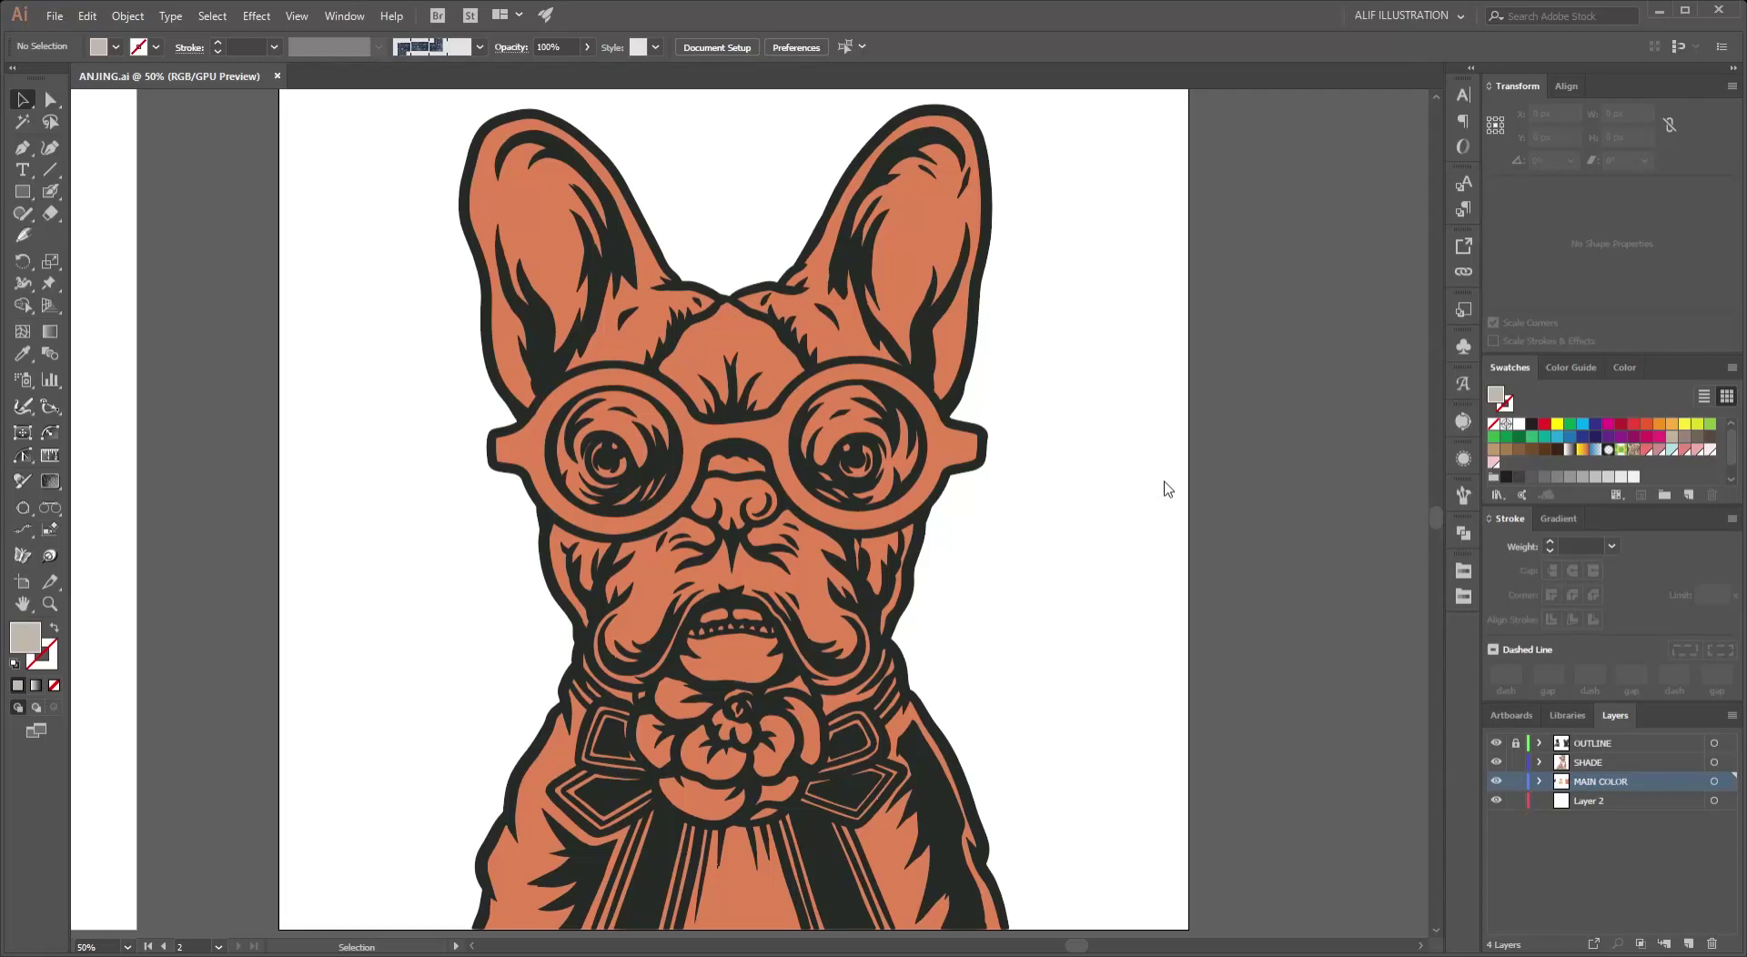
Give the dog's eye highlight shapes an off-white fill.
drag(1181, 464, 1236, 471)
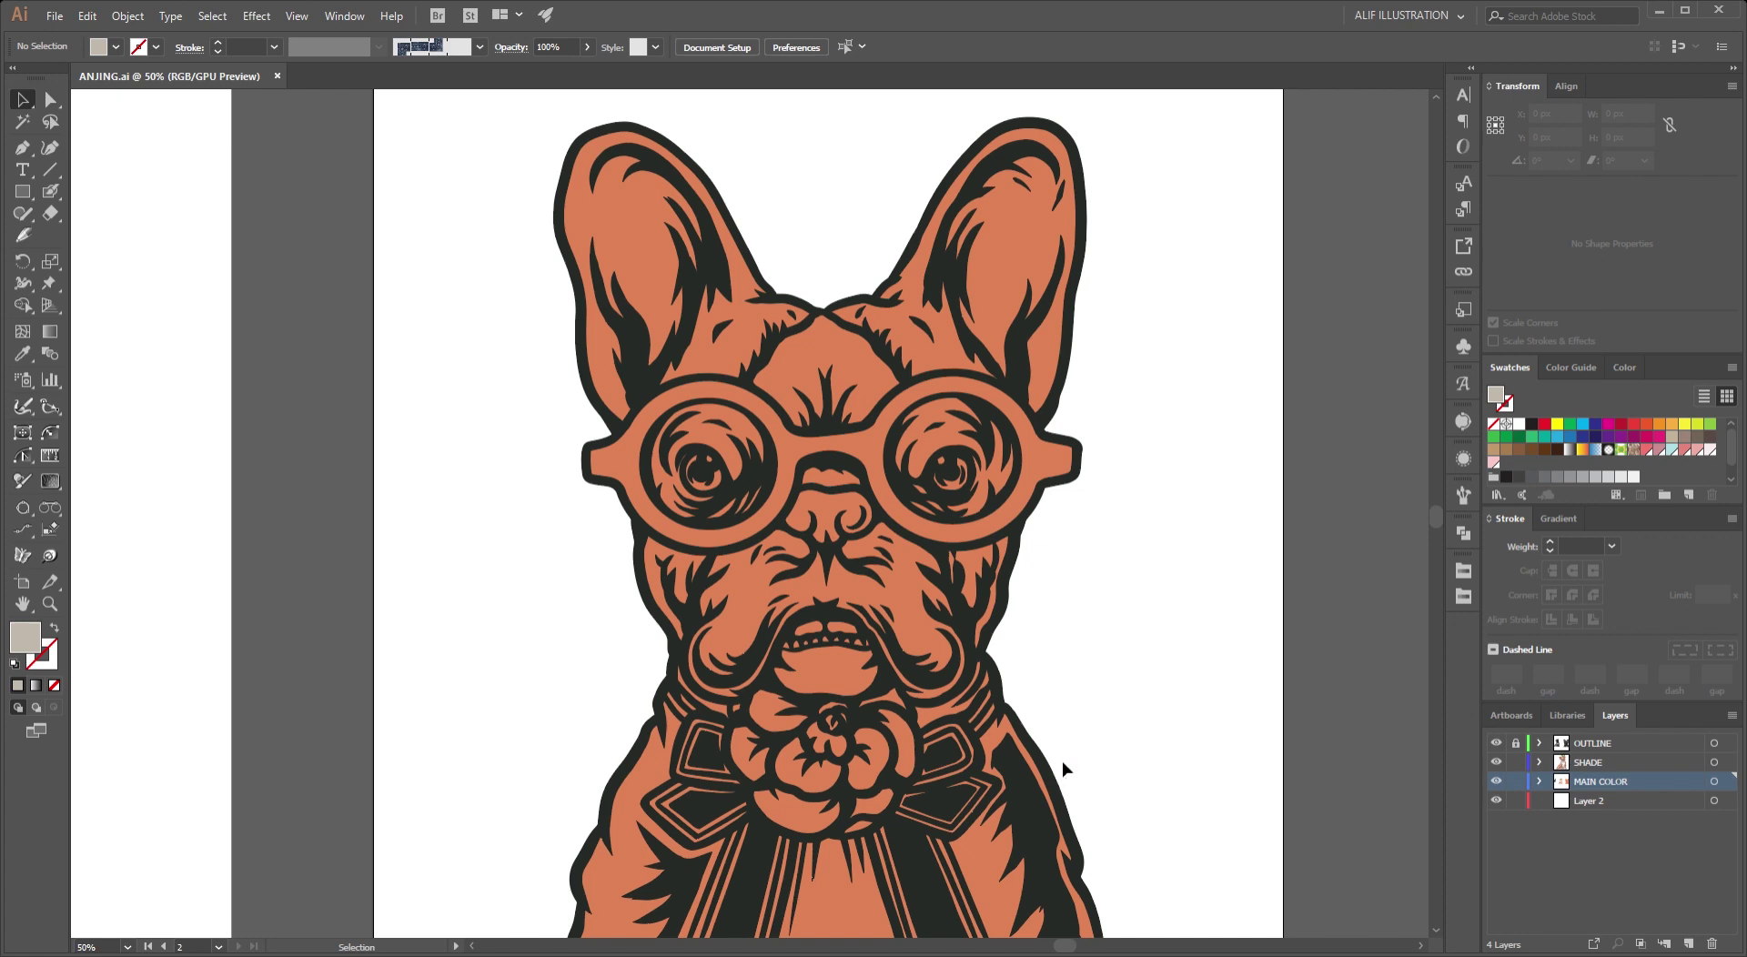
scroll(710, 464, up, 2)
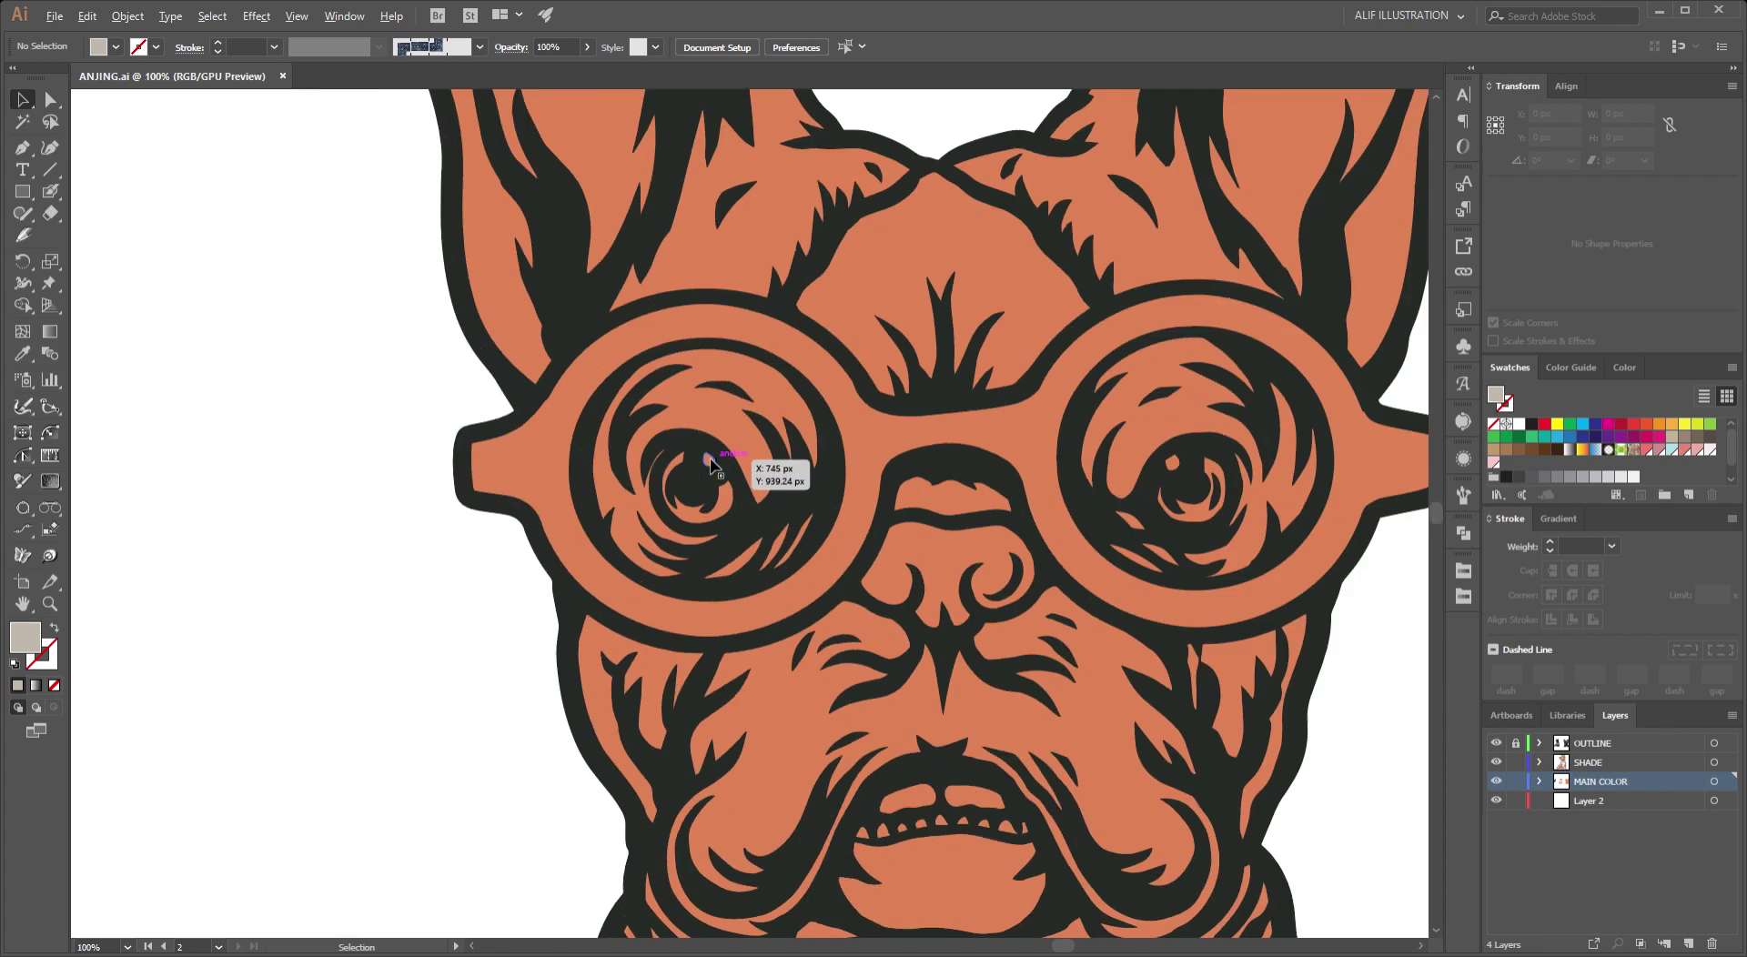
click(710, 464)
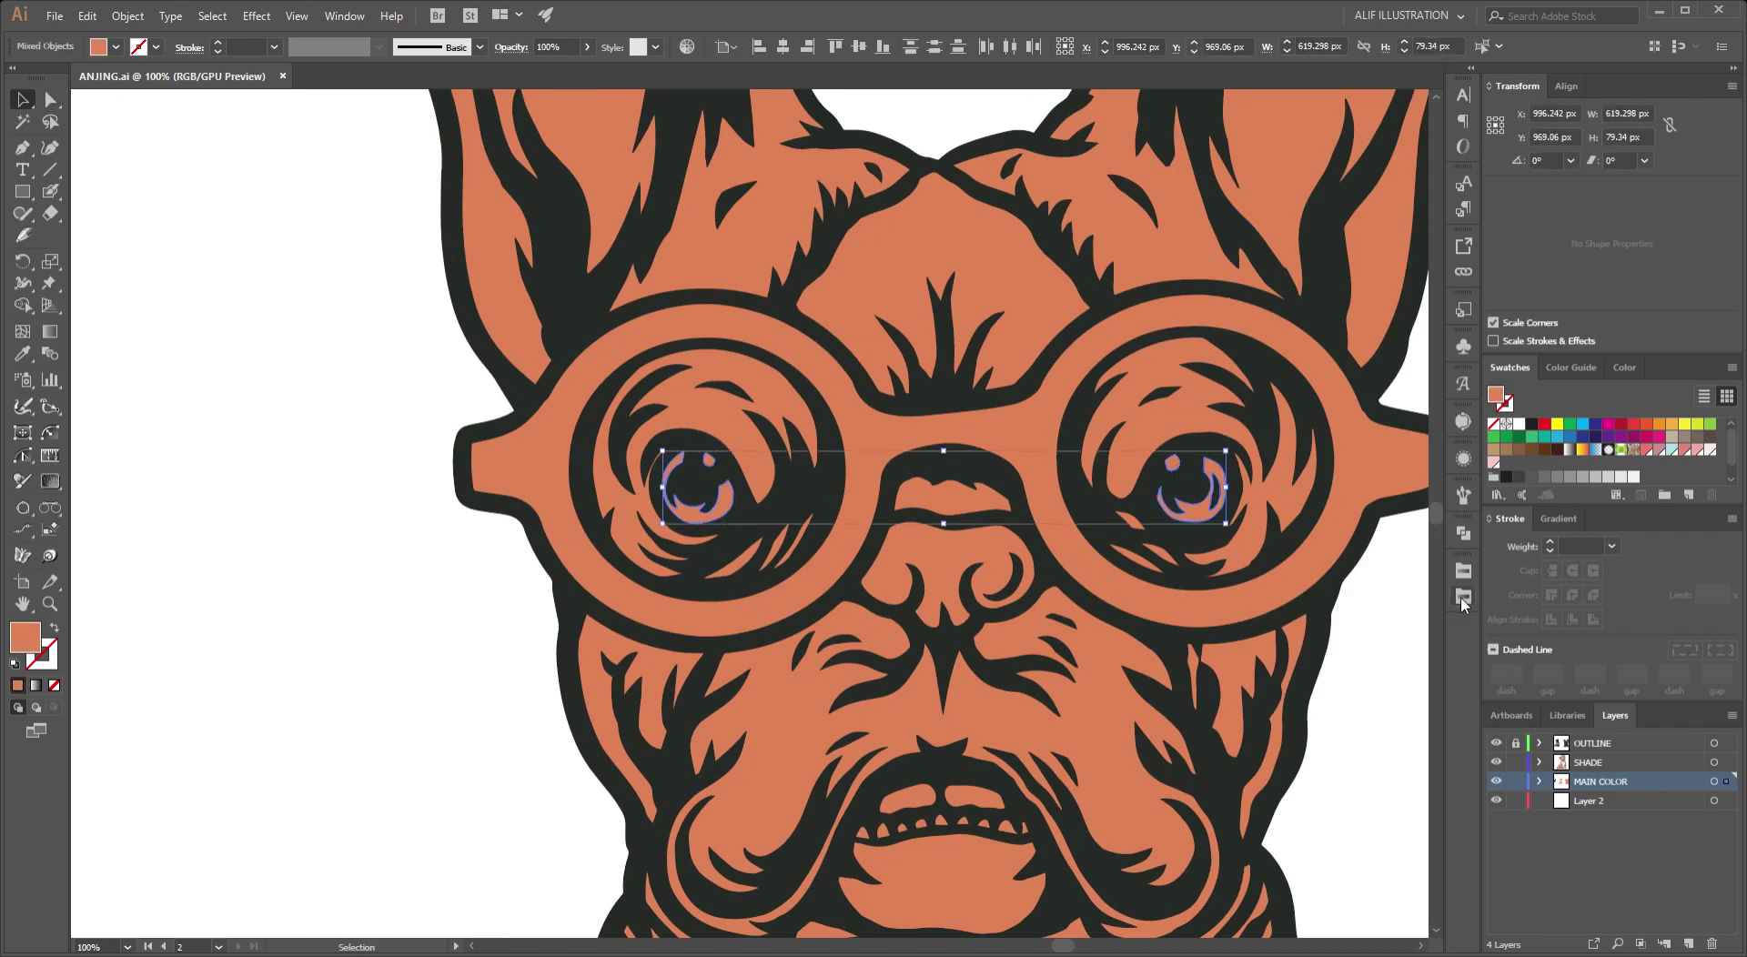
alt+scroll(469, 649, down, 1)
scroll(728, 600, down, 2)
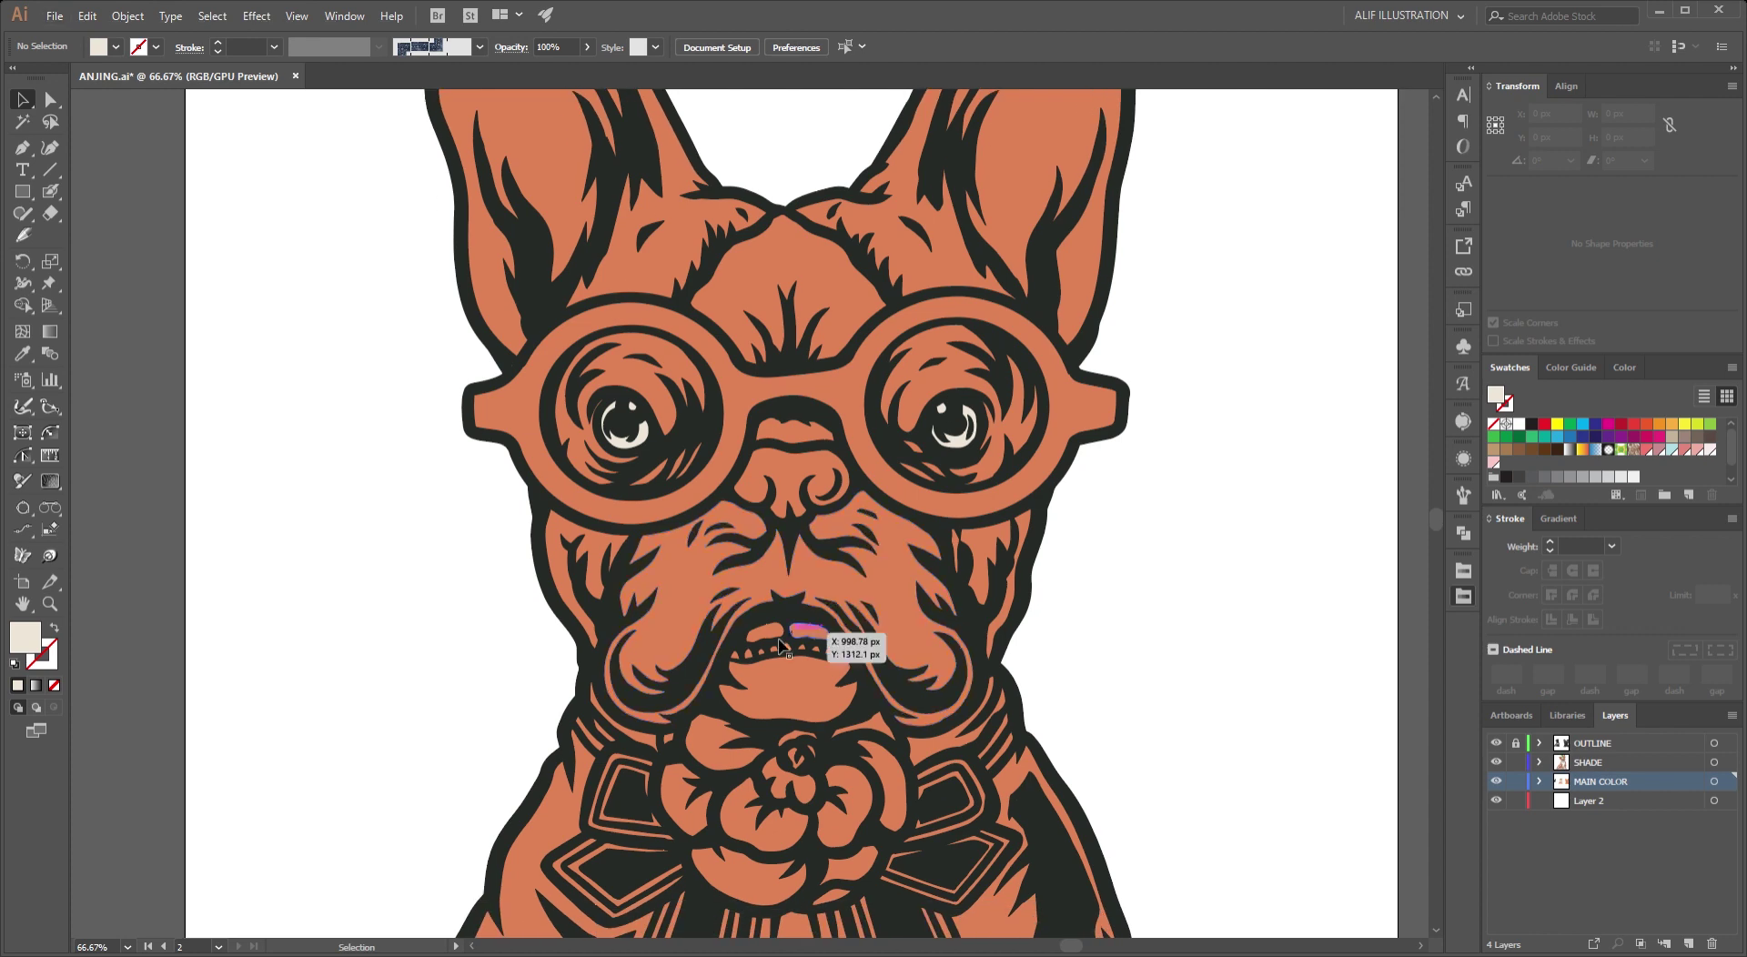
alt+scroll(764, 637, up, 1)
Recolour the upper and lower rows of teeth off-white.
click(677, 637)
alt+scroll(664, 649, up, 2)
drag(716, 678, 791, 664)
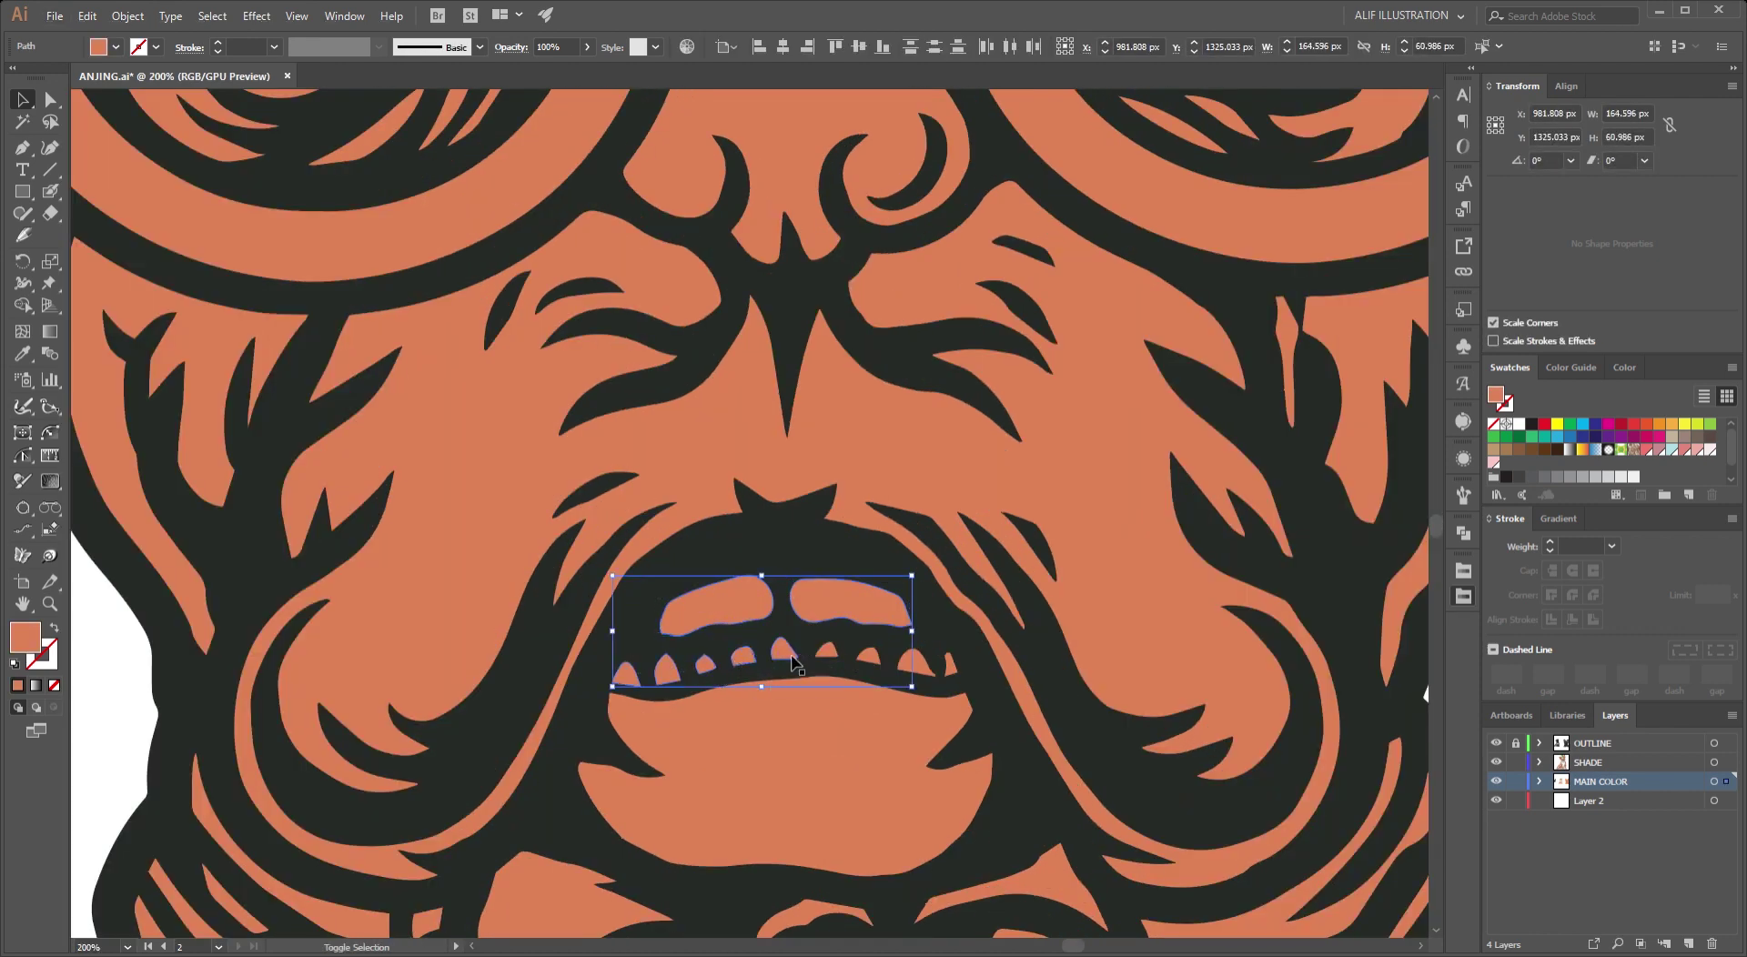
alt+scroll(728, 556, down, 1)
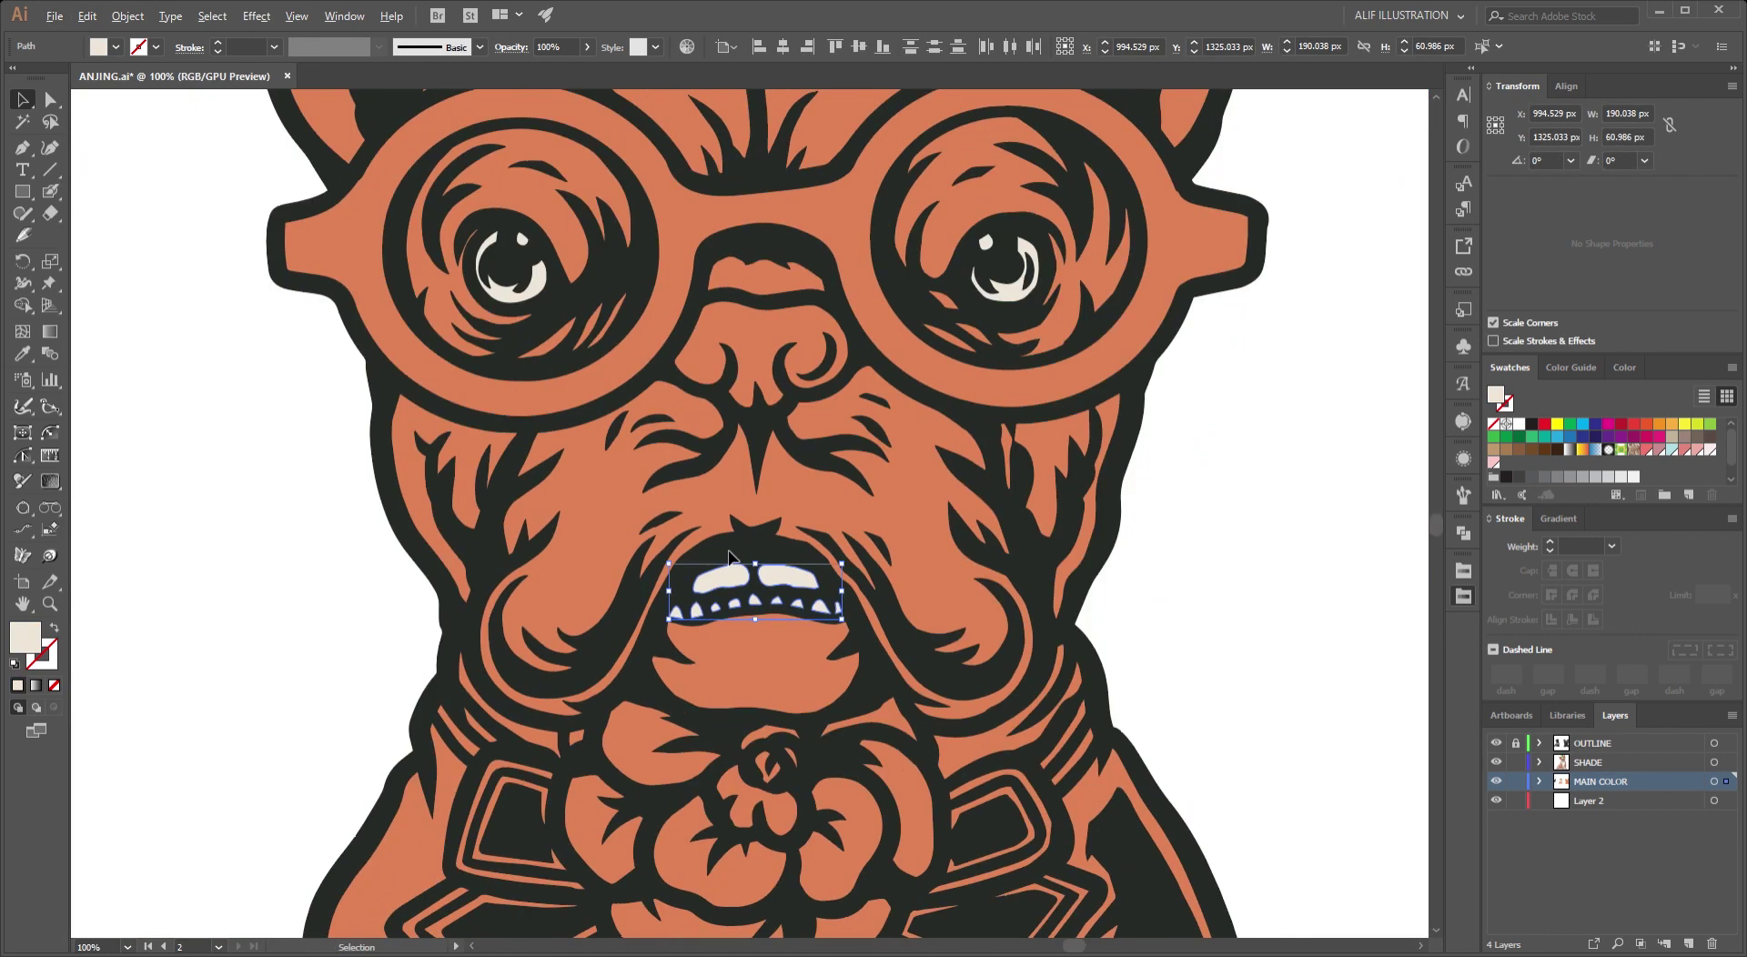
click(1160, 646)
alt+scroll(887, 596, down, 1)
scroll(839, 543, down, 1)
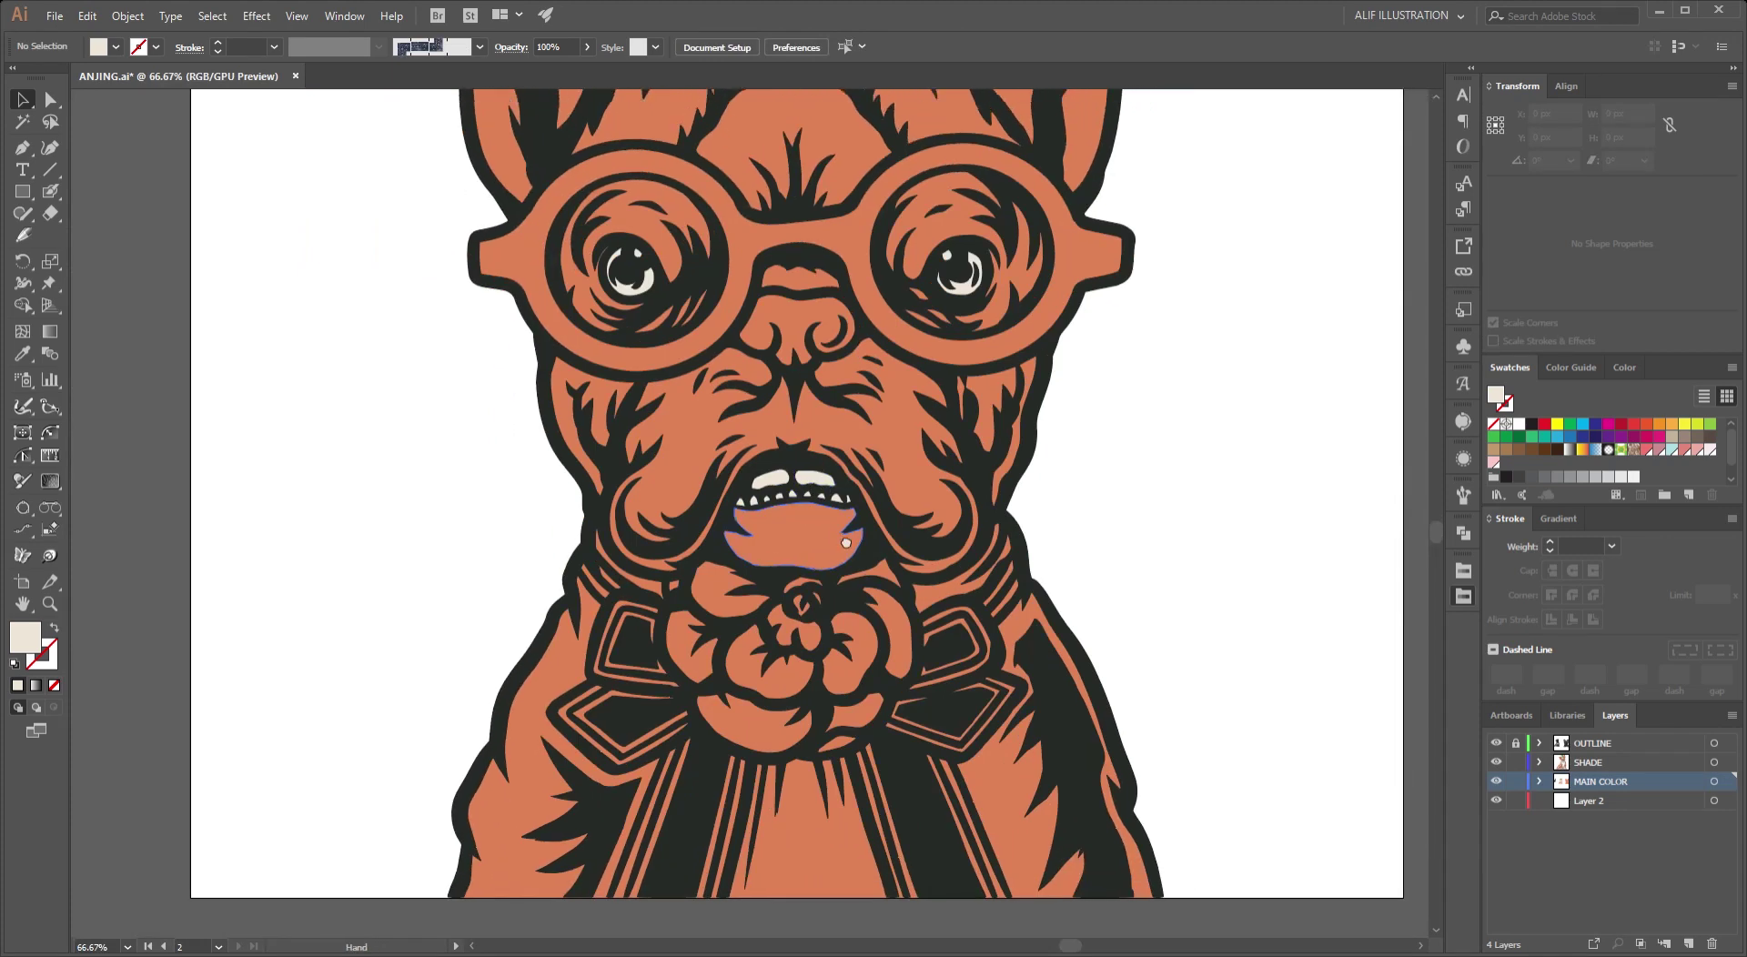
scroll(732, 859, down, 1)
click(573, 773)
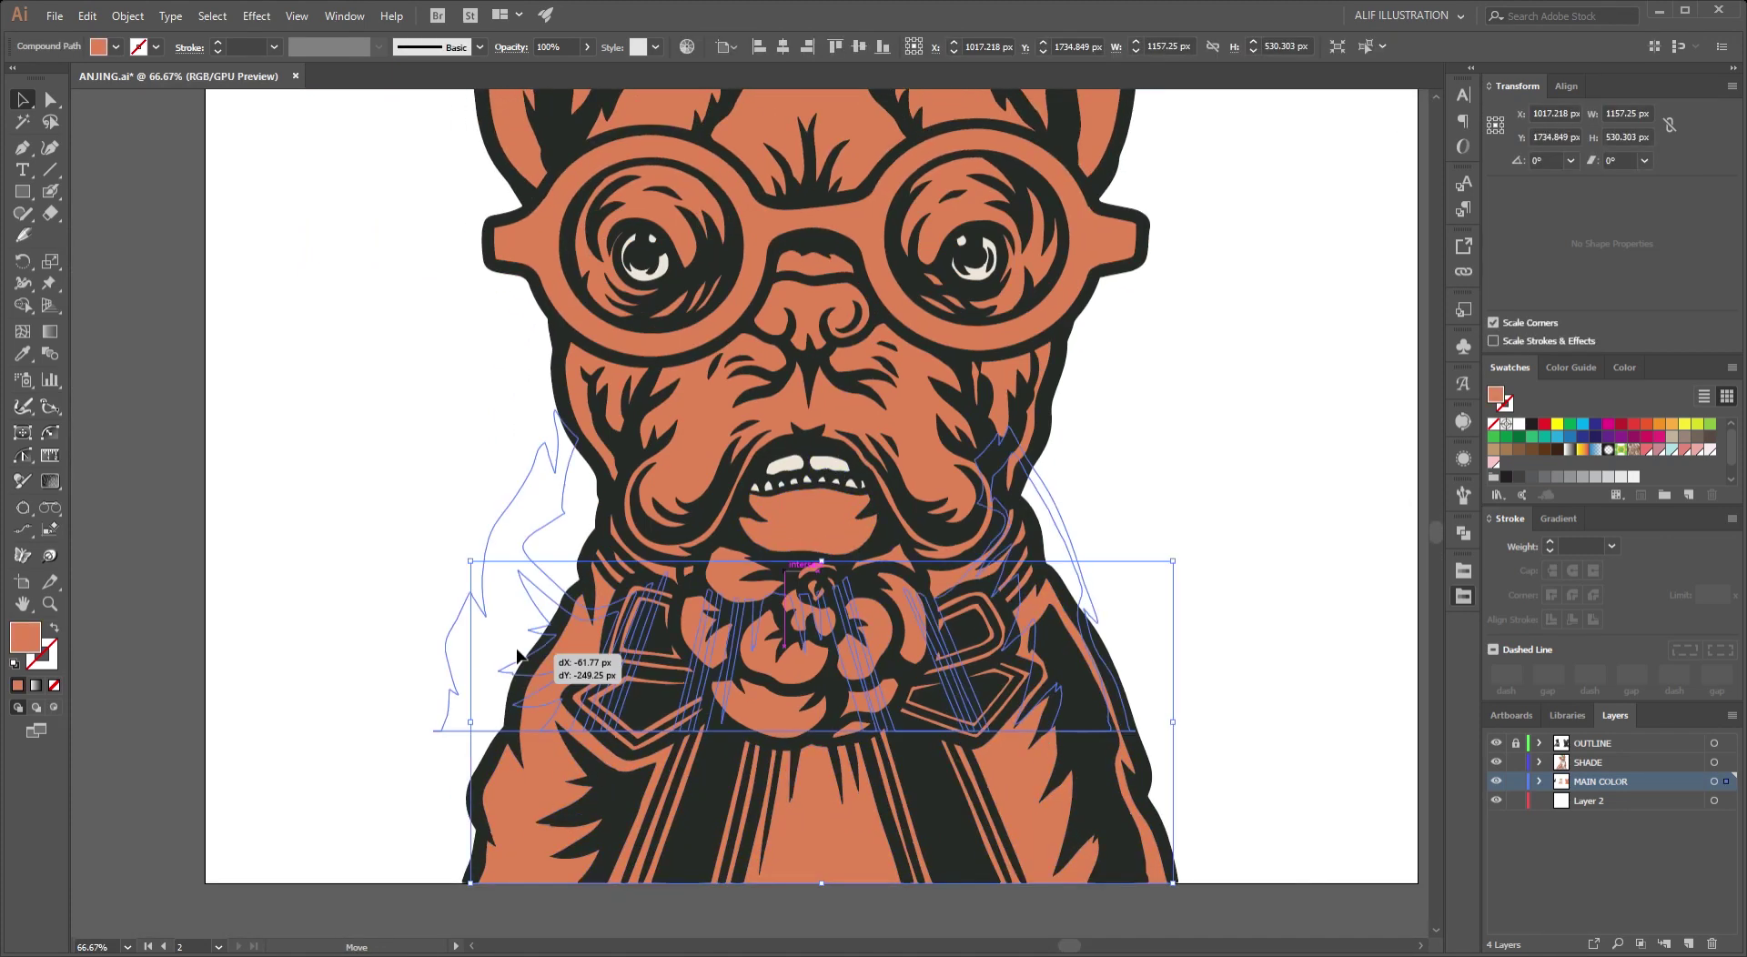
Erase the orange body fill along the bottoms of the stripes with the Eraser.
alt+scroll(406, 663, up, 3)
key(shift+e)
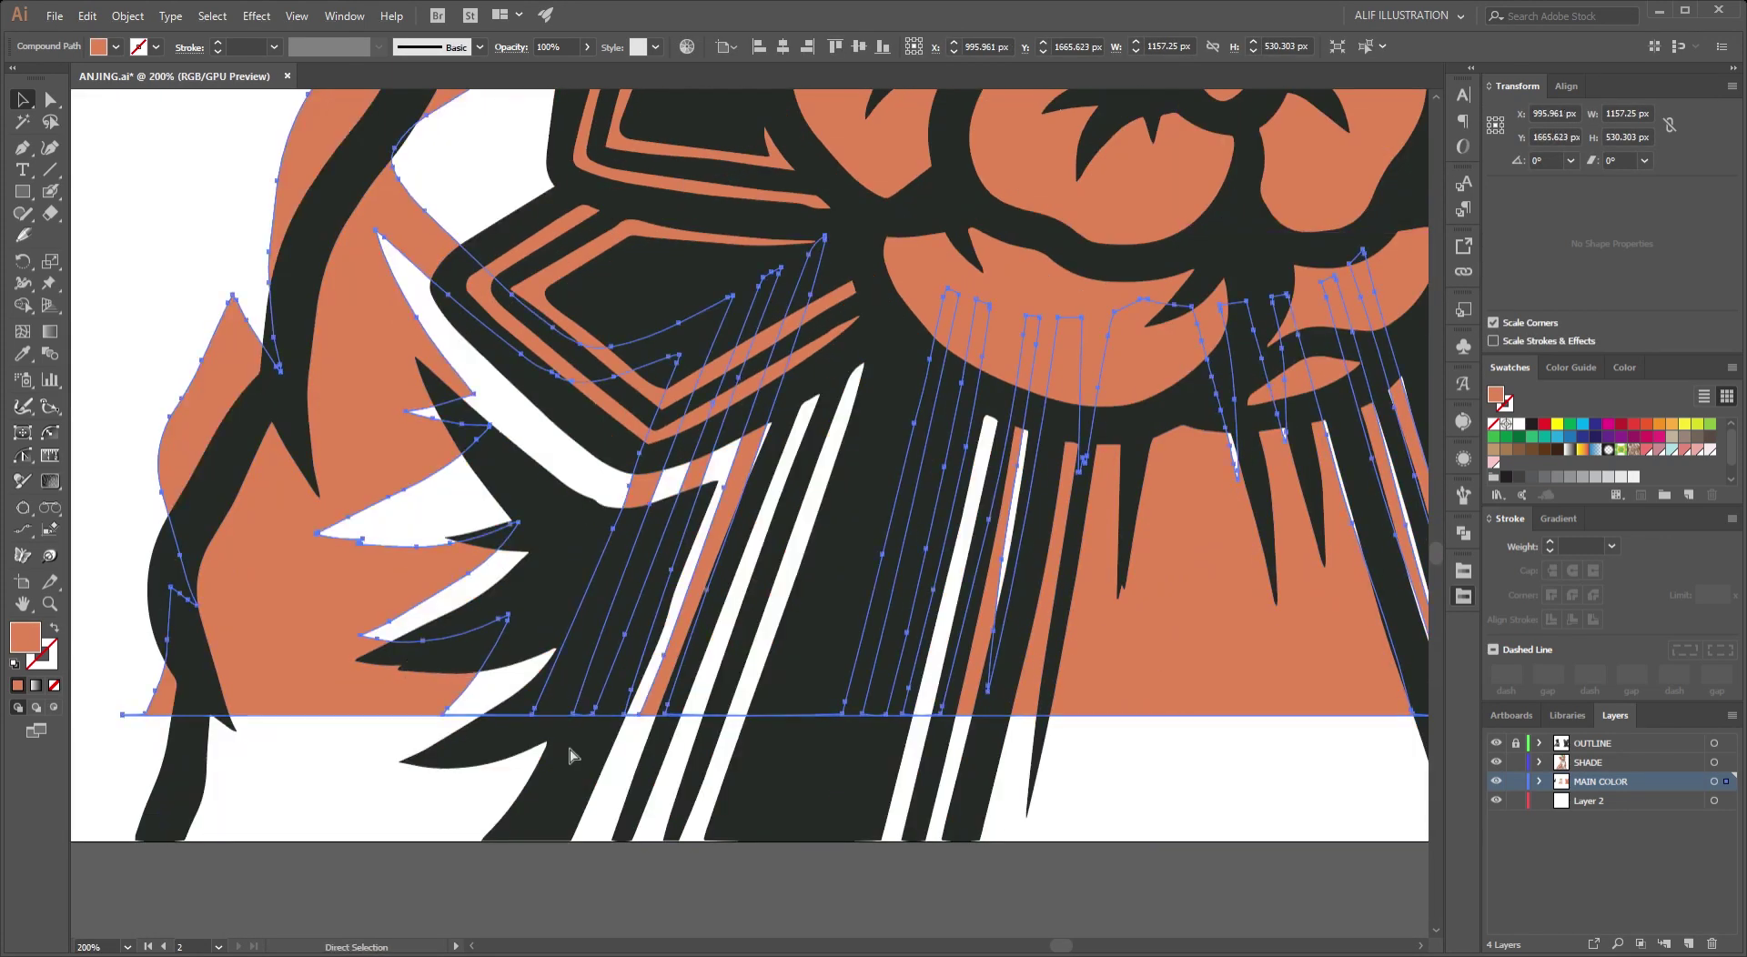
alt+scroll(551, 838, up, 3)
scroll(552, 838, down, 3)
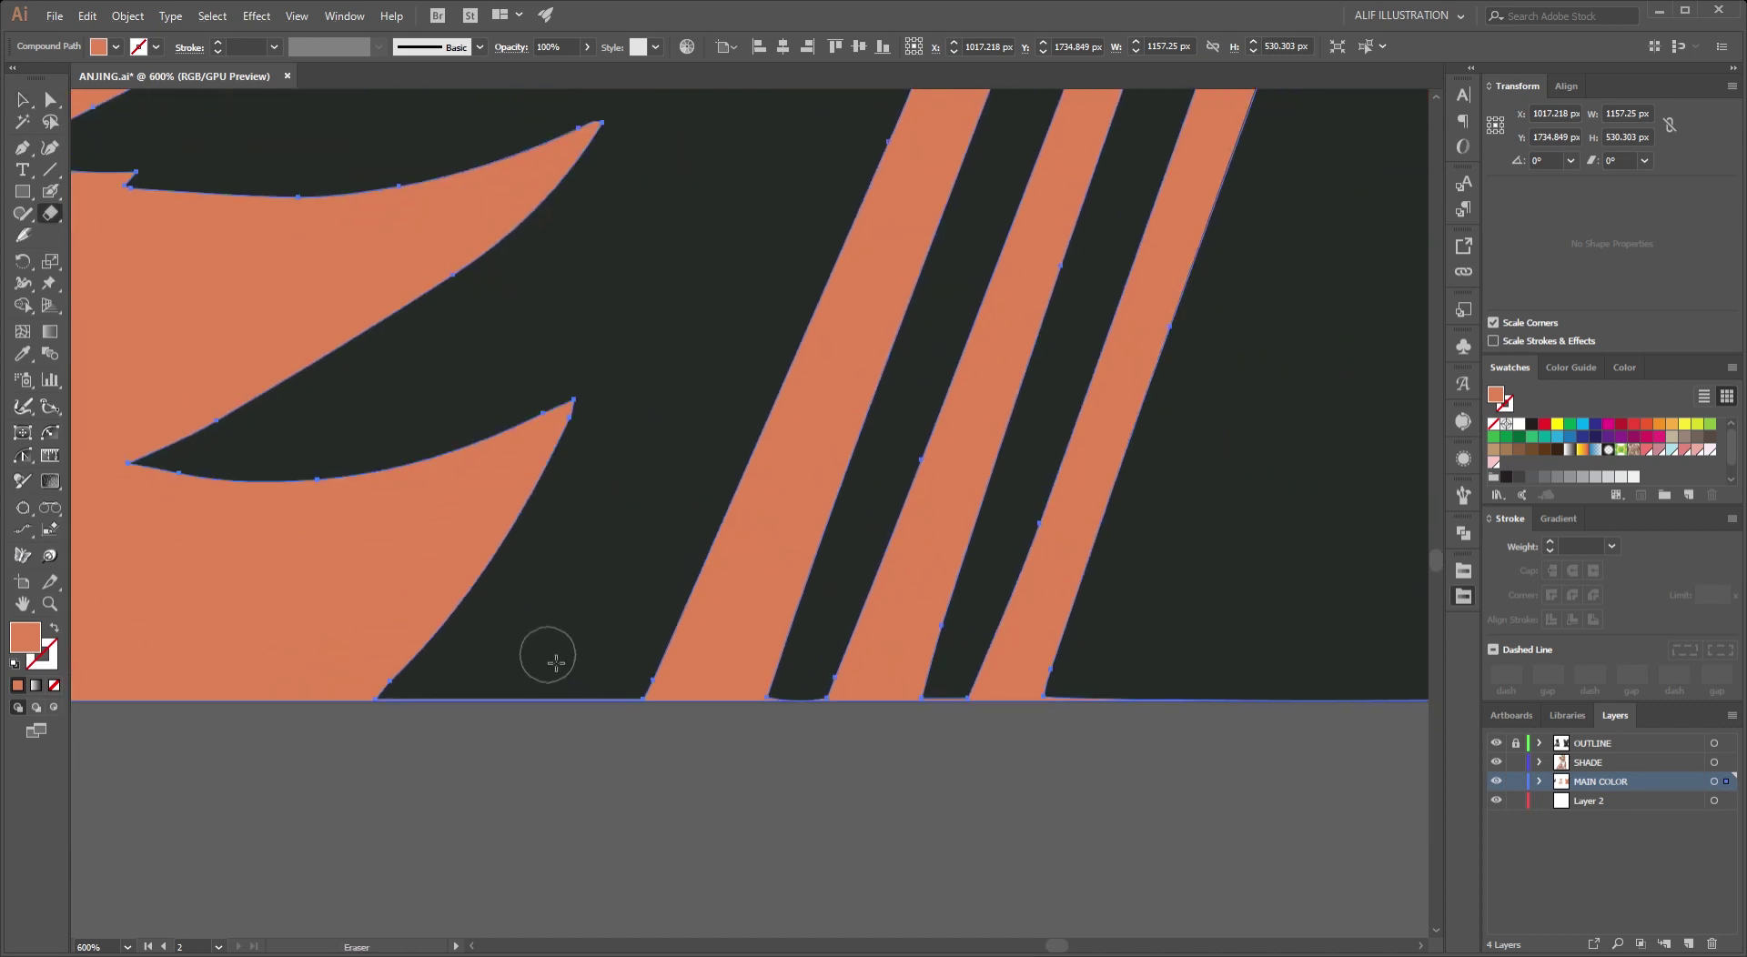
drag(955, 671, 924, 791)
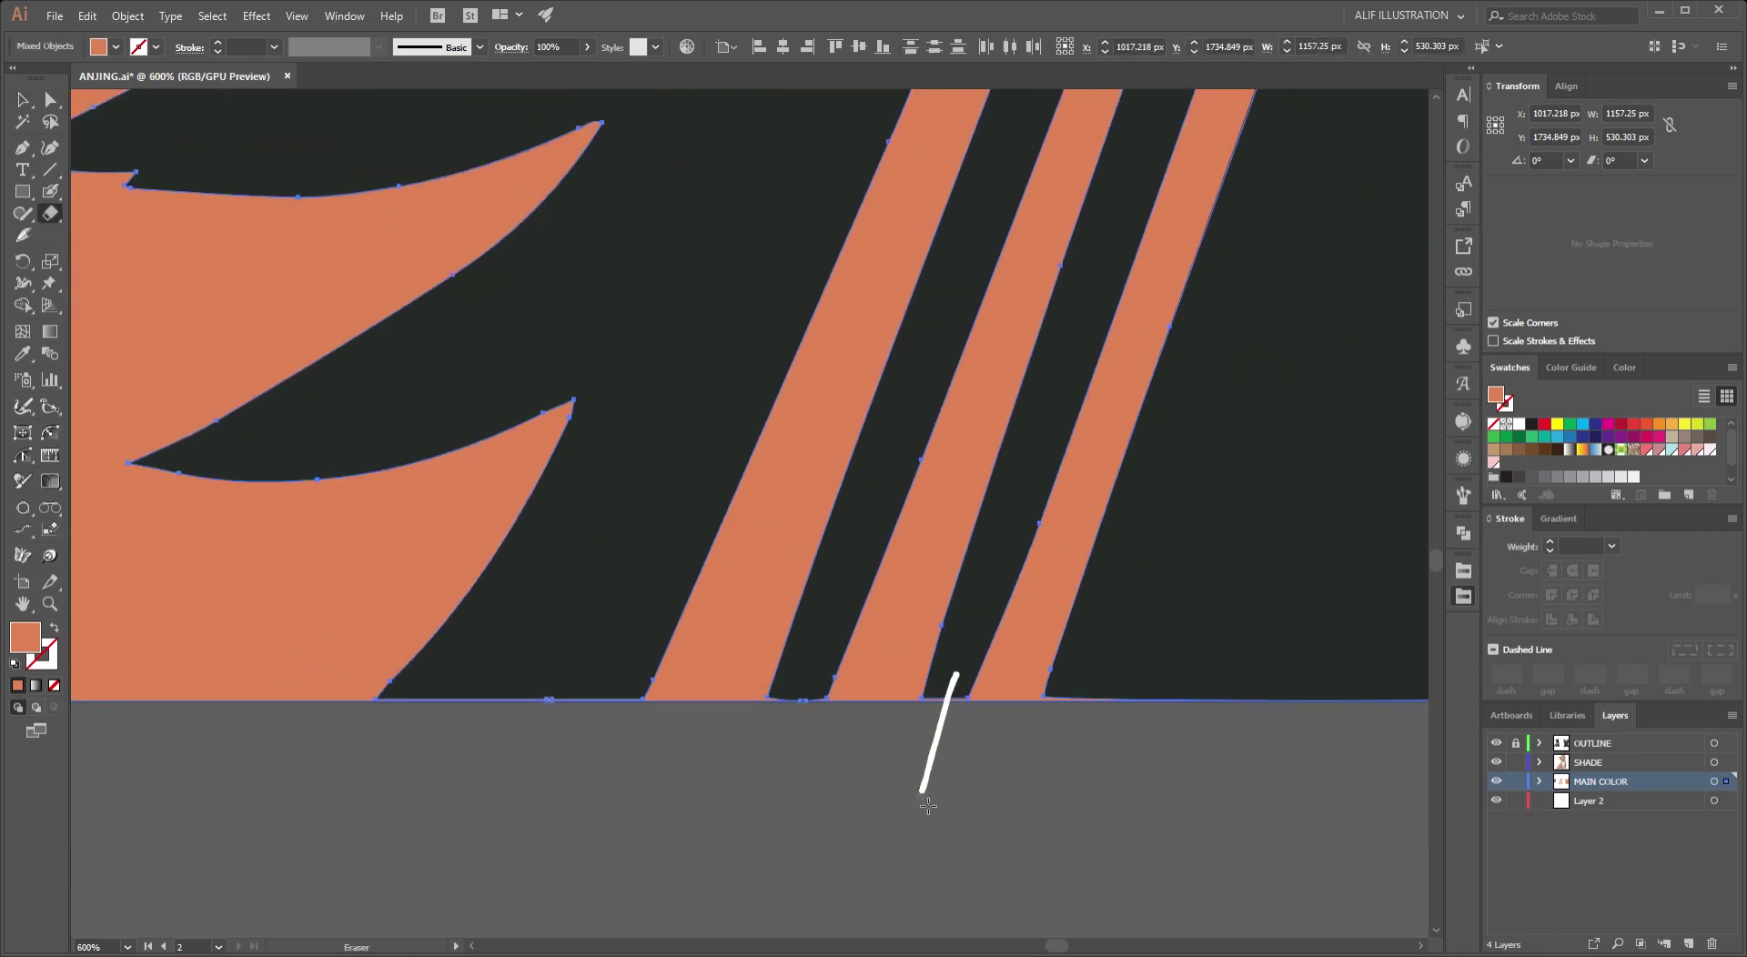
drag(858, 597, 582, 767)
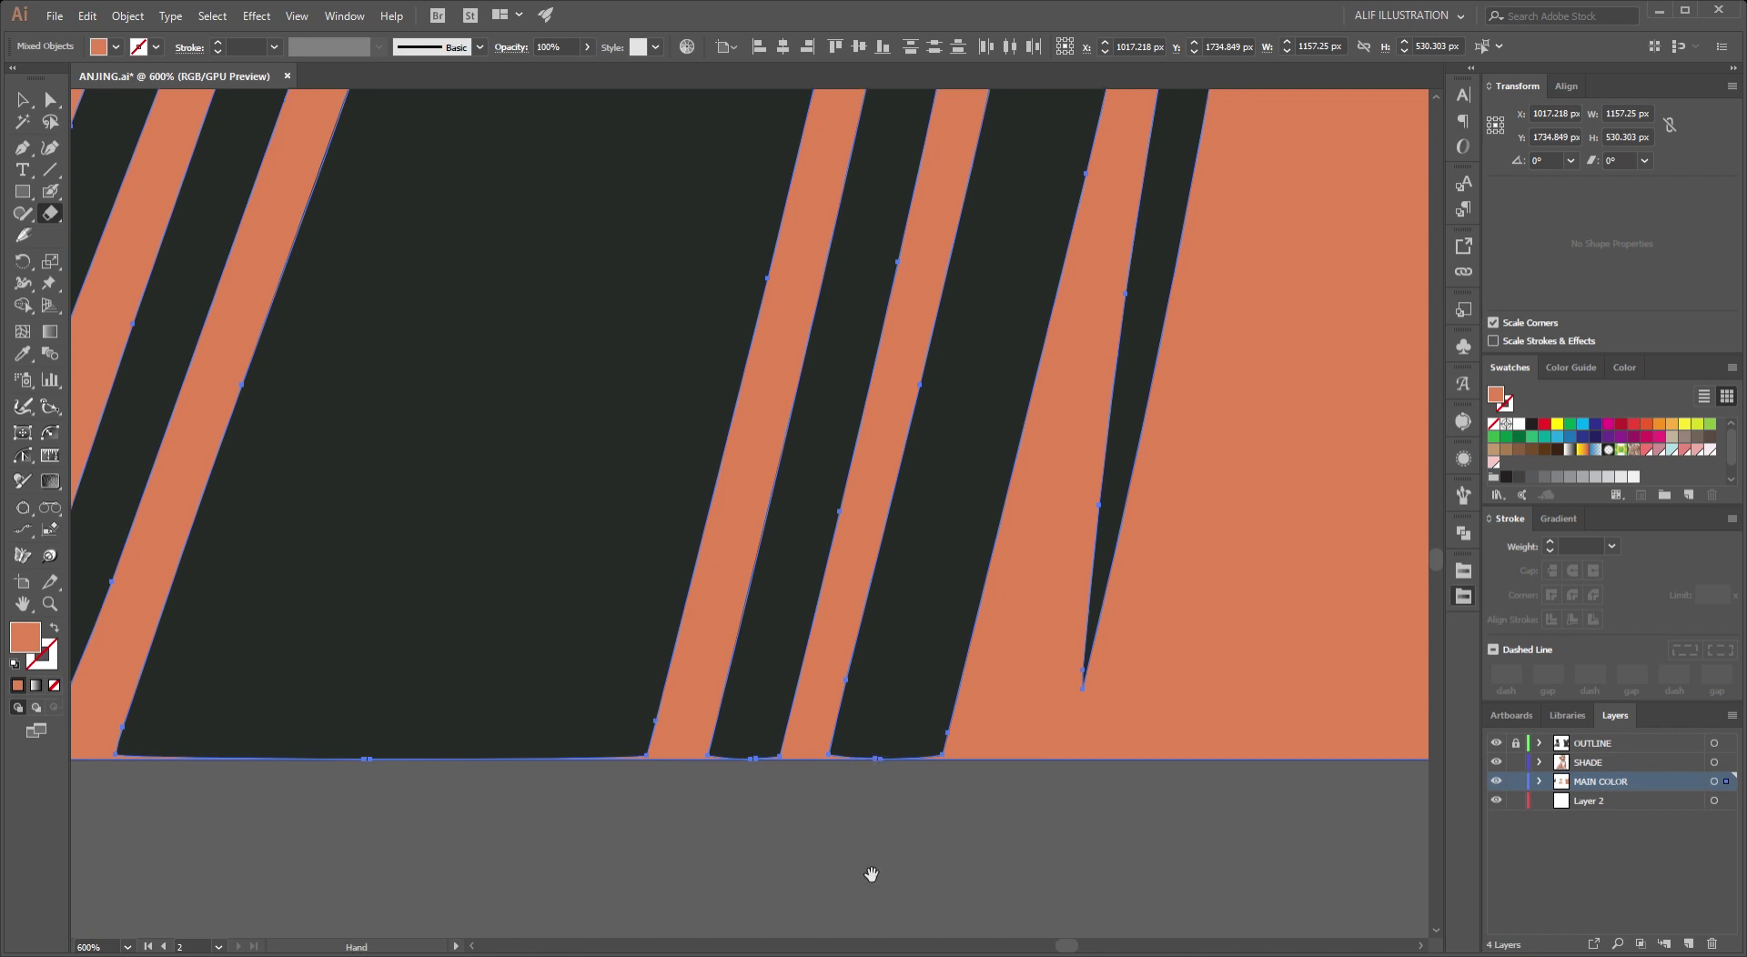
alt+scroll(495, 797, down, 2)
alt+scroll(776, 761, up, 3)
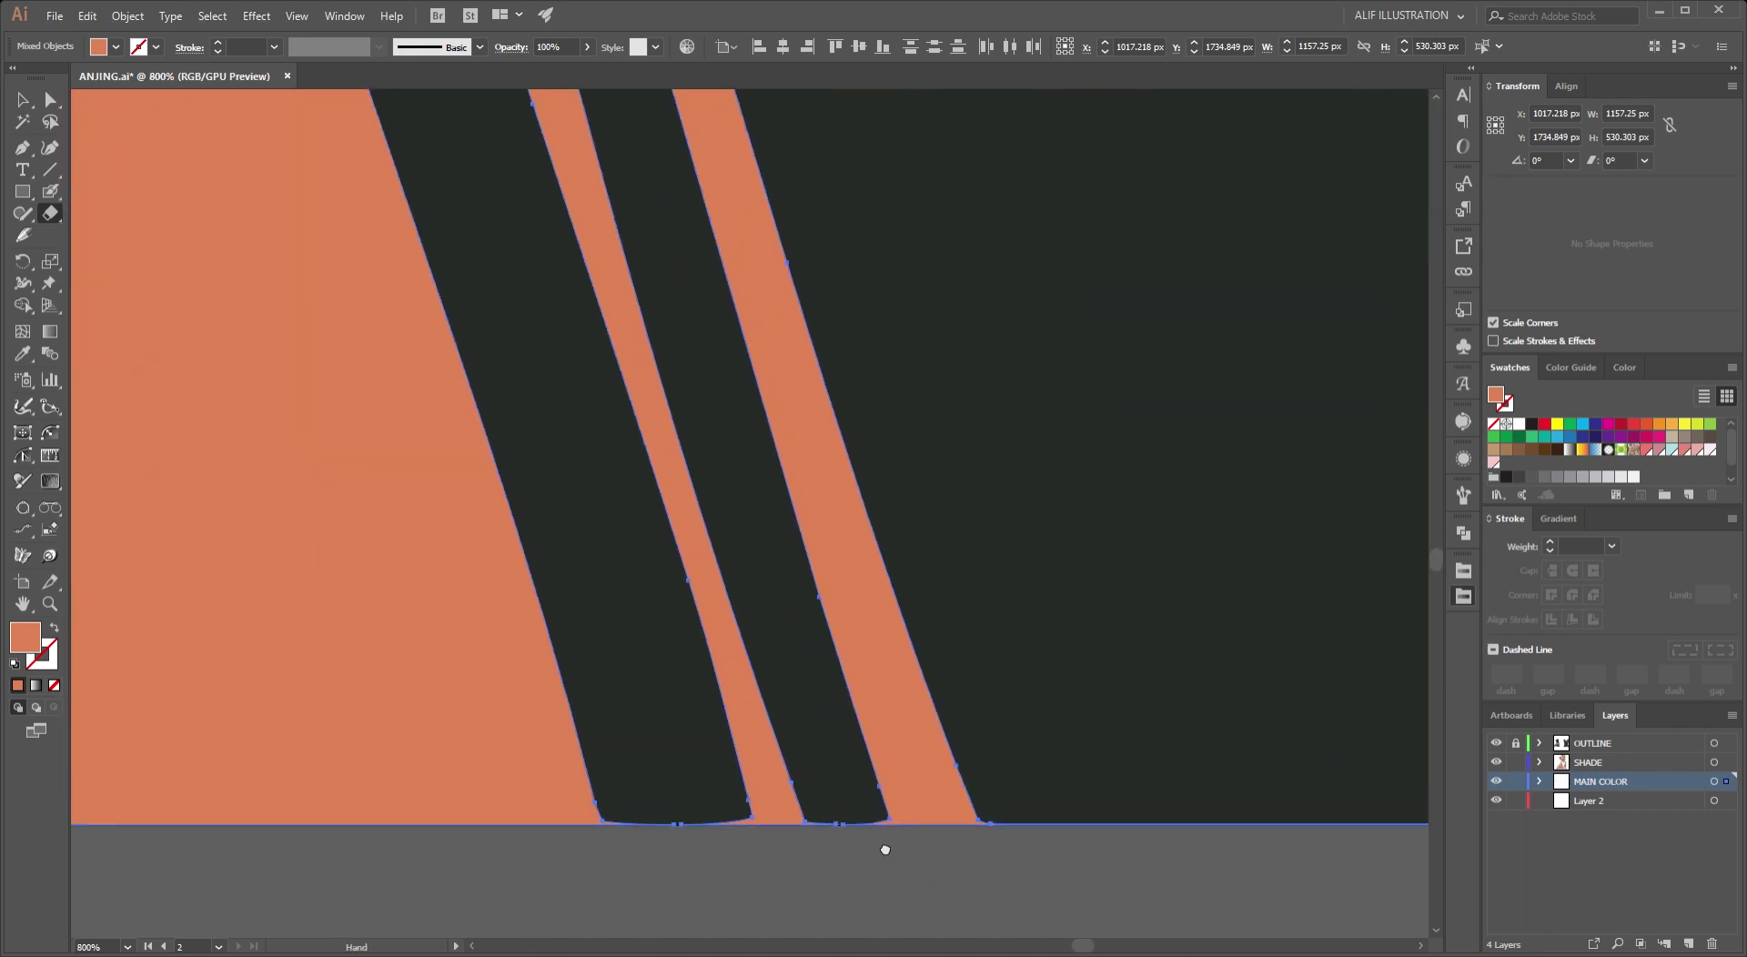
scroll(886, 843, right, 5)
drag(542, 708, 560, 811)
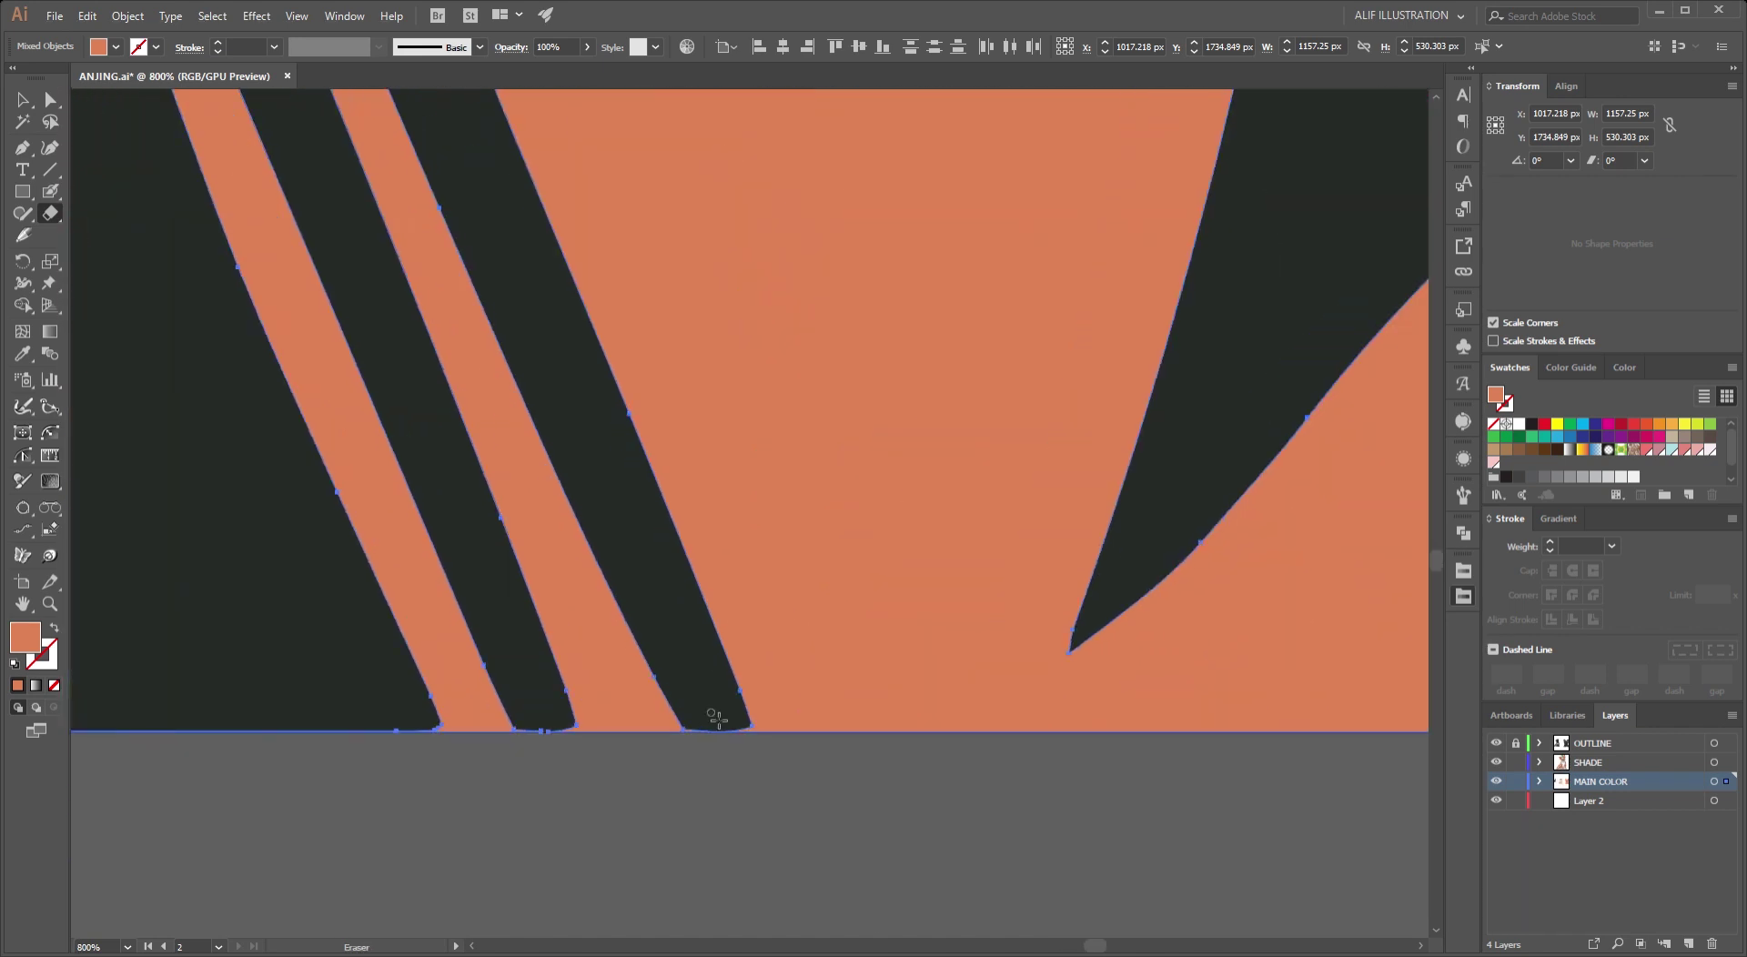
alt+scroll(718, 719, down, 1)
Nudge the right body shape below the artboard edge, move it back, and undo the stray move.
key(v)
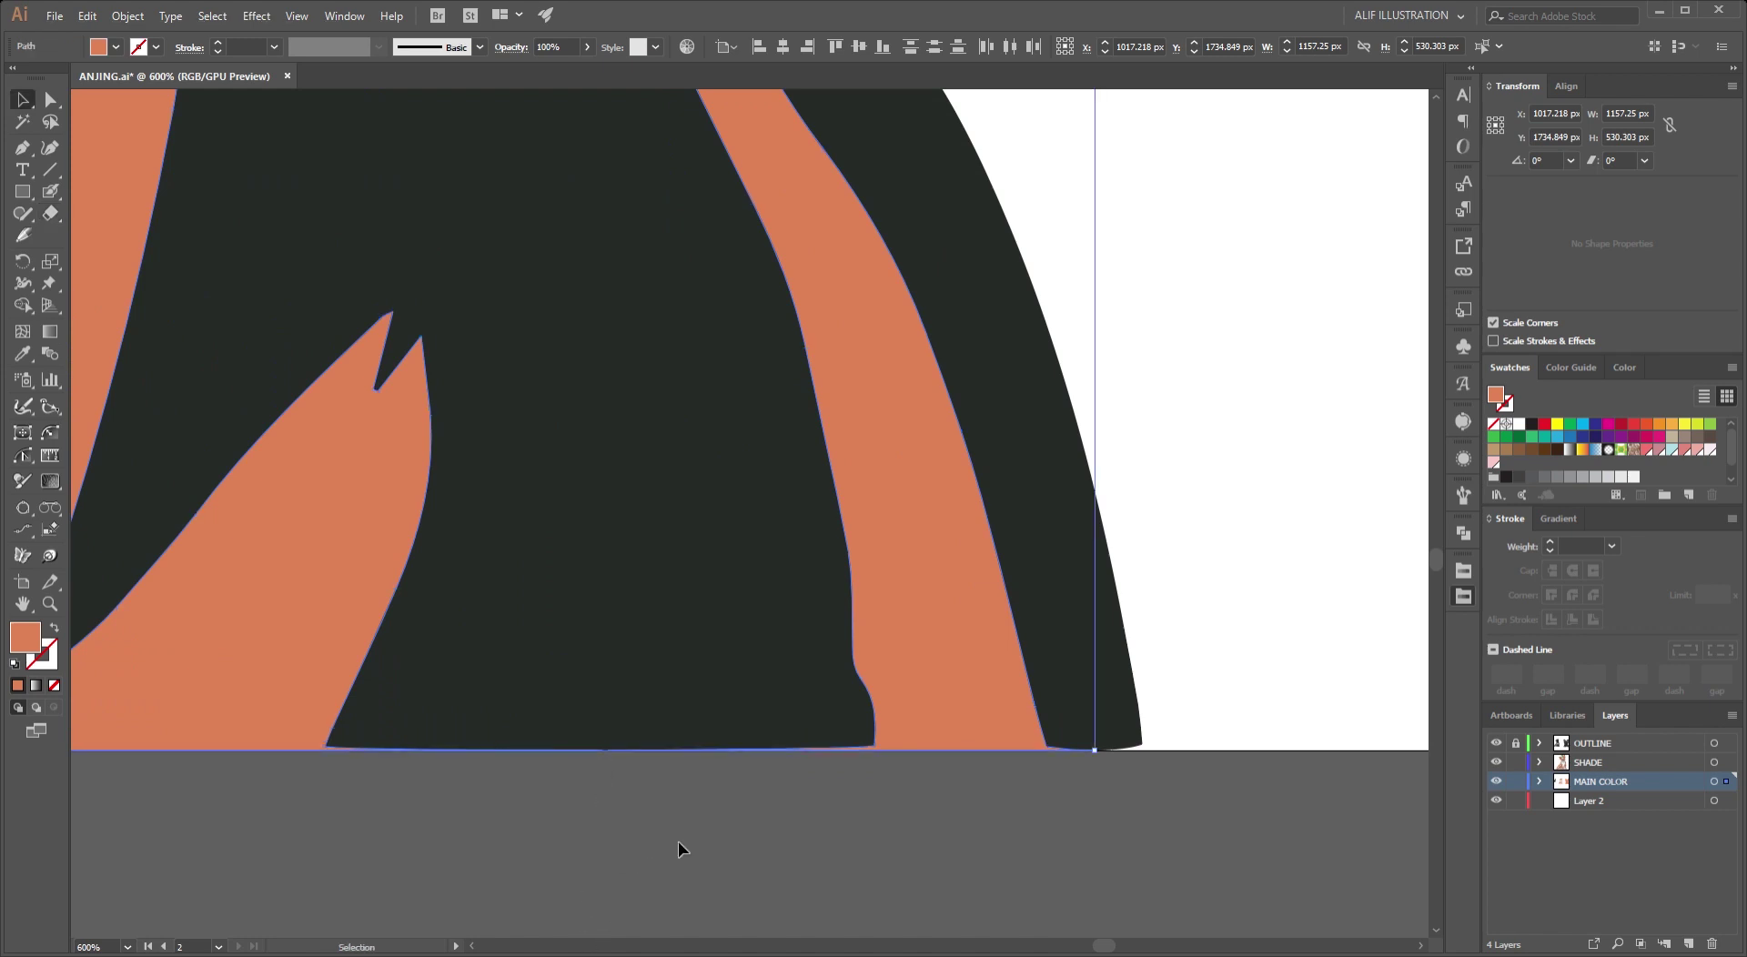
alt+scroll(678, 840, down, 2)
click(462, 712)
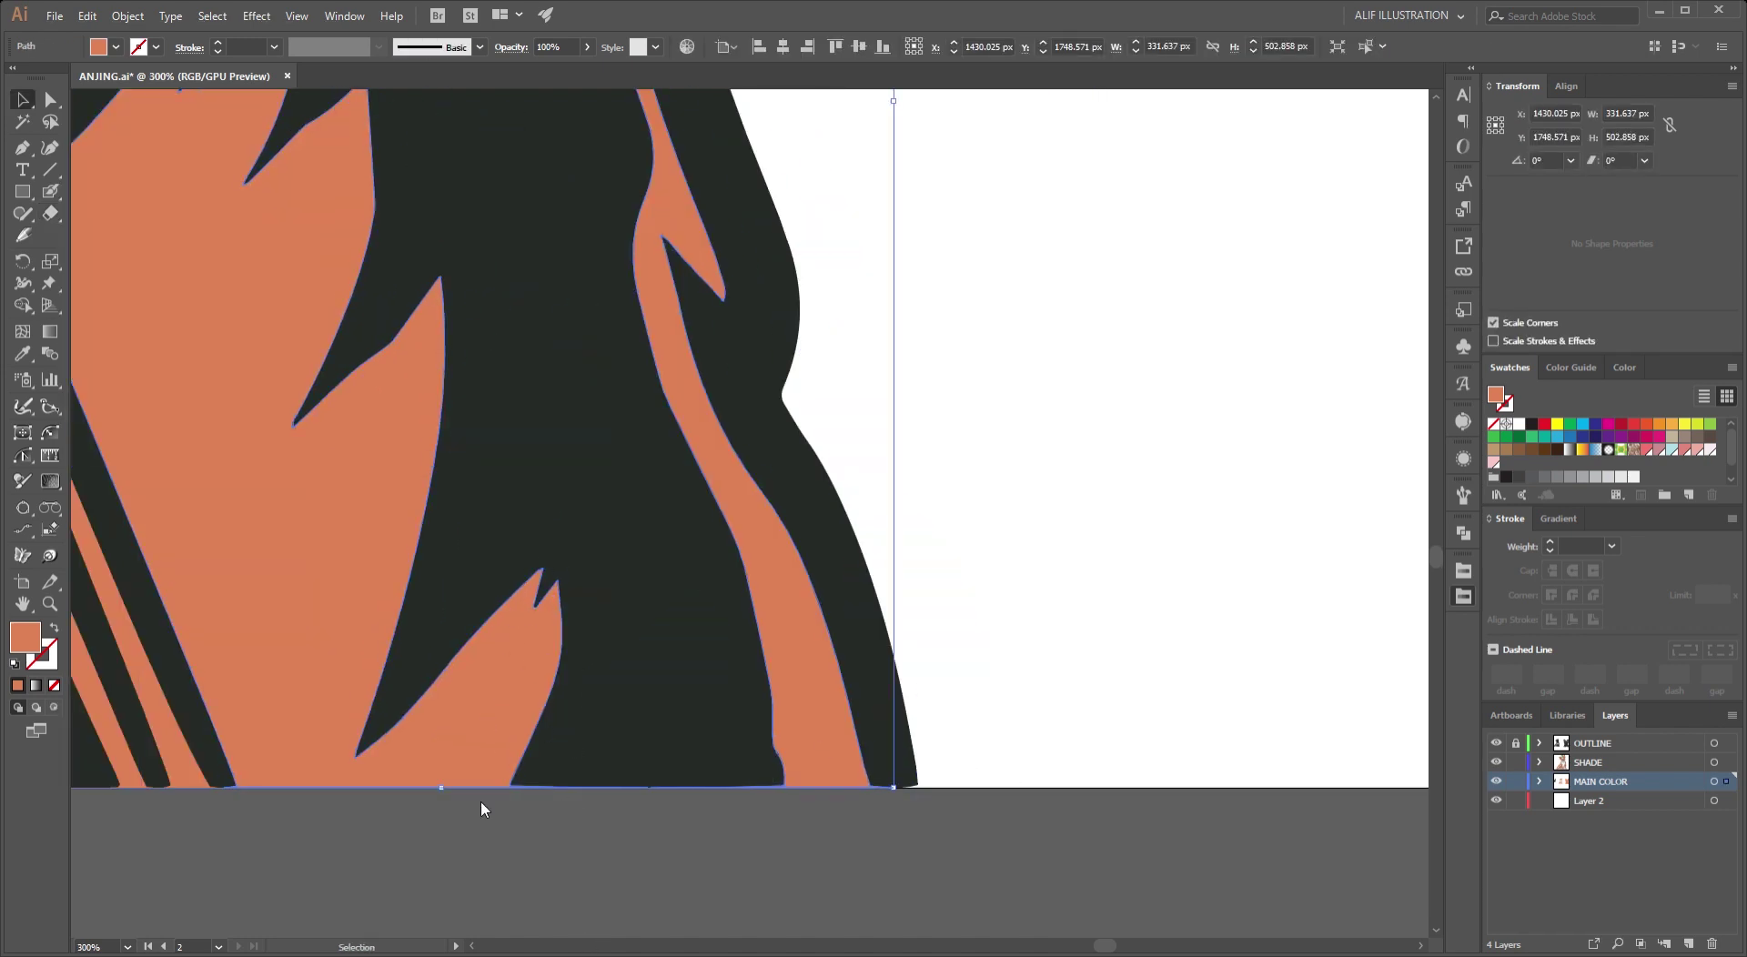
key(a)
alt+scroll(833, 733, down, 2)
drag(1039, 772, 1089, 853)
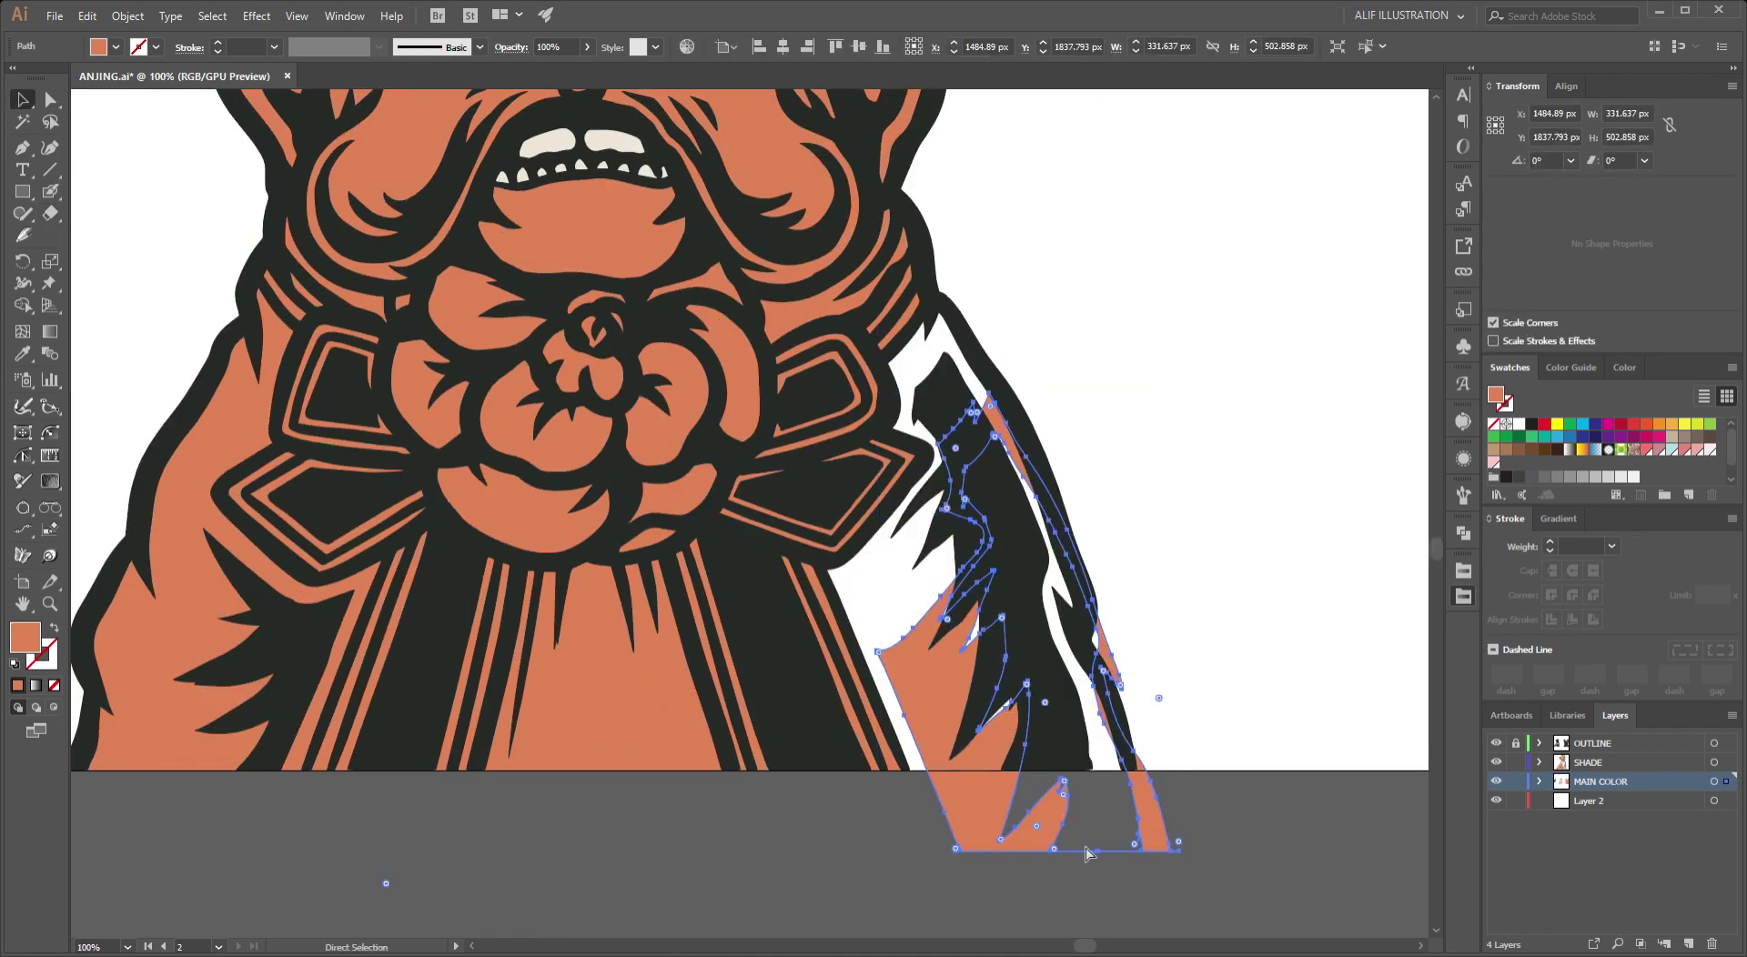
key(v)
alt+scroll(1126, 750, down, 1)
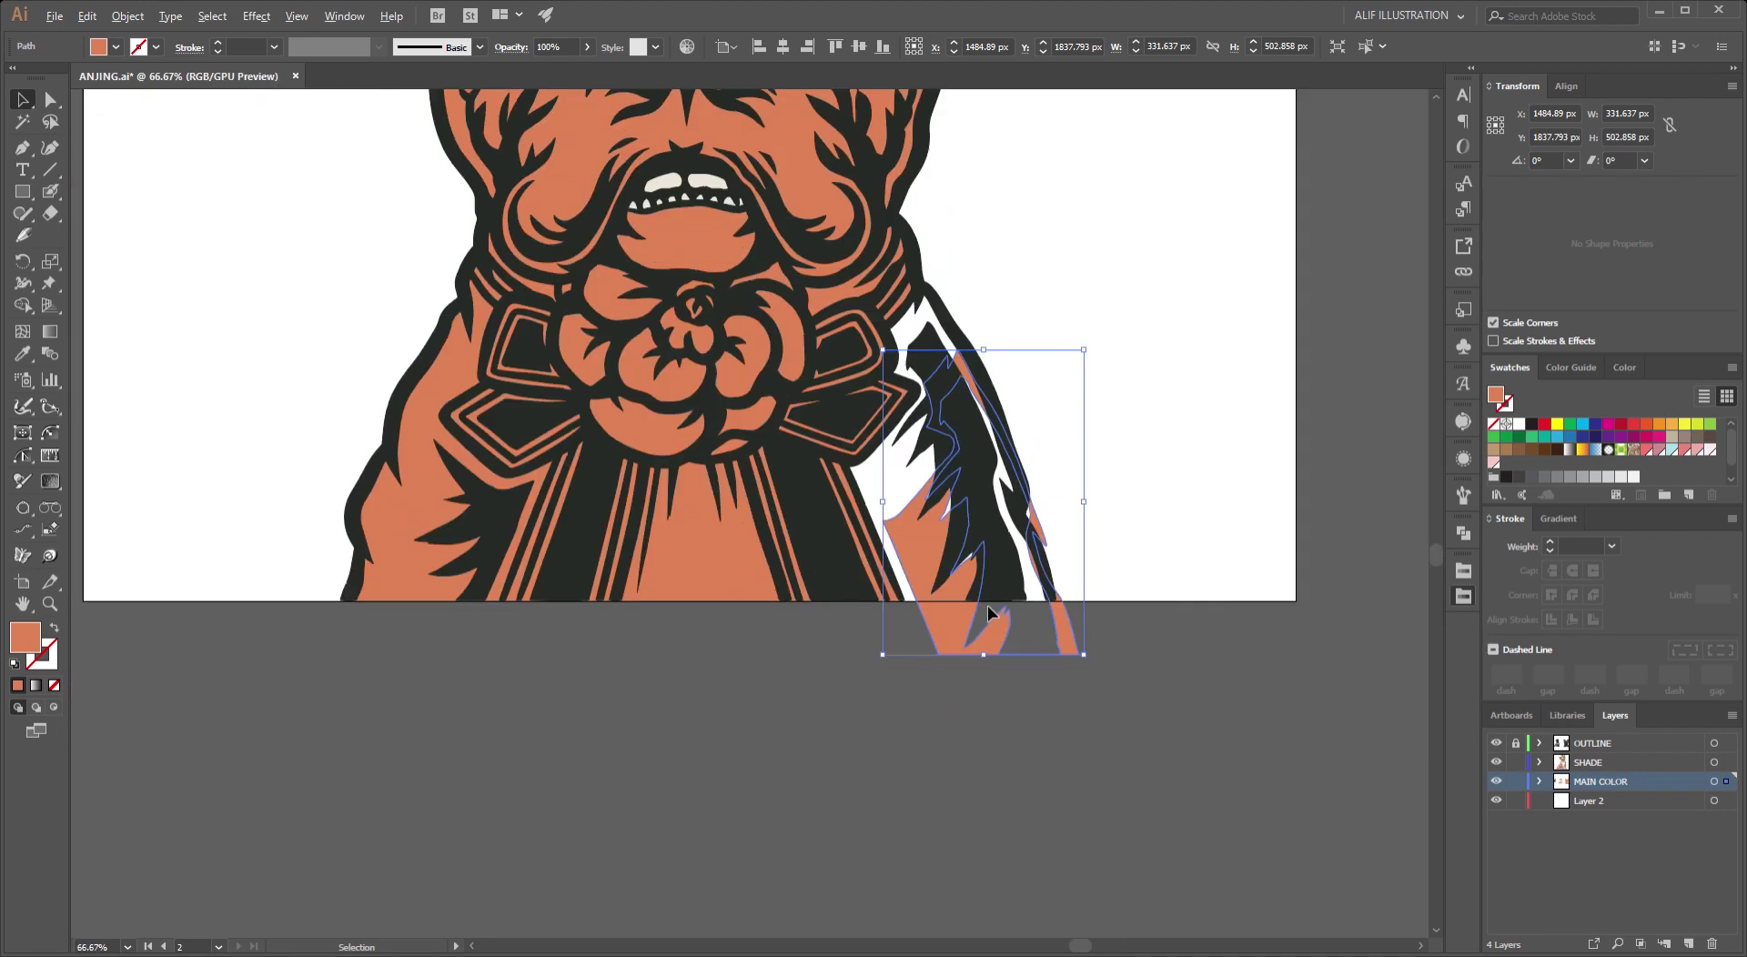
mouse_move(986, 605)
mouse_down()
mouse_move(952, 551)
mouse_move(910, 733)
mouse_up()
click(967, 713)
alt+scroll(898, 580, up, 2)
key(ctrl+z)
alt+scroll(910, 726, down, 2)
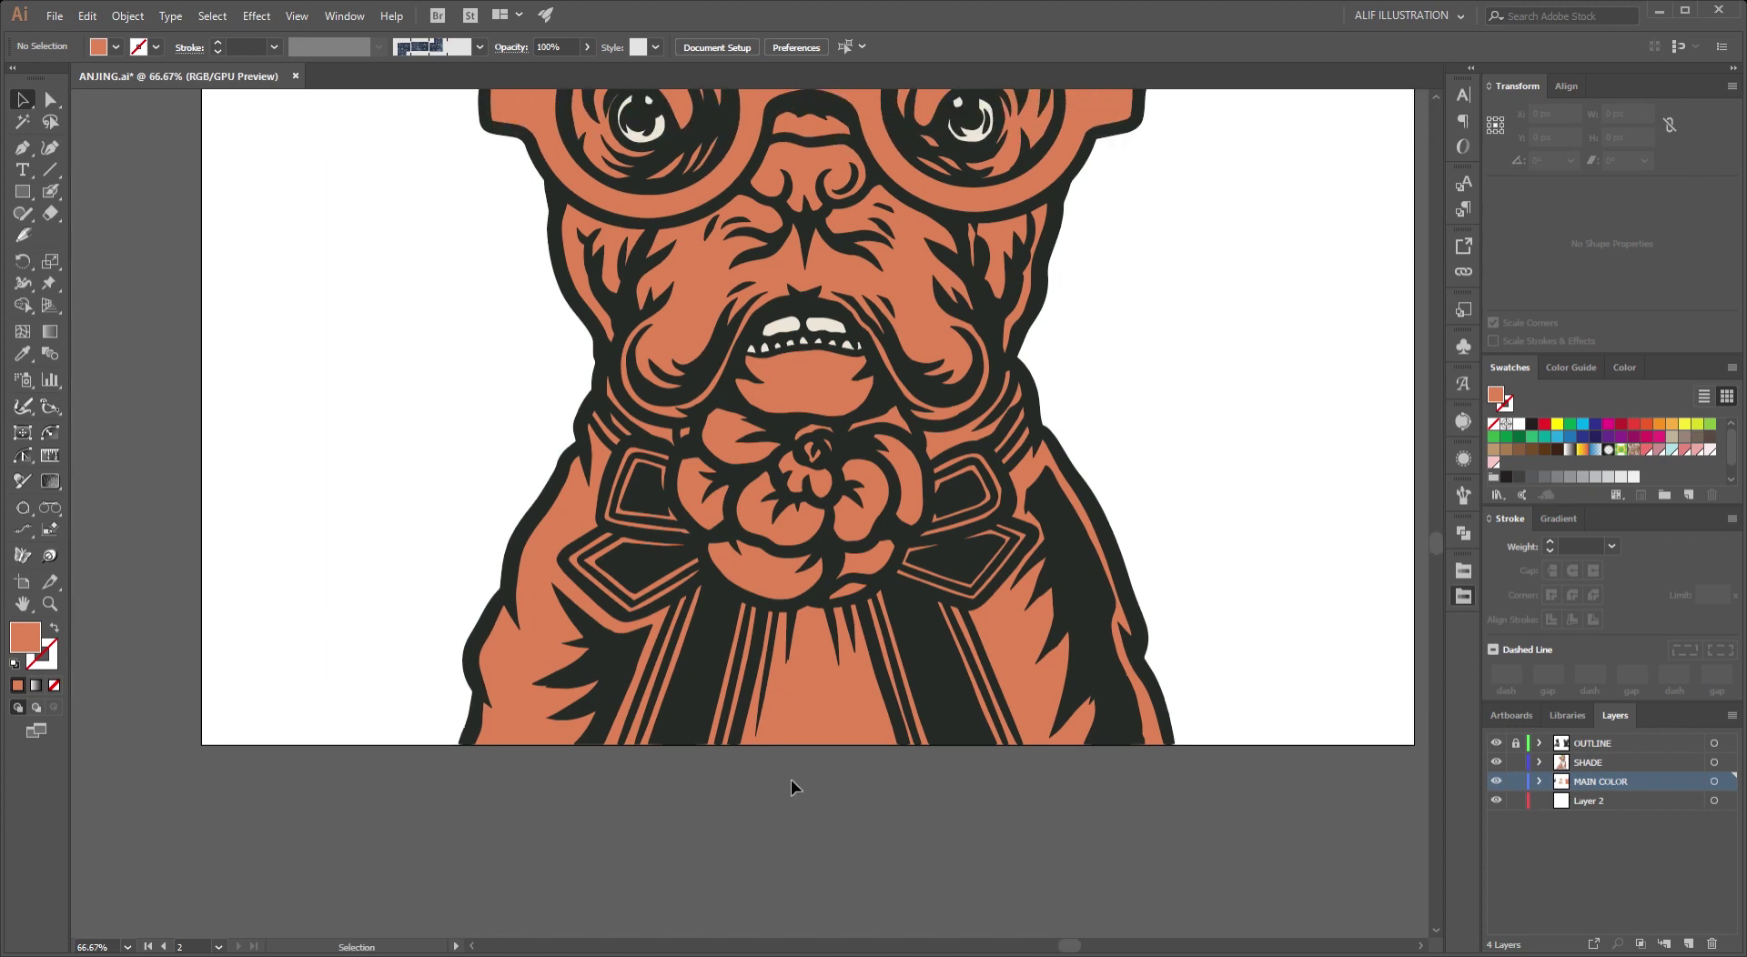
alt+scroll(768, 619, up, 2)
Fill both orange body shapes of the jacket with dark blue.
alt+scroll(562, 598, down, 3)
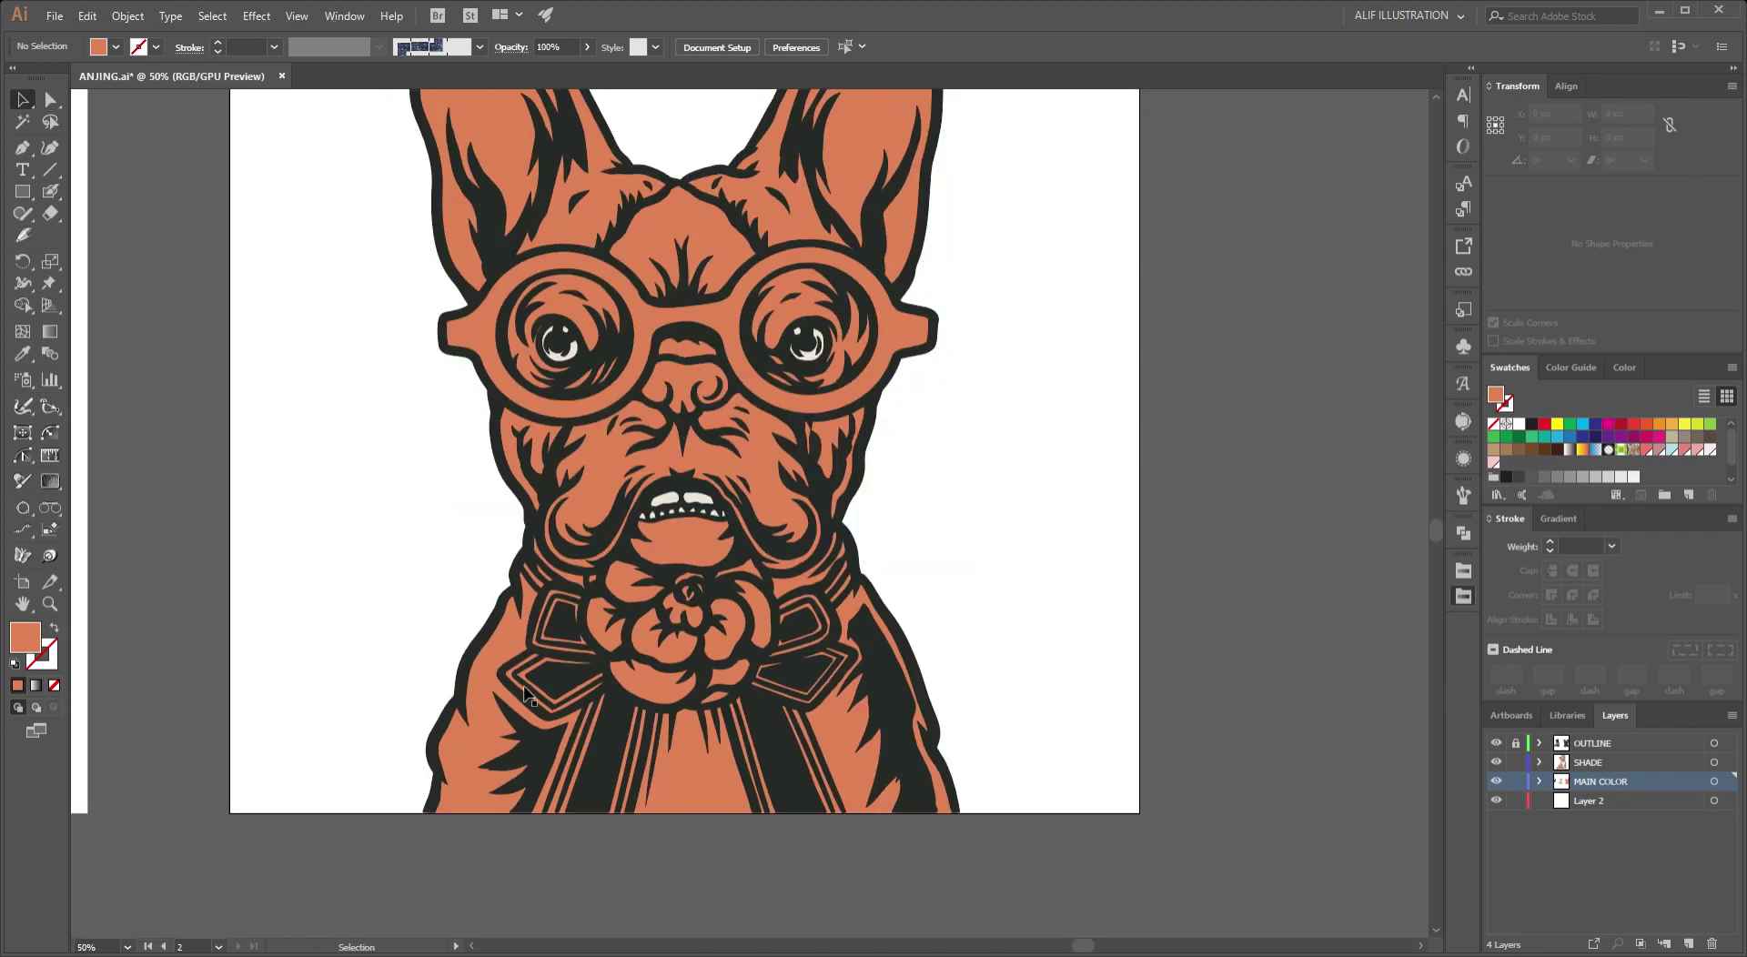
click(510, 764)
alt+scroll(608, 778, up, 2)
shift+click(1088, 757)
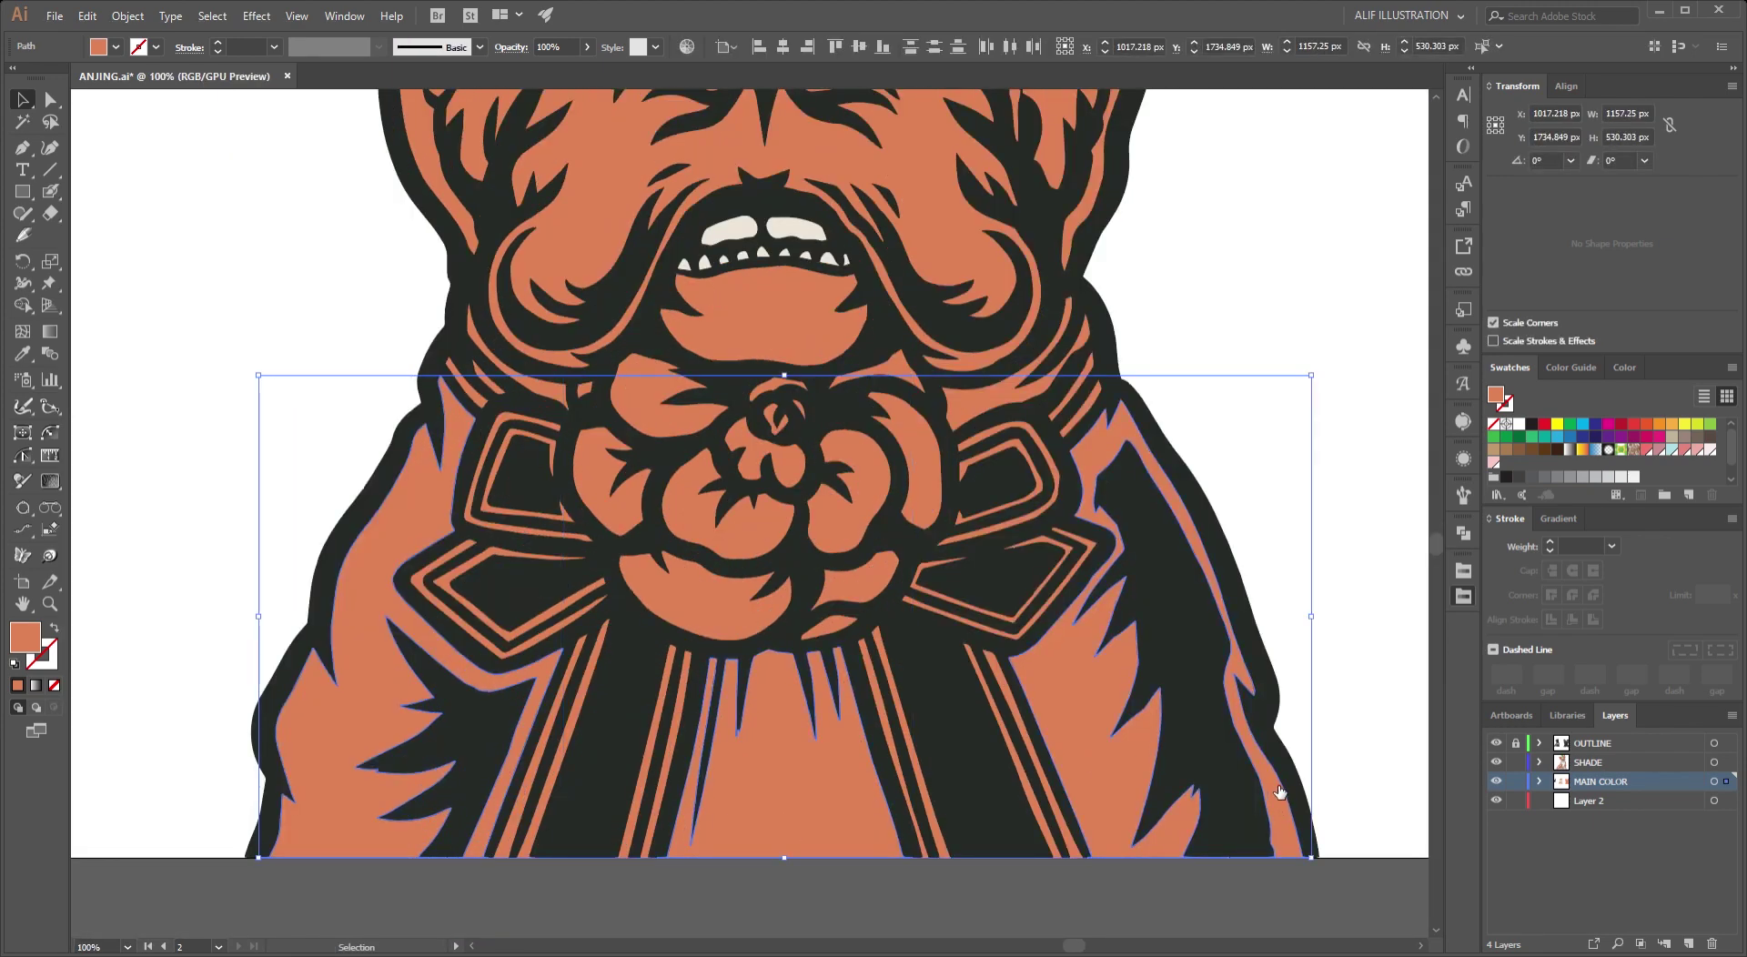
key(ctrl+z)
alt+scroll(1283, 818, down, 2)
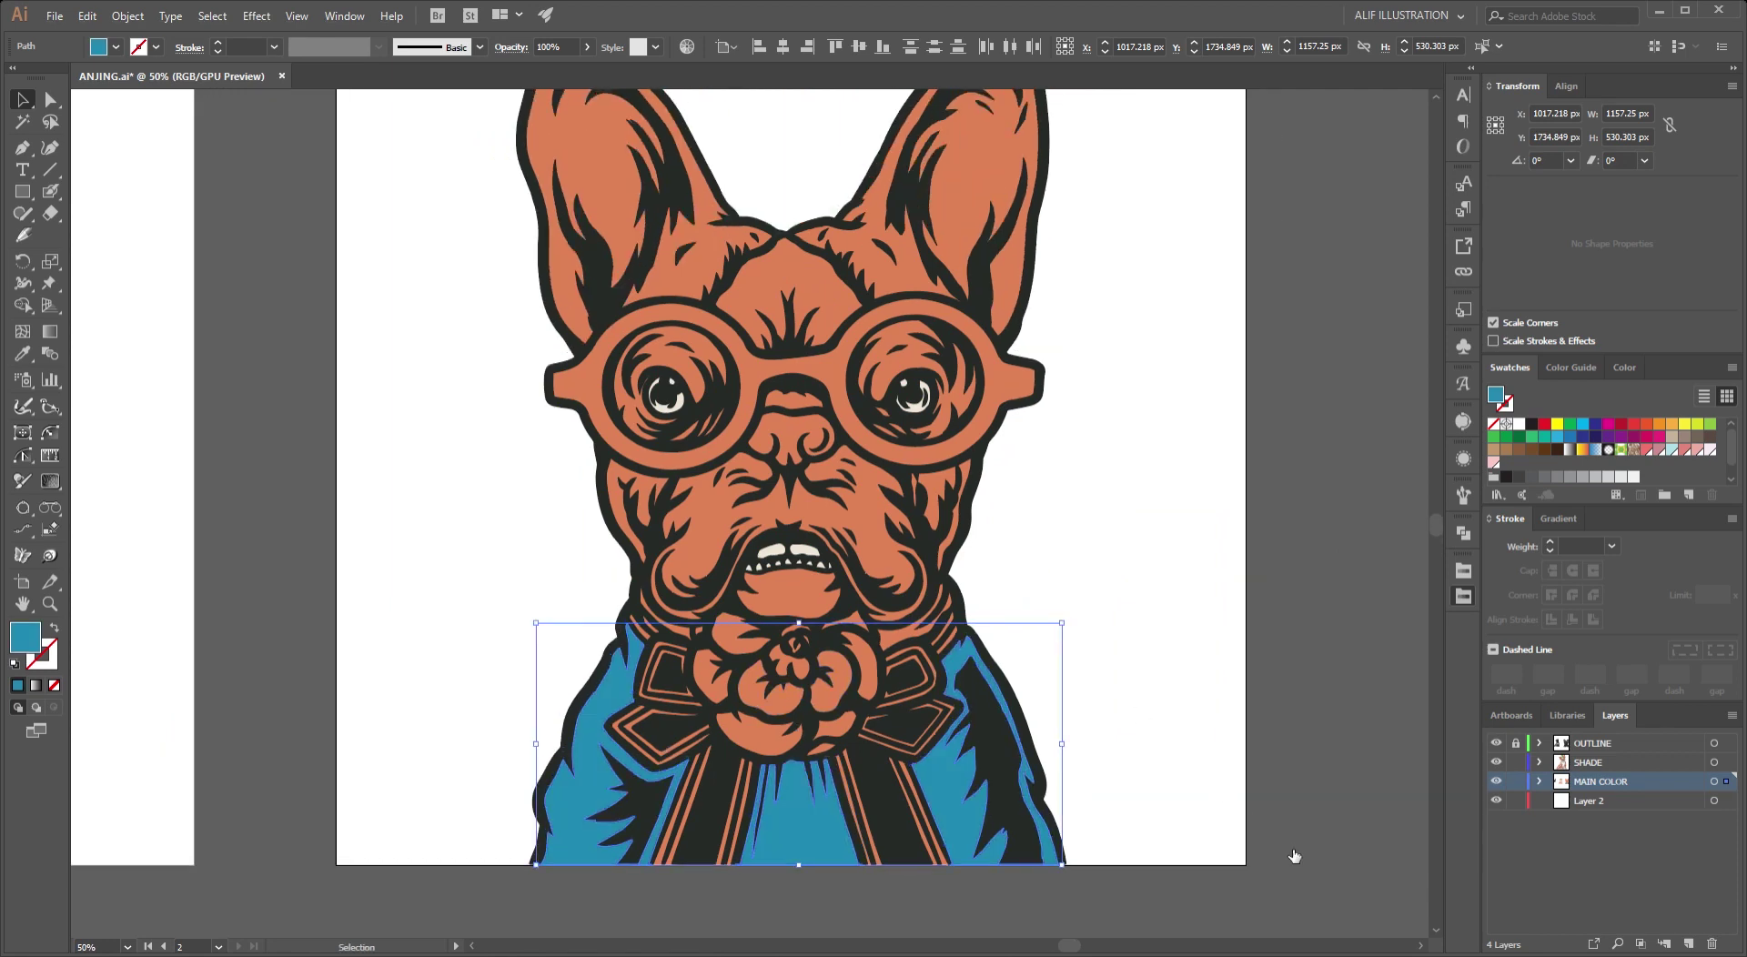
alt+scroll(741, 819, up, 2)
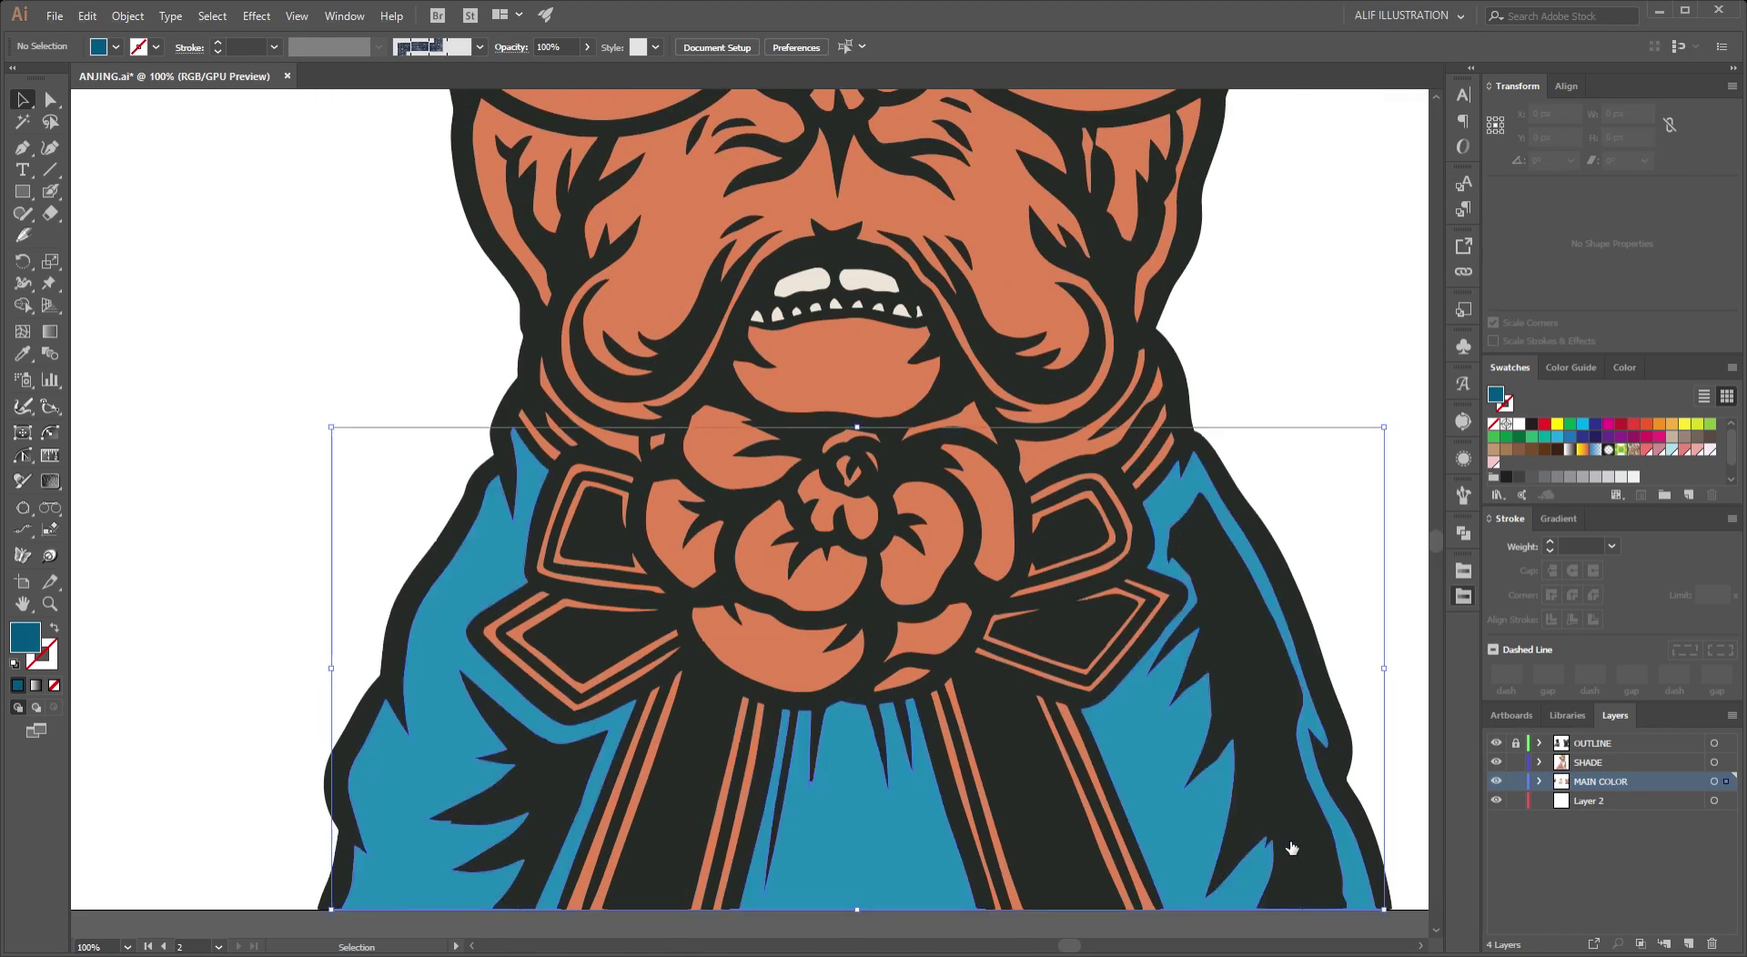
alt+scroll(1301, 805, down, 2)
click(708, 691)
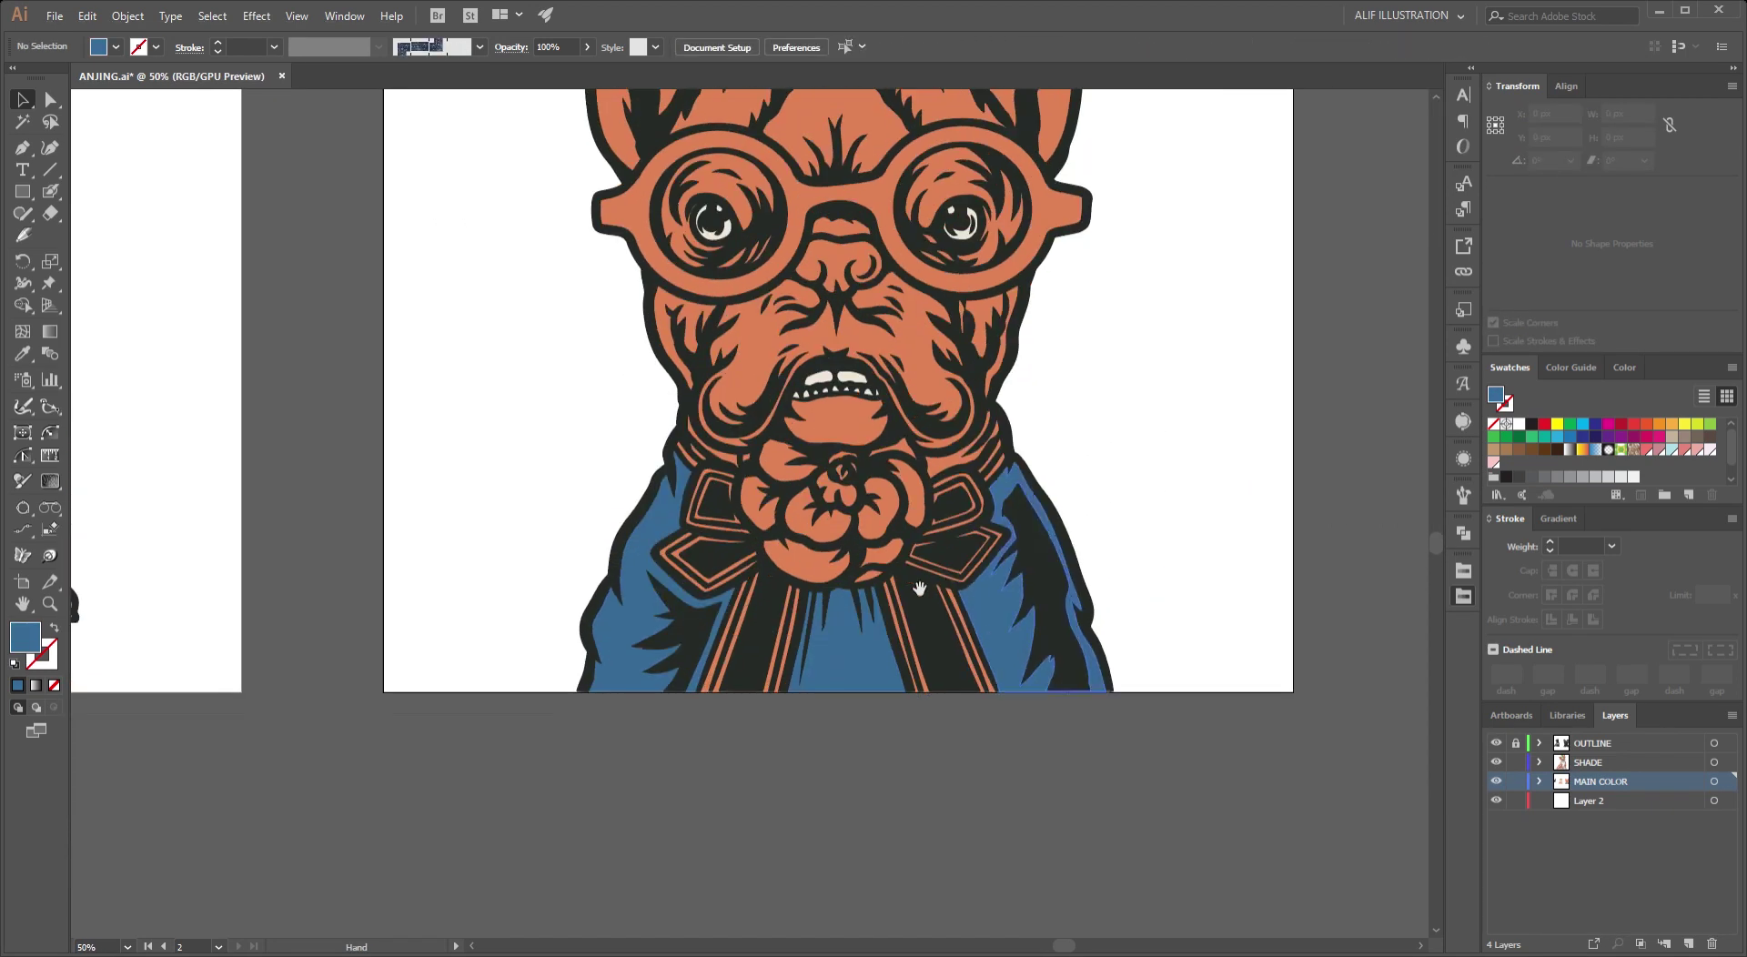
alt+scroll(708, 687, up, 3)
Turn the chest stripes and all bow ribbon pieces pink.
click(704, 682)
shift+click(917, 680)
scroll(919, 679, up, 3)
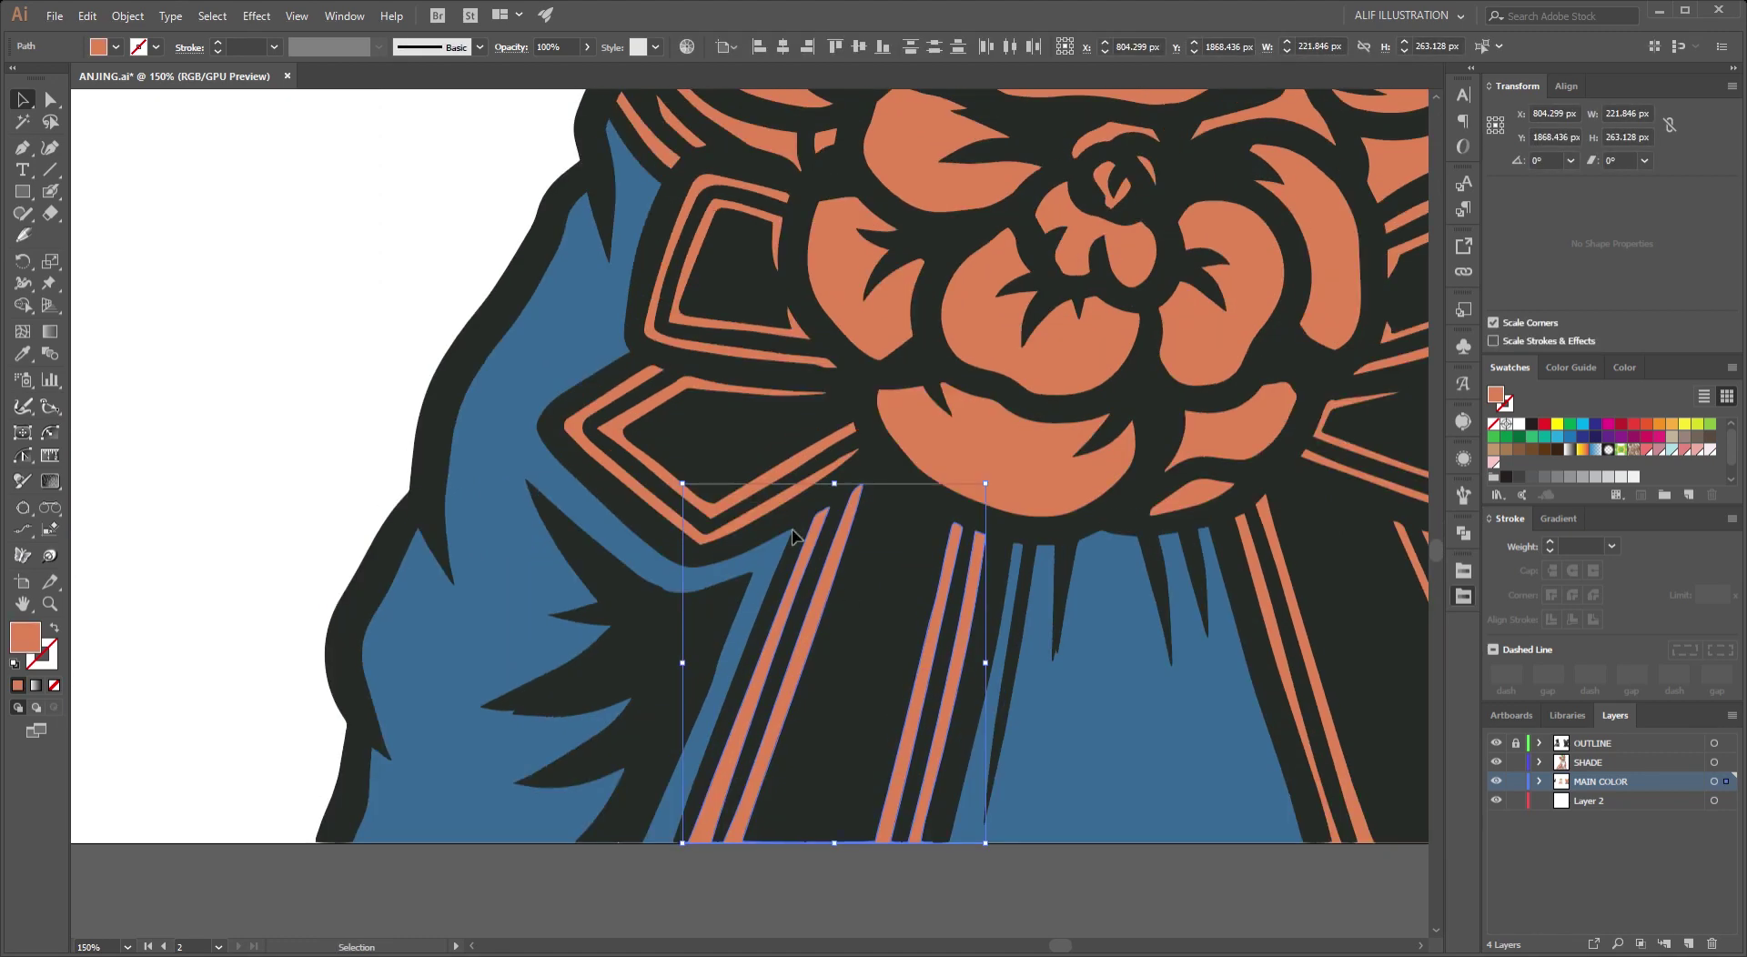
shift+click(772, 351)
scroll(799, 575, right, 8)
scroll(799, 575, up, 2)
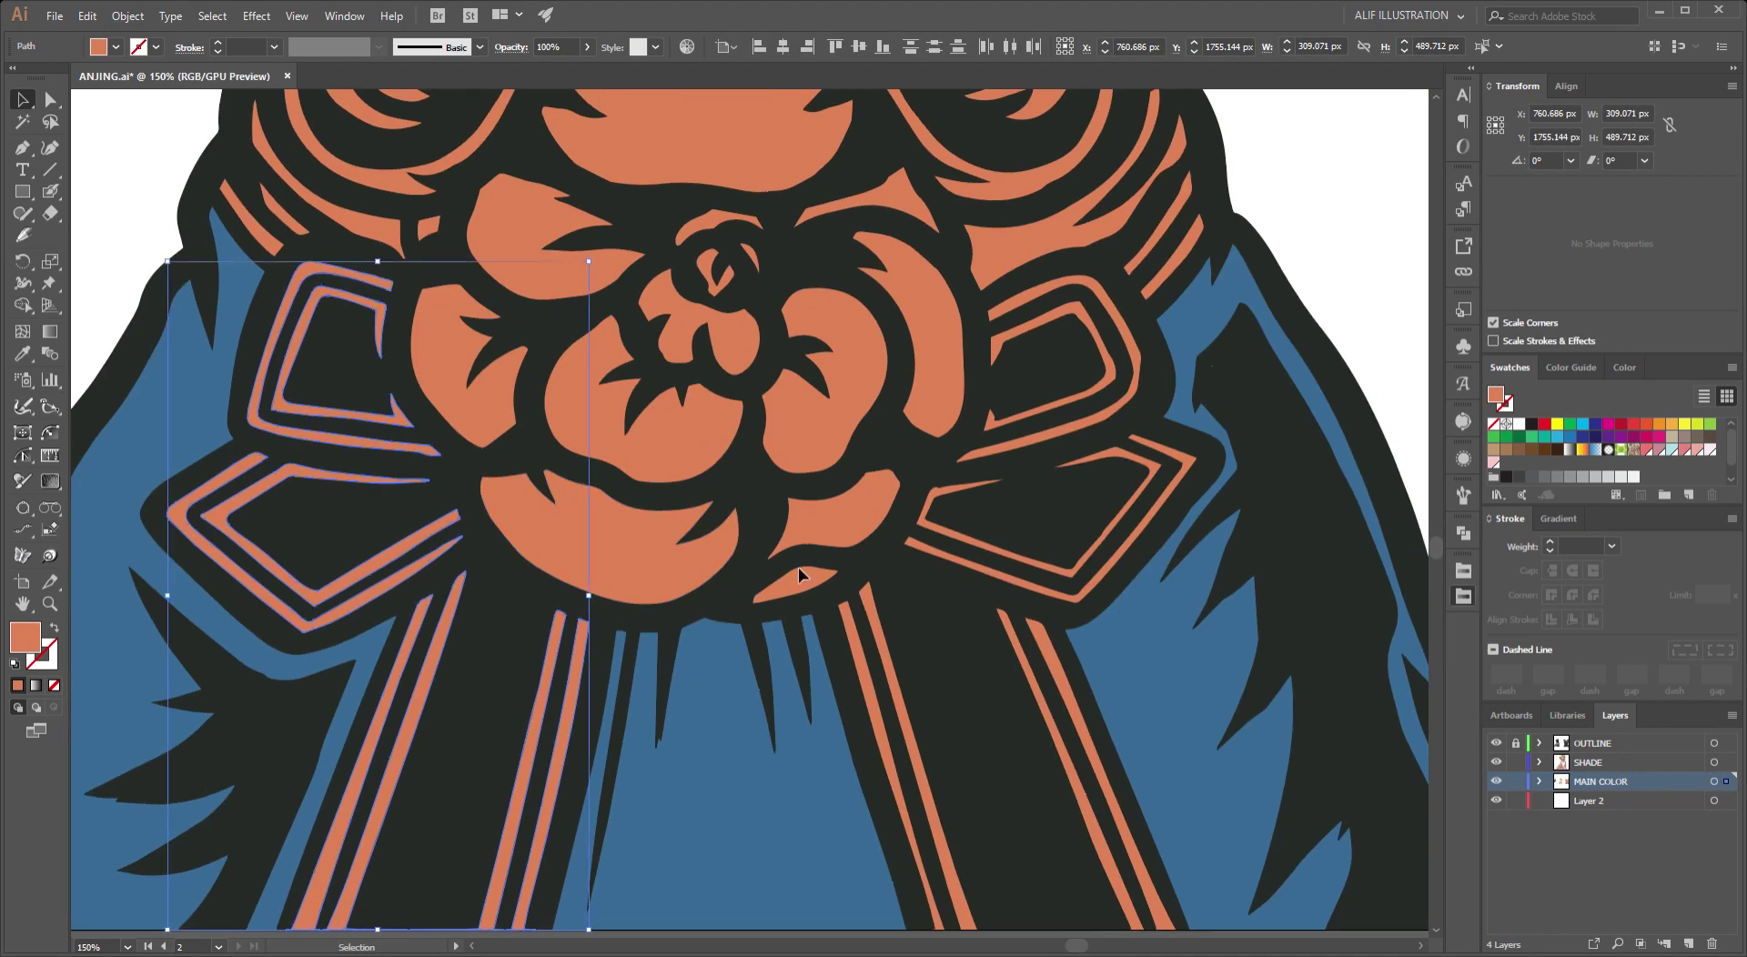
shift+click(876, 626)
shift+click(1042, 634)
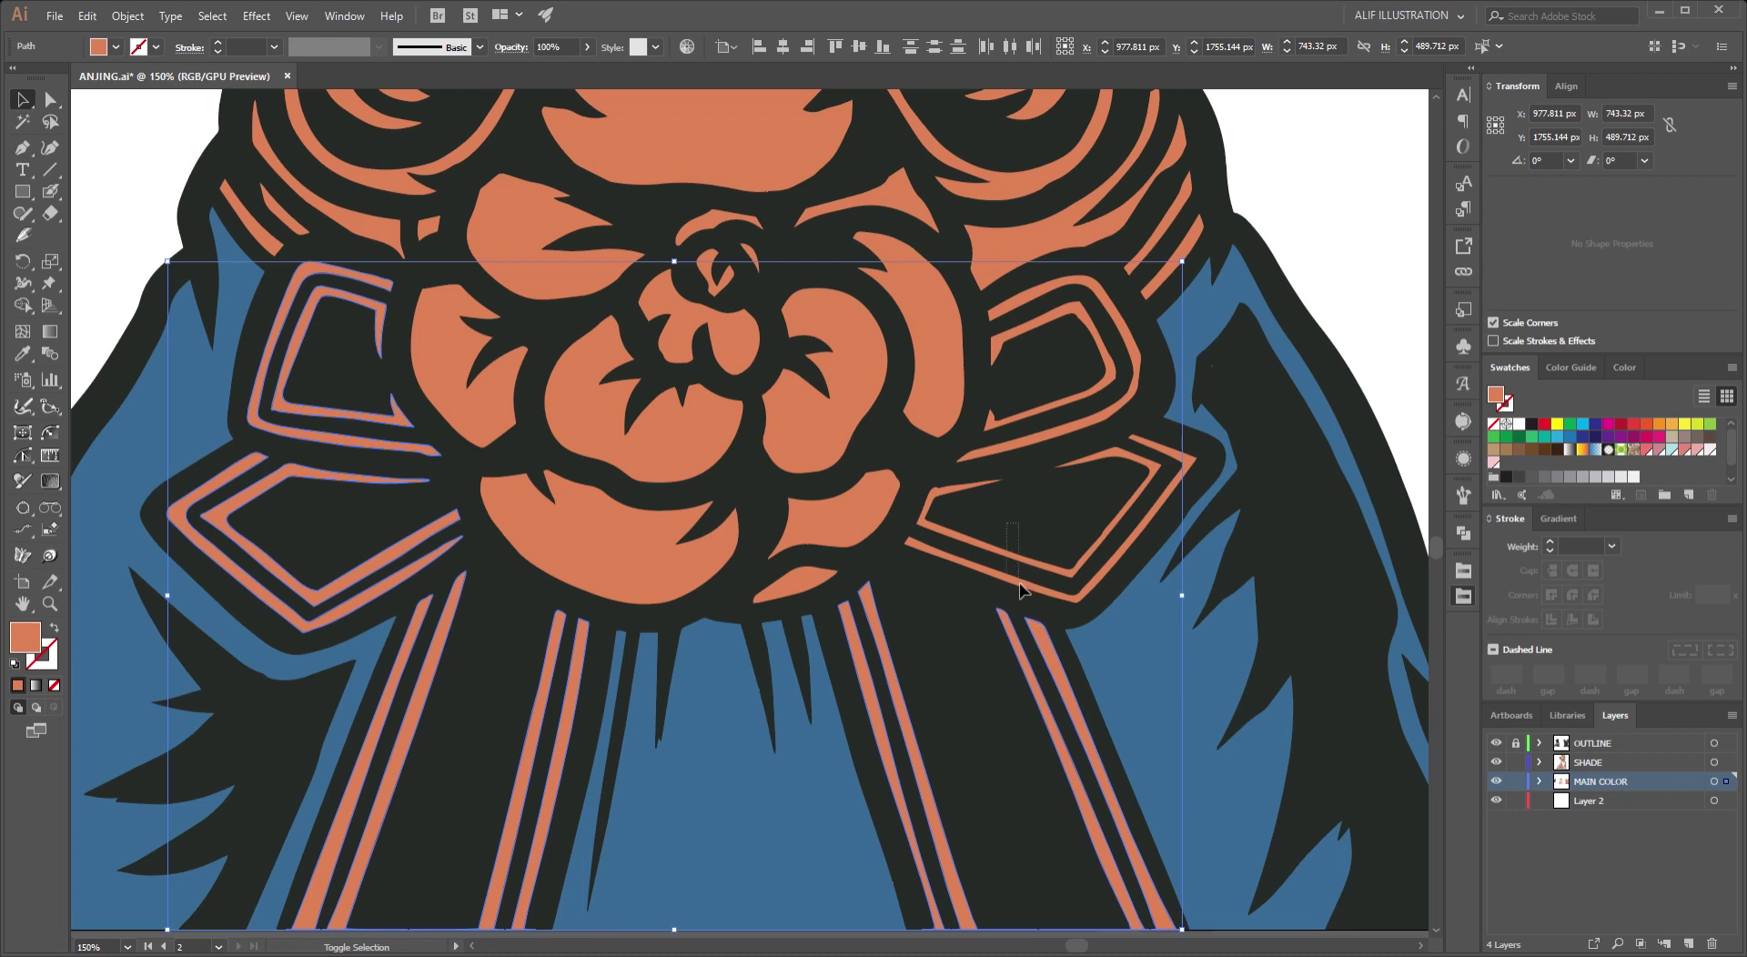
drag(1021, 590, 1016, 564)
shift+click(1048, 451)
scroll(835, 586, down, 3)
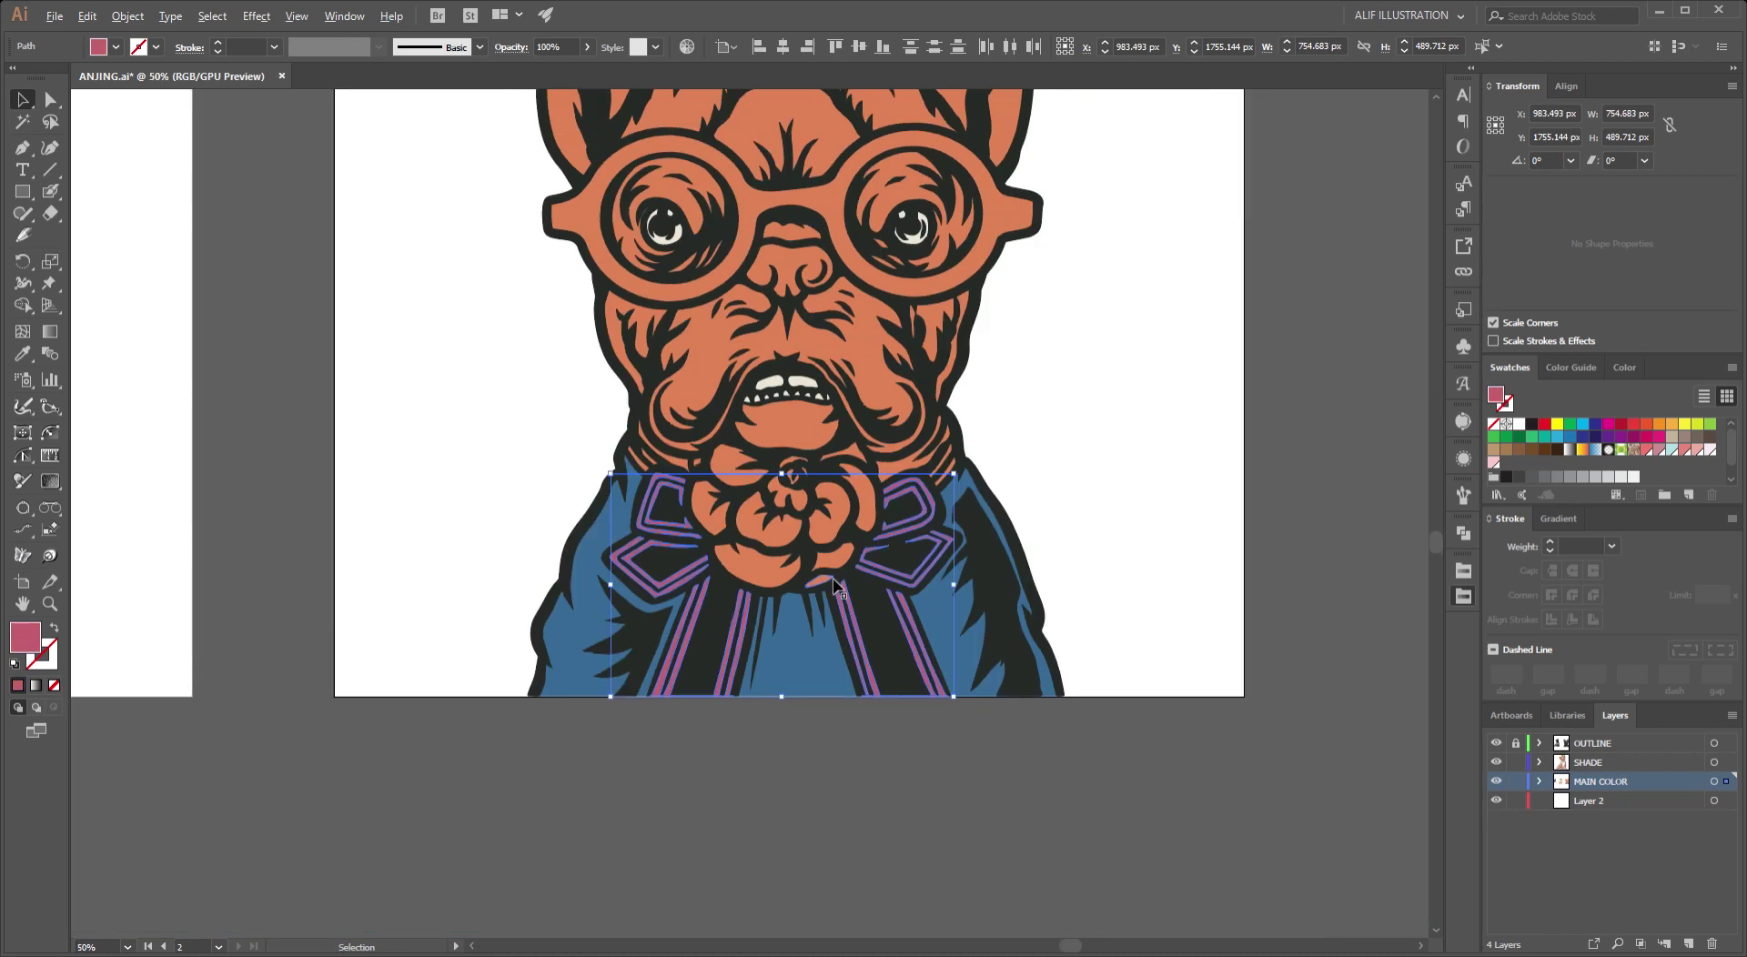
click(1061, 522)
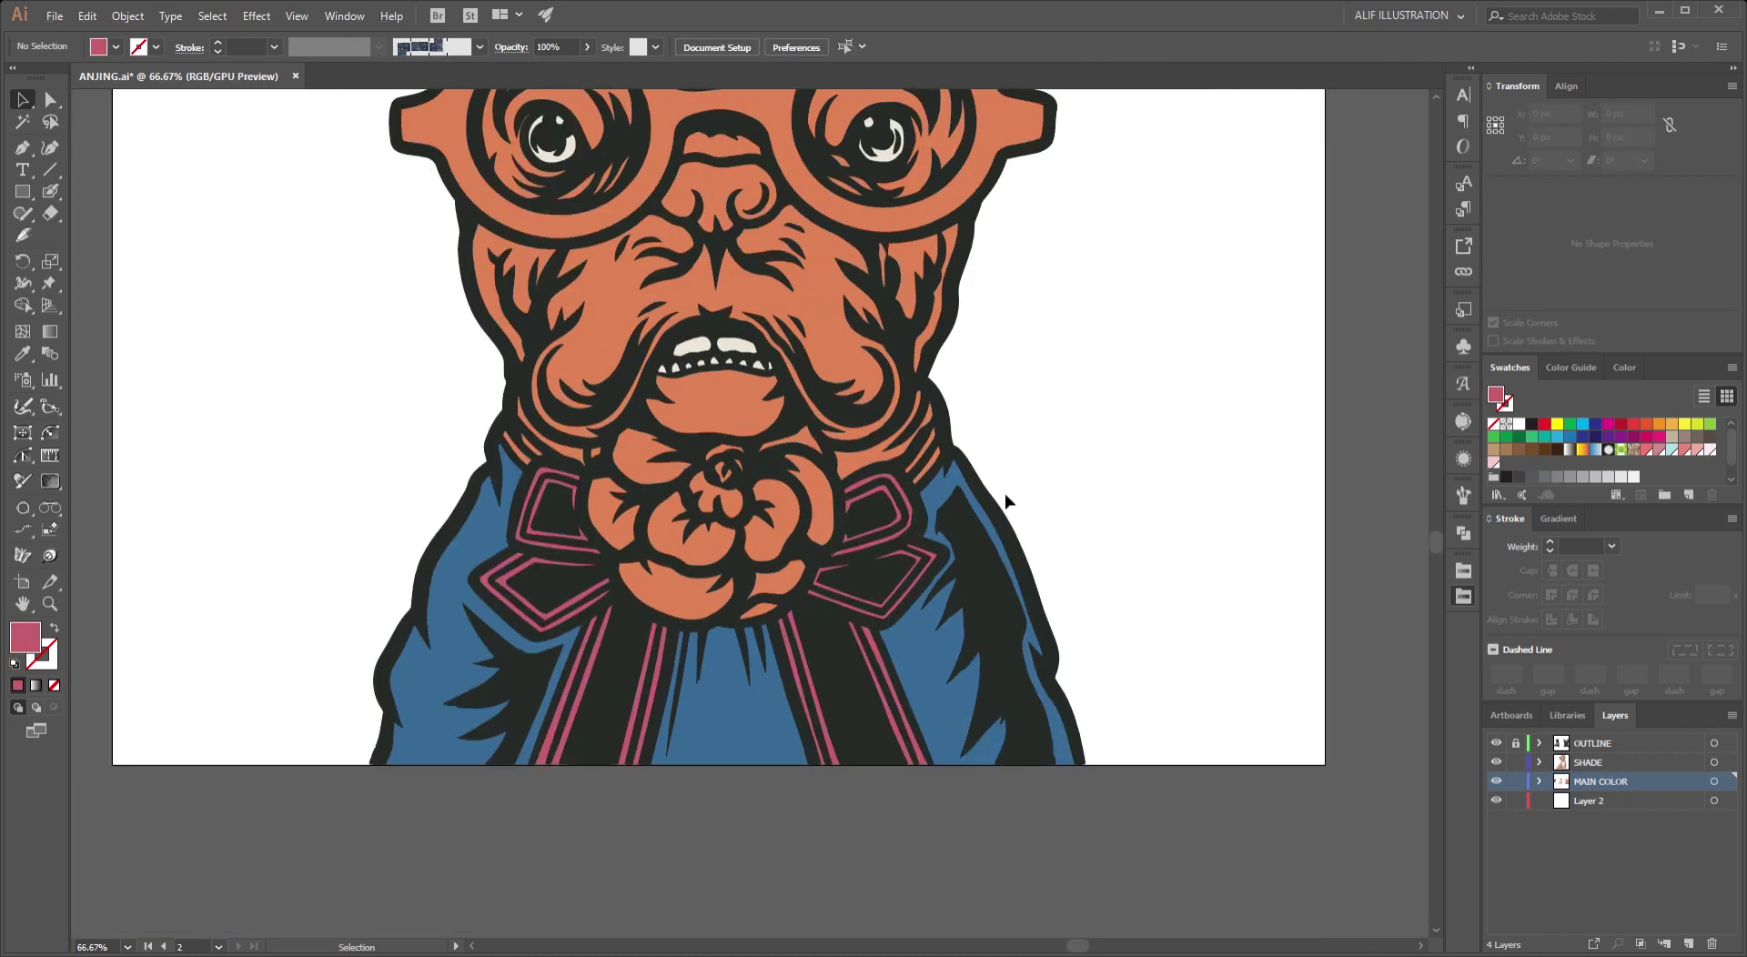
scroll(774, 441, up, 2)
click(813, 500)
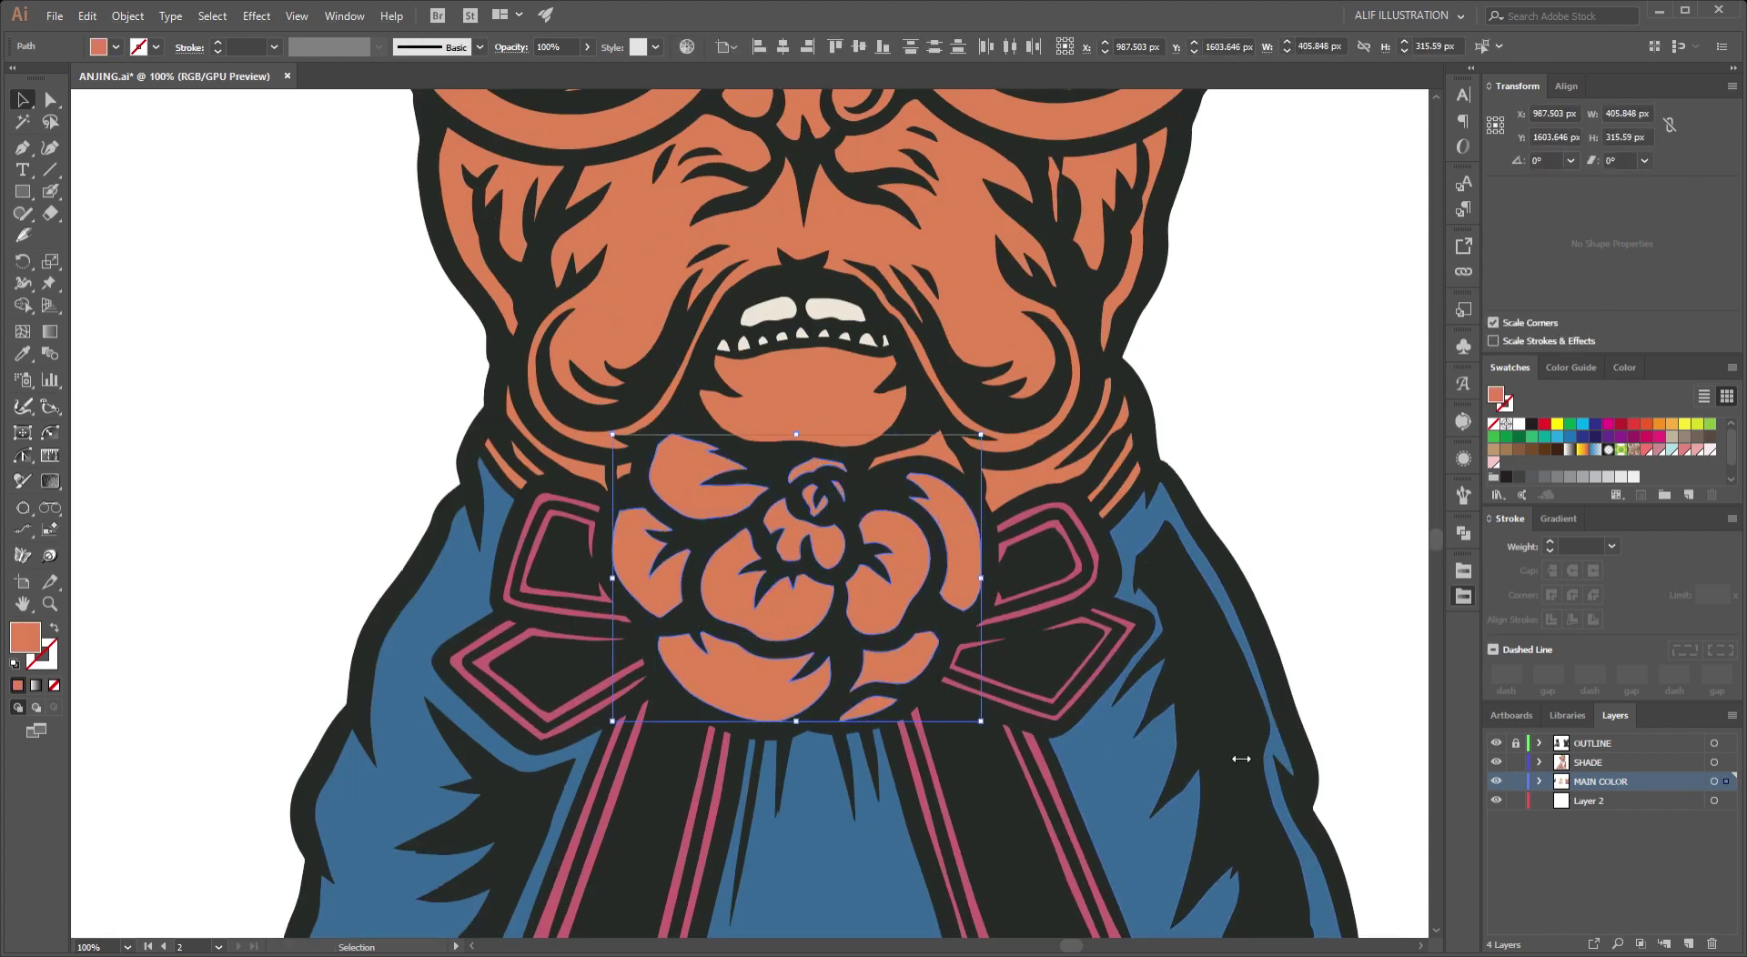
Eyedrop the ribbon's pink onto the rose at the collar.
key(i)
click(1046, 733)
click(1031, 754)
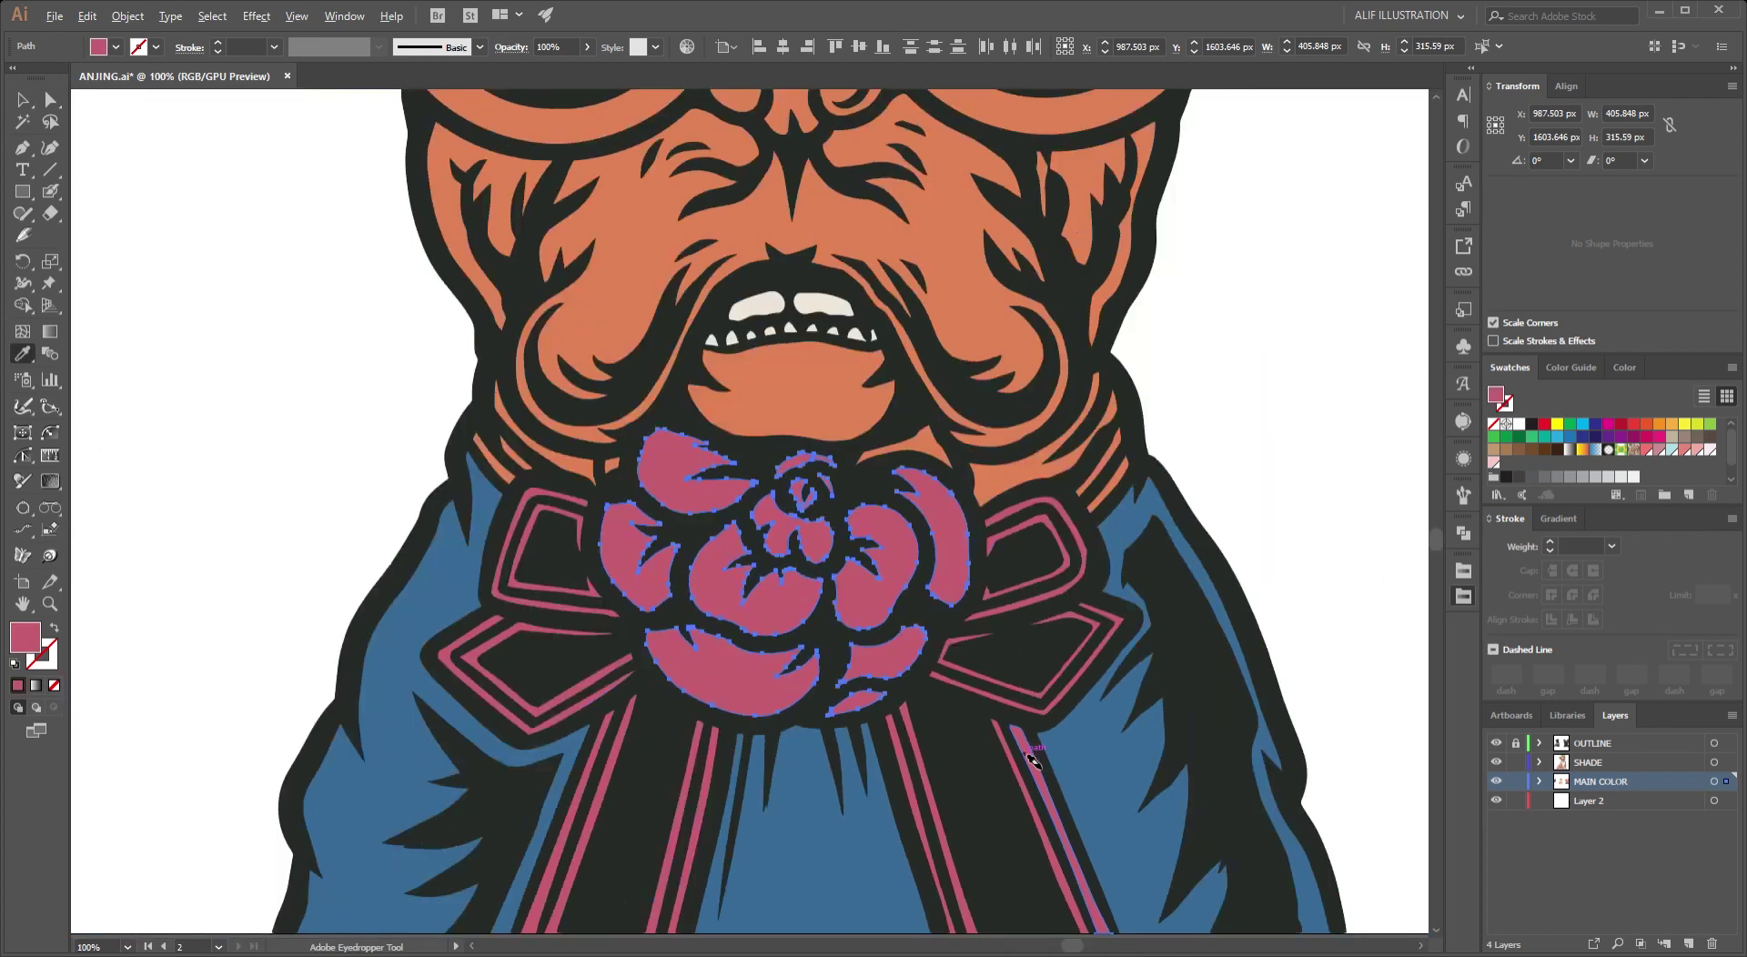
key(v)
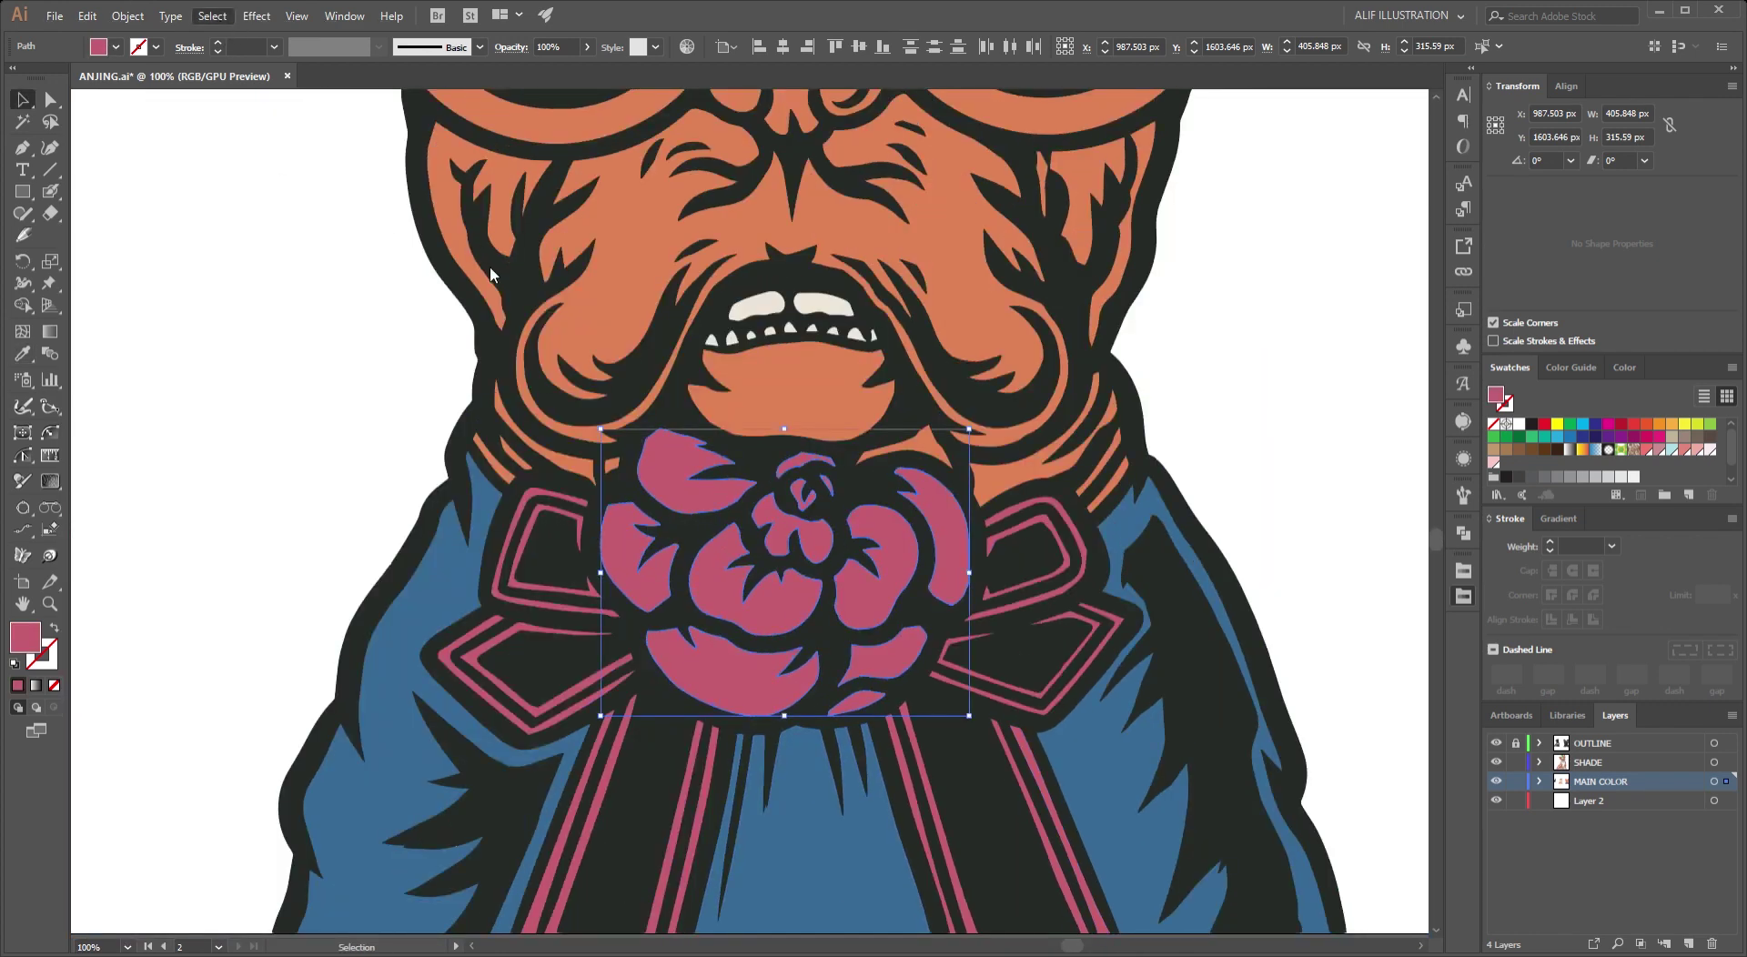
click(1325, 663)
Give the small collar stripes on both sides the same ribbon pink.
scroll(990, 549, down, 2)
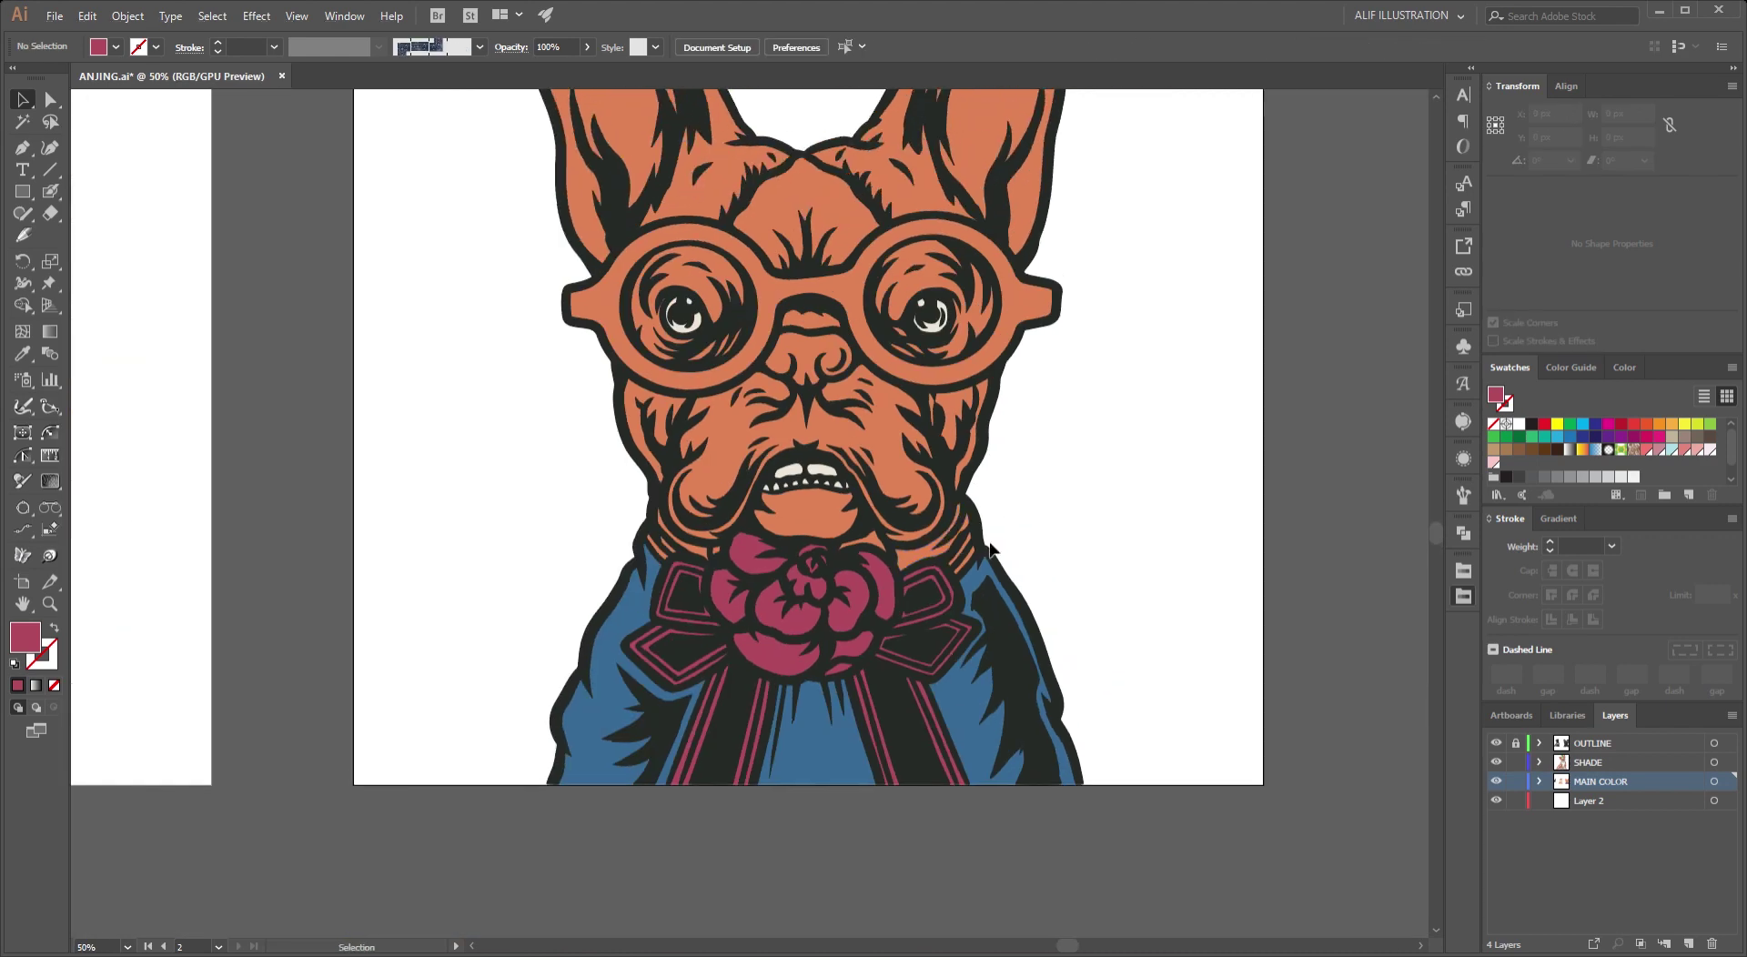
scroll(1060, 555, up, 1)
scroll(1093, 554, up, 1)
click(988, 704)
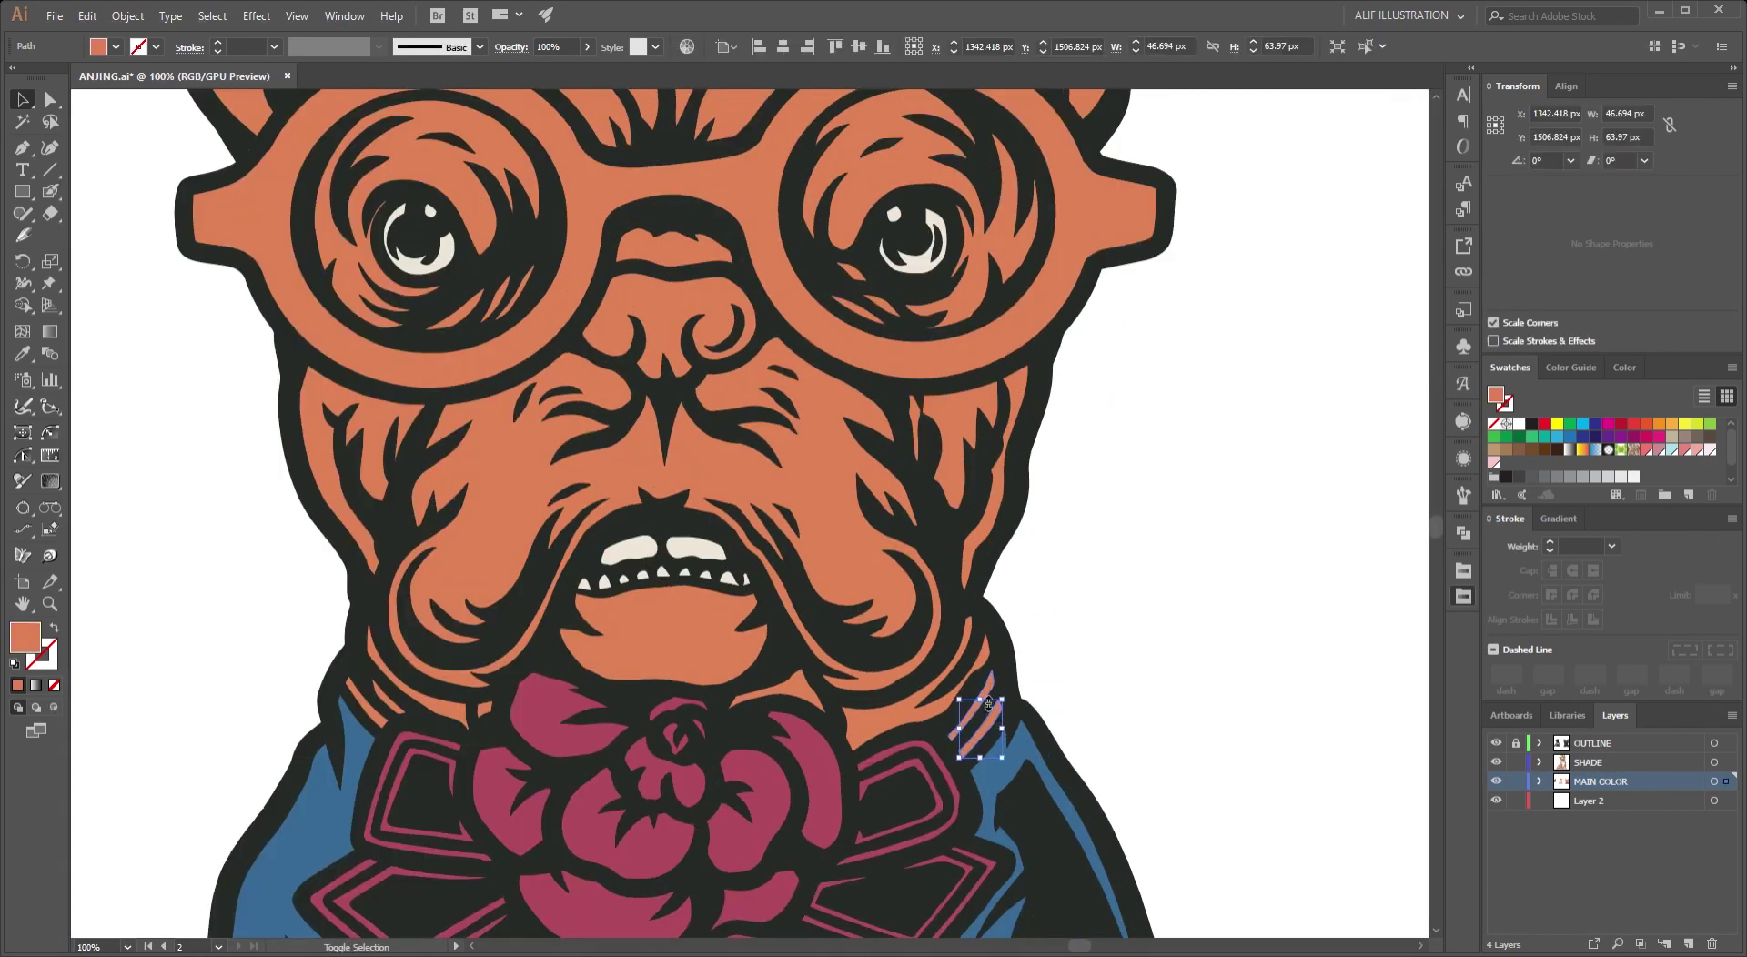
shift+click(969, 693)
shift+click(1004, 692)
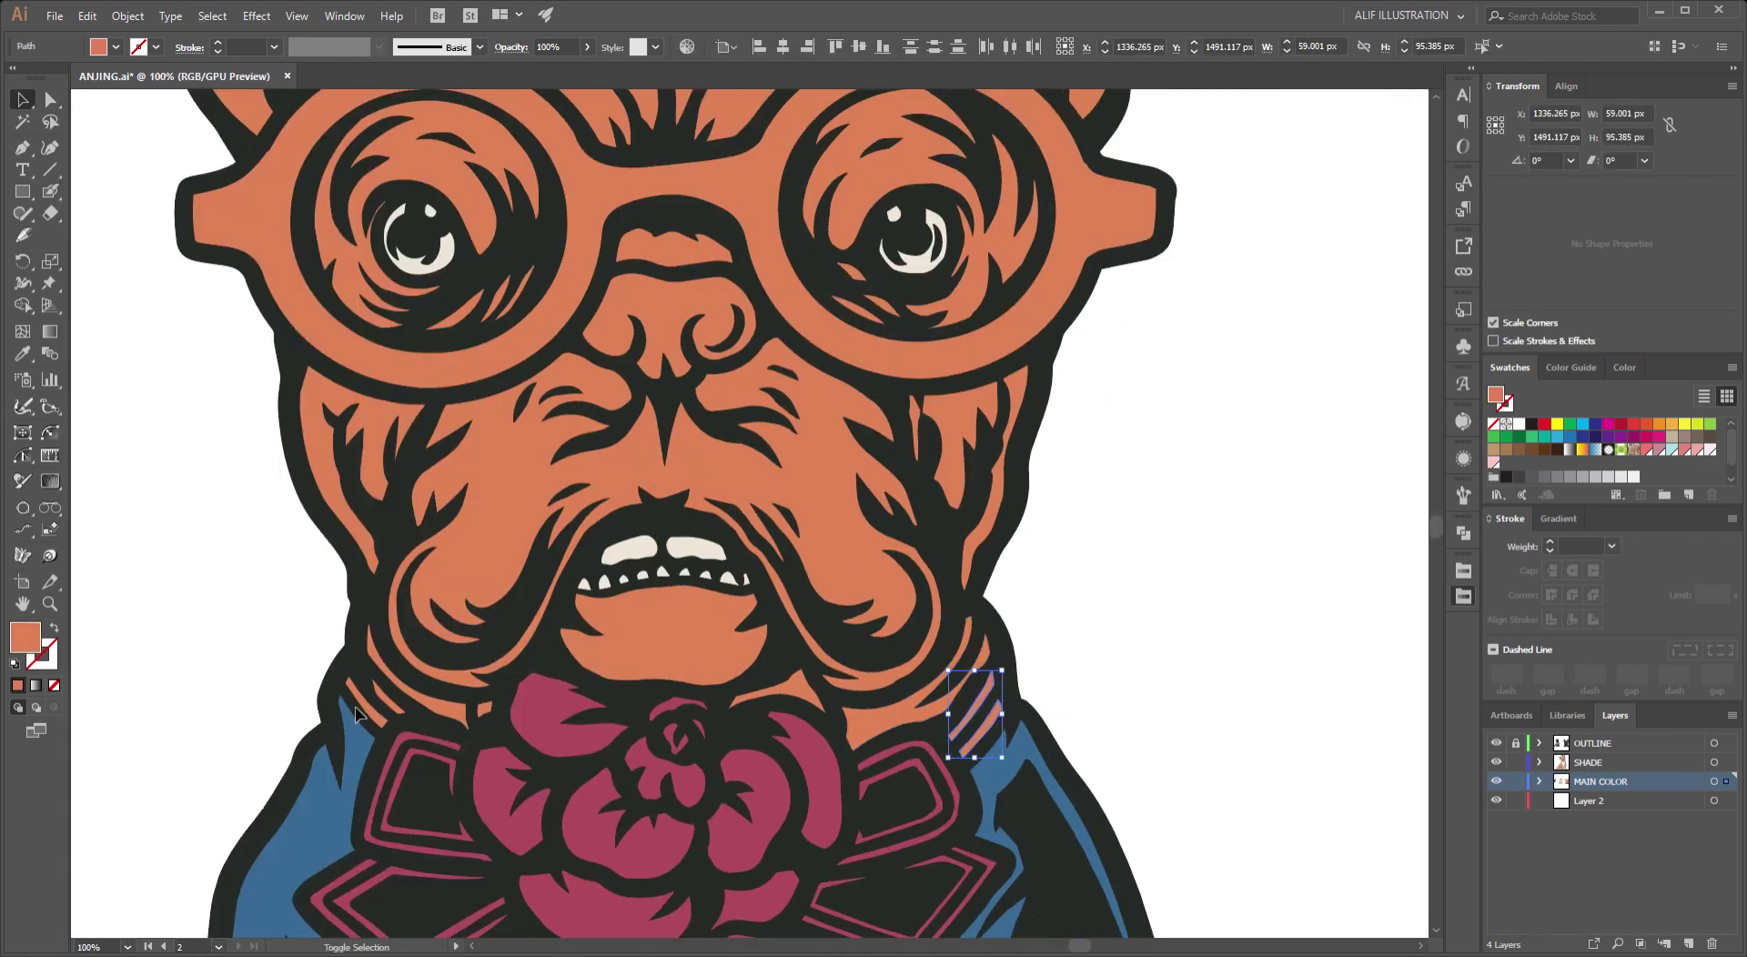
key(i)
click(664, 774)
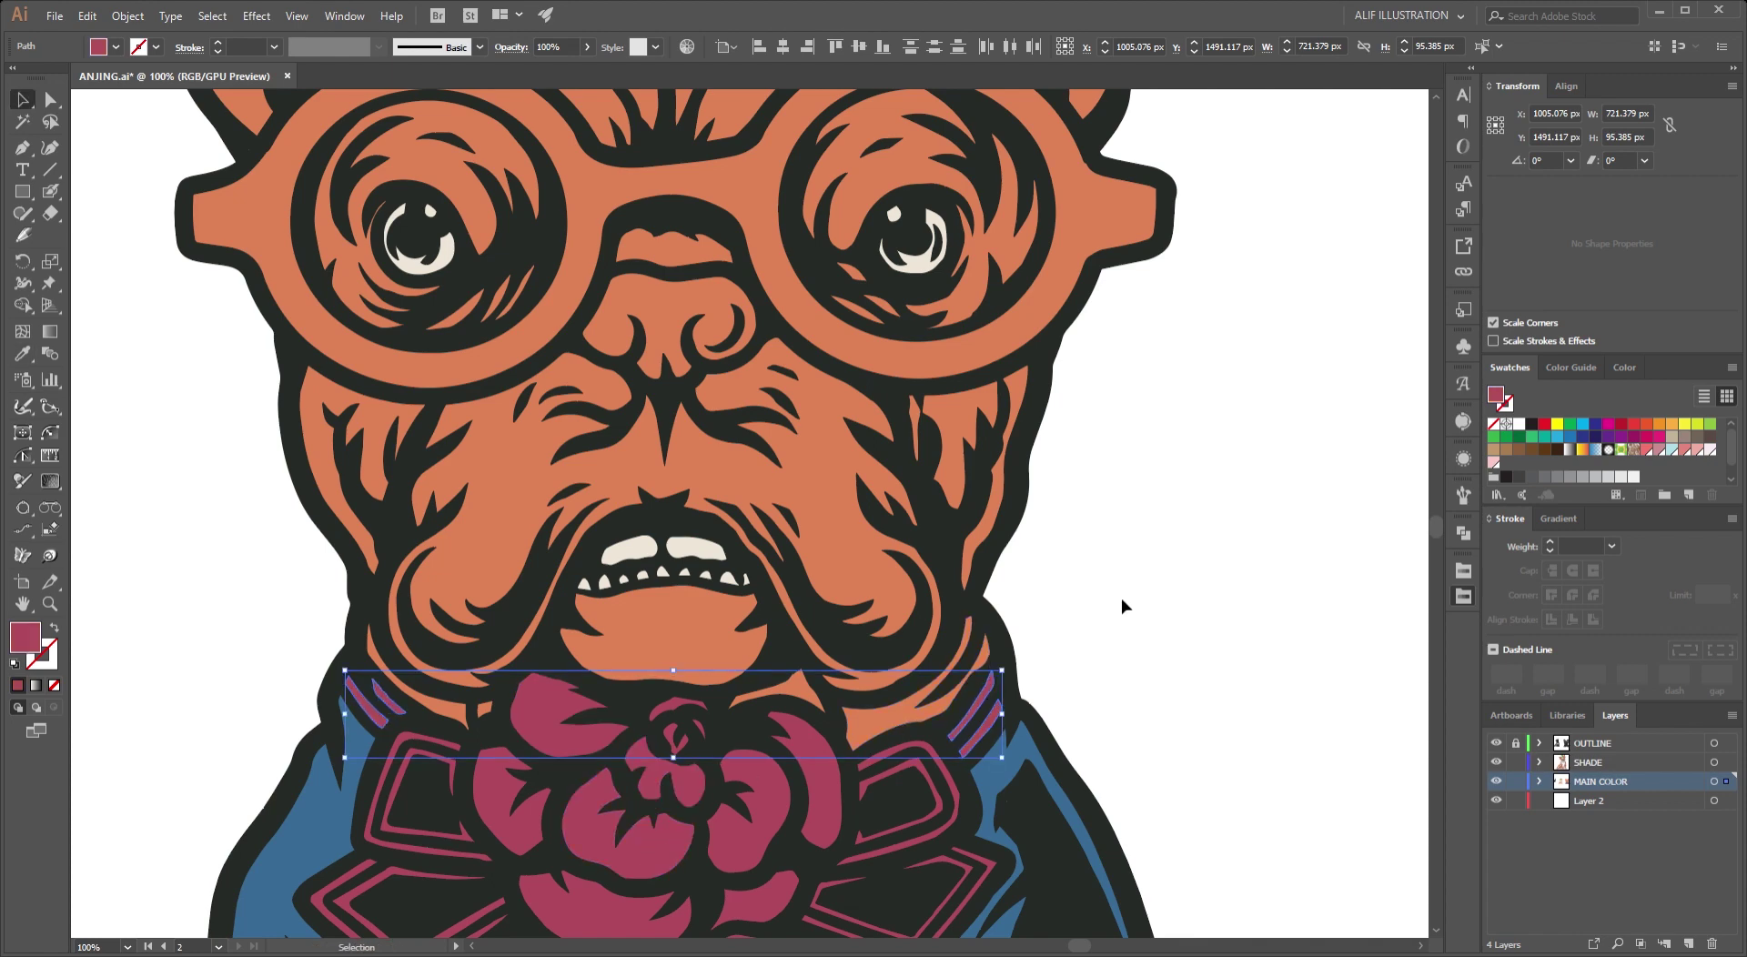
click(1120, 598)
scroll(1105, 640, down, 1)
scroll(1119, 643, up, 1)
Try the ribbon pink on the glasses with the Eyedropper.
click(978, 600)
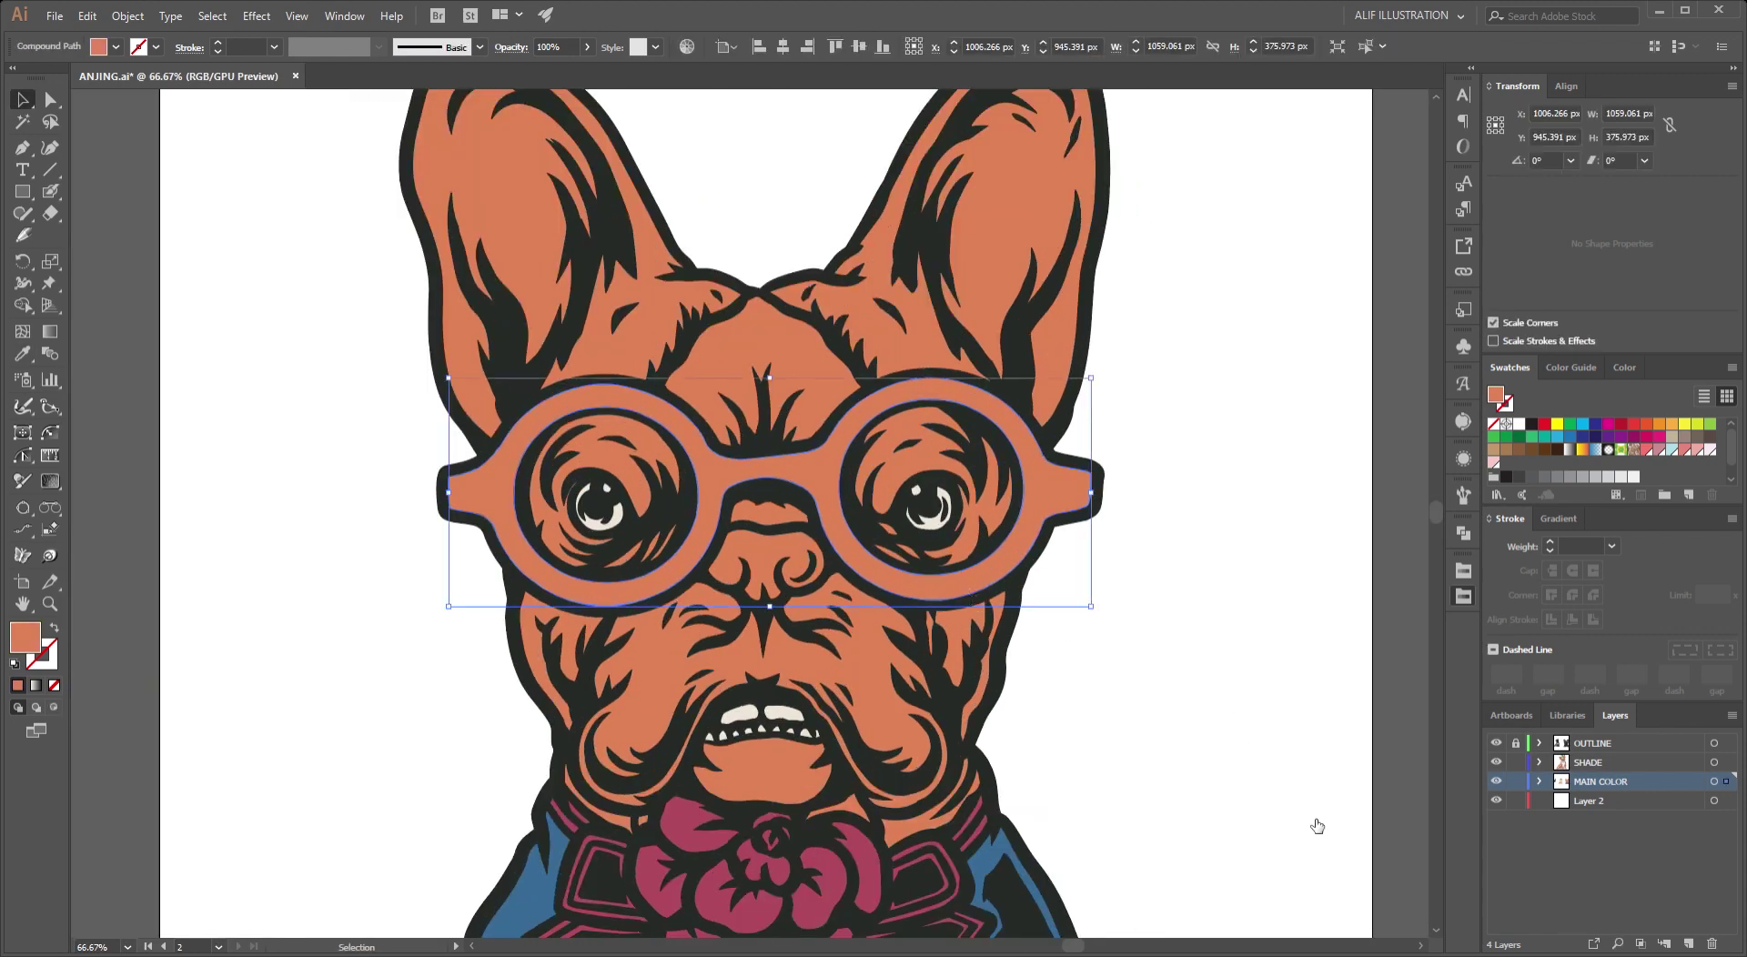
drag(1126, 689, 1081, 591)
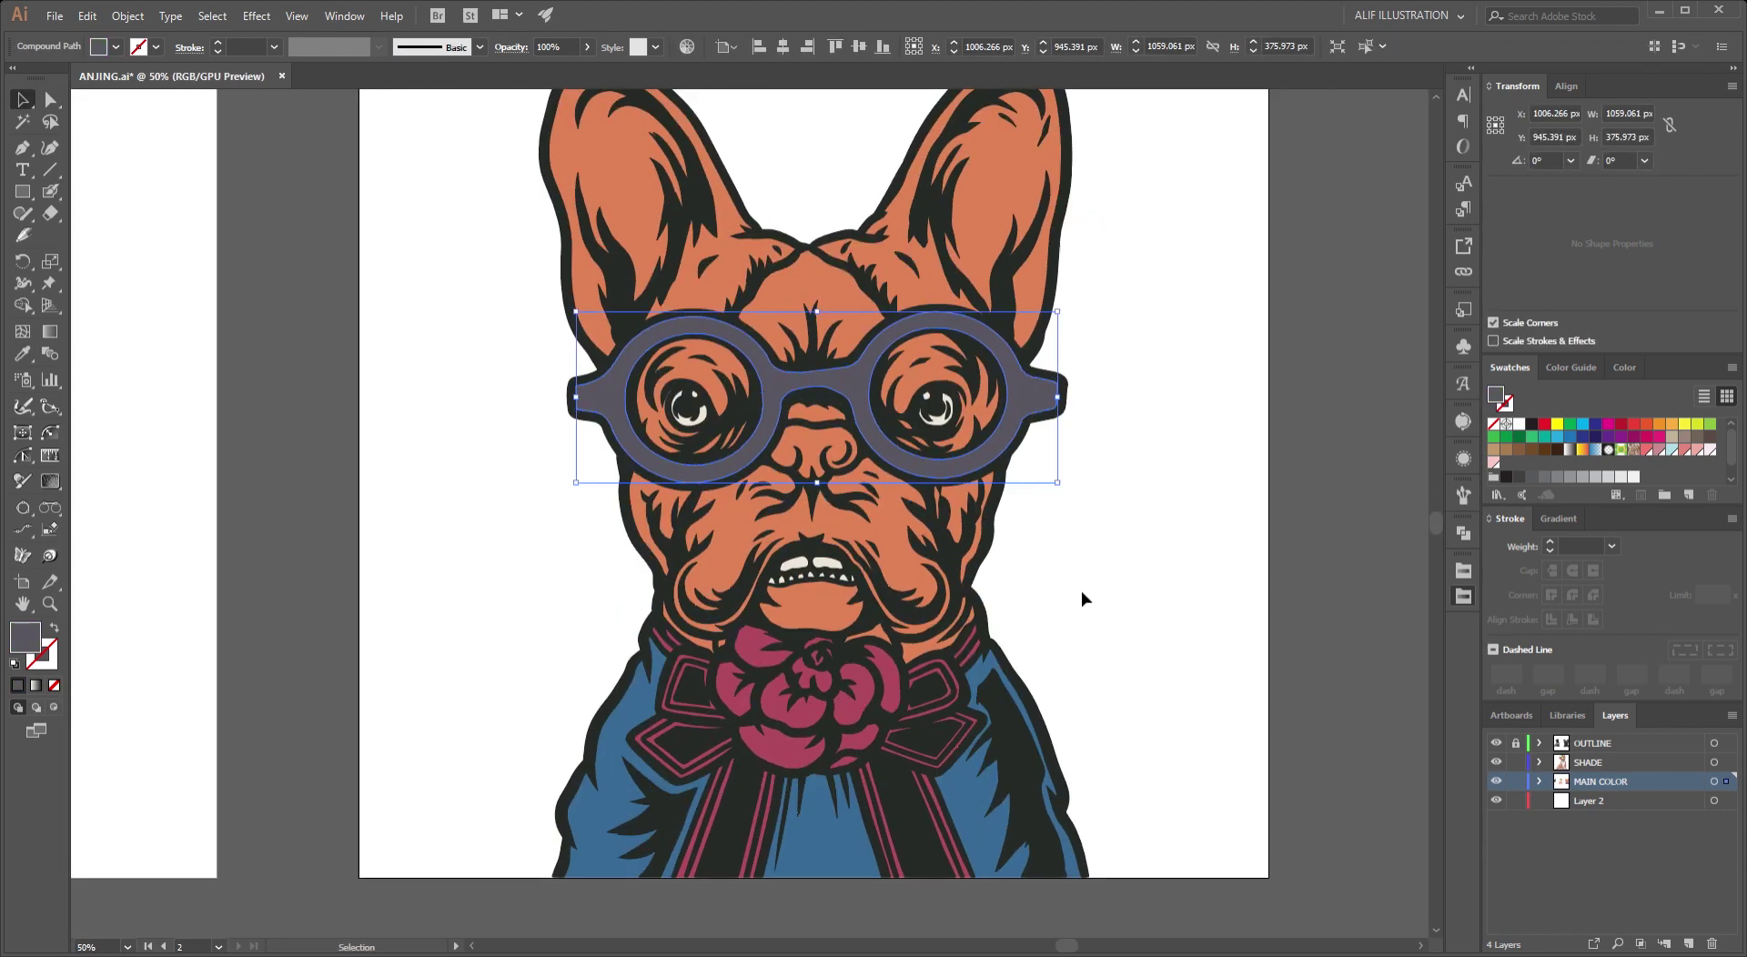
key(ctrl+shift+a)
scroll(1052, 478, down, 2)
scroll(1052, 482, up, 1)
scroll(1055, 487, down, 1)
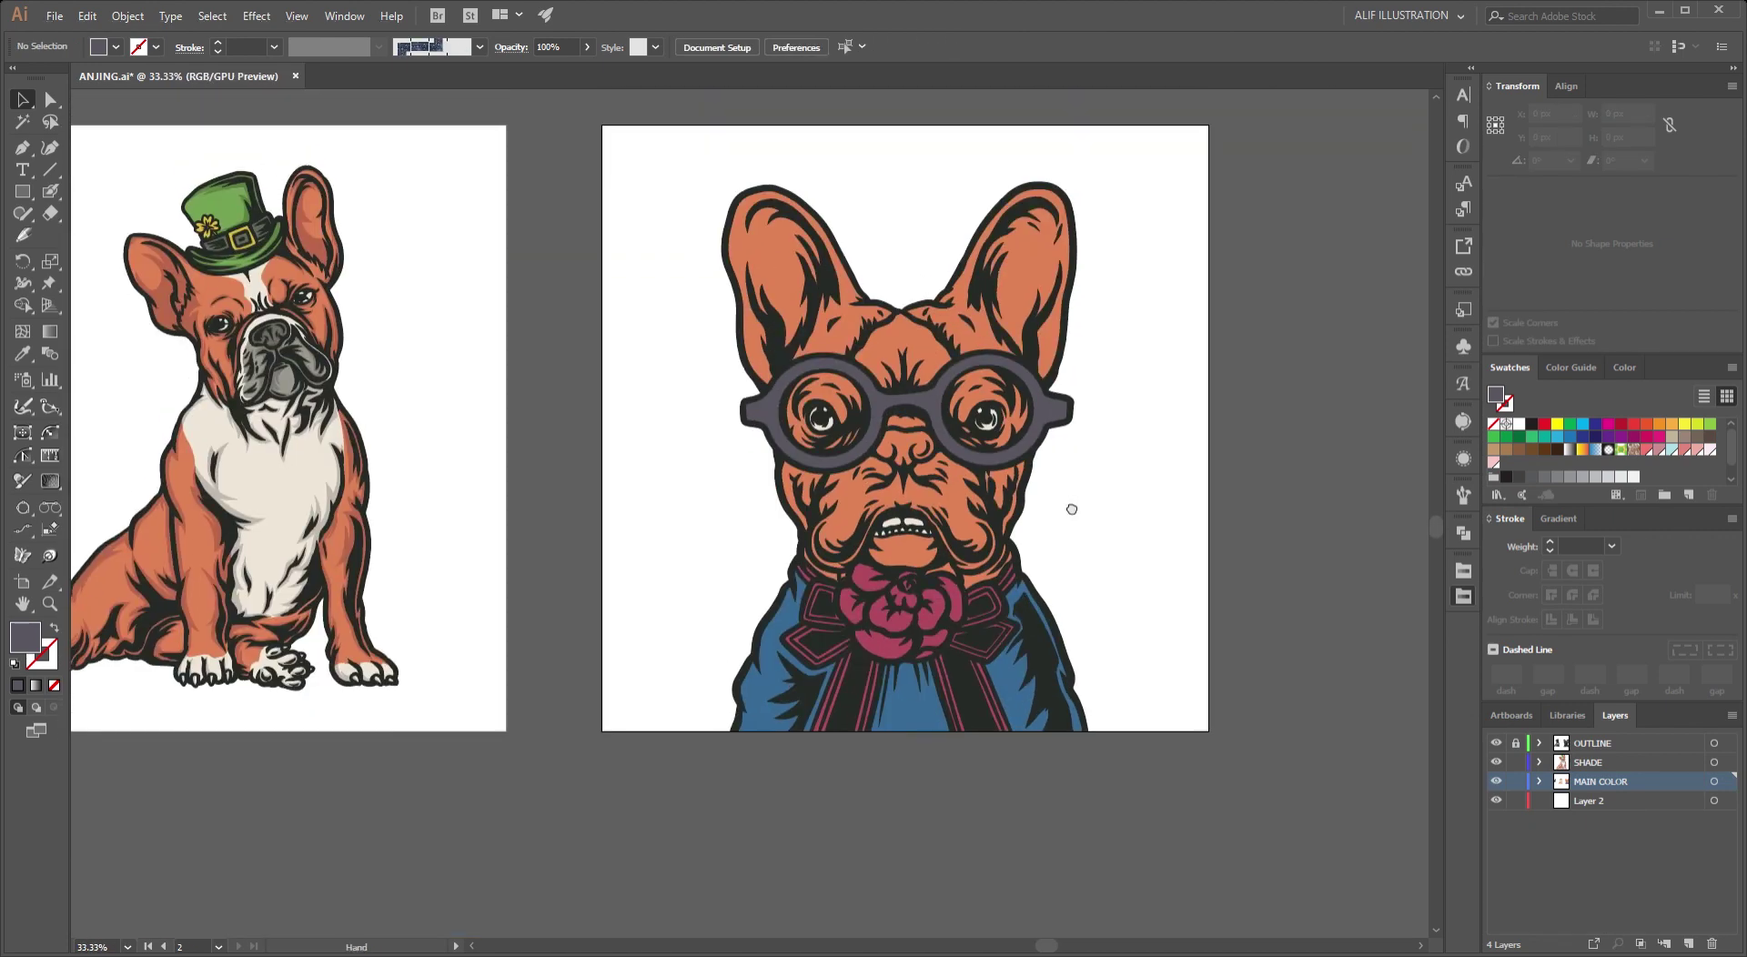
scroll(1062, 496, up, 1)
click(1023, 429)
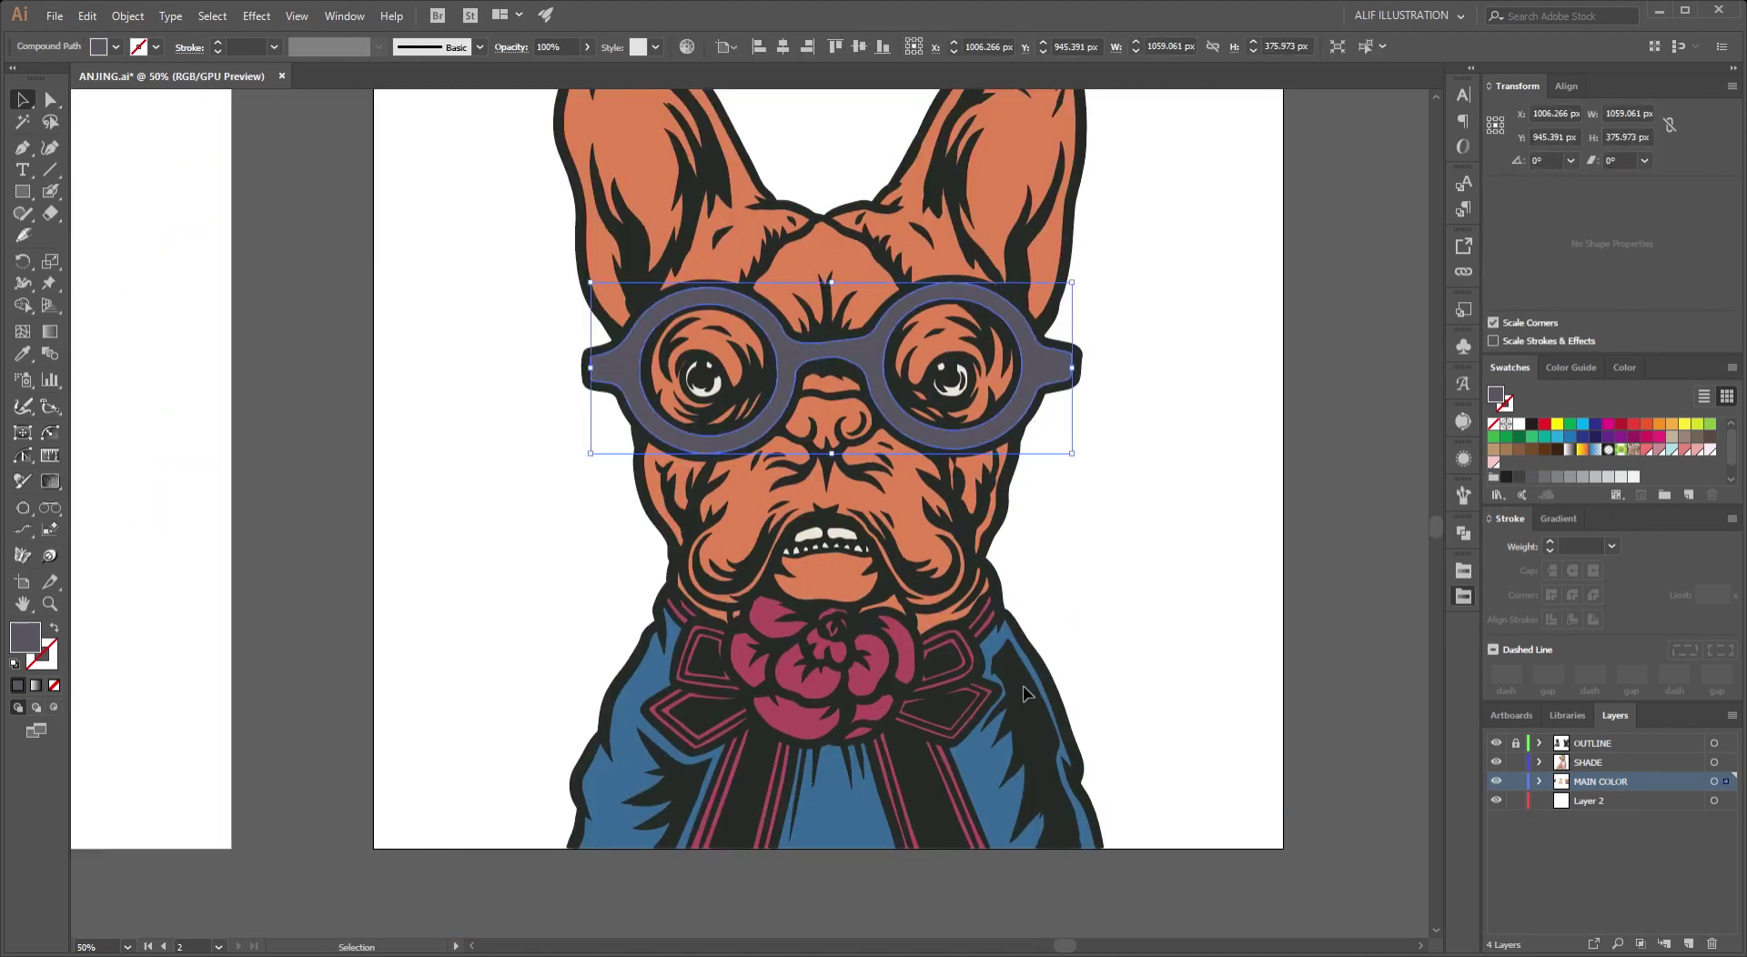
key(i)
click(855, 735)
key(ctrl+shift+a)
key(v)
scroll(1110, 538, down, 1)
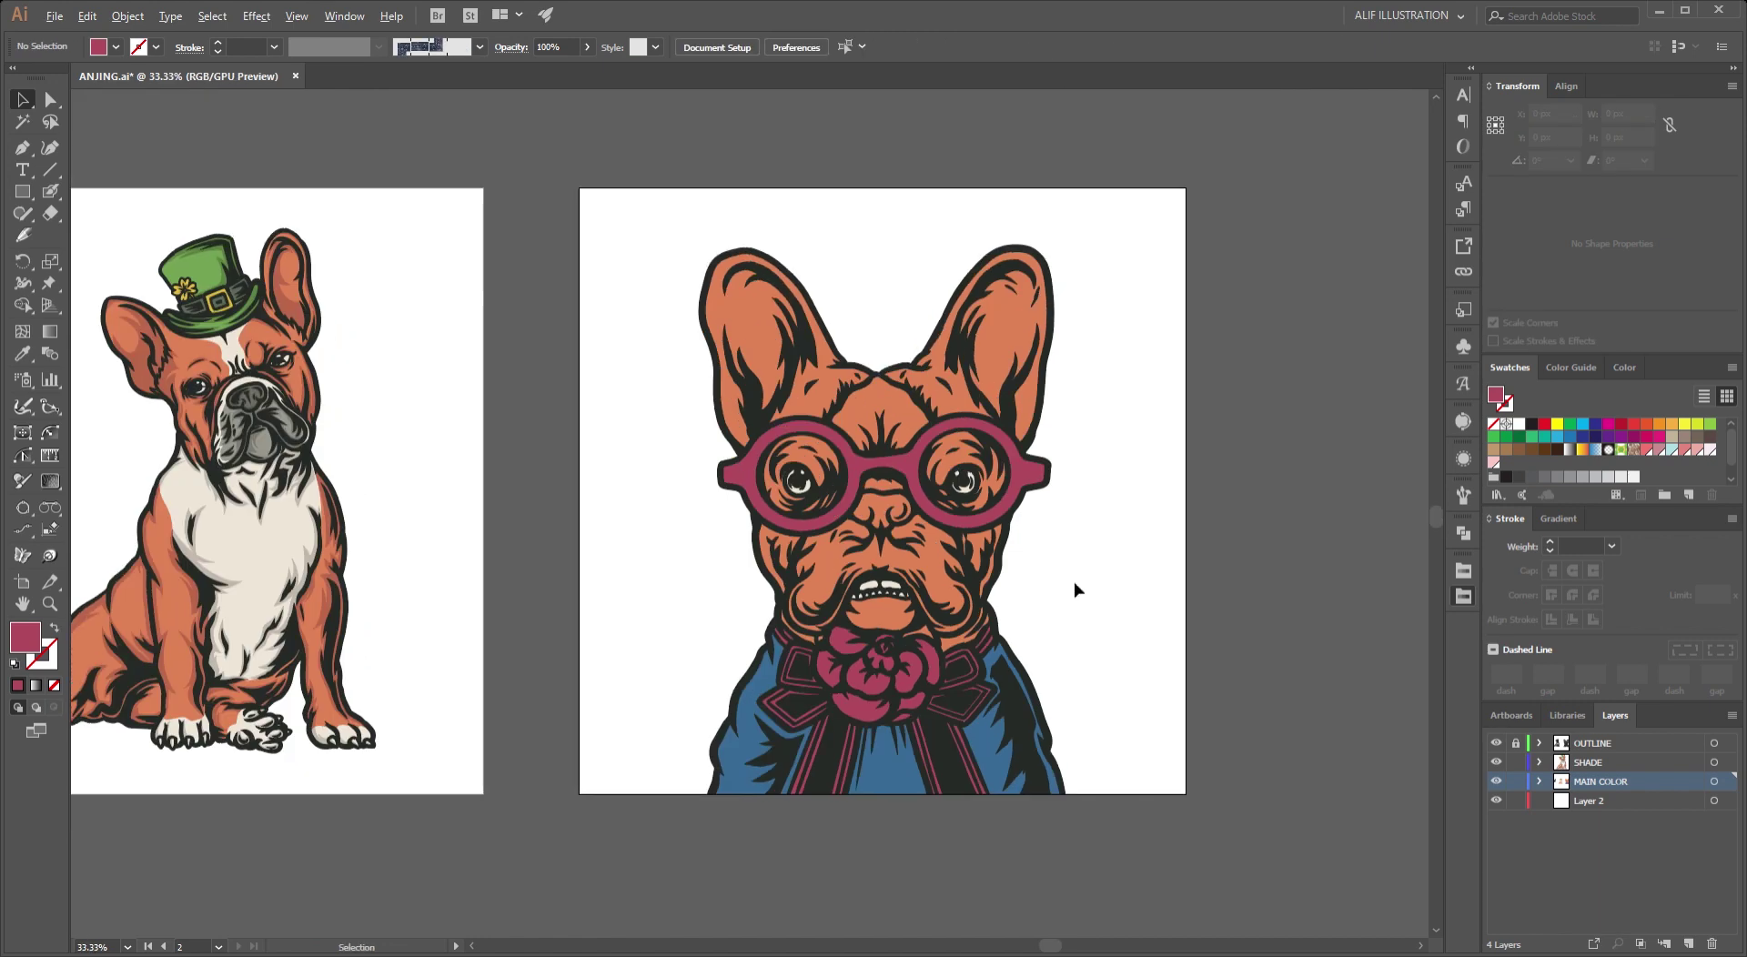
scroll(1074, 581, up, 1)
Fill both halves of the jacket with a lighter cyan blue.
click(765, 846)
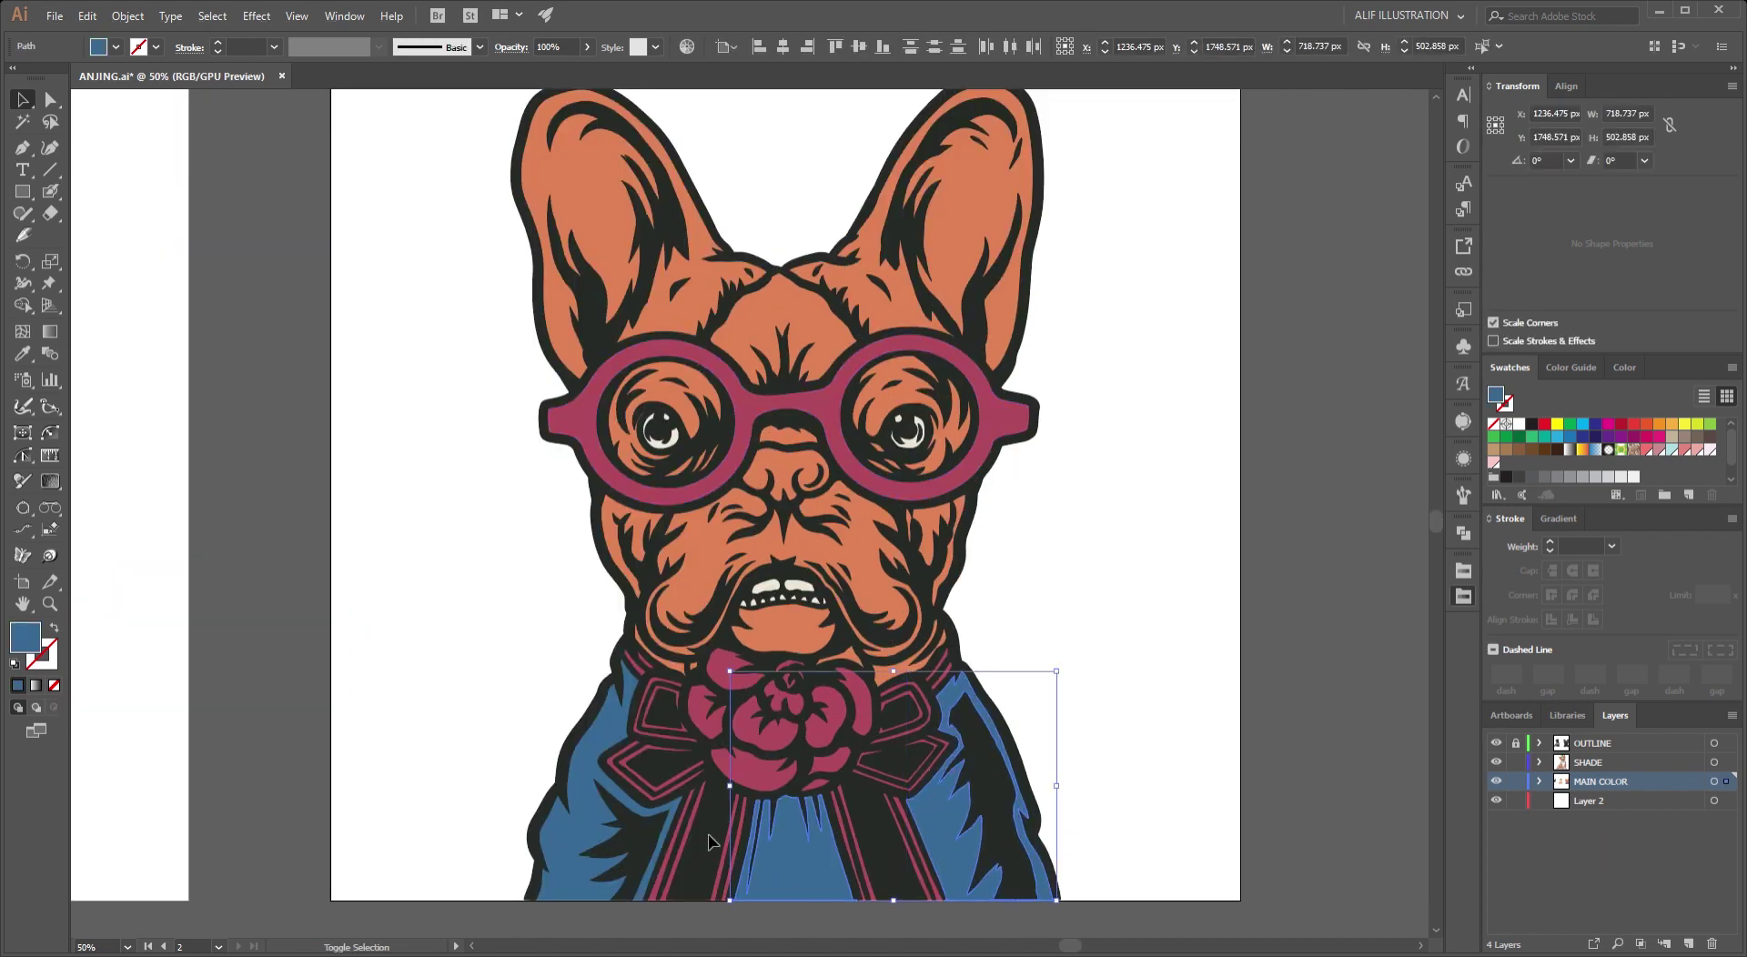
shift+click(568, 801)
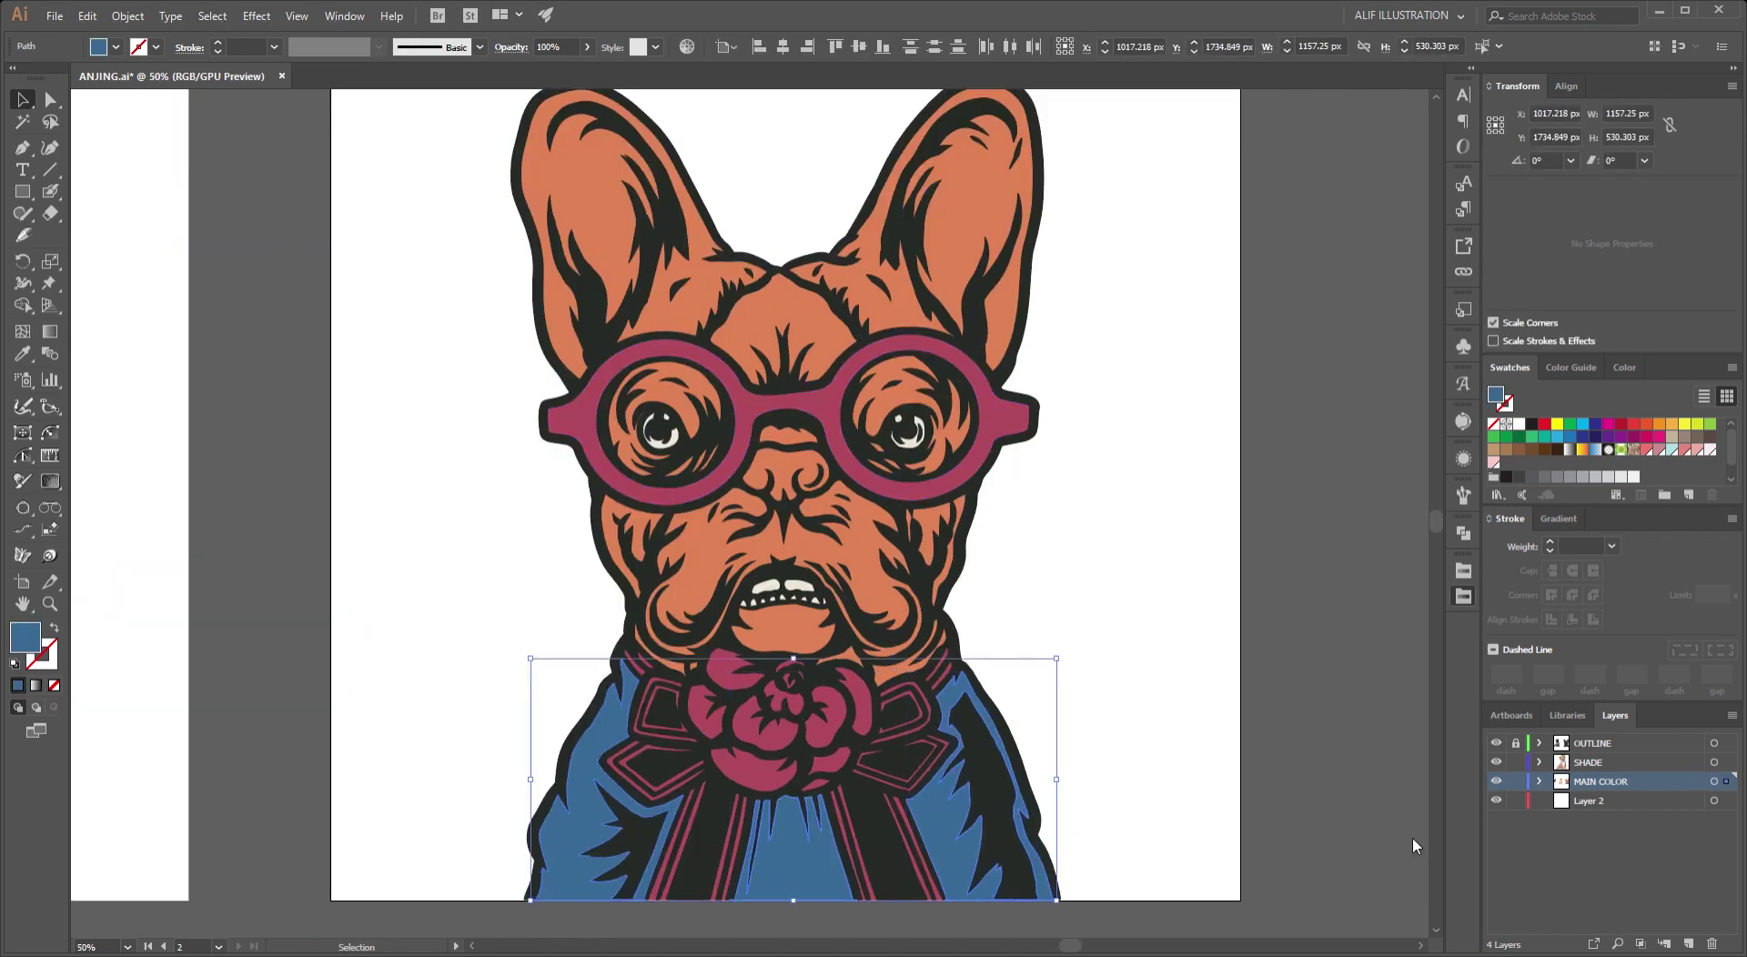
click(1160, 724)
alt+scroll(1095, 674, up, 1)
alt+scroll(1094, 669, down, 1)
alt+scroll(1094, 662, up, 1)
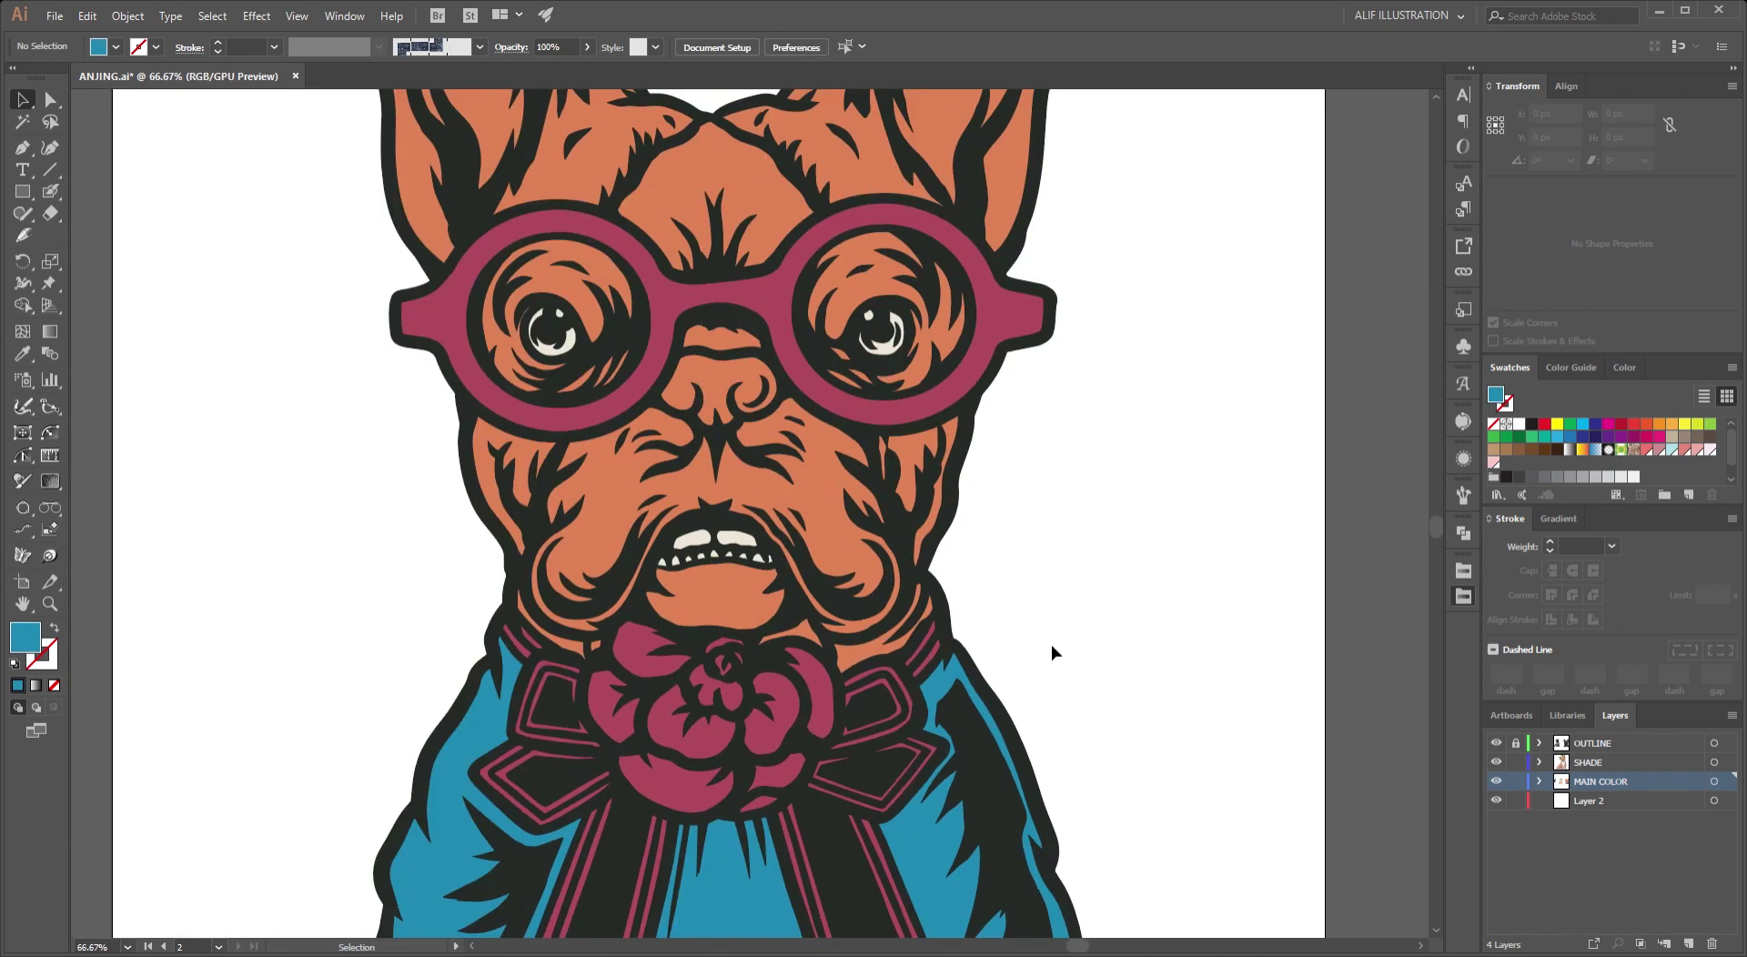
alt+scroll(1062, 635, down, 1)
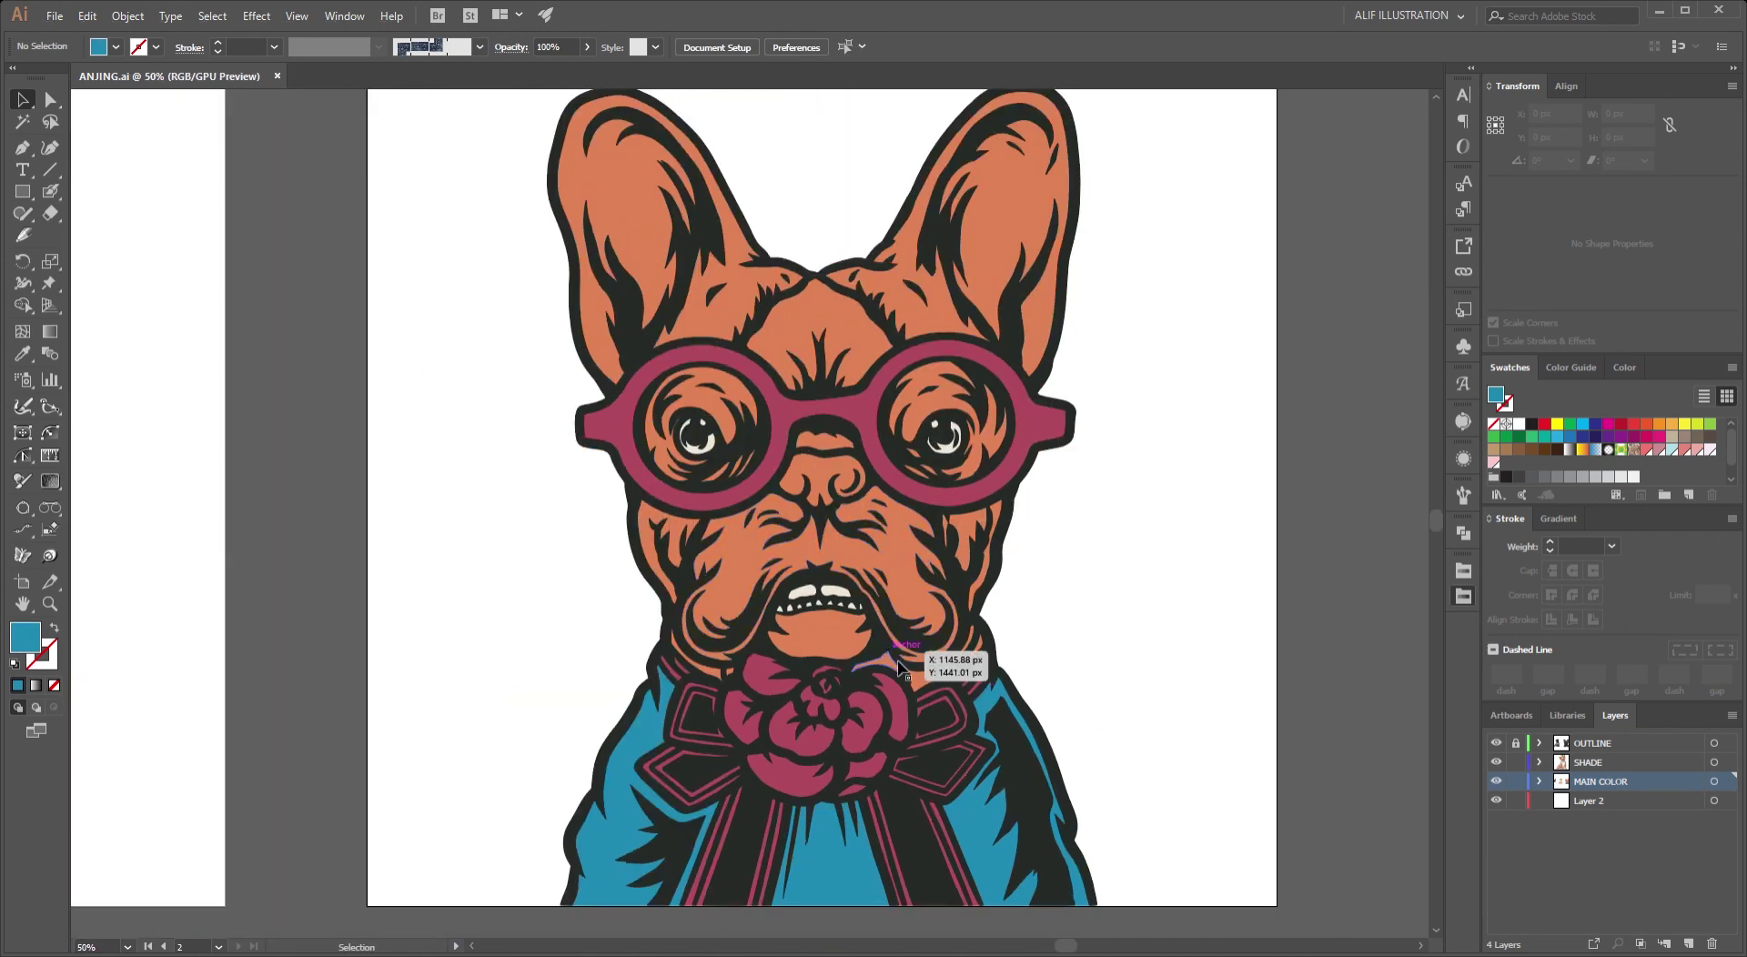
alt+scroll(996, 595, down, 2)
alt+scroll(996, 595, up, 1)
alt+scroll(1065, 624, up, 2)
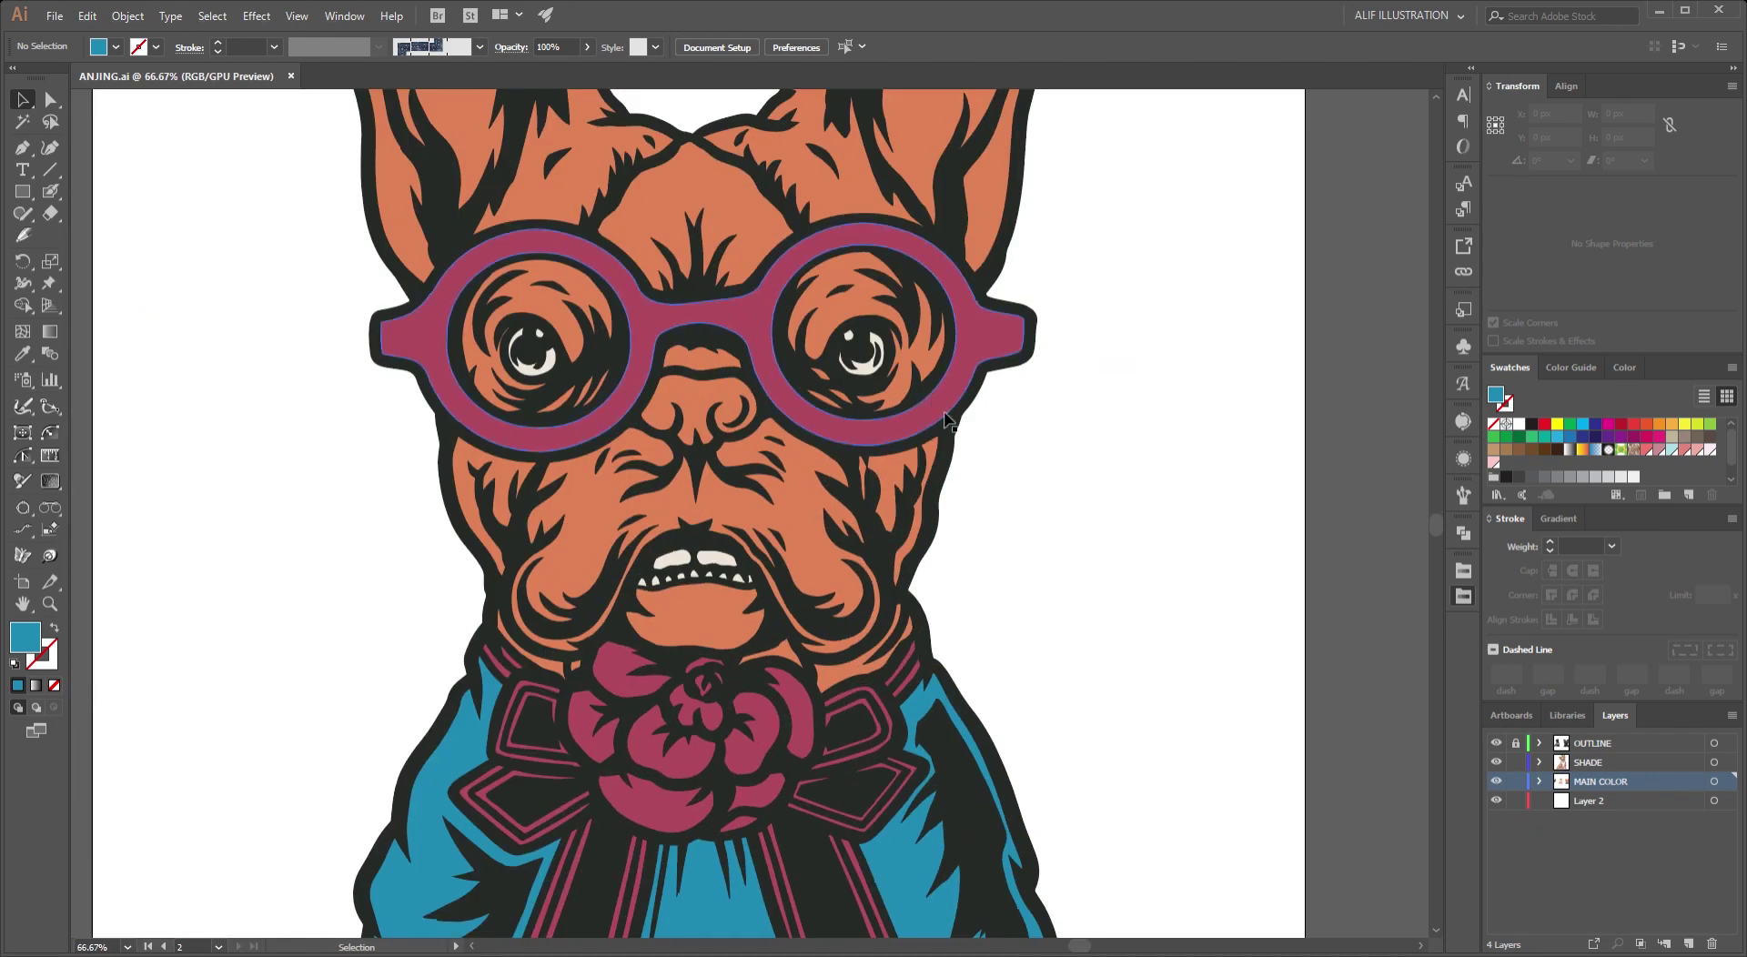
Give the glasses the jacket's cyan blue.
click(996, 341)
click(1583, 424)
click(1095, 614)
alt+scroll(1095, 613, down, 2)
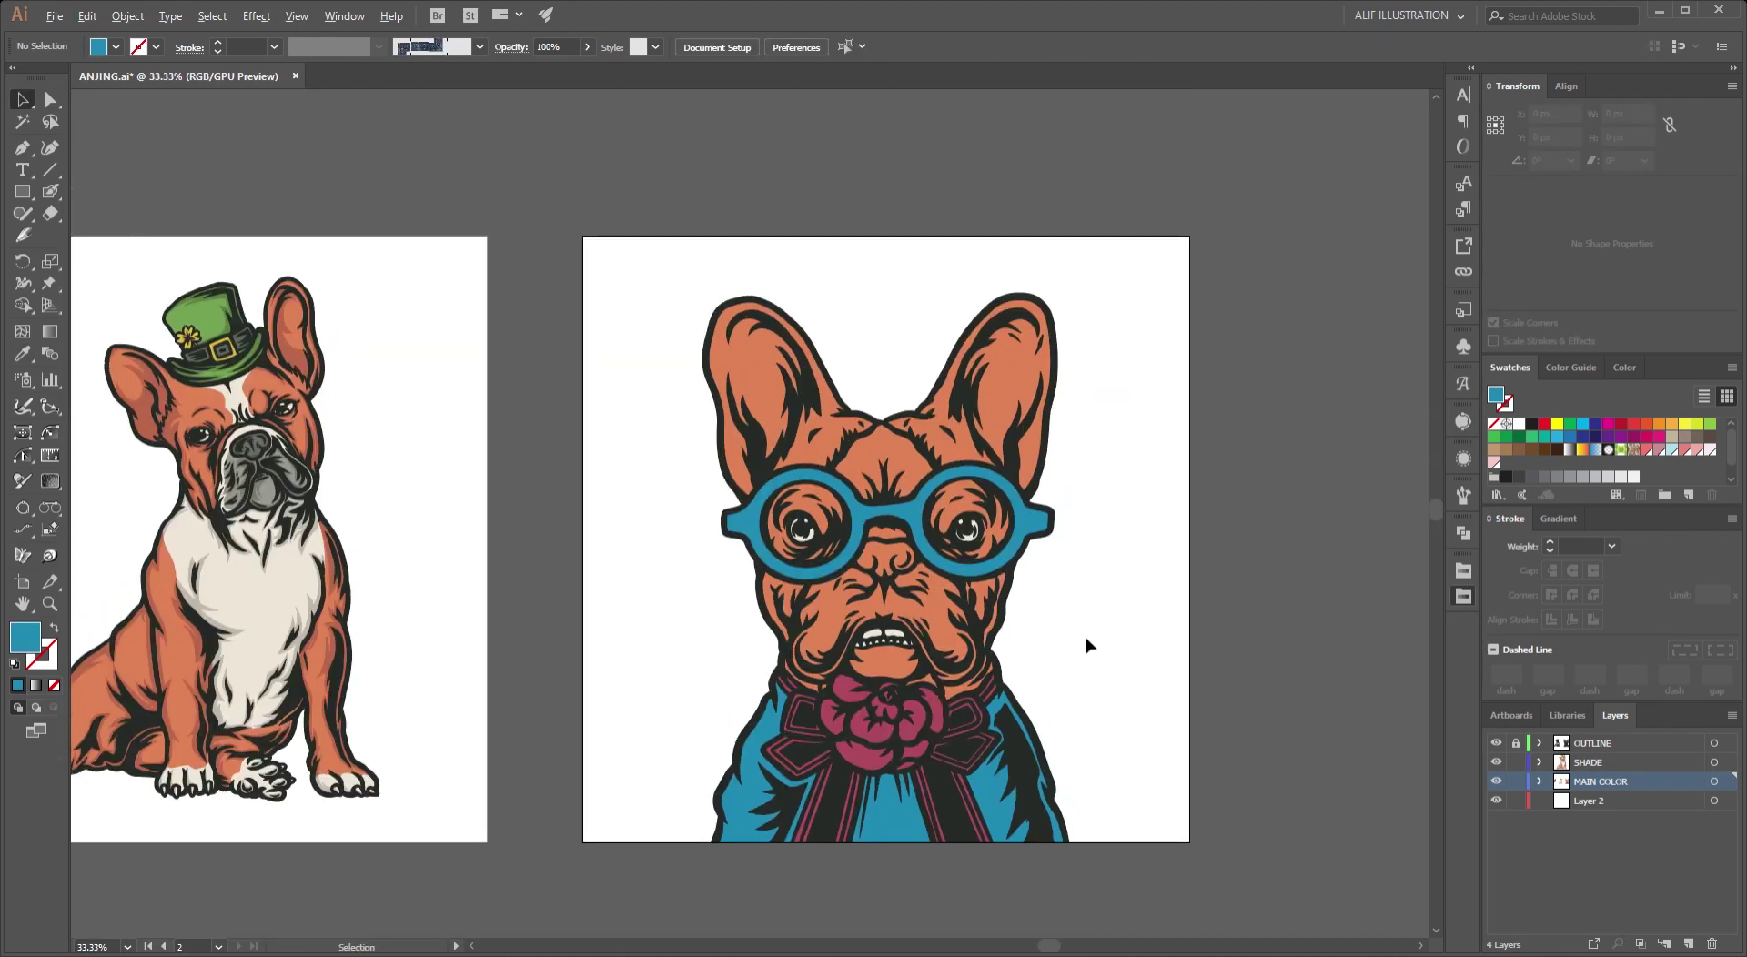
alt+scroll(1084, 637, up, 1)
click(828, 735)
alt+scroll(760, 720, up, 2)
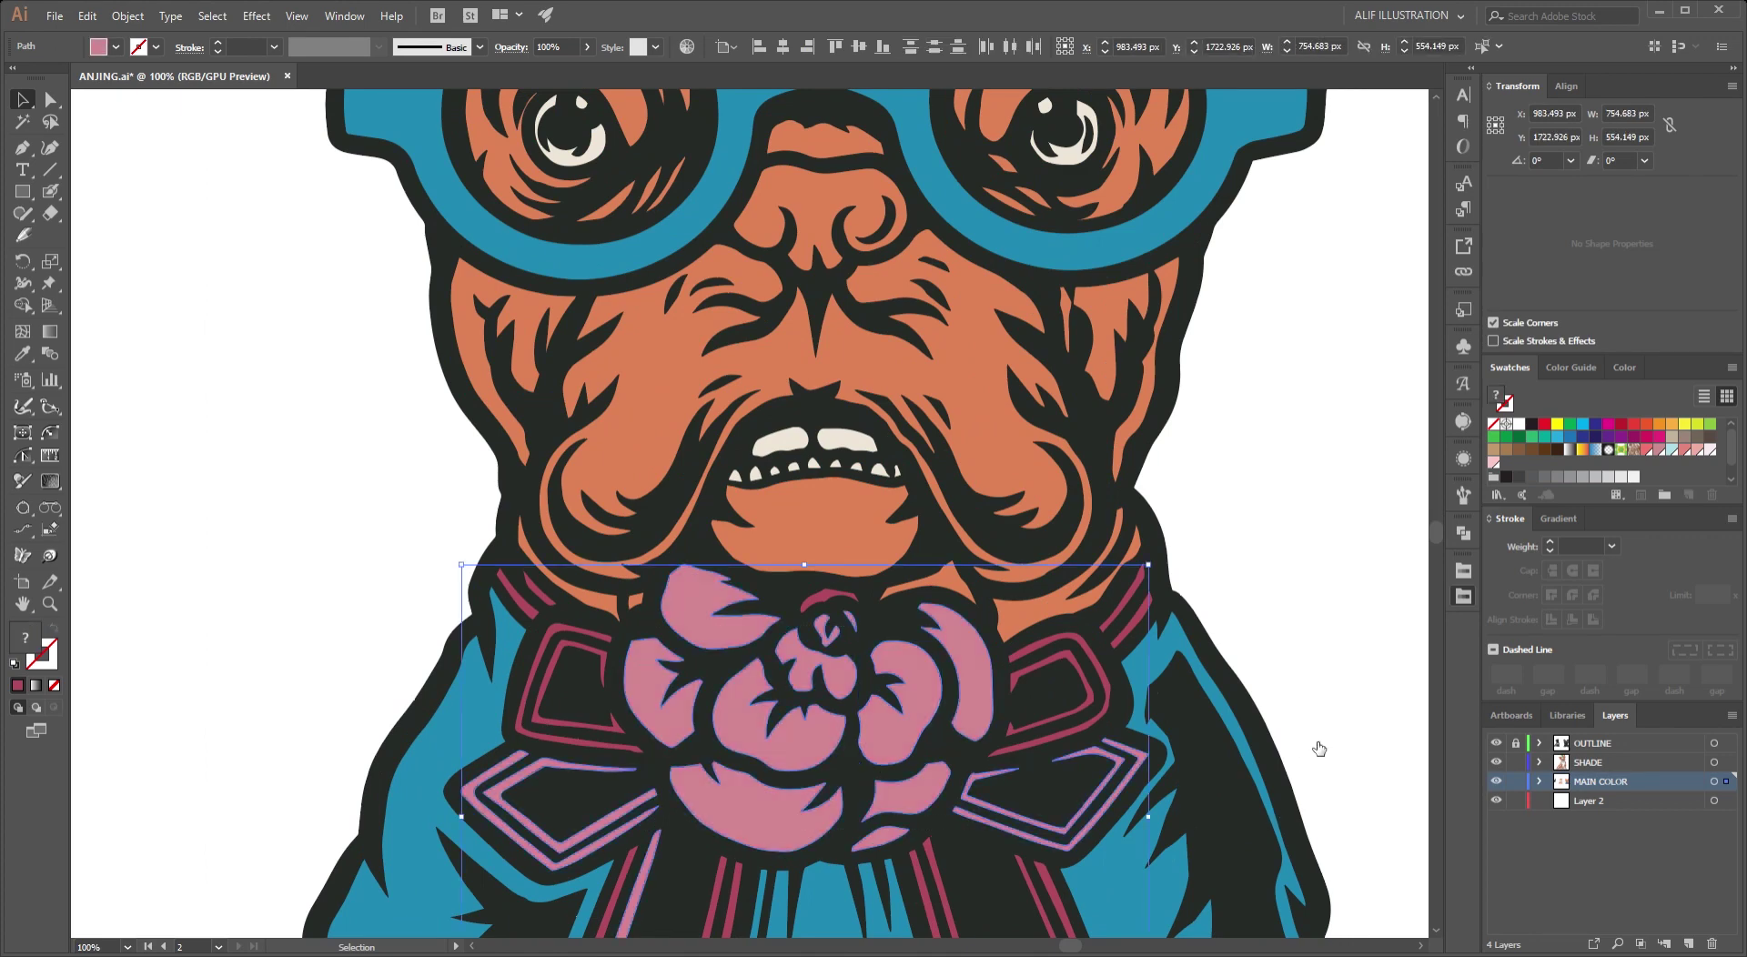
Try a green fill on the rose and bow stripes, then undo back to the lighter pink.
alt+scroll(1221, 460, down, 2)
alt+scroll(1042, 468, up, 2)
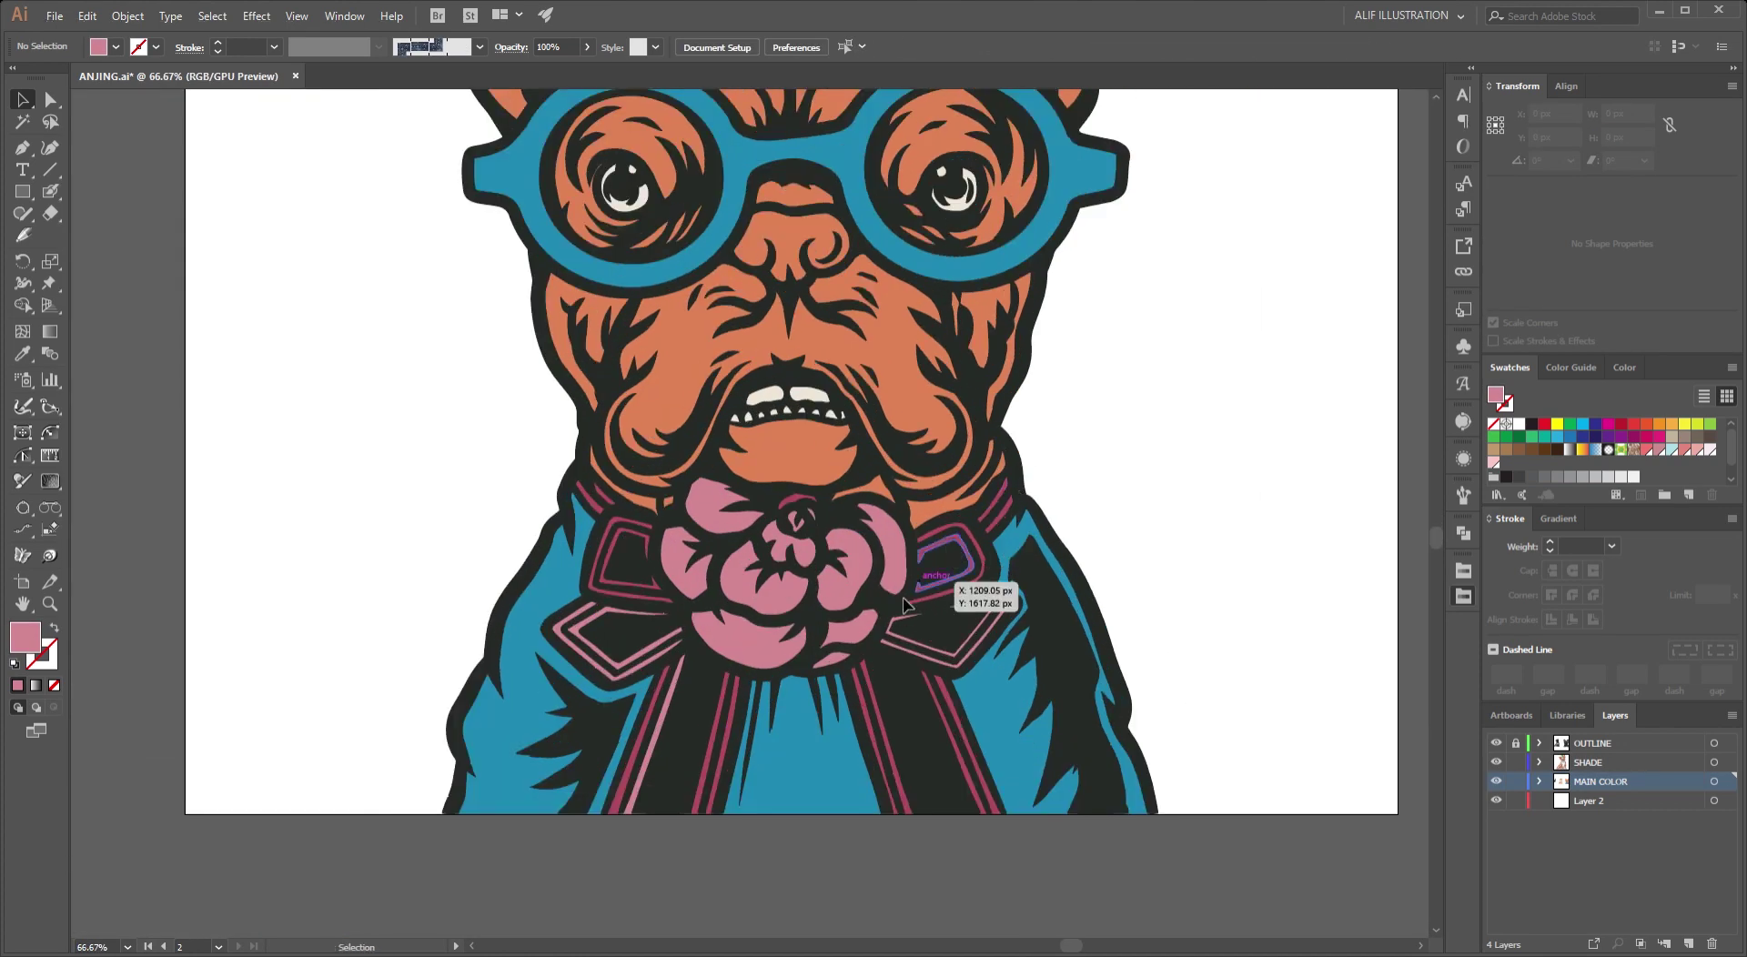
alt+scroll(901, 855, up, 1)
click(903, 855)
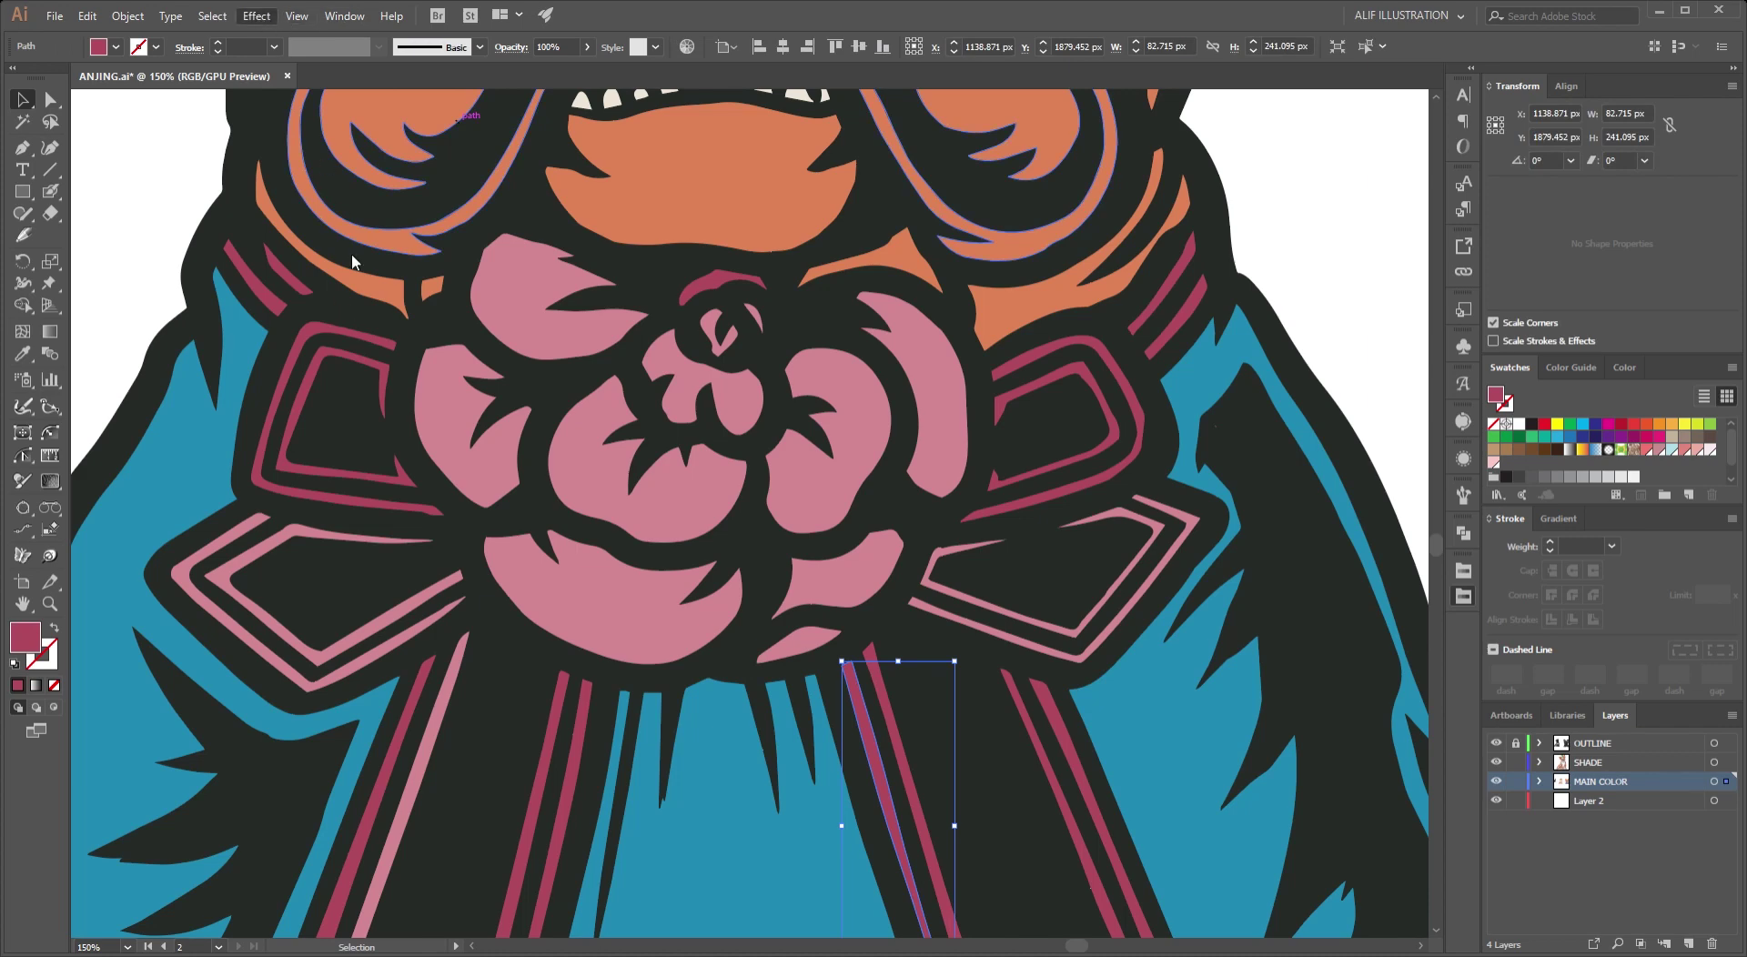
click(521, 290)
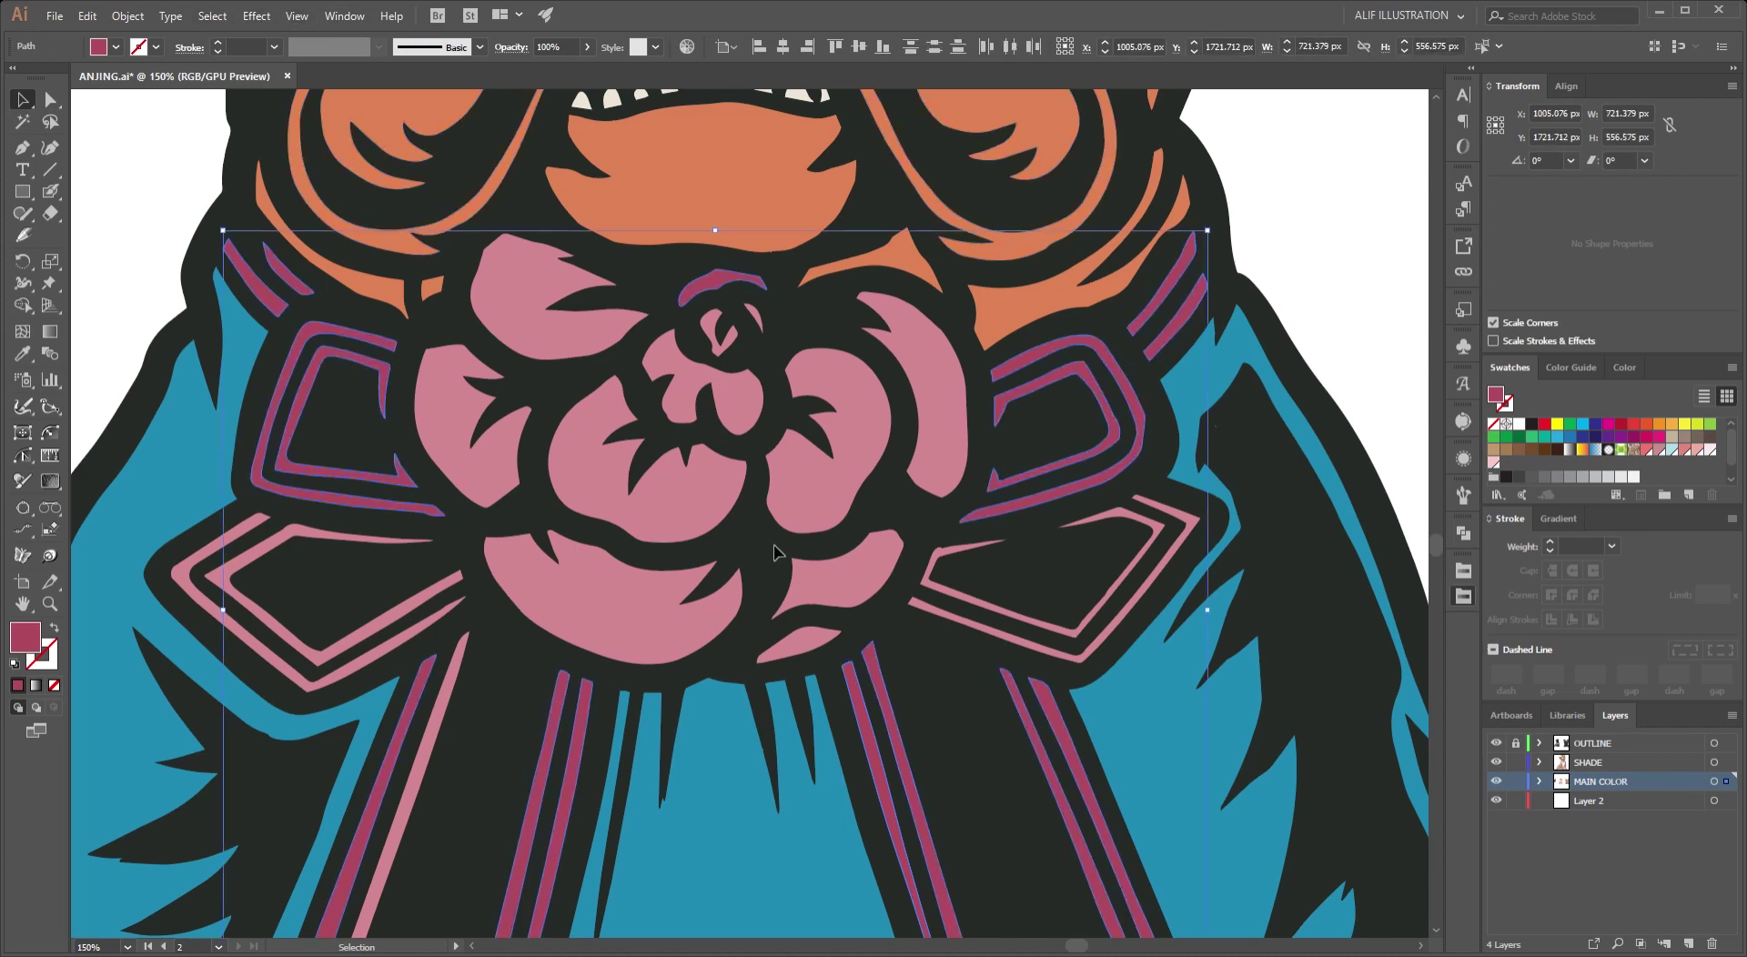
alt+scroll(852, 590, down, 3)
alt+scroll(851, 590, up, 2)
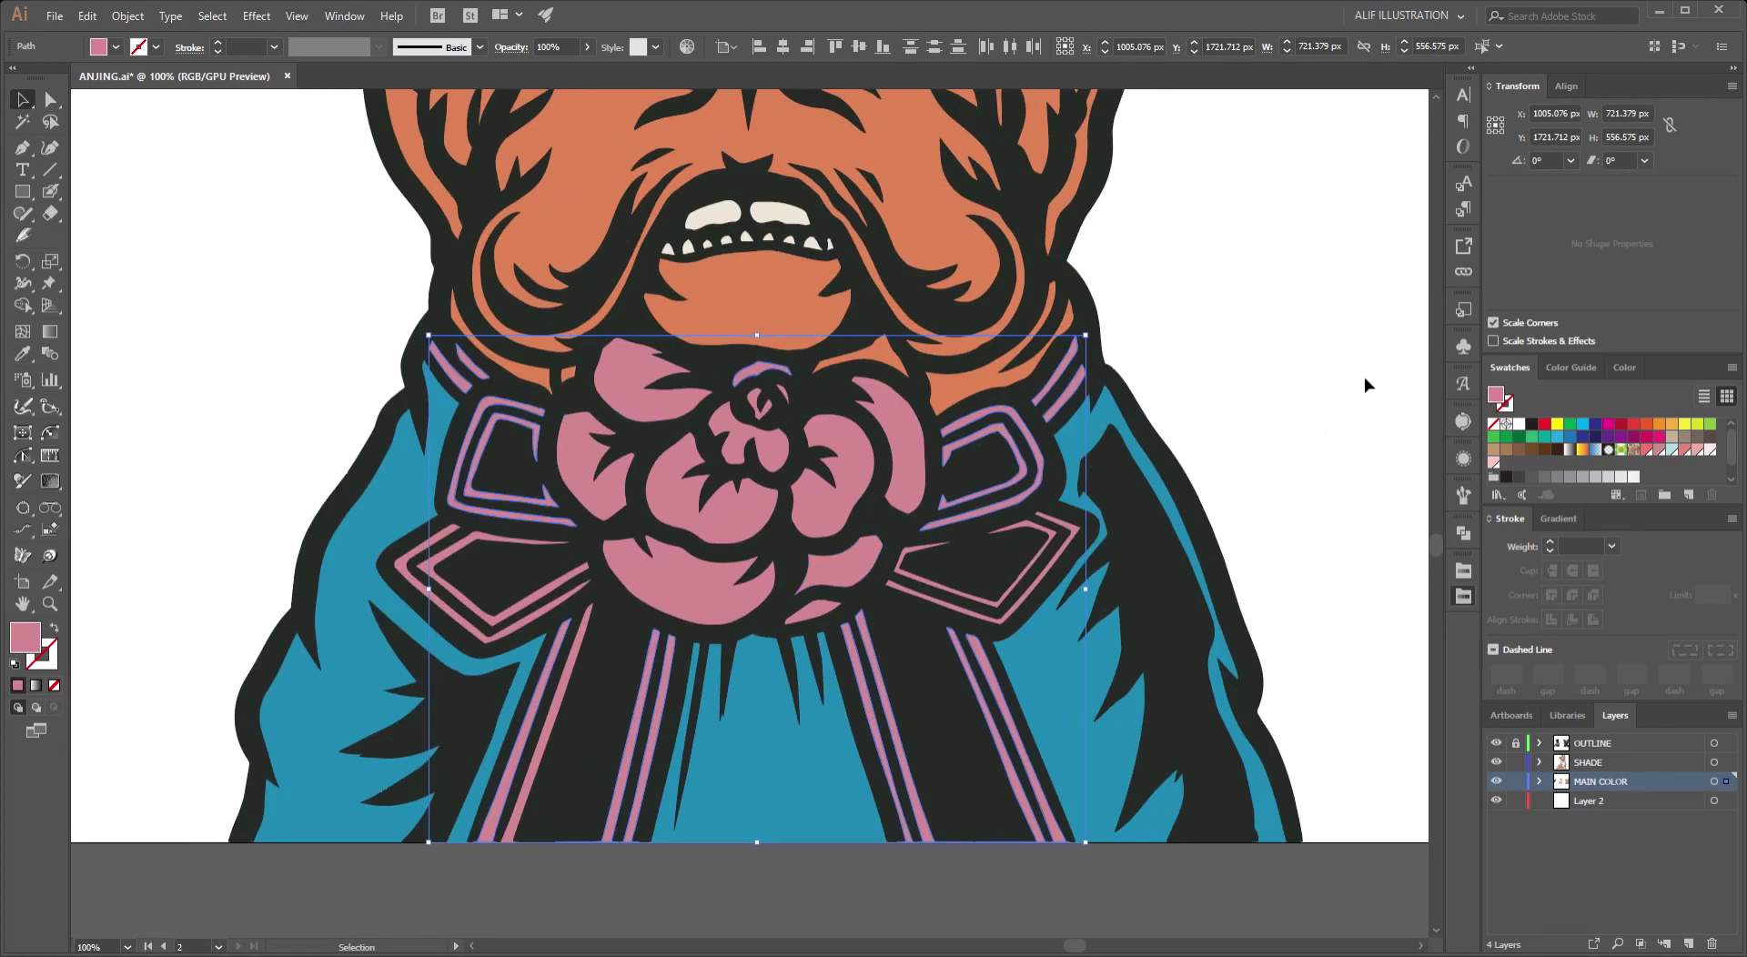
click(830, 450)
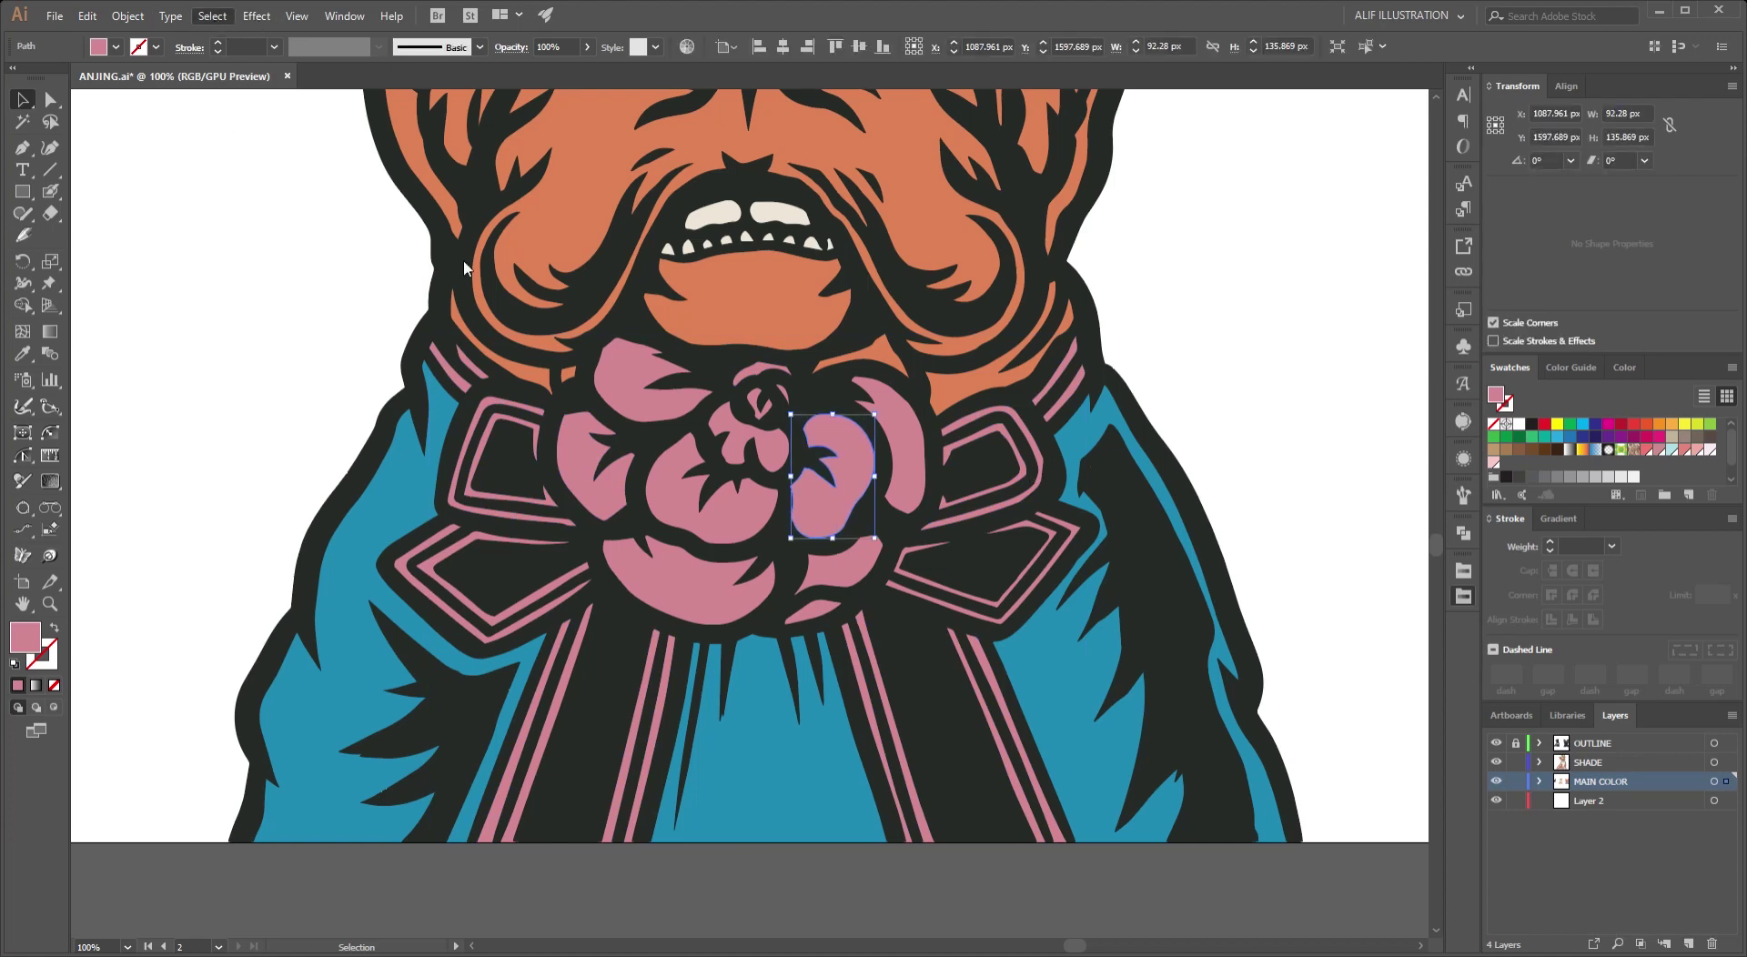
scroll(928, 660, down, 3)
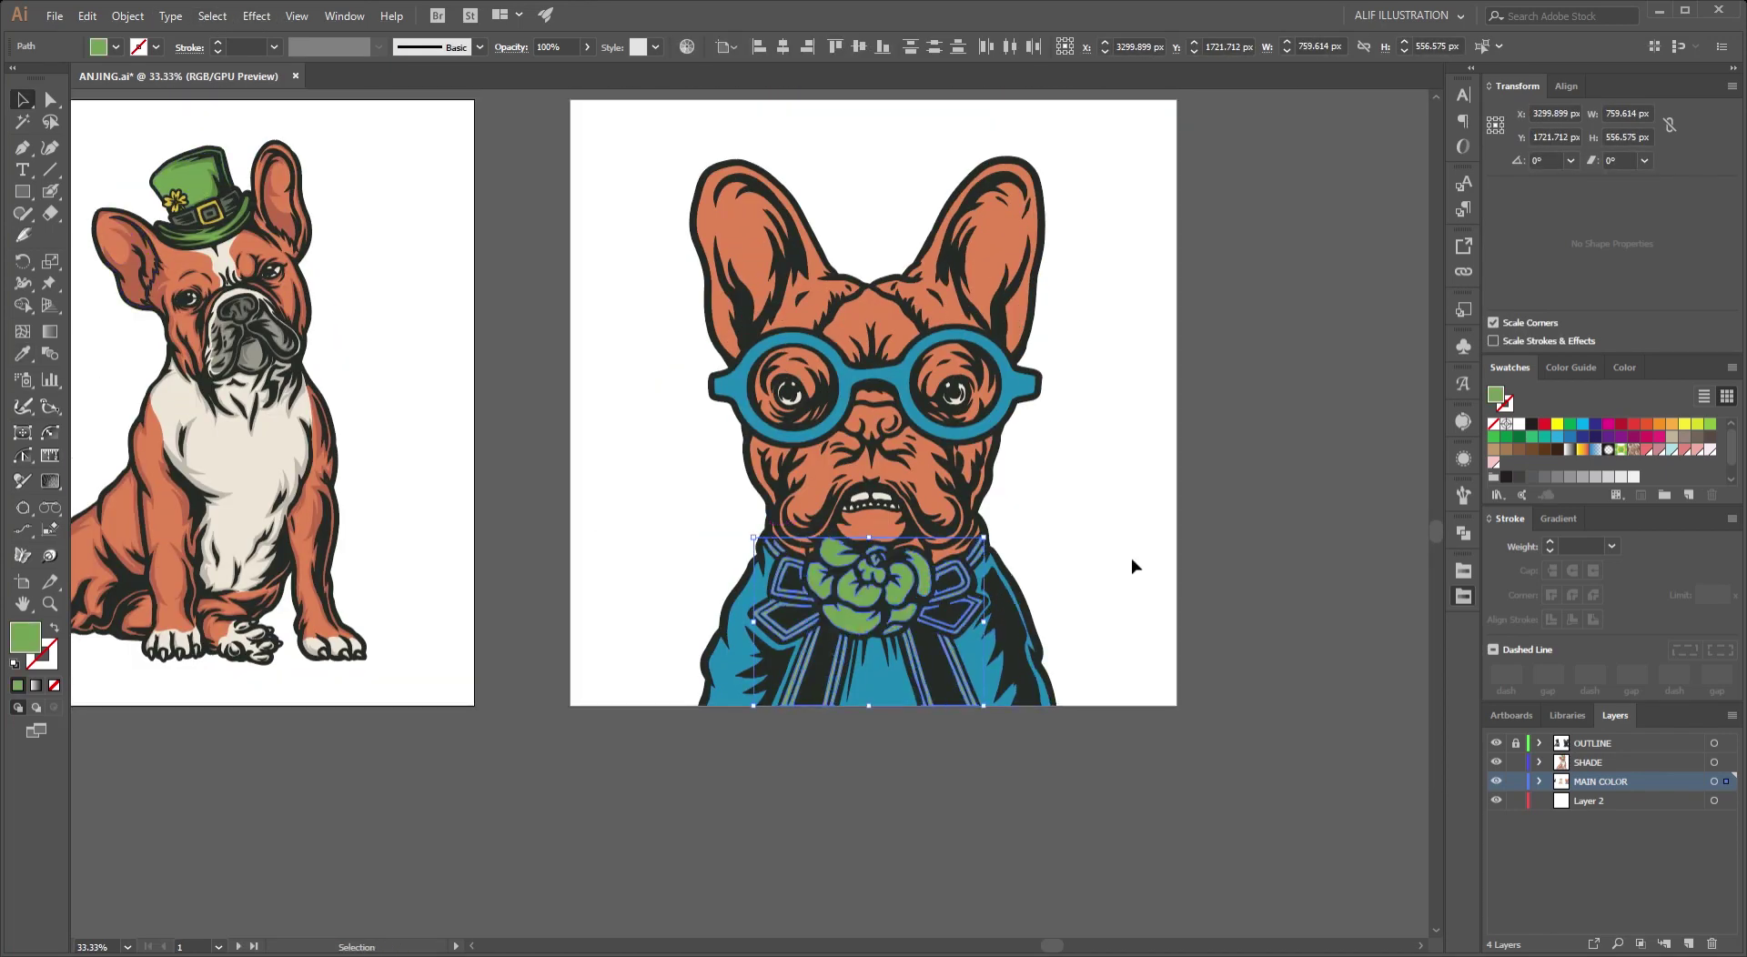
alt+scroll(1039, 577, up, 2)
alt+scroll(1039, 577, down, 2)
key(ctrl+z)
Eyedrop the hat dog's green onto the bulldog's jacket and glasses, then deselect.
alt+scroll(1038, 550, up, 2)
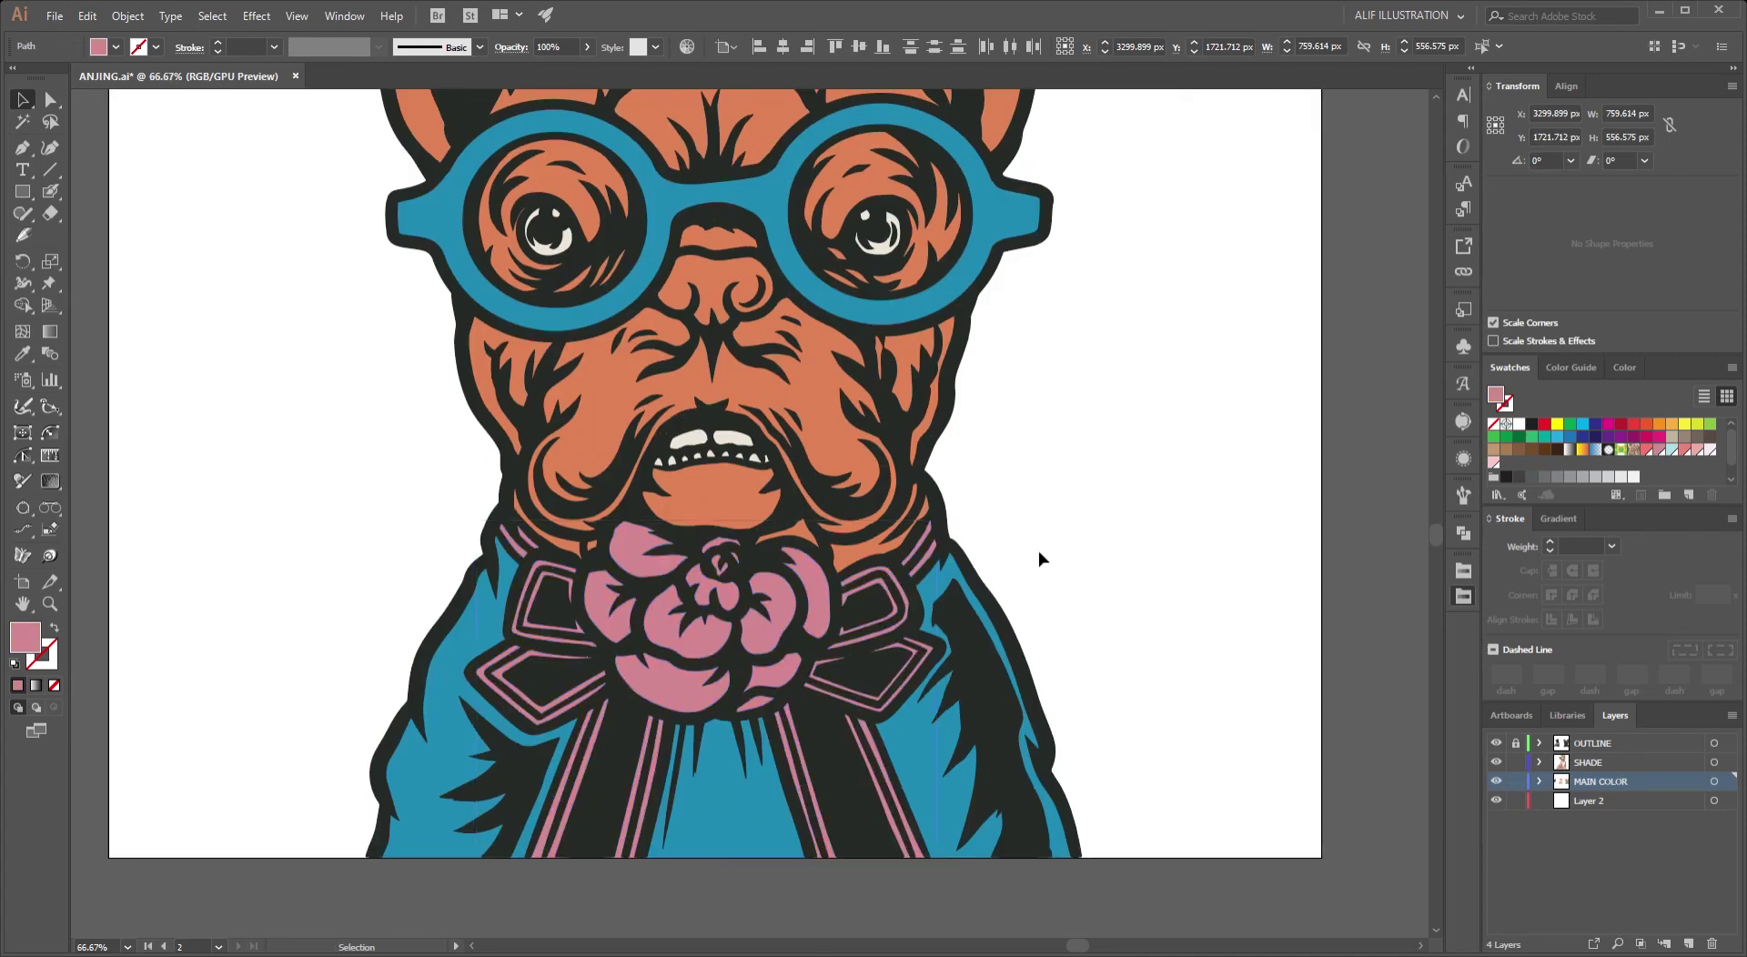
click(486, 772)
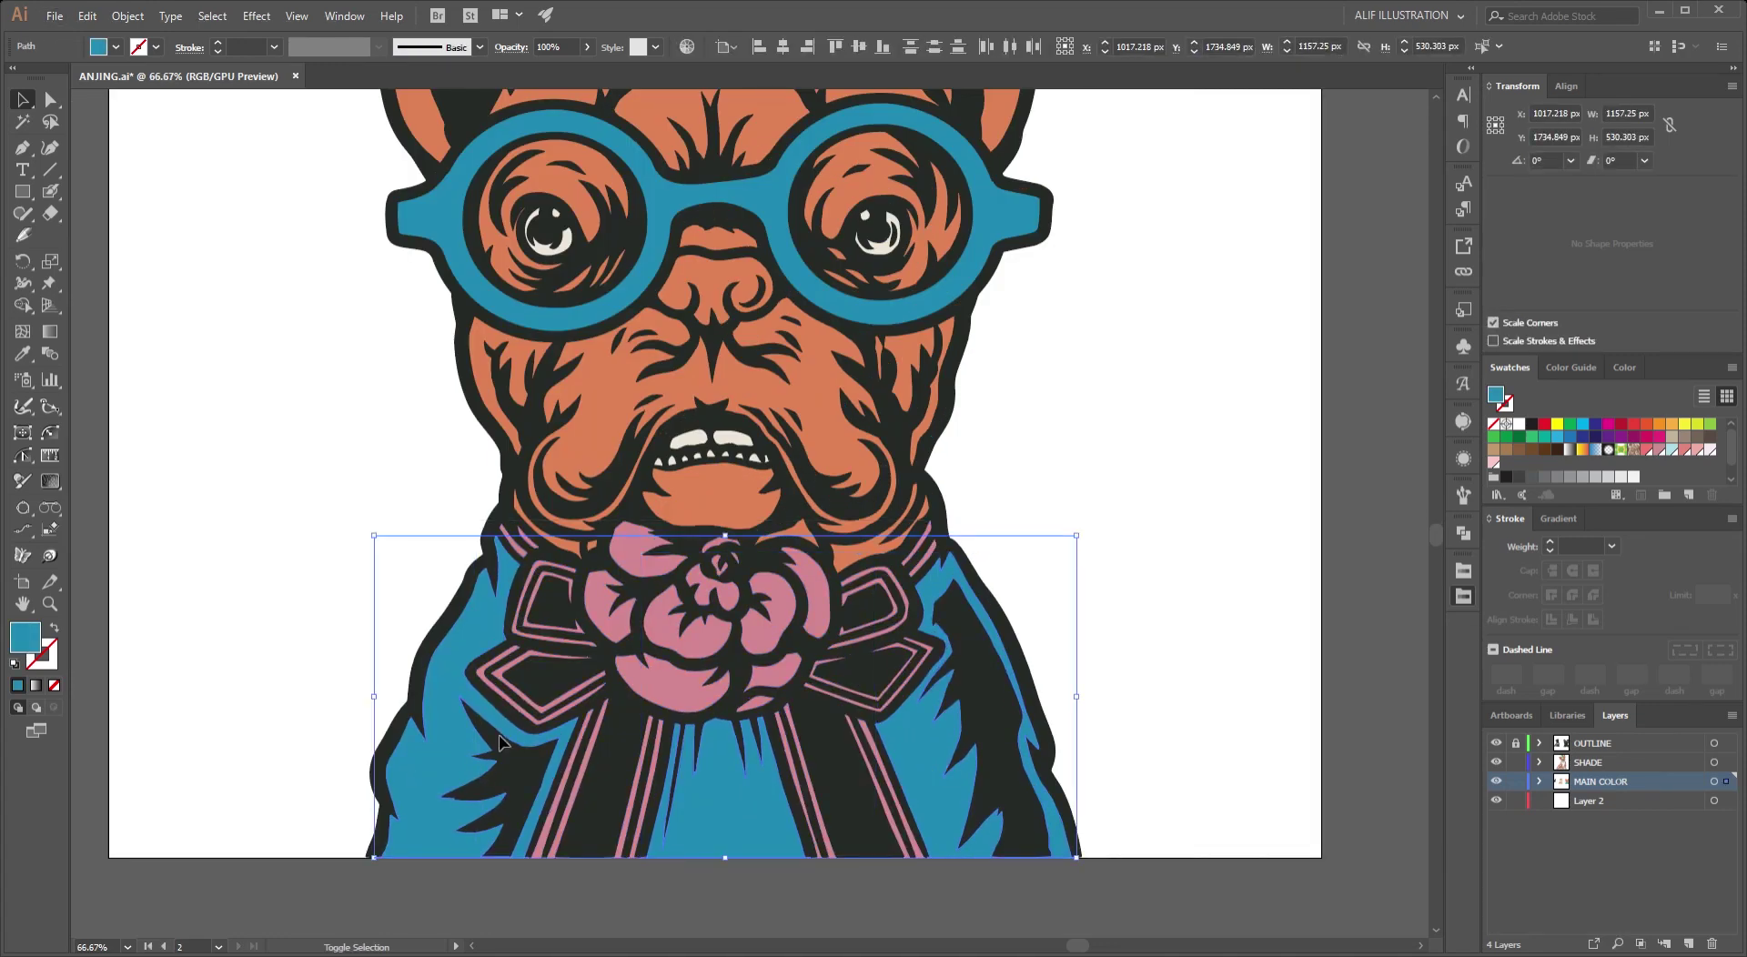
shift+click(564, 310)
alt+scroll(570, 353, down, 3)
key(i)
click(361, 305)
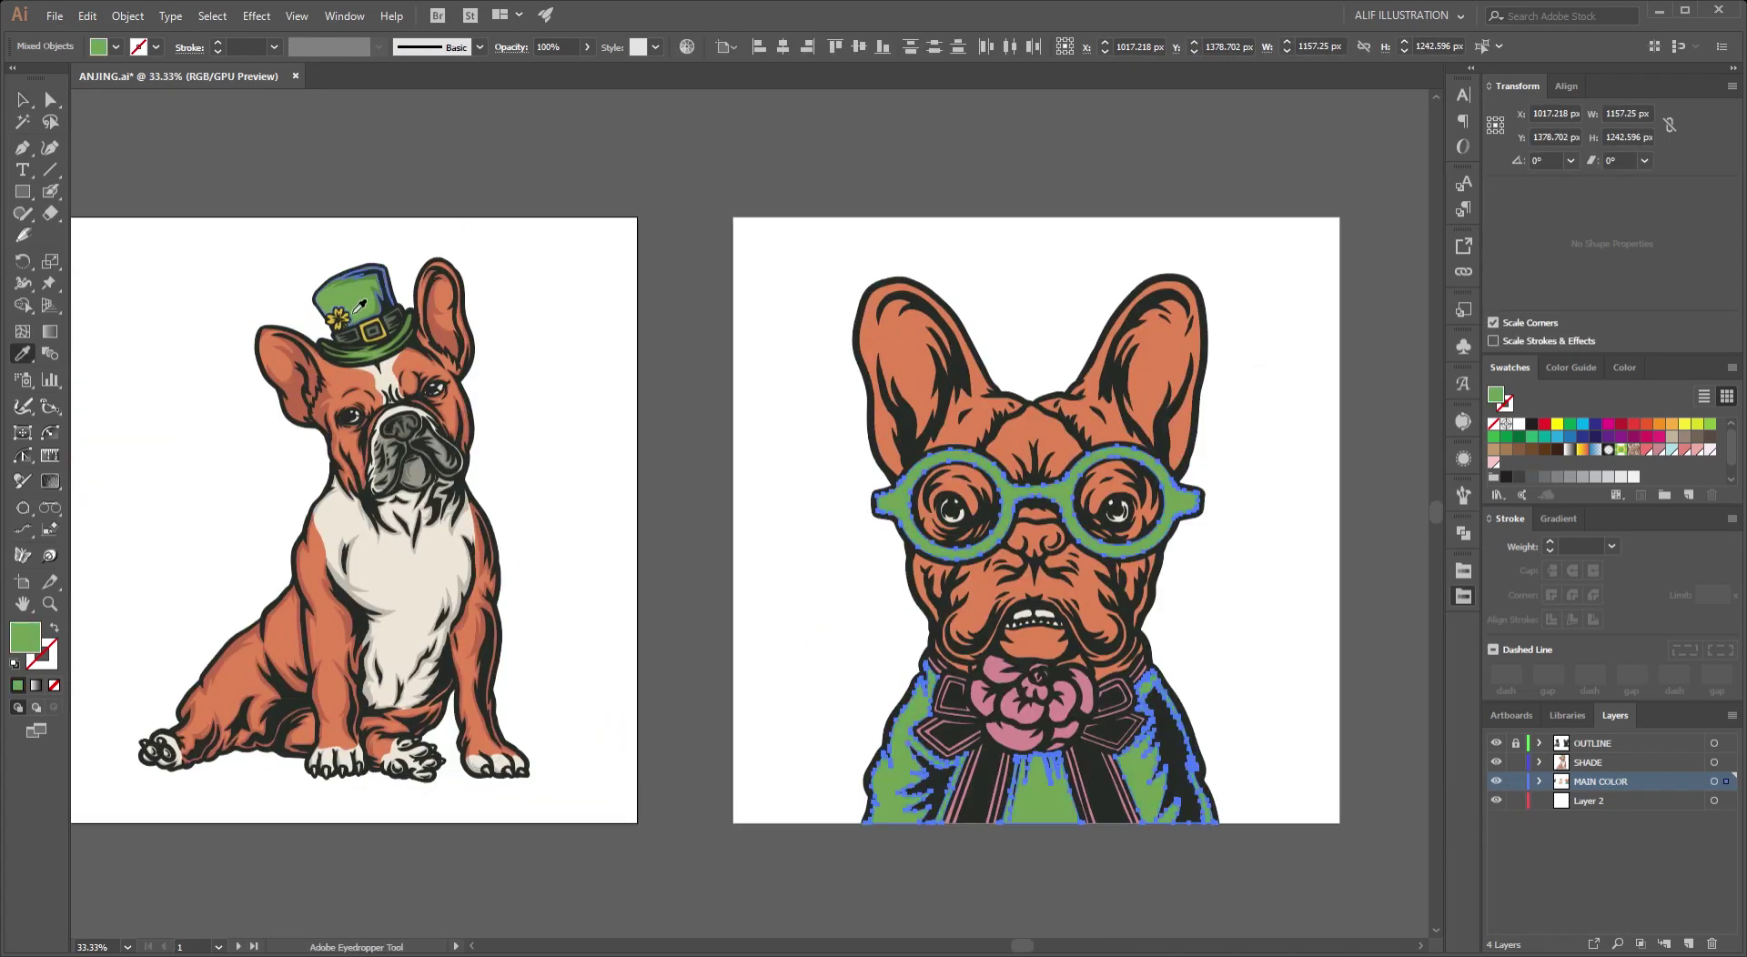
key(v)
key(ctrl+shift+a)
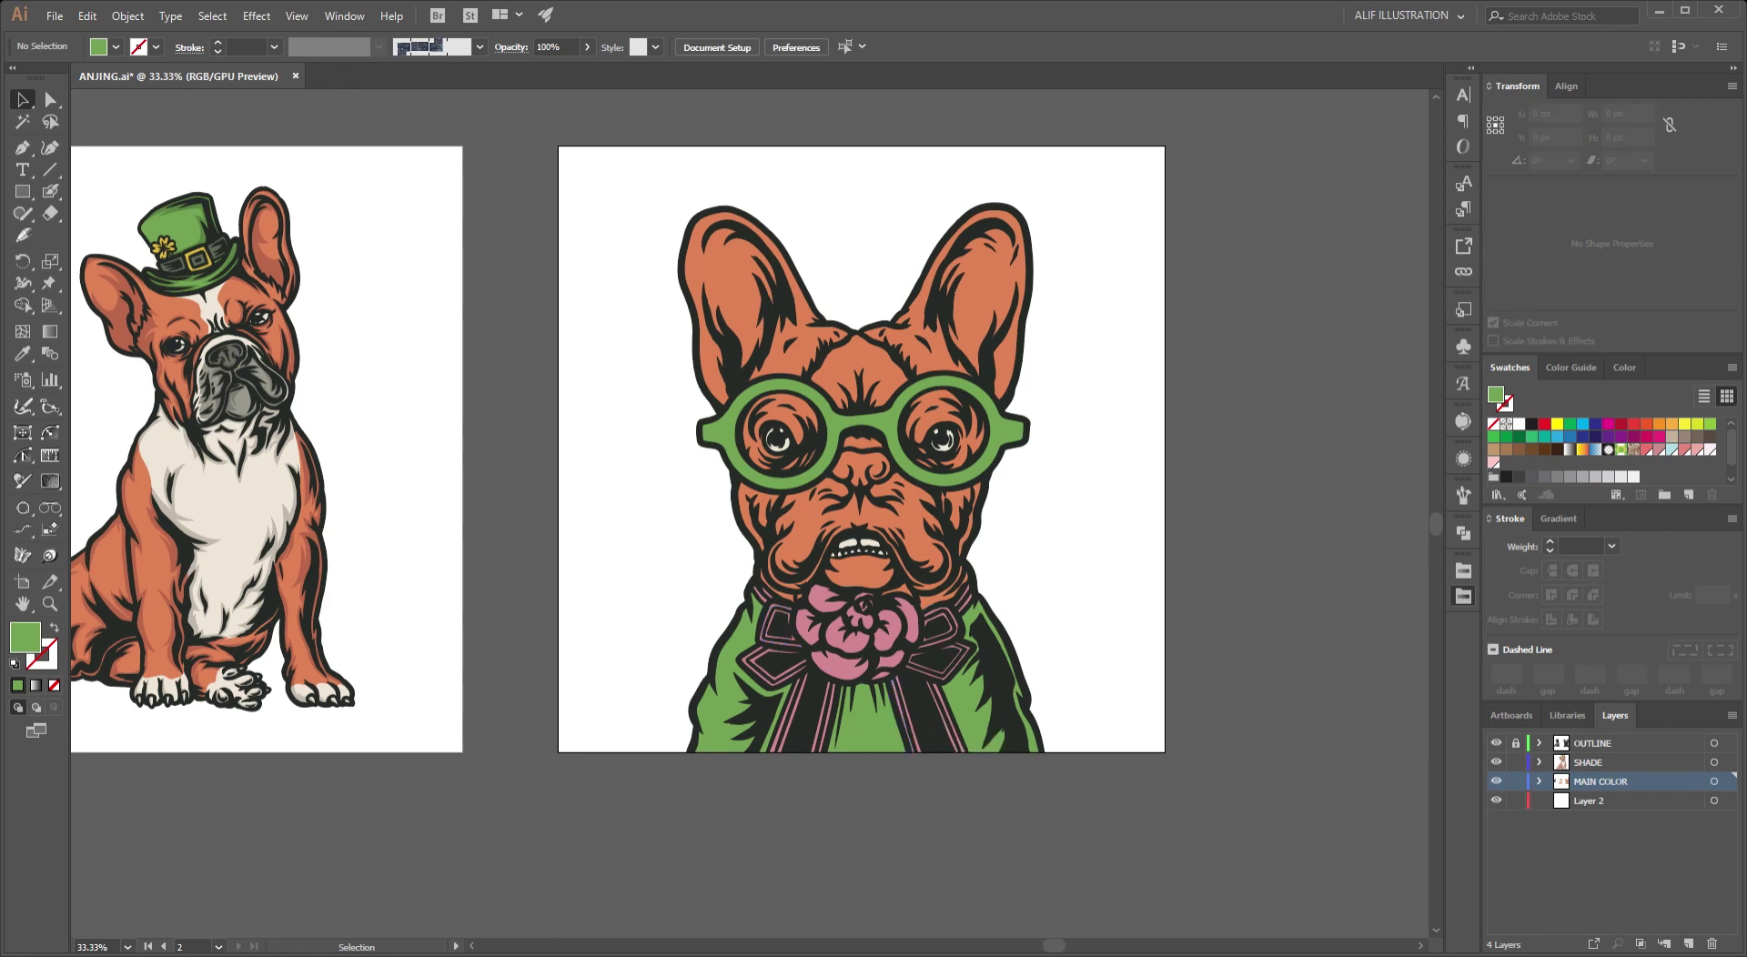
Trace and close a first darker orange shade shape along the left ear's inner fur strand.
alt+scroll(1086, 440, up, 1)
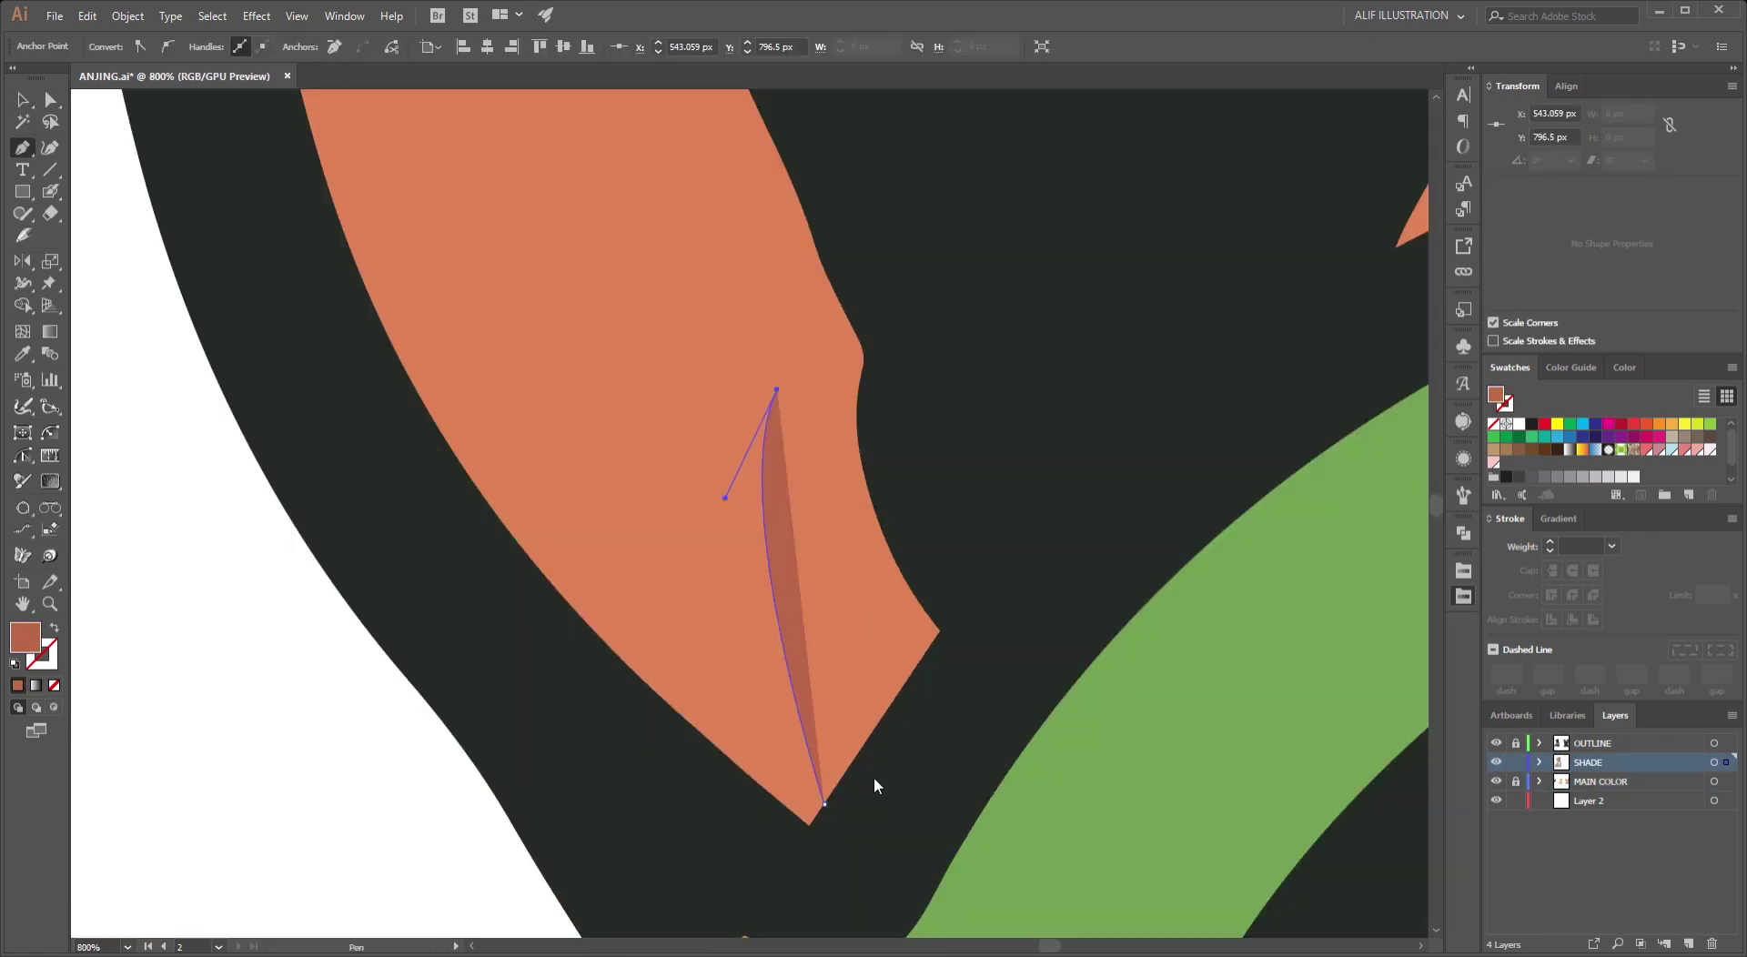
drag(710, 573, 721, 674)
alt+scroll(710, 582, down, 2)
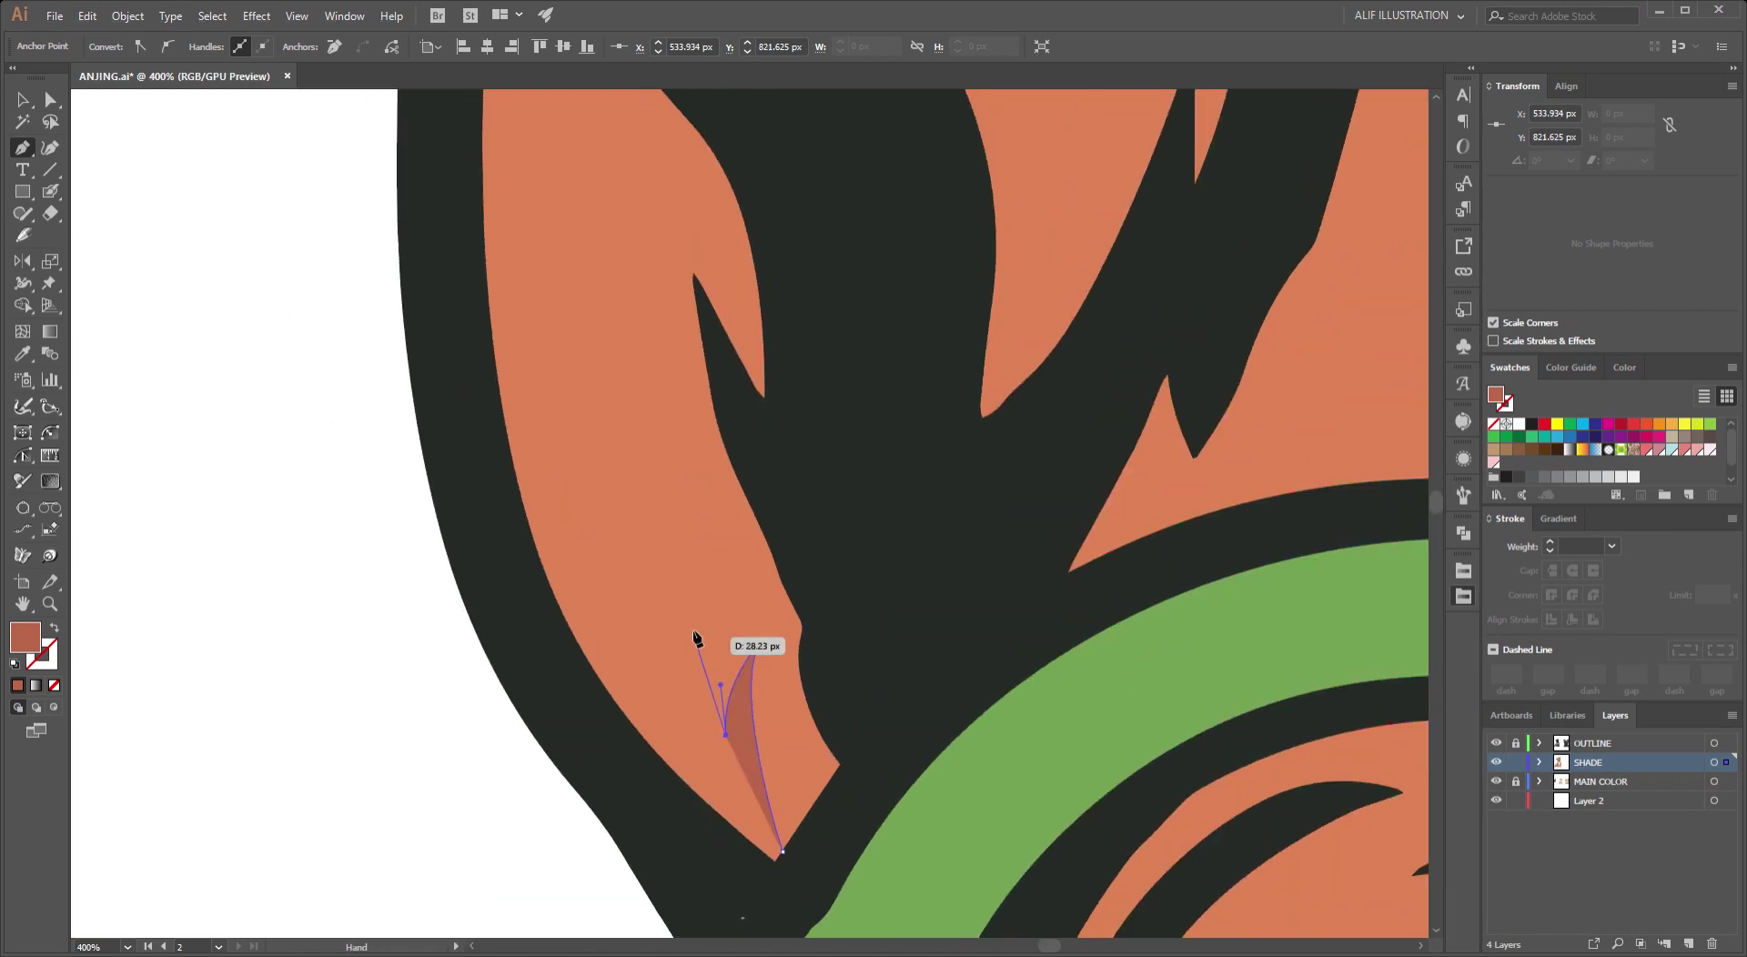
drag(701, 436, 720, 658)
scroll(687, 473, up, 1)
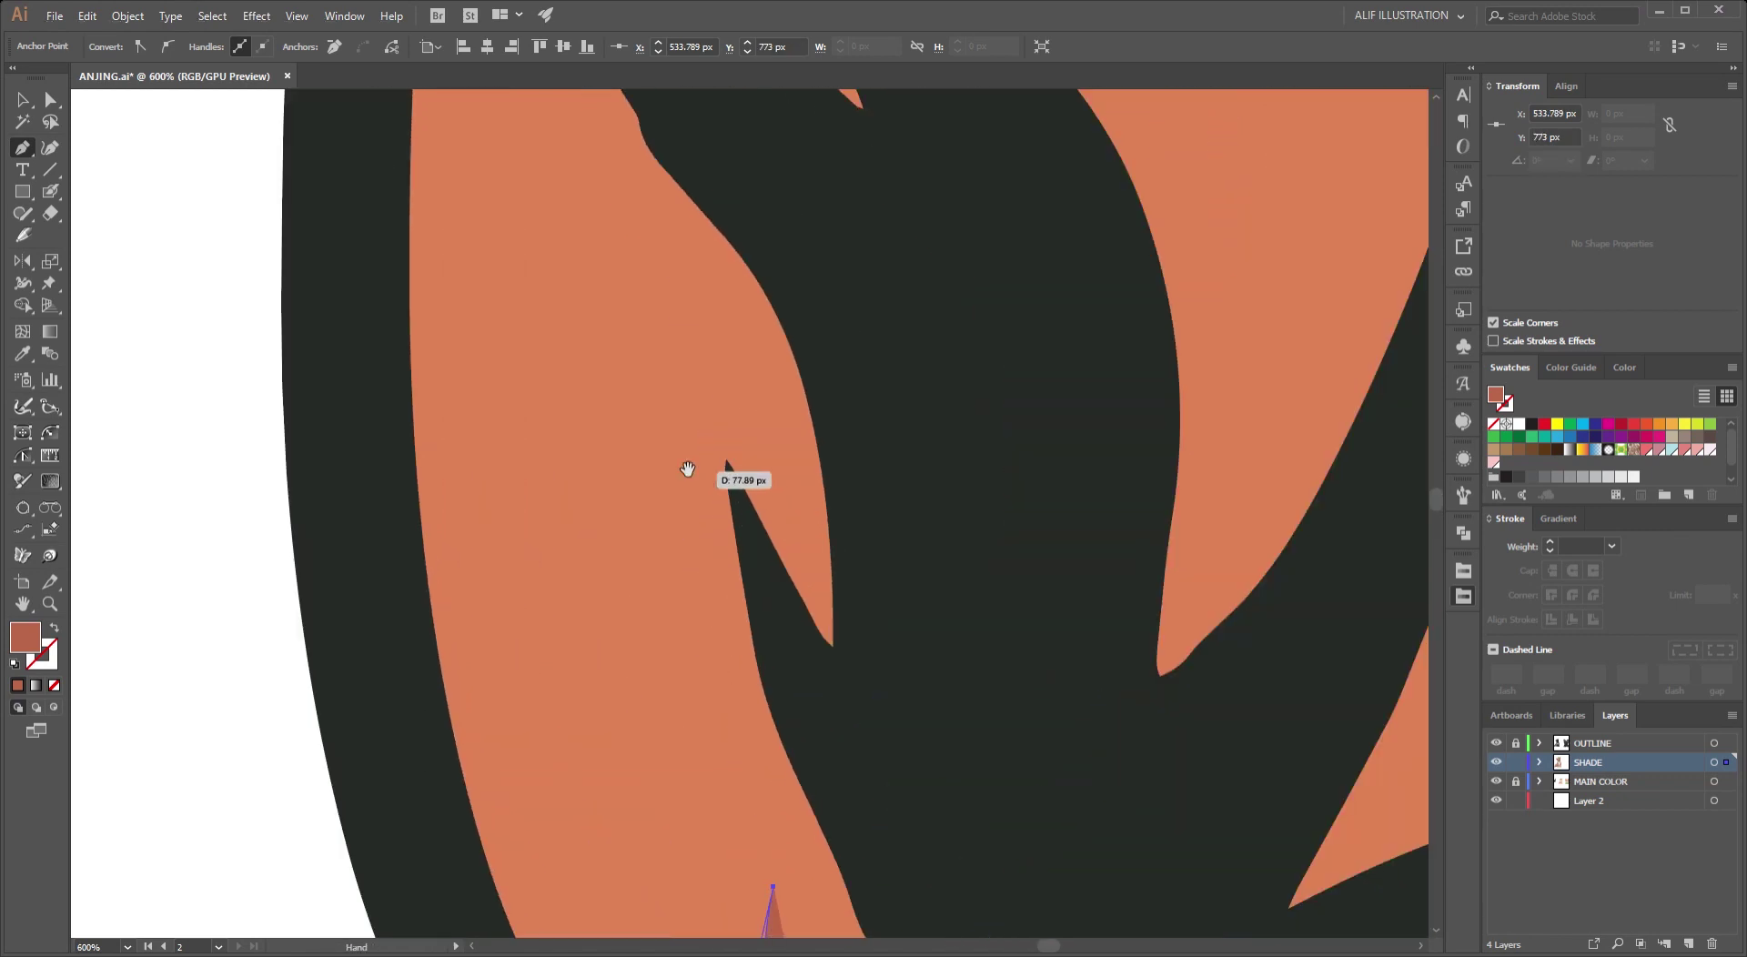
drag(687, 472, 710, 619)
drag(700, 518, 768, 289)
click(699, 519)
alt+scroll(701, 521, down, 1)
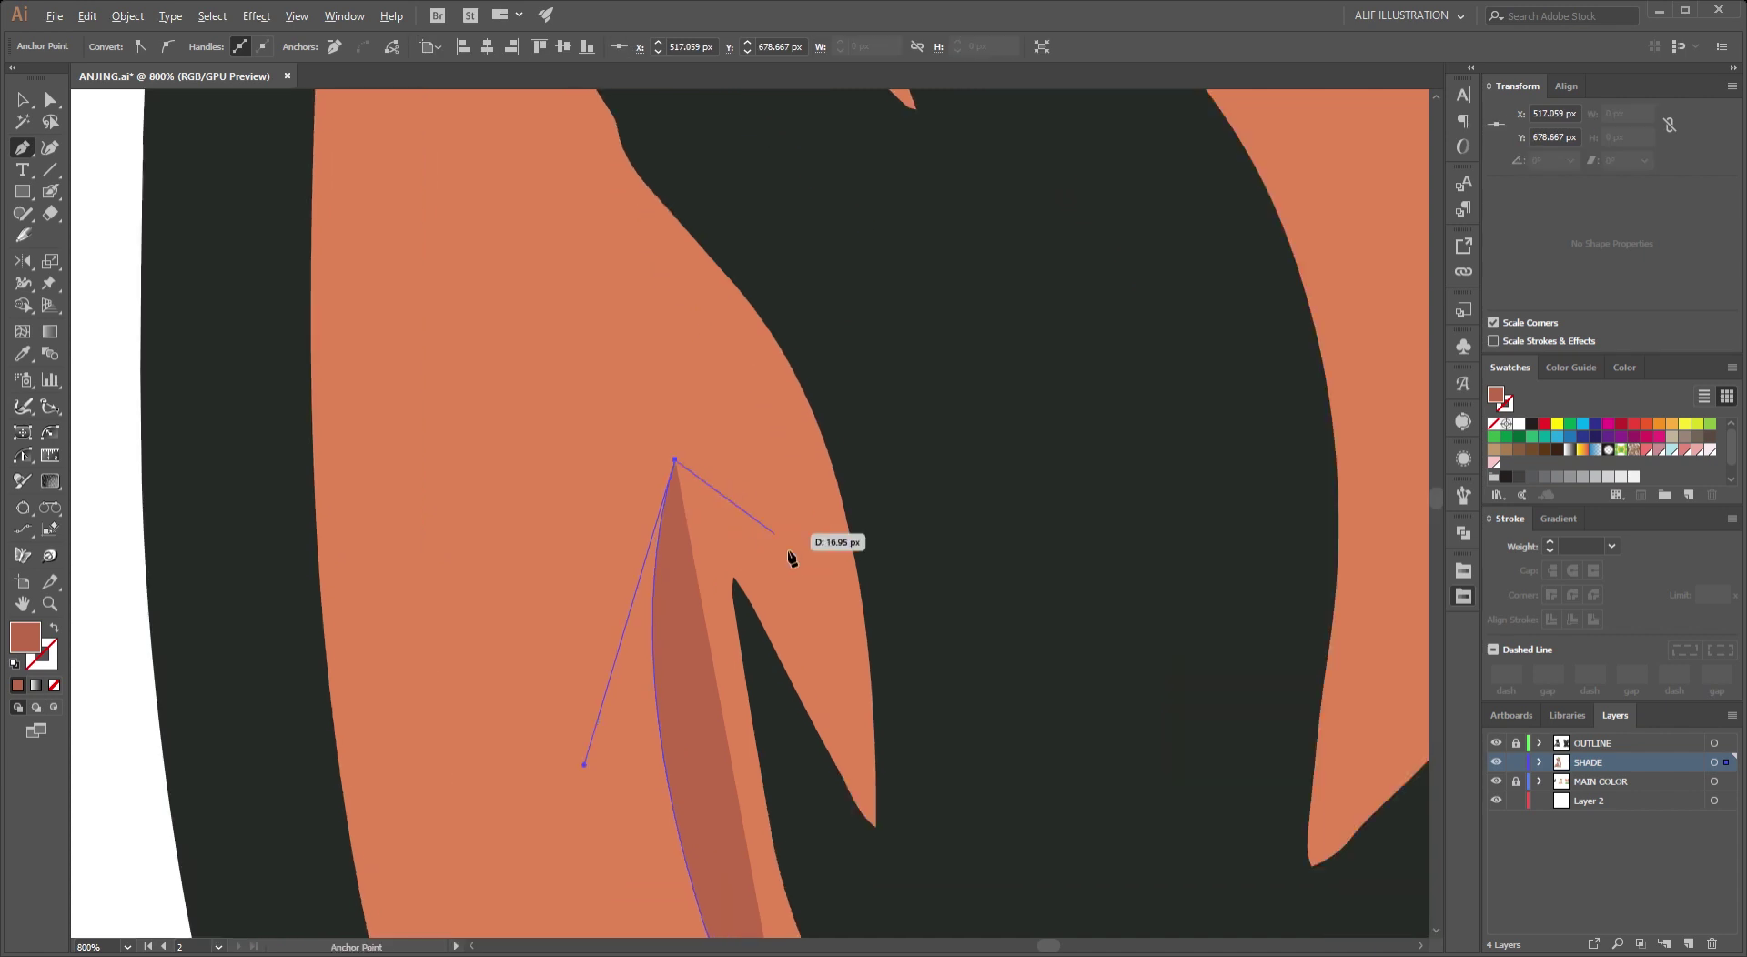
mouse_move(811, 592)
mouse_down()
mouse_move(823, 612)
mouse_move(787, 768)
mouse_up()
alt+scroll(815, 600, up, 1)
alt+scroll(809, 614, down, 3)
drag(798, 419, 929, 221)
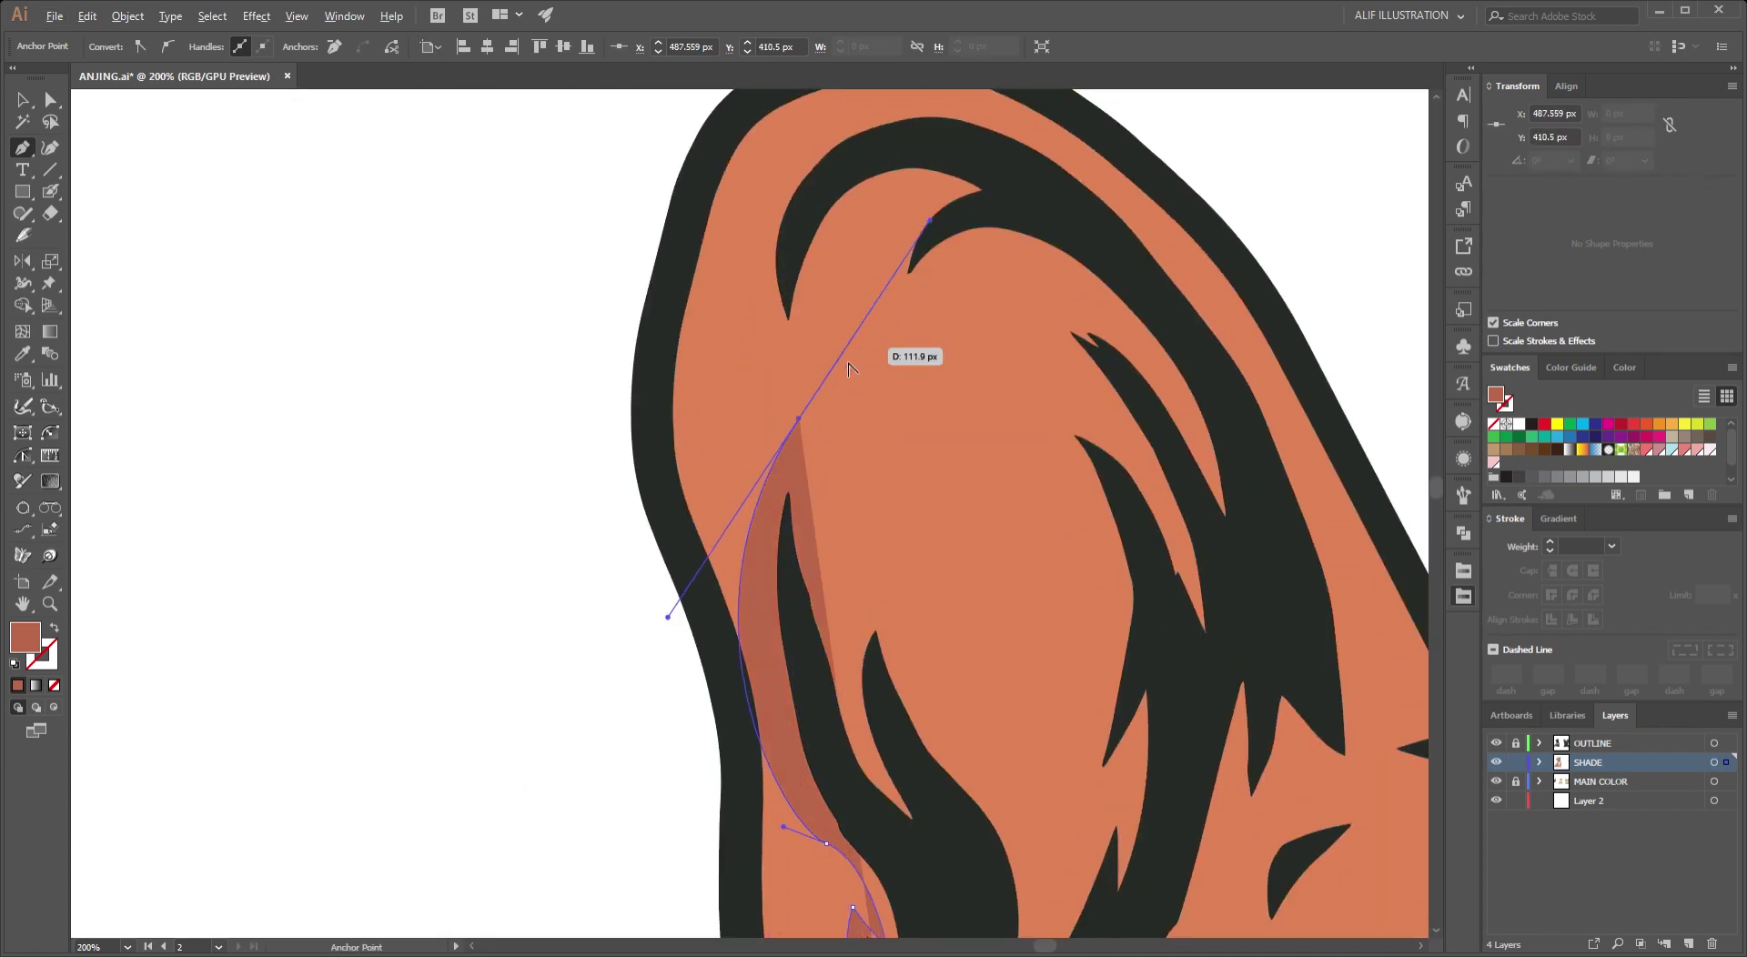
alt+scroll(801, 423, up, 1)
click(865, 683)
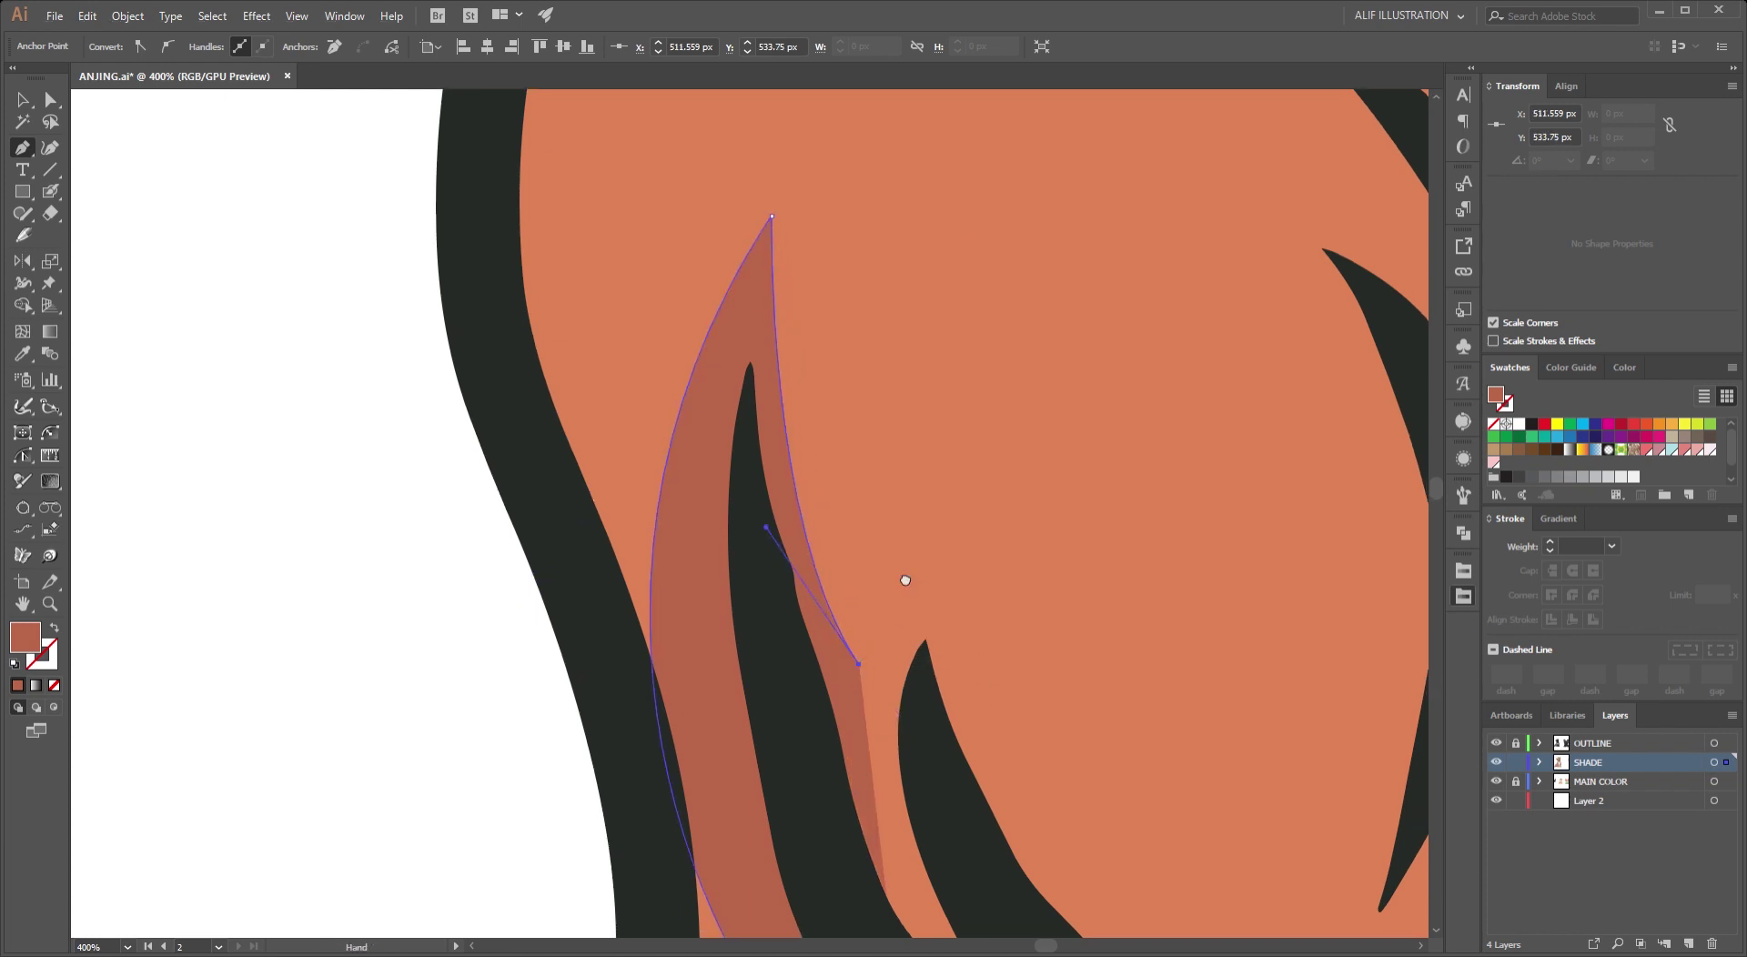
Start a second shade outline at a fur tip, curving it up to the strand's tip.
alt+scroll(905, 577, up, 1)
click(619, 652)
drag(713, 495, 807, 441)
alt+scroll(674, 576, down, 2)
alt+scroll(674, 577, up, 2)
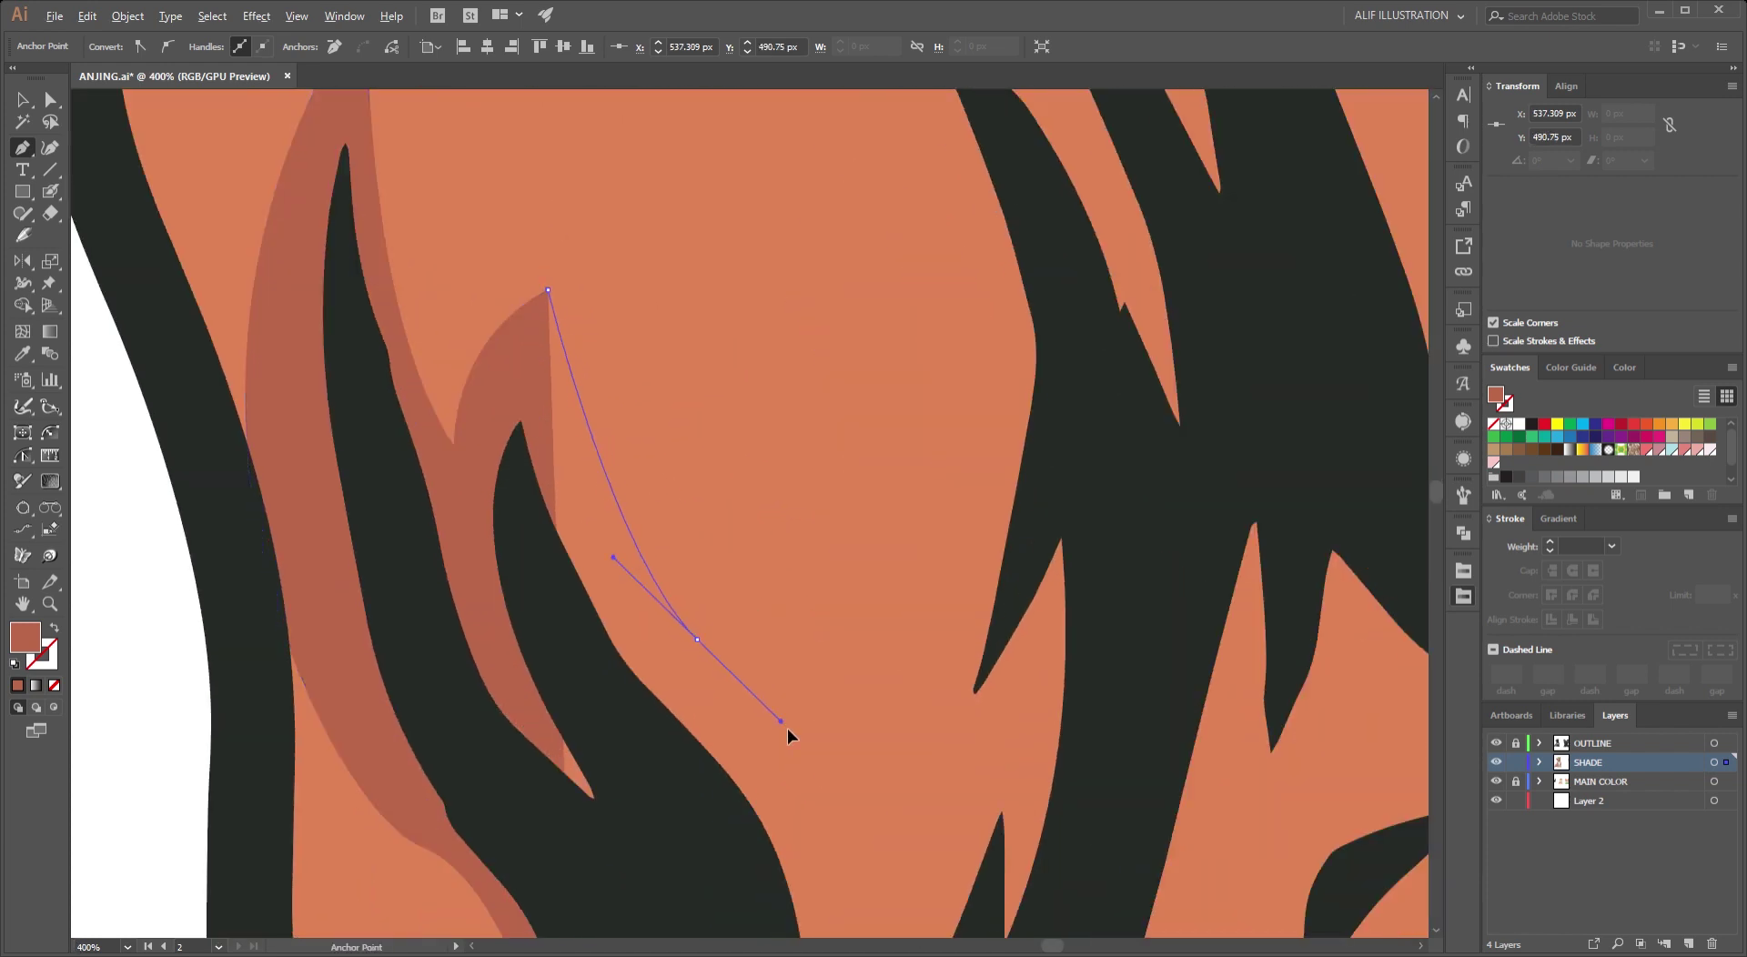
drag(788, 728, 820, 531)
scroll(820, 531, down, 3)
alt+scroll(897, 577, up, 1)
drag(962, 455, 946, 314)
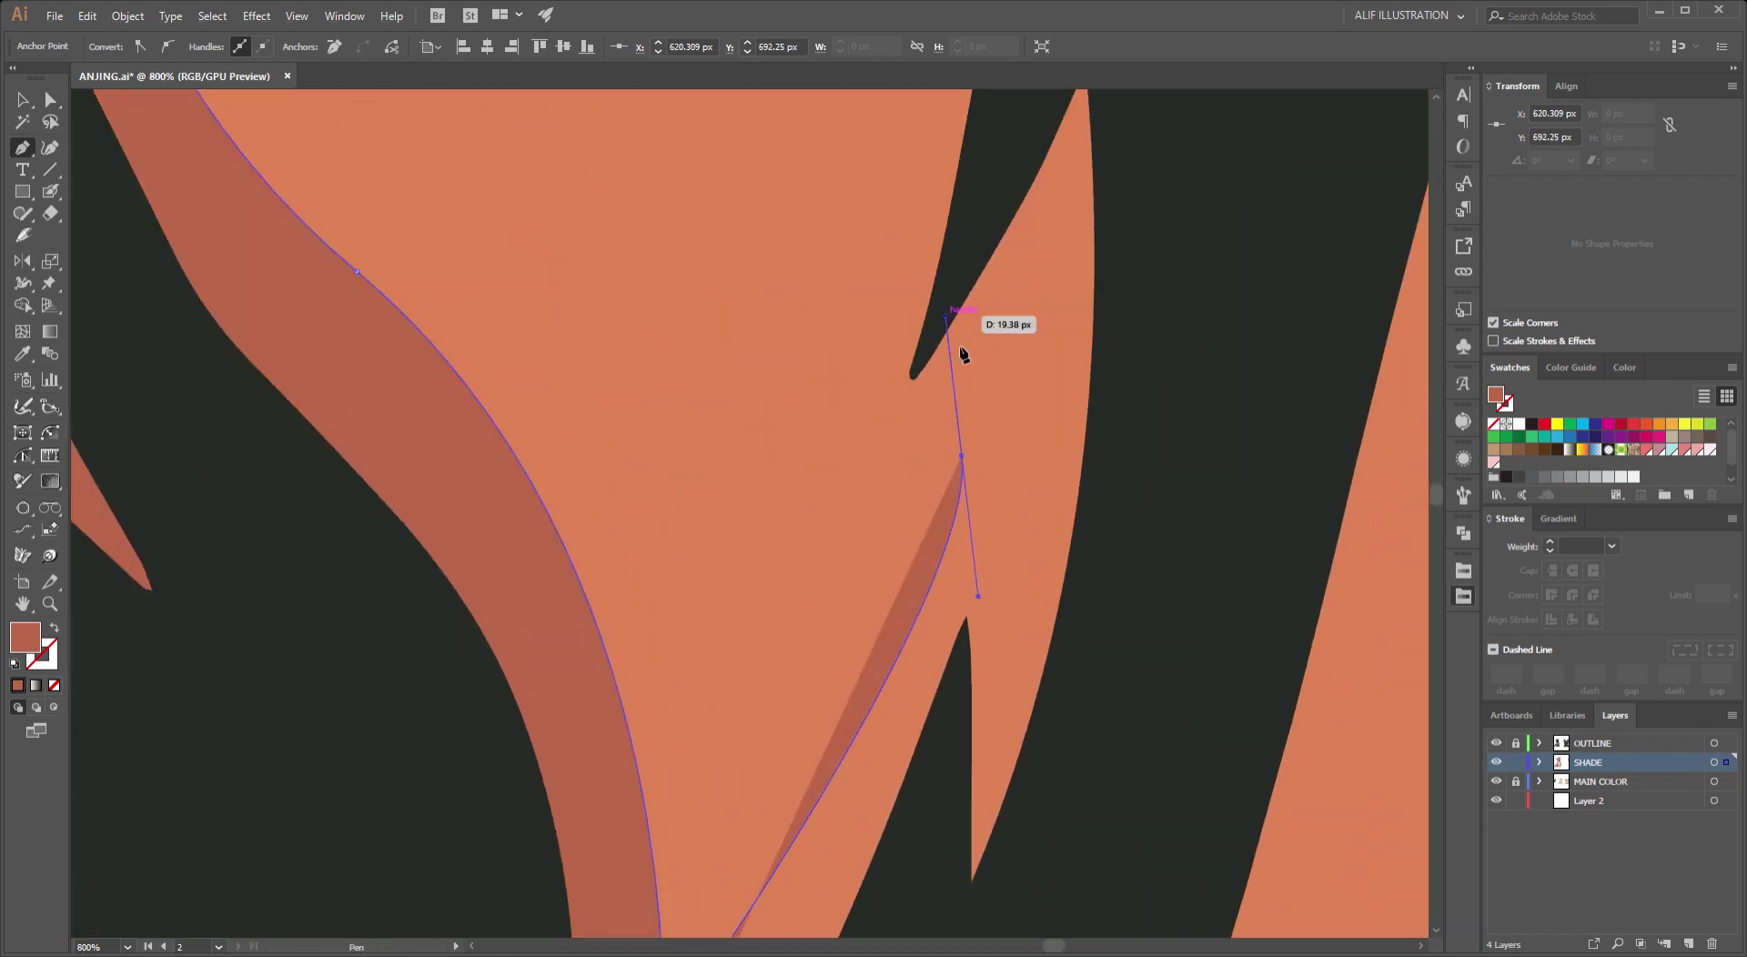
scroll(982, 519, up, 2)
click(997, 509)
scroll(1006, 709, up, 2)
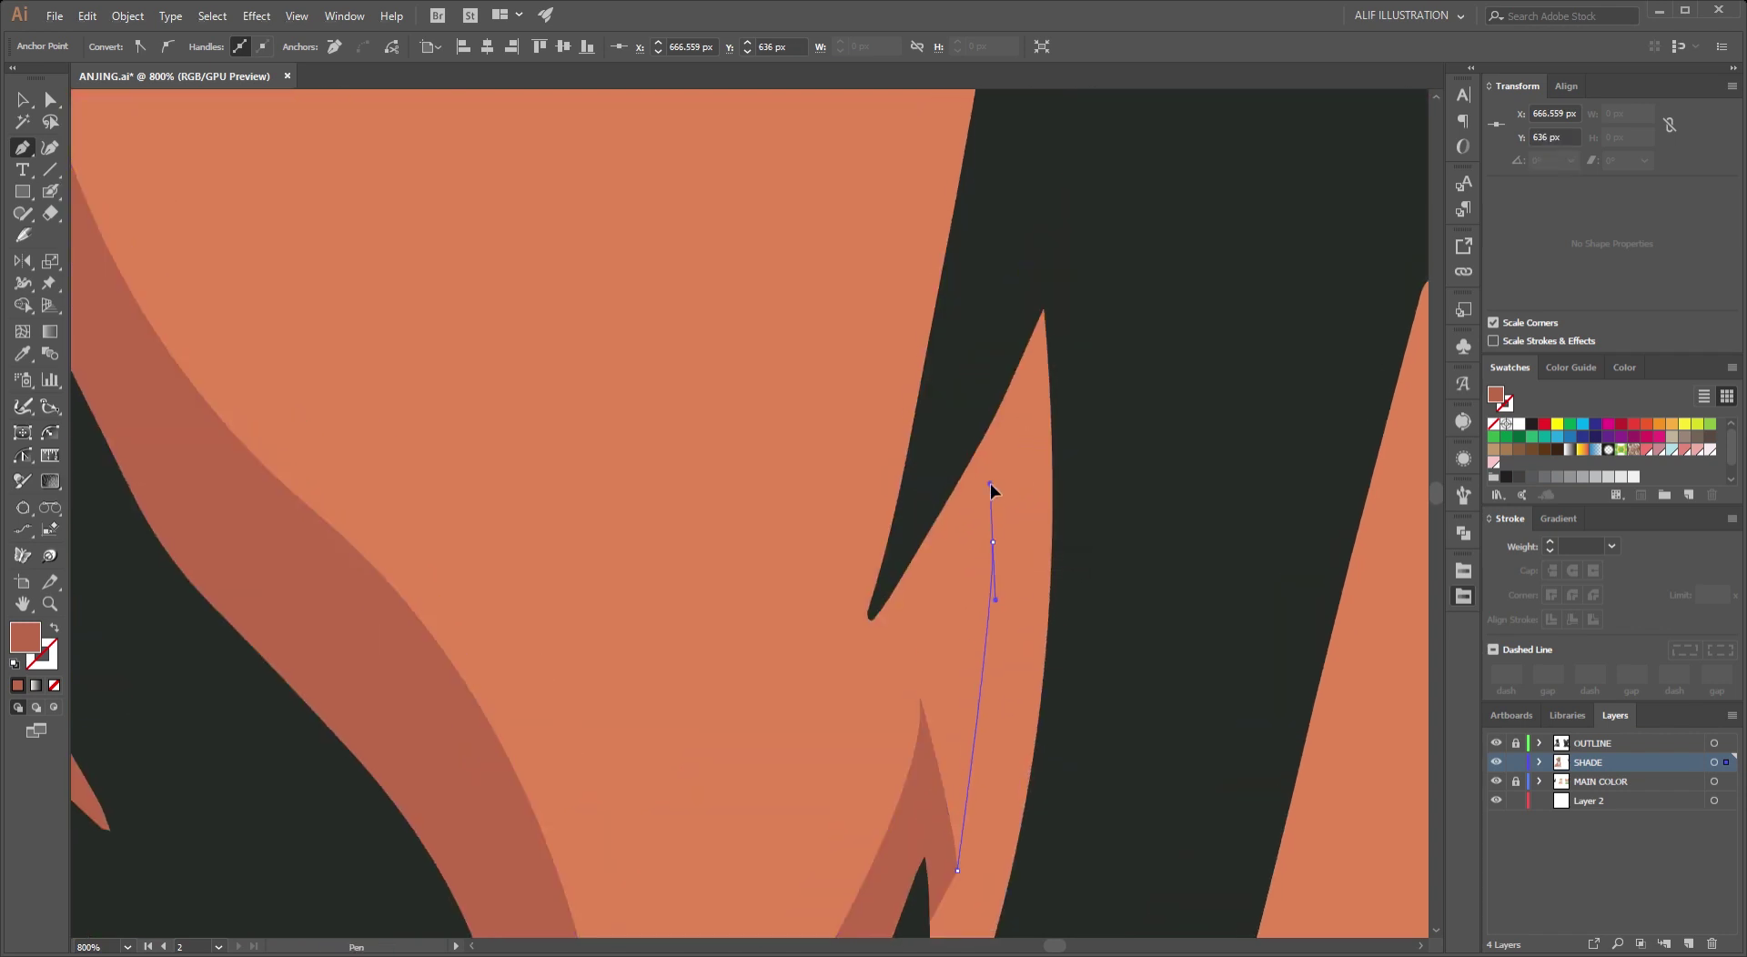
drag(992, 542, 978, 569)
Widen the second shade outline along the curved strand to the small fur tip.
scroll(897, 635, down, 2)
alt+scroll(916, 694, down, 1)
scroll(920, 570, down, 2)
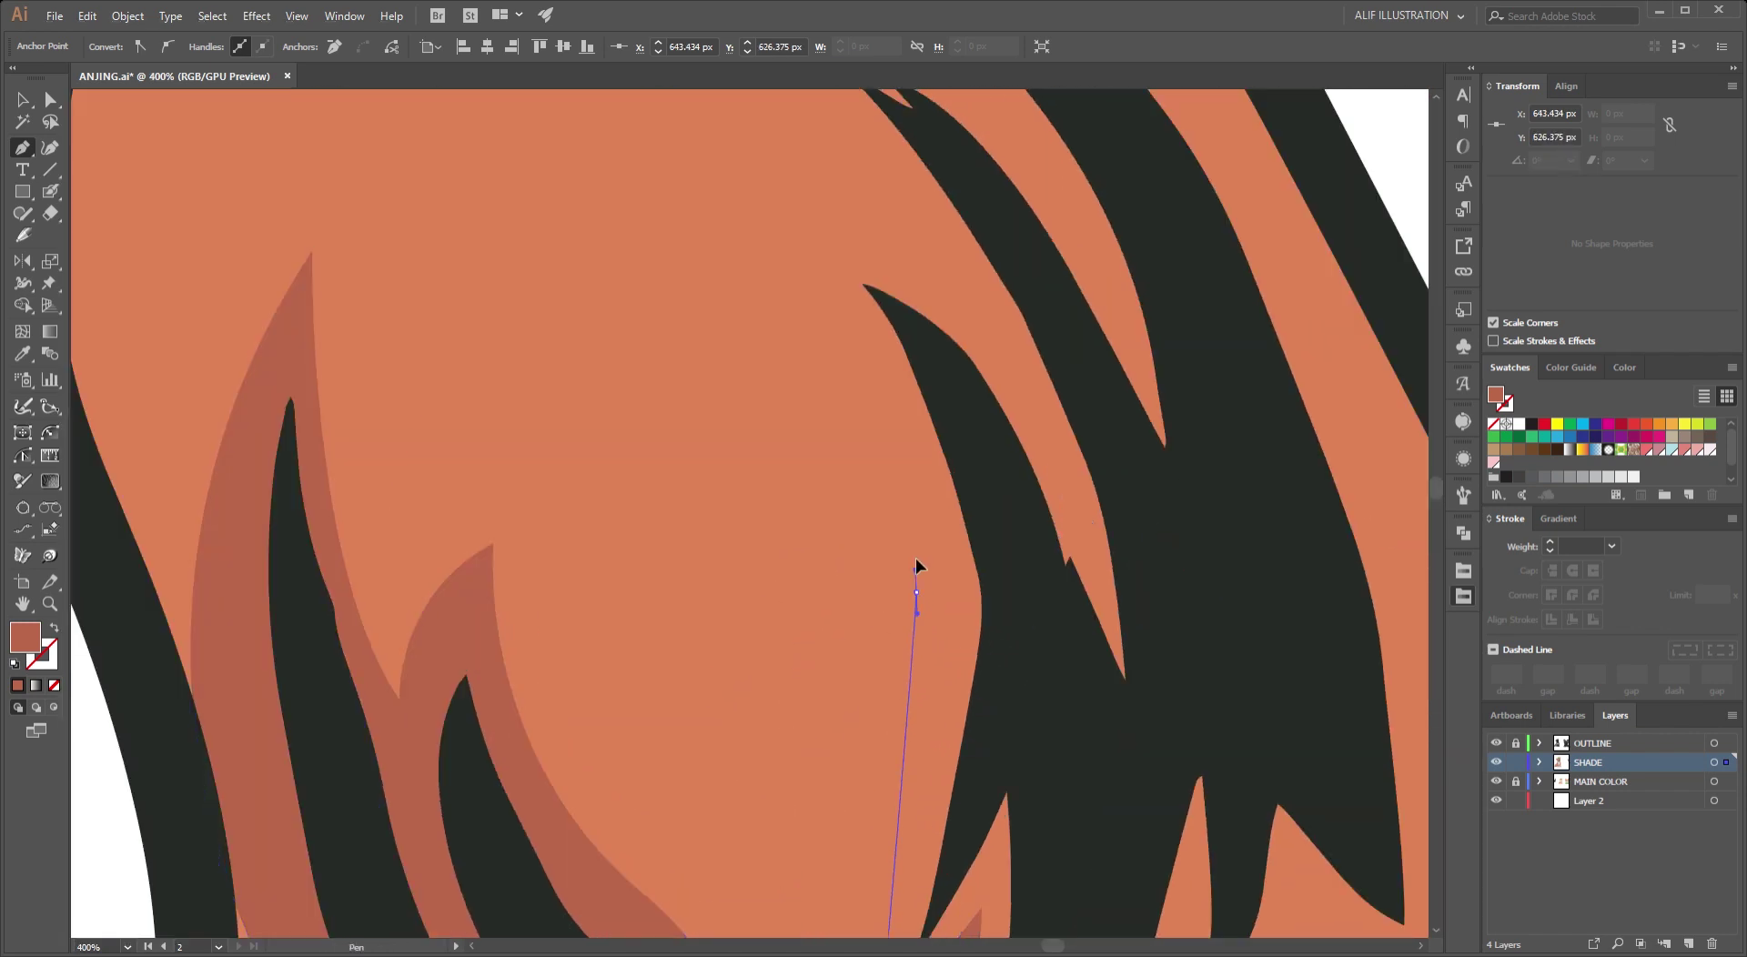
scroll(883, 537, up, 2)
drag(864, 500, 798, 452)
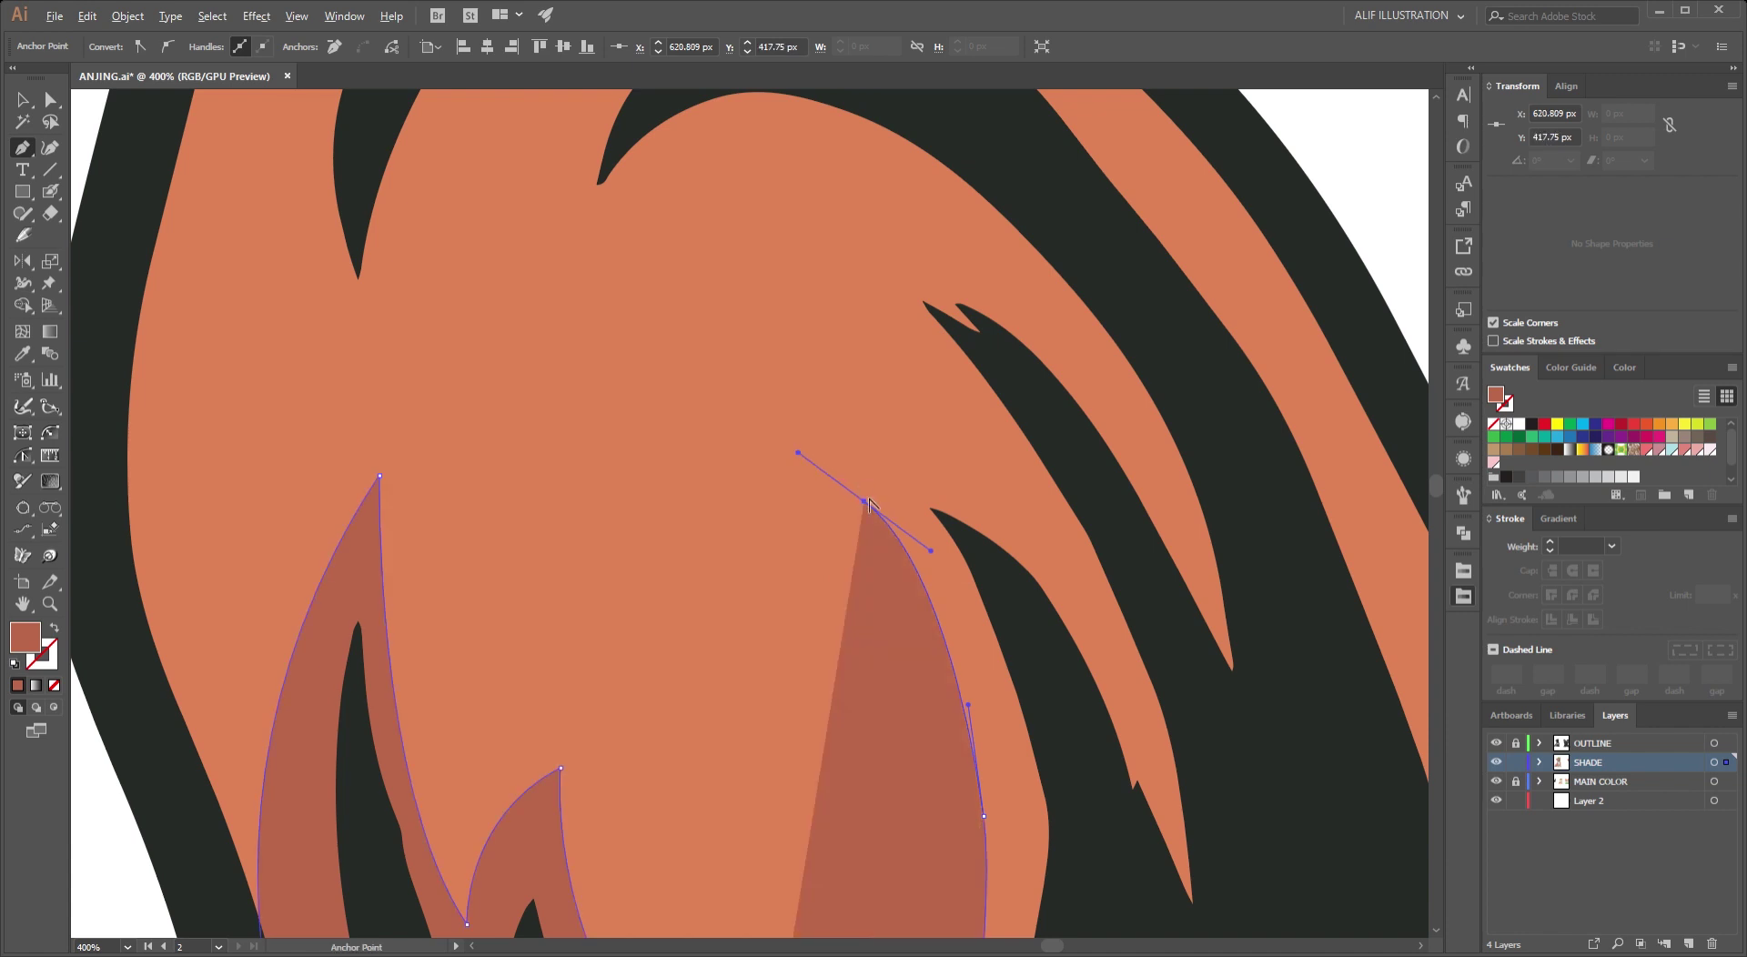
scroll(864, 500, down, 3)
drag(948, 478, 1001, 510)
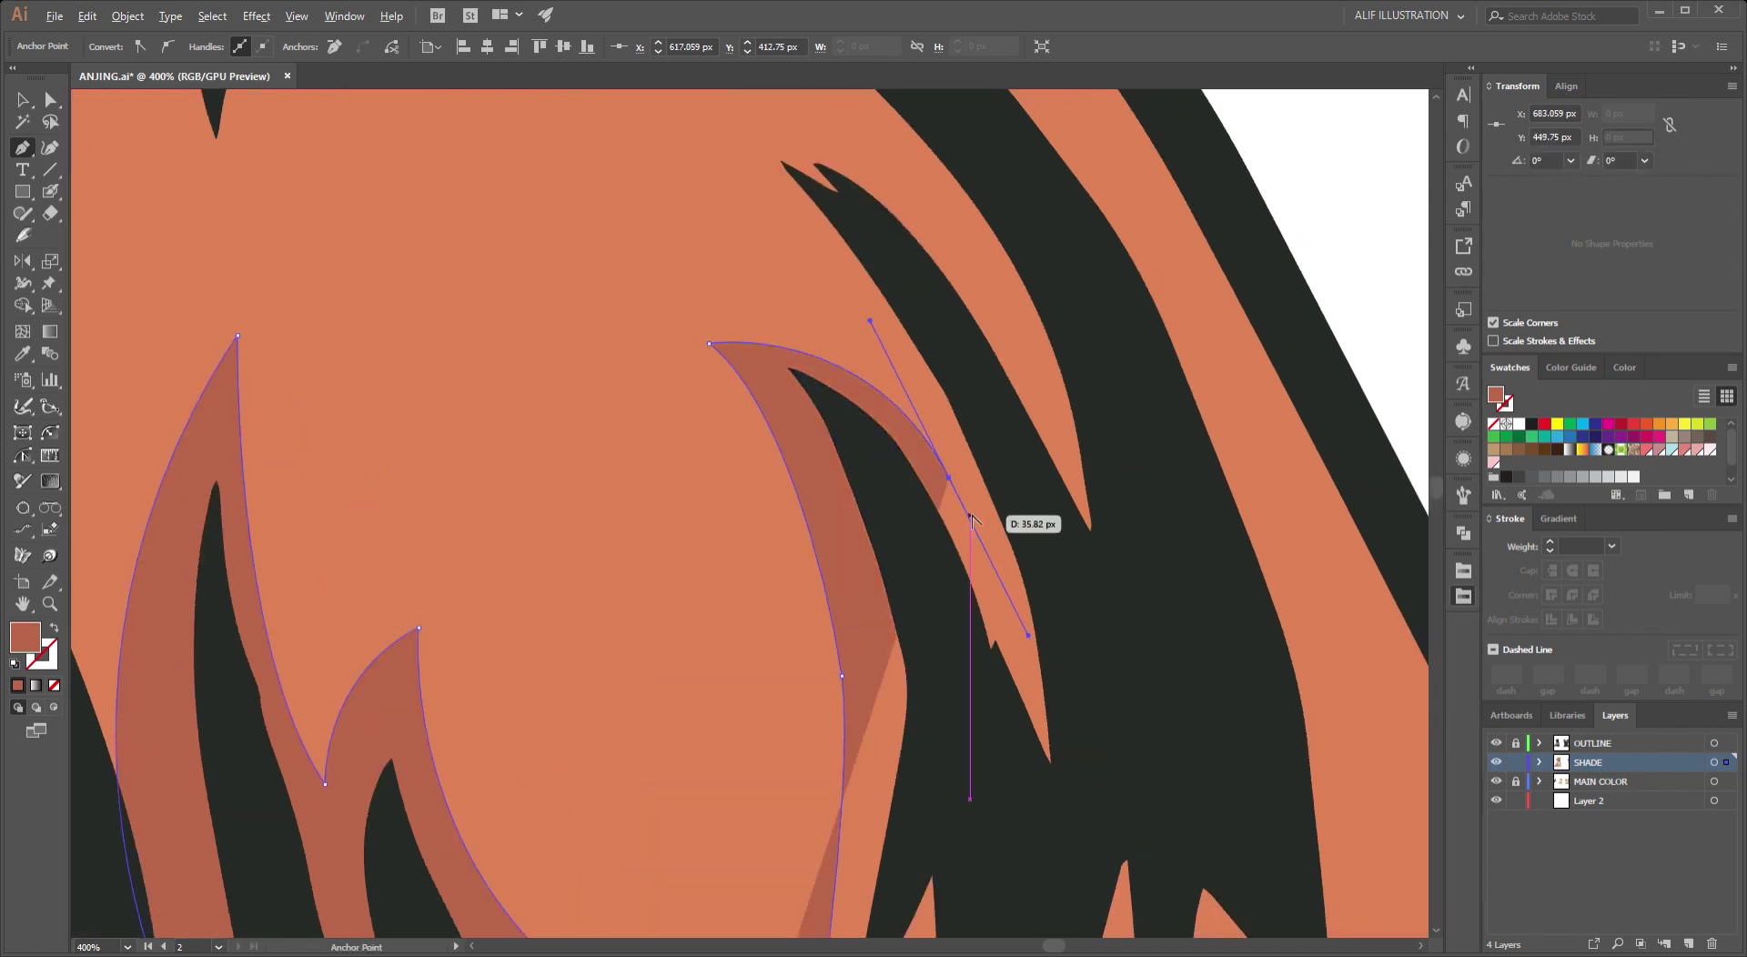
scroll(1004, 646, up, 3)
alt+scroll(1005, 646, down, 2)
alt+scroll(898, 585, up, 2)
alt+scroll(922, 508, up, 1)
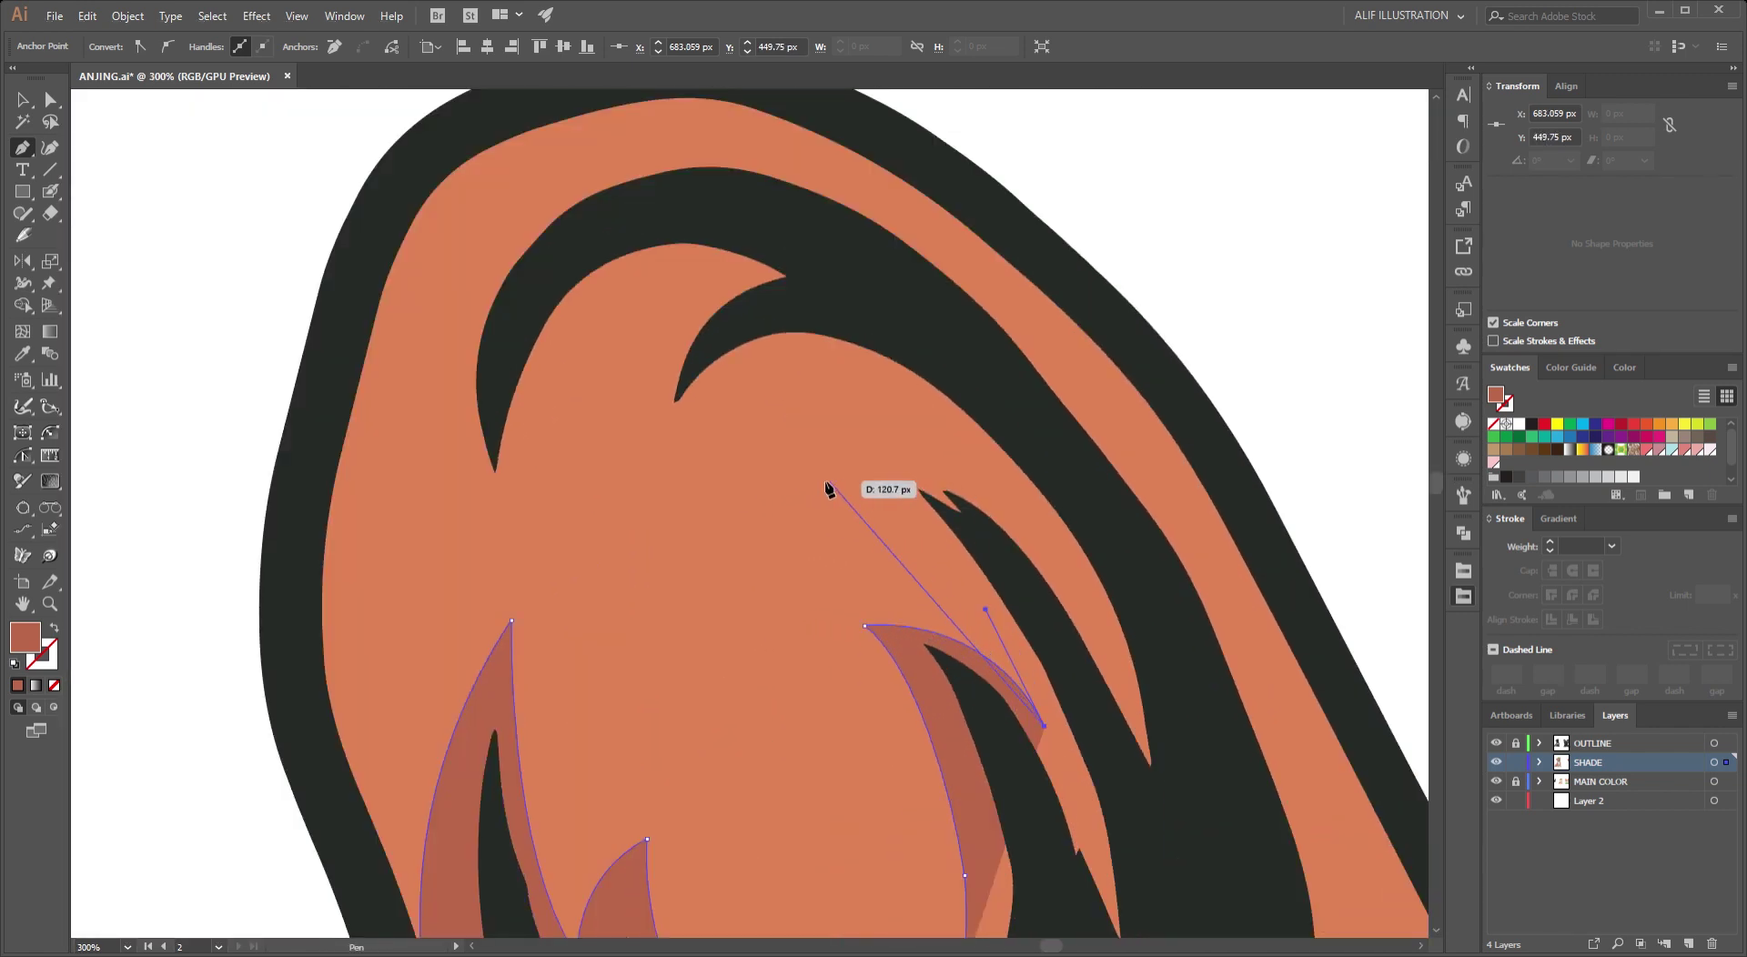
drag(818, 480, 787, 487)
alt+scroll(938, 491, up, 3)
drag(766, 605, 775, 619)
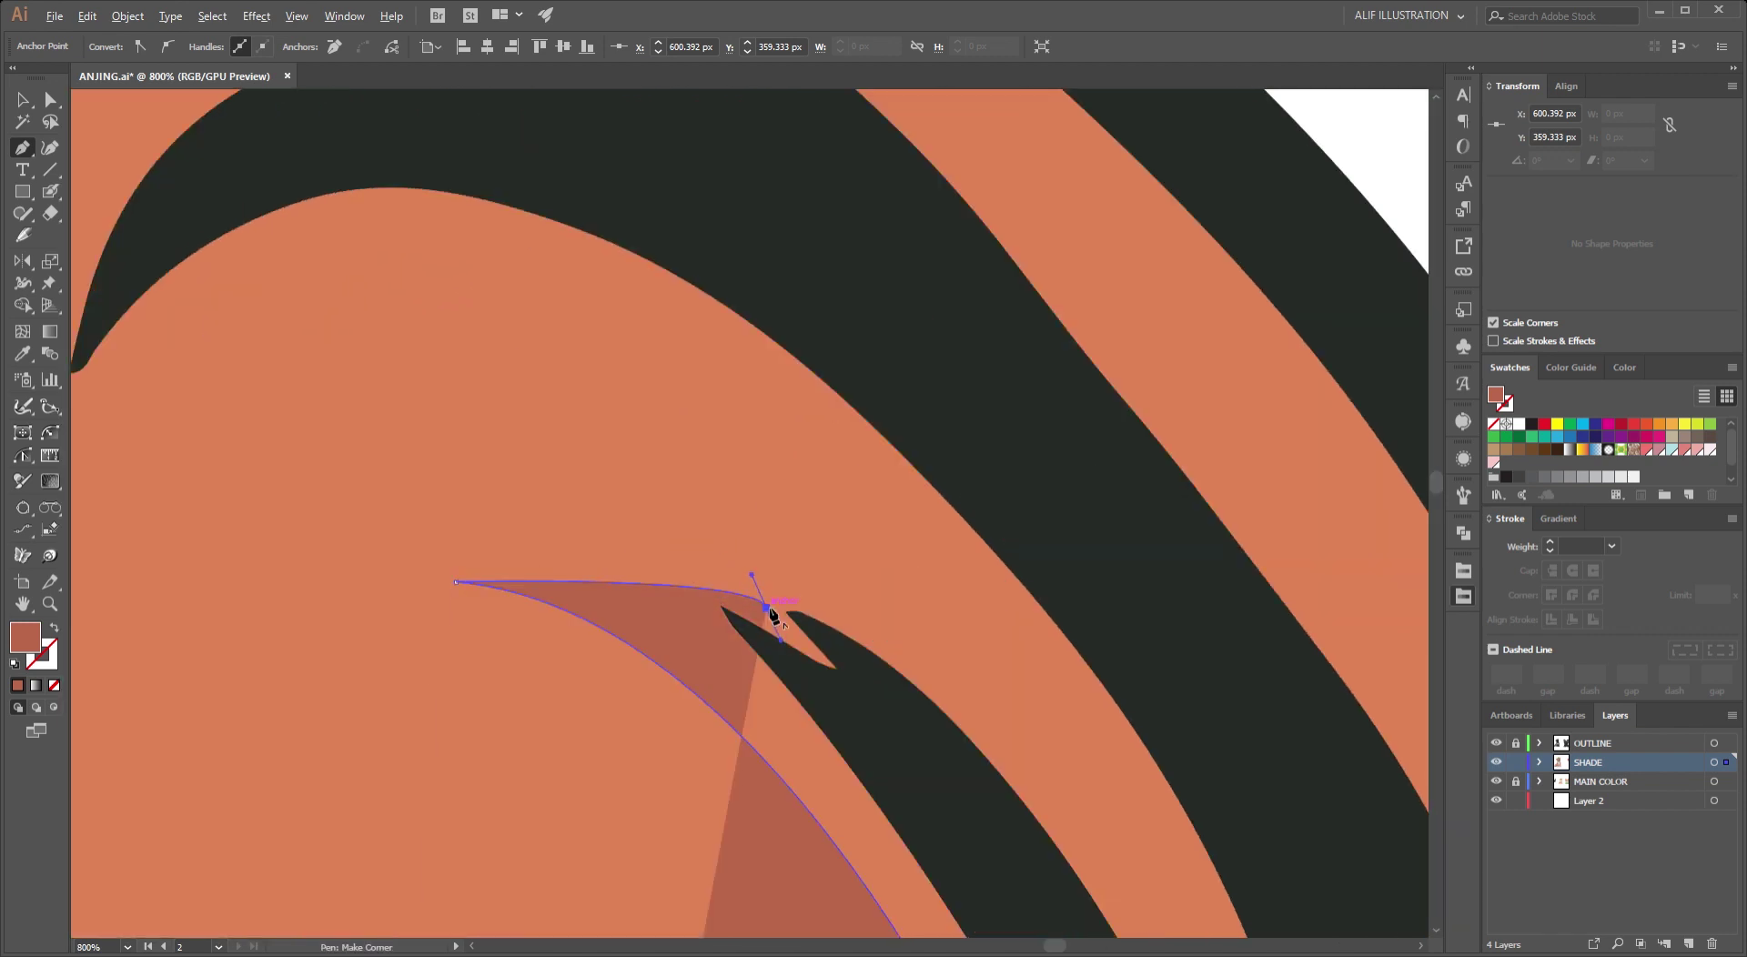
Extend the shade outline around the next fur spike with sharp corner points.
click(655, 552)
drag(884, 576, 954, 654)
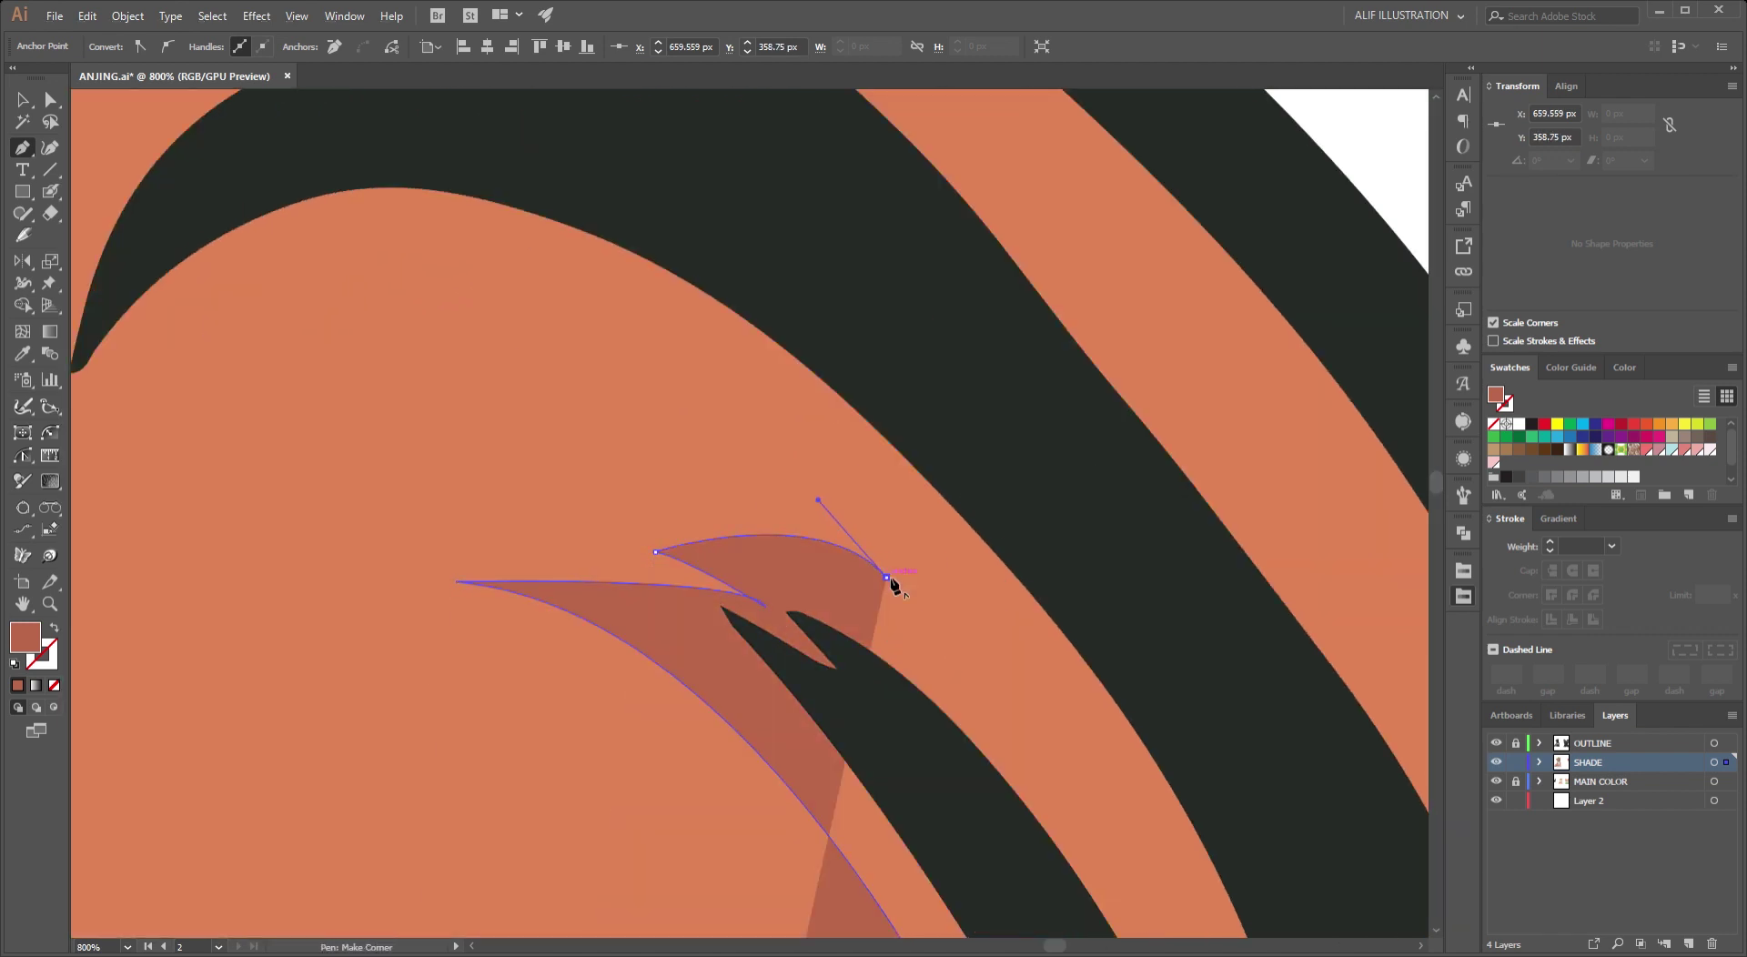
alt+scroll(892, 582, down, 3)
mouse_move(880, 605)
mouse_down()
mouse_move(812, 816)
mouse_move(734, 789)
mouse_up()
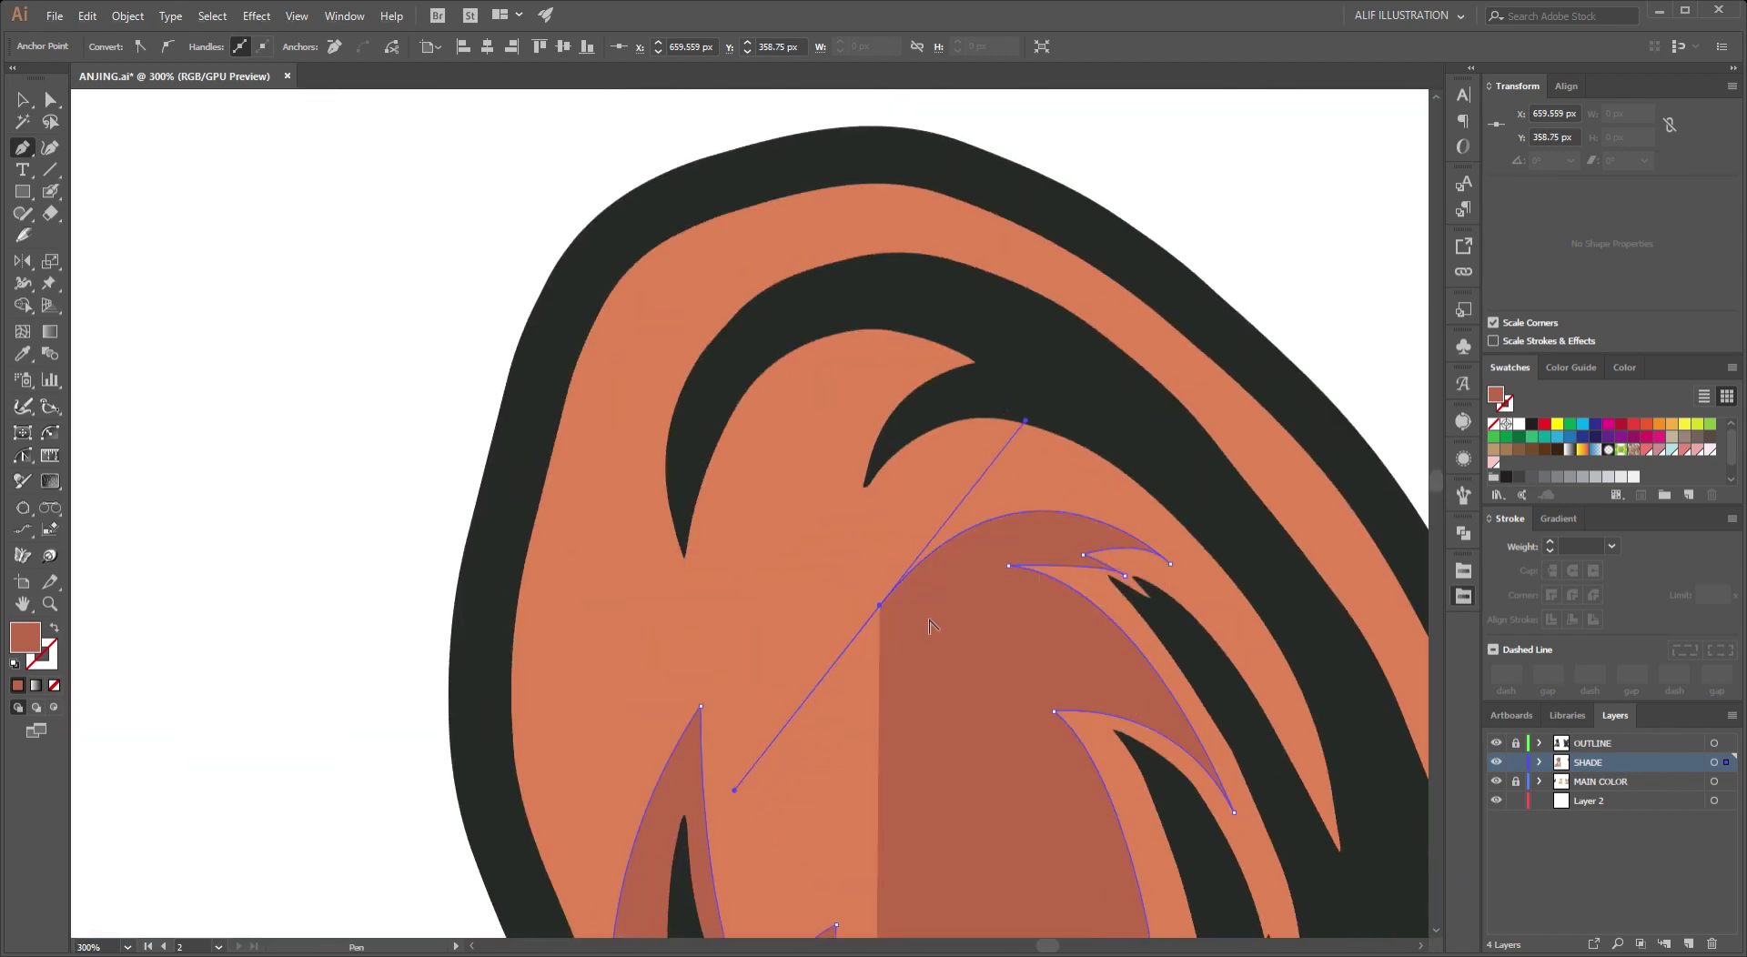
click(880, 605)
alt+scroll(858, 577, down, 2)
click(875, 457)
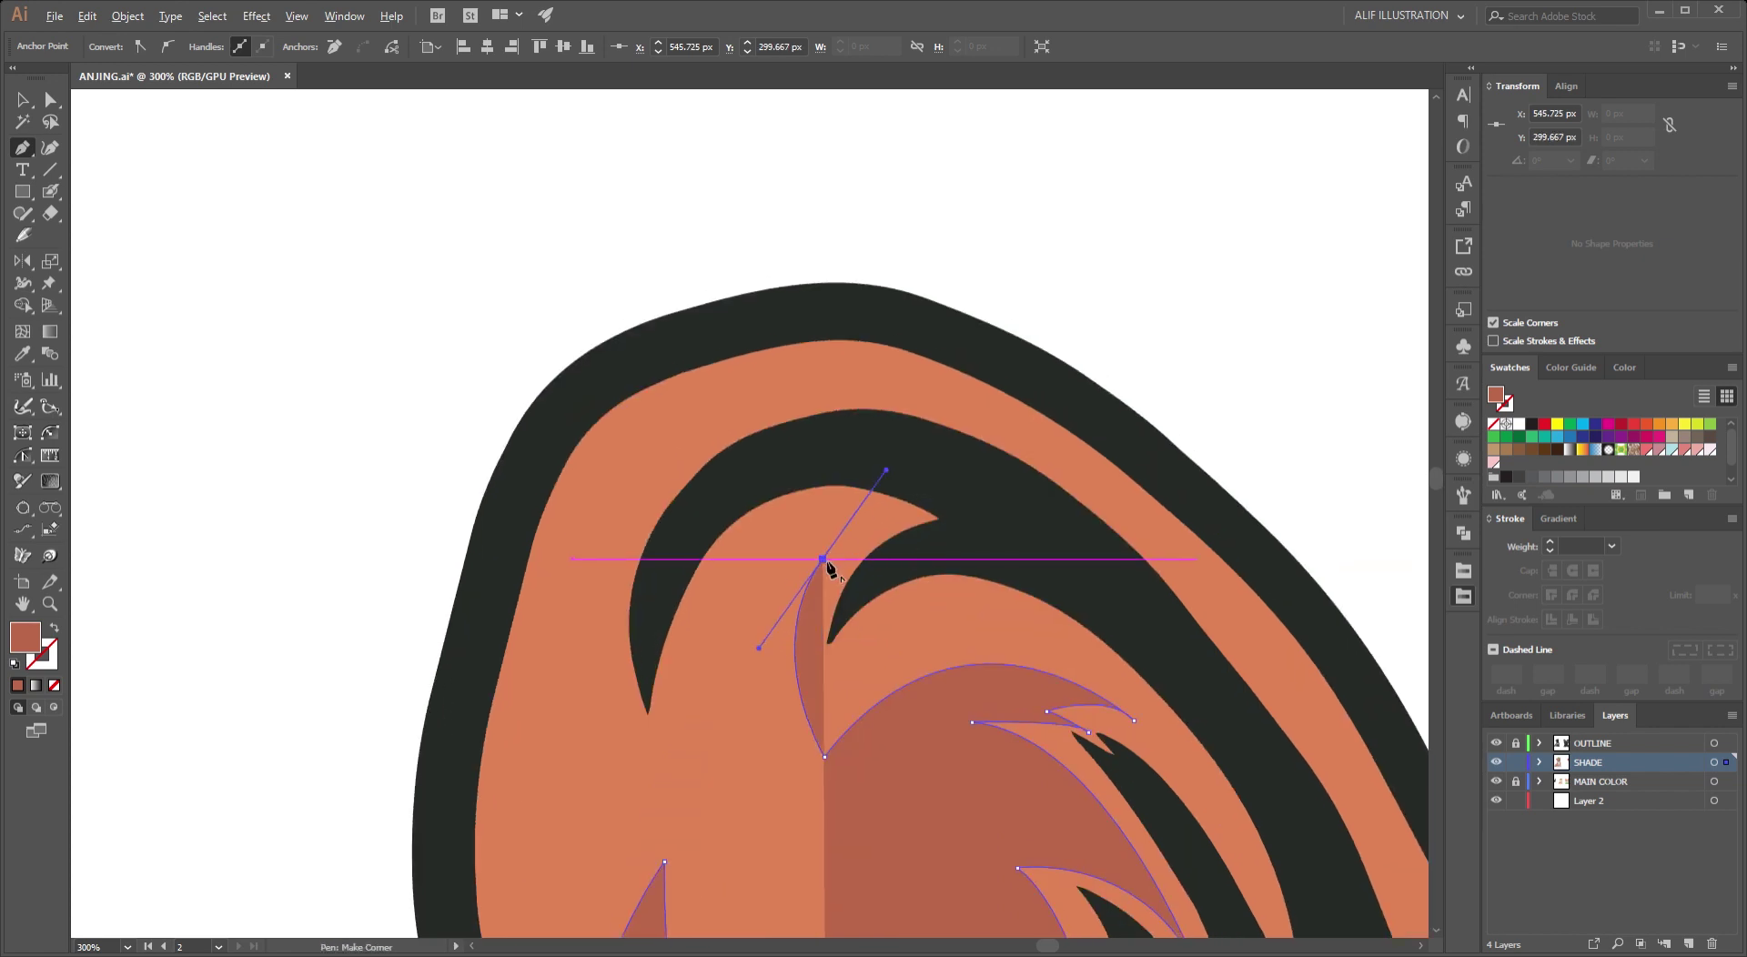
click(833, 509)
alt+scroll(773, 673, down, 2)
Arc the outline over the ear top and down its inner edge, closing the large ear shade.
mouse_move(756, 681)
mouse_down()
mouse_move(775, 486)
mouse_move(794, 546)
mouse_up()
alt+scroll(775, 493, up, 1)
alt+scroll(769, 488, up, 2)
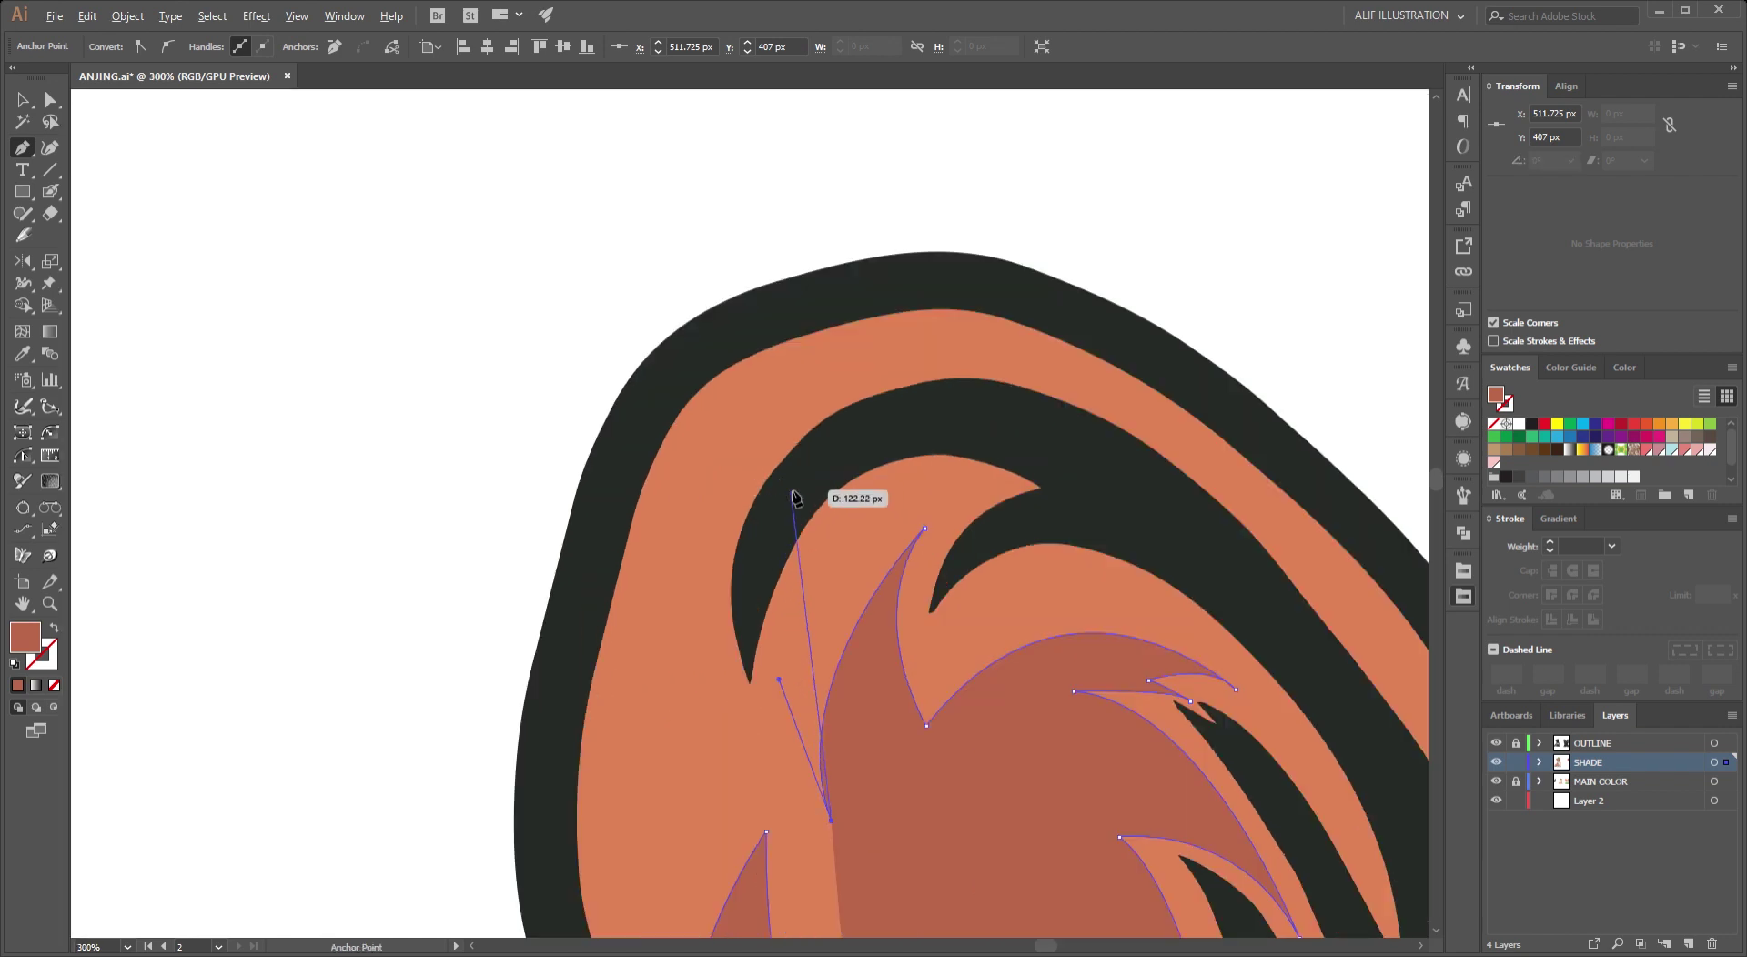
drag(763, 409, 916, 304)
click(1067, 408)
drag(1103, 495, 716, 259)
mouse_move(851, 317)
mouse_down()
mouse_move(939, 468)
mouse_move(926, 249)
mouse_up()
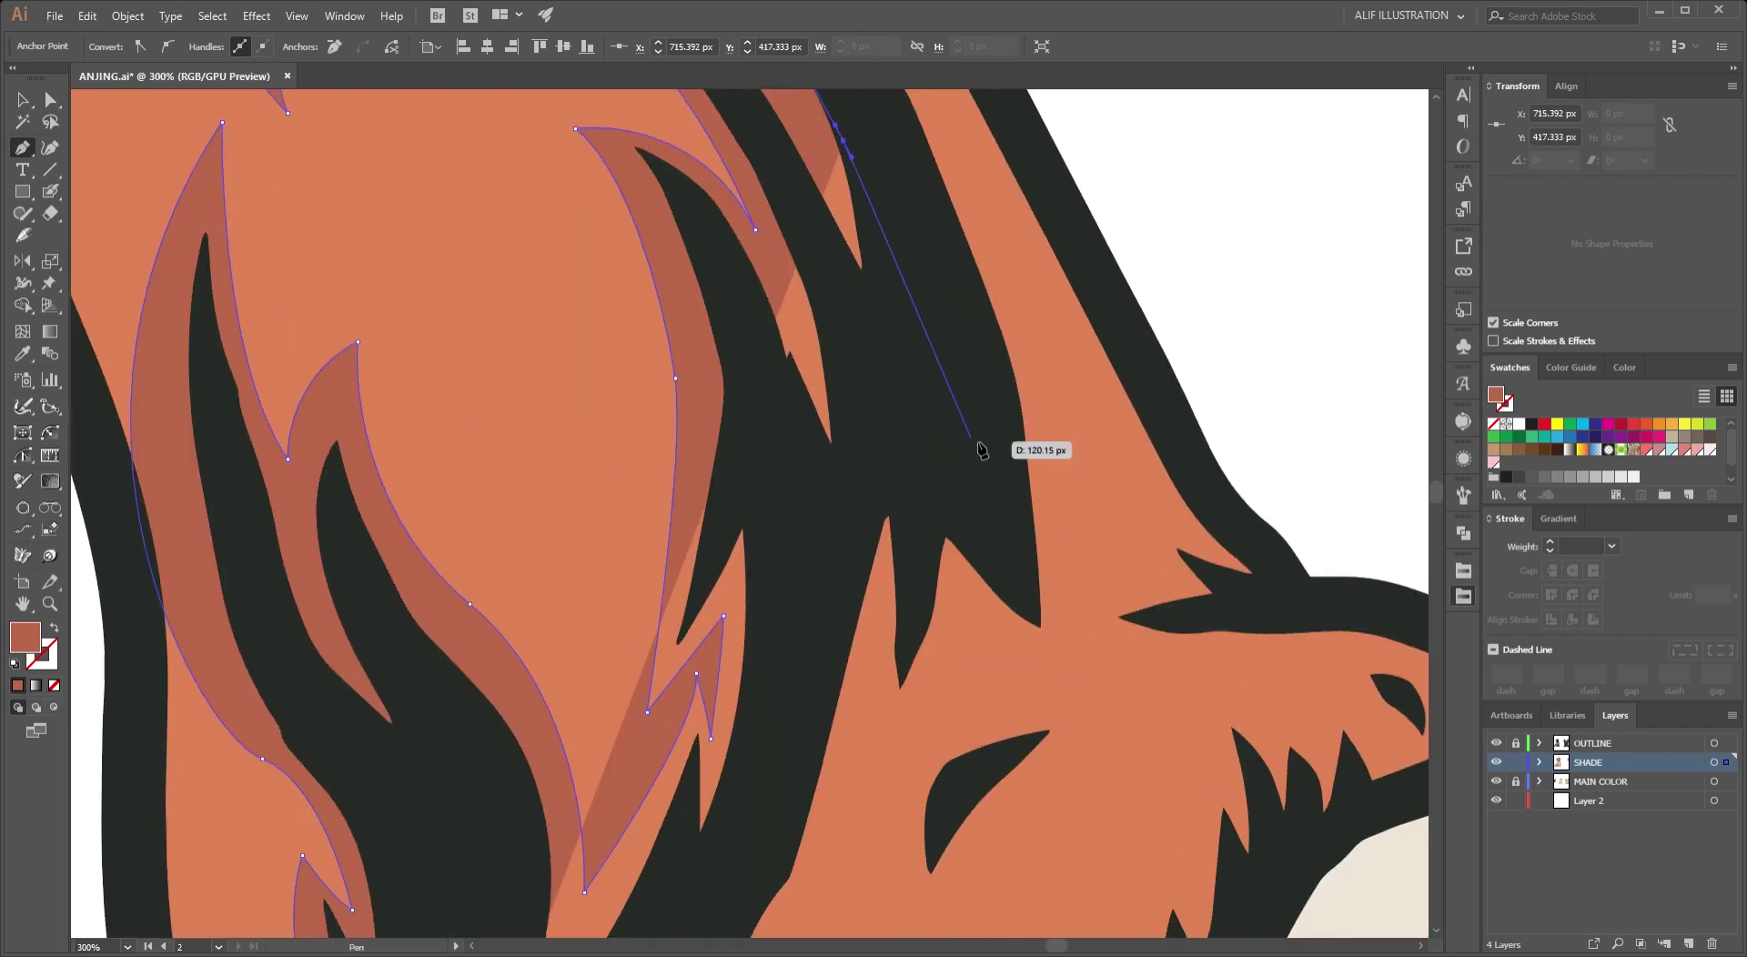
click(982, 449)
drag(772, 714, 643, 675)
click(623, 552)
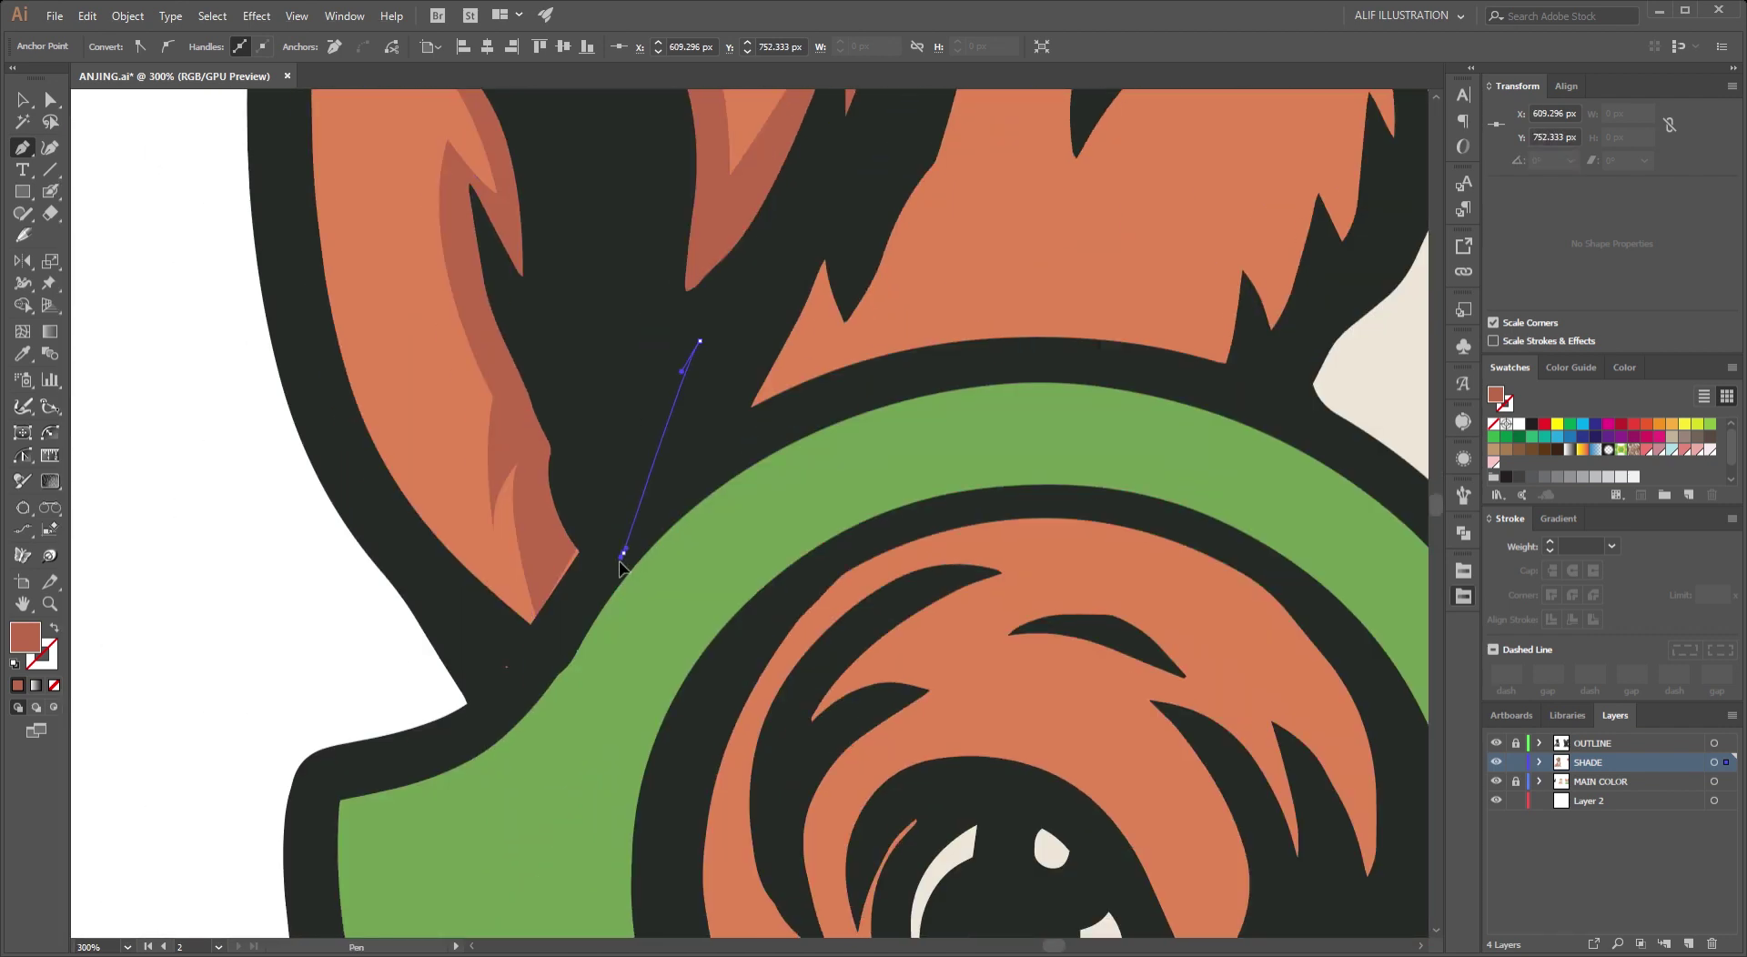
click(536, 618)
Draw a closed darker orange shade shape following a dark strand inside the left ear.
key(v)
alt+scroll(371, 620, down, 3)
click(346, 458)
alt+scroll(570, 655, up, 3)
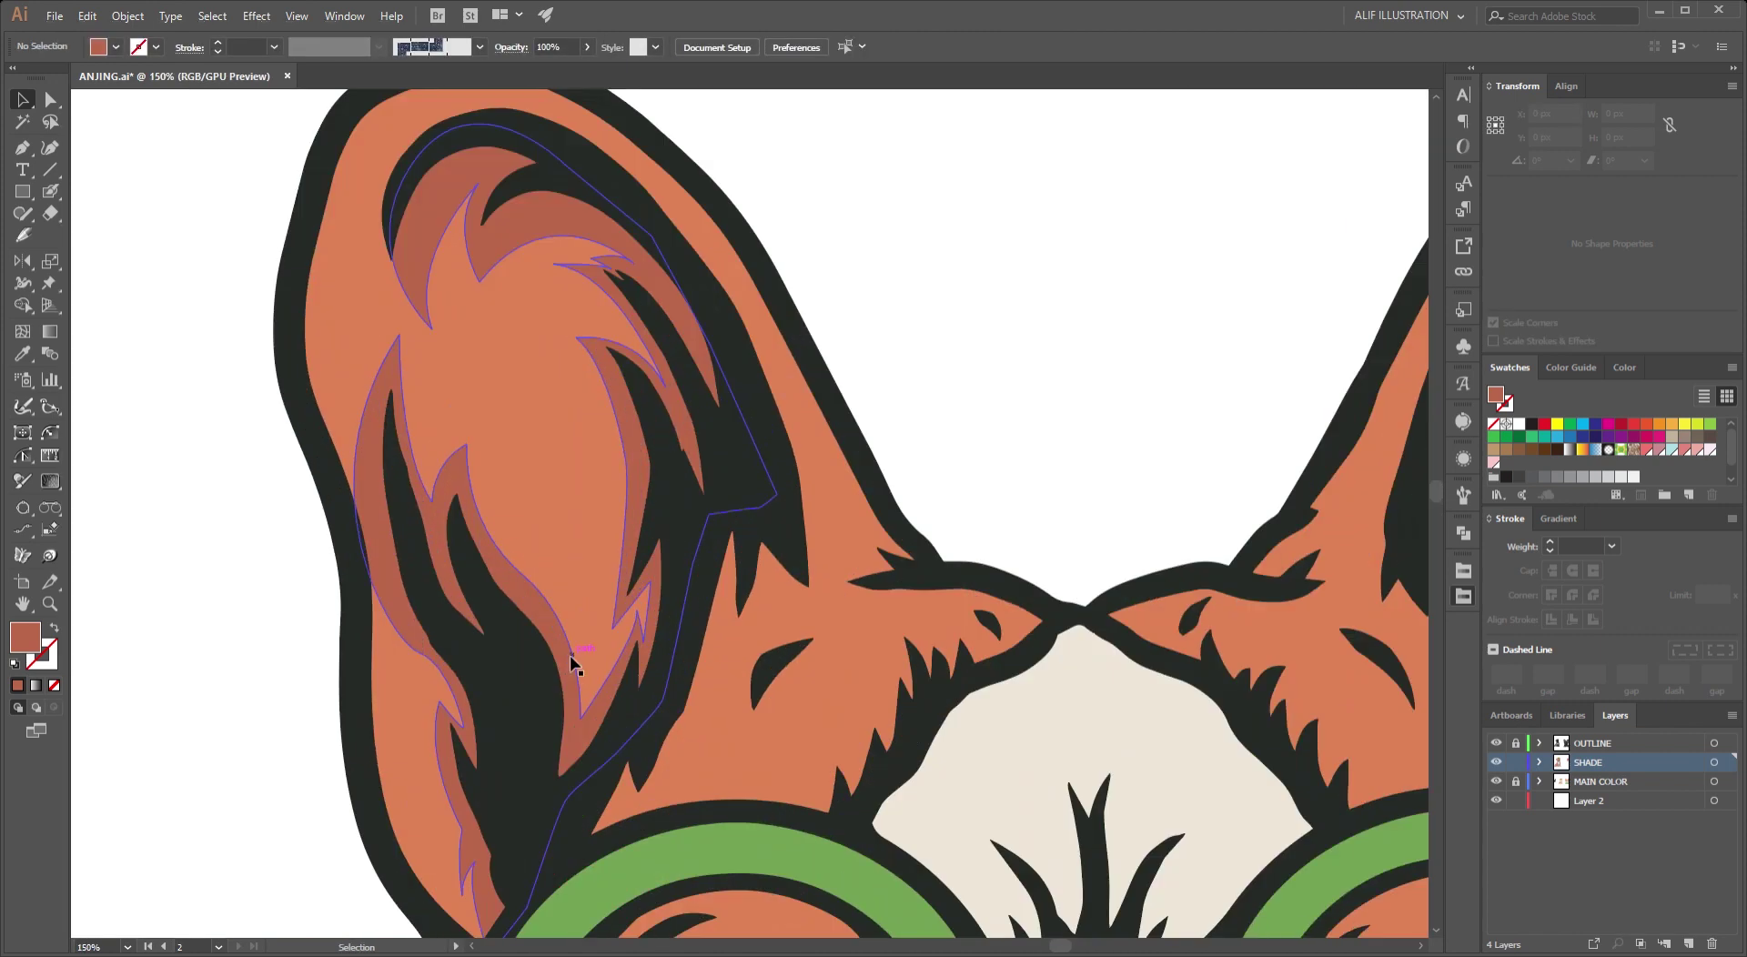
click(569, 655)
key(p)
alt+scroll(472, 520, up, 2)
click(430, 468)
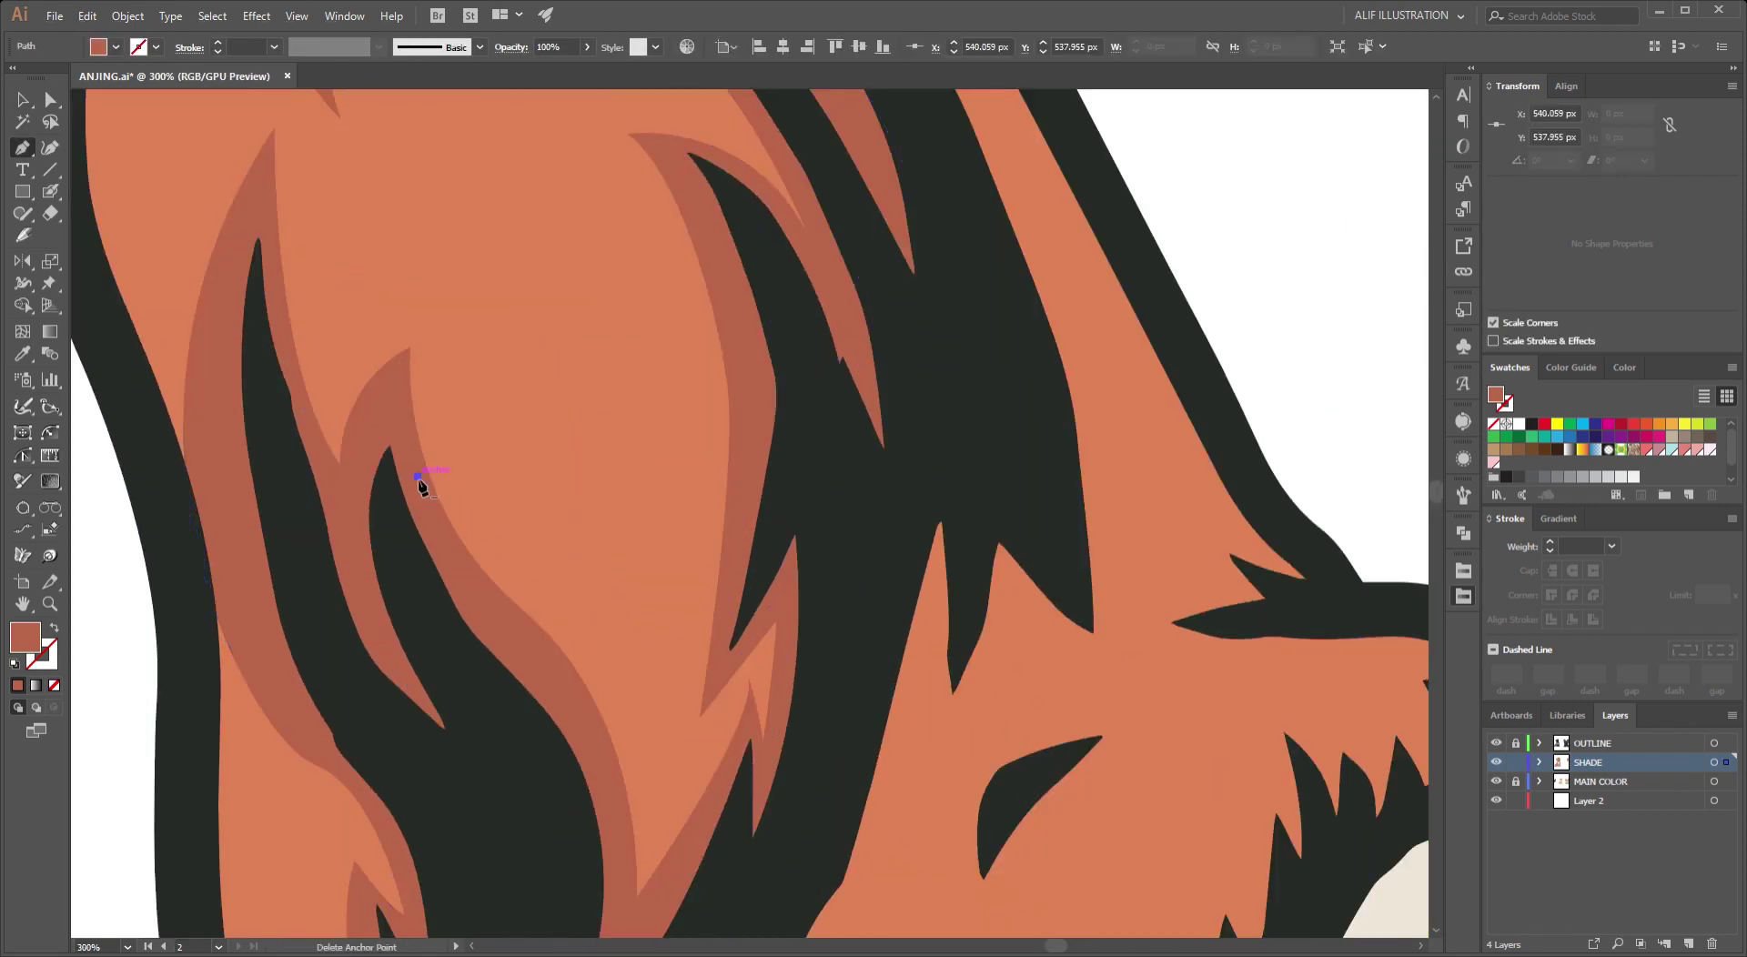
alt+scroll(421, 476, up, 1)
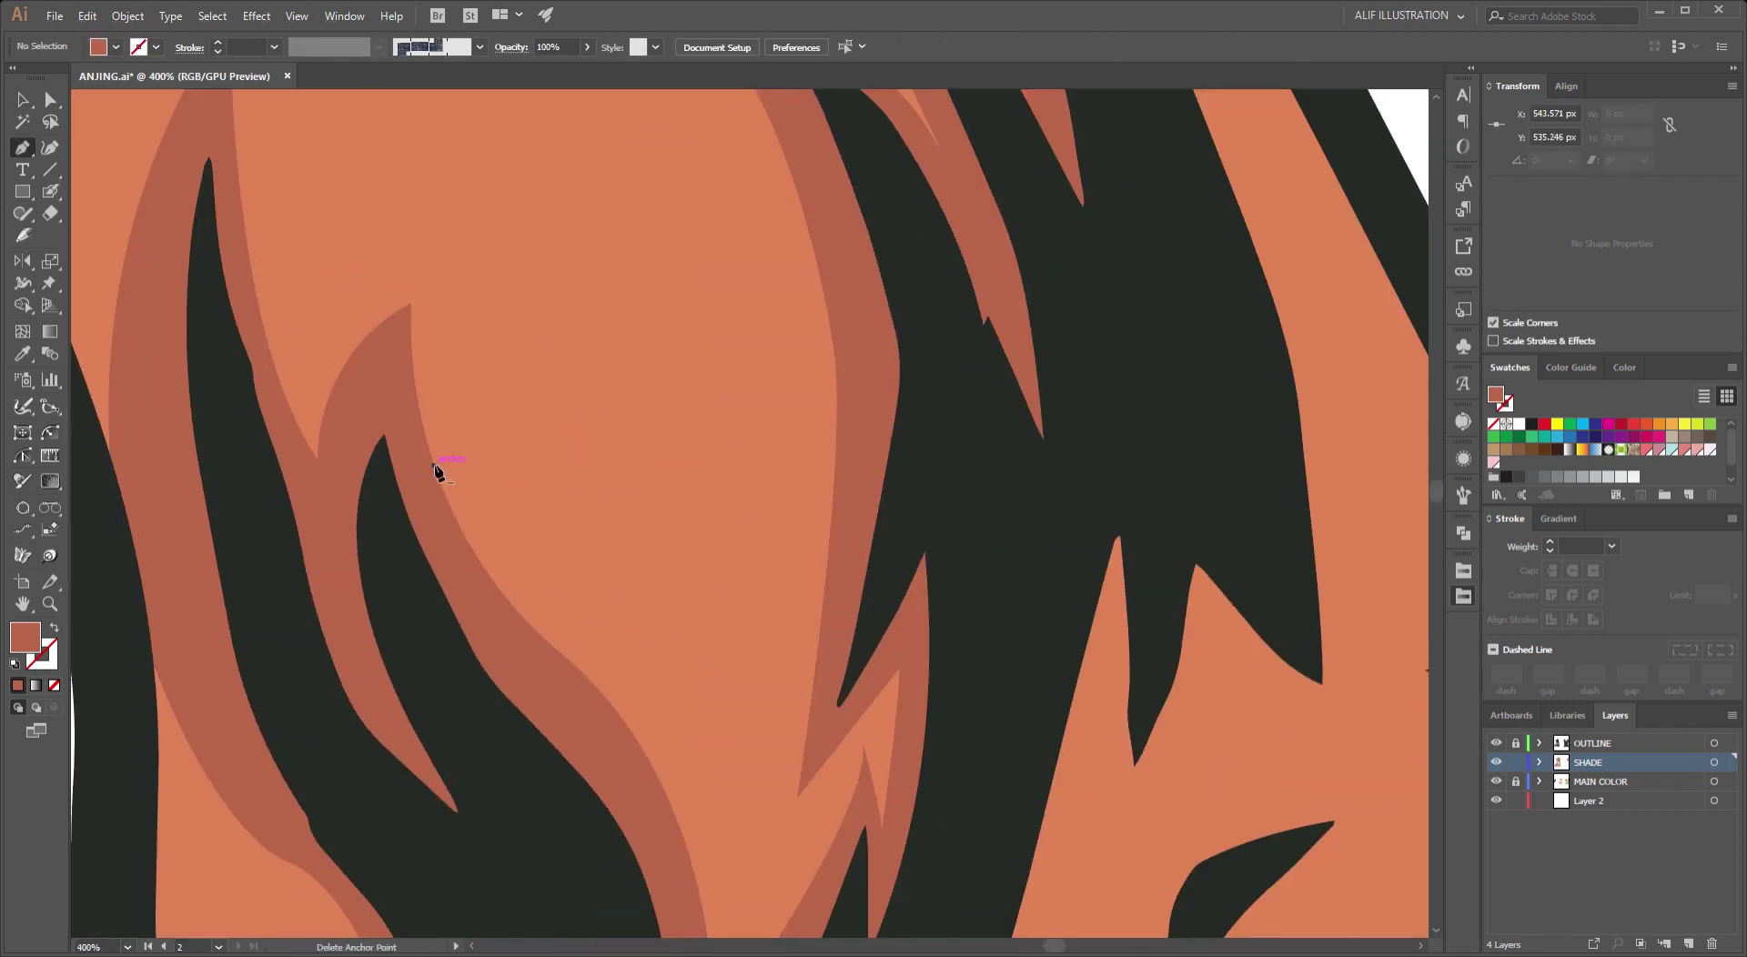
alt+scroll(509, 510, down, 3)
alt+scroll(585, 562, up, 3)
click(643, 567)
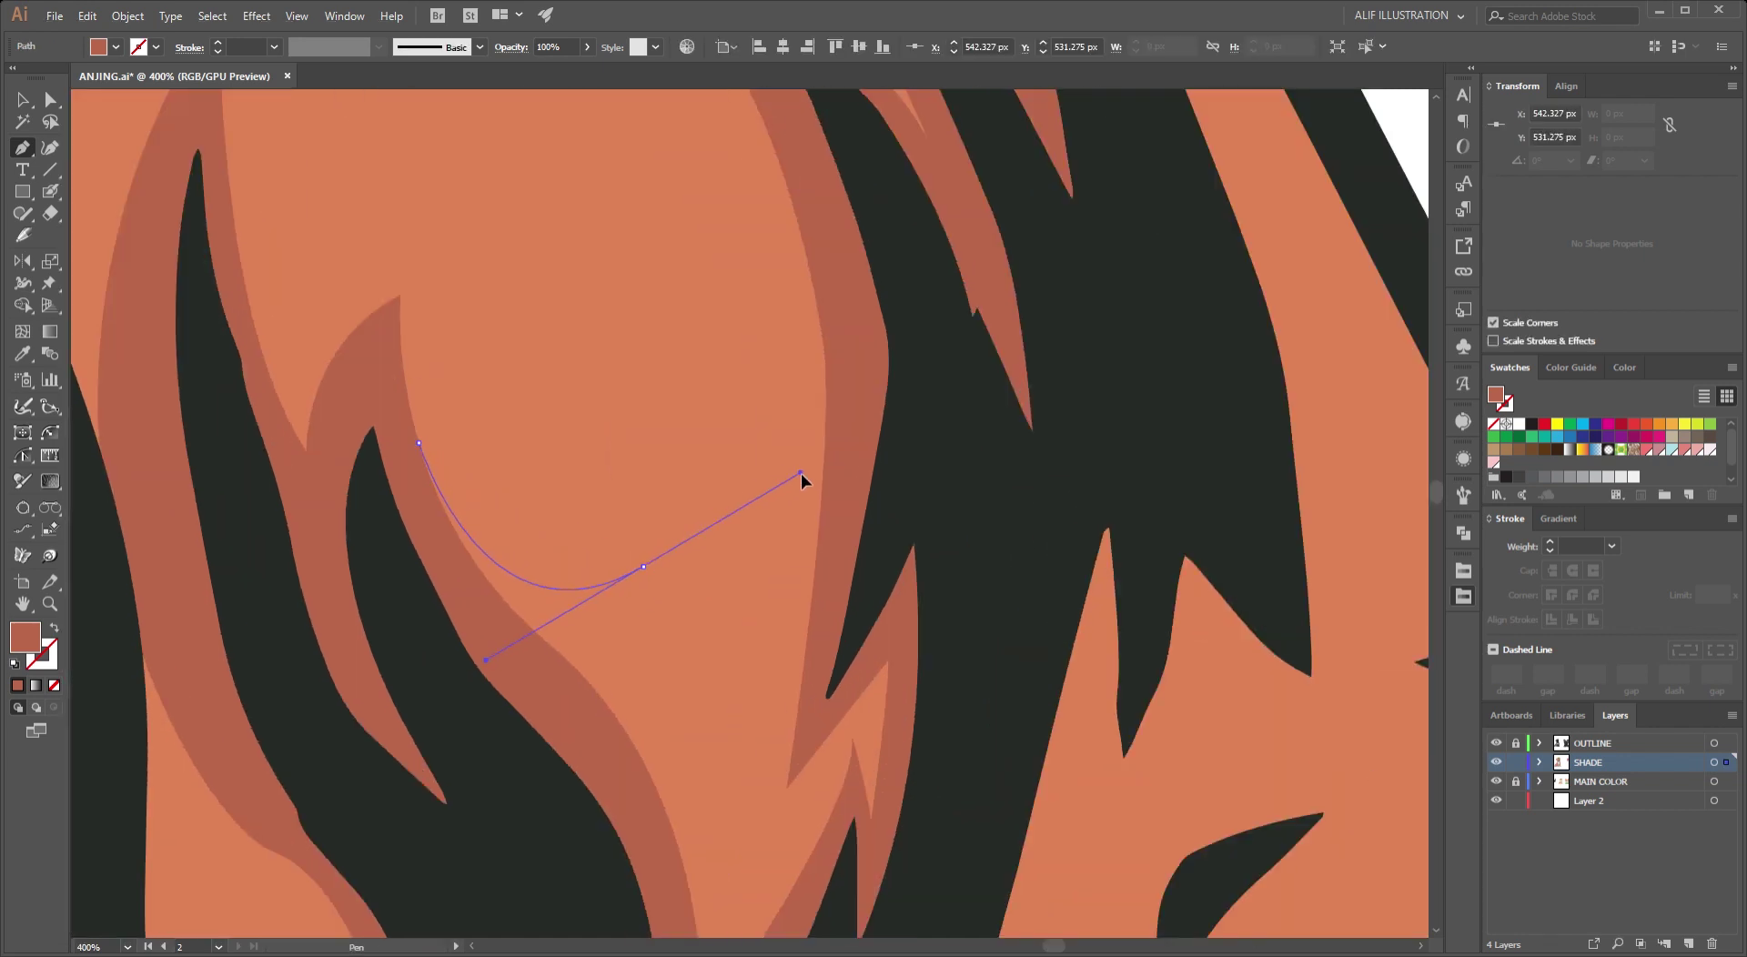
drag(800, 473, 810, 481)
drag(819, 320, 818, 250)
scroll(962, 530, down, 5)
click(882, 656)
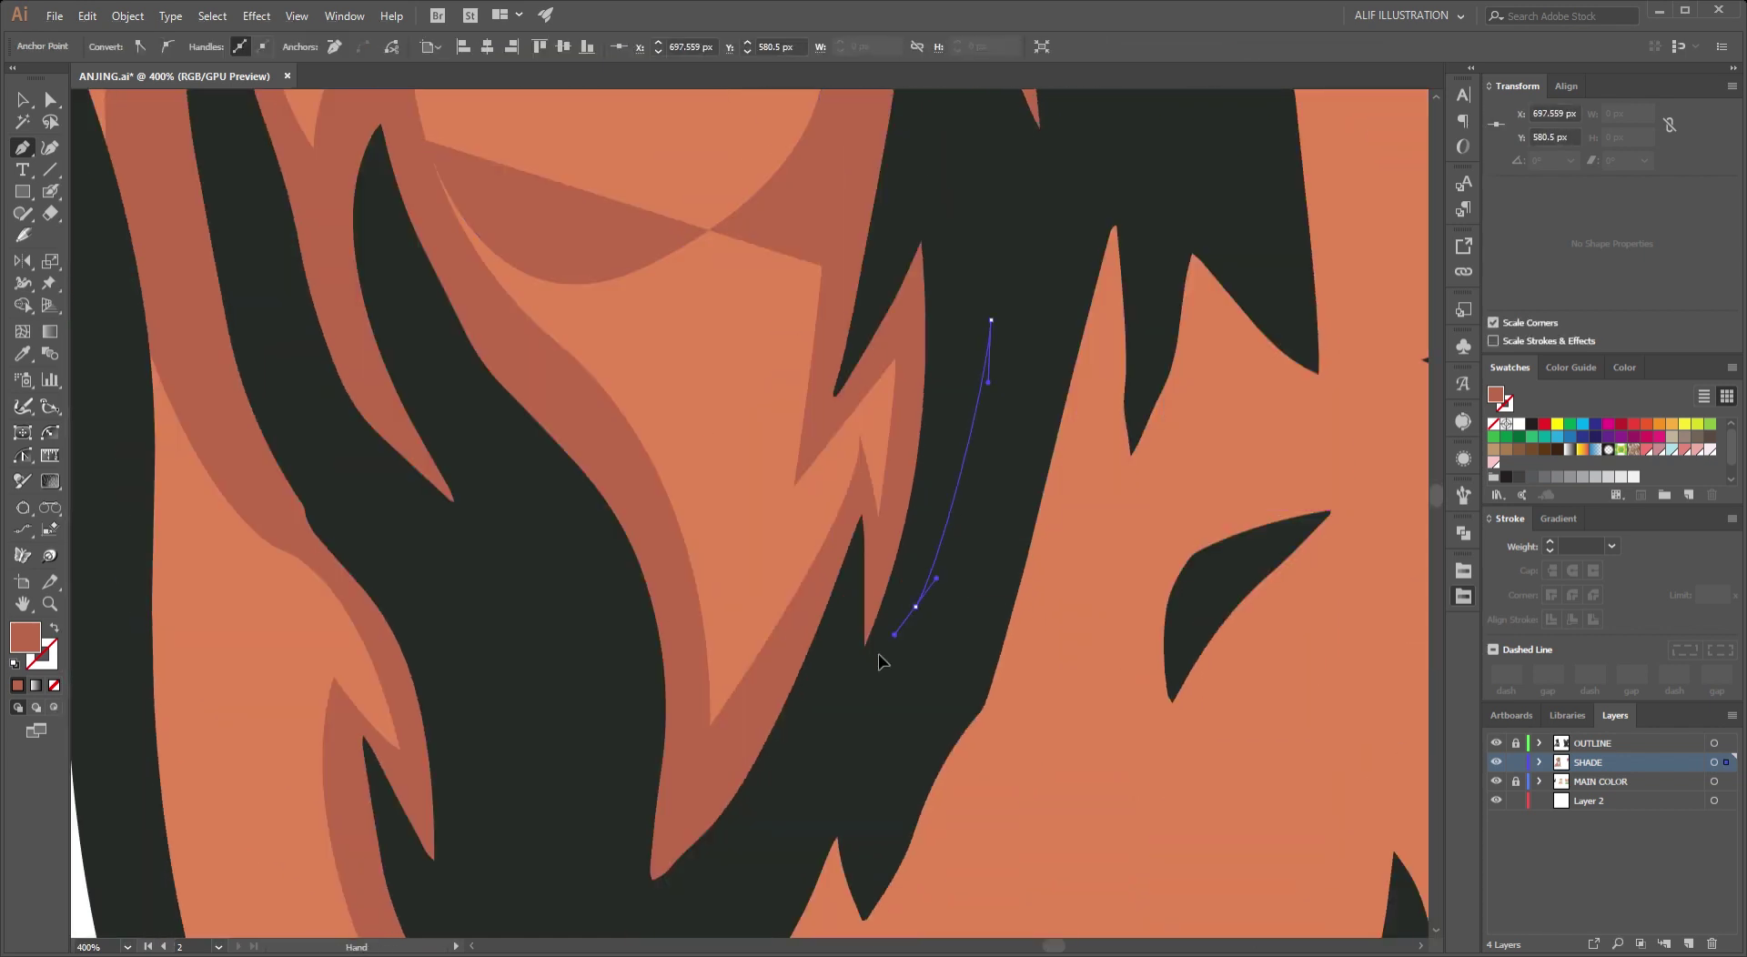
click(800, 723)
click(585, 633)
click(429, 145)
ctrl+click(584, 234)
Draw a closed shade shape running down and back up the left ear's outer edge.
alt+scroll(688, 682, down, 4)
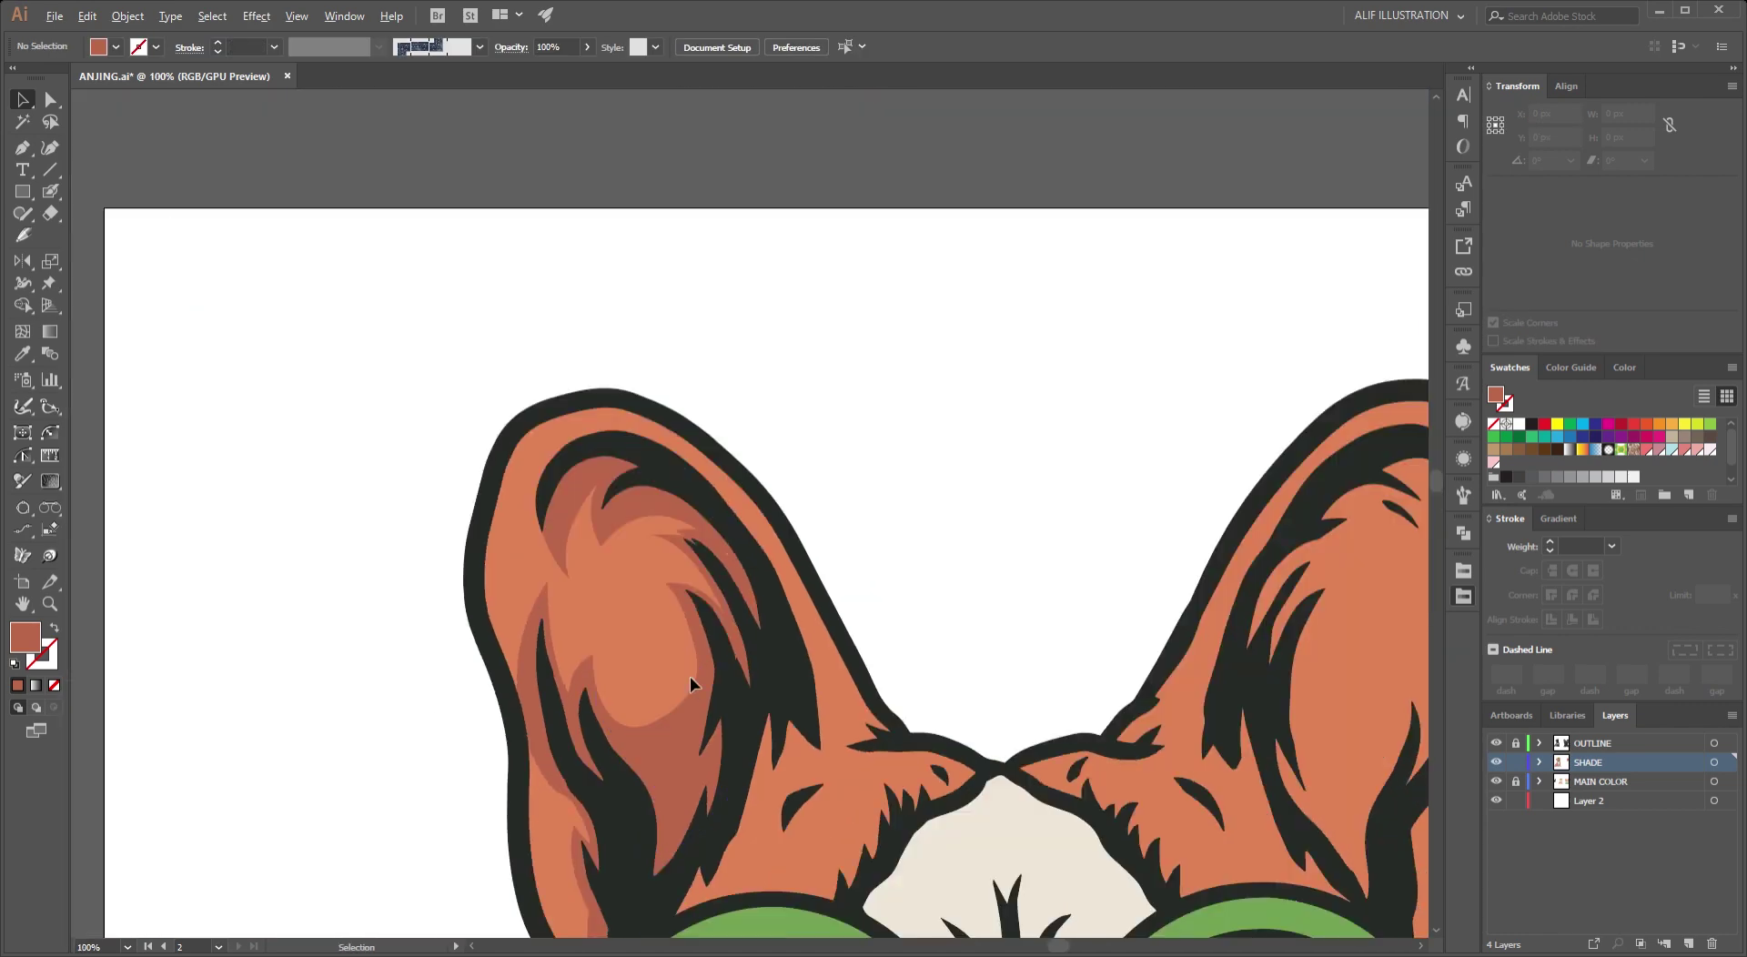
alt+scroll(688, 682, down, 2)
alt+scroll(570, 598, up, 2)
key(p)
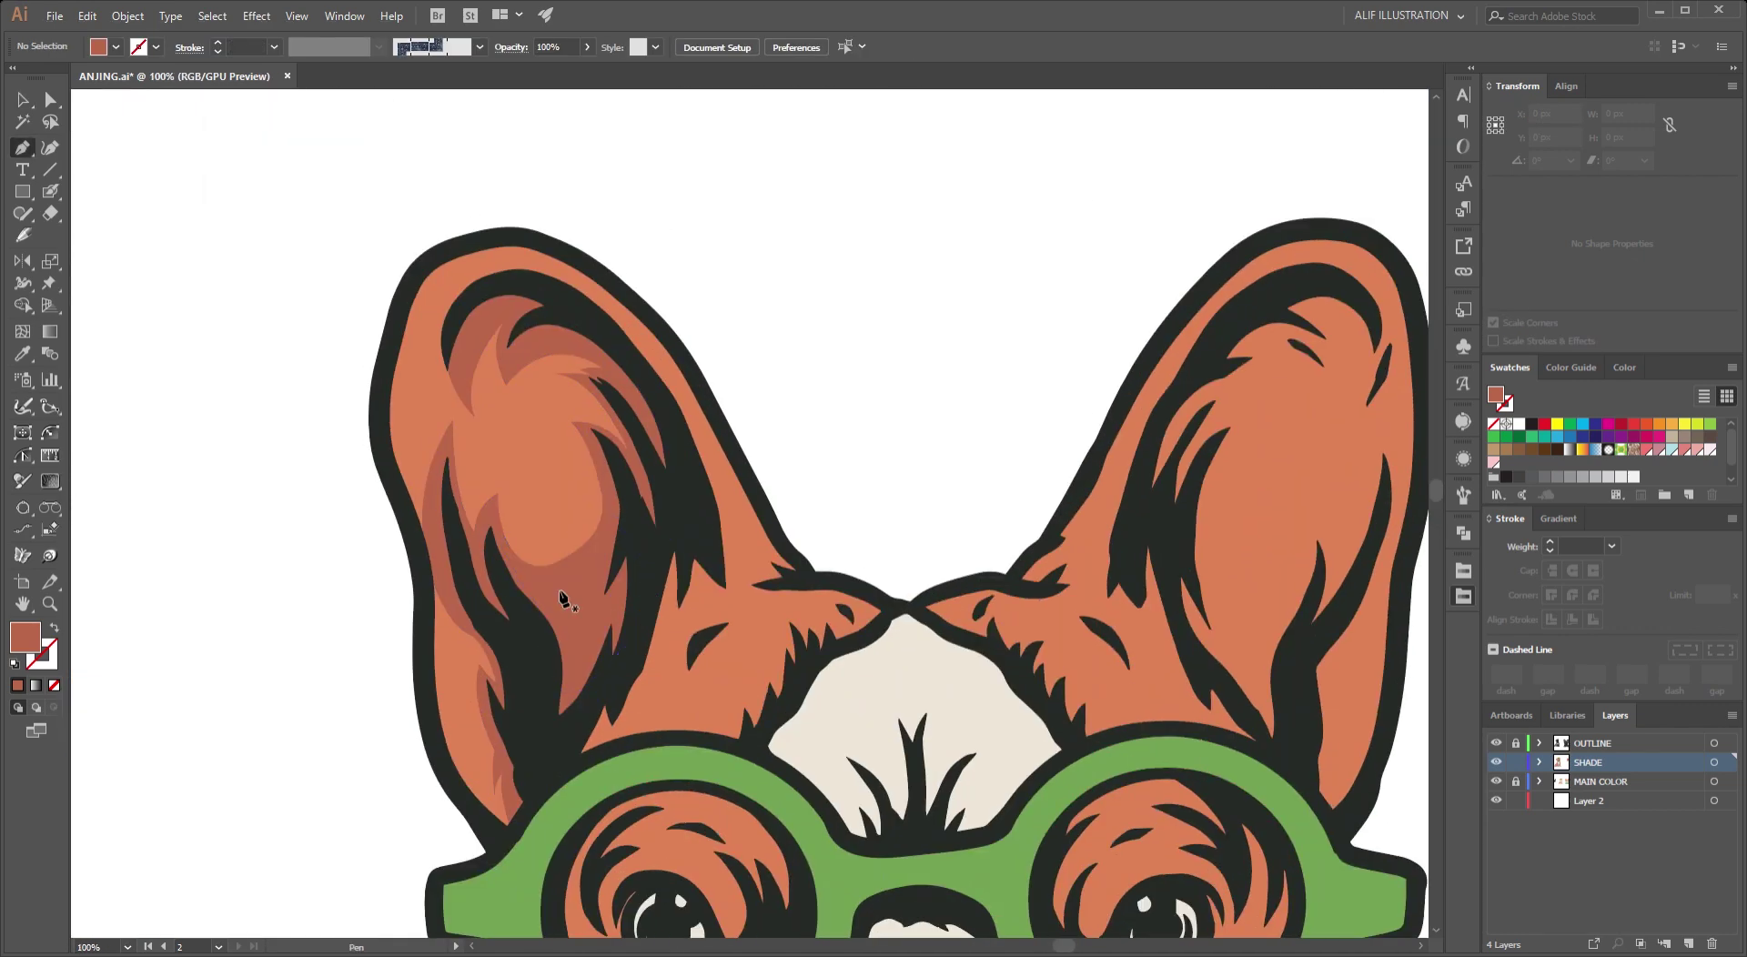
alt+scroll(561, 598, up, 2)
scroll(468, 557, down, 1)
click(448, 426)
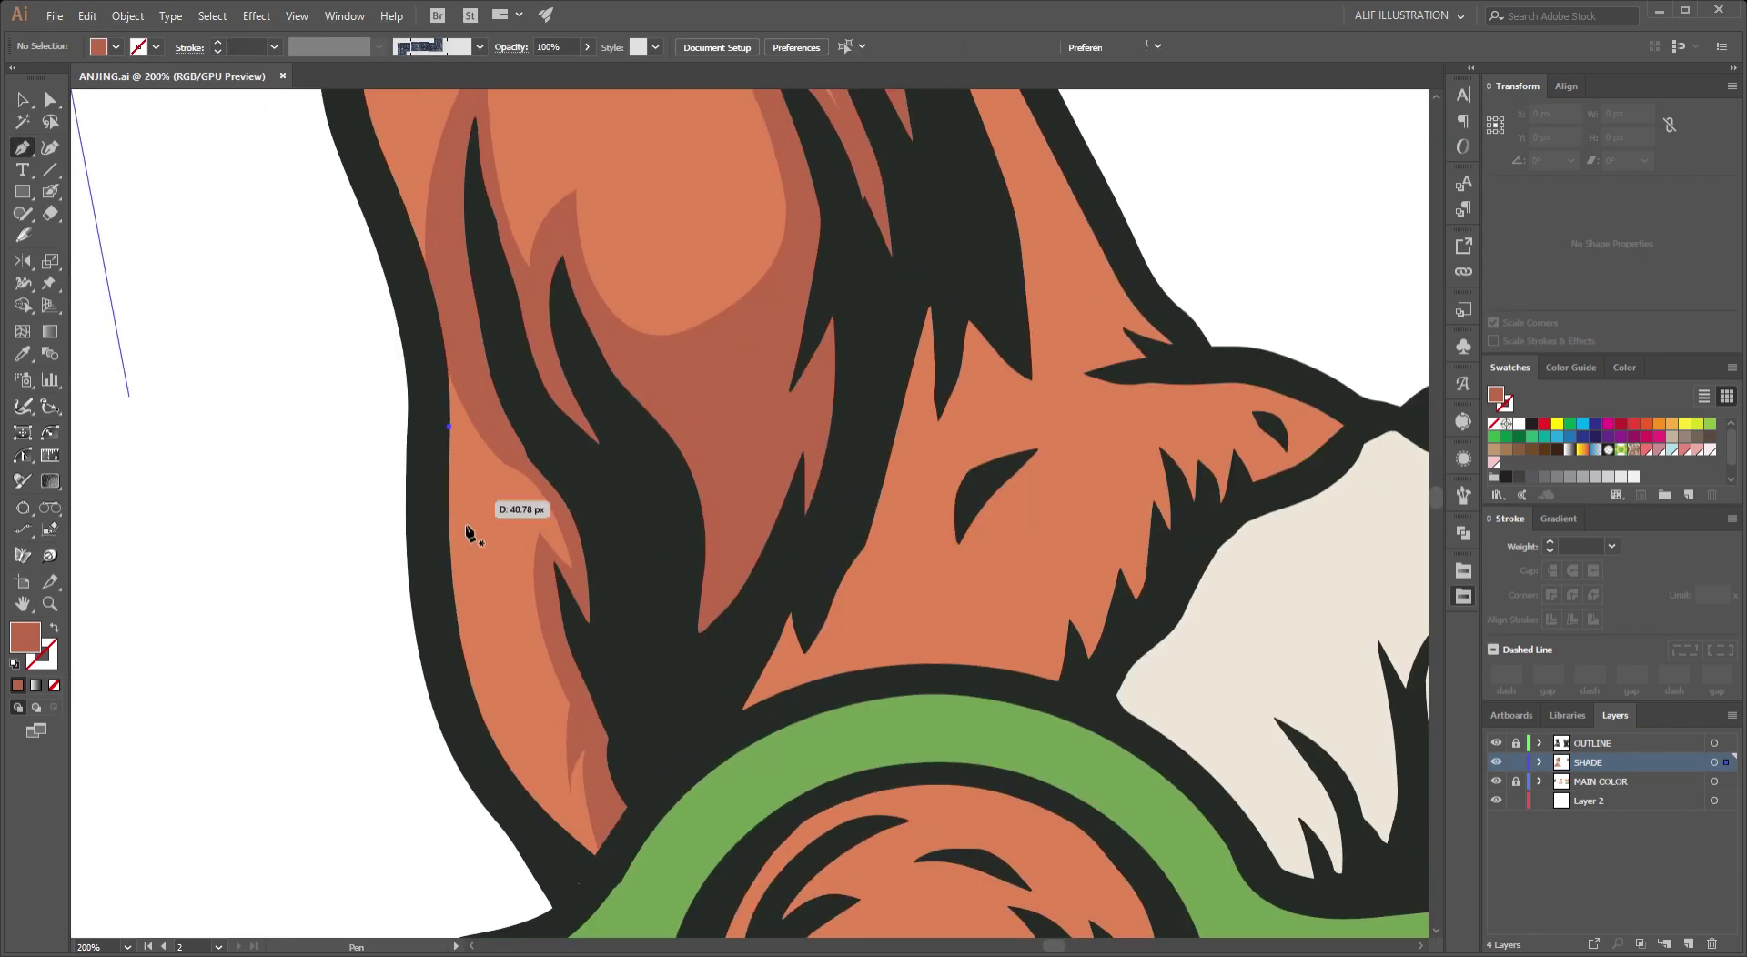
scroll(466, 532, down, 2)
click(411, 626)
click(468, 712)
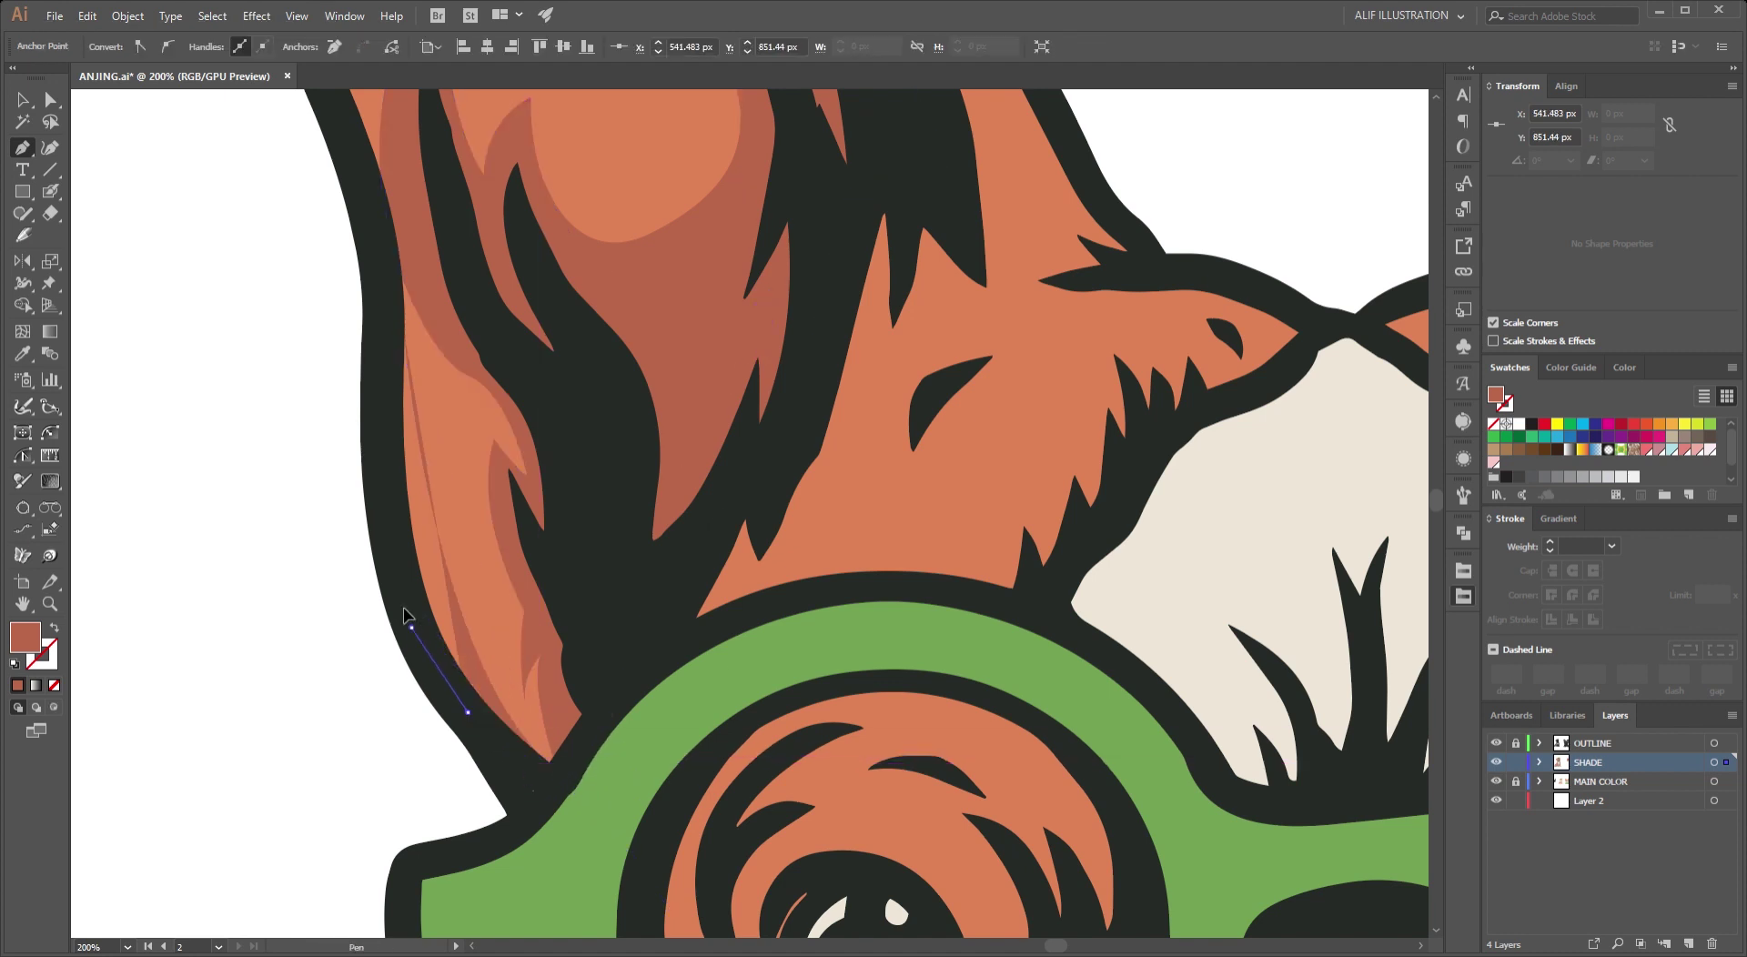
click(383, 544)
click(373, 441)
click(380, 357)
Add a curved shade over the ear top following the outer edge.
scroll(546, 623, up, 3)
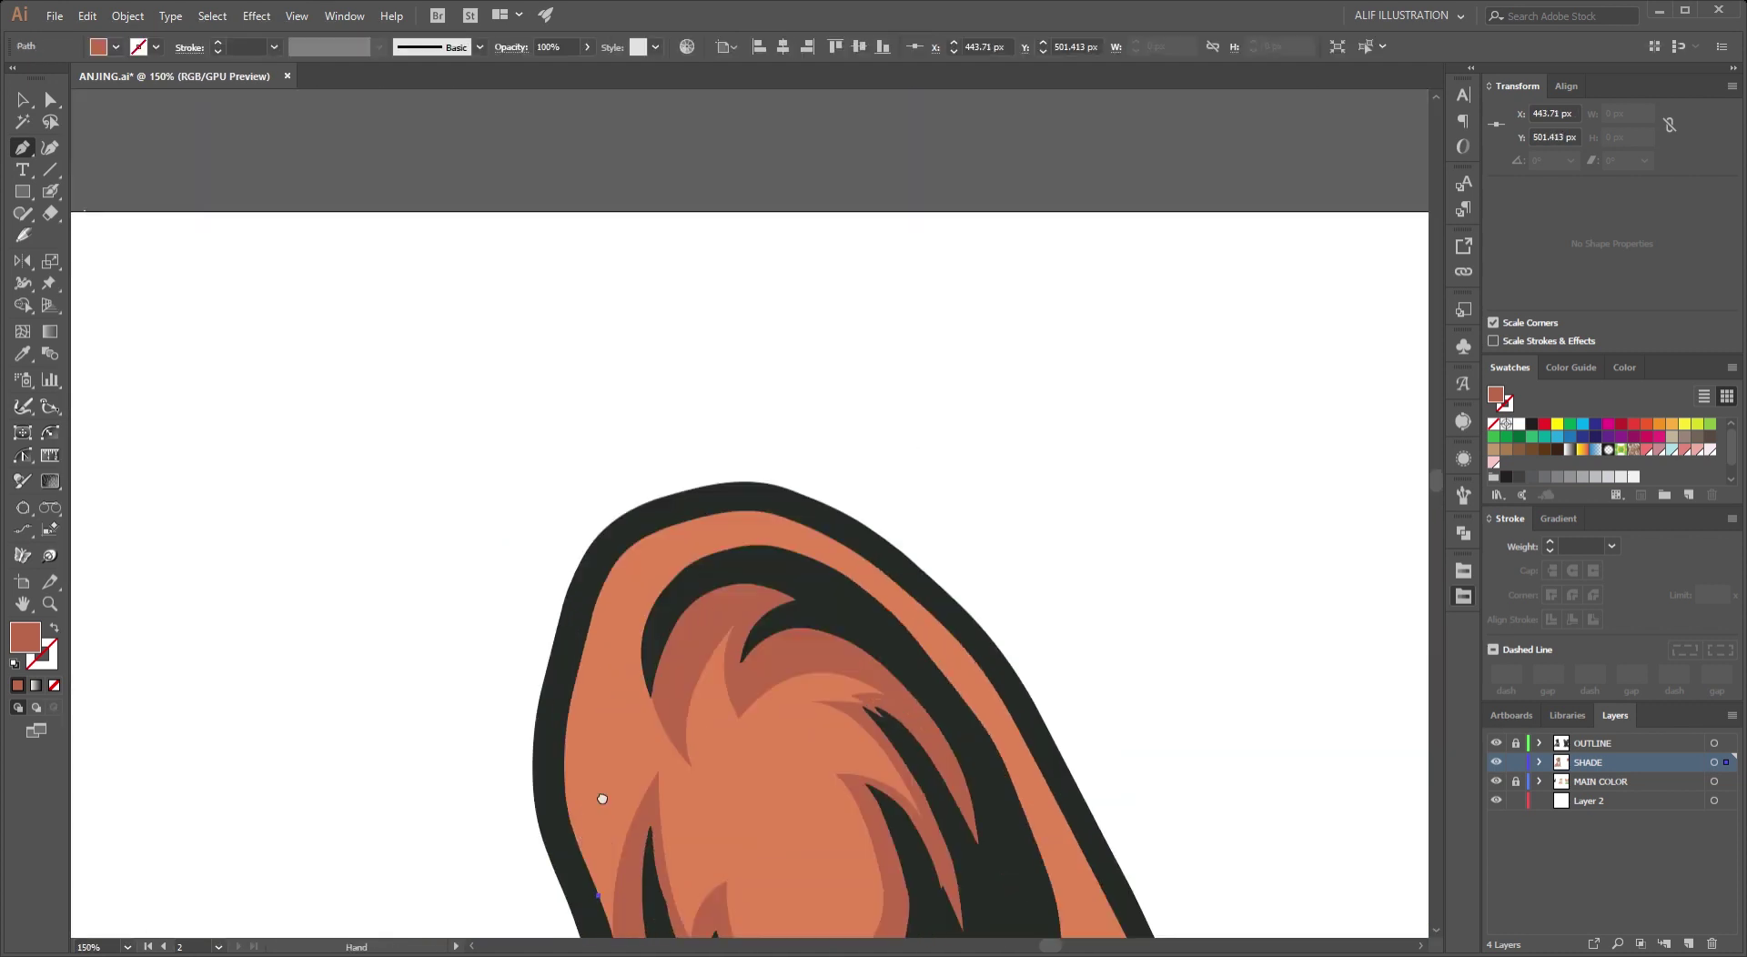
scroll(600, 797, up, 2)
drag(1028, 515, 1006, 527)
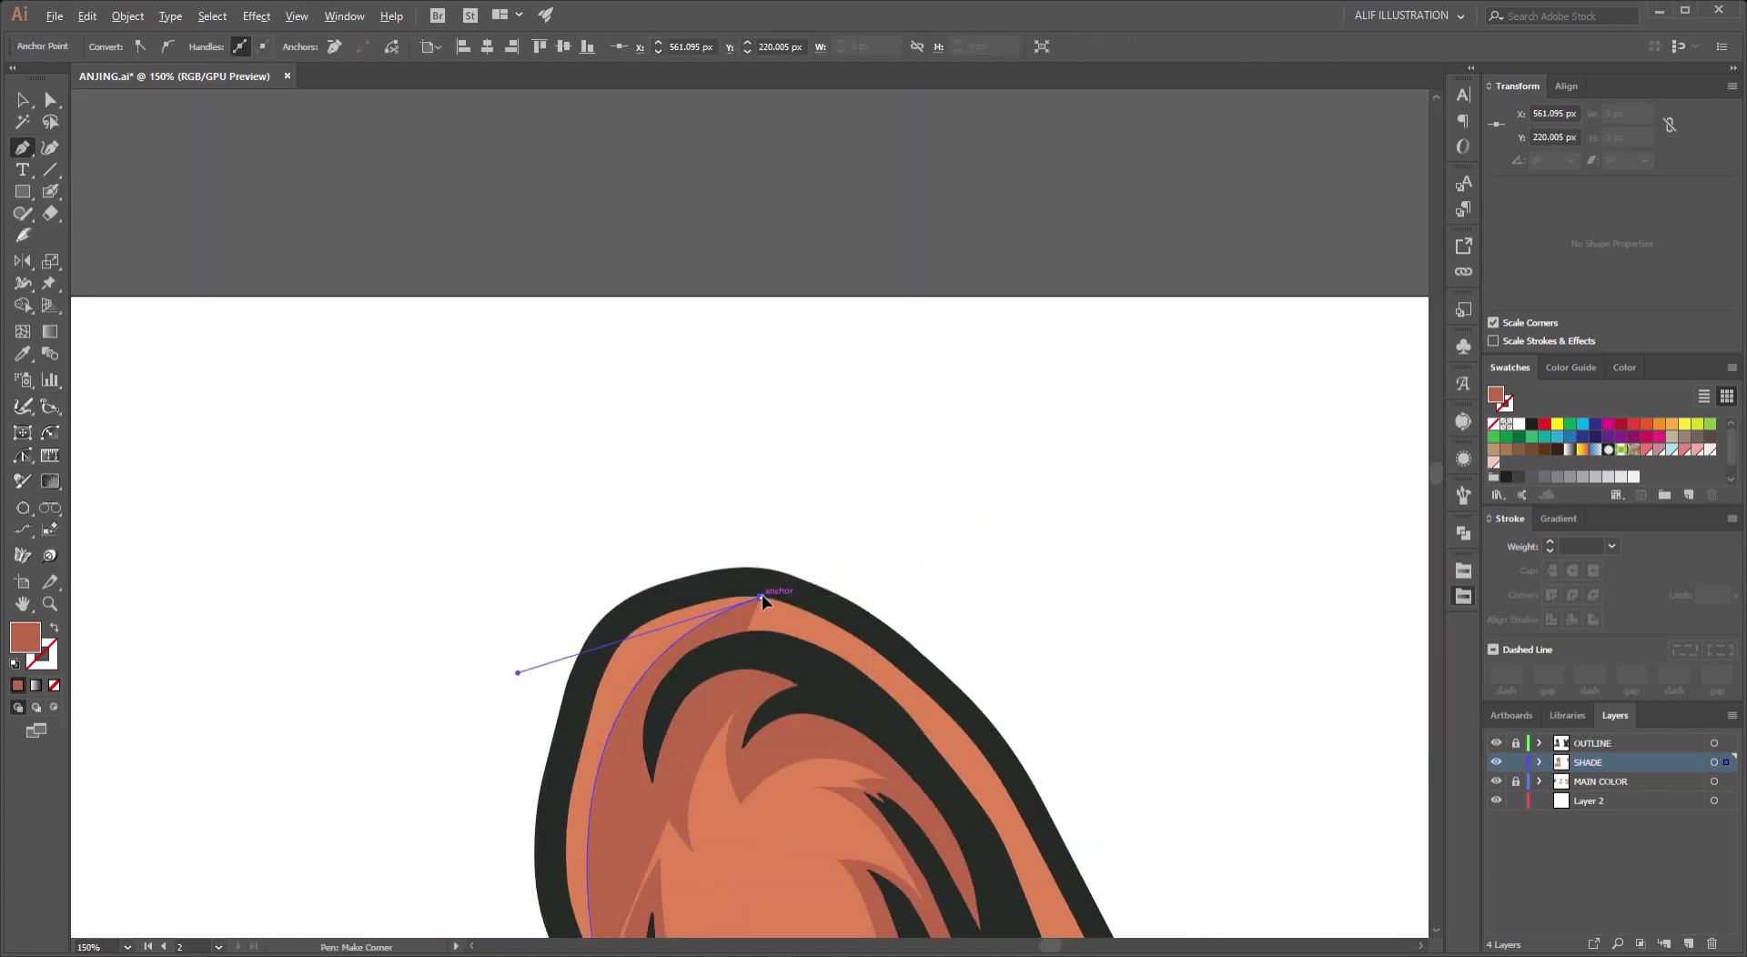
scroll(761, 594, down, 4)
scroll(761, 593, left, 4)
drag(761, 593, 798, 491)
drag(776, 712, 783, 730)
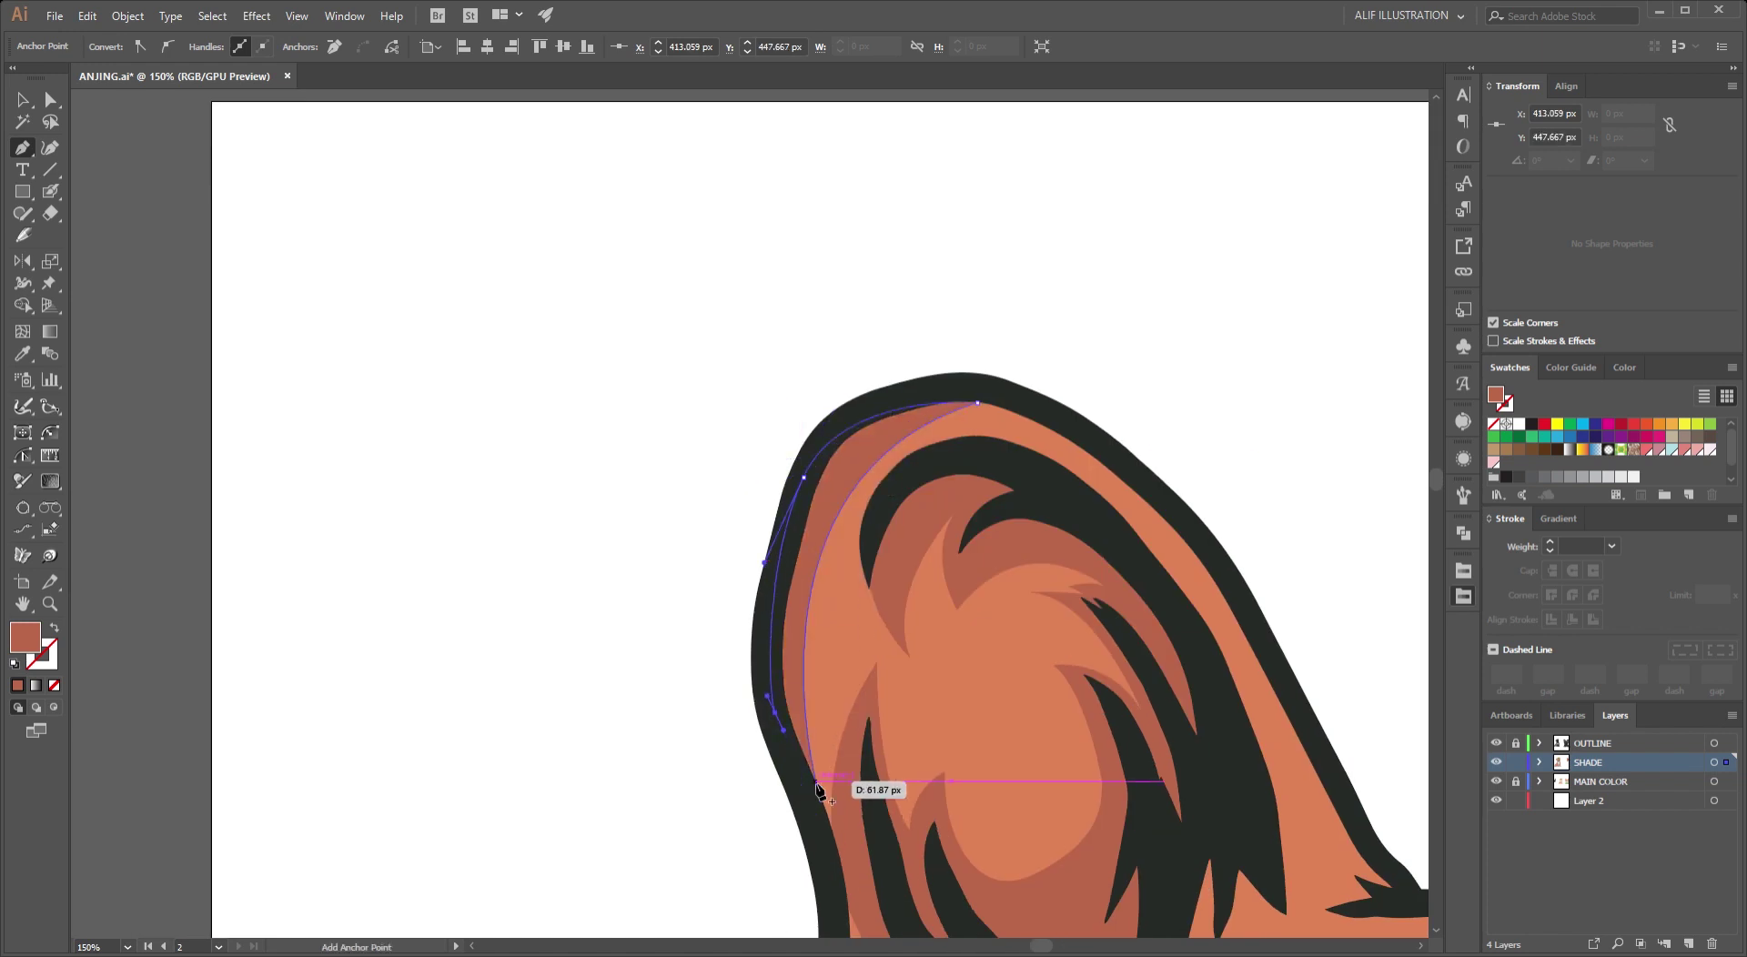
ctrl+click(825, 891)
key(ctrl+0)
Zoom in on the forehead fur and curve a shade alongside the dark brow mark.
key(ctrl+1)
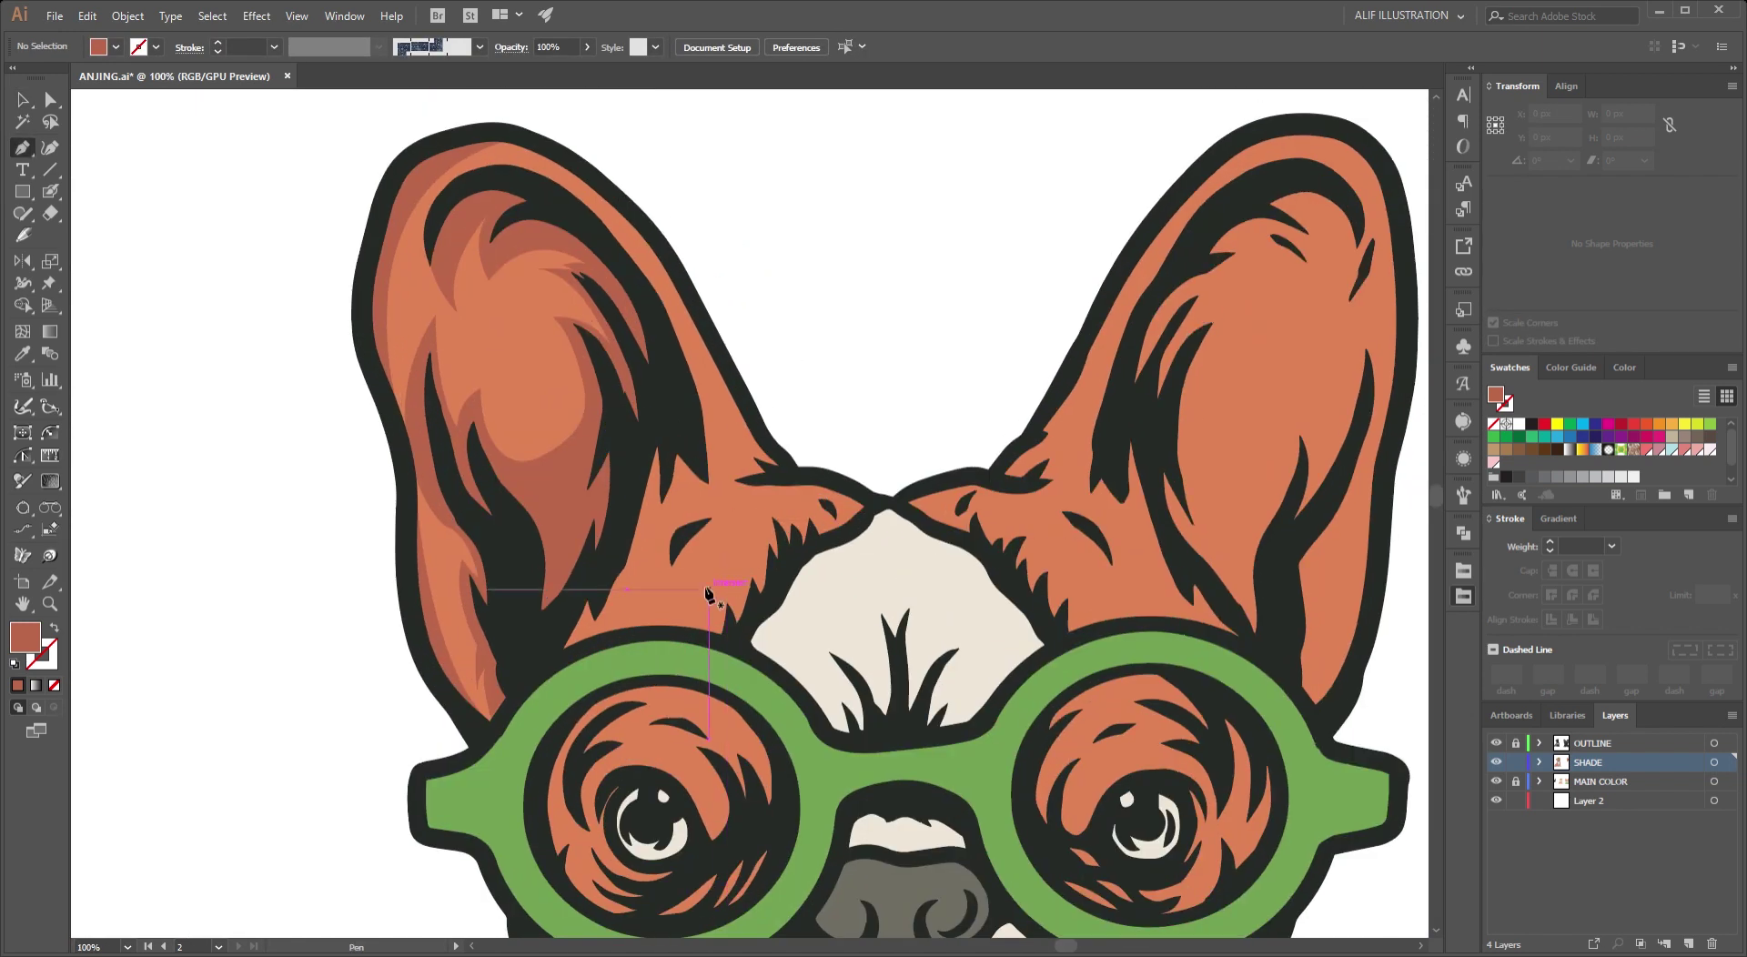
key(ctrl+plus)
key(ctrl+plus)
drag(612, 573, 699, 427)
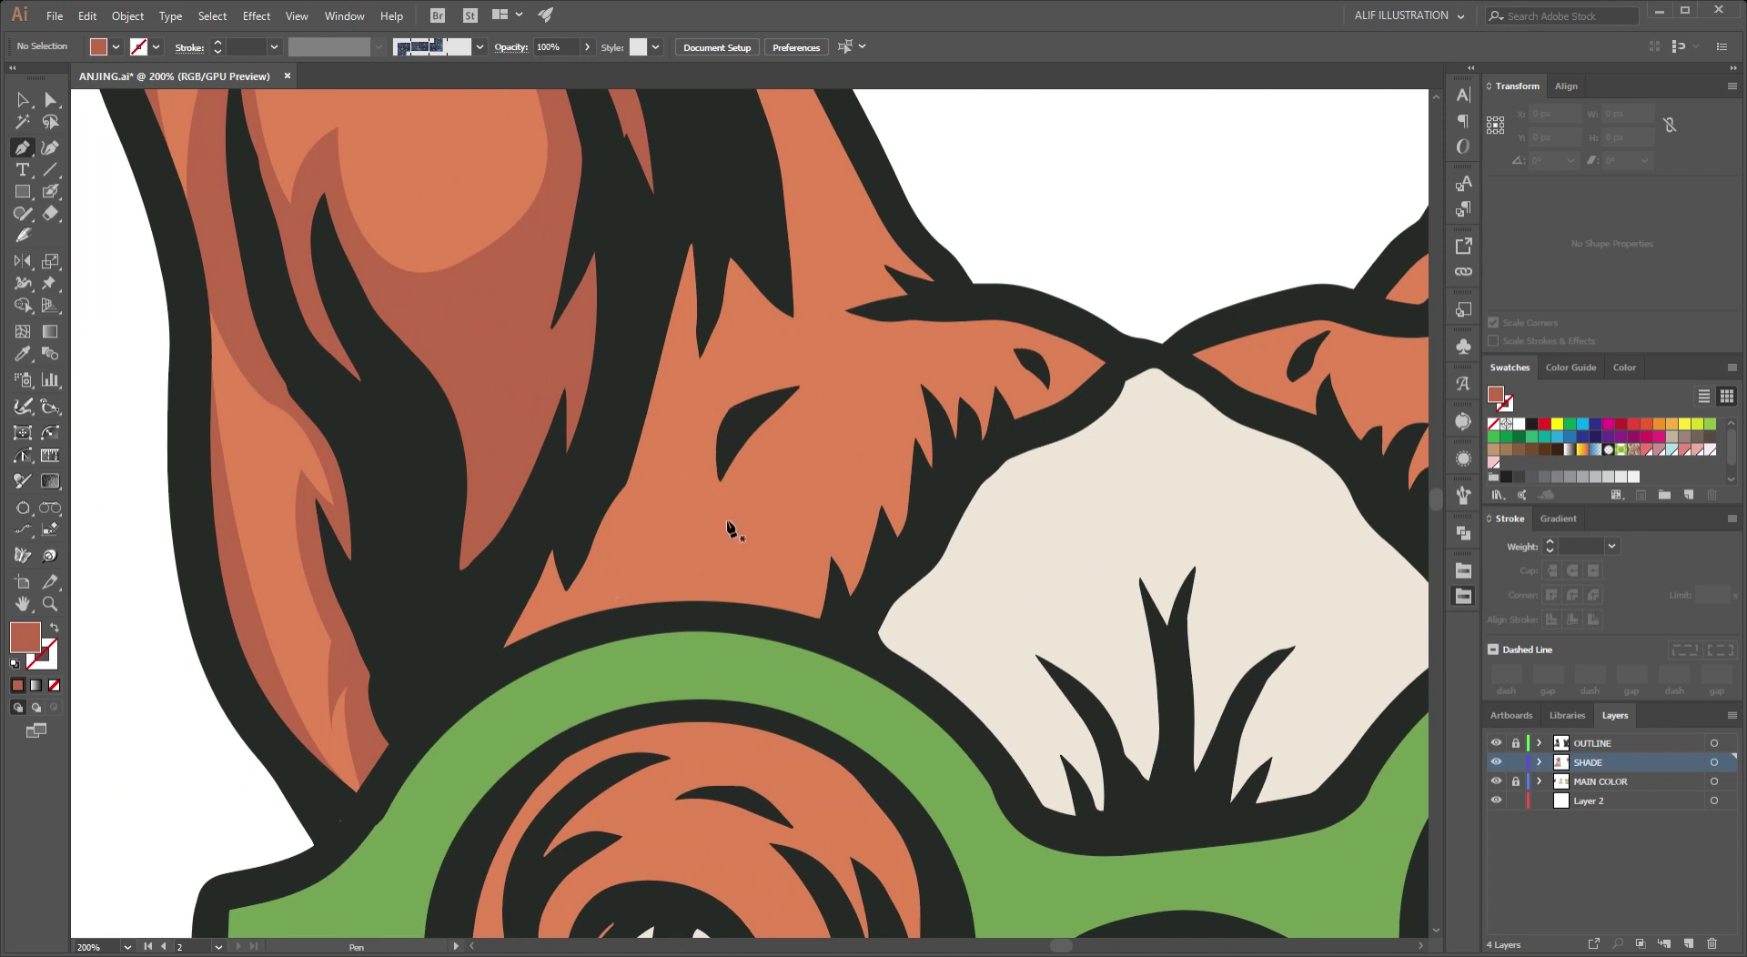
key(ctrl+plus)
key(ctrl+plus)
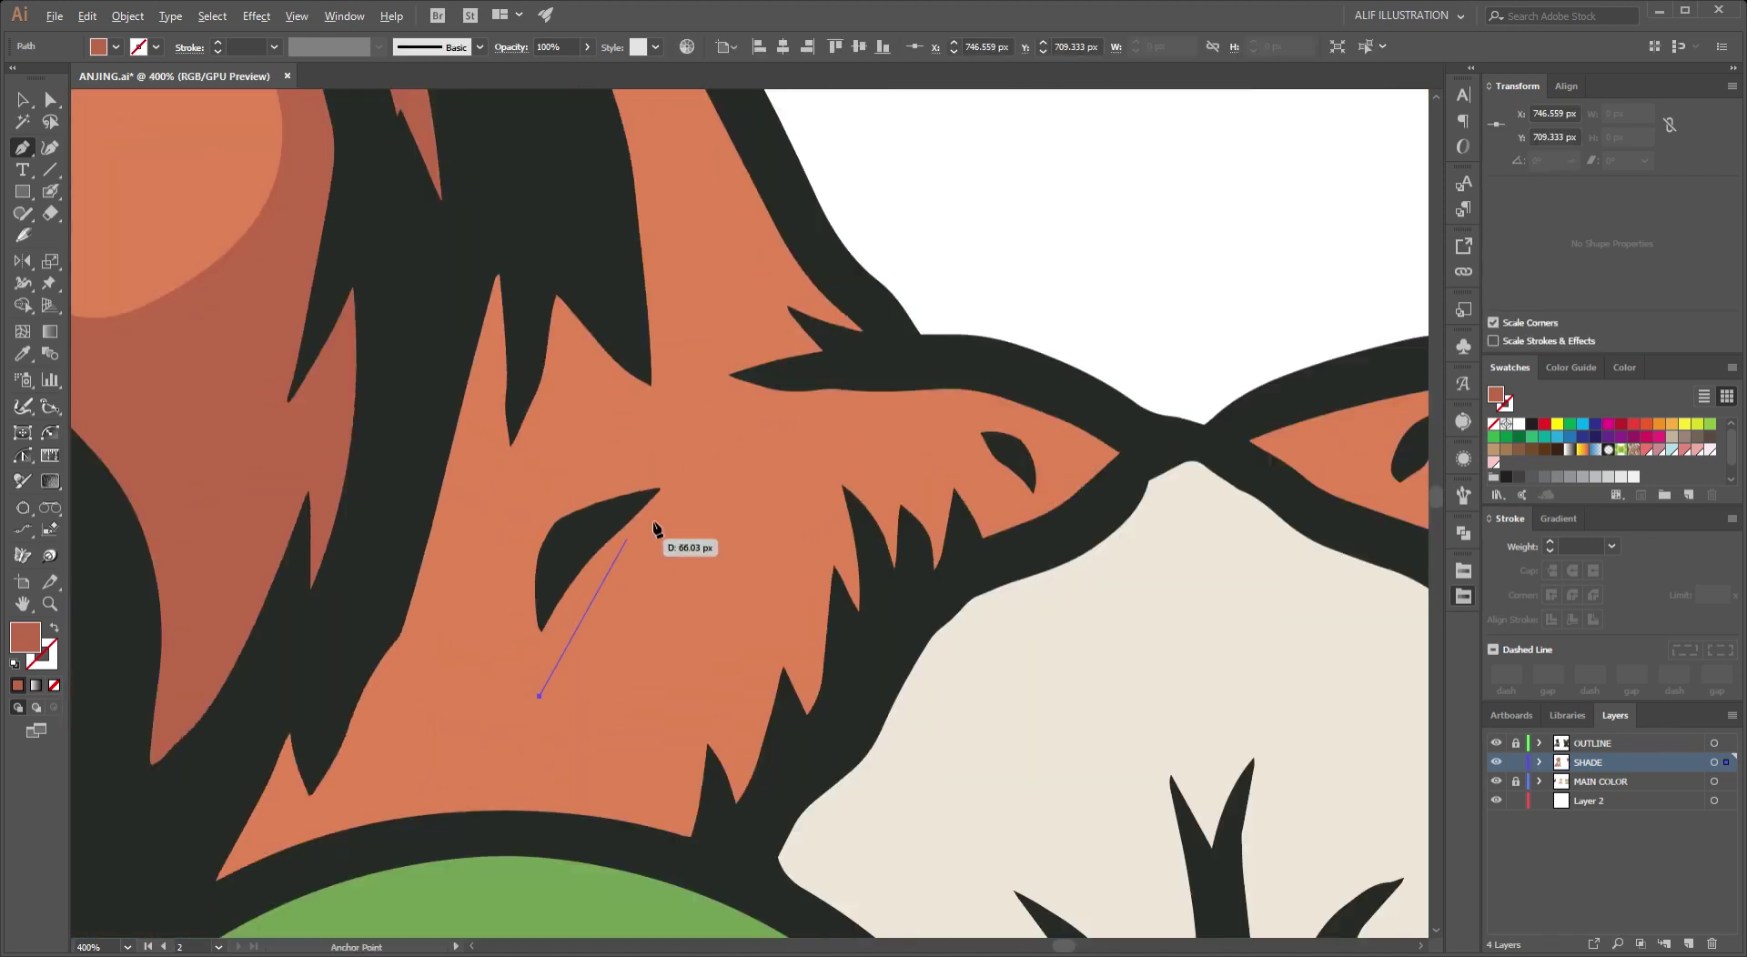
key(ctrl+plus)
key(ctrl+plus)
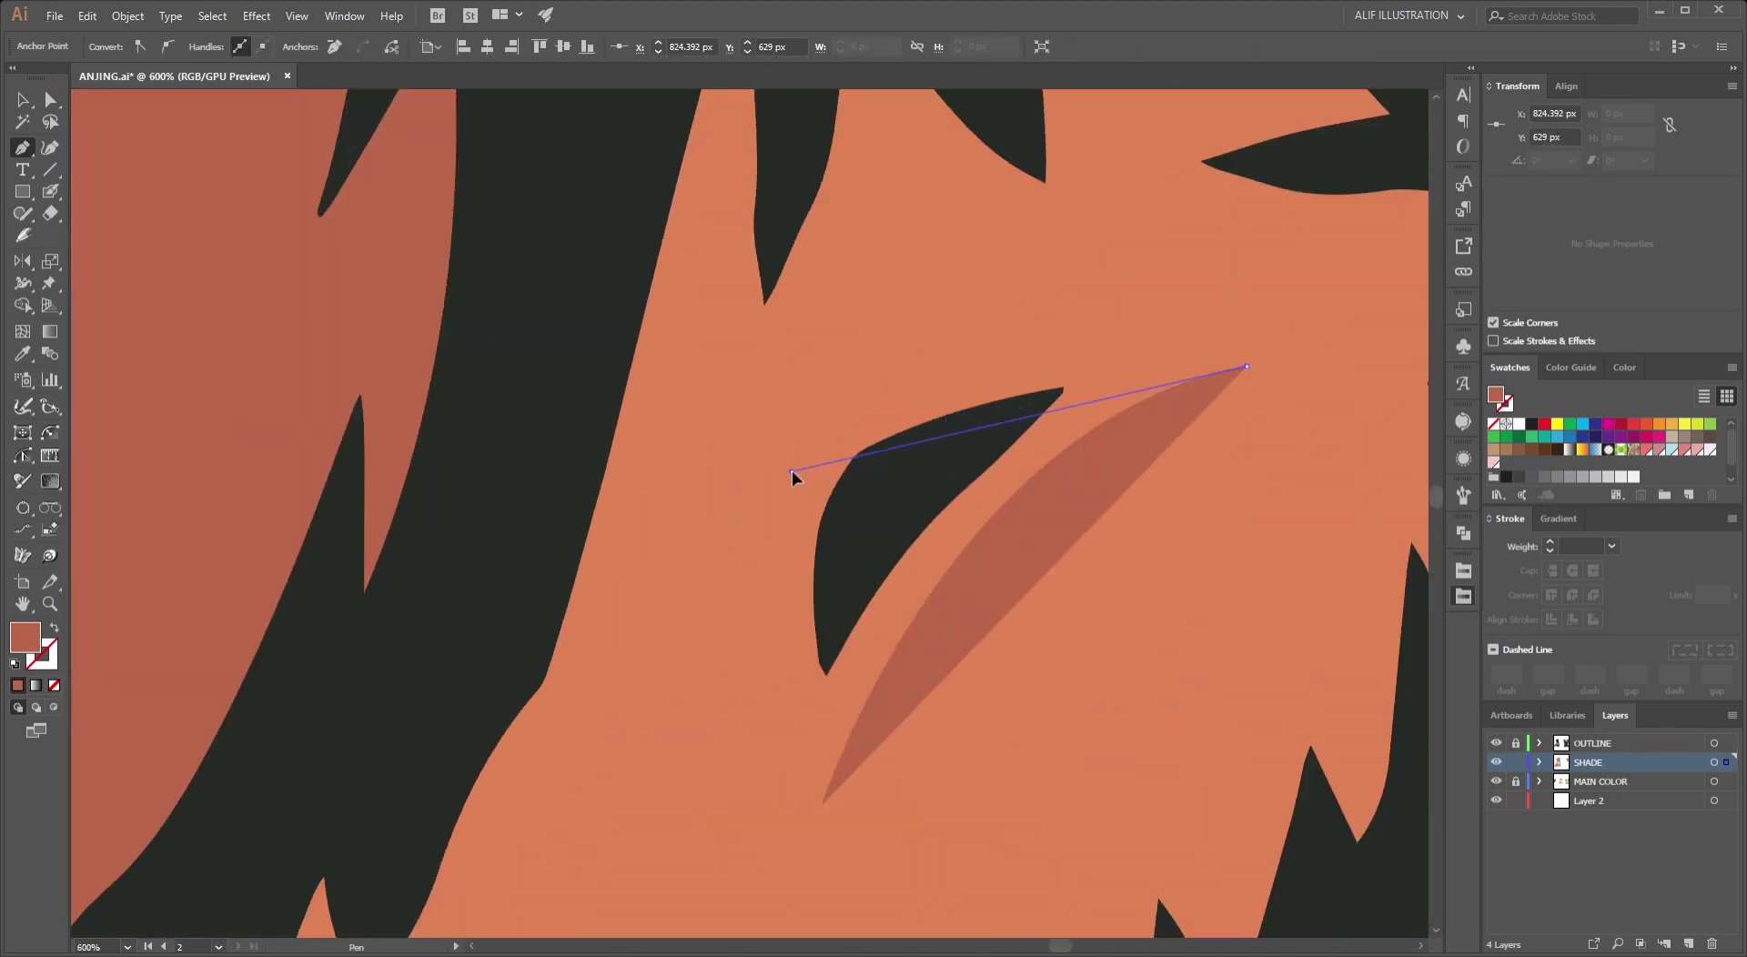
drag(791, 471, 703, 643)
key(ctrl+minus)
key(ctrl+minus)
key(ctrl+minus)
scroll(671, 559, down, 5)
scroll(670, 558, down, 5)
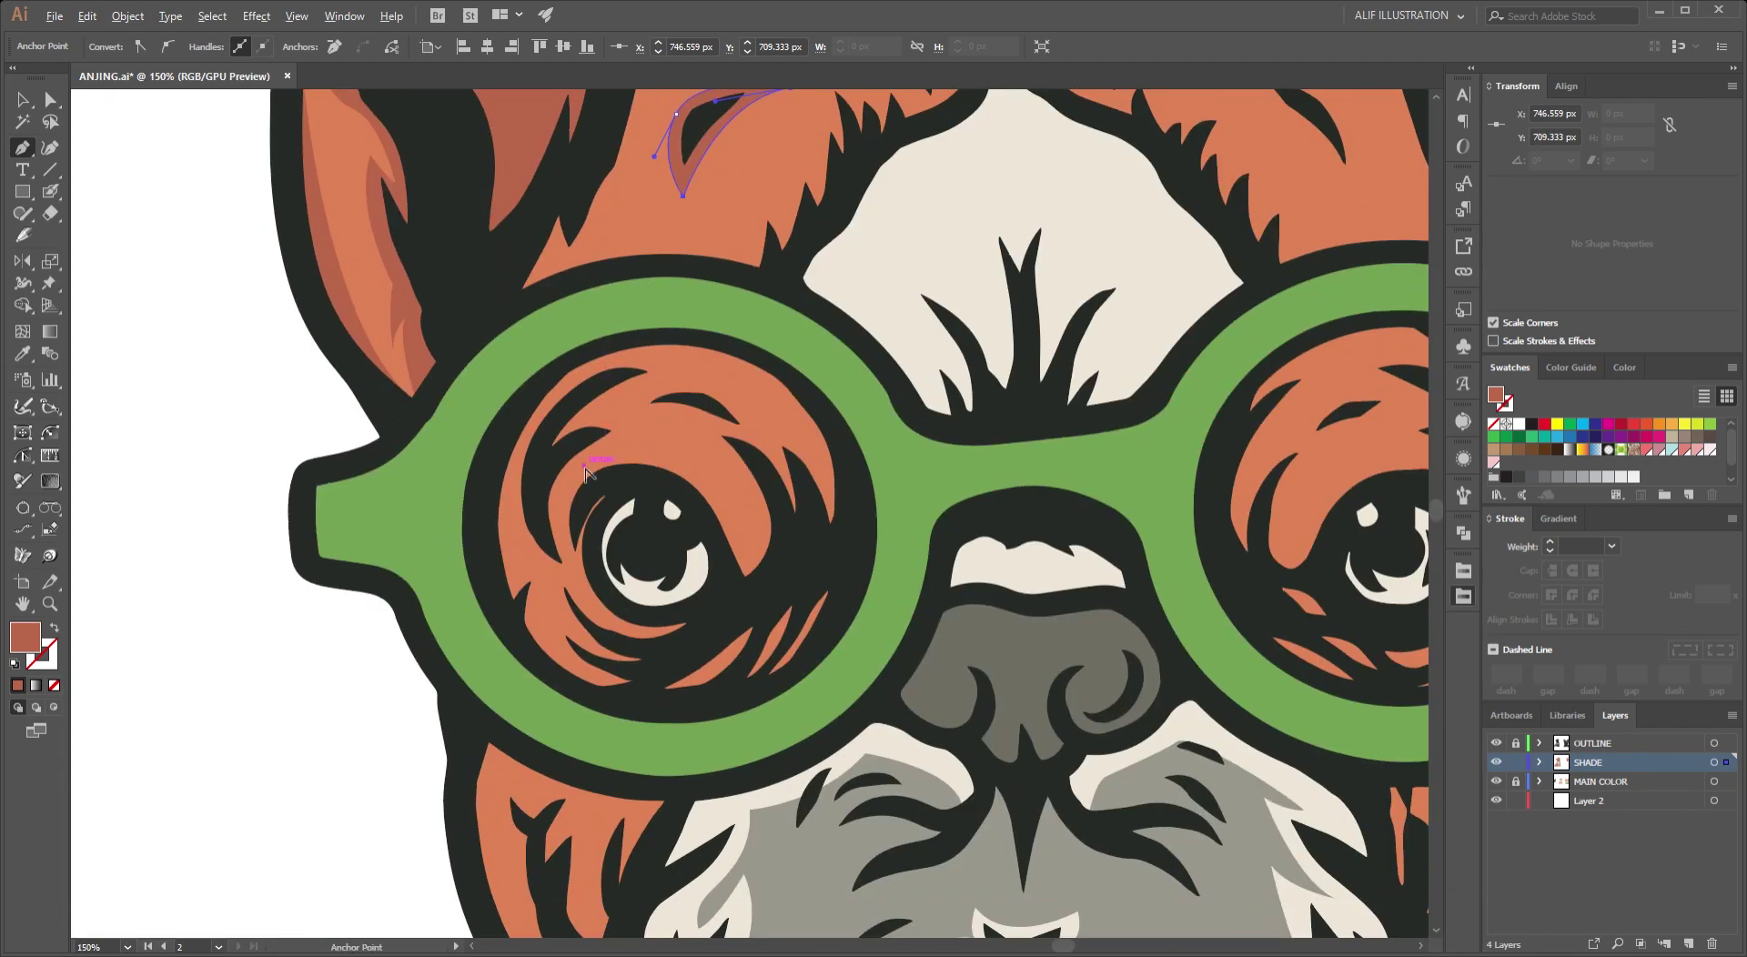
key(ctrl+plus)
key(ctrl+plus)
Start an inner ear shade at the ear base with corner points along the fur.
click(556, 710)
drag(585, 714, 552, 343)
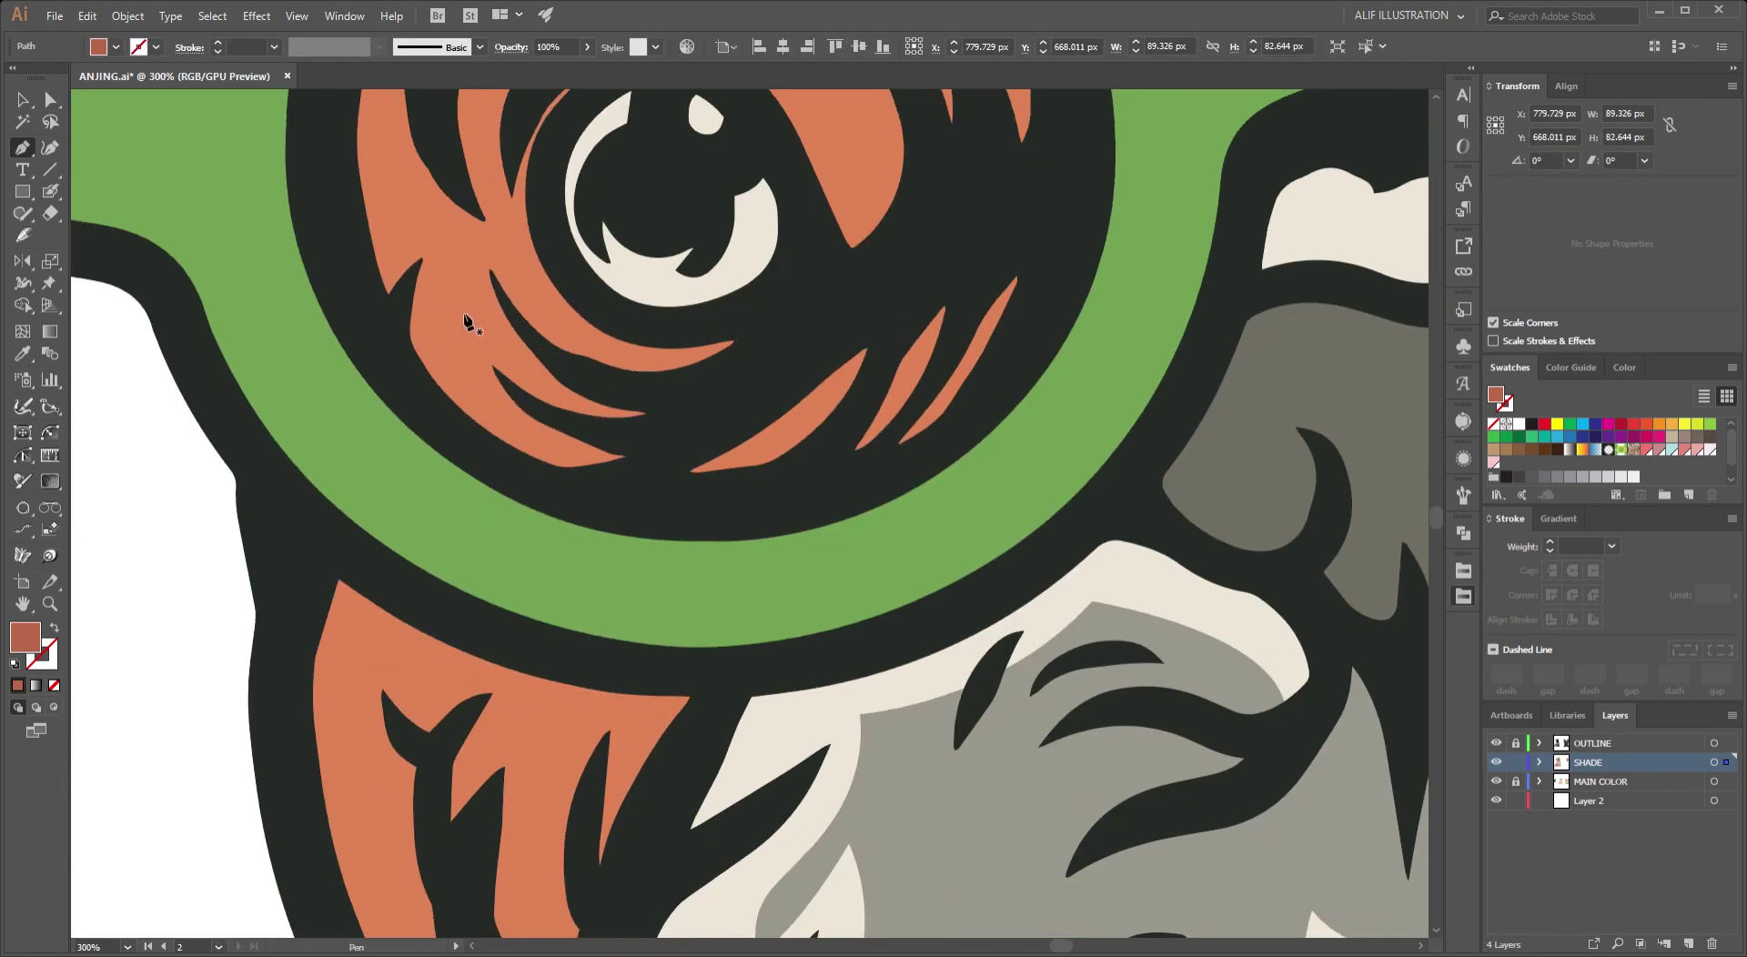
key(ctrl+minus)
key(ctrl+minus)
key(ctrl+plus)
key(ctrl+plus)
click(573, 650)
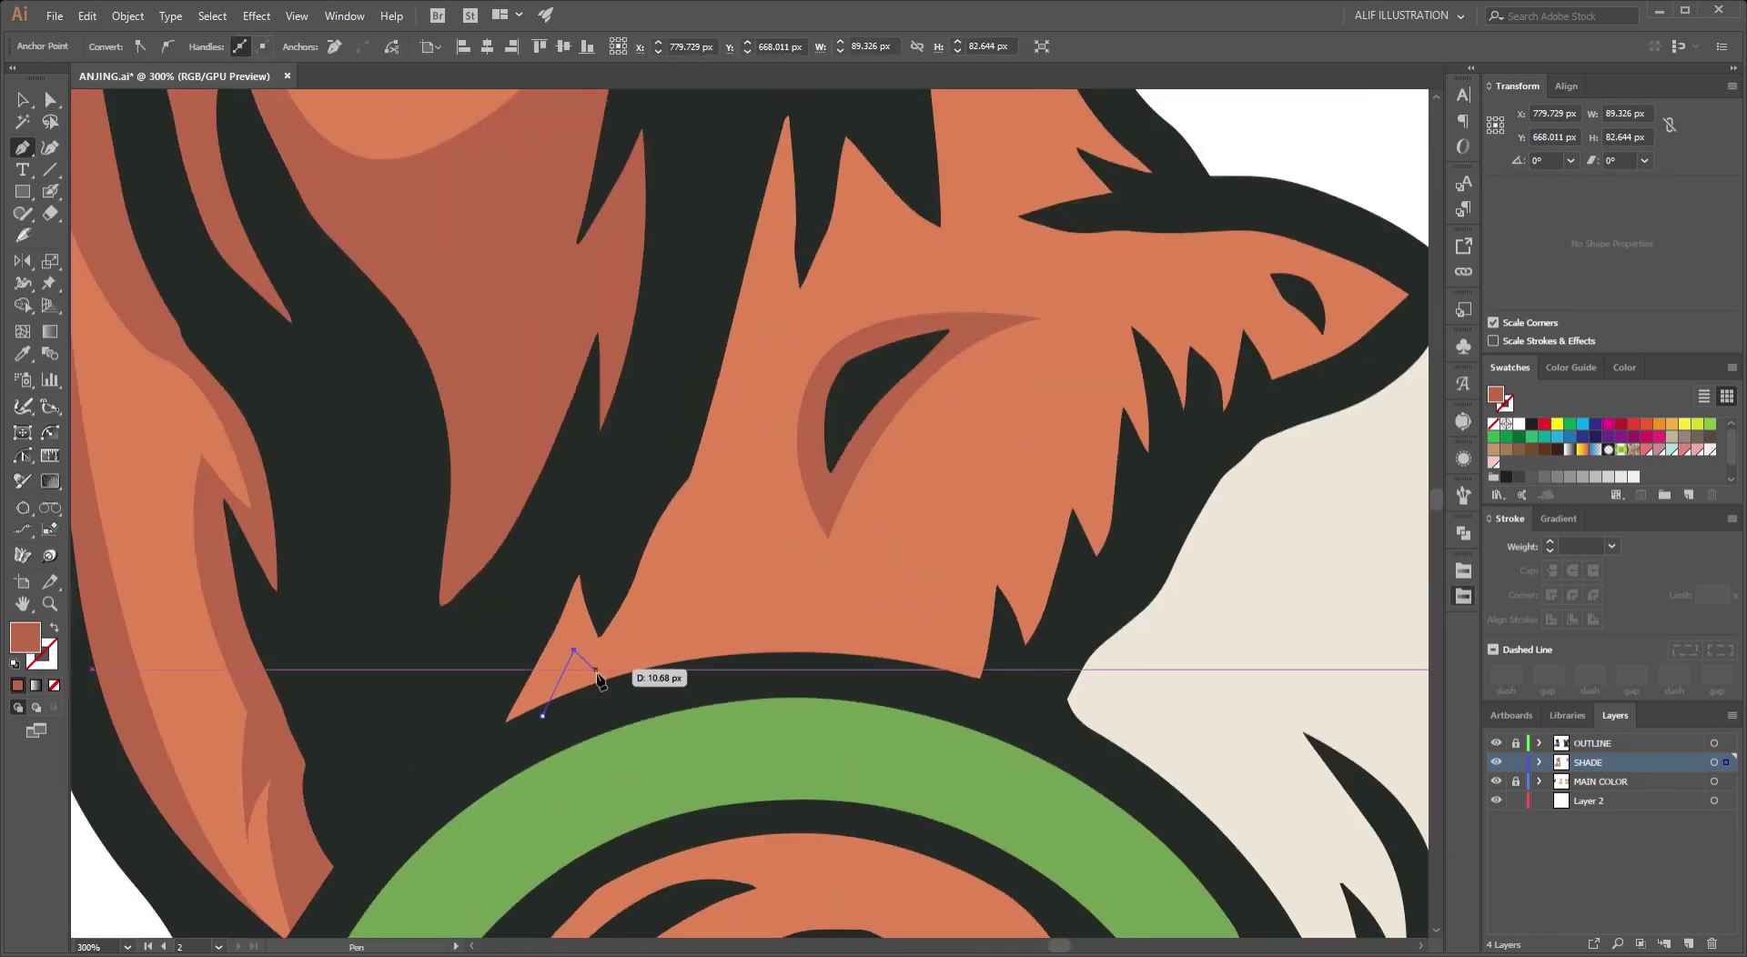
drag(637, 546, 599, 686)
click(741, 373)
click(749, 494)
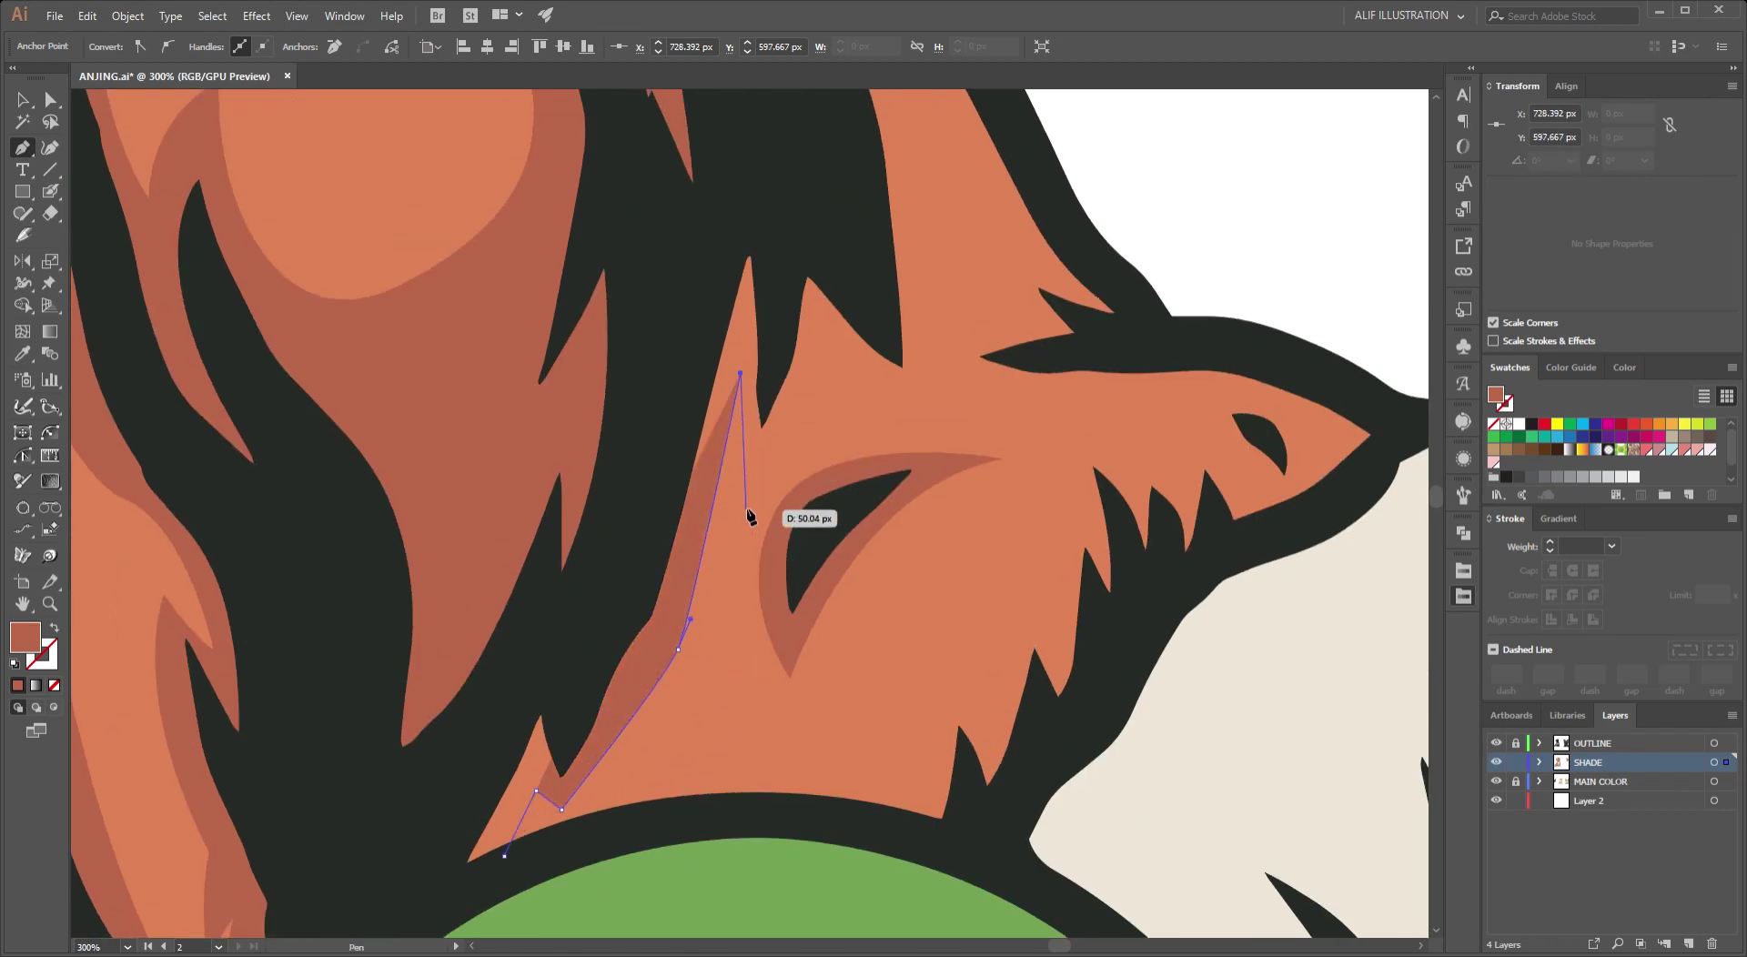
Curve the inner ear shade edge upward and close the shape.
drag(817, 339, 813, 294)
key(ctrl+minus)
key(ctrl+plus)
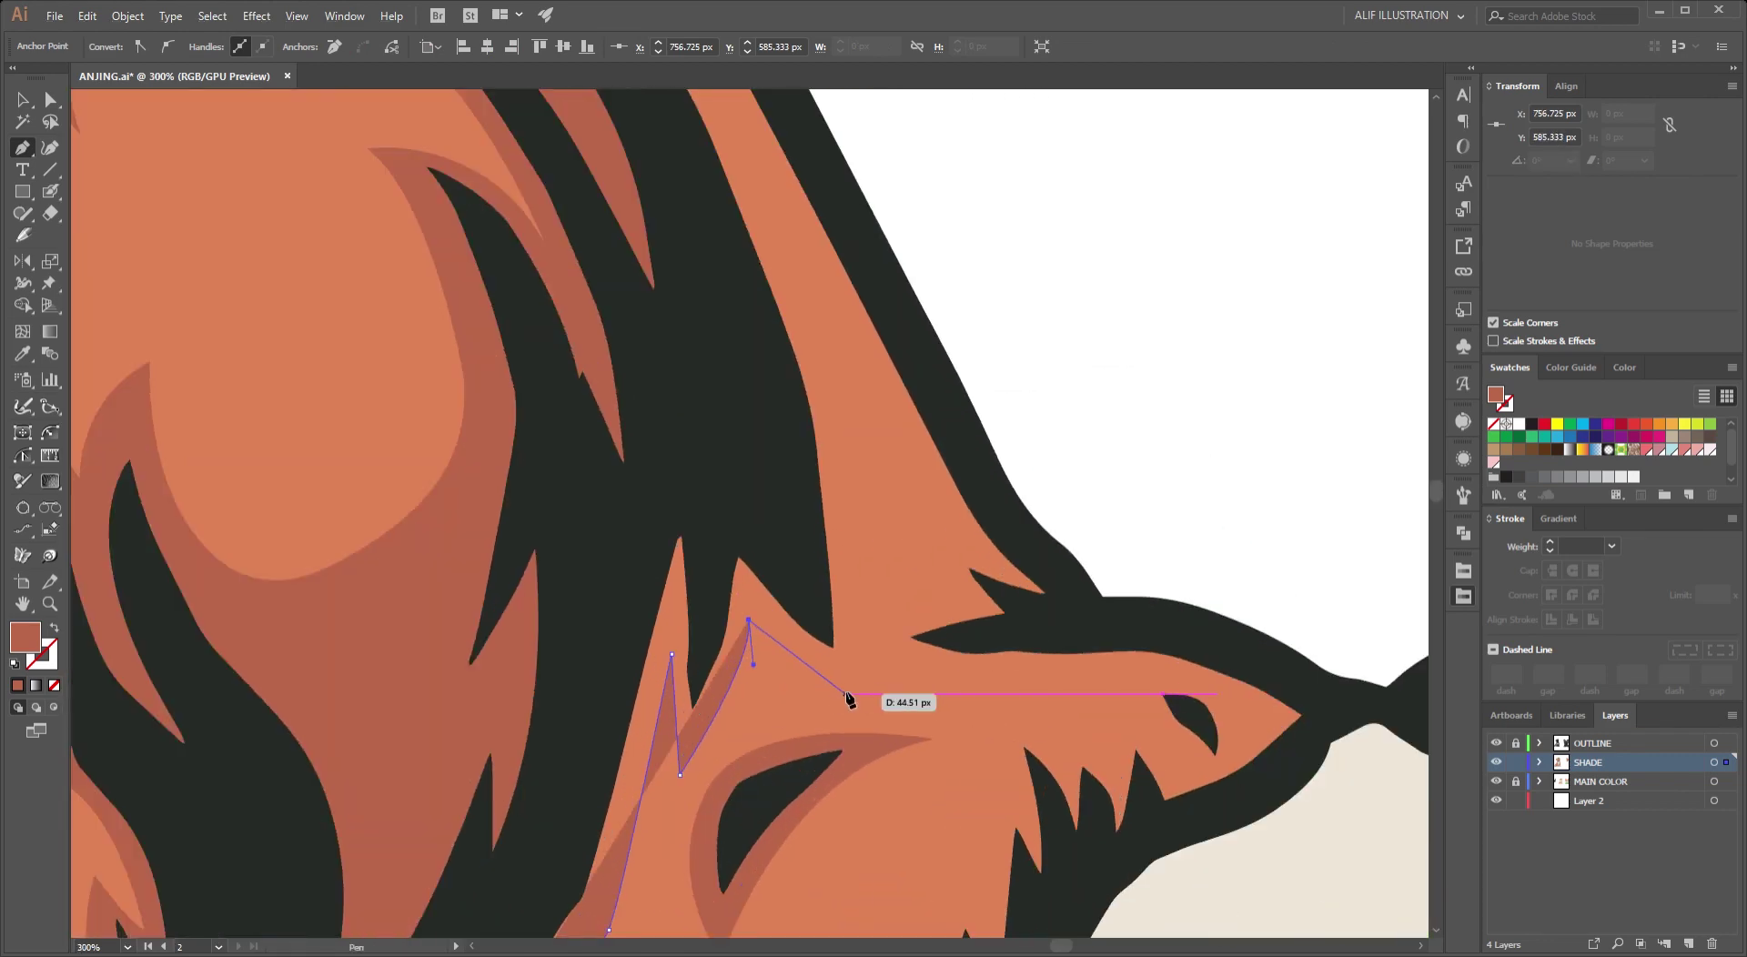
click(850, 695)
key(ctrl+minus)
key(ctrl+minus)
scroll(862, 569, up, 2)
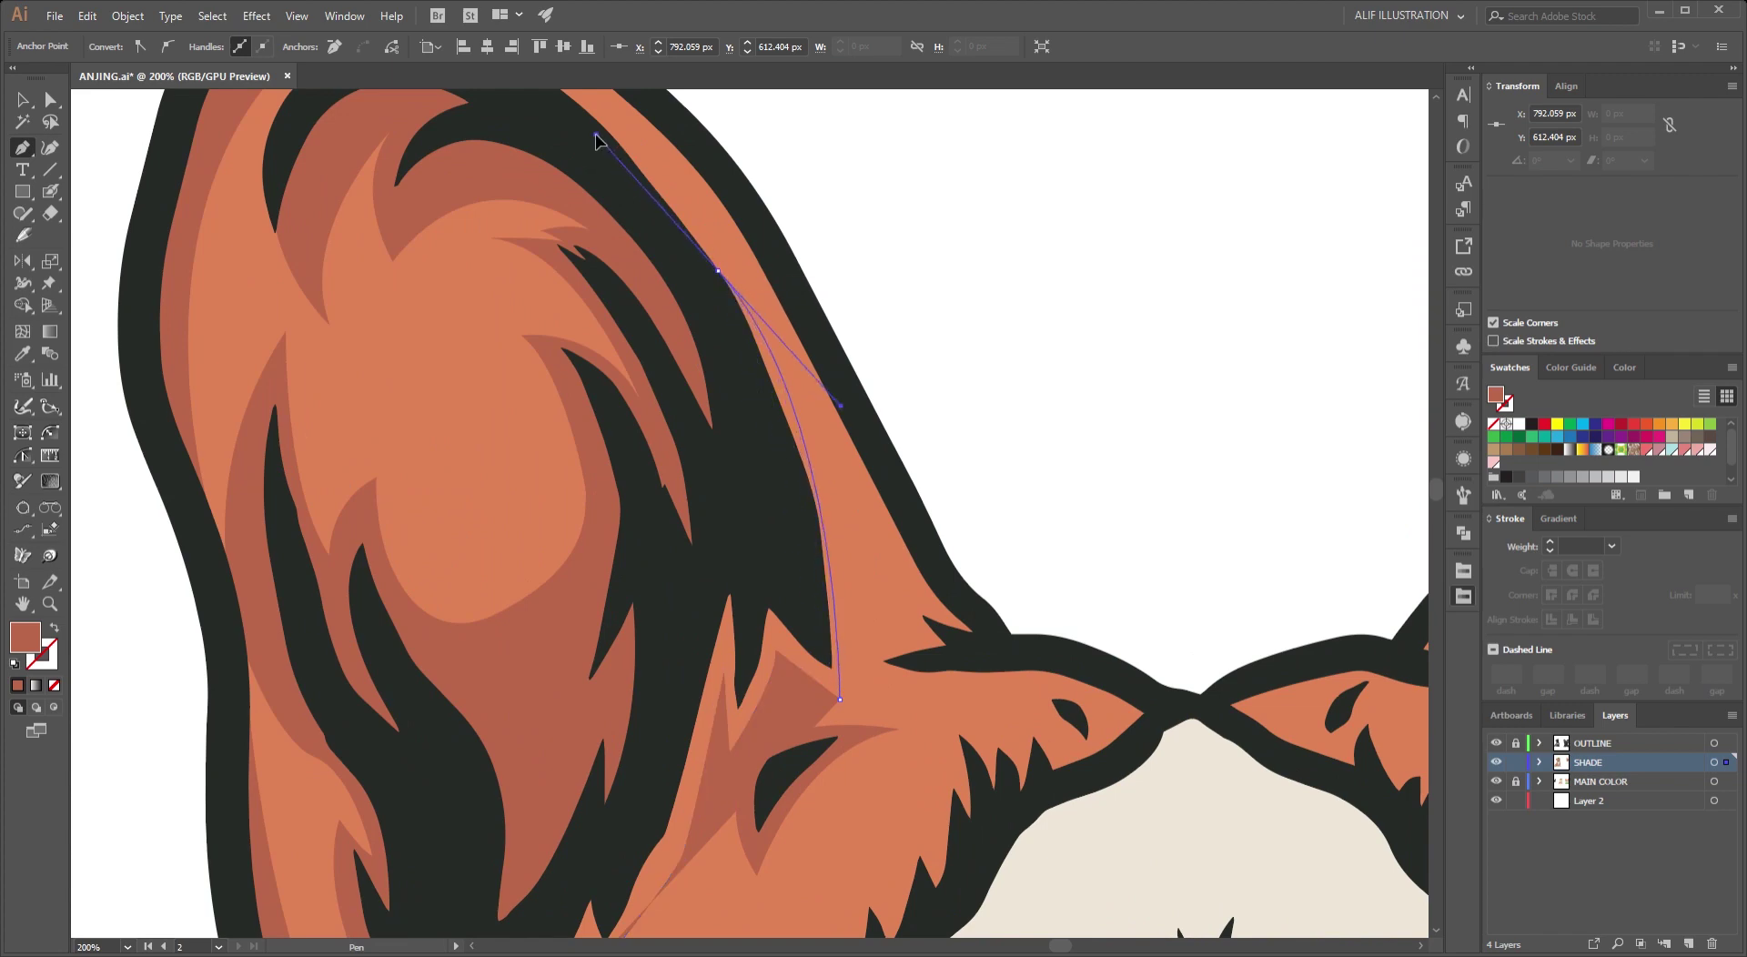
drag(596, 141, 569, 146)
scroll(791, 450, up, 3)
scroll(752, 693, down, 10)
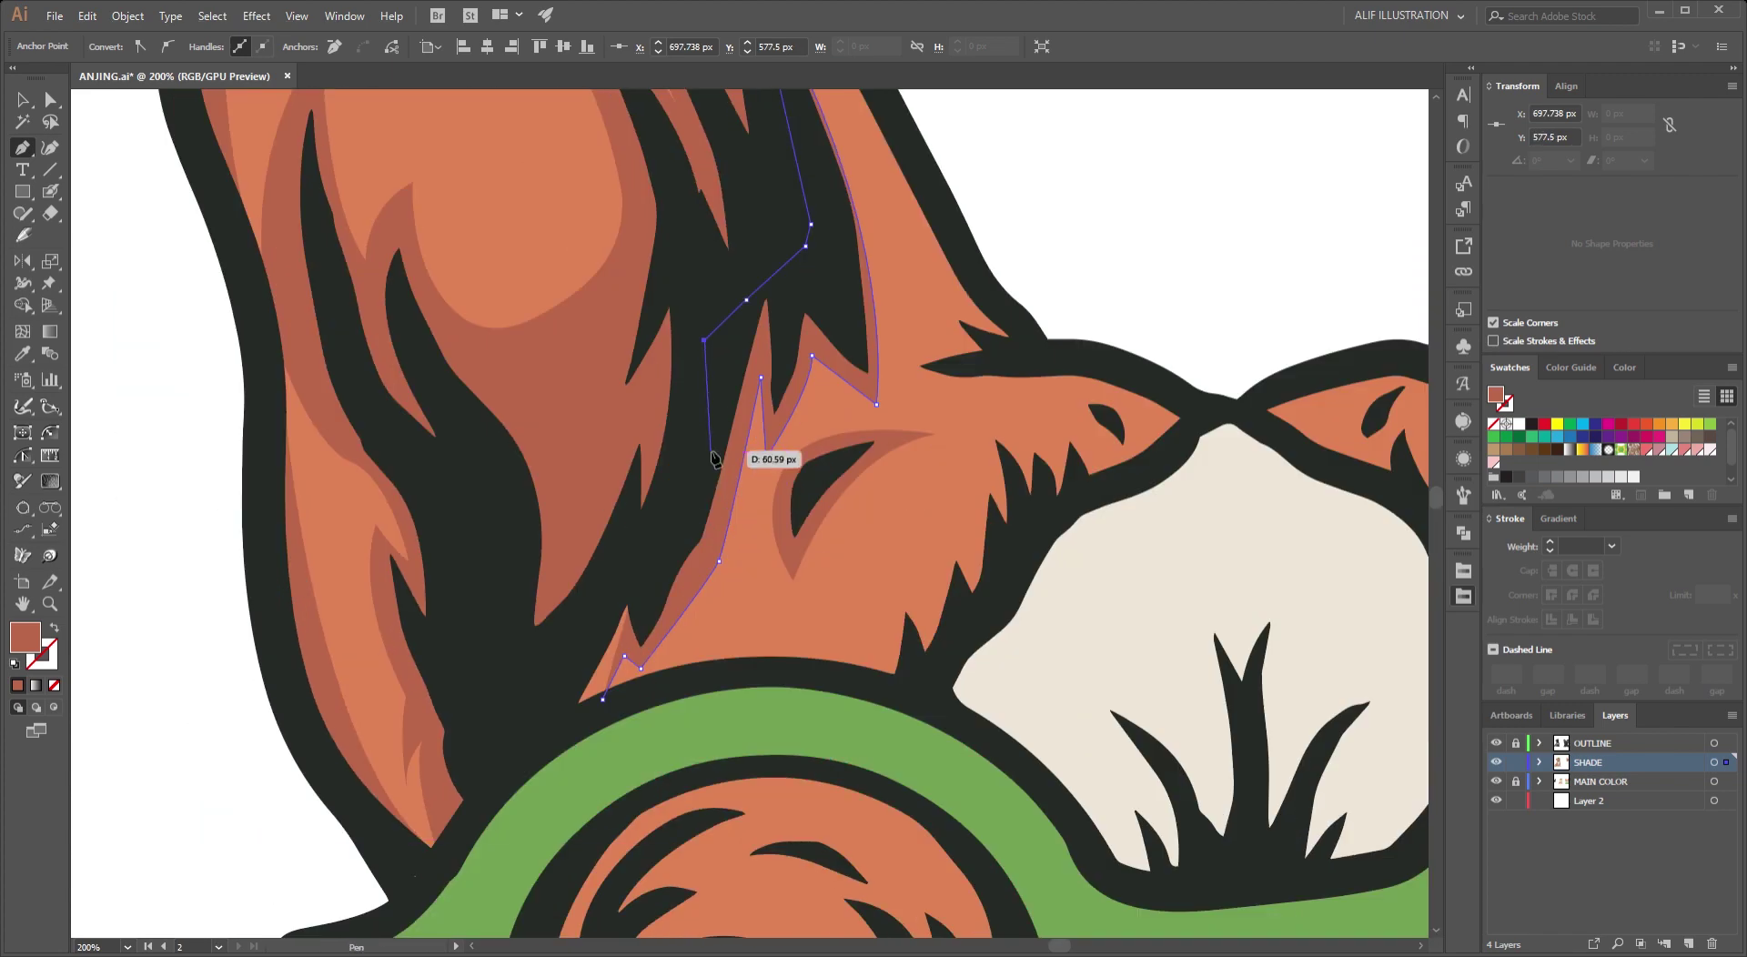
click(571, 730)
Deselect the finished ear shade, fit the artwork, and zoom into the left lens.
key(ctrl+shift+a)
key(ctrl+0)
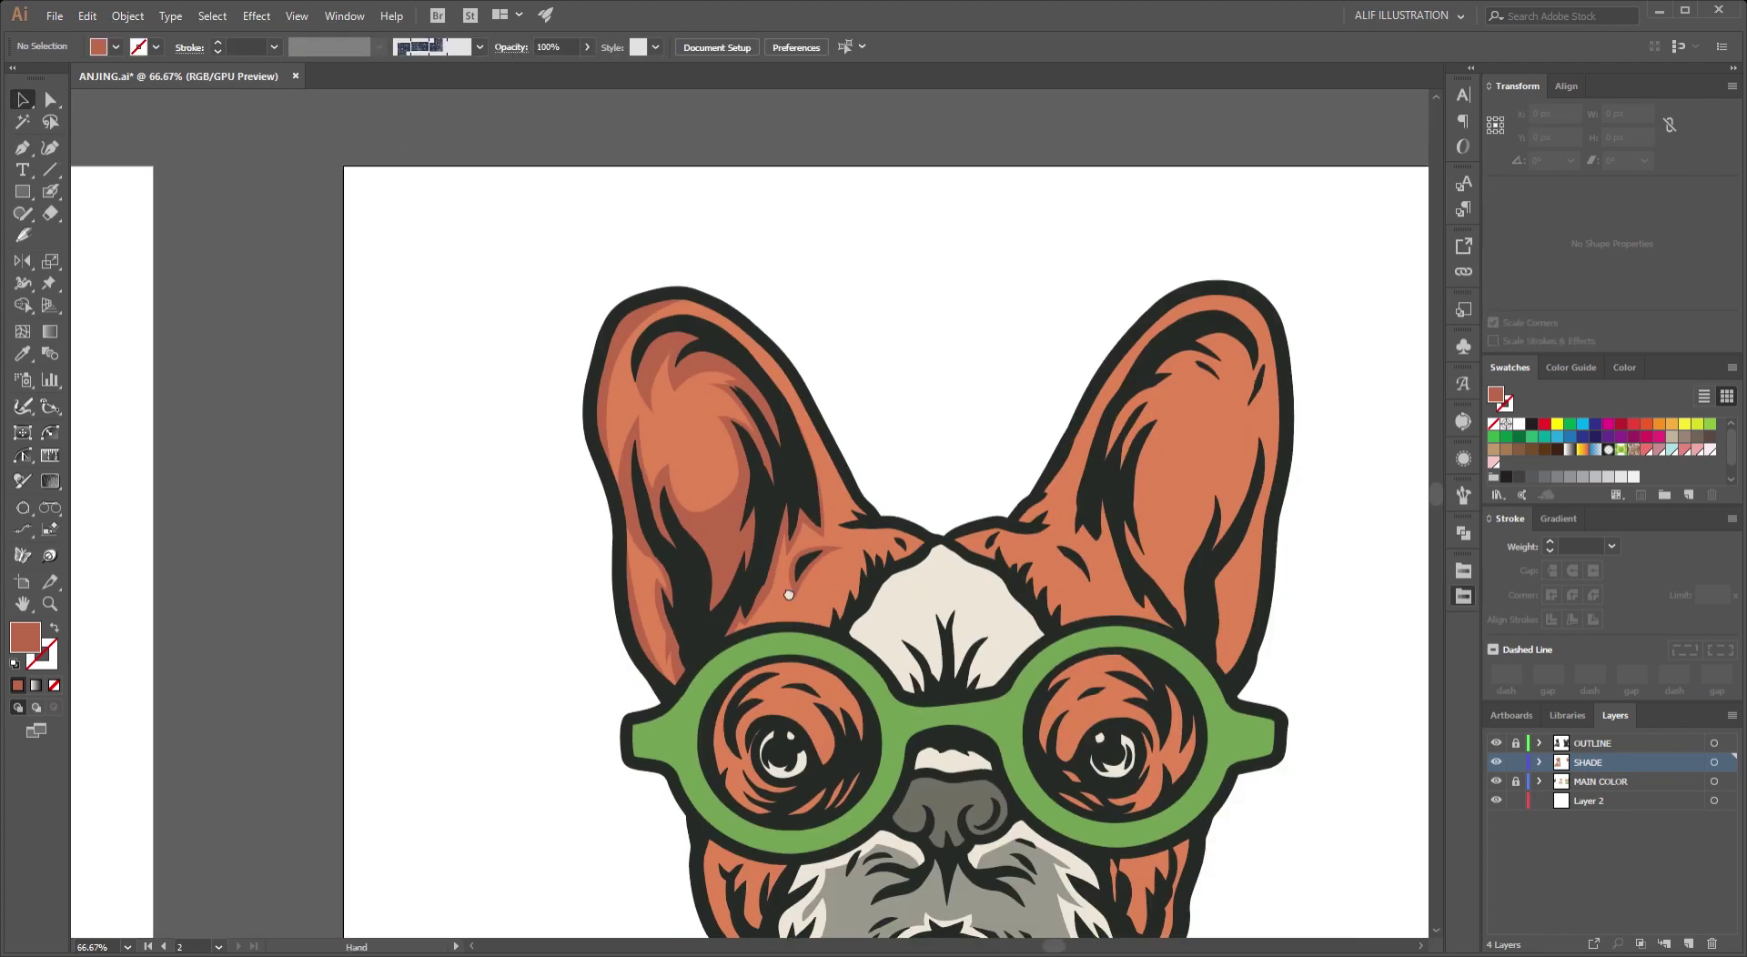
scroll(909, 546, up, 3)
scroll(760, 487, down, 2)
scroll(703, 259, down, 4)
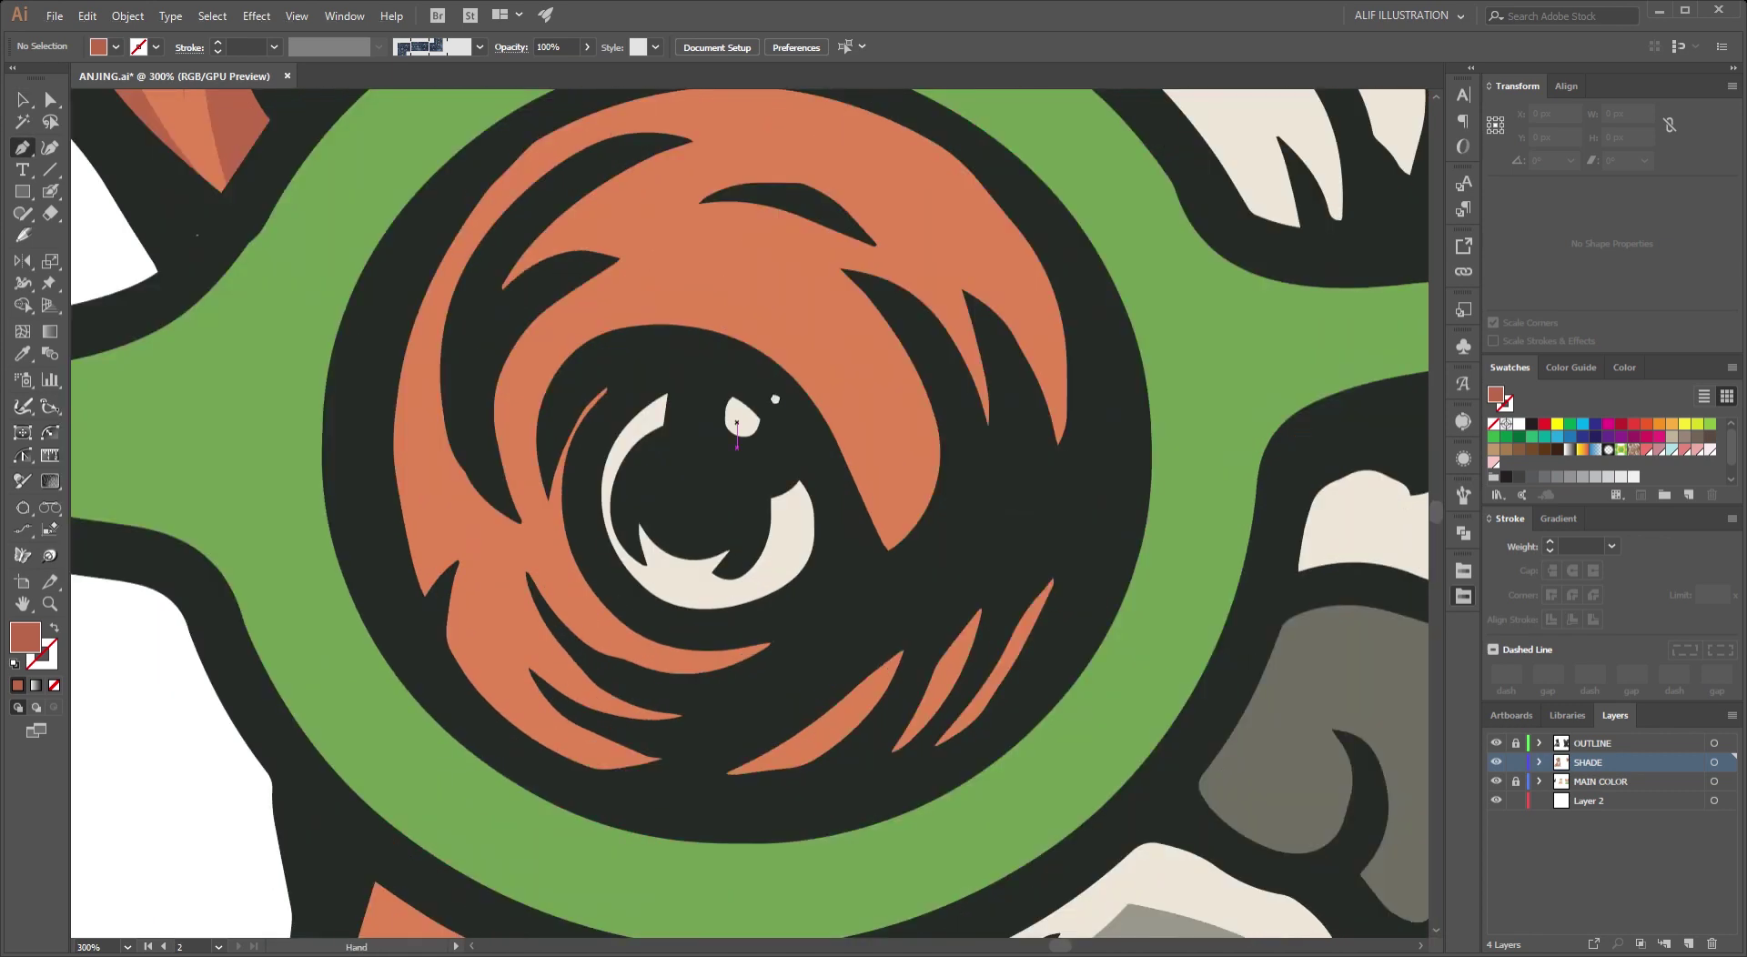
scroll(523, 579, up, 3)
scroll(523, 578, up, 2)
scroll(520, 579, down, 2)
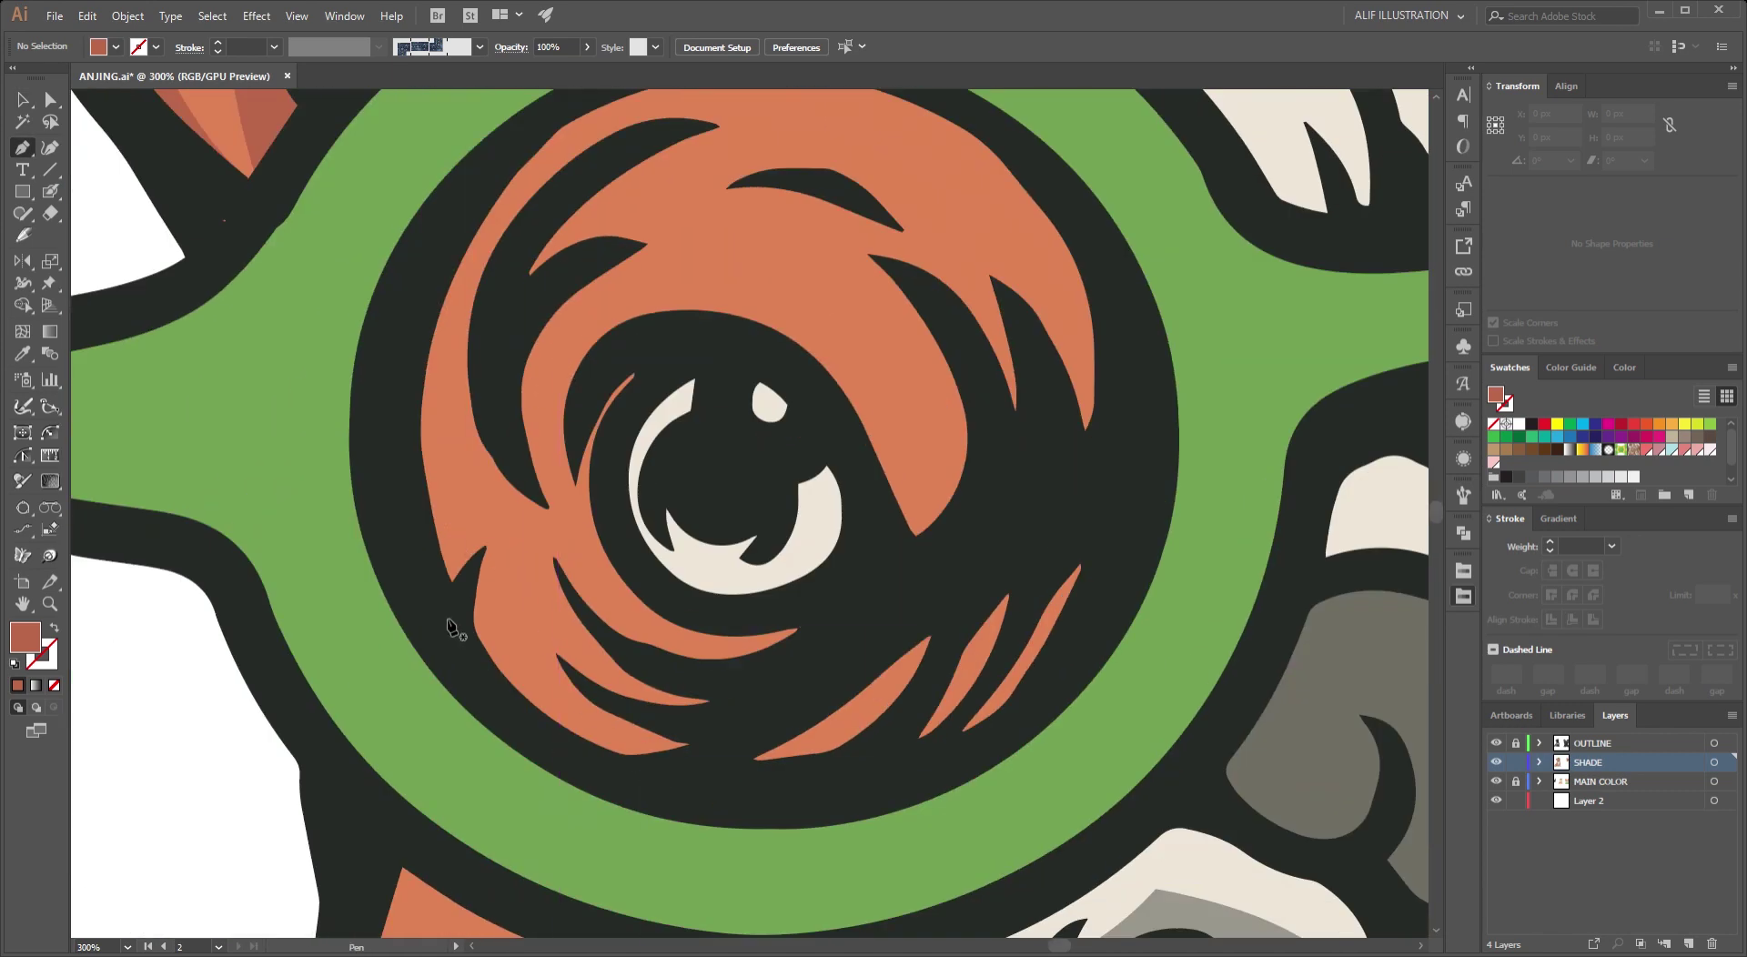
scroll(436, 491, up, 2)
scroll(409, 394, down, 2)
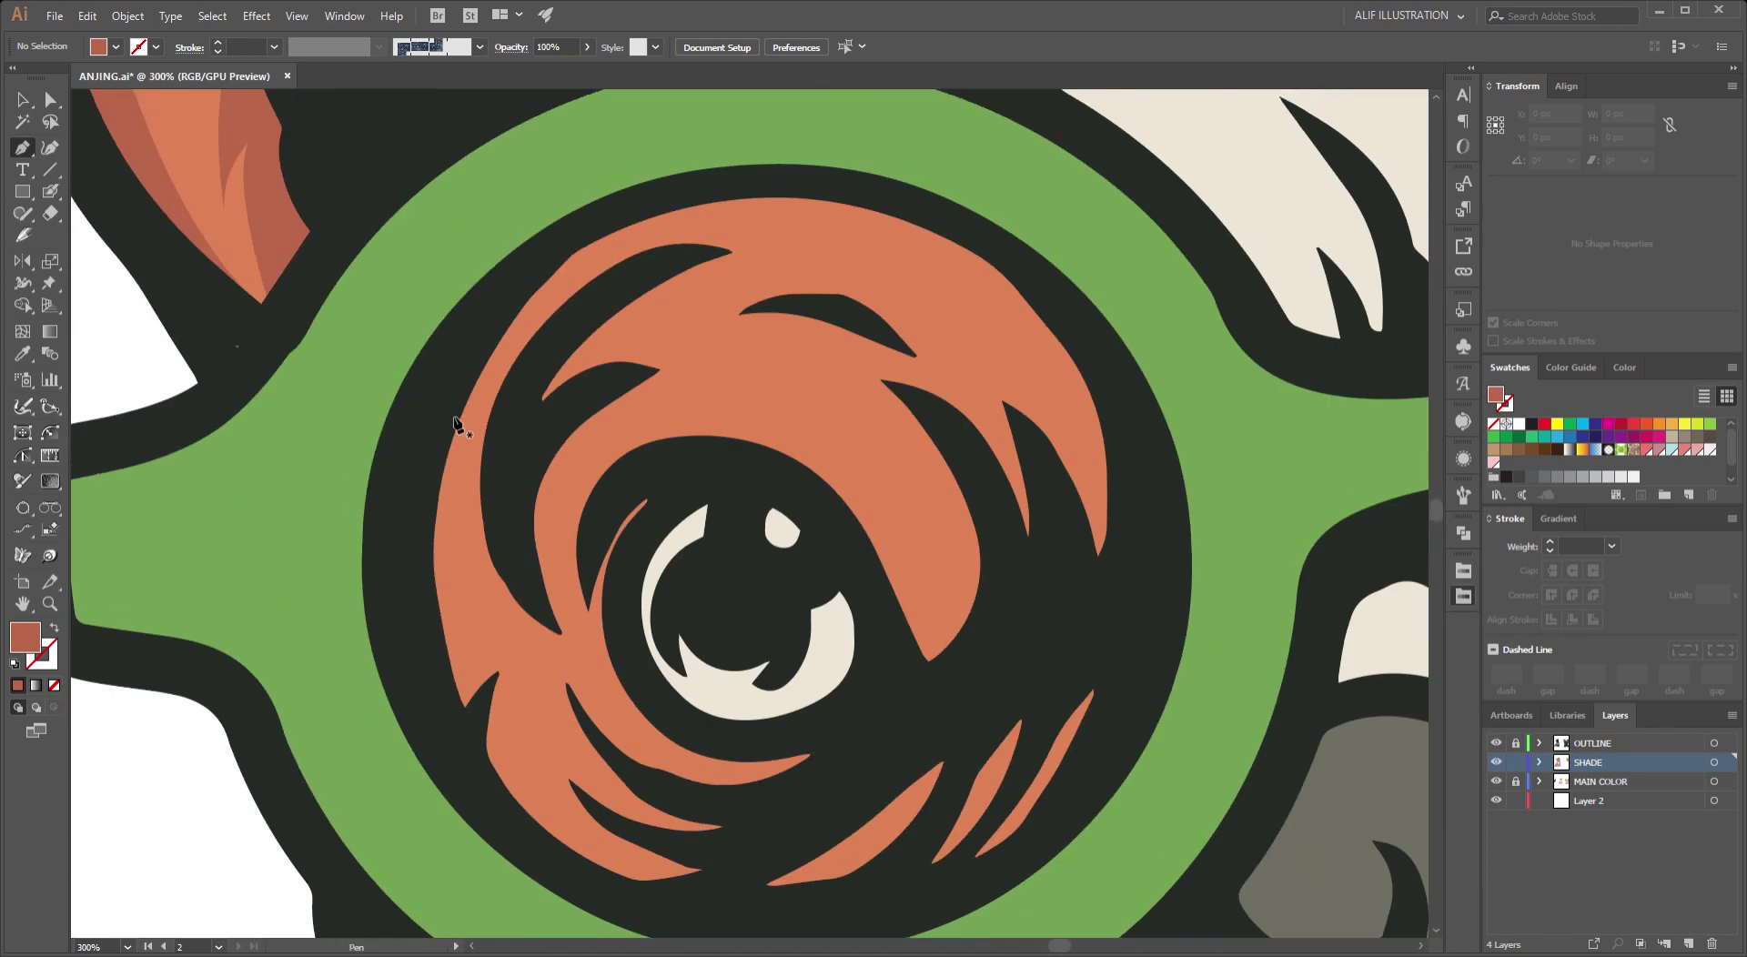
scroll(456, 452, up, 1)
scroll(496, 733, down, 3)
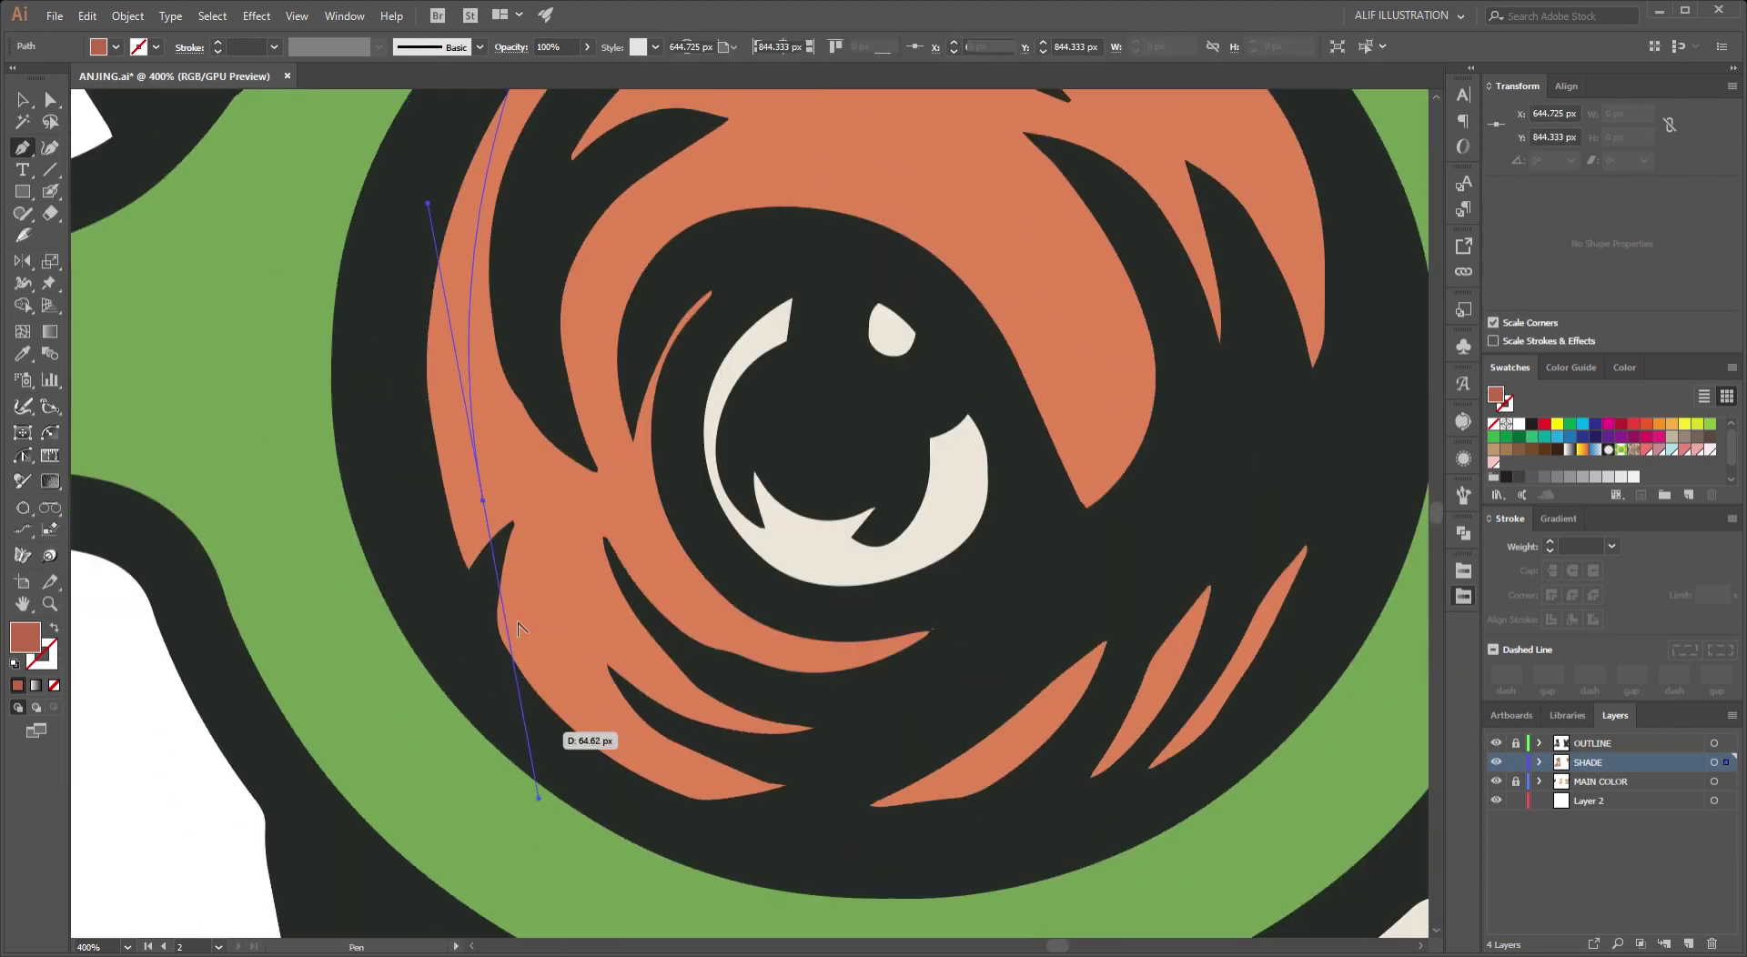
Pen-draw the darker orange shade curving along the lower eye fur.
drag(457, 452, 487, 506)
scroll(487, 507, up, 2)
click(706, 357)
scroll(706, 363, down, 3)
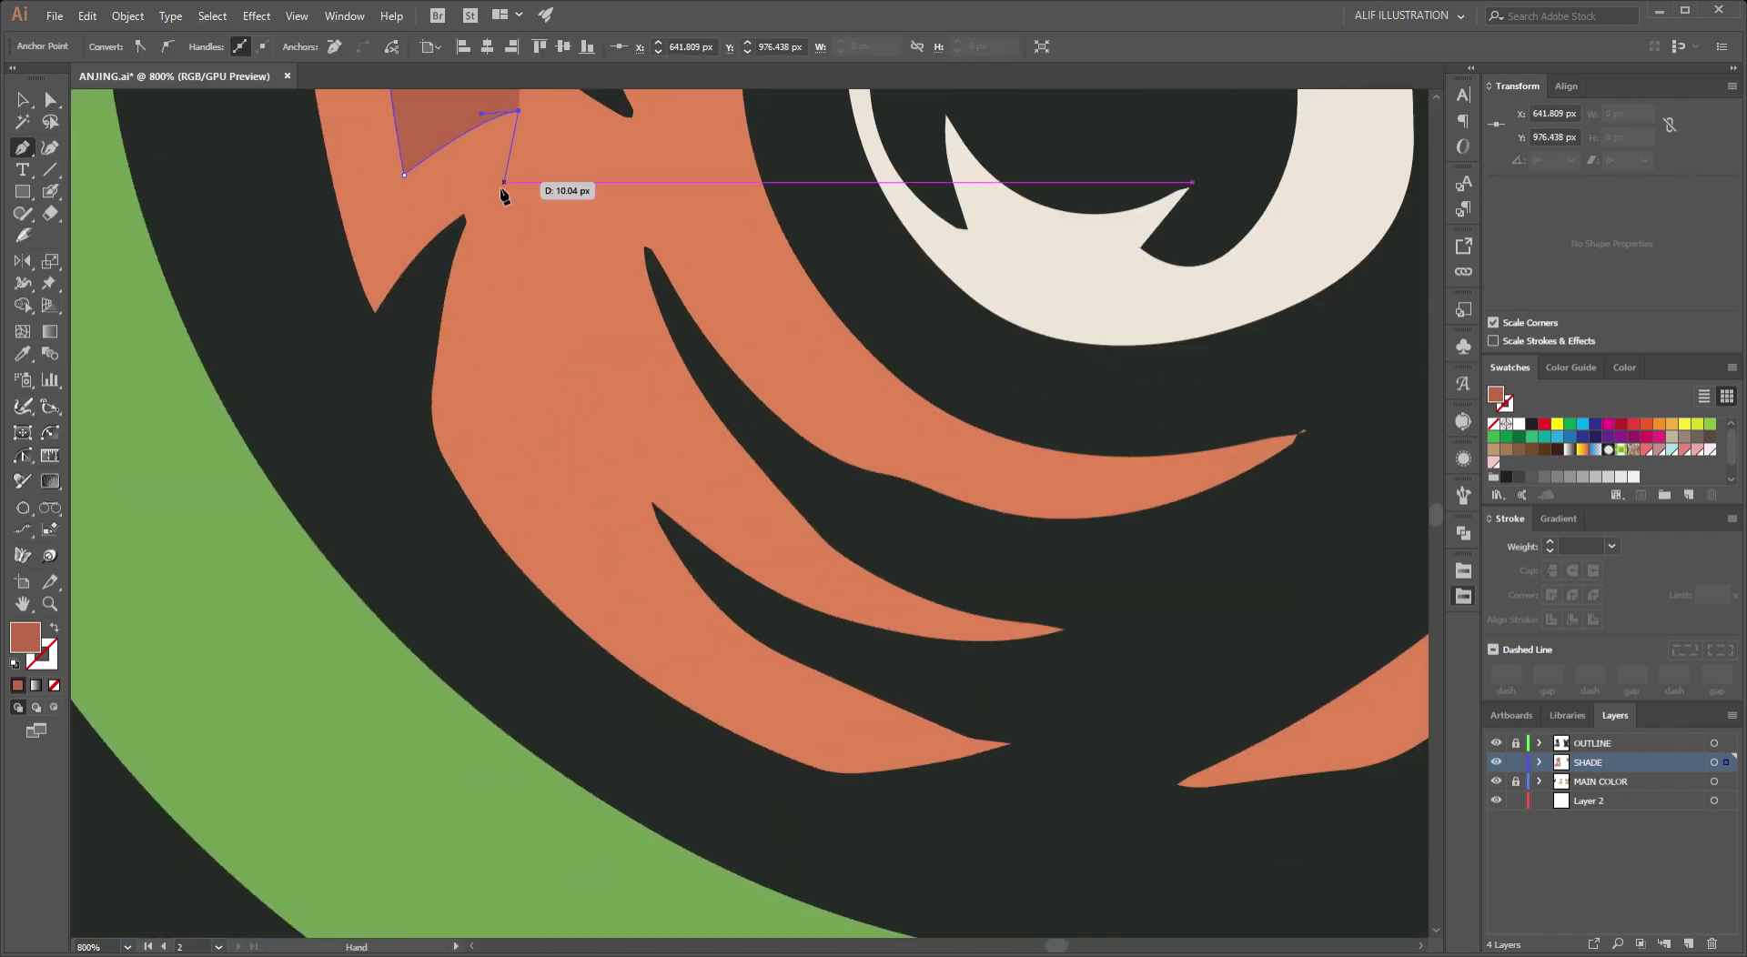
scroll(552, 507, down, 1)
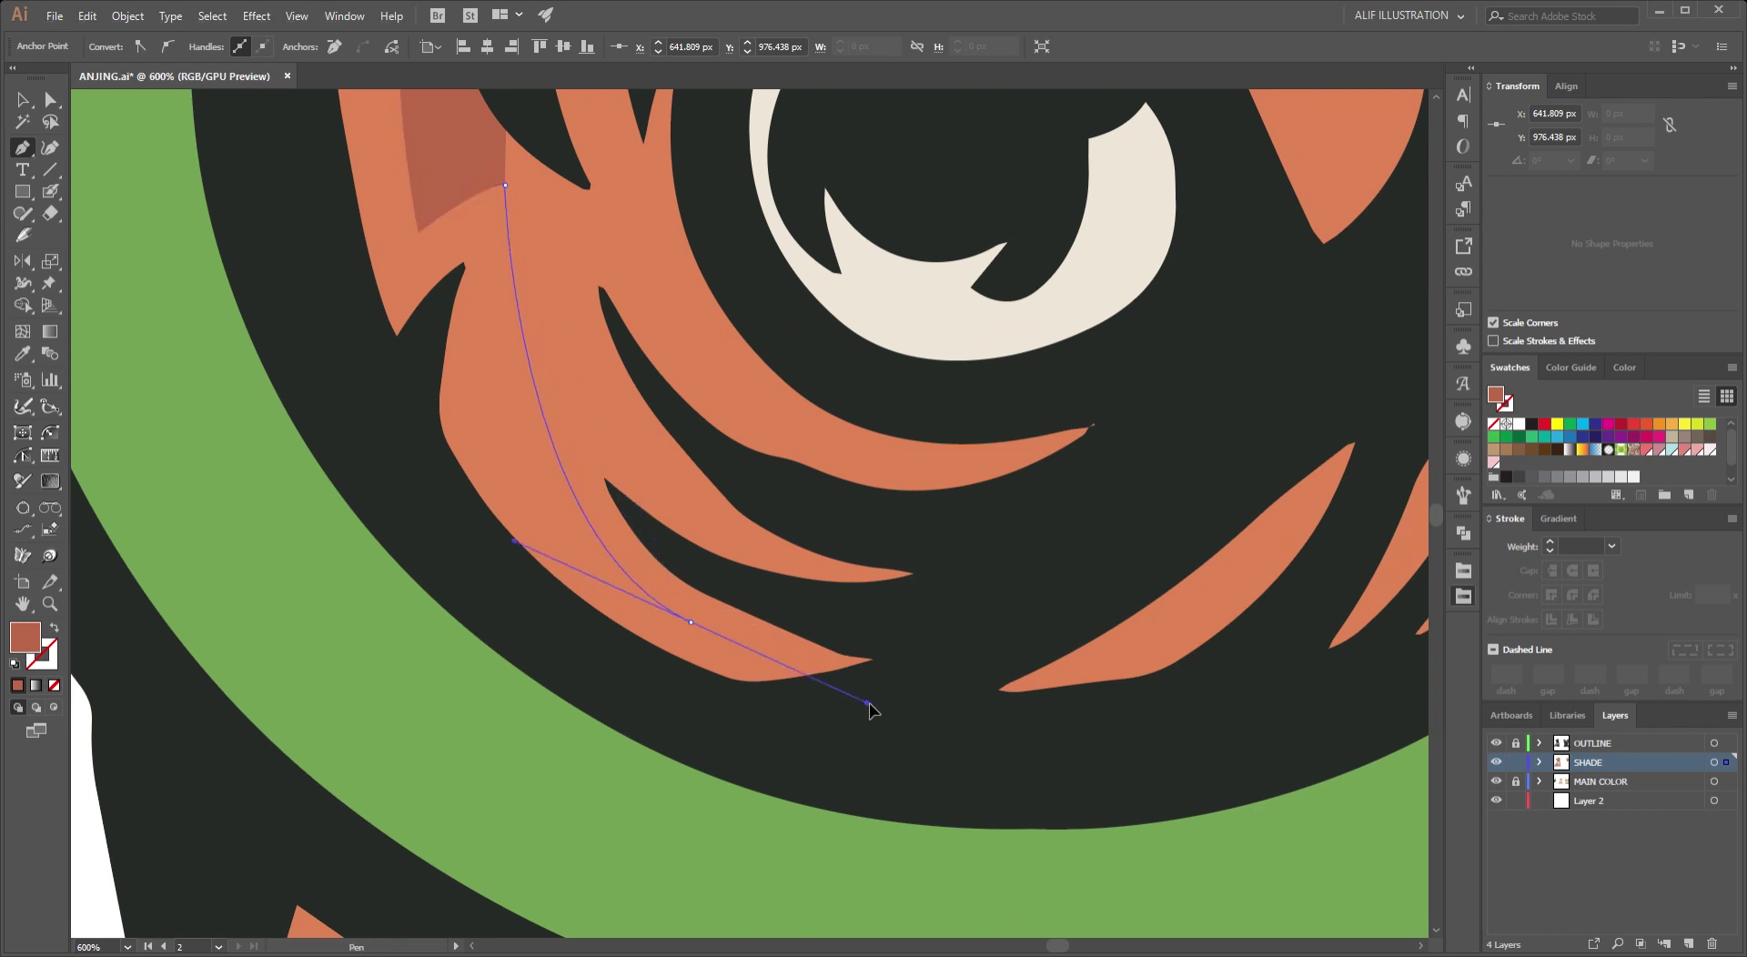
drag(614, 477, 612, 321)
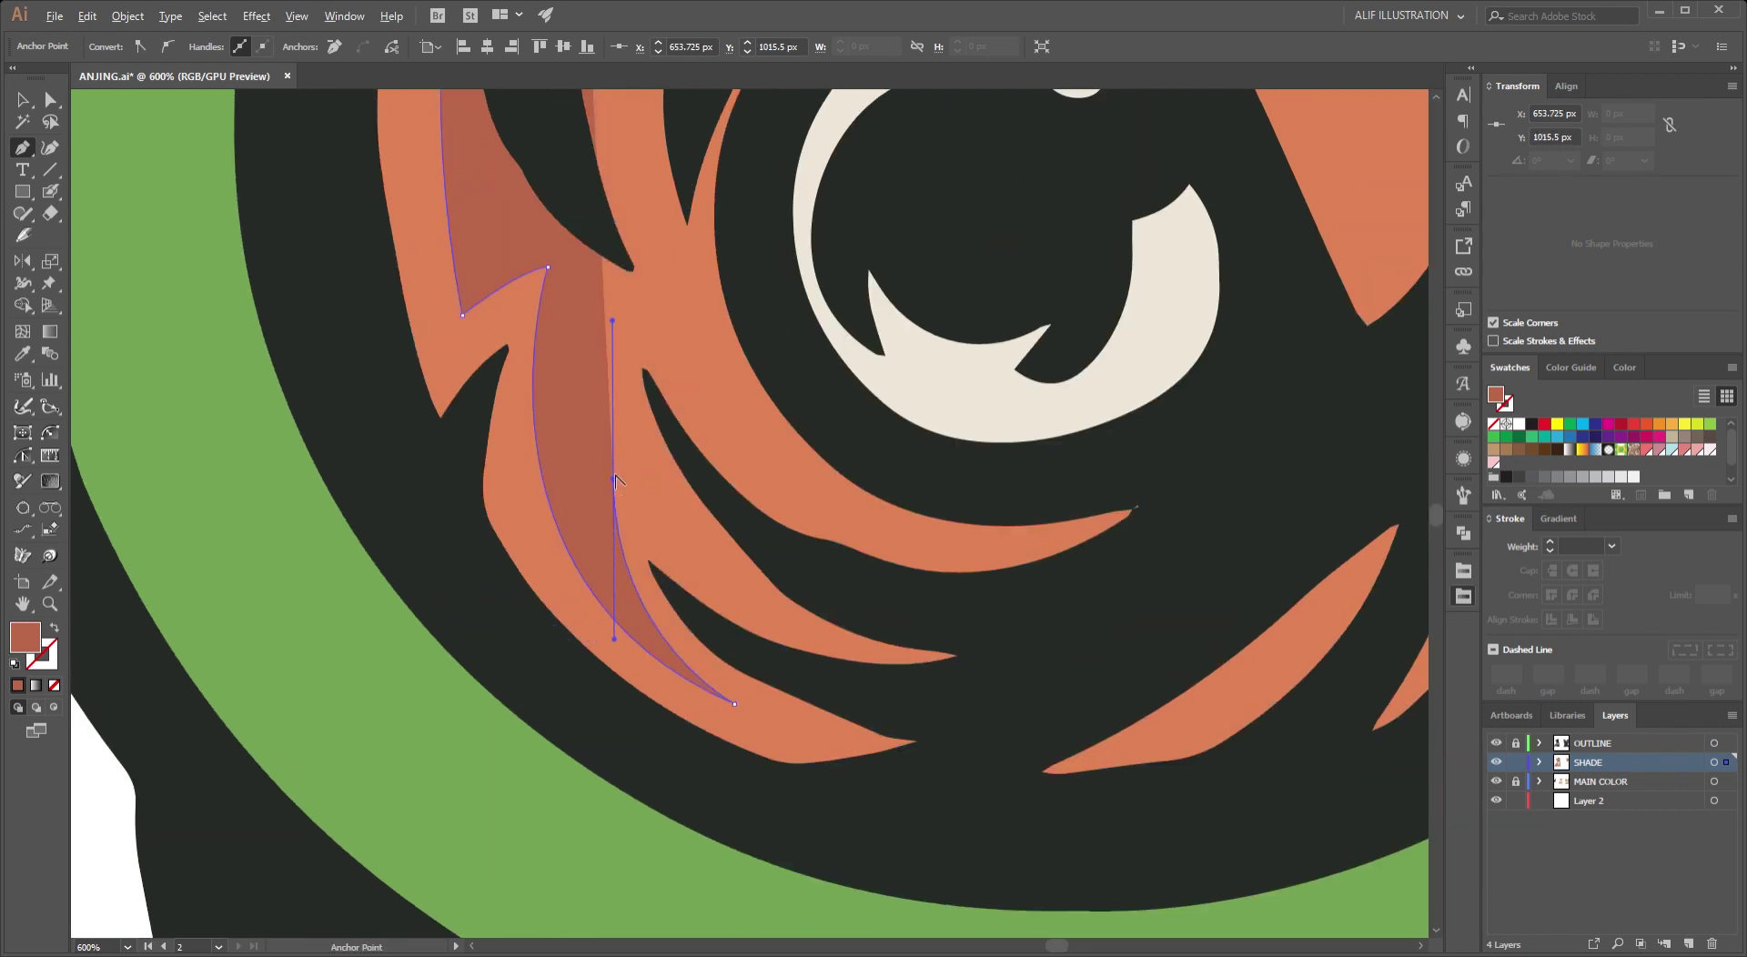
click(723, 568)
scroll(702, 495, up, 3)
scroll(702, 496, left, 1)
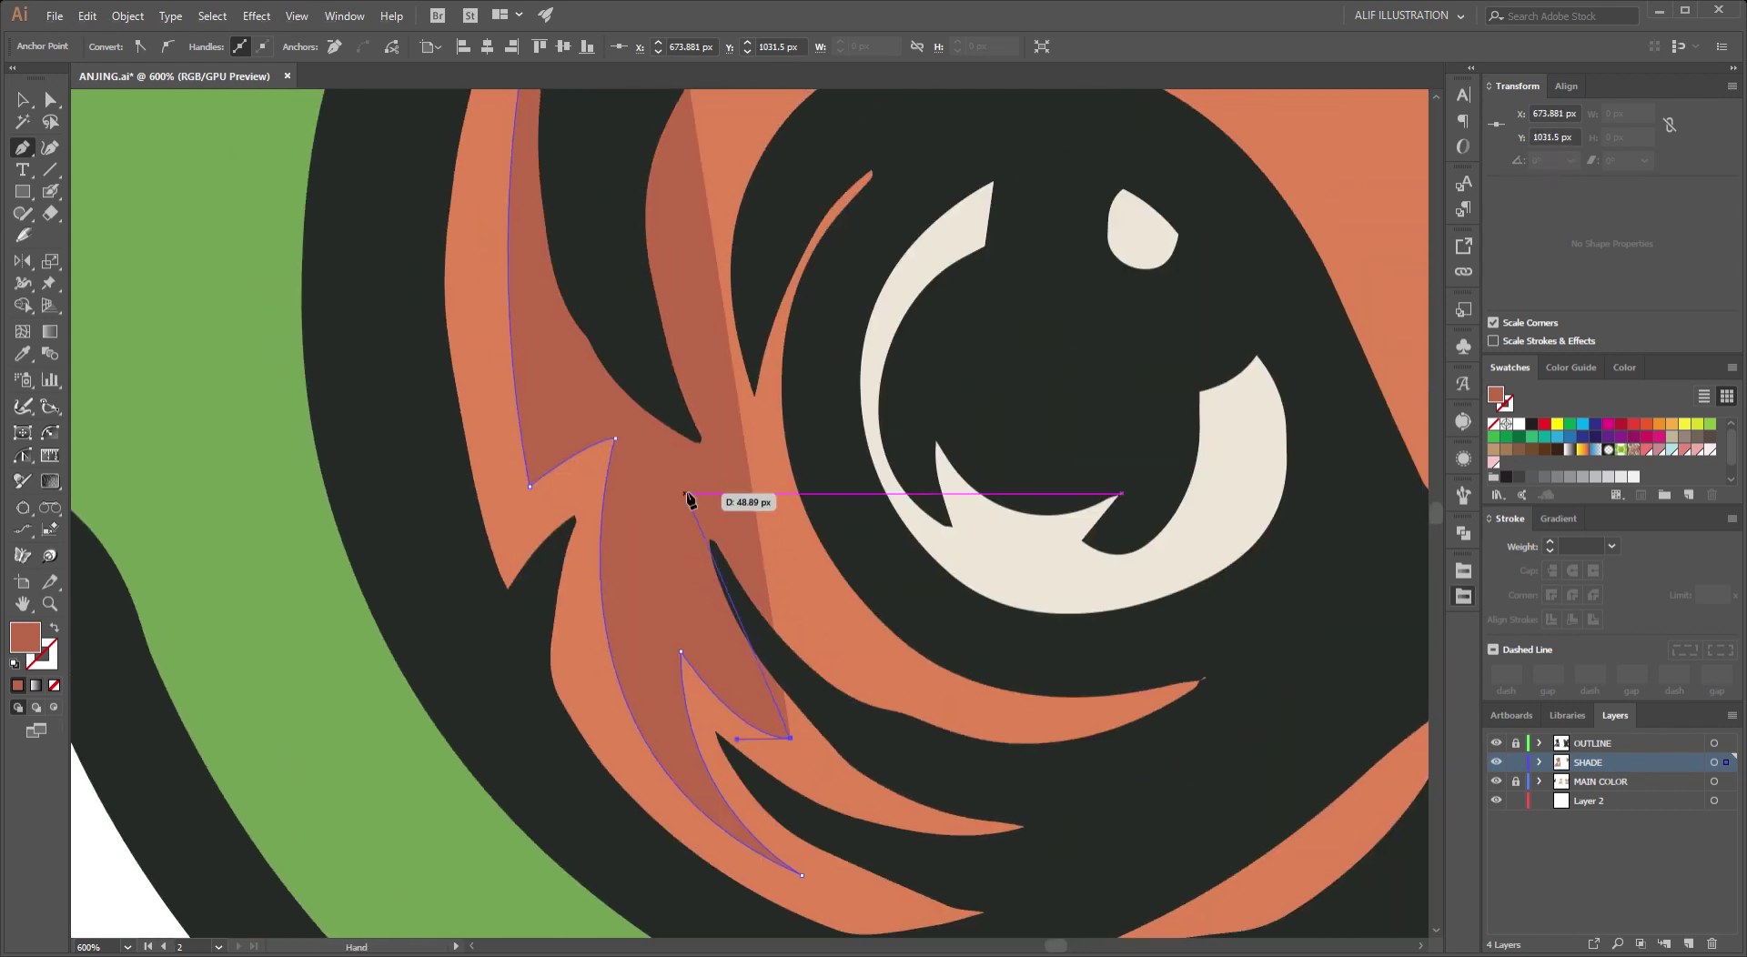
drag(694, 478, 725, 353)
scroll(768, 512, right, 2)
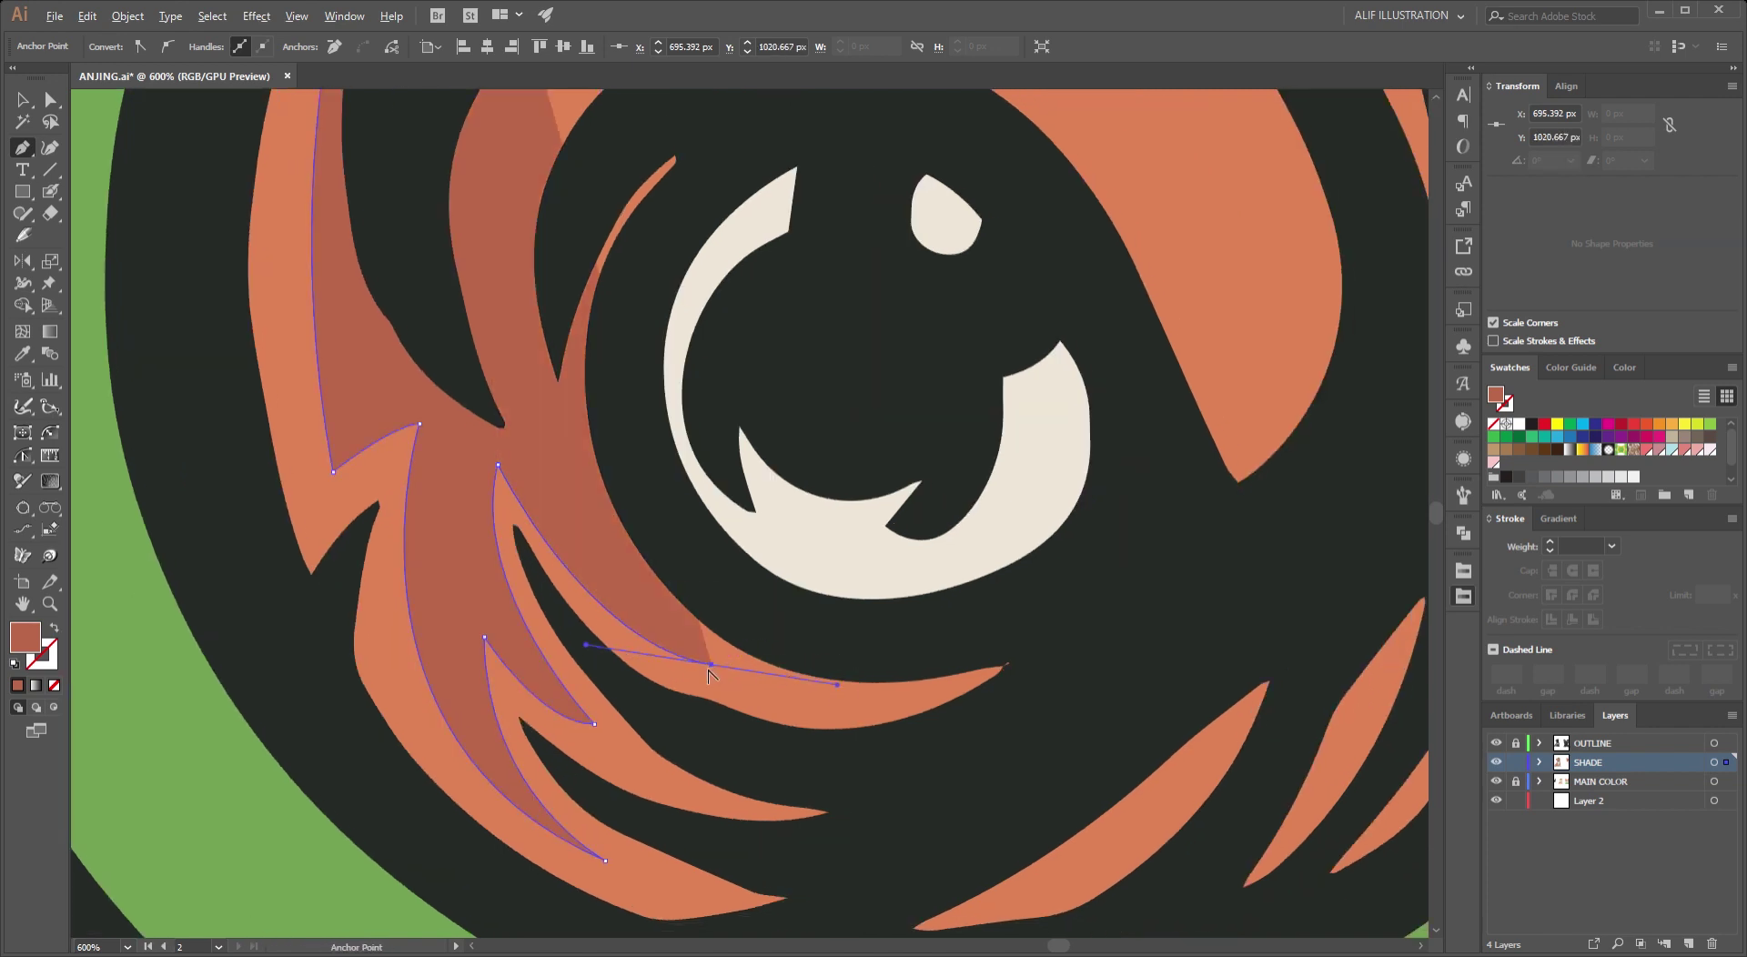
scroll(605, 651, up, 3)
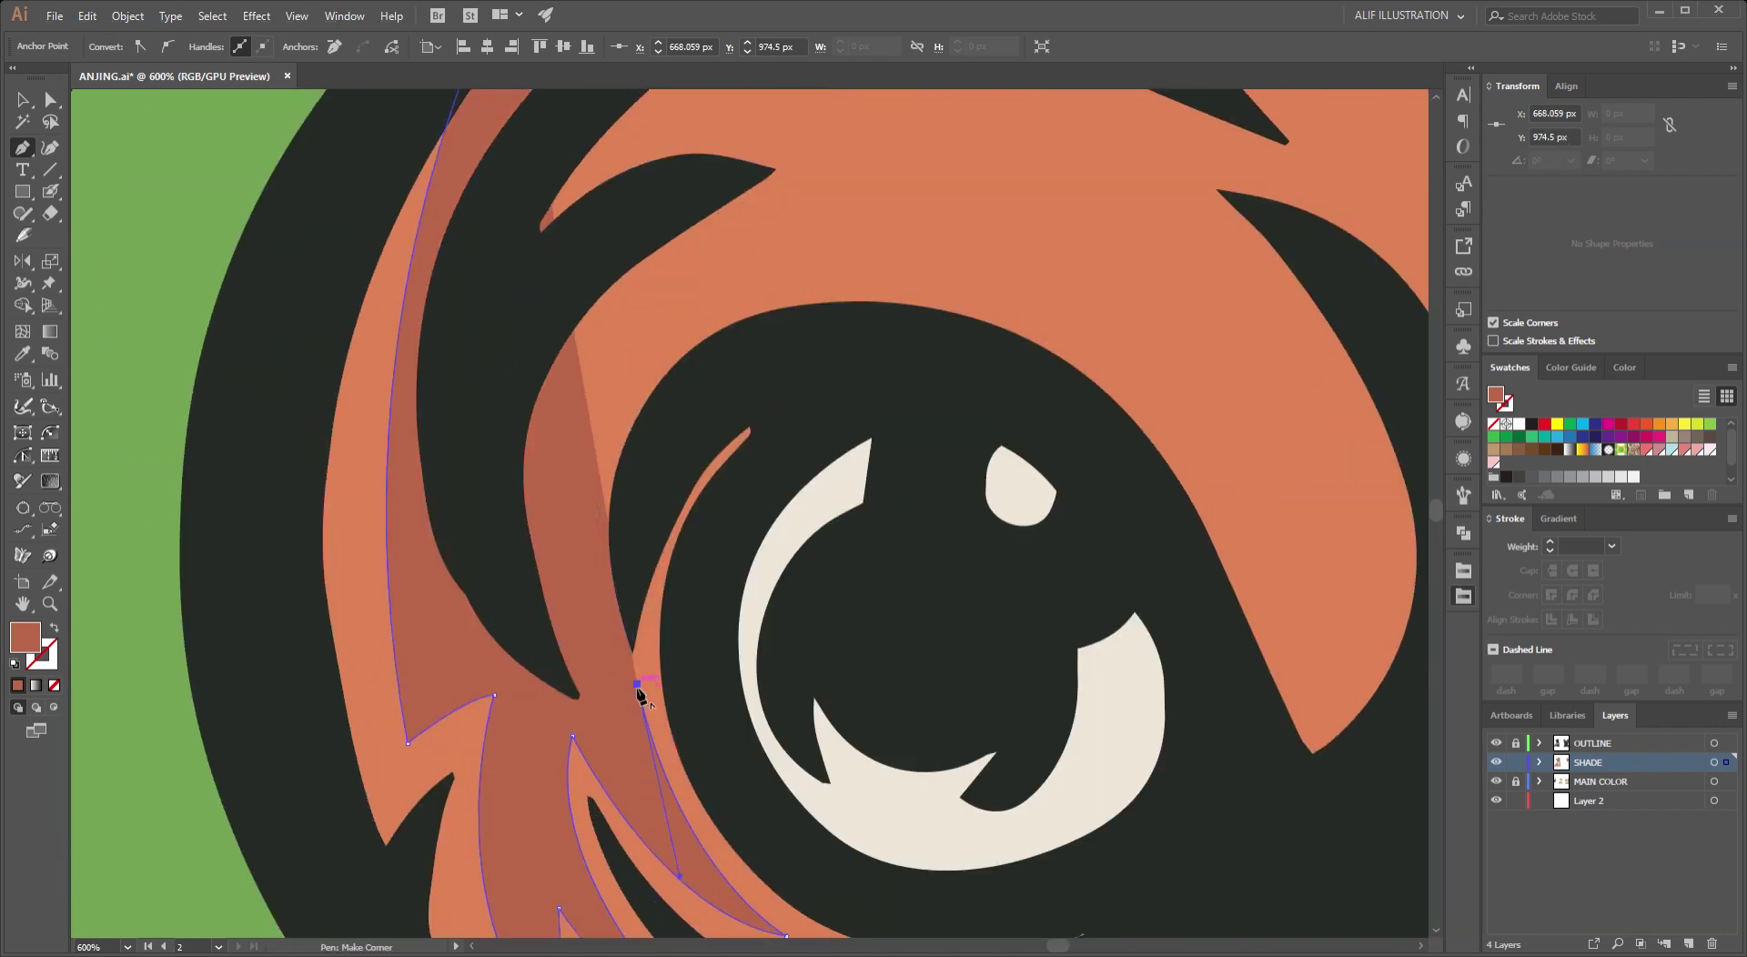
scroll(629, 507, down, 3)
scroll(666, 515, down, 1)
Extend the eye shade outline around and over the top of the eye fur.
drag(685, 473, 782, 360)
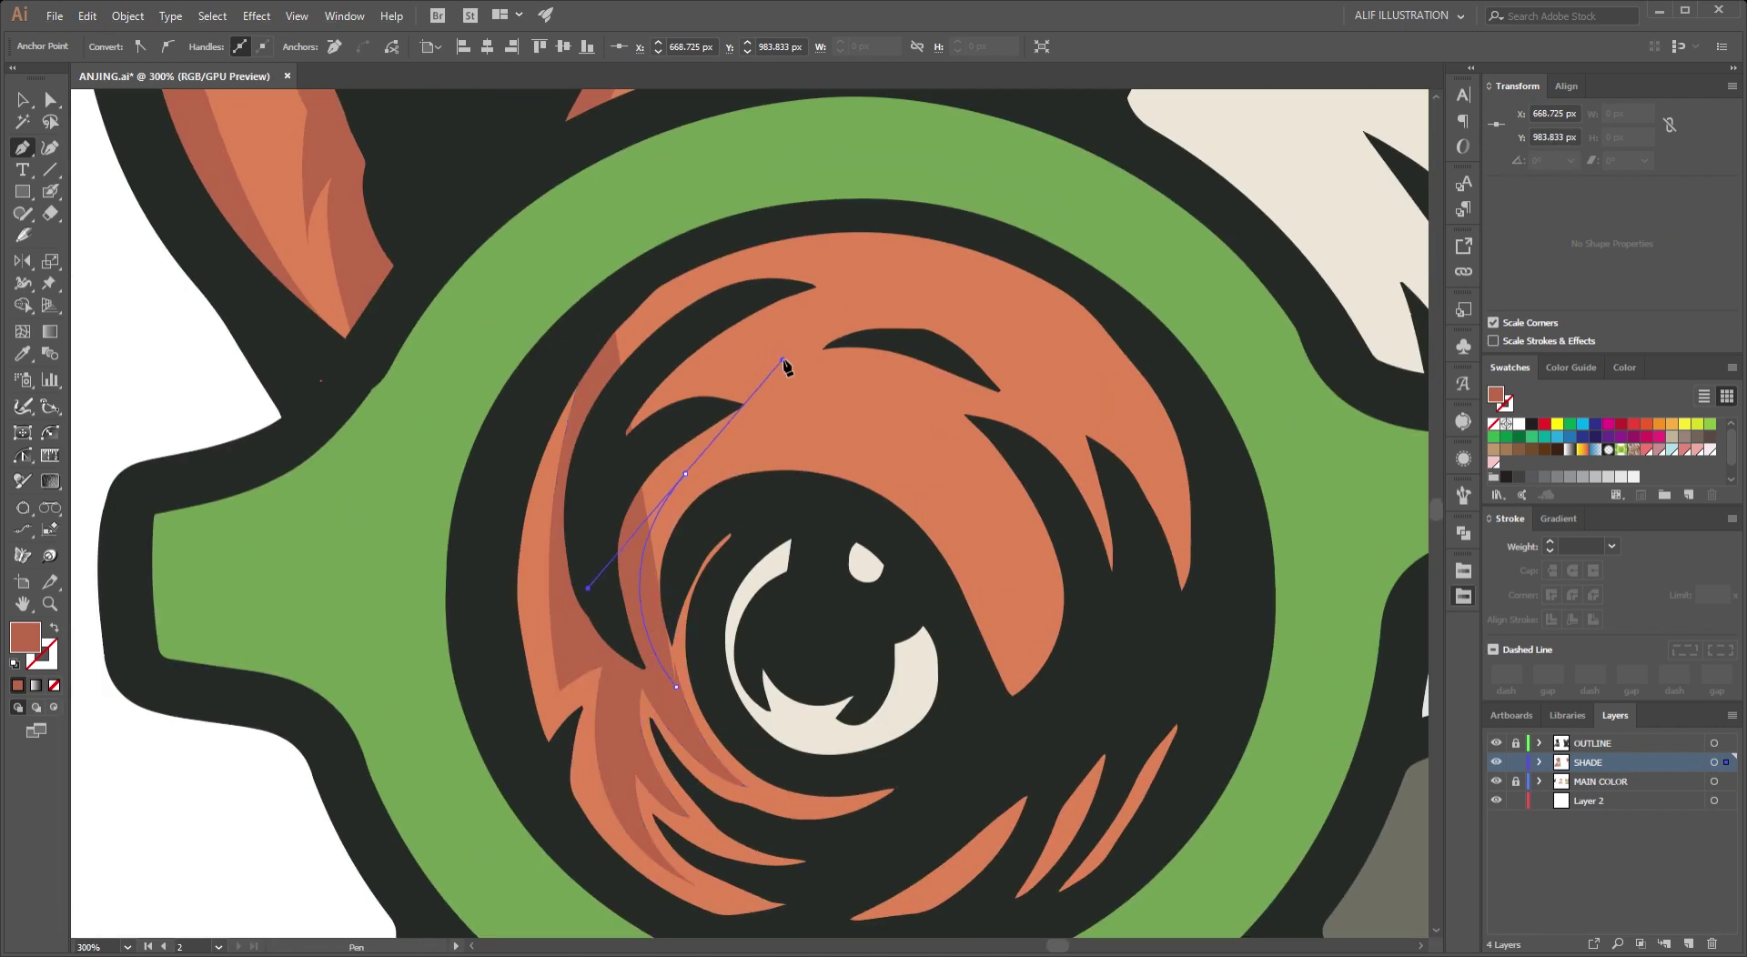
drag(1007, 606, 1048, 794)
scroll(992, 582, up, 2)
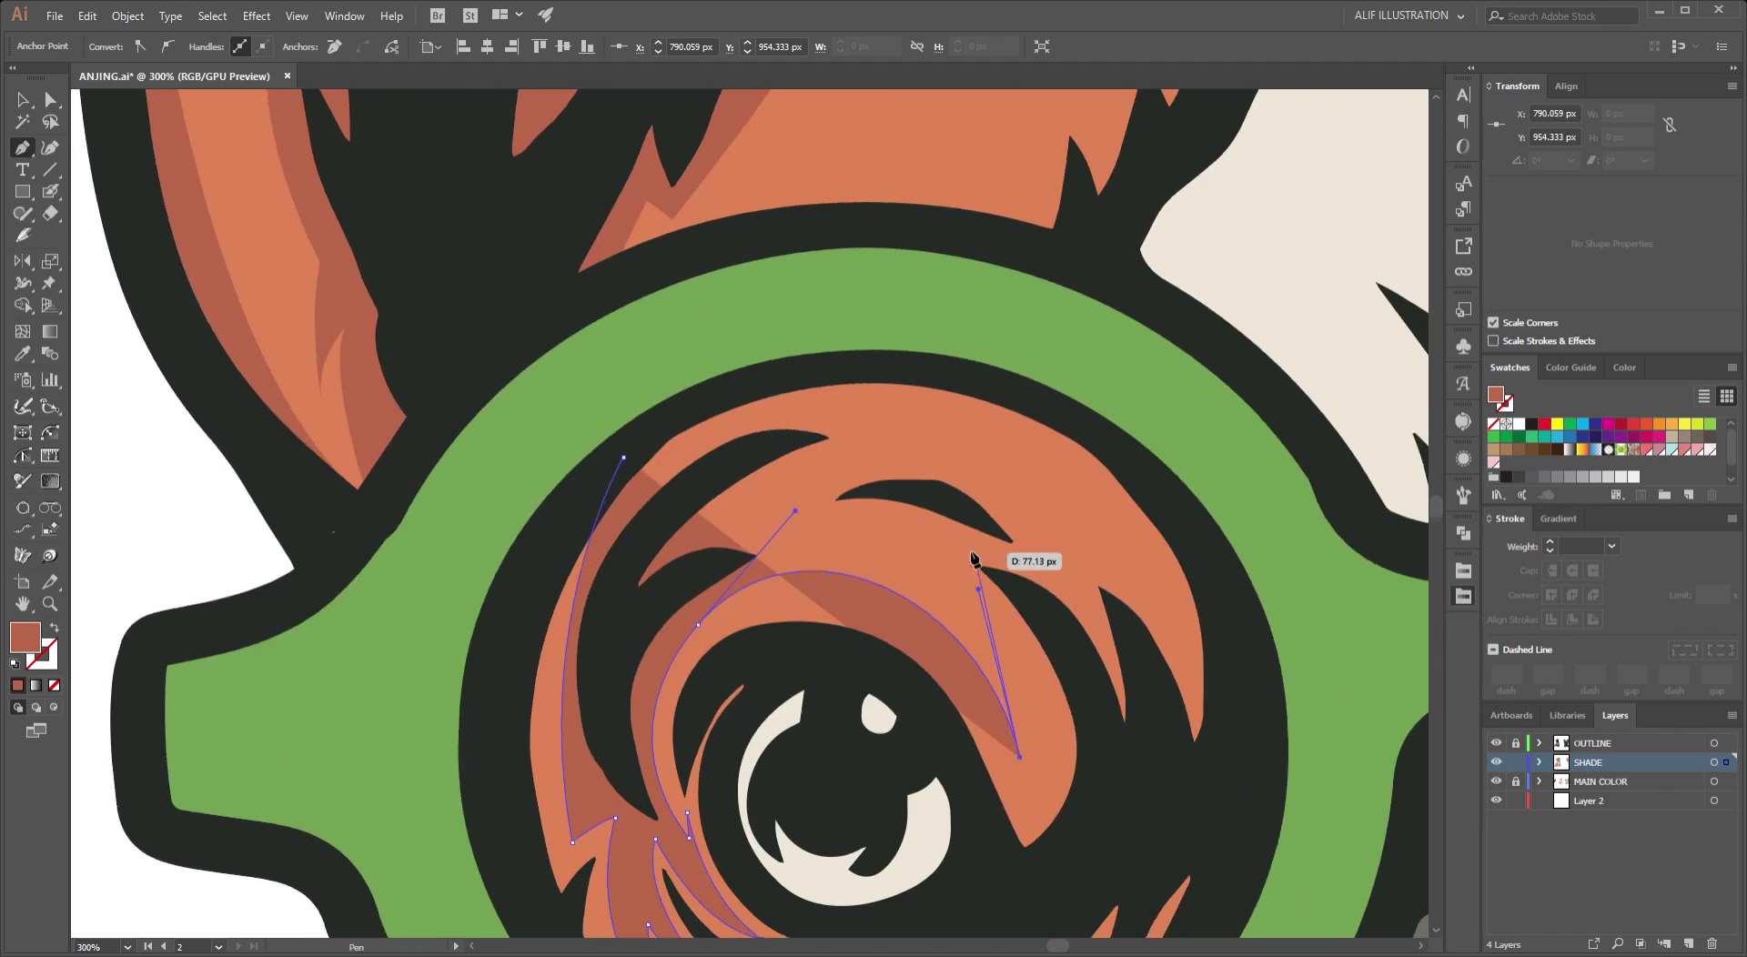
drag(928, 555, 842, 528)
scroll(791, 370, down, 1)
scroll(792, 364, up, 3)
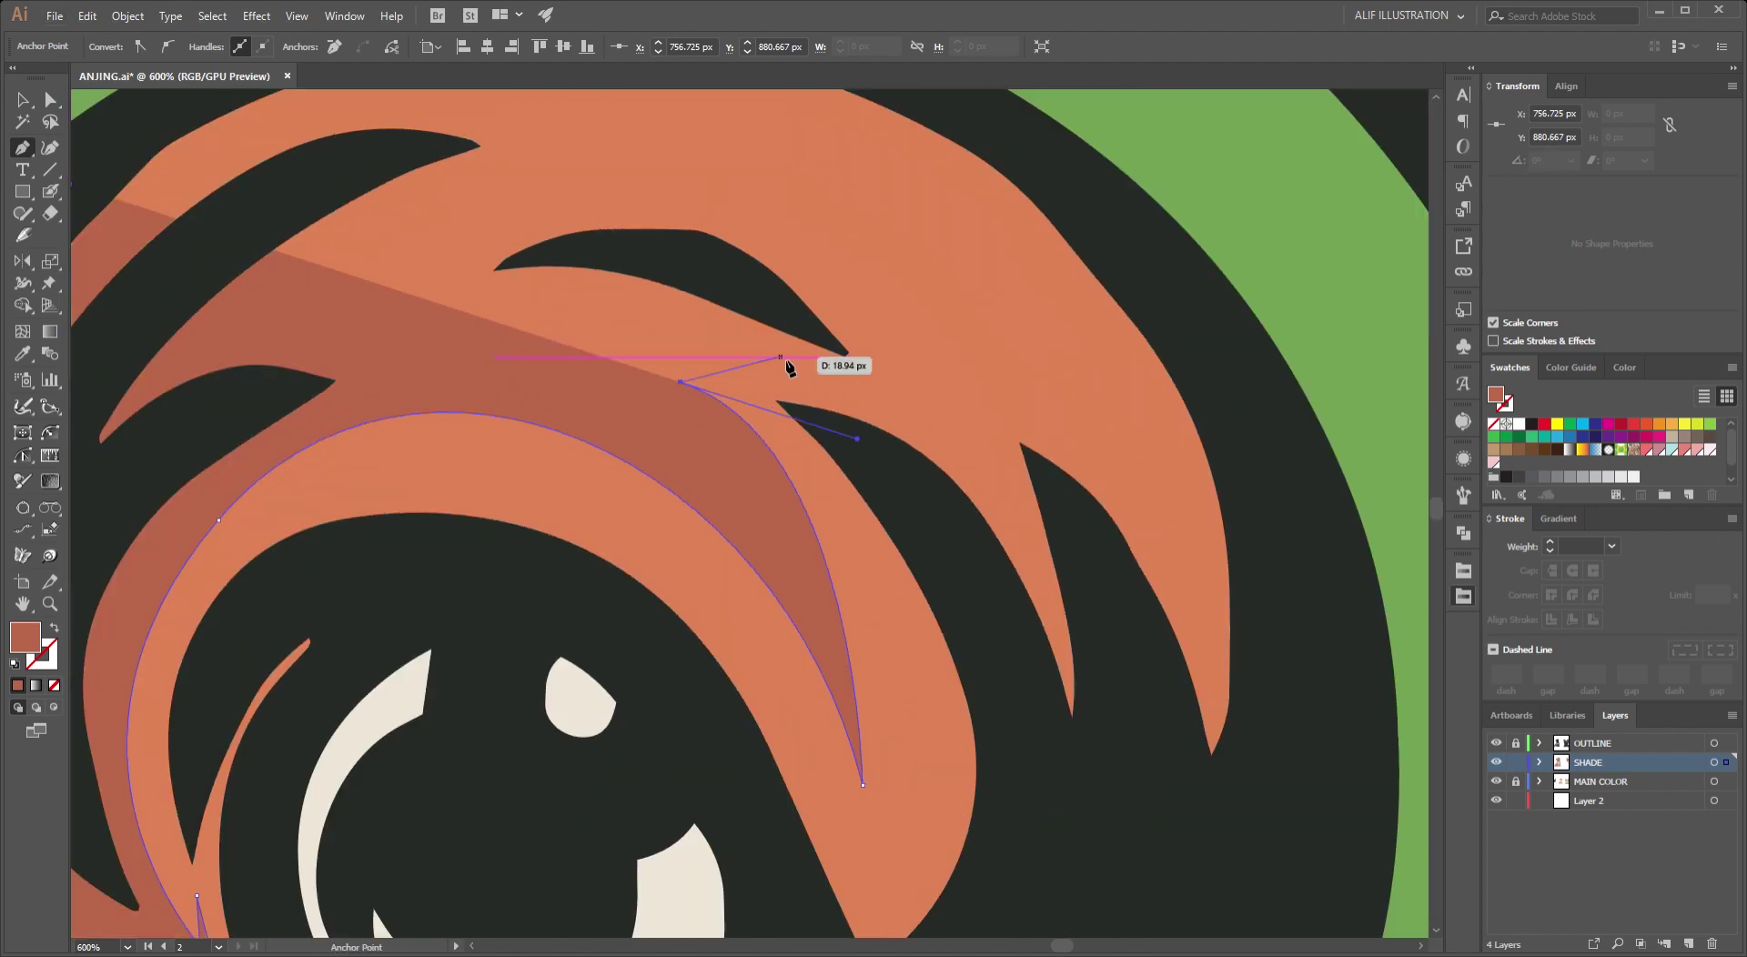
drag(1020, 529, 1108, 739)
drag(946, 368, 859, 478)
scroll(1037, 414, down, 2)
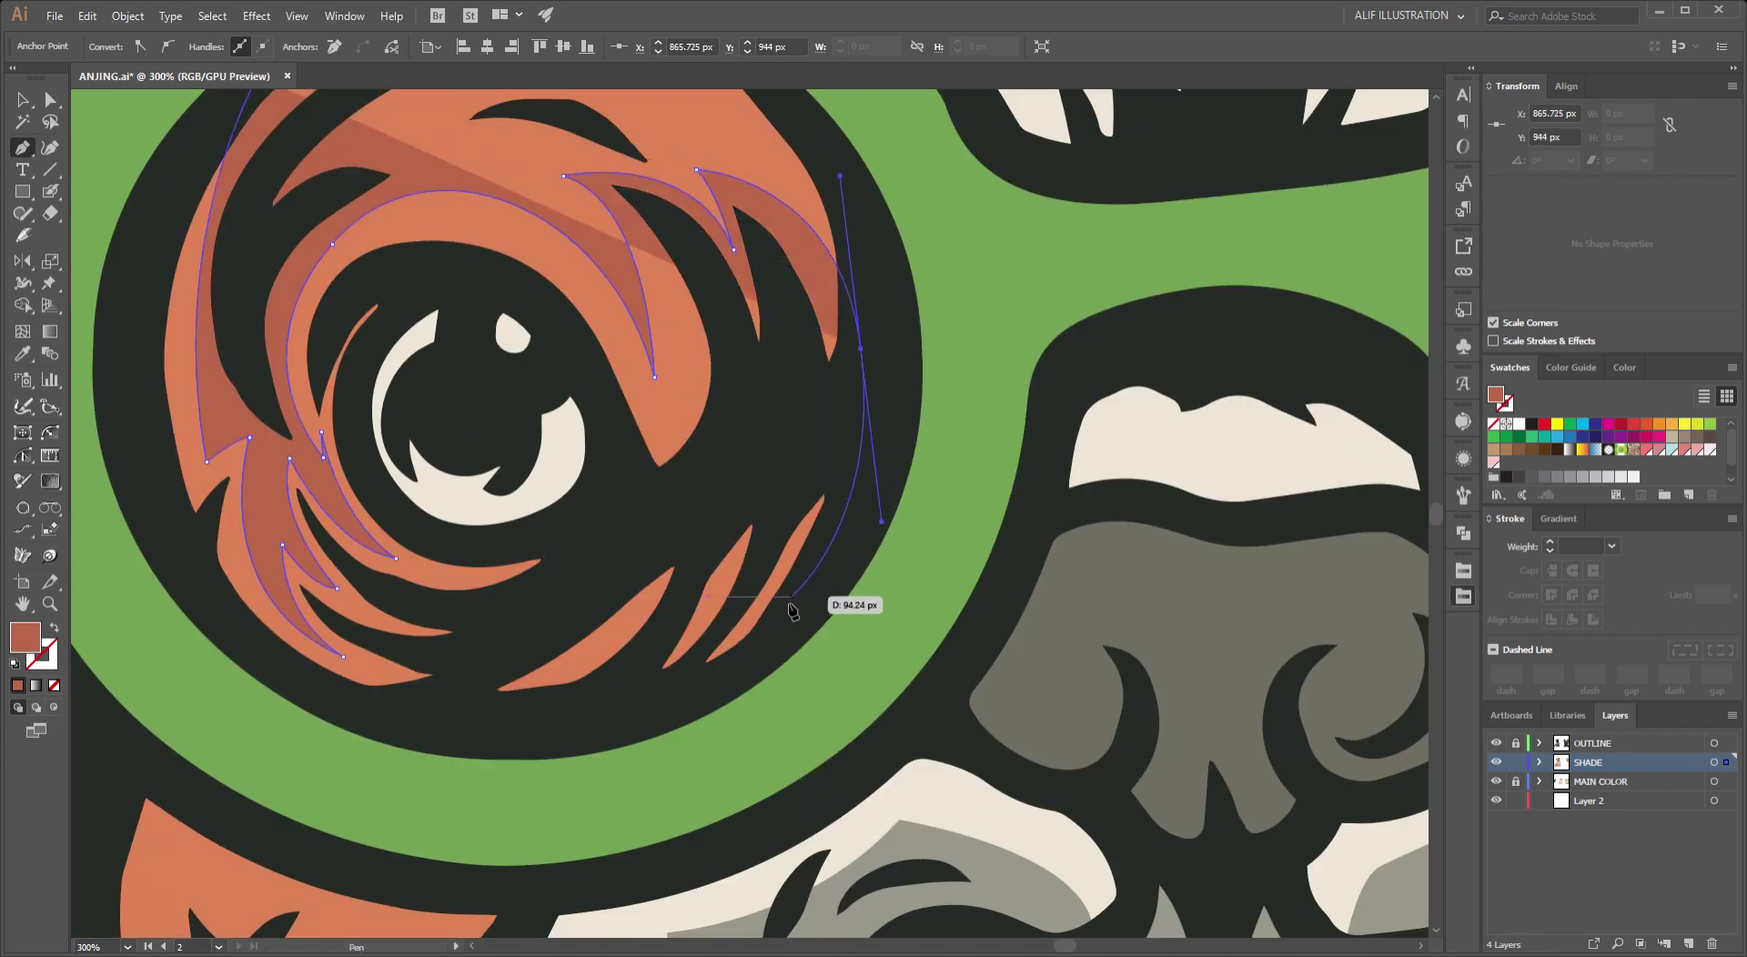
Erase the shade covering the eye highlight, then zoom out to the whole face.
drag(168, 186, 300, 607)
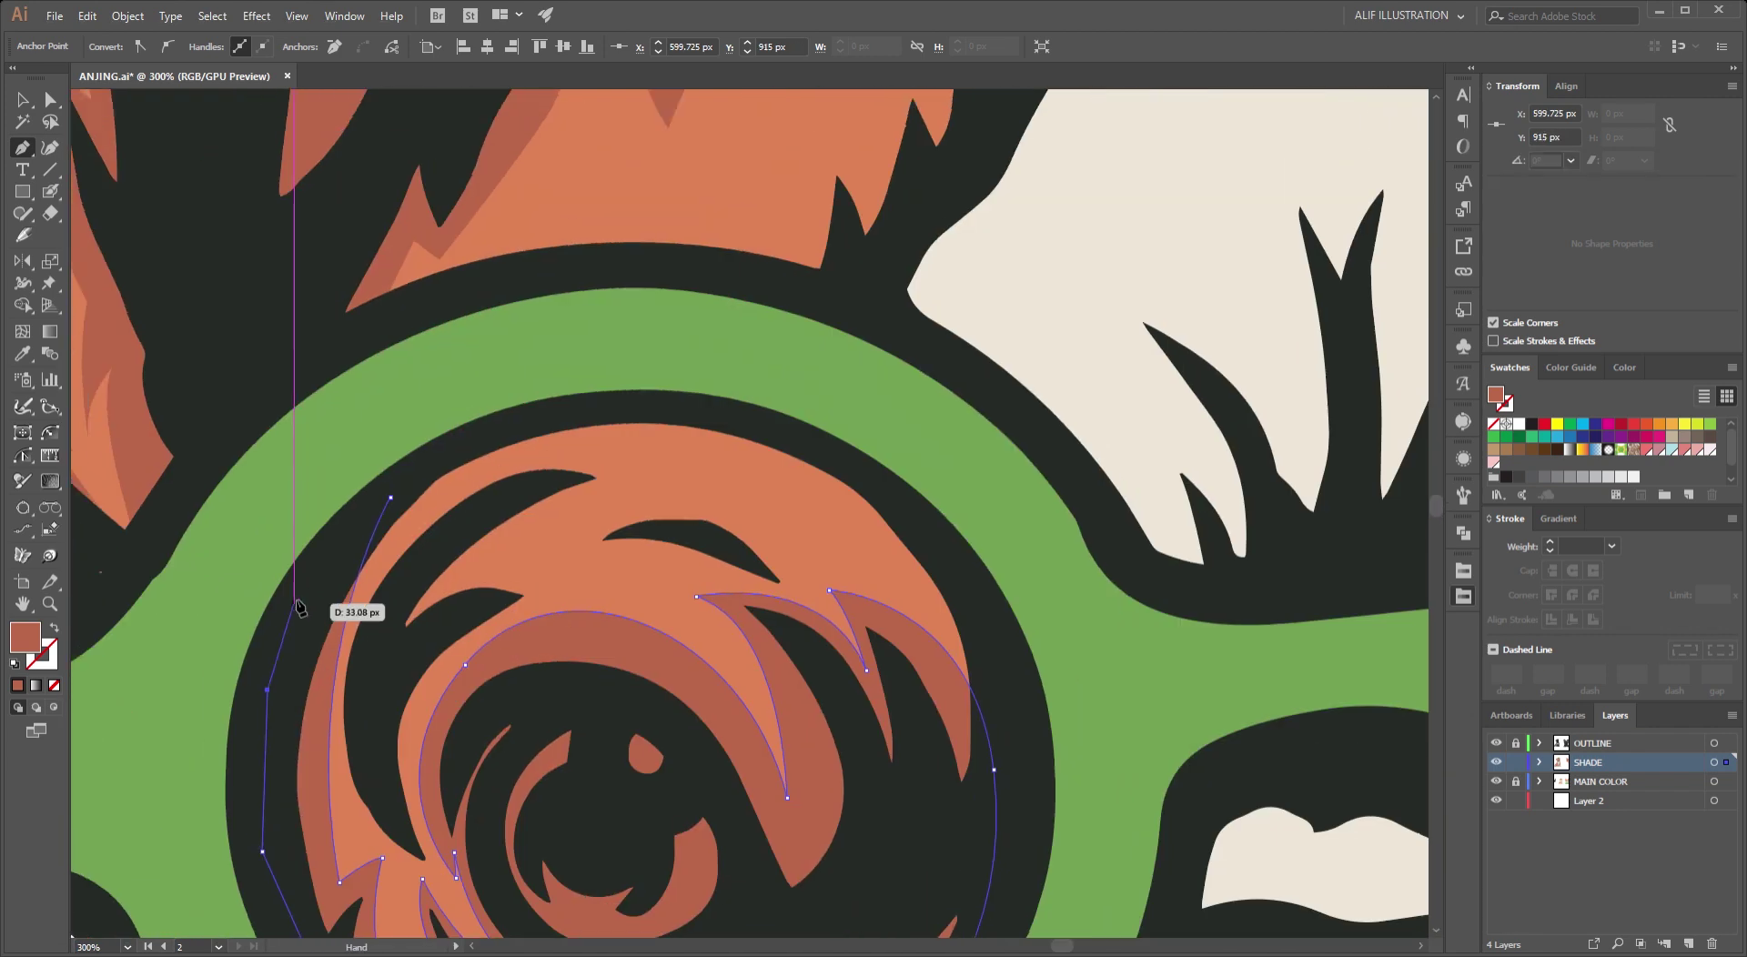
scroll(300, 608, up, 1)
scroll(658, 685, down, 5)
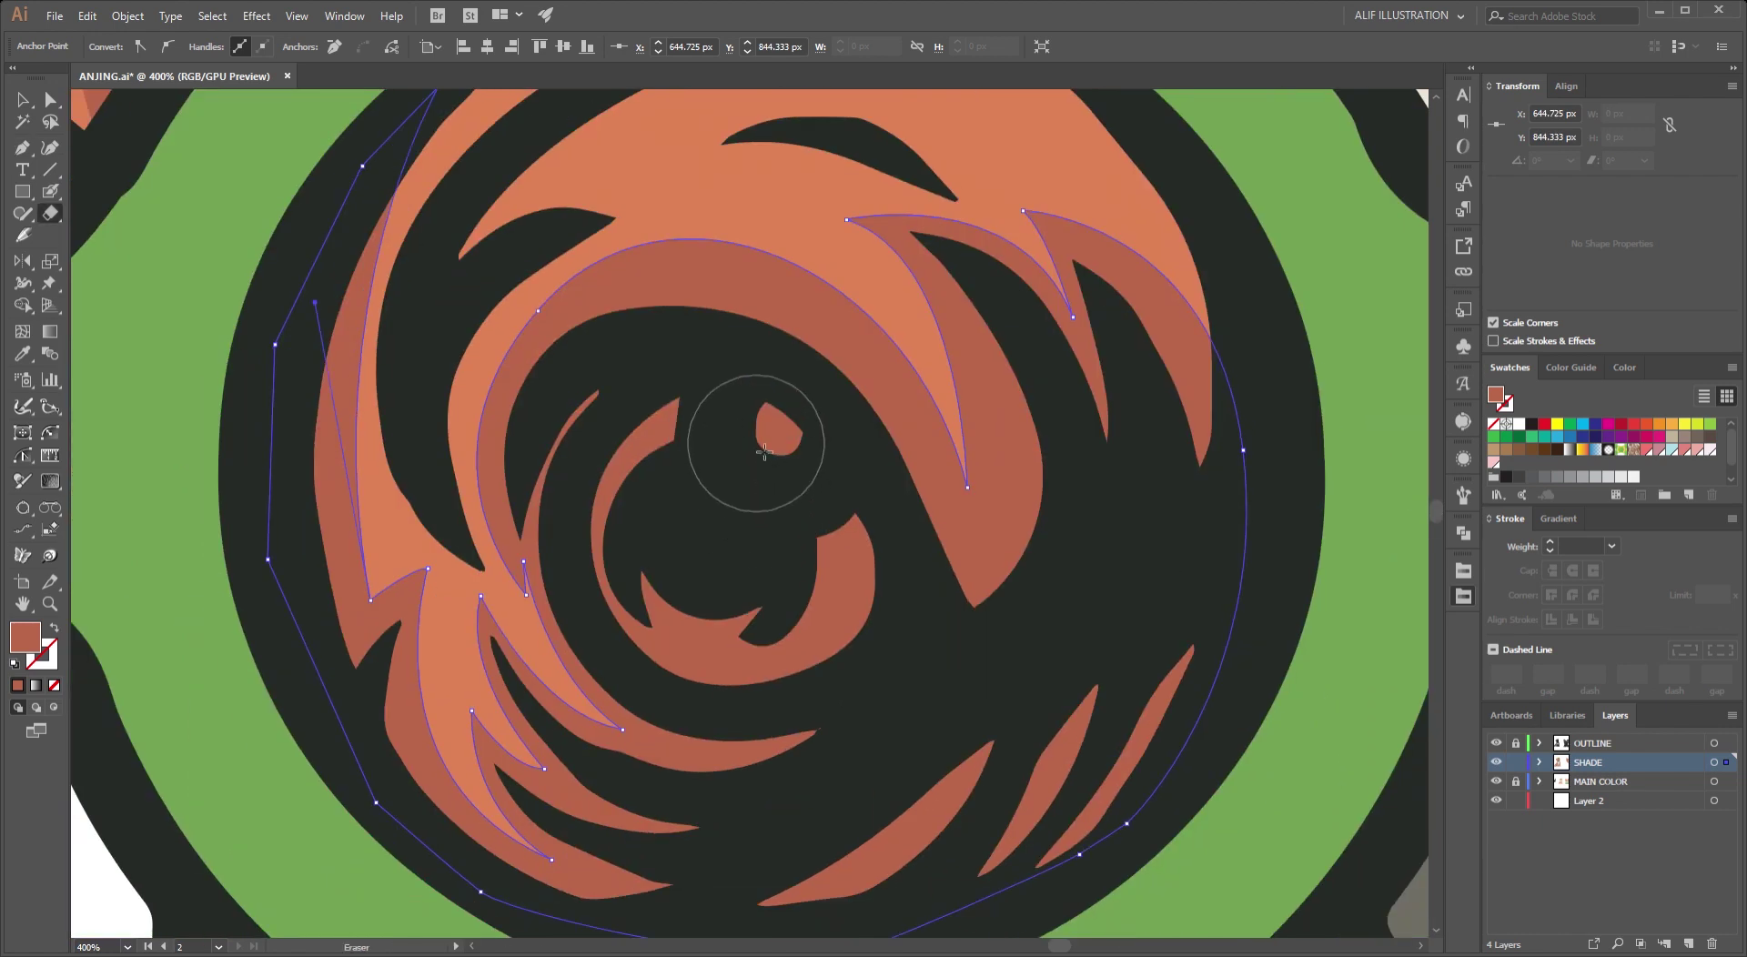
drag(764, 451, 791, 499)
key(v)
key(ctrl+1)
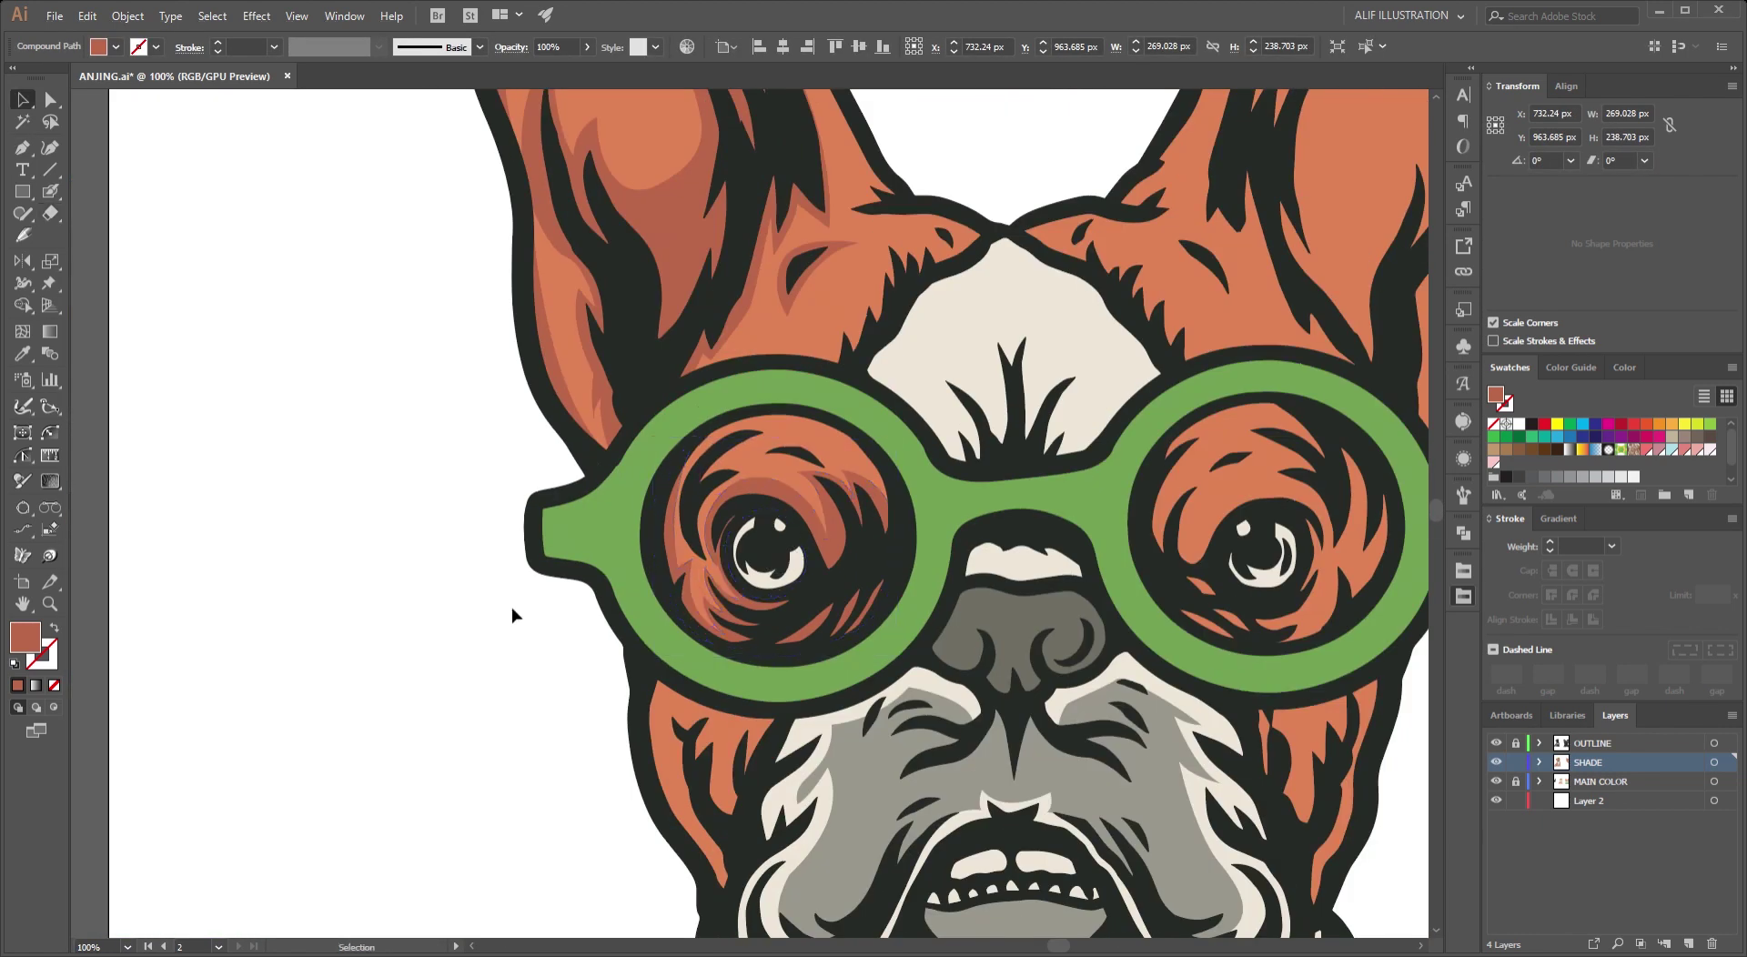
Draw a curved darker orange shade path along the fur around the left eye.
scroll(511, 615, up, 3)
key(p)
scroll(719, 719, up, 2)
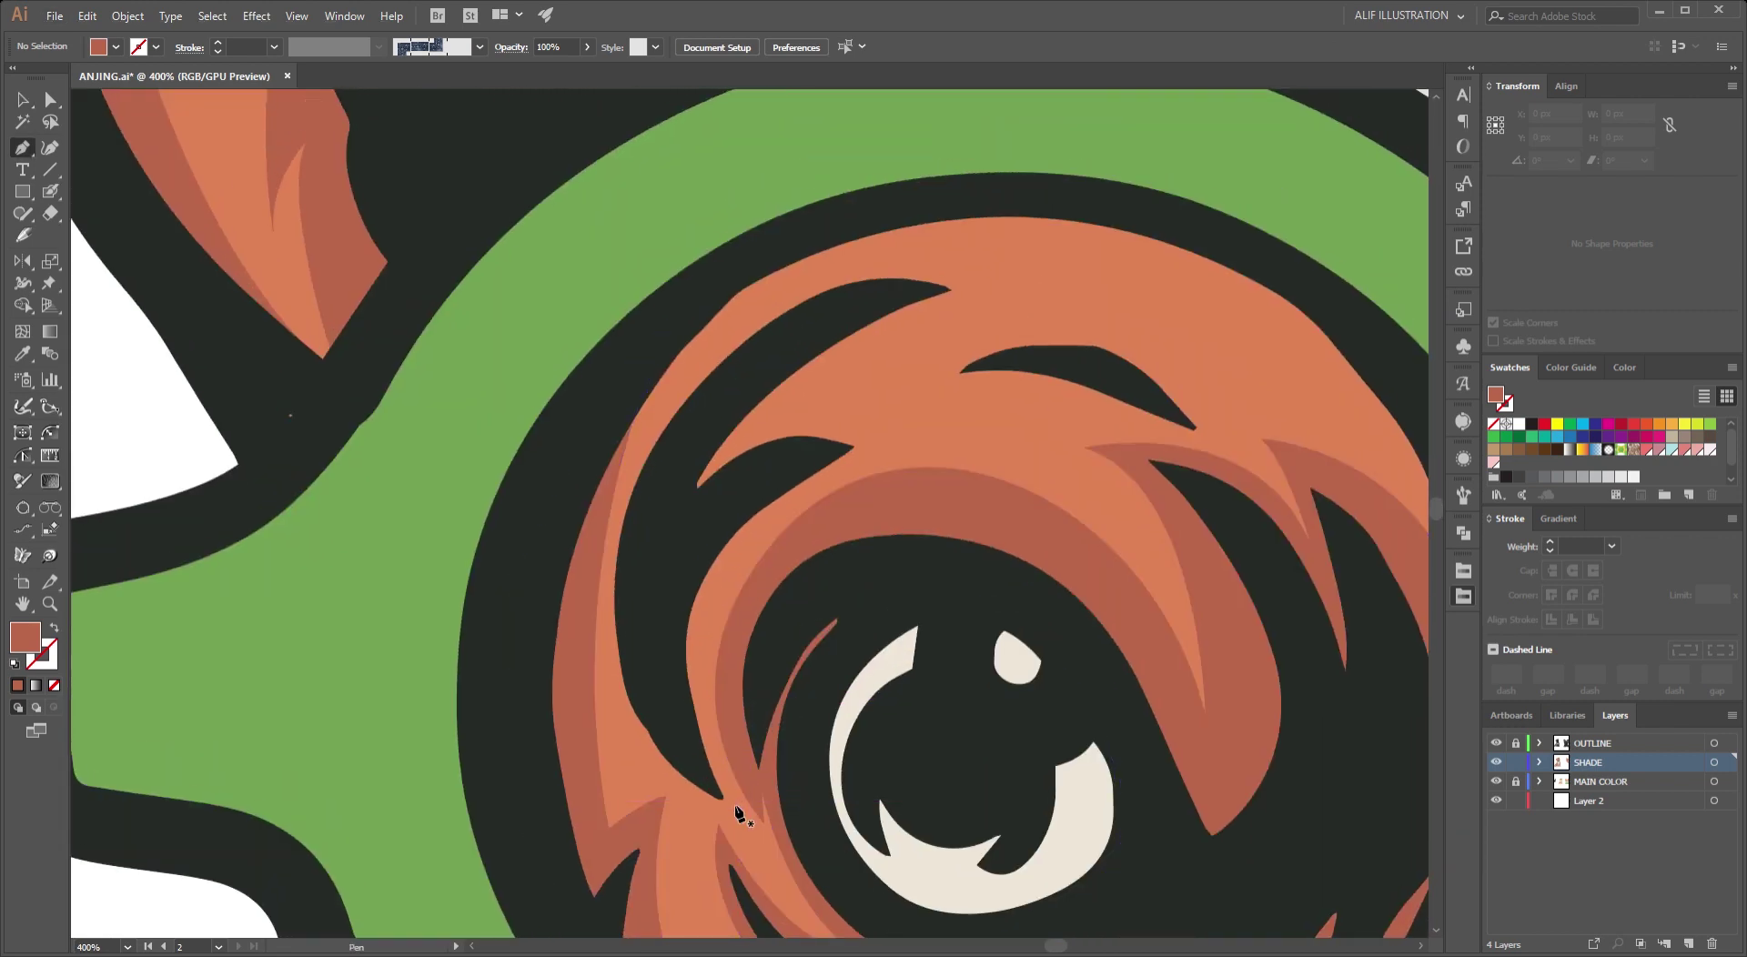
key(ctrl+z)
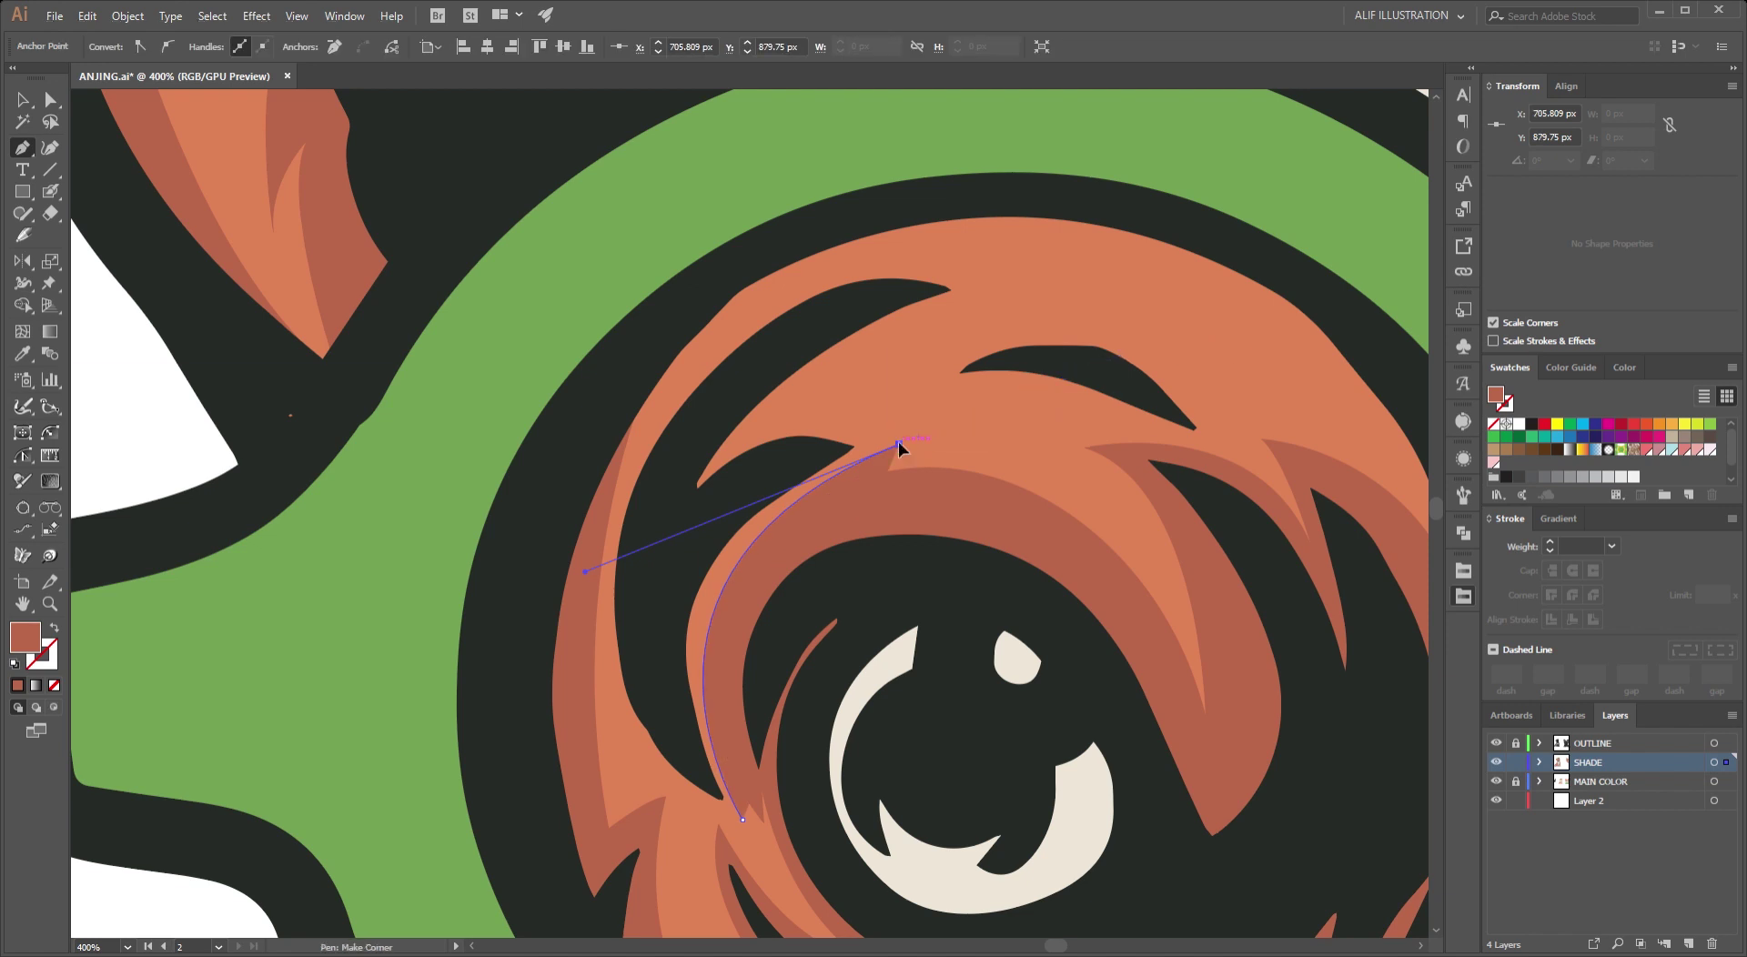
scroll(845, 425, up, 1)
scroll(723, 431, up, 3)
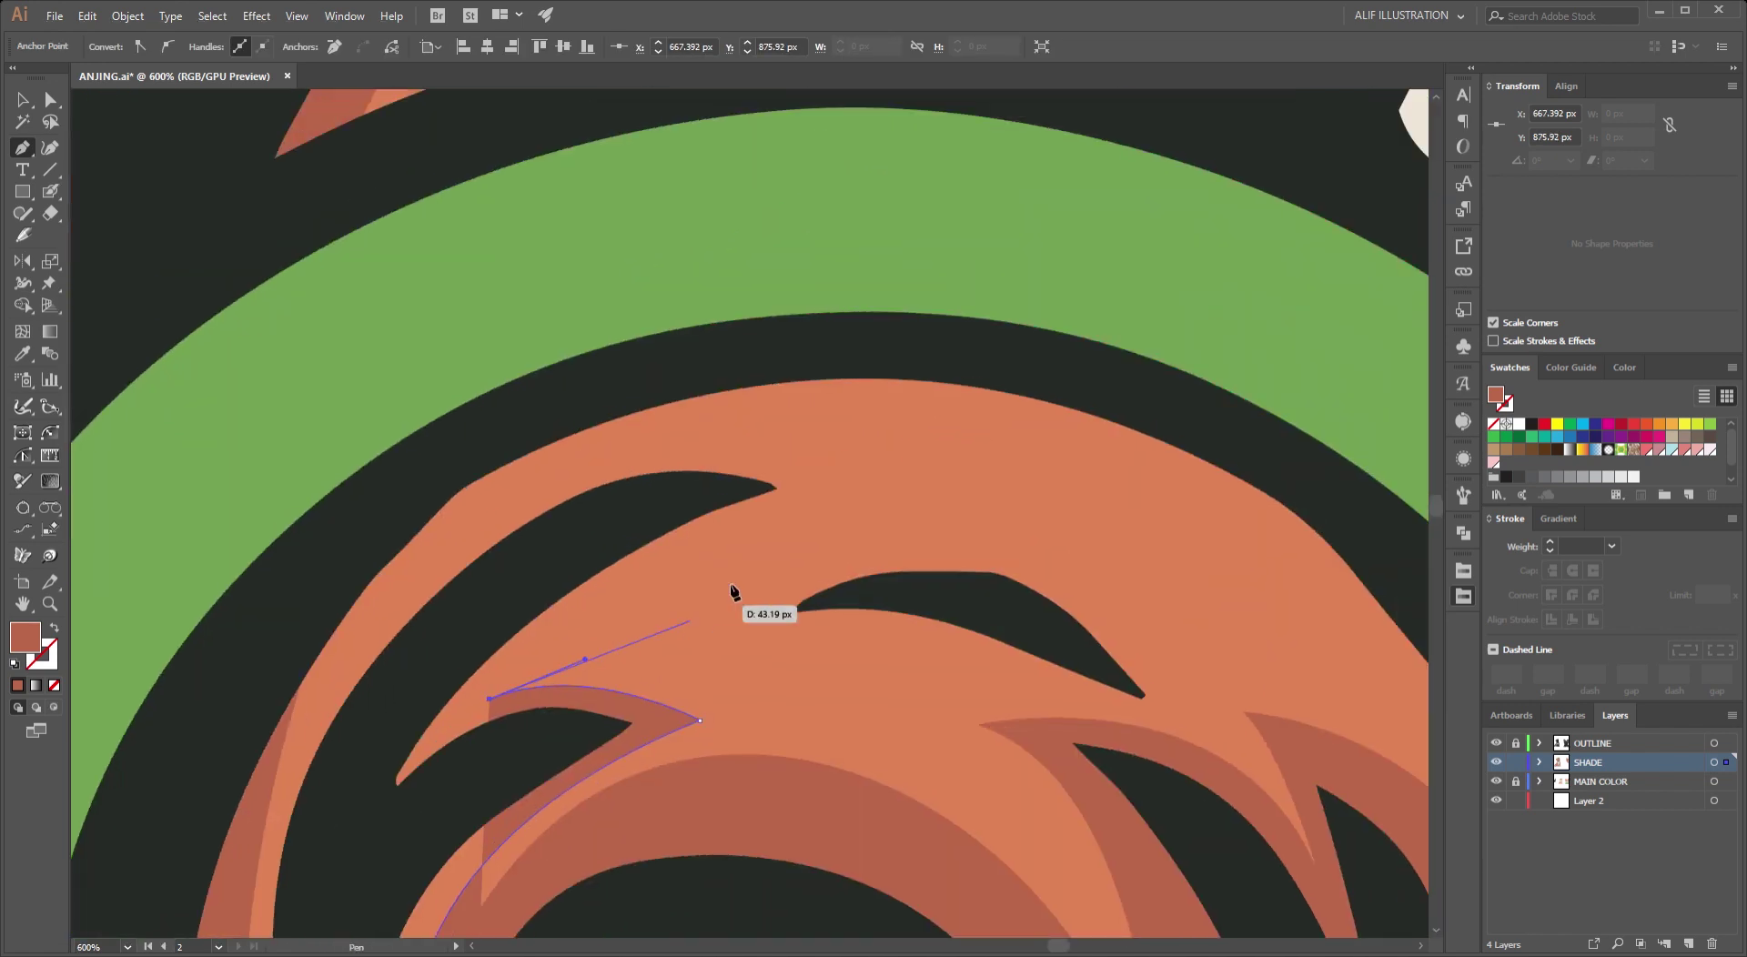
drag(944, 492, 1164, 518)
scroll(819, 427, left, 5)
scroll(801, 454, down, 2)
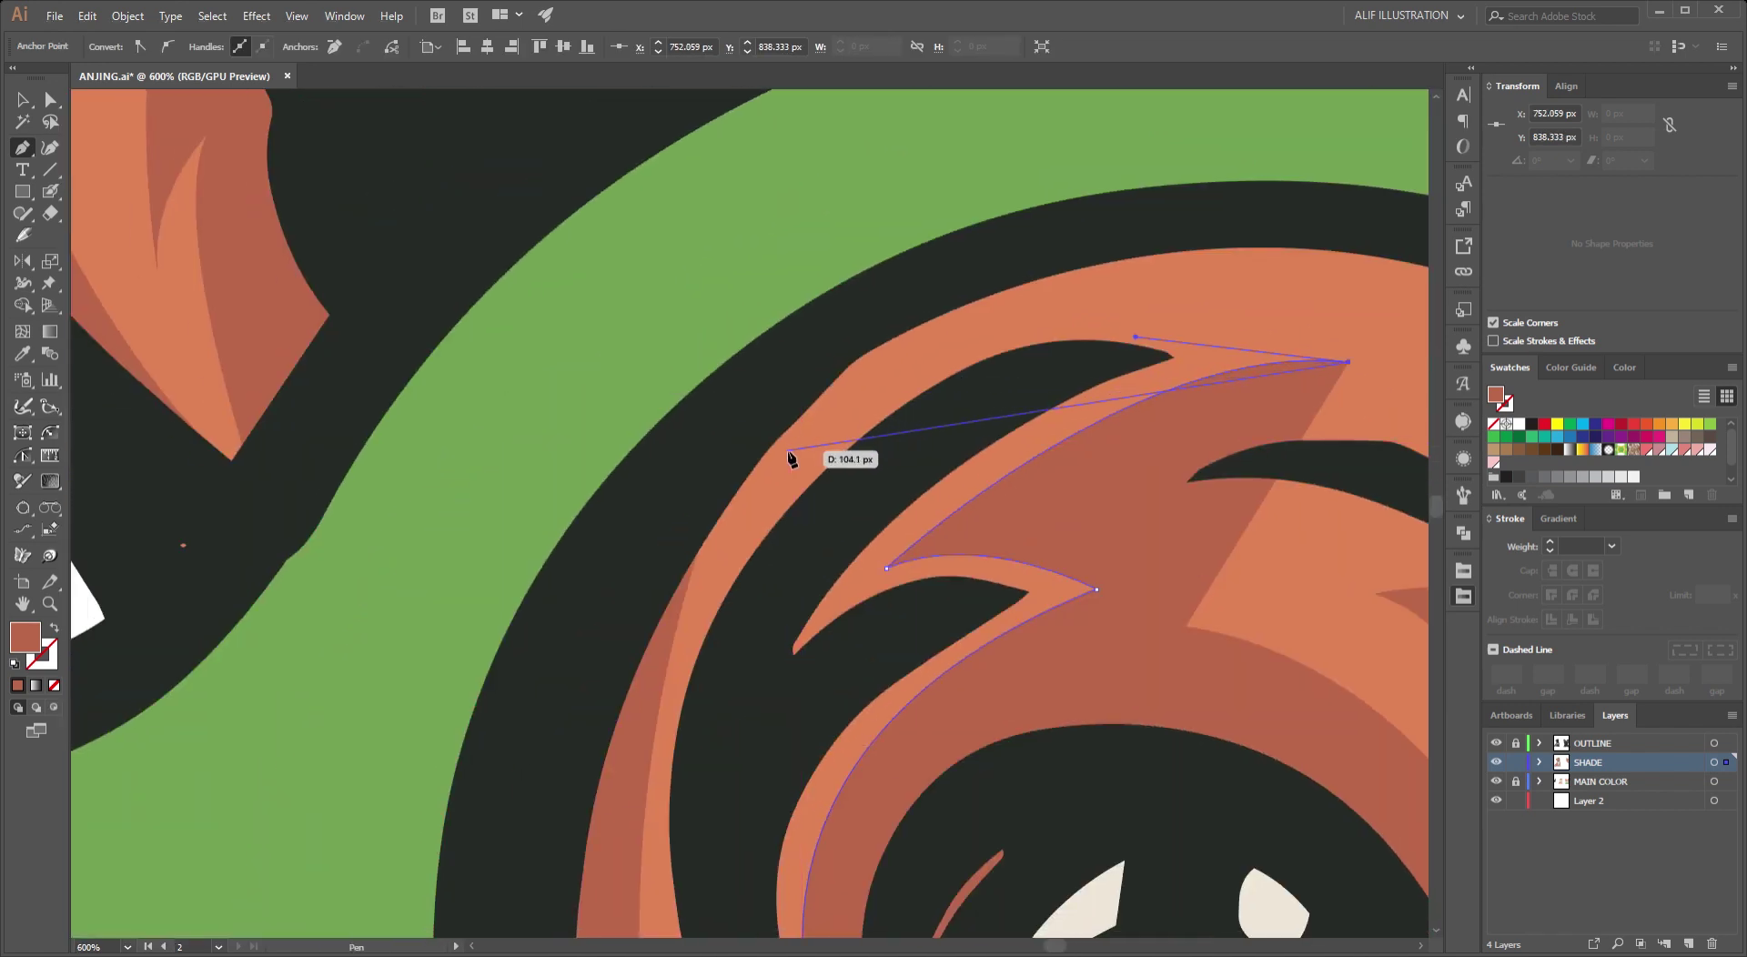
drag(787, 450, 557, 709)
scroll(557, 709, down, 2)
drag(695, 783, 762, 607)
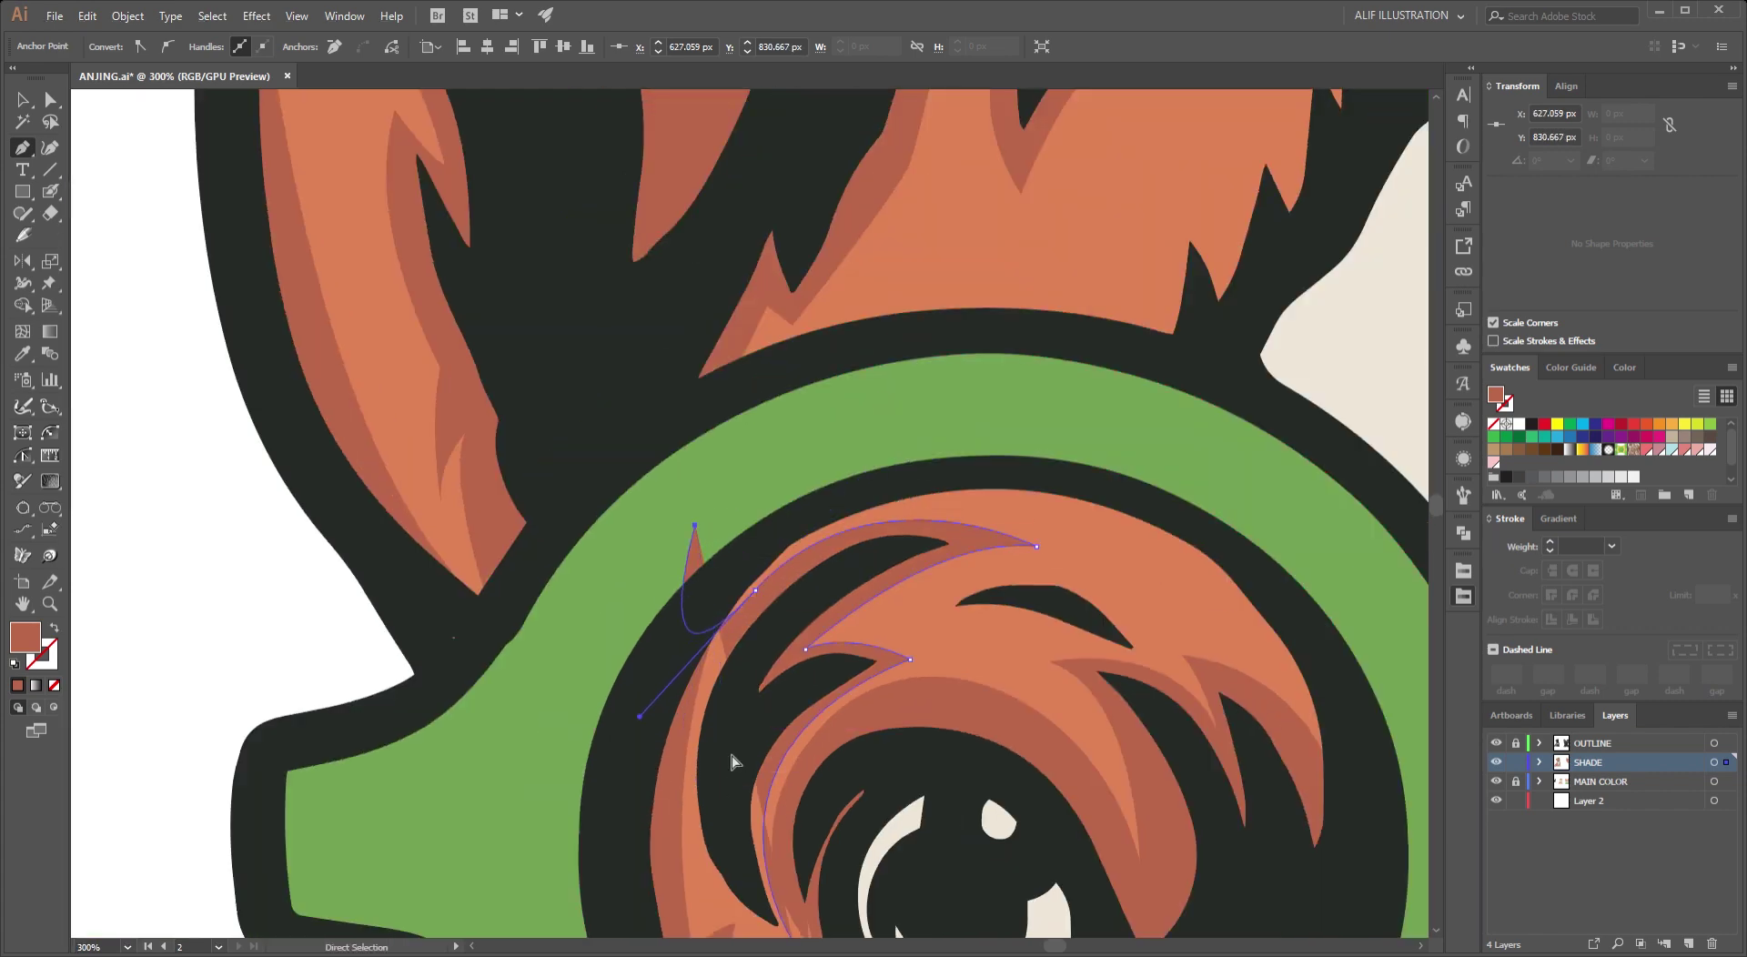
scroll(734, 764, down, 3)
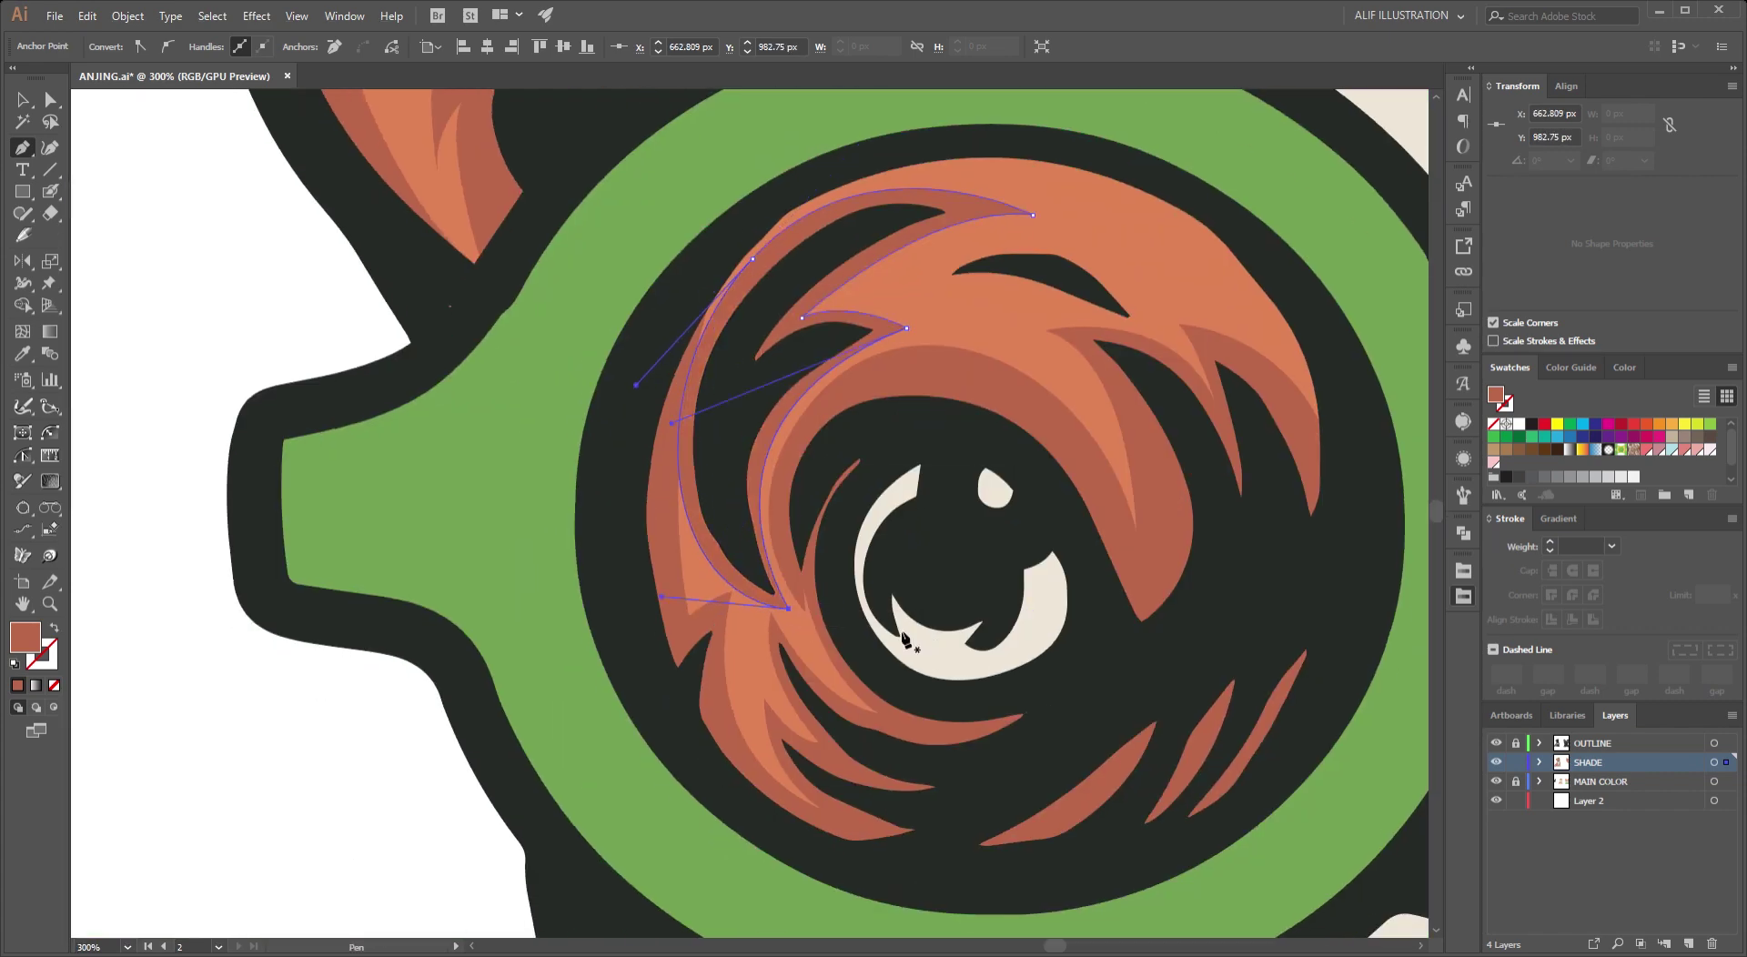
key(v)
key(ctrl+shift+a)
Draw a shade shape over the dark streak in the forehead fur above the eye.
scroll(406, 745, down, 3)
scroll(605, 396, up, 3)
scroll(676, 401, up, 3)
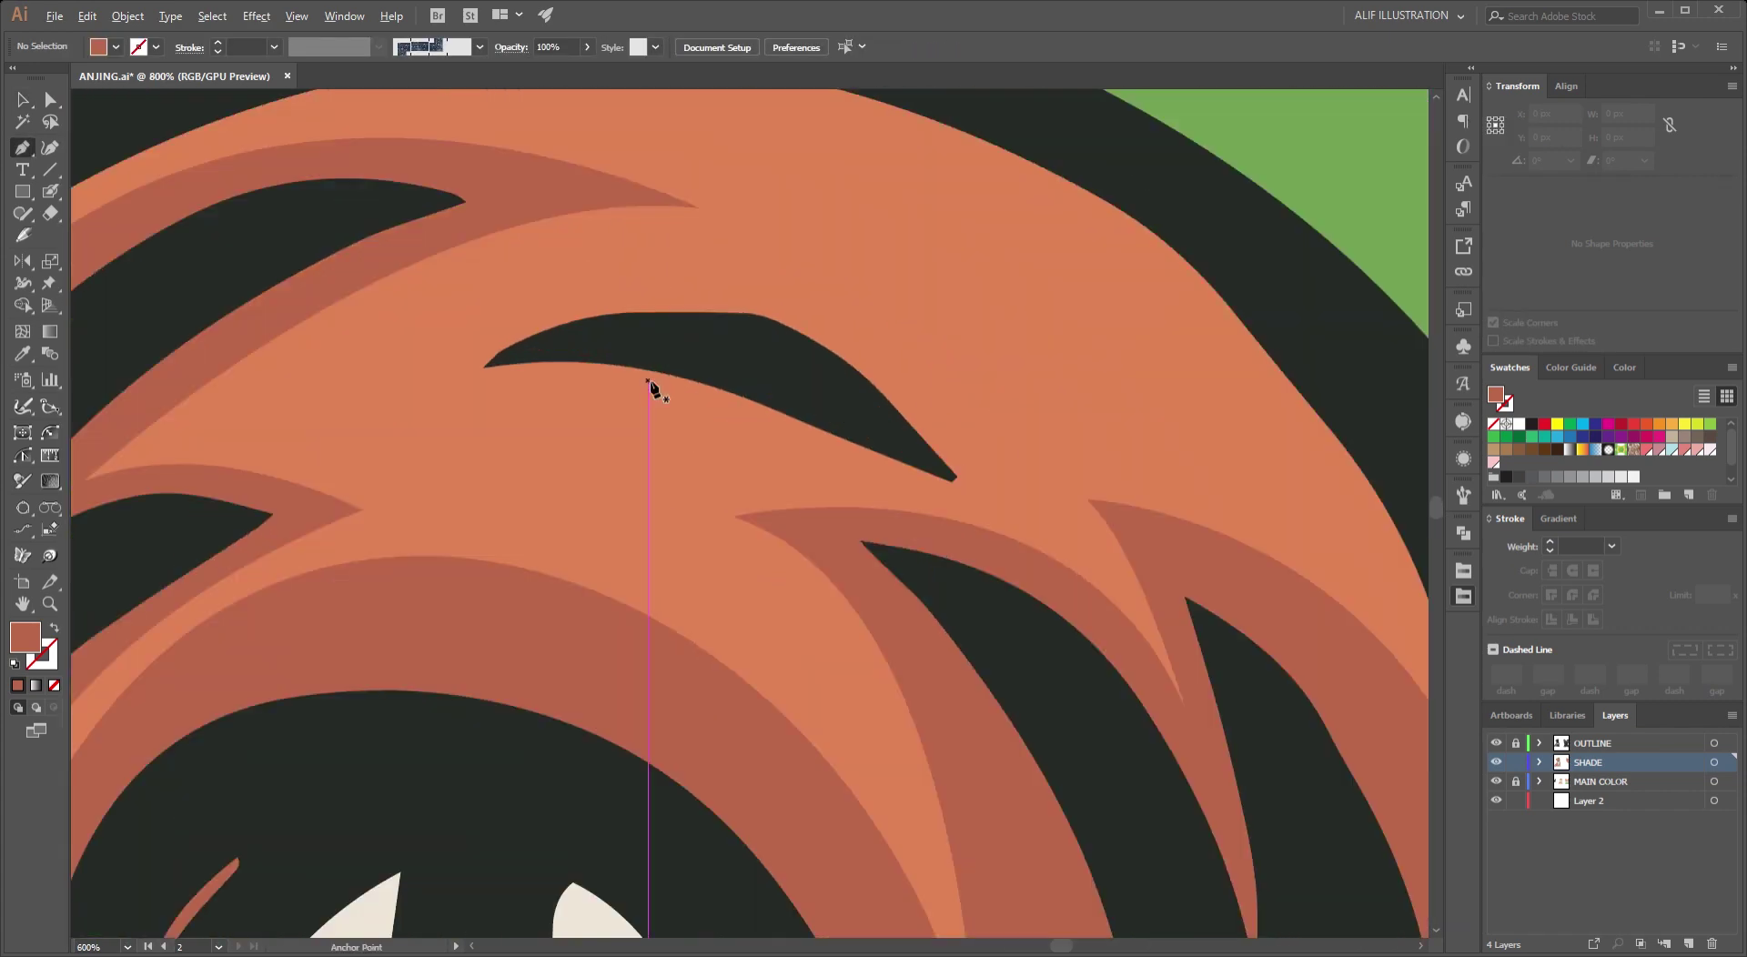
key(p)
click(438, 148)
drag(967, 321, 1073, 507)
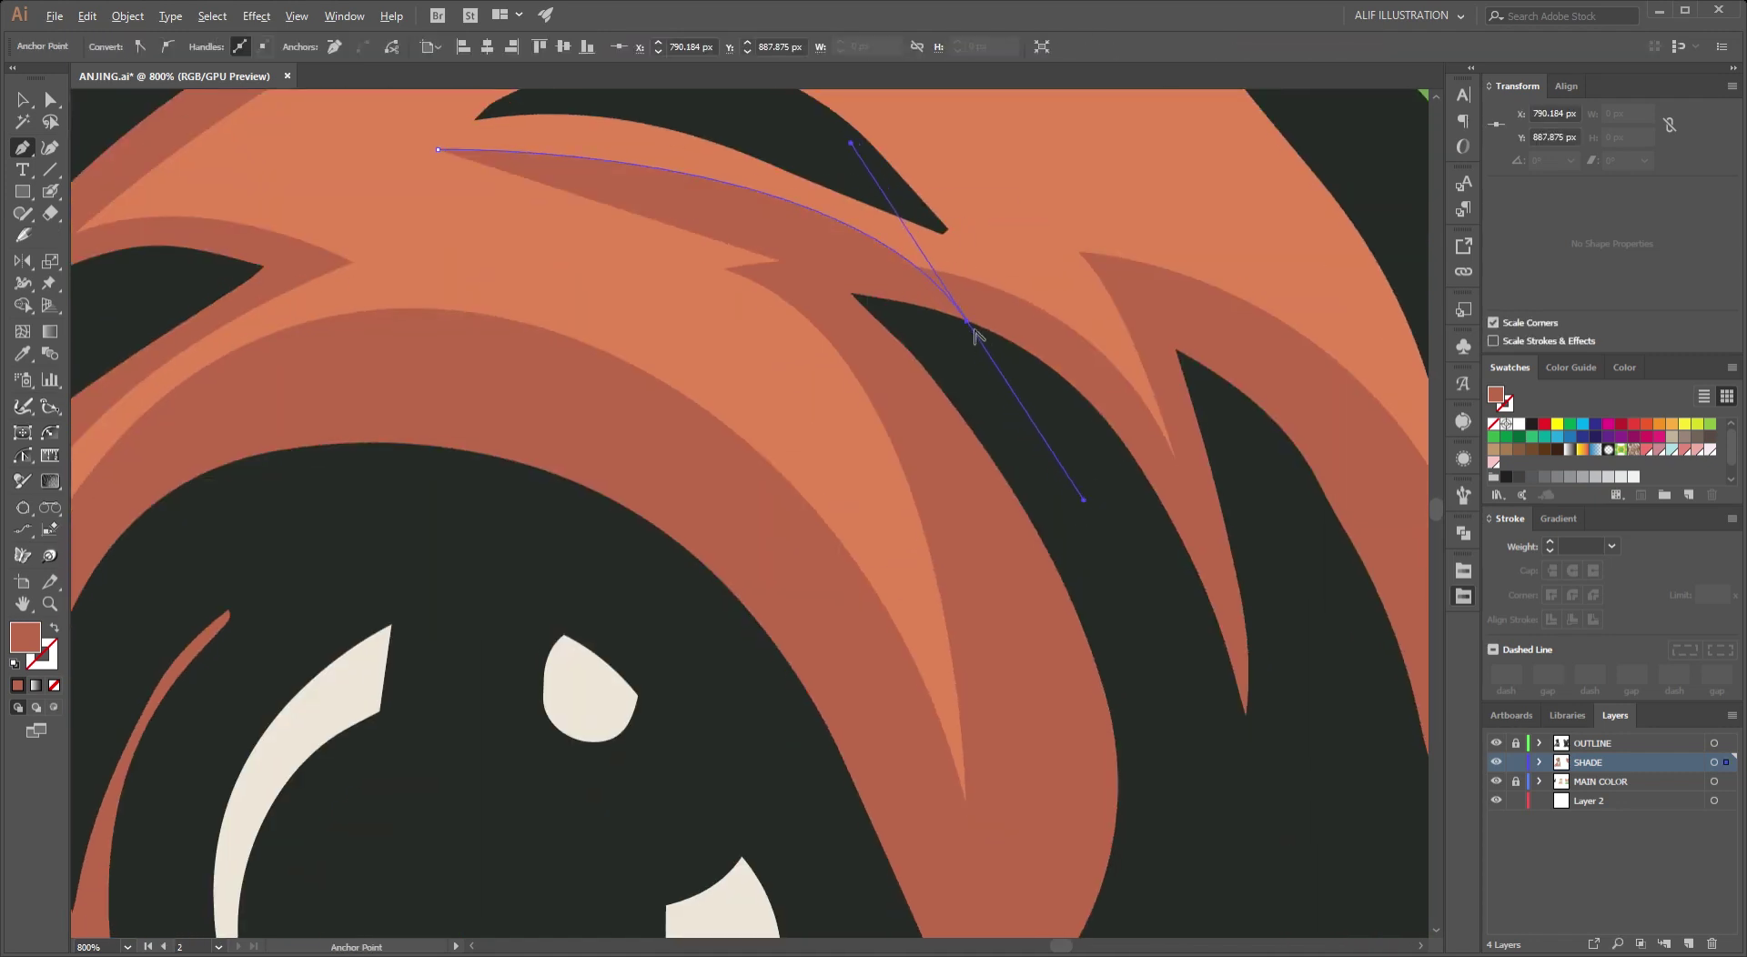
scroll(761, 246, up, 3)
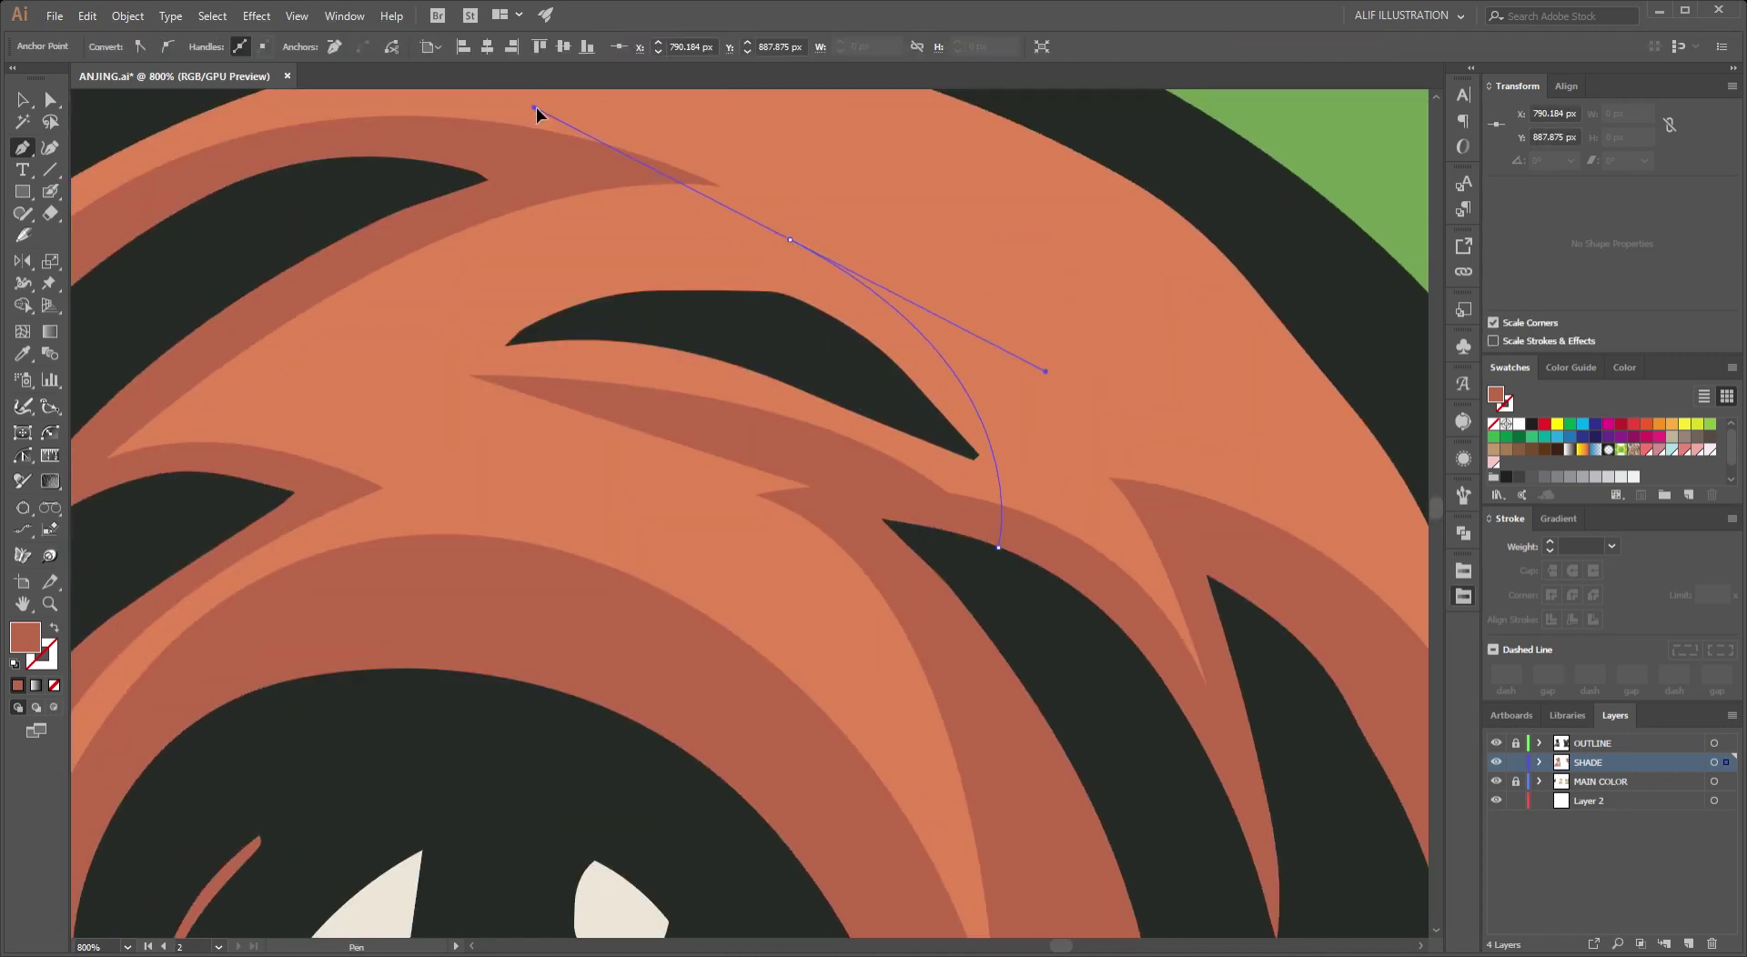
scroll(682, 273, up, 2)
click(483, 550)
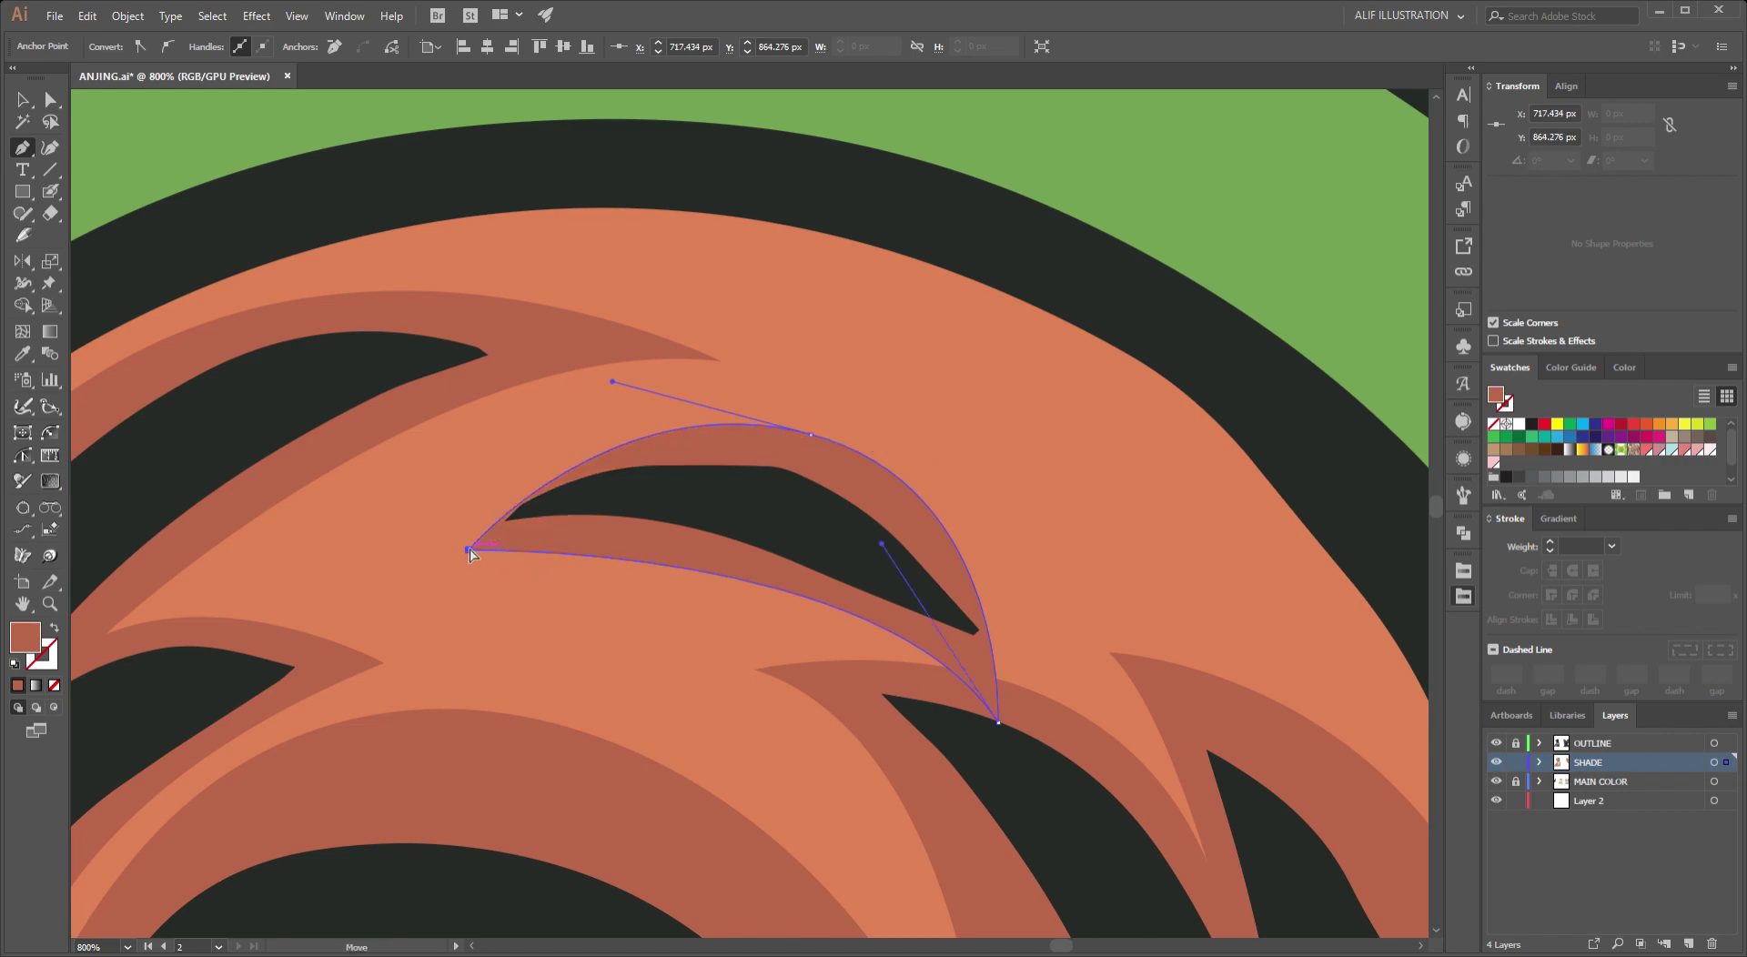
scroll(936, 701, down, 4)
key(v)
scroll(943, 696, down, 3)
Draw and close a thin darker orange shade sliver along the left cheek fur.
scroll(784, 459, down, 2)
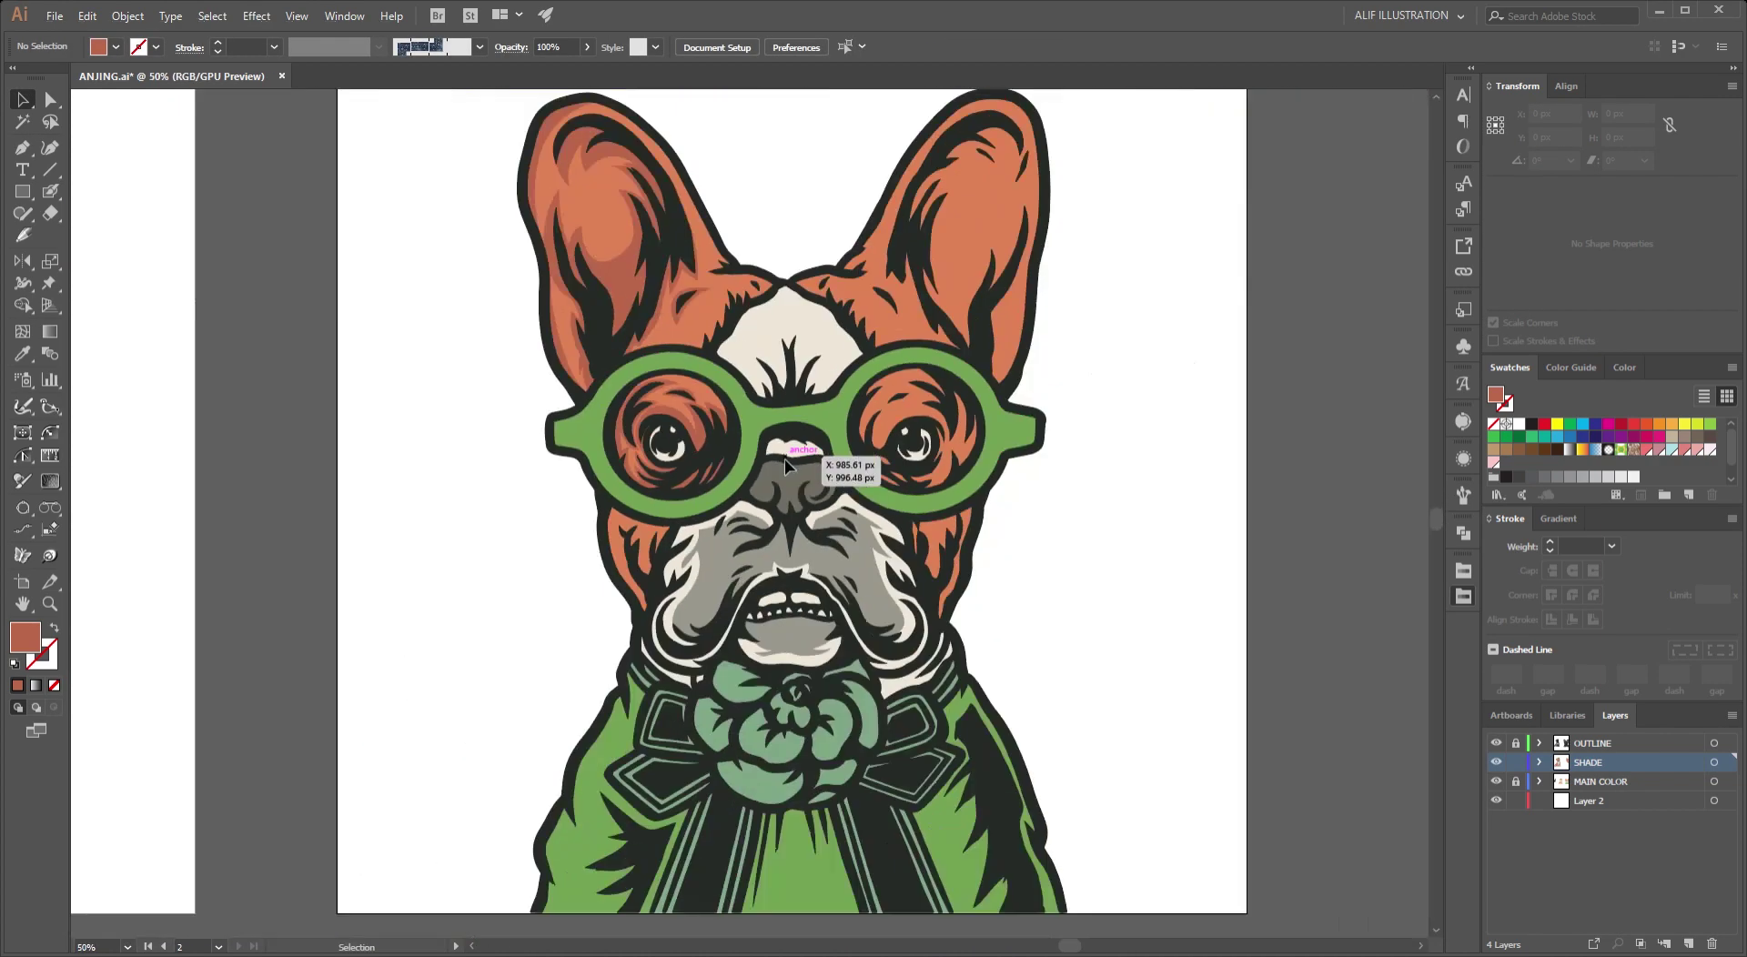
scroll(617, 669, up, 4)
scroll(654, 593, down, 1)
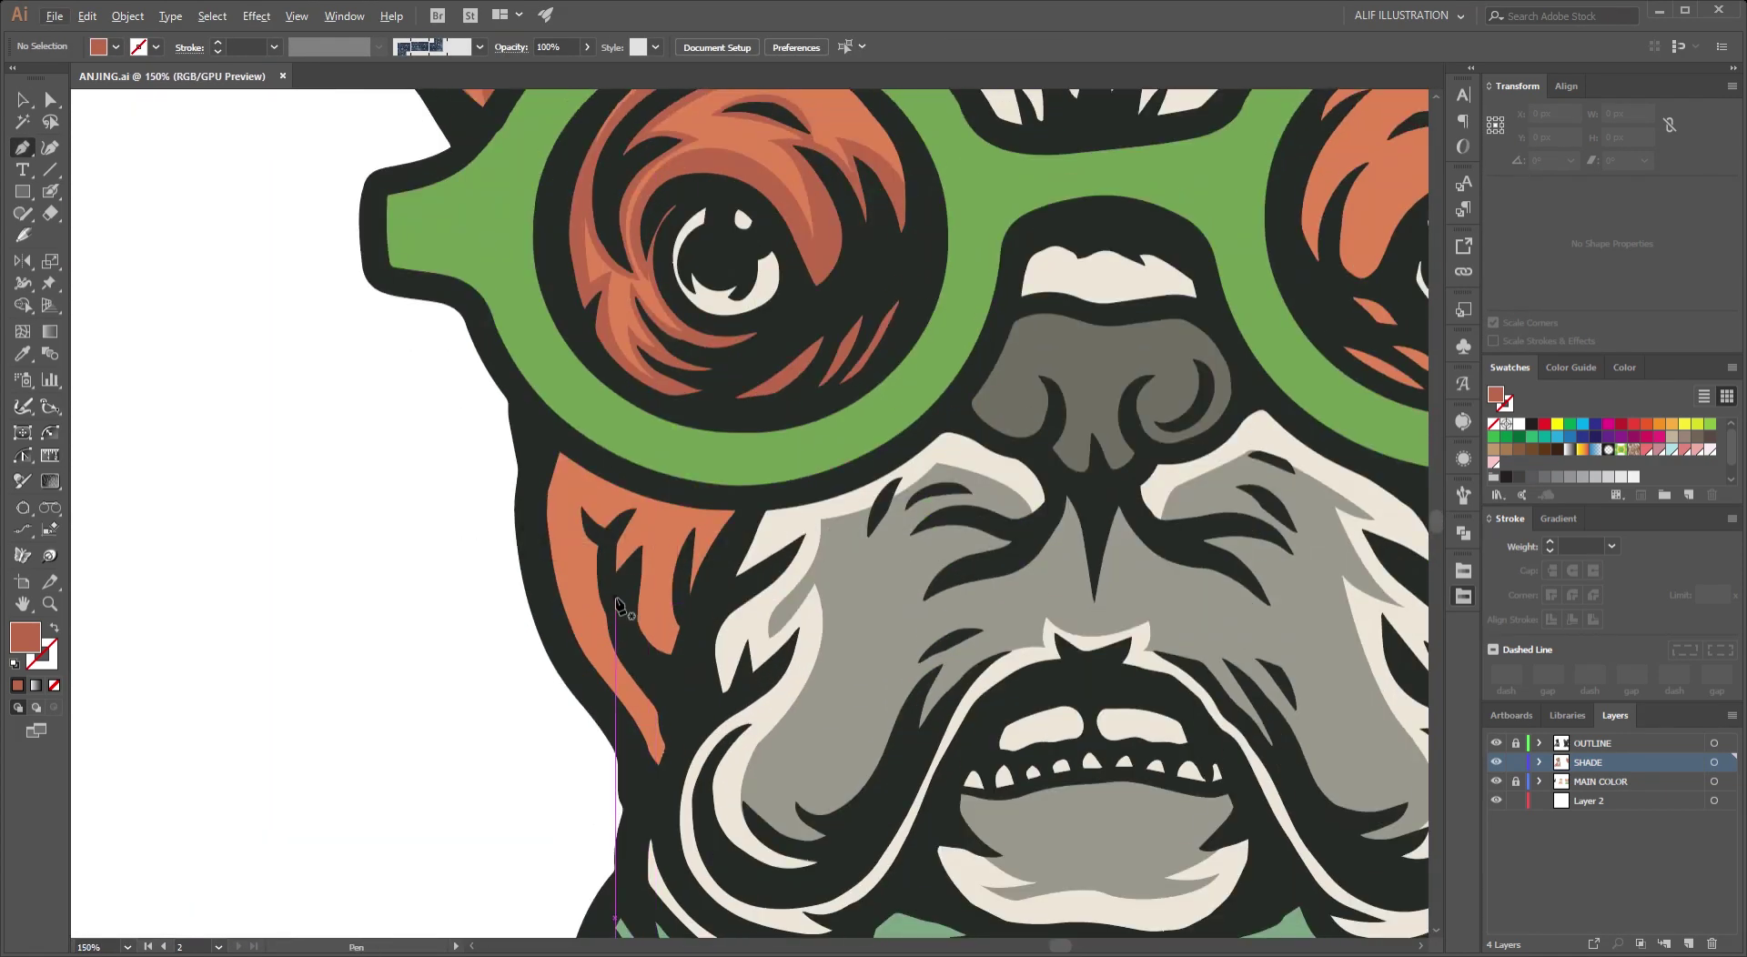
scroll(682, 655, up, 2)
click(771, 709)
drag(563, 399, 661, 574)
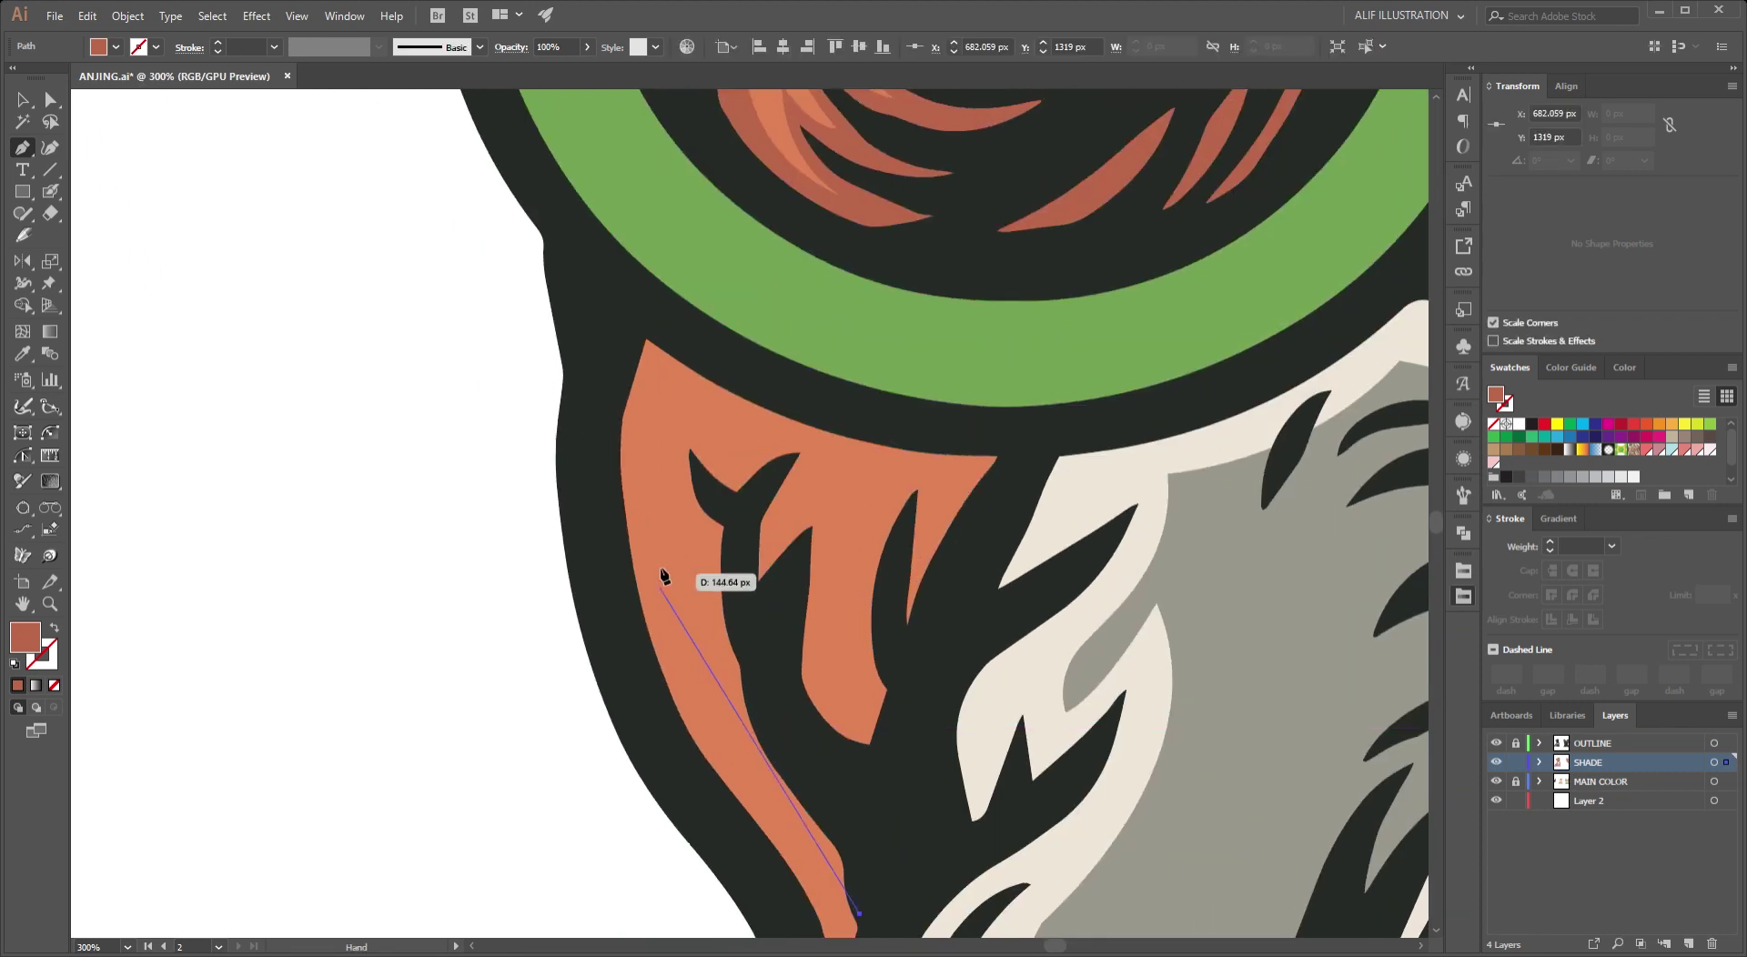
click(670, 374)
scroll(663, 570, up, 3)
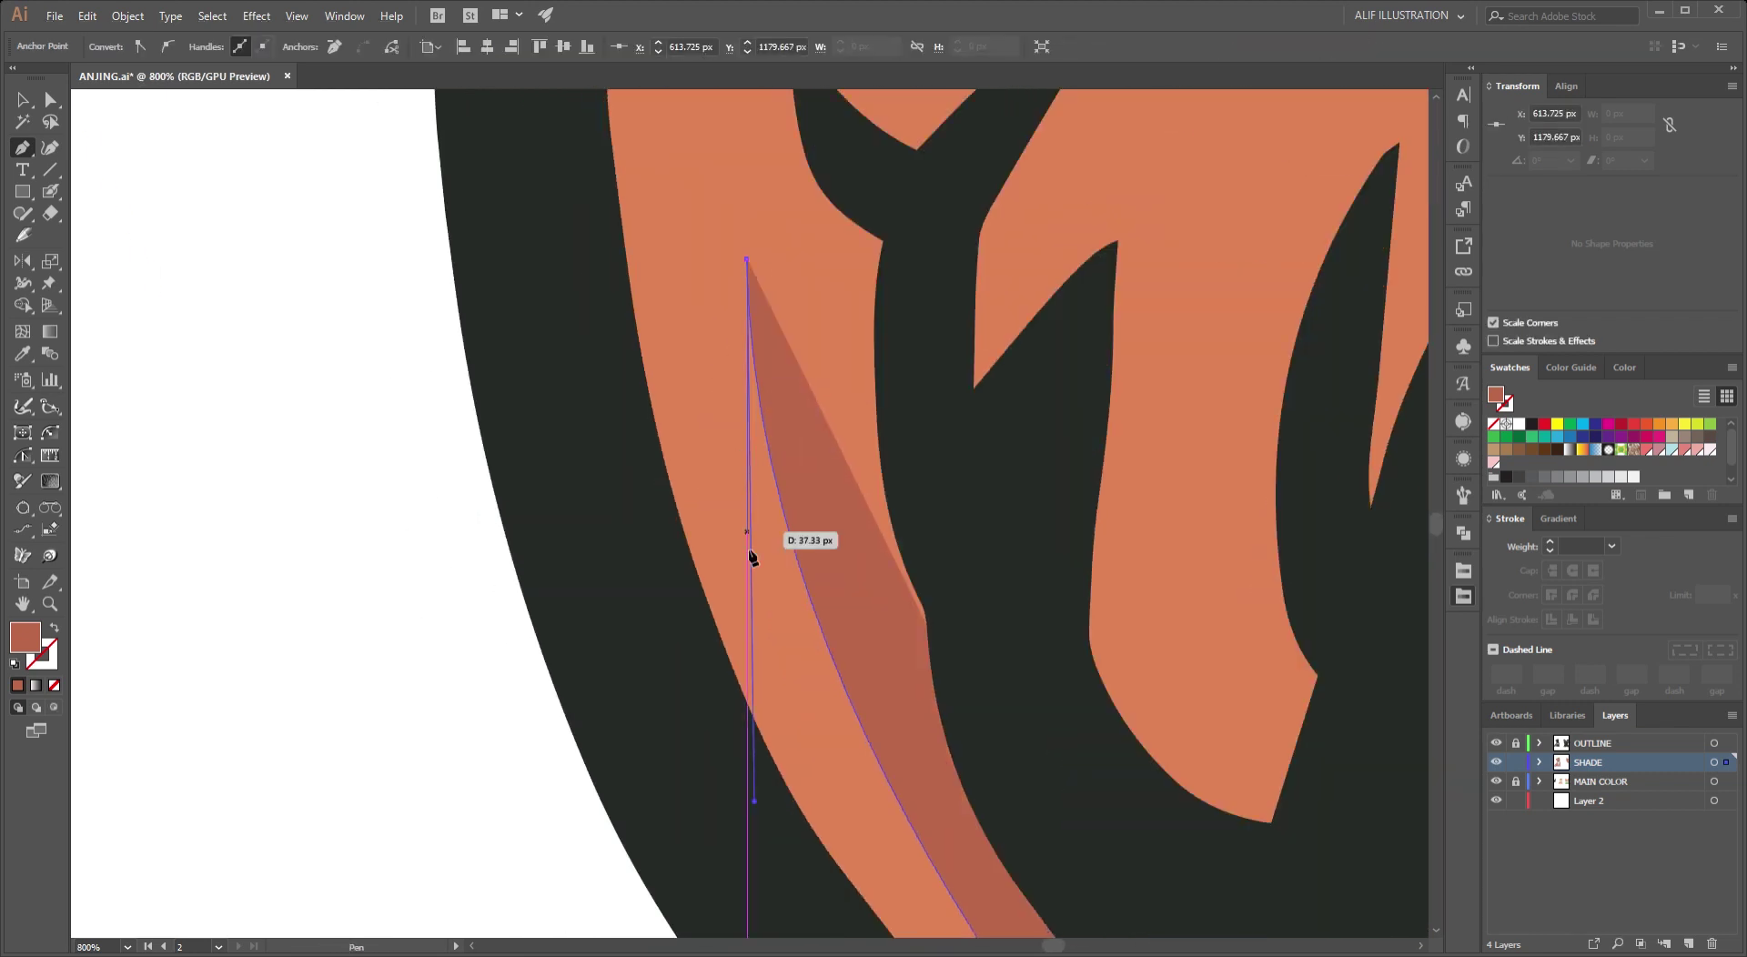
click(746, 576)
scroll(747, 582, down, 2)
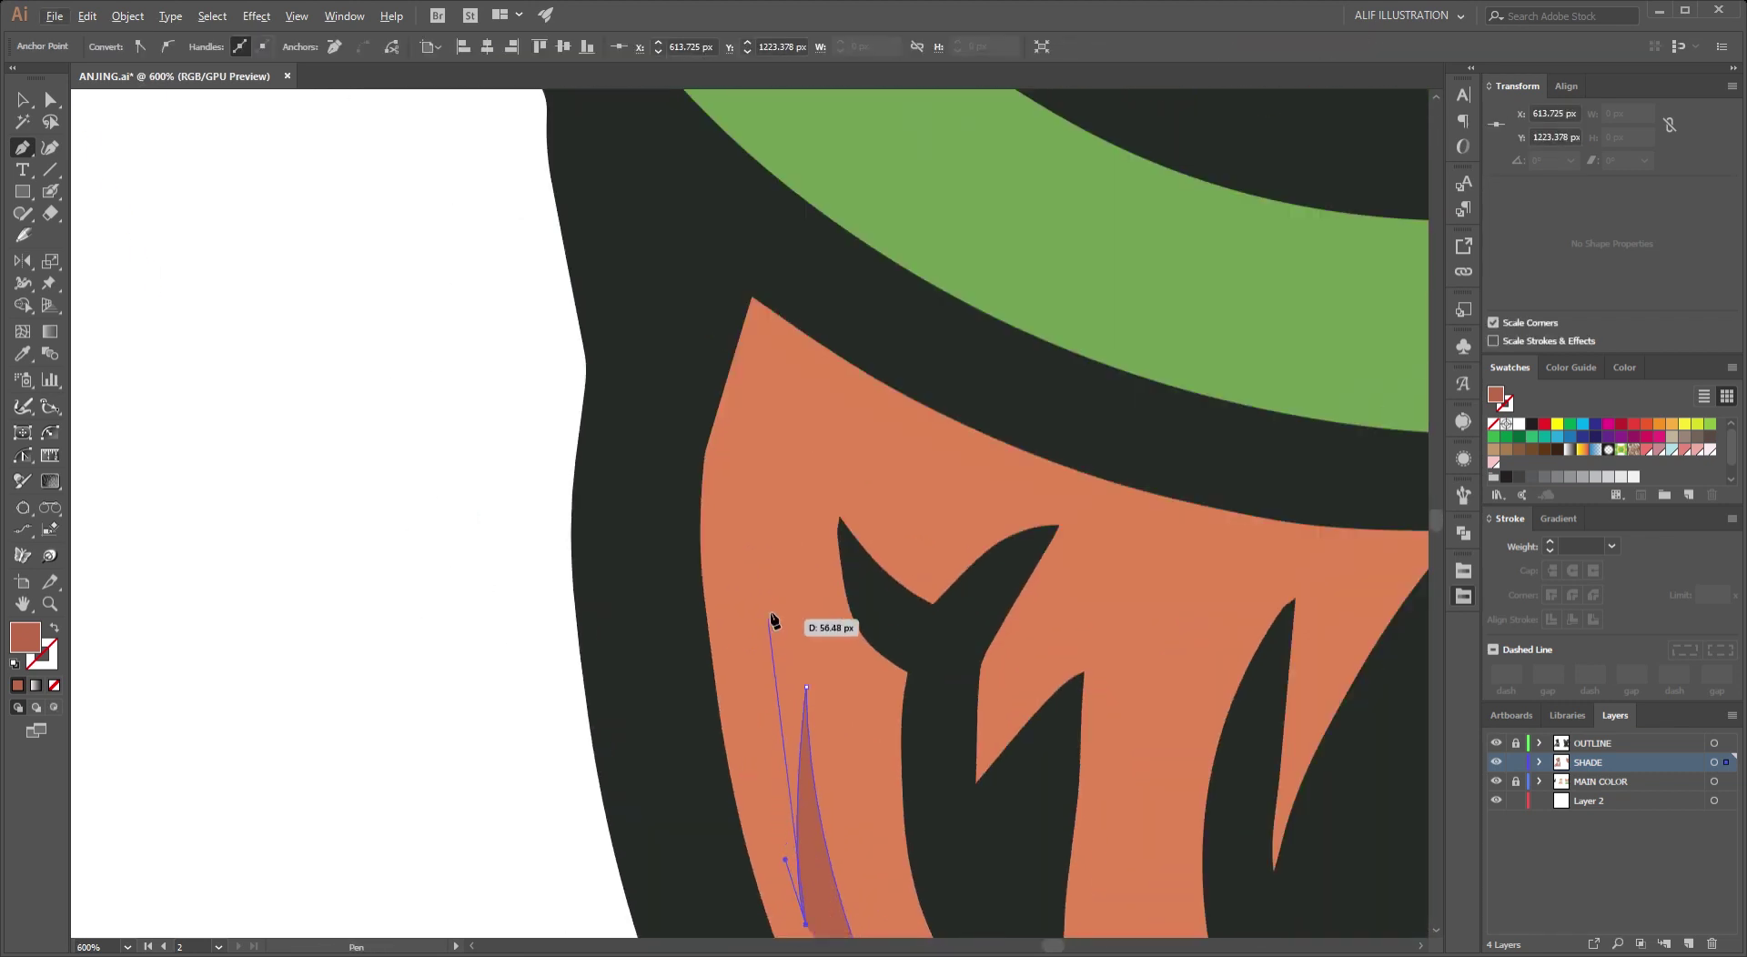
Start a larger cheek shade path, curving it up toward its tip.
drag(805, 460, 805, 382)
scroll(800, 455, down, 2)
scroll(800, 437, up, 4)
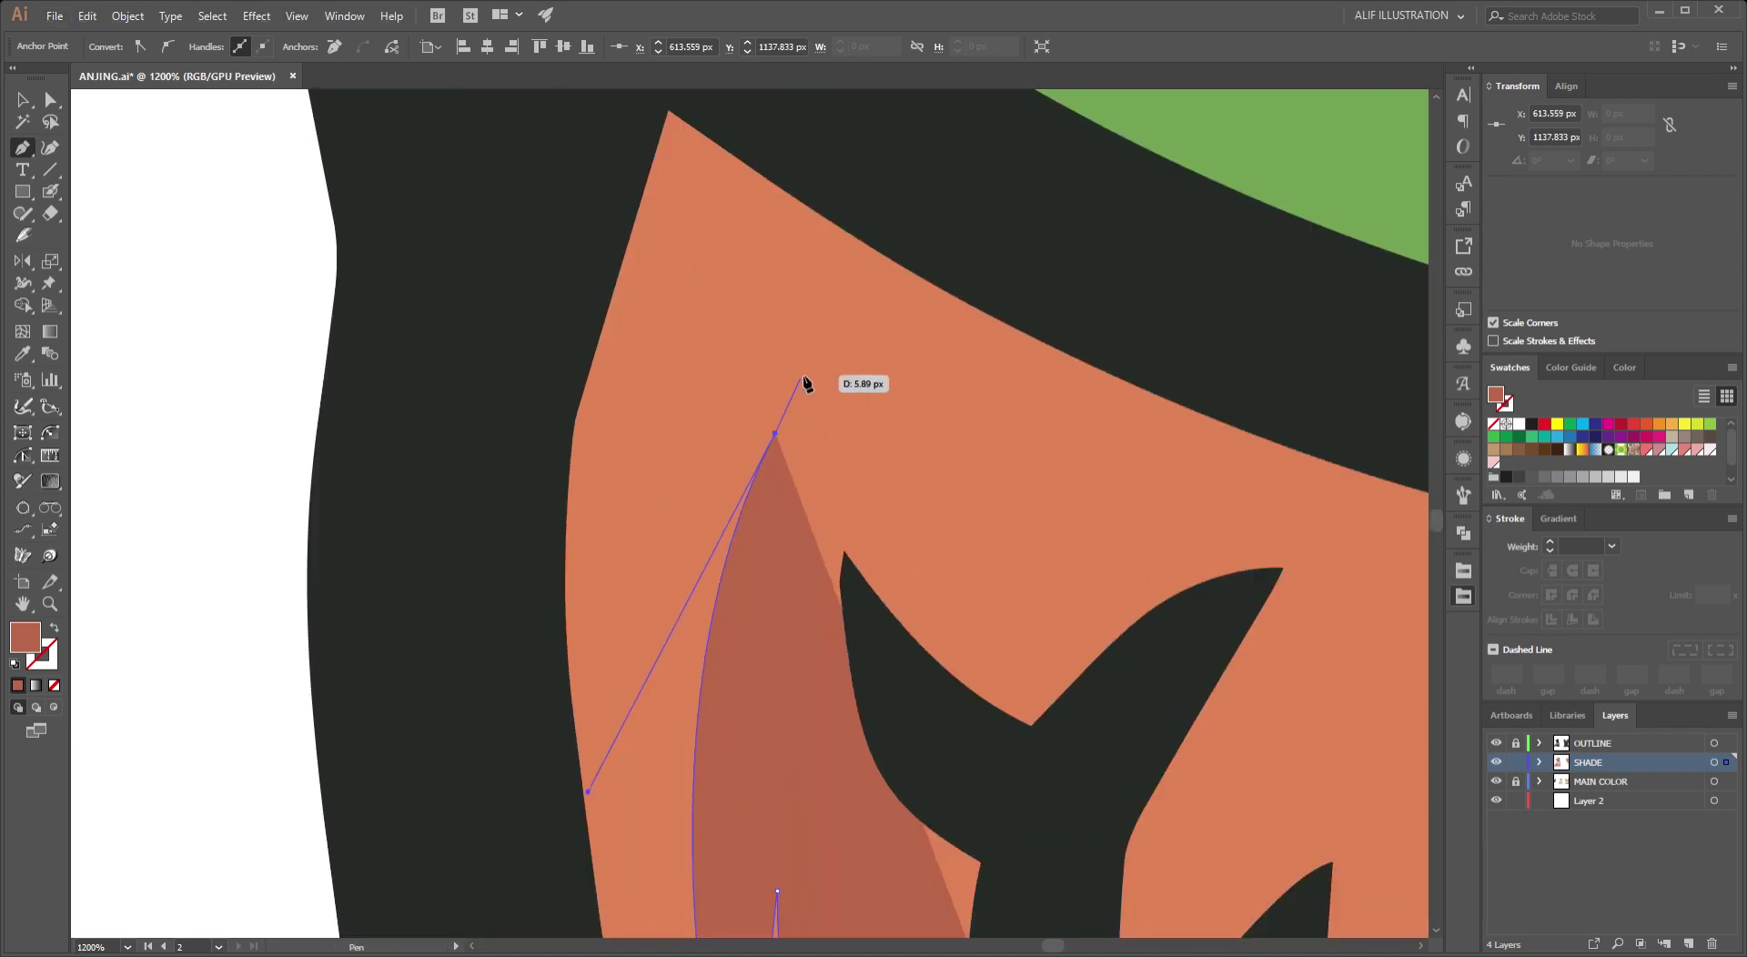
drag(773, 651, 796, 735)
drag(805, 515, 842, 425)
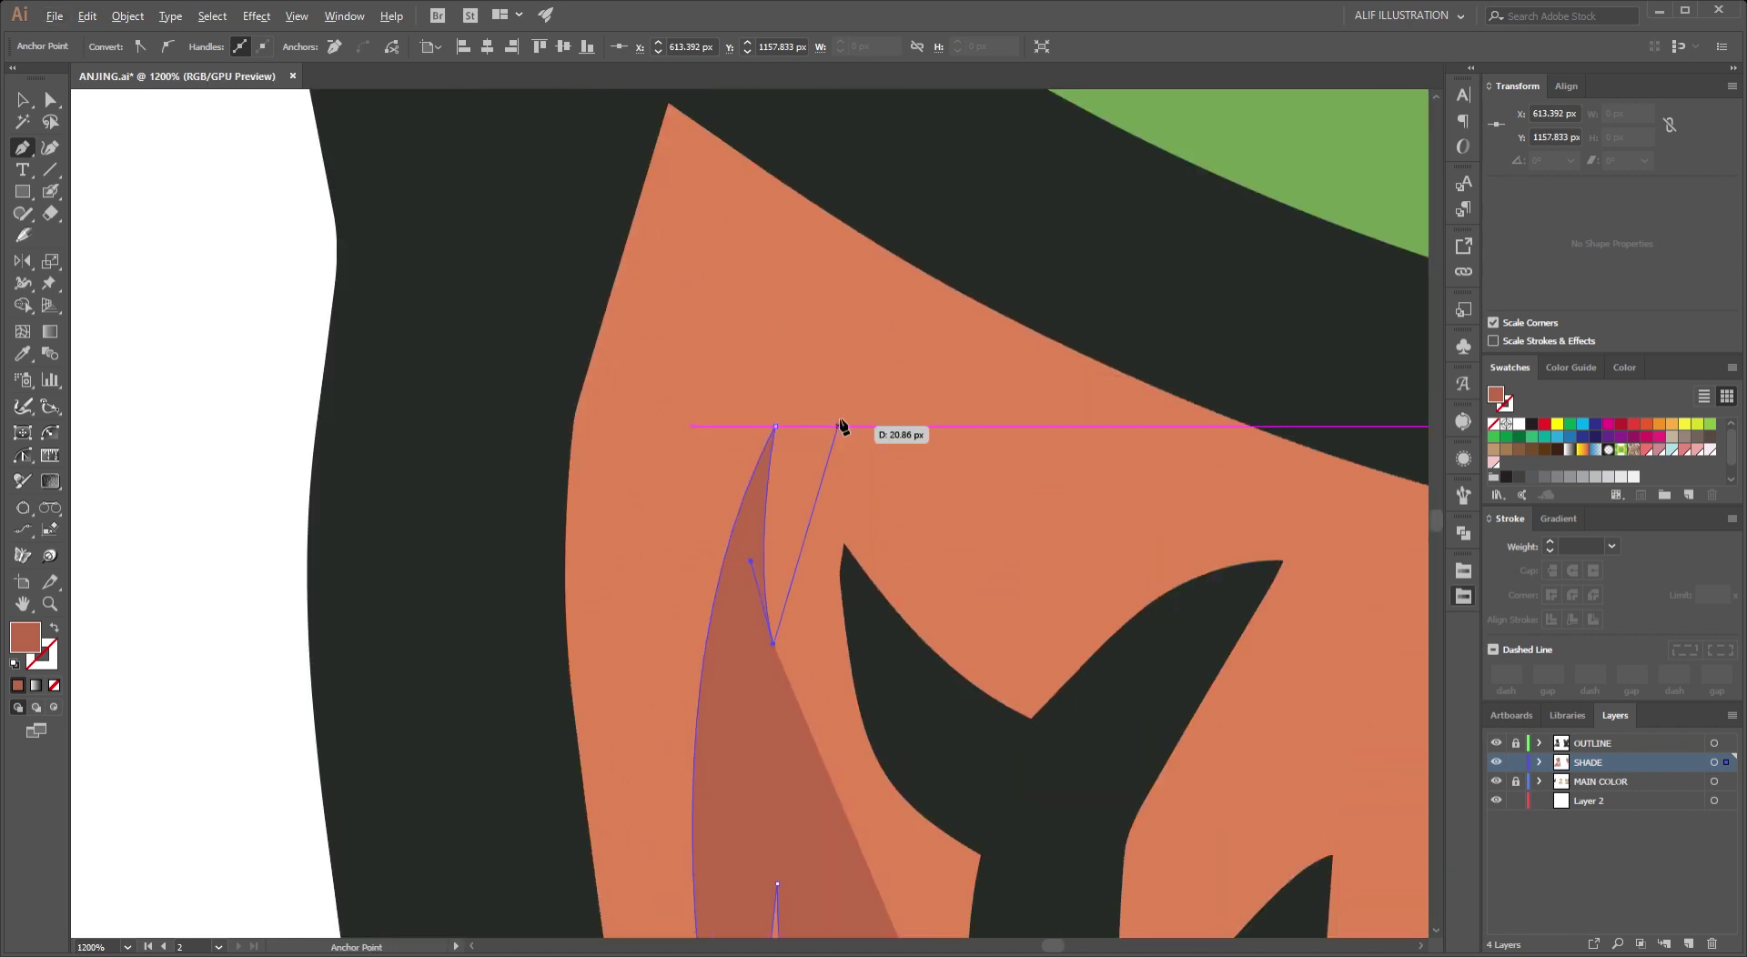
drag(928, 350, 1061, 292)
click(1074, 288)
scroll(955, 222, down, 2)
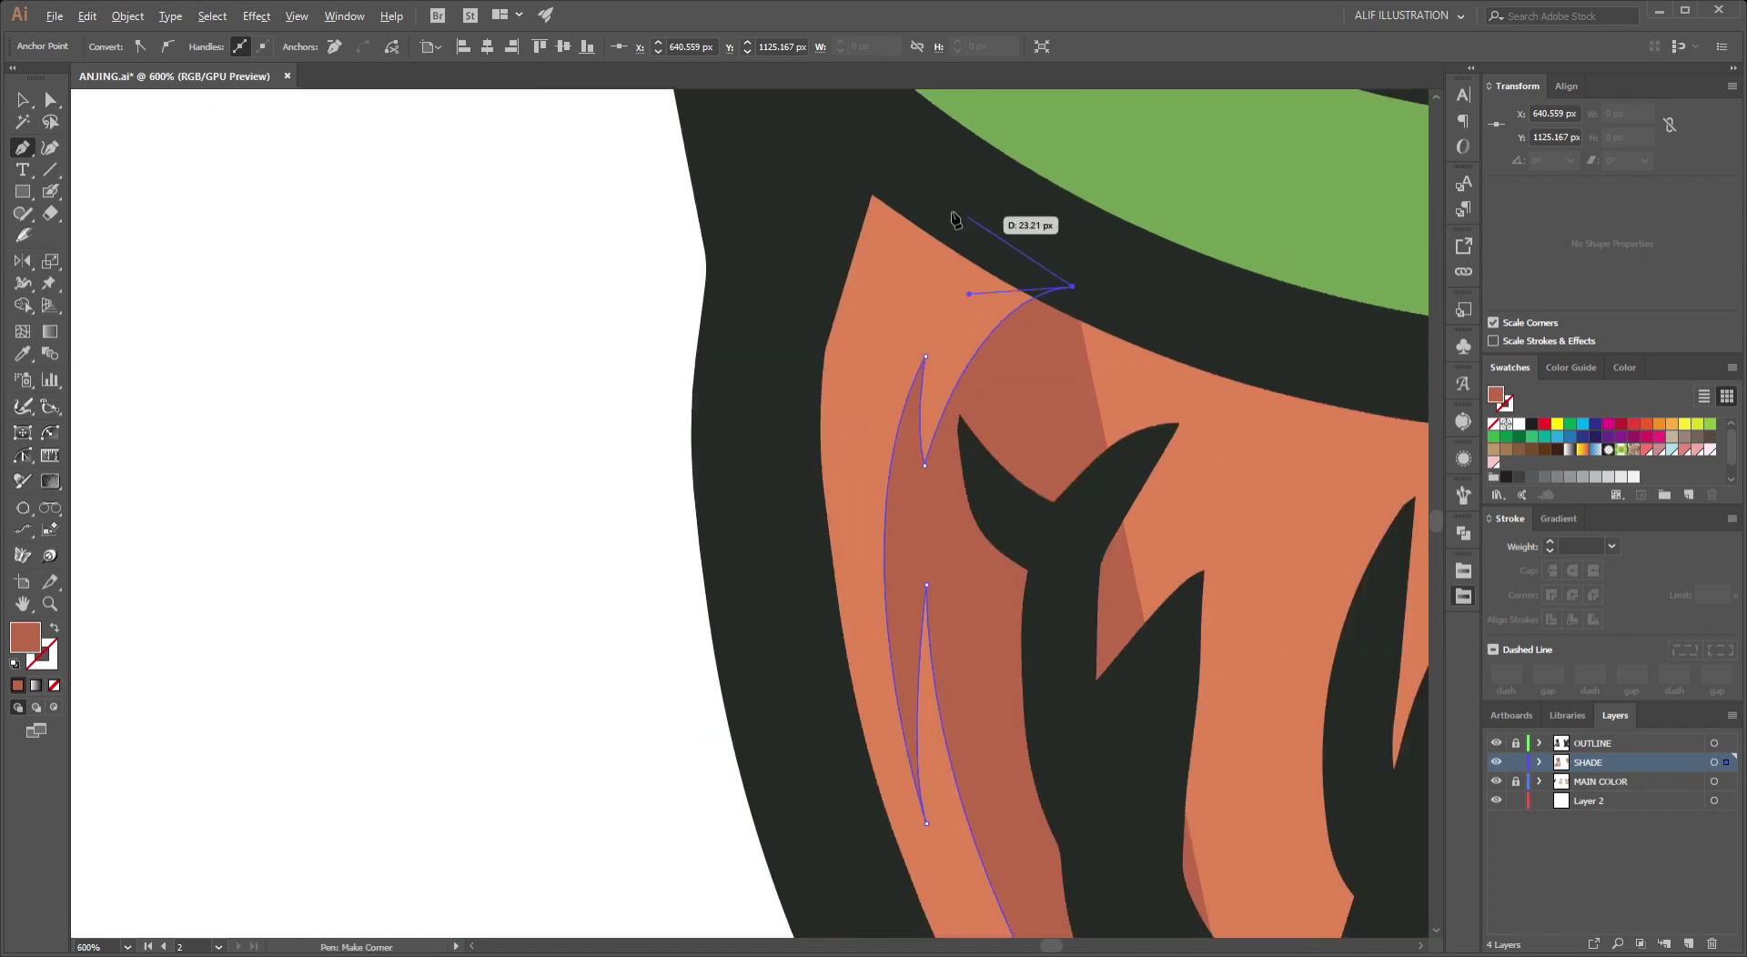
Outline the cheek shade's left edge and lower tip, then close the shape.
click(852, 164)
drag(790, 273, 787, 495)
scroll(787, 496, down, 5)
click(740, 422)
click(932, 722)
click(989, 749)
click(1033, 613)
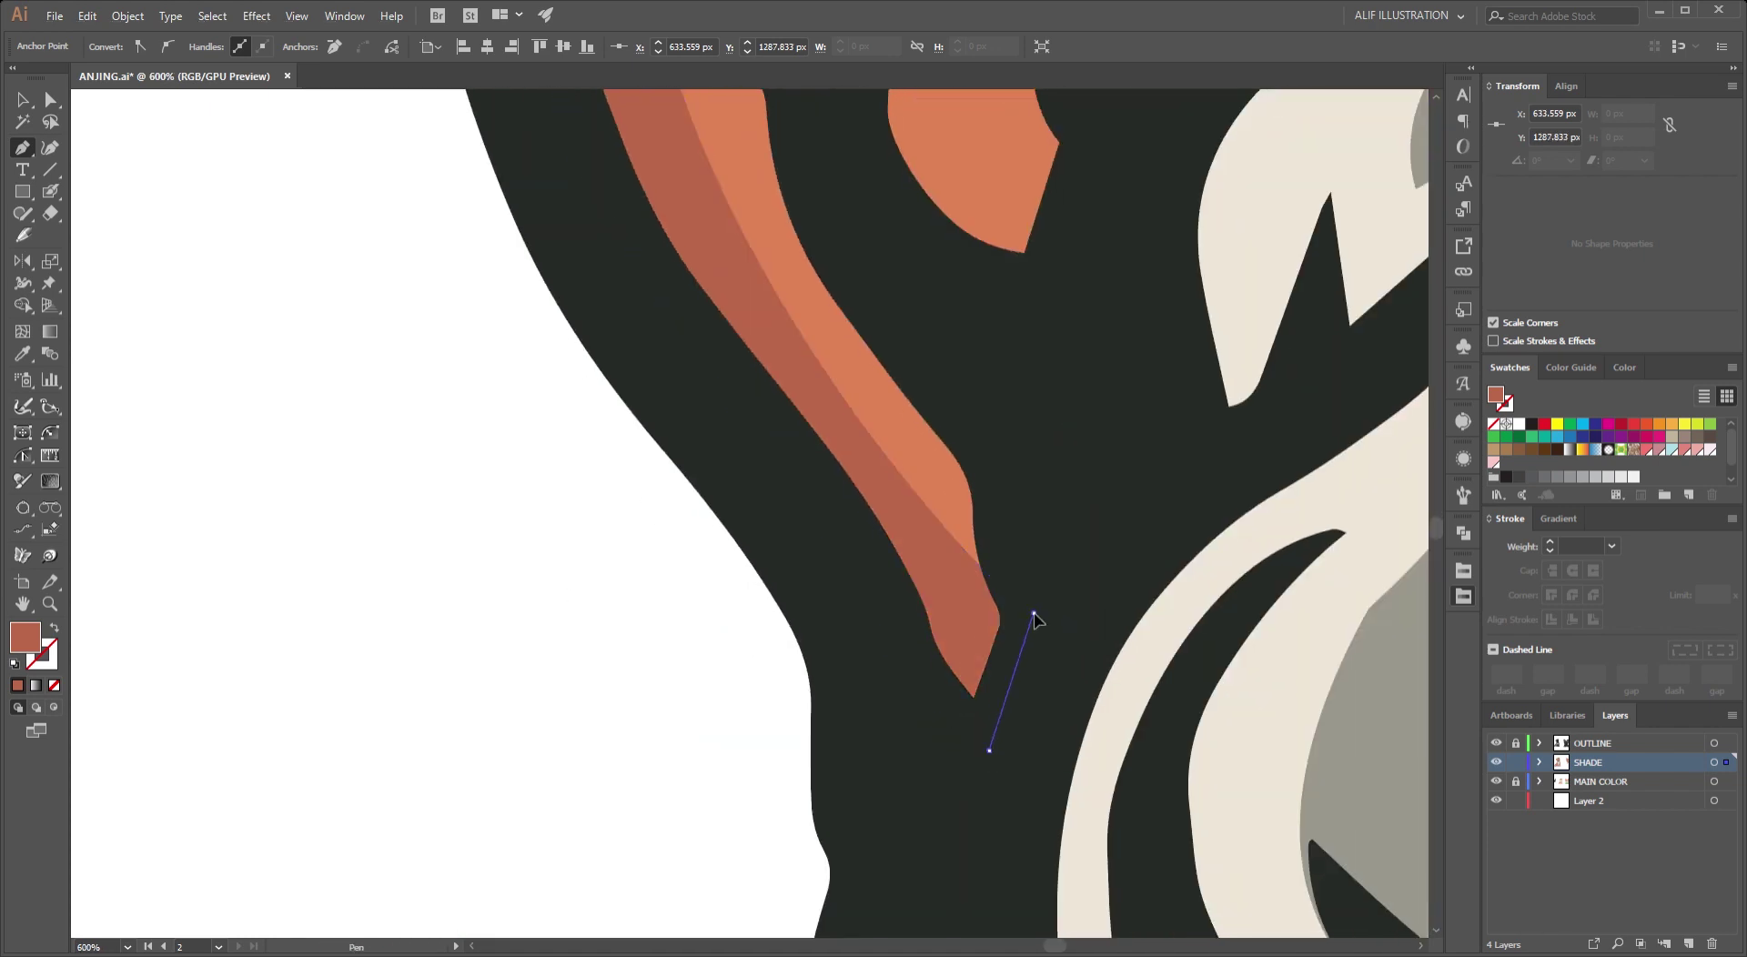
click(1006, 593)
scroll(959, 492, down, 3)
scroll(854, 511, up, 3)
scroll(810, 613, up, 2)
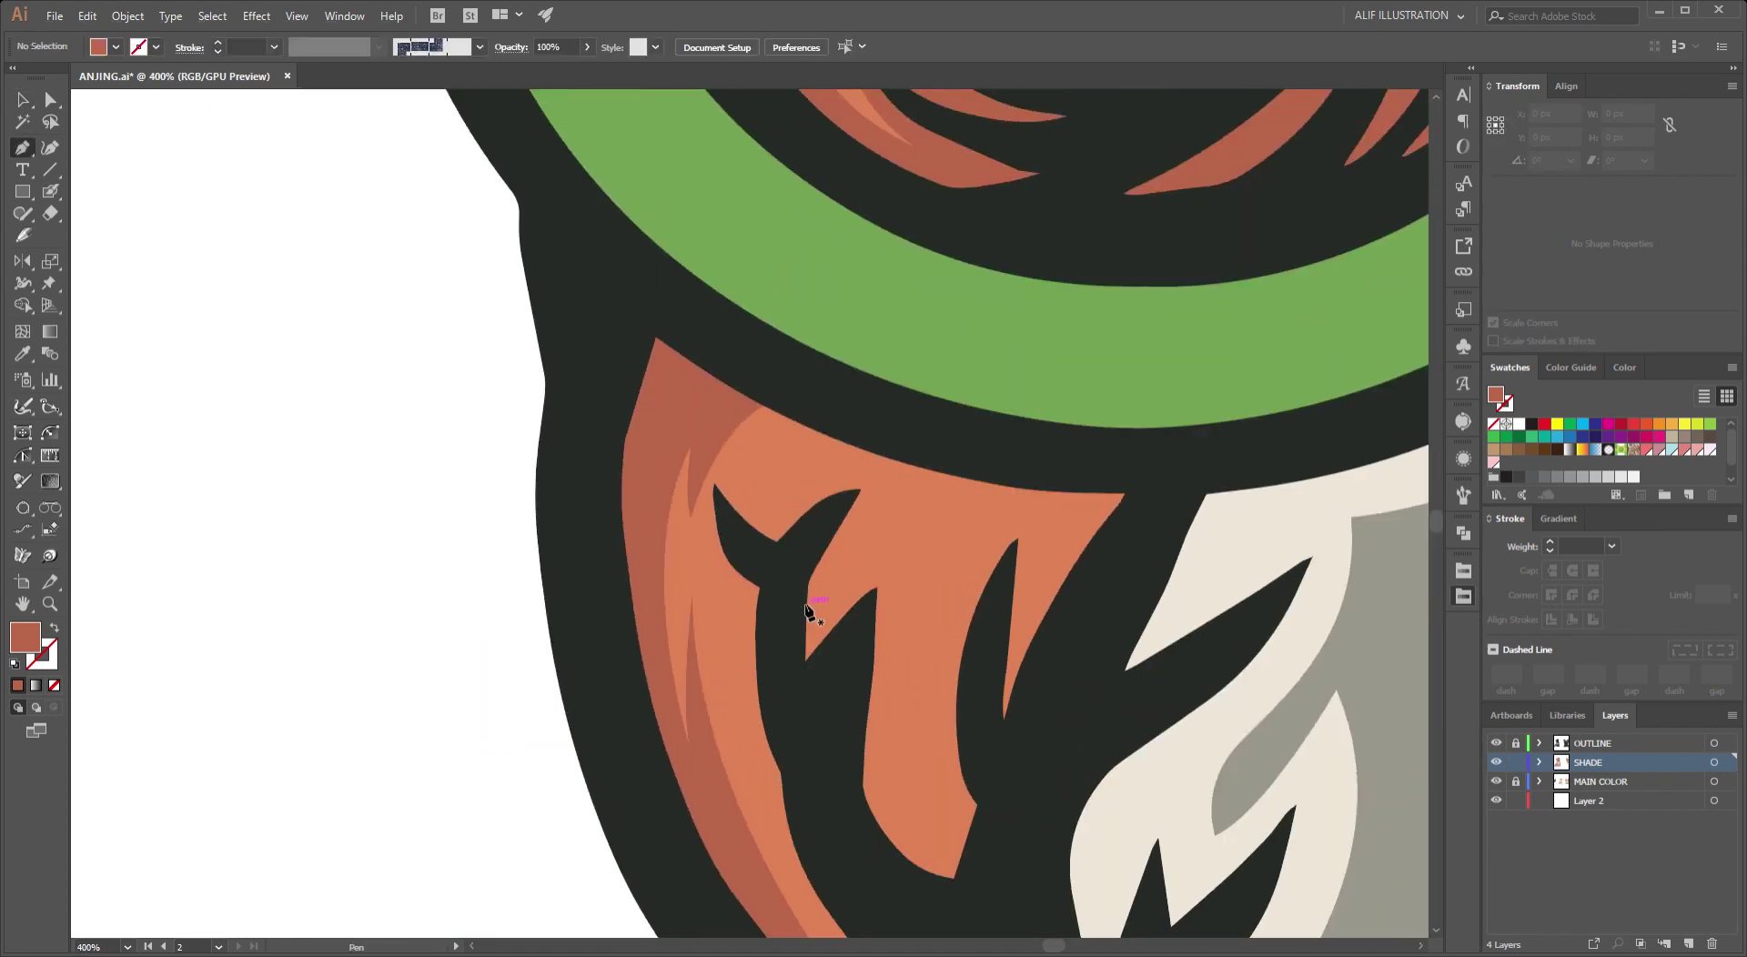
scroll(771, 503, up, 3)
Begin a jagged shade outline around the cheek's dark streaks.
click(833, 799)
scroll(801, 636, up, 2)
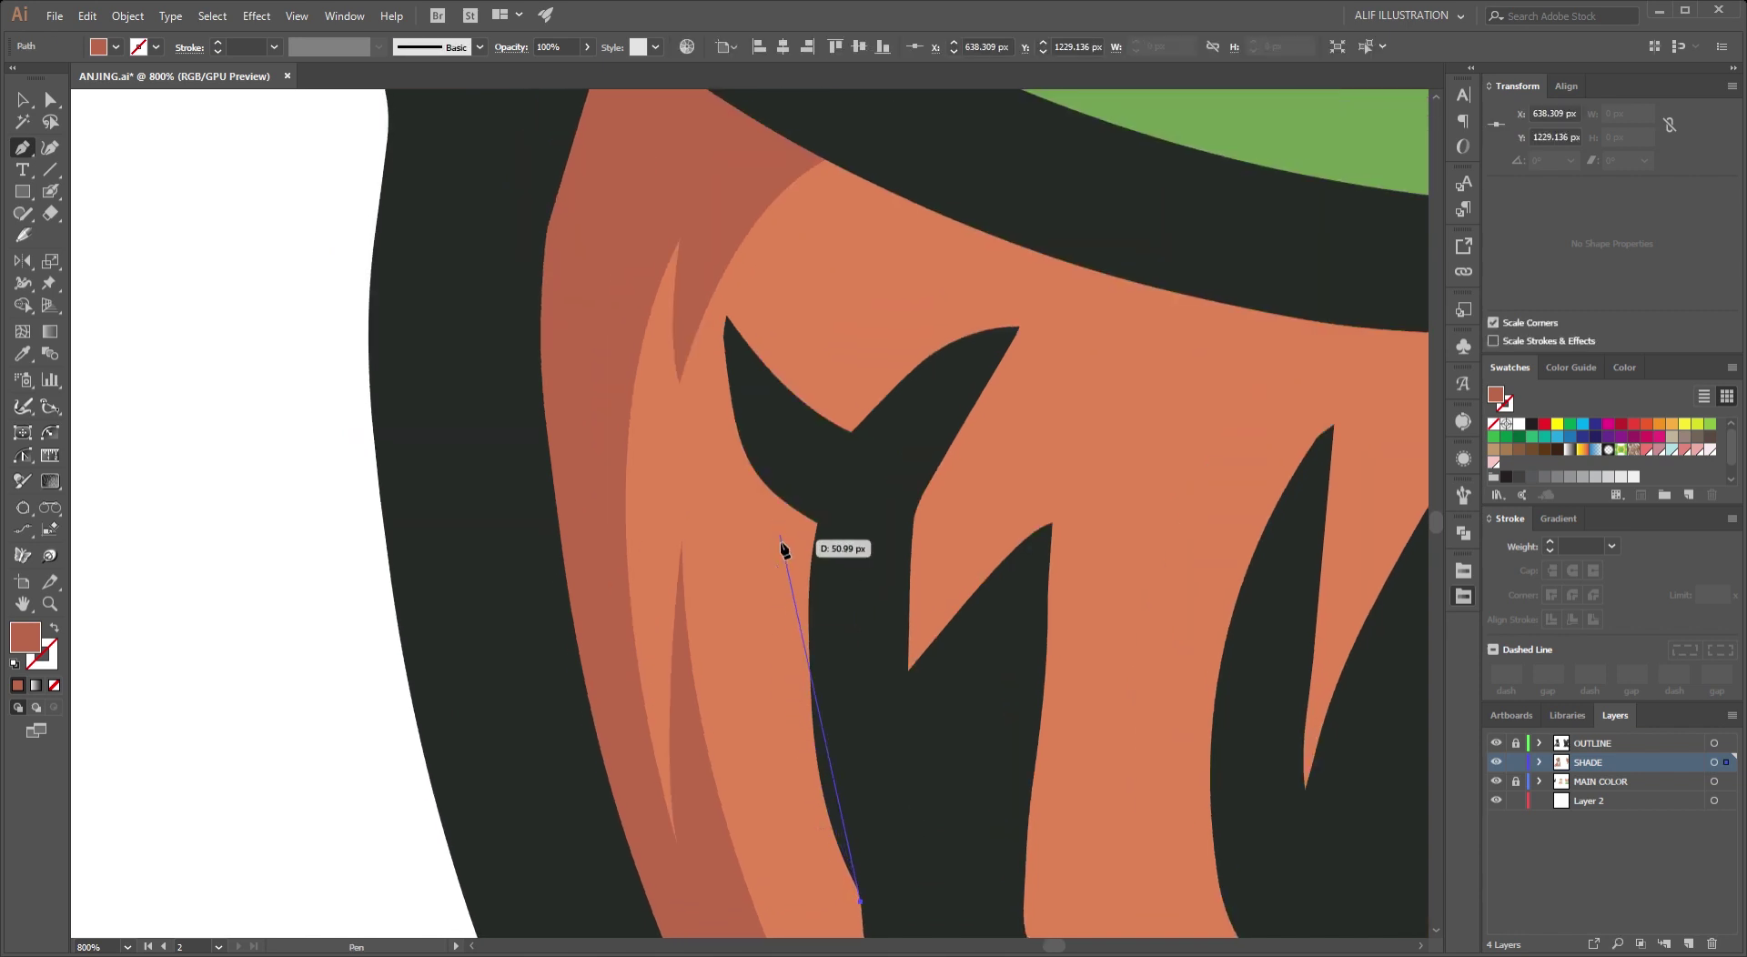
scroll(796, 382, up, 1)
scroll(801, 455, up, 2)
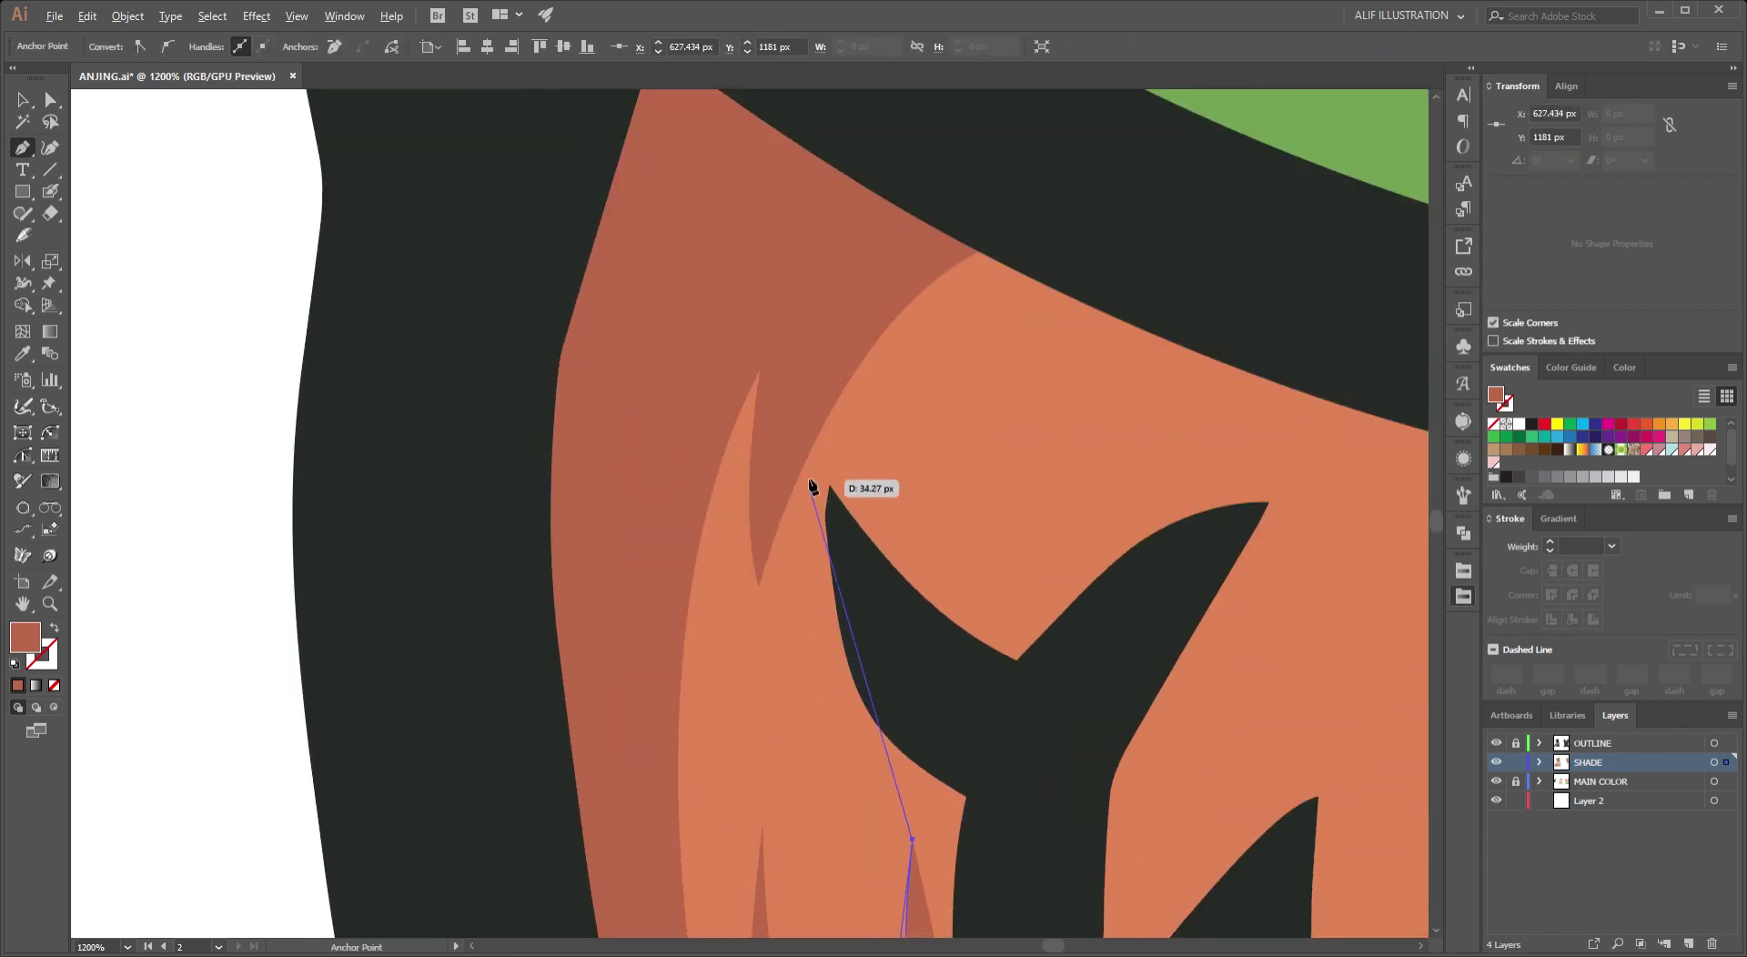
drag(822, 427, 865, 362)
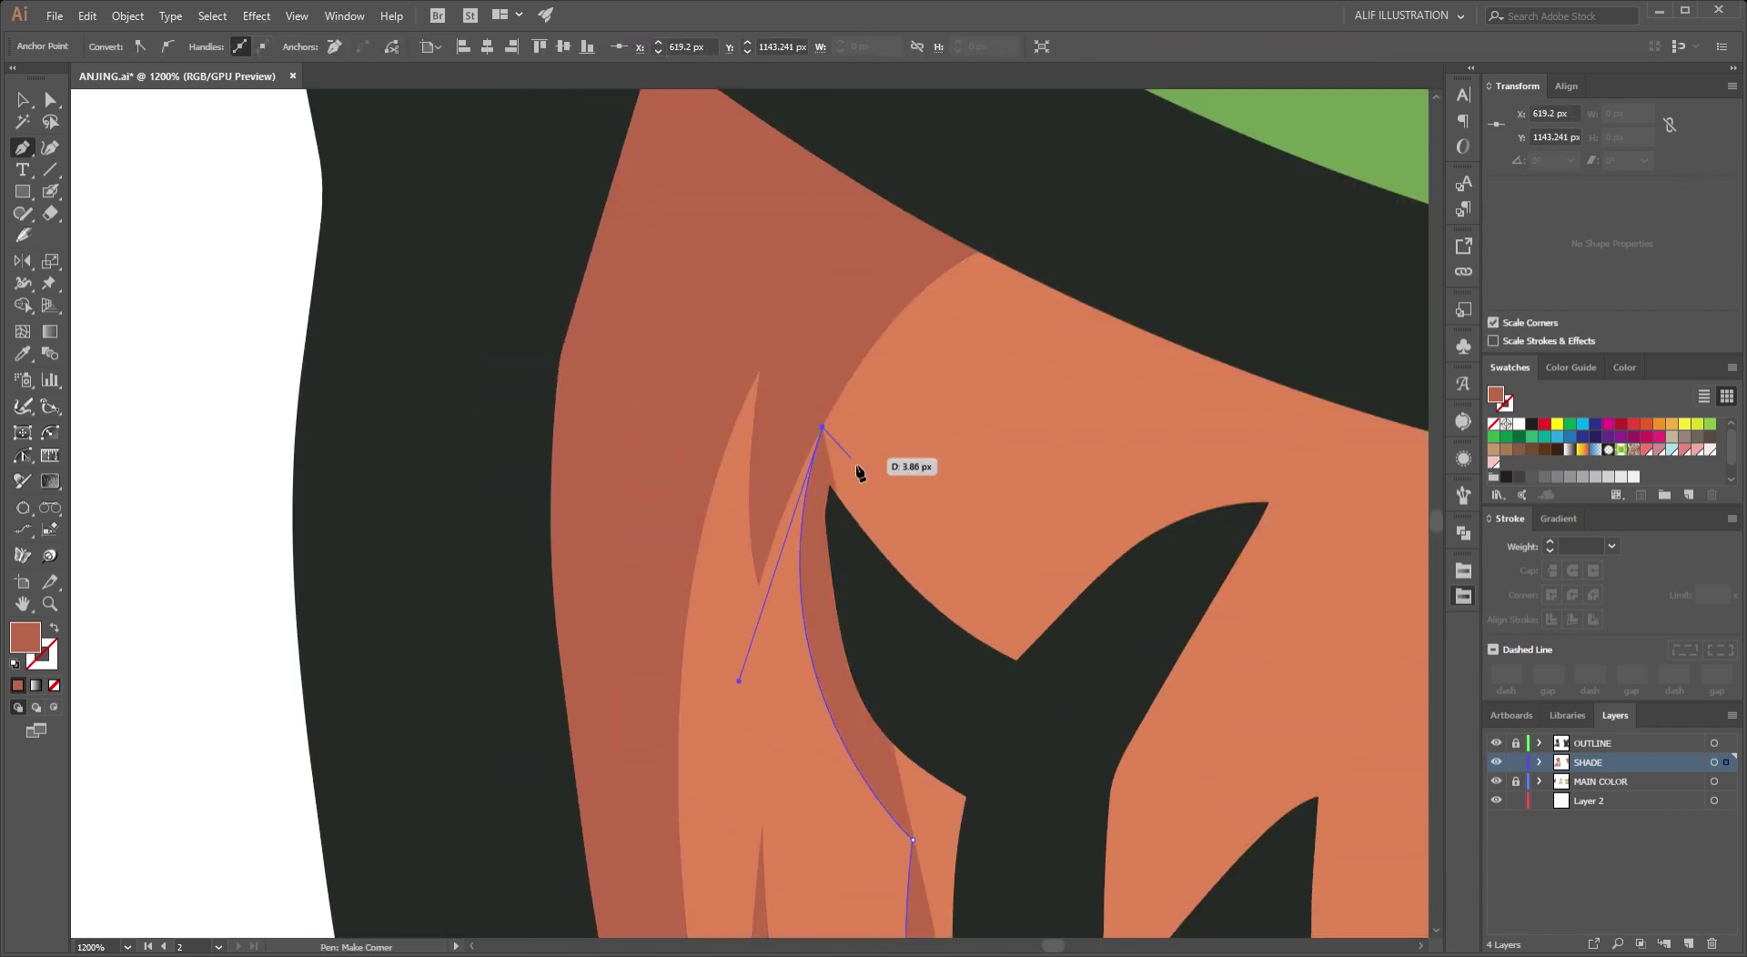
drag(1052, 595, 787, 483)
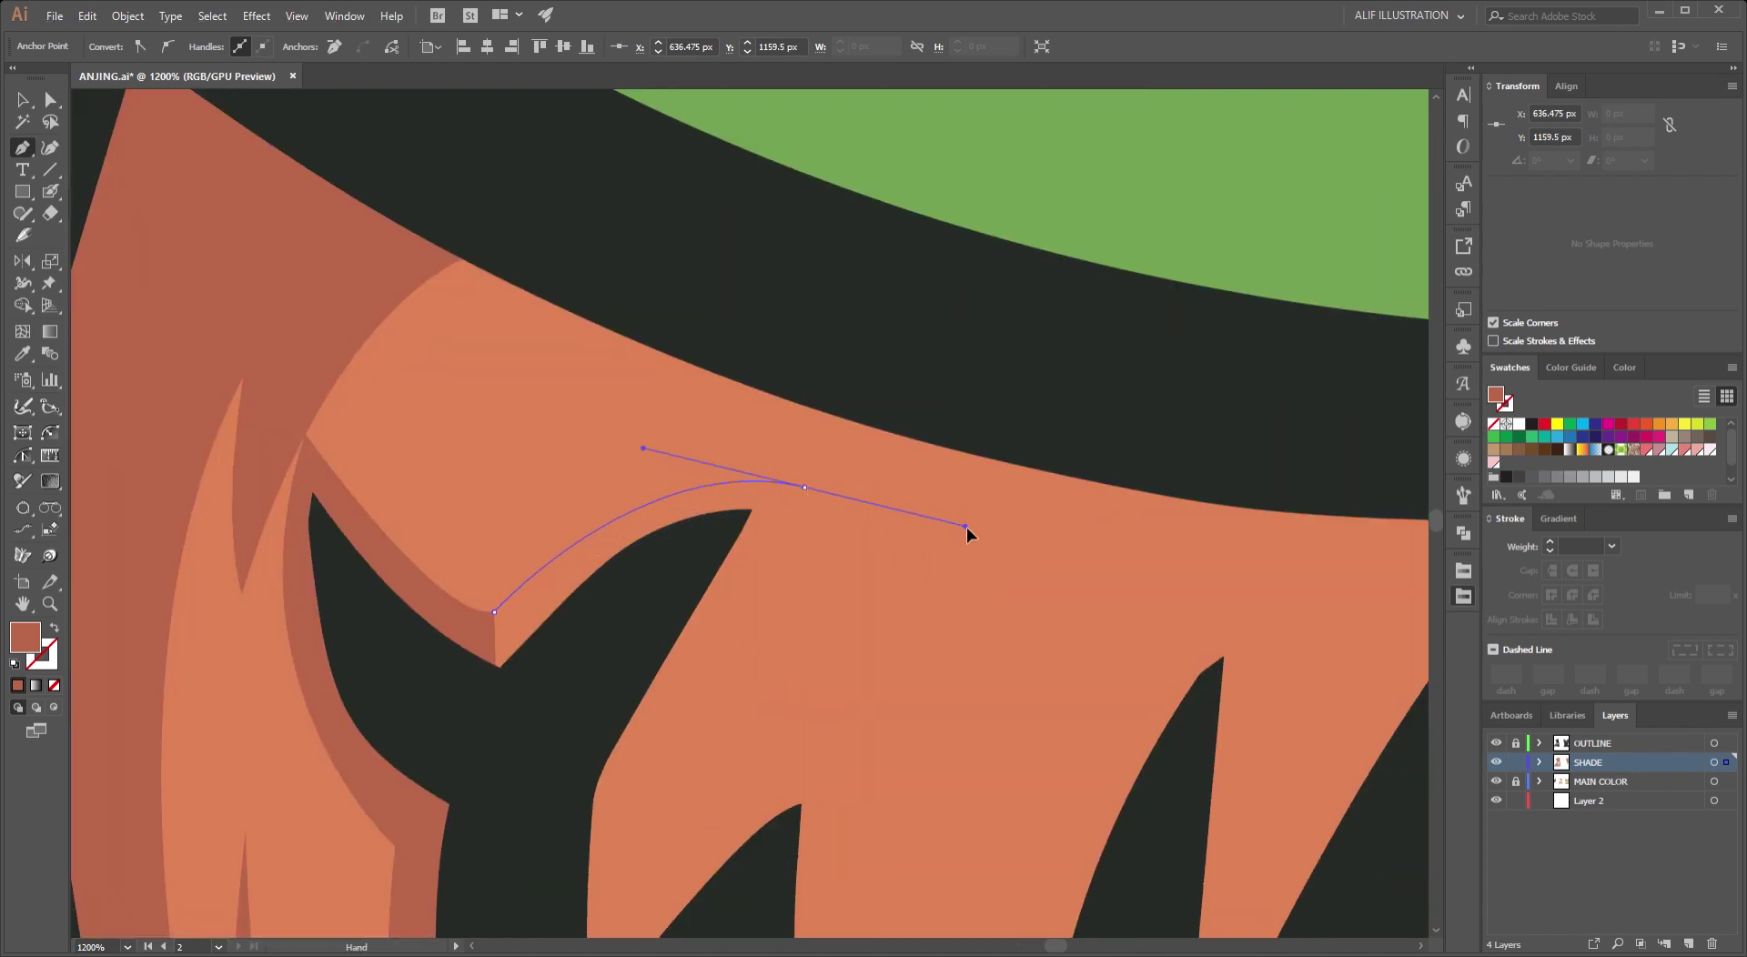
scroll(807, 488, down, 3)
key(Return)
click(598, 598)
click(829, 386)
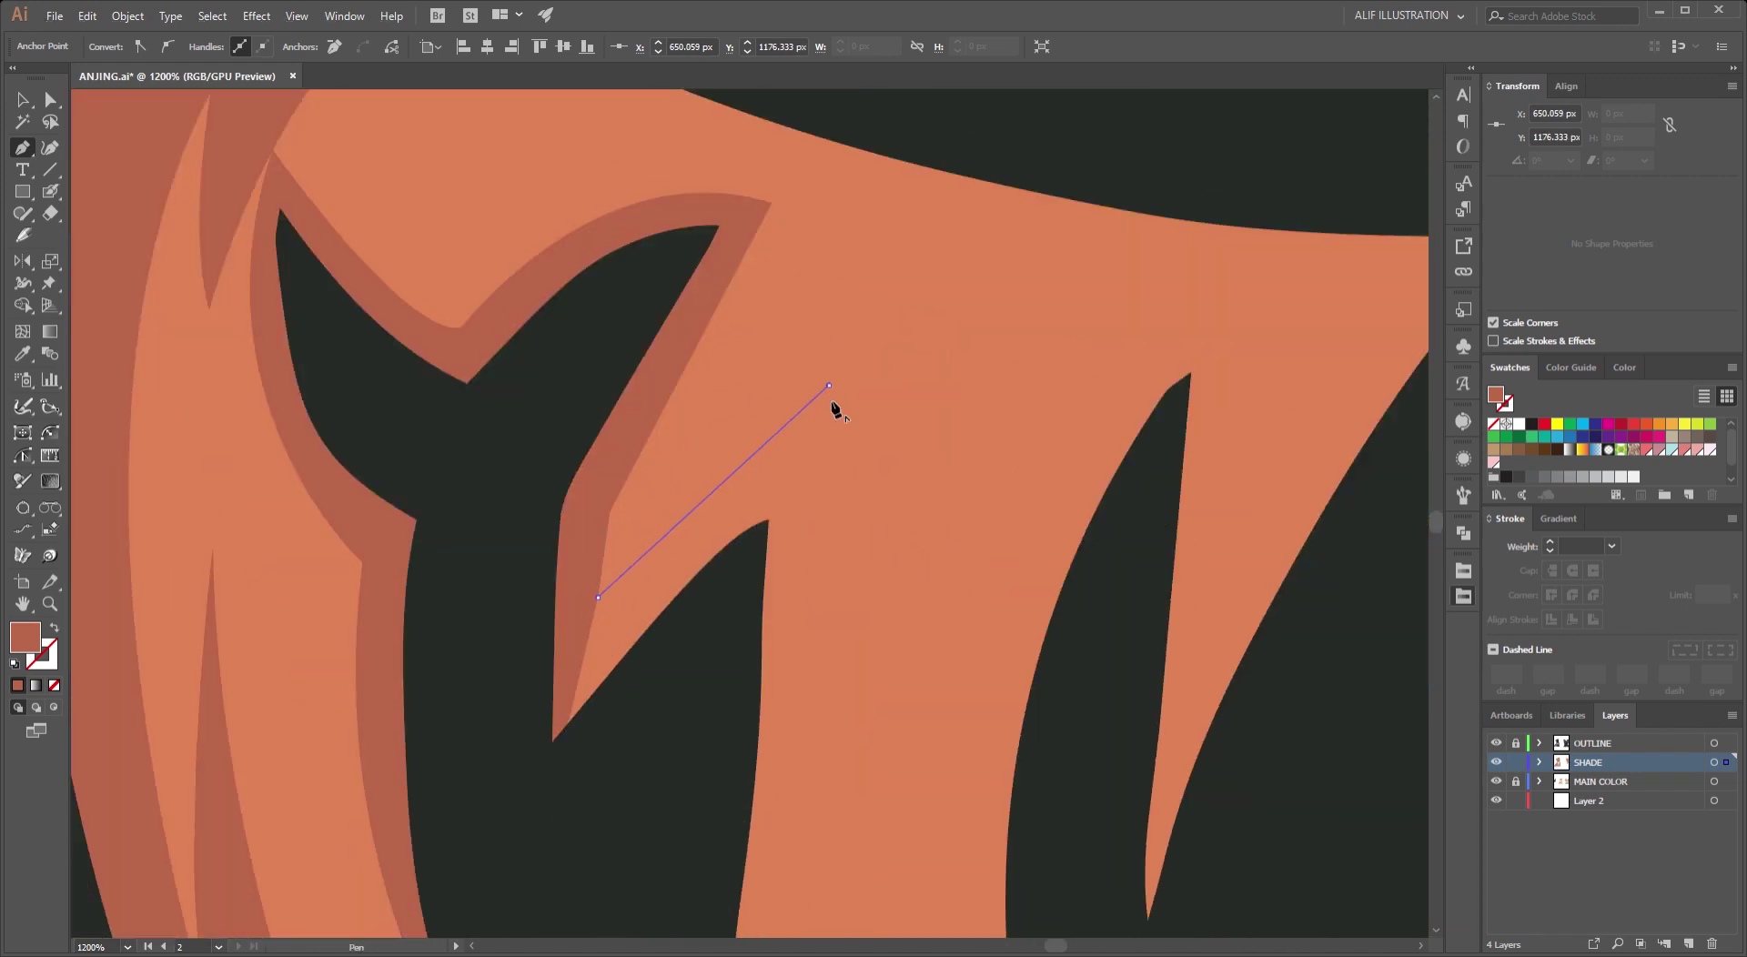
scroll(835, 409, down, 3)
Finish the jagged streak shade outline past its lower tip and close it.
drag(783, 556, 821, 608)
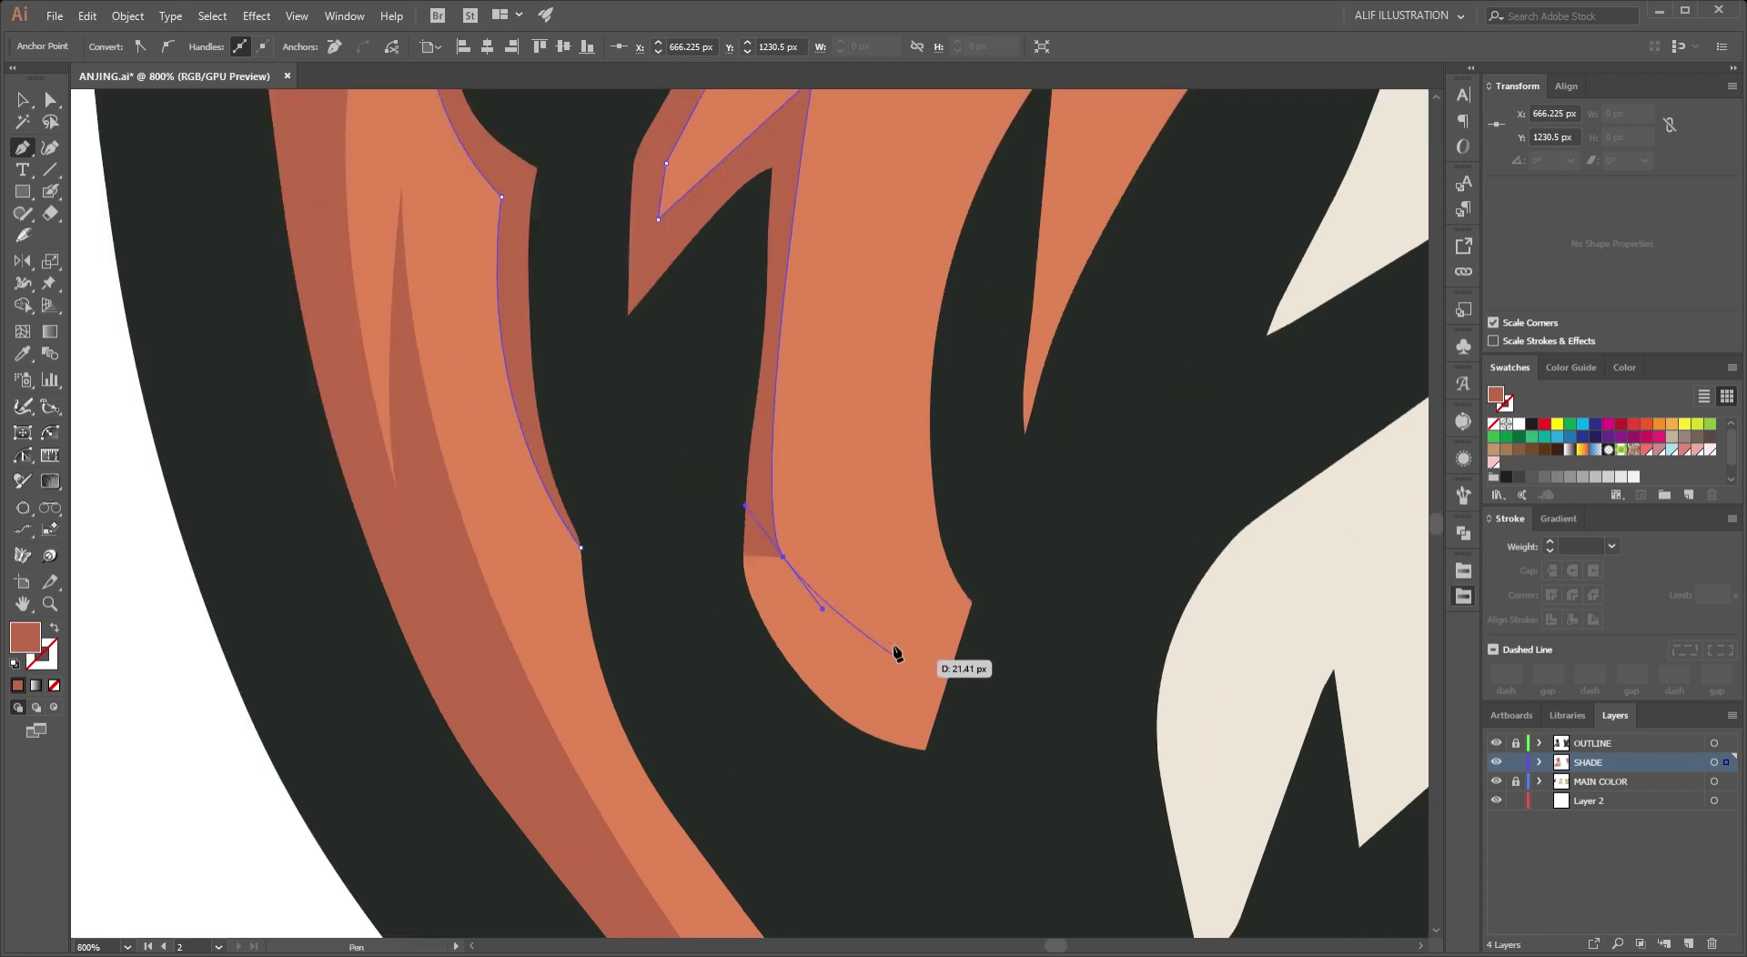
scroll(897, 651, up, 3)
scroll(759, 438, down, 3)
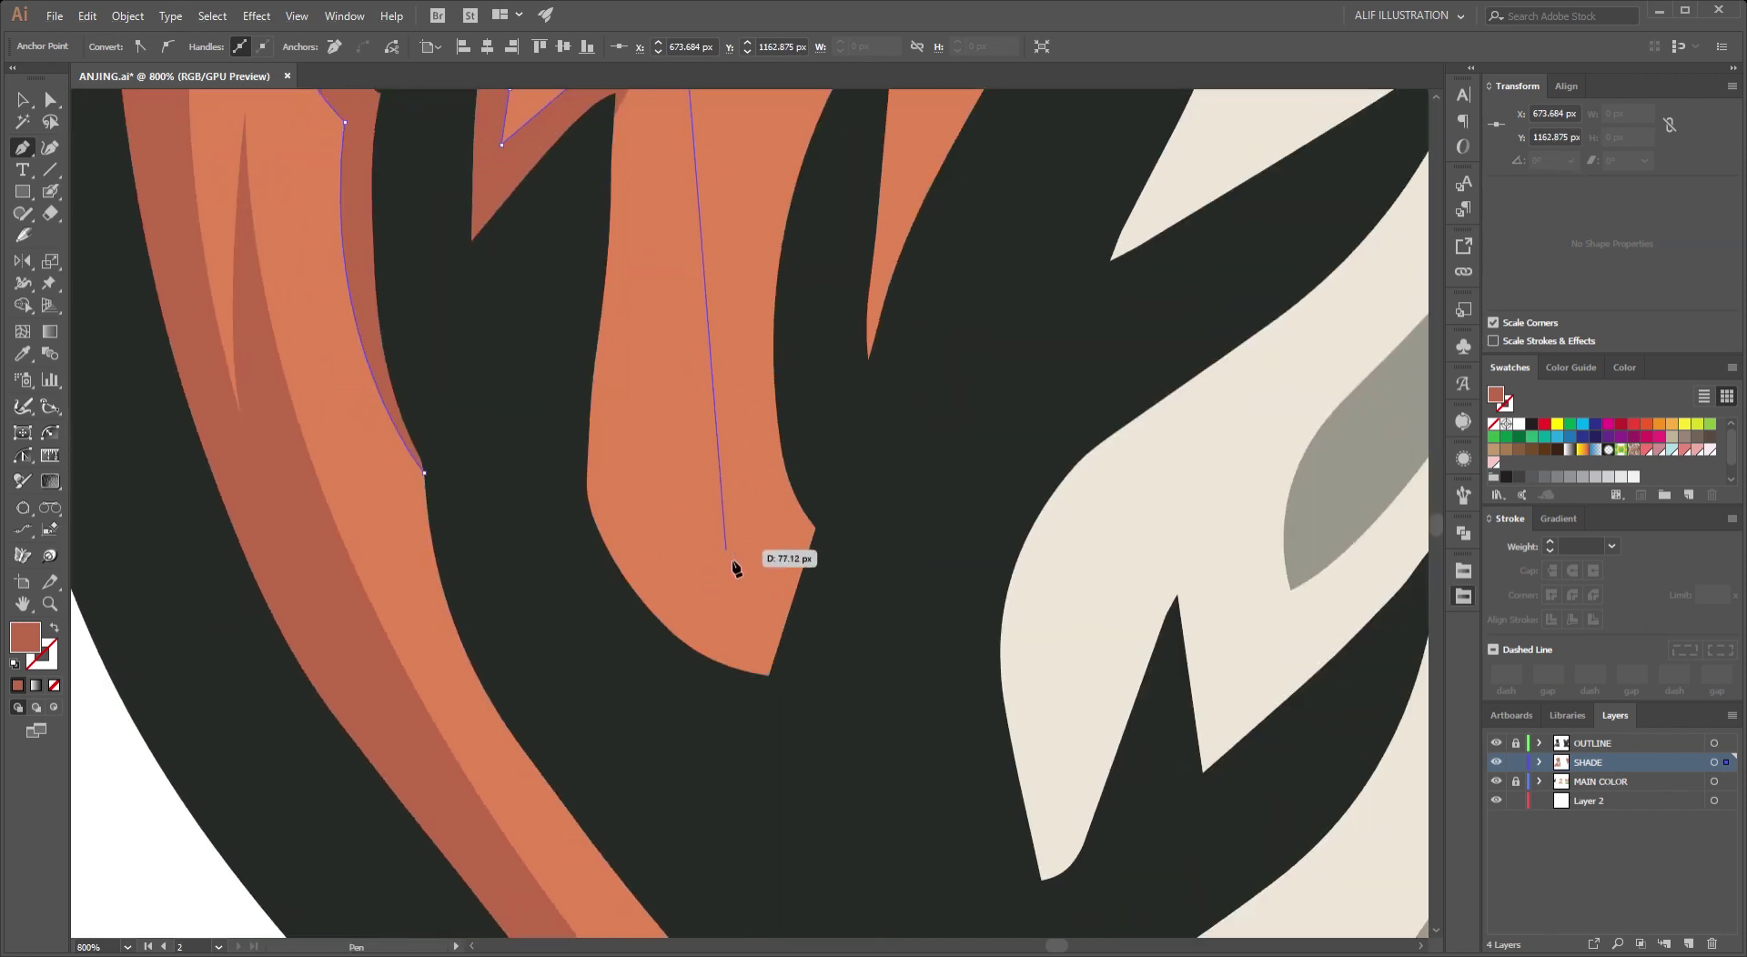
drag(734, 563, 916, 702)
scroll(780, 460, down, 2)
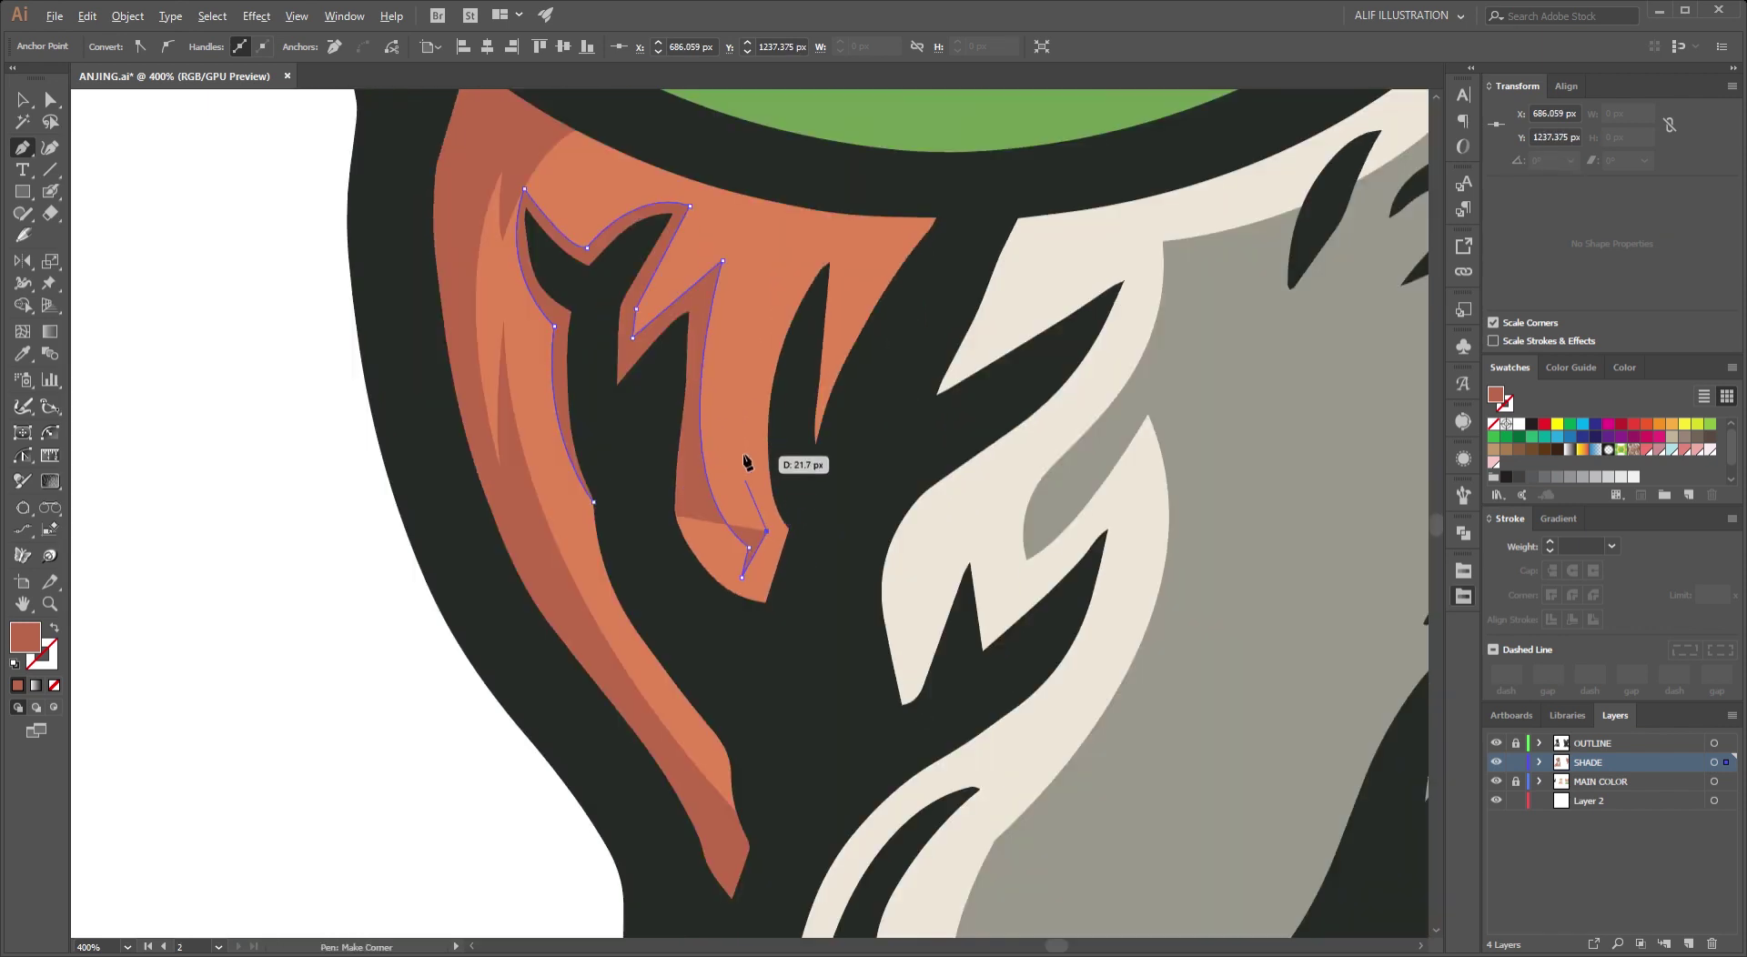
scroll(819, 409, up, 3)
drag(840, 385, 990, 300)
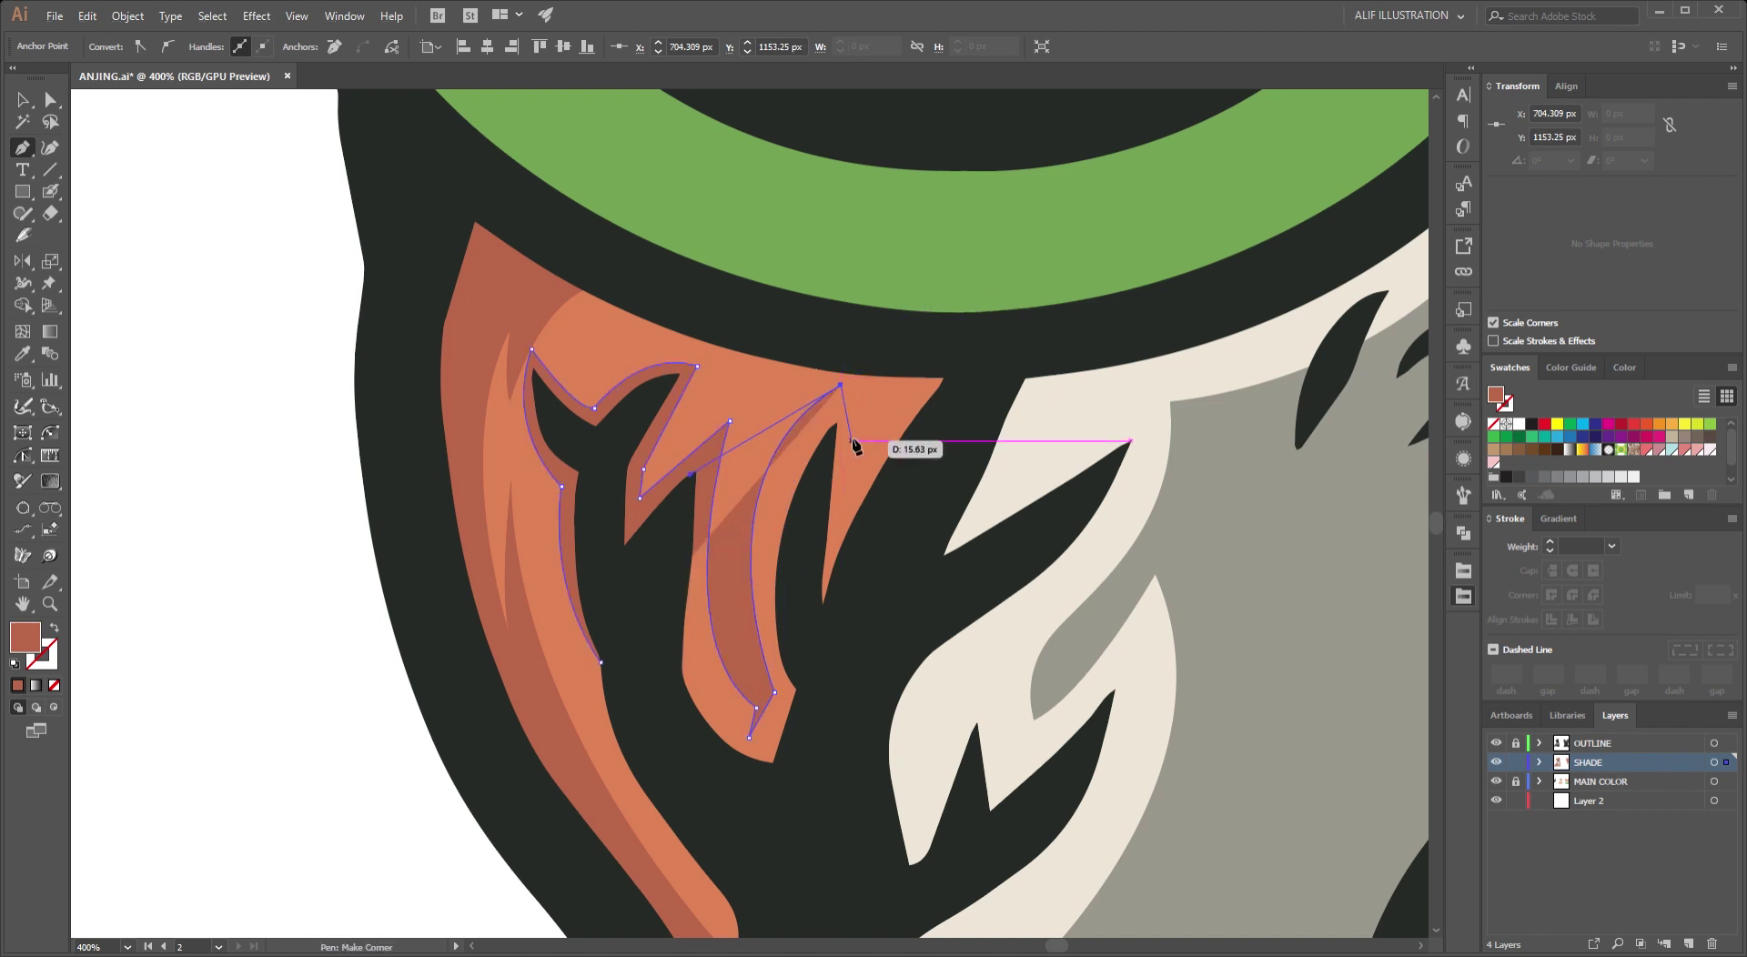
scroll(855, 443, up, 1)
click(871, 509)
click(1046, 300)
scroll(969, 655, down, 1)
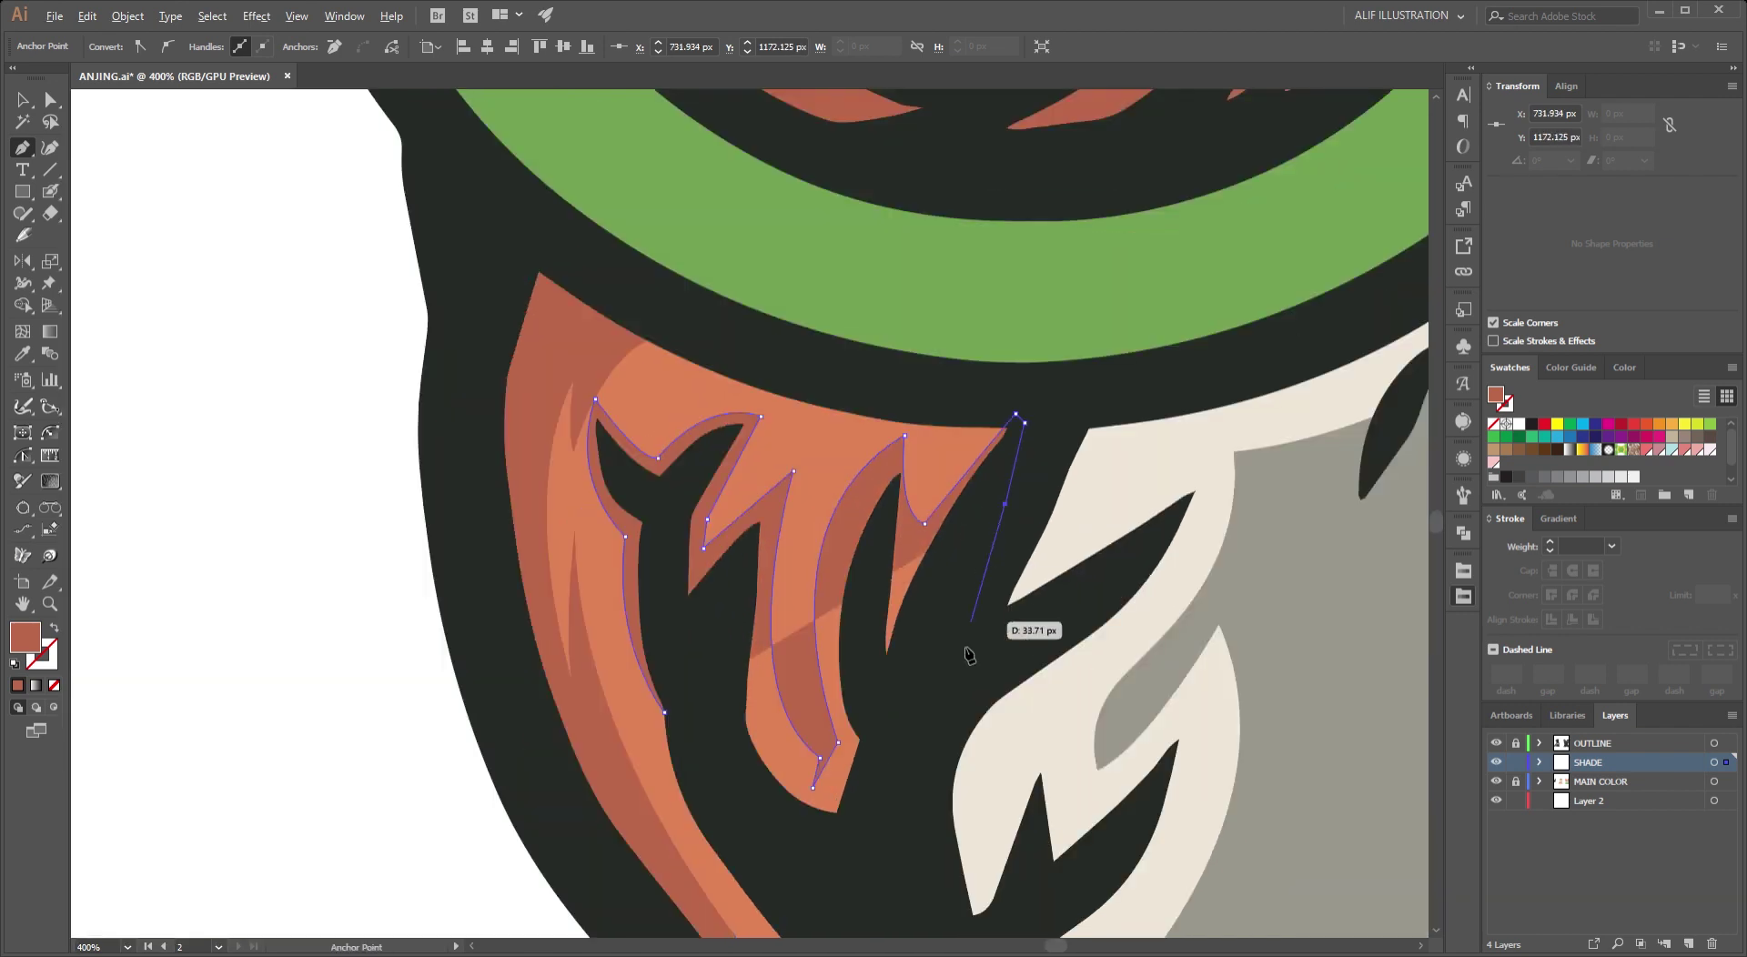
click(792, 836)
click(665, 712)
Begin a new jagged shade path along the left ear's lower fur spikes.
key(v)
click(406, 655)
key(ctrl+1)
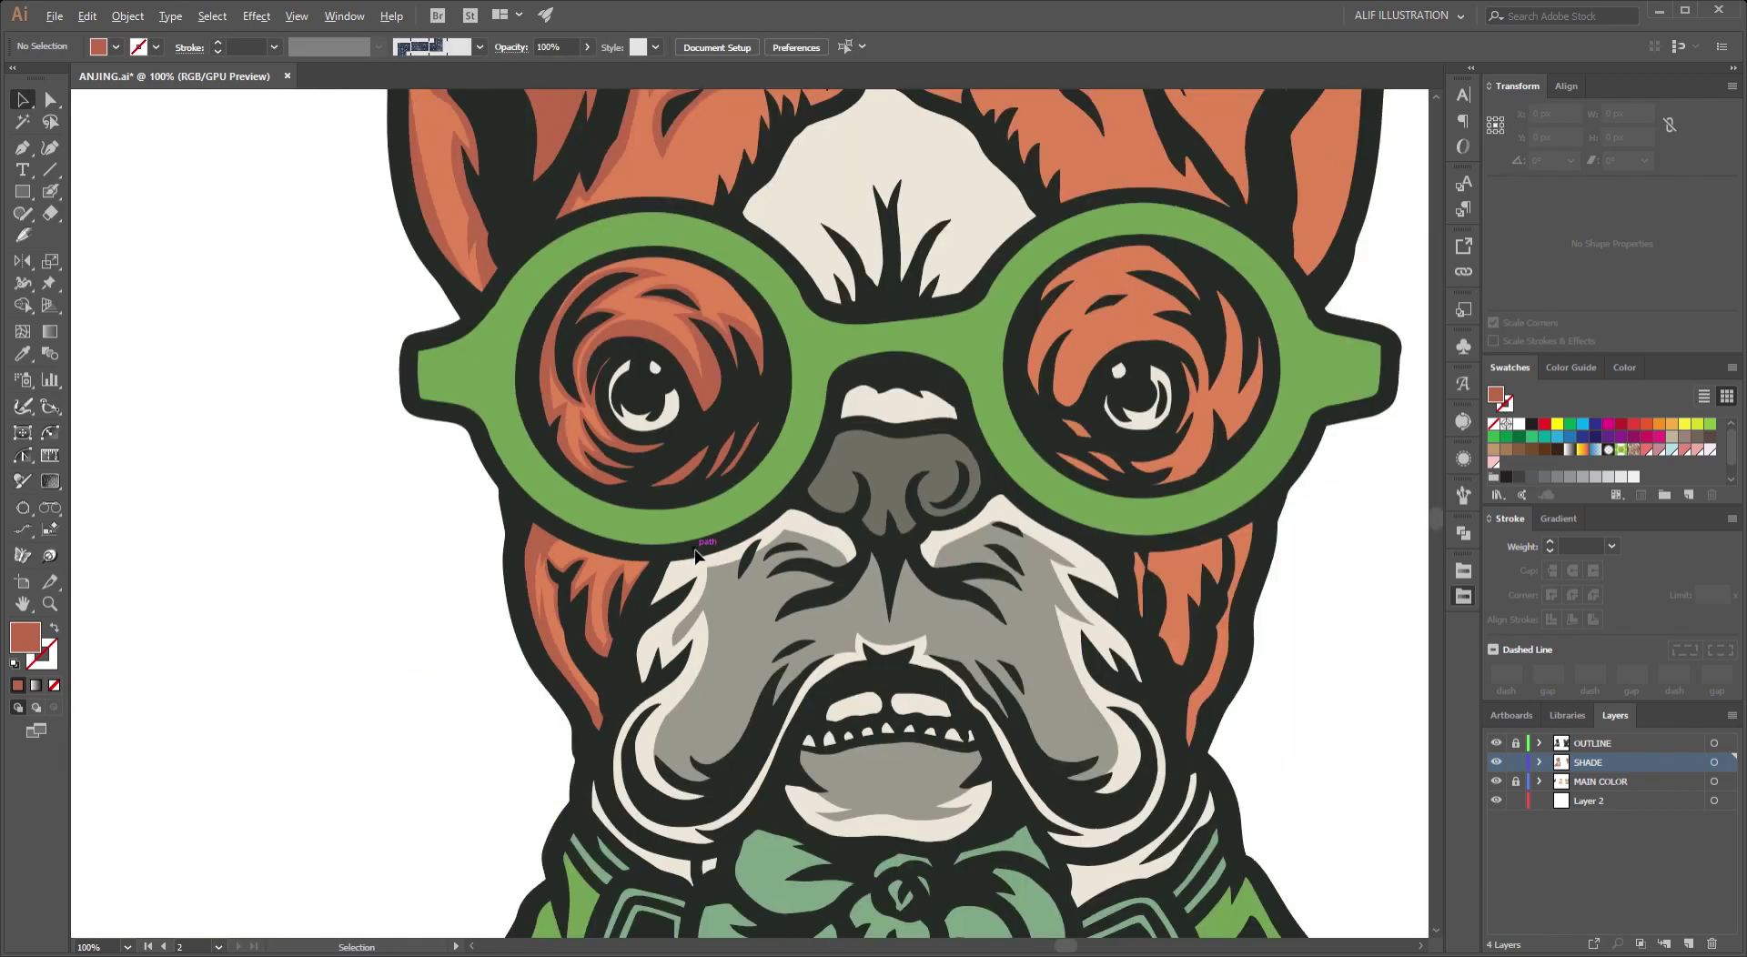
scroll(655, 537, up, 3)
scroll(621, 528, up, 2)
key(p)
scroll(546, 509, up, 2)
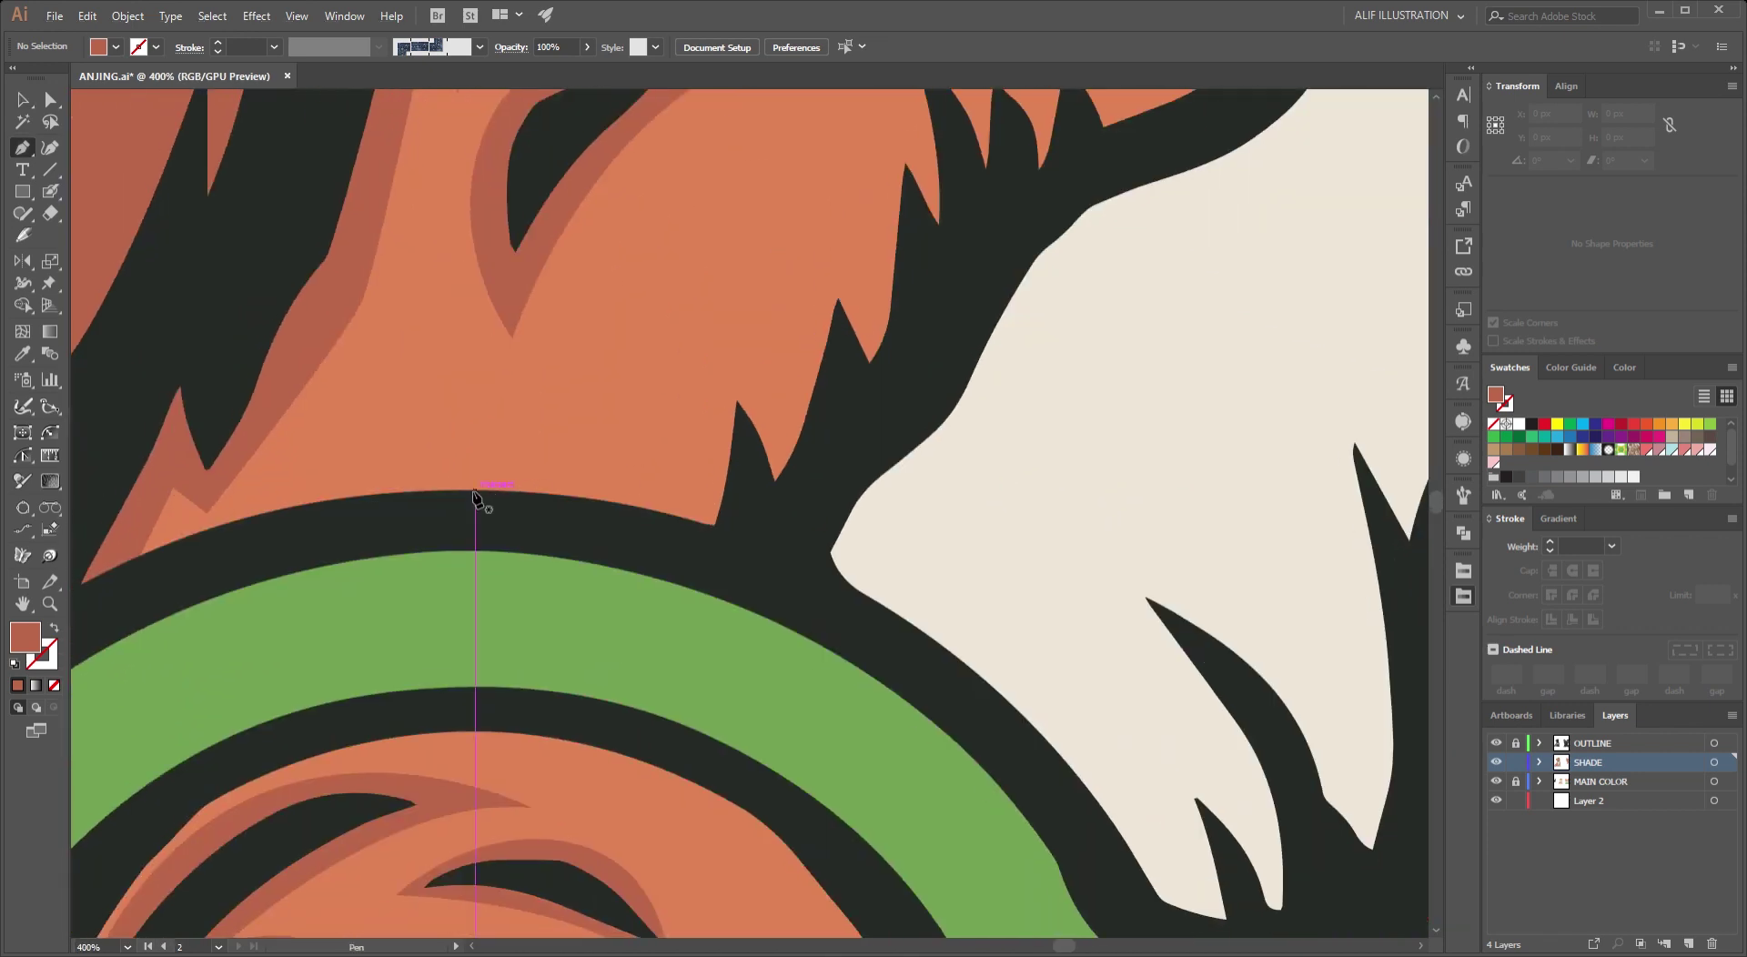
click(473, 496)
scroll(473, 495, up, 2)
drag(862, 507, 928, 558)
scroll(881, 440, up, 3)
drag(905, 442, 892, 393)
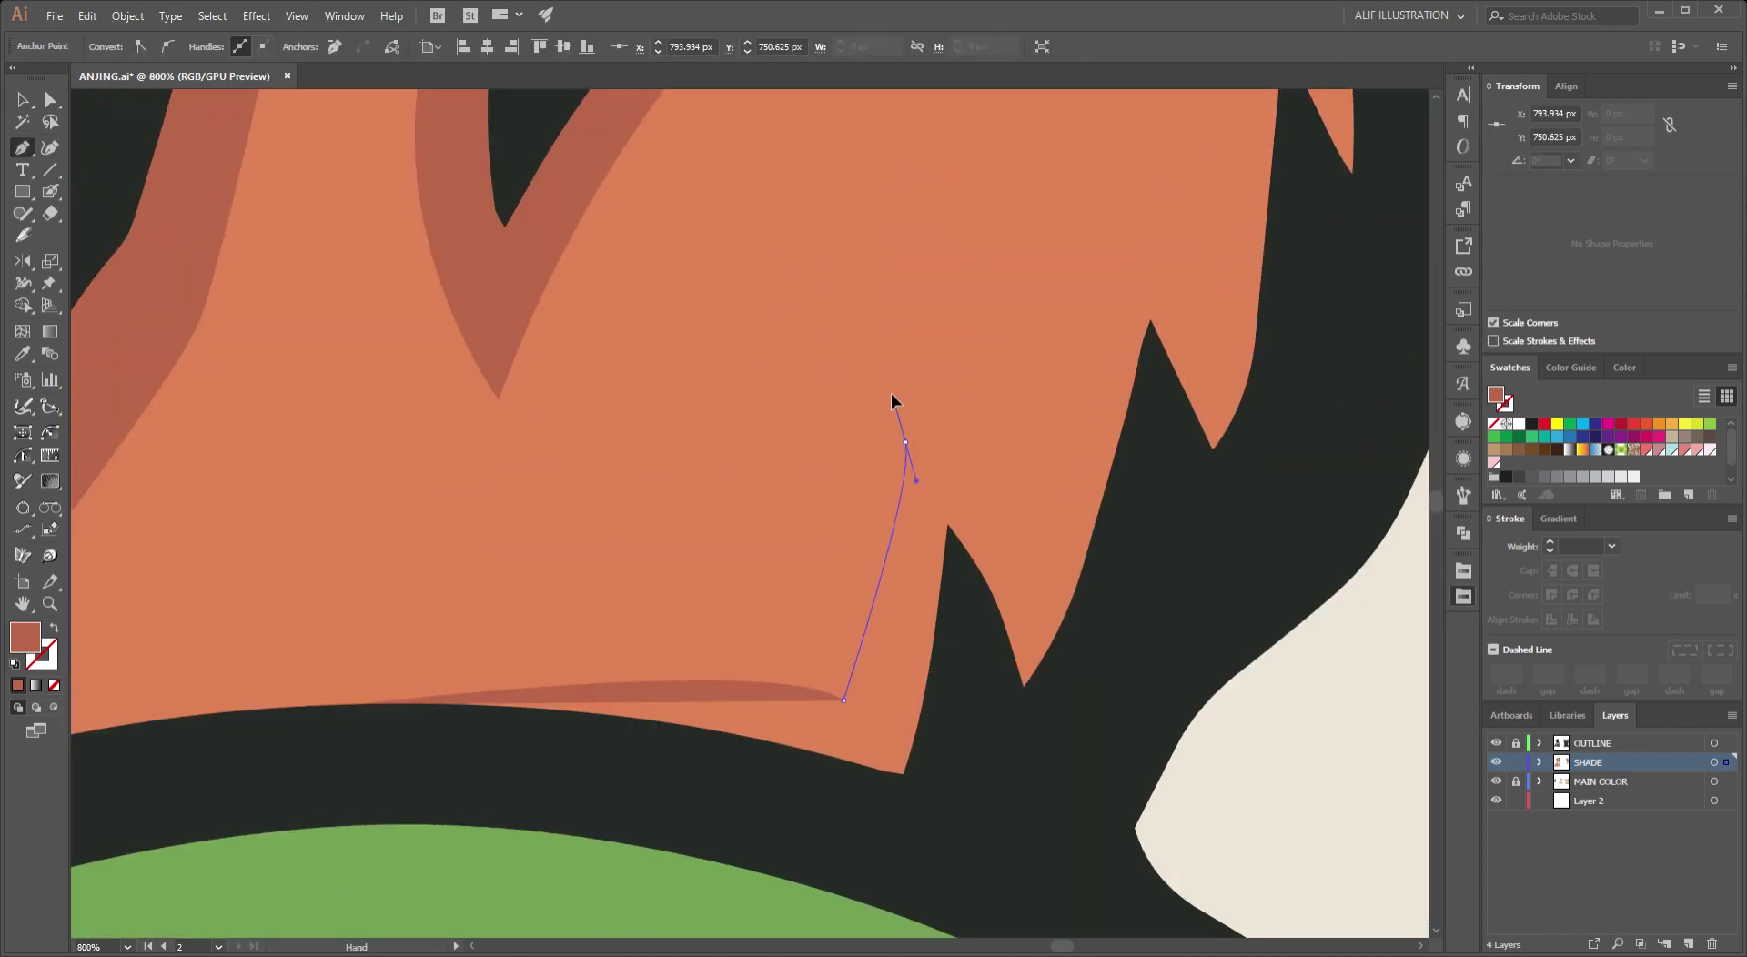
drag(1020, 561, 1031, 613)
Continue the shade outline across the next fur spikes, making each spike tip a sharp corner.
drag(1083, 449, 952, 740)
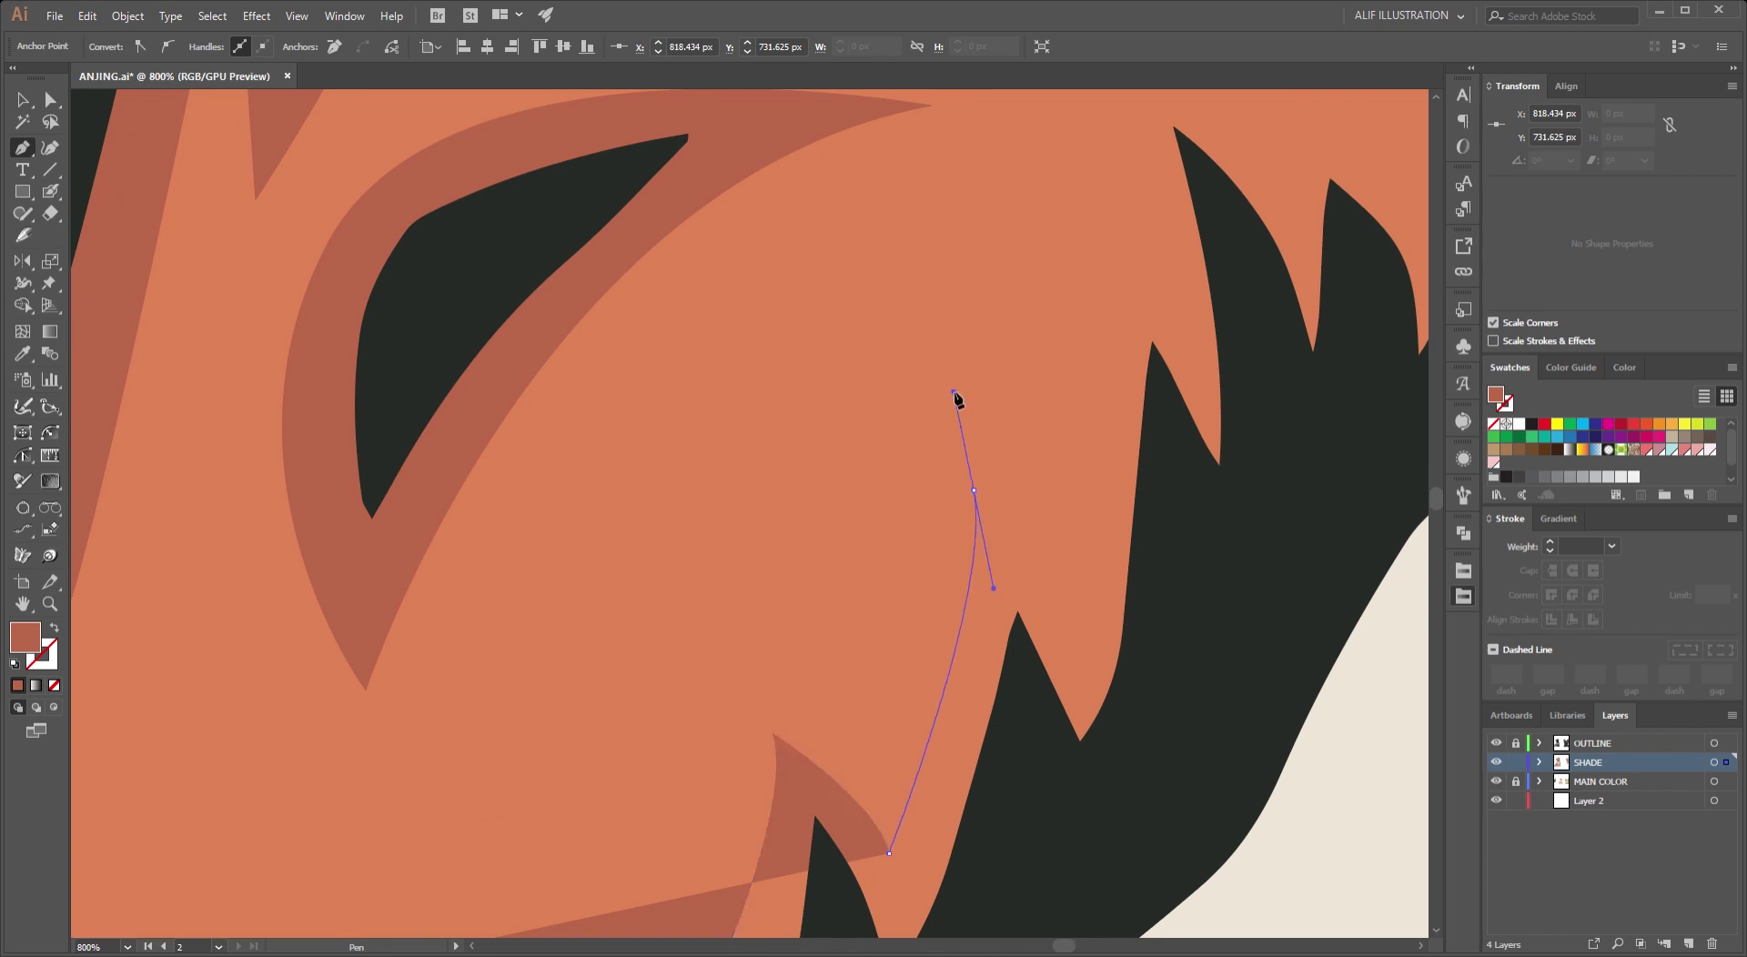
click(973, 491)
mouse_move(1079, 681)
mouse_down()
mouse_move(1103, 577)
mouse_move(1031, 902)
mouse_up()
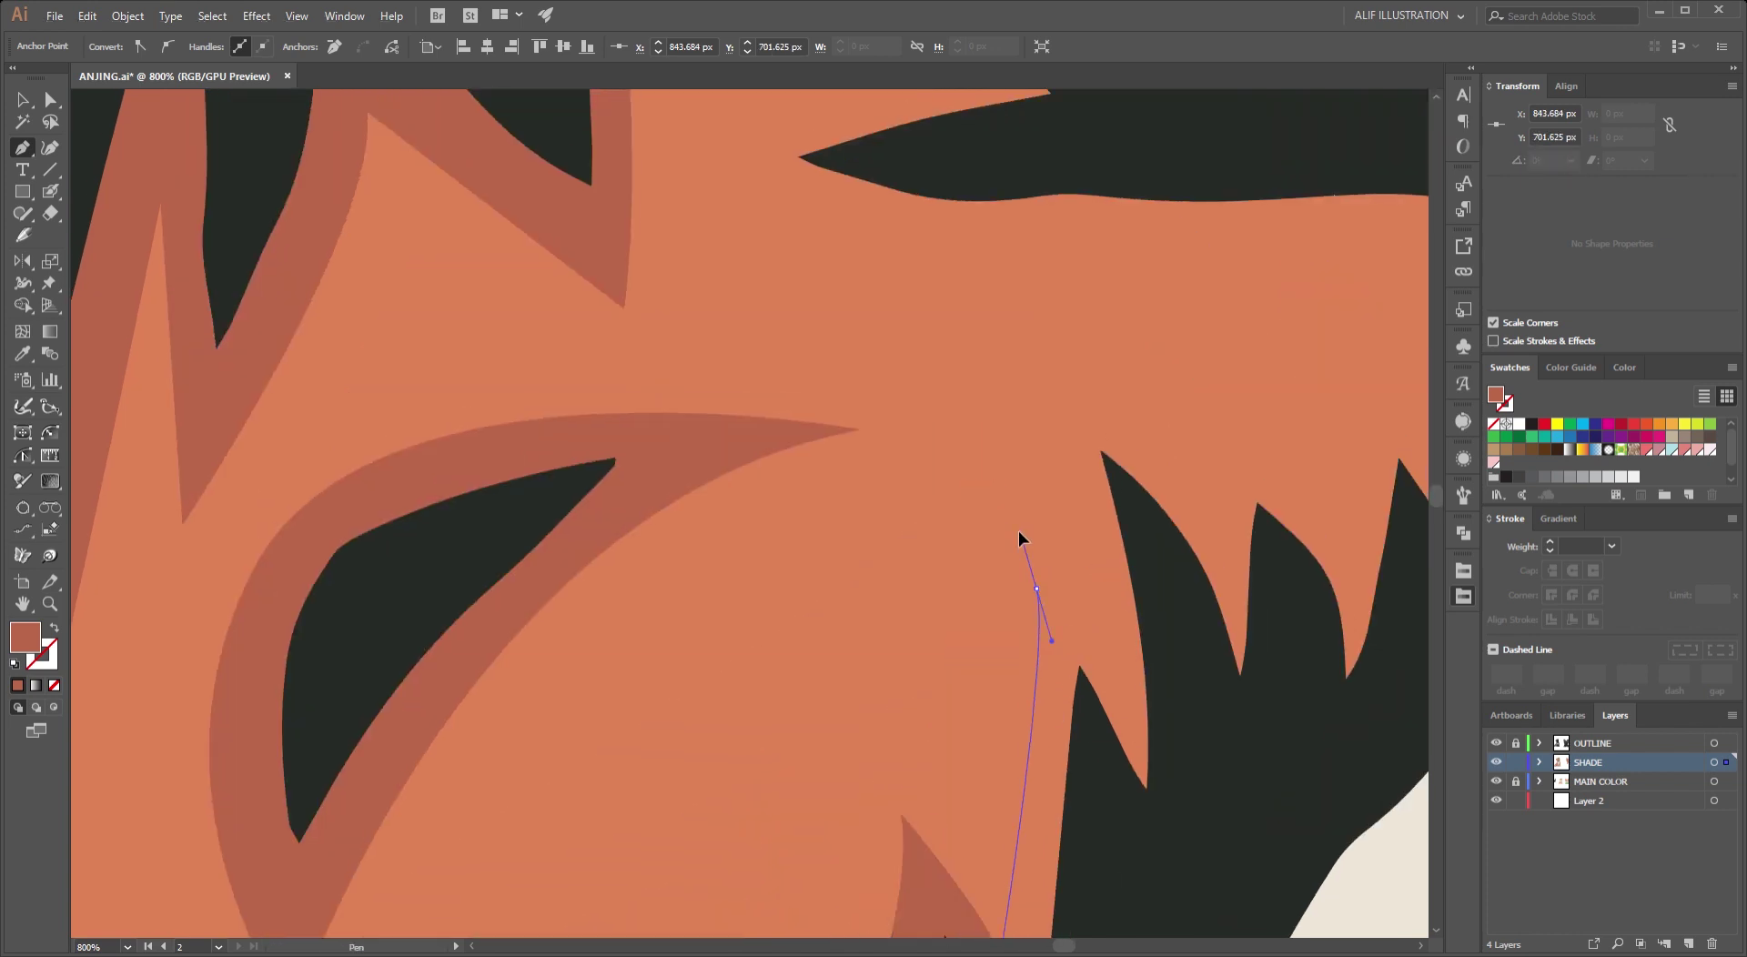
mouse_move(1042, 571)
mouse_down()
mouse_move(1098, 609)
mouse_move(1120, 673)
mouse_move(891, 745)
mouse_up()
drag(764, 439, 766, 441)
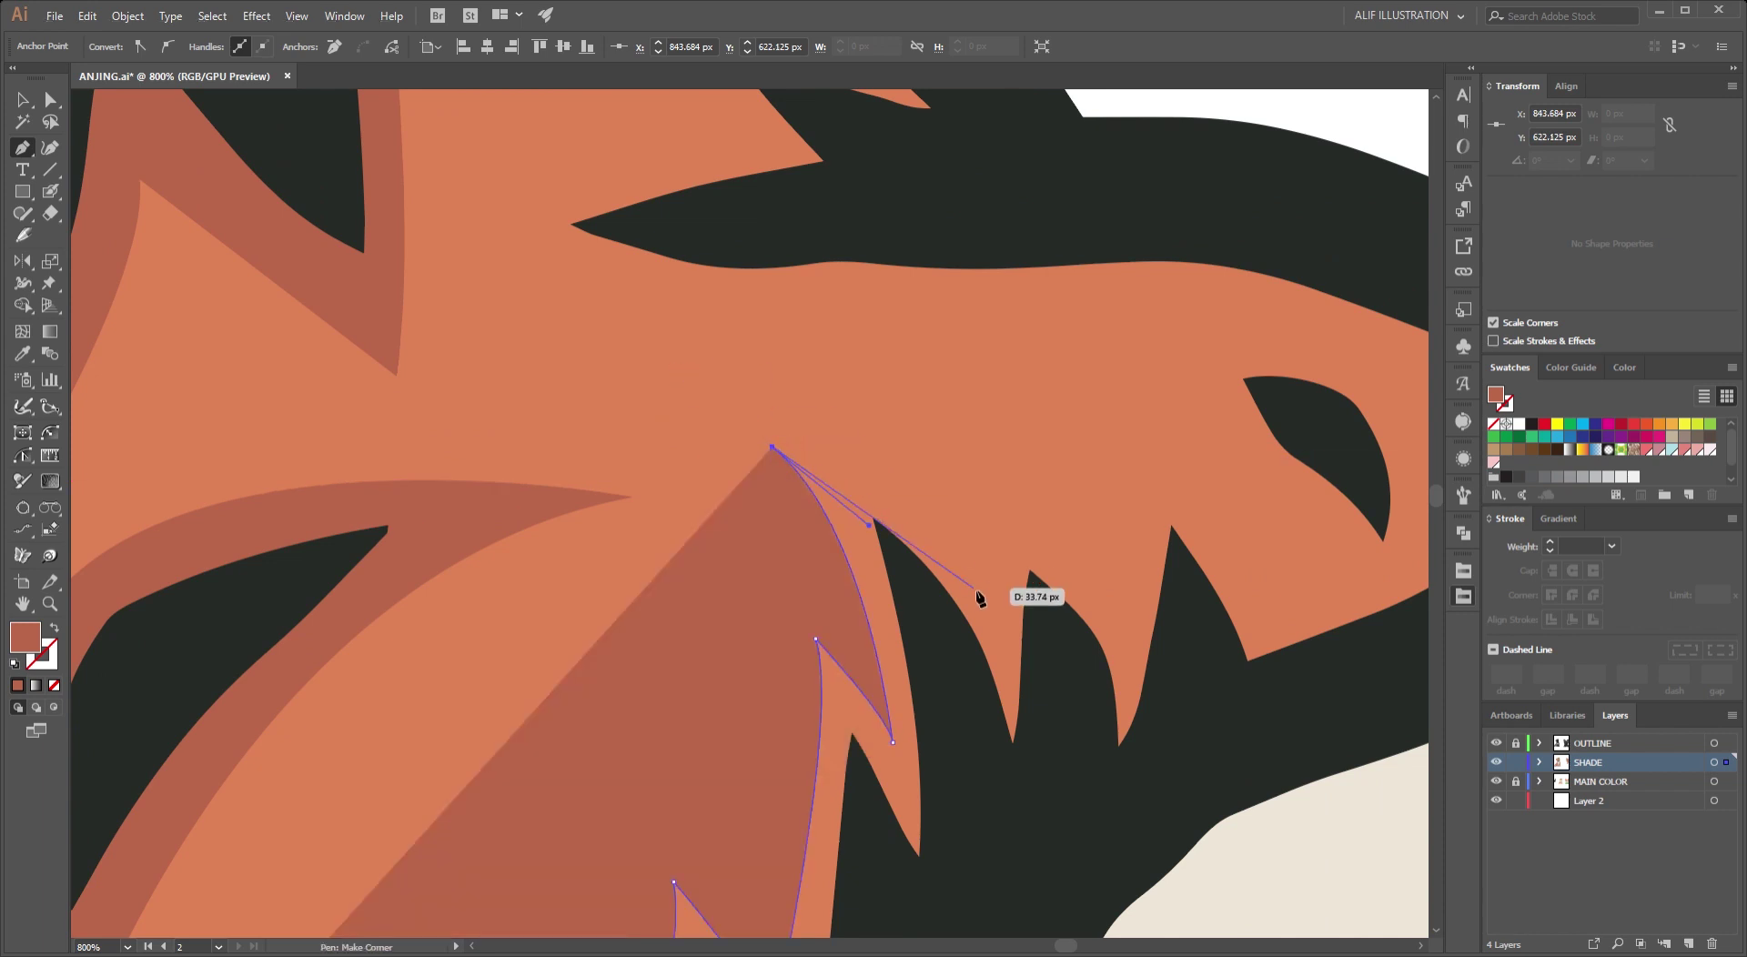
drag(990, 598, 1017, 714)
click(1008, 505)
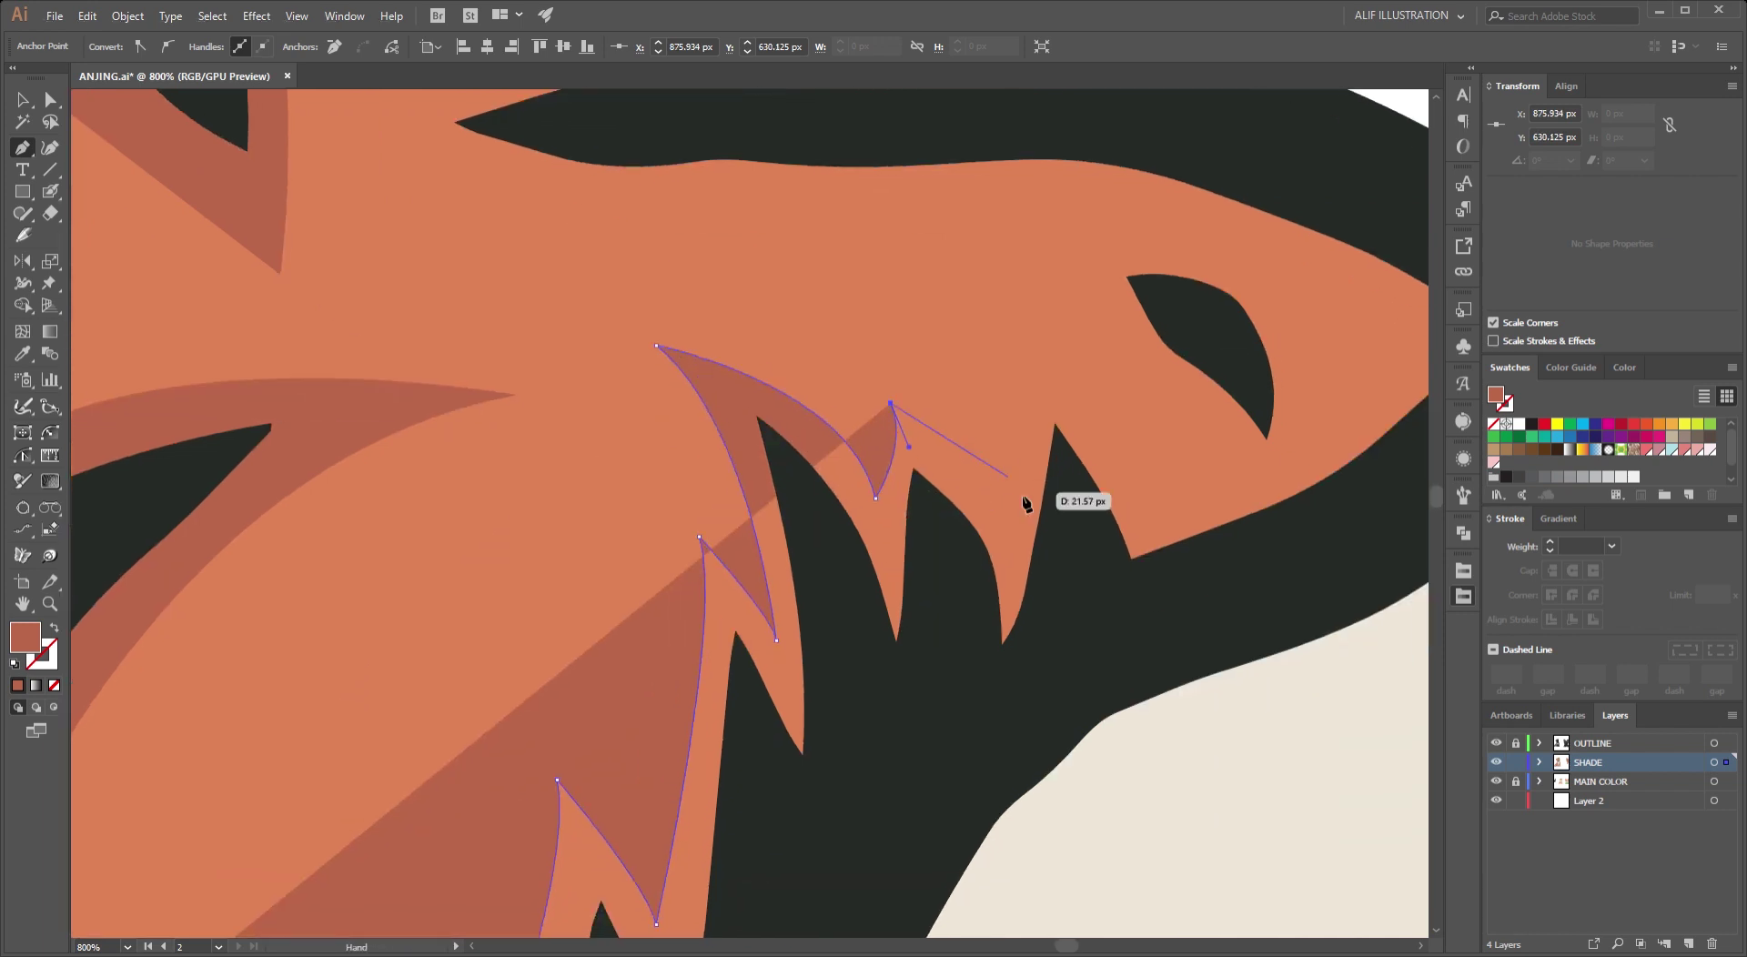
mouse_move(1022, 526)
mouse_down()
mouse_move(1032, 546)
mouse_move(960, 498)
mouse_up()
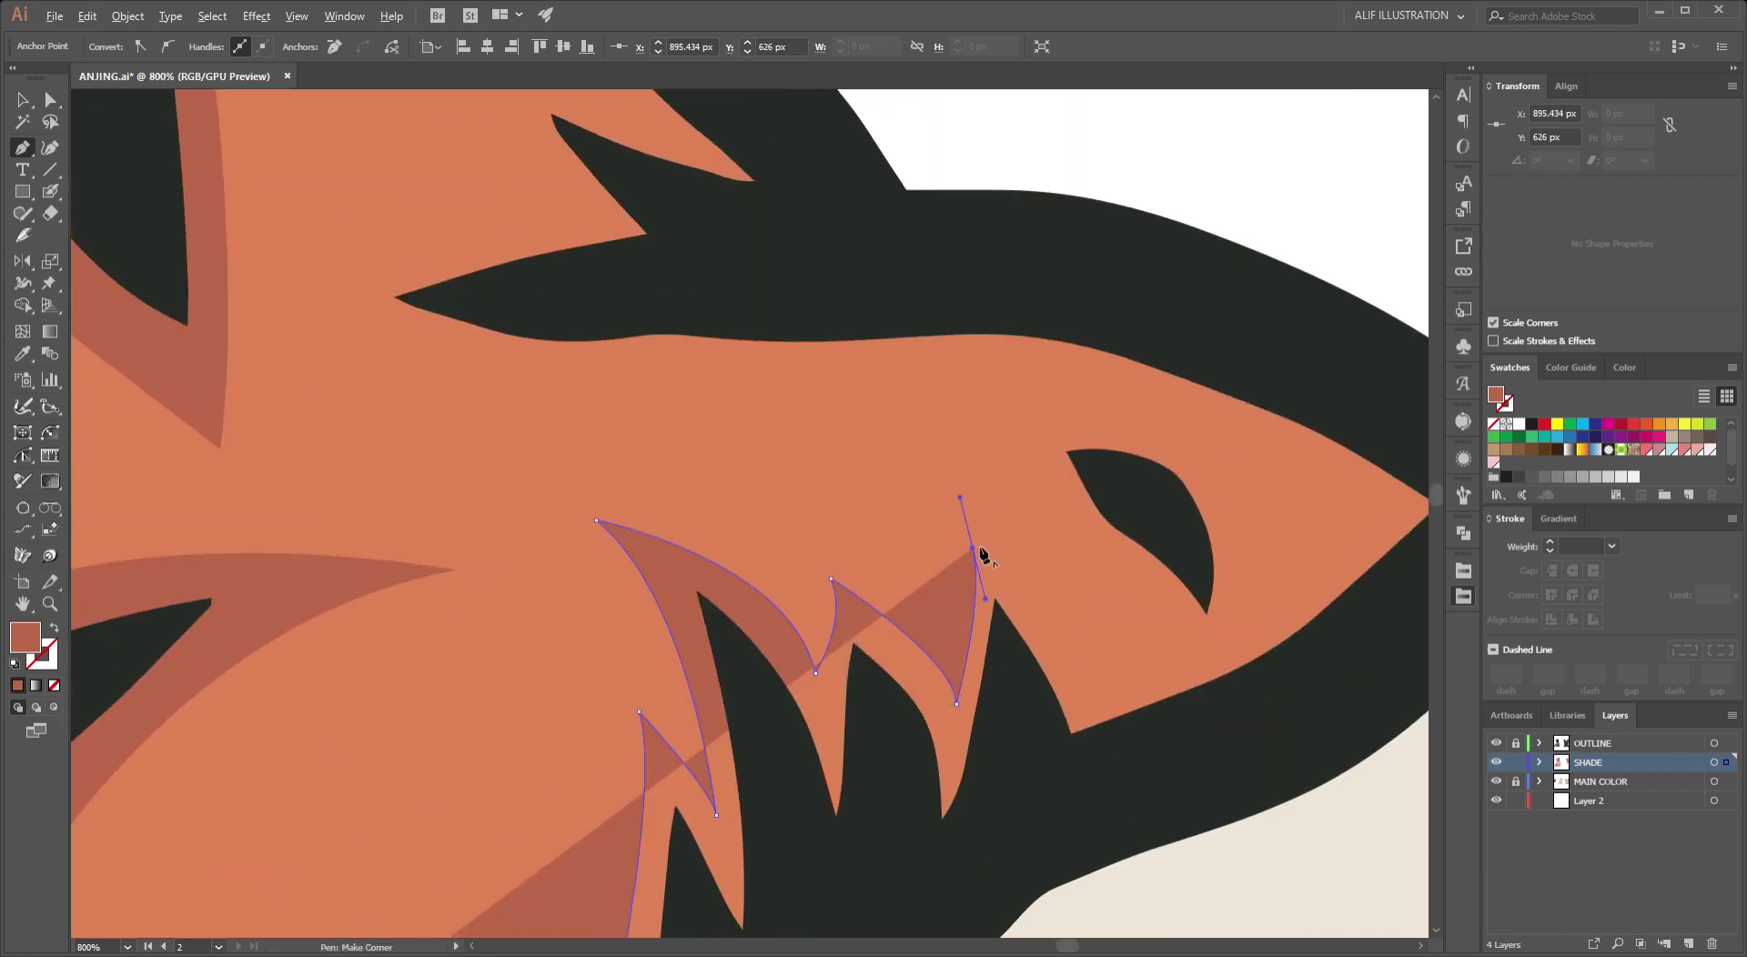
drag(1083, 675, 1096, 722)
click(1082, 675)
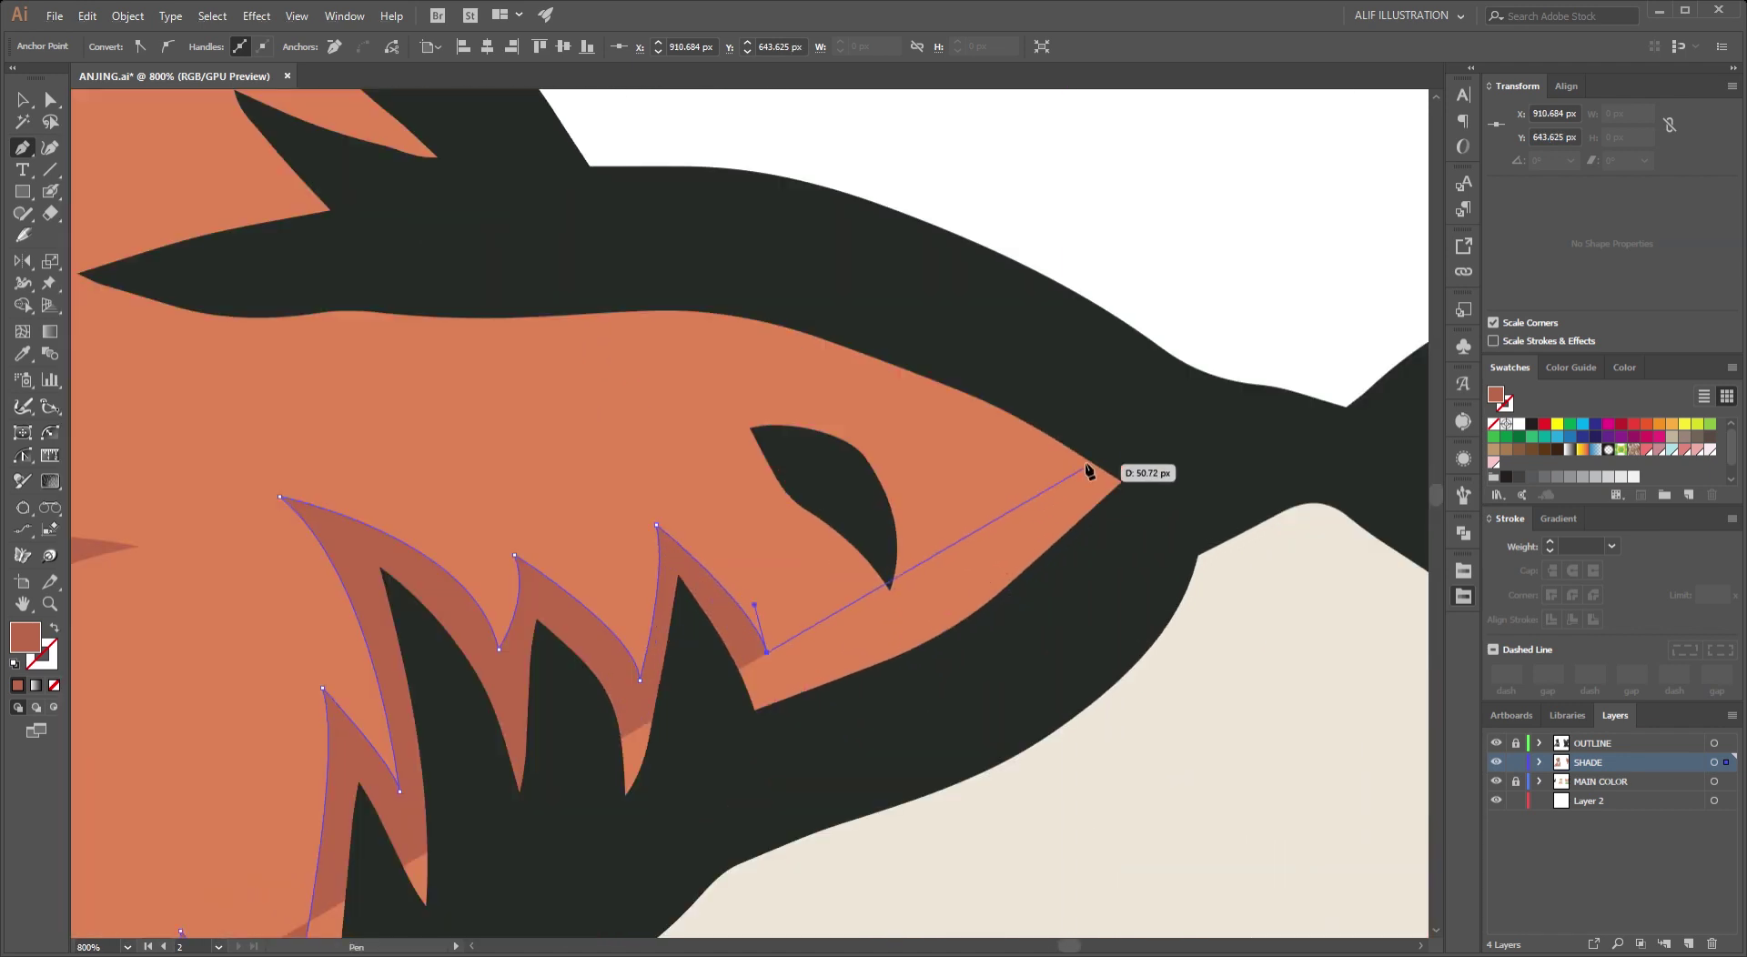
Bring the shade back along the dark outline and close it at its starting point.
click(977, 551)
click(953, 587)
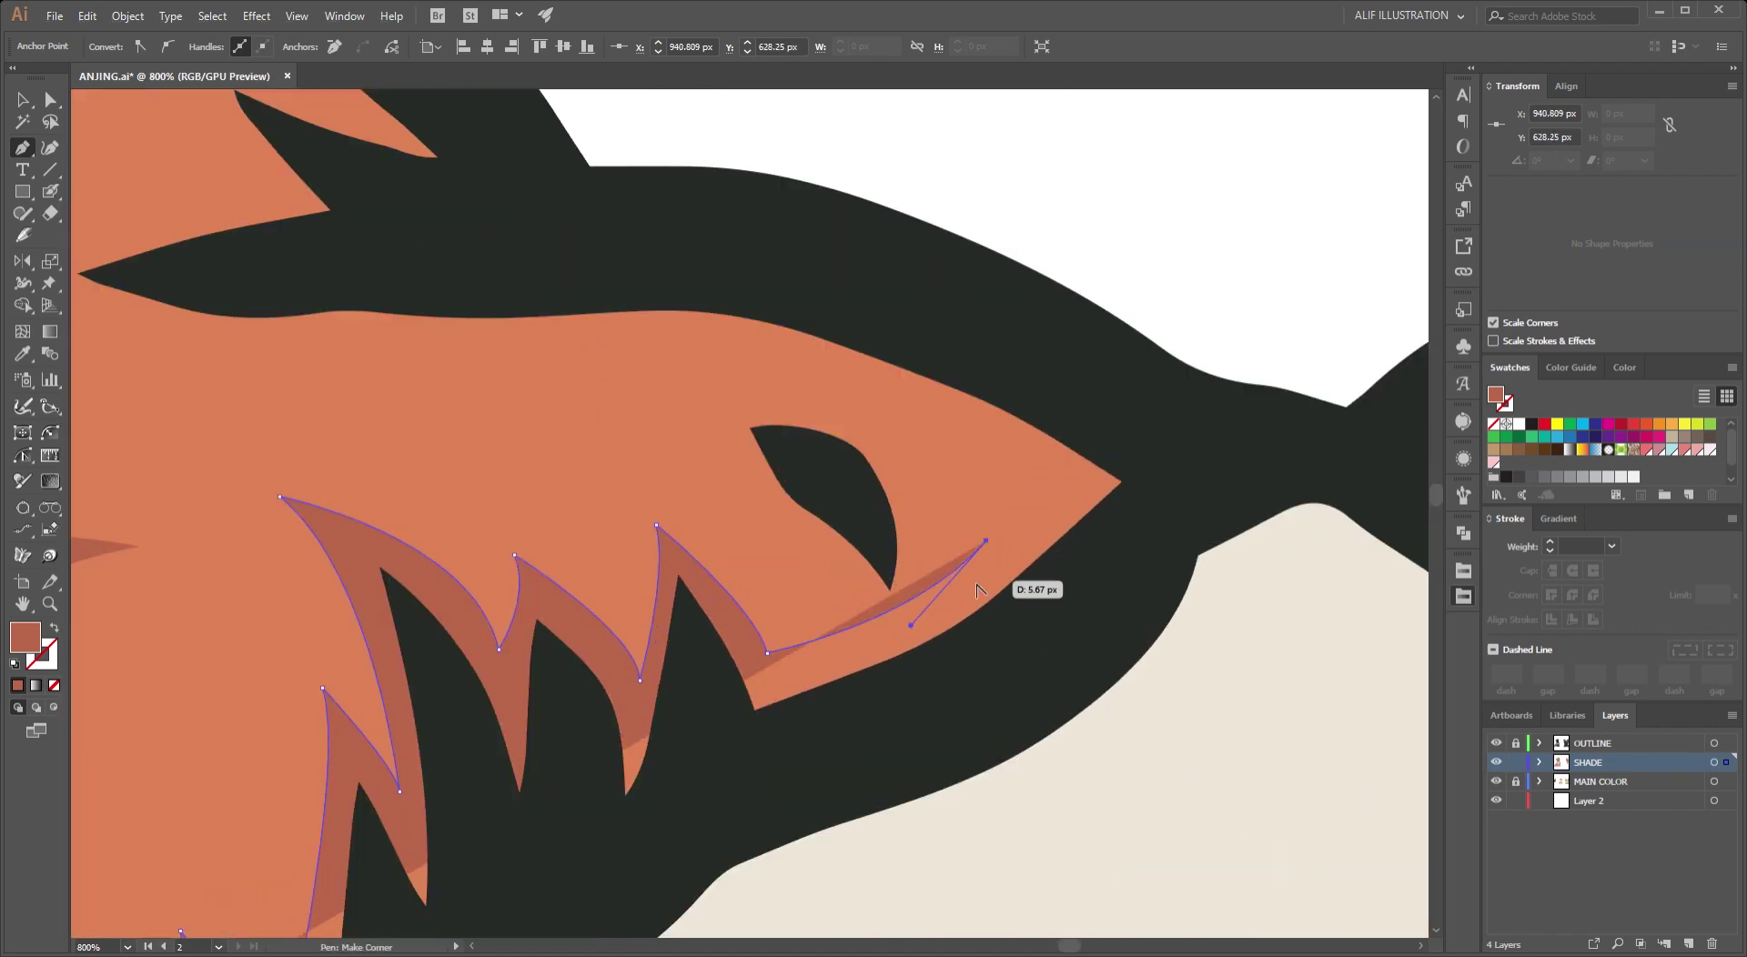
drag(1103, 461, 1118, 411)
scroll(1143, 500, down, 5)
scroll(952, 492, down, 3)
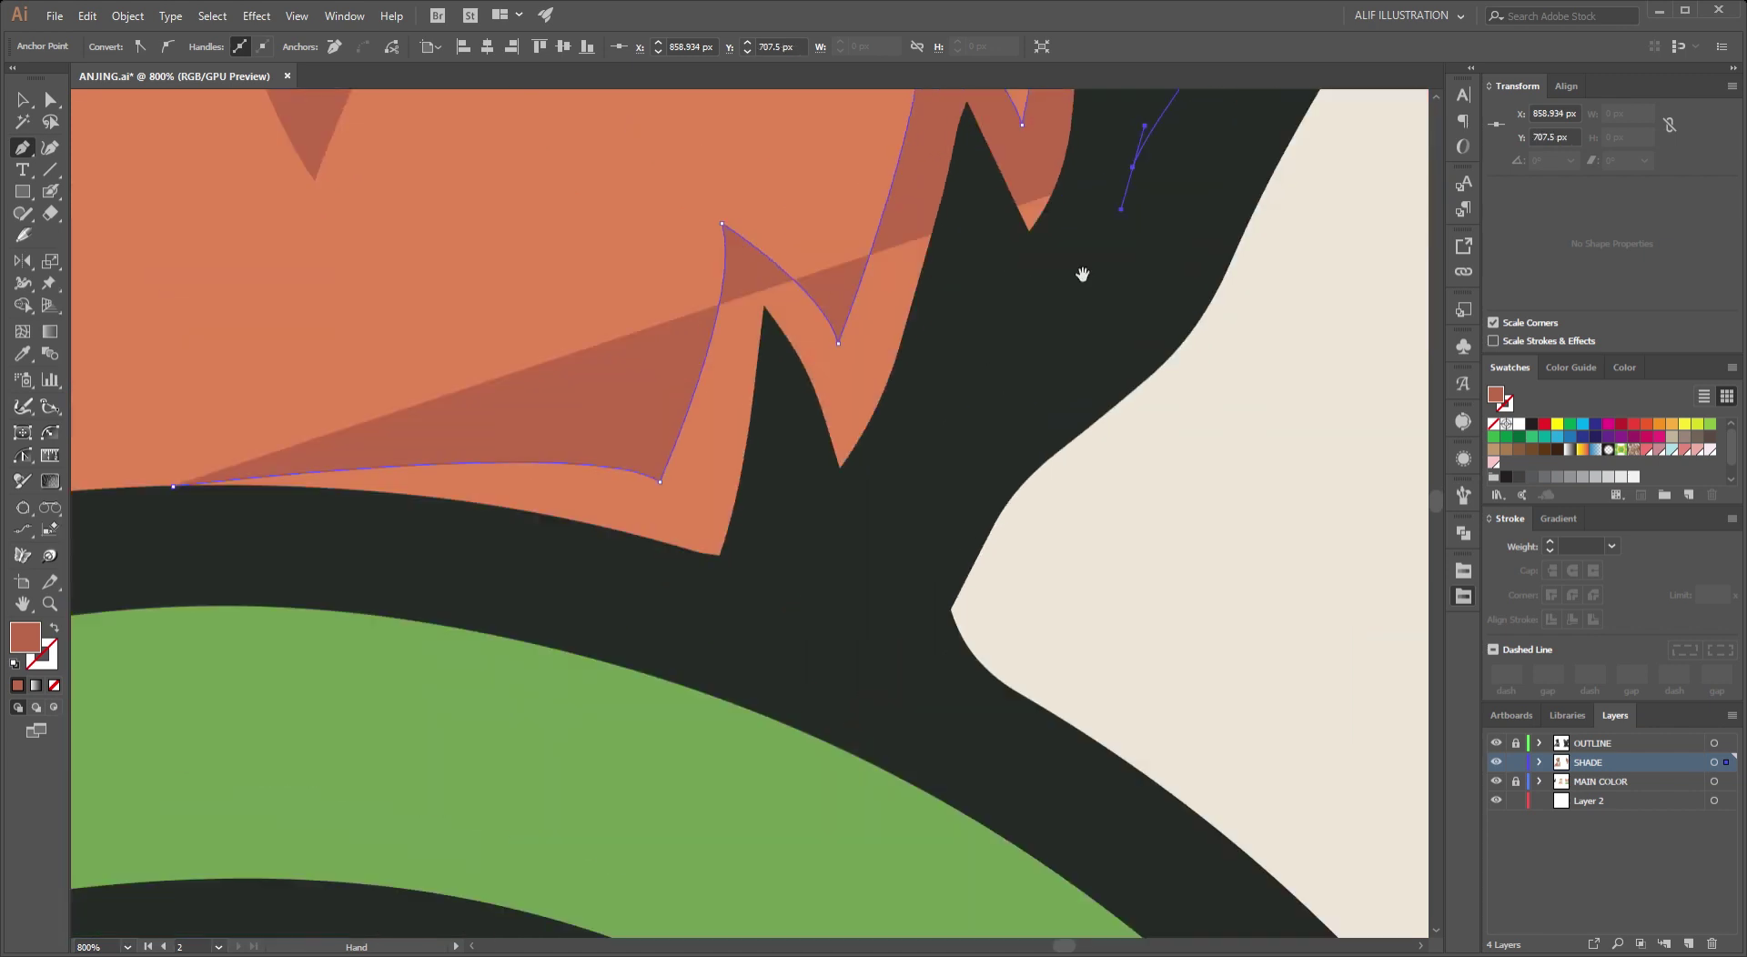
click(975, 406)
click(813, 580)
click(675, 587)
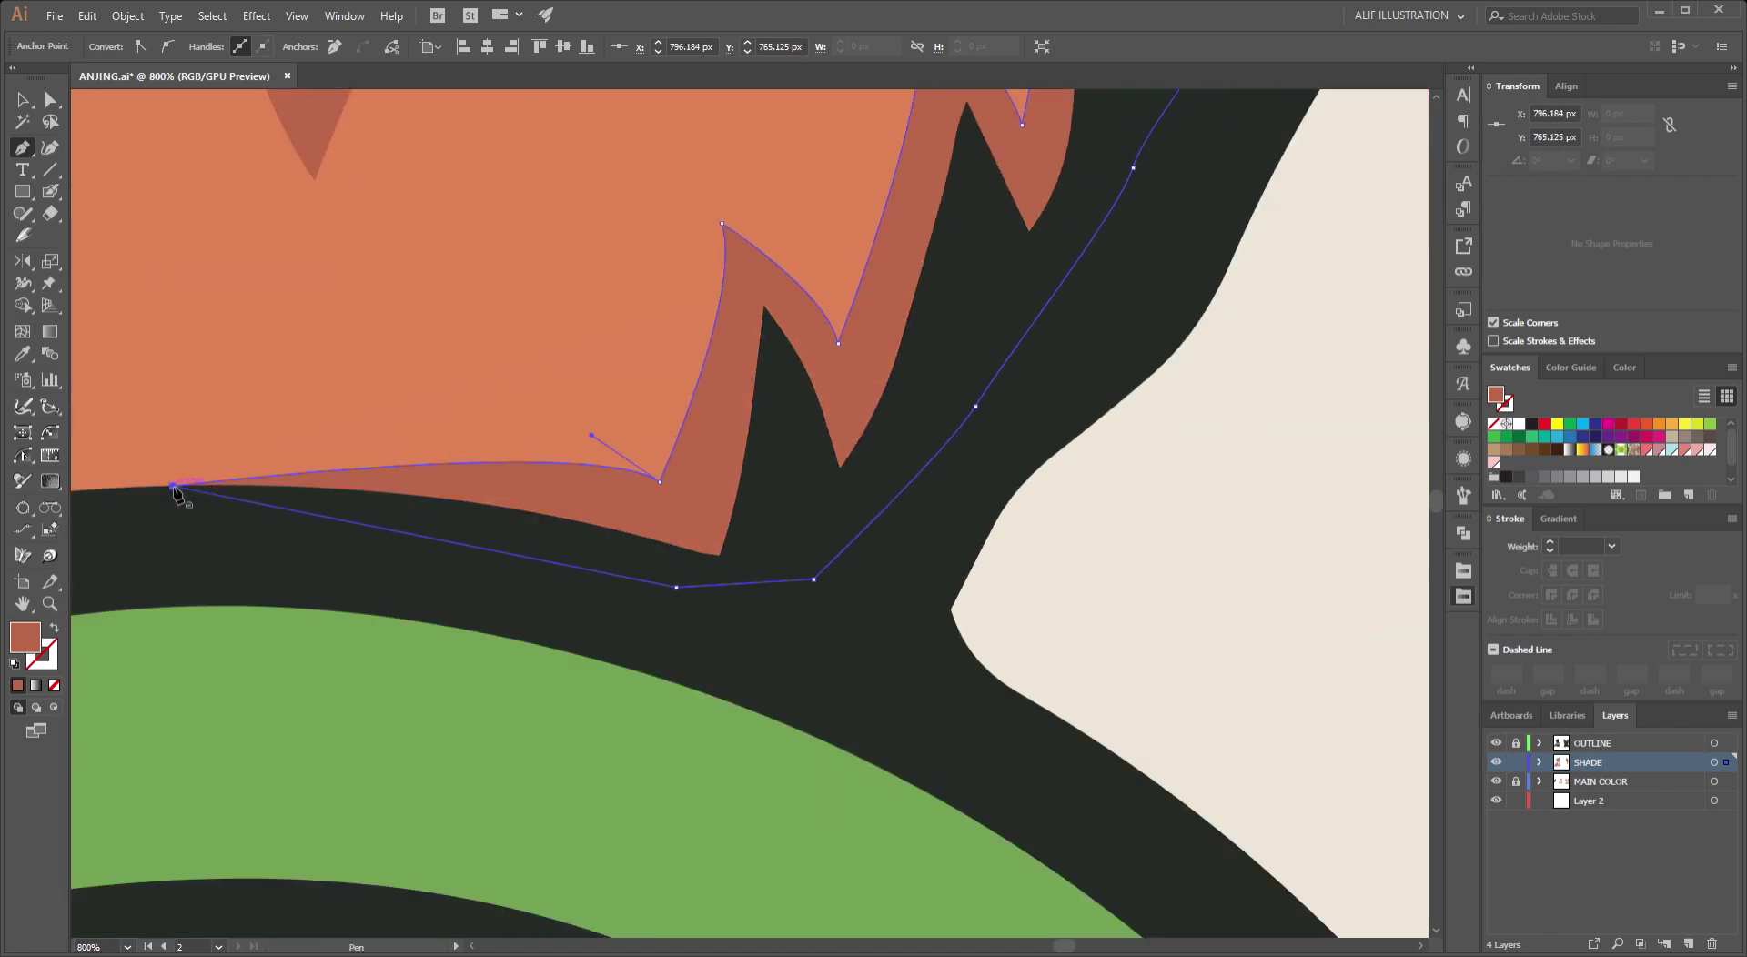
scroll(175, 492, down, 3)
scroll(773, 367, up, 5)
Draw a curved closed shade hugging the dark eye-shaped fur mark, then deselect.
click(593, 273)
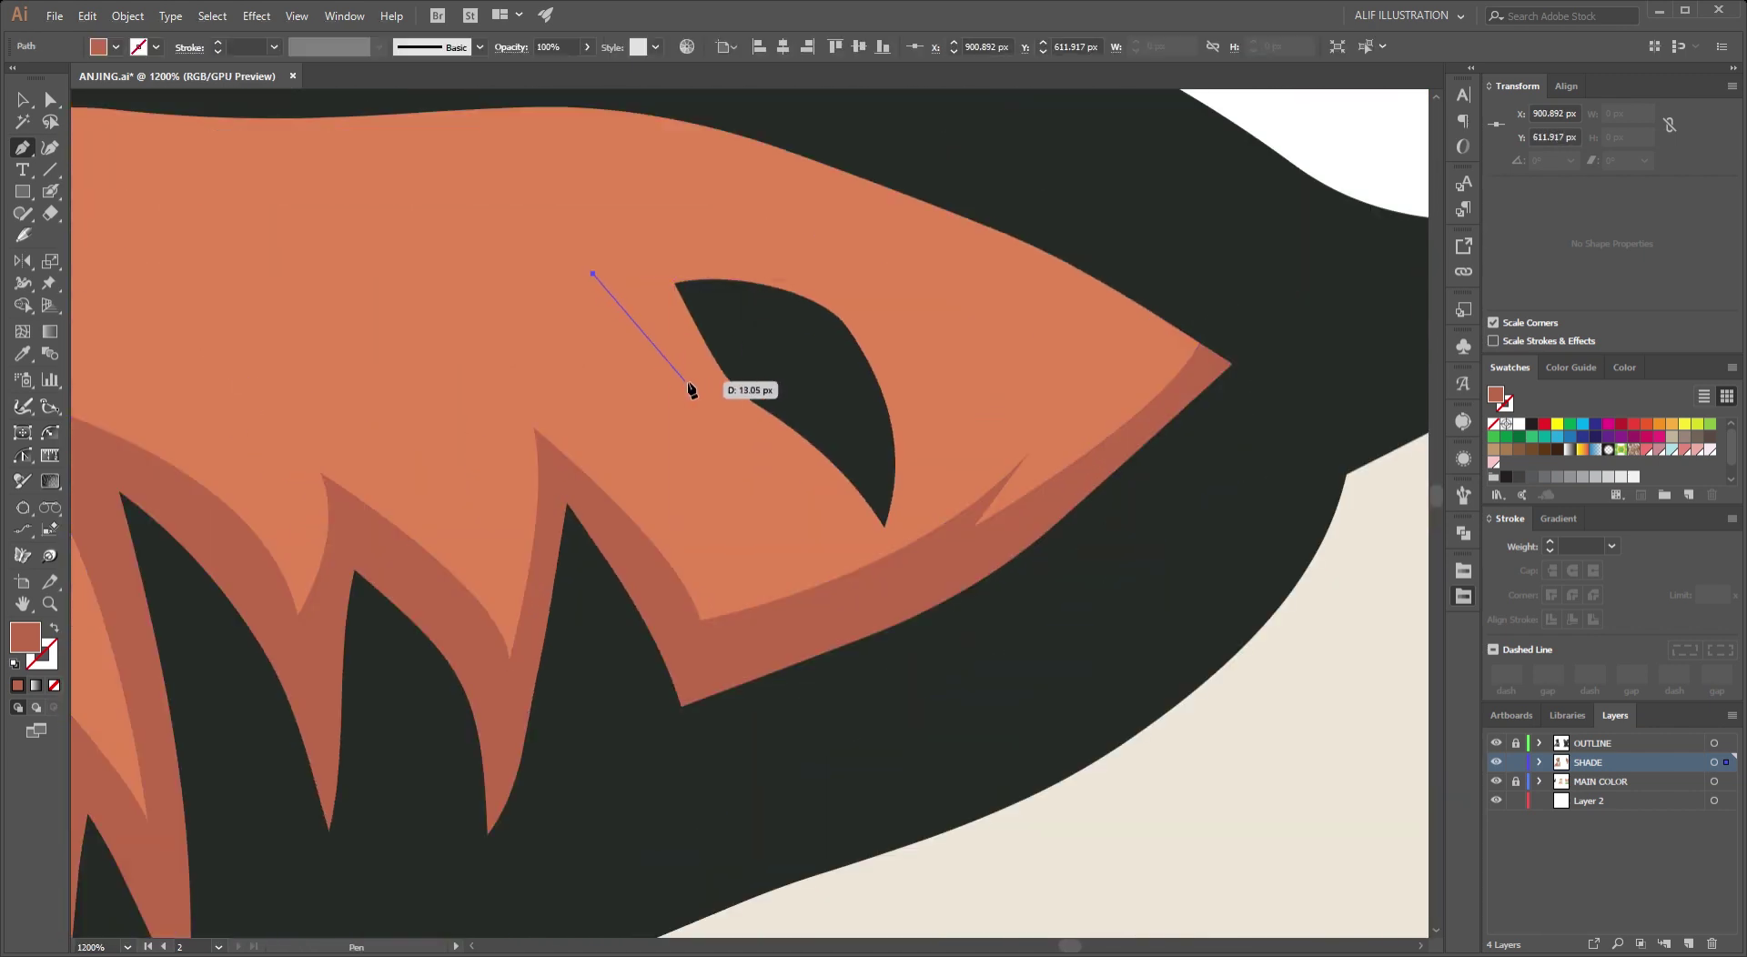
drag(692, 382, 718, 473)
click(895, 584)
scroll(859, 448, up, 3)
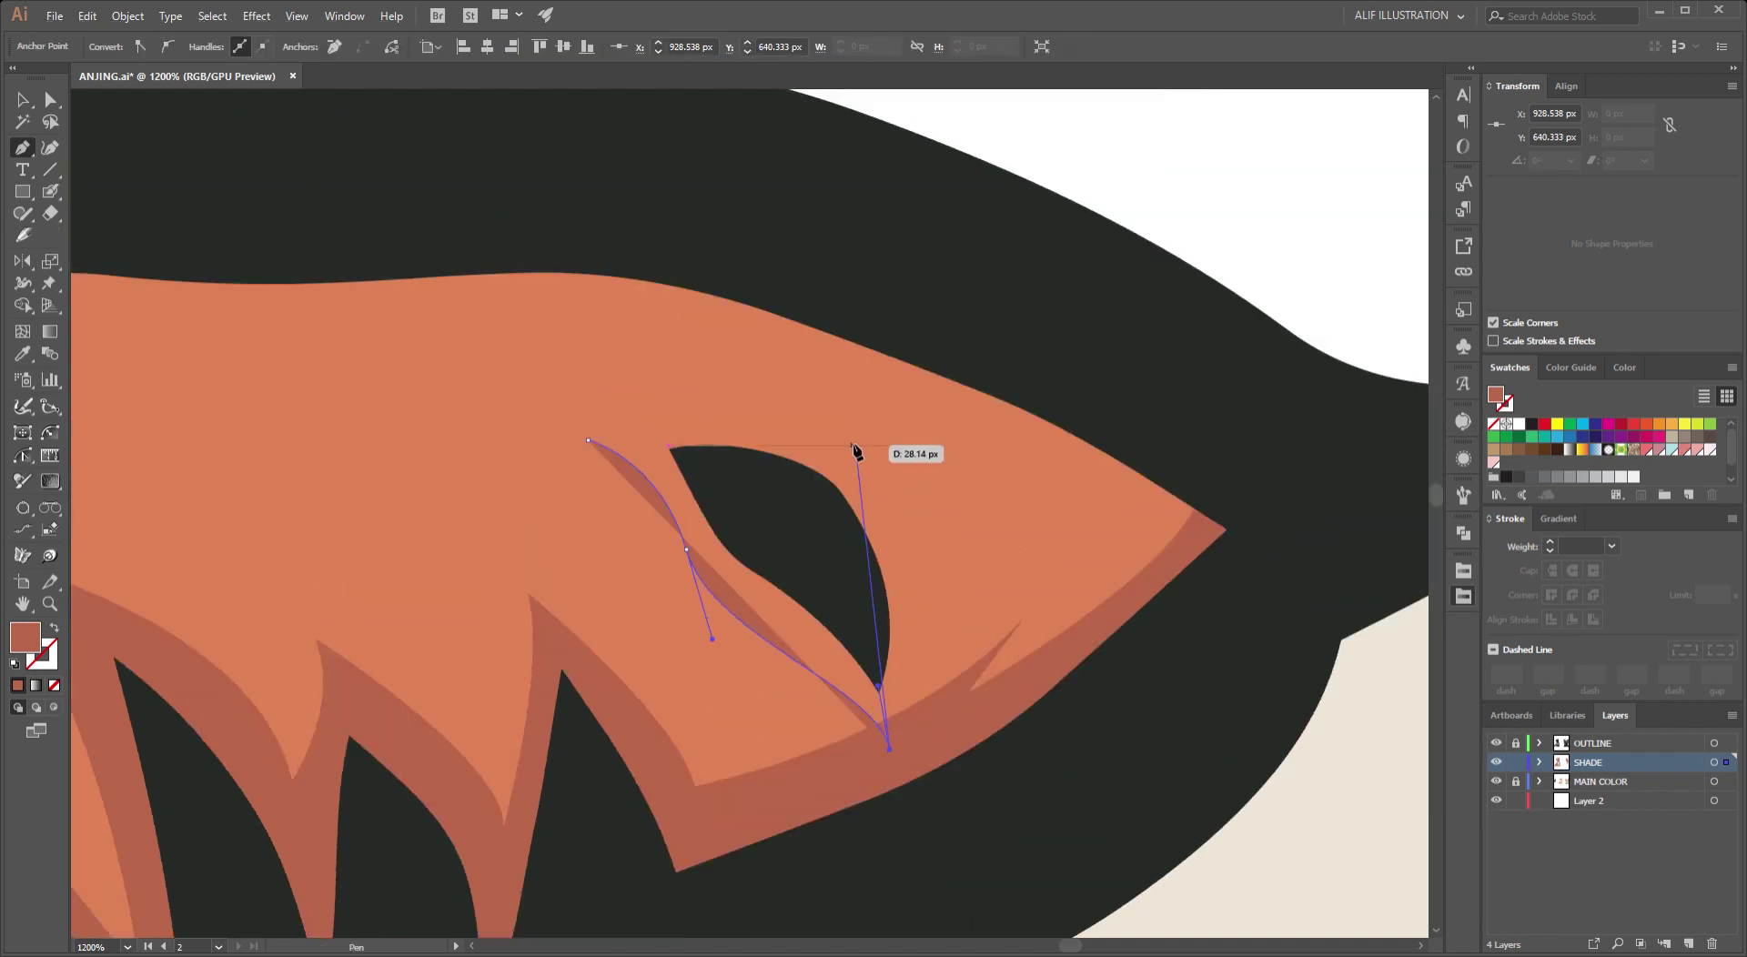
drag(842, 452, 724, 321)
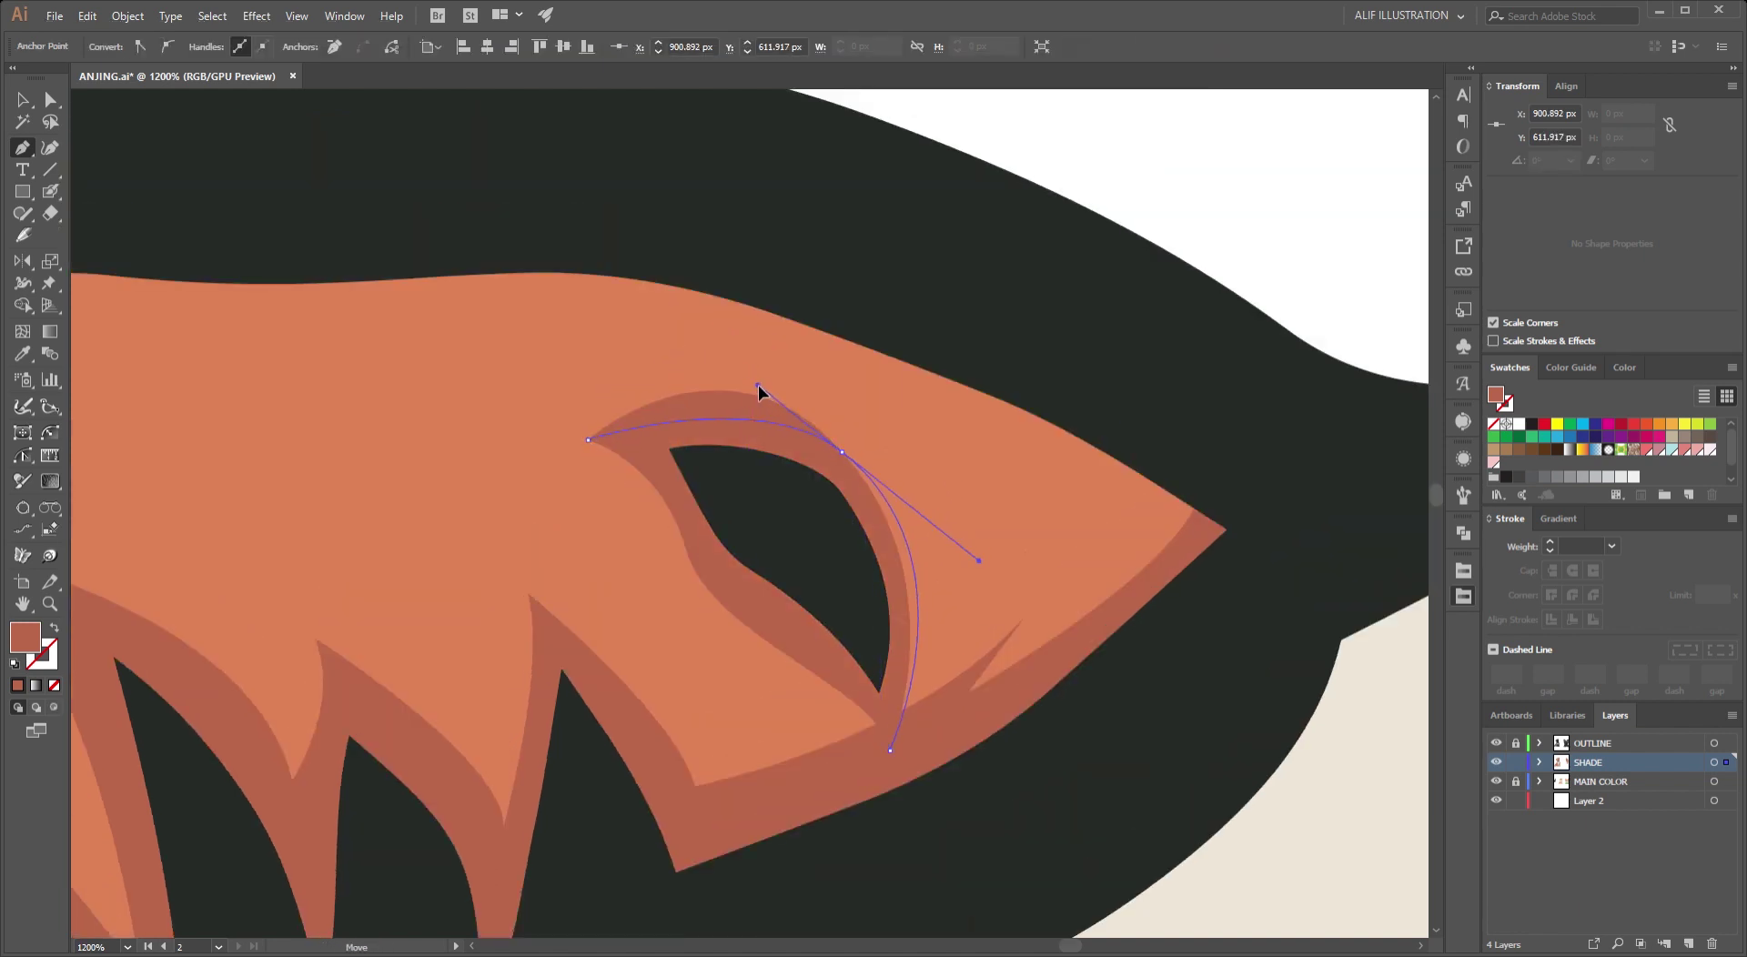
key(v)
scroll(947, 347, down, 3)
scroll(750, 505, down, 3)
scroll(753, 499, down, 3)
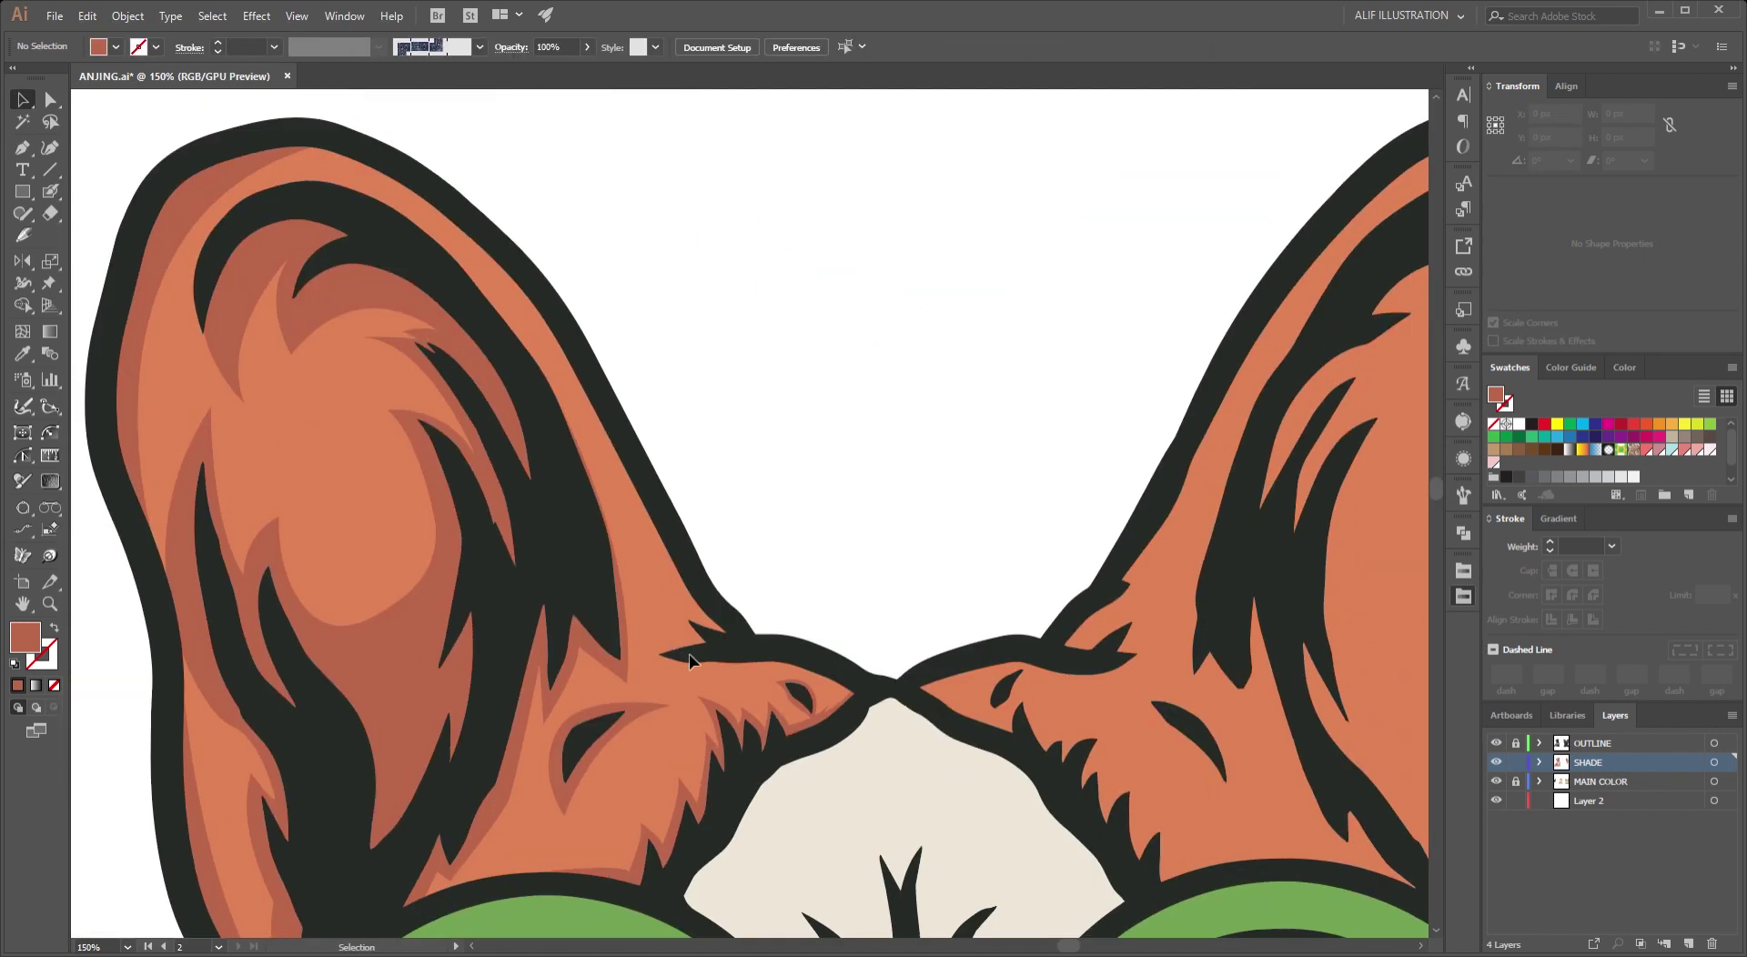
Draw a short shade shape along the ear's fur spike edge and deselect it.
scroll(692, 660, up, 2)
scroll(692, 659, up, 1)
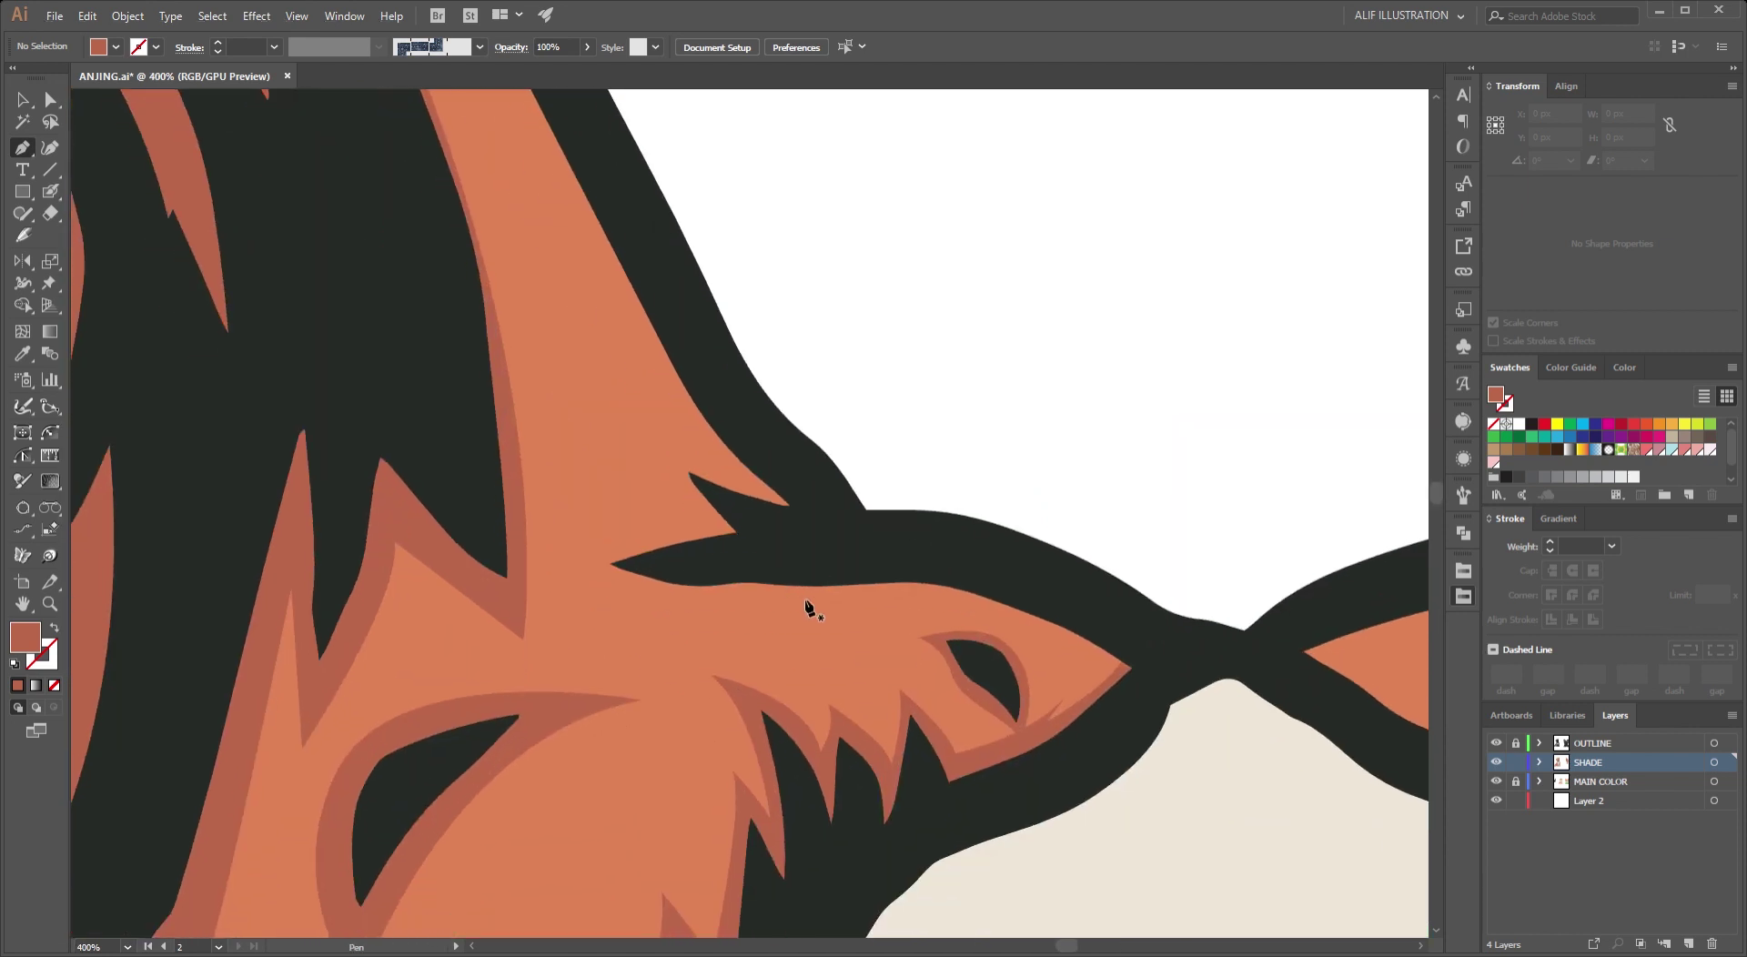
click(817, 586)
drag(553, 564, 523, 528)
click(553, 564)
scroll(679, 384, up, 2)
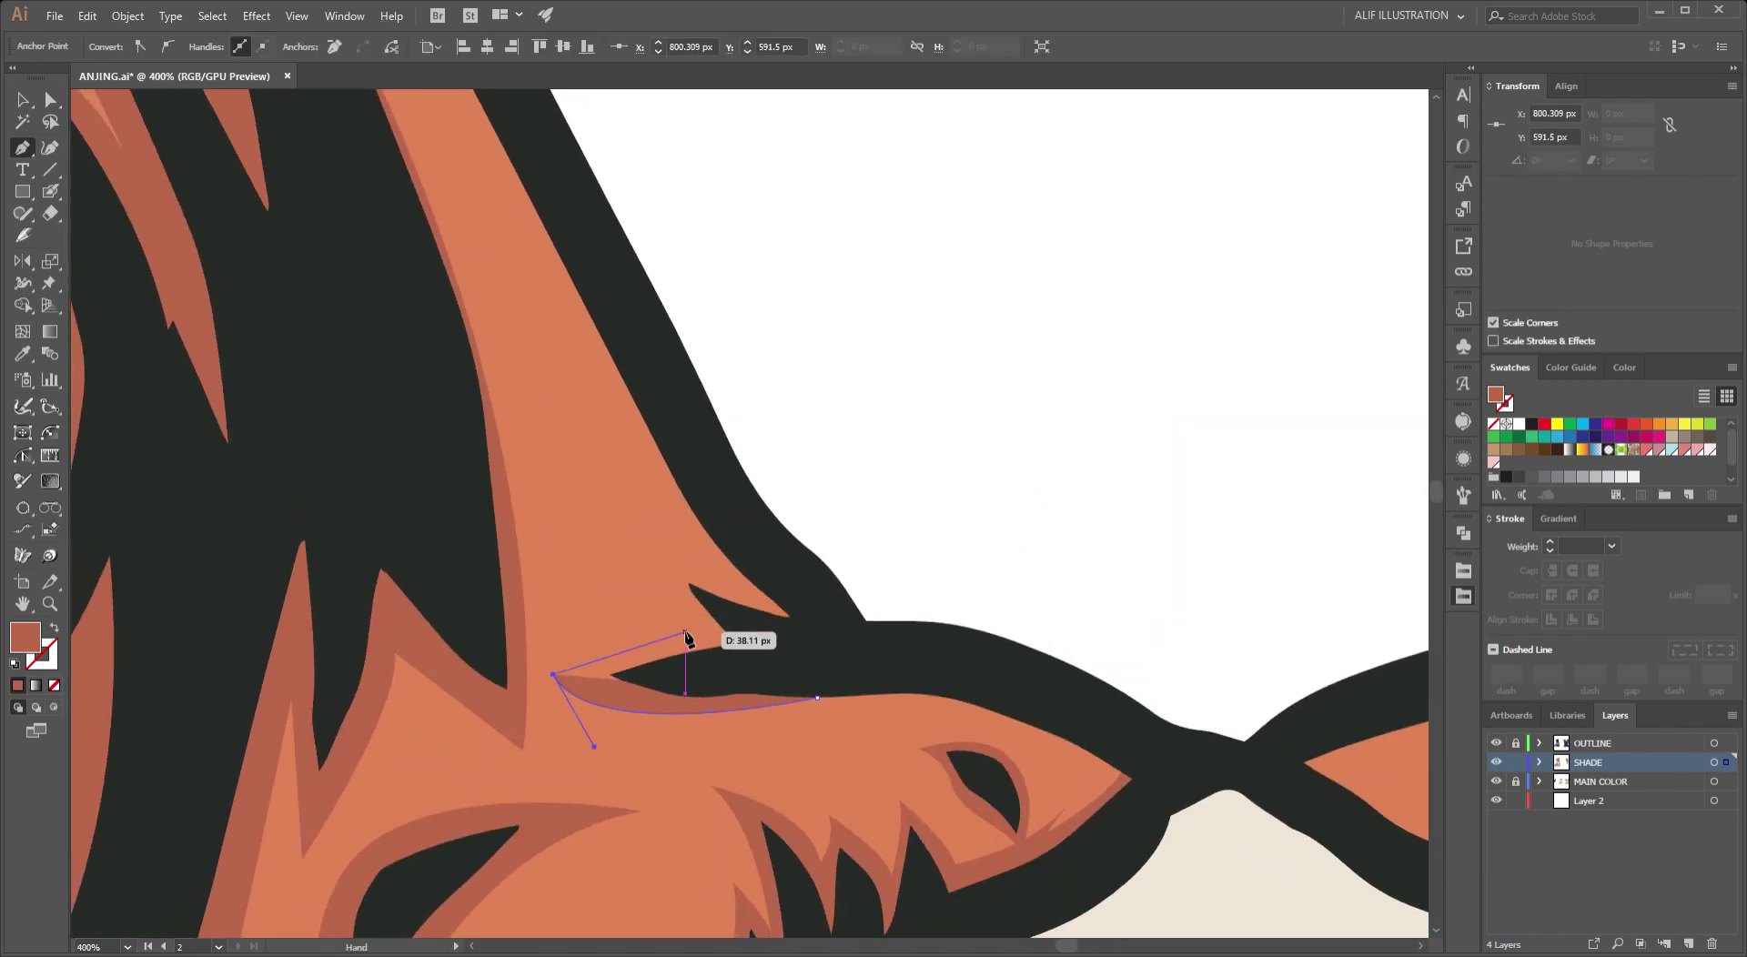
drag(691, 646, 605, 469)
scroll(624, 488, down, 2)
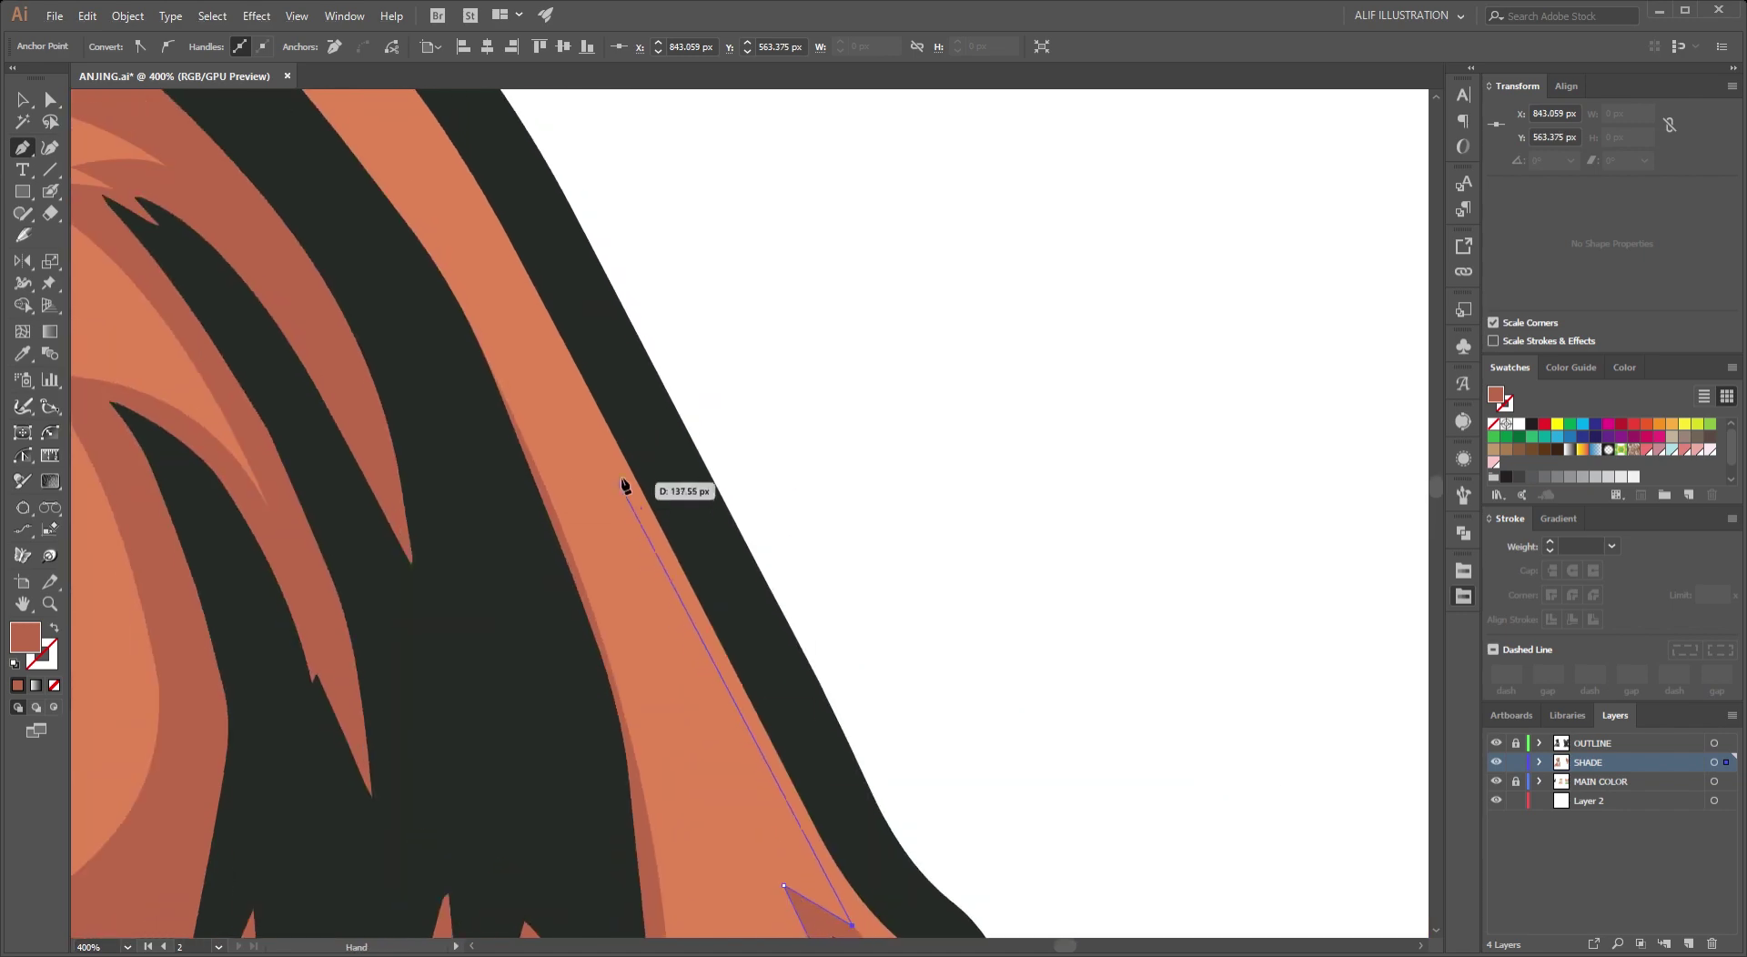
click(626, 457)
scroll(866, 855, down, 5)
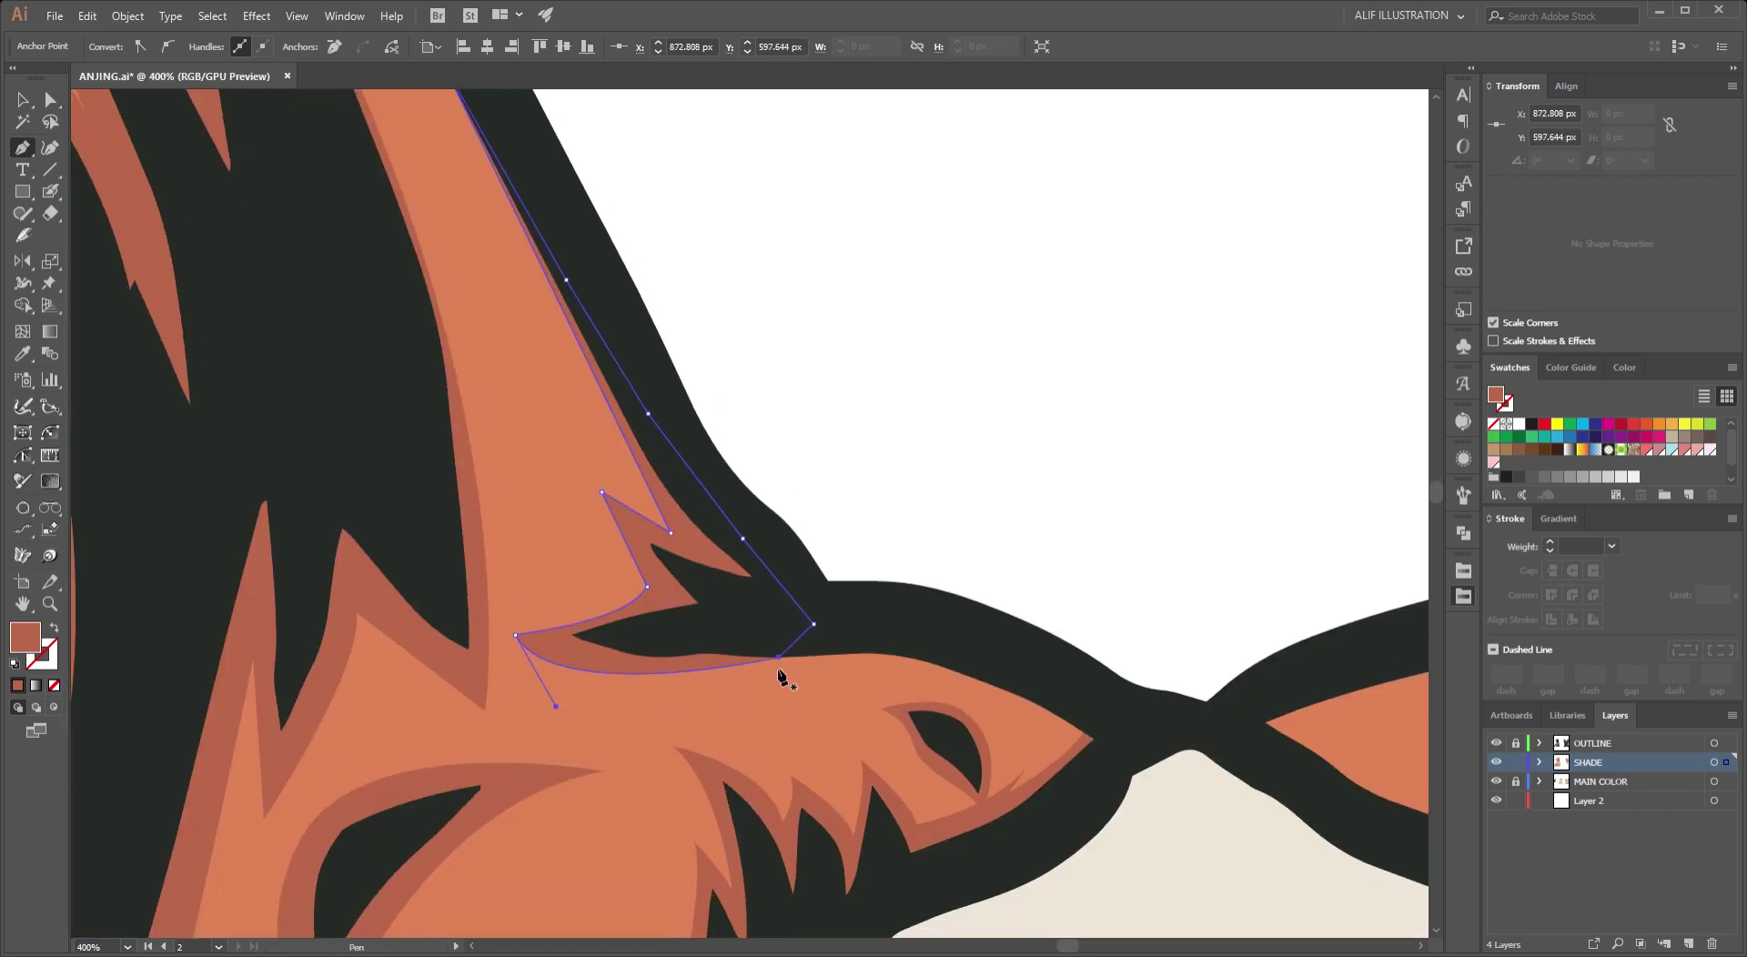
key(v)
Start a curved shade beneath the dark fur mark, tracing up the jagged fur.
scroll(779, 677, down, 5)
scroll(611, 355, up, 3)
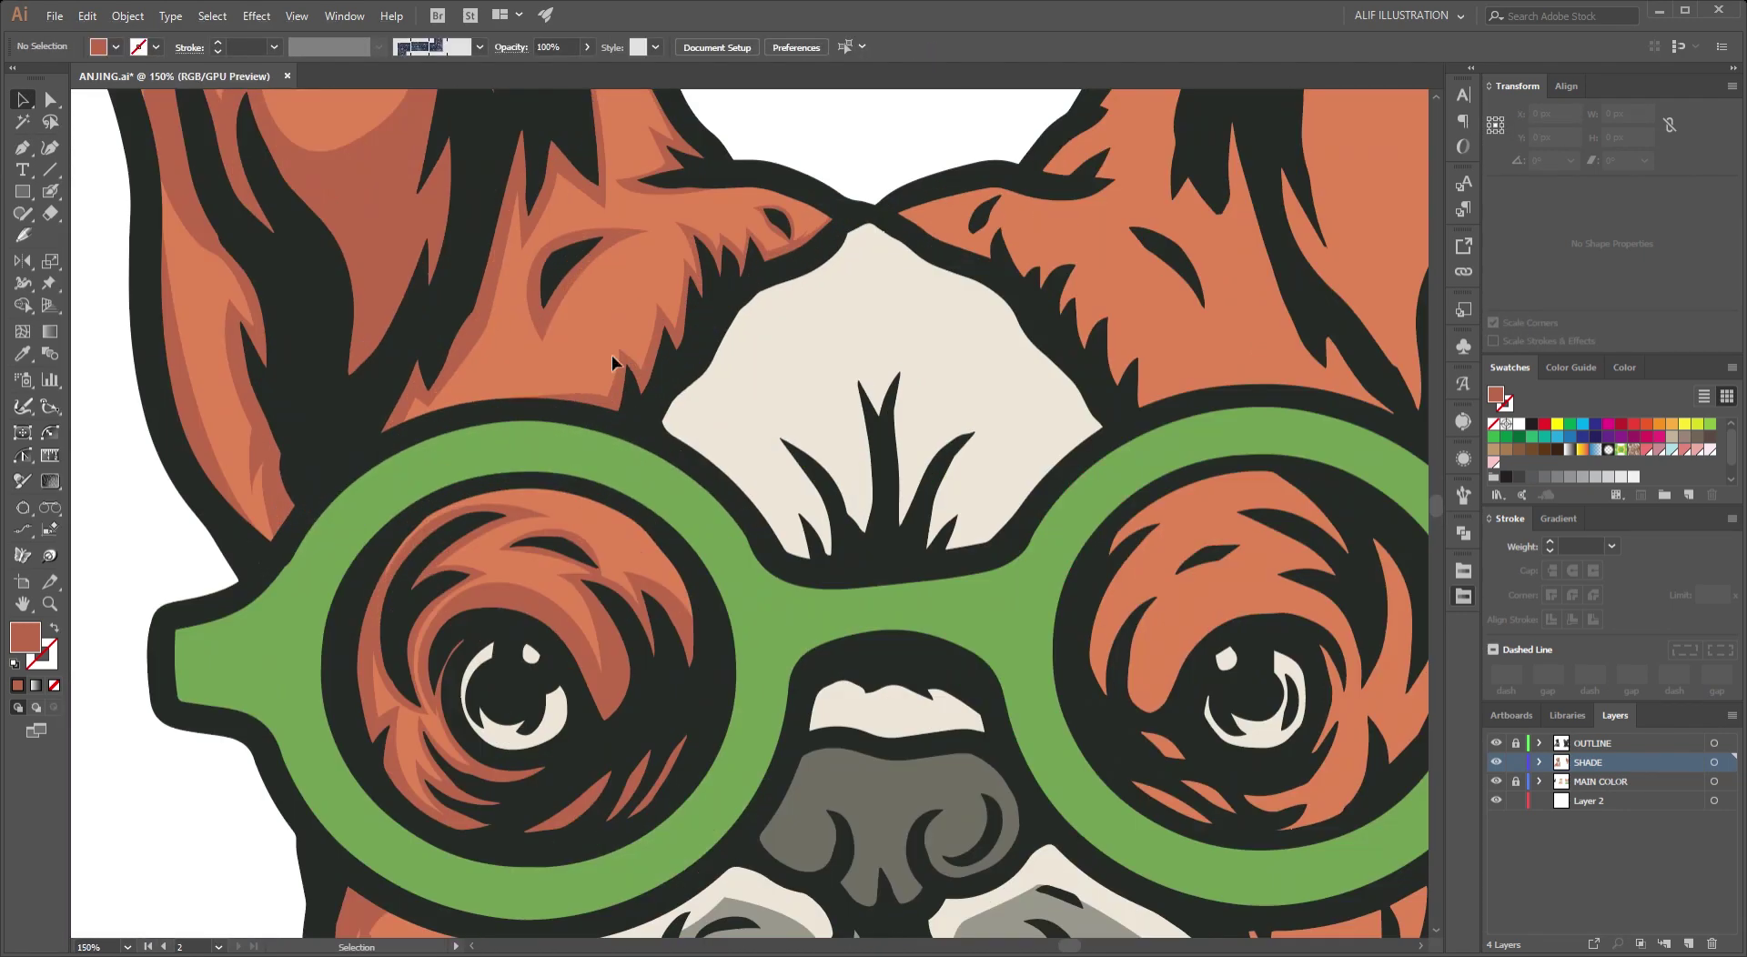
scroll(611, 354, down, 3)
scroll(790, 387, up, 5)
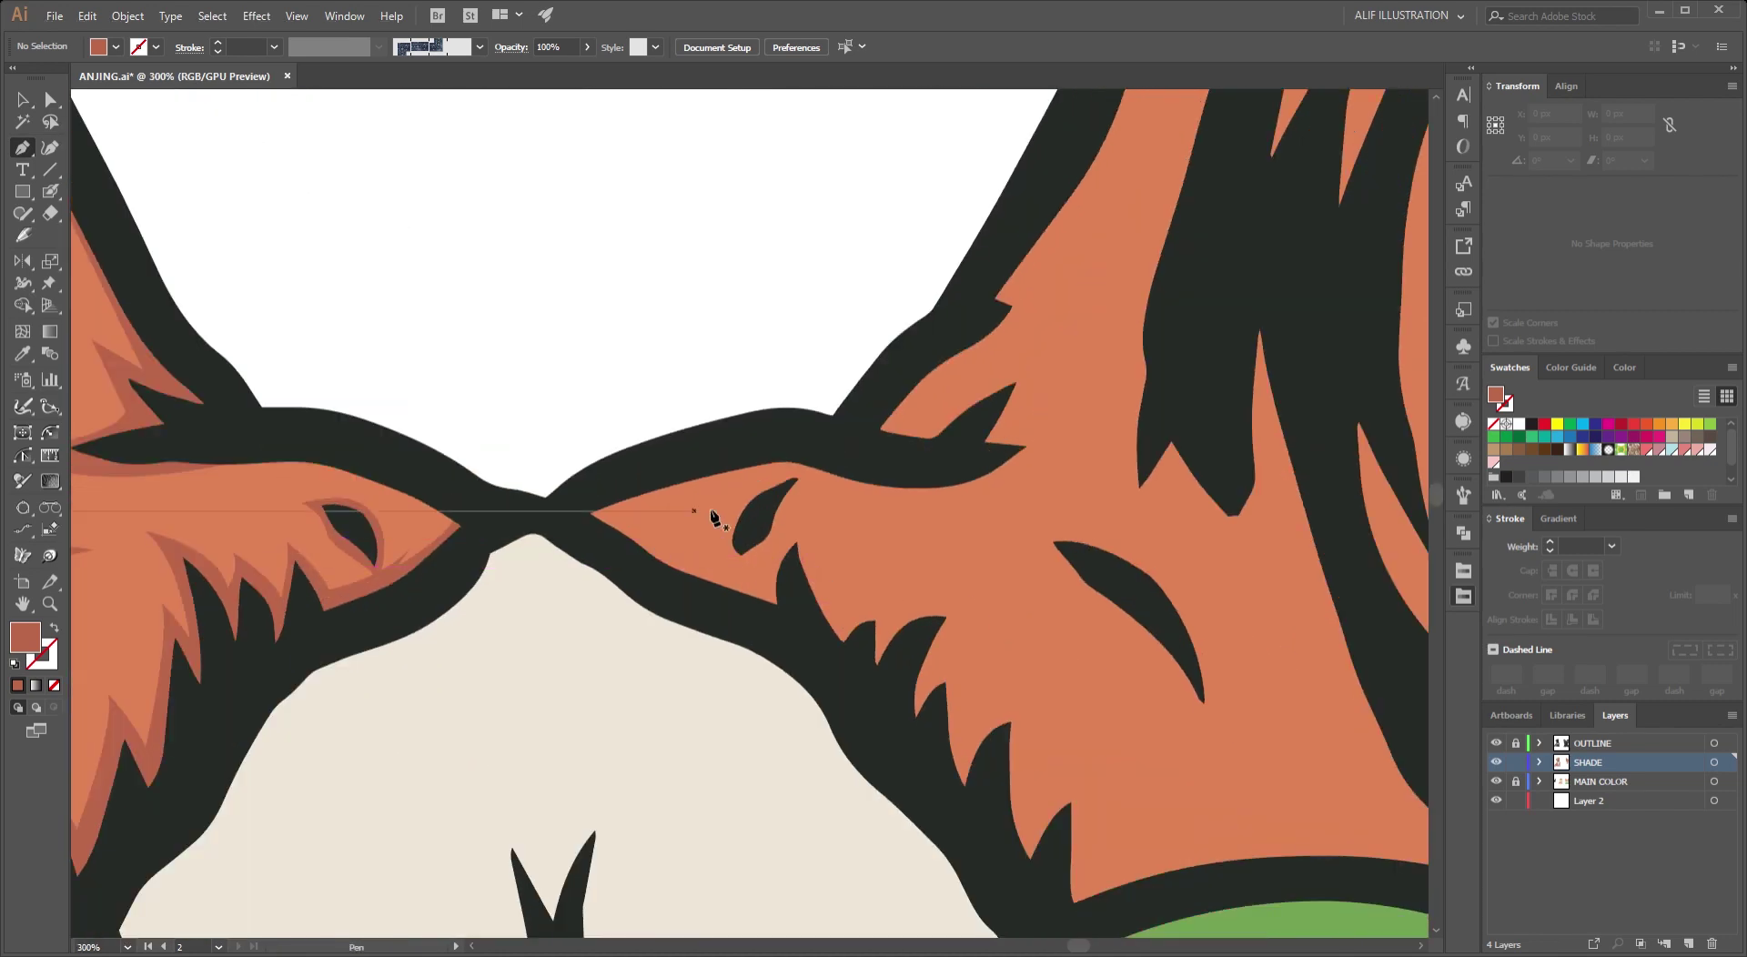
scroll(637, 509, up, 3)
scroll(573, 538, up, 3)
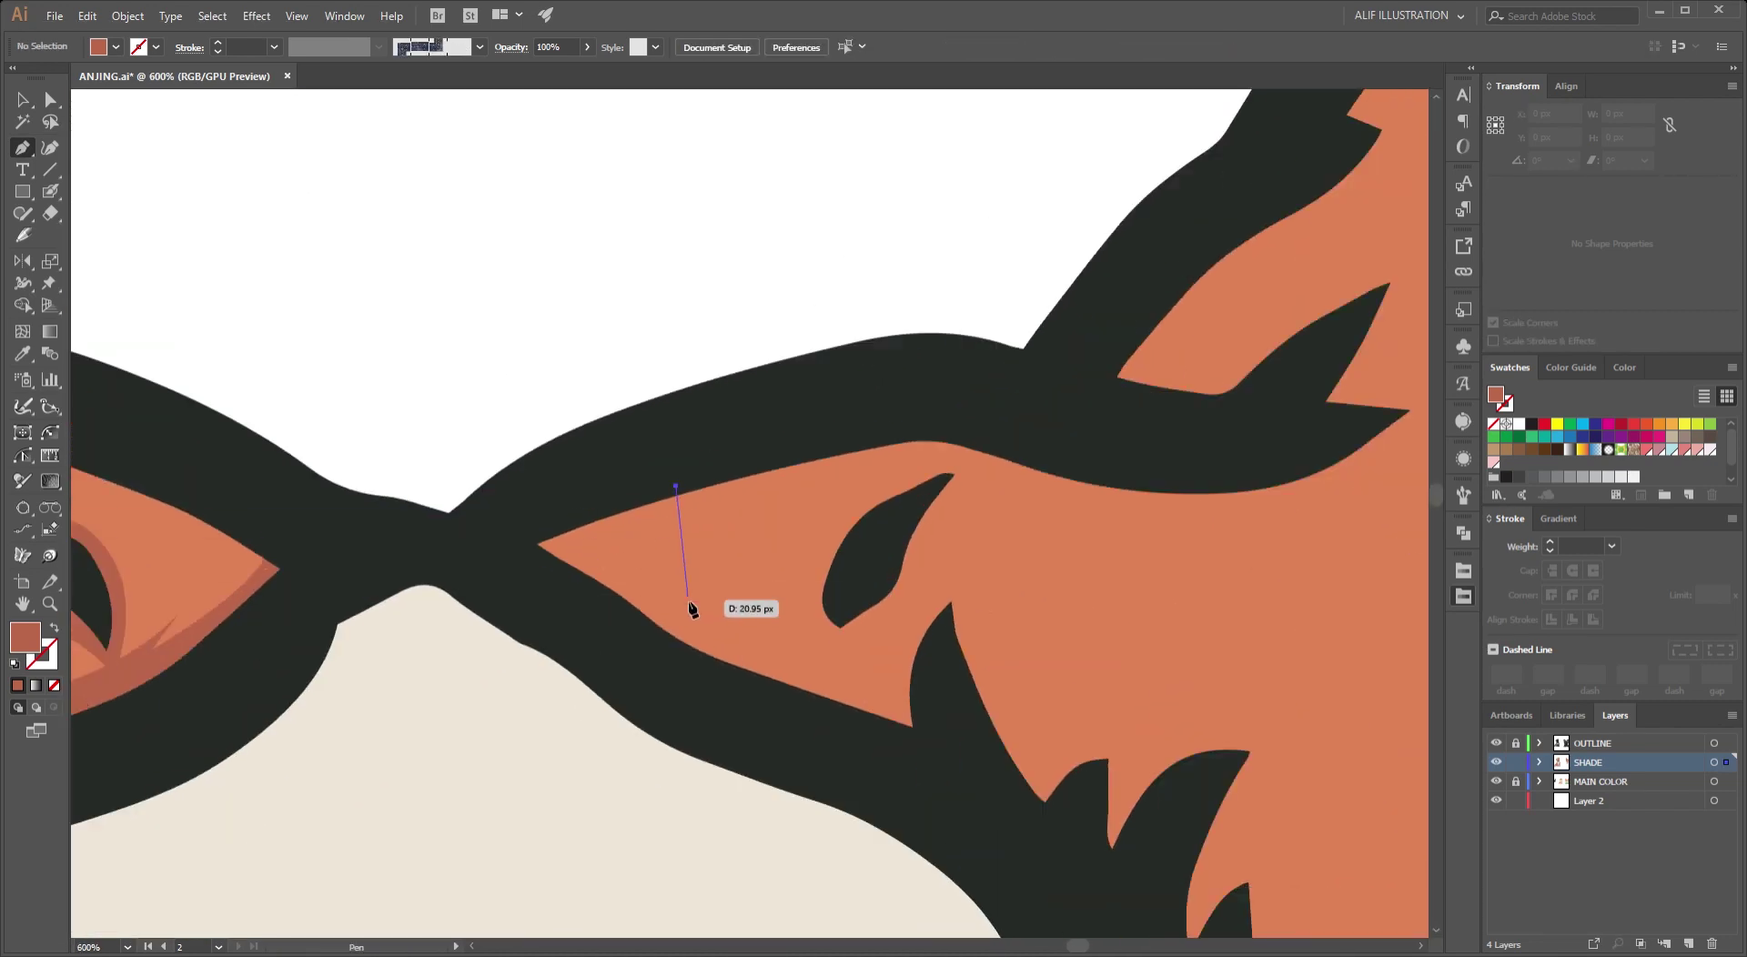
drag(688, 600, 768, 651)
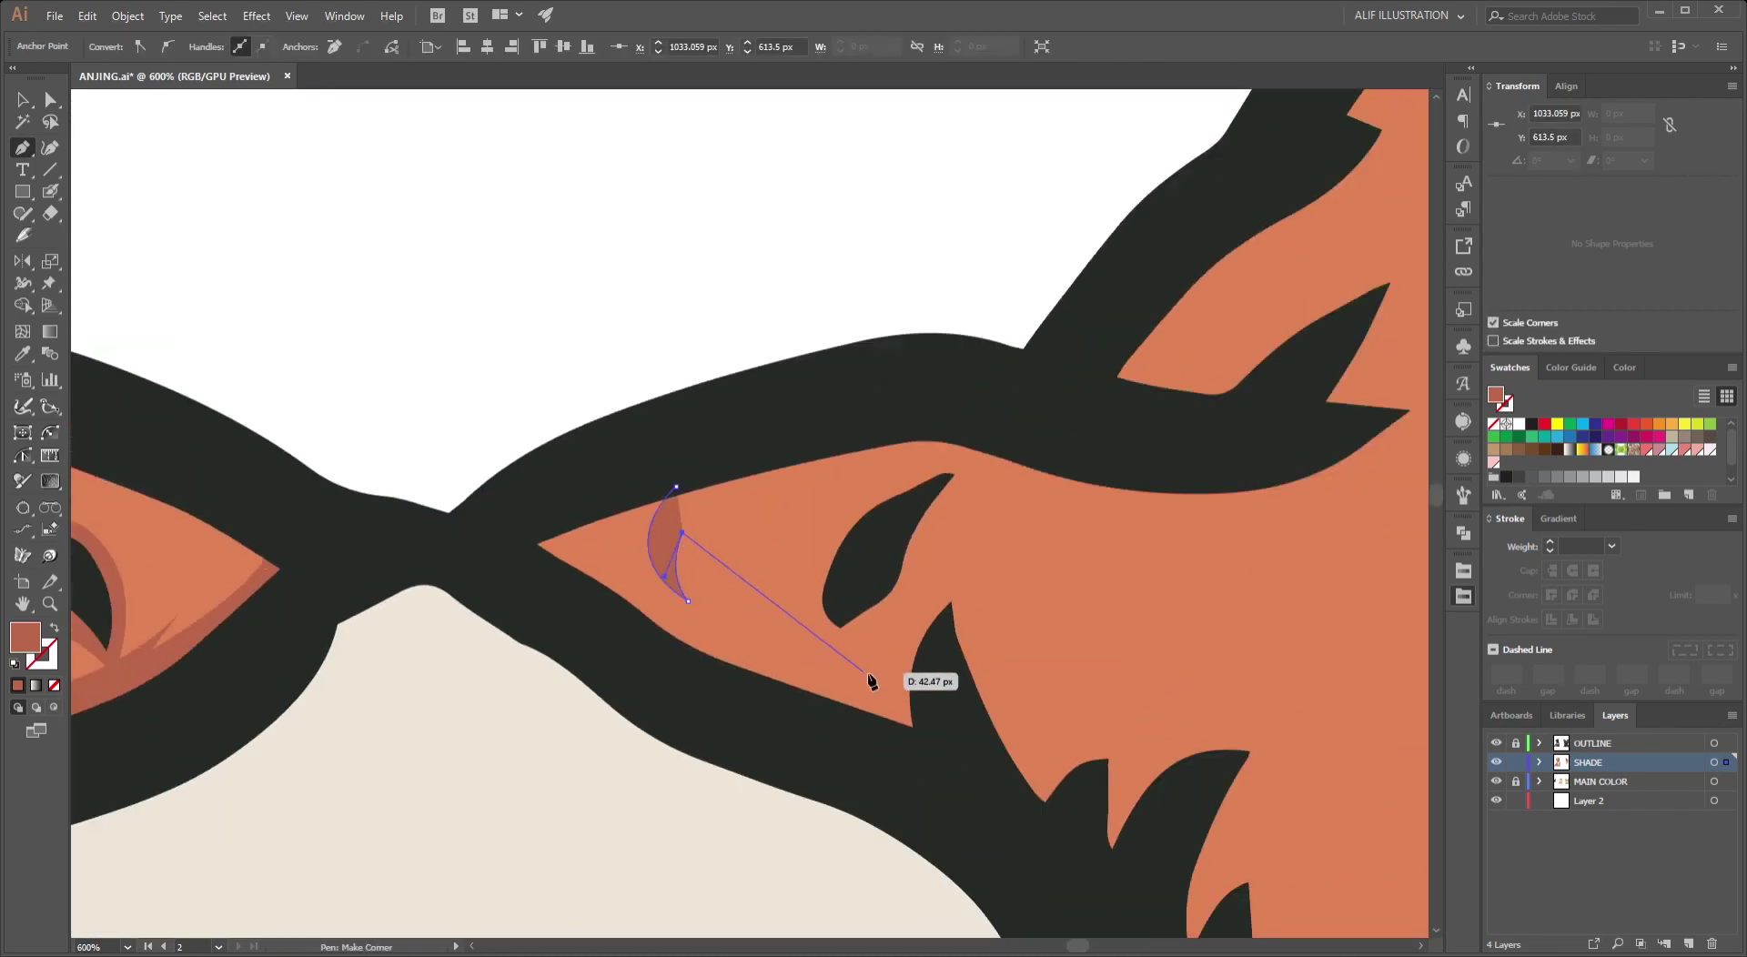
drag(869, 674, 952, 674)
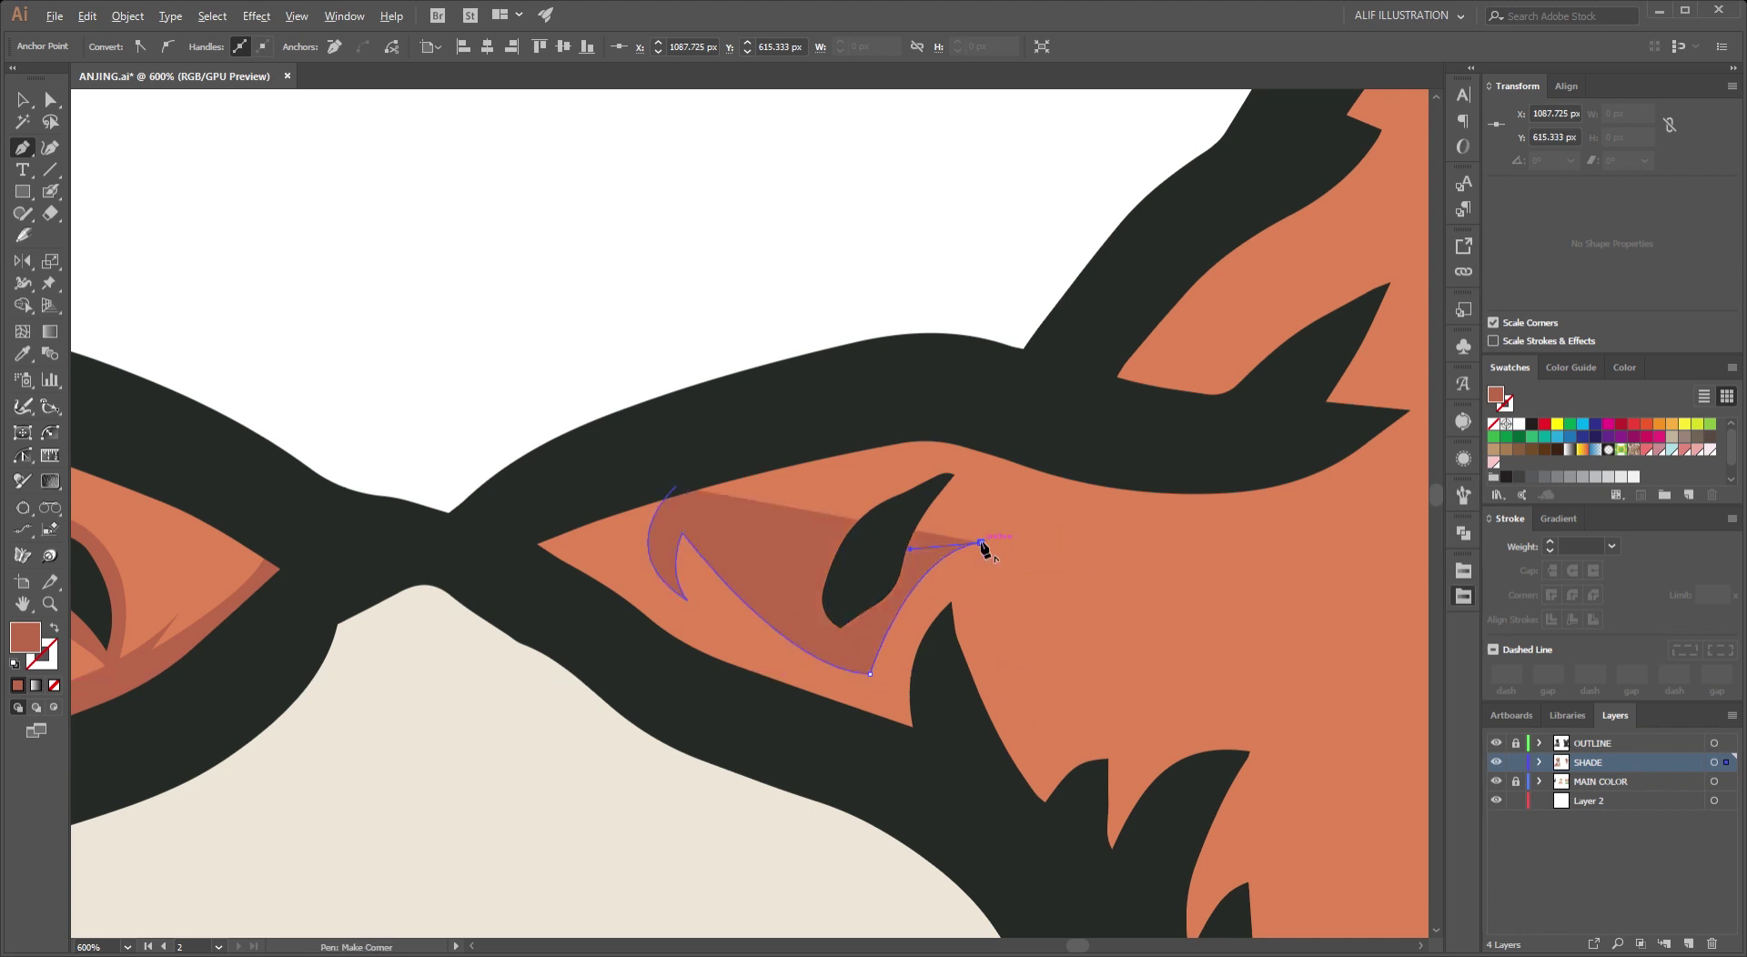
scroll(1221, 817, up, 2)
drag(851, 696, 817, 671)
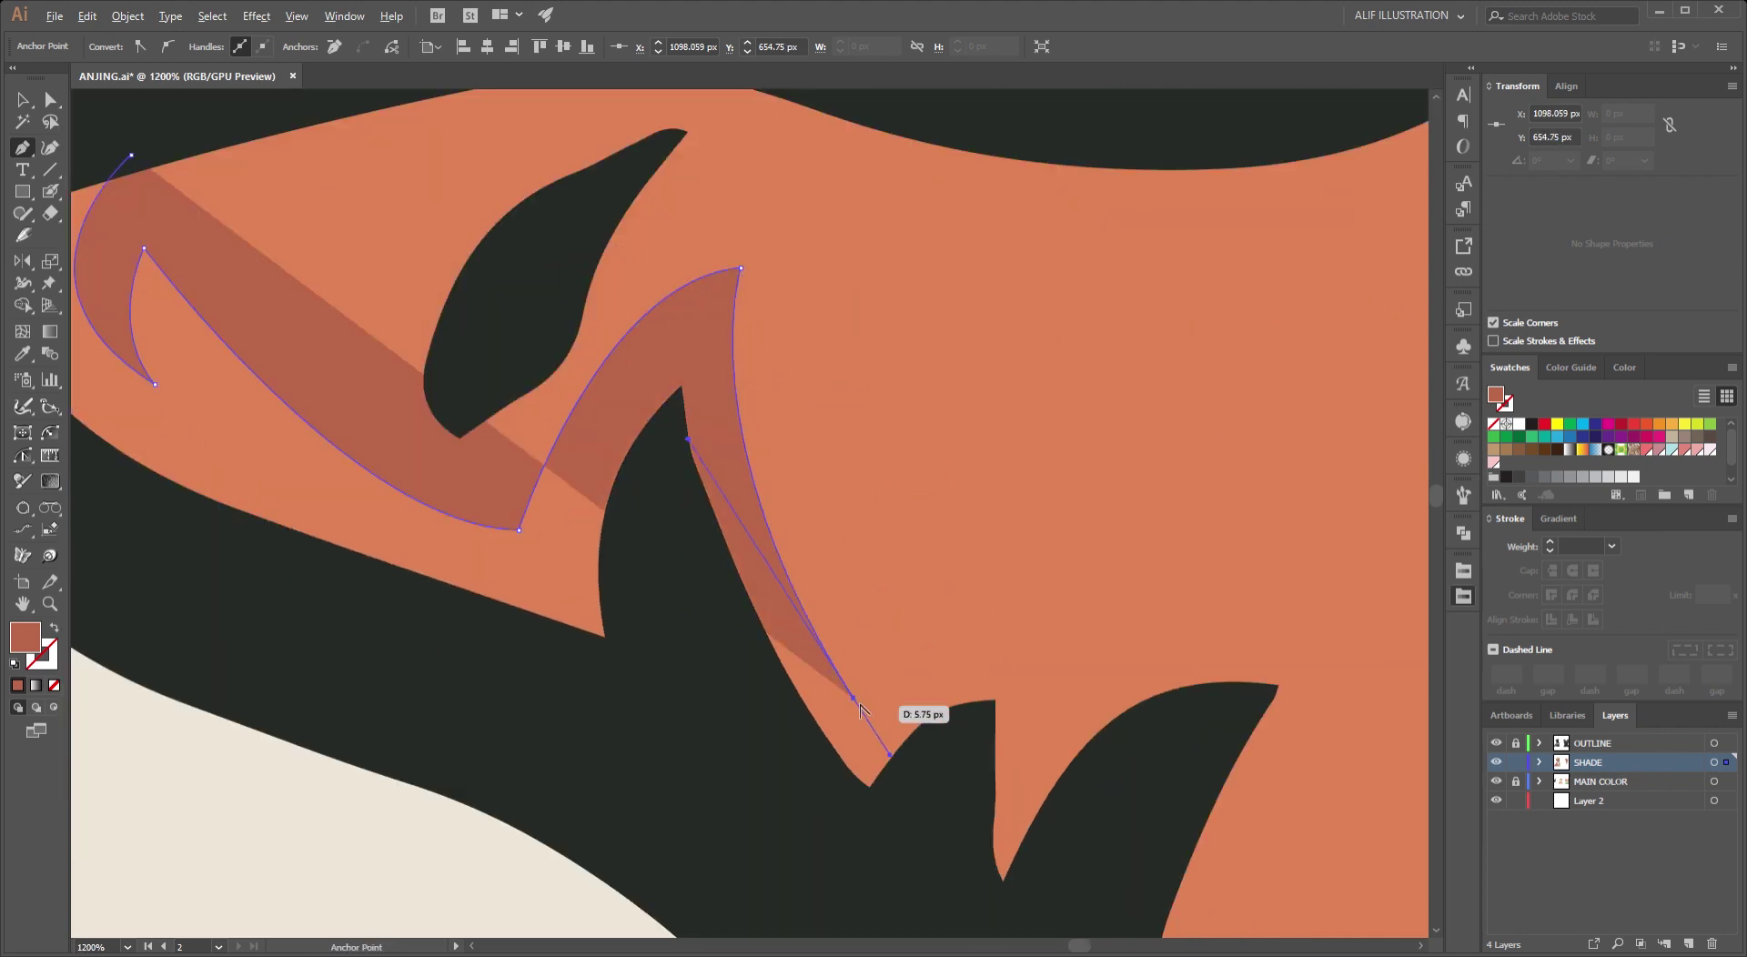
scroll(912, 694, down, 3)
drag(790, 522, 913, 510)
drag(785, 624, 803, 665)
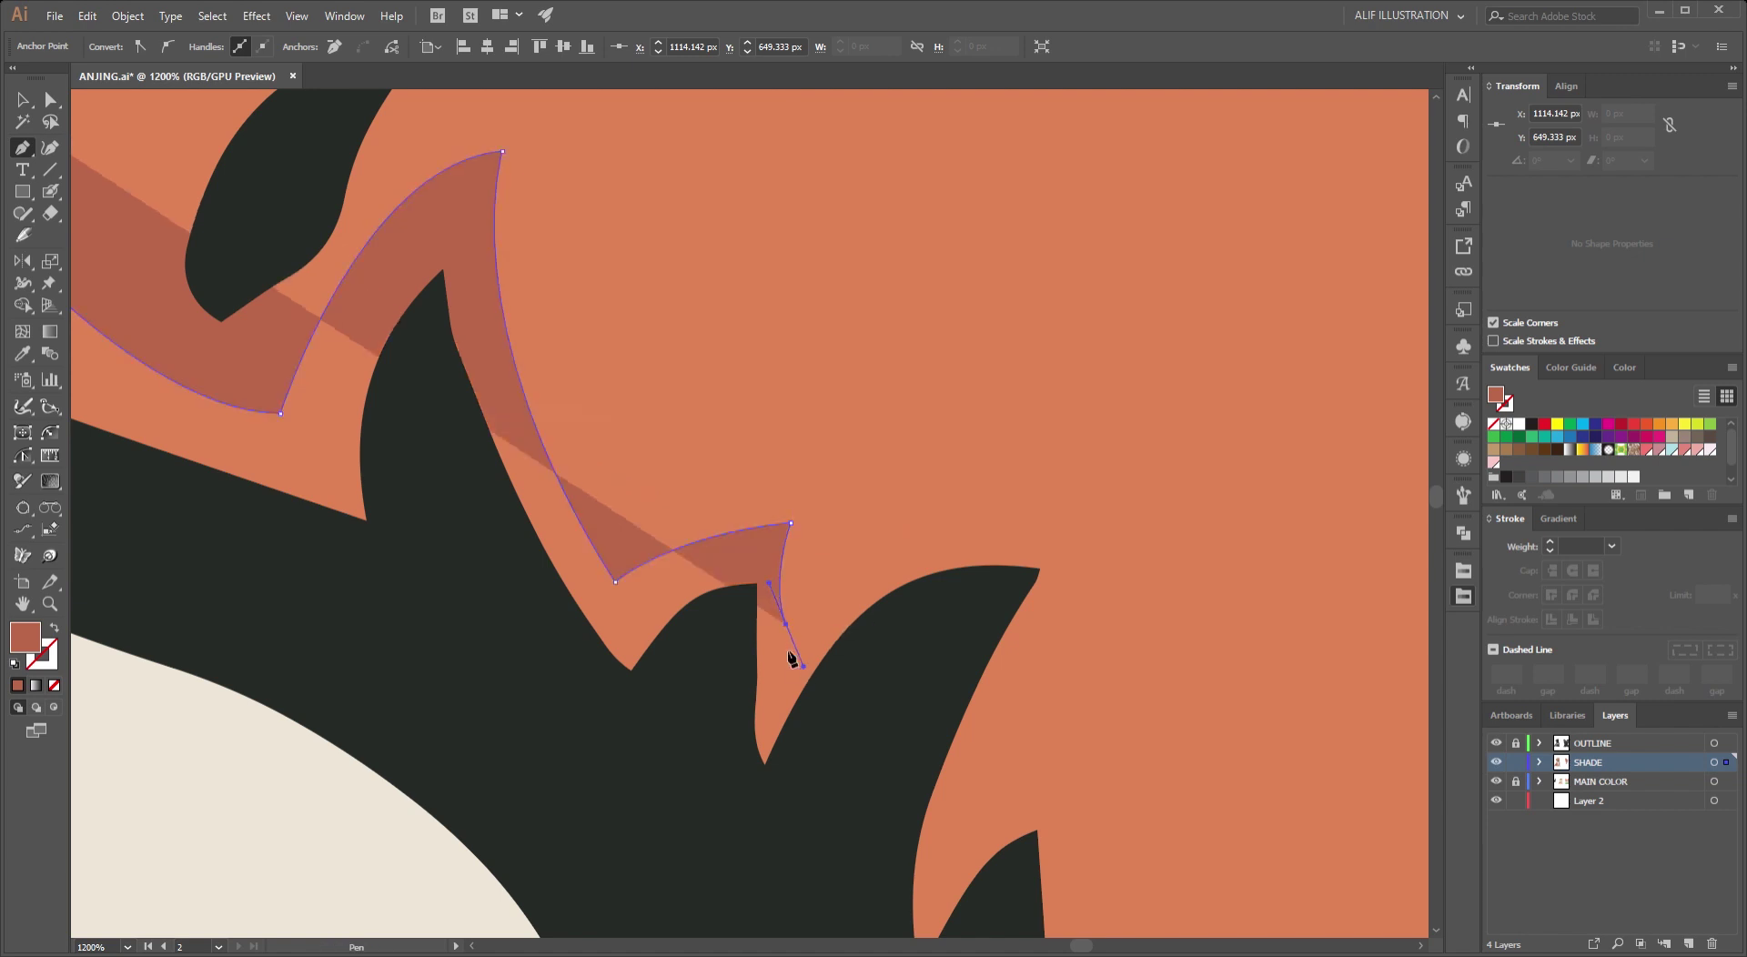
click(786, 624)
Continue the shade across the next fur spikes, making each tip a sharp corner.
scroll(786, 624, right, 5)
drag(831, 460, 1007, 523)
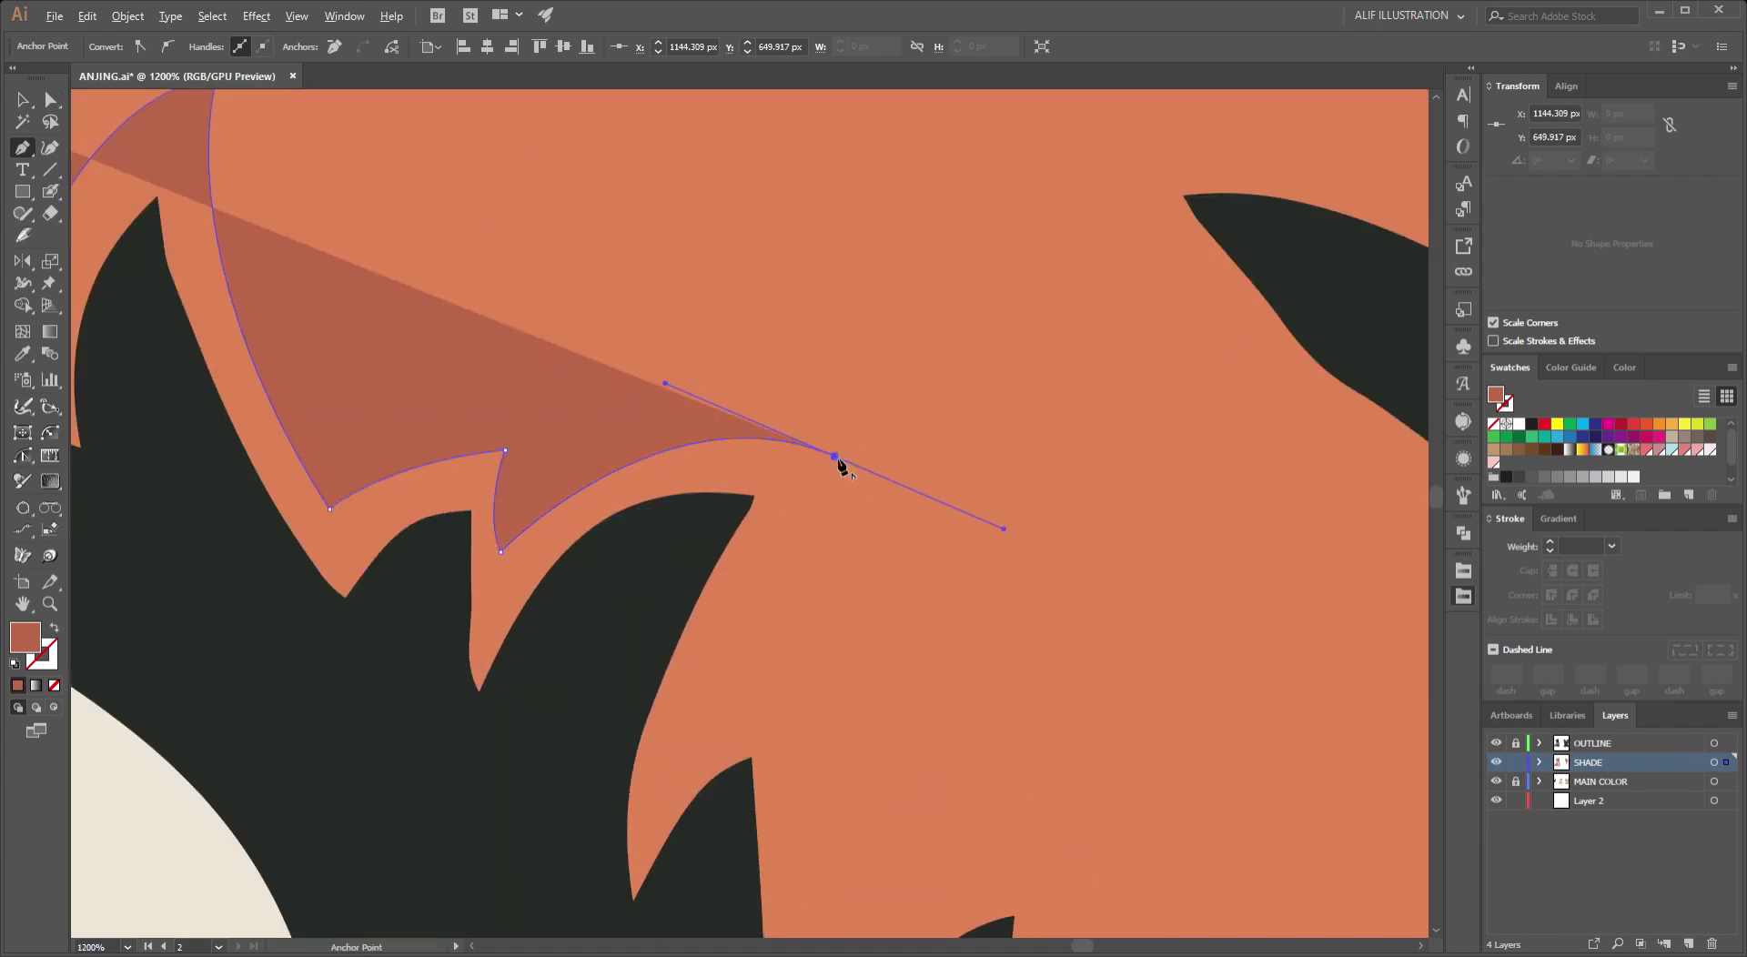
click(832, 461)
scroll(832, 461, down, 2)
drag(624, 612, 630, 741)
click(737, 551)
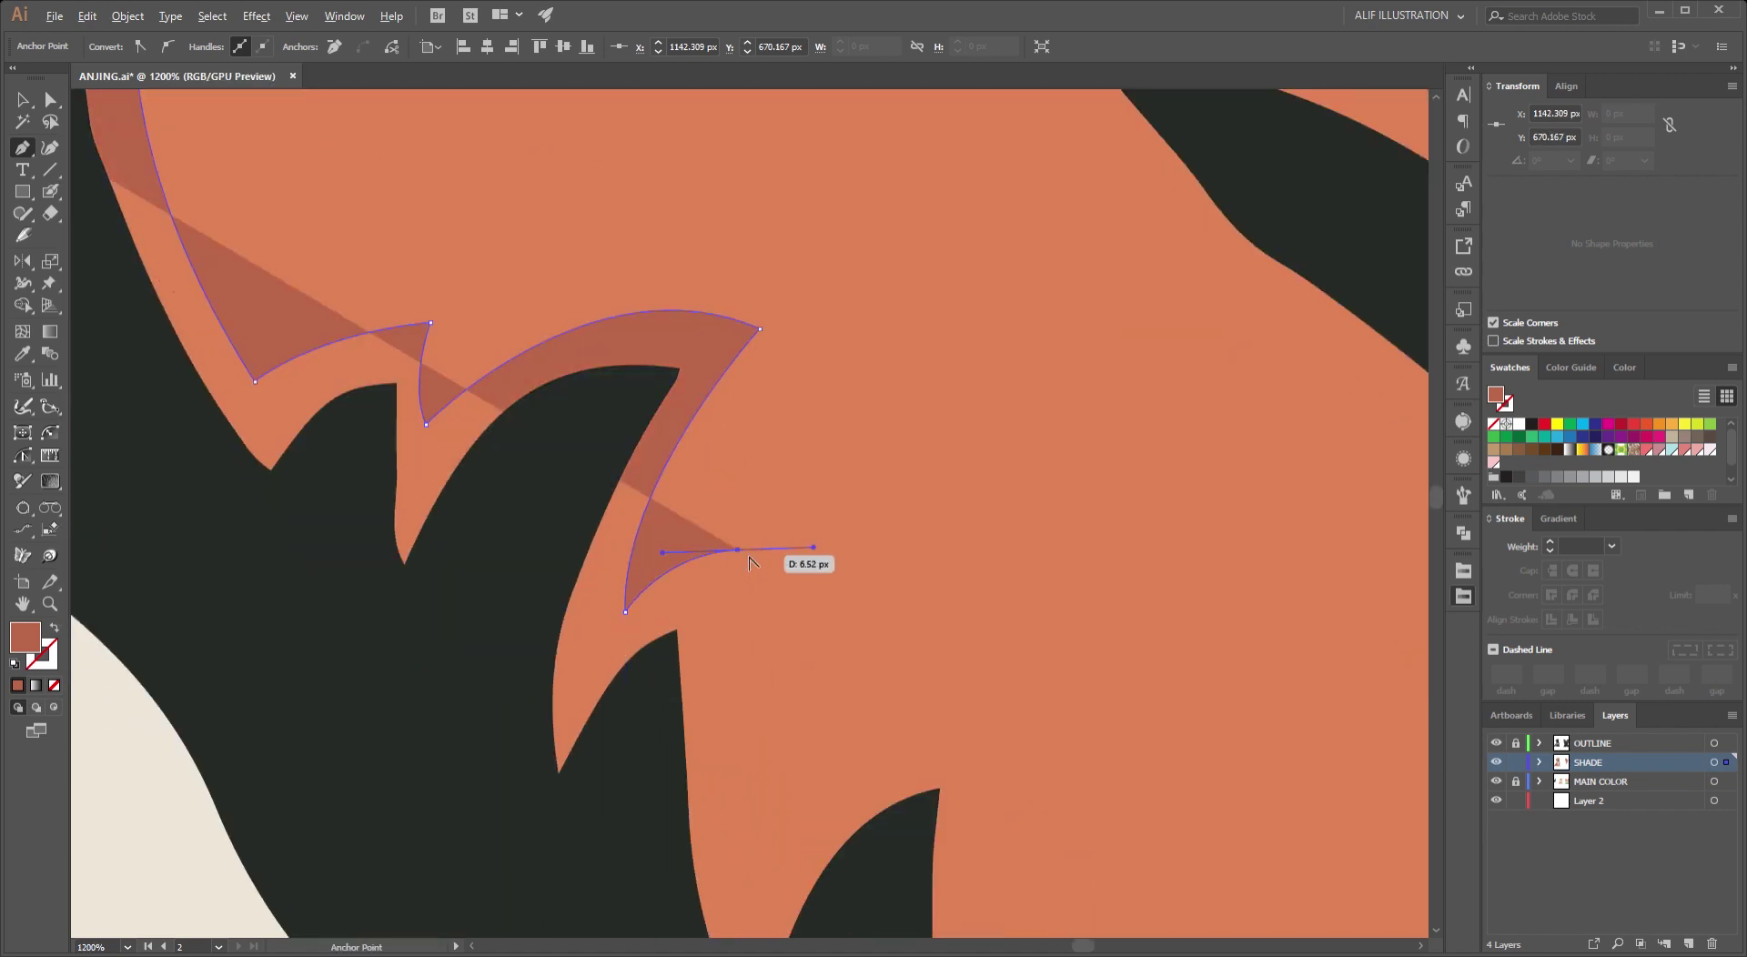
scroll(652, 549, down, 5)
drag(663, 613, 695, 730)
scroll(628, 684, up, 3)
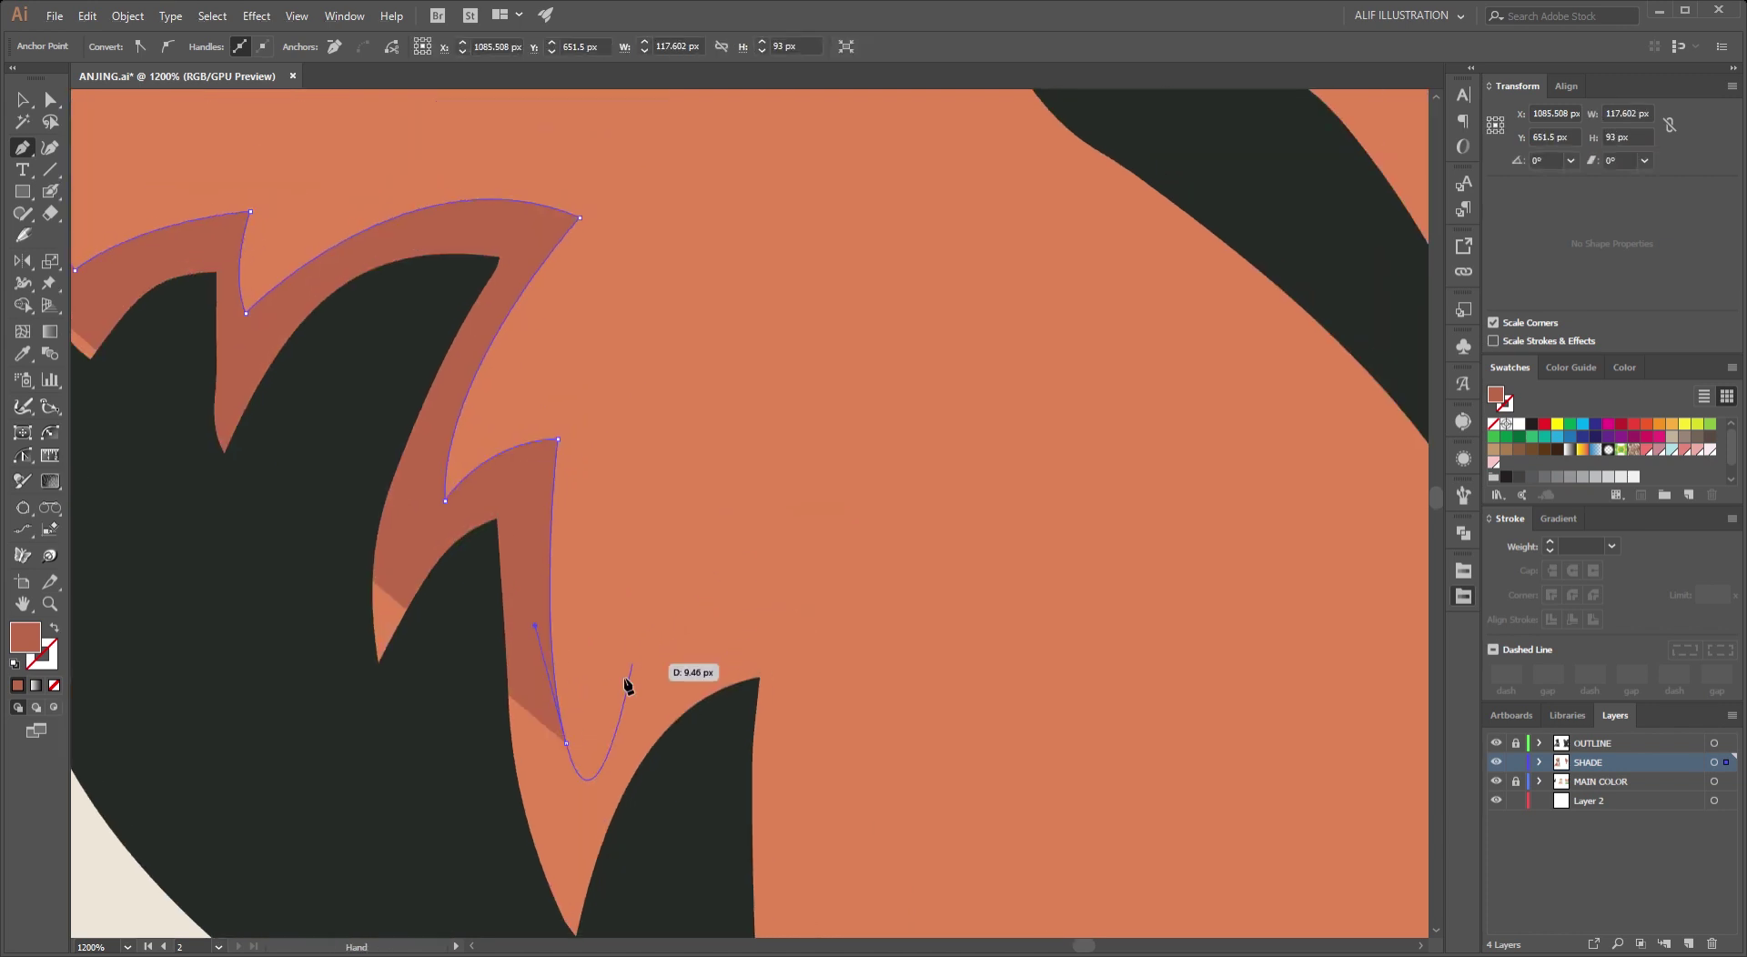
click(566, 738)
drag(831, 538, 987, 537)
click(831, 542)
Carry the shade along the glasses rim and close it at its start.
scroll(831, 542, down, 5)
scroll(756, 626, up, 3)
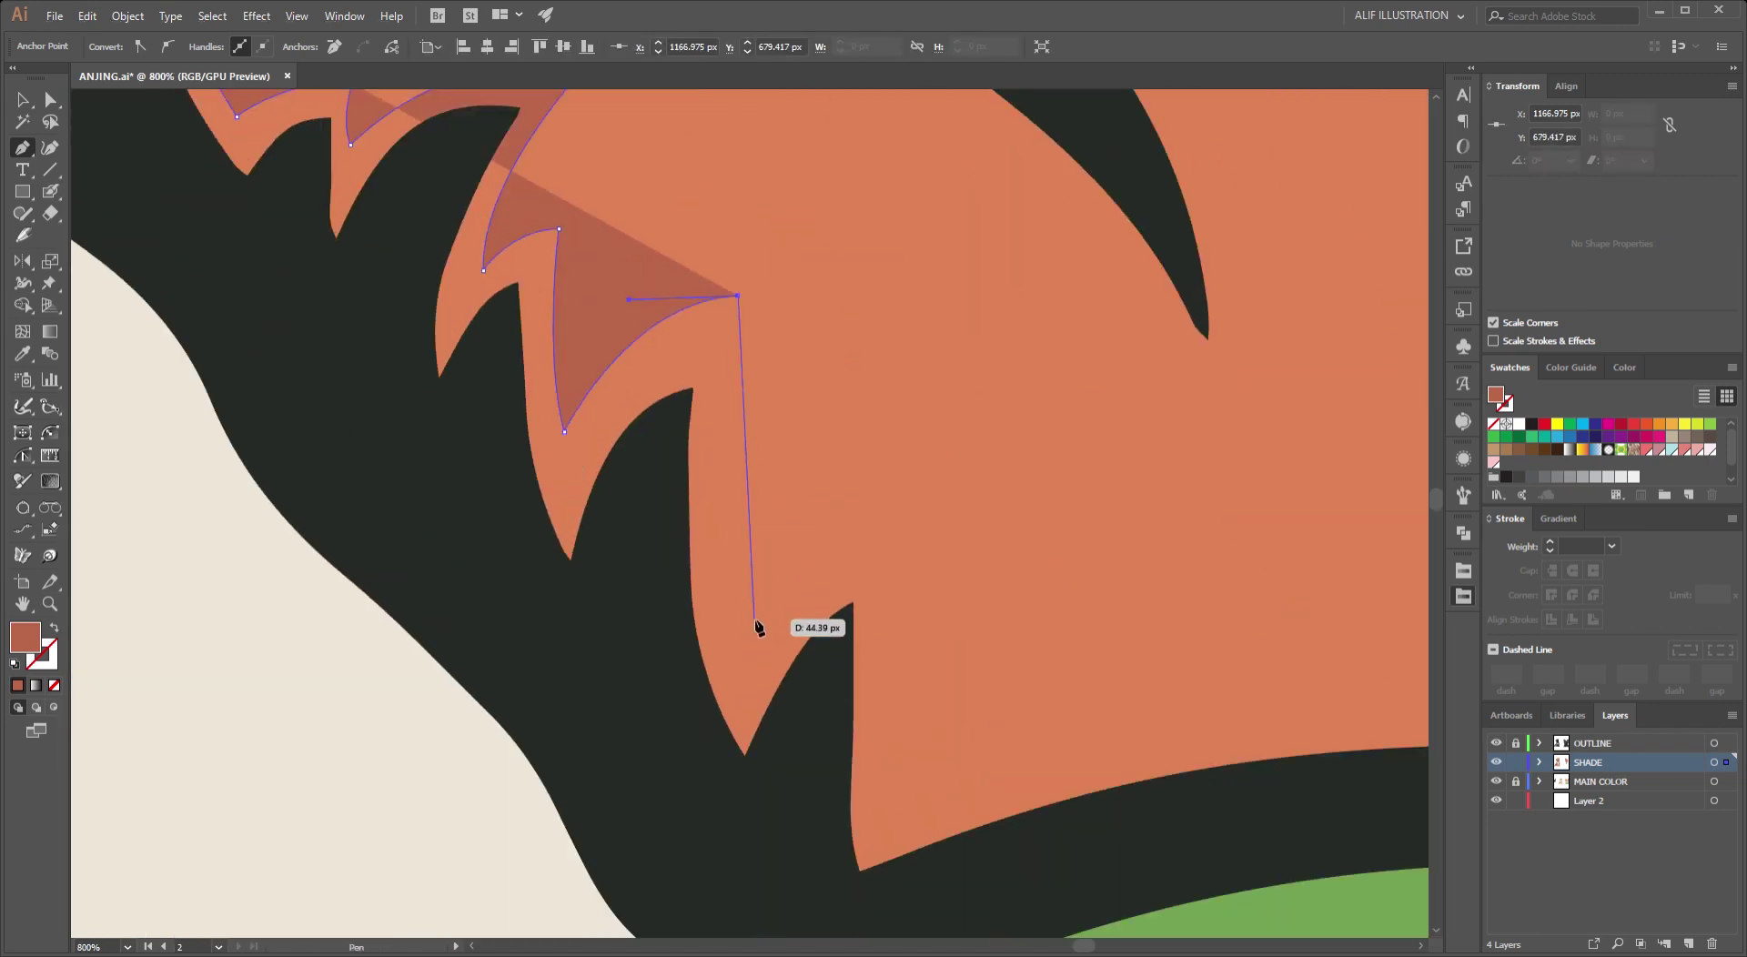
drag(756, 625, 822, 770)
drag(890, 538, 999, 551)
click(889, 539)
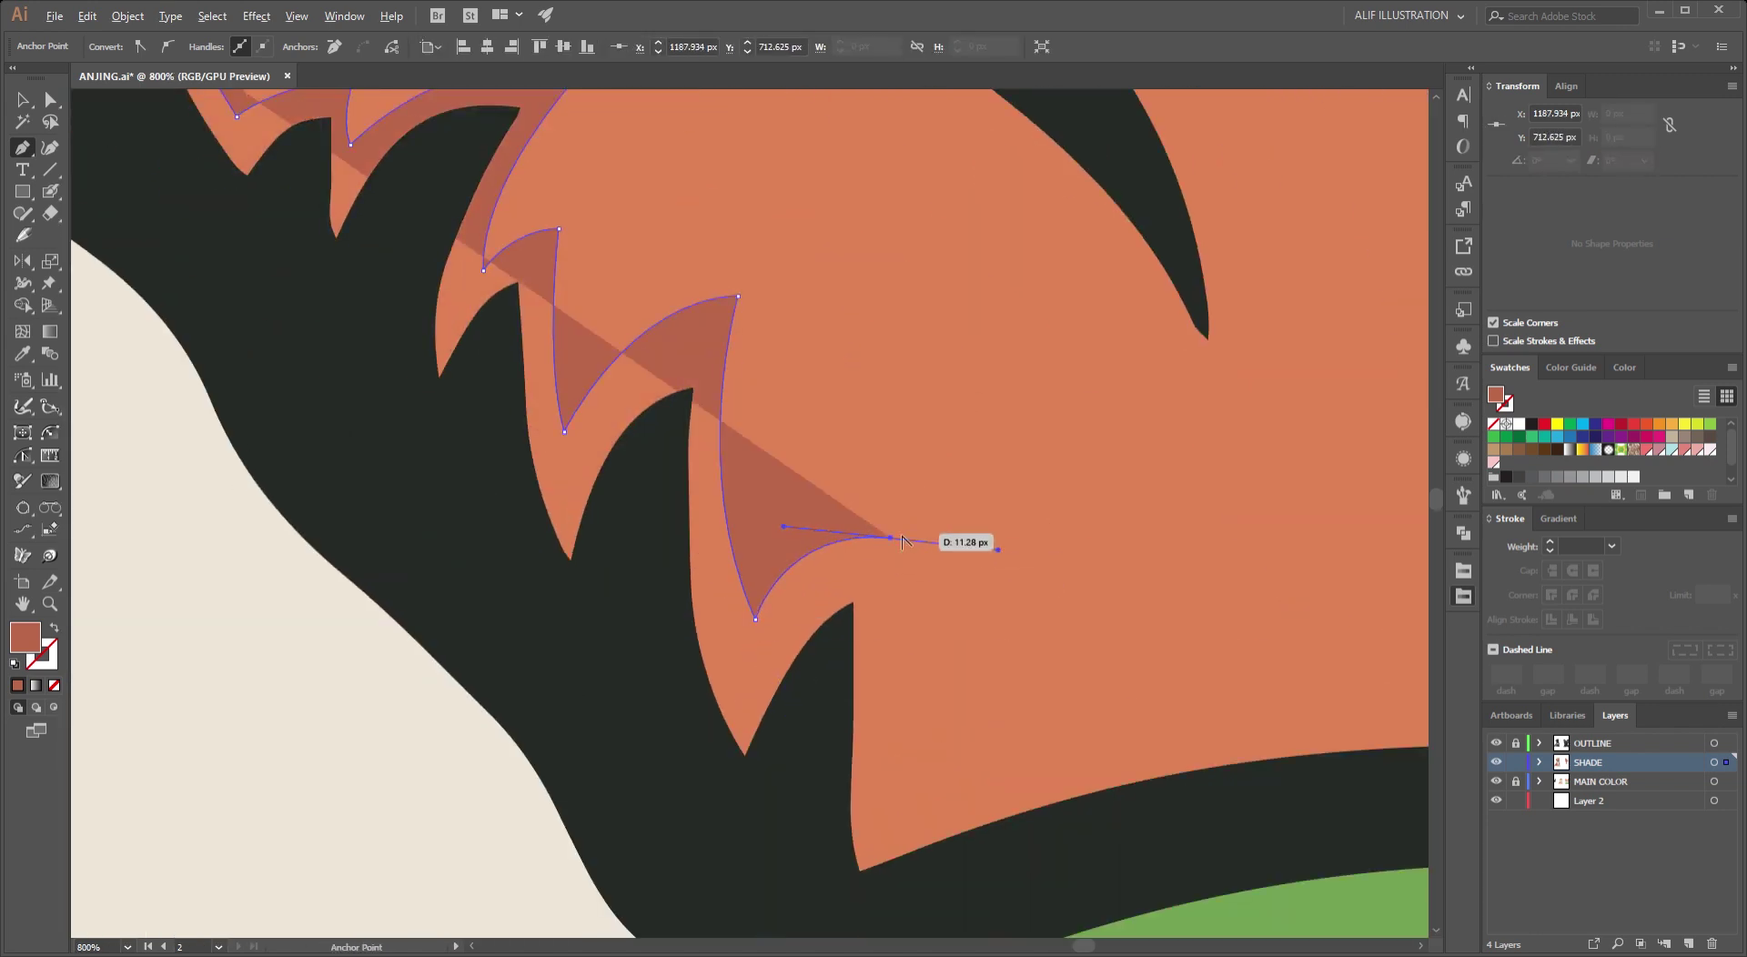
scroll(896, 543, down, 5)
scroll(541, 651, up, 4)
click(582, 673)
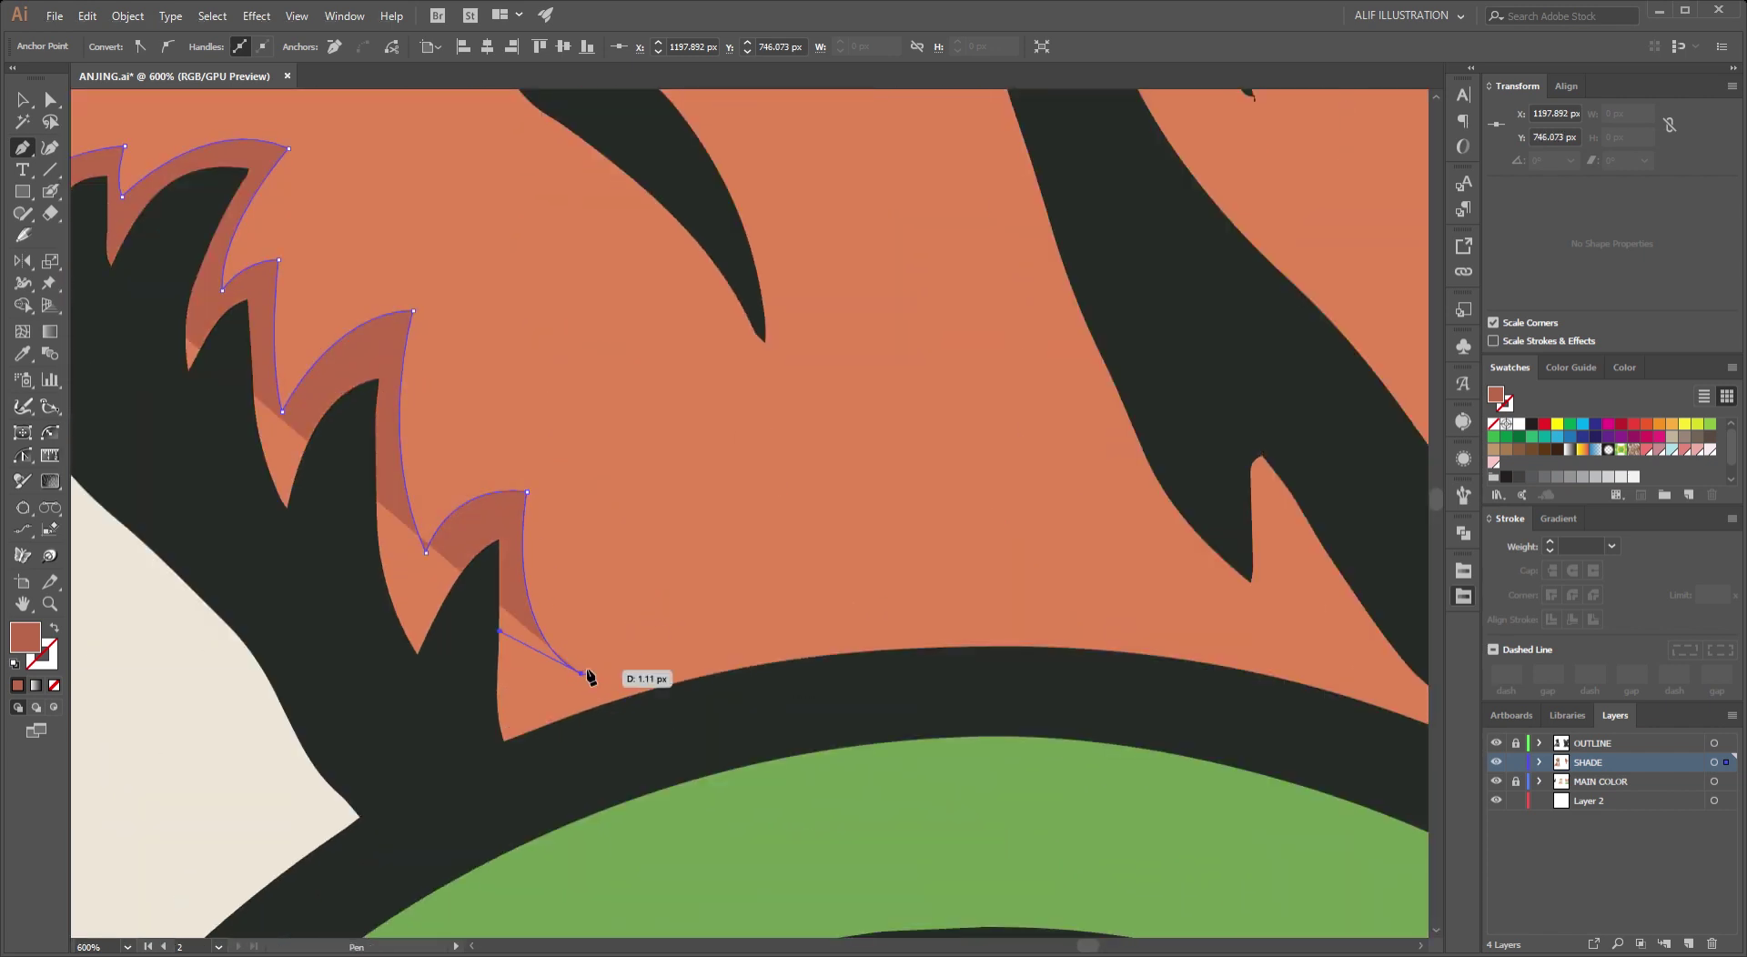
scroll(663, 632, down, 5)
scroll(762, 619, up, 4)
scroll(763, 618, left, 3)
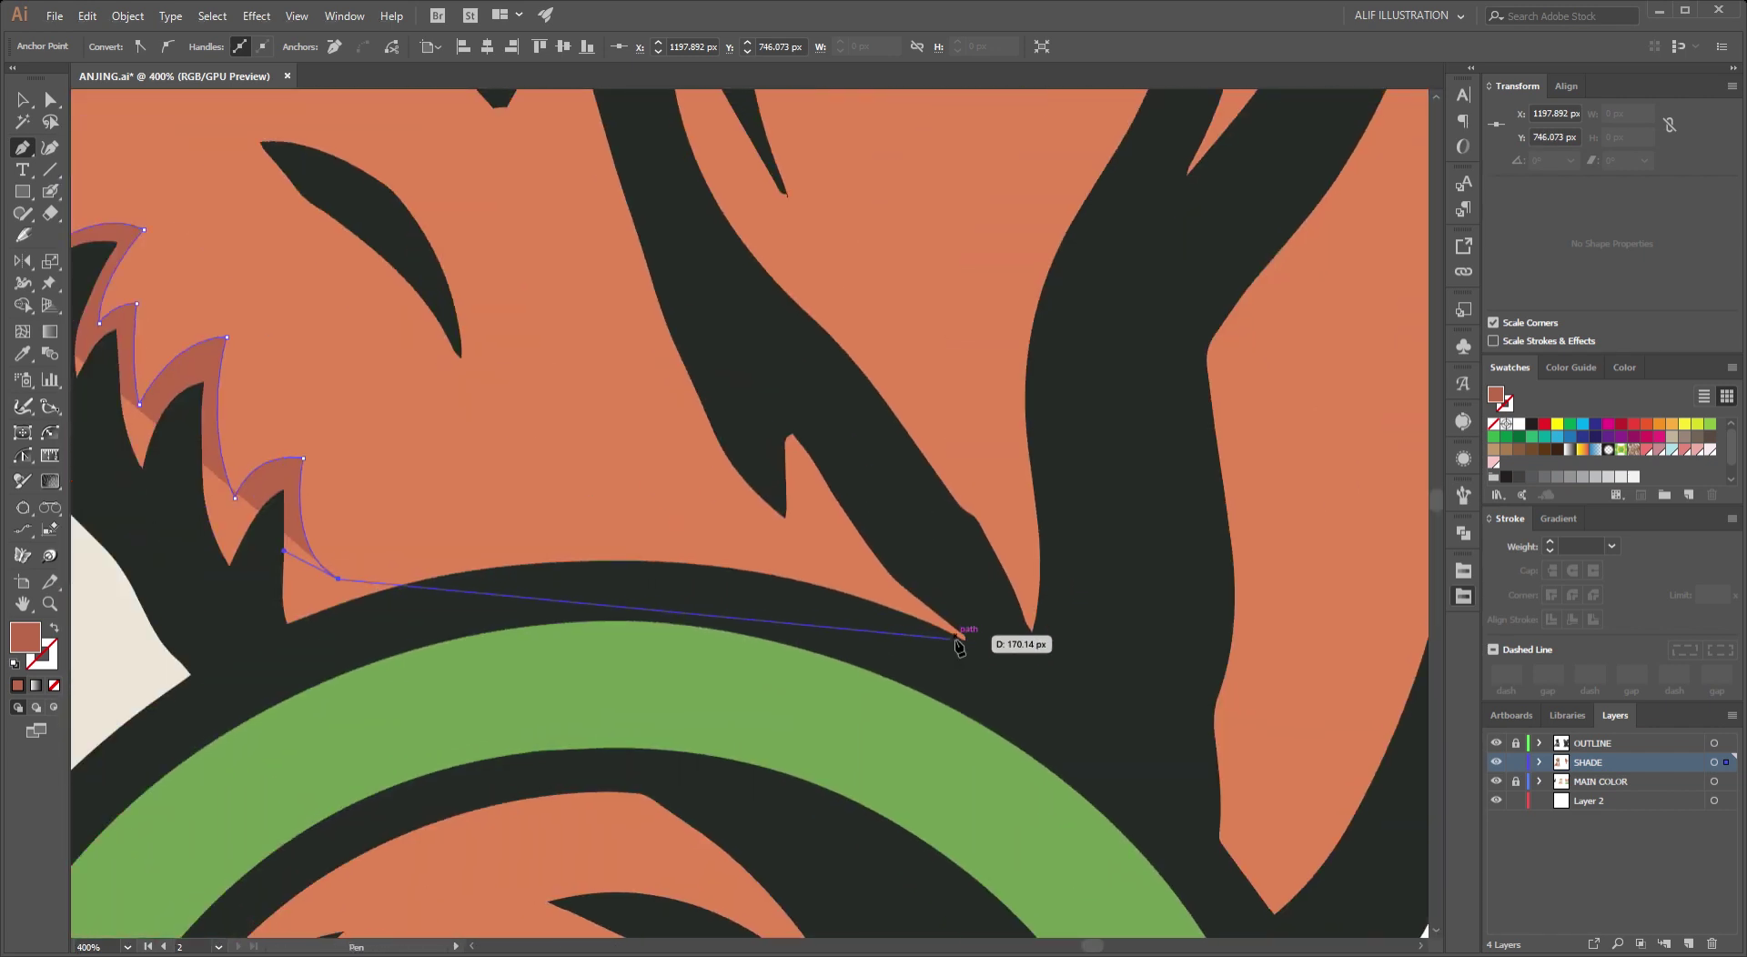
drag(964, 639, 1009, 716)
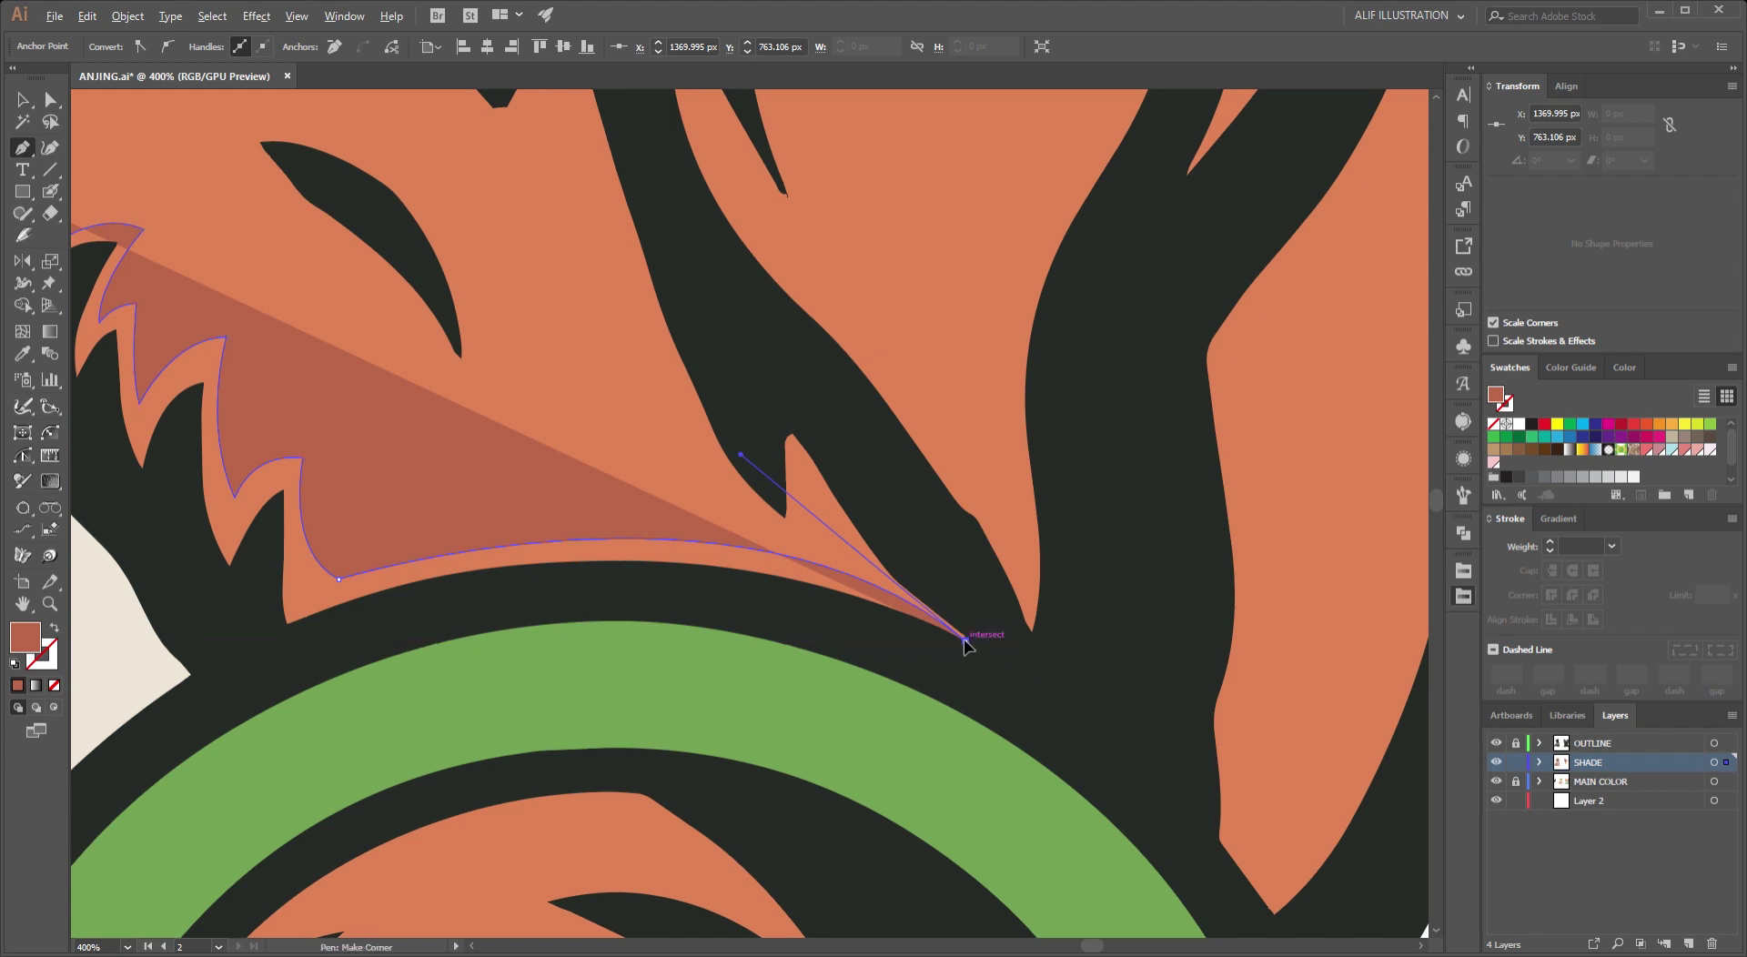
click(966, 641)
Draw a small closed shade shape at the fur edge.
scroll(643, 643, up, 5)
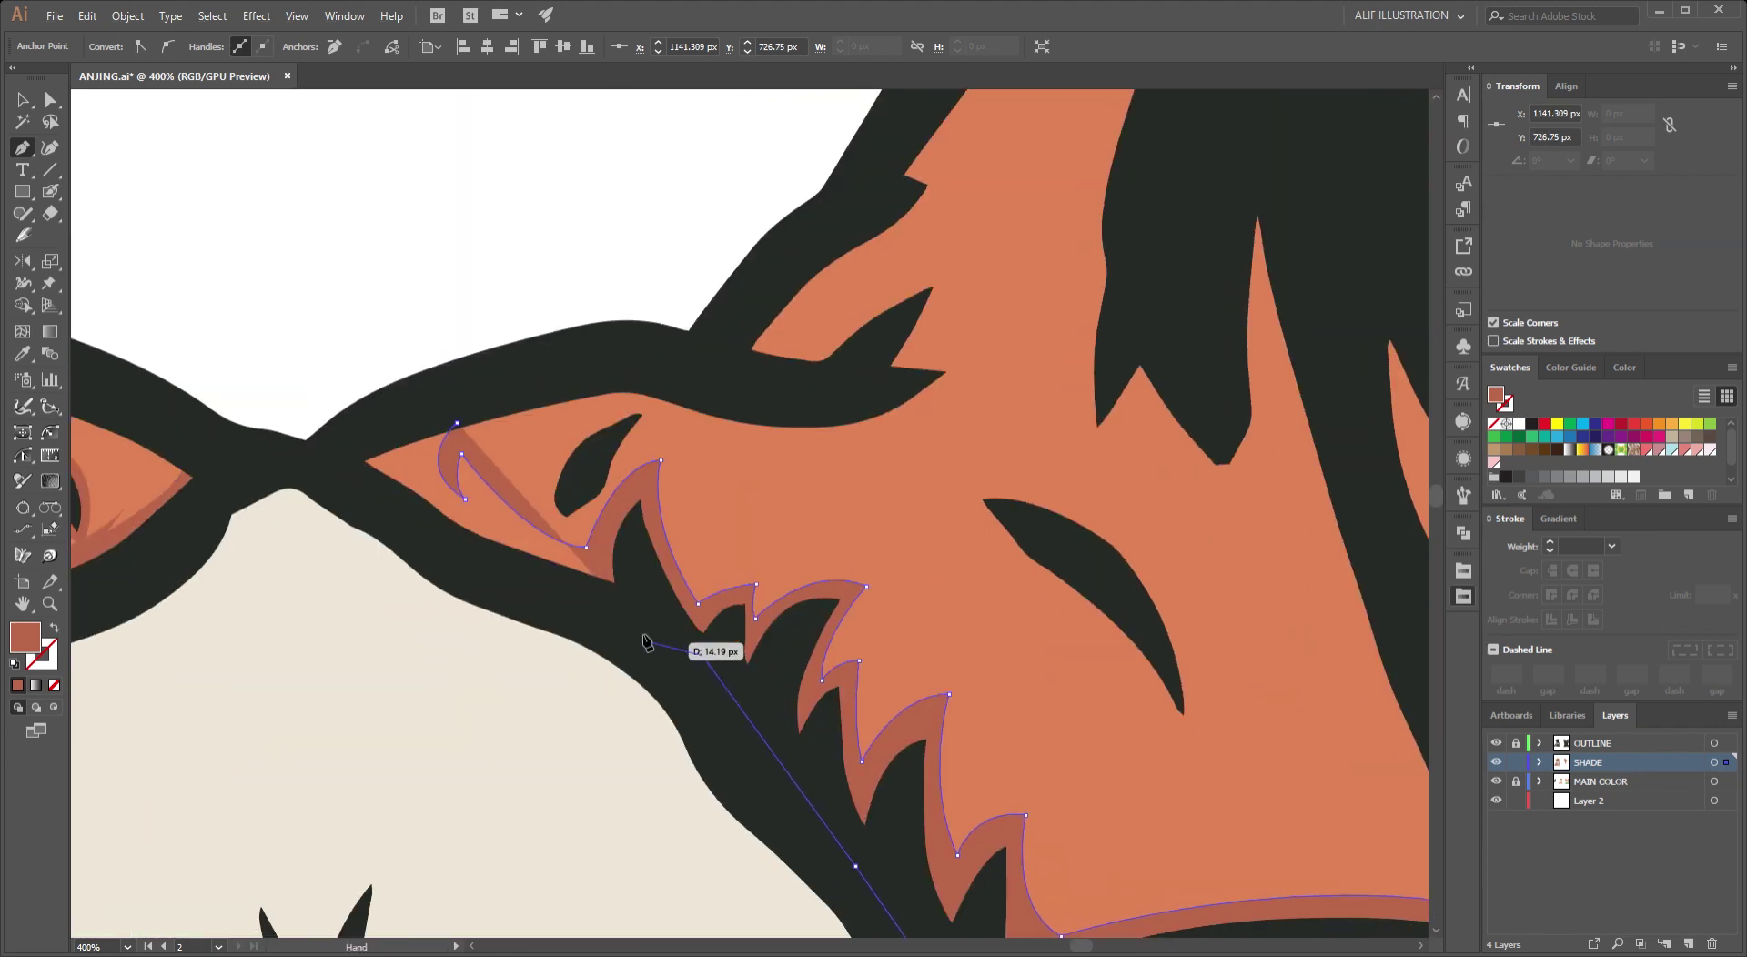
click(337, 471)
click(404, 413)
mouse_move(457, 423)
mouse_down()
mouse_move(437, 427)
mouse_move(458, 428)
mouse_up()
ctrl+click(683, 444)
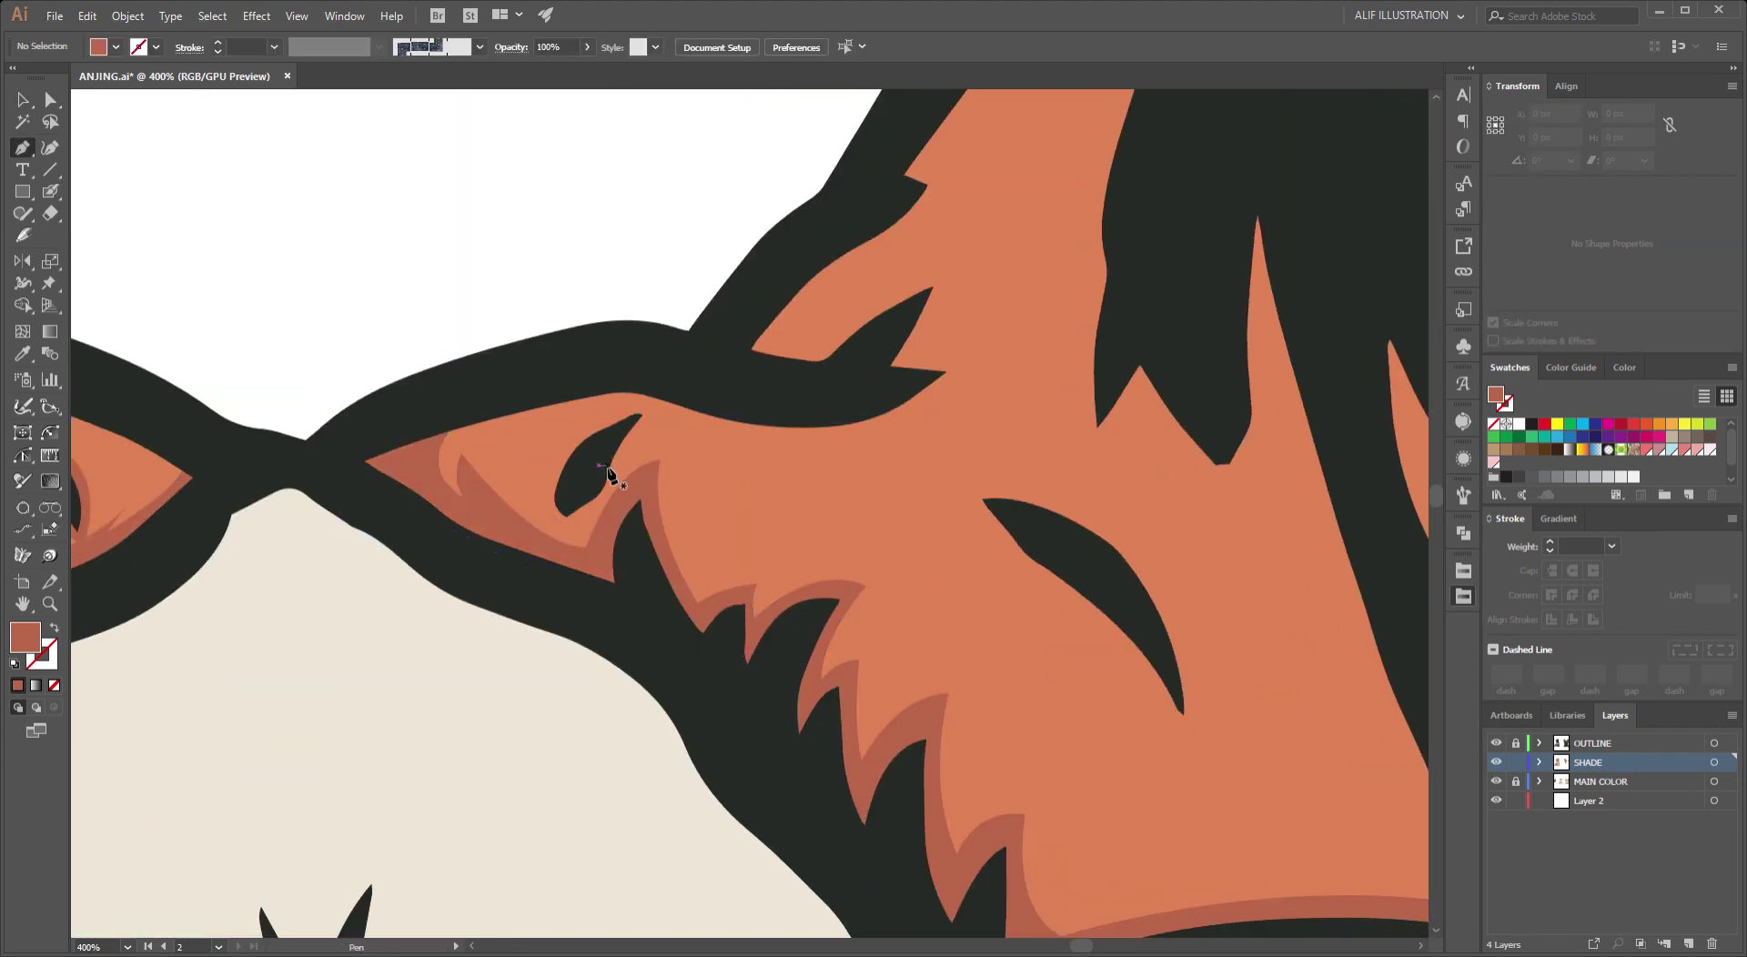
Rim the small dark forehead mark with a closed curved shade, then deselect.
scroll(568, 509, up, 2)
click(721, 432)
scroll(733, 394, up, 5)
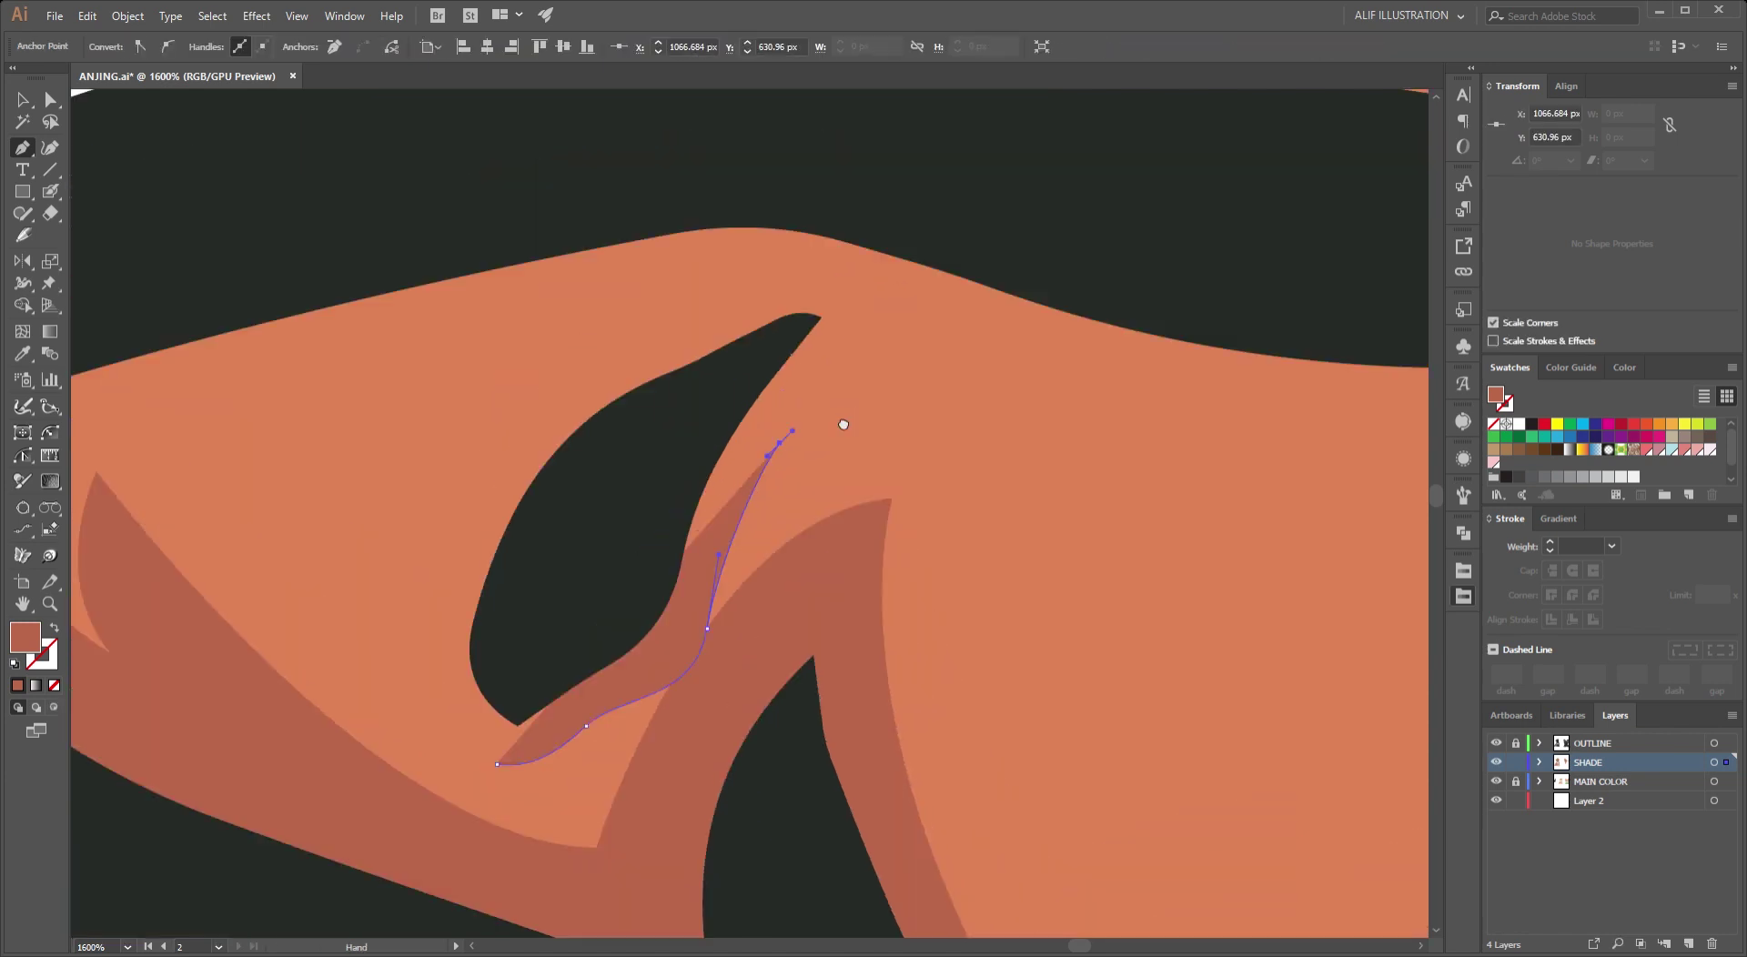
click(777, 464)
click(880, 311)
drag(569, 391, 515, 455)
click(468, 505)
drag(427, 724, 496, 787)
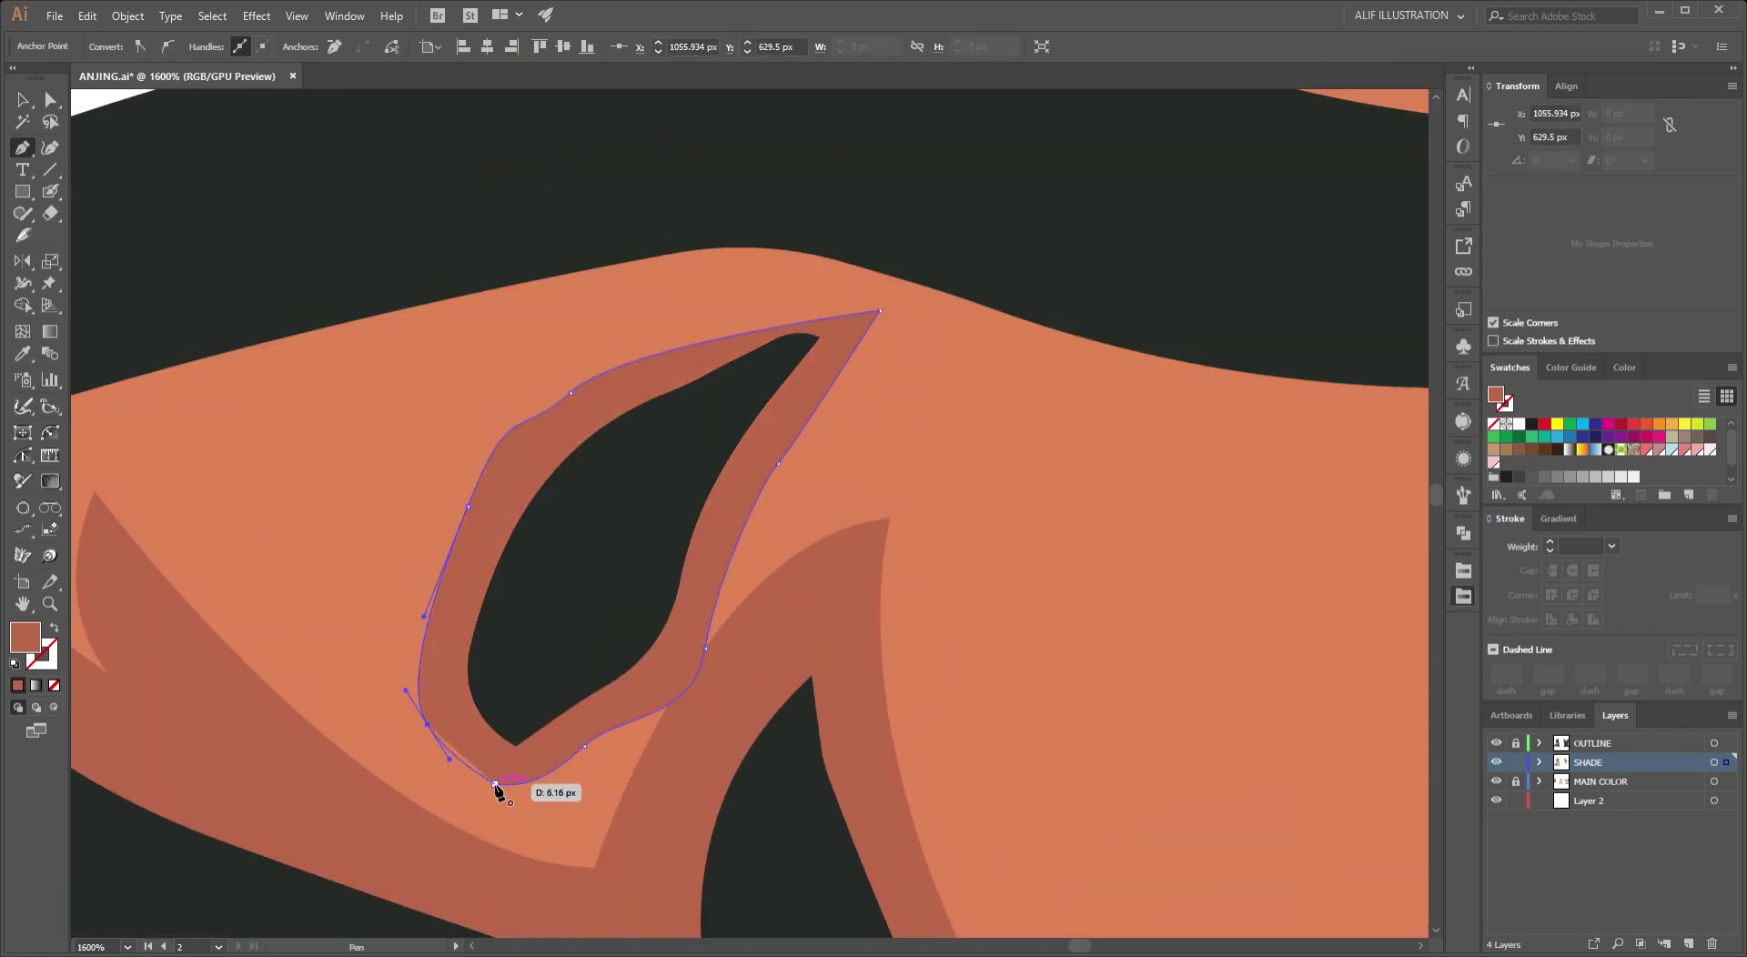
ctrl+click(946, 733)
scroll(766, 427, down, 5)
scroll(812, 270, down, 2)
Draw a curved closed shade beside the long dark mark.
scroll(926, 465, up, 2)
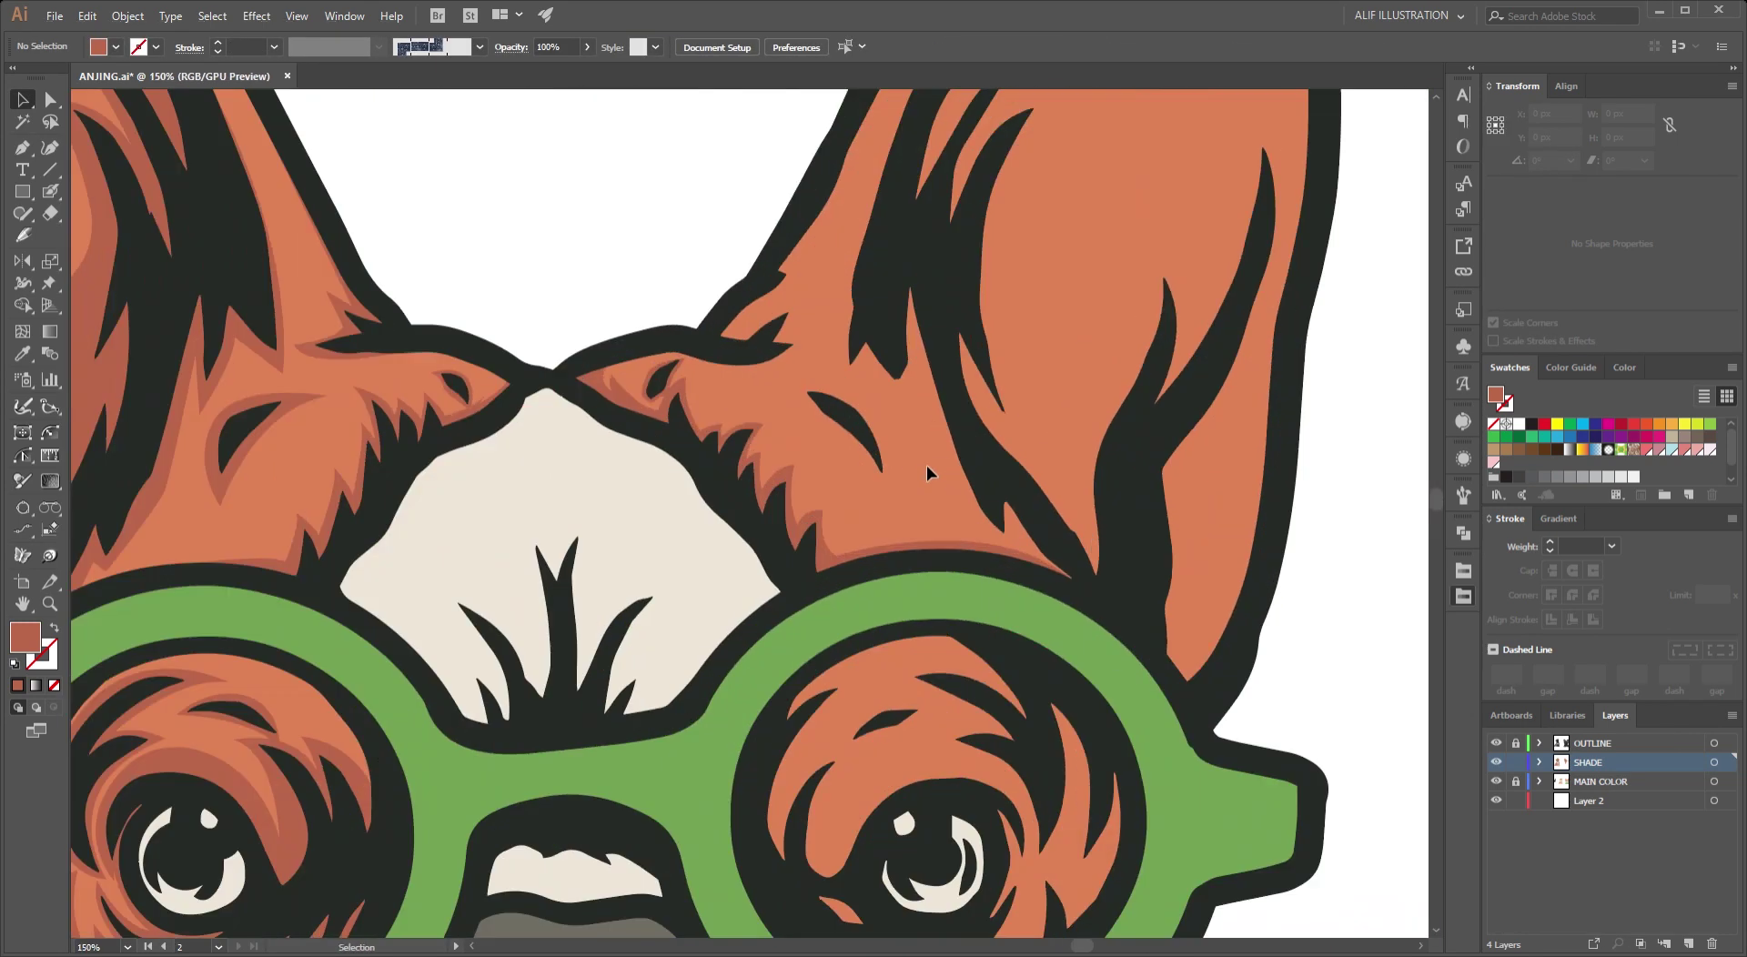
key(p)
scroll(762, 597, up, 3)
scroll(695, 496, up, 2)
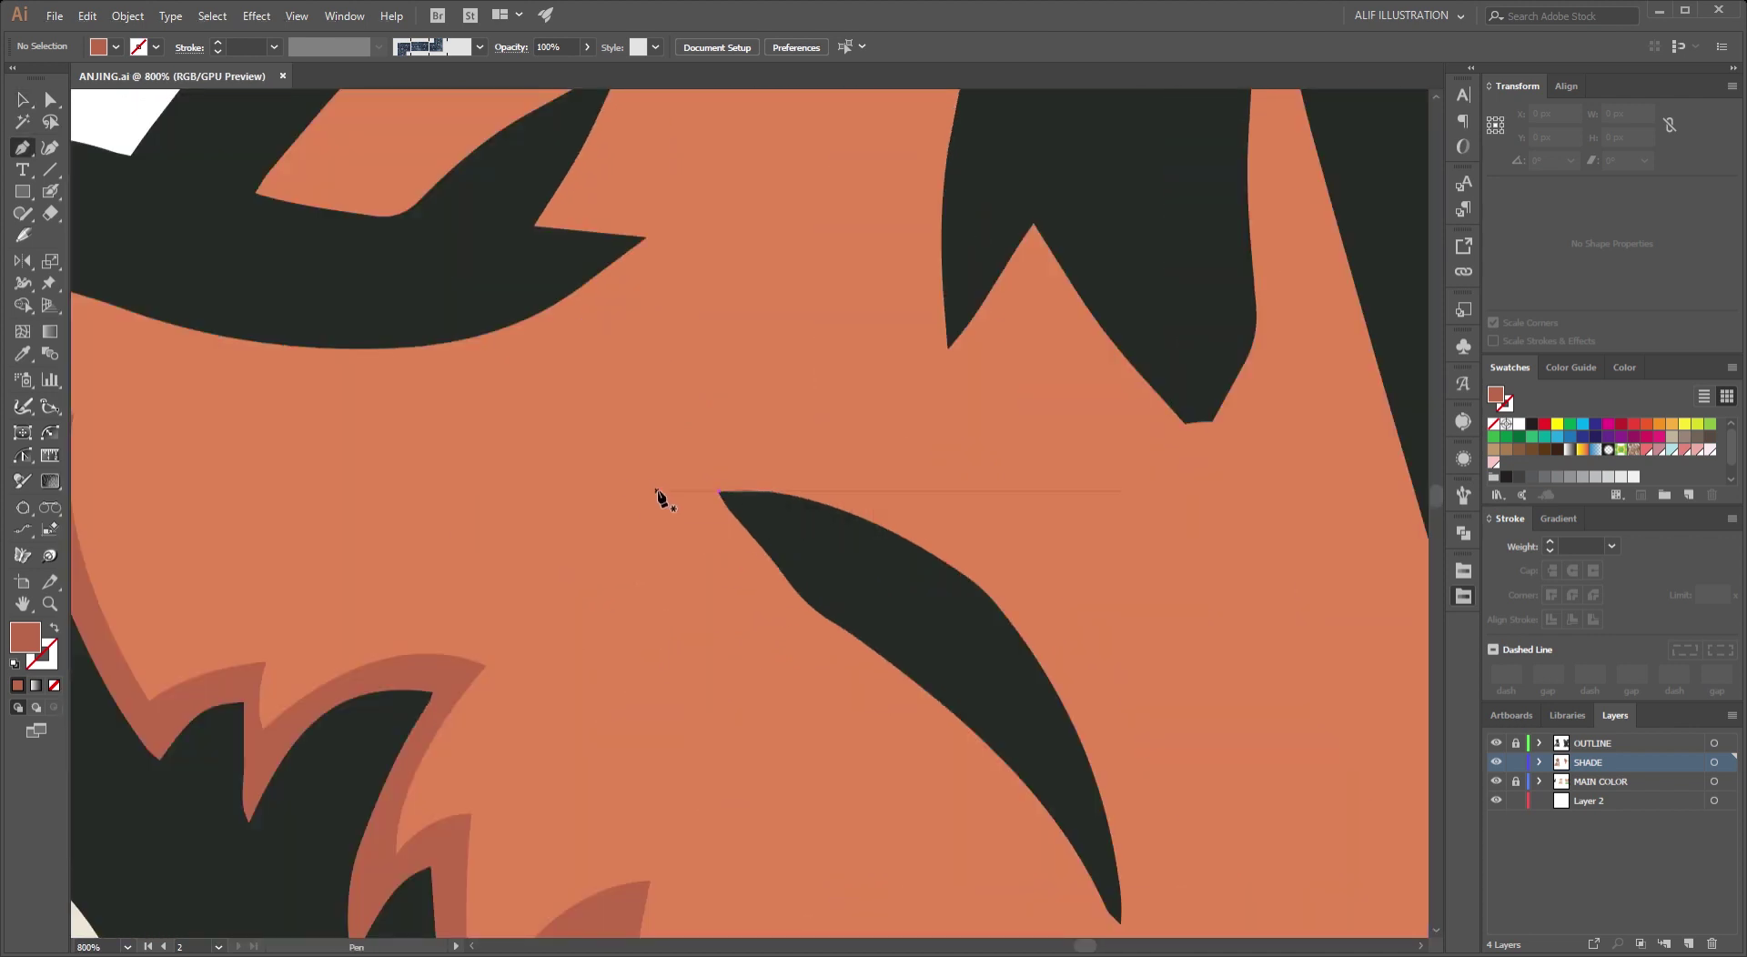
scroll(810, 653, down, 5)
click(1101, 609)
scroll(1101, 610, up, 3)
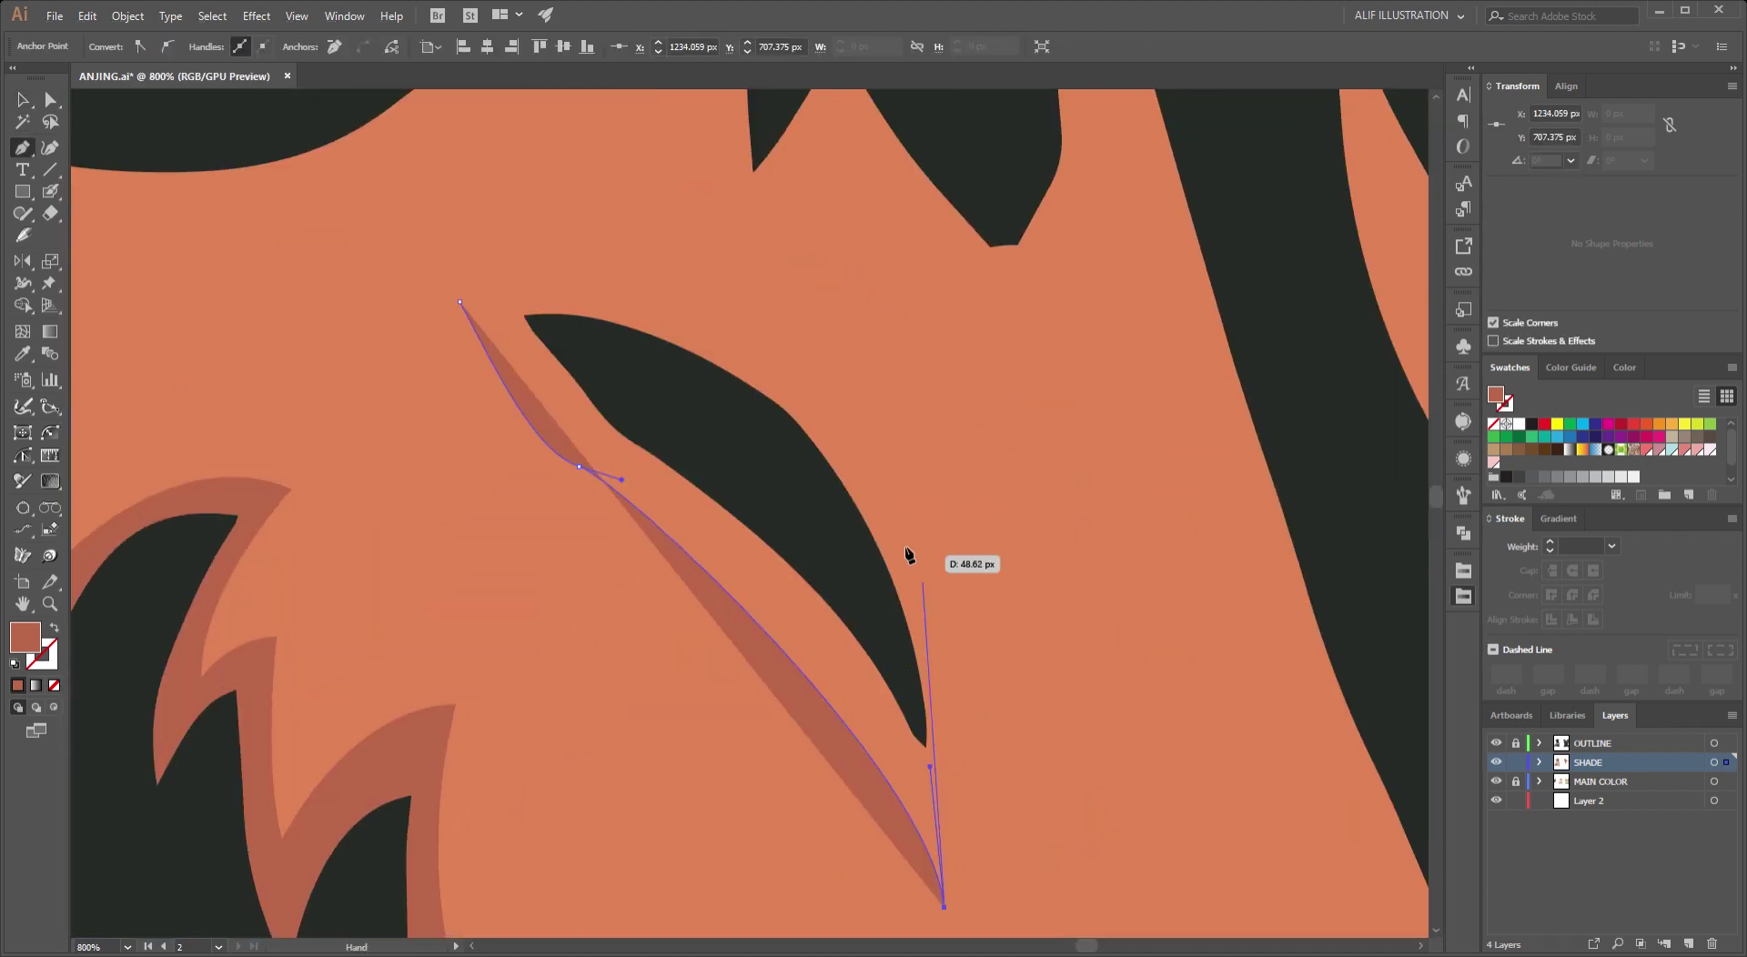
drag(863, 457, 778, 321)
drag(460, 301, 467, 371)
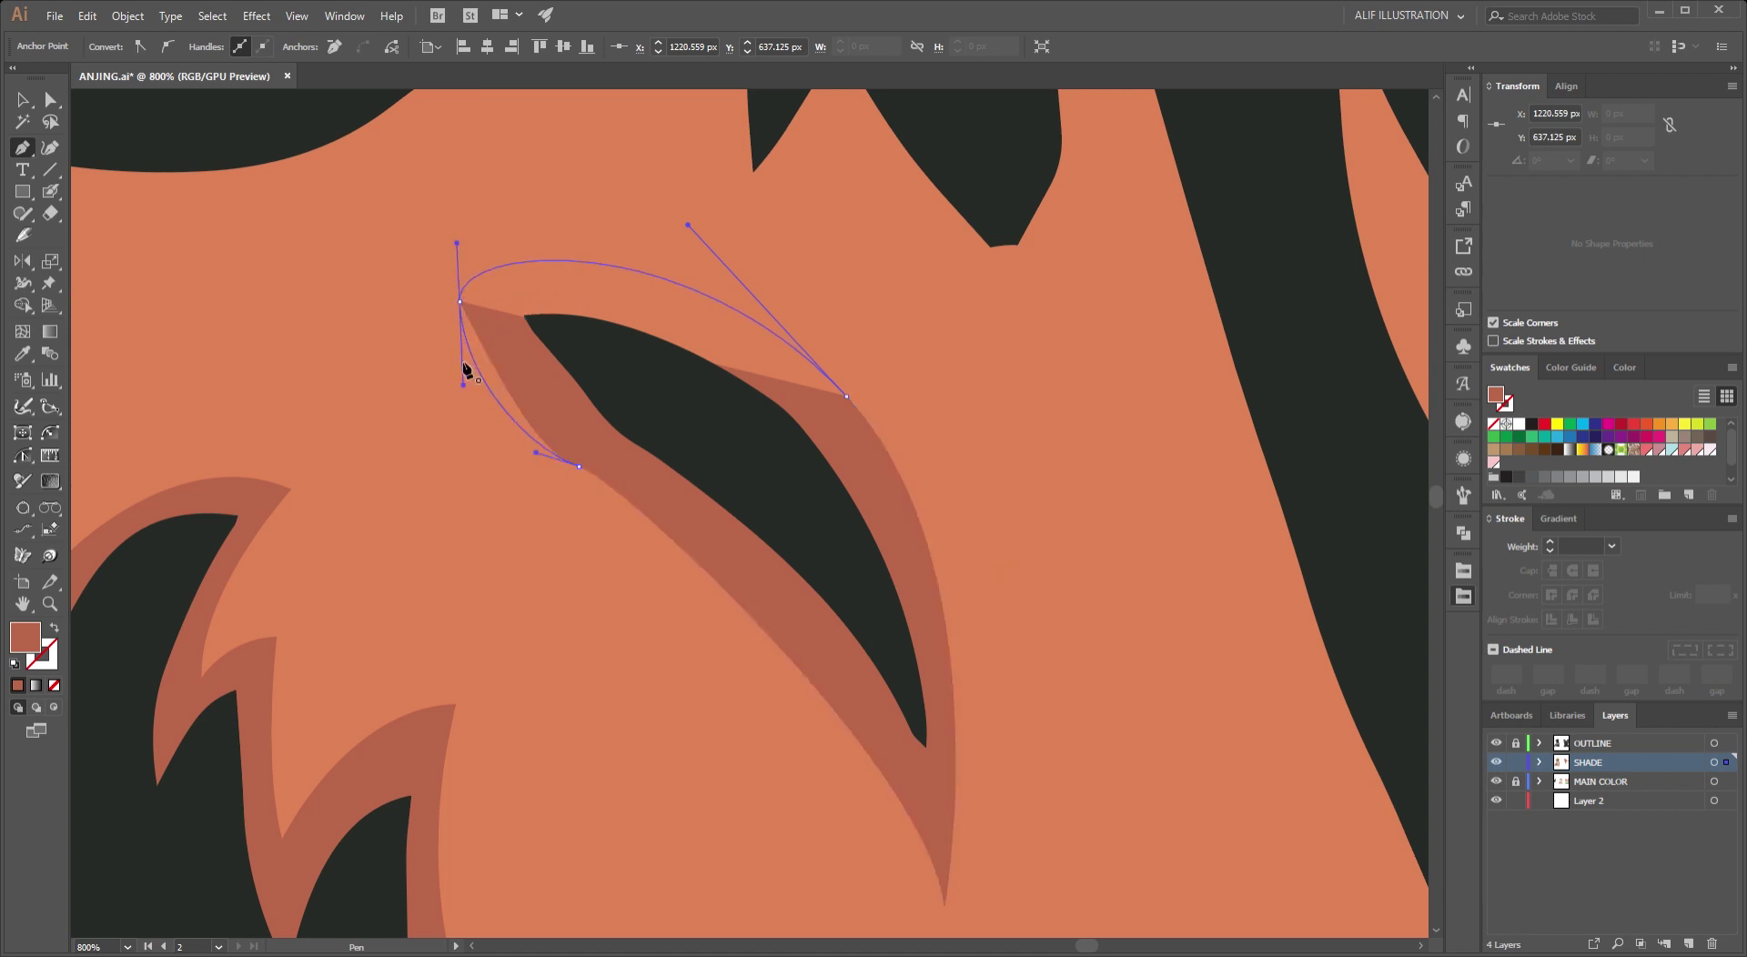
scroll(719, 555, down, 2)
scroll(811, 691, up, 2)
Start a shade under the fur notch with sharp corner points.
click(350, 633)
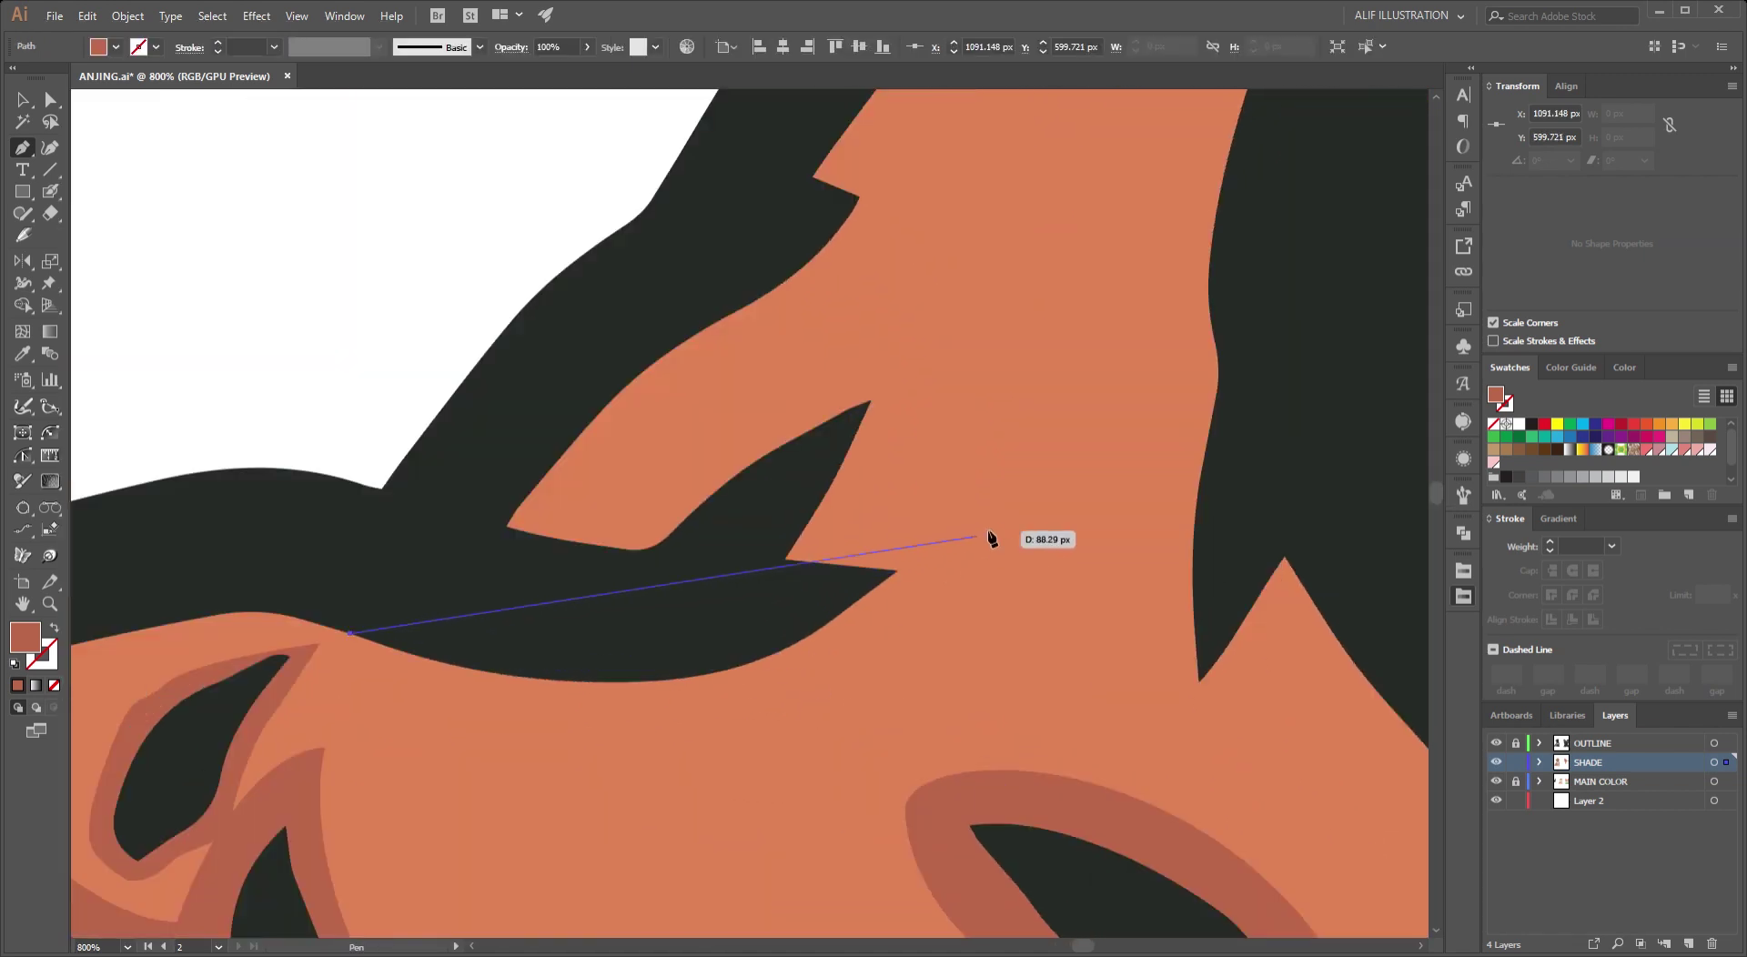
drag(1006, 512, 1051, 447)
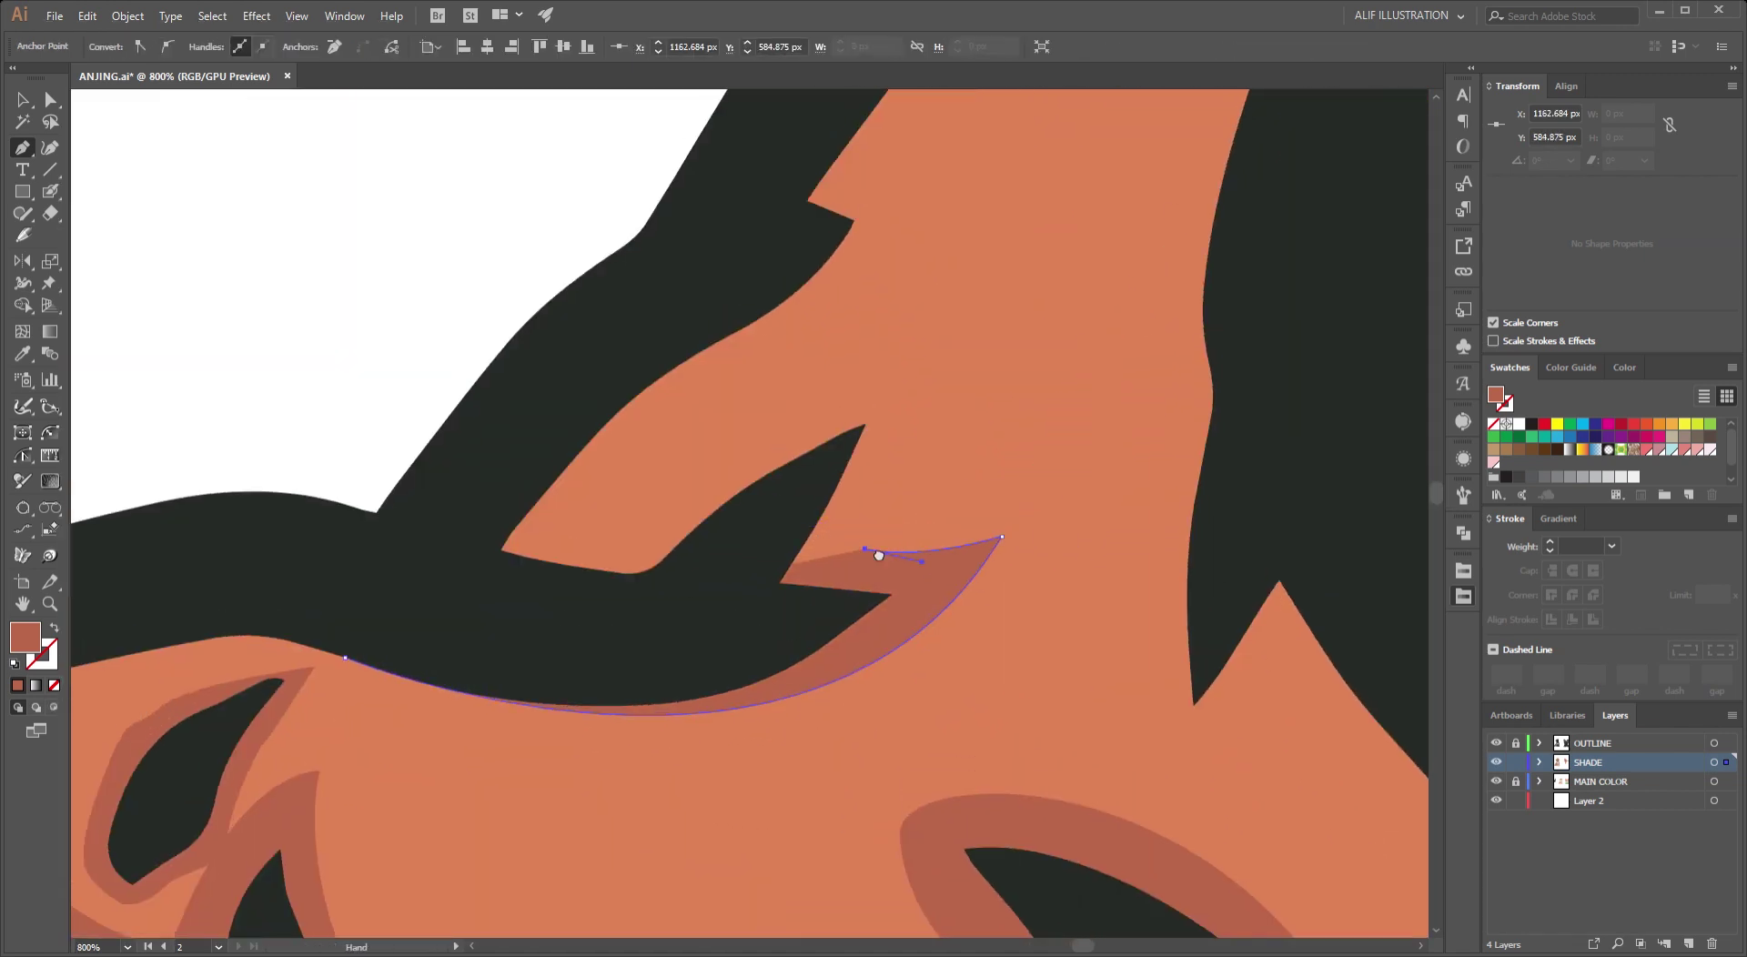
scroll(811, 514, up, 5)
drag(872, 626, 944, 468)
click(871, 626)
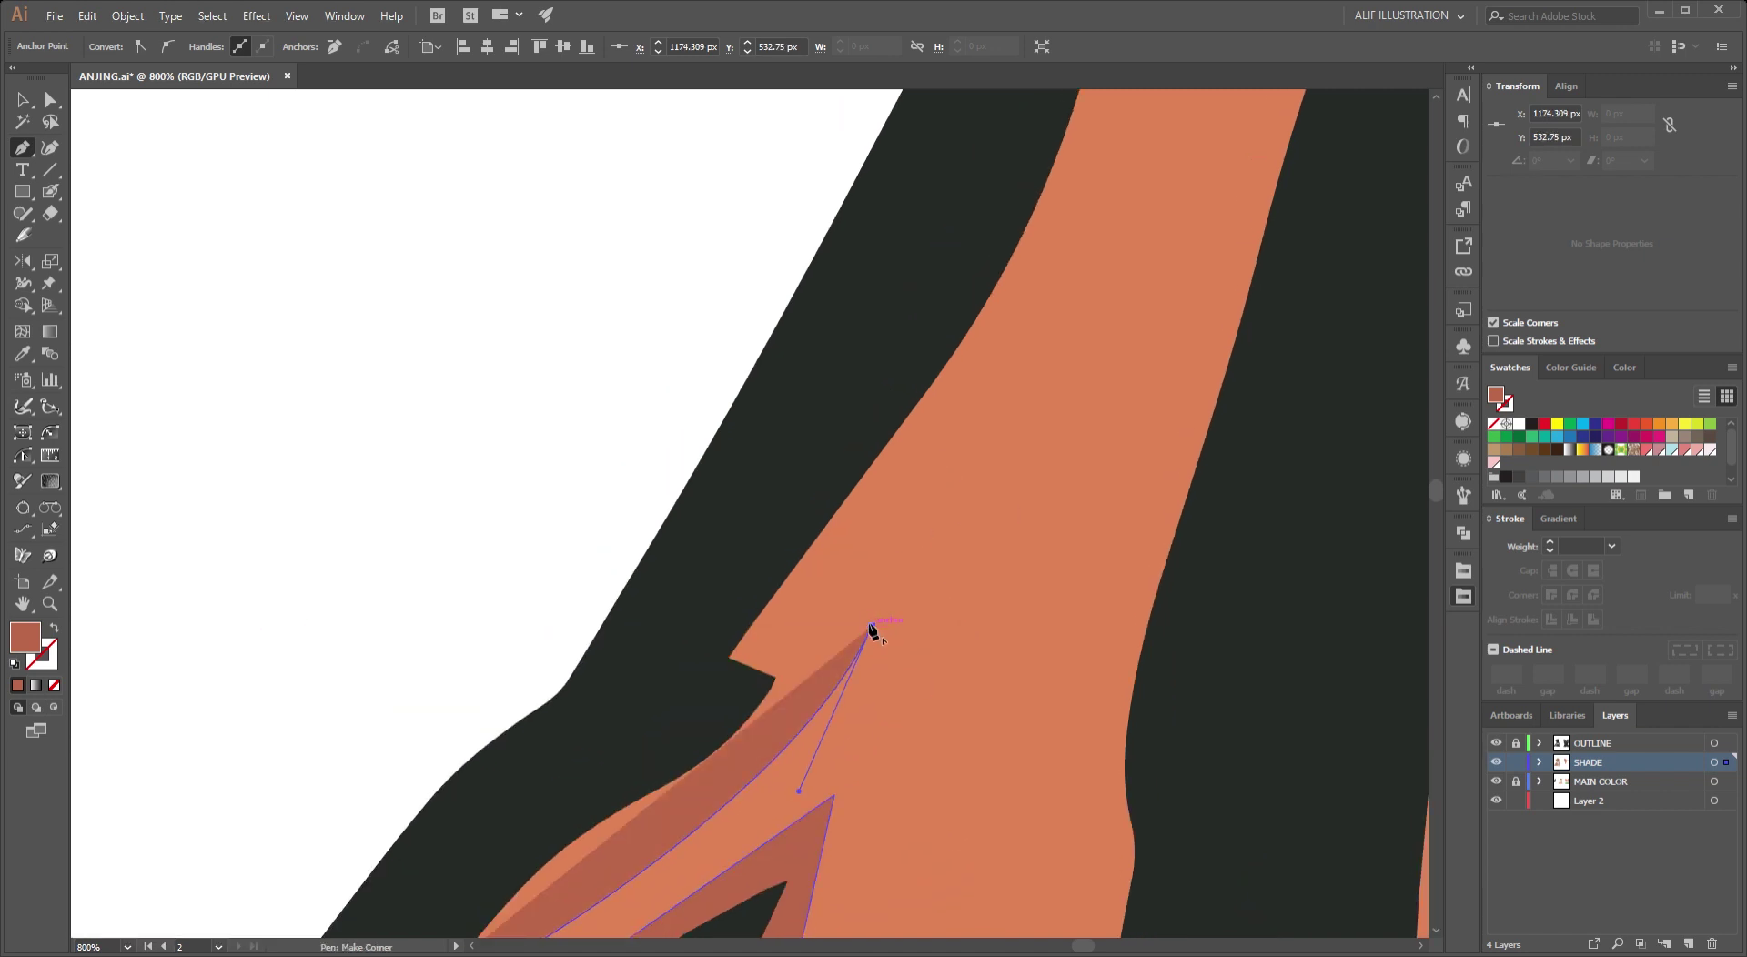
click(783, 655)
scroll(783, 655, down, 3)
scroll(924, 424, up, 2)
scroll(925, 424, up, 5)
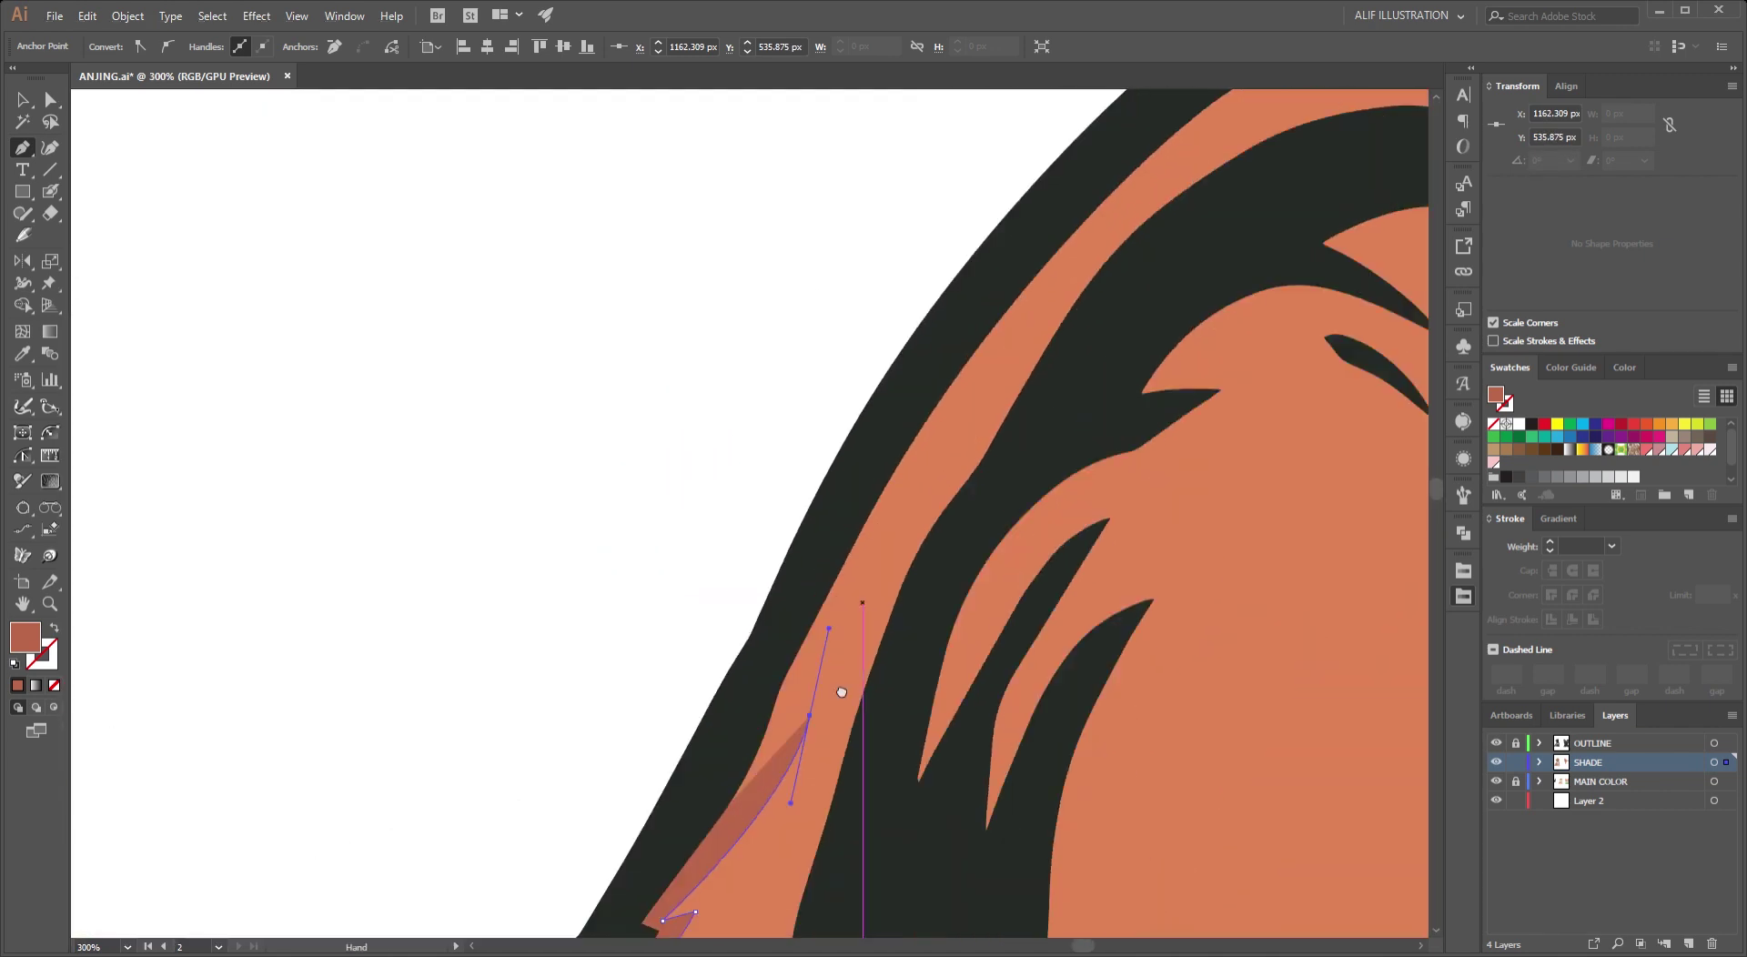
Extend the shade strip up the right ear's inner edge and finish it.
mouse_move(1048, 382)
mouse_down()
mouse_move(826, 648)
mouse_move(1046, 293)
mouse_up()
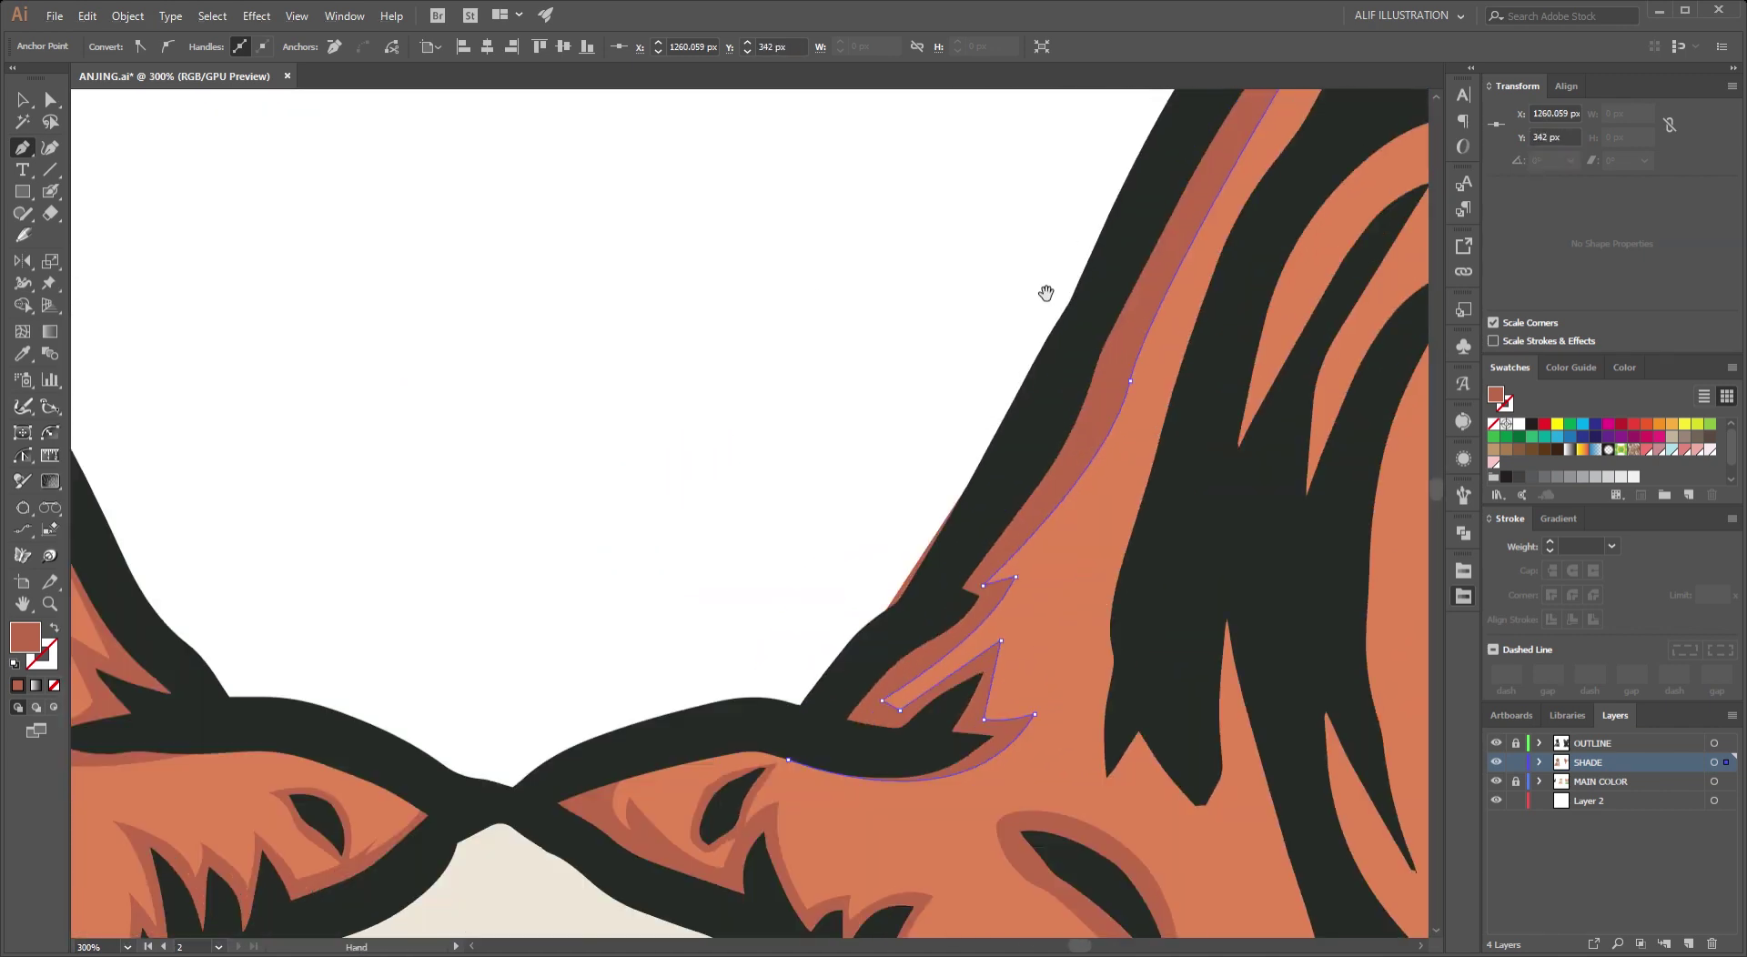
click(797, 721)
scroll(797, 721, down, 3)
scroll(908, 655, up, 2)
mouse_move(908, 655)
mouse_down()
mouse_move(788, 577)
mouse_move(922, 719)
mouse_move(784, 784)
mouse_up()
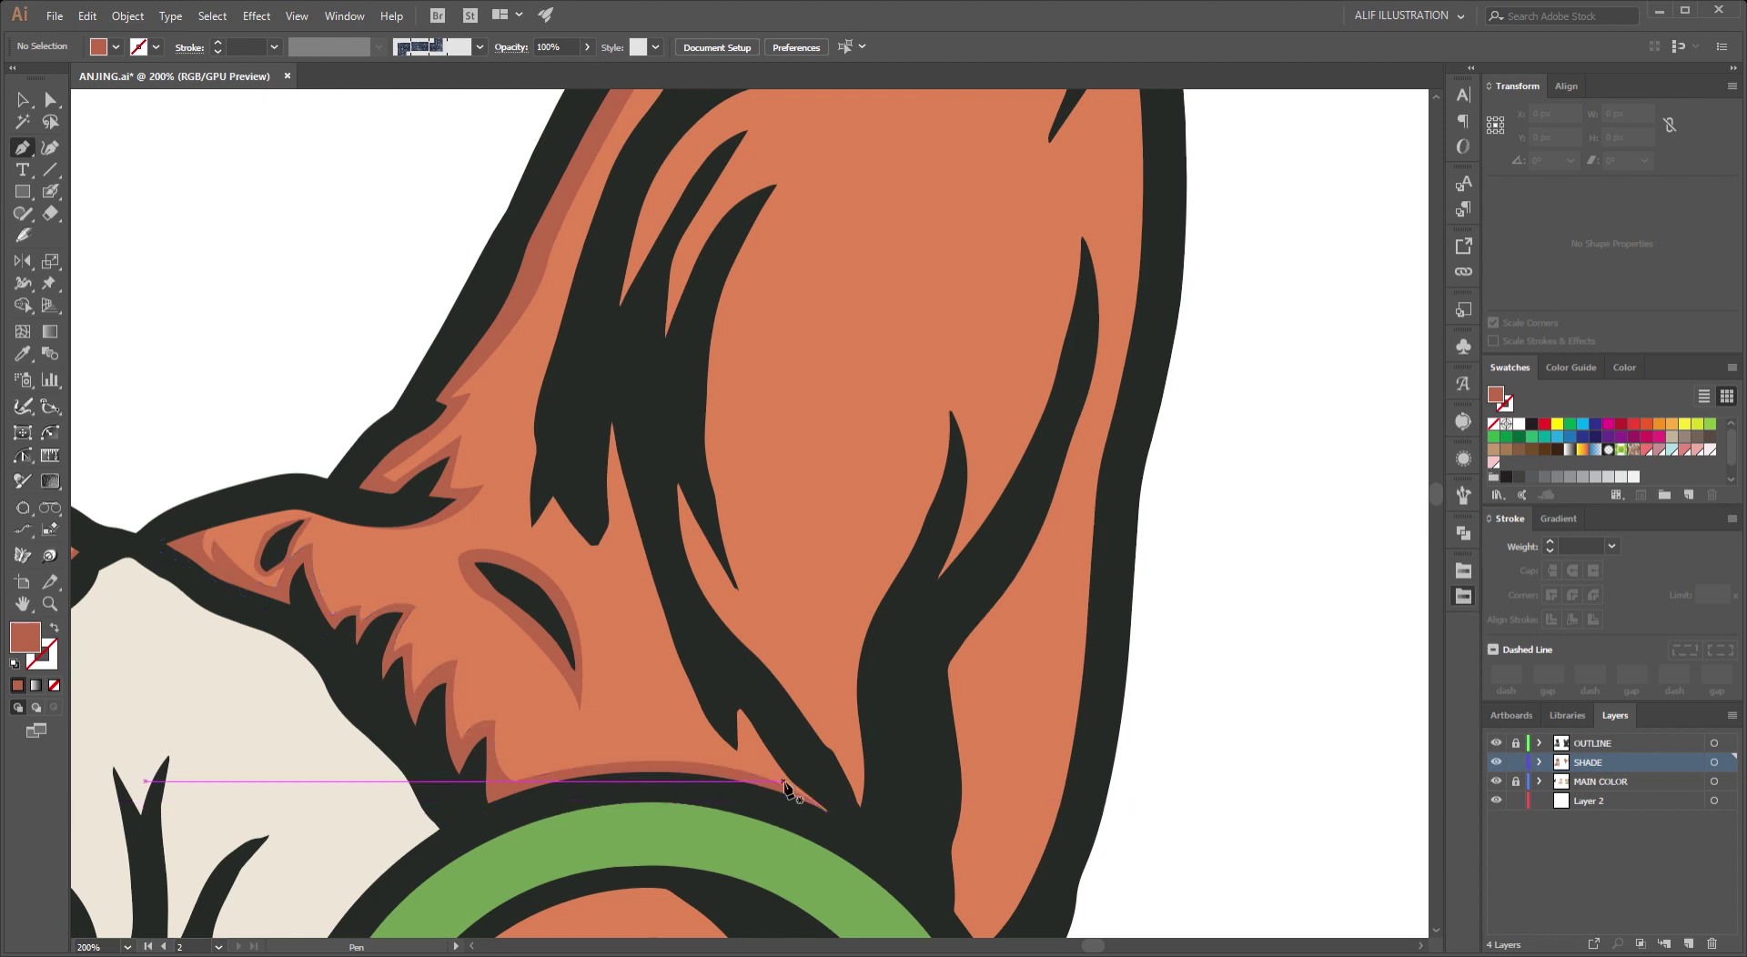
scroll(818, 827, down, 2)
scroll(866, 827, down, 3)
scroll(876, 661, up, 2)
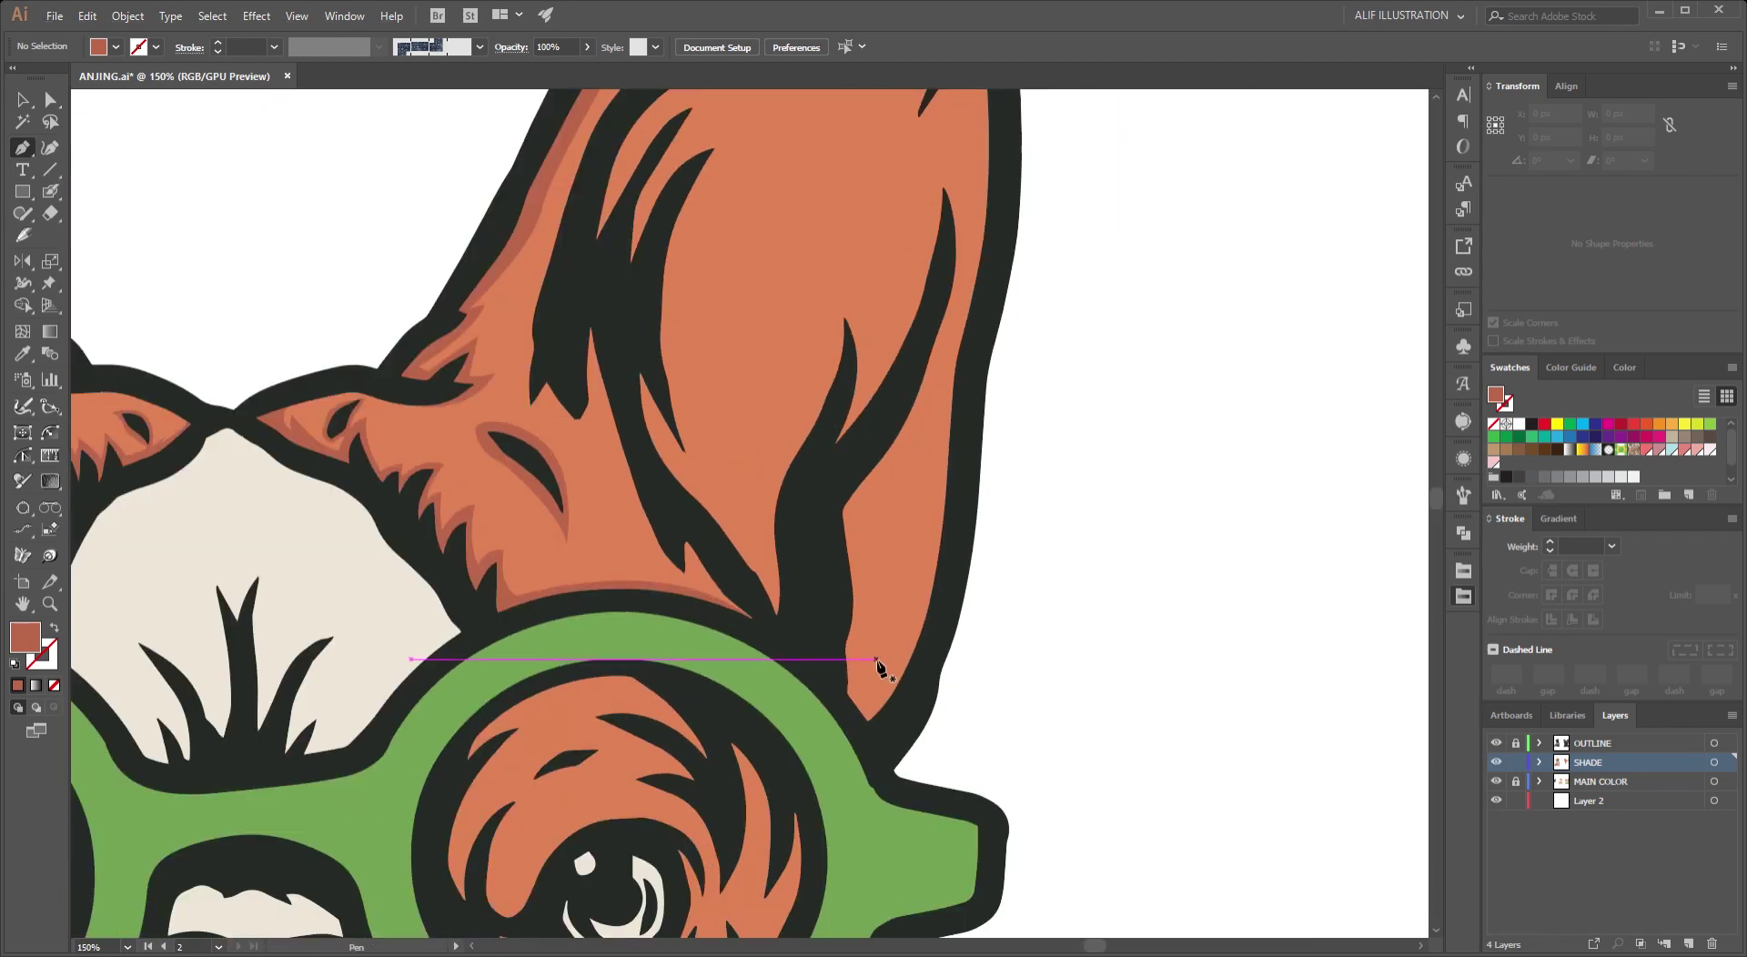
scroll(702, 461, up, 1)
scroll(936, 594, up, 1)
scroll(936, 605, down, 3)
Begin a Pen shade shape in the right ear hollow, curving its edges down into the fur.
scroll(971, 657, up, 3)
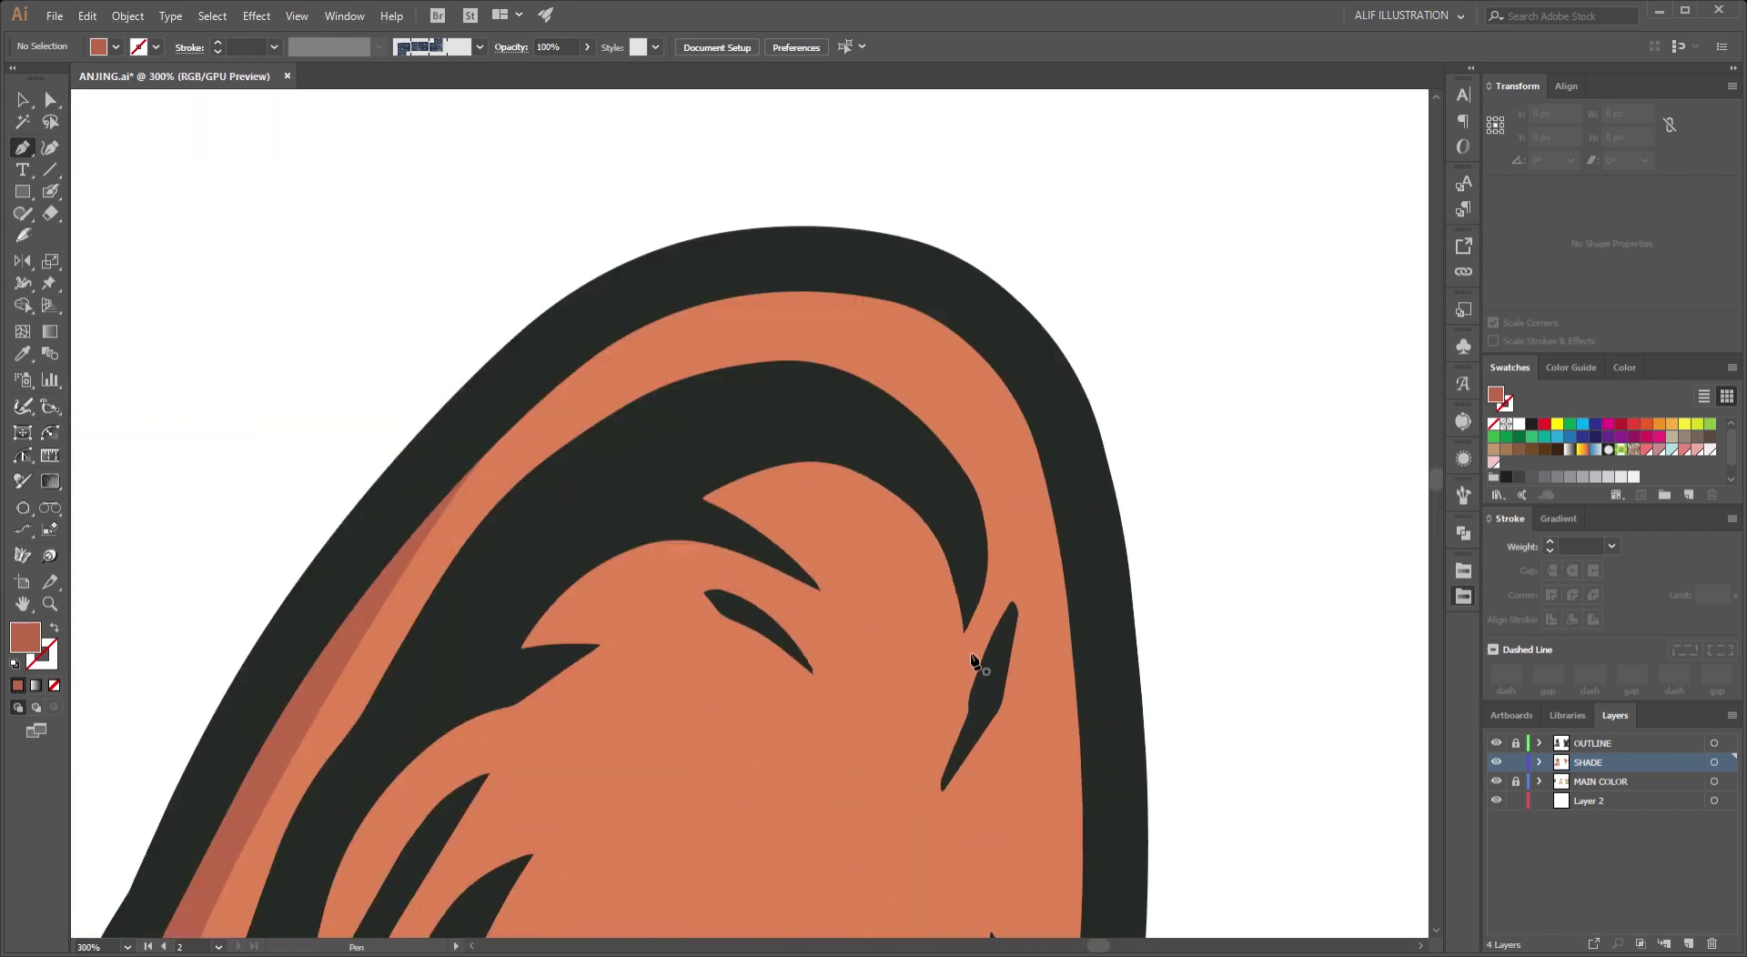
drag(788, 518, 726, 549)
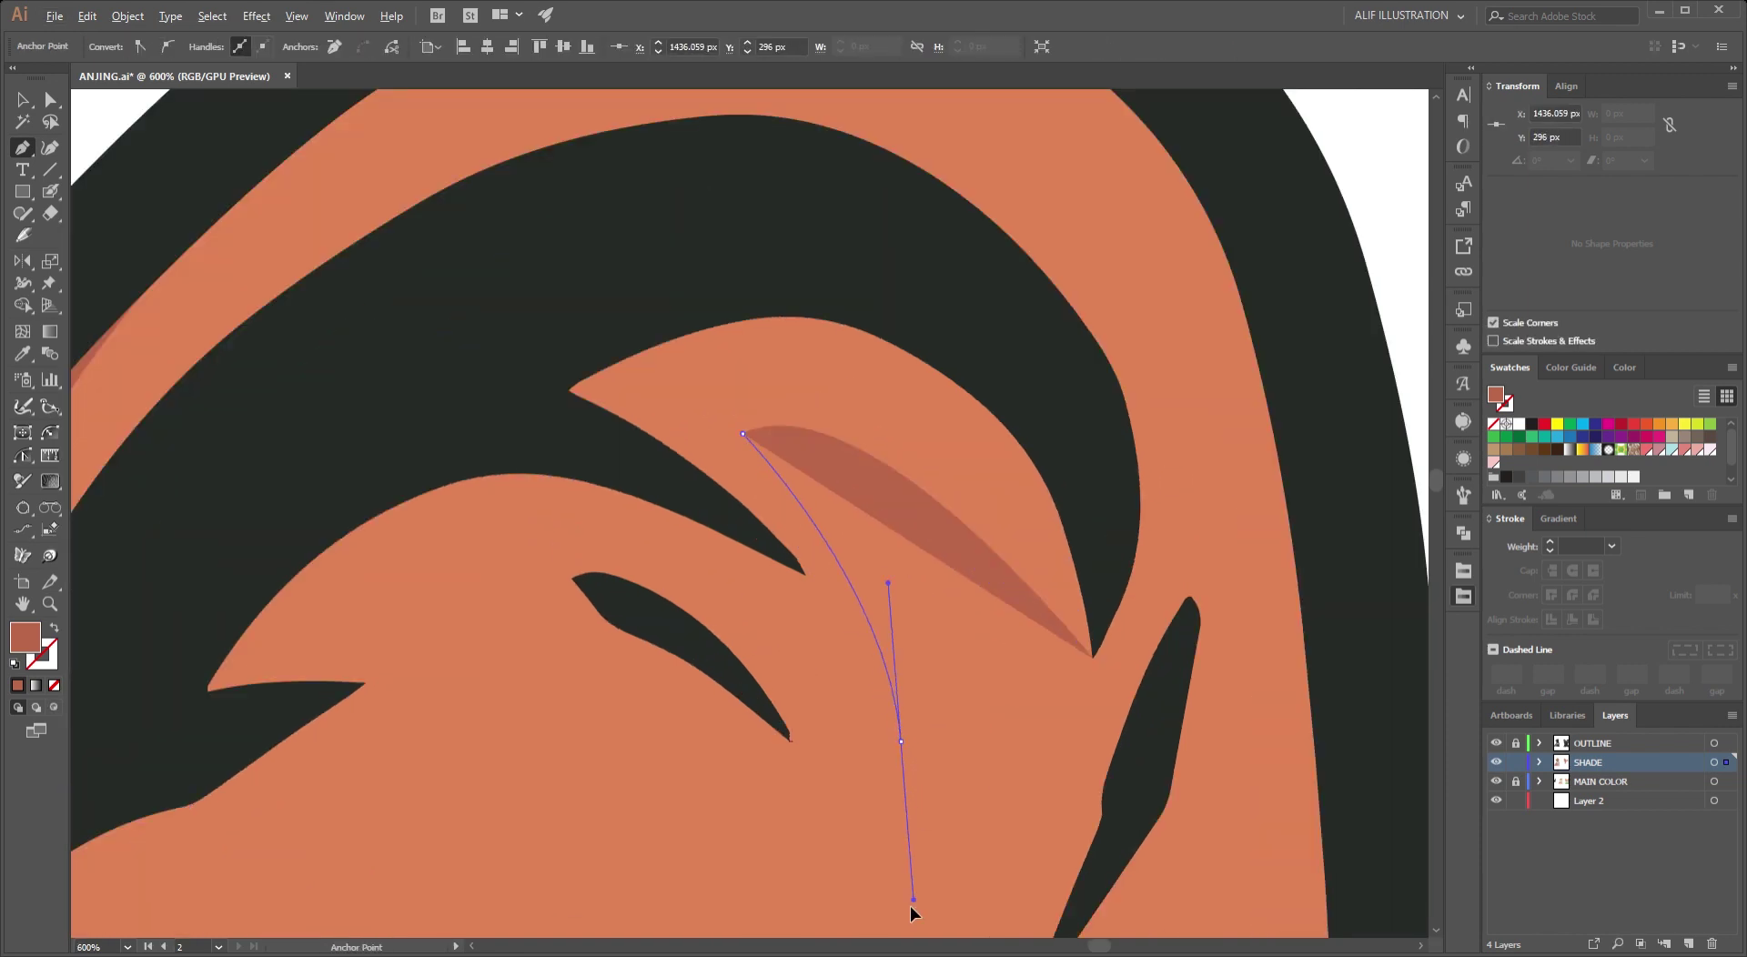
click(901, 740)
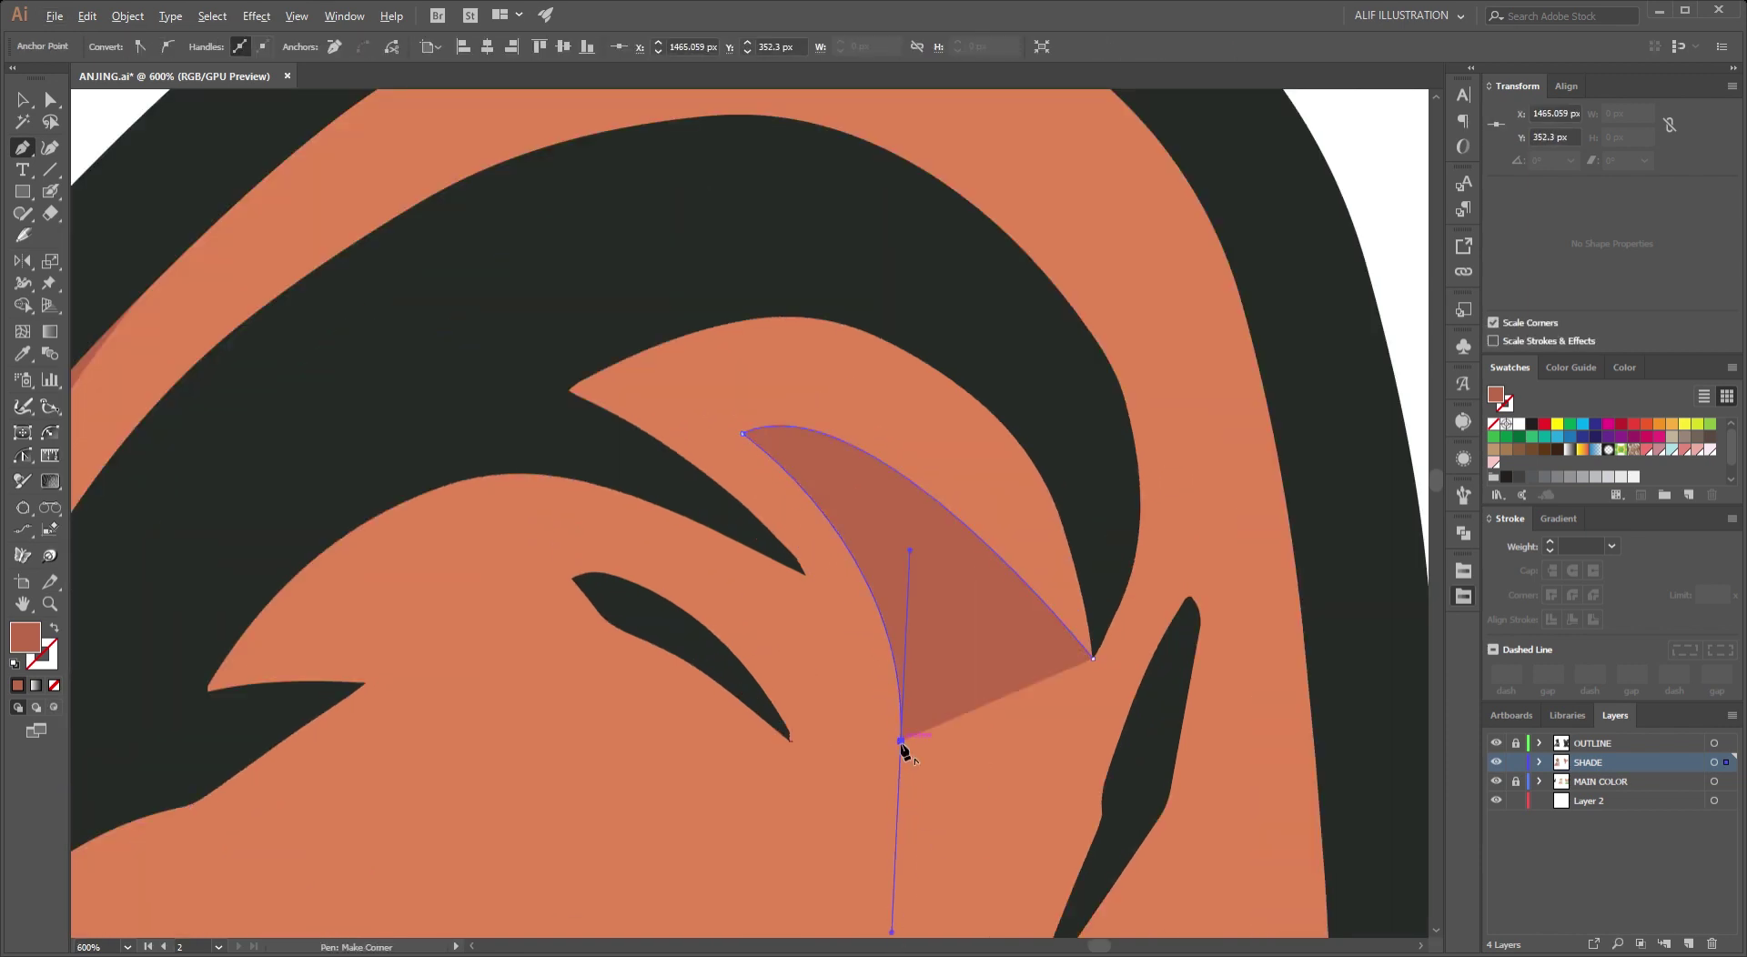
scroll(1028, 619, down, 2)
scroll(728, 628, up, 3)
drag(732, 608, 546, 771)
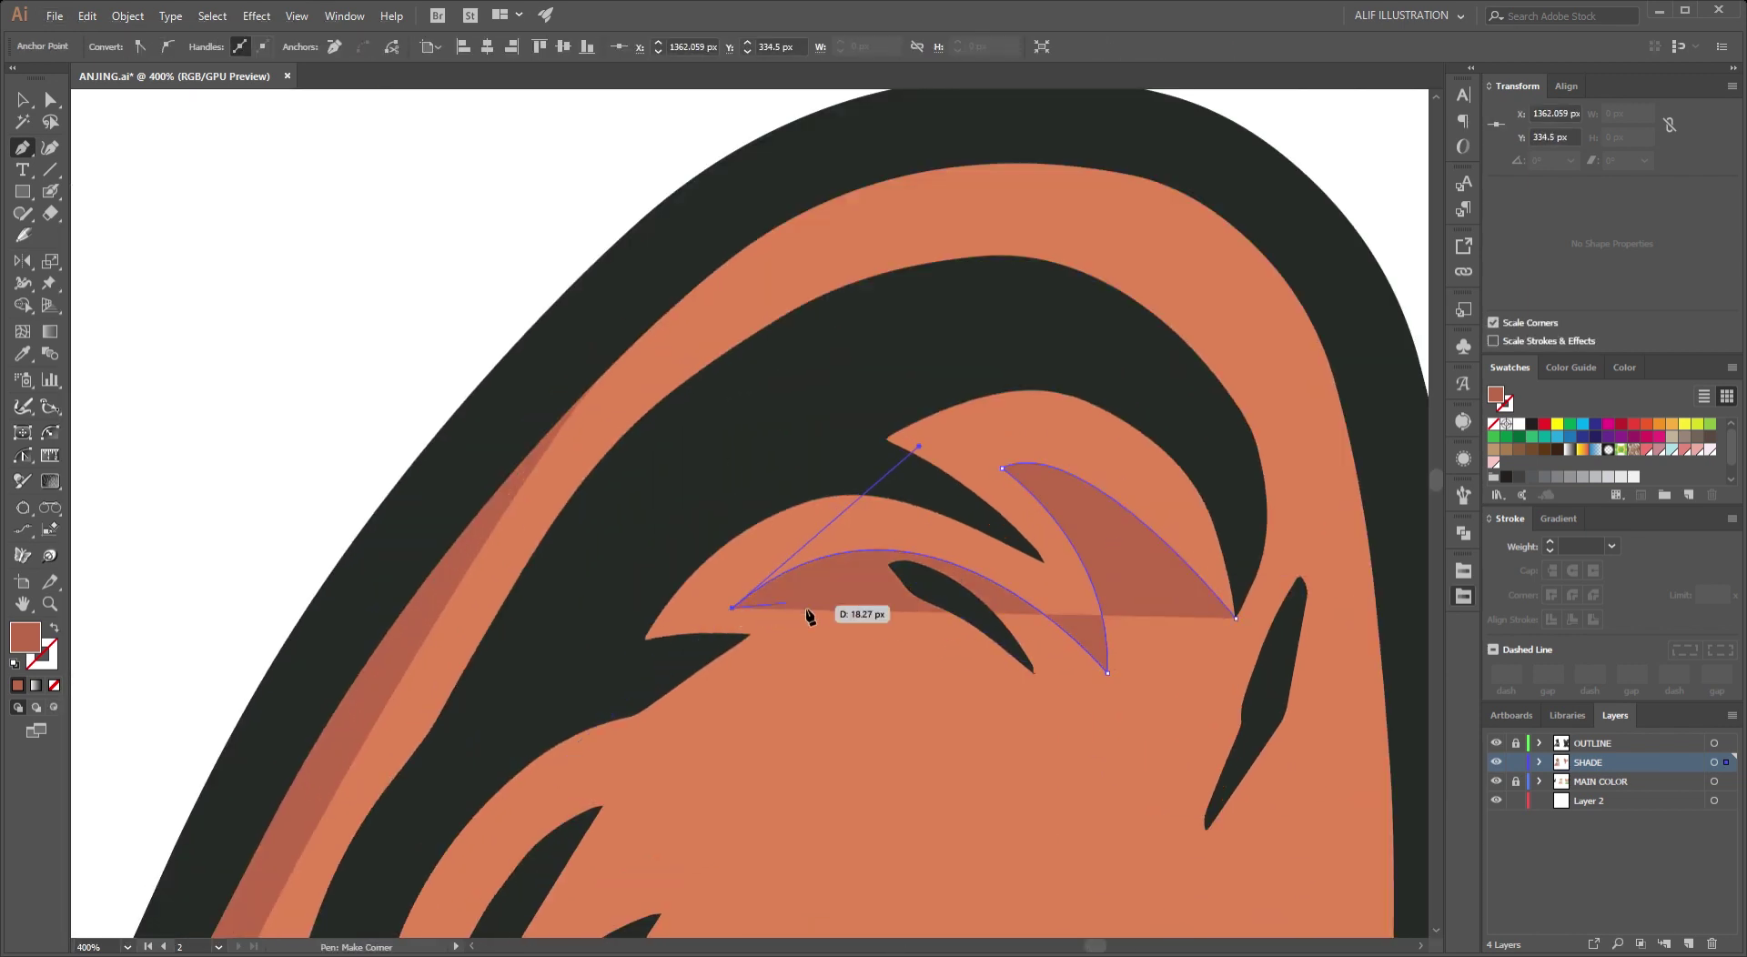
drag(798, 709, 987, 350)
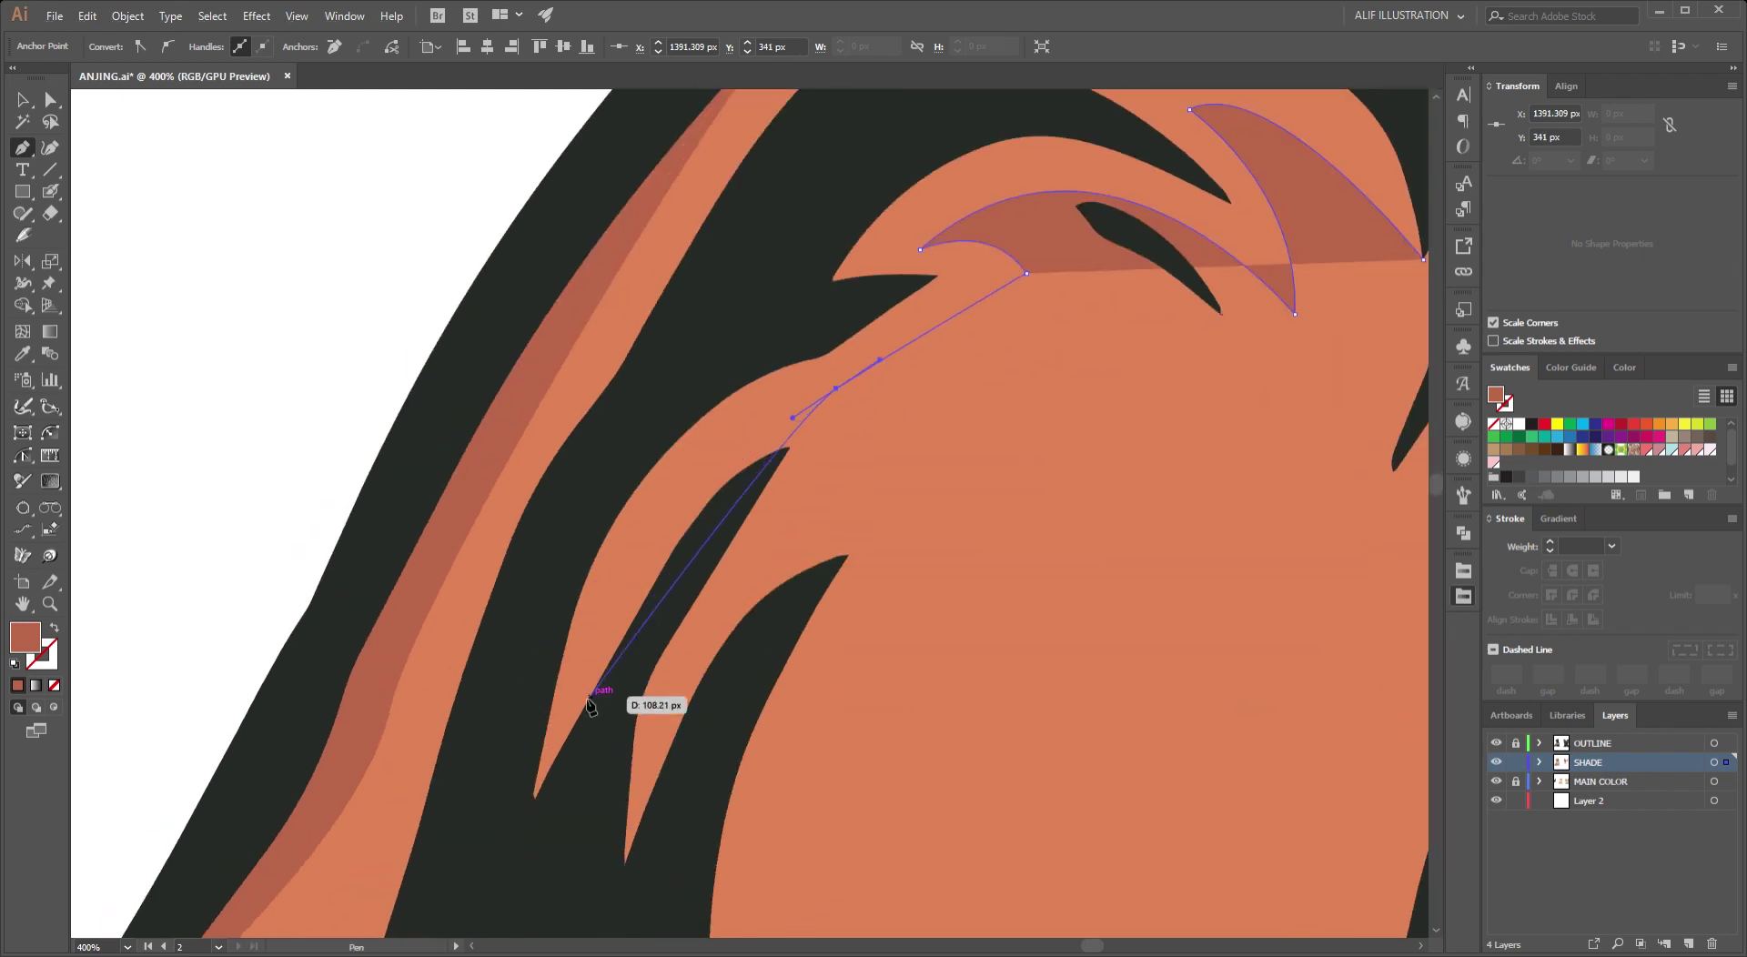
drag(603, 592, 565, 719)
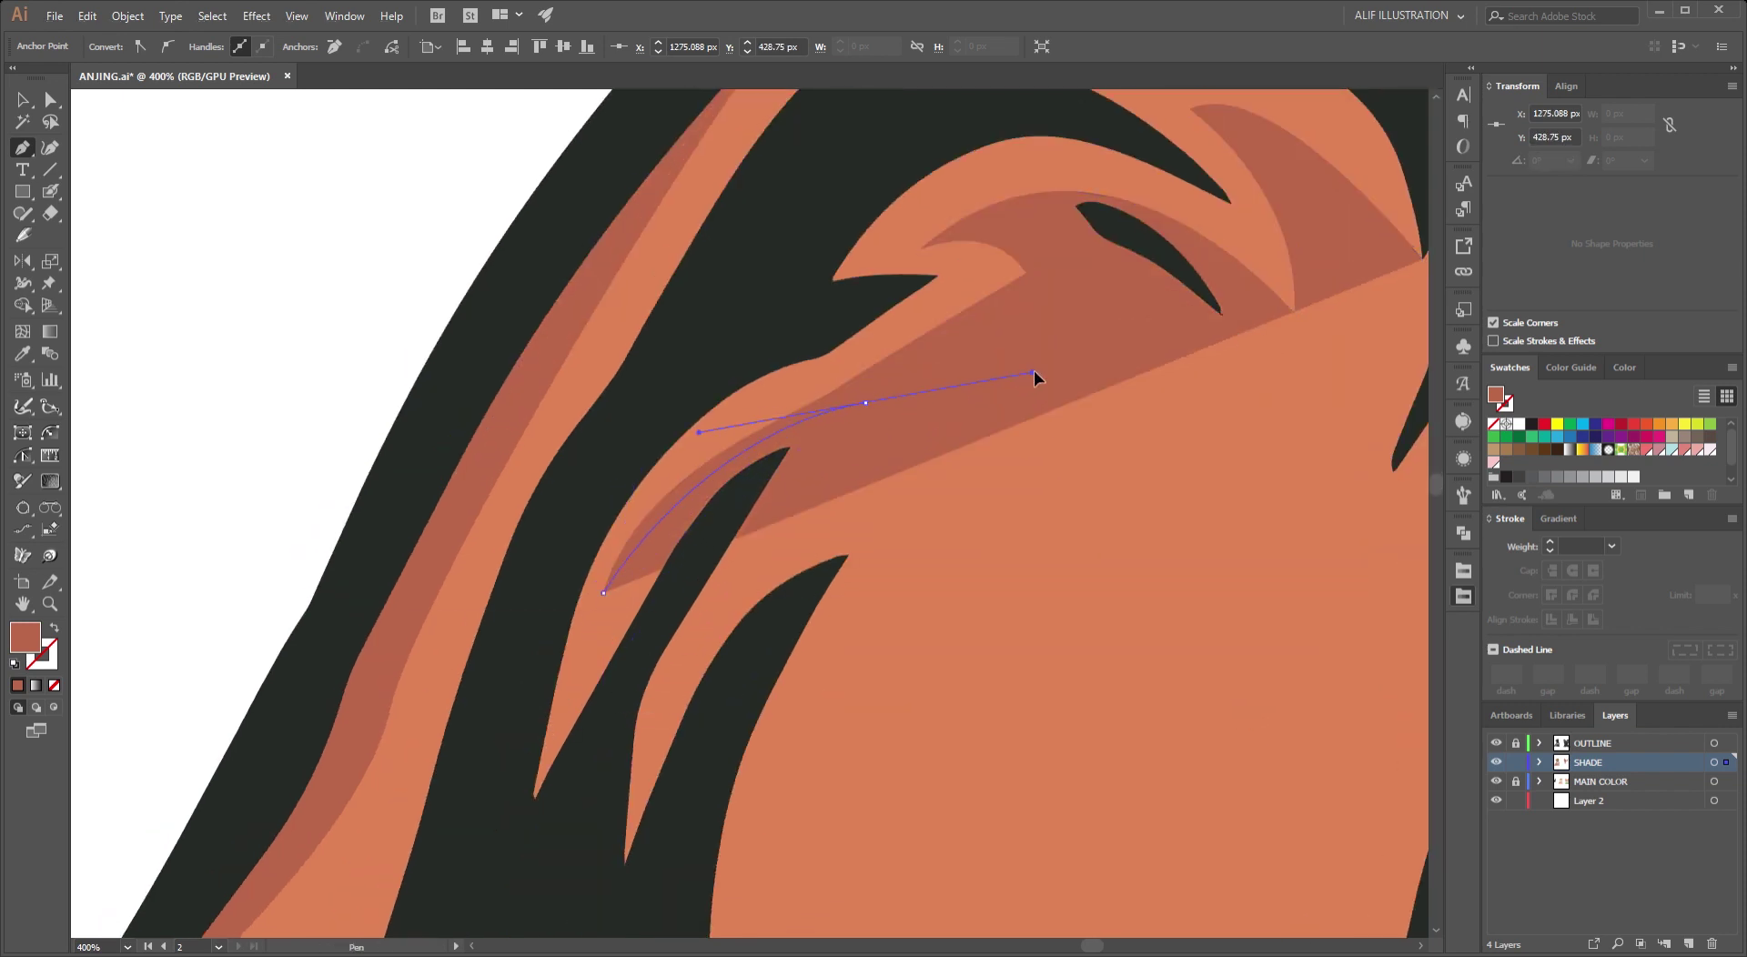
drag(1034, 375, 880, 407)
click(734, 577)
drag(956, 507, 1053, 544)
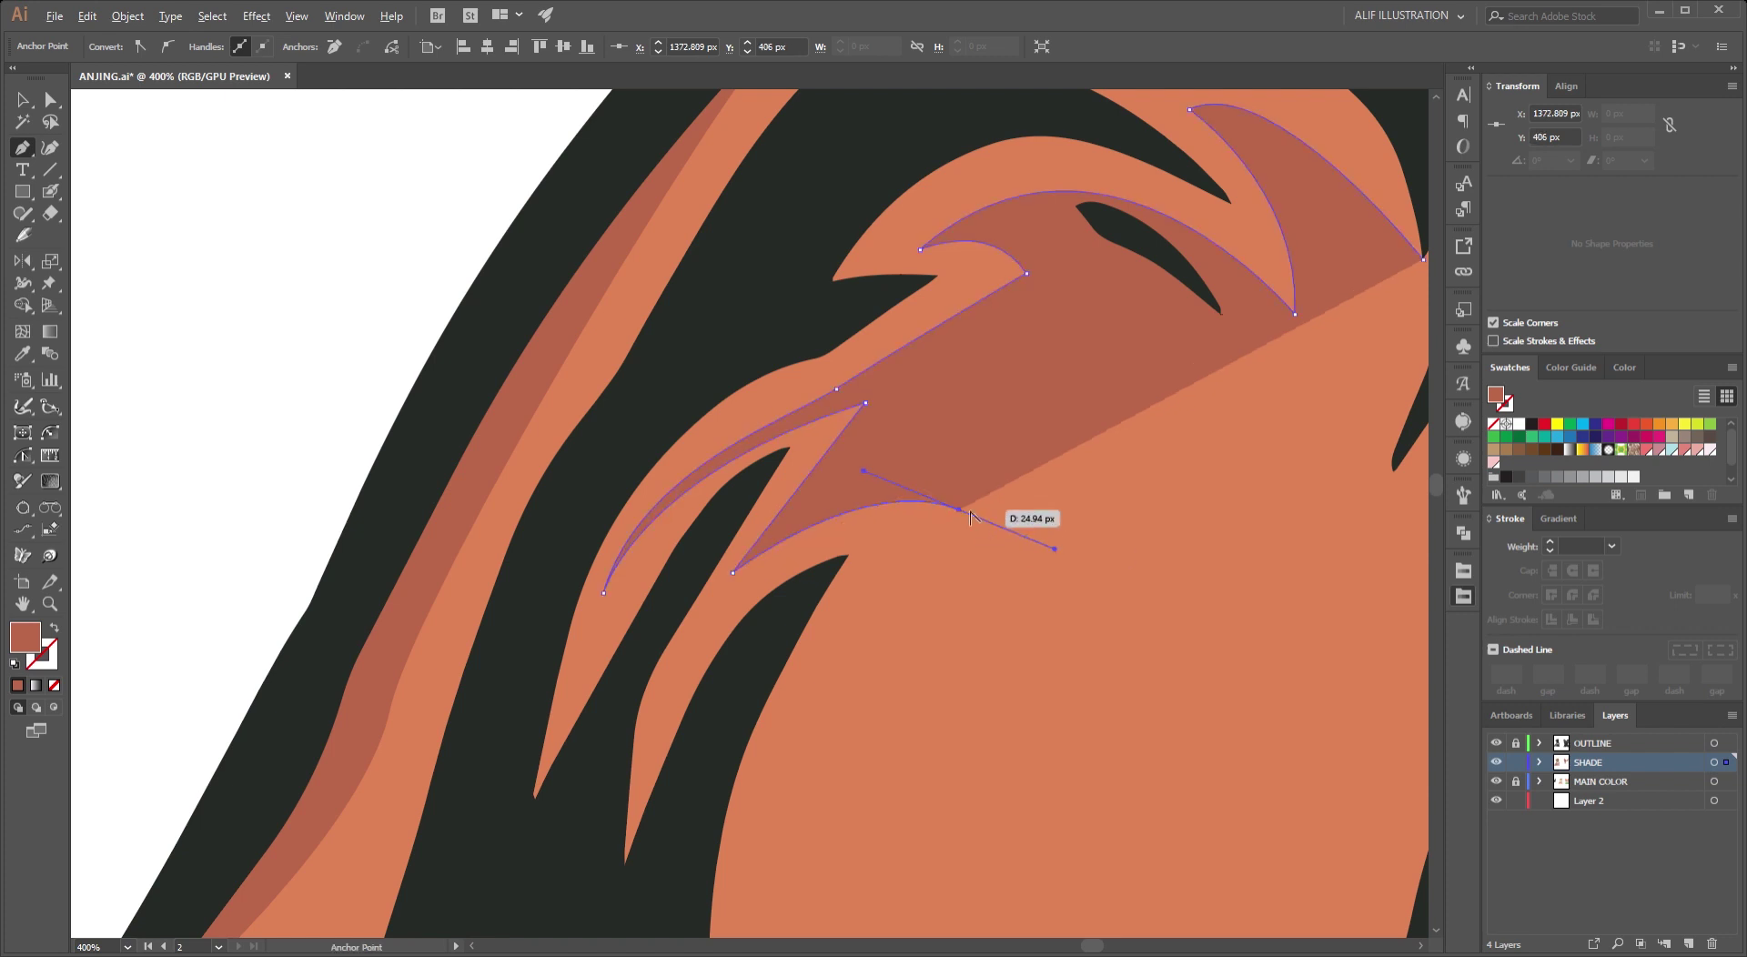
Extend the shade outline past the lower fur tips, up the inner side and around the ear top.
alt+scroll(944, 582, down, 3)
drag(877, 718, 715, 452)
alt+scroll(873, 744, up, 3)
drag(773, 685, 780, 695)
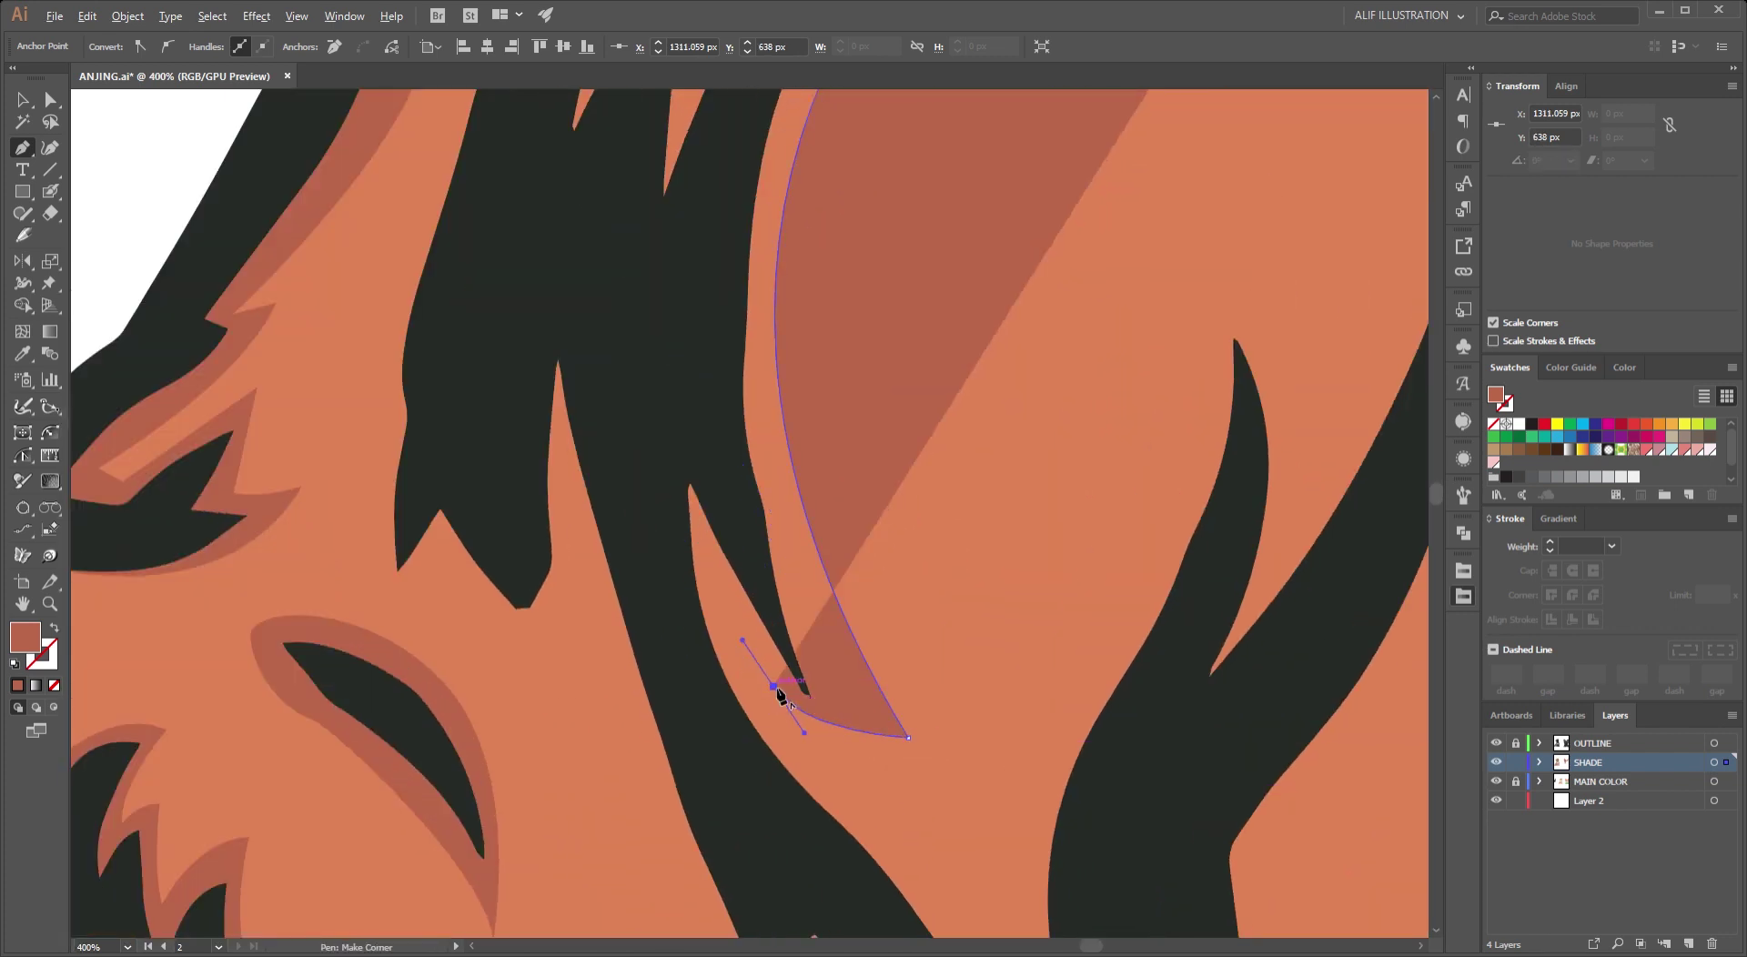
alt+scroll(1016, 805, down, 2)
mouse_move(1072, 430)
mouse_down()
mouse_move(1011, 309)
mouse_move(1084, 441)
mouse_up()
scroll(1061, 390, down, 5)
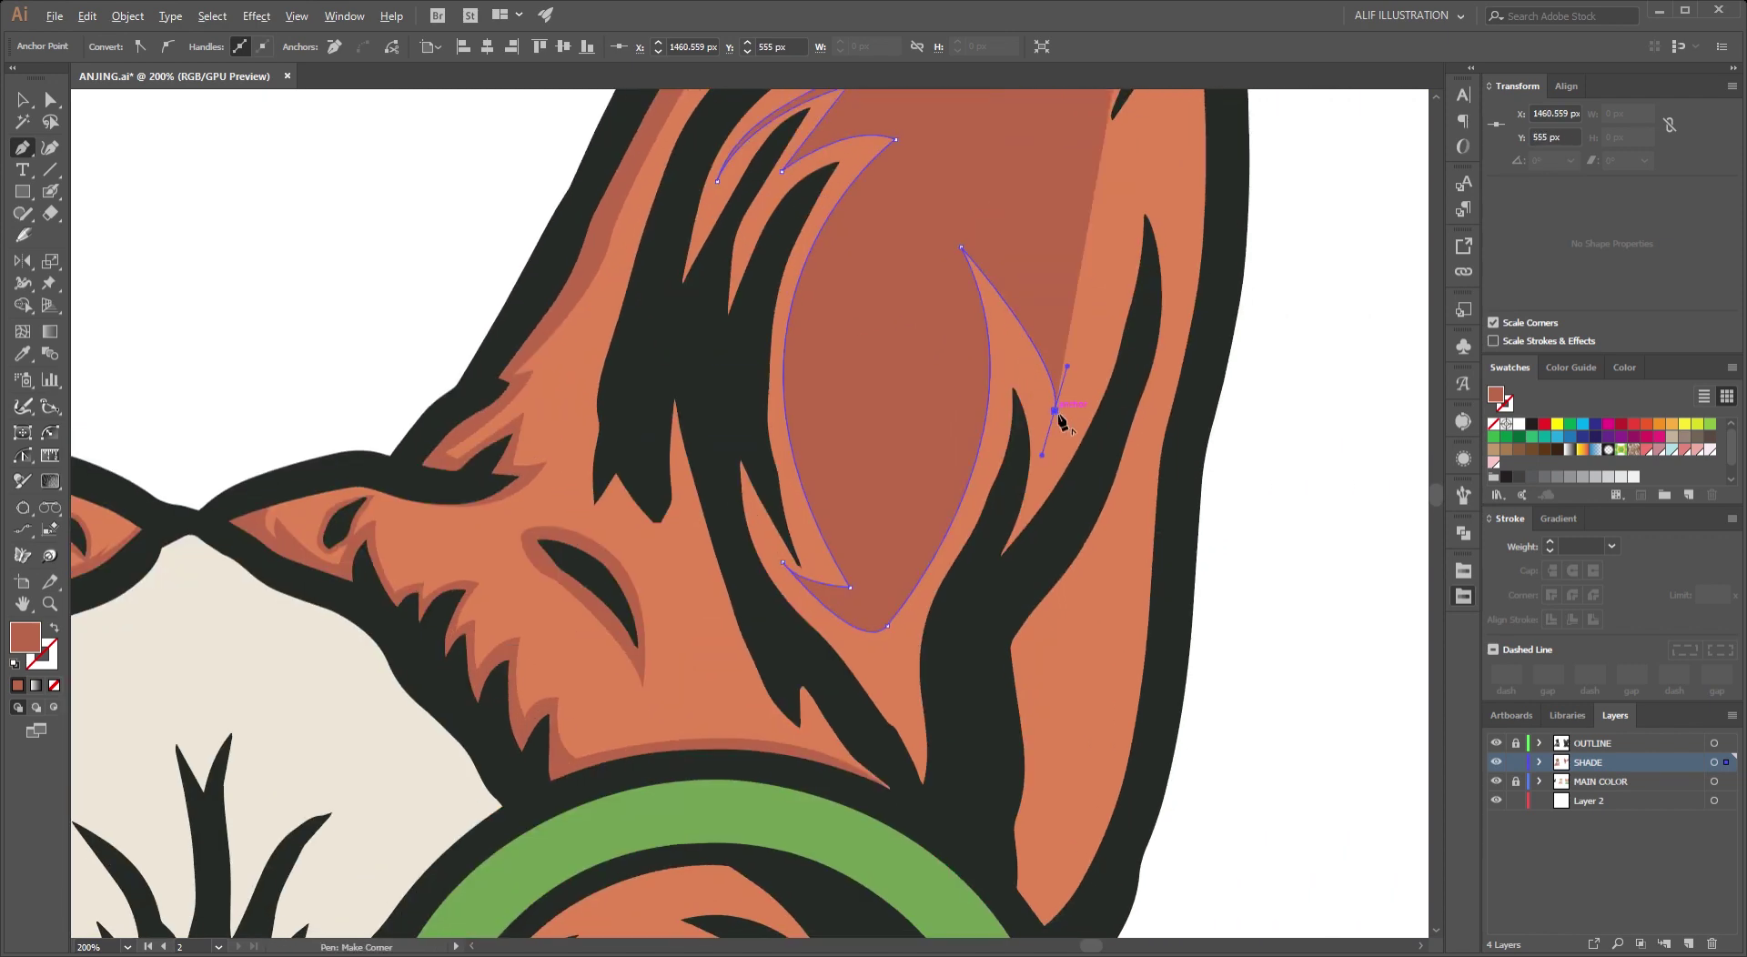
scroll(1054, 403, up, 5)
mouse_move(922, 771)
mouse_down()
mouse_move(985, 536)
mouse_move(962, 445)
mouse_up()
alt+scroll(990, 520, down, 2)
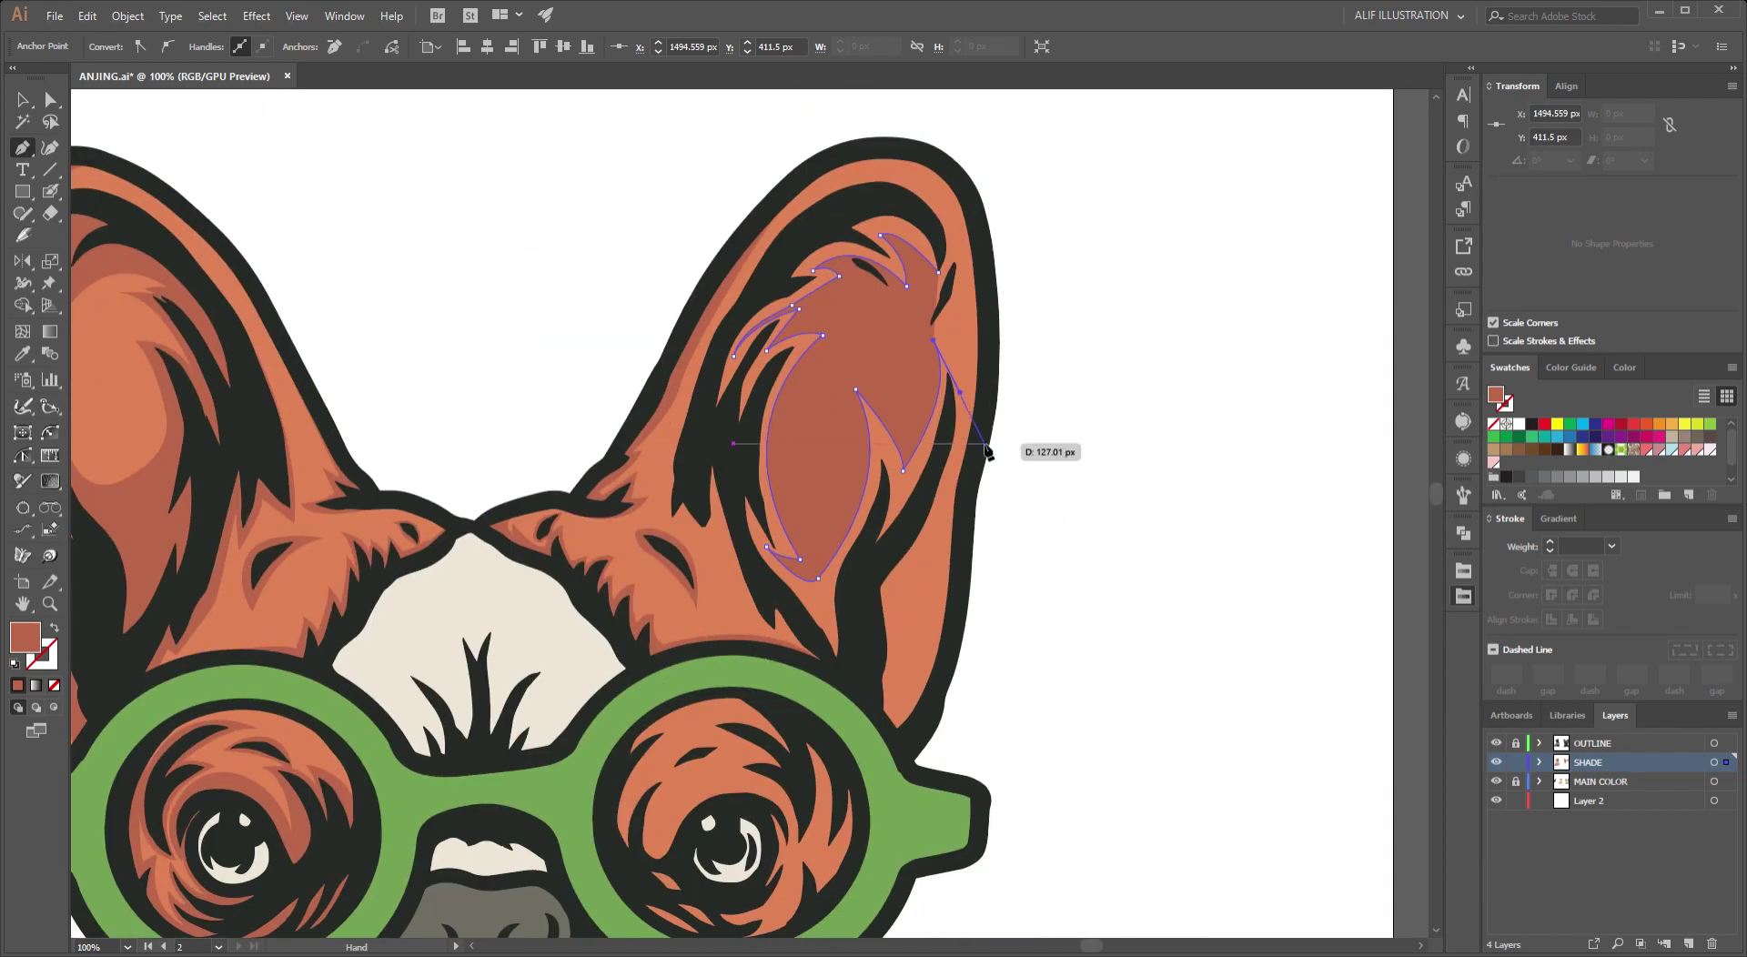
alt+scroll(1021, 455, up, 3)
scroll(956, 397, down, 4)
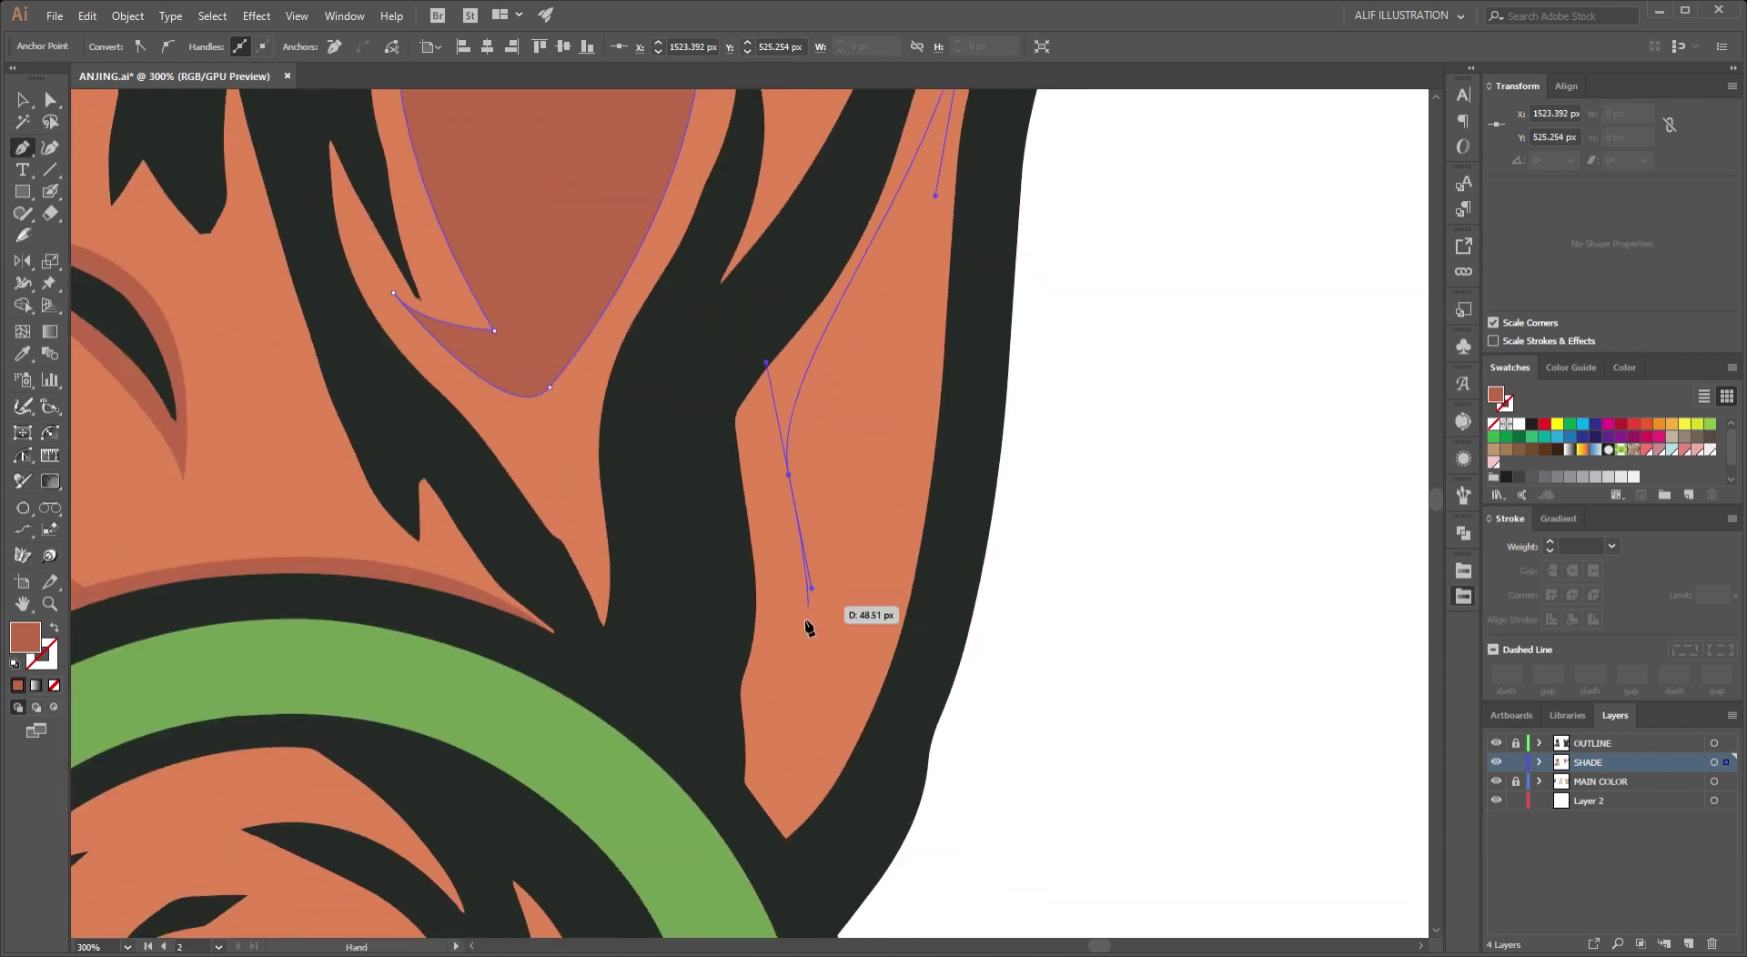
drag(752, 788, 538, 557)
scroll(556, 695, up, 5)
scroll(557, 695, up, 5)
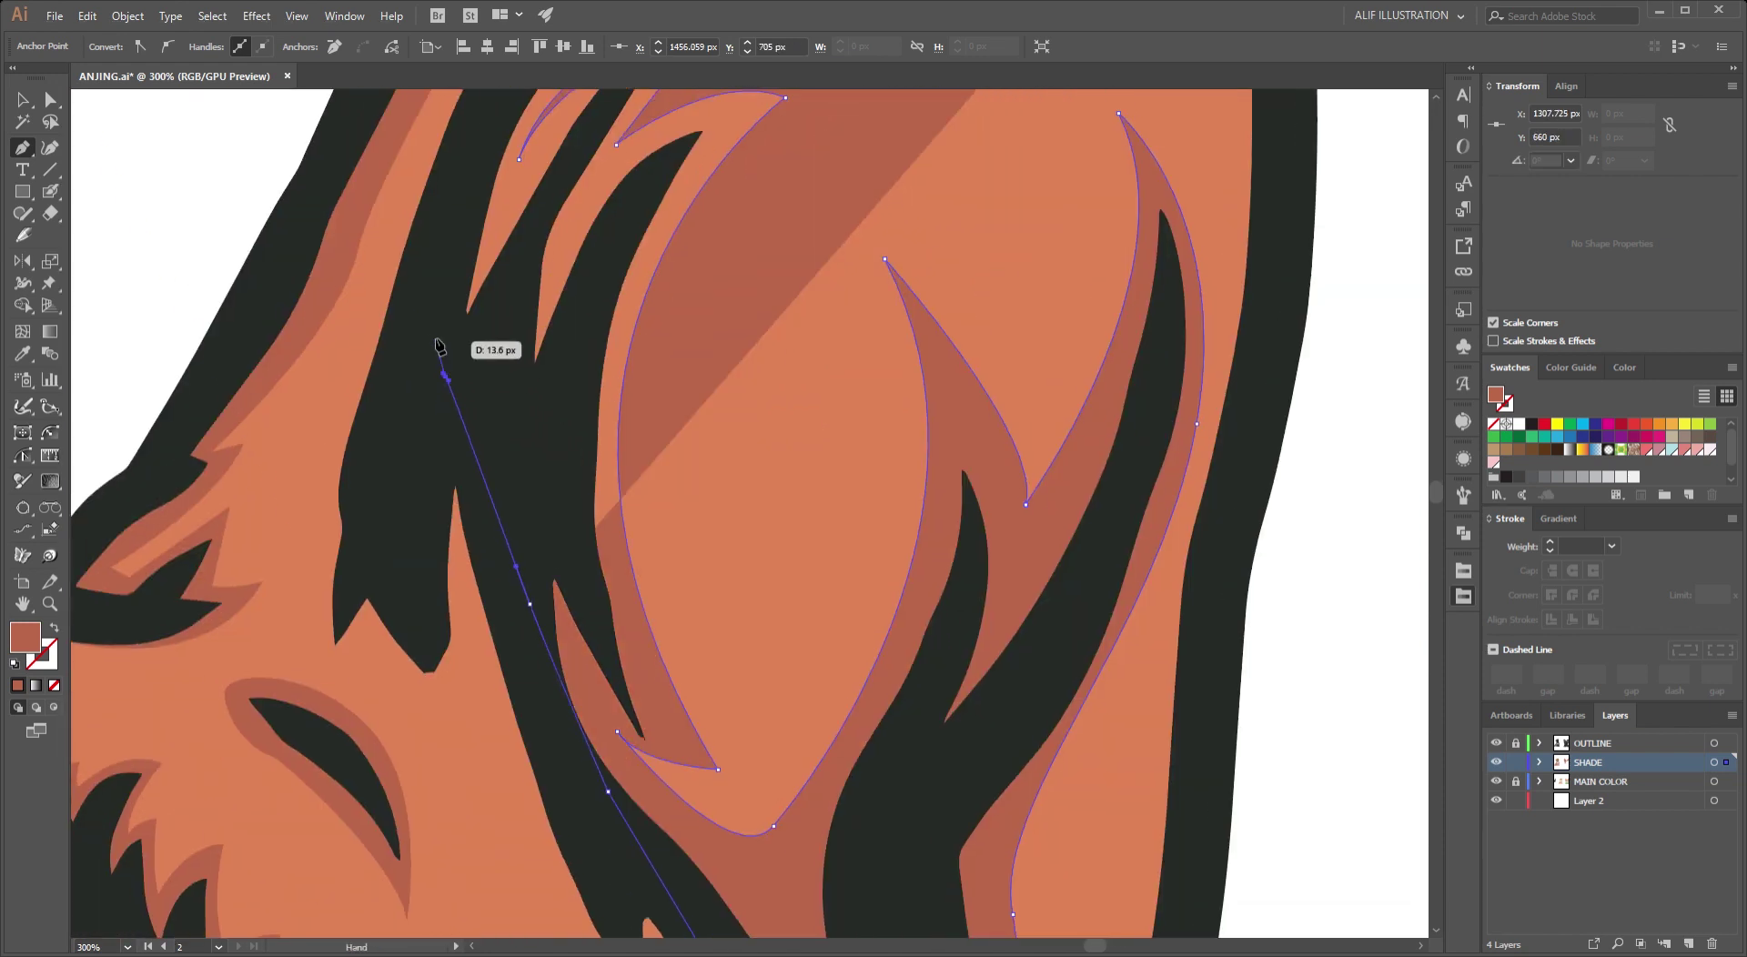
Trace the shade across the ear's upper edge and close it into a filled rust shape.
click(499, 728)
click(653, 447)
click(797, 294)
click(936, 213)
drag(1133, 211, 1151, 225)
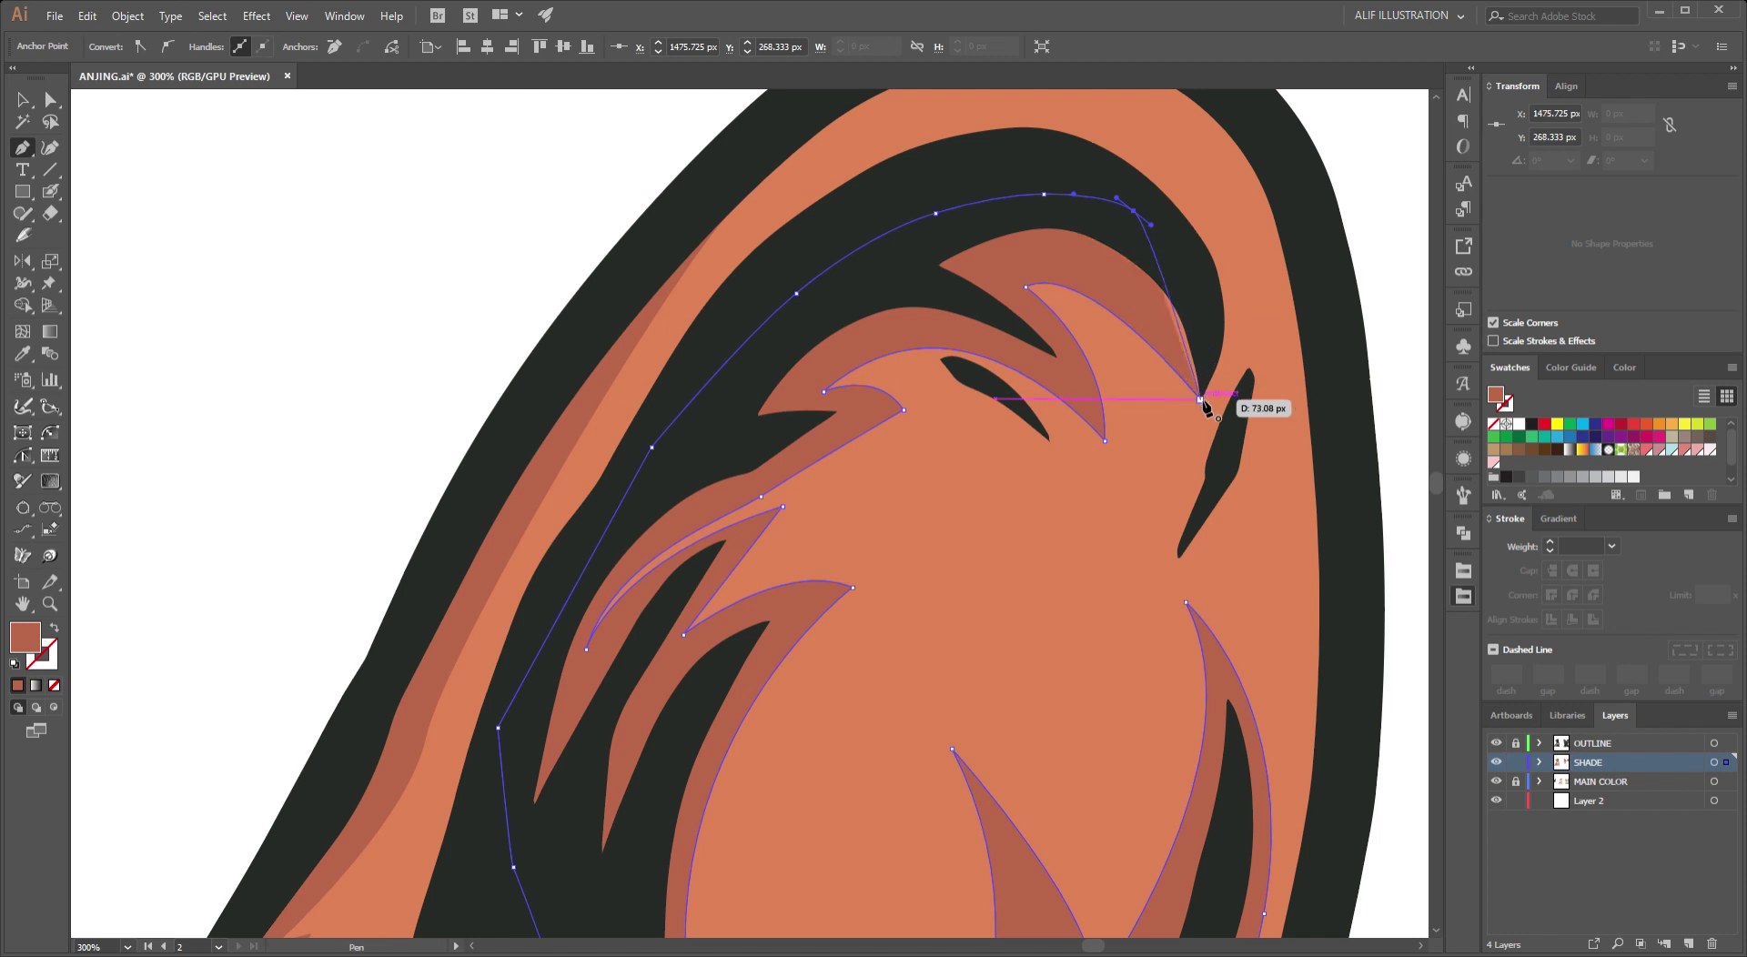
key(Escape)
key(ctrl+1)
scroll(915, 605, up, 2)
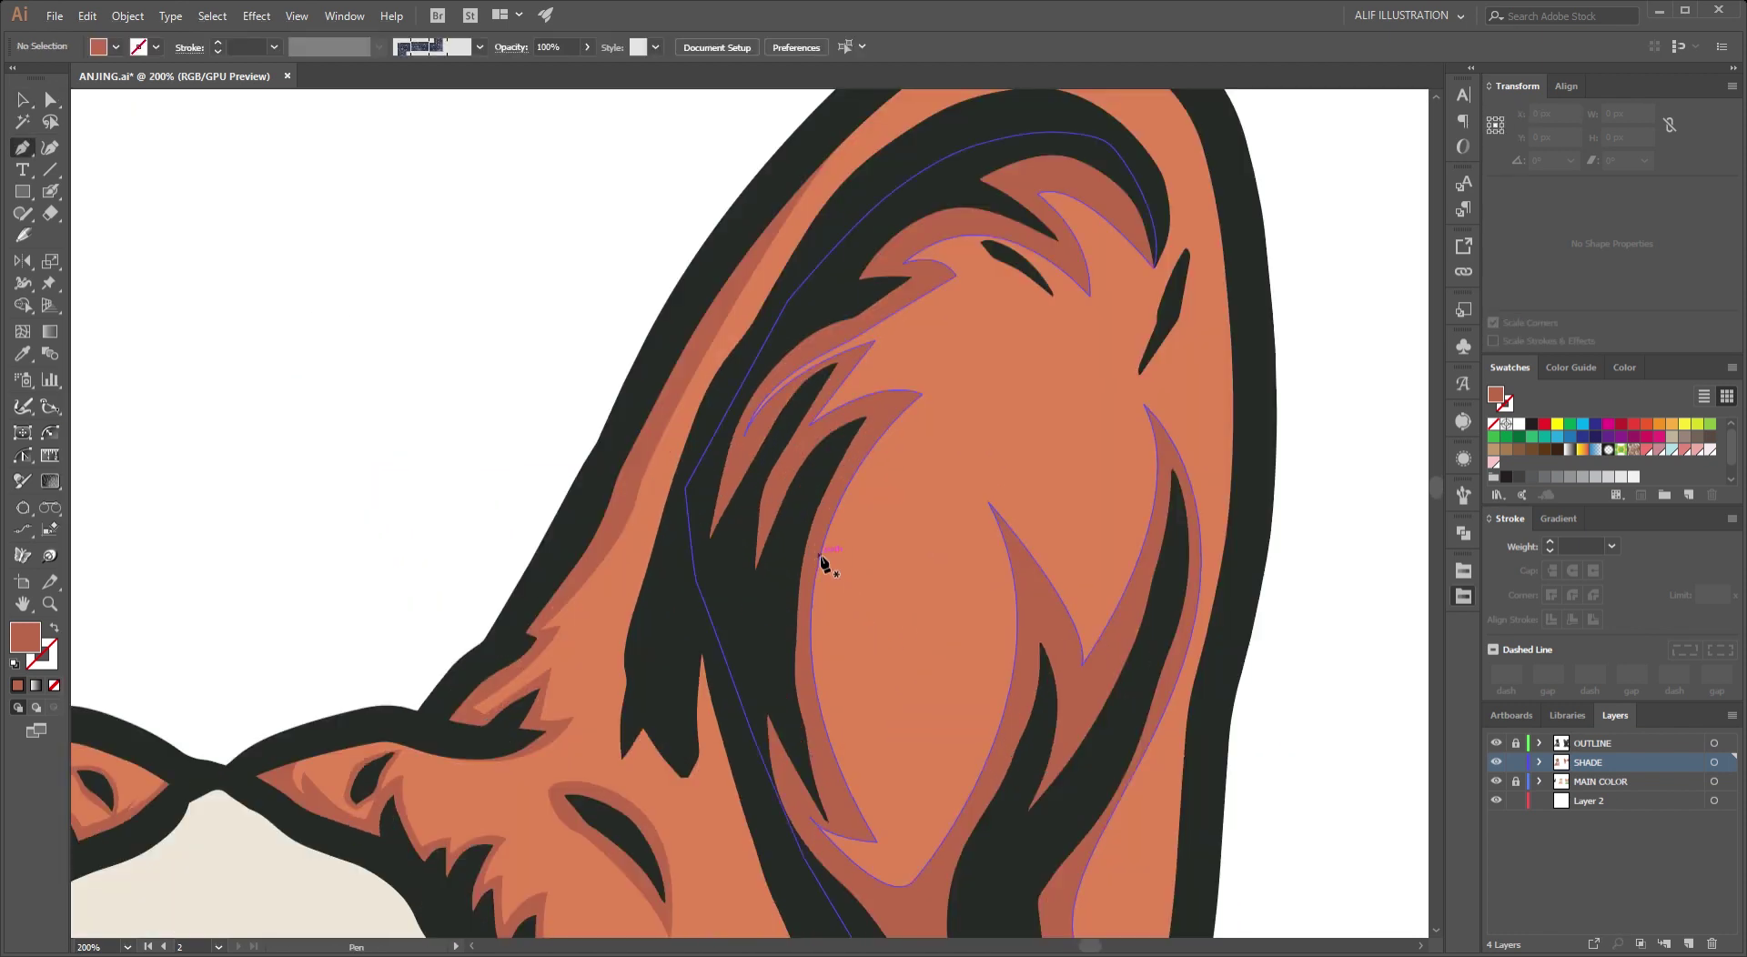
click(820, 564)
scroll(886, 731, up, 2)
click(1164, 479)
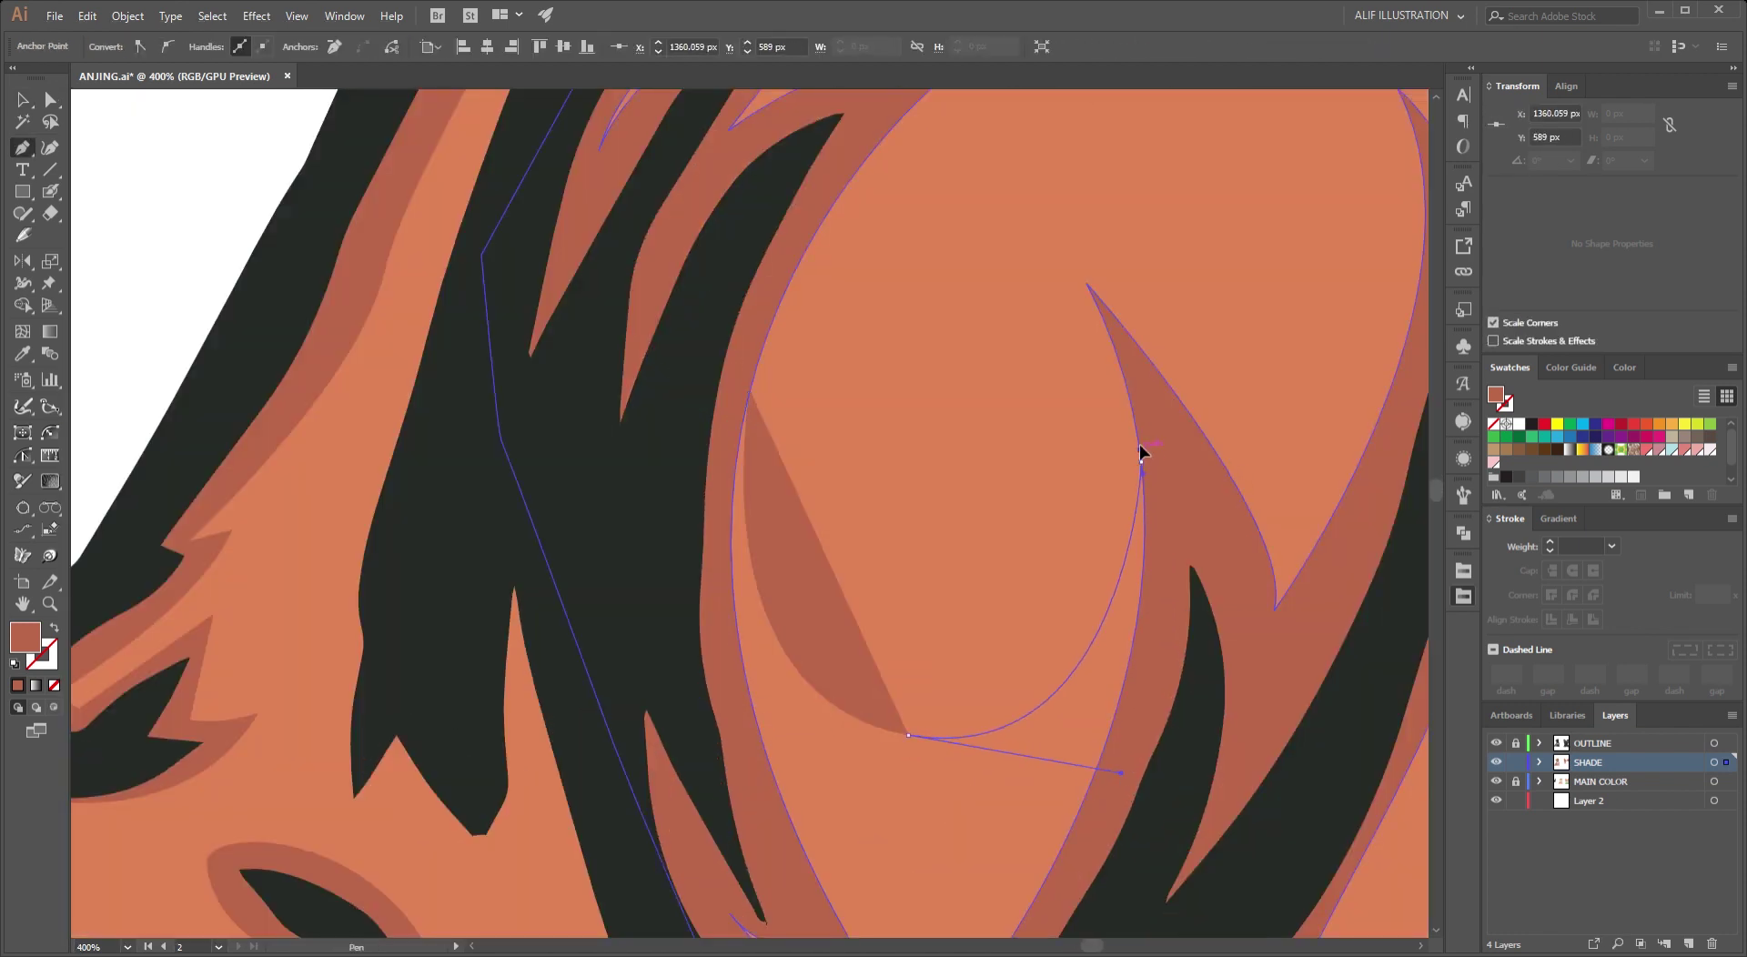
Draw a second curved shade path around the inner ear hollow, then return to the Selection tool.
scroll(1150, 495, down, 5)
click(899, 796)
drag(805, 771, 731, 598)
scroll(731, 598, up, 4)
drag(745, 763, 746, 721)
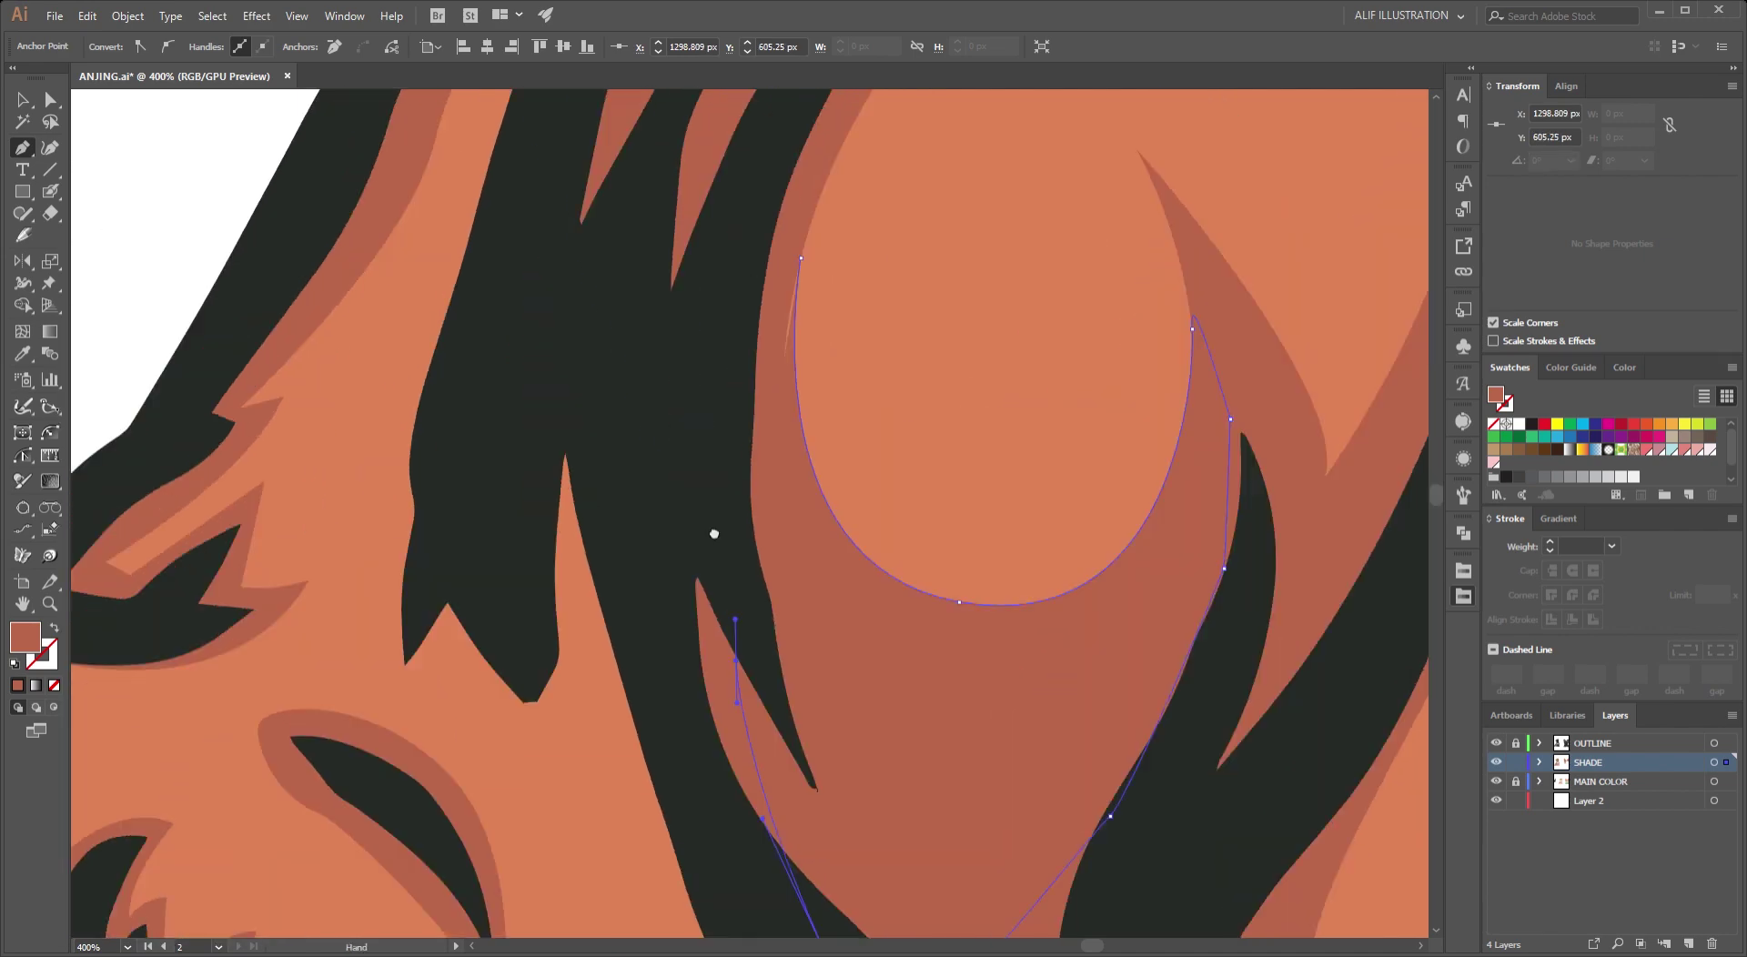
drag(704, 449, 713, 438)
key(v)
scroll(1006, 499, down, 3)
Draw a closed shade shape along the right ear's base above the glasses.
scroll(1061, 538, down, 2)
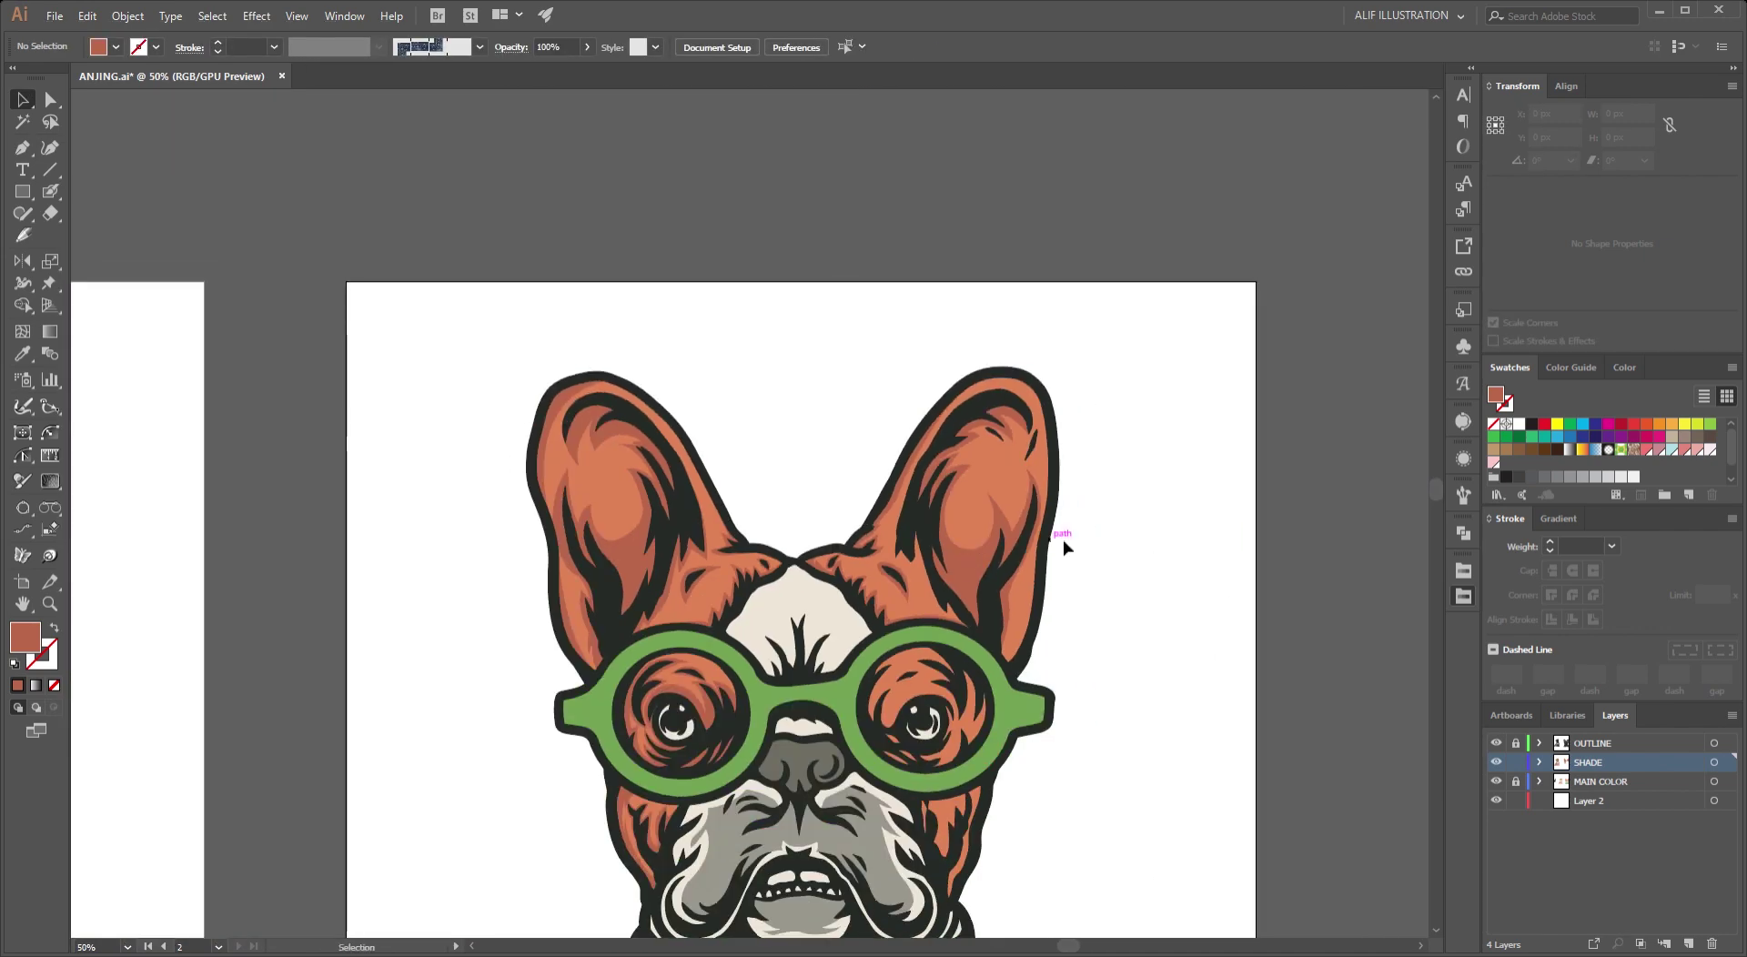
scroll(990, 612, up, 2)
scroll(918, 669, up, 3)
scroll(888, 646, left, 4)
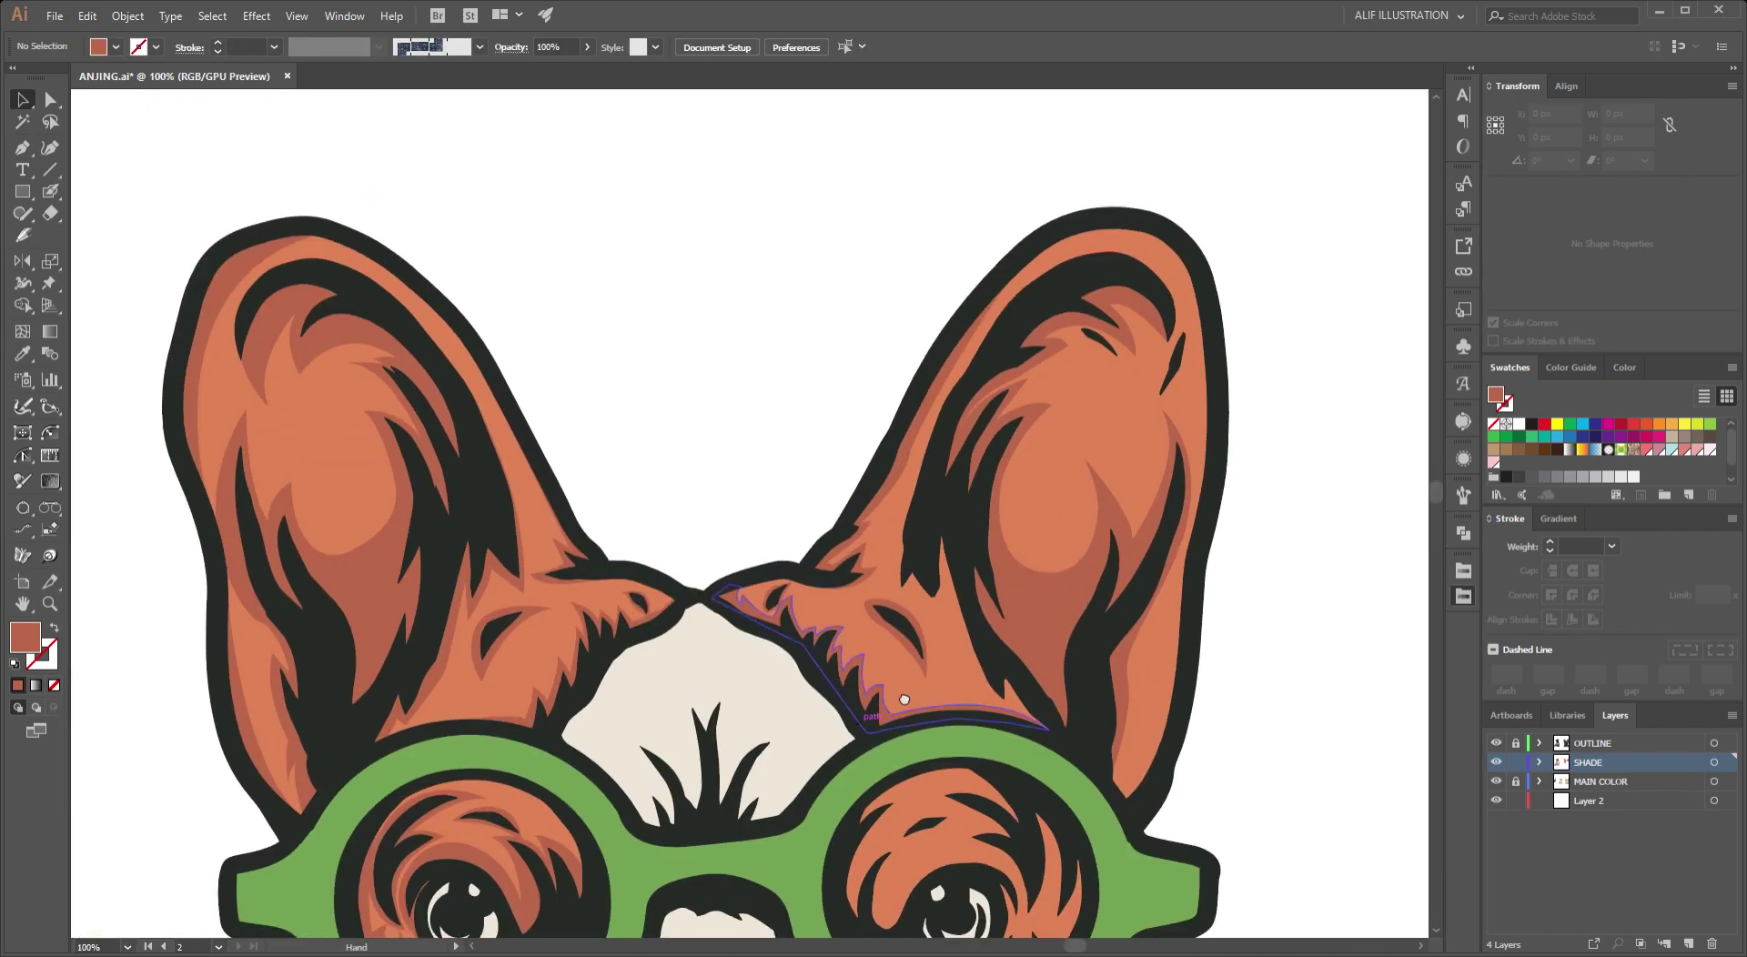
key(p)
scroll(977, 712, up, 5)
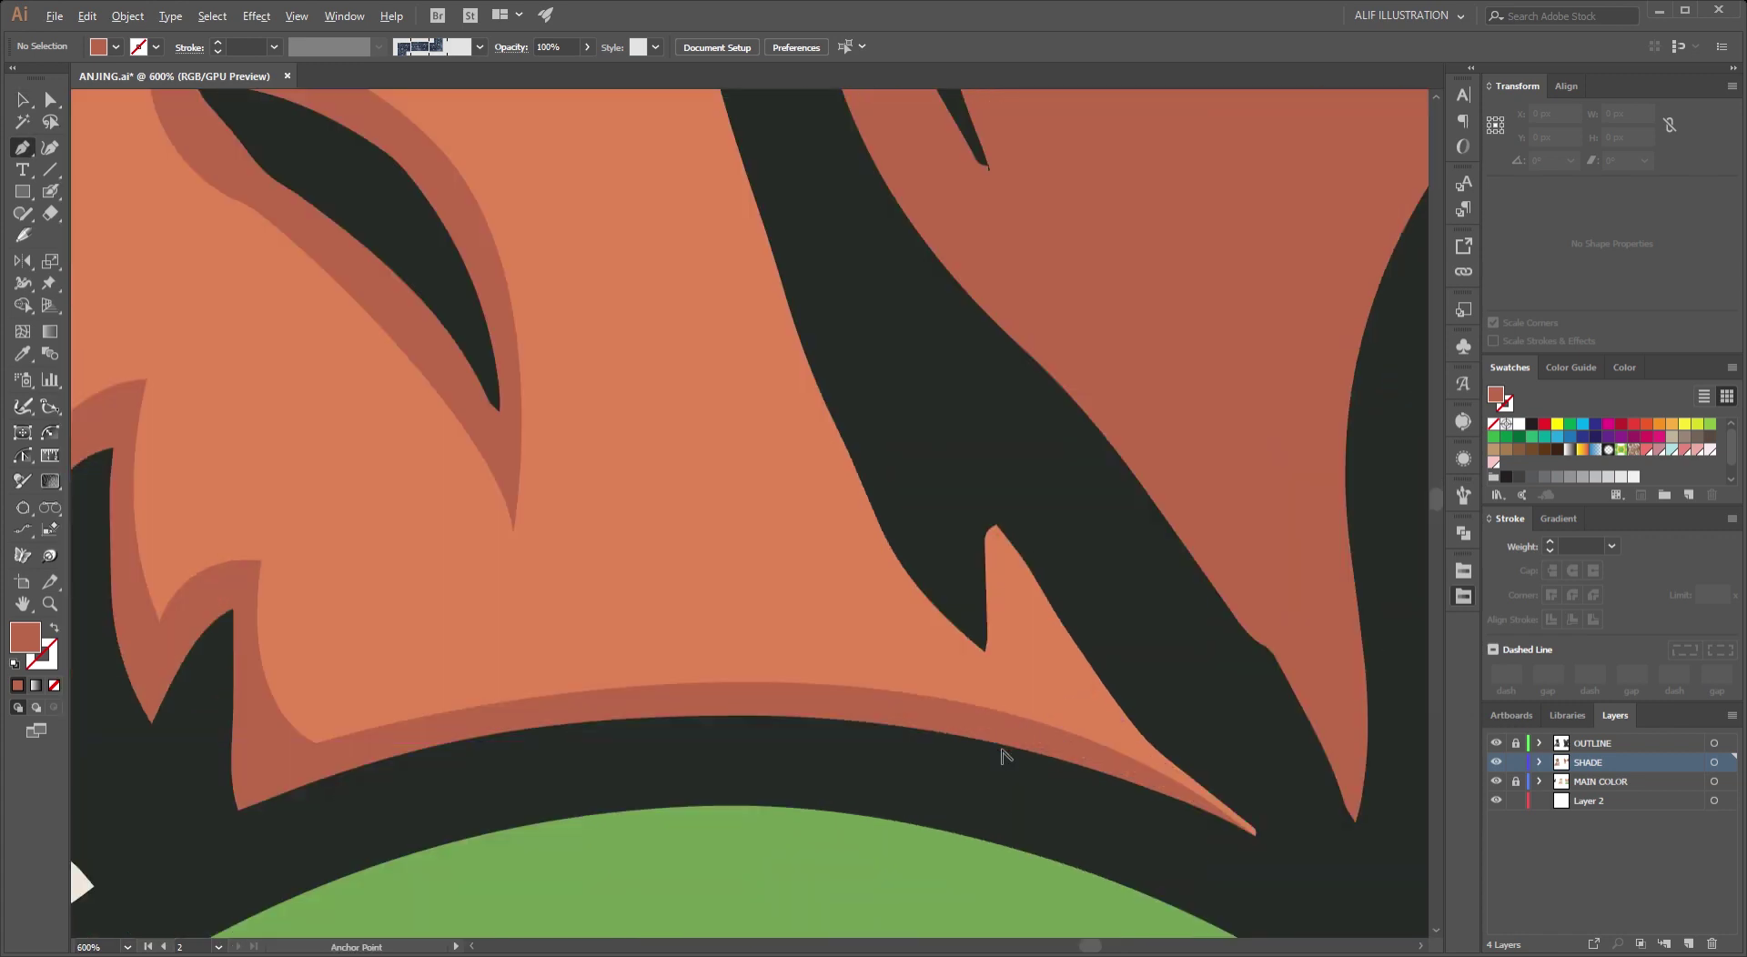
click(1028, 637)
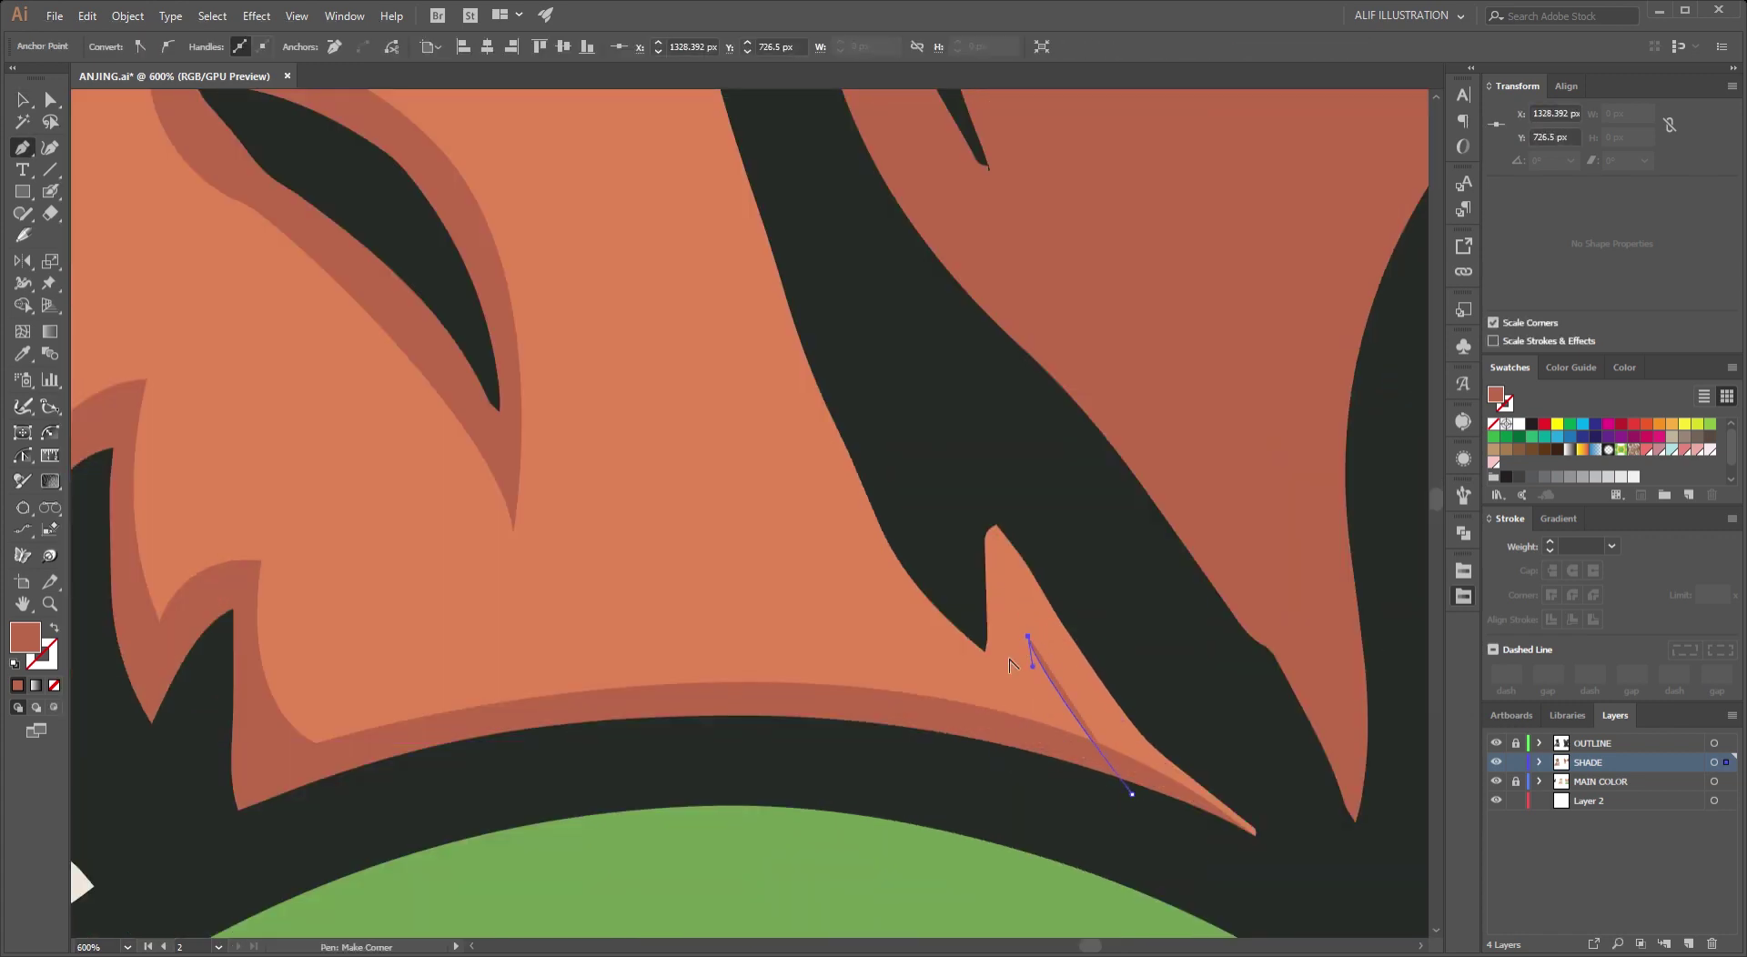
click(1038, 739)
scroll(1038, 739, down, 3)
scroll(897, 702, down, 2)
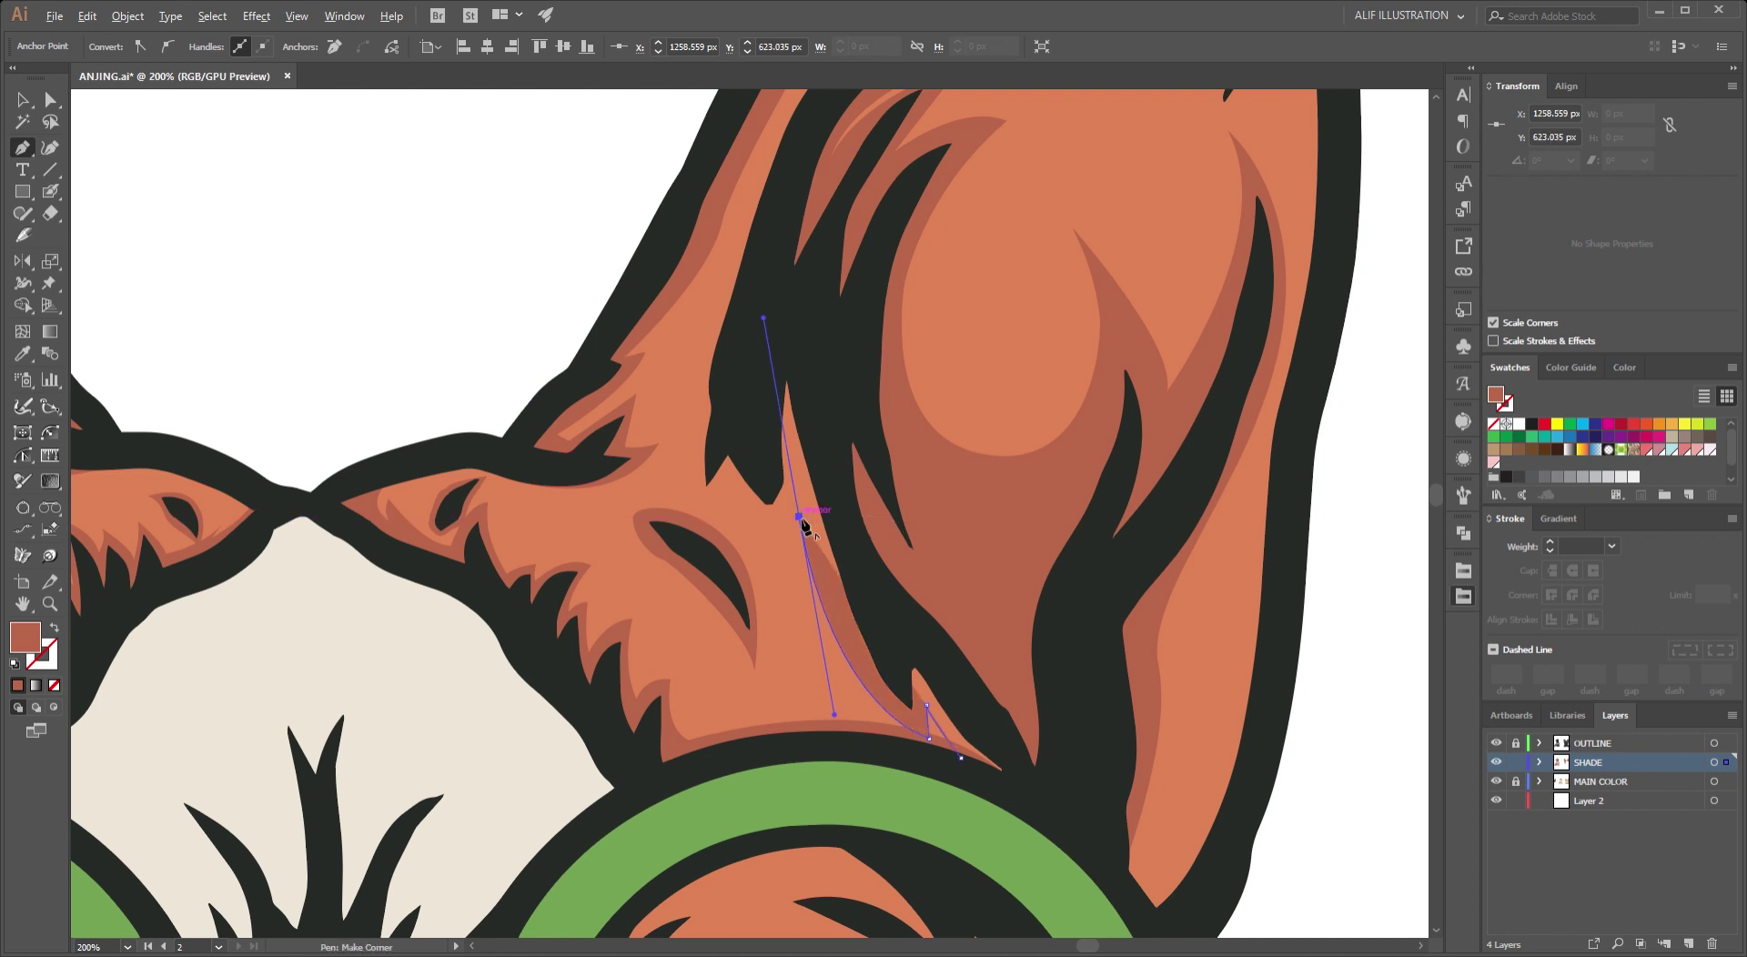
scroll(800, 516, up, 2)
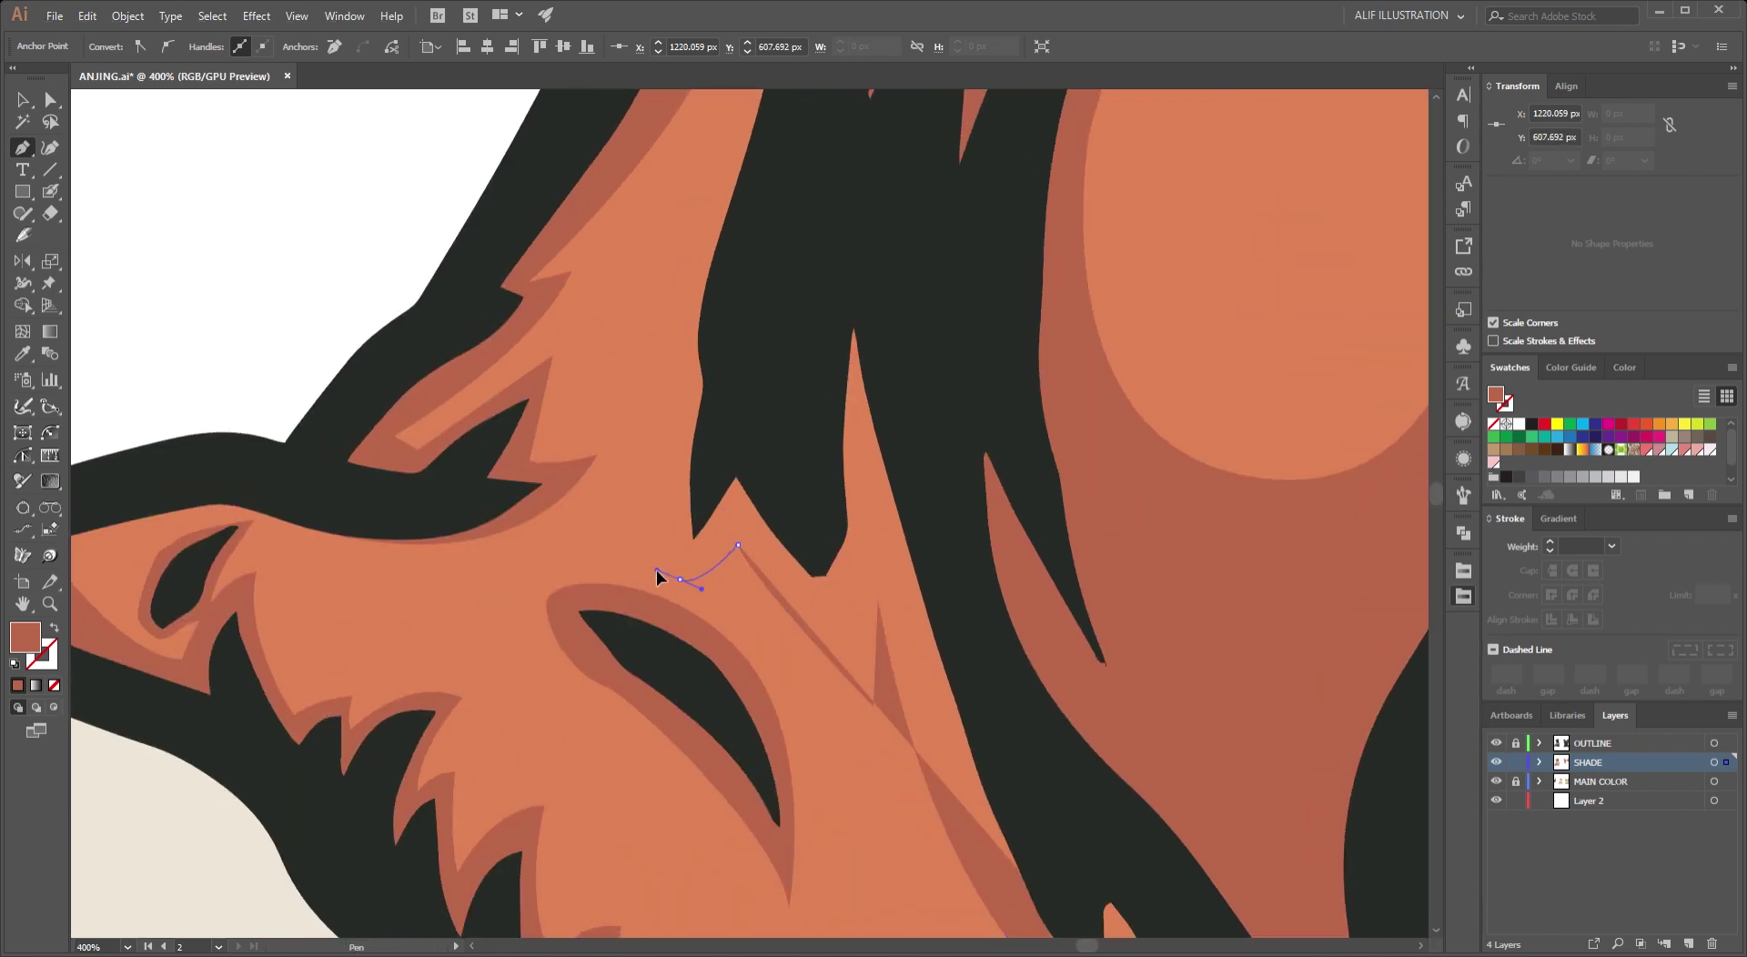
click(681, 579)
Trace a closed shade around the ear tip and inner edge, zigzagging along the fur tufts.
scroll(694, 273, down, 1)
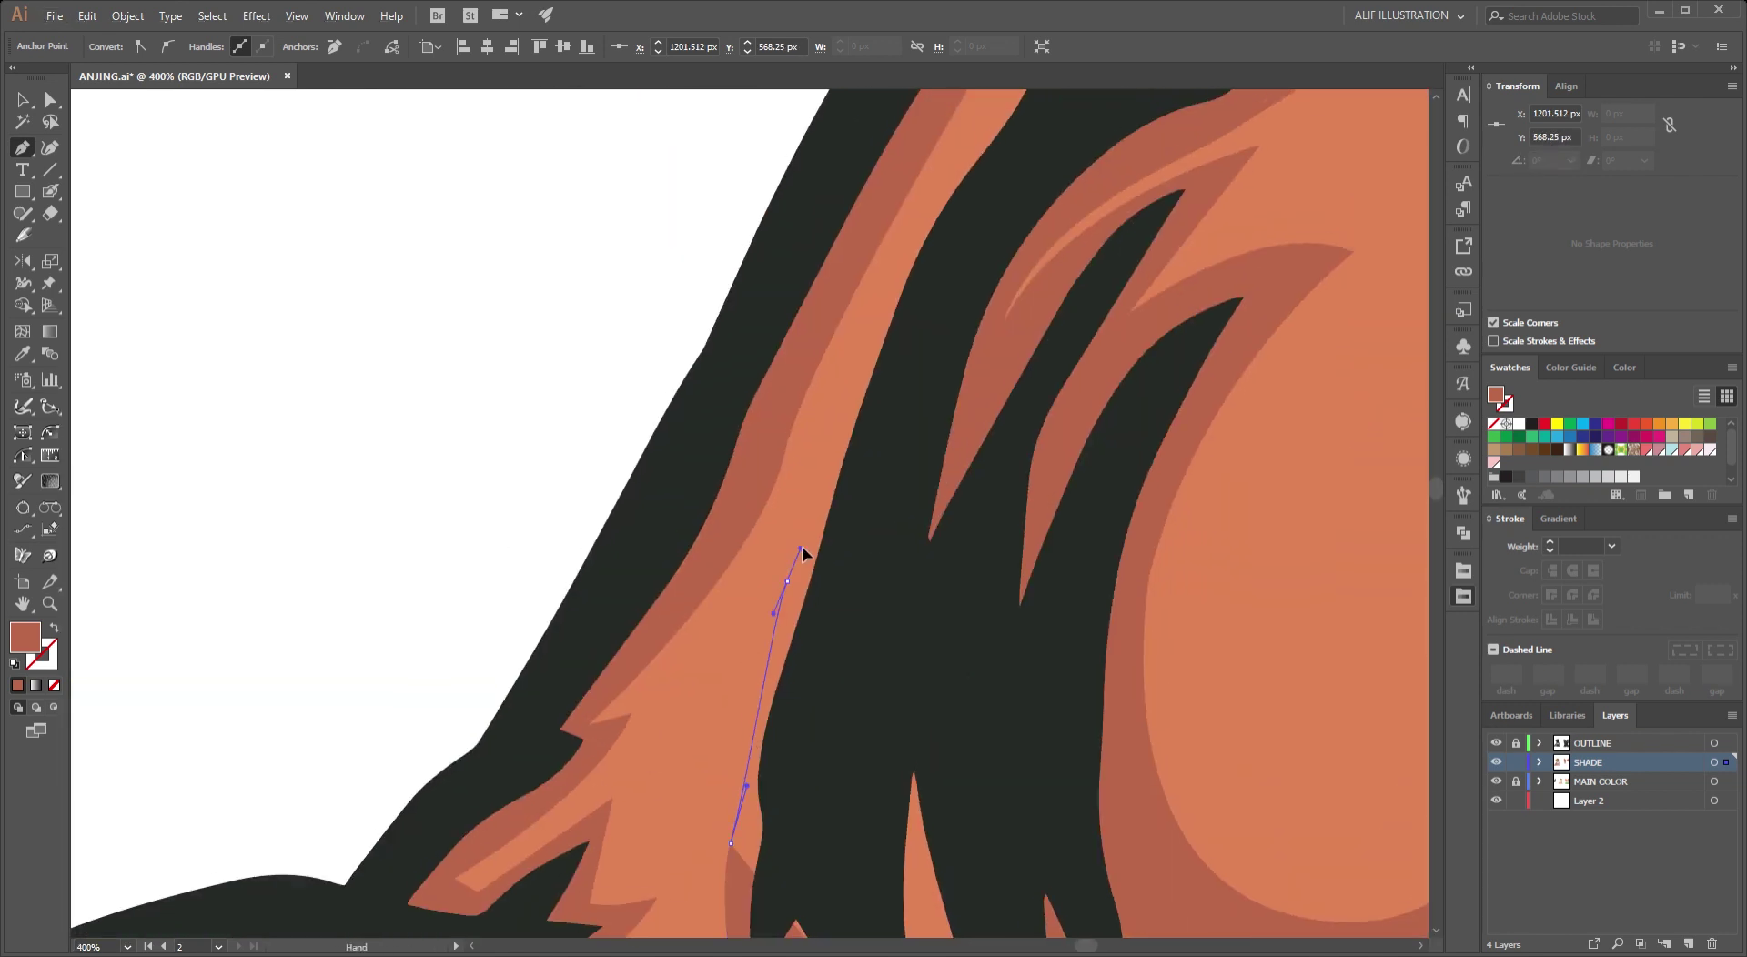
scroll(811, 499, left, 3)
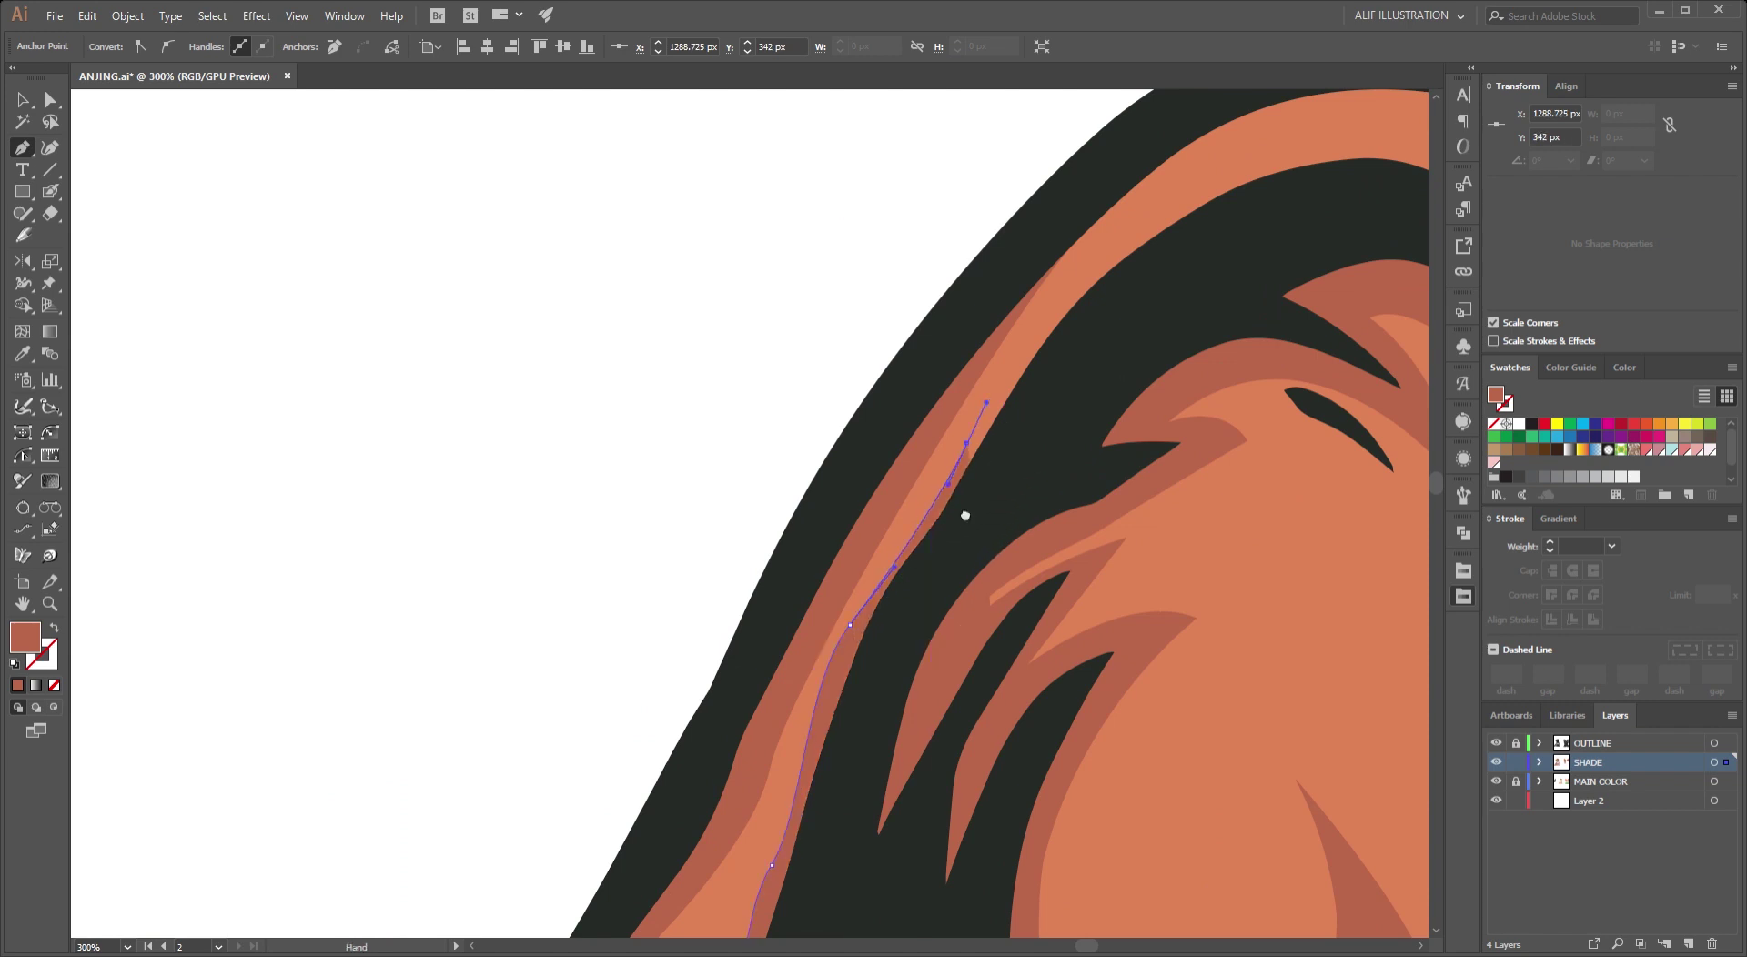
scroll(895, 661, up, 3)
scroll(1009, 627, right, 2)
scroll(1037, 610, right, 2)
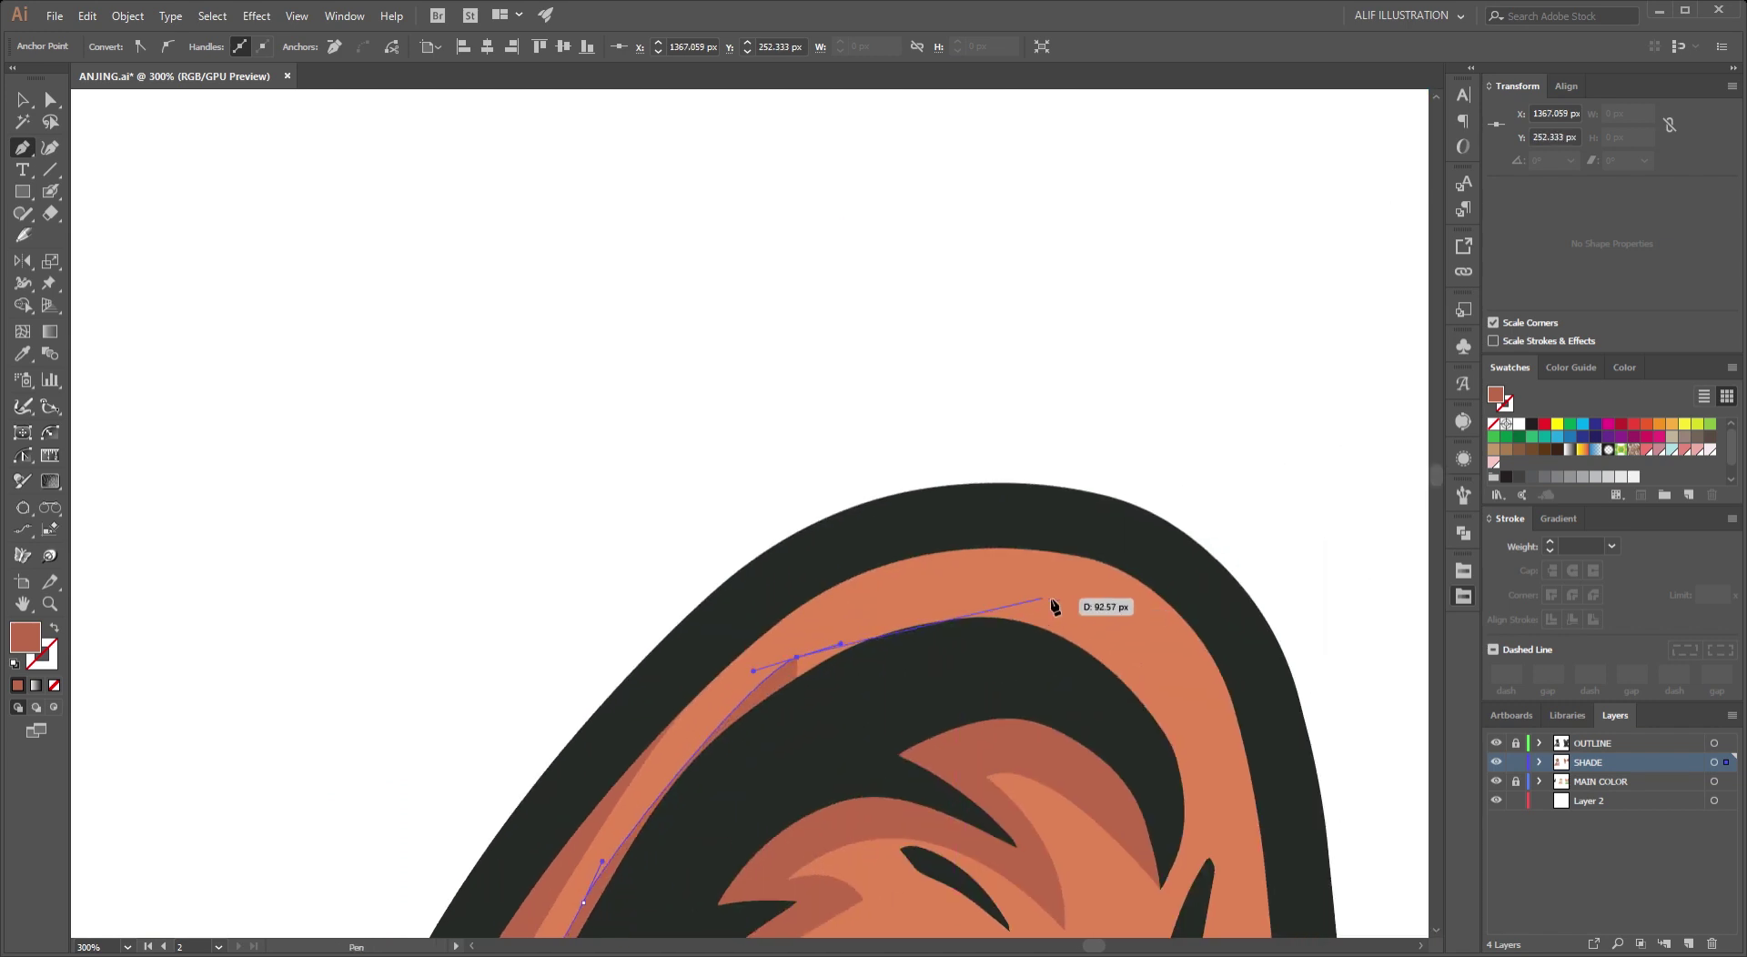
click(1183, 779)
click(1034, 687)
click(889, 693)
scroll(905, 546, down, 5)
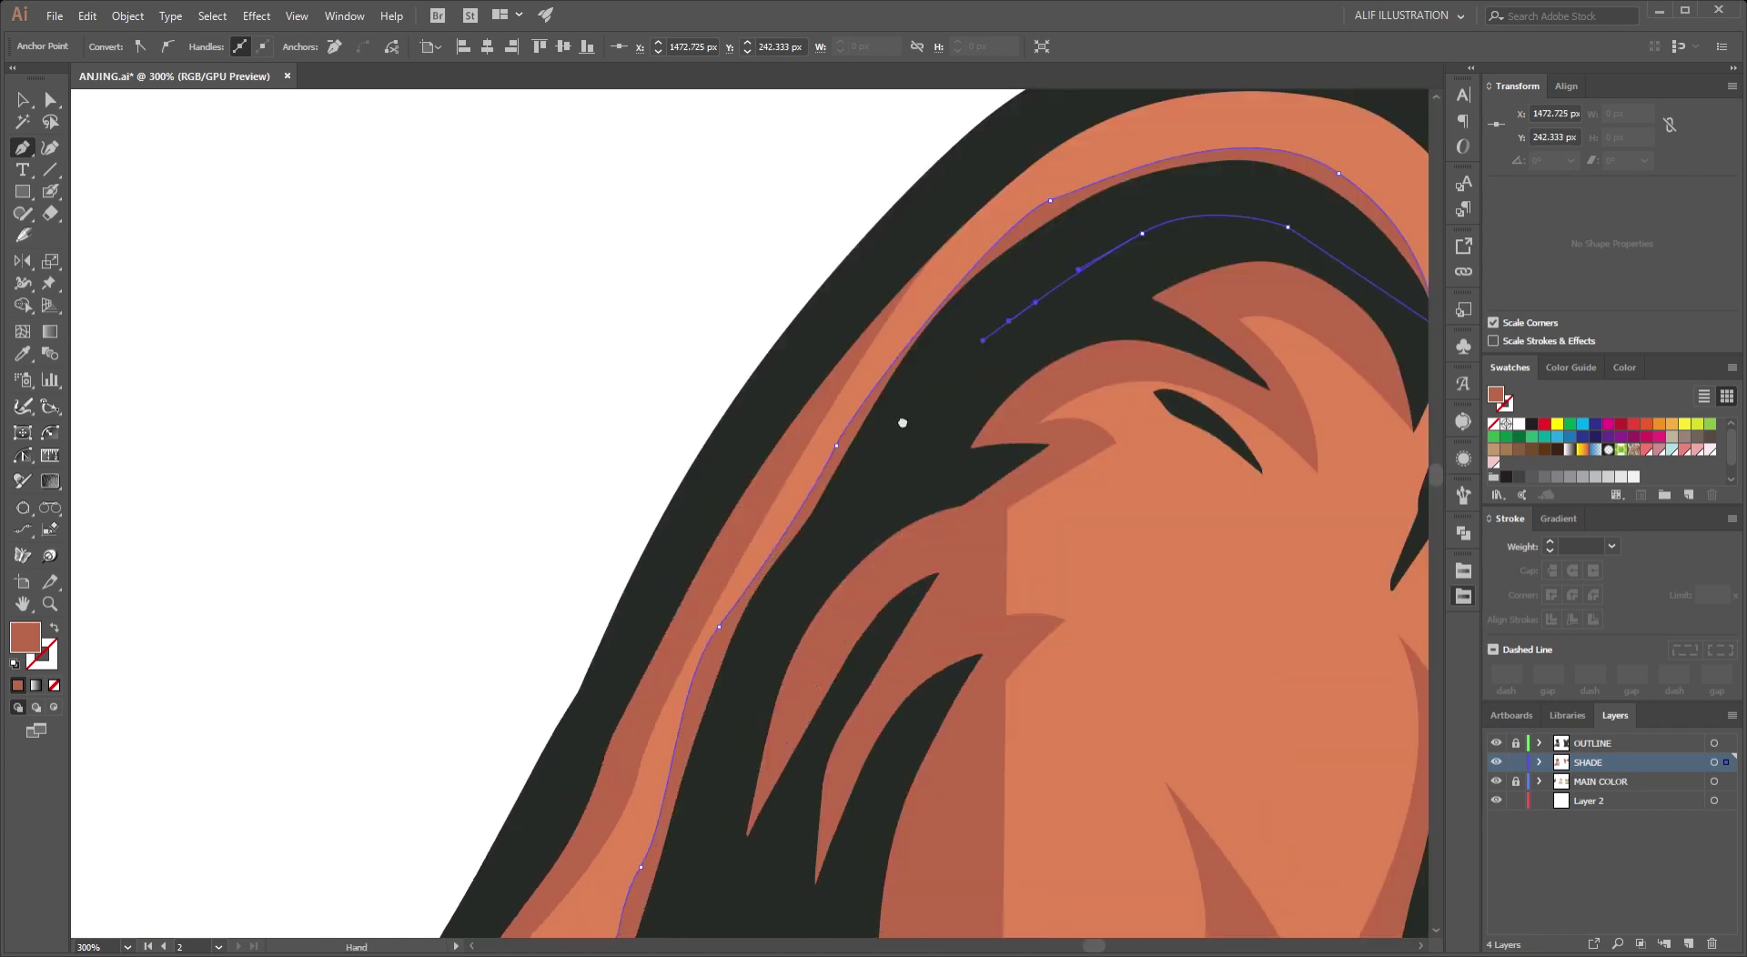
click(829, 522)
click(733, 705)
scroll(714, 844, down, 10)
click(766, 292)
click(811, 145)
click(840, 258)
click(905, 451)
click(992, 603)
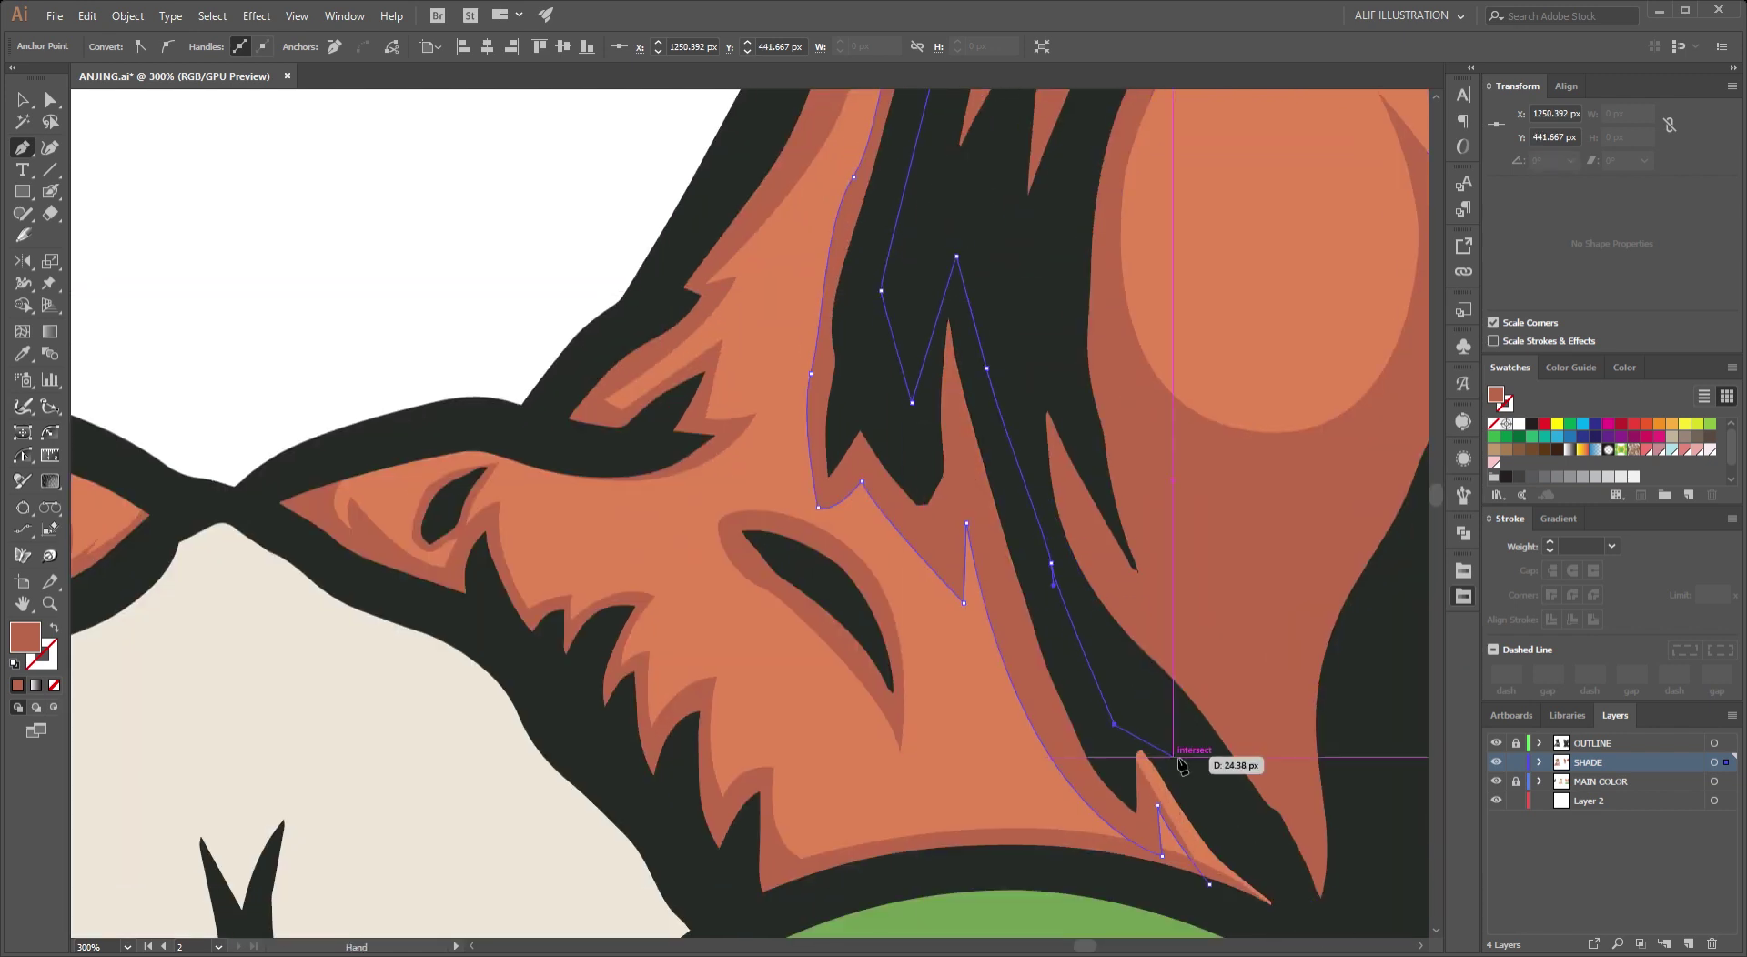
click(1063, 773)
Draw a shade strip curving along the ear's outer rim and top.
key(ctrl+minus)
key(ctrl+minus)
key(ctrl+minus)
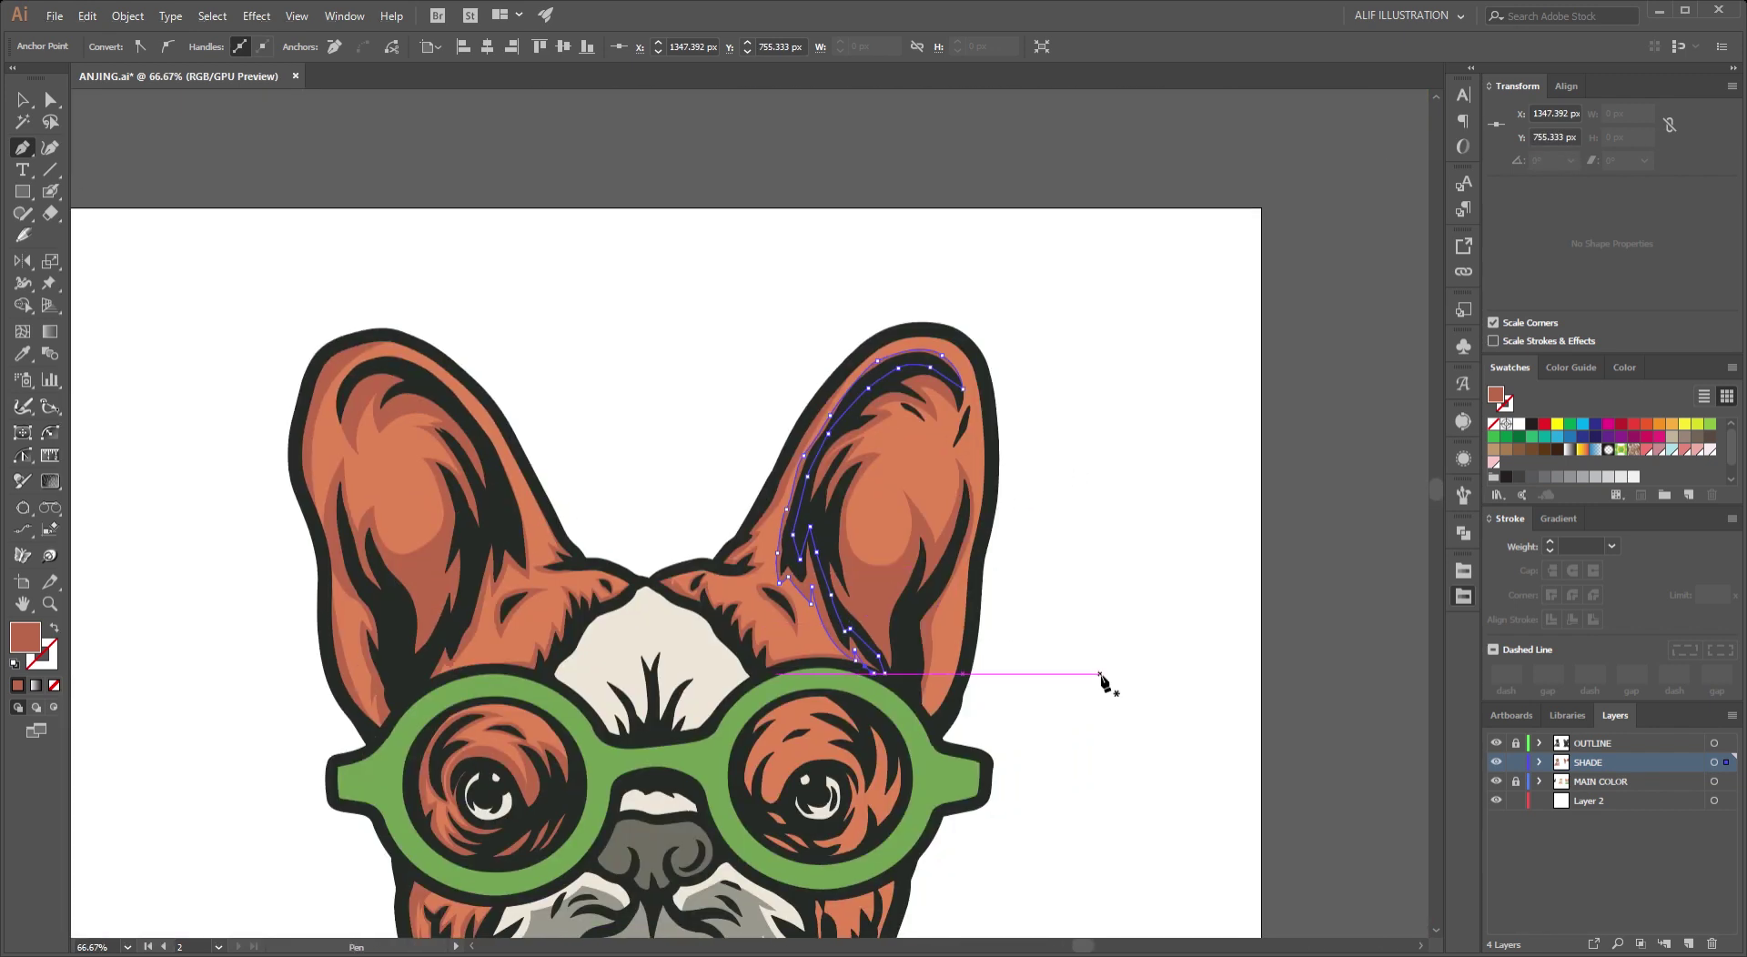
scroll(937, 714, up, 1)
scroll(901, 755, up, 1)
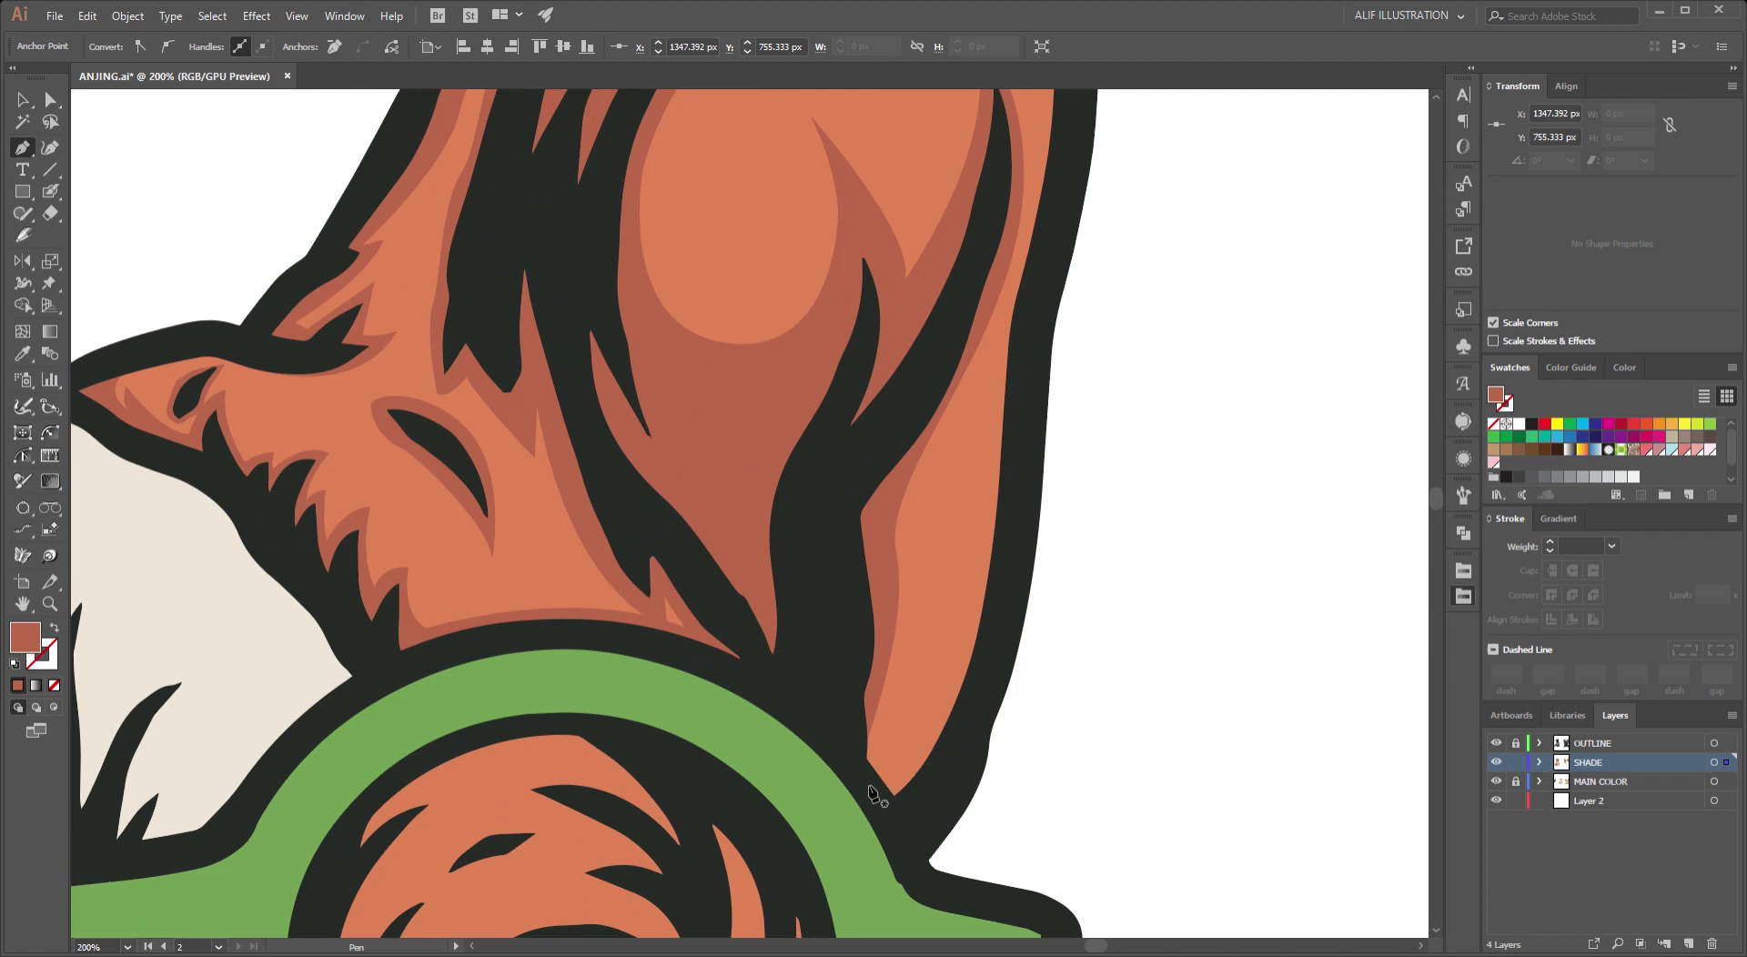
click(976, 546)
scroll(992, 564, up, 4)
scroll(1010, 518, up, 1)
scroll(1044, 366, up, 3)
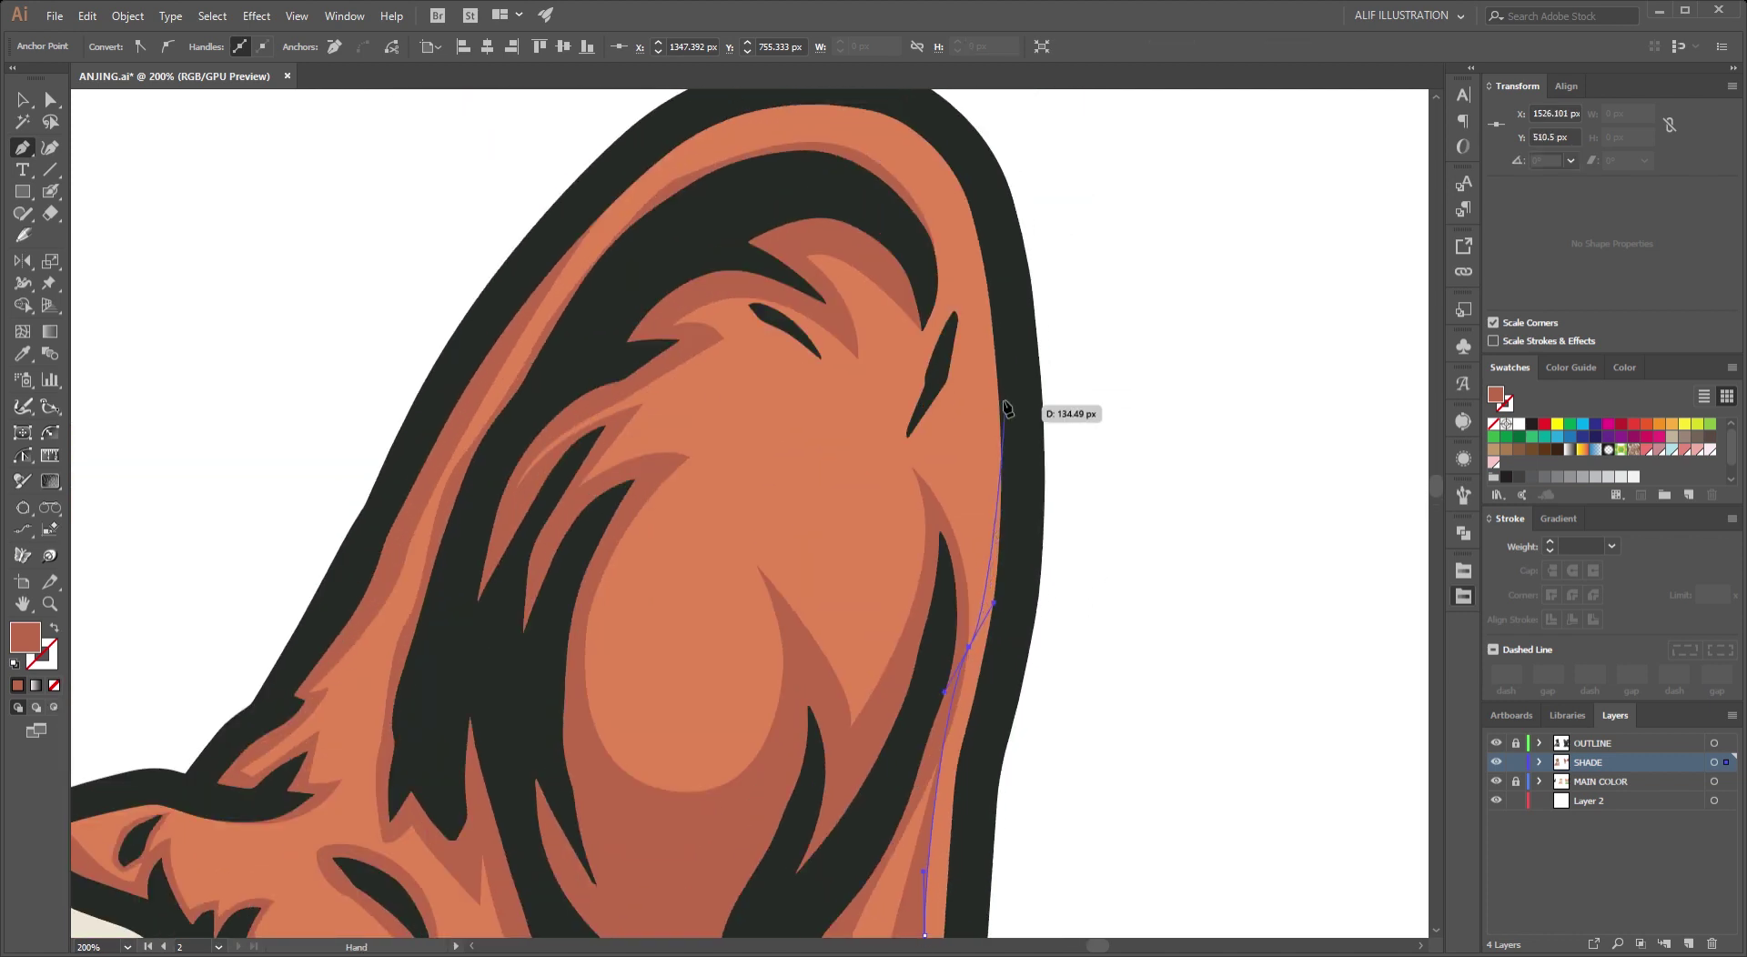
scroll(982, 370, up, 3)
drag(834, 488, 722, 506)
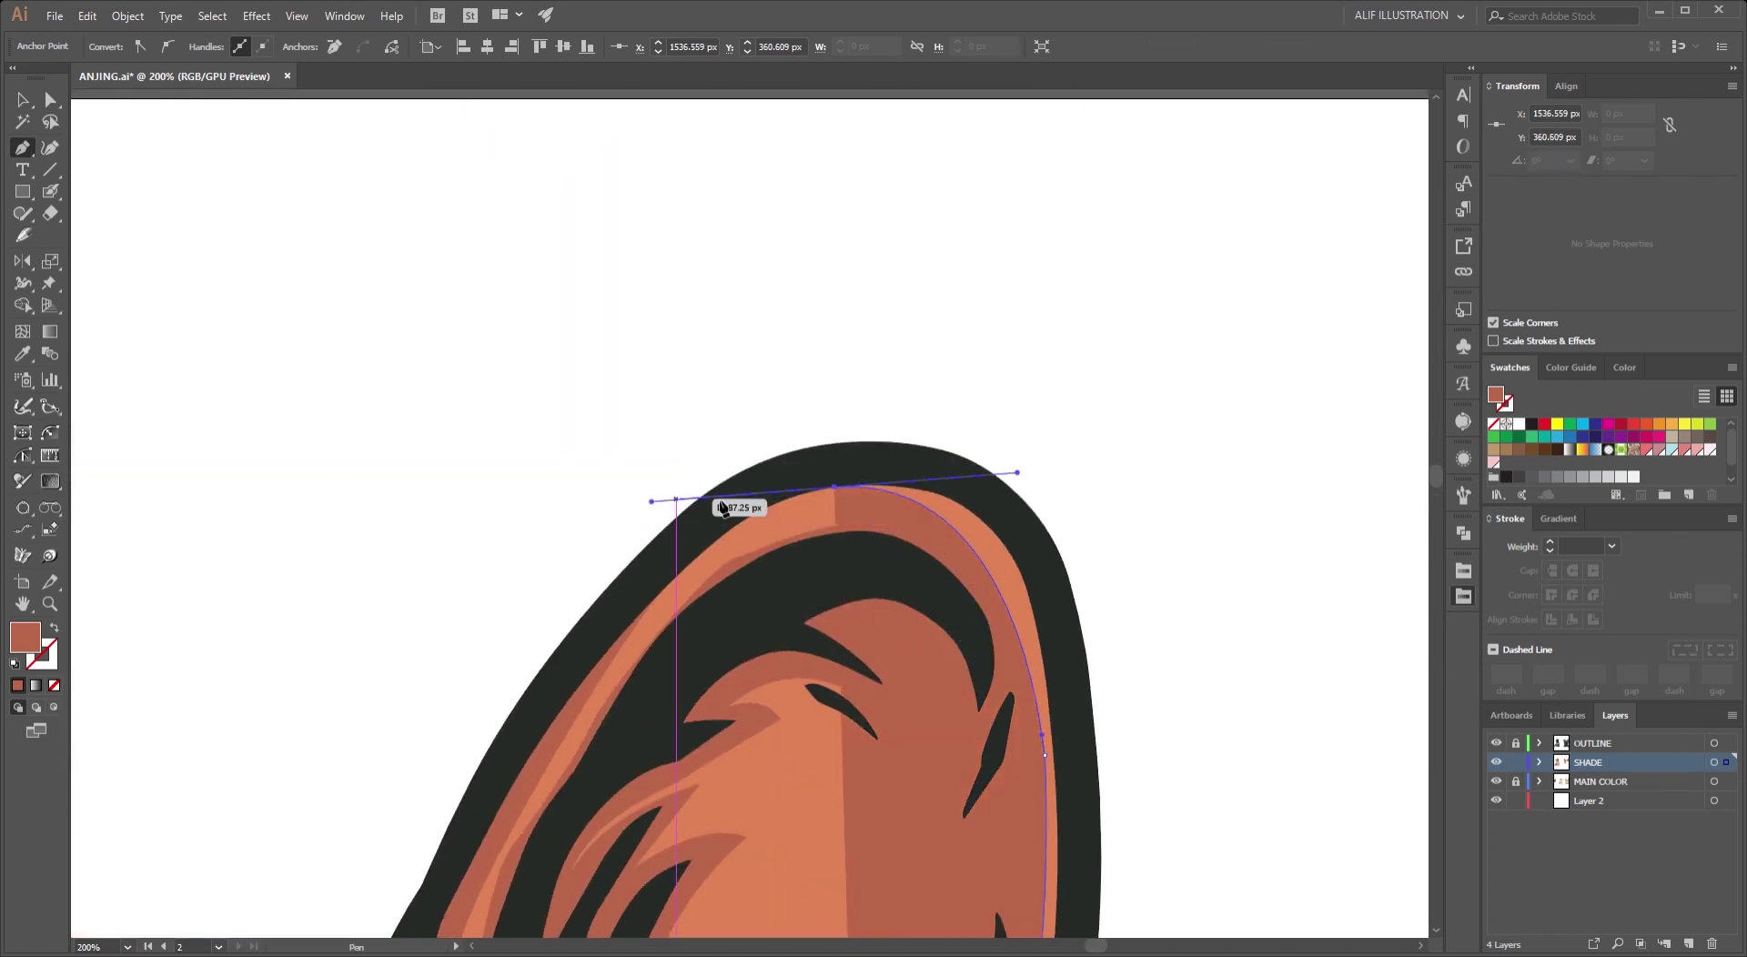
scroll(1061, 674, down, 2)
scroll(979, 460, down, 5)
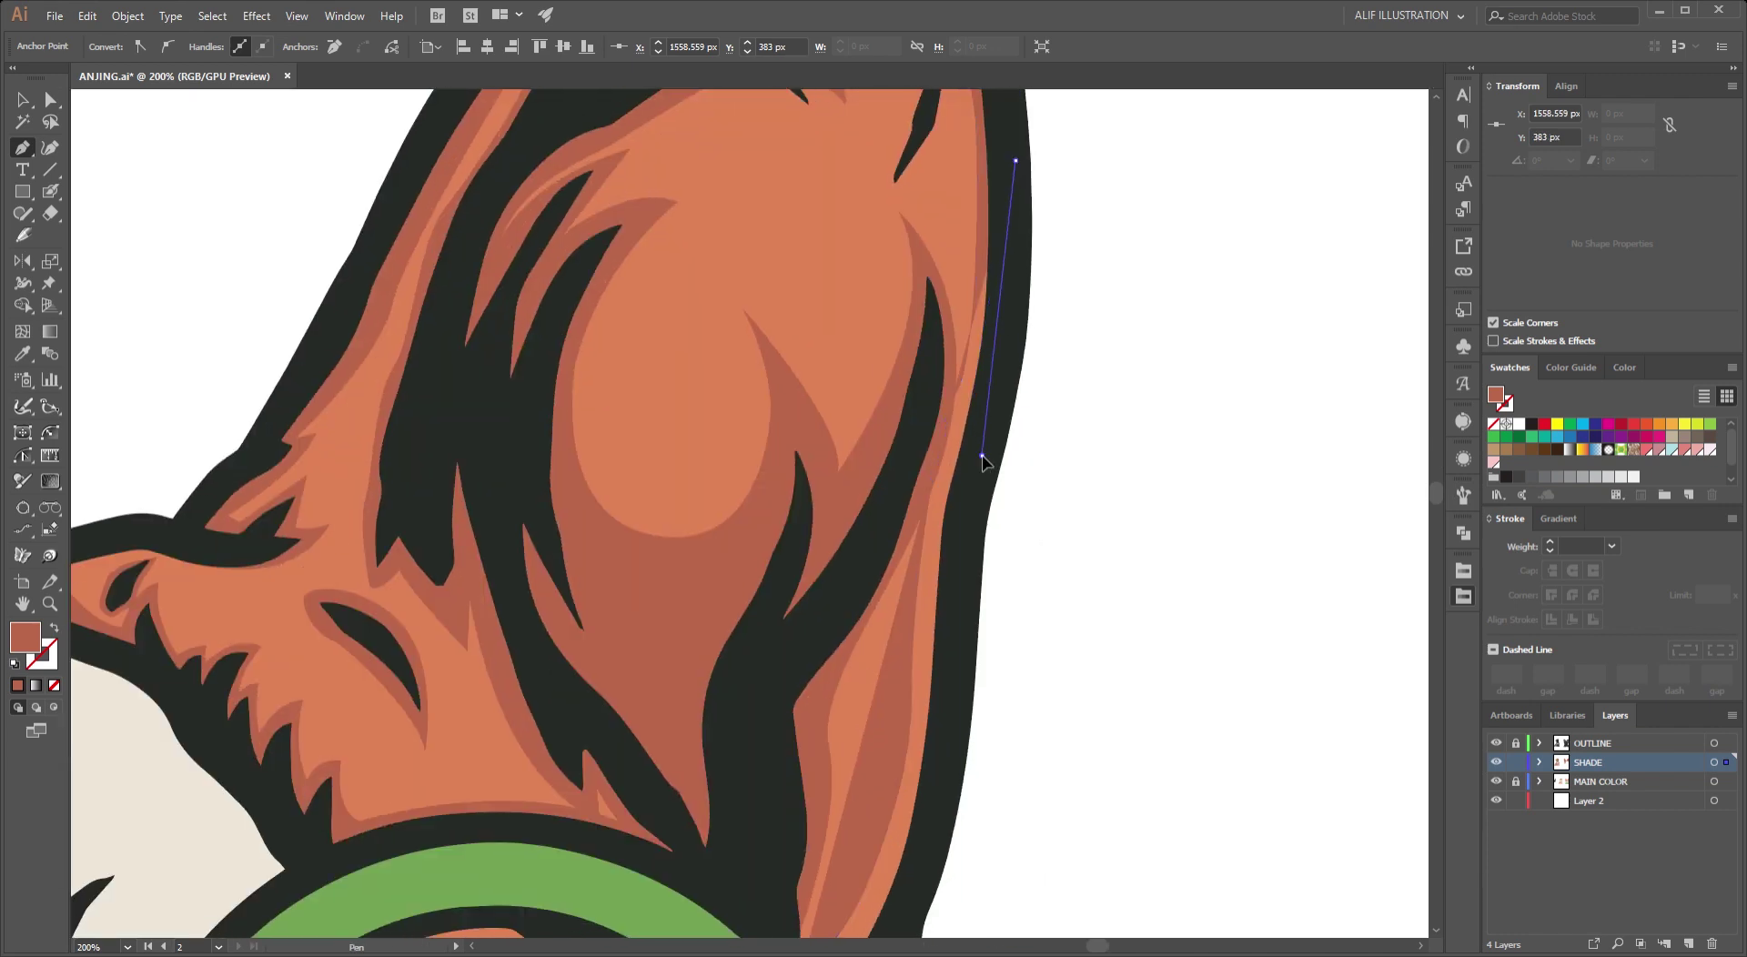
scroll(1019, 509, down, 4)
scroll(1019, 509, down, 2)
scroll(904, 694, up, 3)
scroll(910, 719, up, 1)
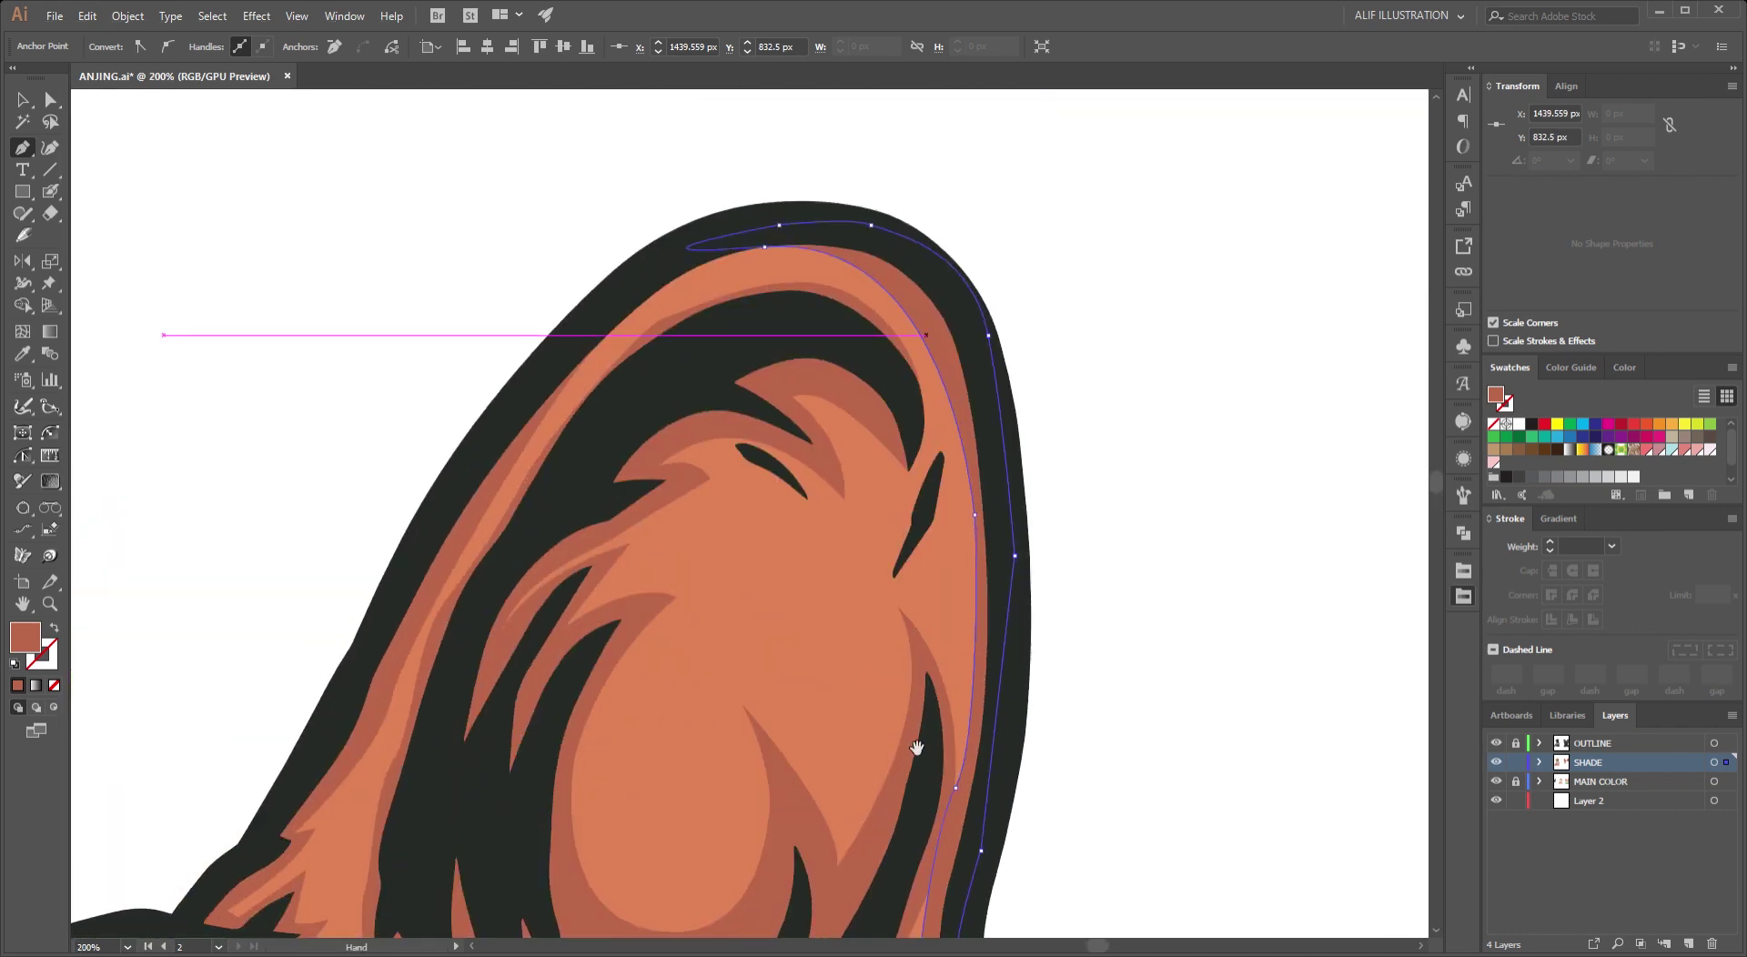
scroll(896, 683, down, 2)
Add a small curved shade beside the dark fur streak, then zoom out to the whole dog.
click(871, 619)
drag(894, 503, 890, 523)
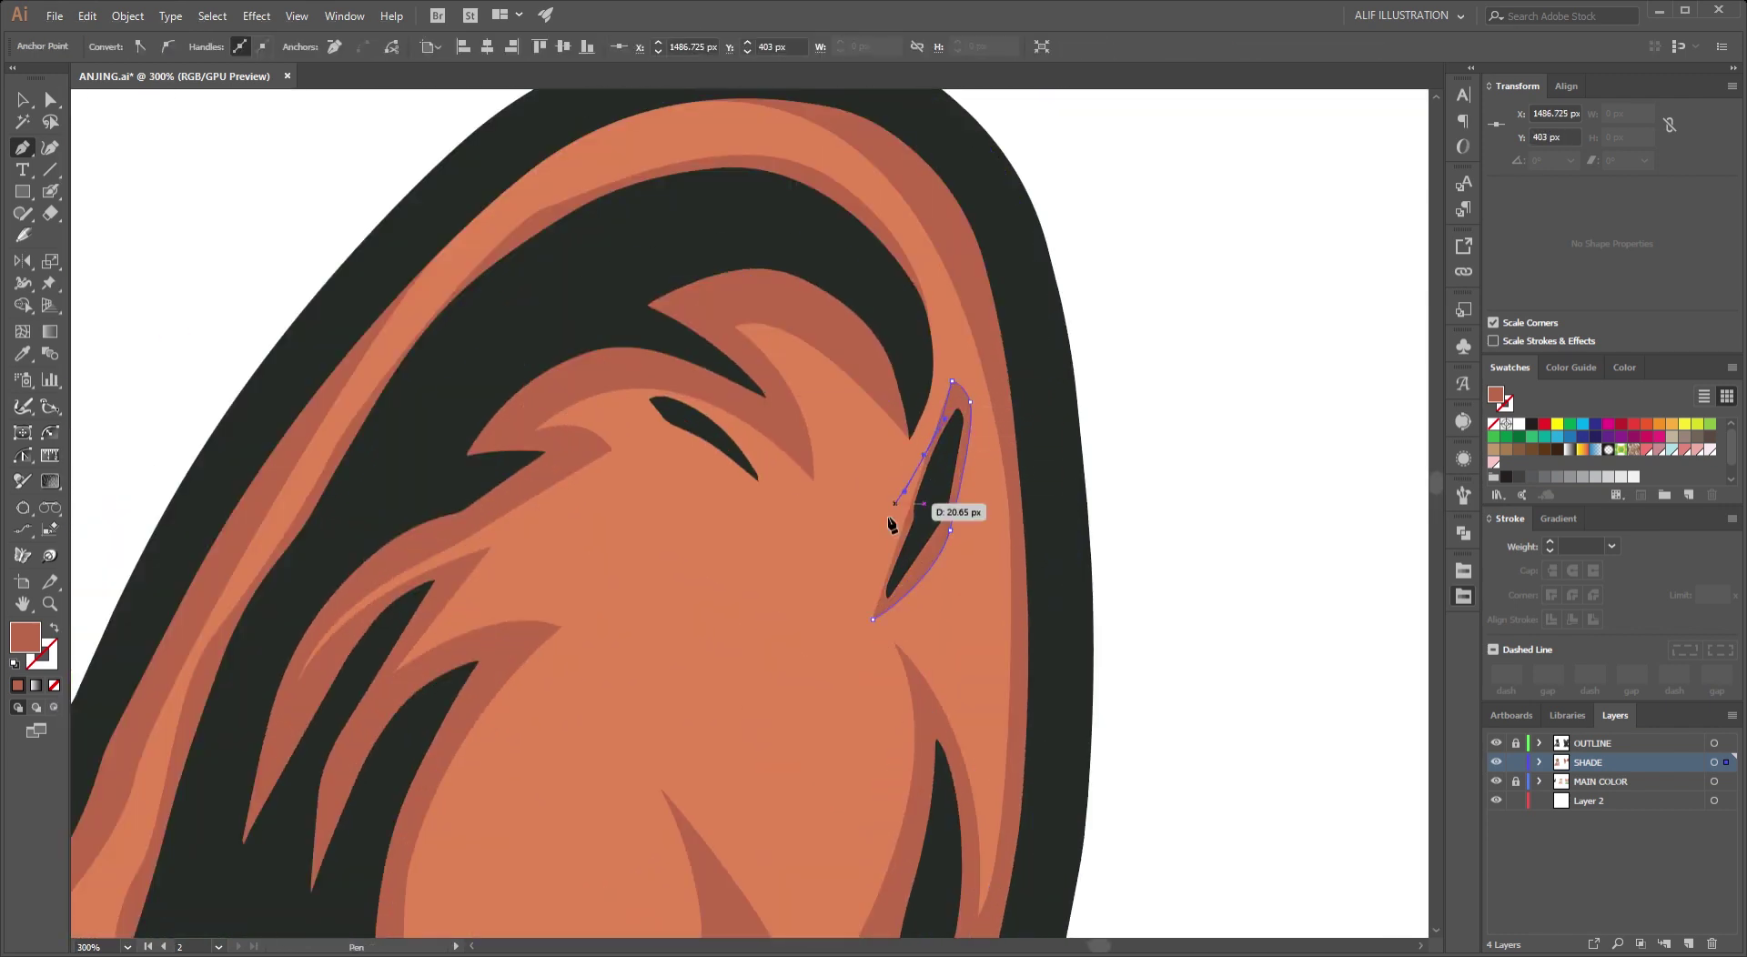
key(ctrl+minus)
key(ctrl+0)
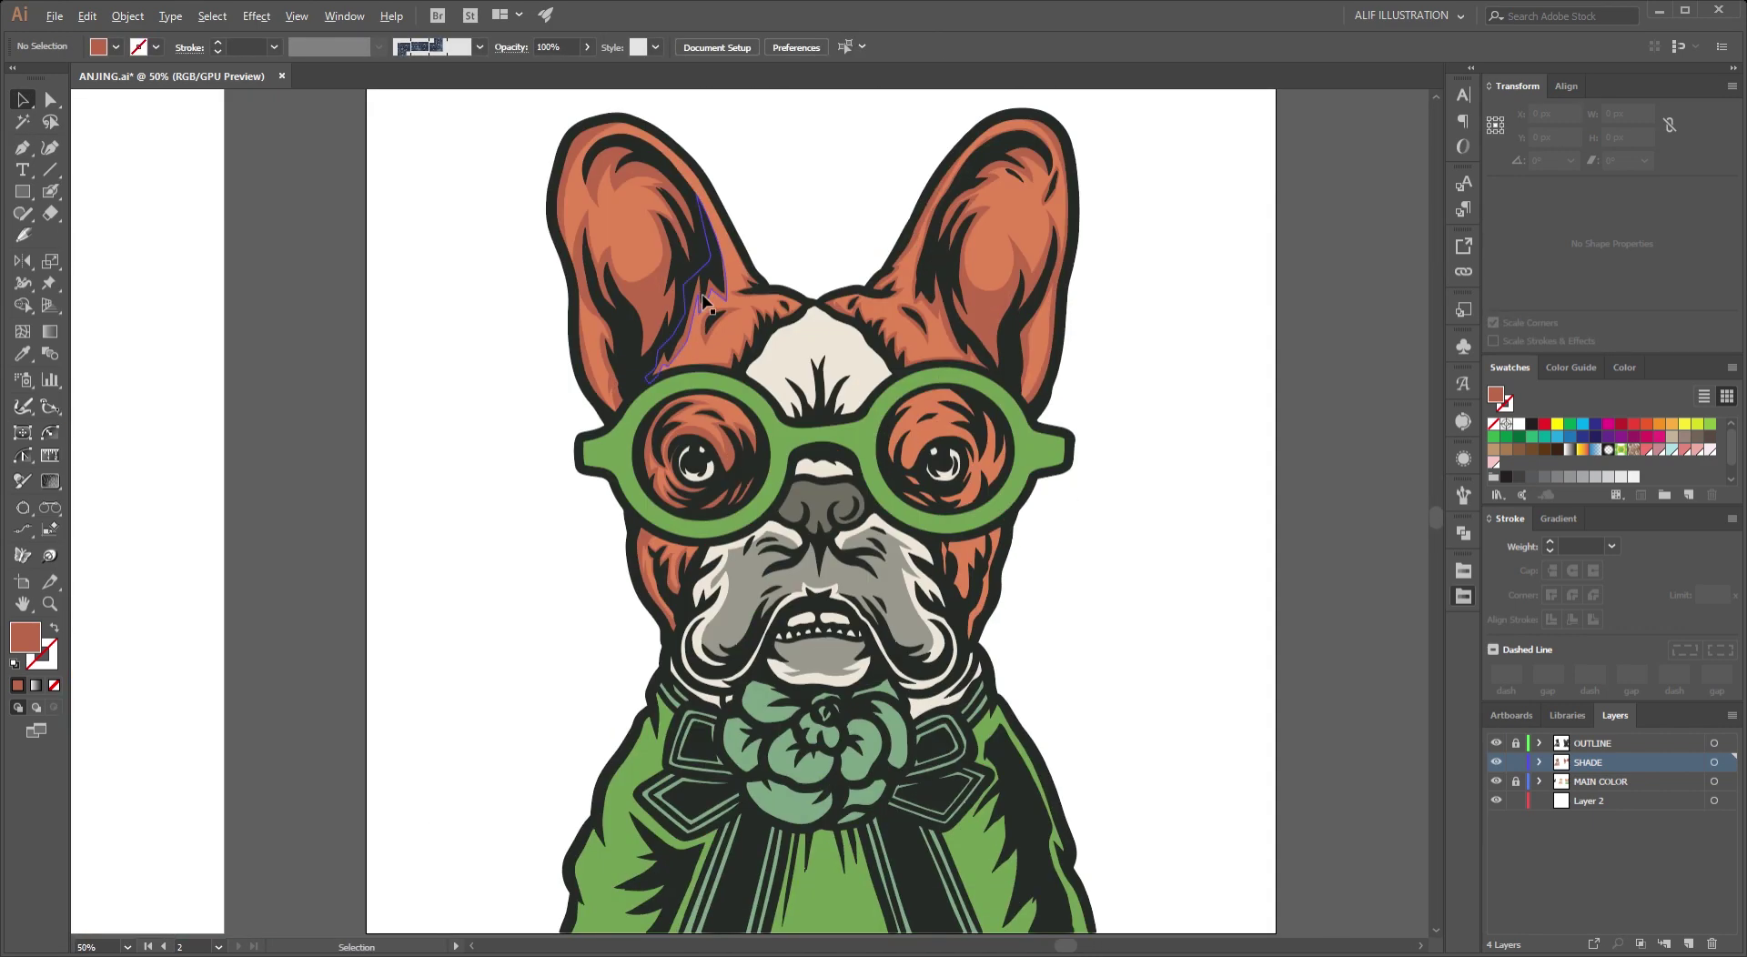
Outline a narrow curved rust sliver along the cream forehead patch's lower-left edge above the glasses.
scroll(757, 322, up, 2)
key(v)
key(p)
click(771, 380)
scroll(787, 409, up, 3)
scroll(725, 471, down, 1)
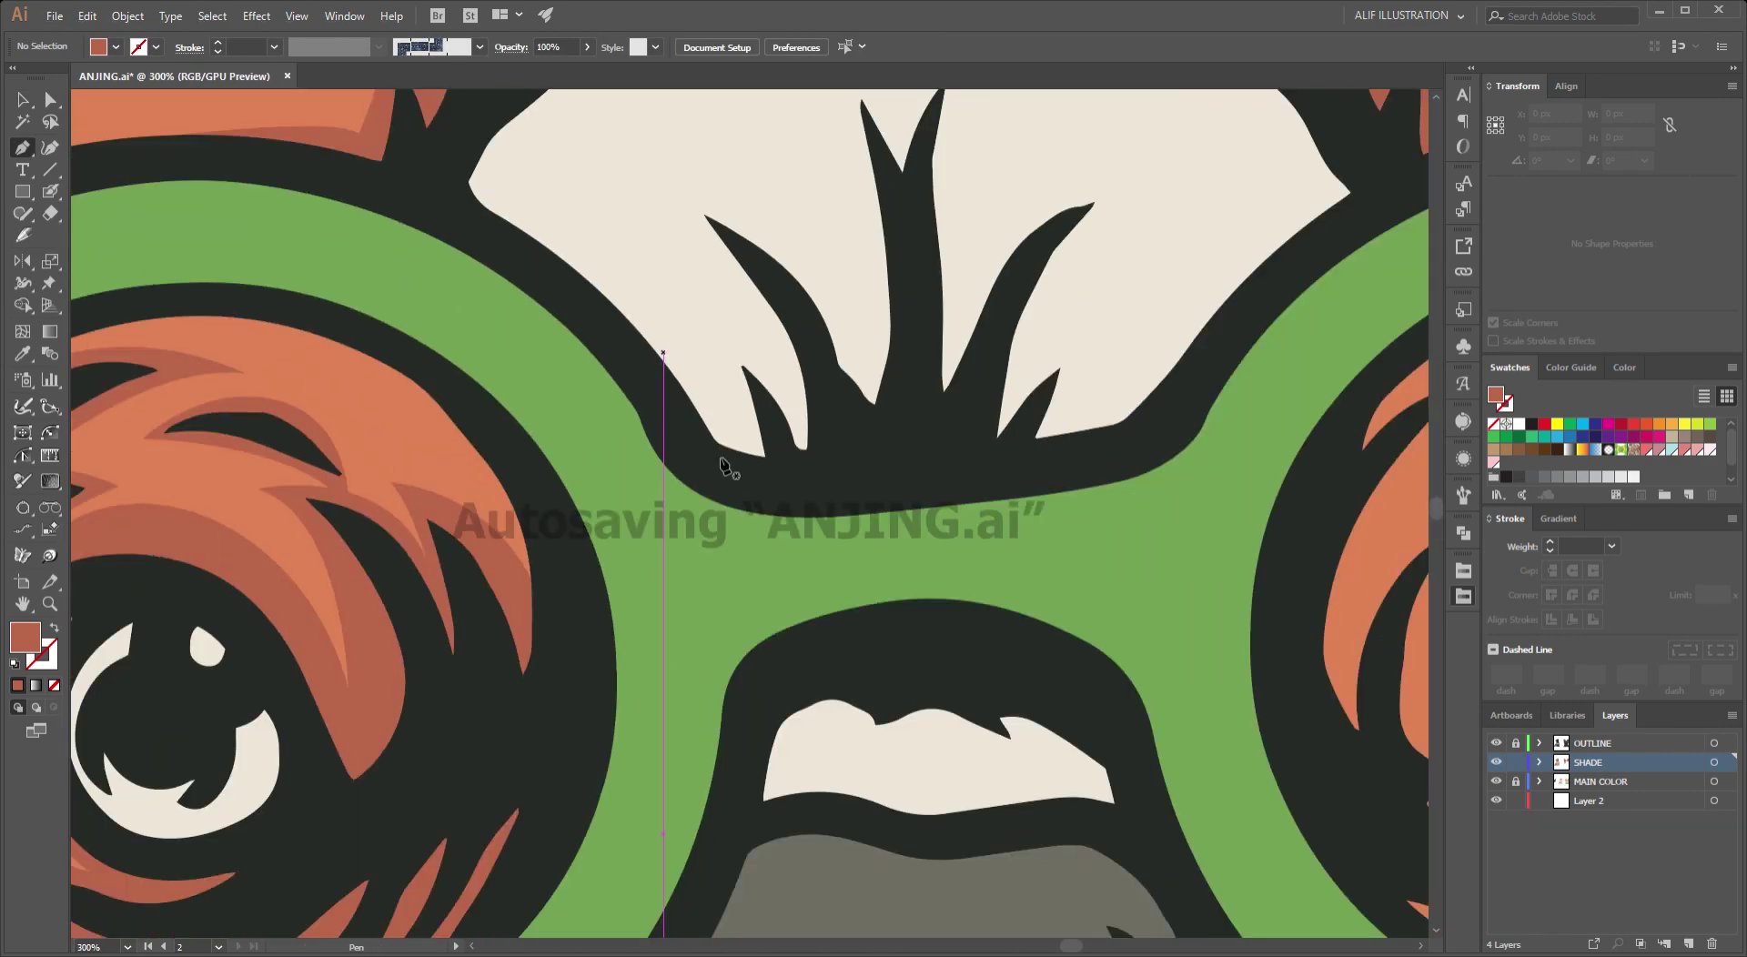
scroll(746, 515, down, 1)
scroll(673, 382, up, 2)
scroll(864, 496, down, 1)
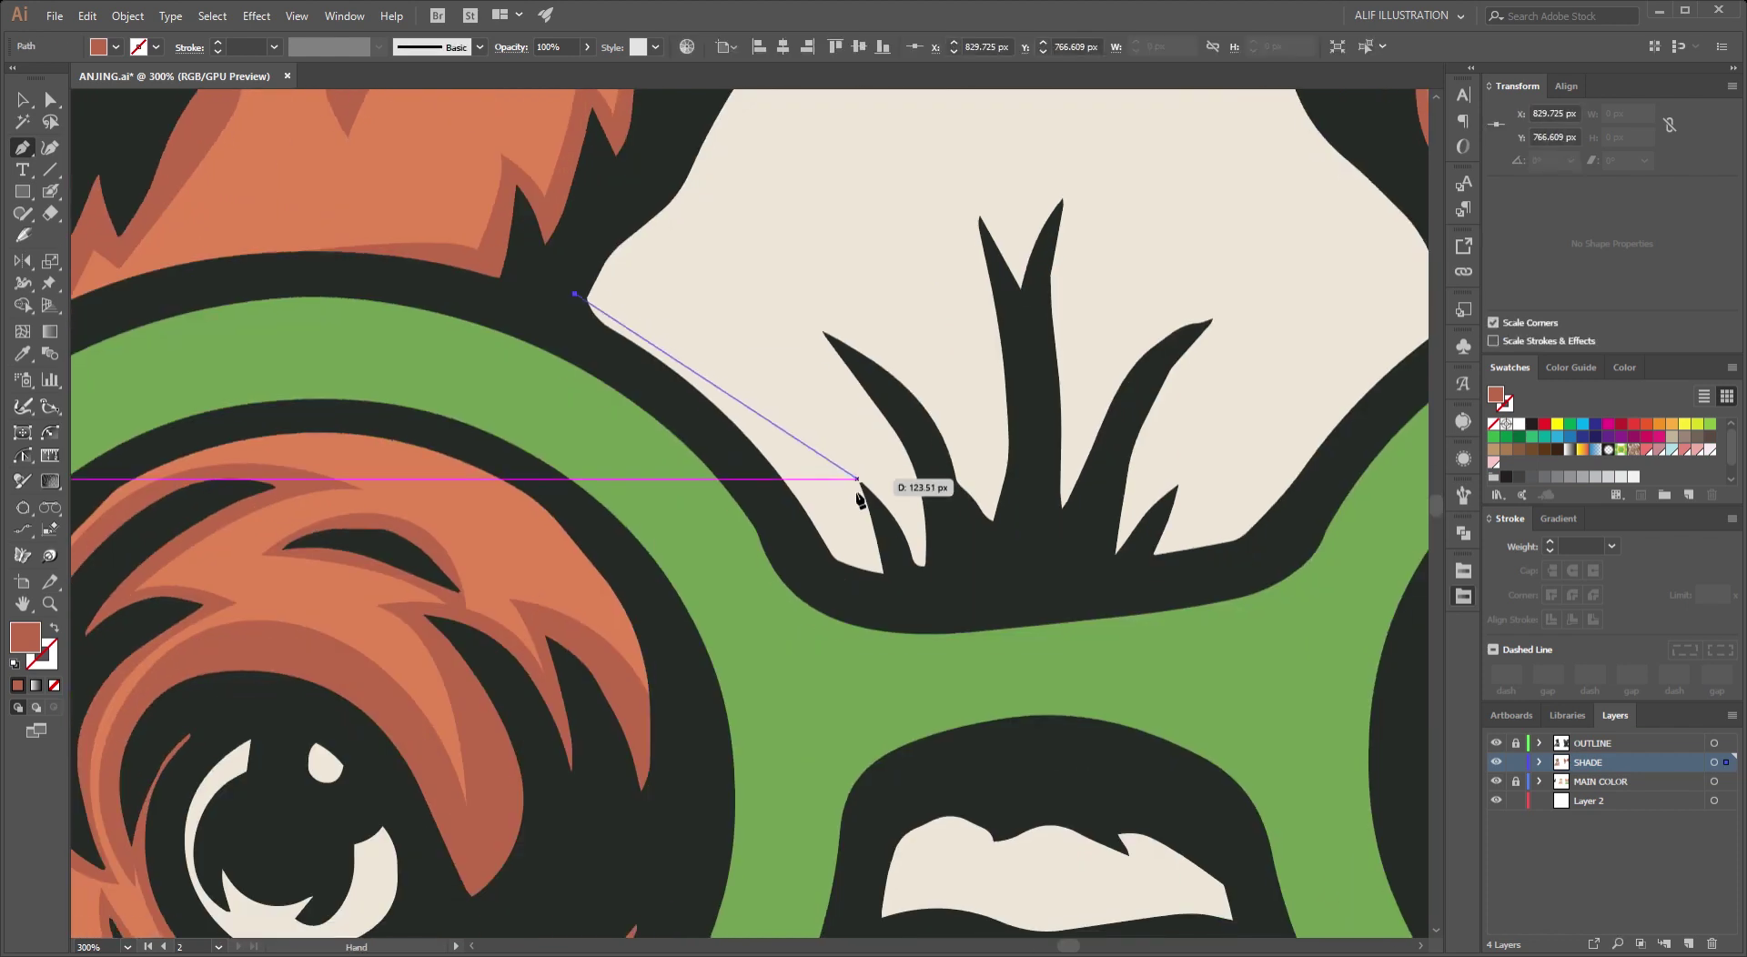
mouse_move(830, 534)
mouse_down()
mouse_move(885, 747)
mouse_move(851, 579)
mouse_up()
click(860, 541)
scroll(864, 545, up, 1)
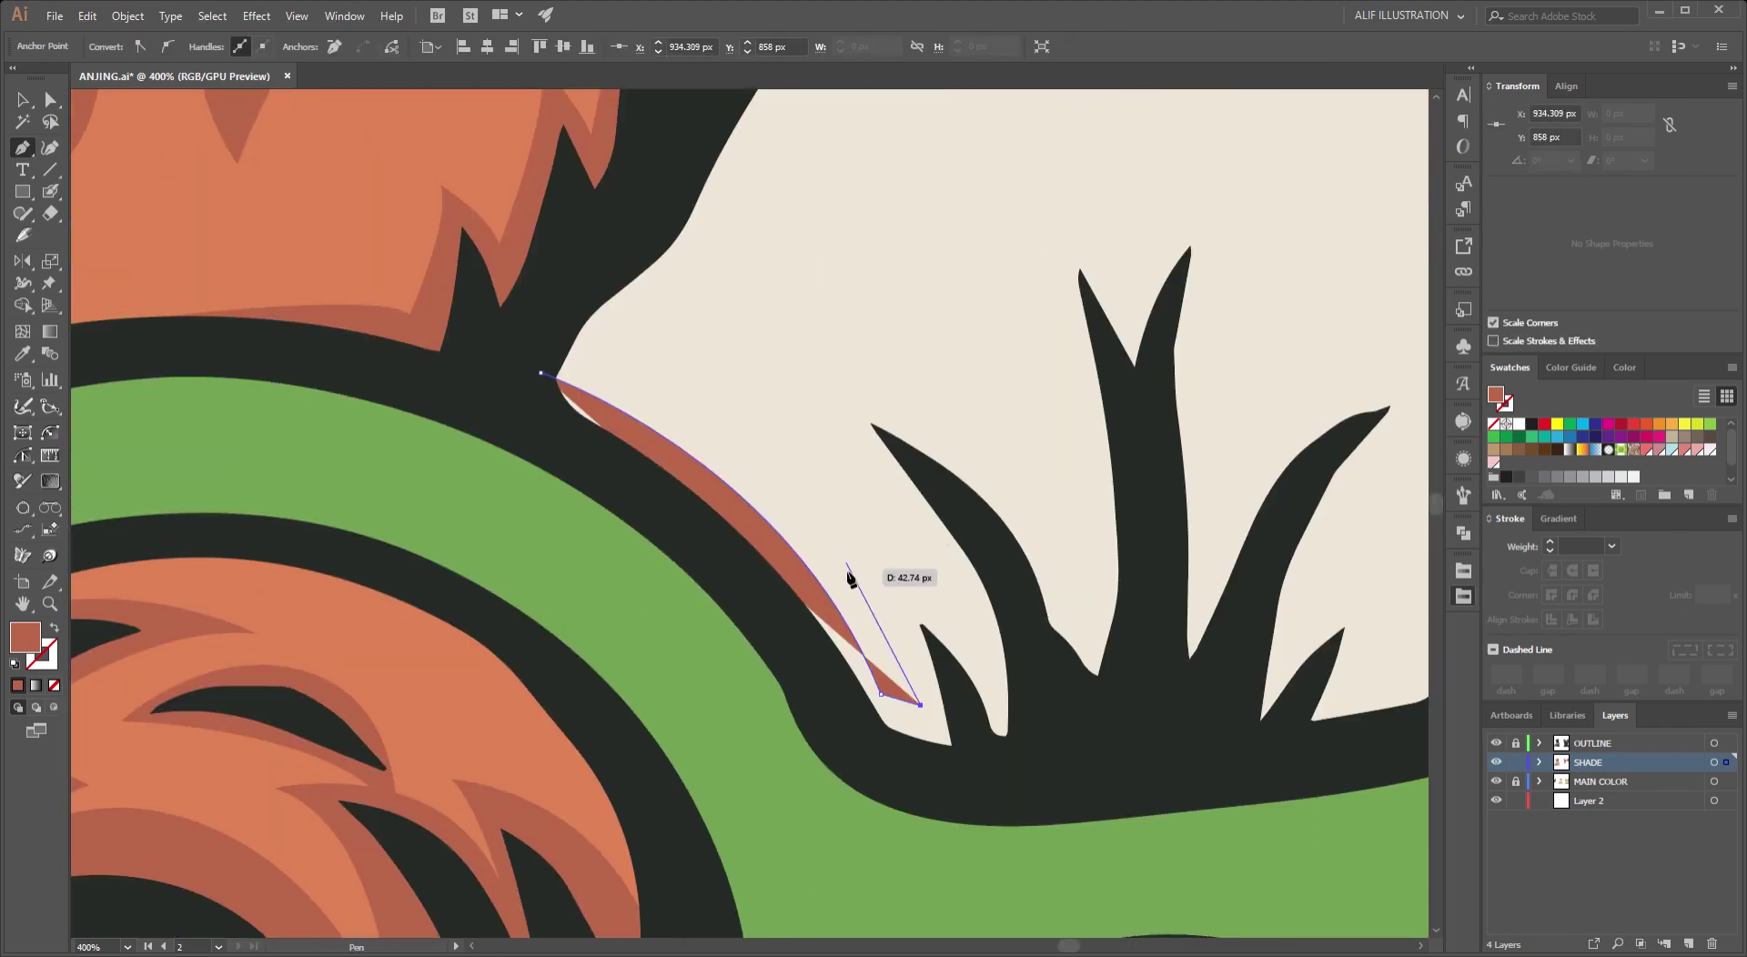
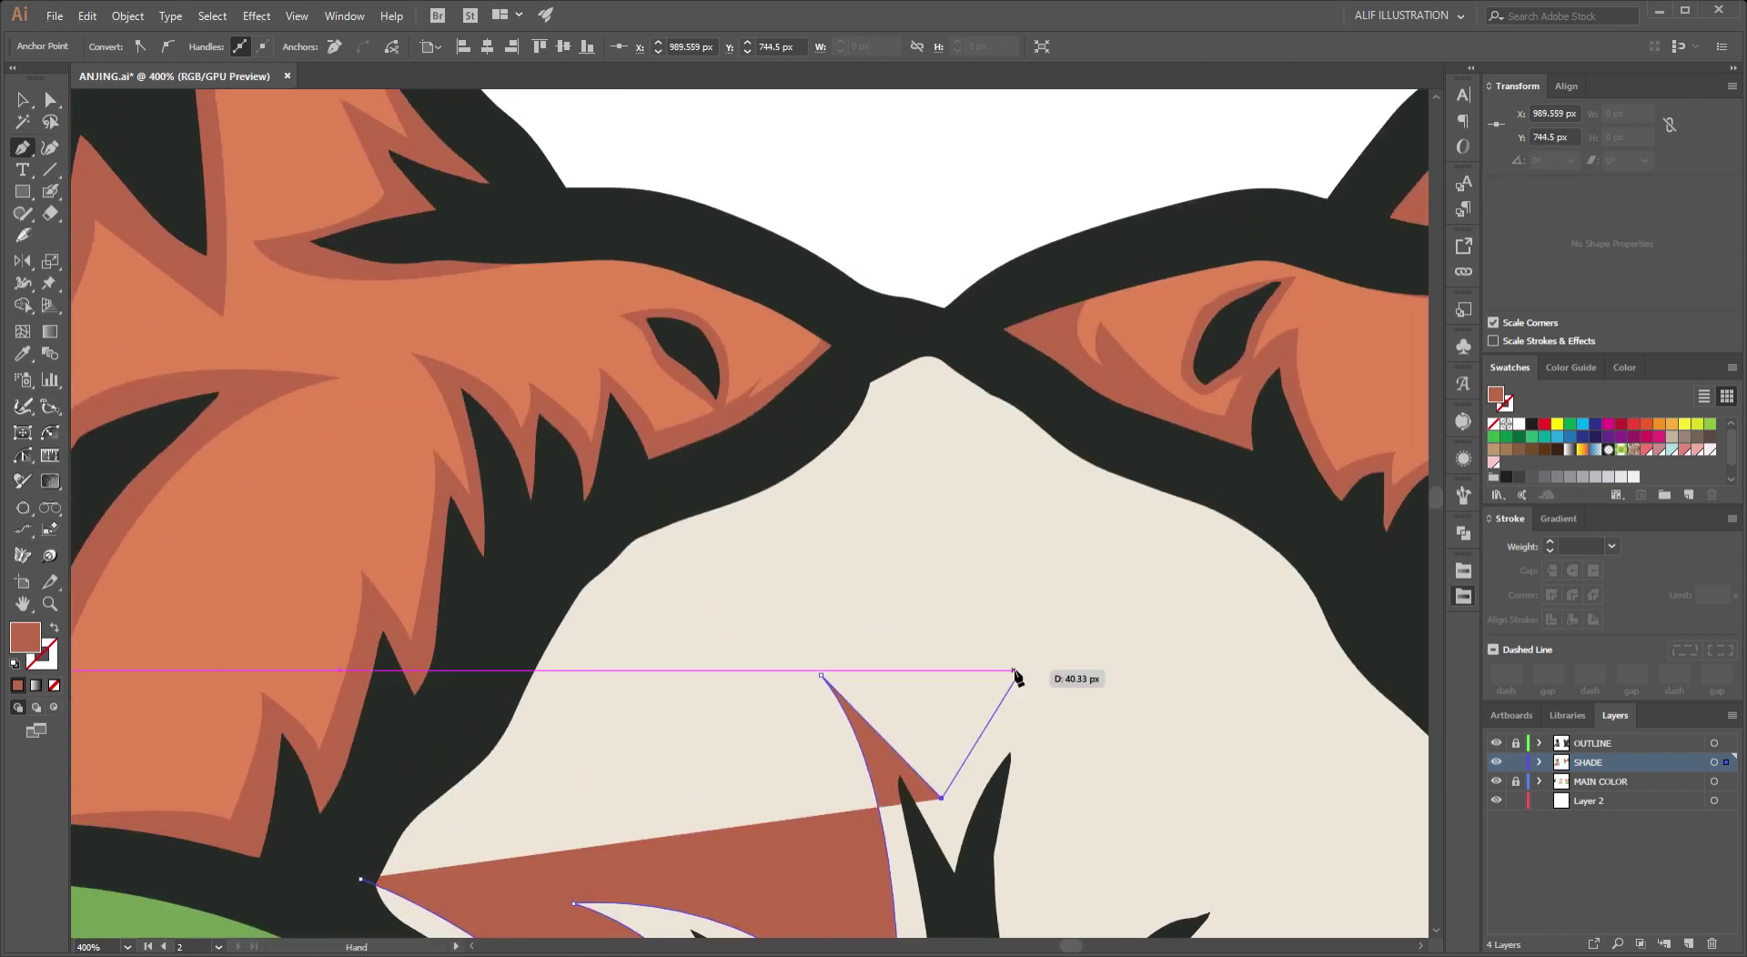
Trace the grey shade path along the chest fur tufts below the muzzle.
mouse_move(1022, 674)
mouse_down()
mouse_move(1073, 682)
mouse_move(866, 382)
mouse_up()
drag(792, 639, 828, 774)
click(791, 639)
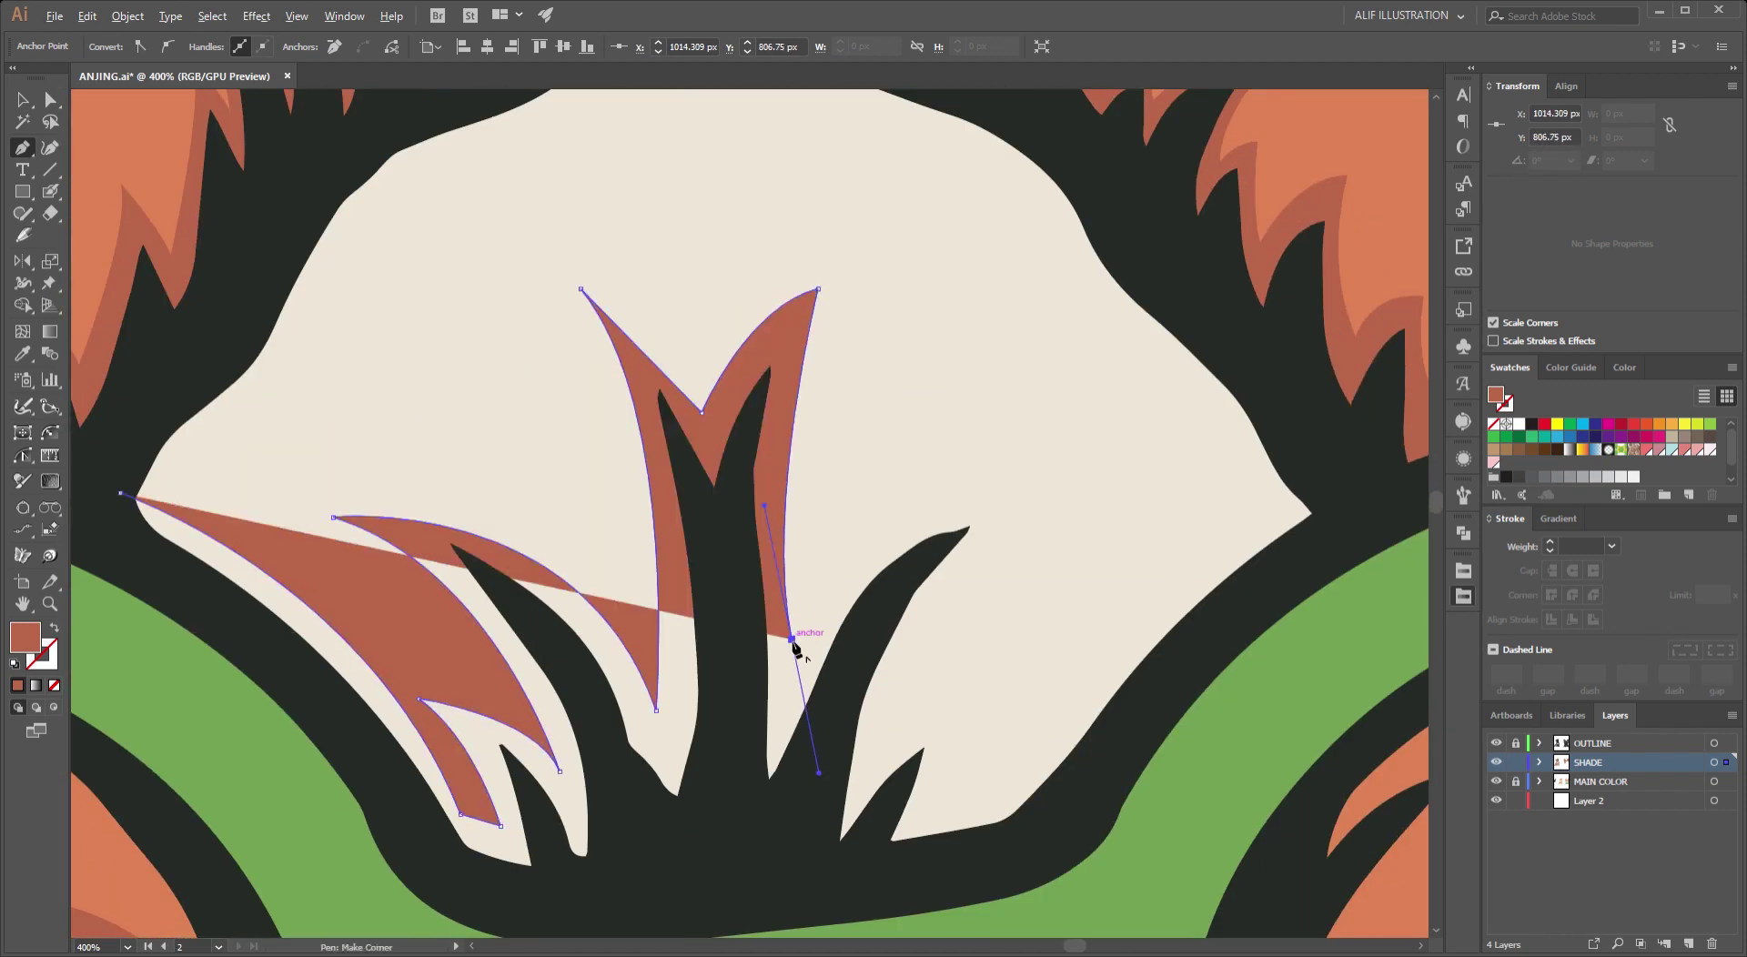
drag(799, 643, 737, 789)
drag(974, 638, 1016, 655)
drag(983, 725, 941, 340)
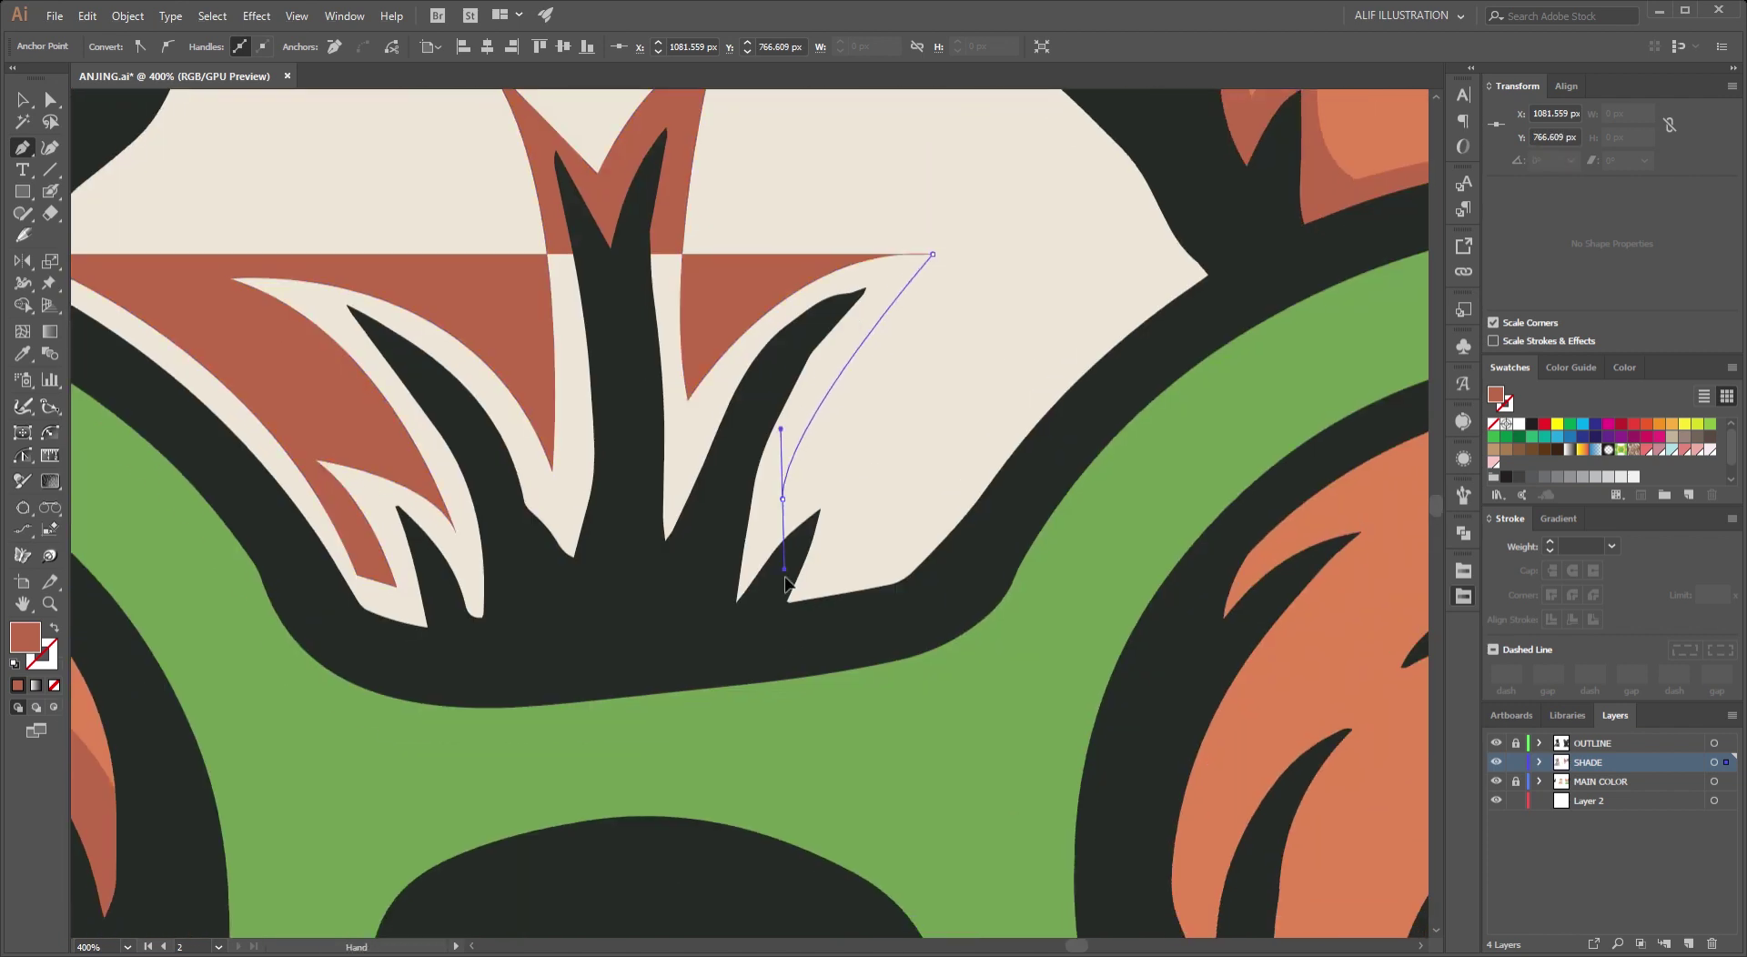
click(783, 496)
drag(865, 436, 862, 438)
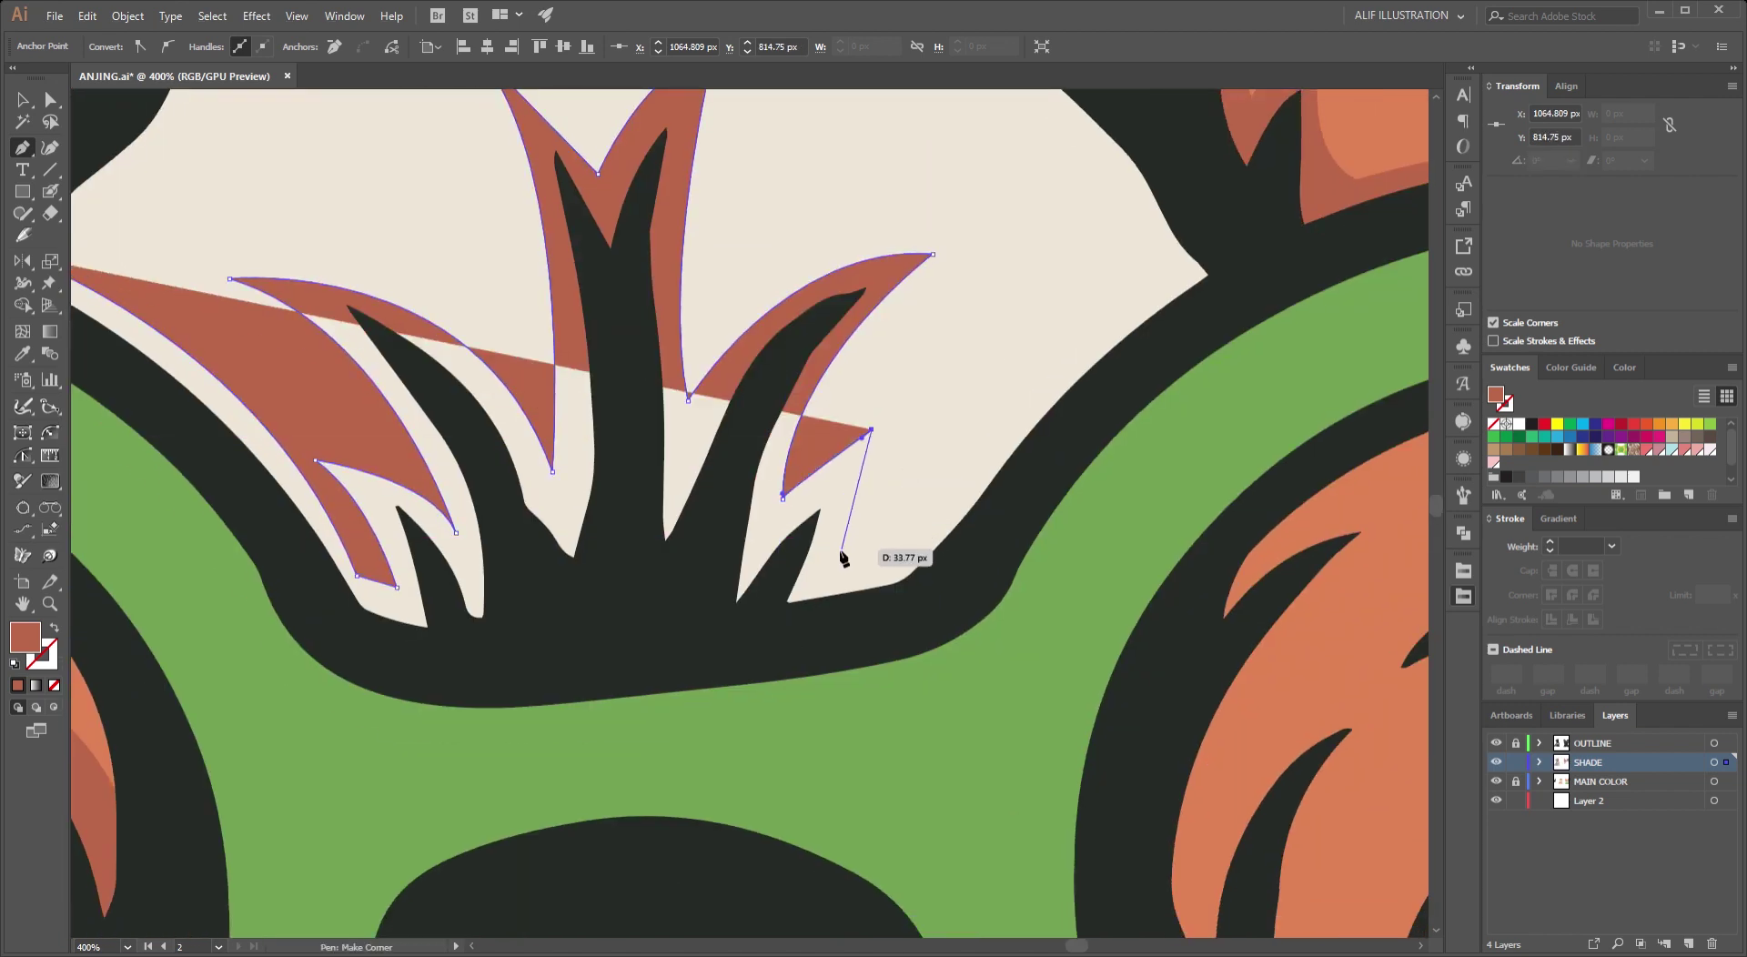
click(884, 548)
drag(884, 547, 773, 727)
drag(1110, 438, 1260, 411)
Finish the chest shade path along the black chest outline.
click(911, 653)
click(825, 797)
click(685, 839)
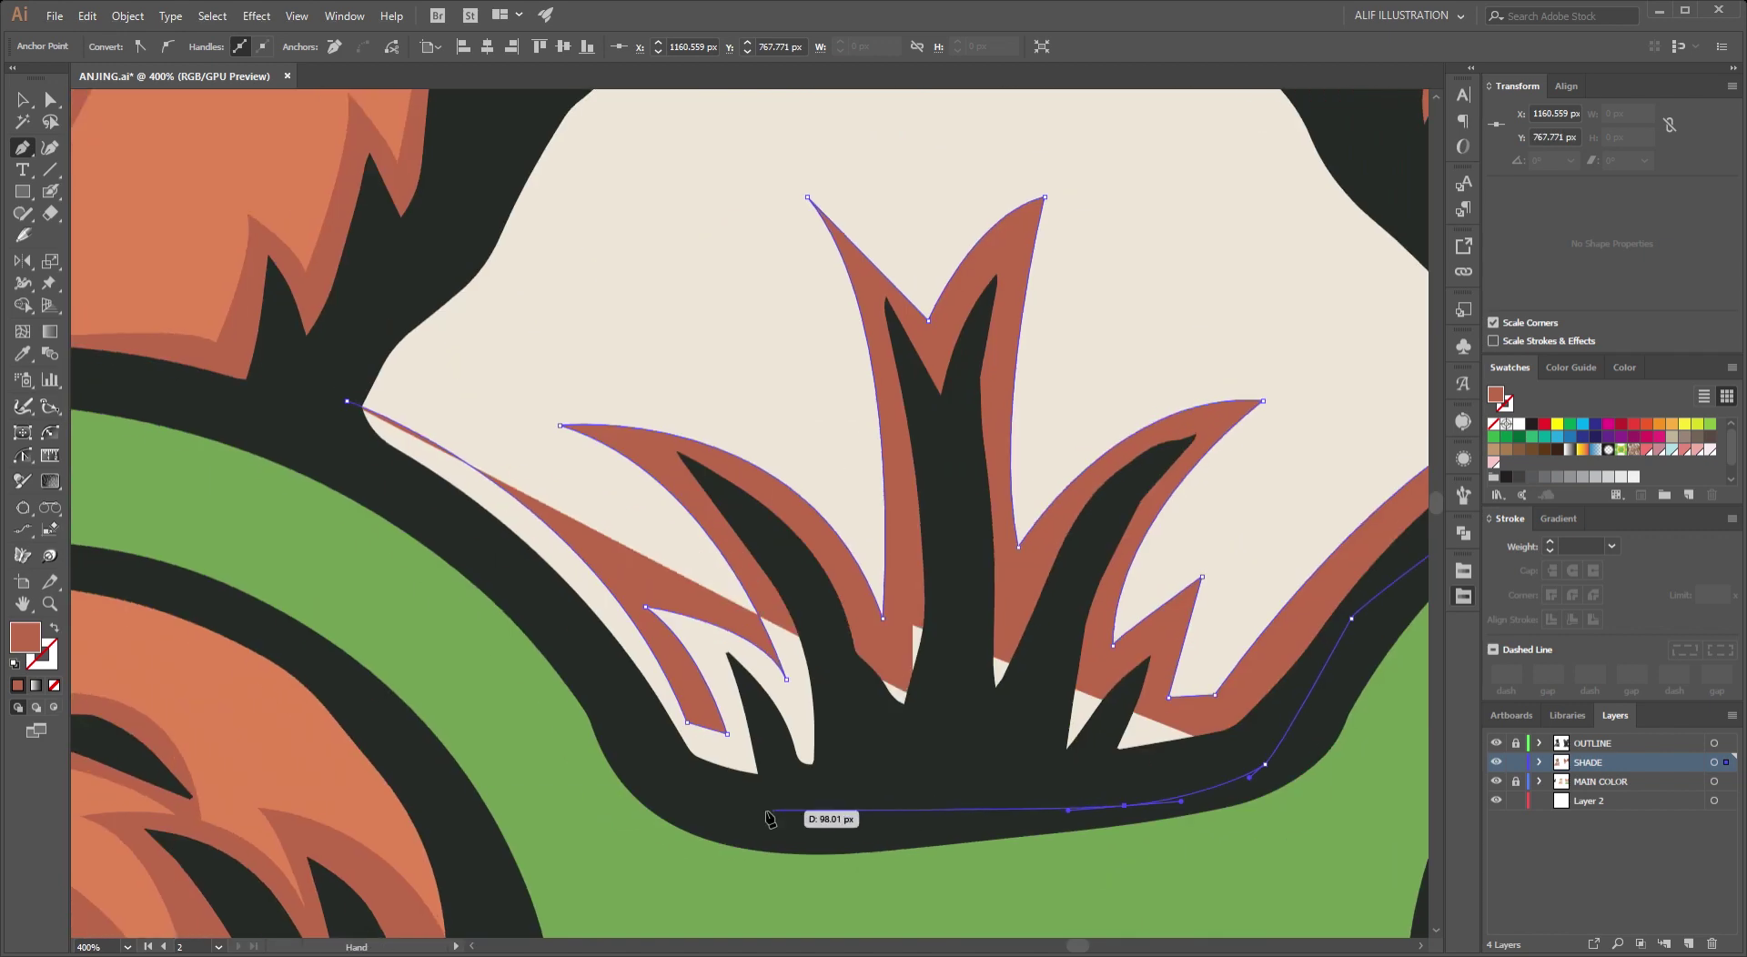
click(769, 810)
click(485, 511)
drag(328, 432, 350, 409)
alt+scroll(574, 417, down, 4)
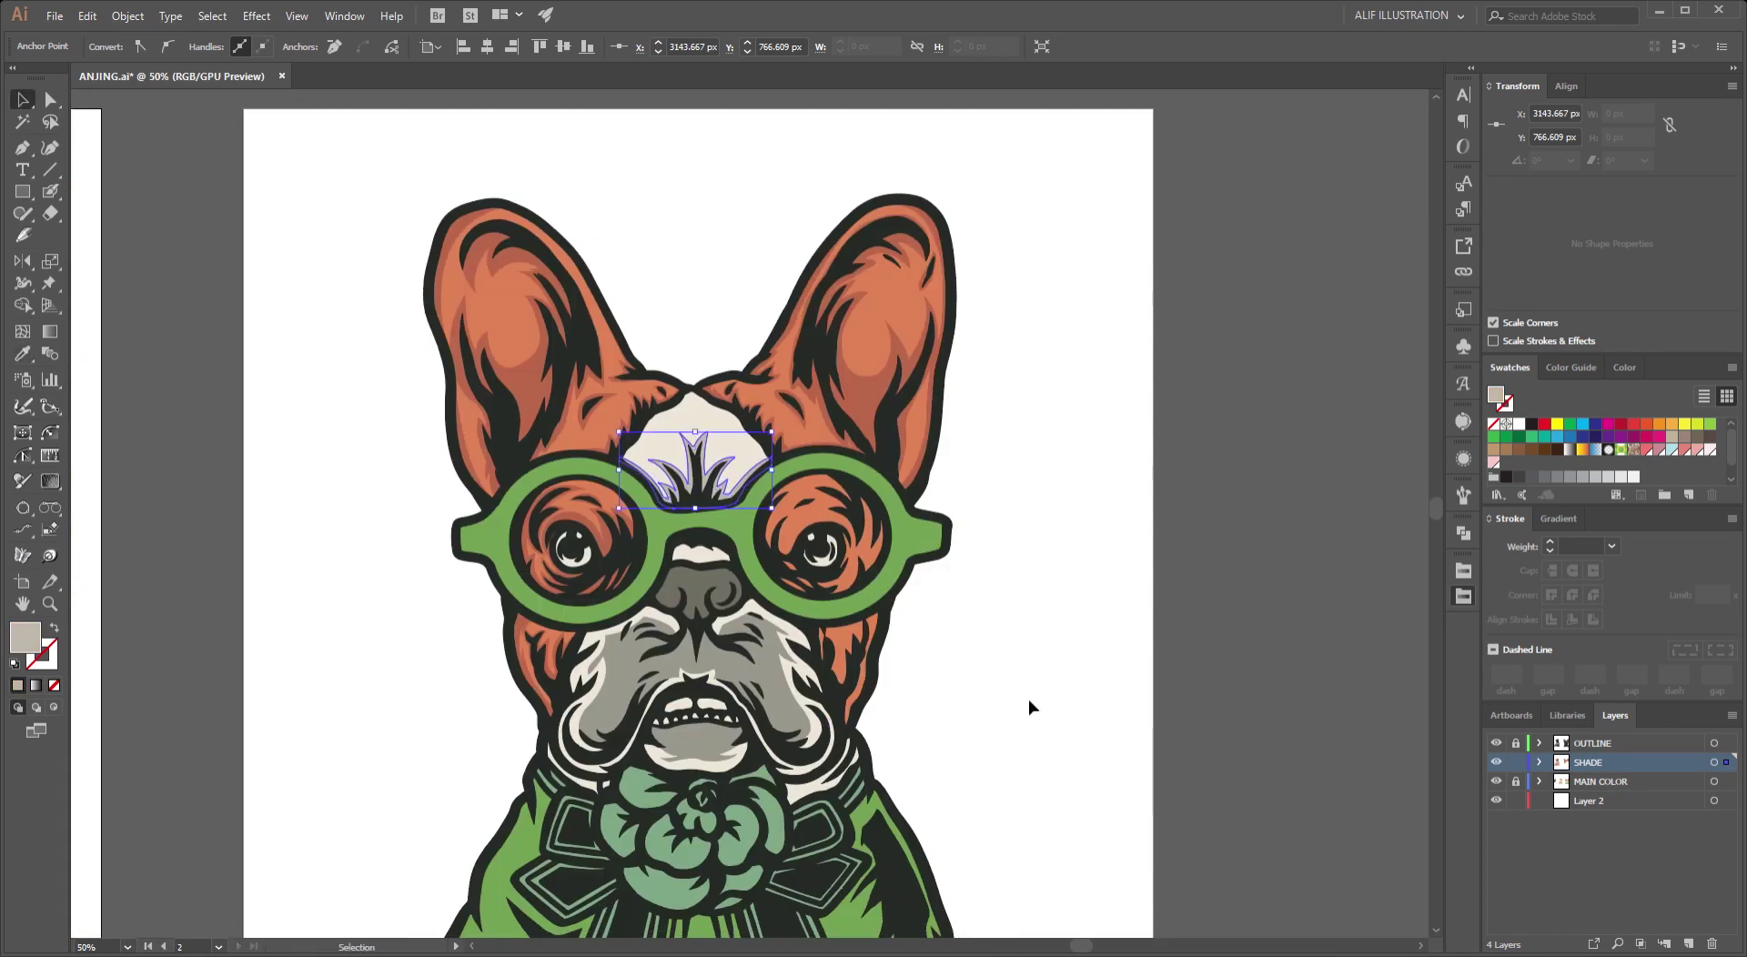
Start a new shade path over the upper fur inside the right lens.
click(1032, 707)
alt+scroll(679, 412, up, 2)
alt+scroll(679, 404, down, 1)
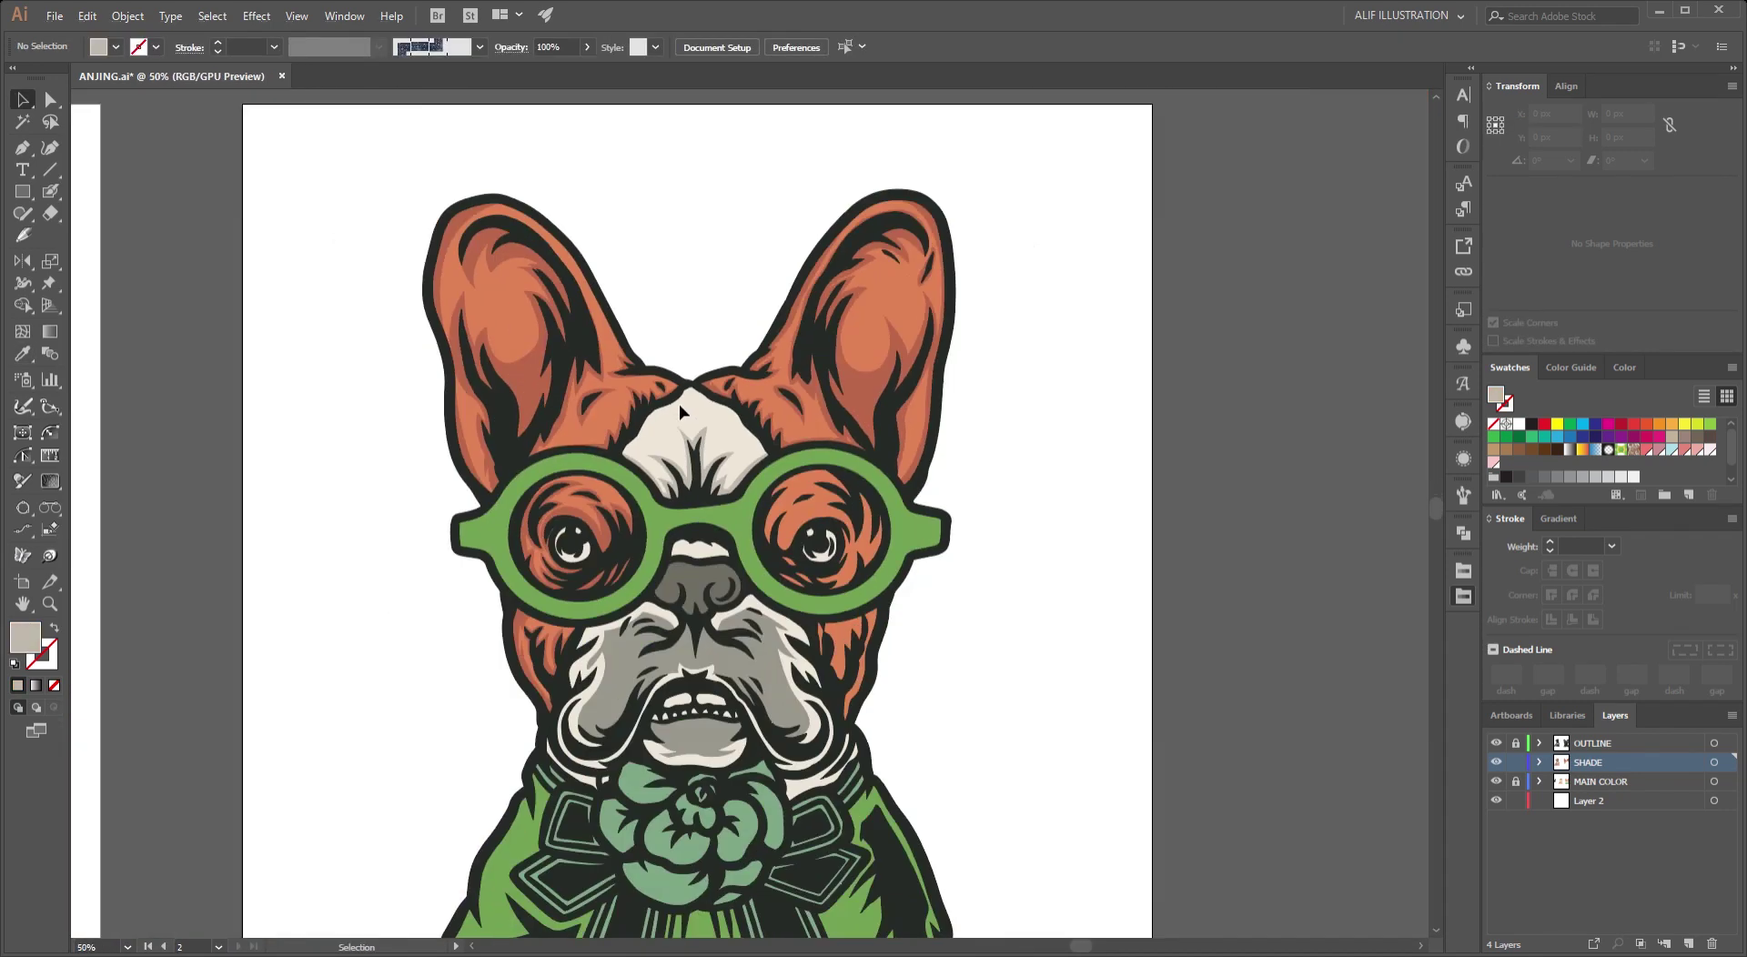
alt+scroll(679, 403, up, 1)
scroll(644, 329, down, 2)
alt+scroll(917, 452, down, 1)
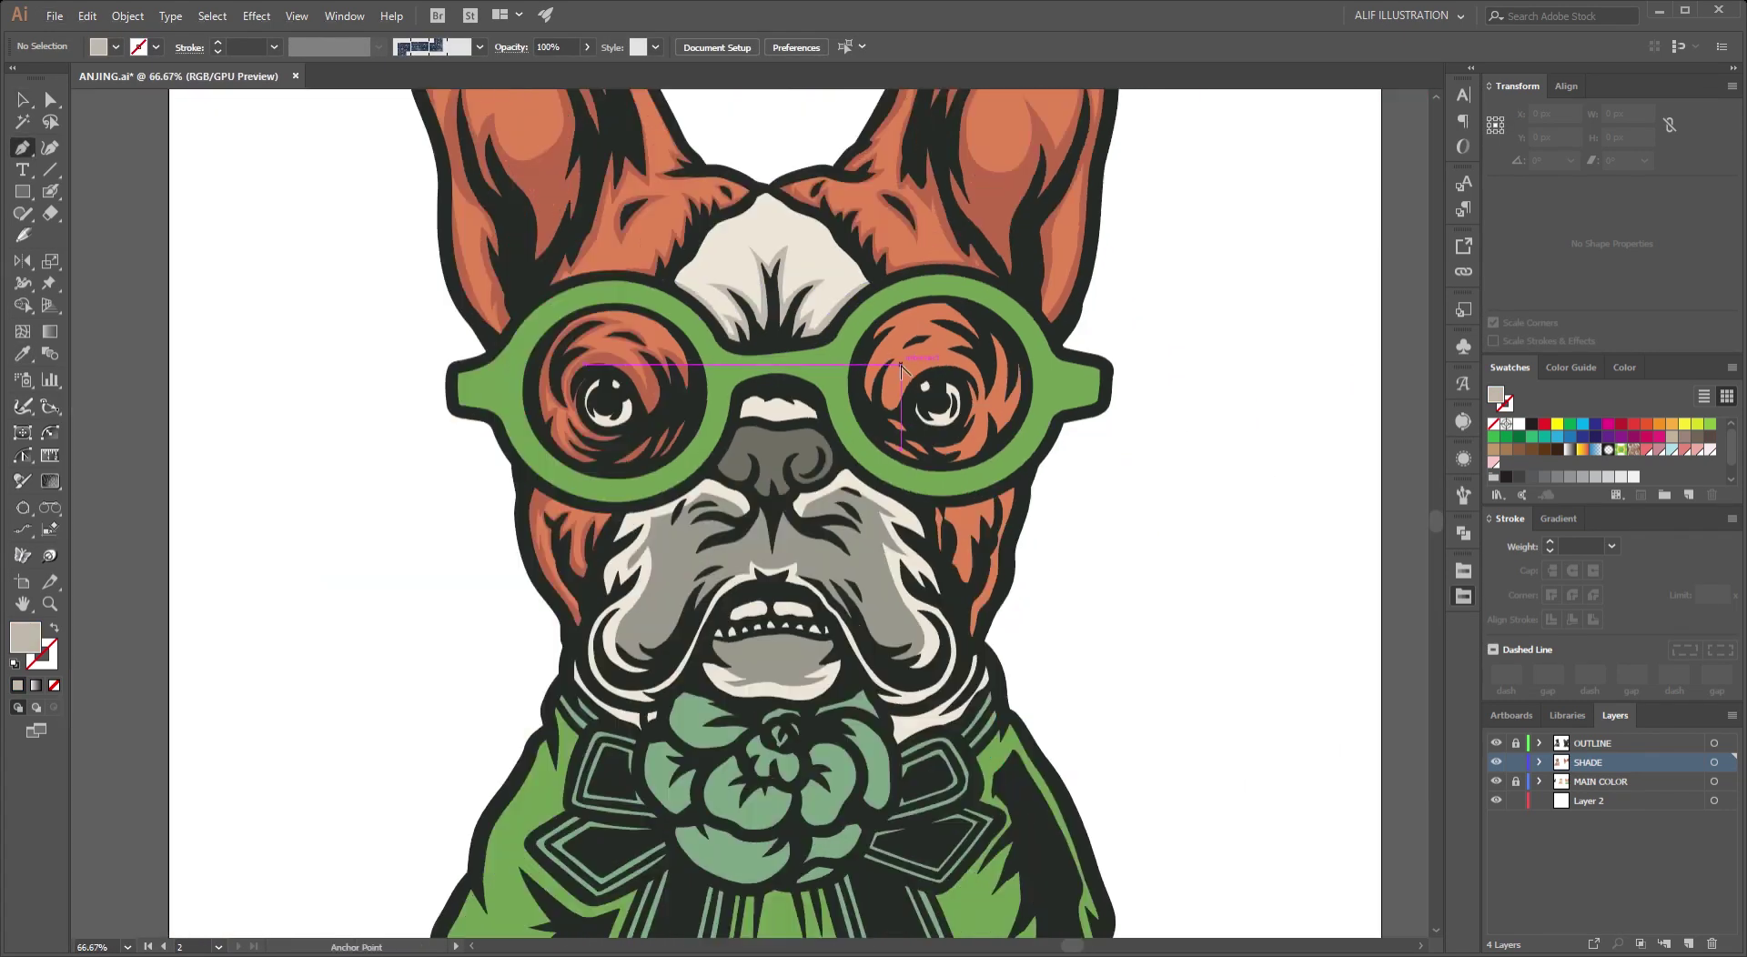
alt+scroll(939, 503, up, 1)
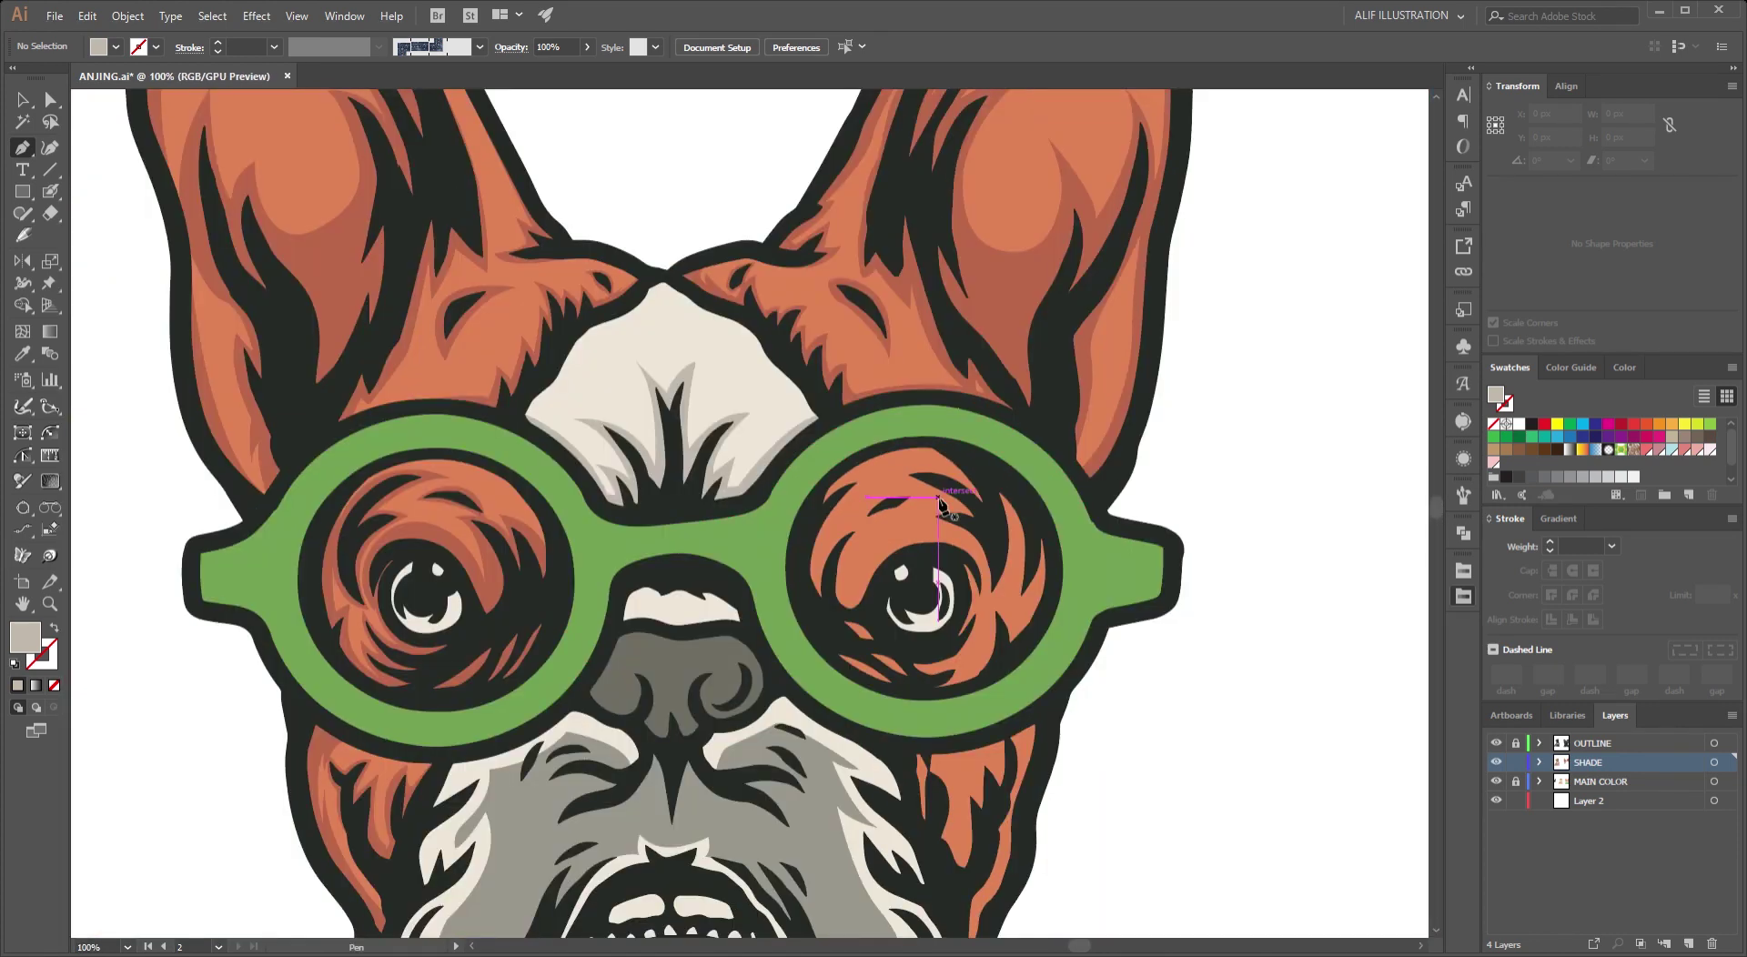
alt+scroll(1069, 499, up, 2)
alt+scroll(861, 460, up, 2)
alt+scroll(862, 460, up, 1)
click(644, 273)
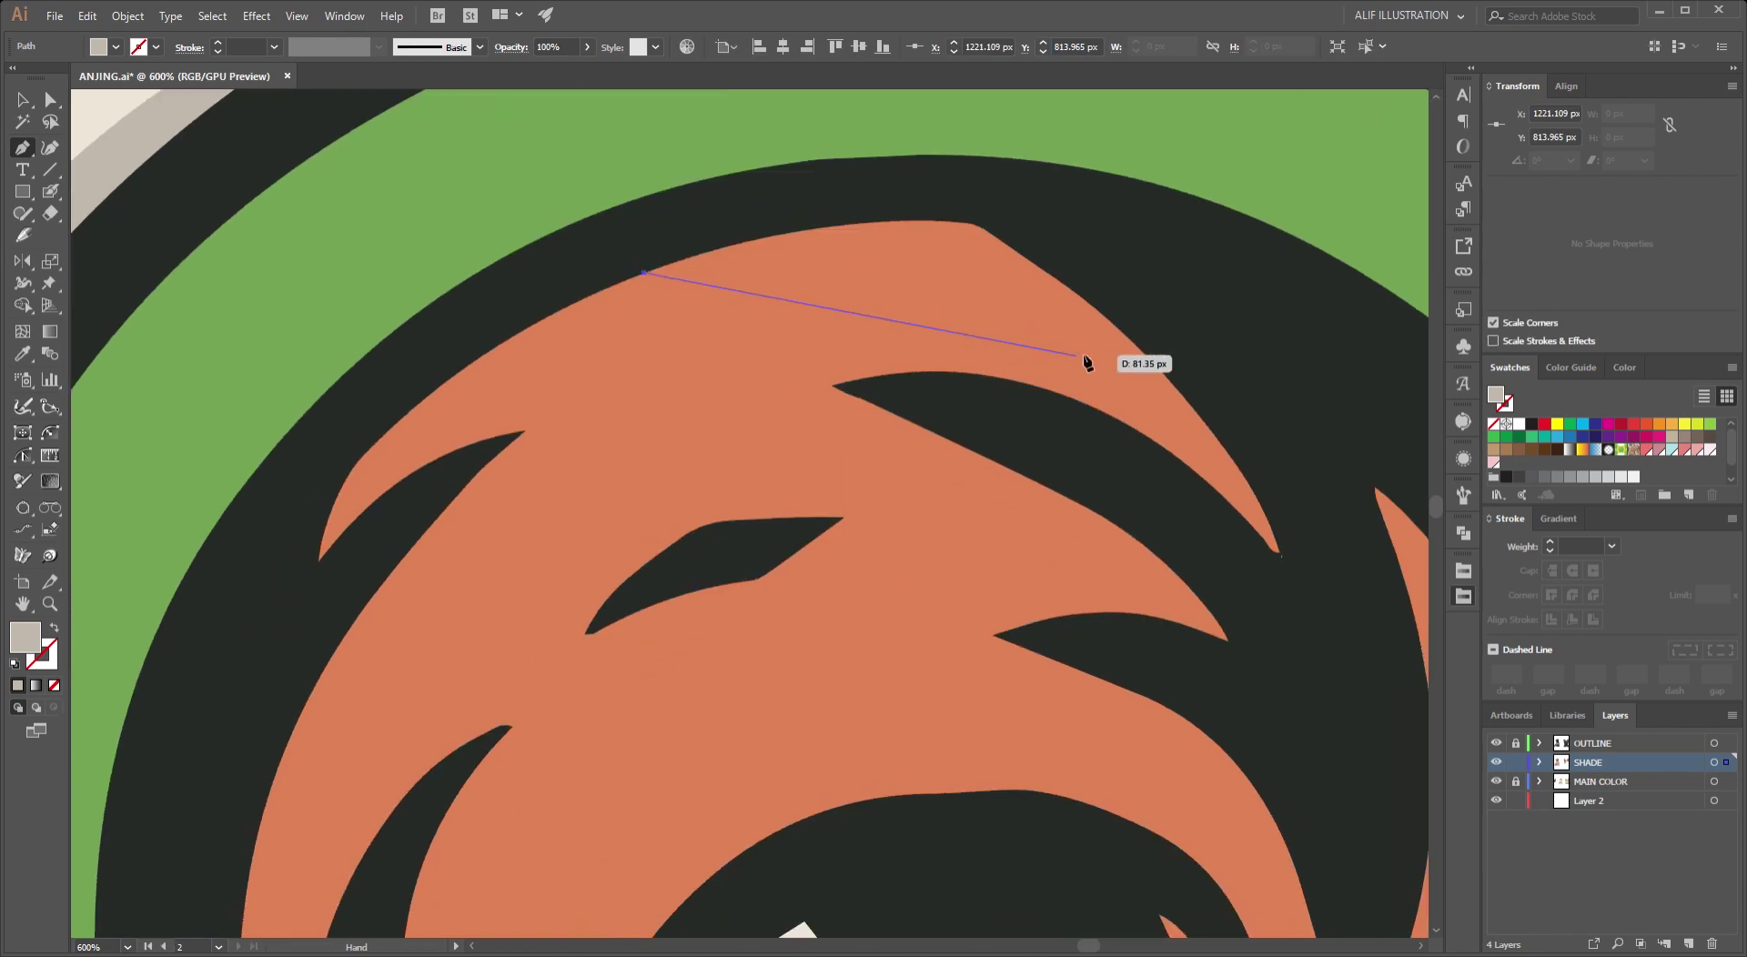
drag(1087, 353, 1179, 480)
click(709, 376)
drag(963, 477, 801, 190)
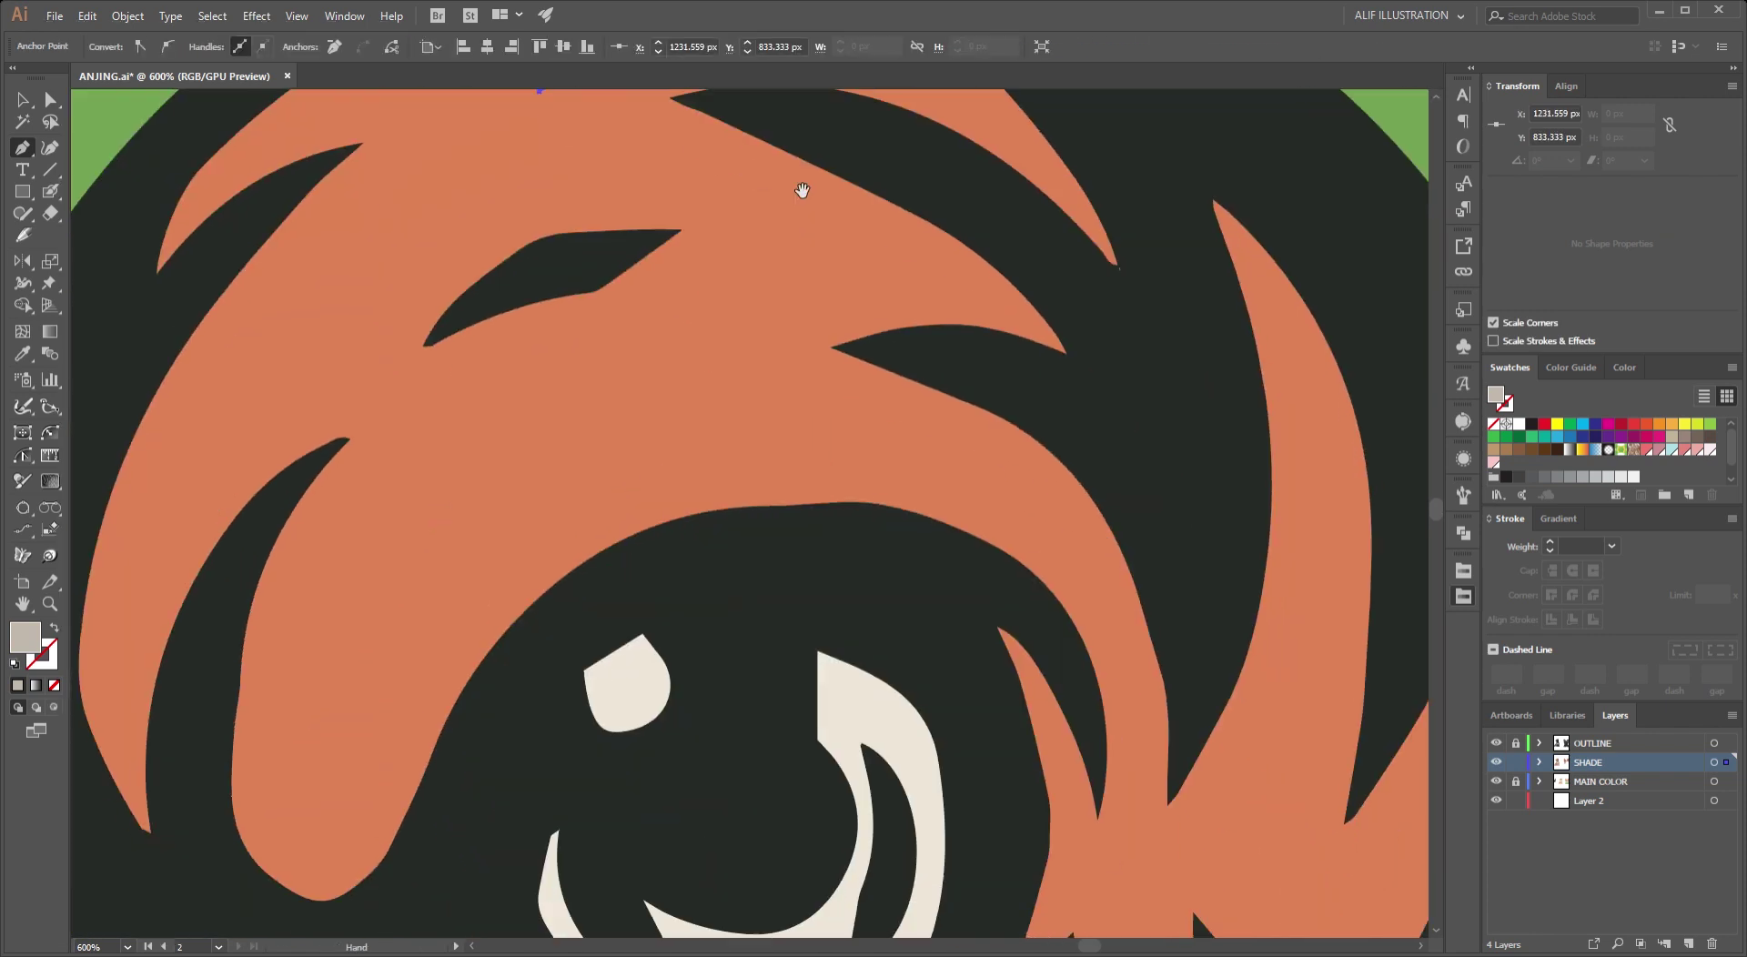
drag(1019, 407, 1019, 405)
drag(696, 360, 590, 443)
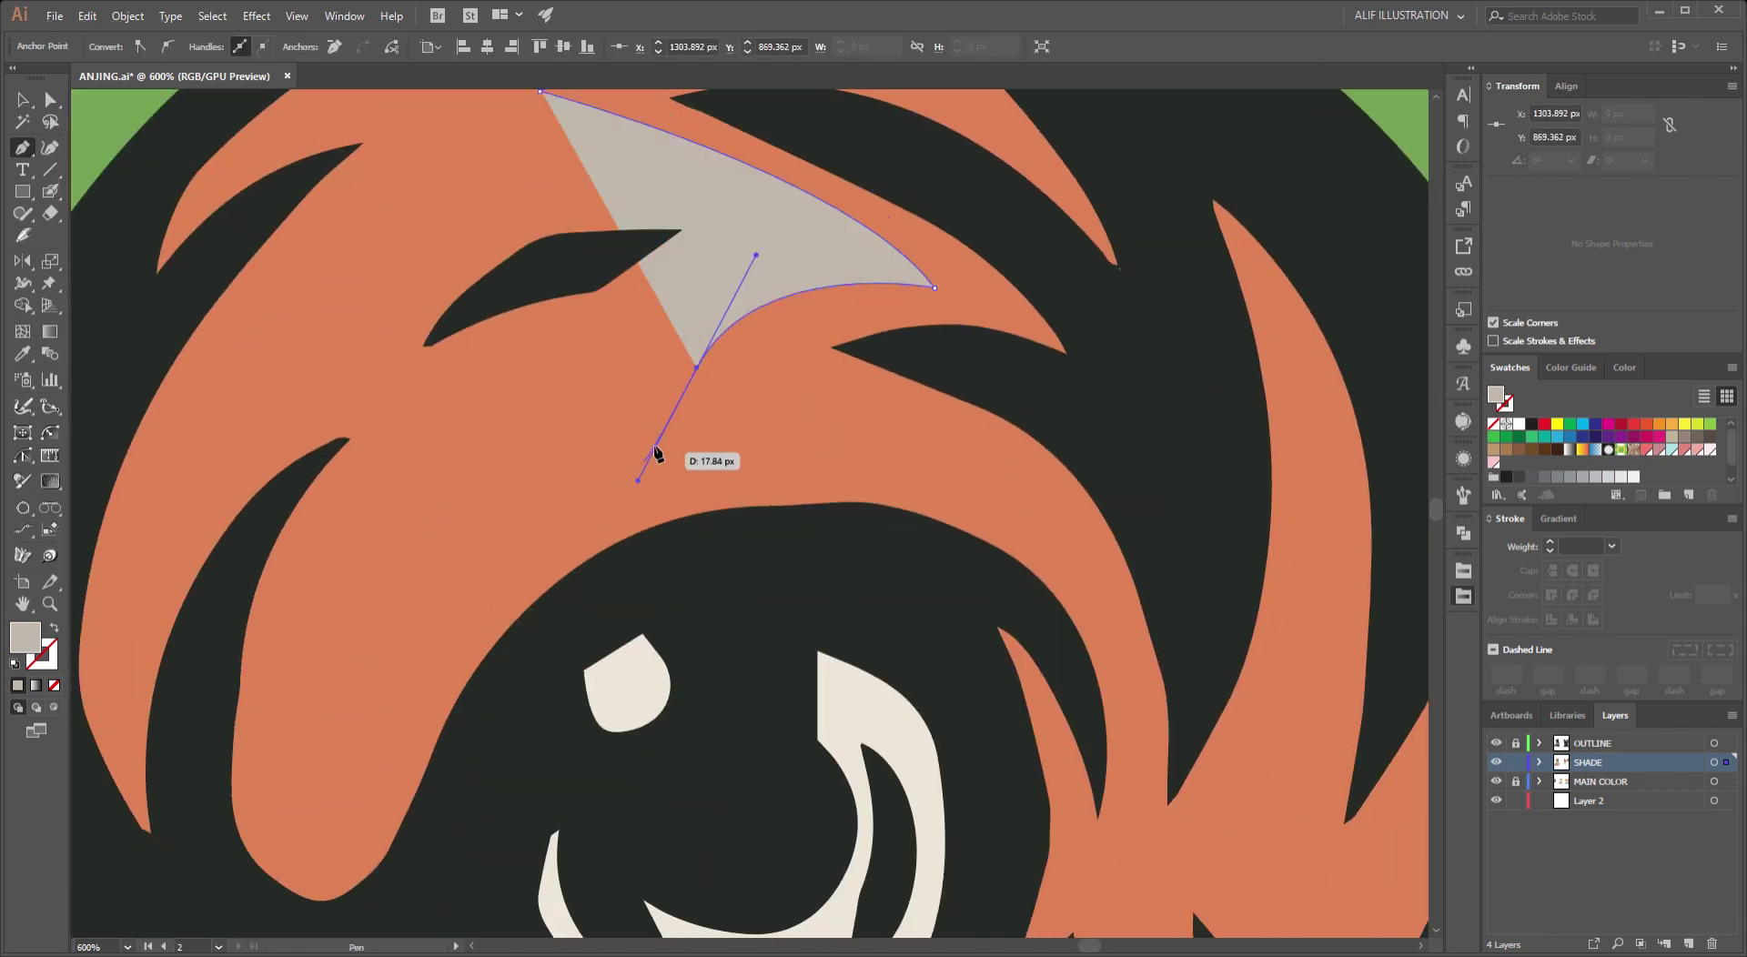
Extend the lens shade down the fur streak, ending in a sharp corner.
scroll(701, 366, down, 1)
drag(697, 360, 889, 454)
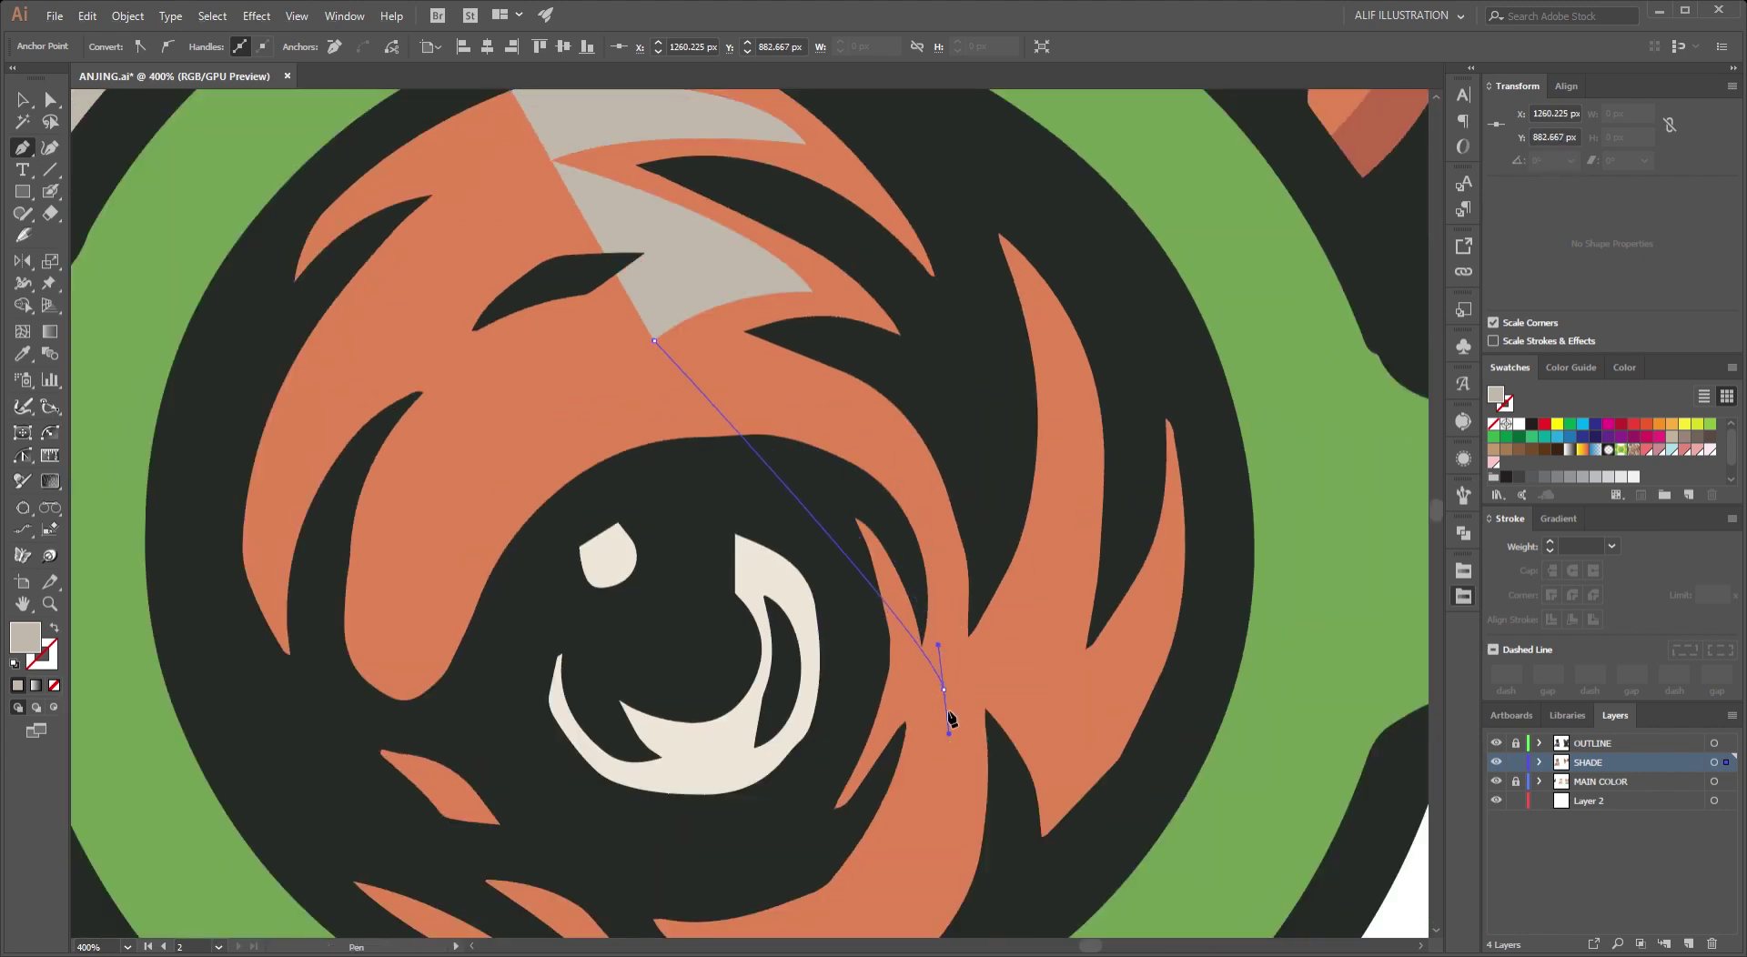
drag(942, 689, 949, 379)
scroll(952, 711, up, 3)
scroll(952, 711, right, 2)
scroll(960, 598, down, 3)
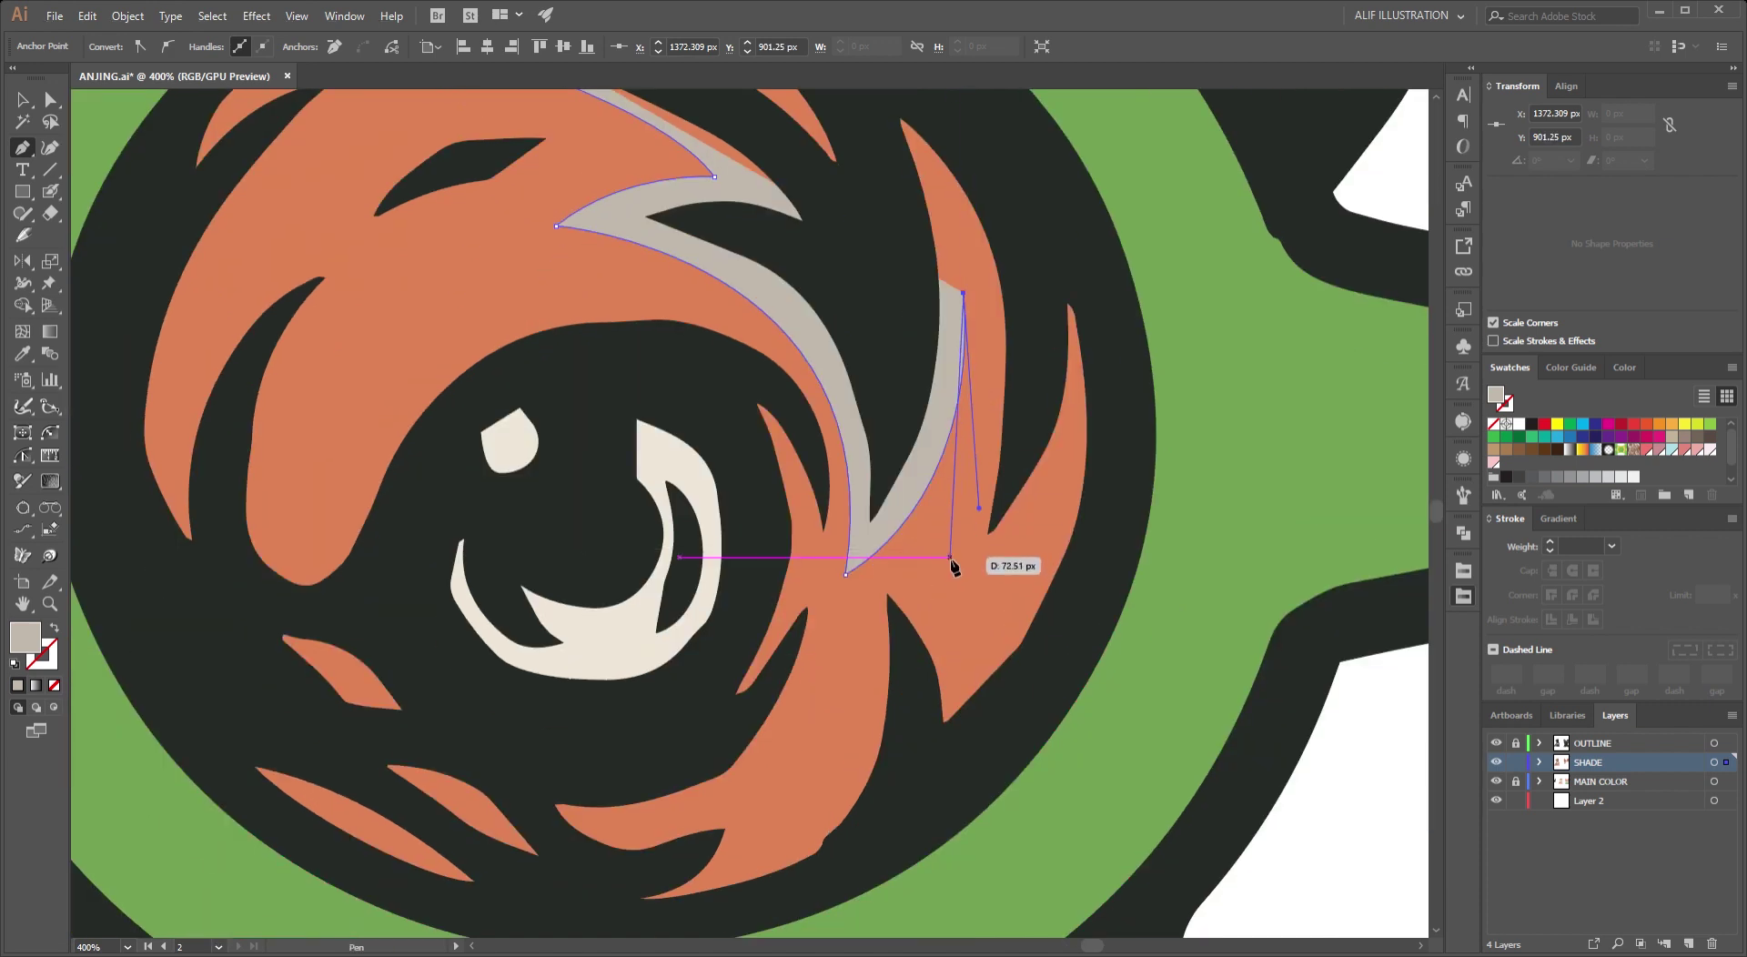
drag(951, 575, 912, 630)
drag(1042, 546, 1062, 455)
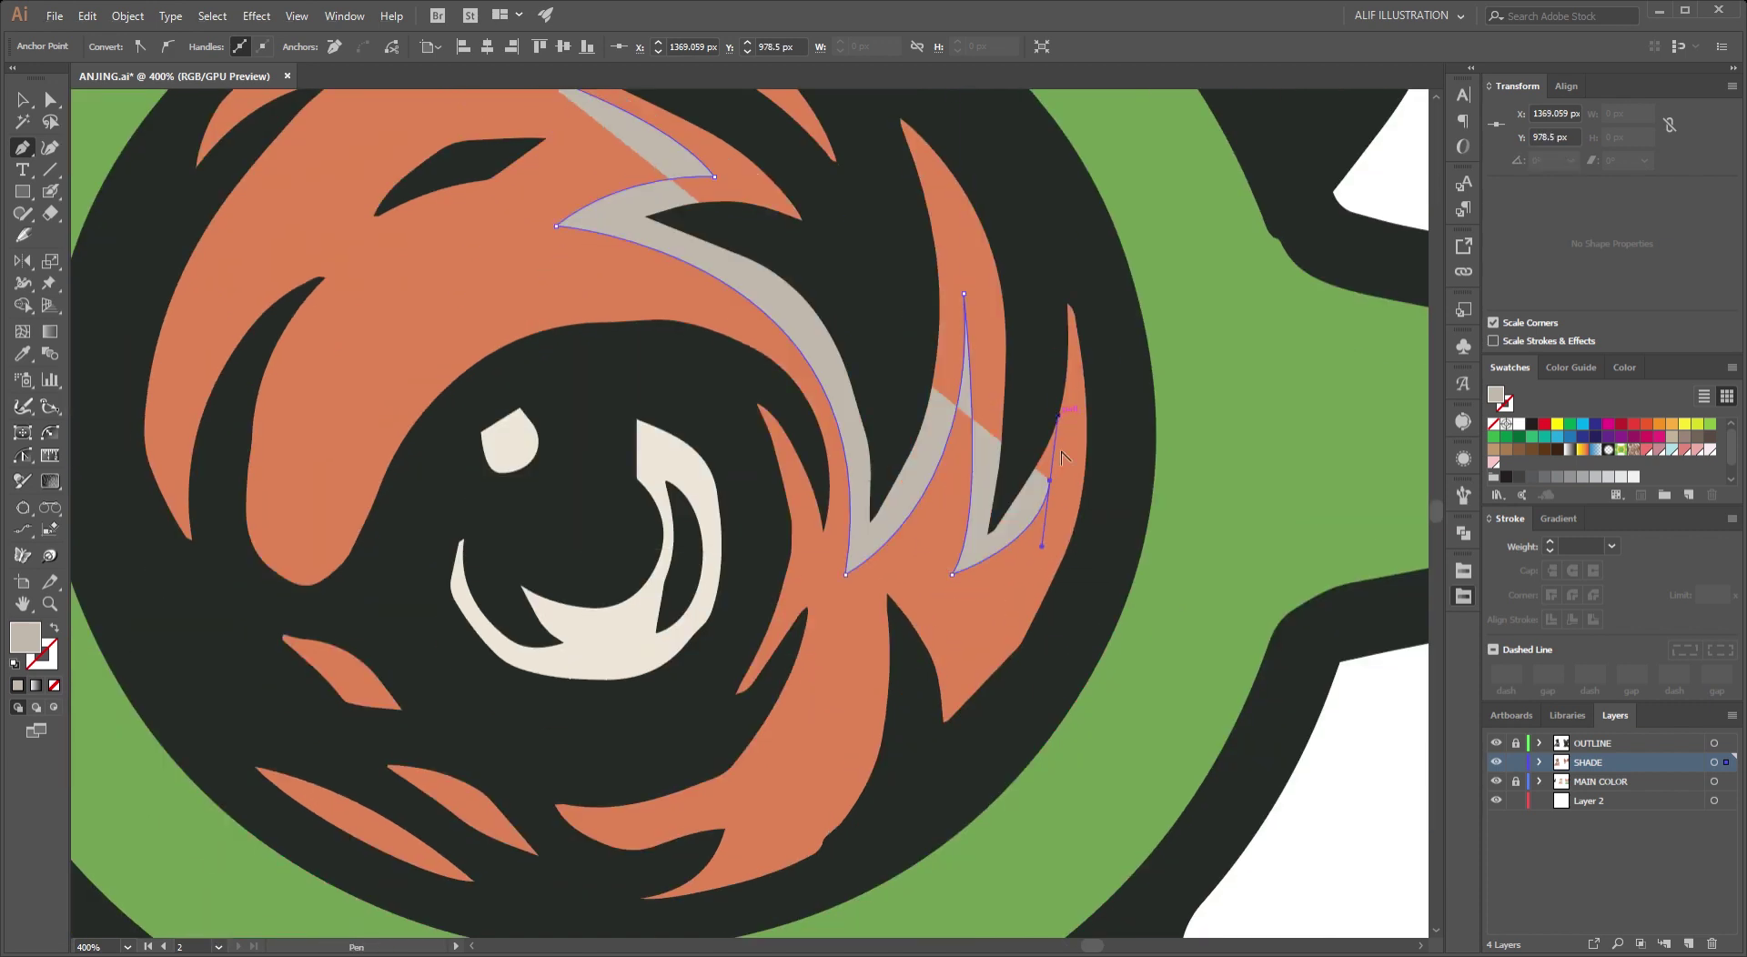
scroll(1041, 546, up, 1)
drag(908, 612, 879, 675)
drag(801, 743, 791, 758)
alt+click(926, 665)
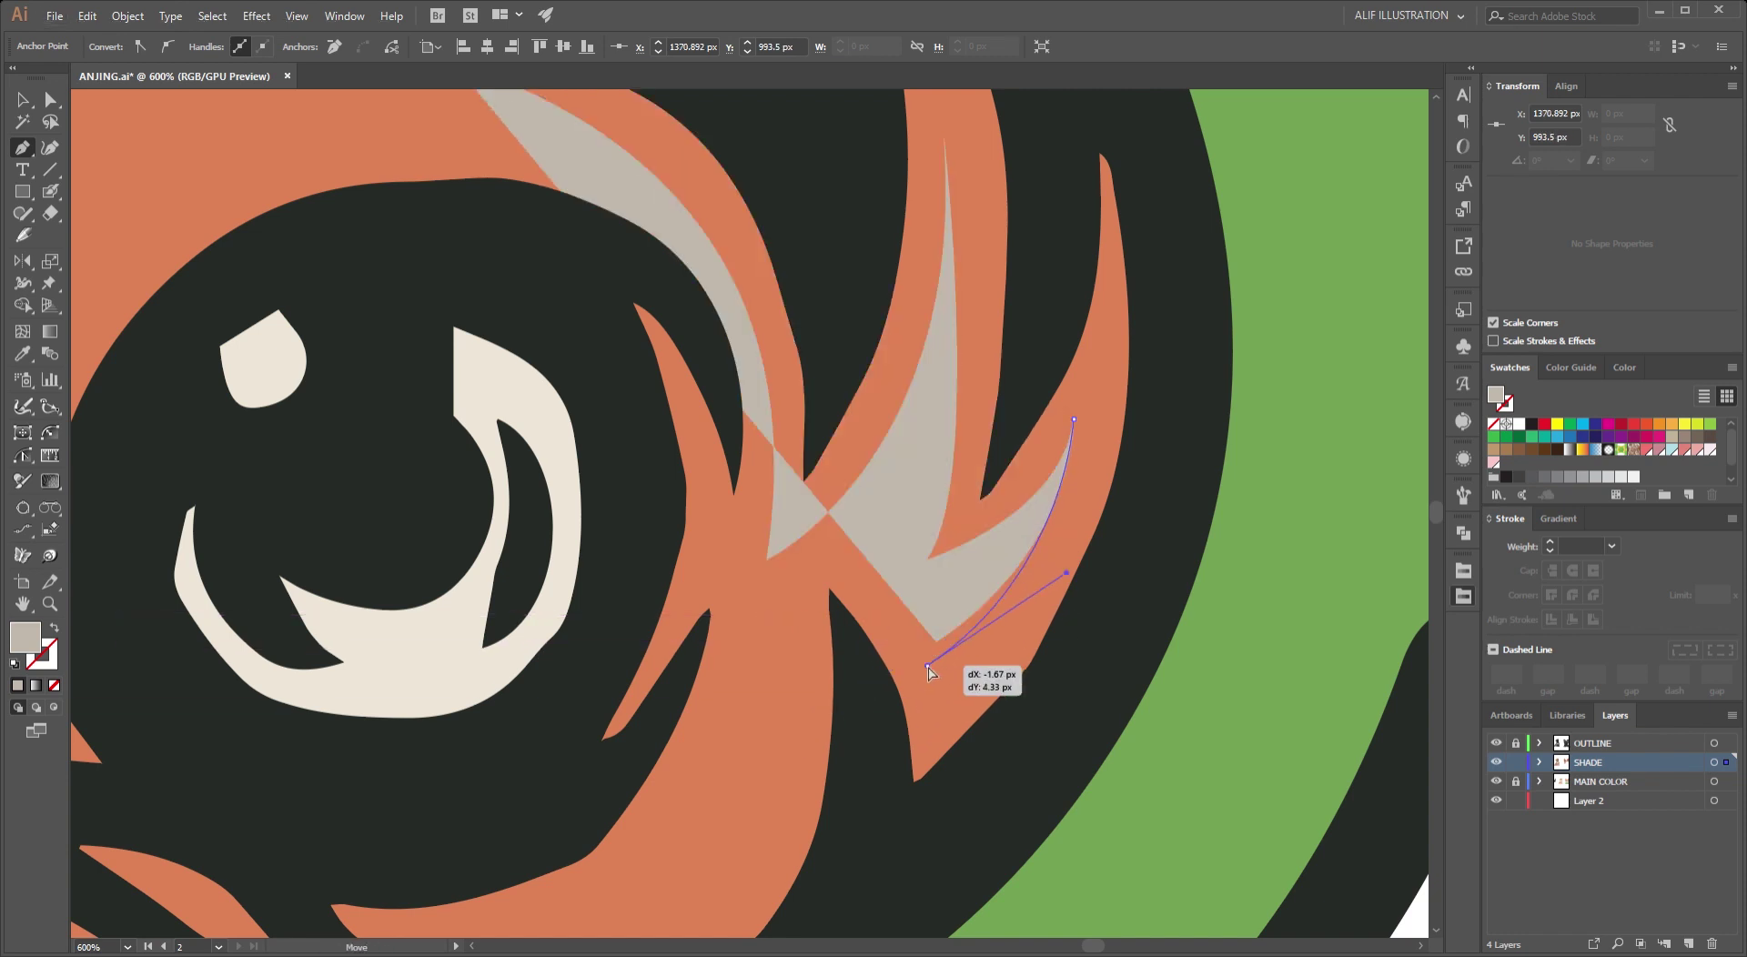
Add curved points below the eye and up the fur streaks.
scroll(801, 564, down, 2)
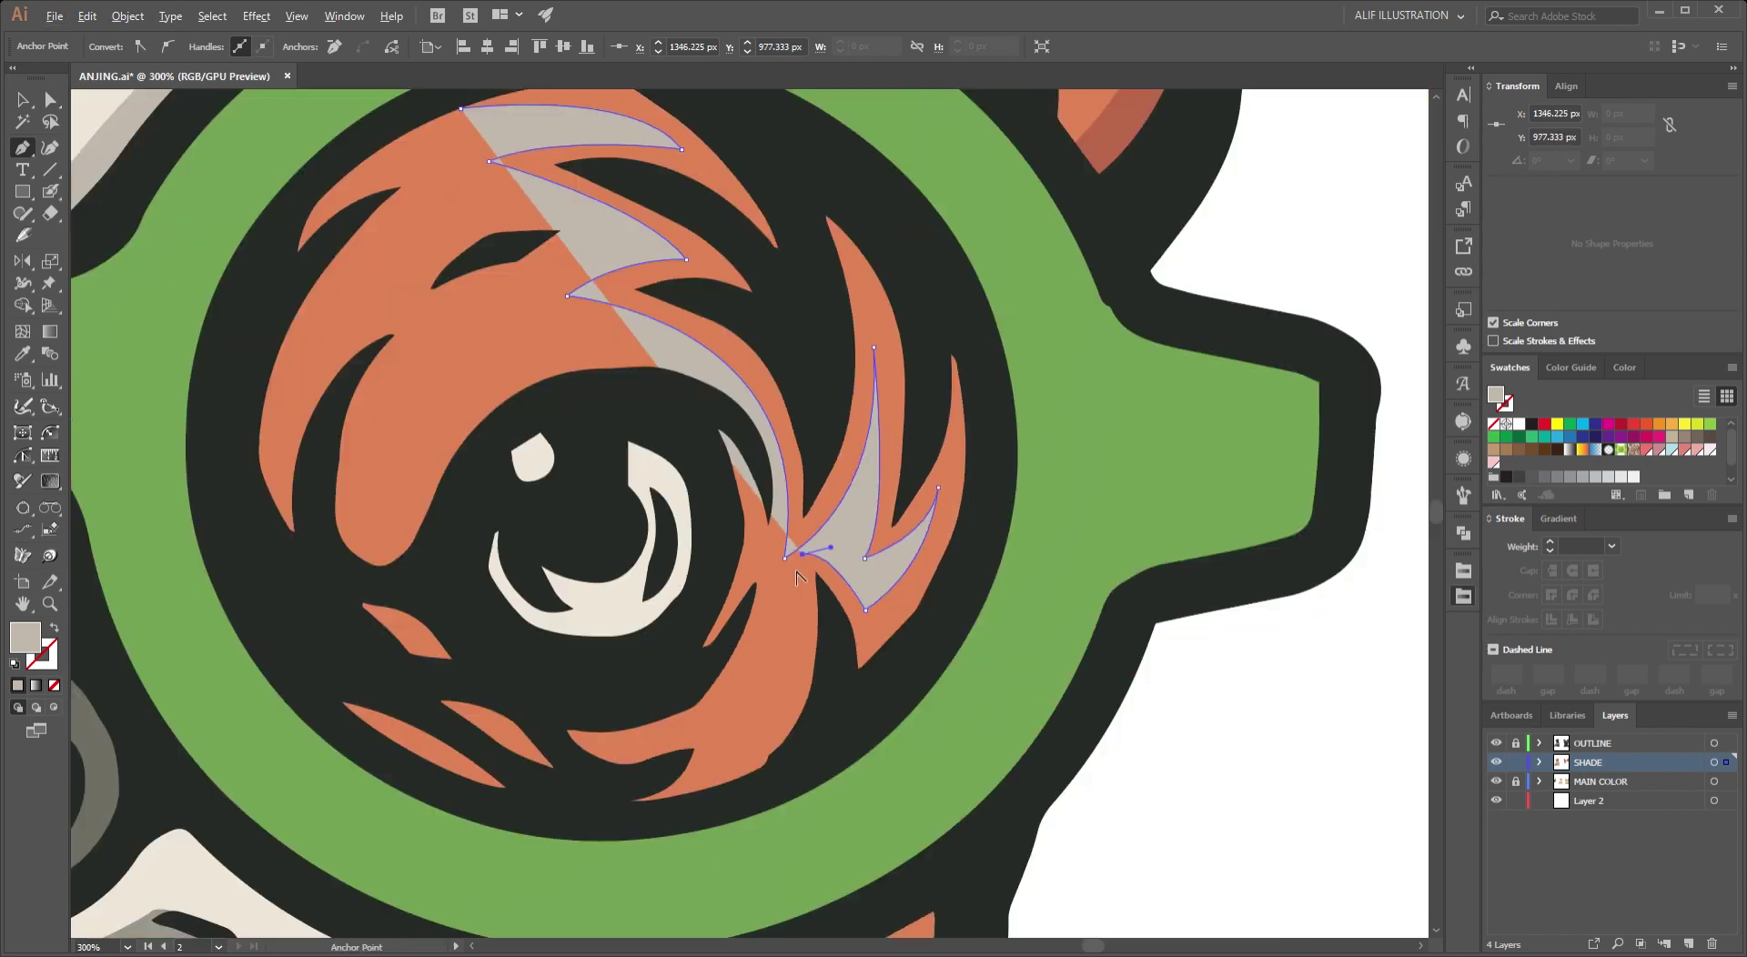
scroll(818, 546, down, 3)
drag(813, 563, 791, 571)
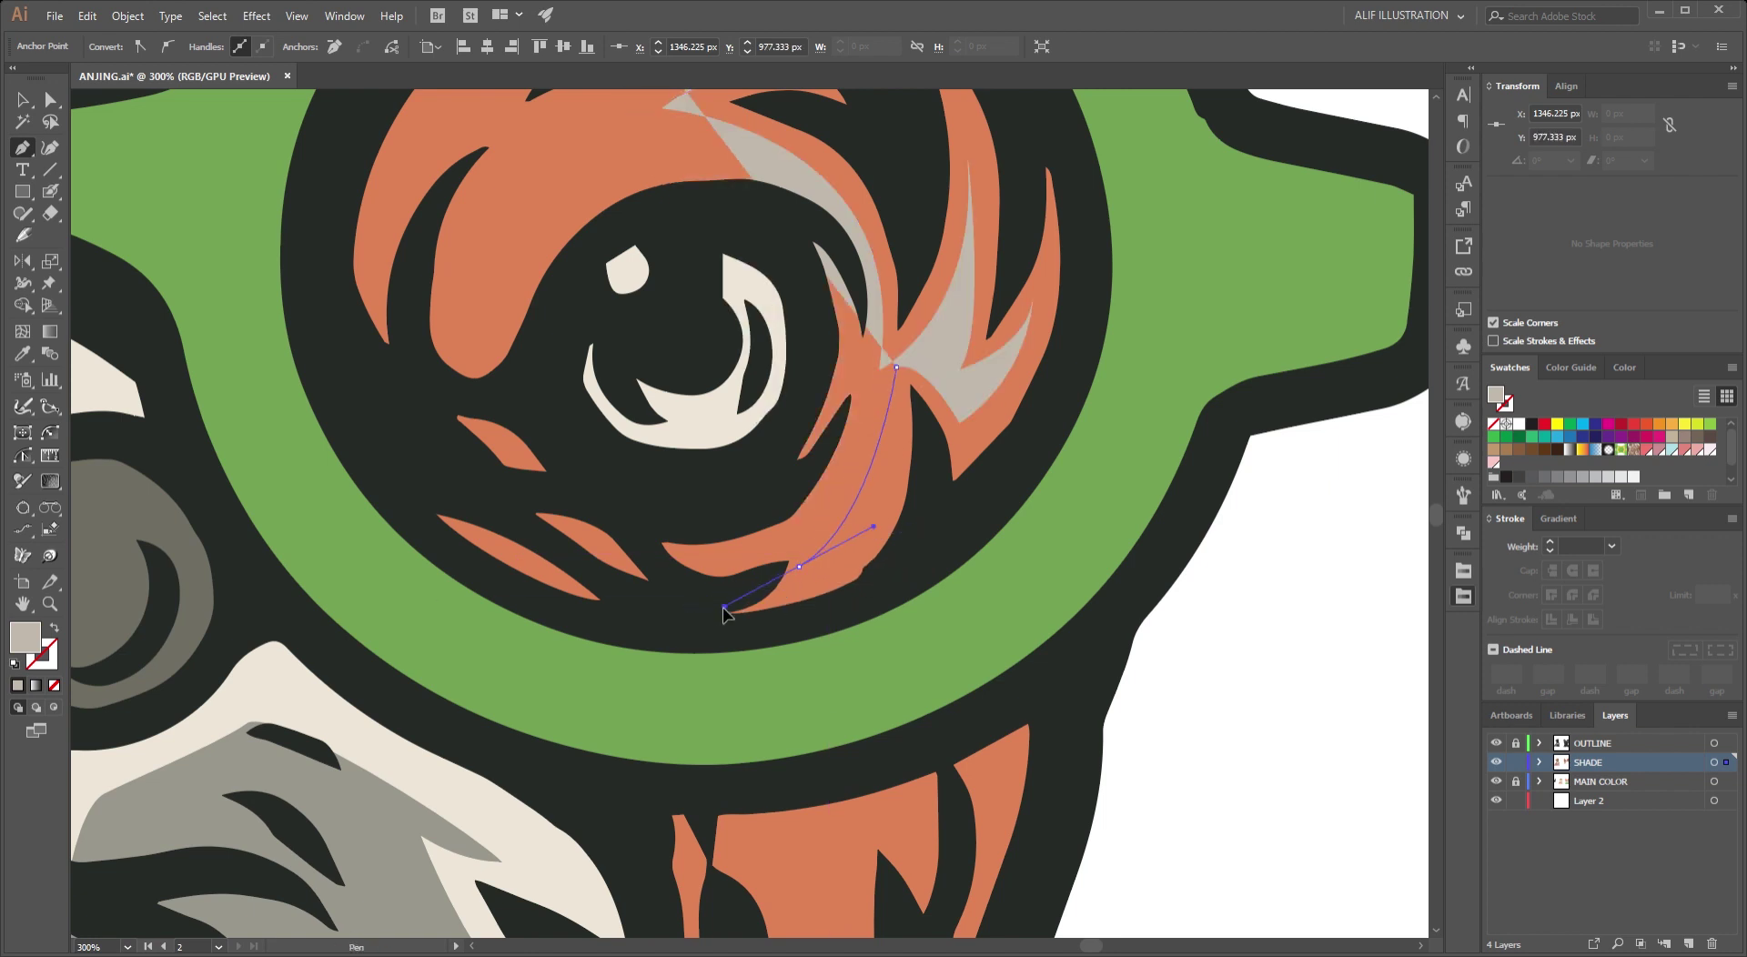
scroll(792, 573, up, 2)
drag(855, 489, 871, 437)
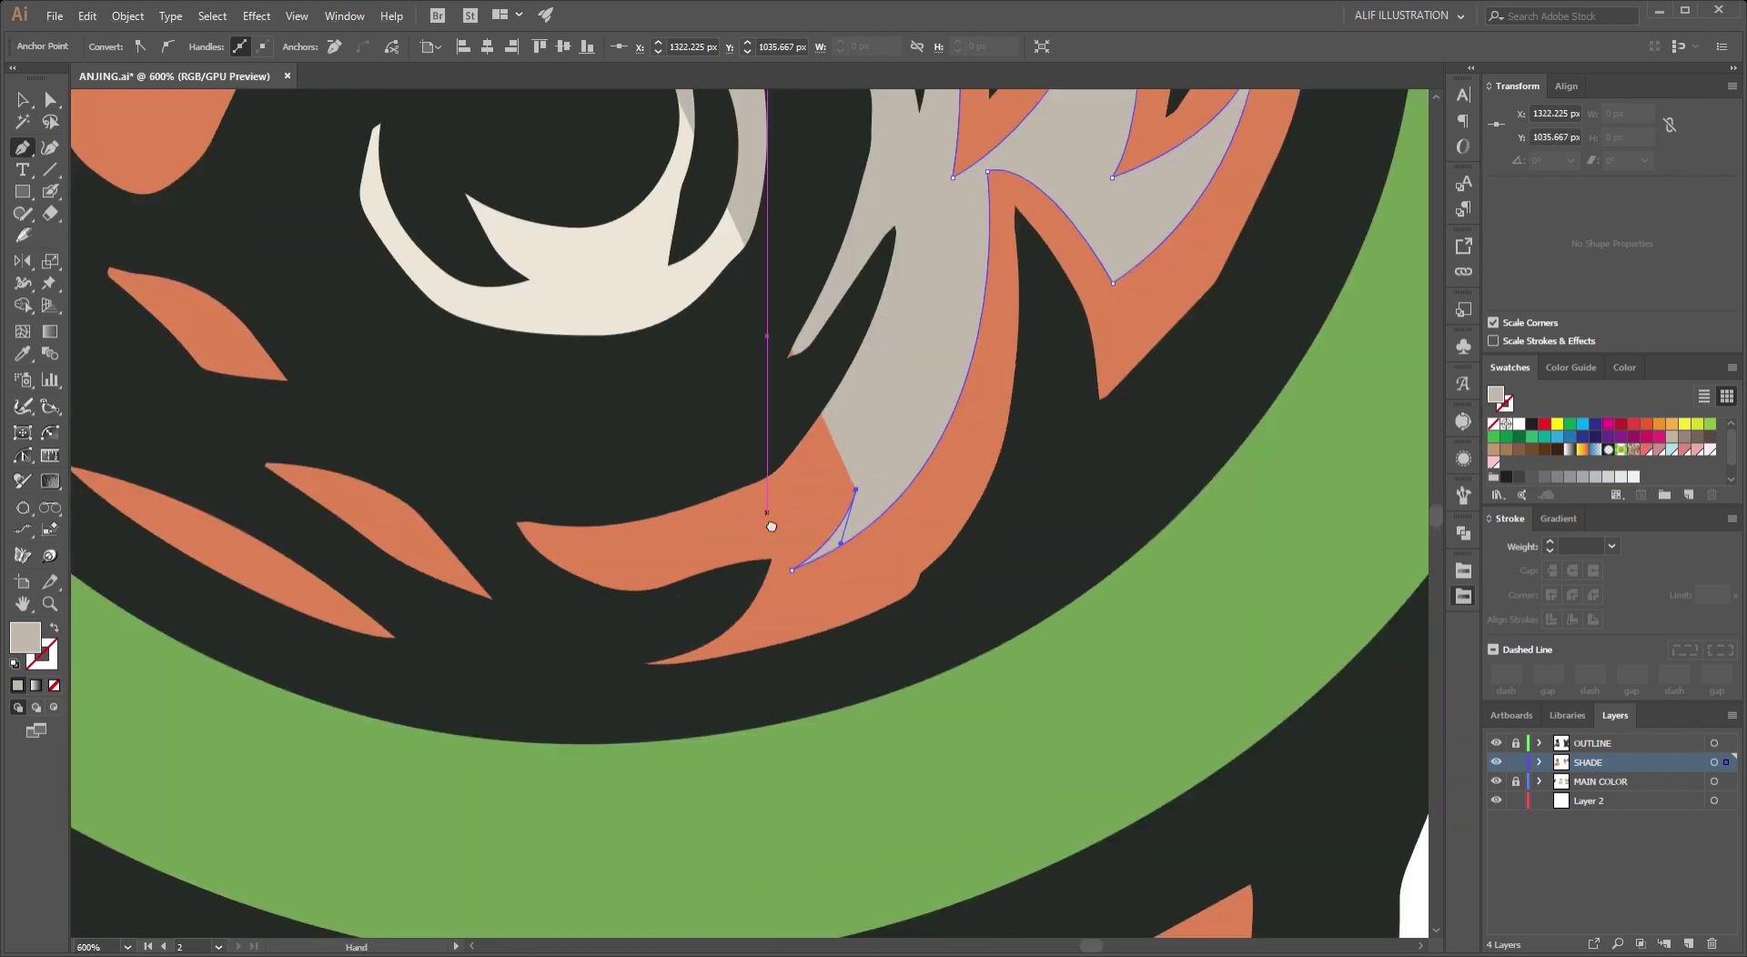
scroll(771, 526, down, 1)
drag(864, 545, 905, 553)
scroll(1085, 417, down, 1)
scroll(1085, 417, up, 1)
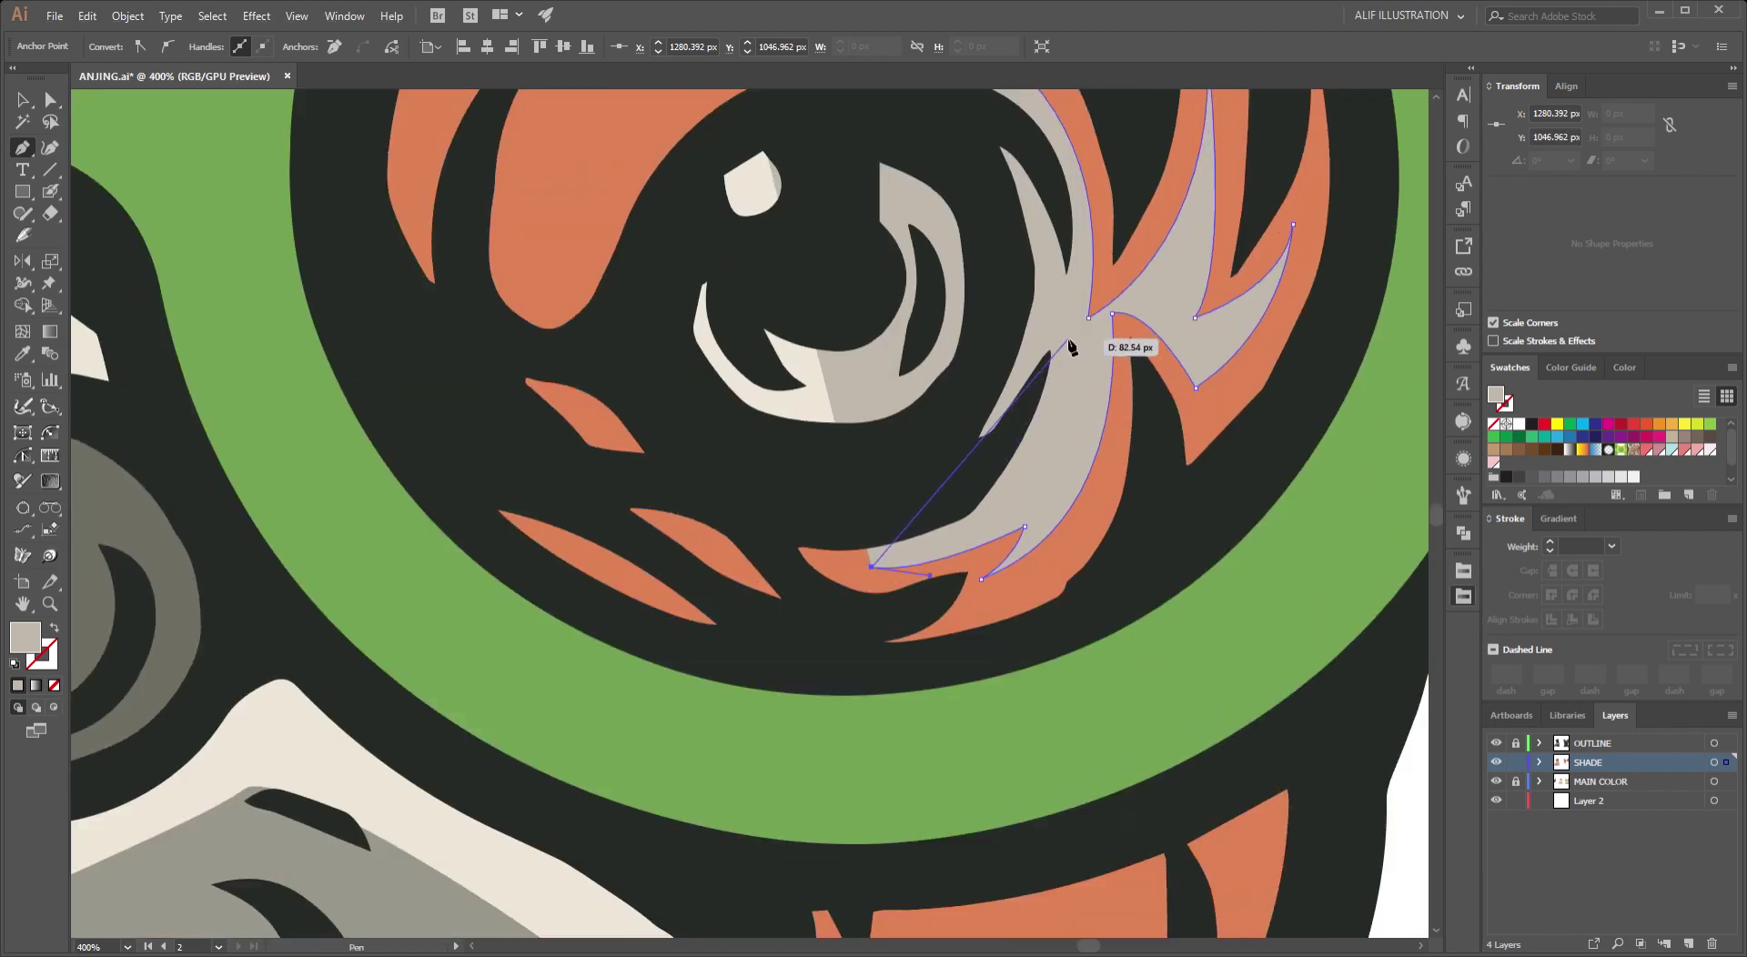
click(1068, 344)
scroll(1061, 338, up, 3)
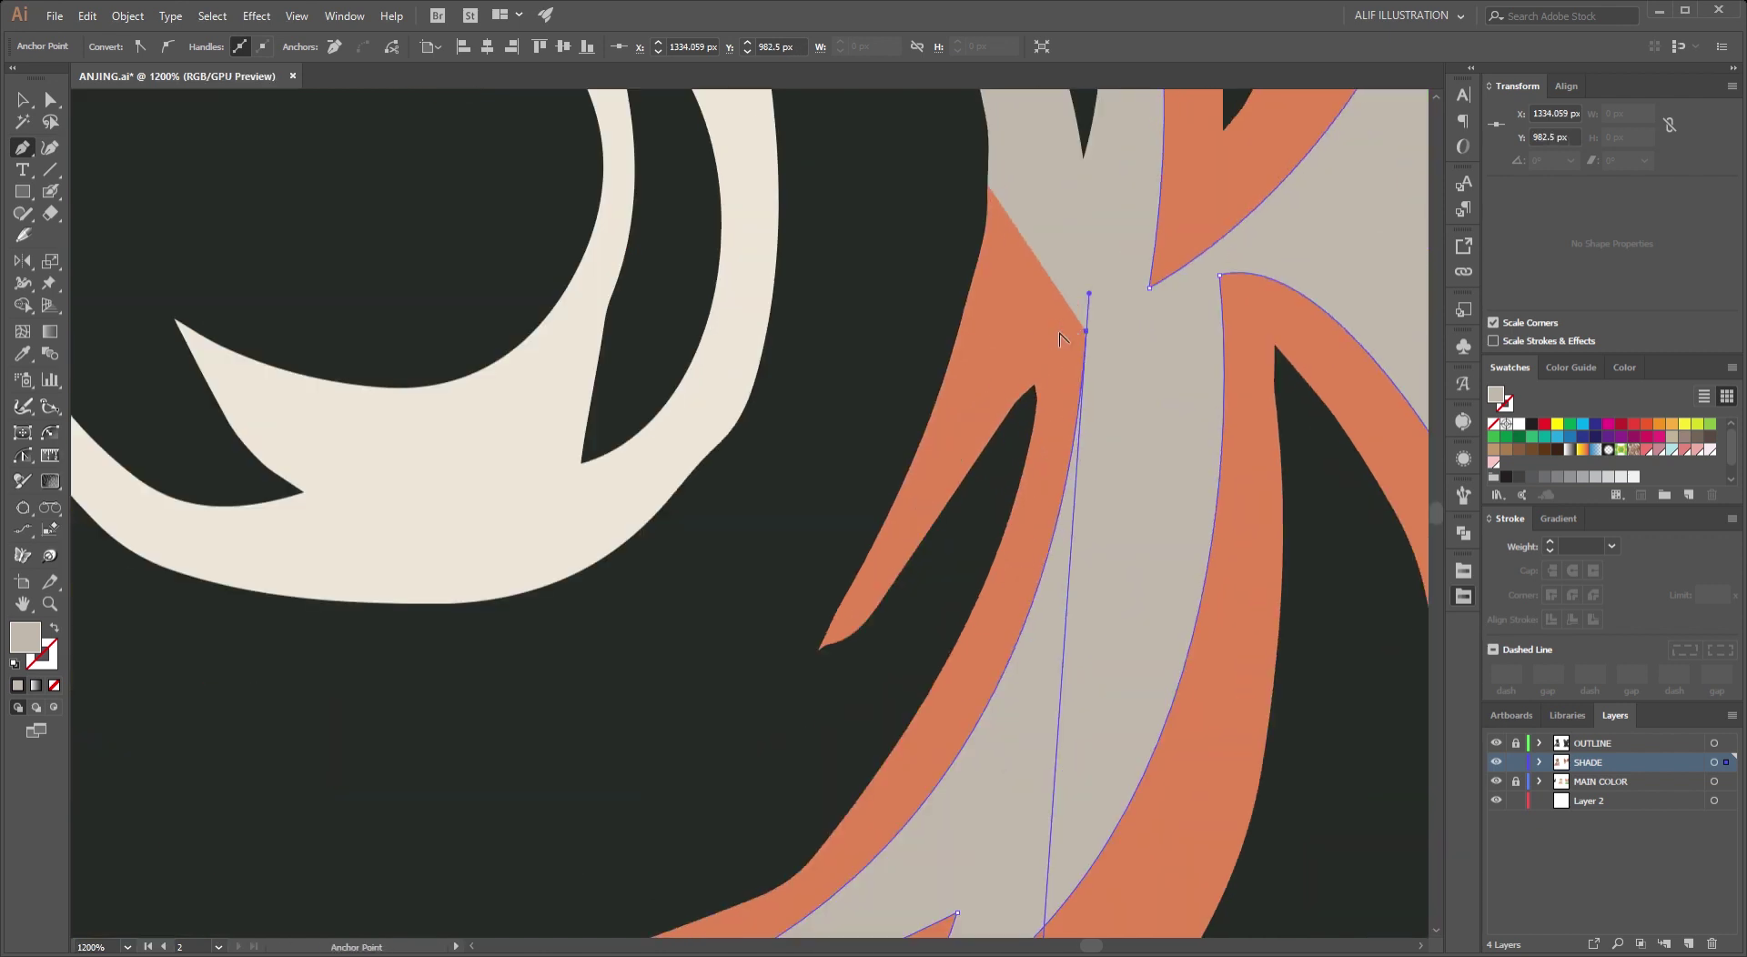
scroll(1001, 382, down, 2)
scroll(955, 364, up, 2)
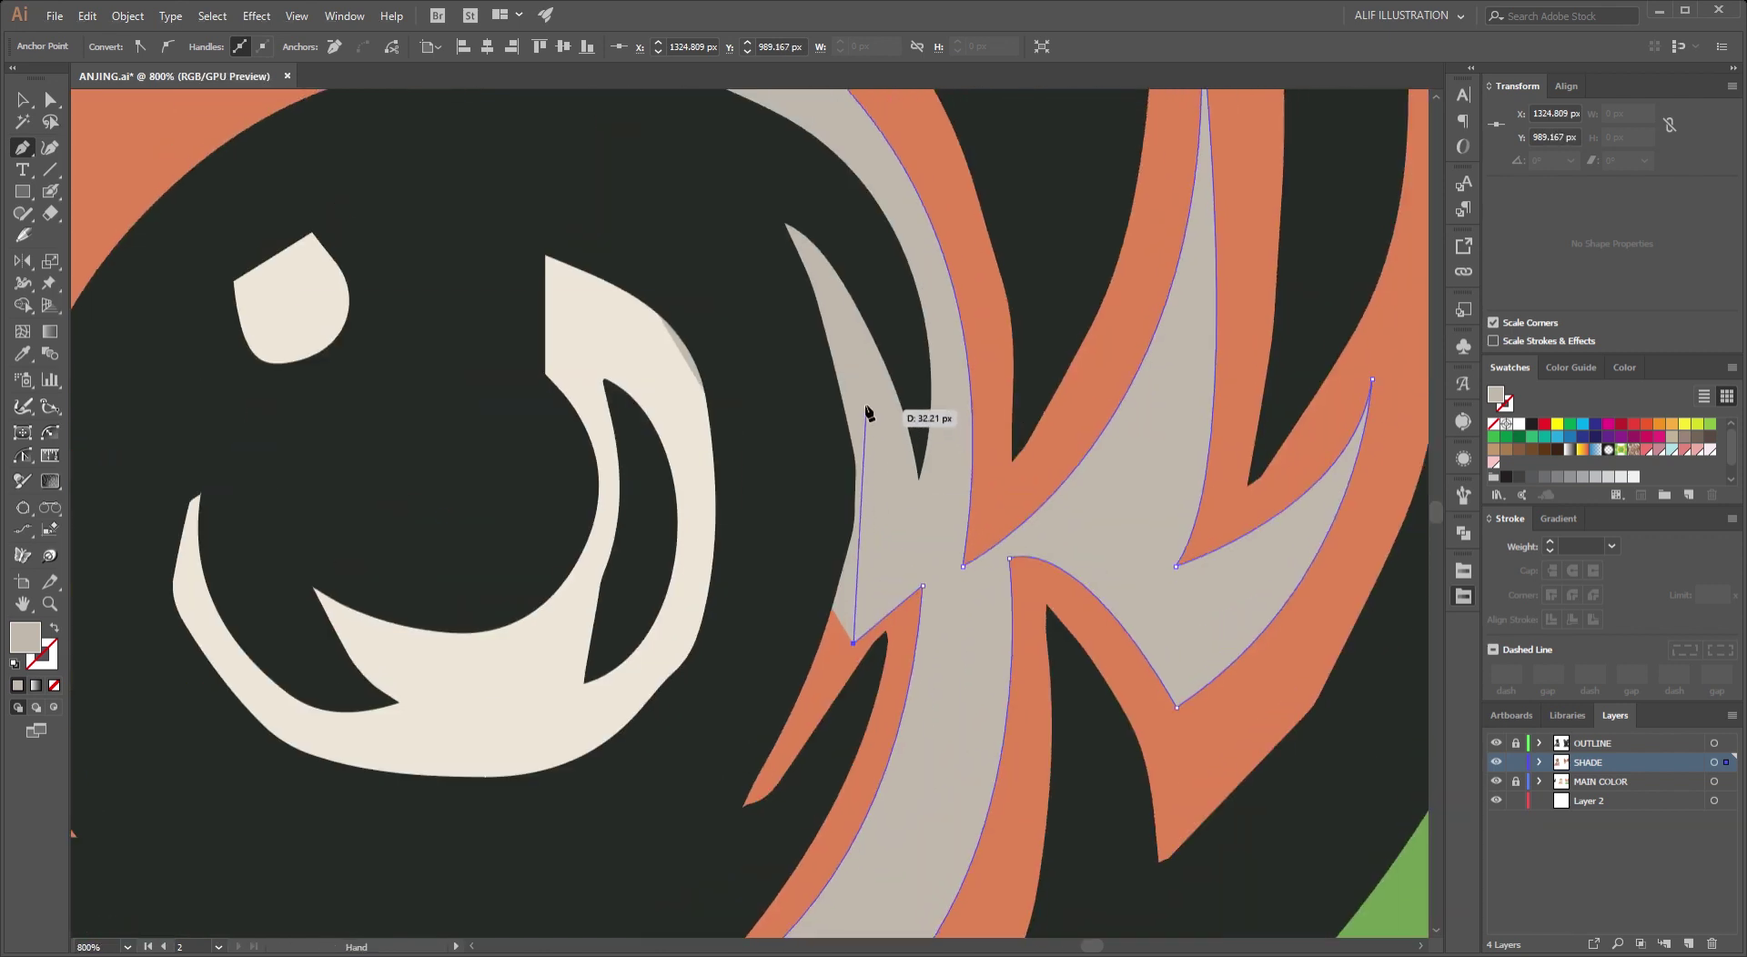
drag(859, 387, 804, 273)
Curve the lens shade around the fur's lower tip and back up its edge.
scroll(921, 535, down, 1)
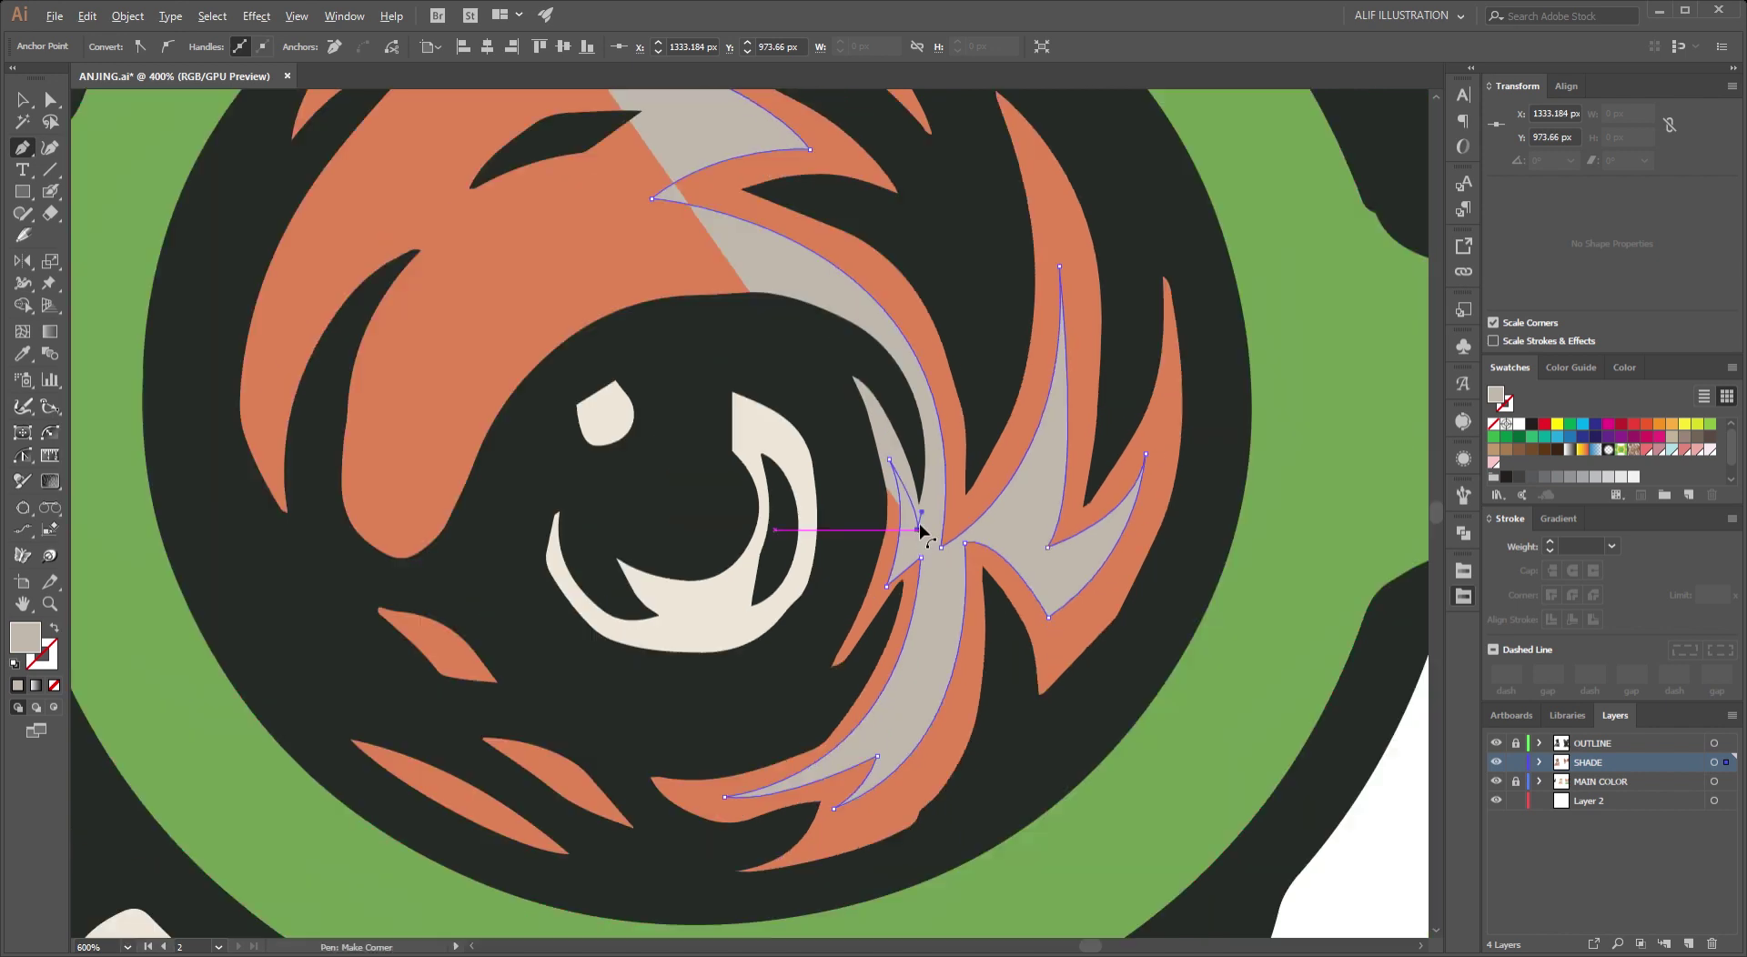
scroll(934, 408, up, 2)
scroll(900, 373, up, 1)
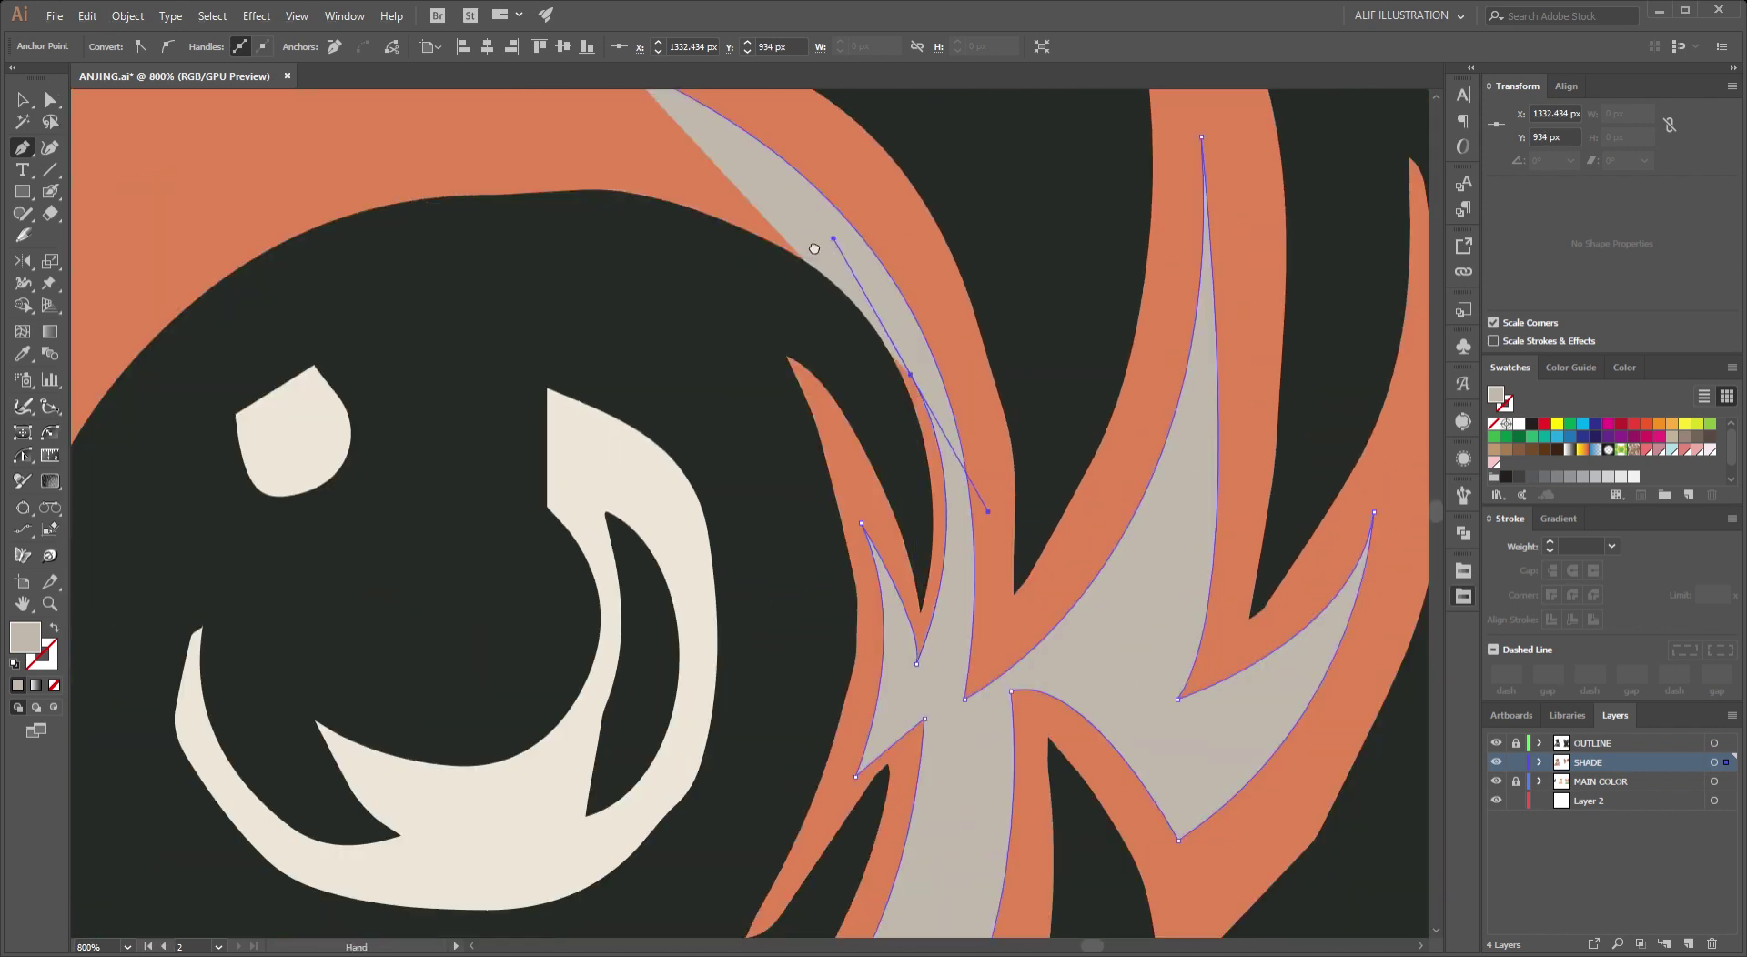
scroll(800, 273, up, 2)
drag(570, 306, 268, 338)
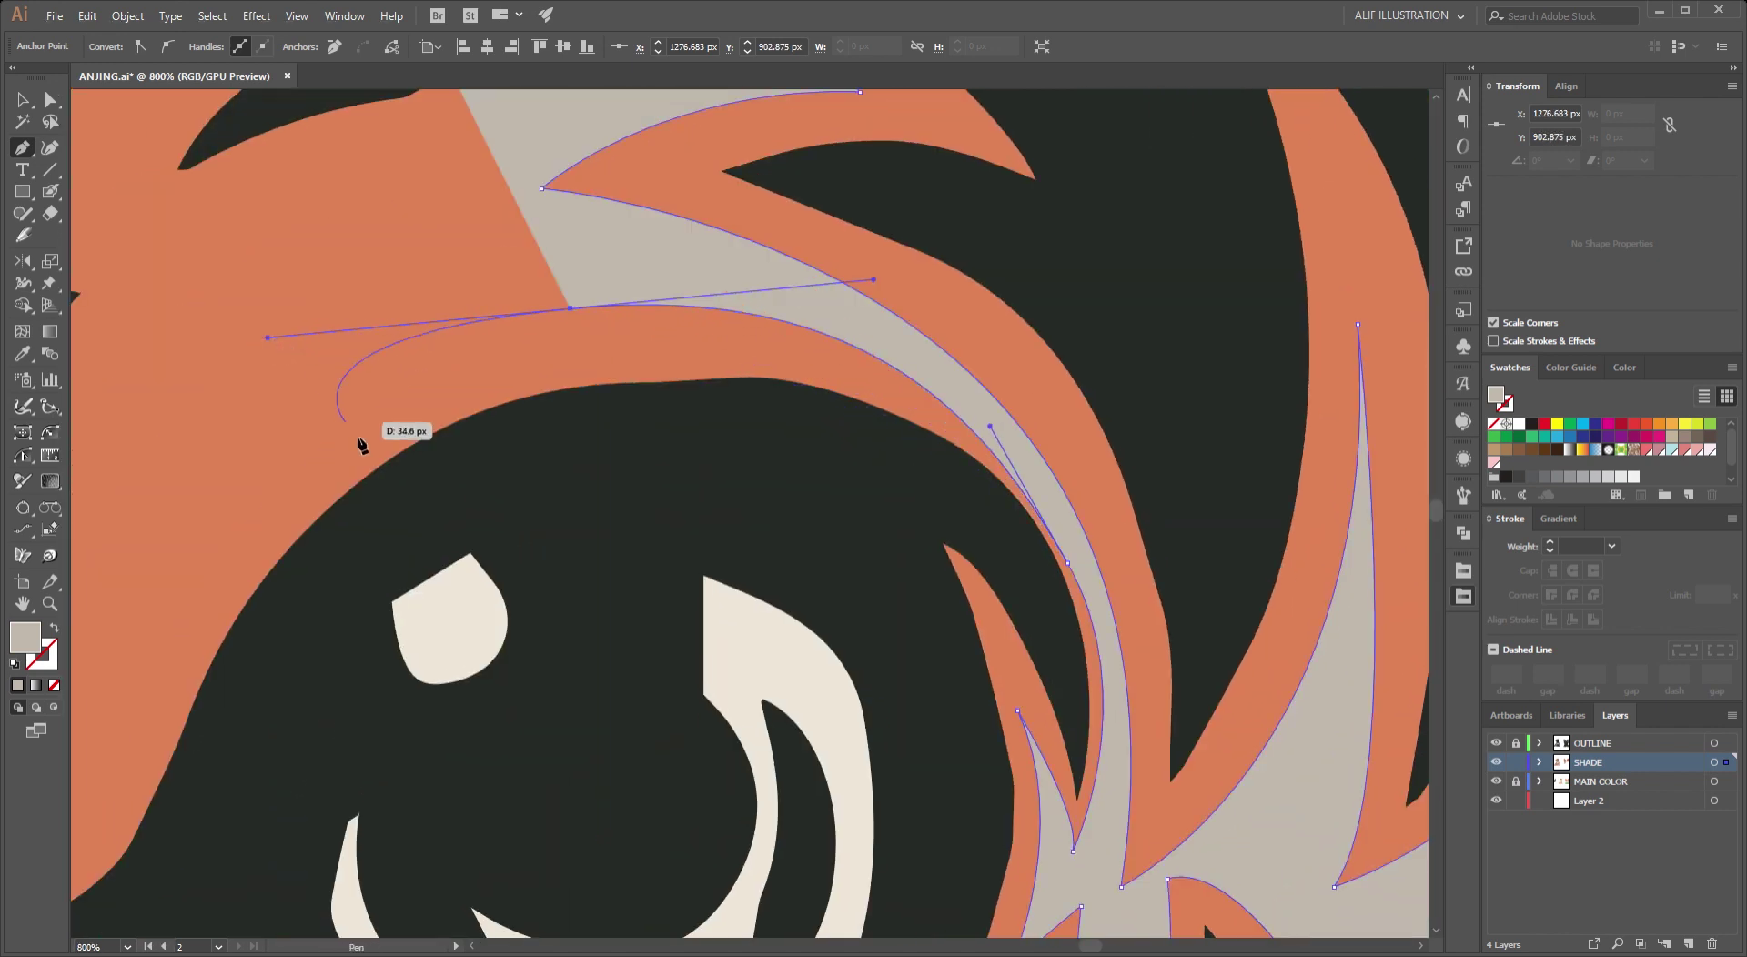
scroll(719, 535, down, 2)
drag(728, 546, 694, 546)
scroll(705, 541, up, 2)
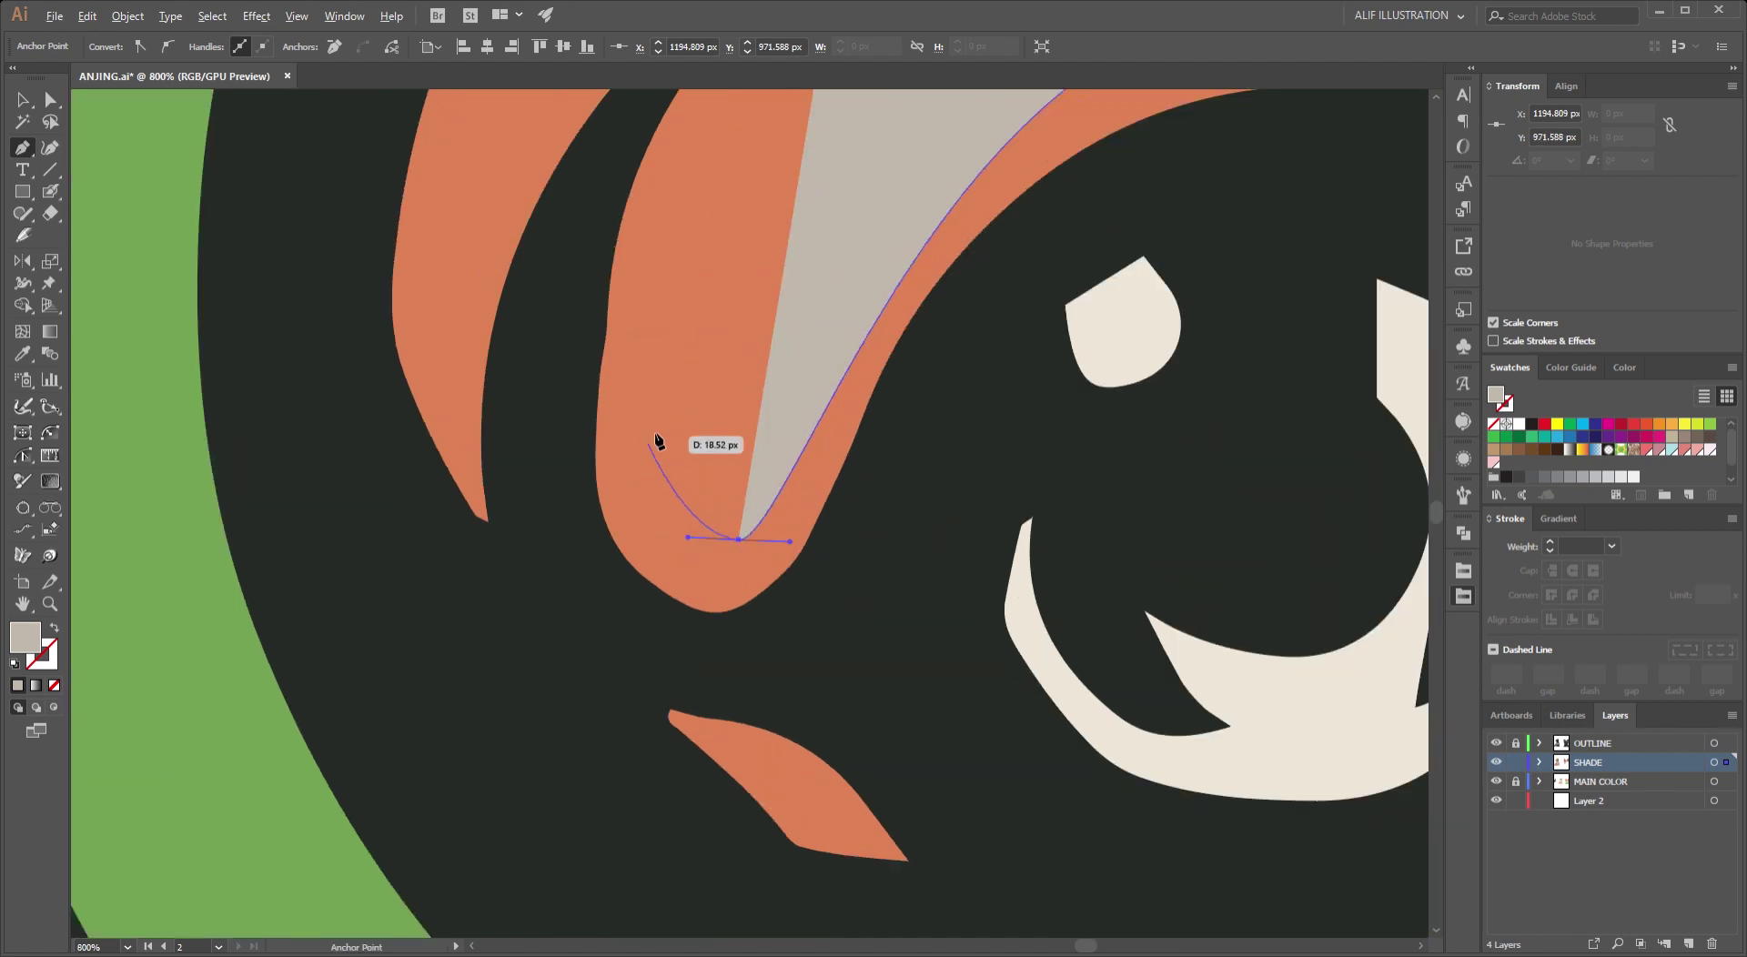
click(739, 539)
scroll(752, 545, up, 3)
drag(836, 451, 850, 355)
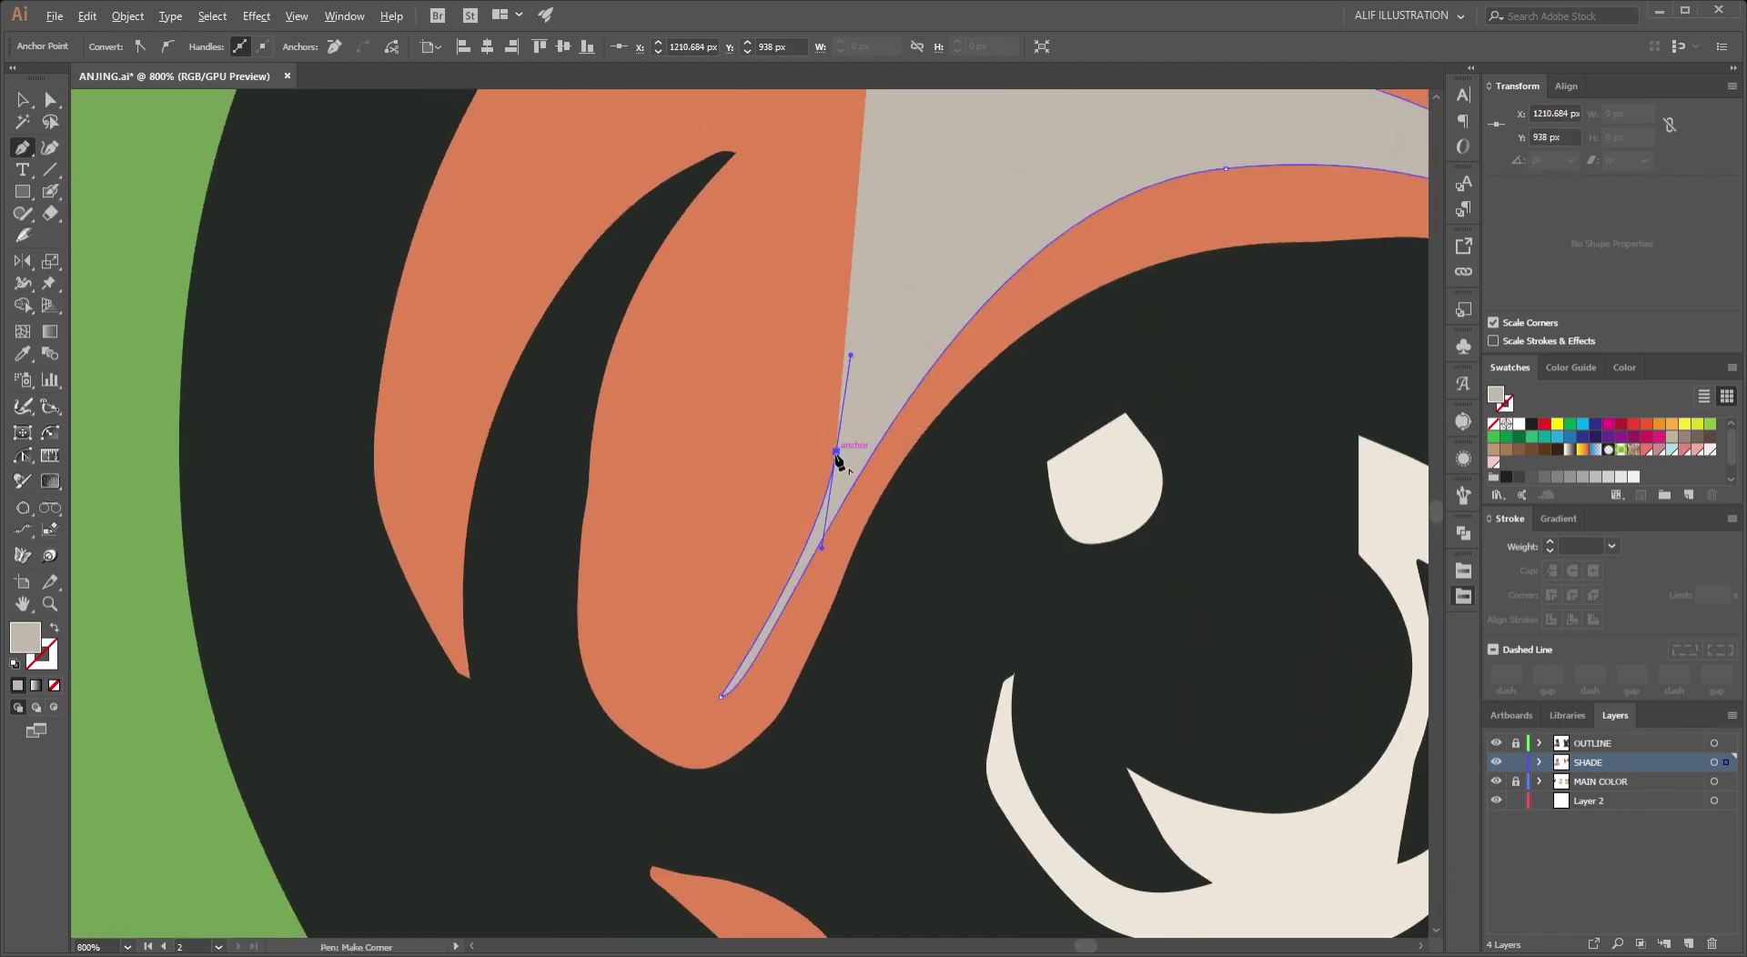
drag(656, 670, 566, 619)
scroll(636, 546, up, 5)
mouse_move(841, 344)
mouse_down()
mouse_move(963, 324)
mouse_move(1002, 274)
mouse_up()
Close the lens shade path along the inner edge of the green ring.
scroll(840, 344, down, 5)
scroll(843, 378, up, 3)
scroll(818, 507, up, 2)
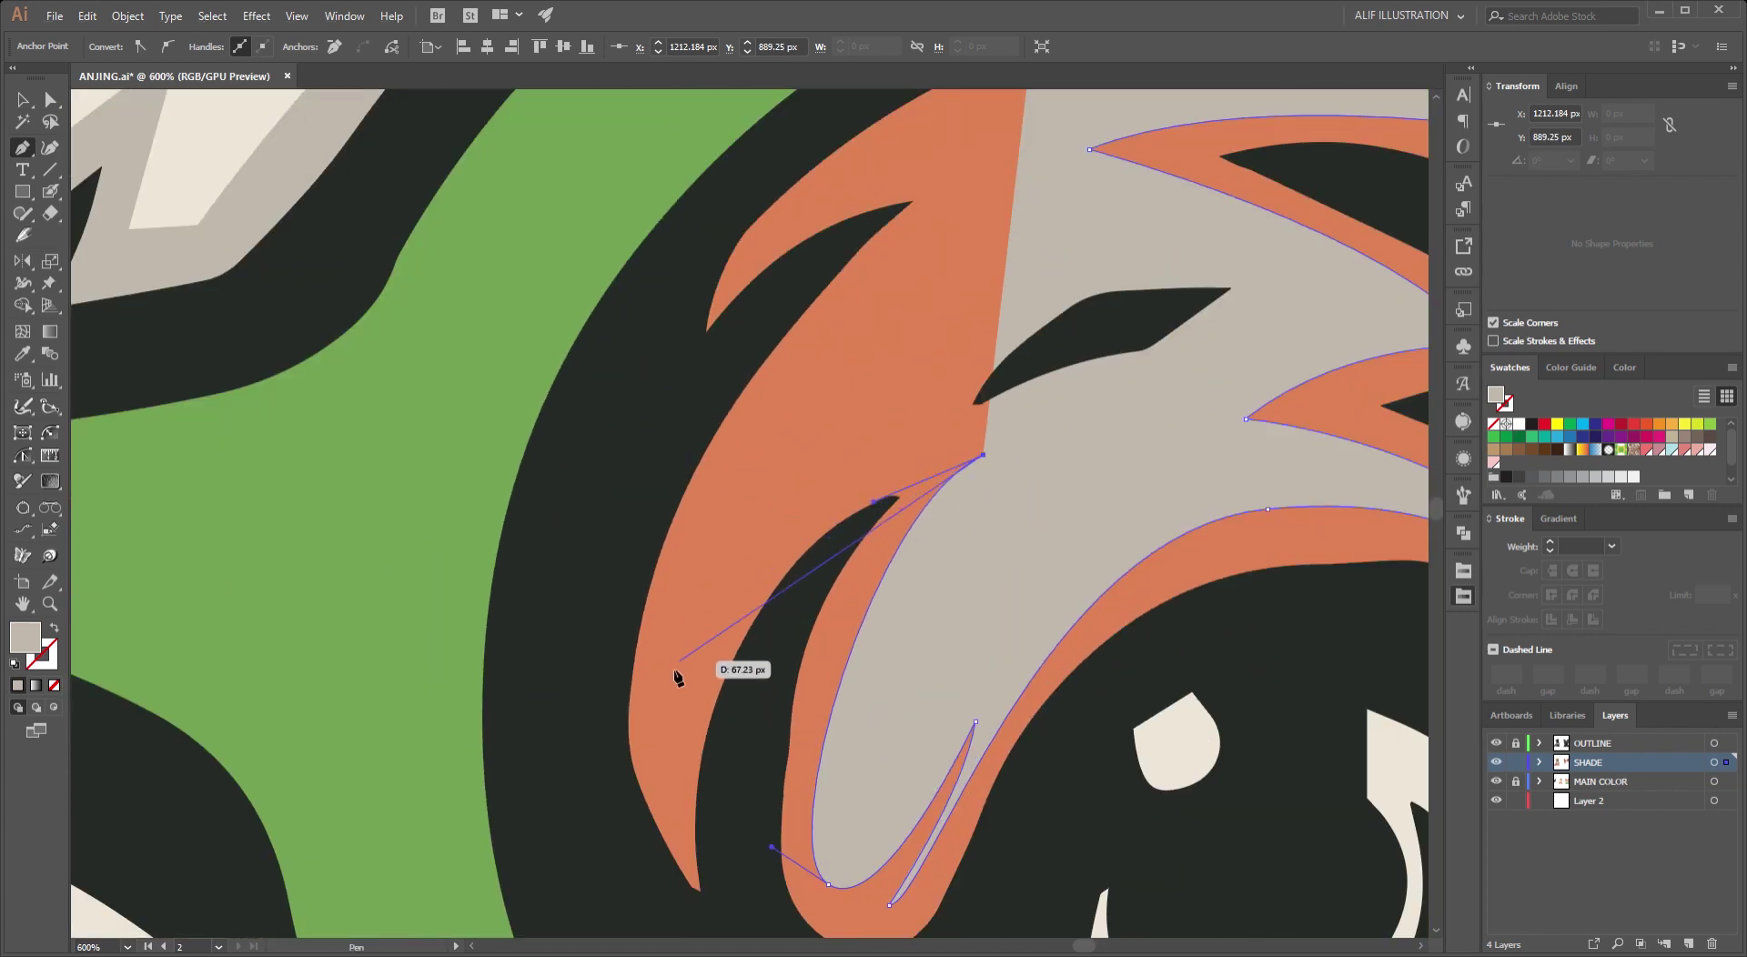
scroll(683, 670, down, 1)
scroll(636, 728, down, 2)
drag(692, 273, 863, 605)
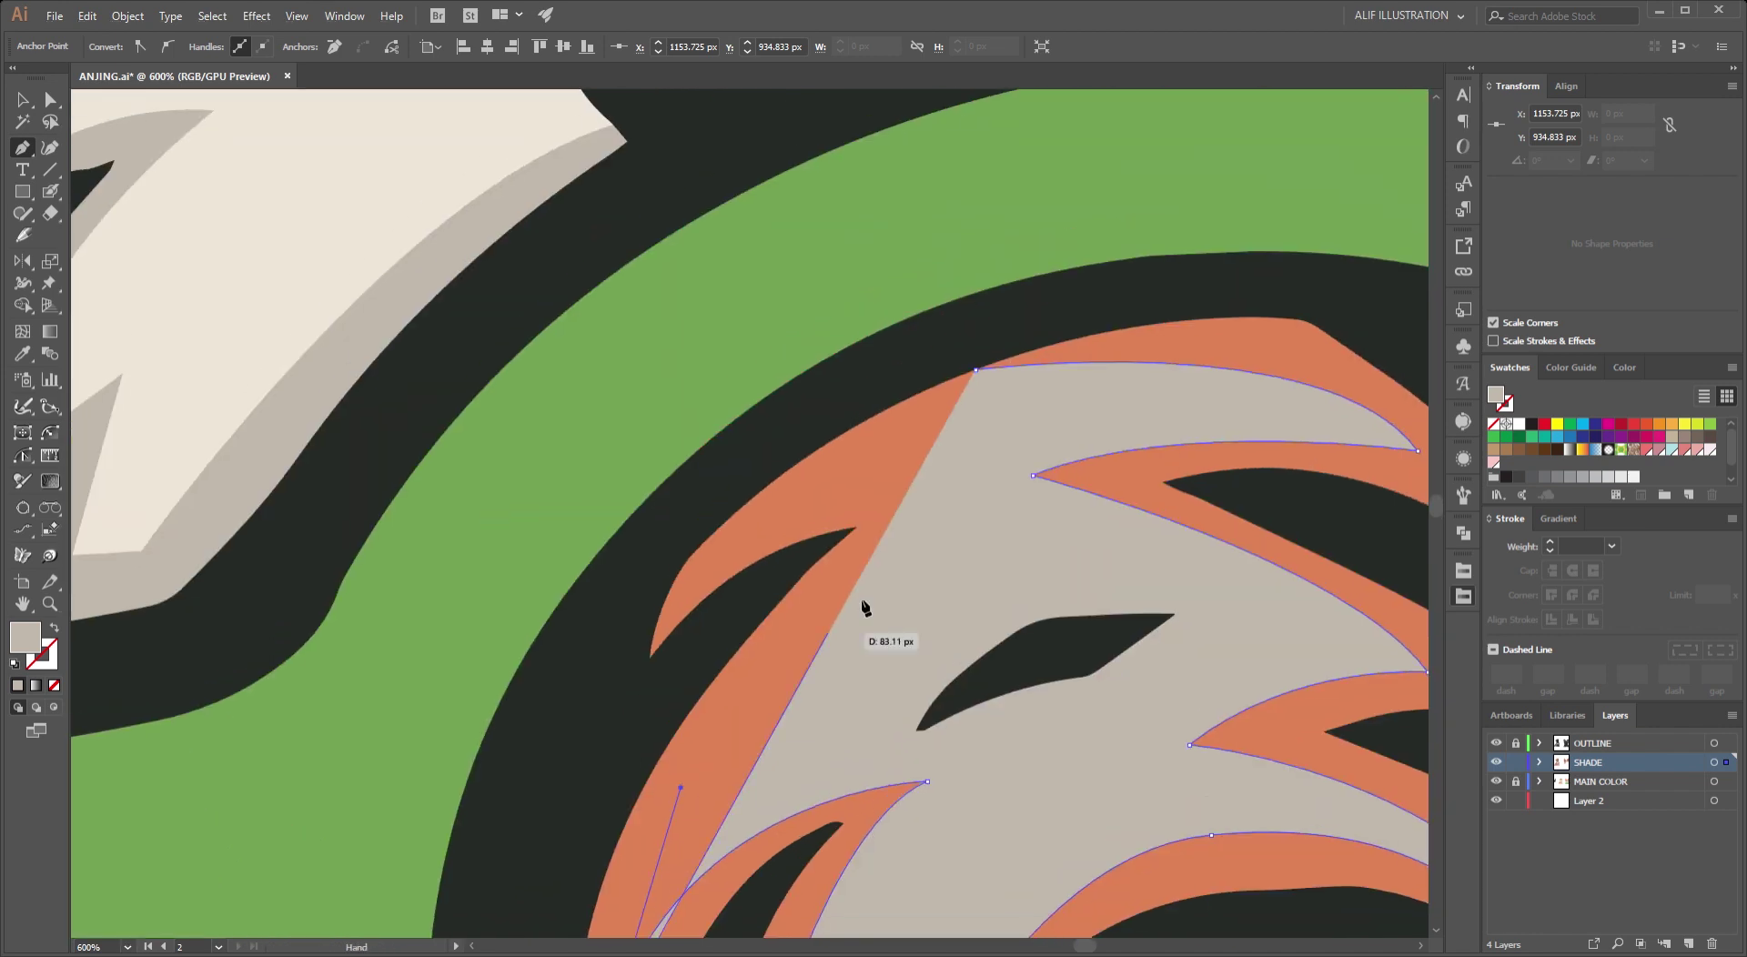
drag(1014, 477, 1112, 452)
scroll(910, 510, up, 1)
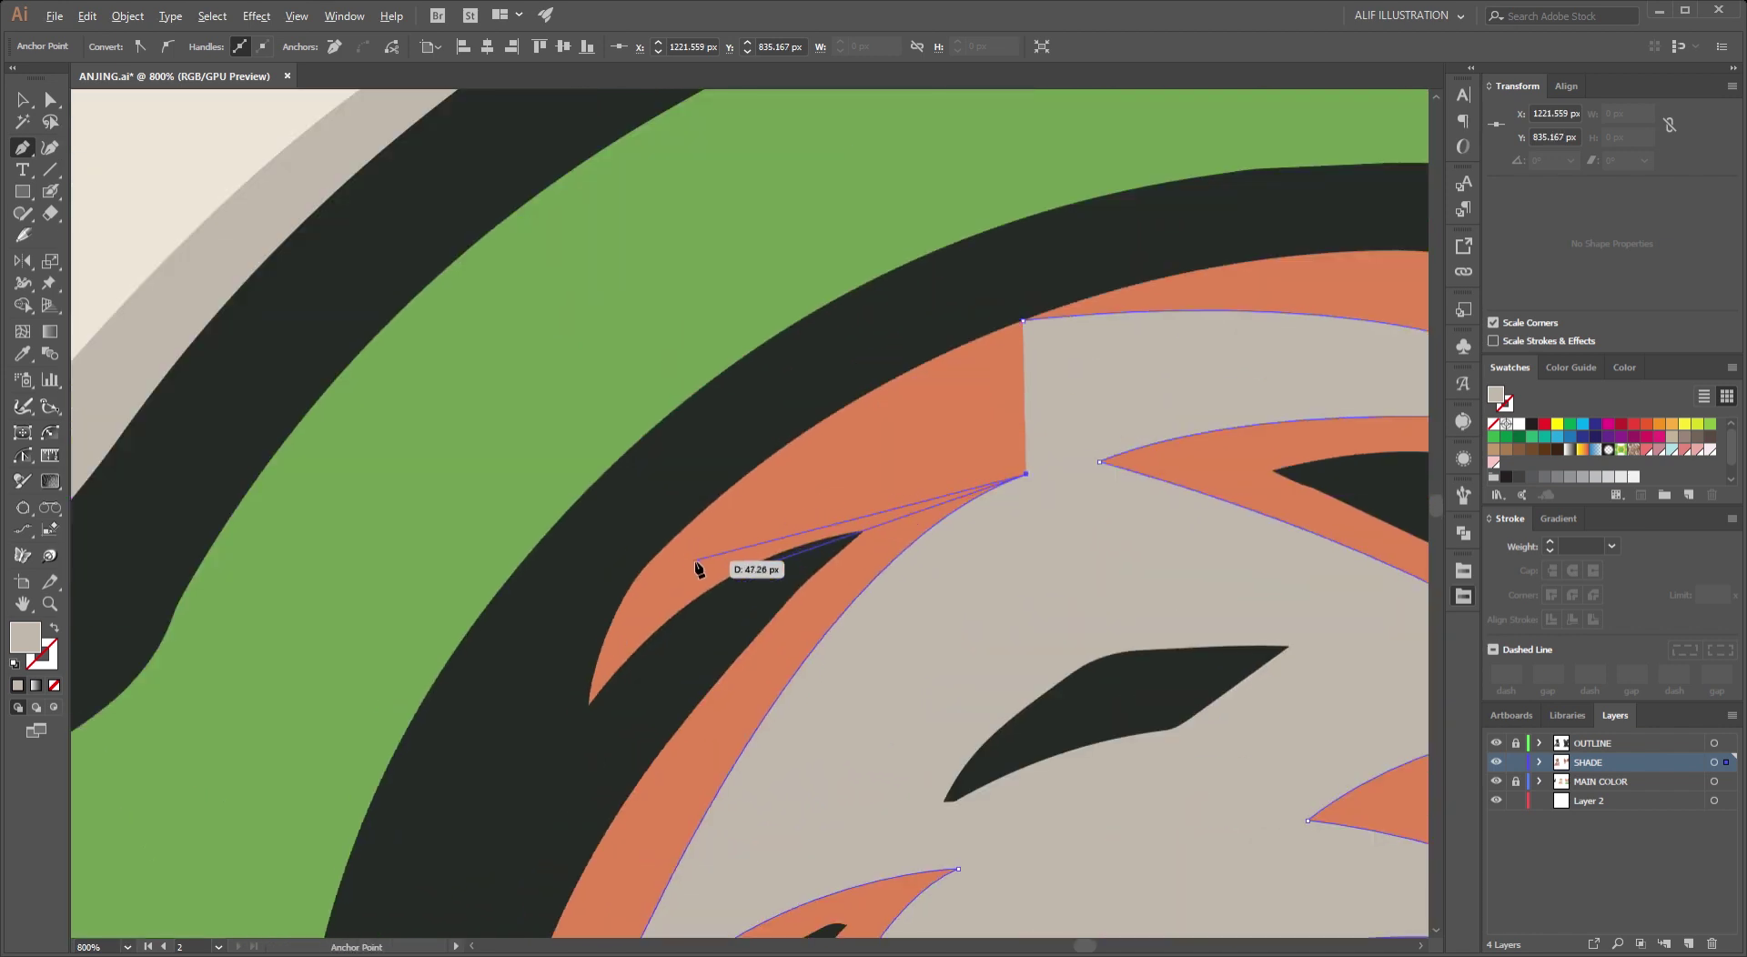
scroll(710, 570, up, 2)
drag(648, 725, 882, 554)
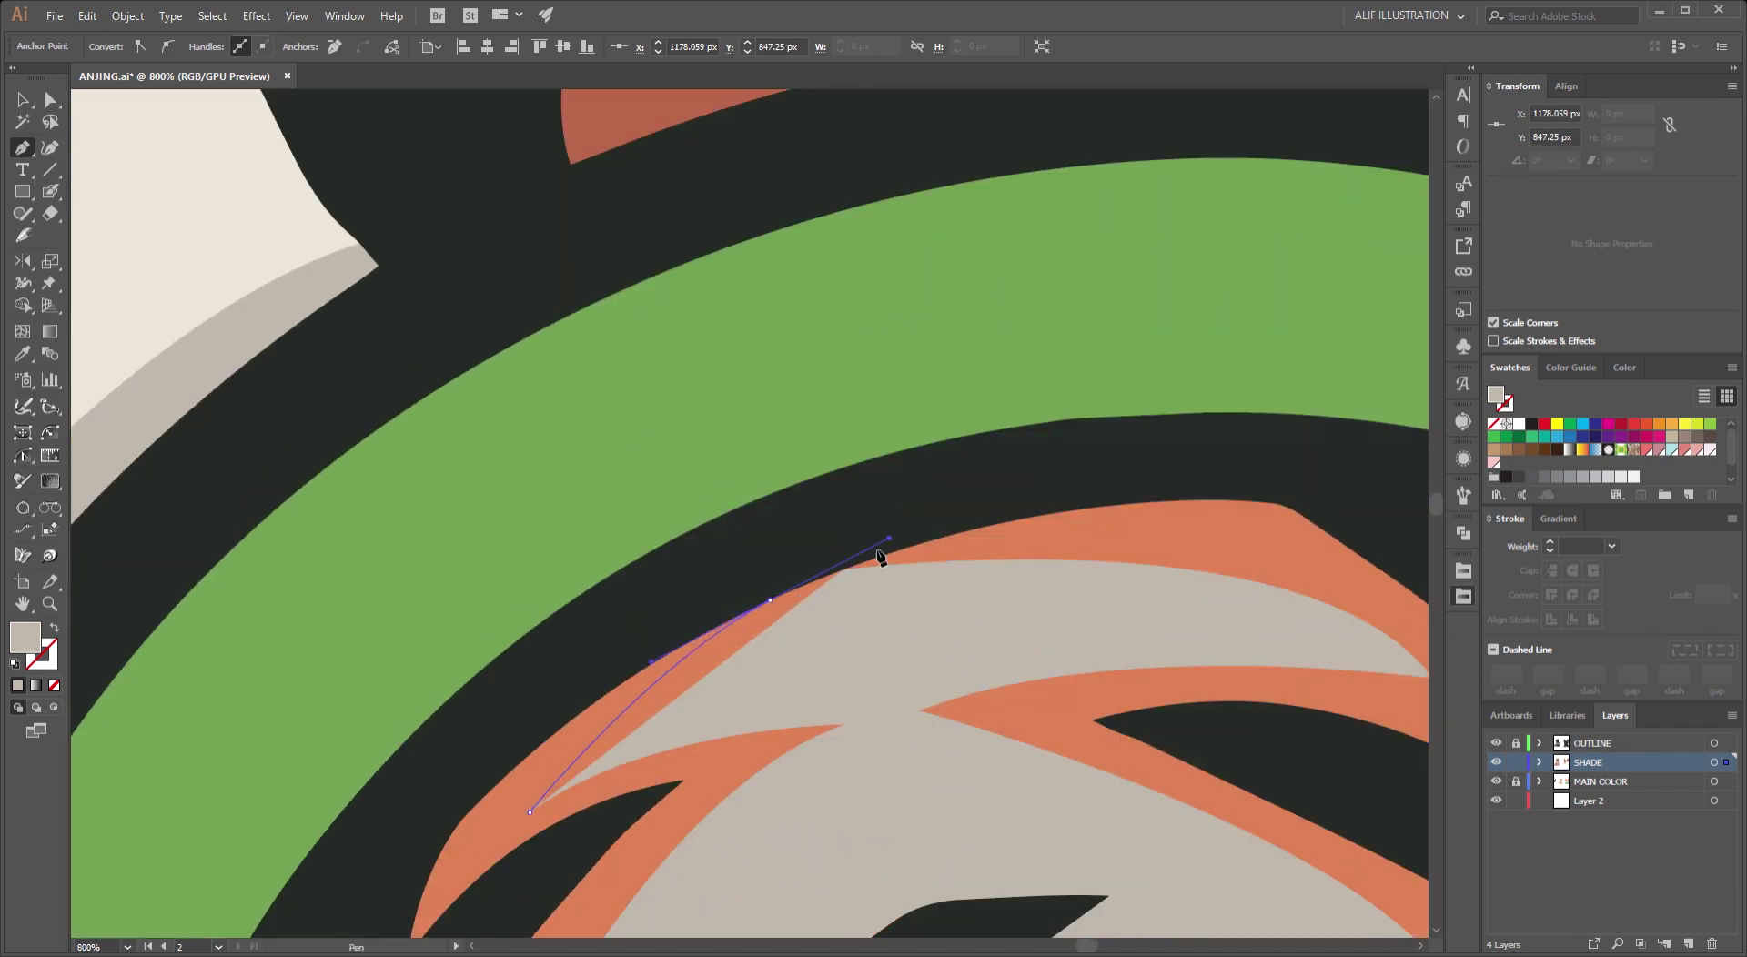
scroll(773, 600, down, 2)
drag(566, 717, 623, 405)
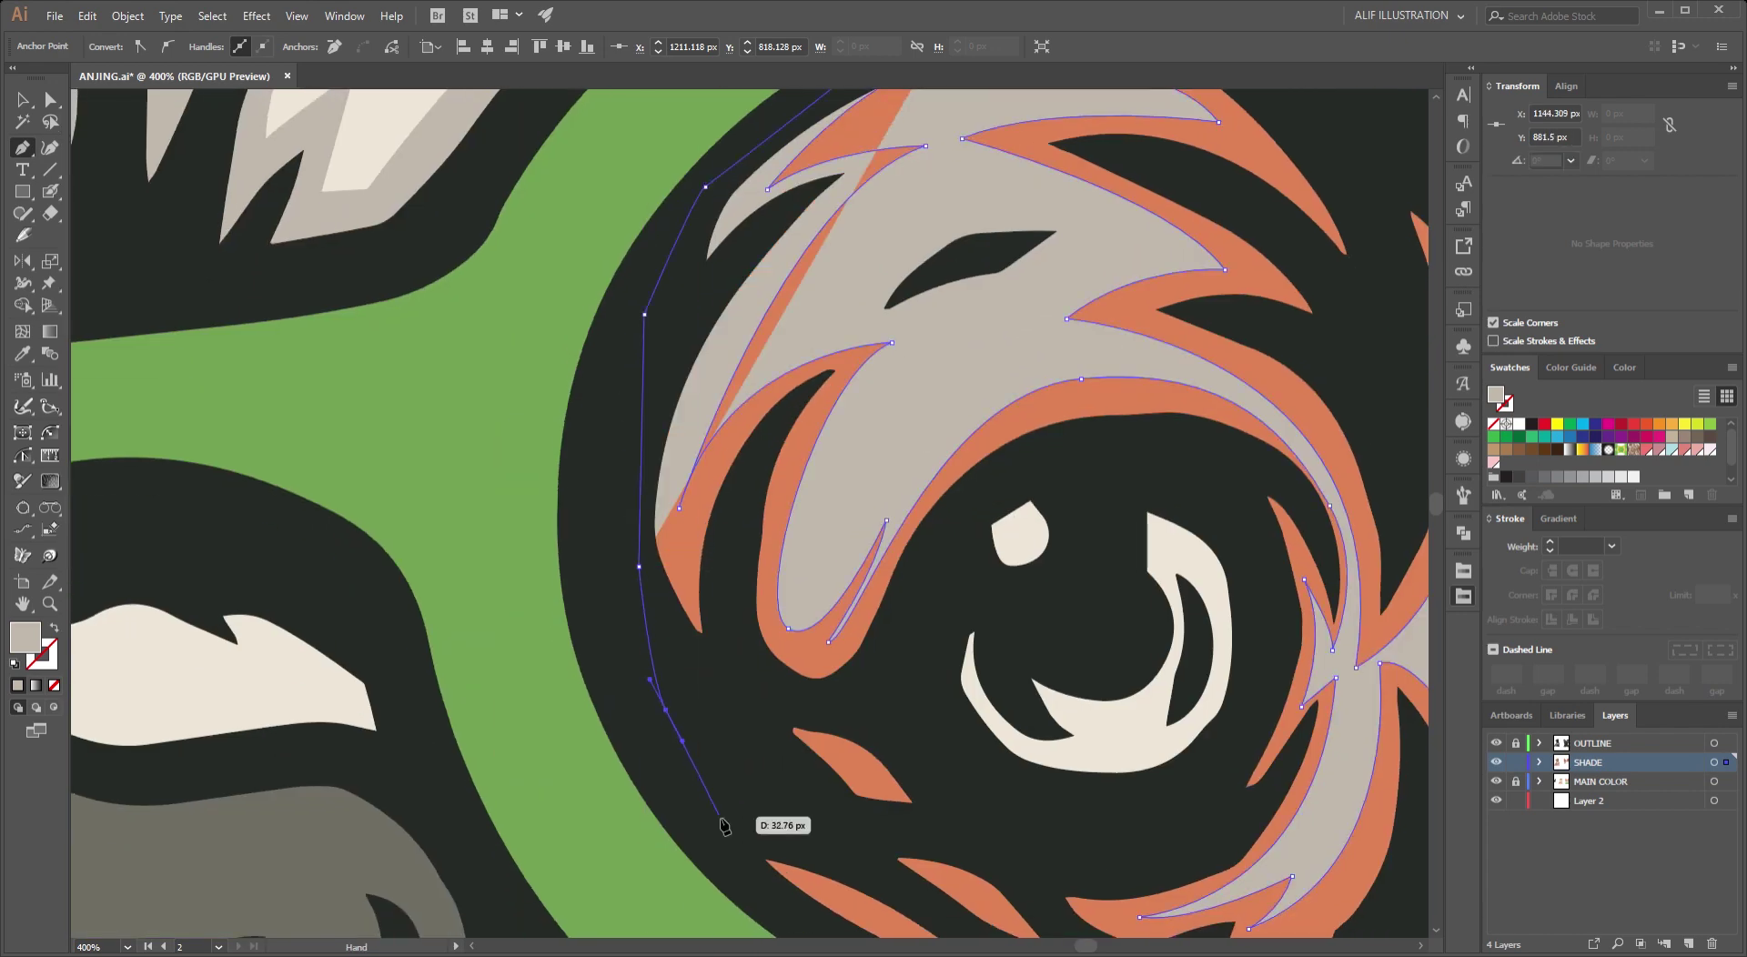
drag(637, 801, 450, 373)
drag(998, 624, 1160, 596)
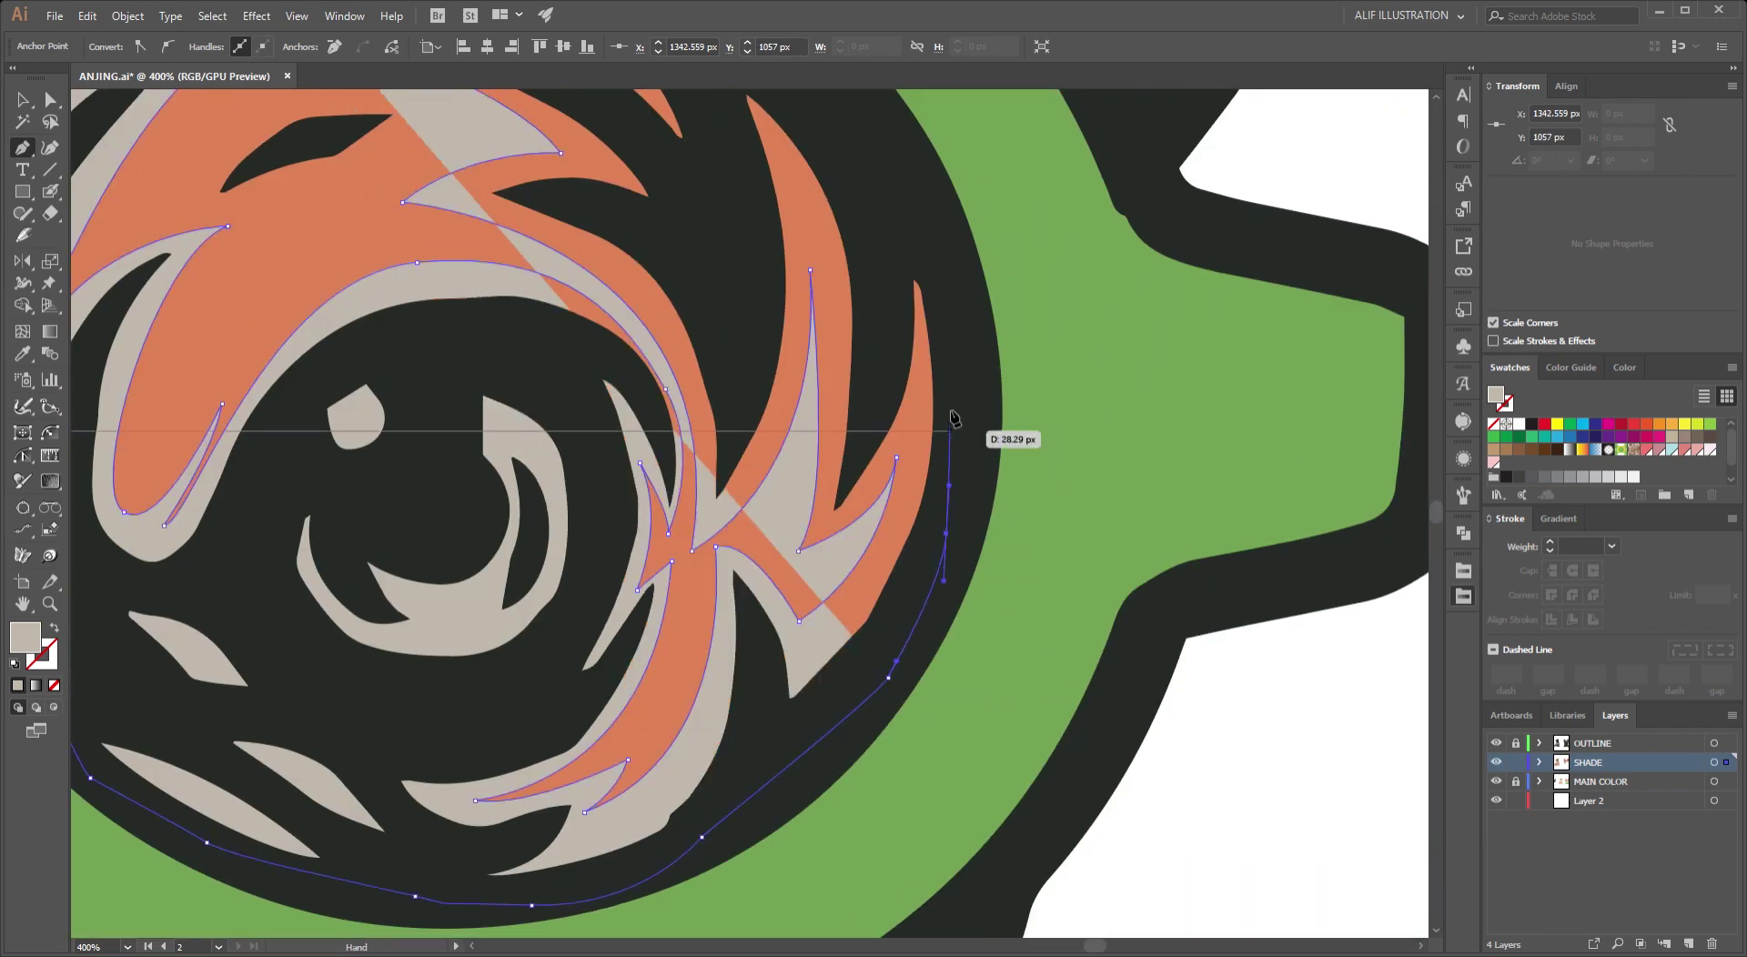
drag(834, 724, 955, 418)
click(741, 448)
click(520, 391)
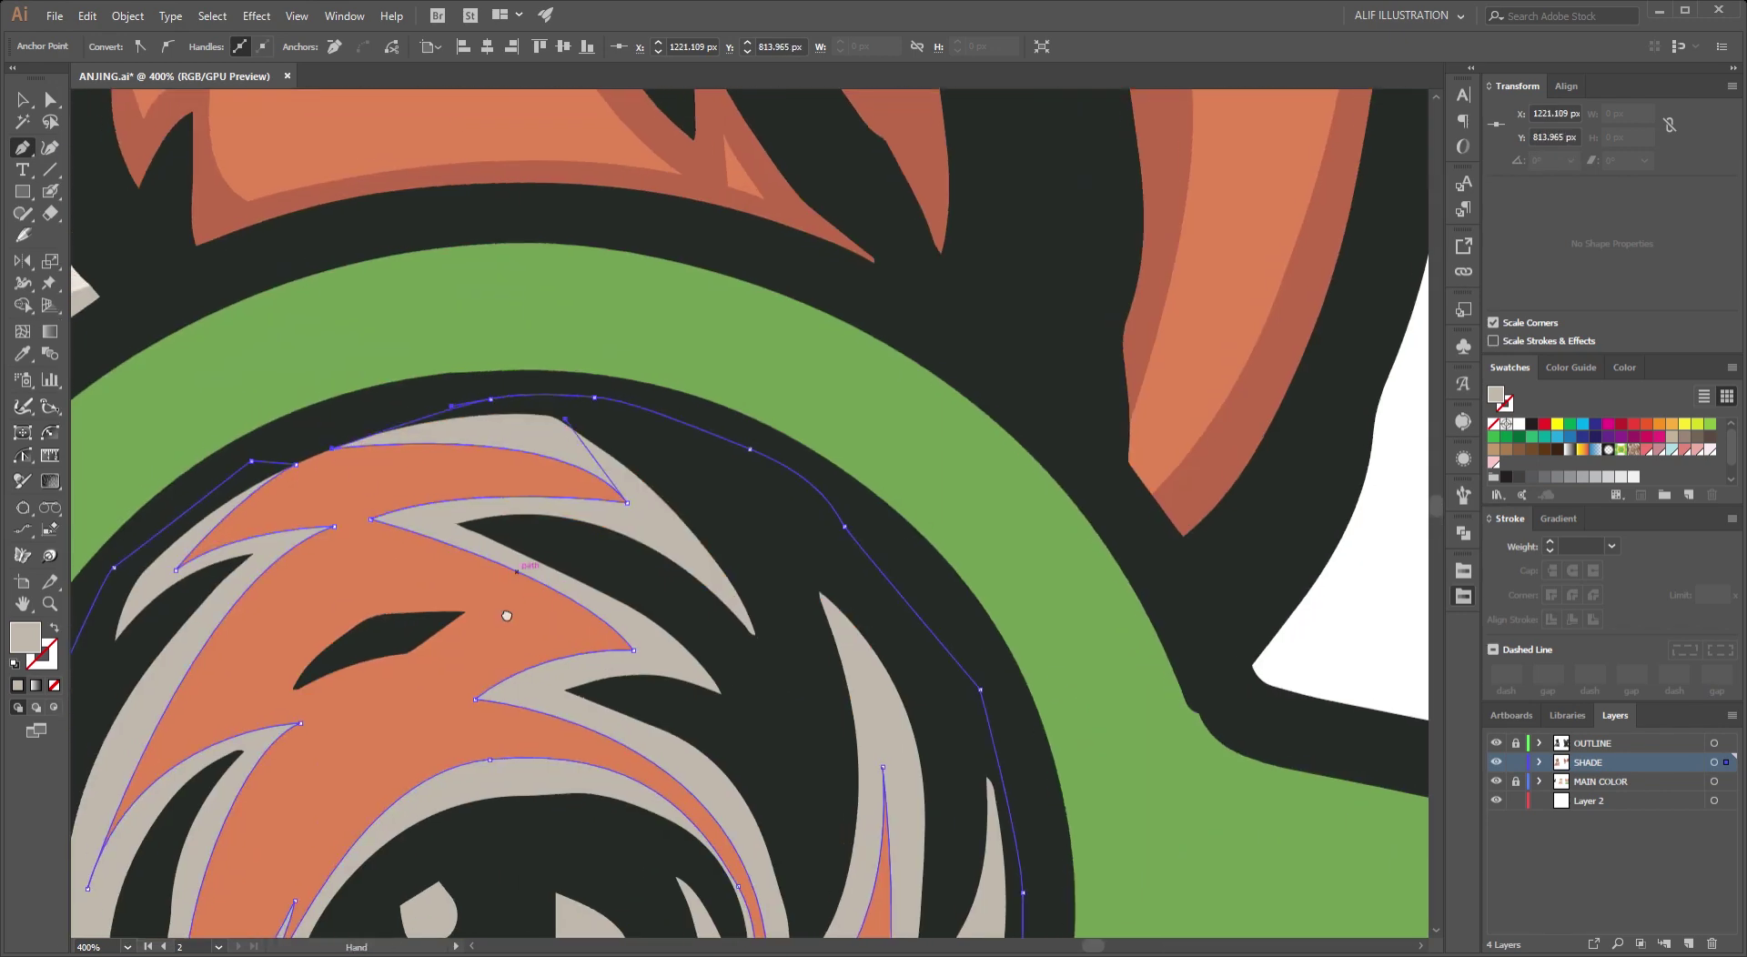
scroll(916, 479, left, 5)
Erase the lens shading covering the eye with the Shape Eraser.
scroll(916, 480, down, 3)
key(shift+e)
mouse_move(837, 537)
mouse_down()
mouse_move(935, 763)
mouse_move(885, 702)
mouse_up()
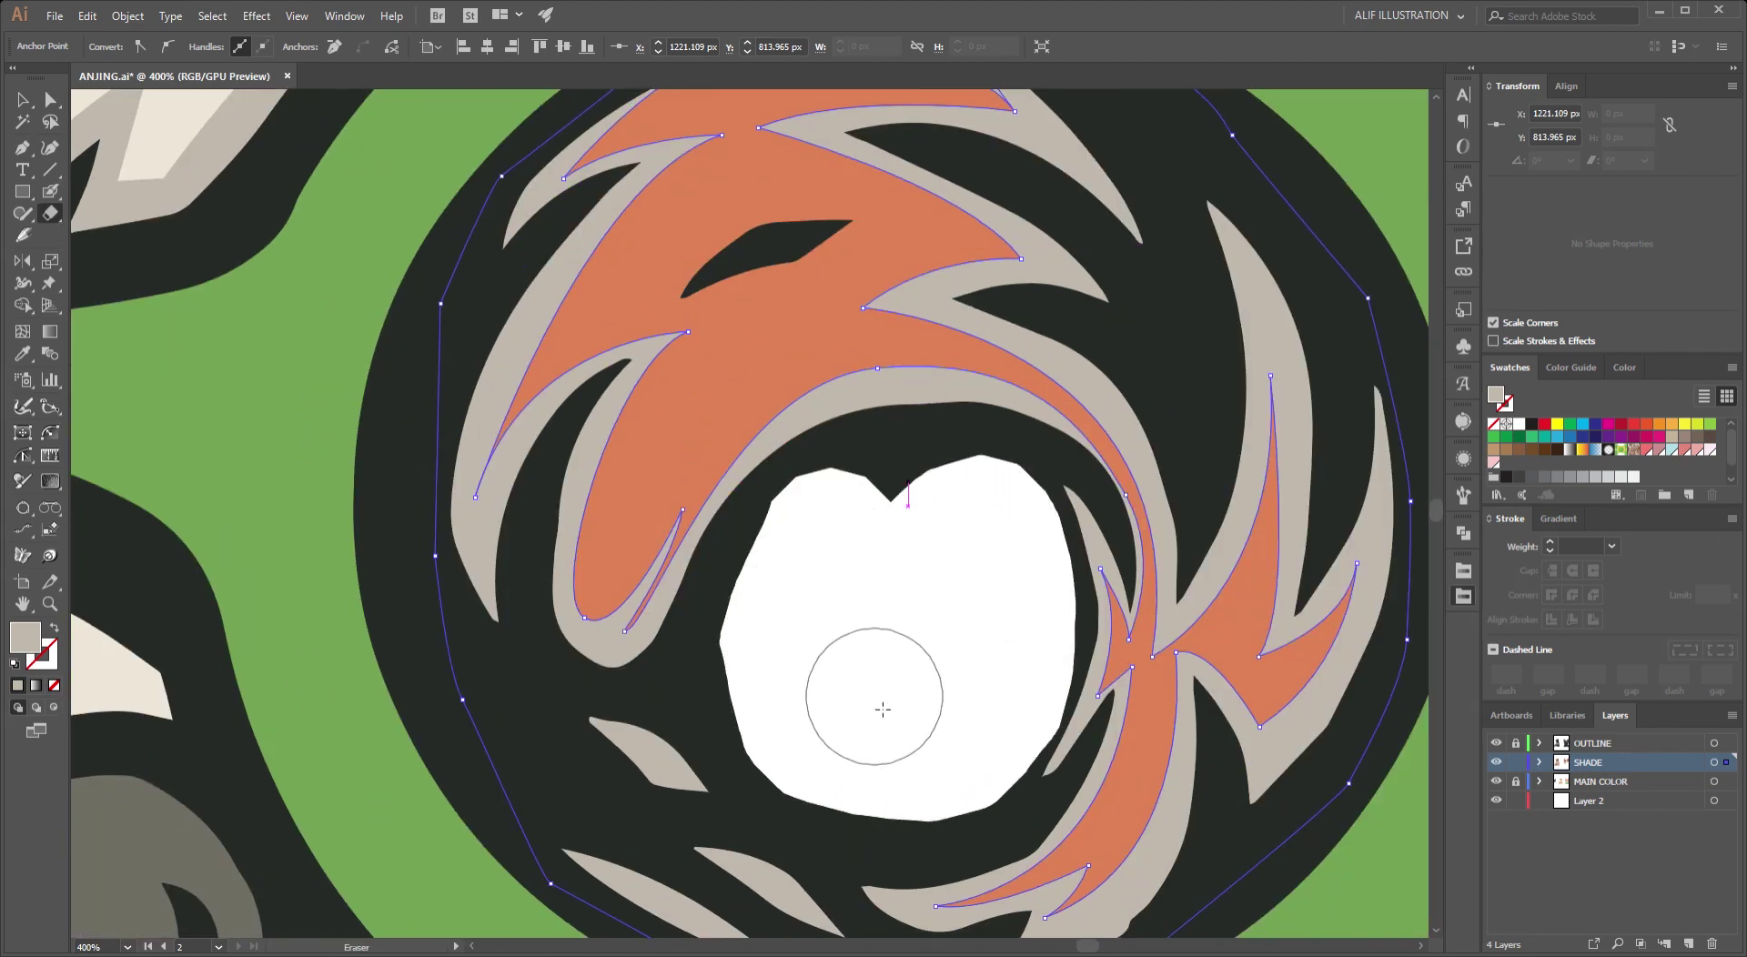
Fill the lens shading with the darker shade colour via the Eyedropper.
key(ctrl+1)
key(v)
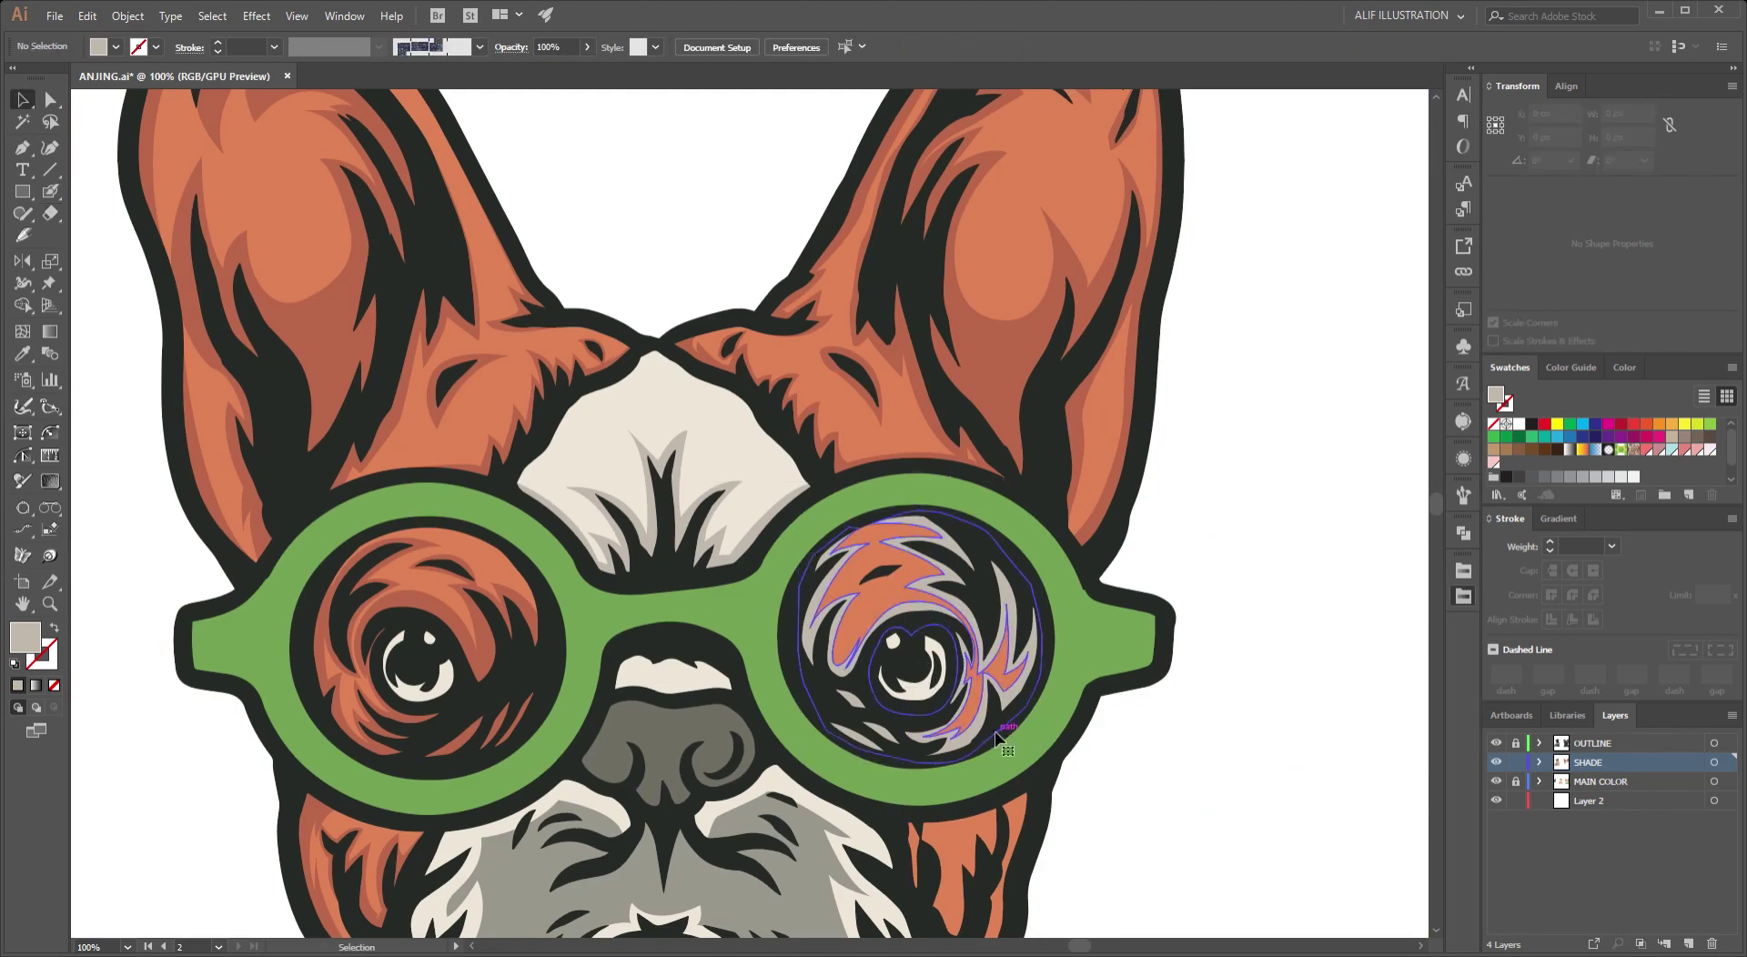
click(996, 737)
key(i)
click(472, 647)
key(ctrl+shift+a)
key(v)
Switch to the Pen tool and zoom in on the cheek below the right lens.
scroll(1135, 785, down, 3)
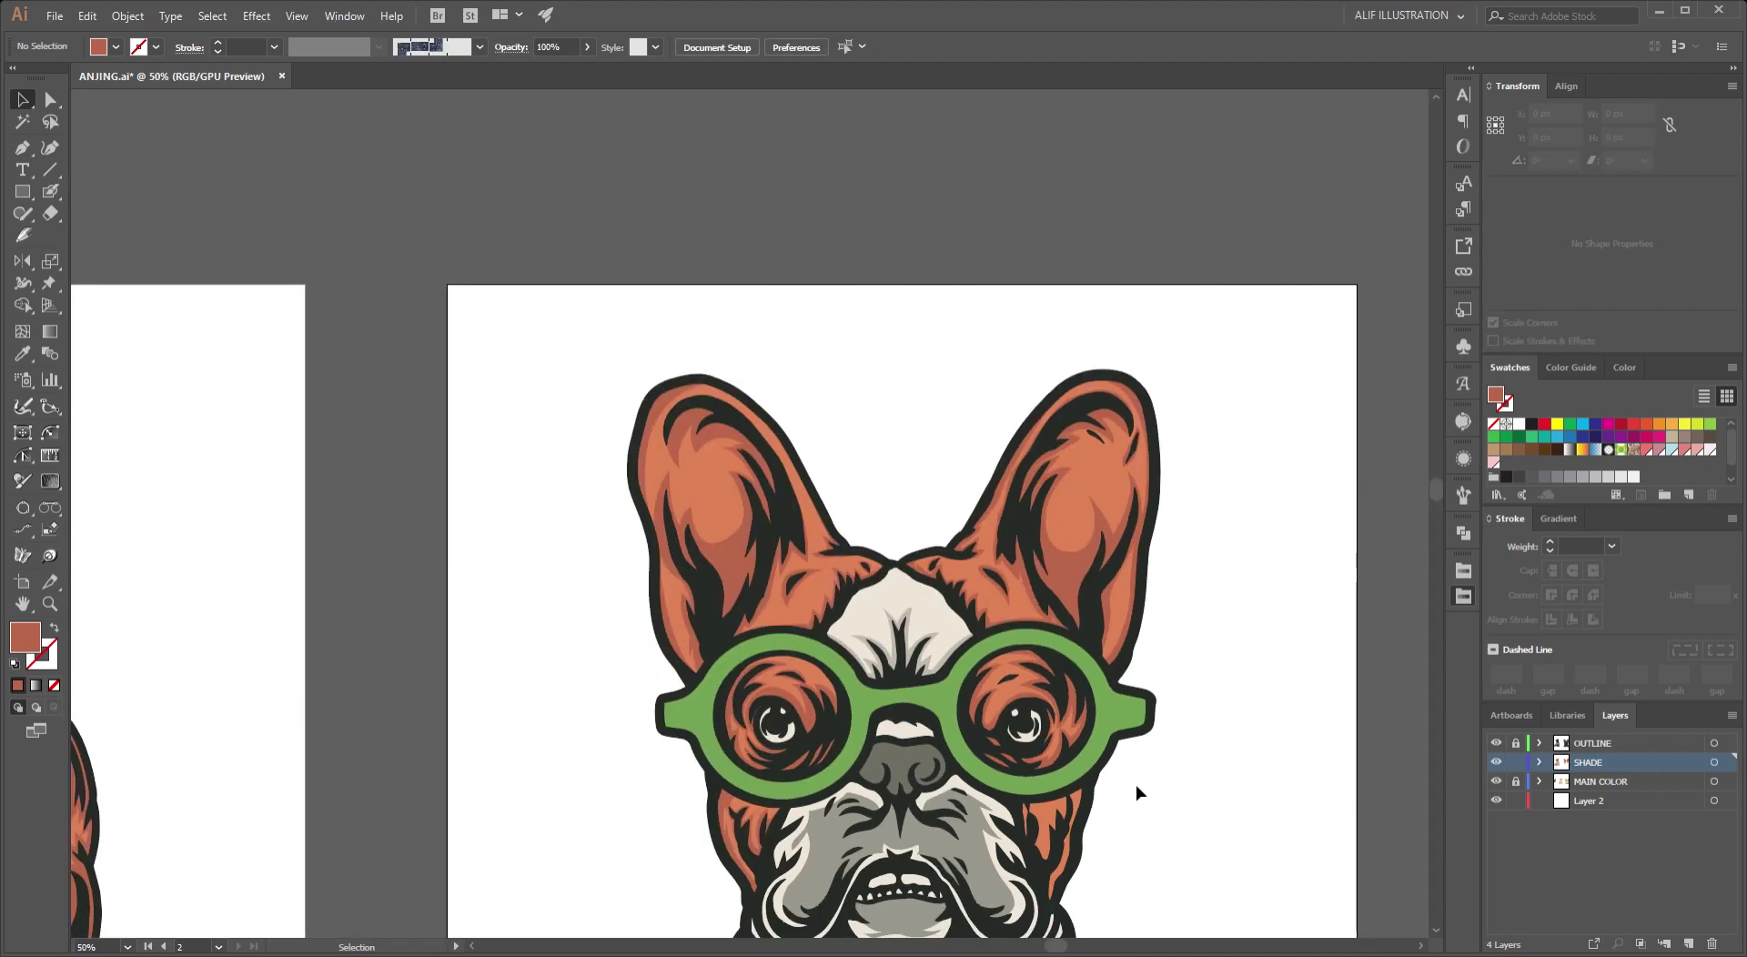
scroll(1135, 784, up, 3)
scroll(950, 663, up, 4)
scroll(951, 662, down, 4)
scroll(950, 655, up, 3)
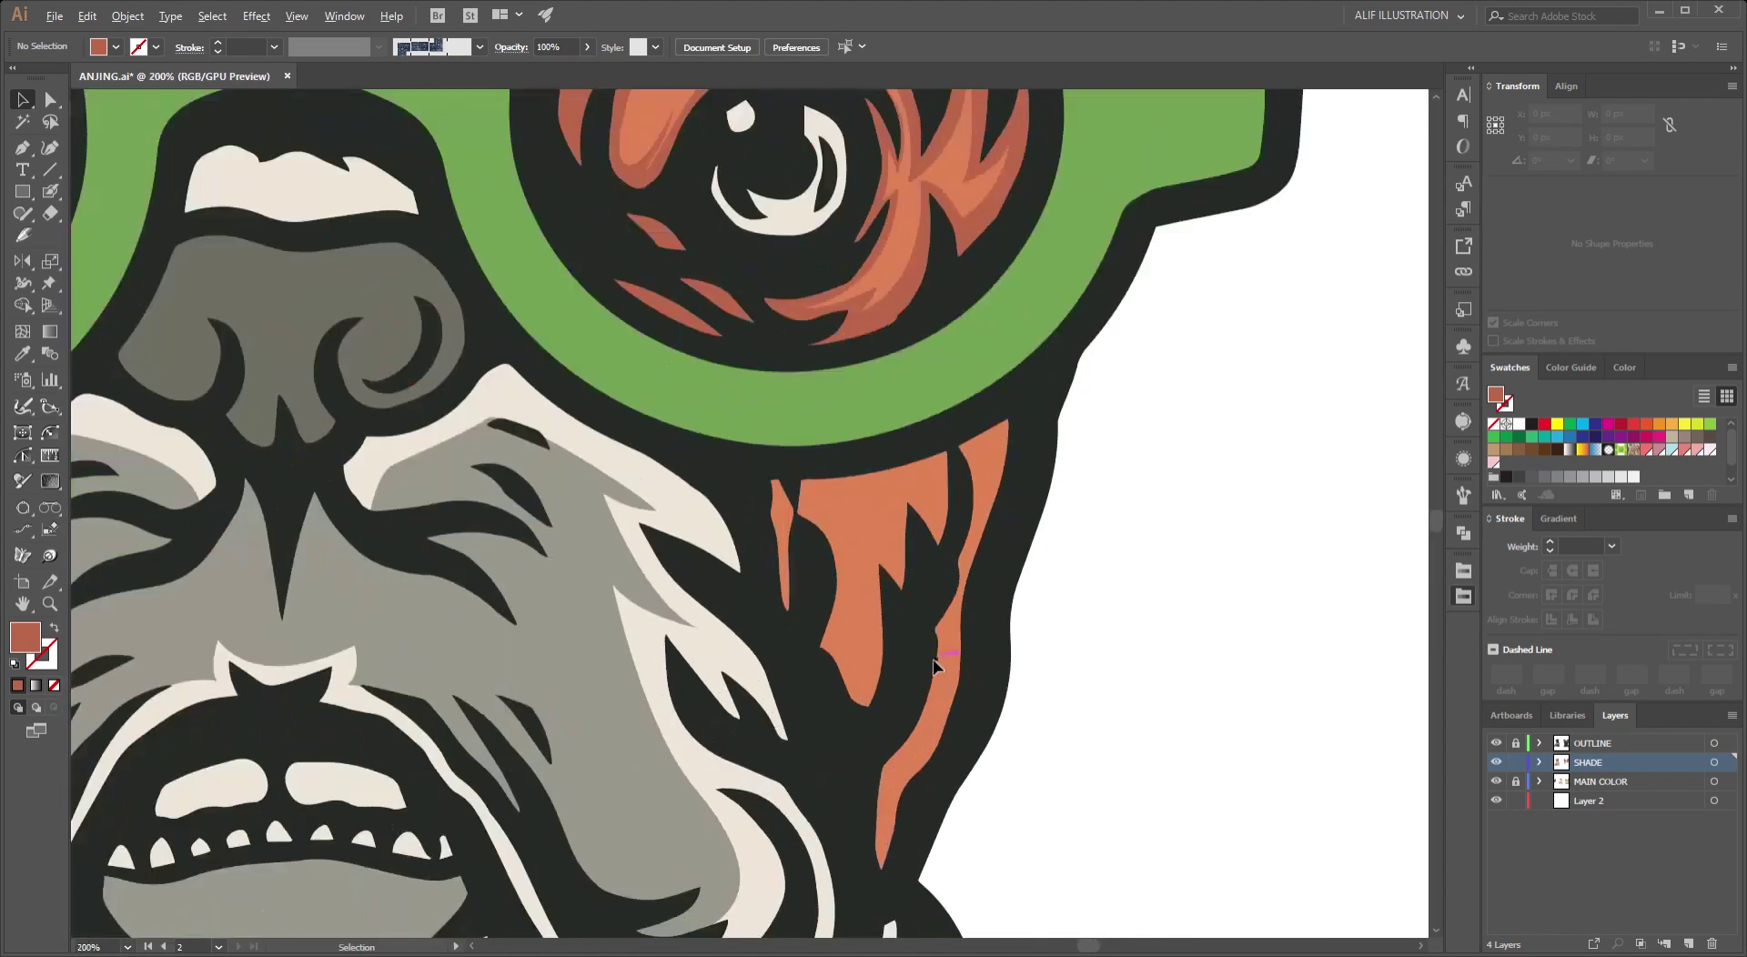
scroll(950, 655, up, 1)
scroll(950, 651, down, 4)
key(p)
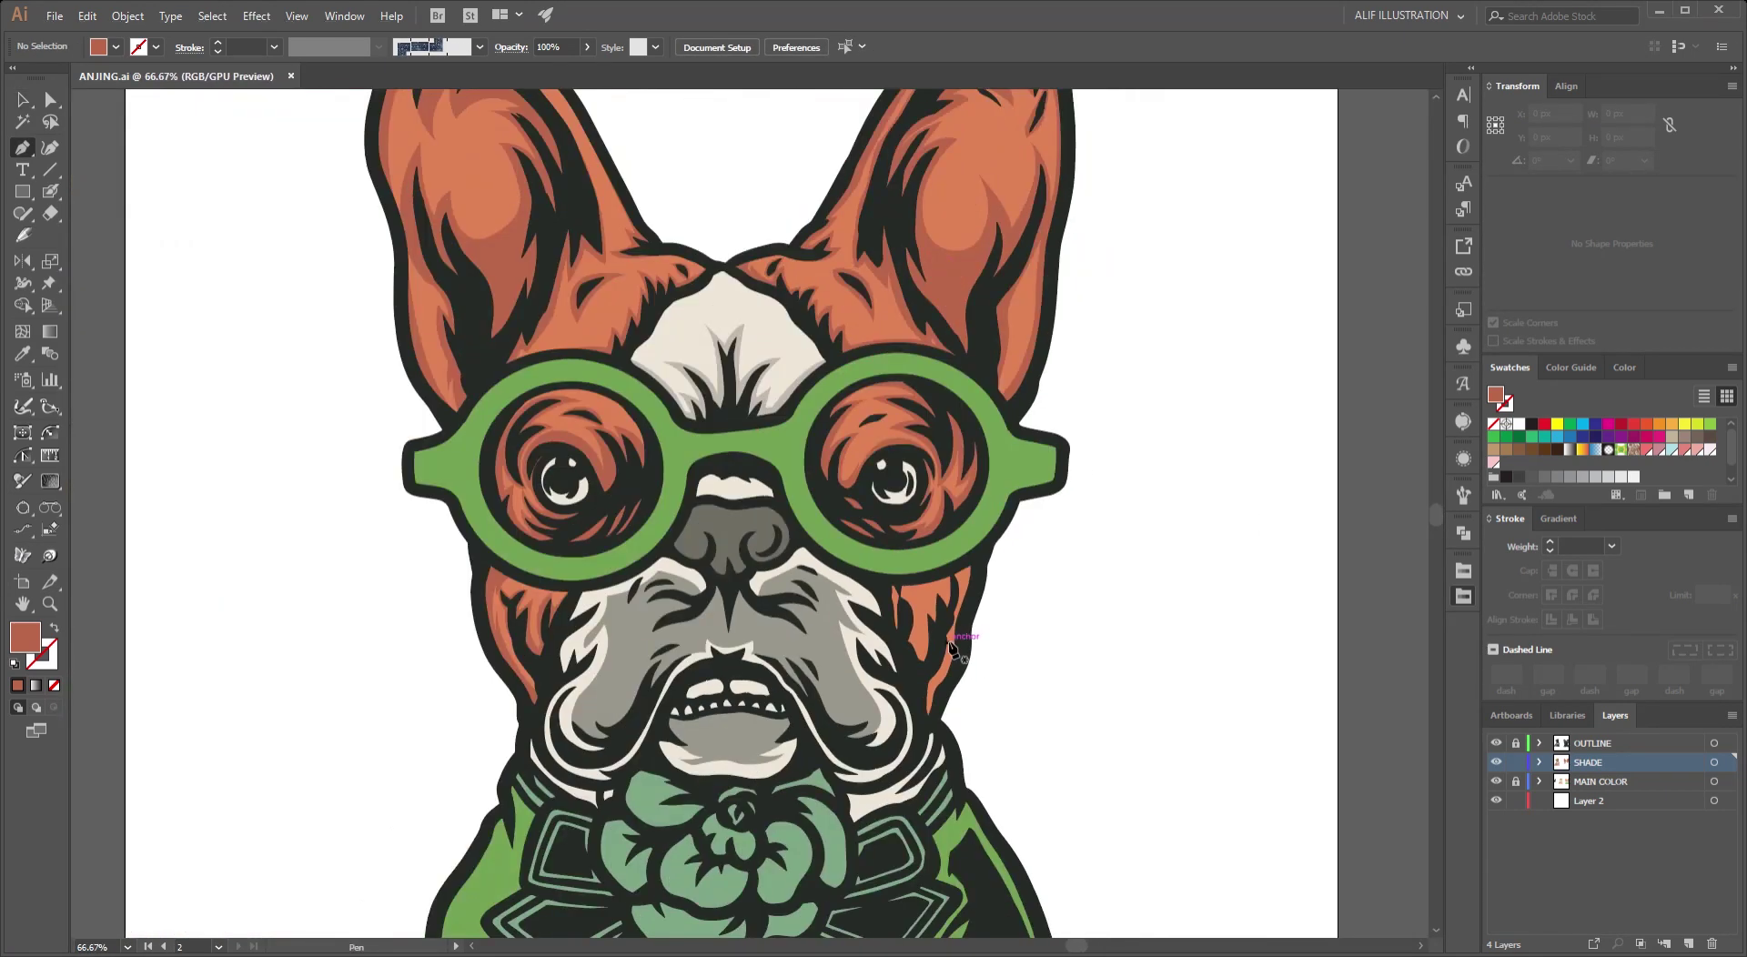
scroll(951, 648, down, 2)
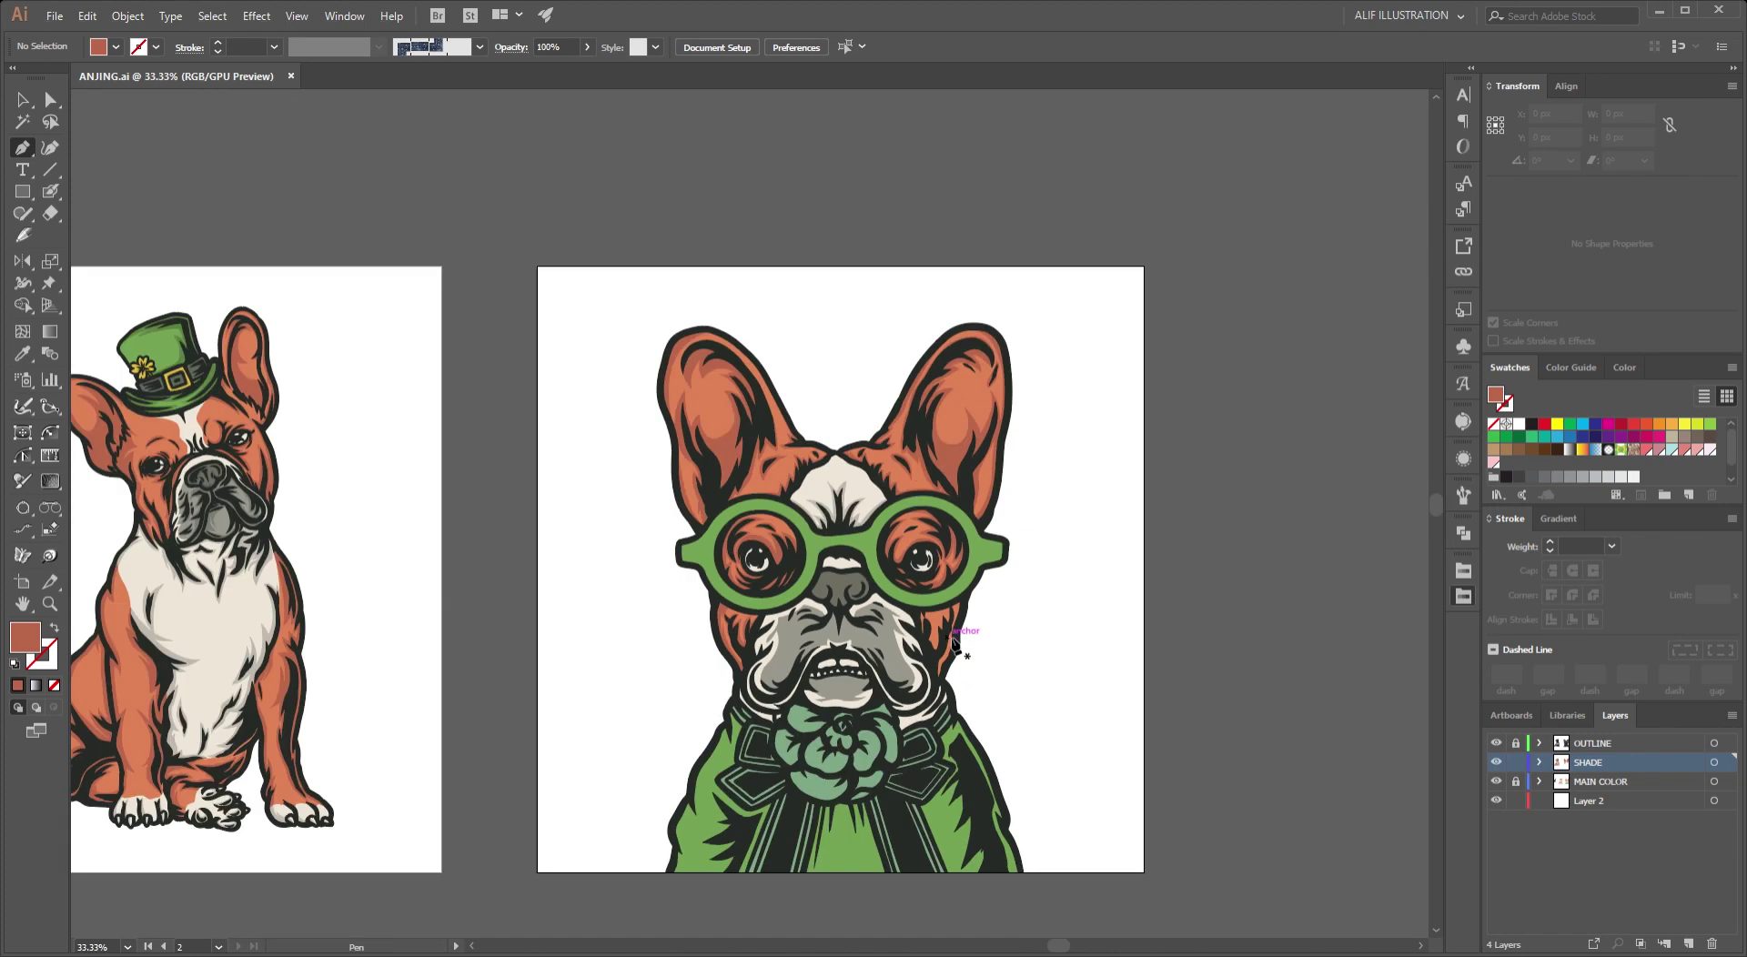
scroll(955, 646, up, 1)
scroll(955, 646, up, 3)
scroll(956, 646, down, 2)
drag(954, 651, 868, 717)
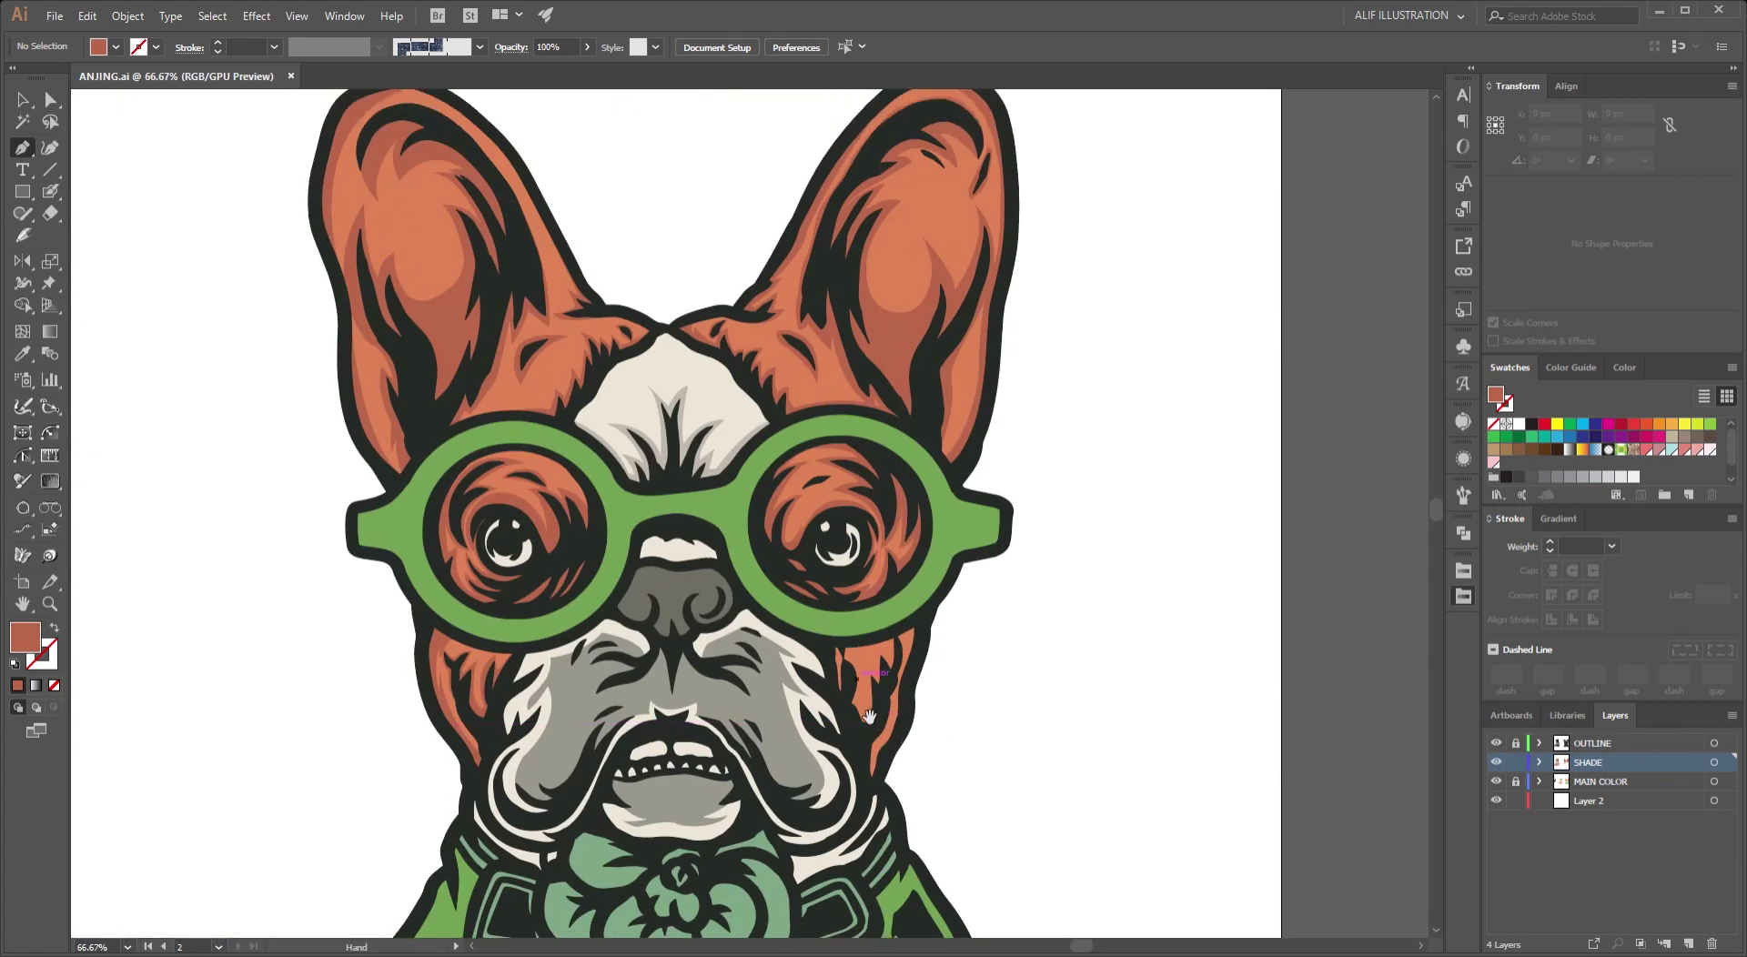
scroll(923, 646, down, 2)
scroll(546, 686, up, 2)
scroll(982, 643, up, 2)
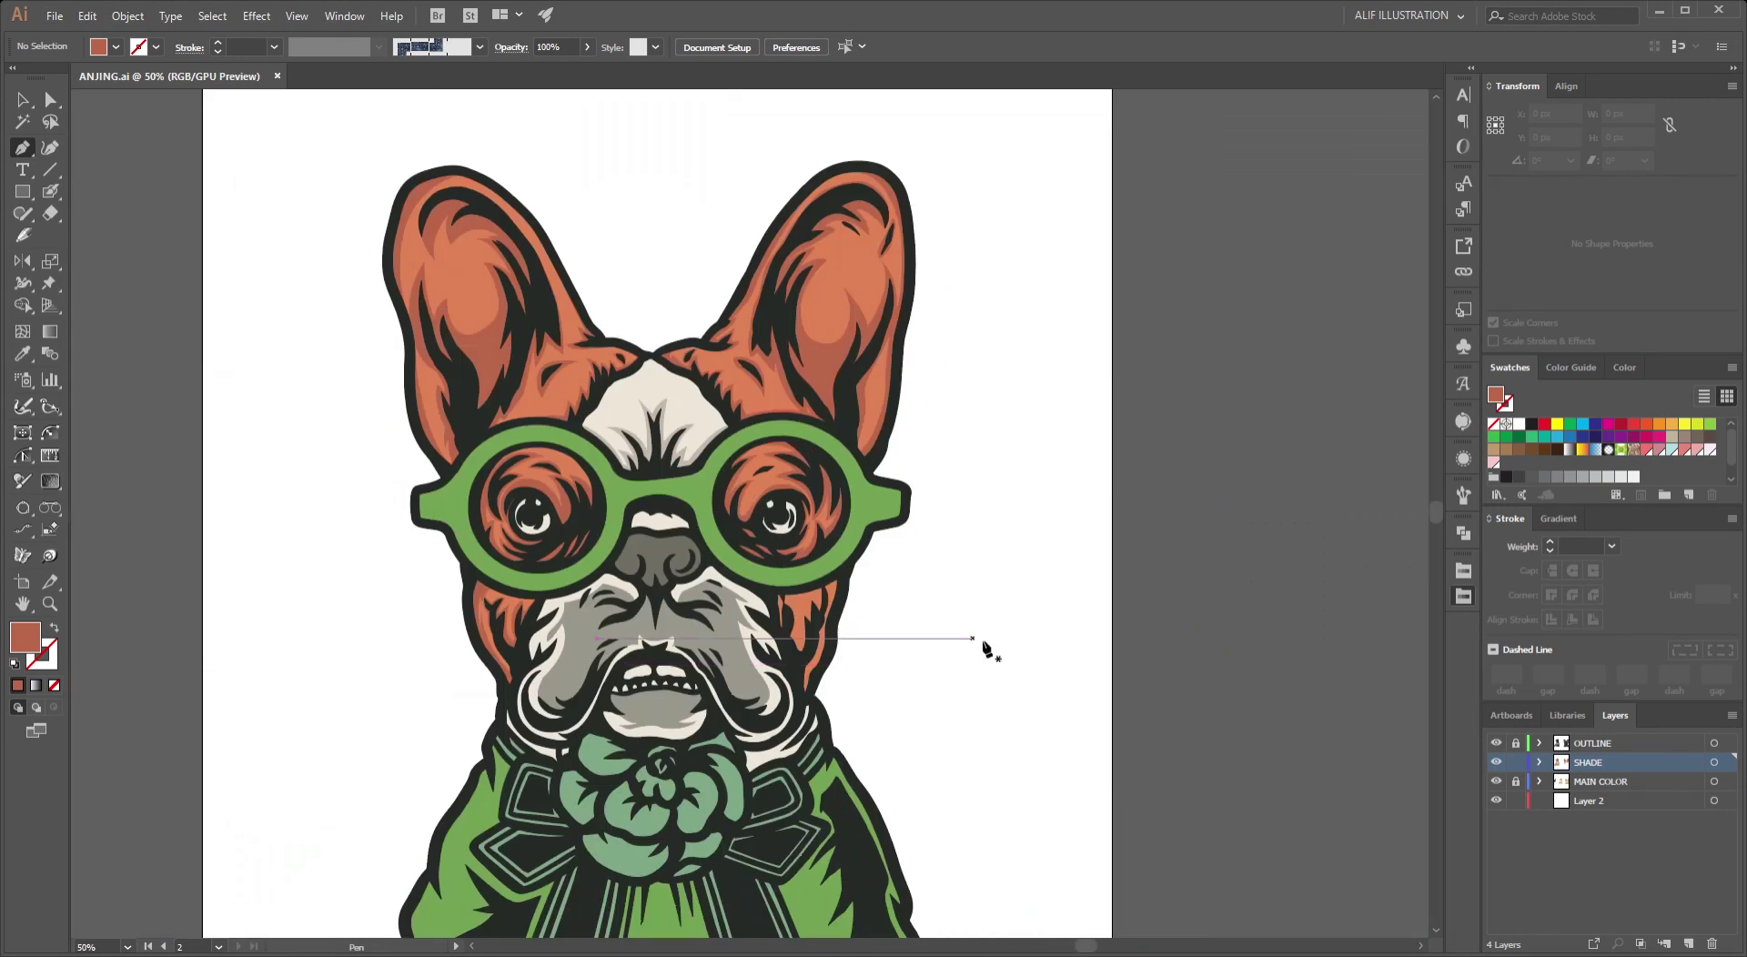
scroll(507, 631, up, 2)
scroll(726, 631, up, 1)
scroll(726, 631, down, 3)
Start a curved shade path on the cheek fur strip with corner and smooth anchors.
scroll(746, 637, up, 3)
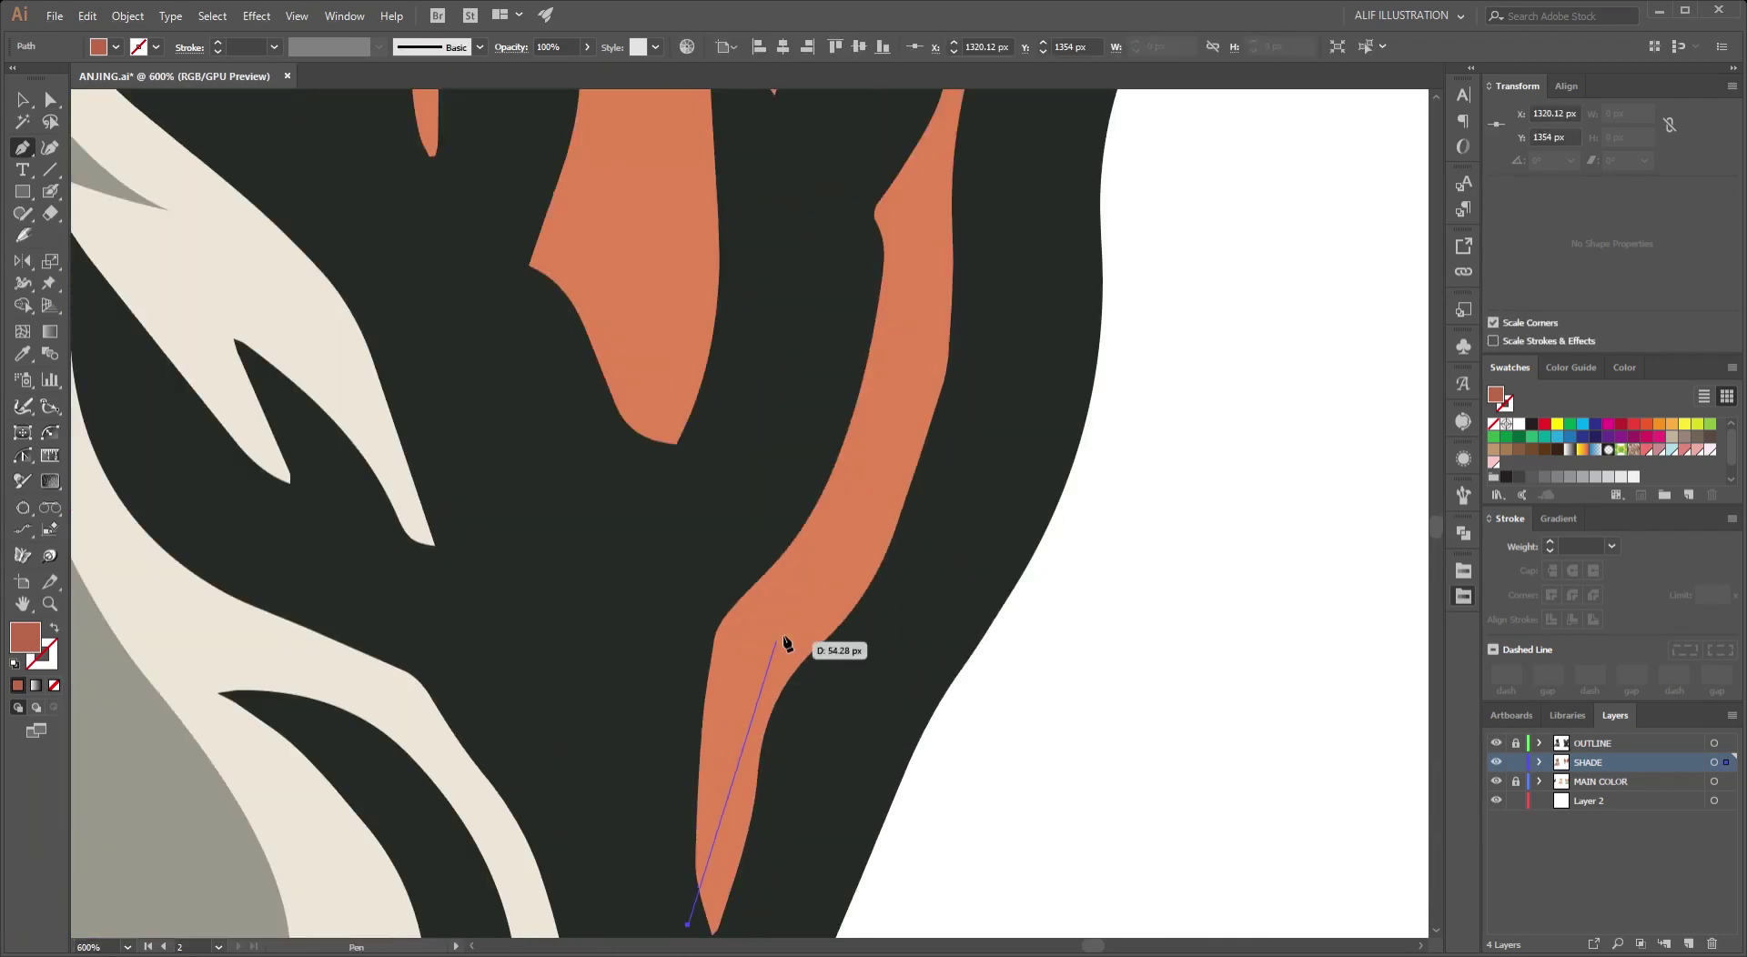
drag(776, 744, 876, 648)
scroll(890, 389, up, 2)
scroll(967, 472, up, 2)
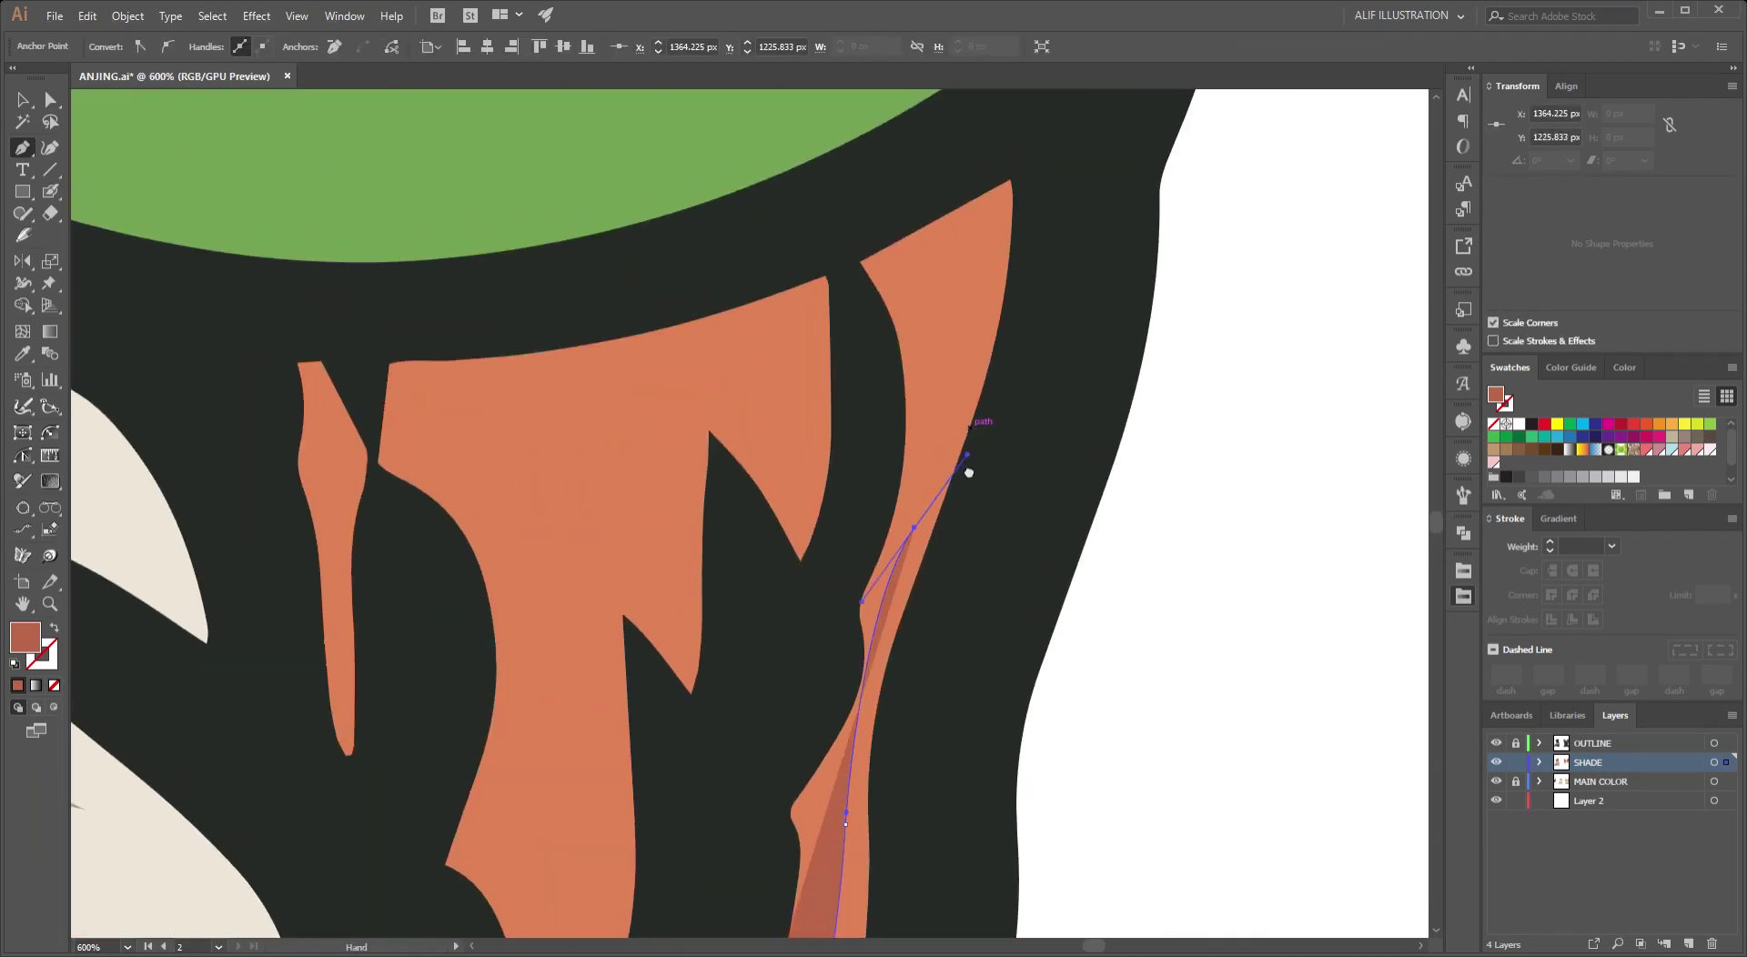
scroll(947, 339, up, 2)
click(933, 302)
click(915, 543)
drag(754, 369, 740, 375)
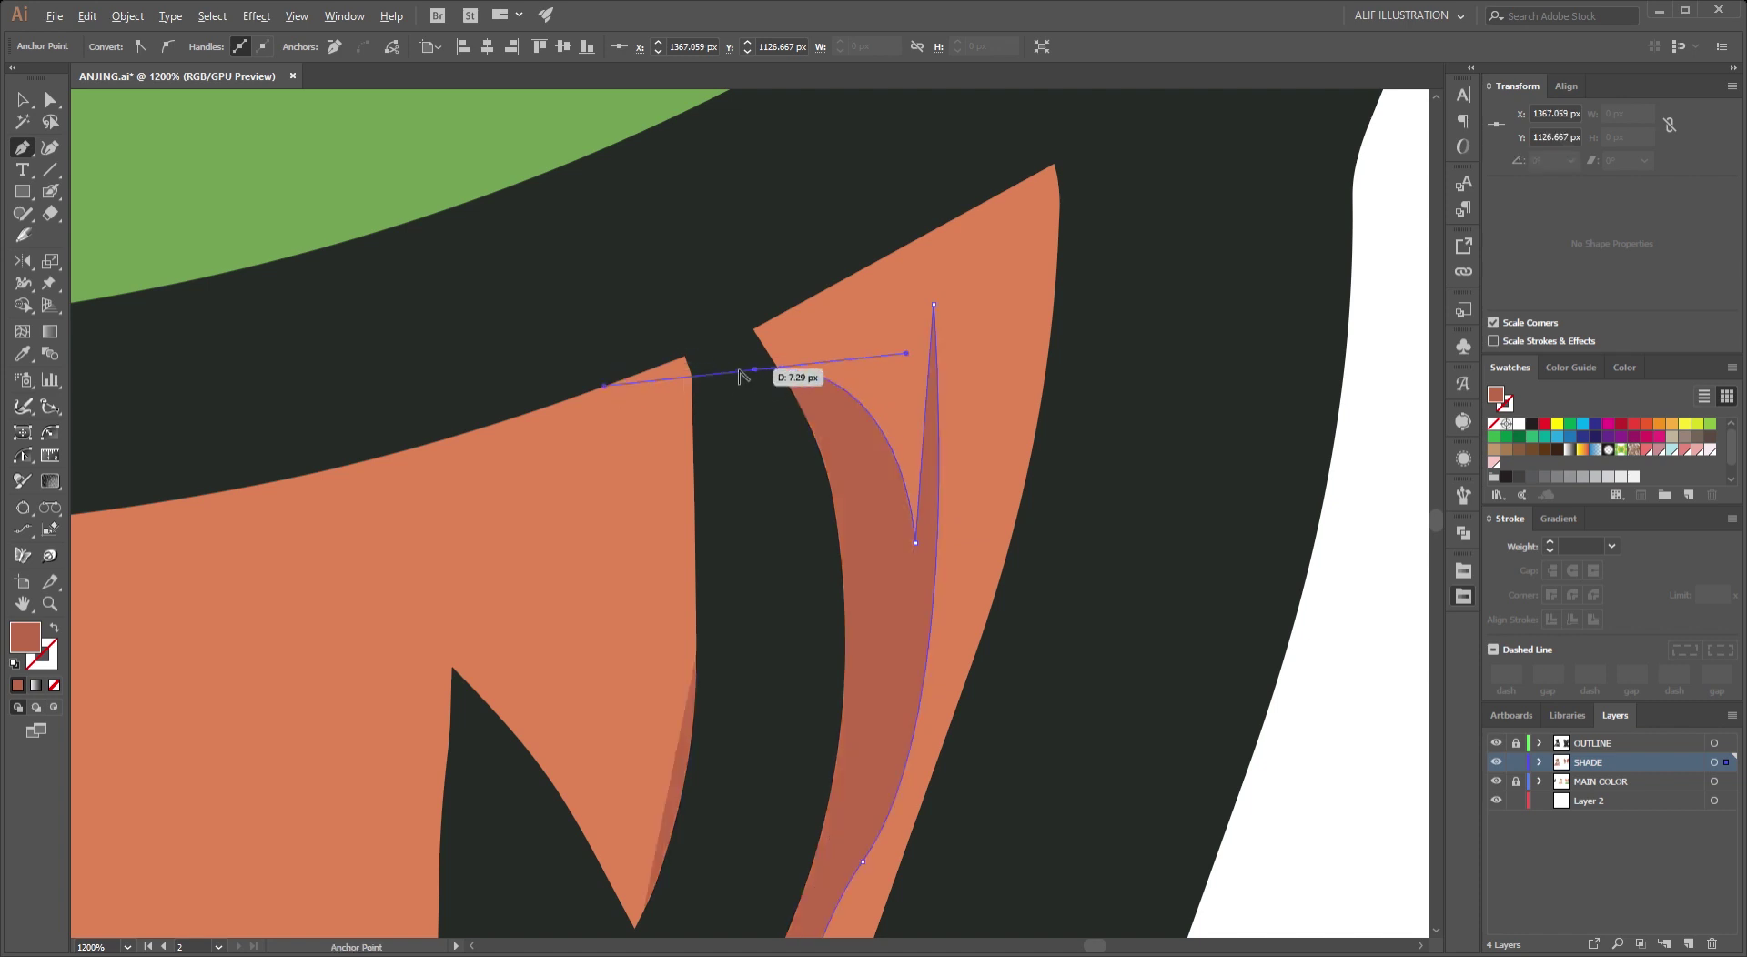
scroll(754, 373, down, 3)
click(962, 423)
Begin a new shade path on the upper fur, running down to the orange shape's tip.
drag(956, 652, 920, 709)
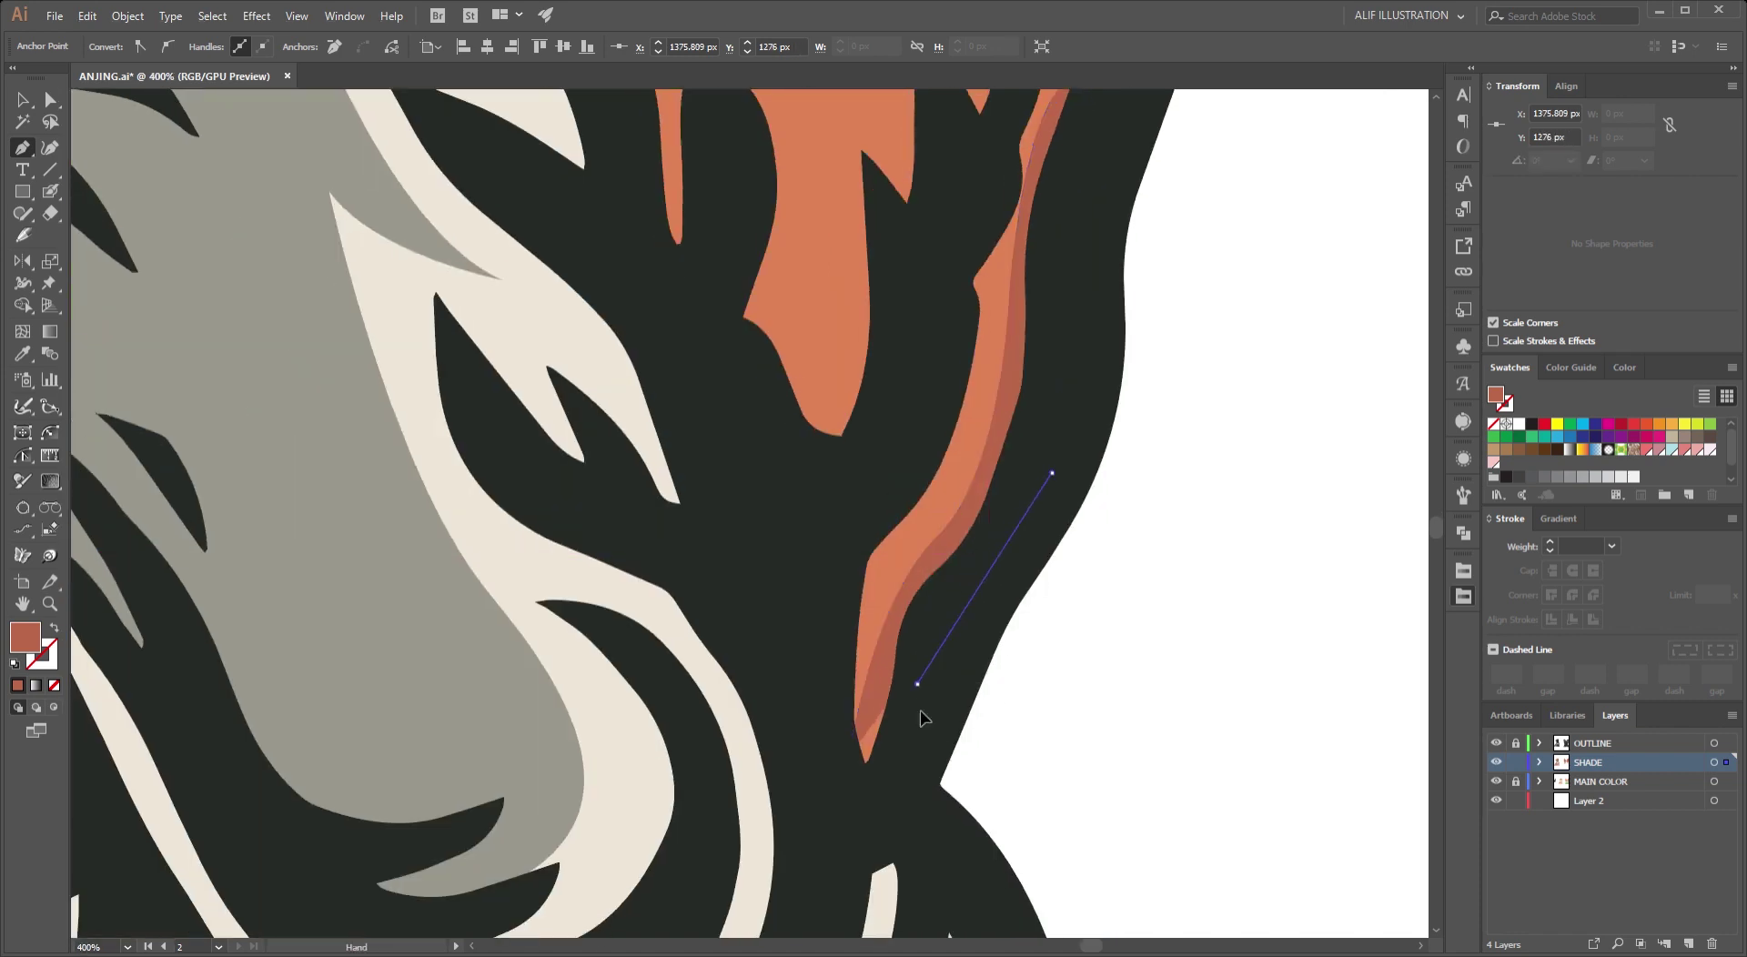
scroll(856, 761, down, 4)
scroll(1032, 391, up, 3)
scroll(773, 273, up, 2)
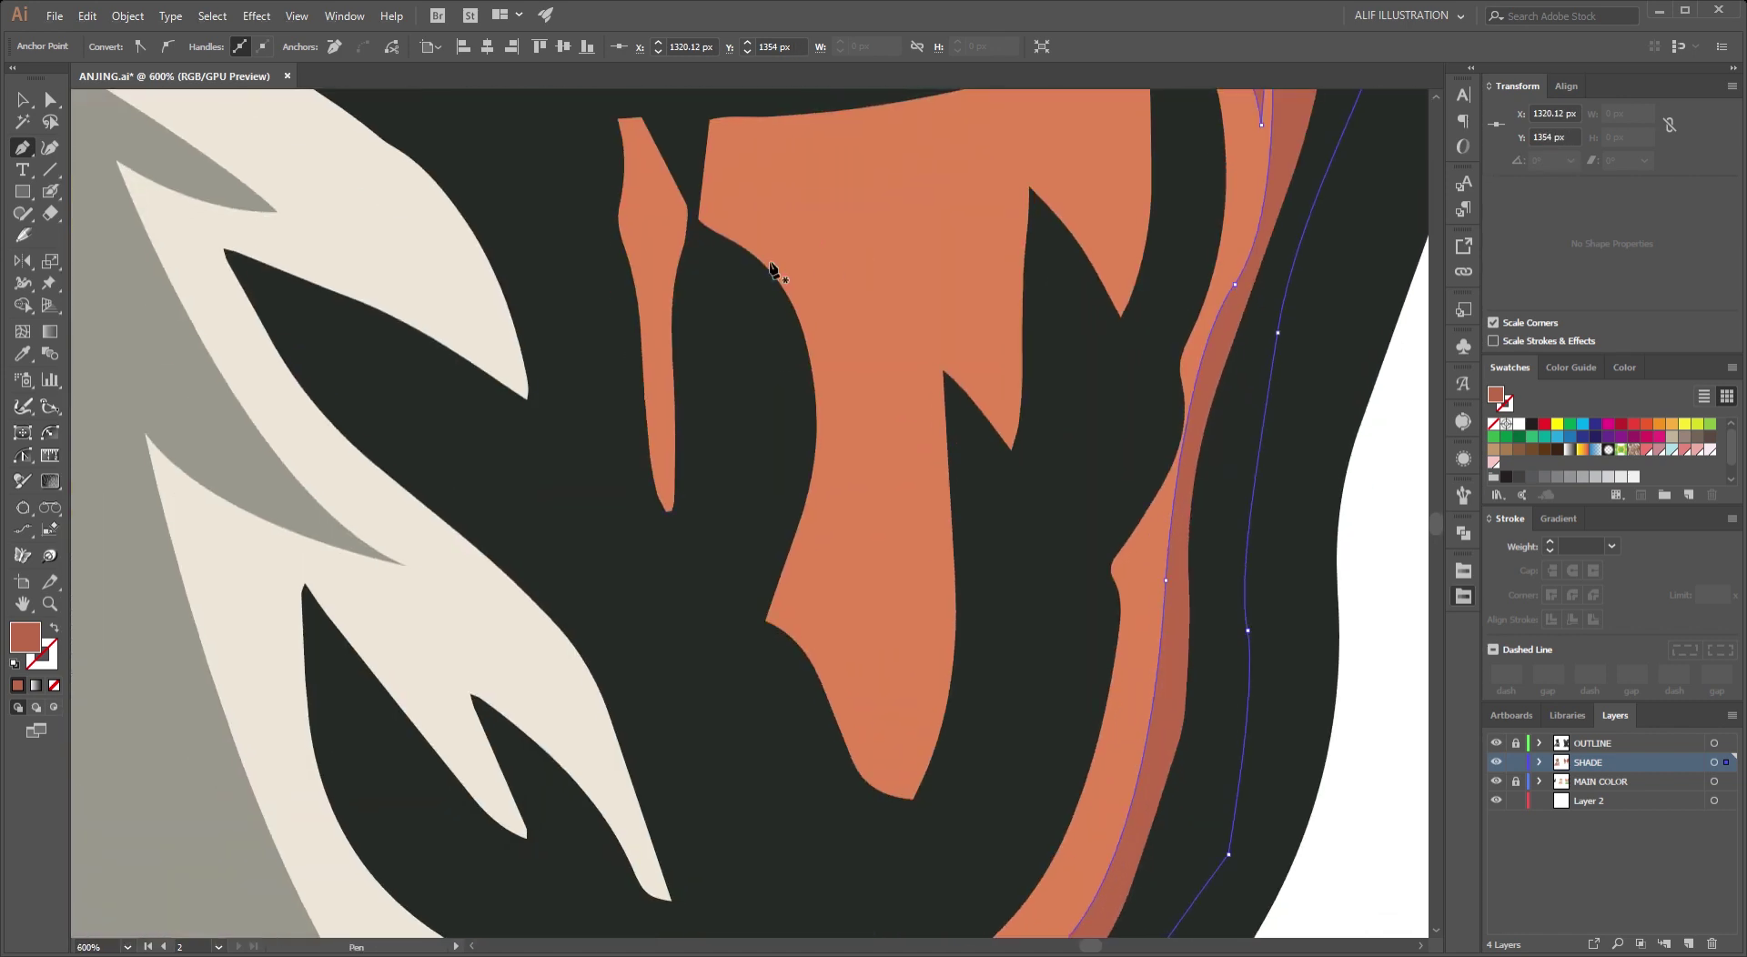
click(796, 330)
click(754, 454)
scroll(760, 466, down, 3)
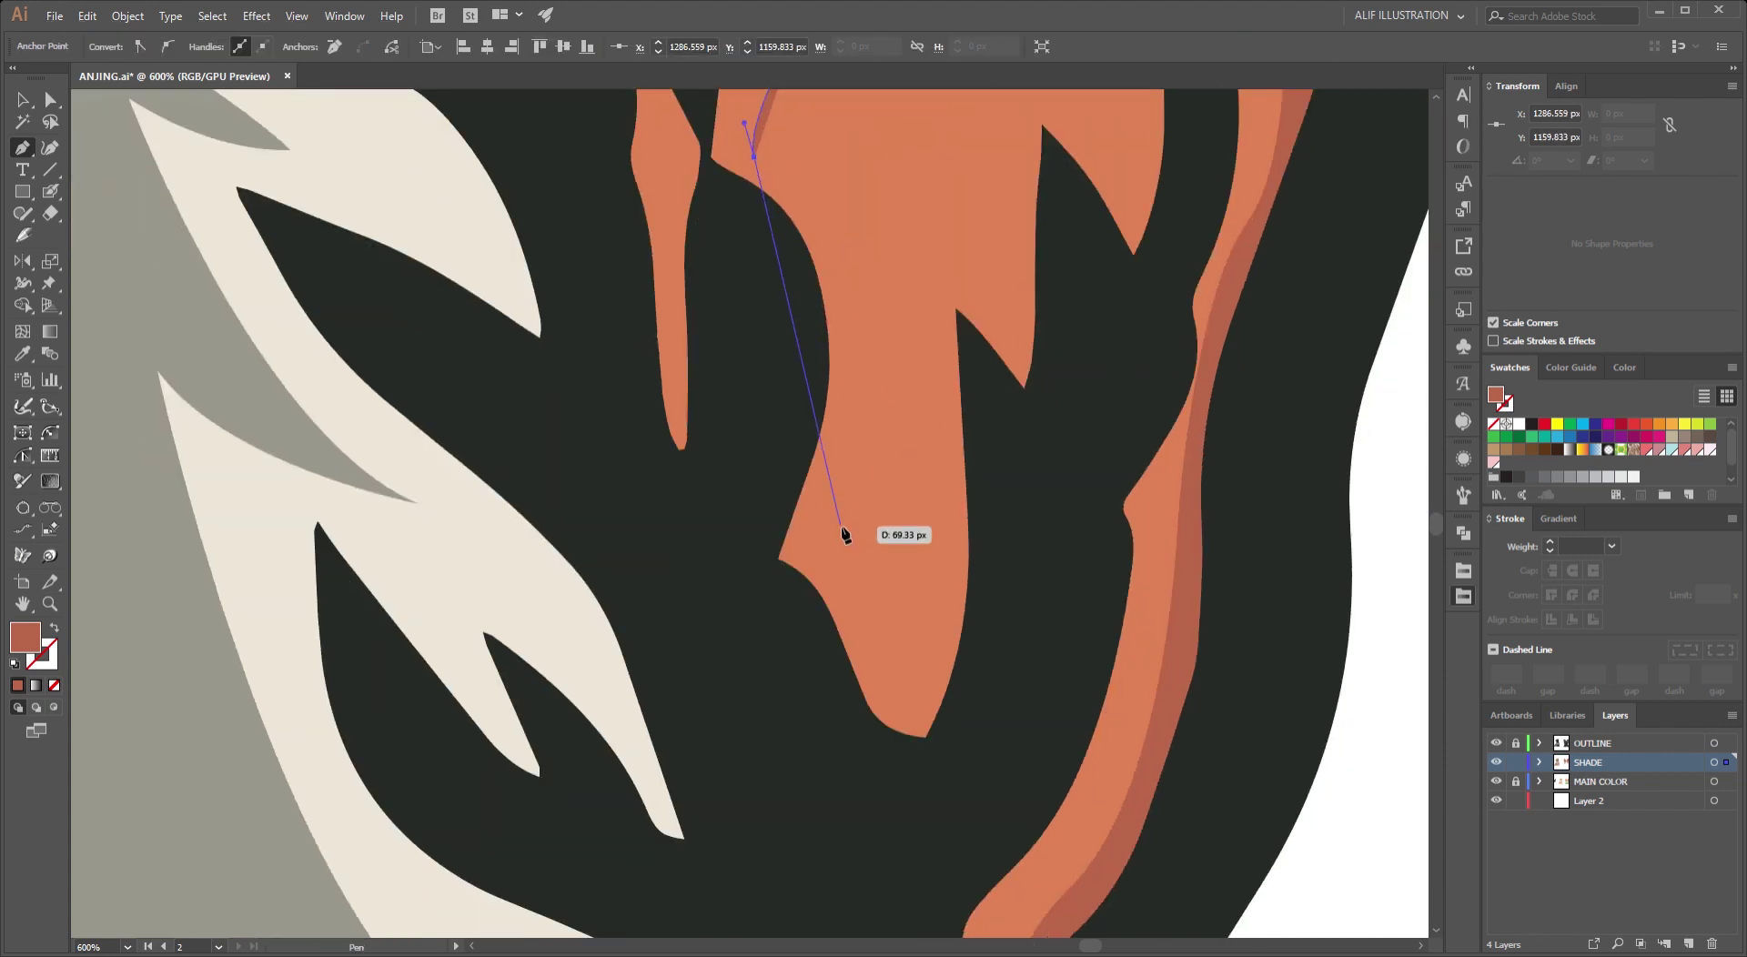
drag(840, 507, 864, 397)
scroll(843, 508, up, 2)
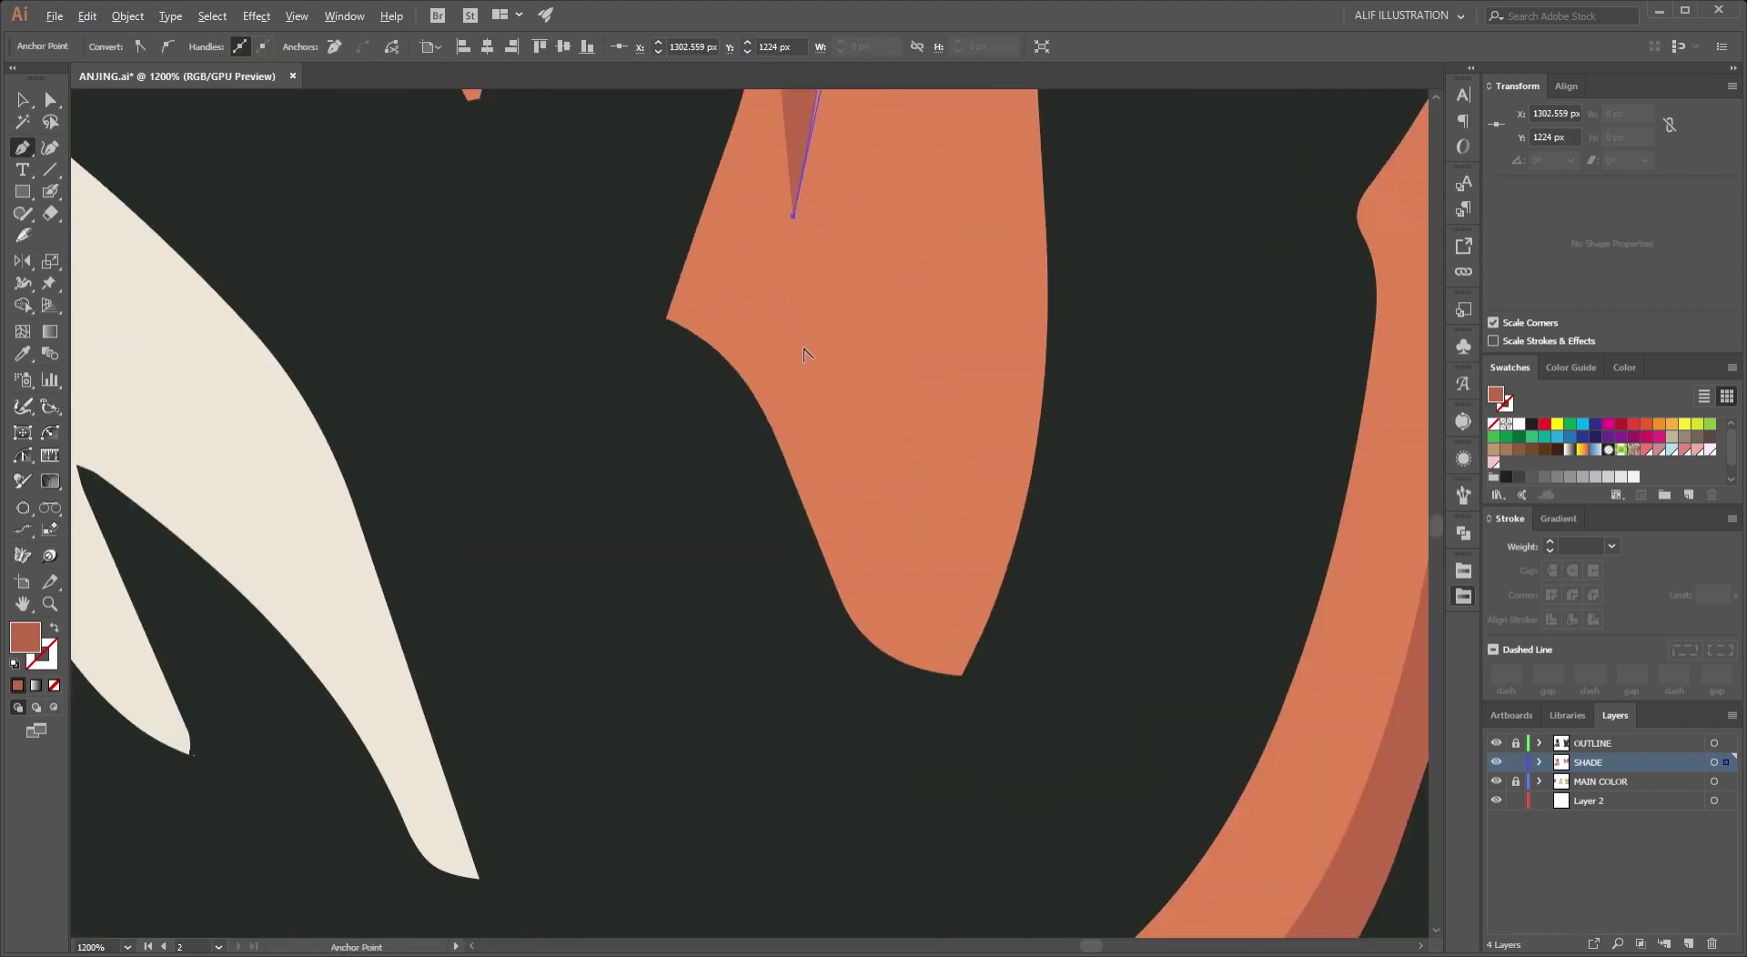
click(936, 574)
Continue the shade path along the fur with smooth curved and corner anchors.
scroll(946, 573, down, 2)
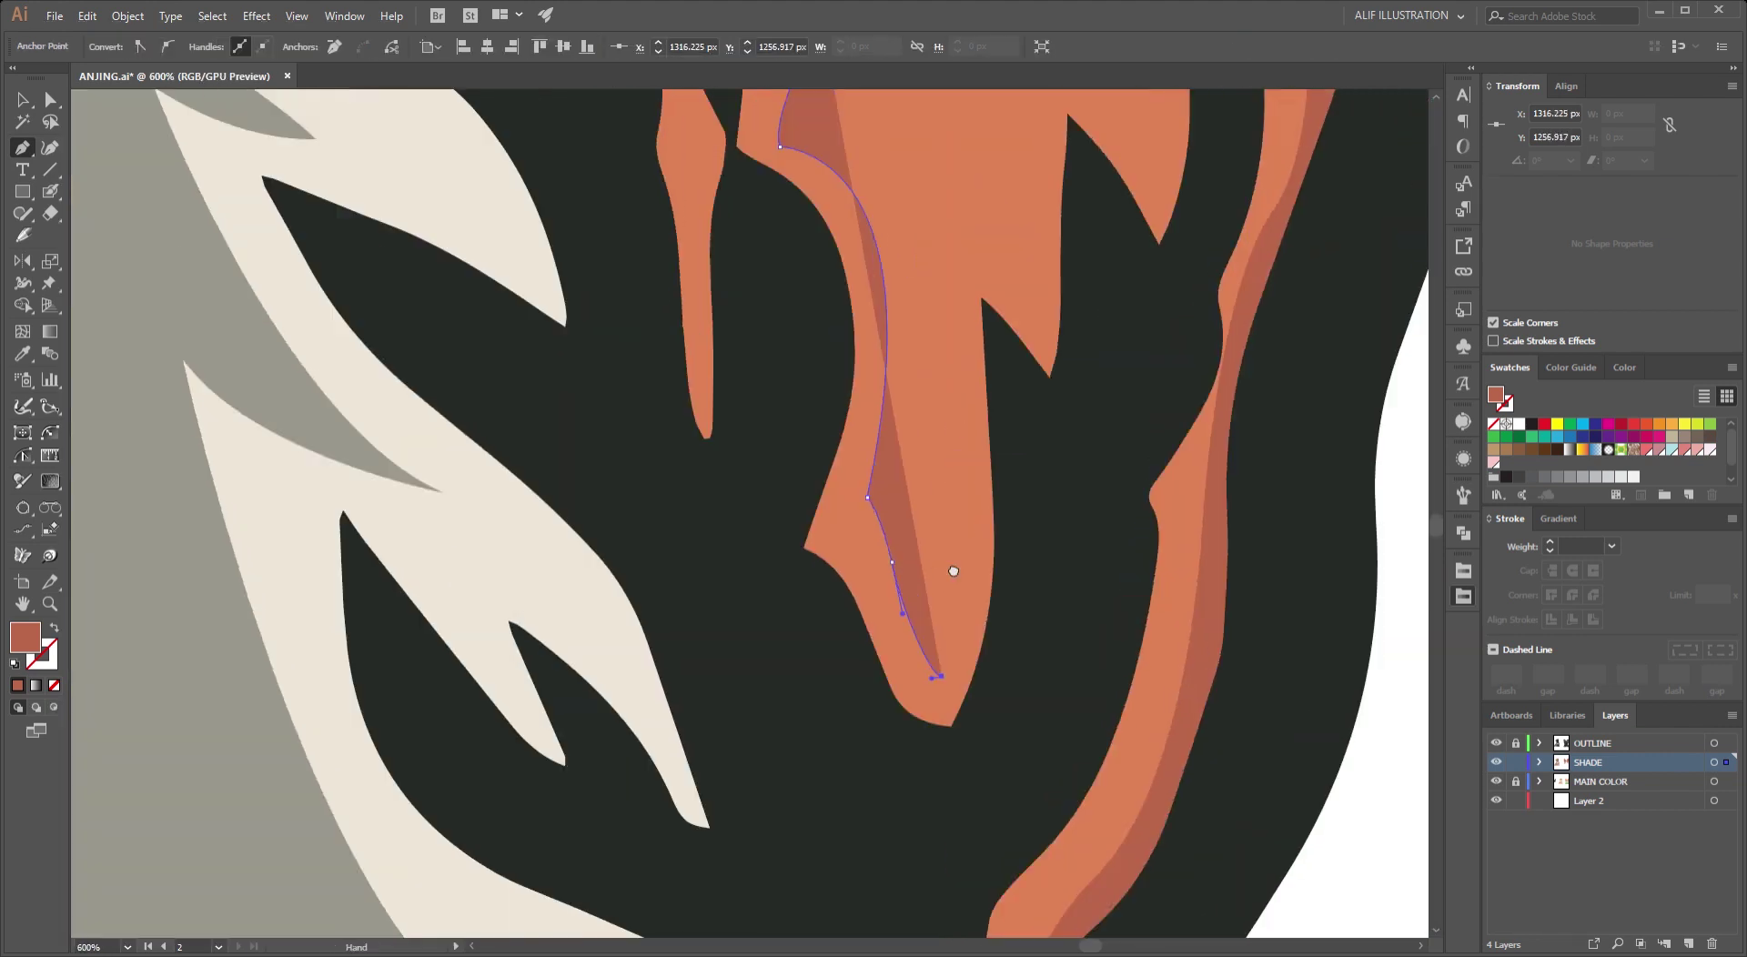
click(893, 255)
scroll(947, 273, up, 2)
drag(1007, 579, 1033, 654)
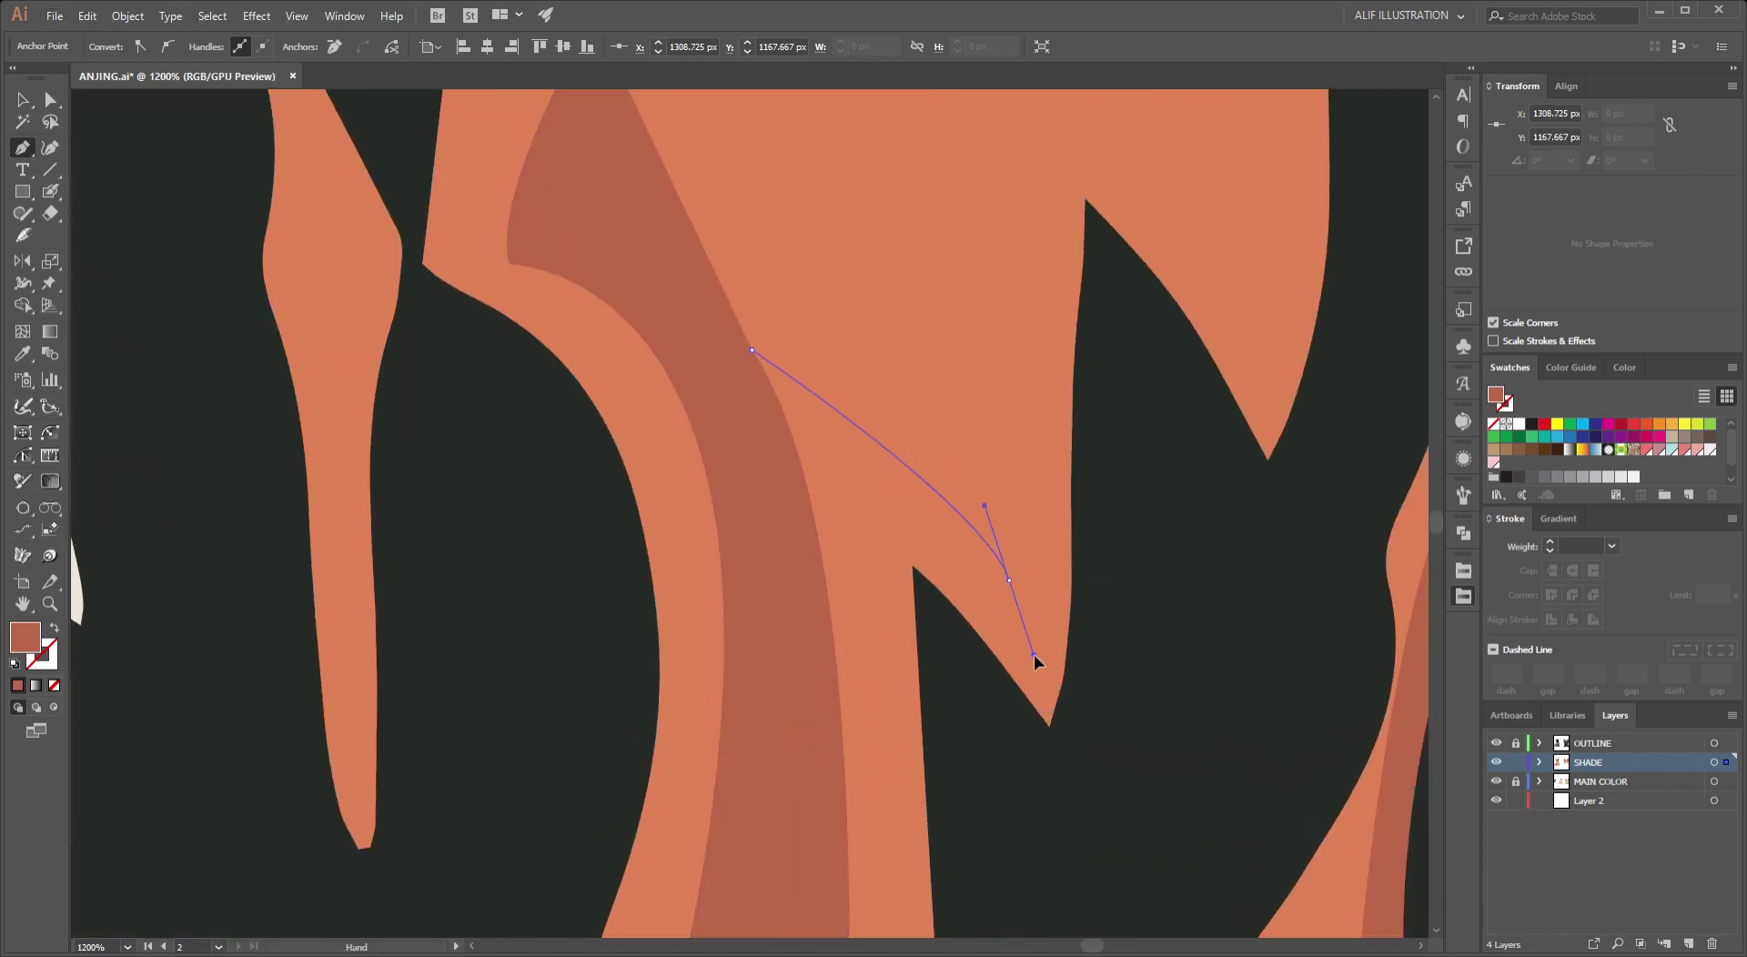
scroll(1001, 509, up, 5)
drag(982, 432, 1064, 312)
click(983, 431)
scroll(1037, 446, down, 2)
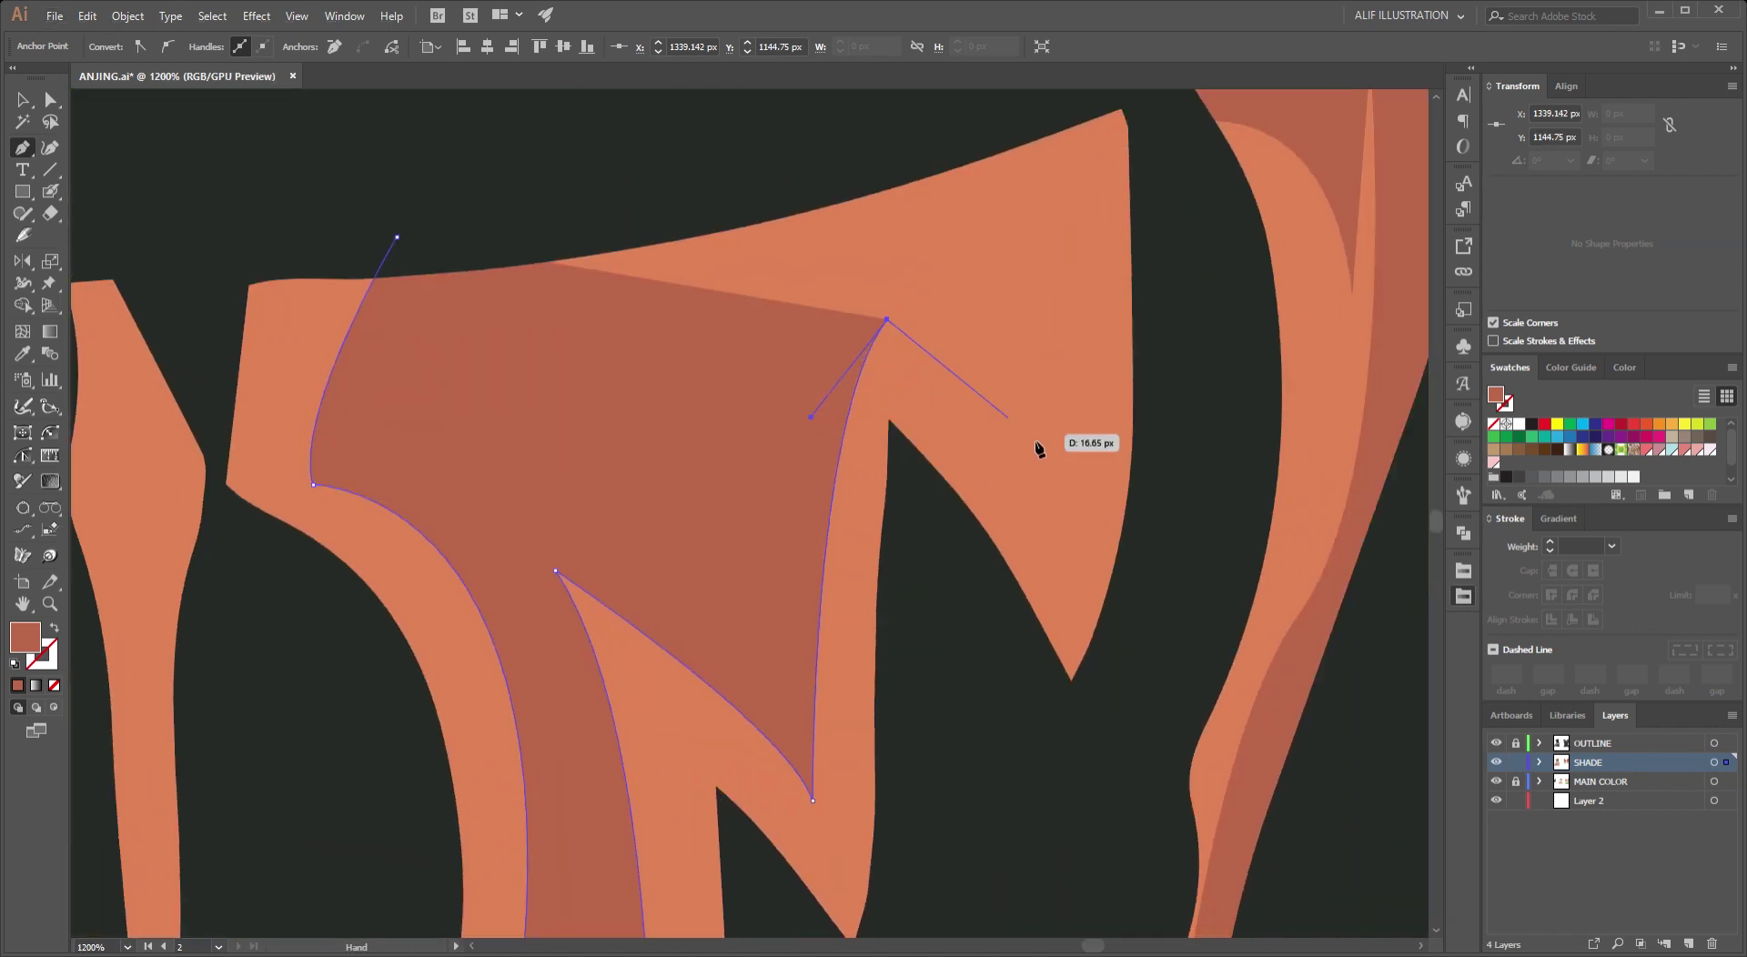
click(1063, 544)
scroll(1063, 544, down, 1)
drag(1064, 234, 1116, 304)
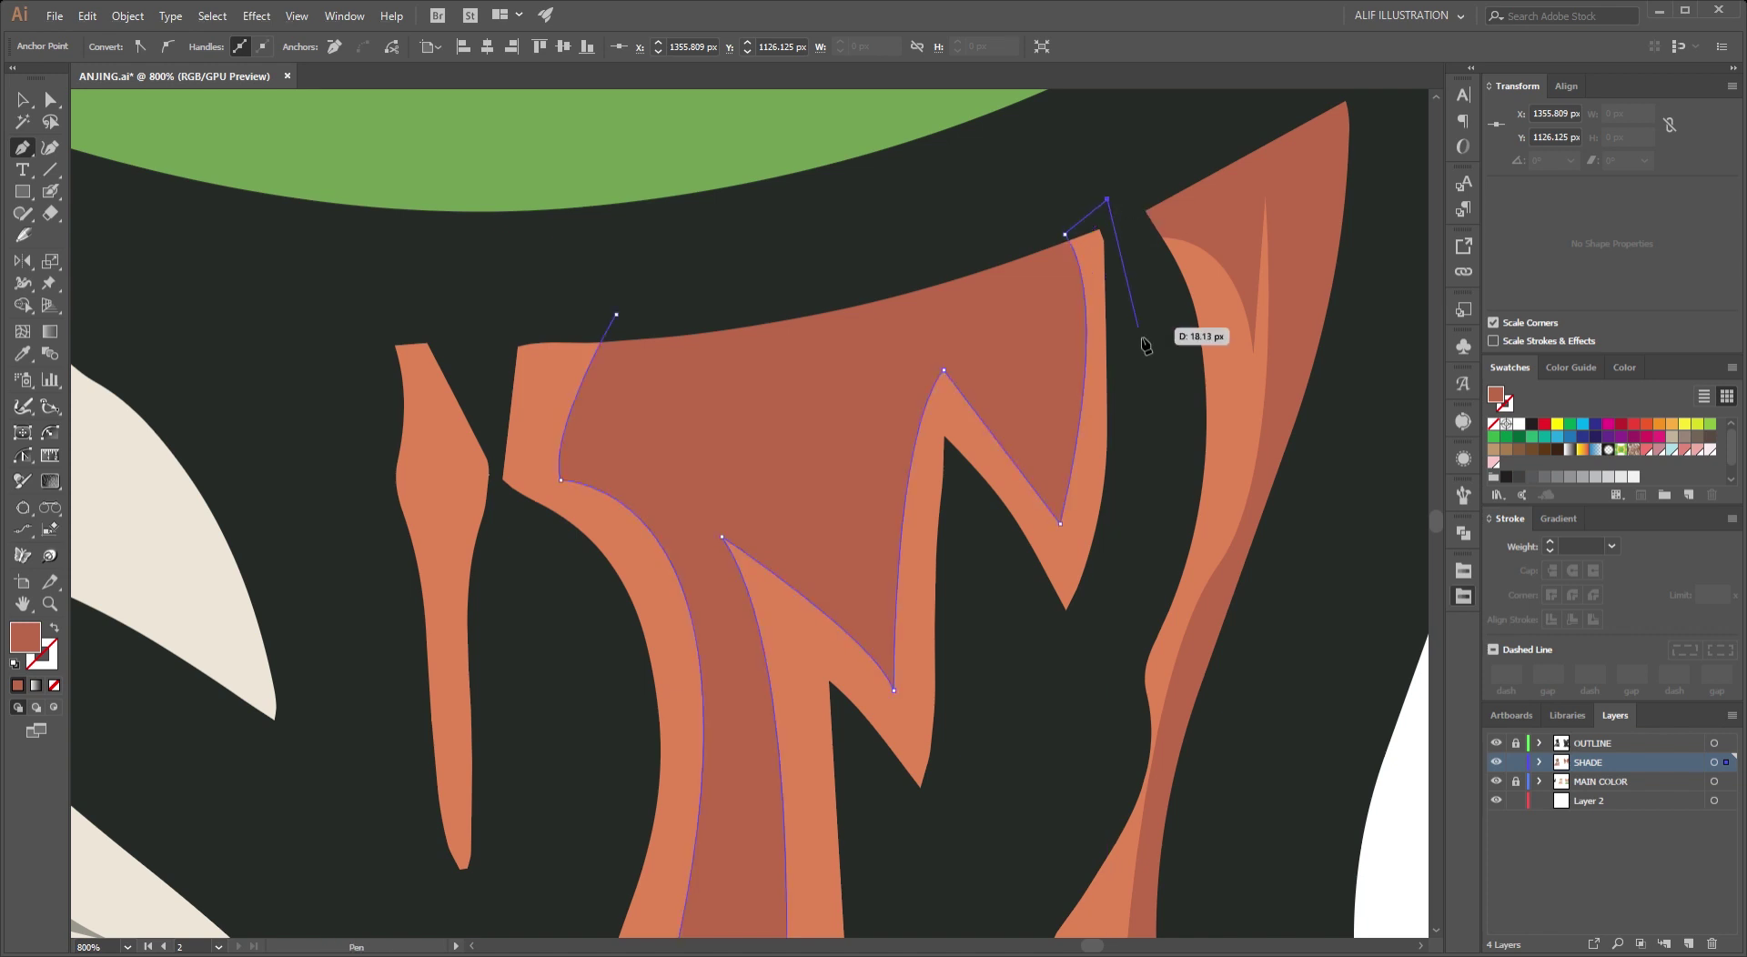
scroll(1143, 344, down, 5)
Extend the shade path down the fur and back up along the left side.
click(1092, 394)
click(986, 584)
scroll(955, 577, down, 3)
scroll(632, 241, up, 3)
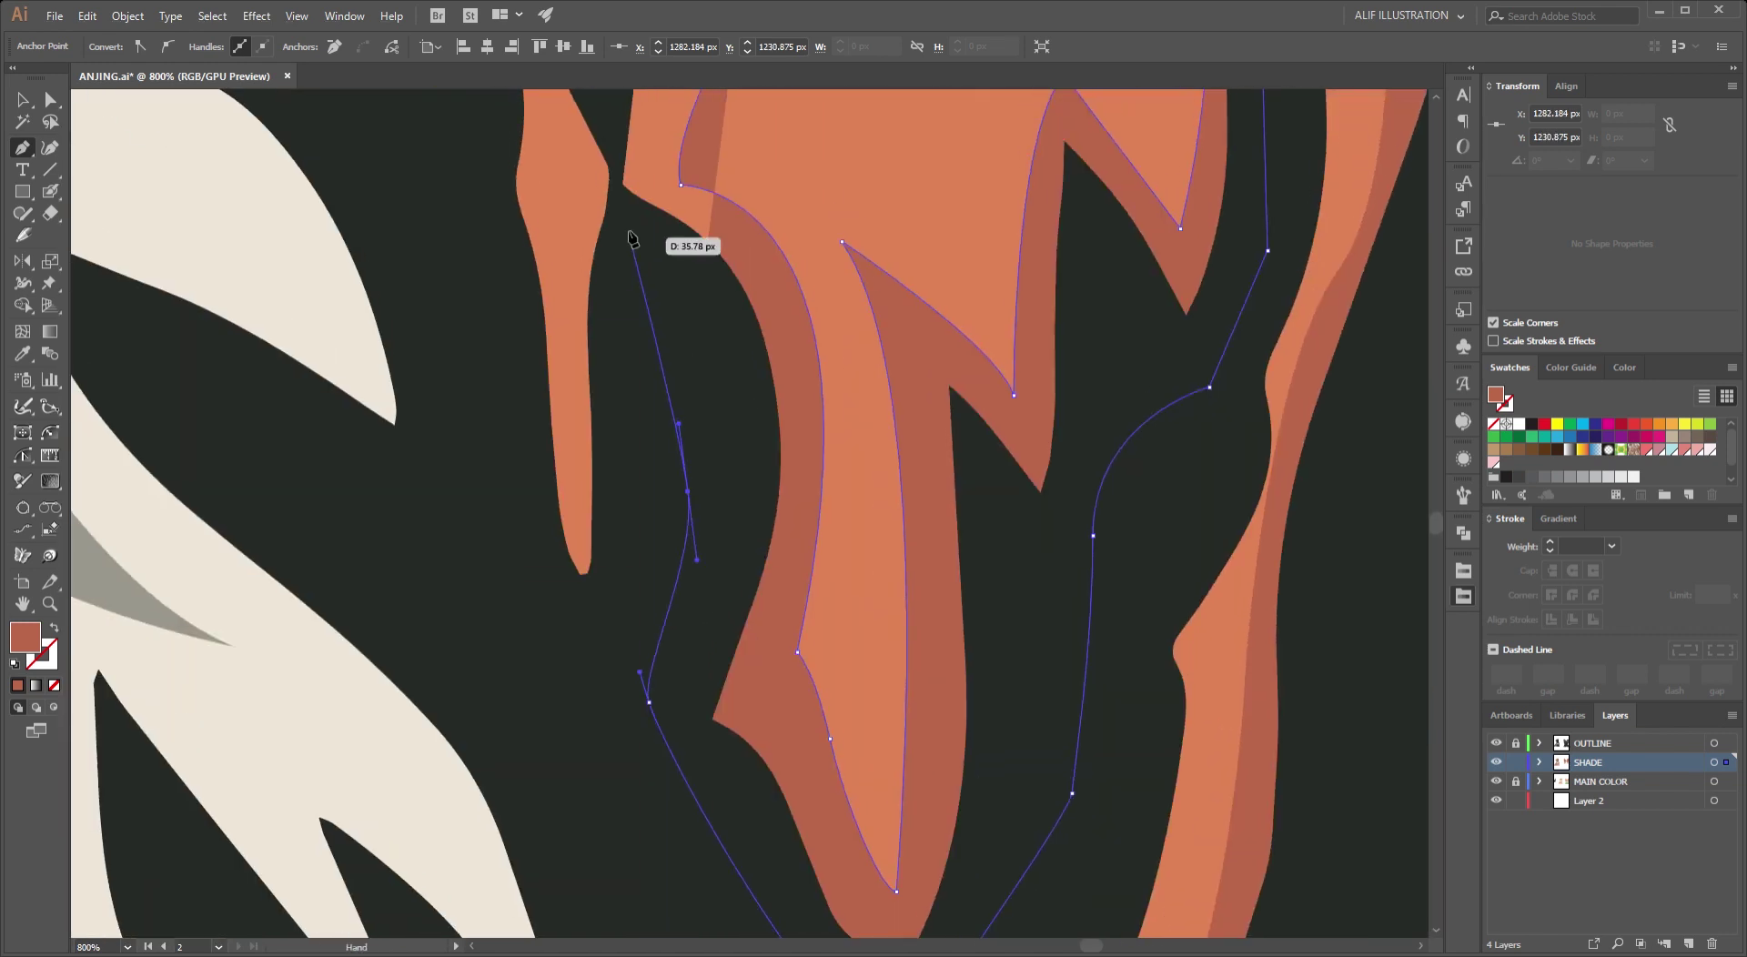
click(624, 220)
drag(624, 191, 703, 400)
click(687, 372)
click(656, 221)
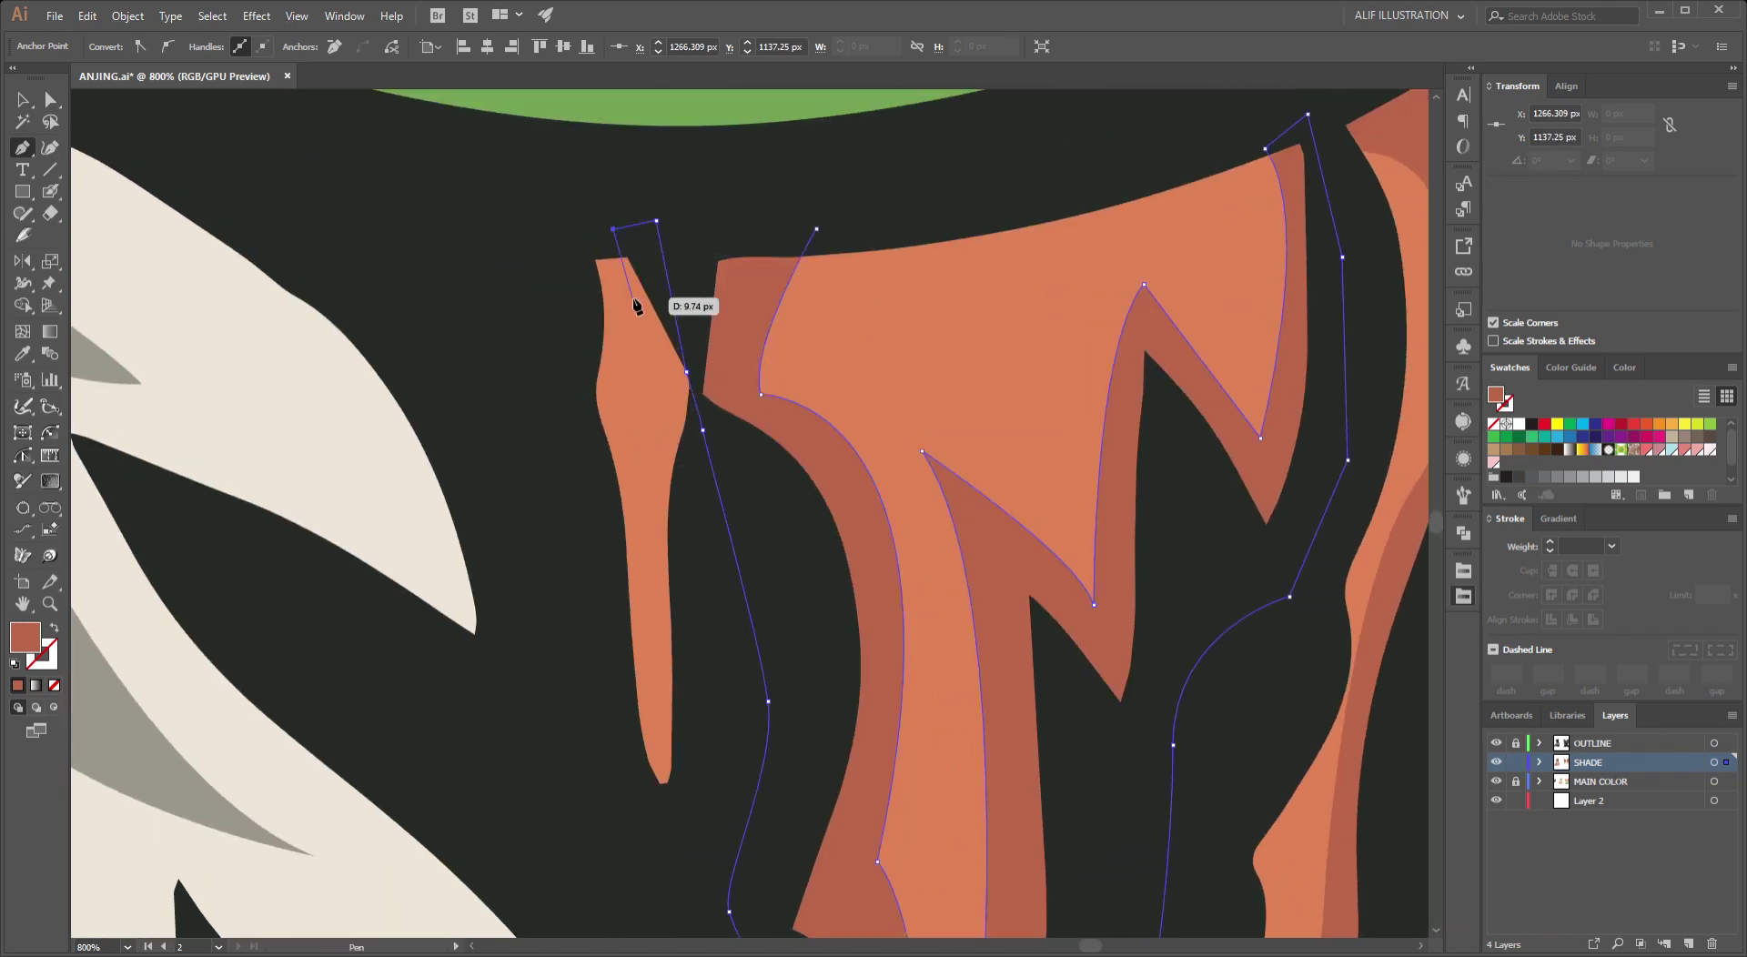
Add anchors beside the thin fur strip, undoing the misplaced ones.
click(655, 258)
click(669, 215)
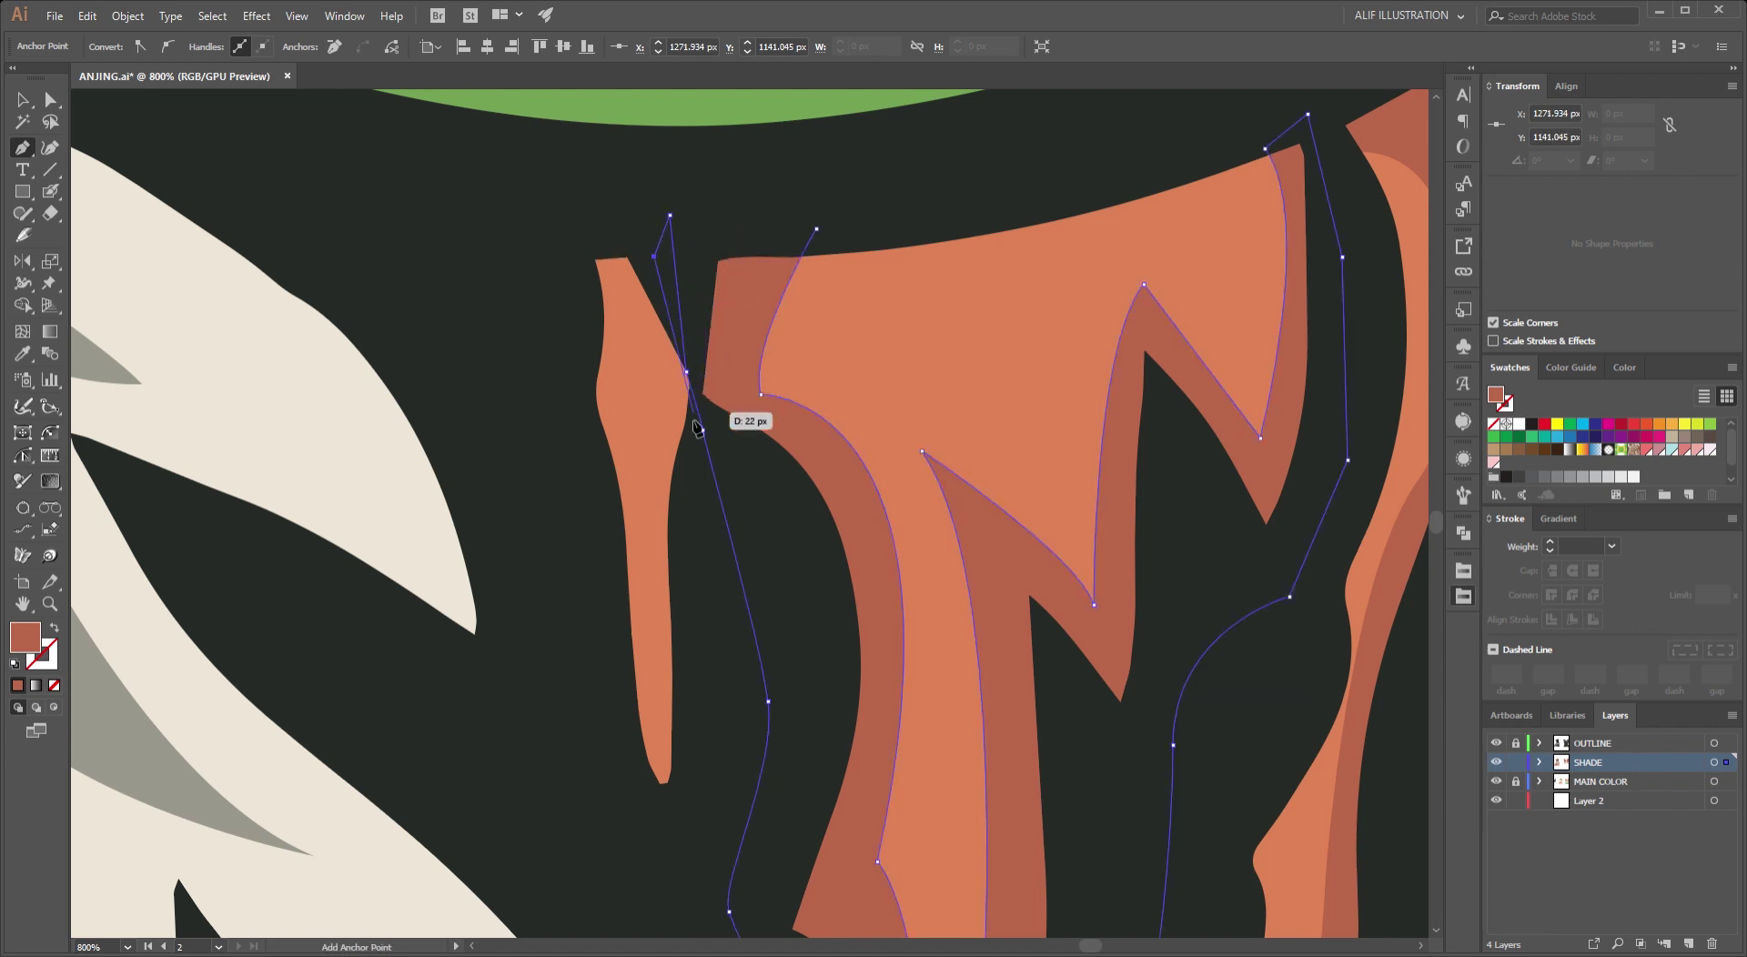
click(702, 461)
drag(693, 629, 692, 660)
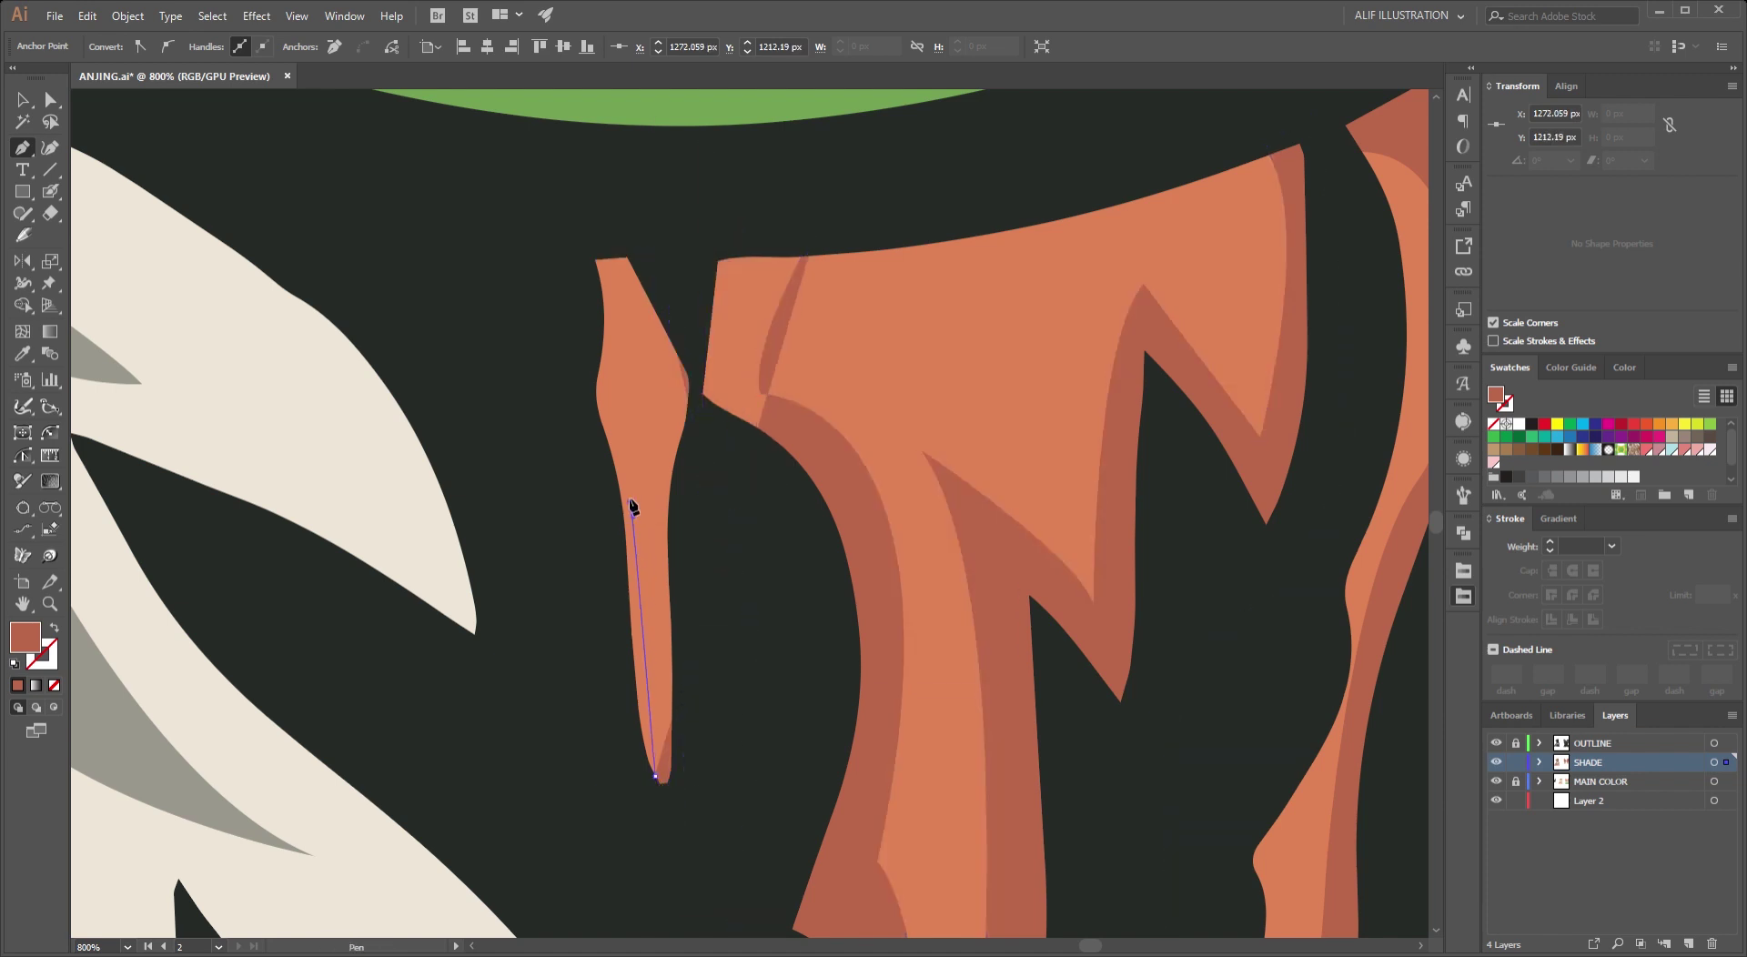
key(ctrl+z)
key(ctrl+z)
key(ctrl+z)
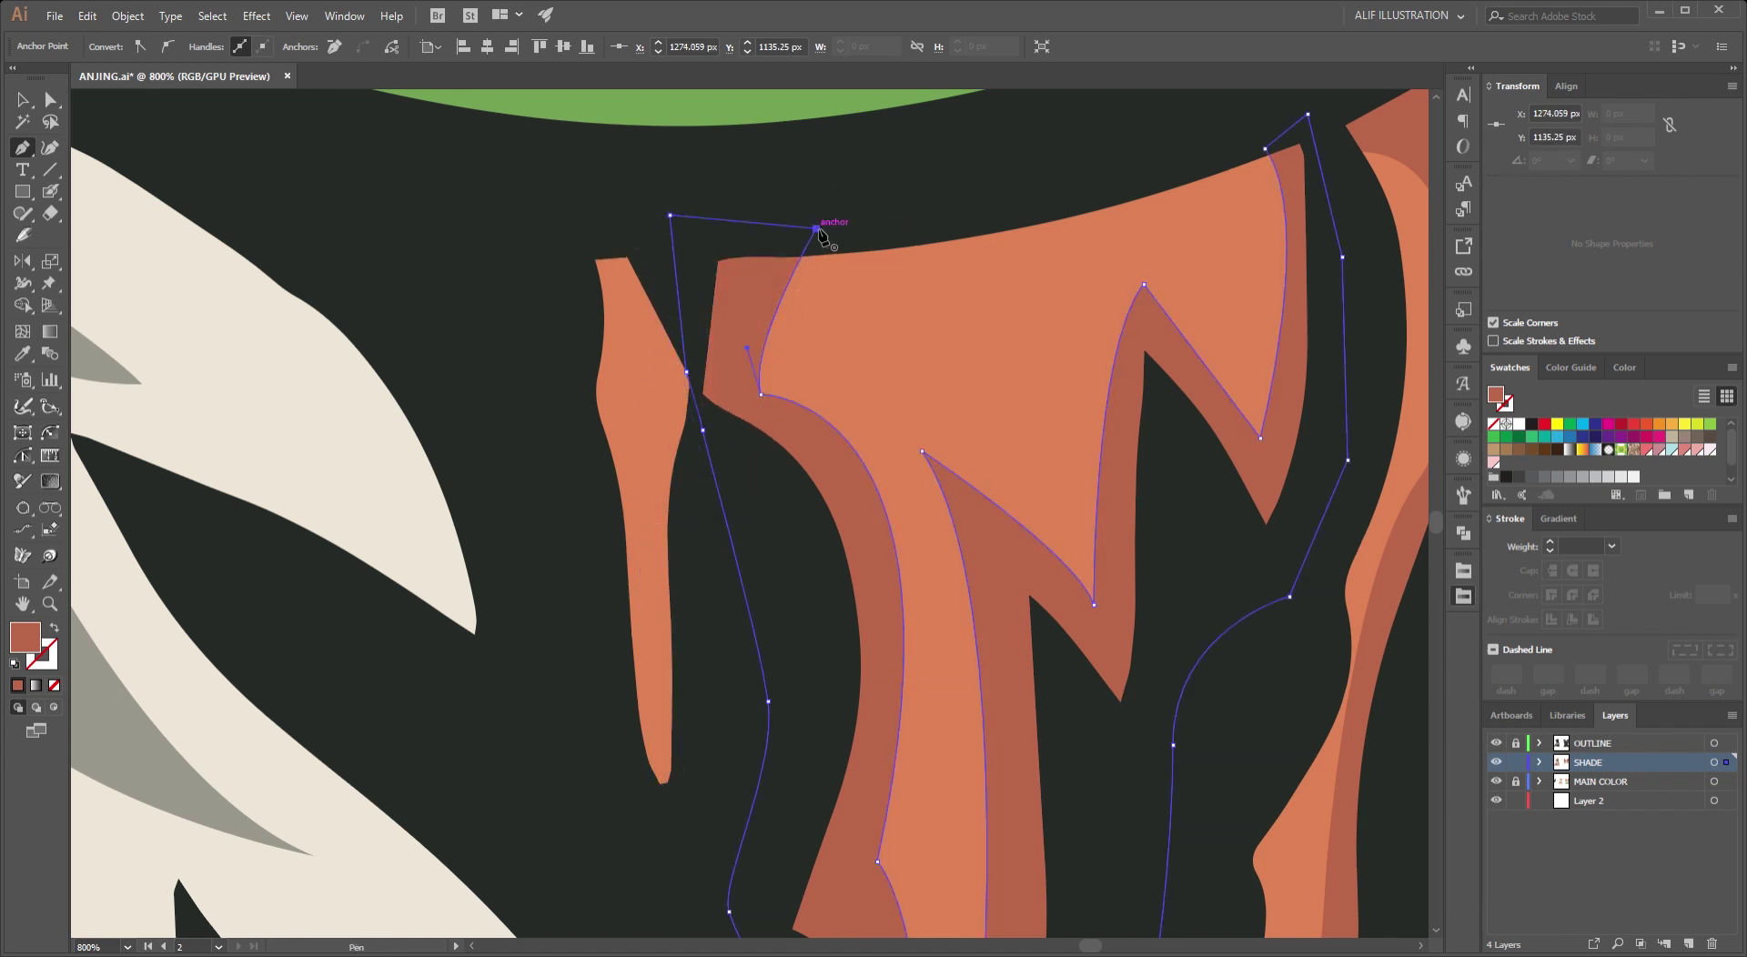
Close the thin right-cheek shadow shape at its start and deselect it.
click(816, 228)
ctrl+click(620, 214)
click(670, 834)
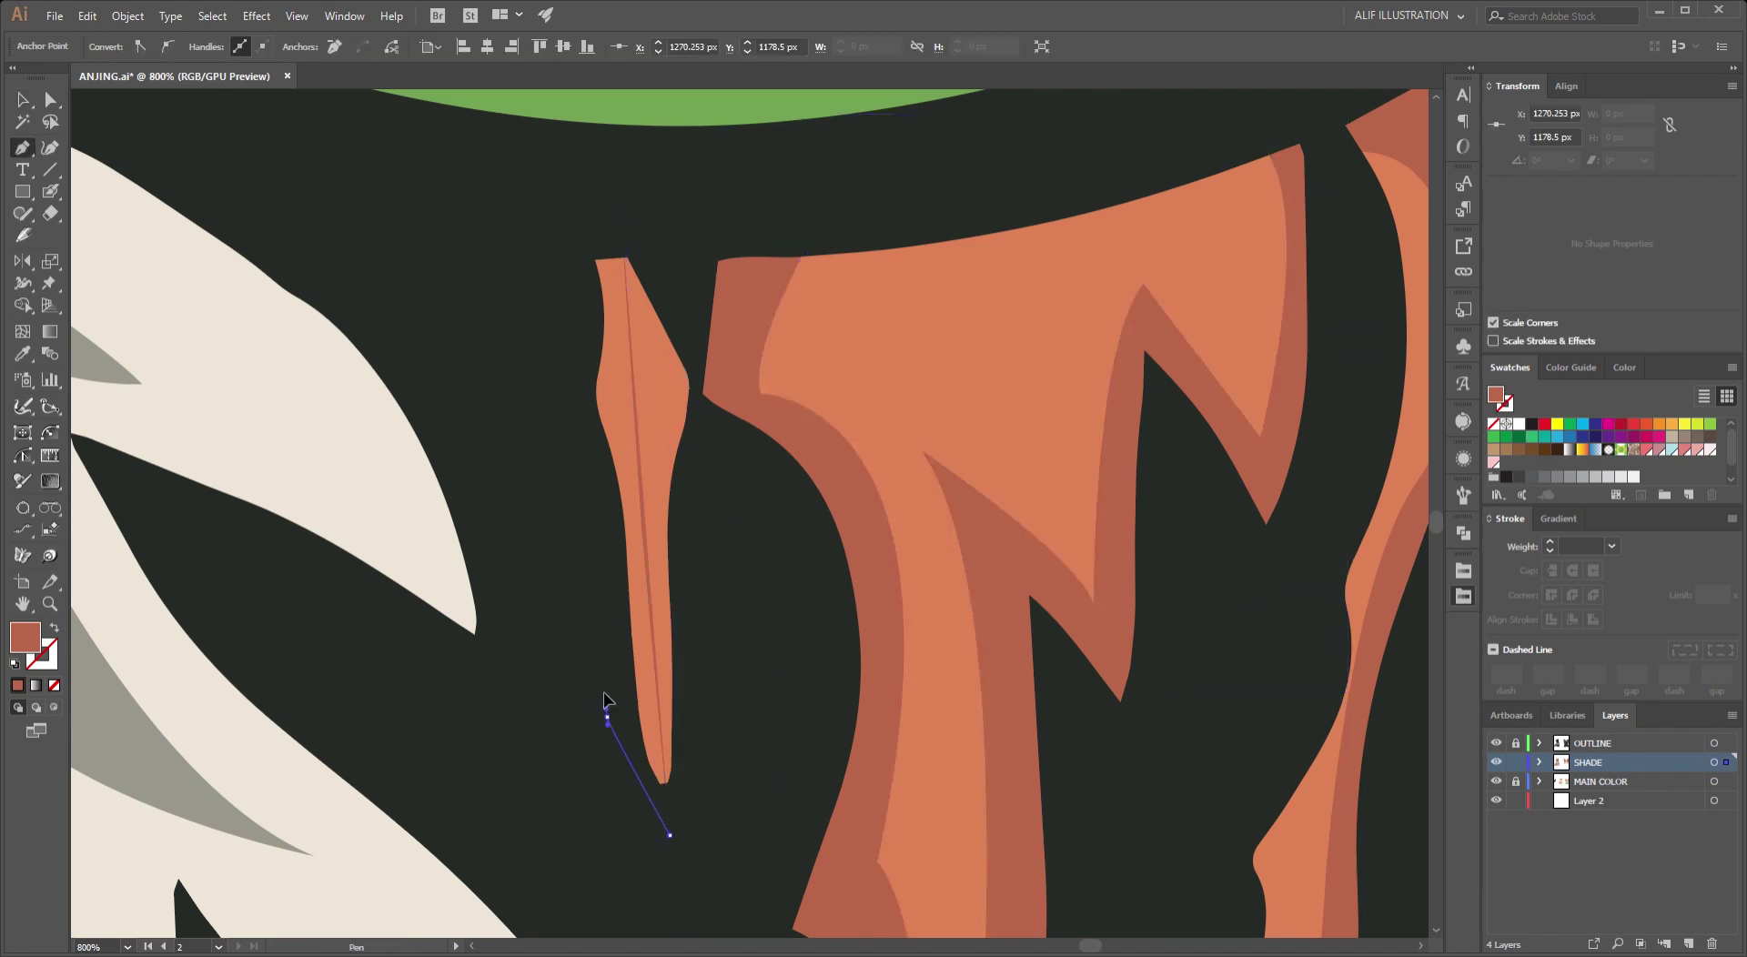
click(608, 717)
click(564, 522)
click(528, 305)
click(620, 208)
key(v)
scroll(891, 339, down, 10)
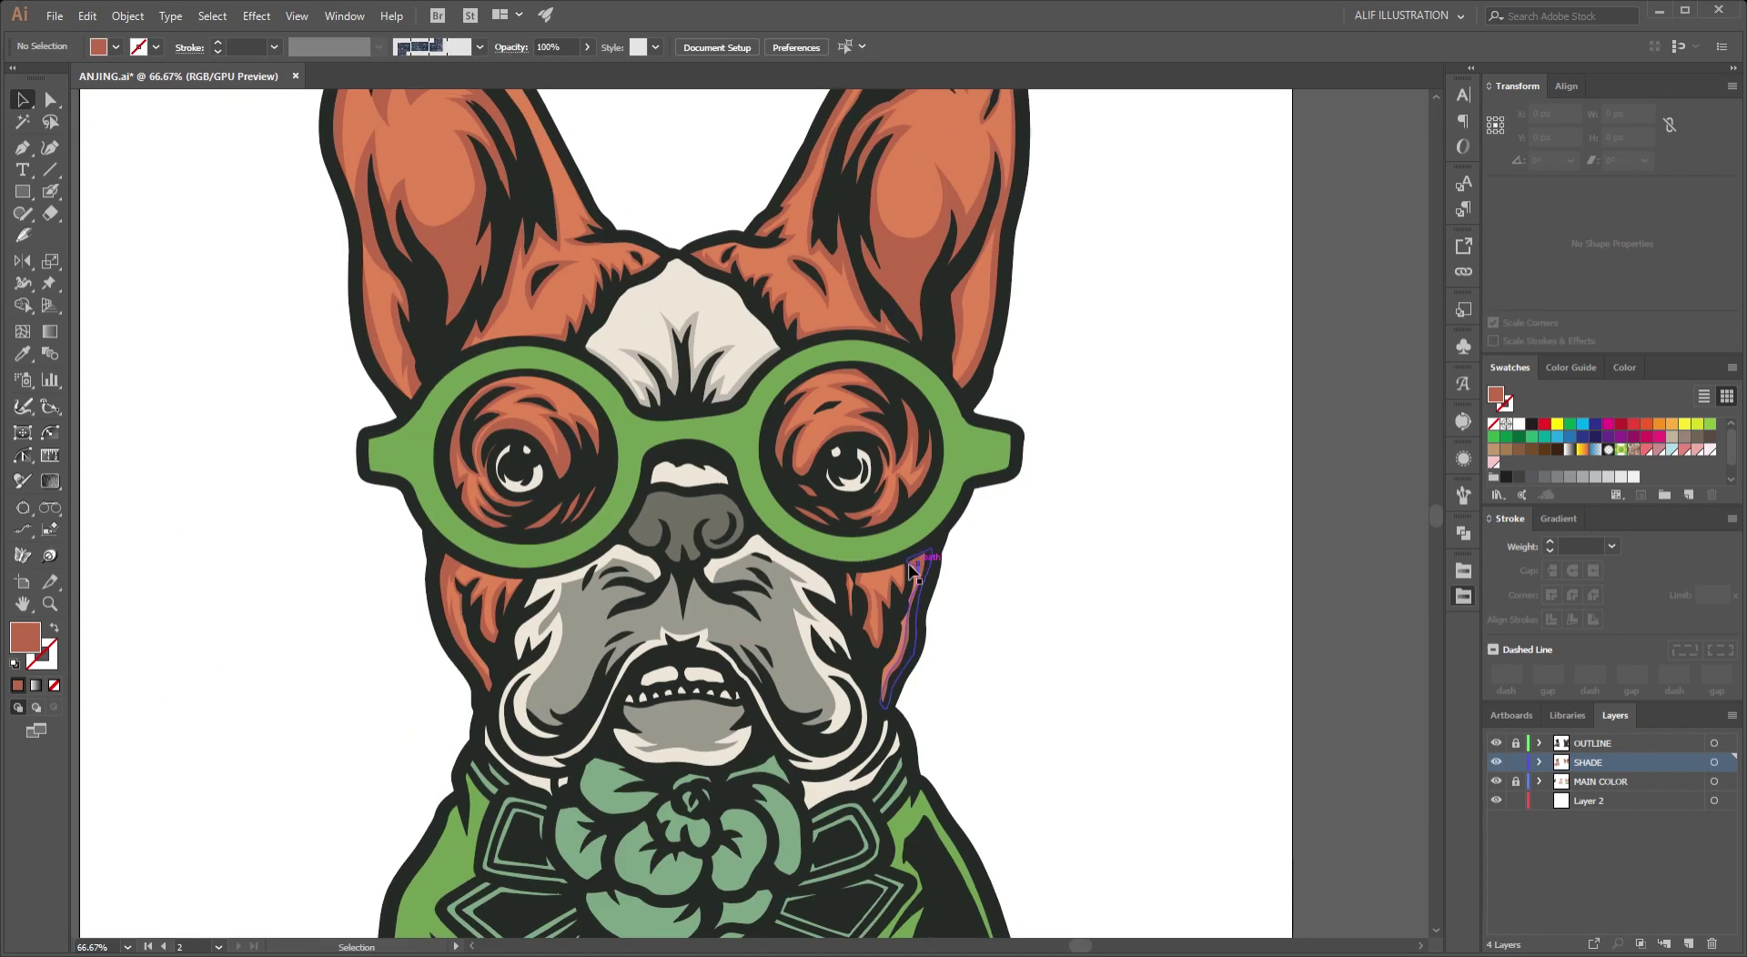
Start the nose shadow path with the Pen tool, redoing a misplaced first curve.
scroll(719, 669, up, 2)
scroll(719, 670, down, 2)
scroll(718, 670, up, 3)
key(p)
scroll(709, 637, down, 1)
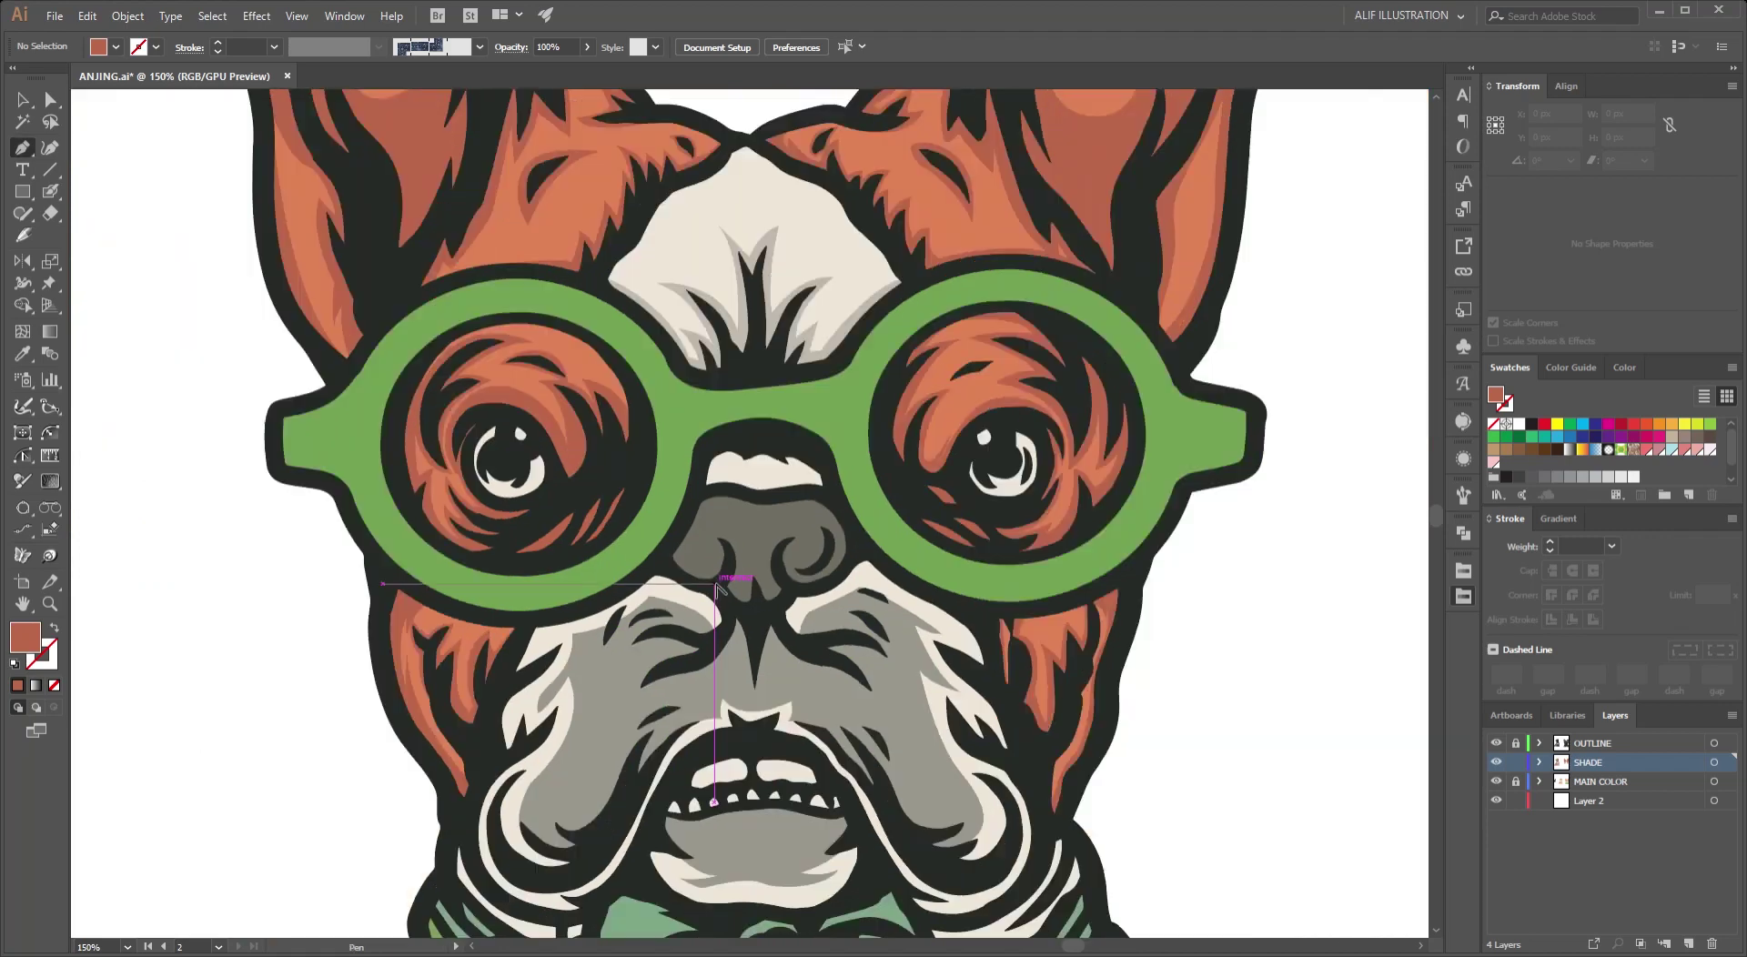
scroll(700, 618, up, 2)
scroll(697, 606, up, 2)
scroll(697, 606, up, 1)
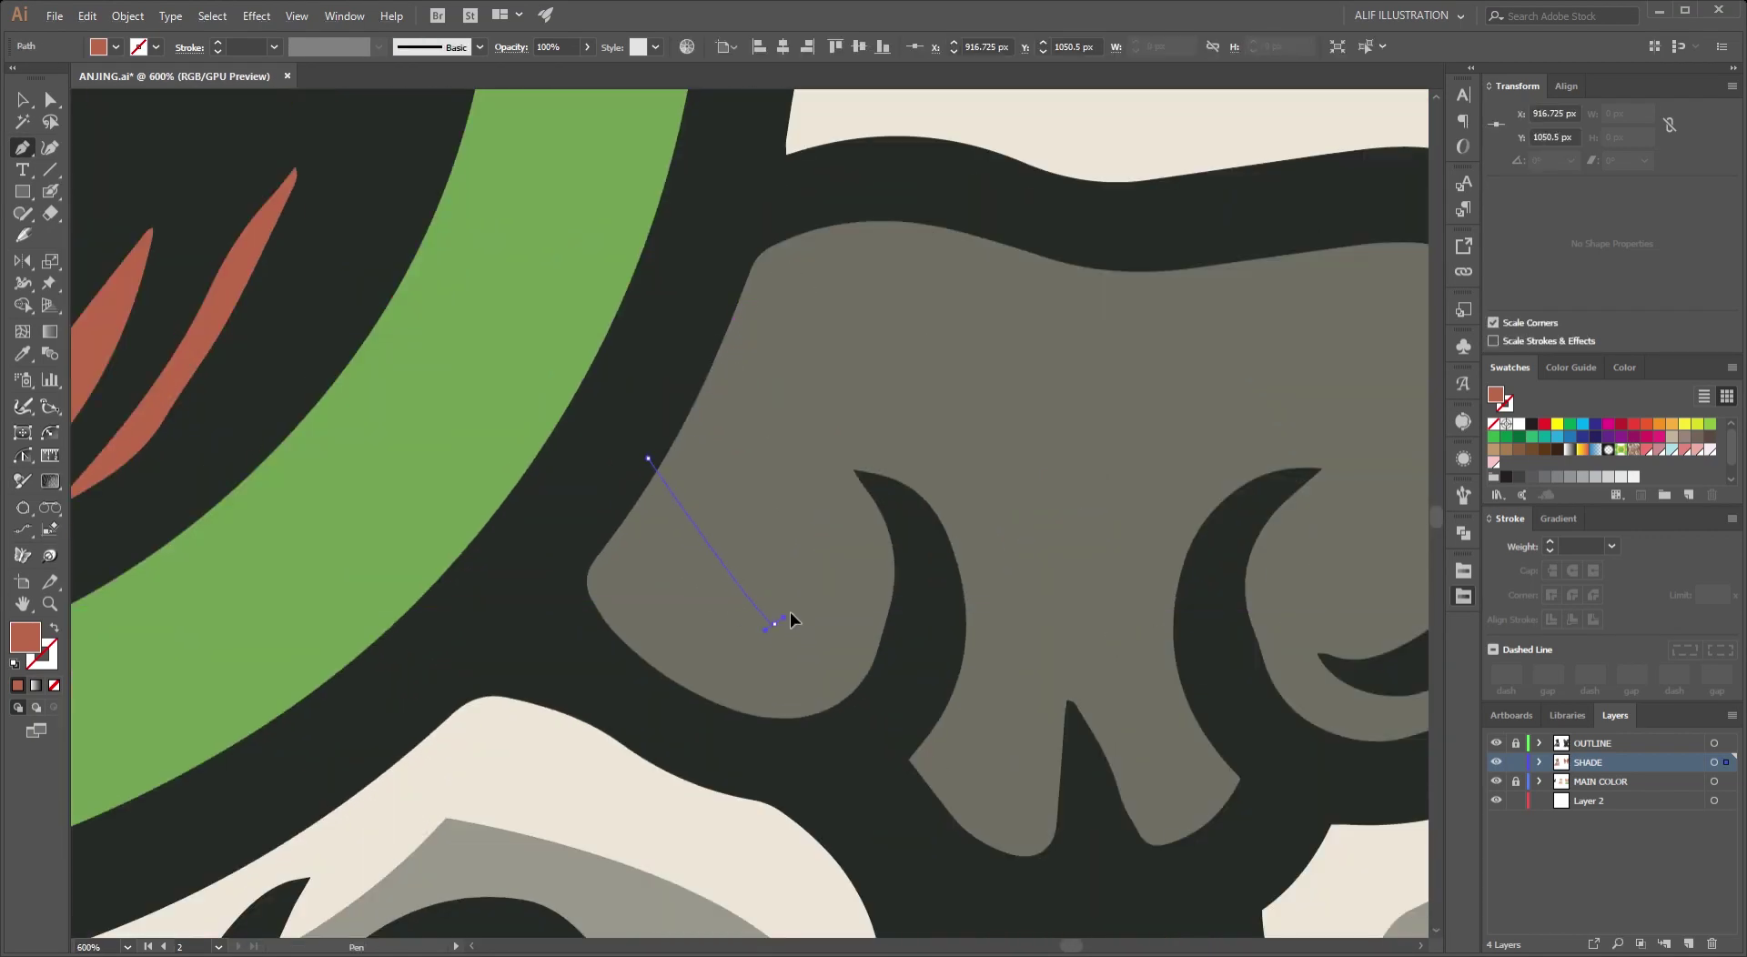
drag(781, 613, 851, 587)
scroll(813, 570, up, 3)
key(ctrl+z)
drag(726, 757, 764, 755)
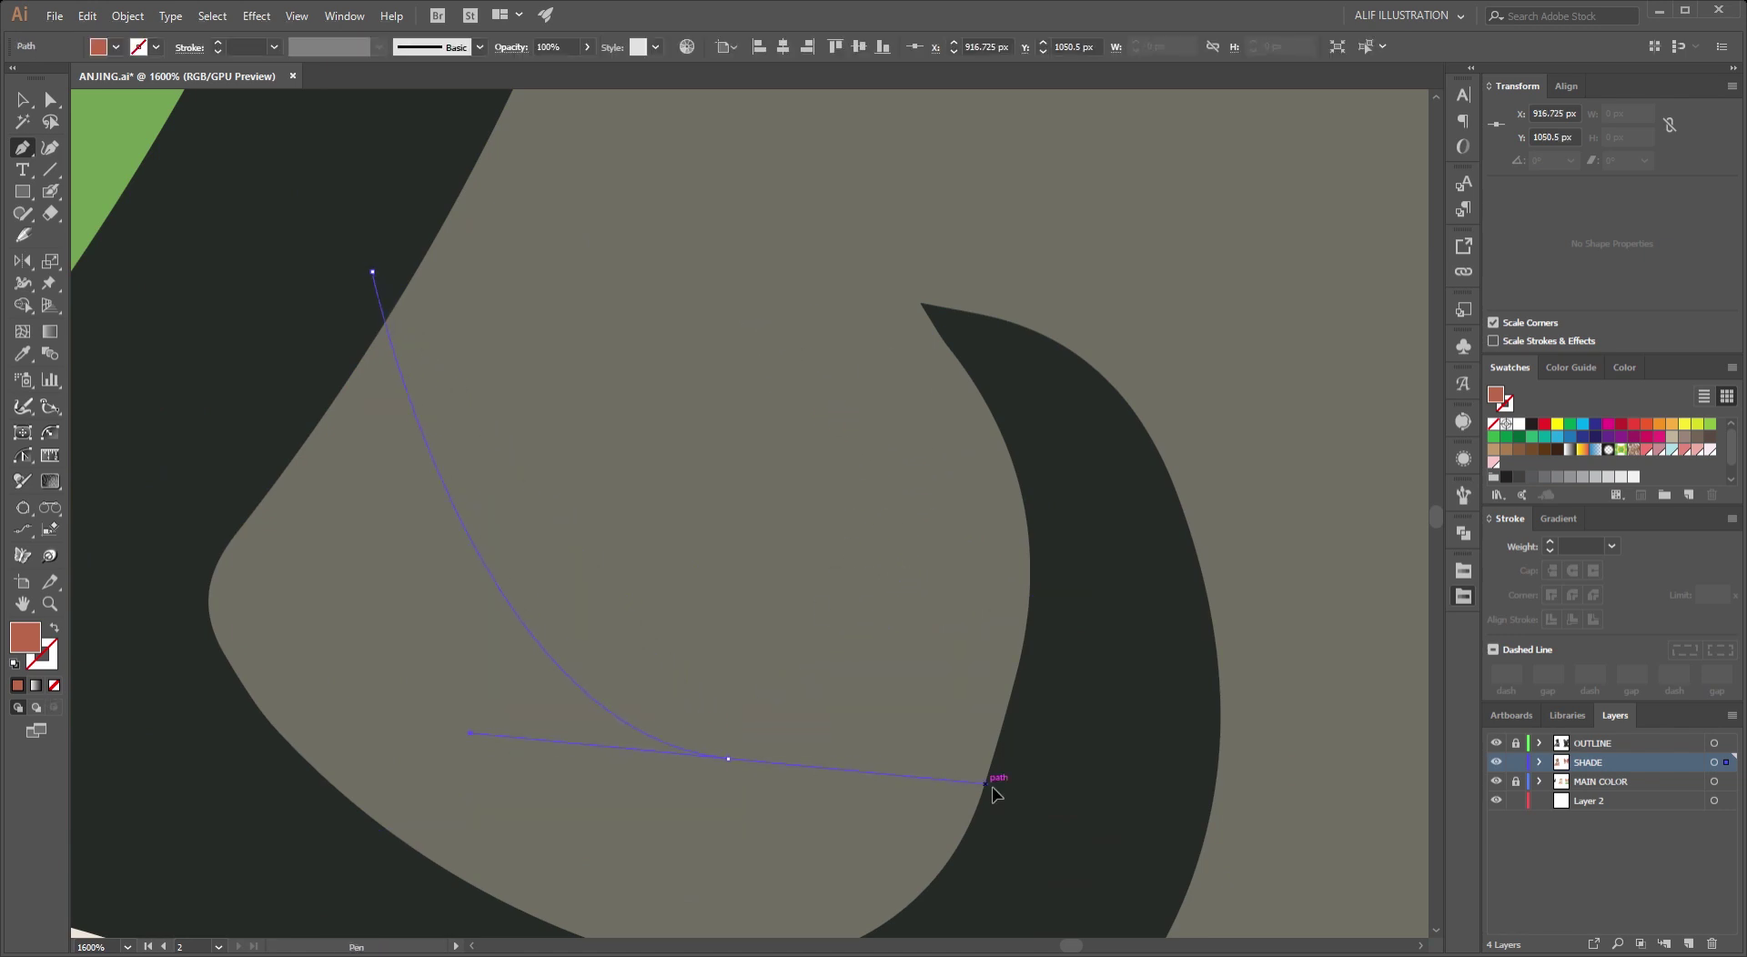
Curve the shadow edge around the left nostril and down the nose's centre groove.
drag(619, 718, 799, 576)
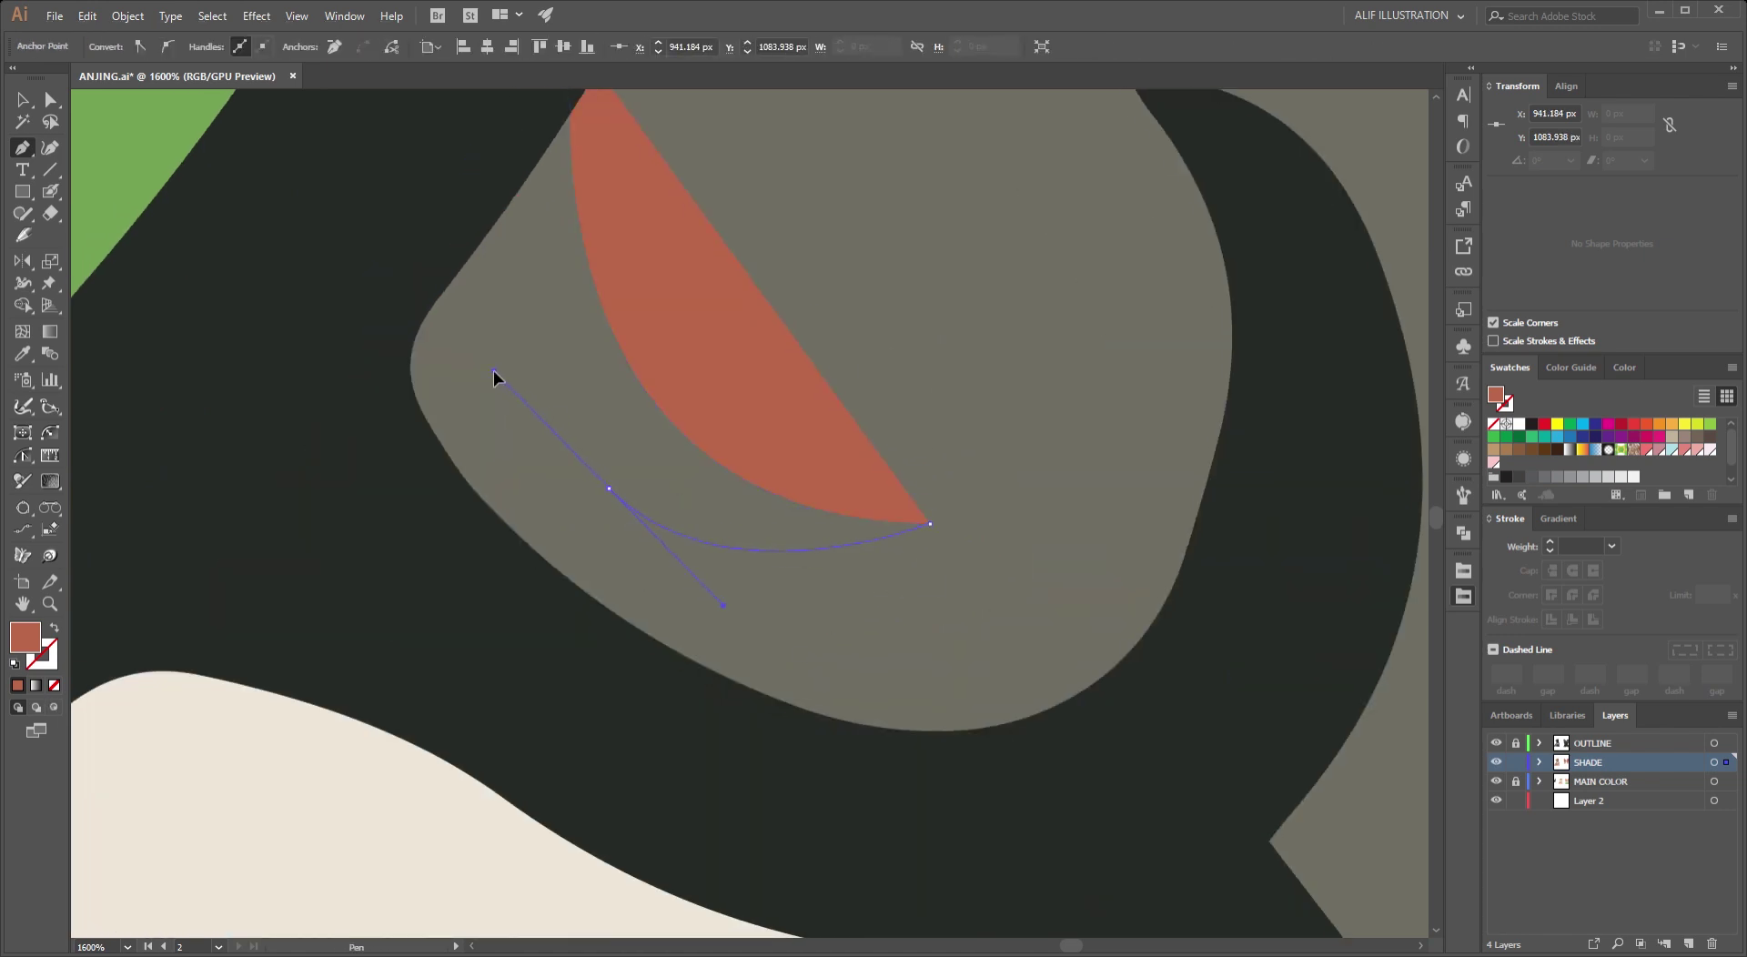
drag(493, 369, 492, 369)
scroll(1254, 293, down, 3)
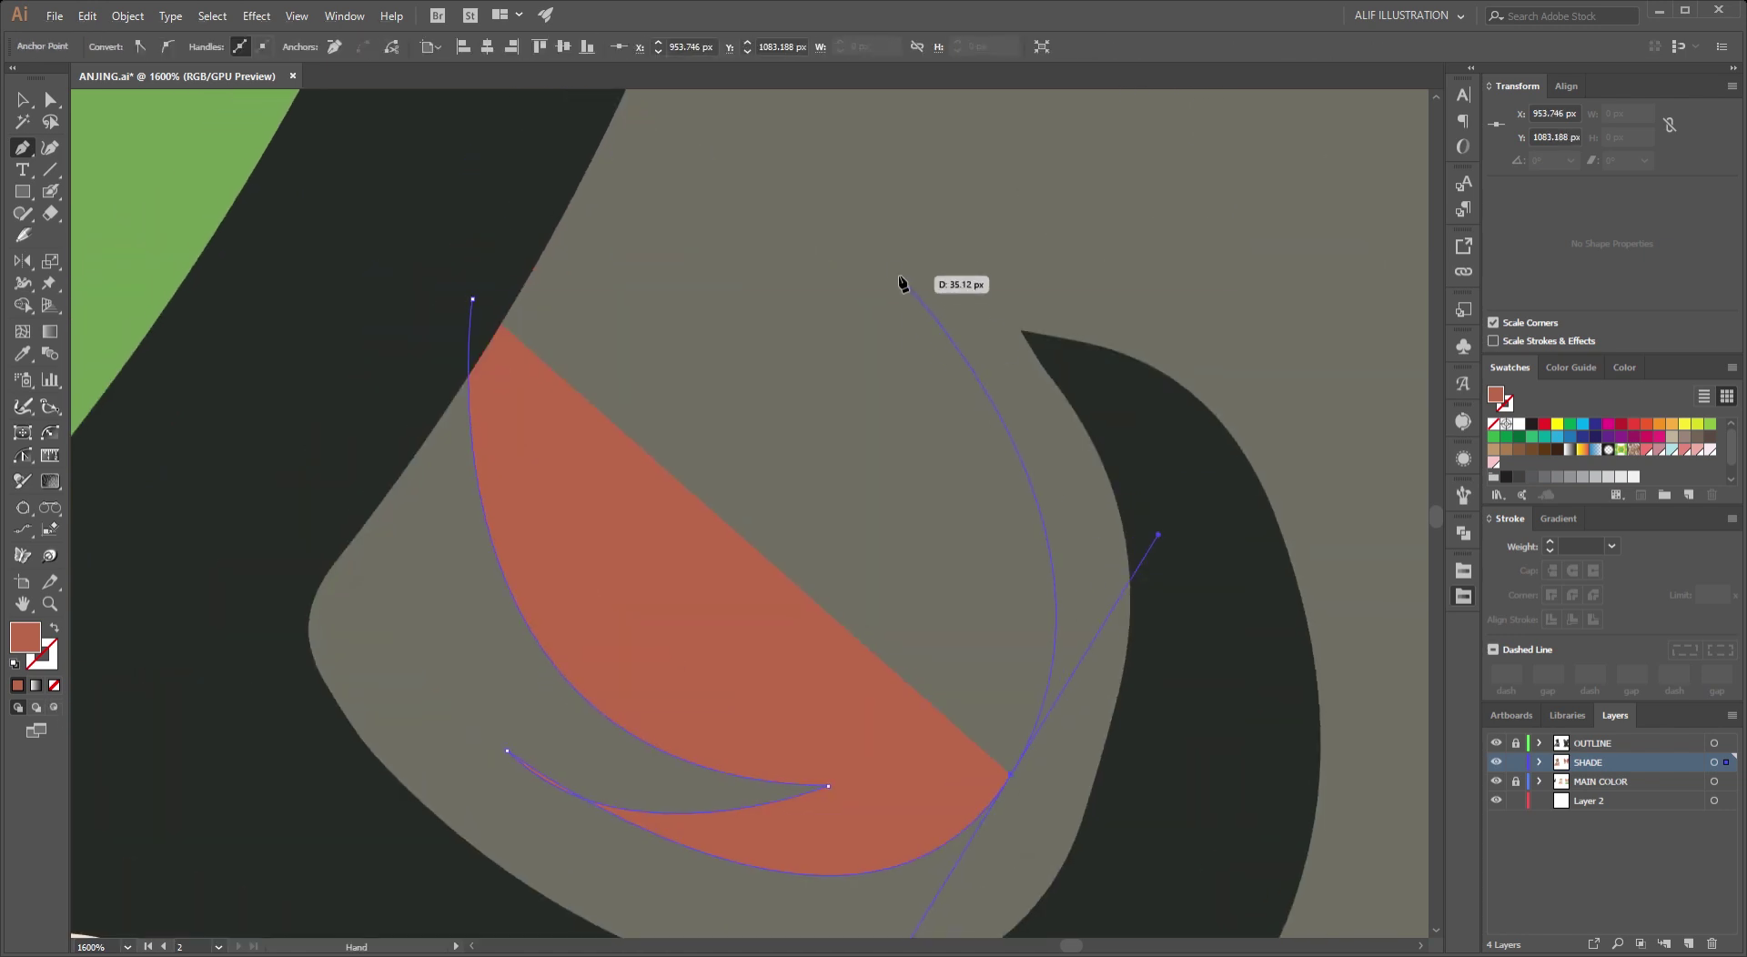
drag(713, 374, 926, 531)
mouse_move(853, 707)
mouse_down()
mouse_move(818, 717)
mouse_move(922, 725)
mouse_move(1026, 687)
mouse_up()
scroll(900, 743, up, 2)
drag(1069, 305, 771, 611)
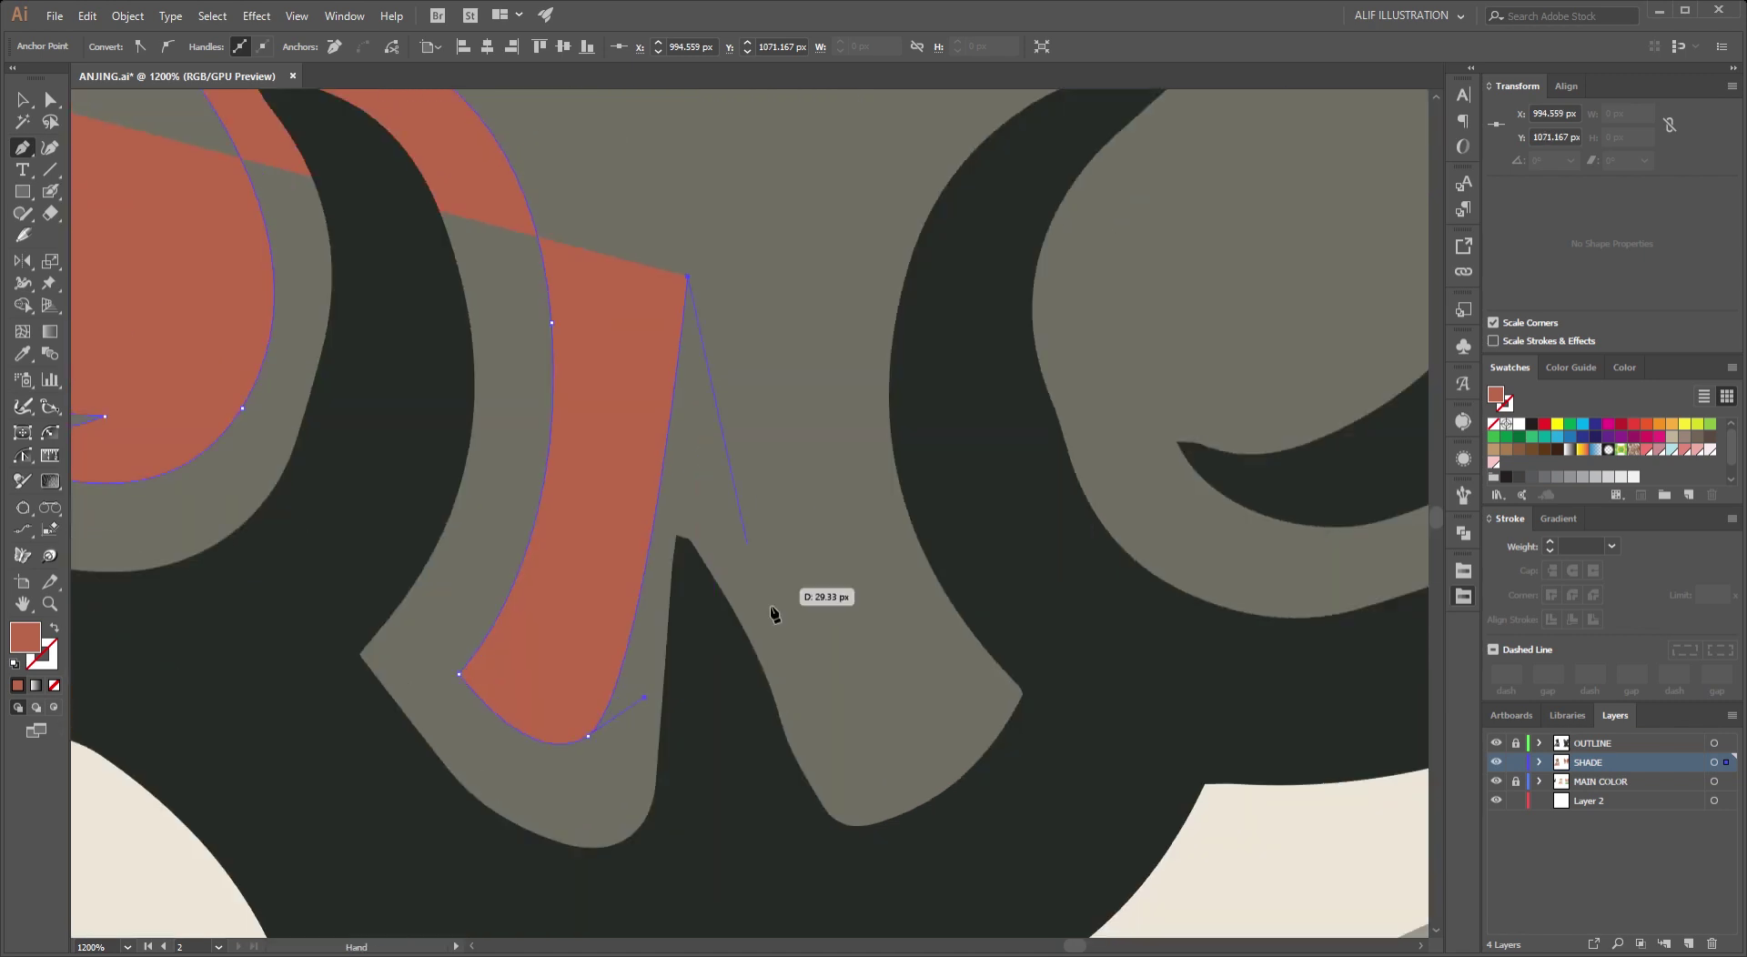
drag(969, 705, 974, 714)
Shape the shadow curve around the right nostril's hook and tip.
scroll(974, 713, down, 3)
scroll(799, 671, up, 2)
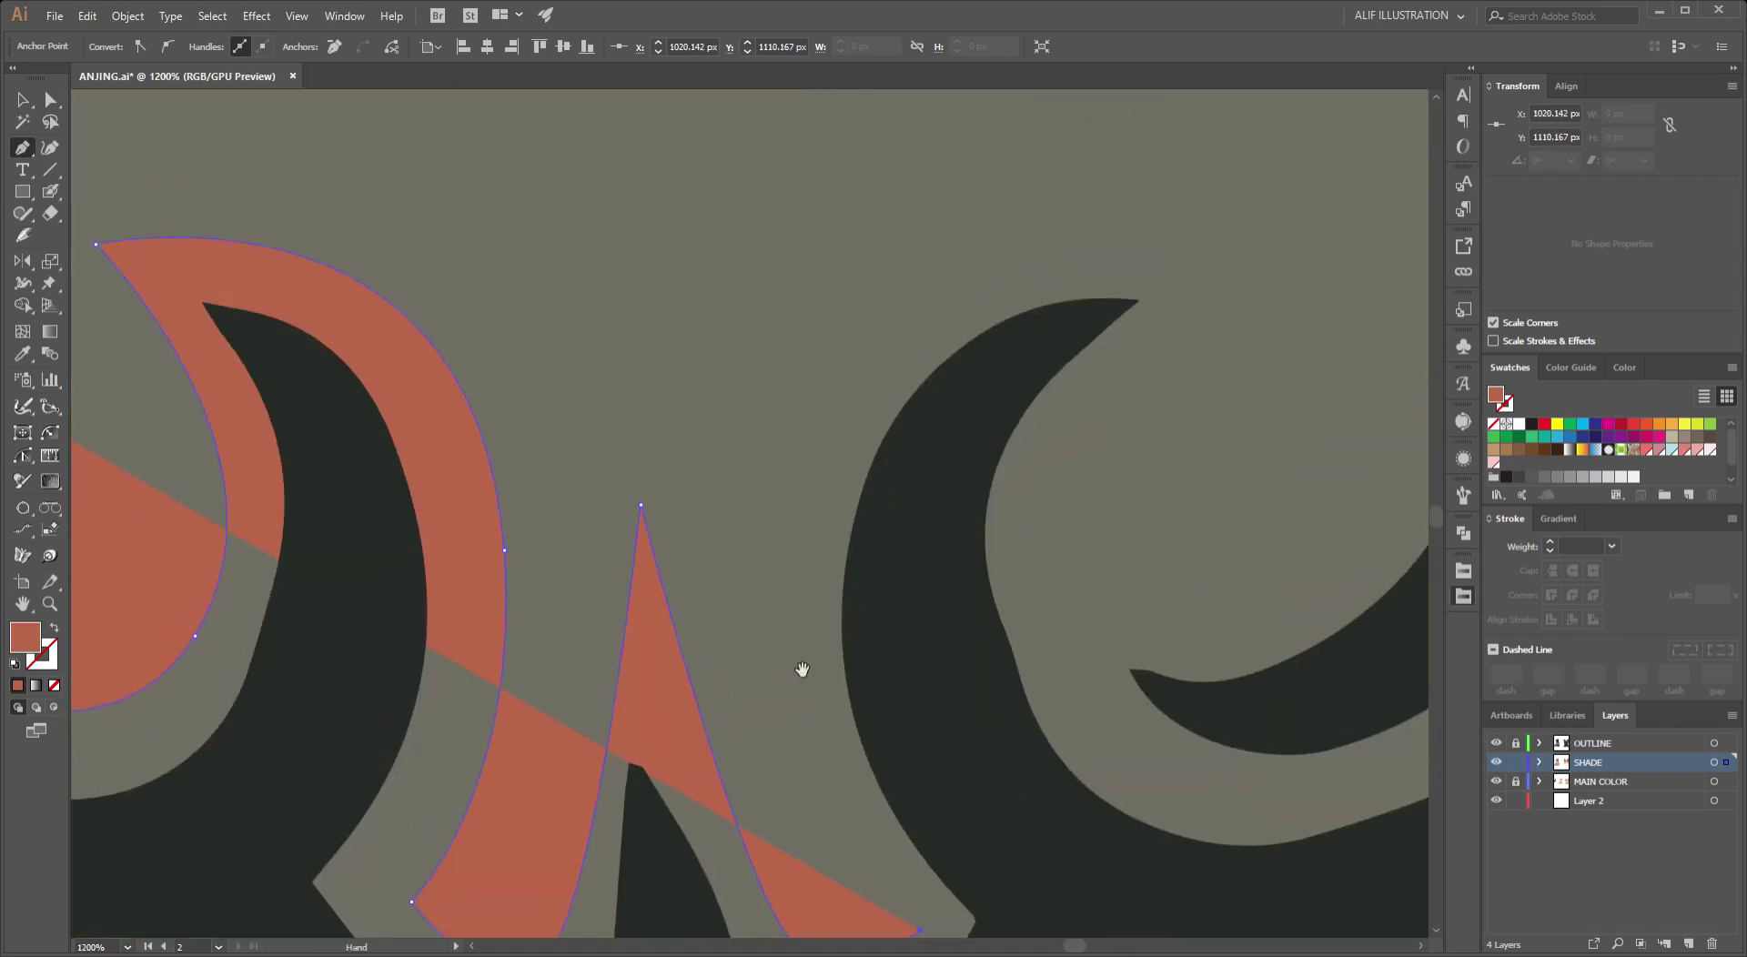
drag(950, 307, 949, 307)
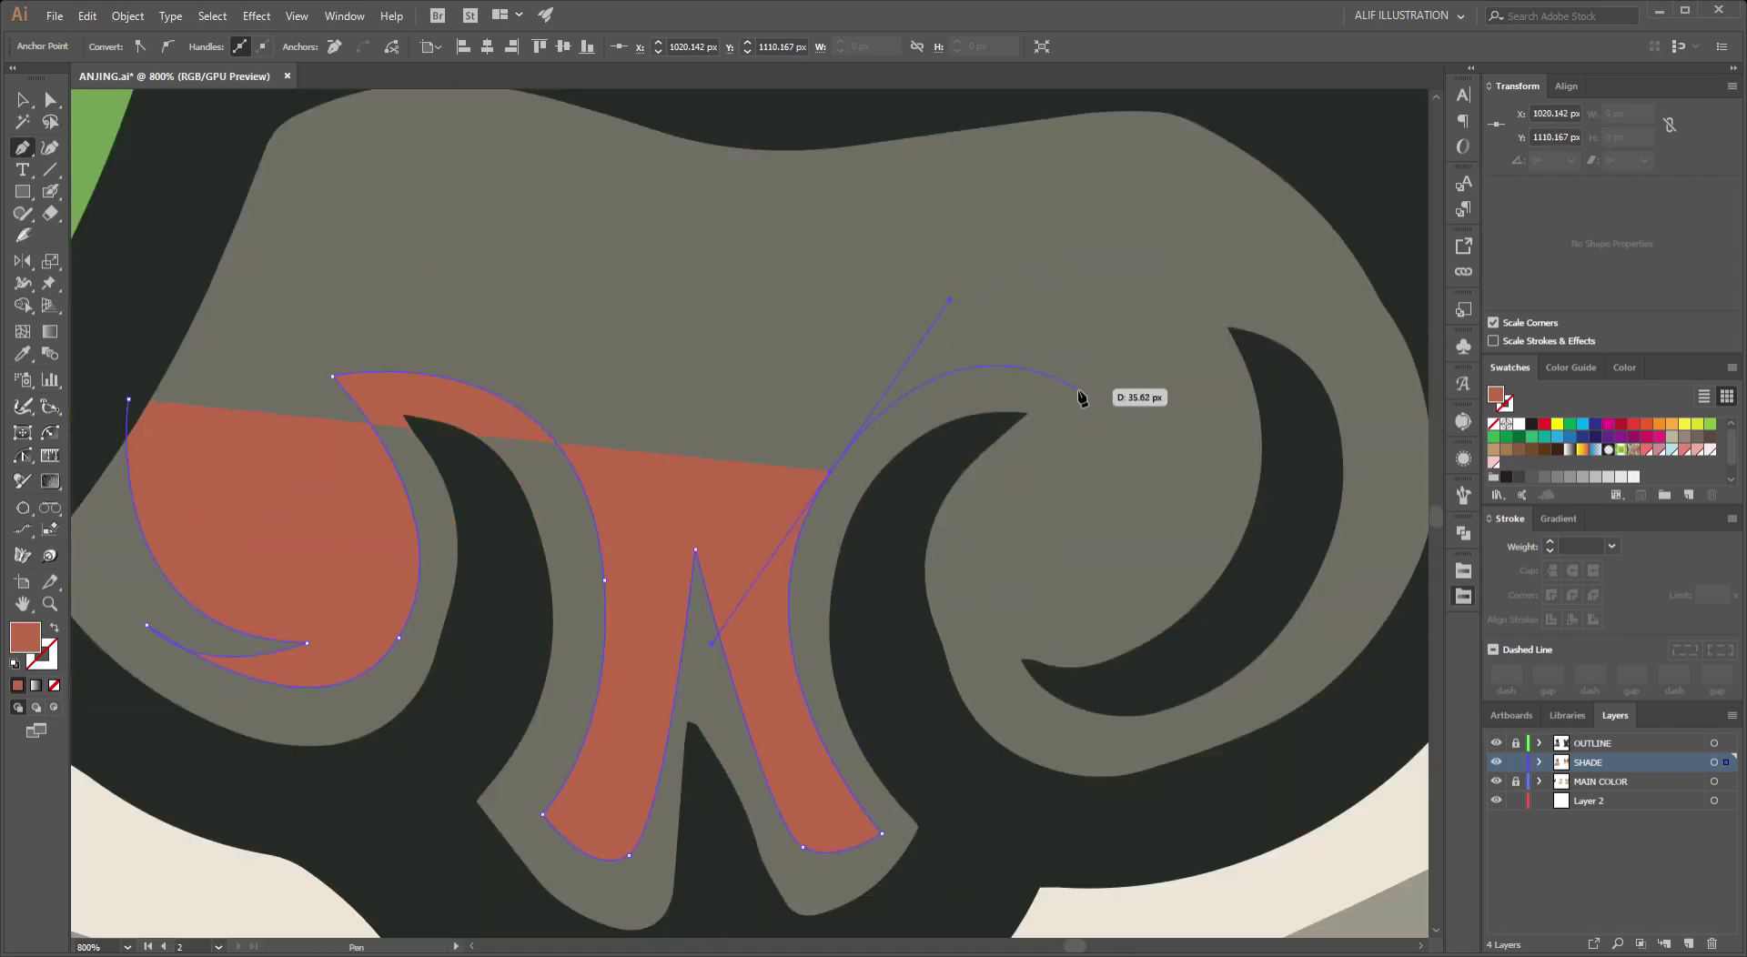
click(1091, 400)
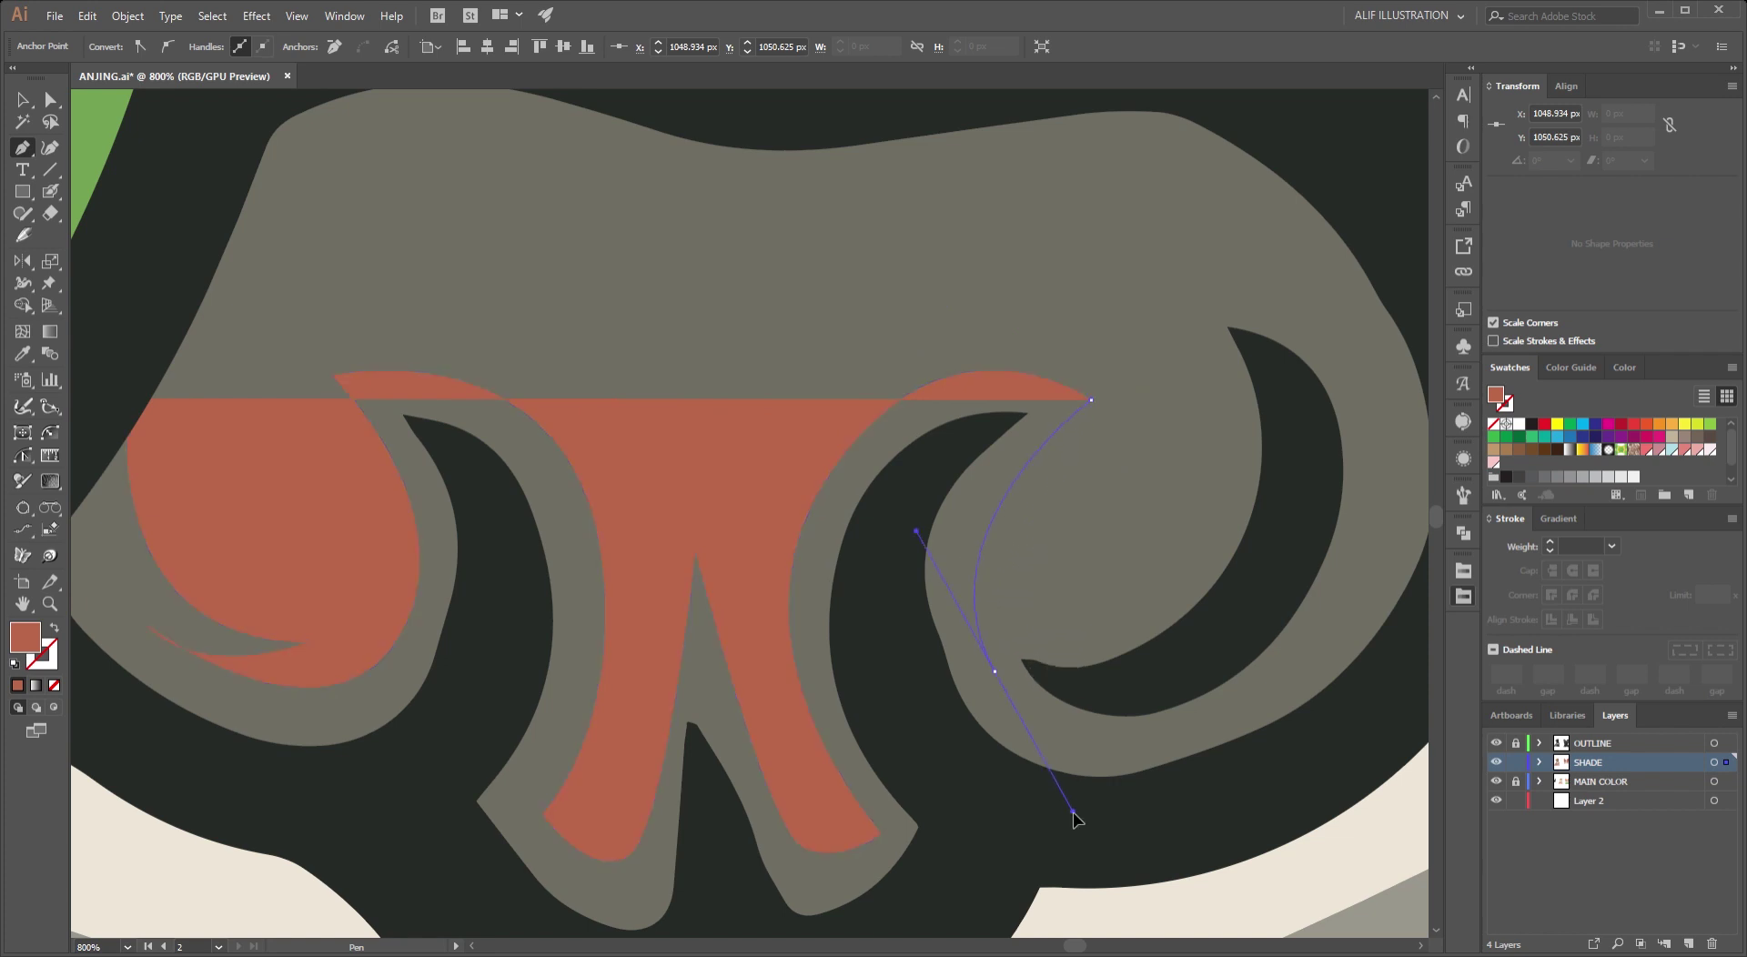
drag(1074, 813, 1073, 814)
mouse_move(1031, 496)
mouse_down()
mouse_move(903, 647)
mouse_move(1004, 670)
mouse_up()
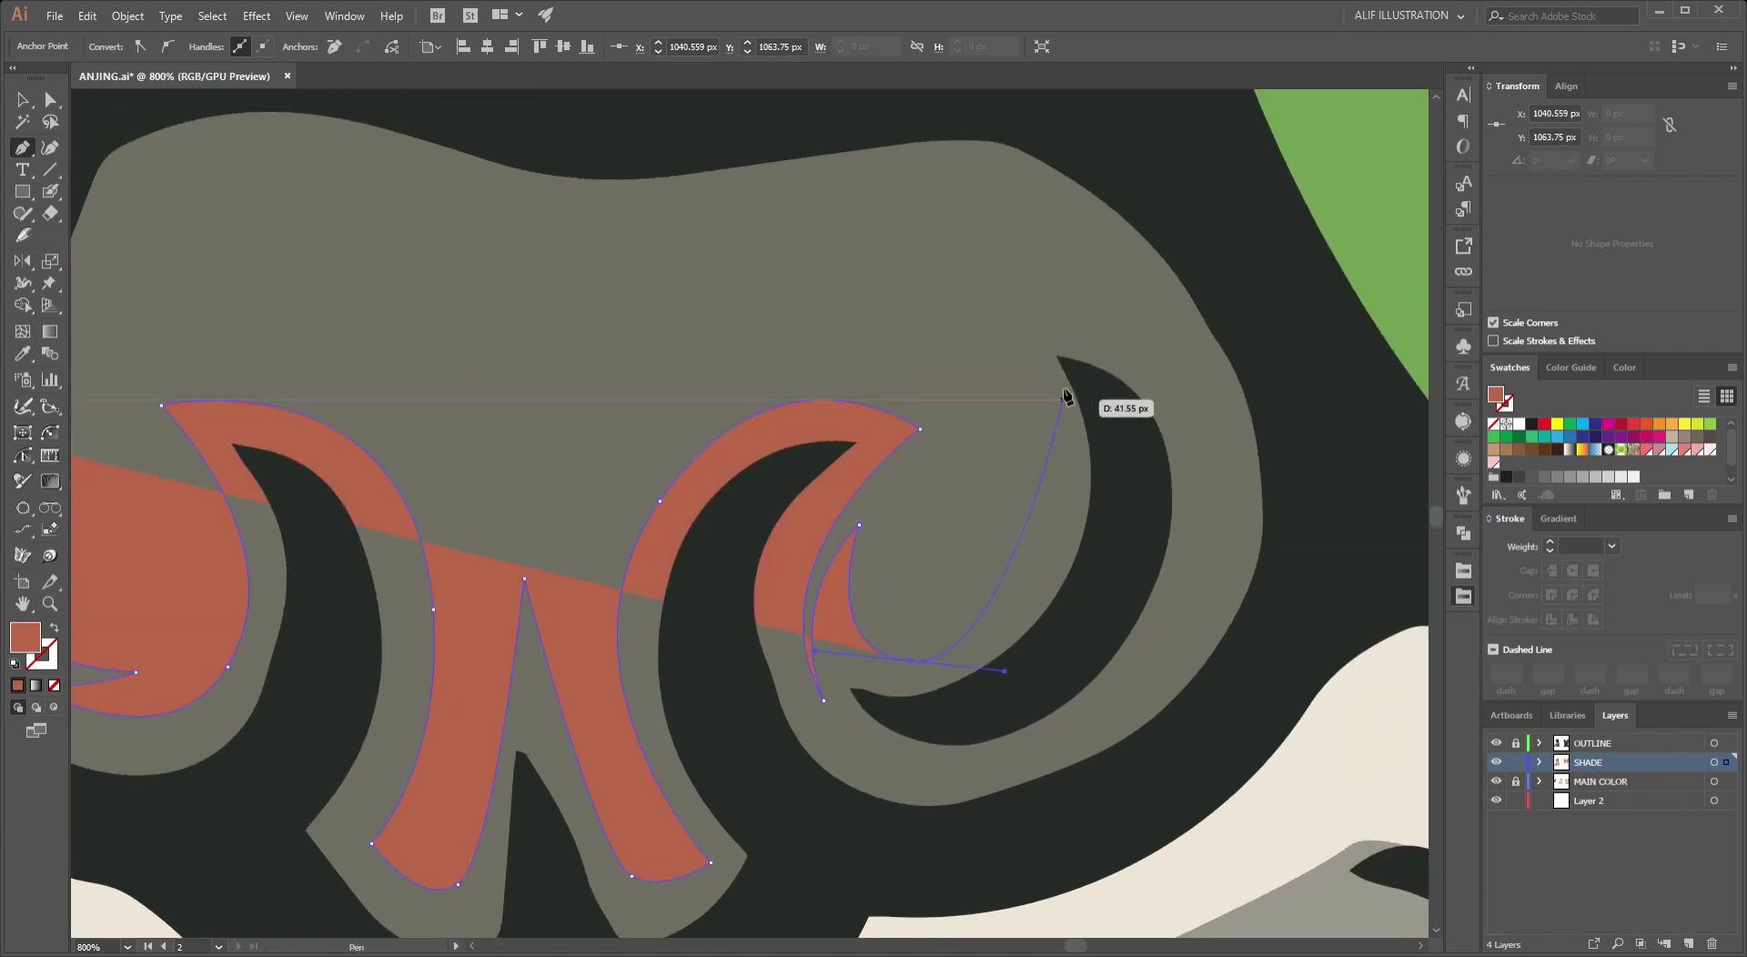
drag(852, 243, 853, 243)
scroll(971, 319, down, 3)
scroll(972, 319, up, 2)
mouse_move(935, 316)
mouse_down()
mouse_move(1107, 371)
mouse_move(1140, 571)
mouse_up()
Trace the shadow outline along the nose bottom and up its left side.
click(1116, 304)
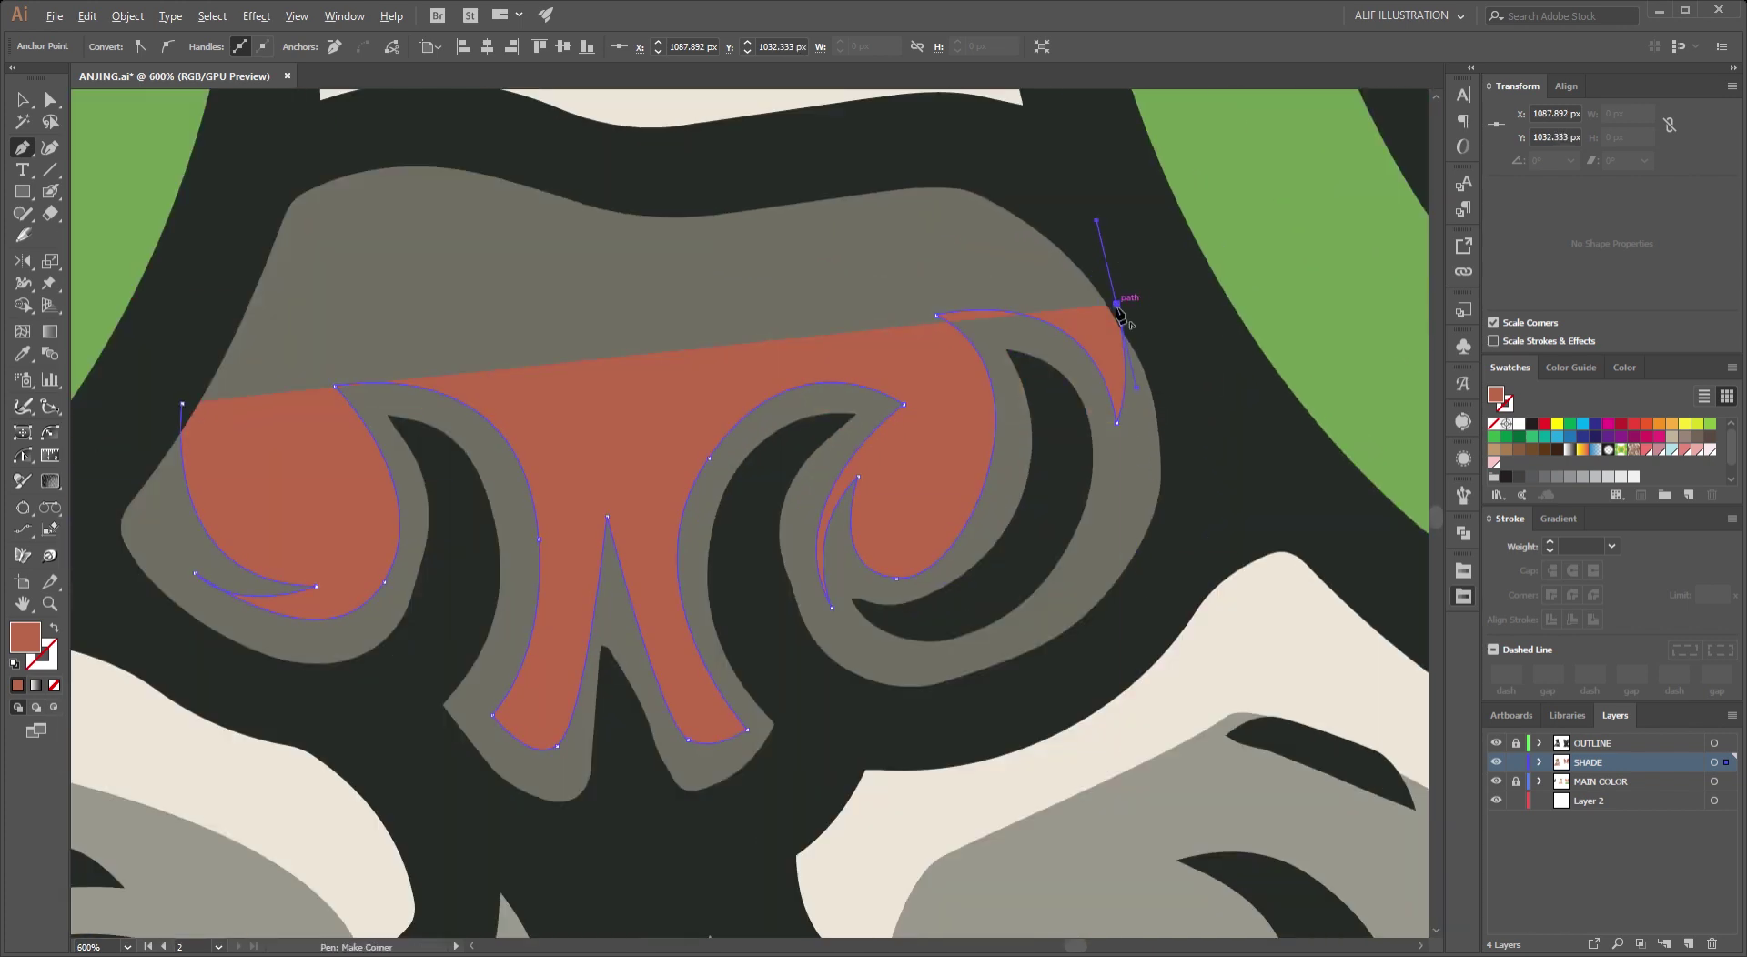
click(1176, 389)
click(1137, 616)
click(1051, 692)
click(784, 776)
click(498, 842)
click(264, 688)
click(156, 584)
drag(108, 514, 93, 502)
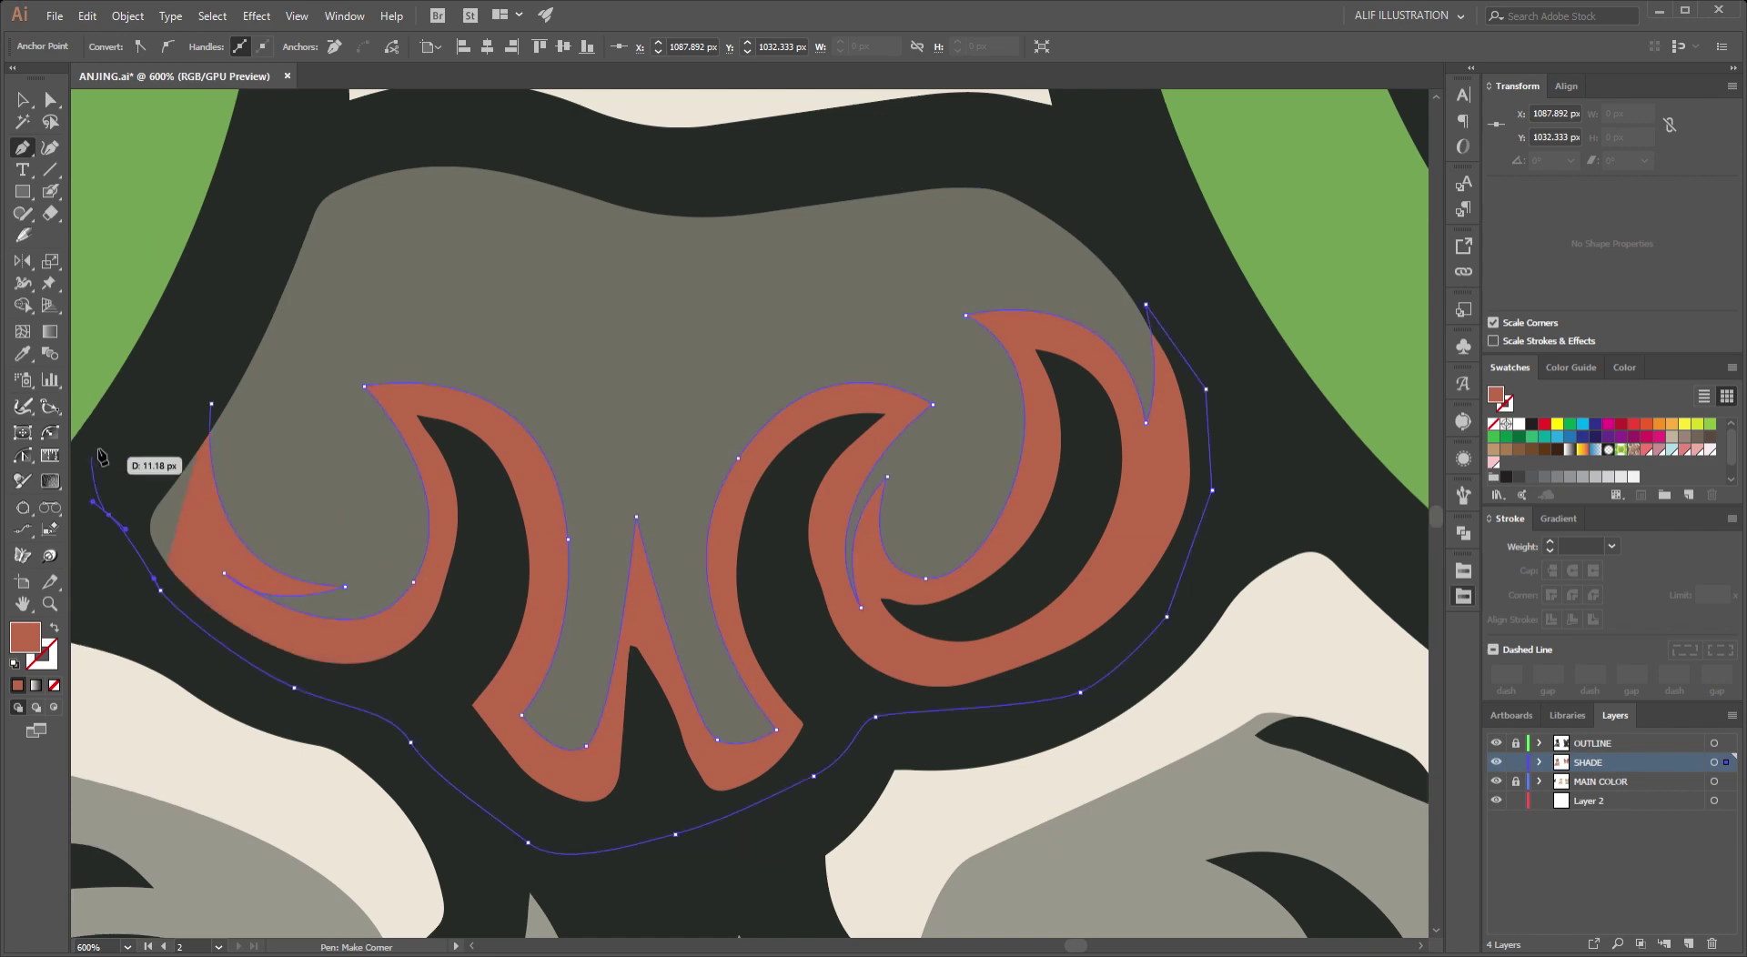
scroll(213, 411, down, 5)
Zoom in on the muzzle fold and begin a Pen shadow path along it.
key(i)
scroll(411, 535, up, 4)
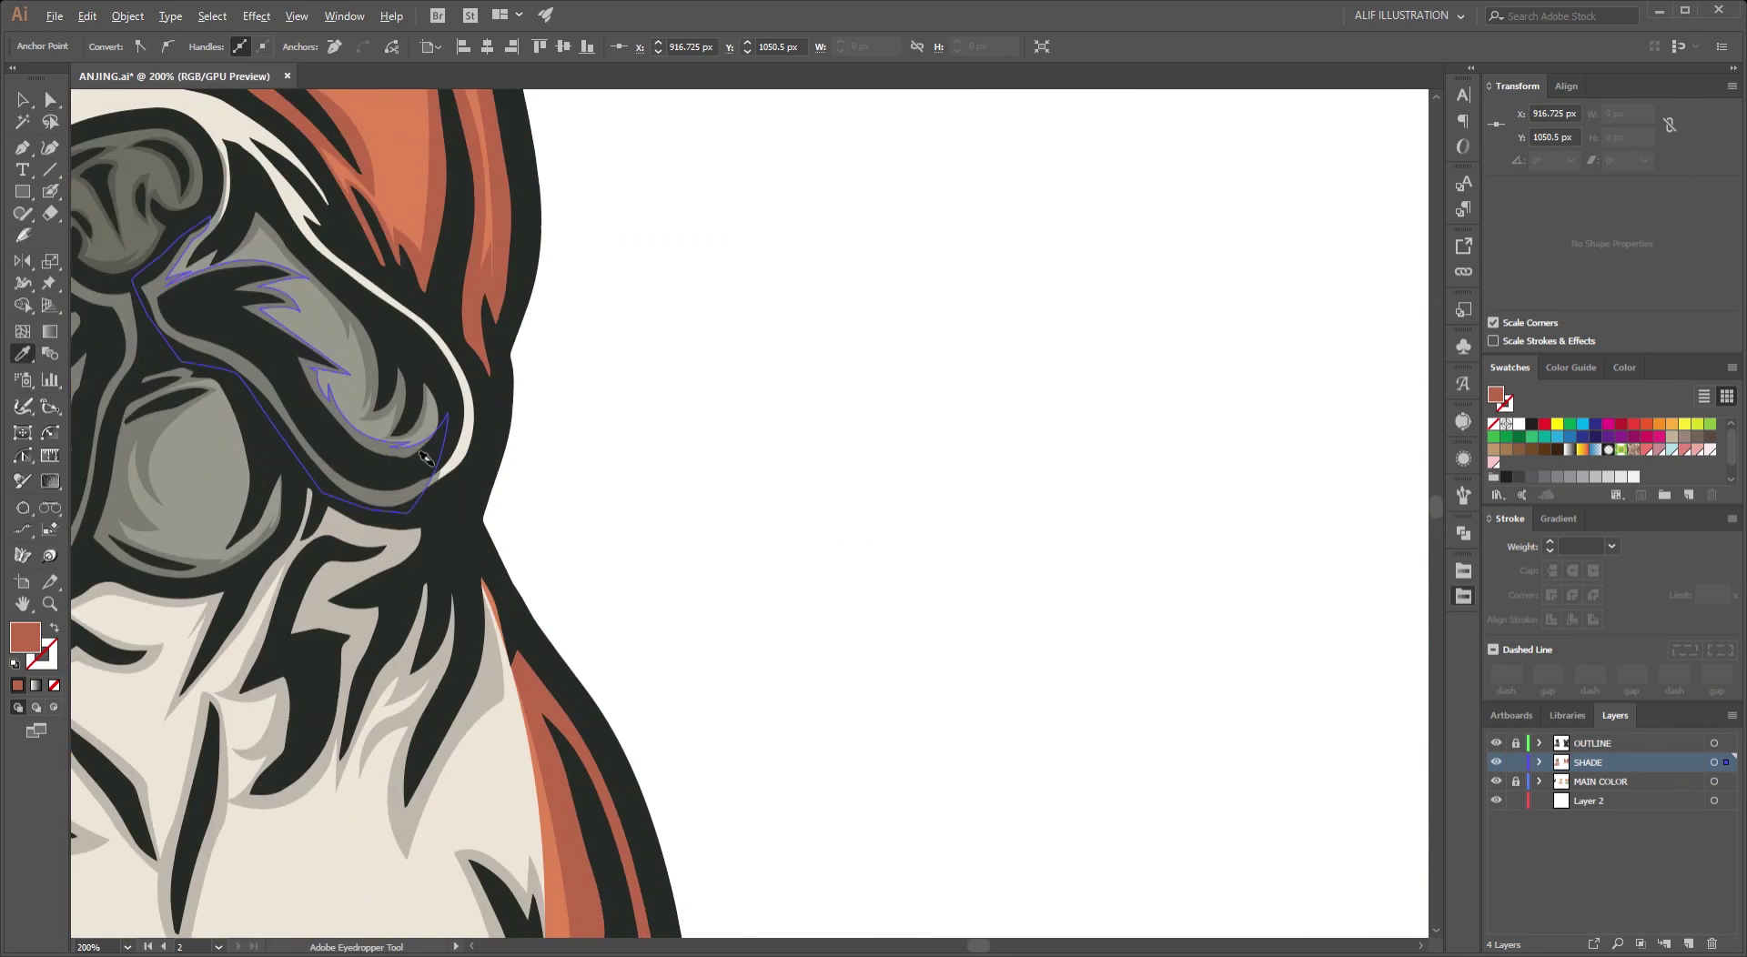
scroll(225, 337, down, 3)
scroll(675, 215, down, 4)
key(v)
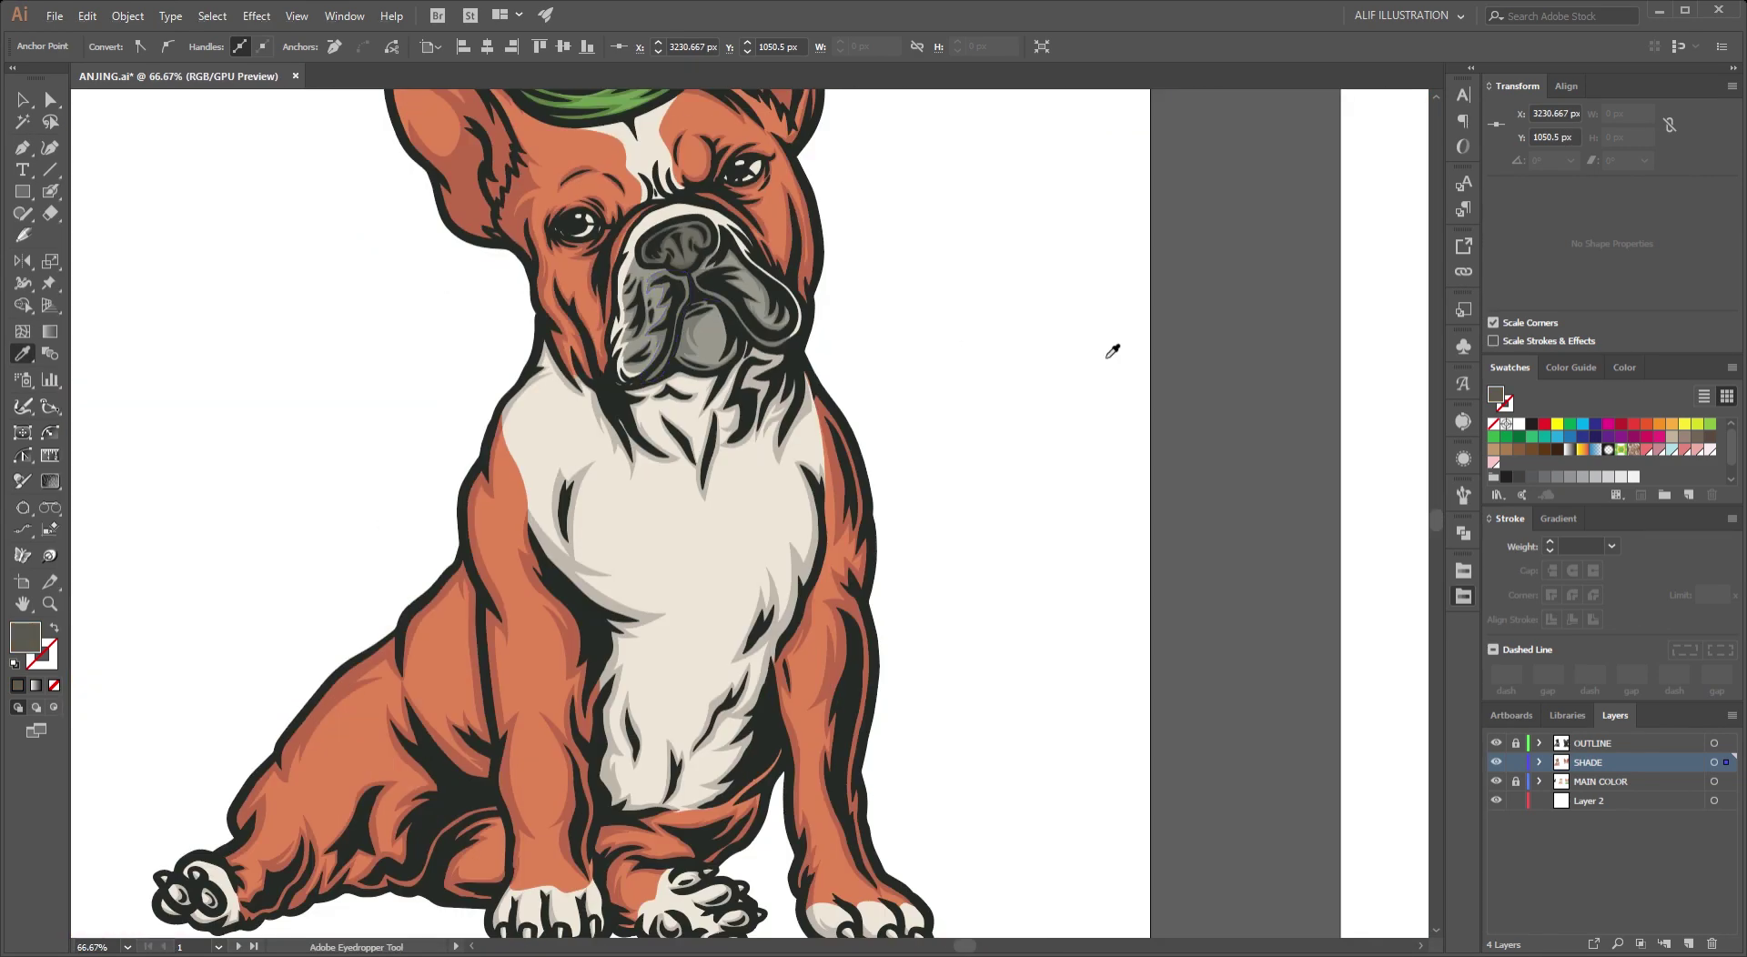
scroll(1111, 351, up, 2)
scroll(701, 617, up, 5)
scroll(701, 617, down, 4)
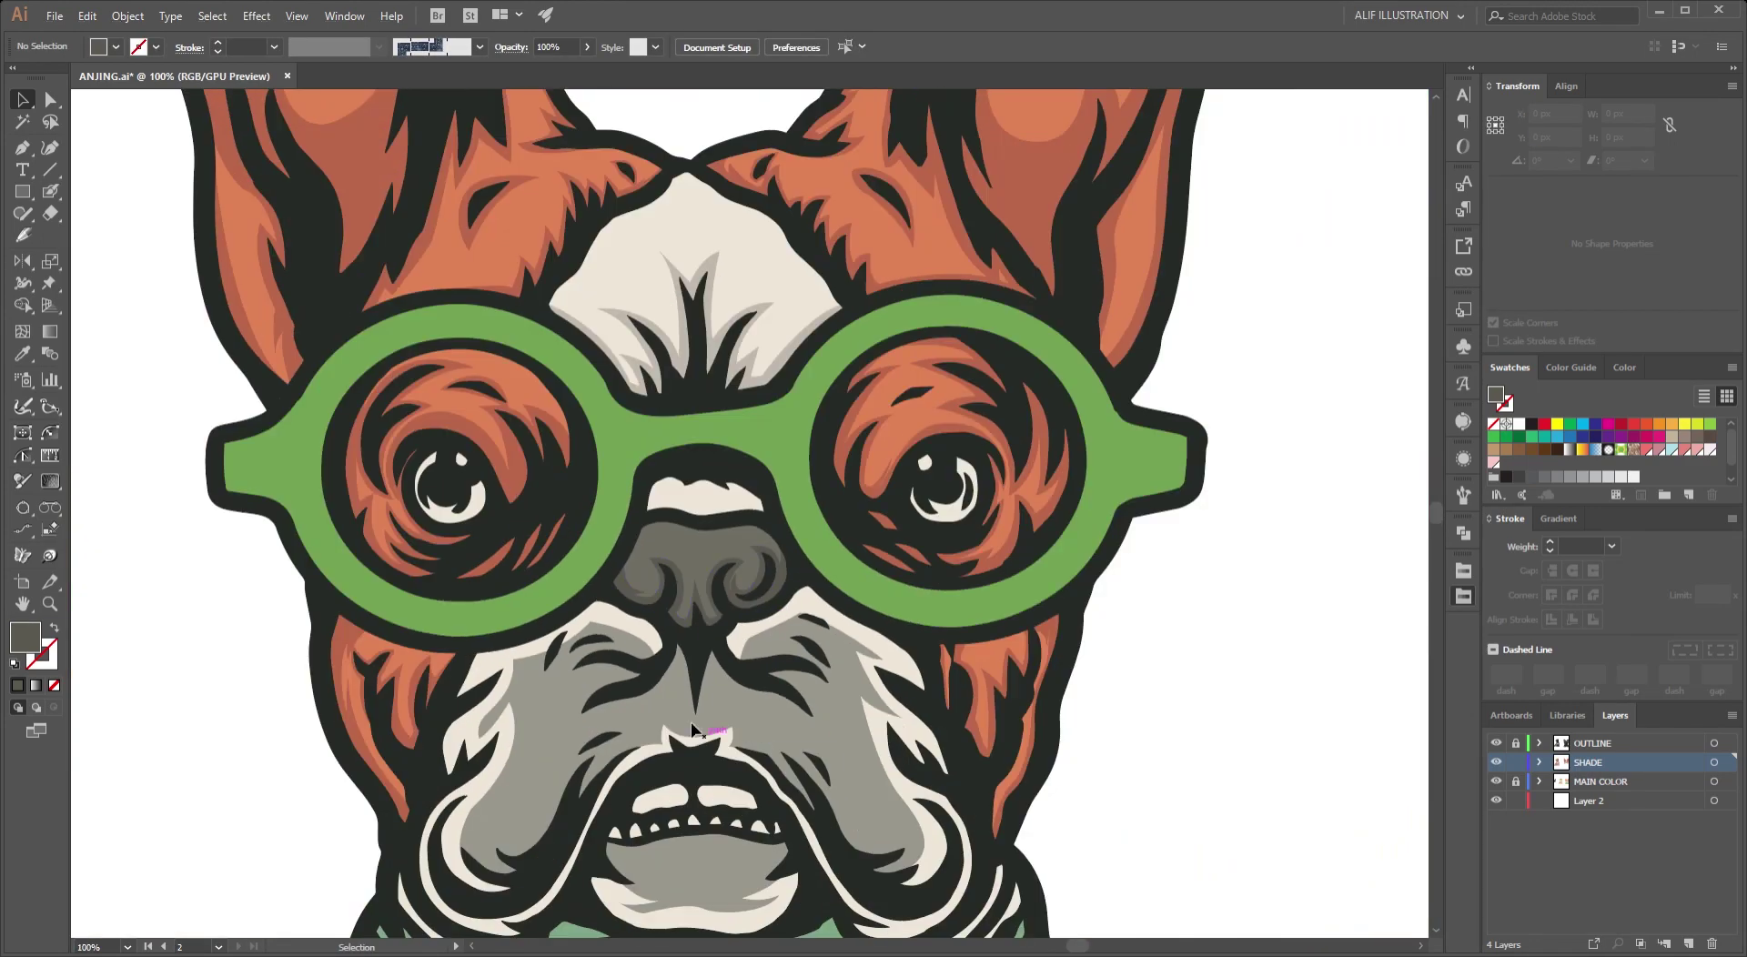
scroll(725, 534, up, 2)
scroll(711, 544, down, 2)
key(p)
scroll(711, 544, down, 1)
scroll(662, 546, up, 4)
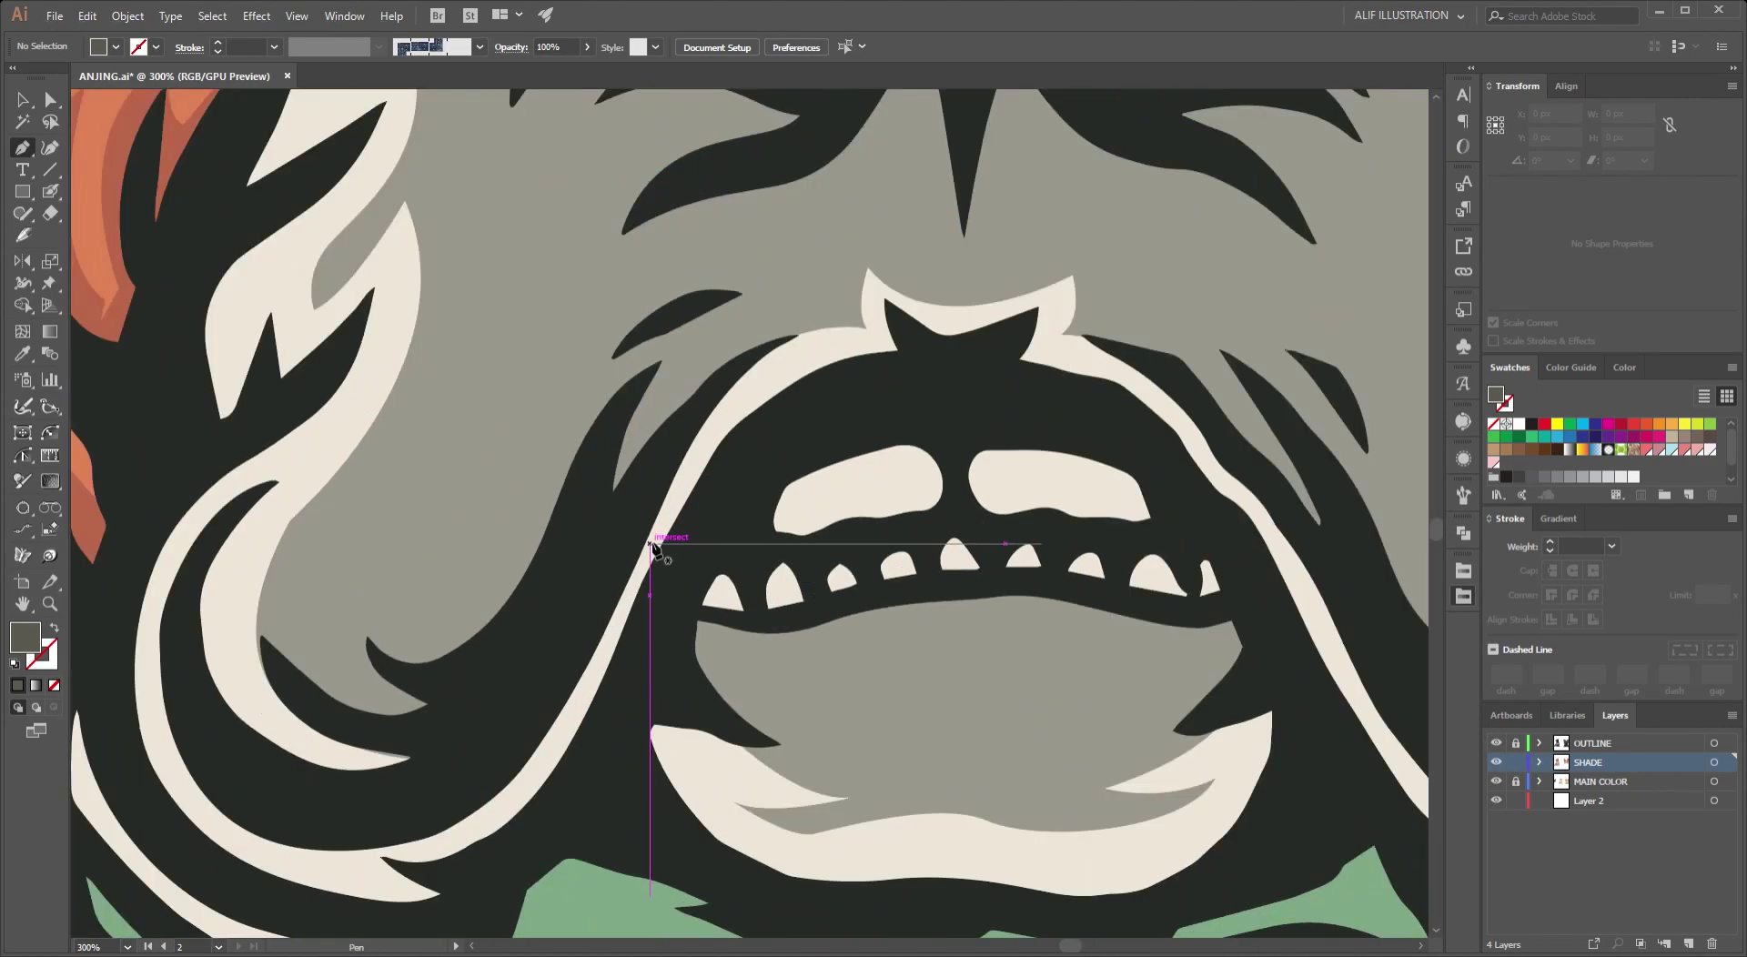
scroll(670, 577, down, 1)
scroll(670, 577, up, 1)
scroll(549, 731, up, 2)
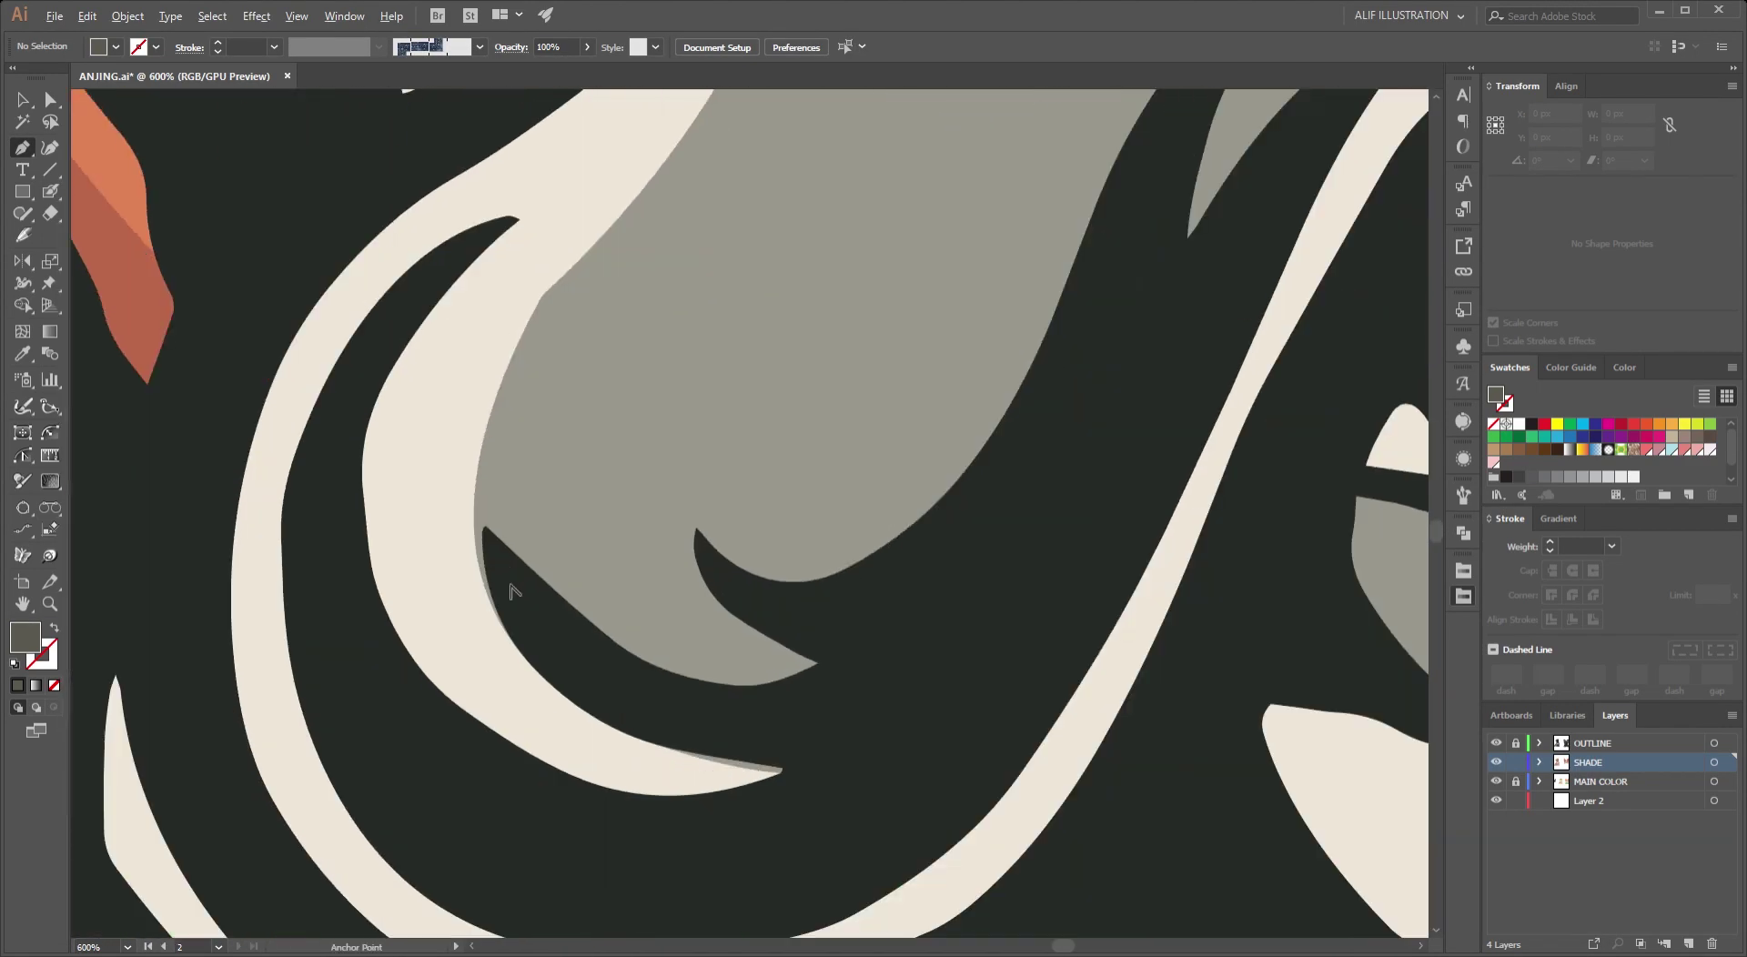
click(491, 414)
drag(738, 645, 897, 643)
drag(662, 436, 726, 300)
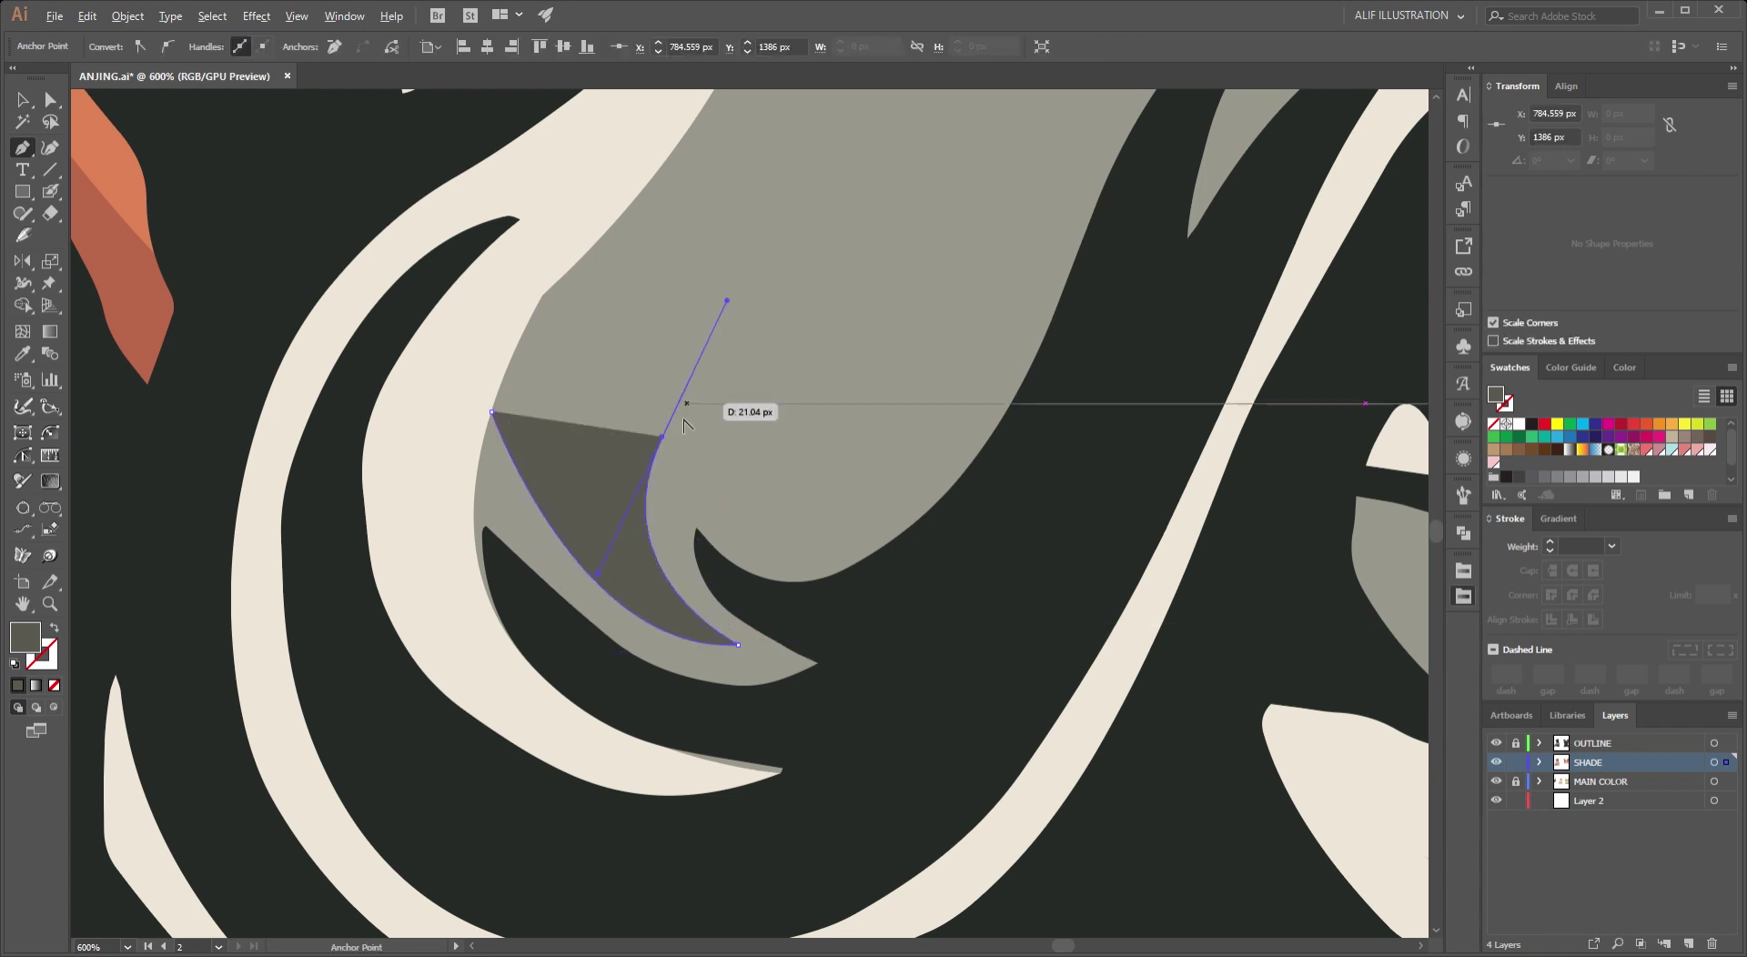
scroll(928, 497, up, 5)
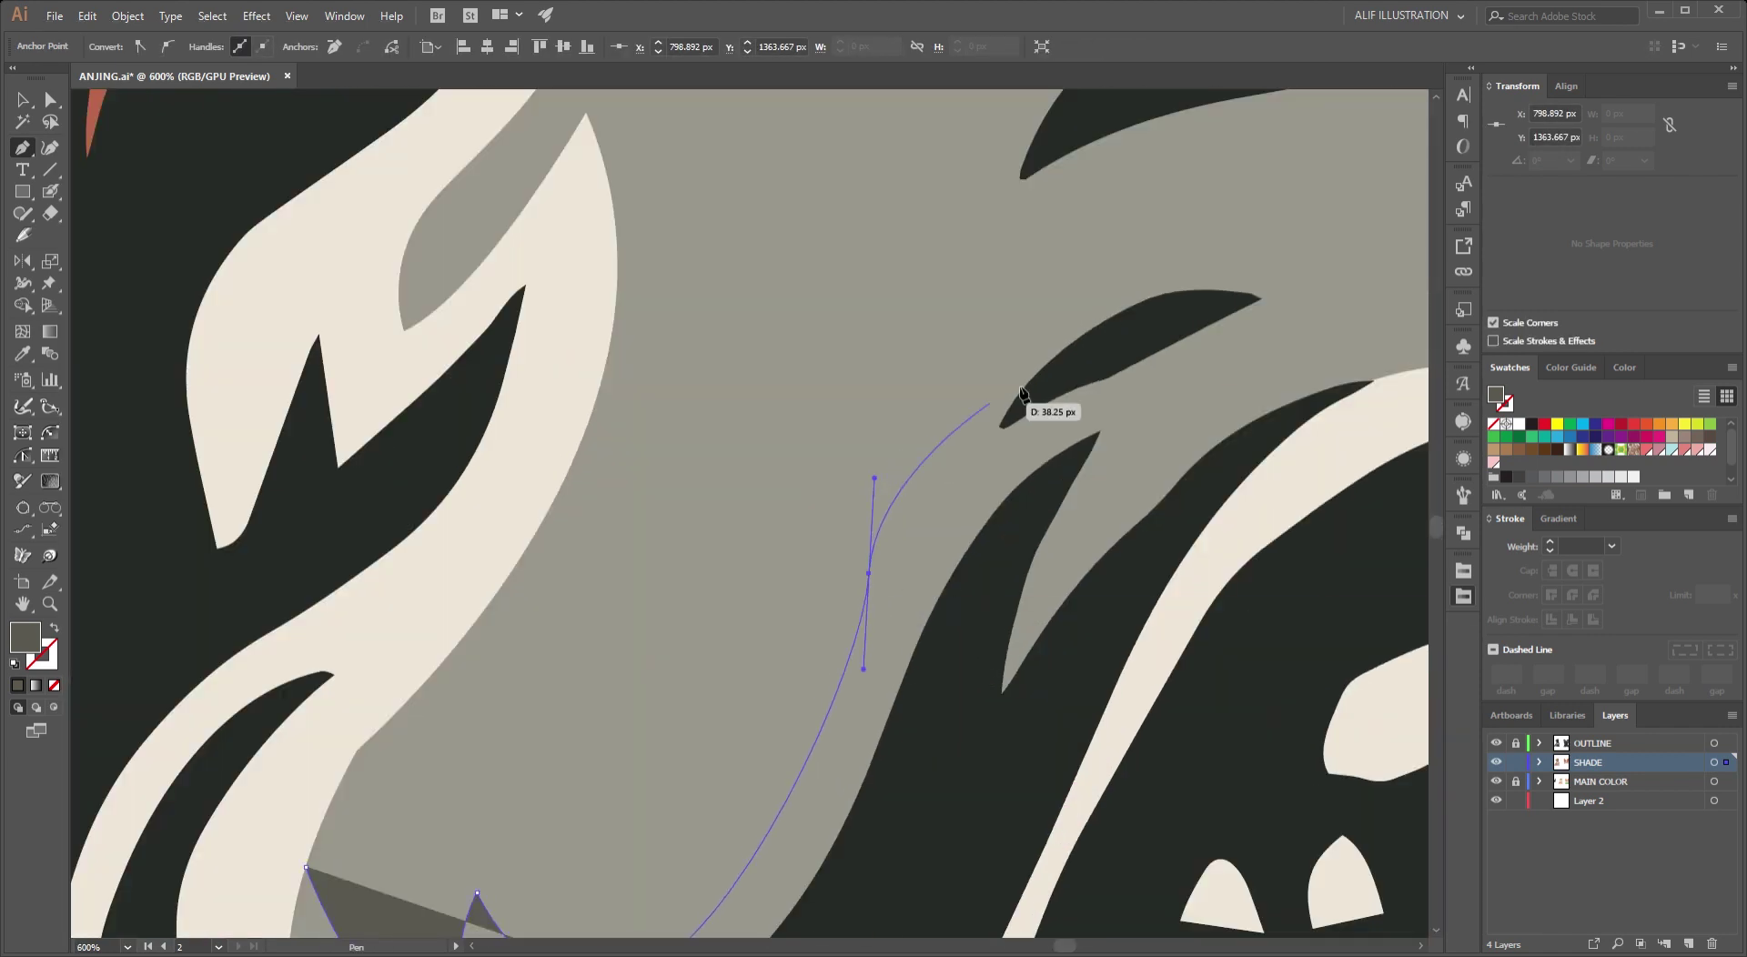
Trace the shadow around the fold's tip and bottom, close the shape, and deselect.
key(ctrl+z)
drag(1199, 351, 1322, 349)
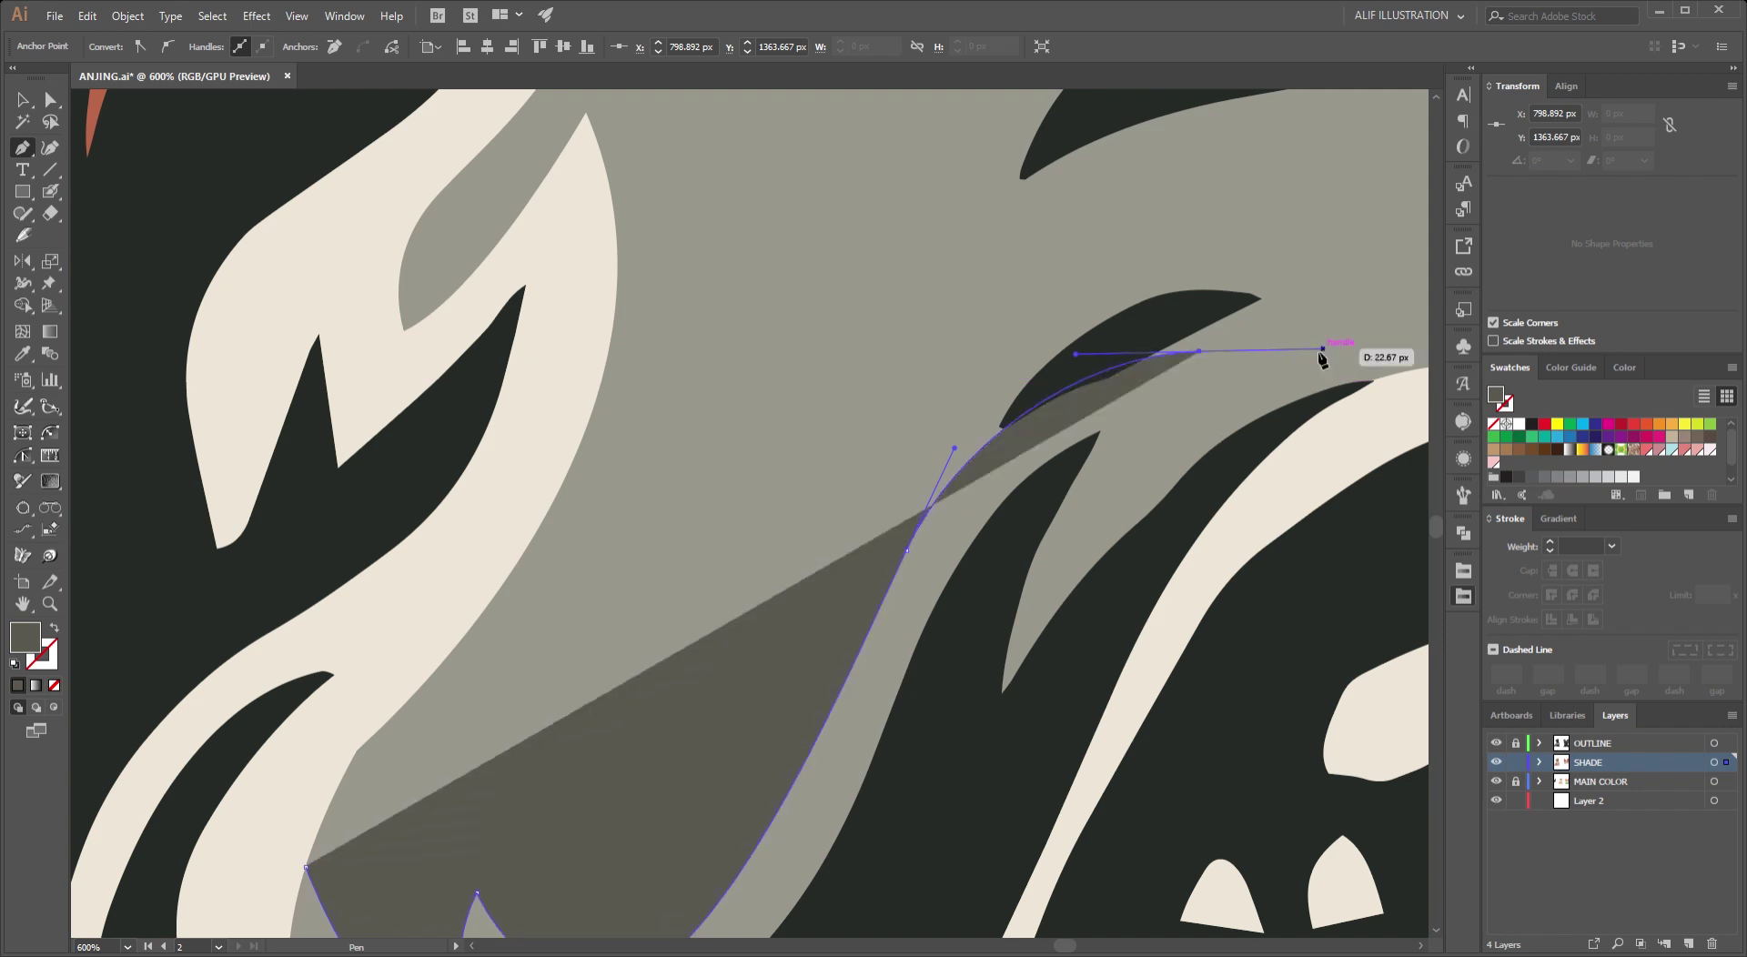
click(1199, 351)
mouse_move(1126, 541)
mouse_down()
mouse_move(1135, 498)
mouse_move(646, 705)
mouse_up()
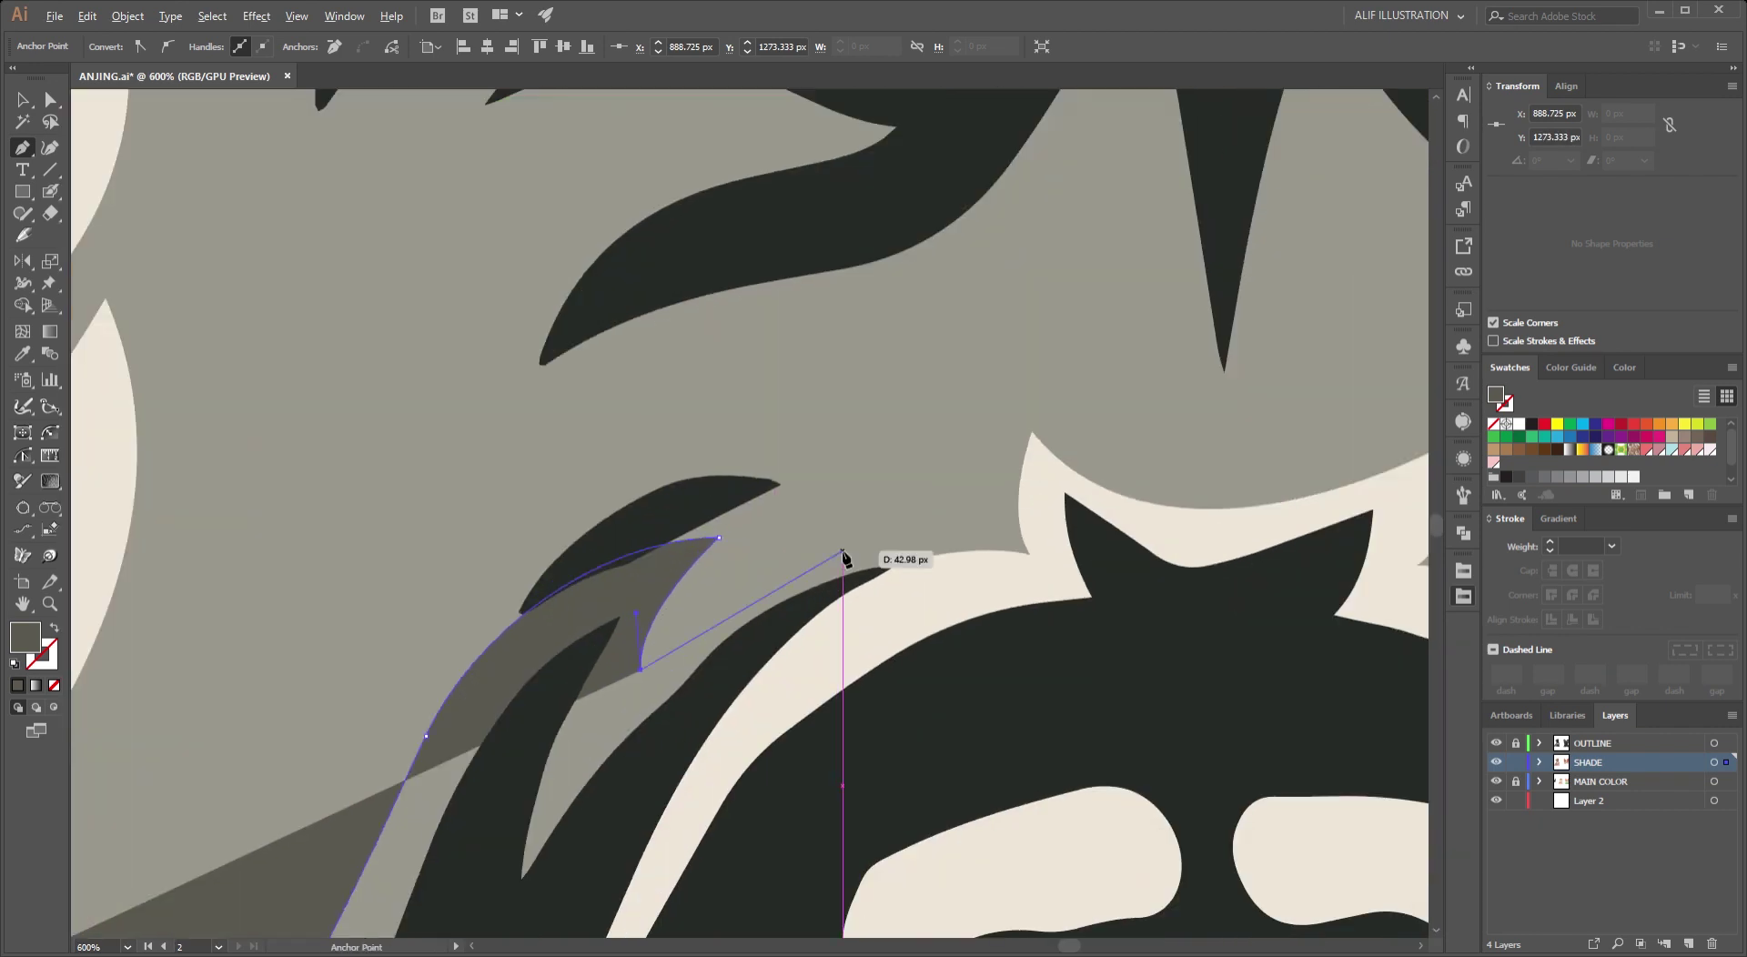
drag(1137, 595, 1260, 624)
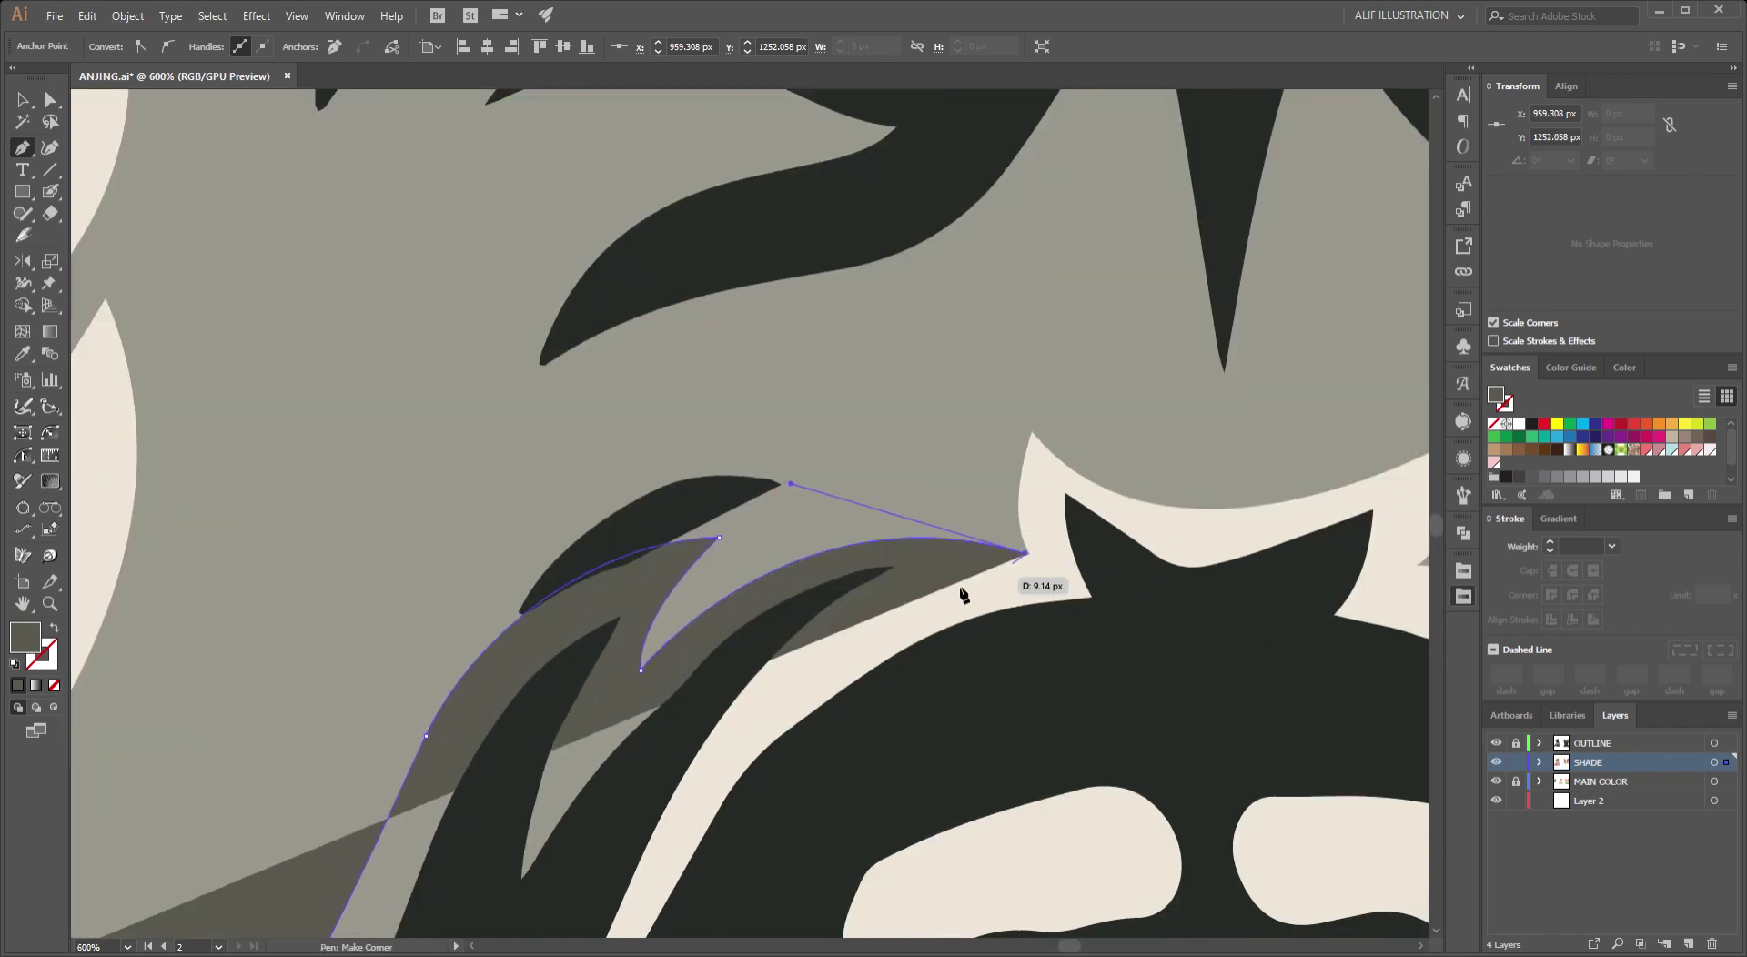
key(shift+x)
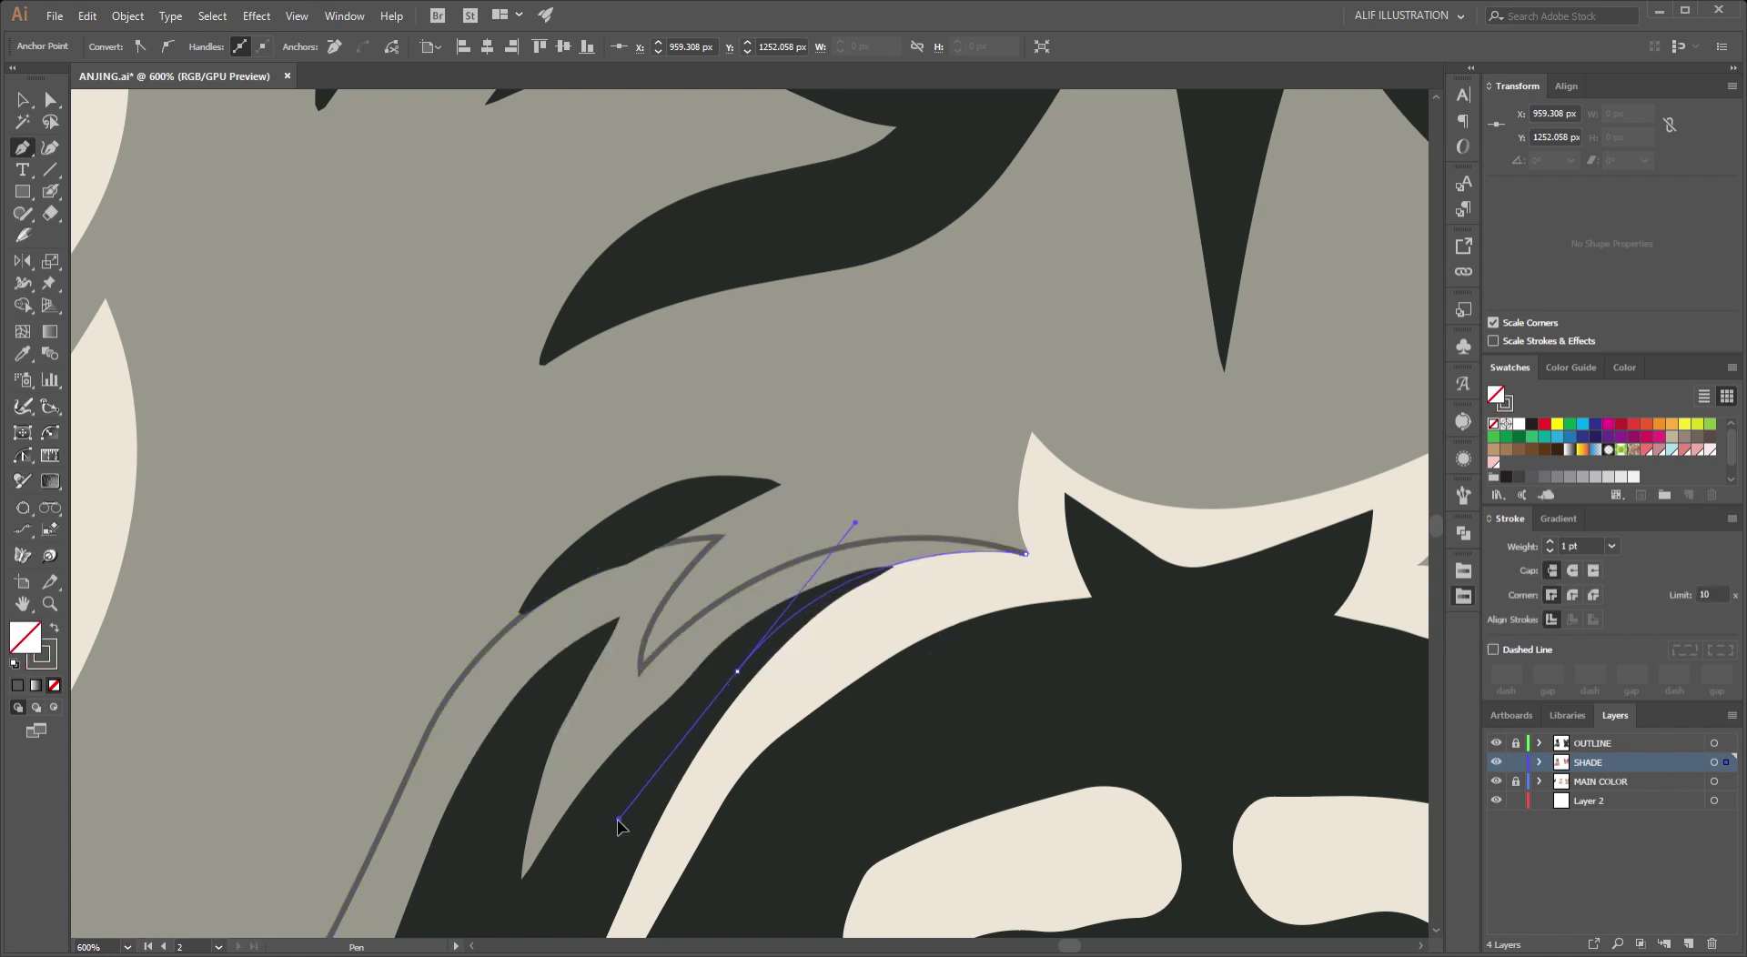
scroll(587, 862, down, 3)
scroll(566, 831, down, 3)
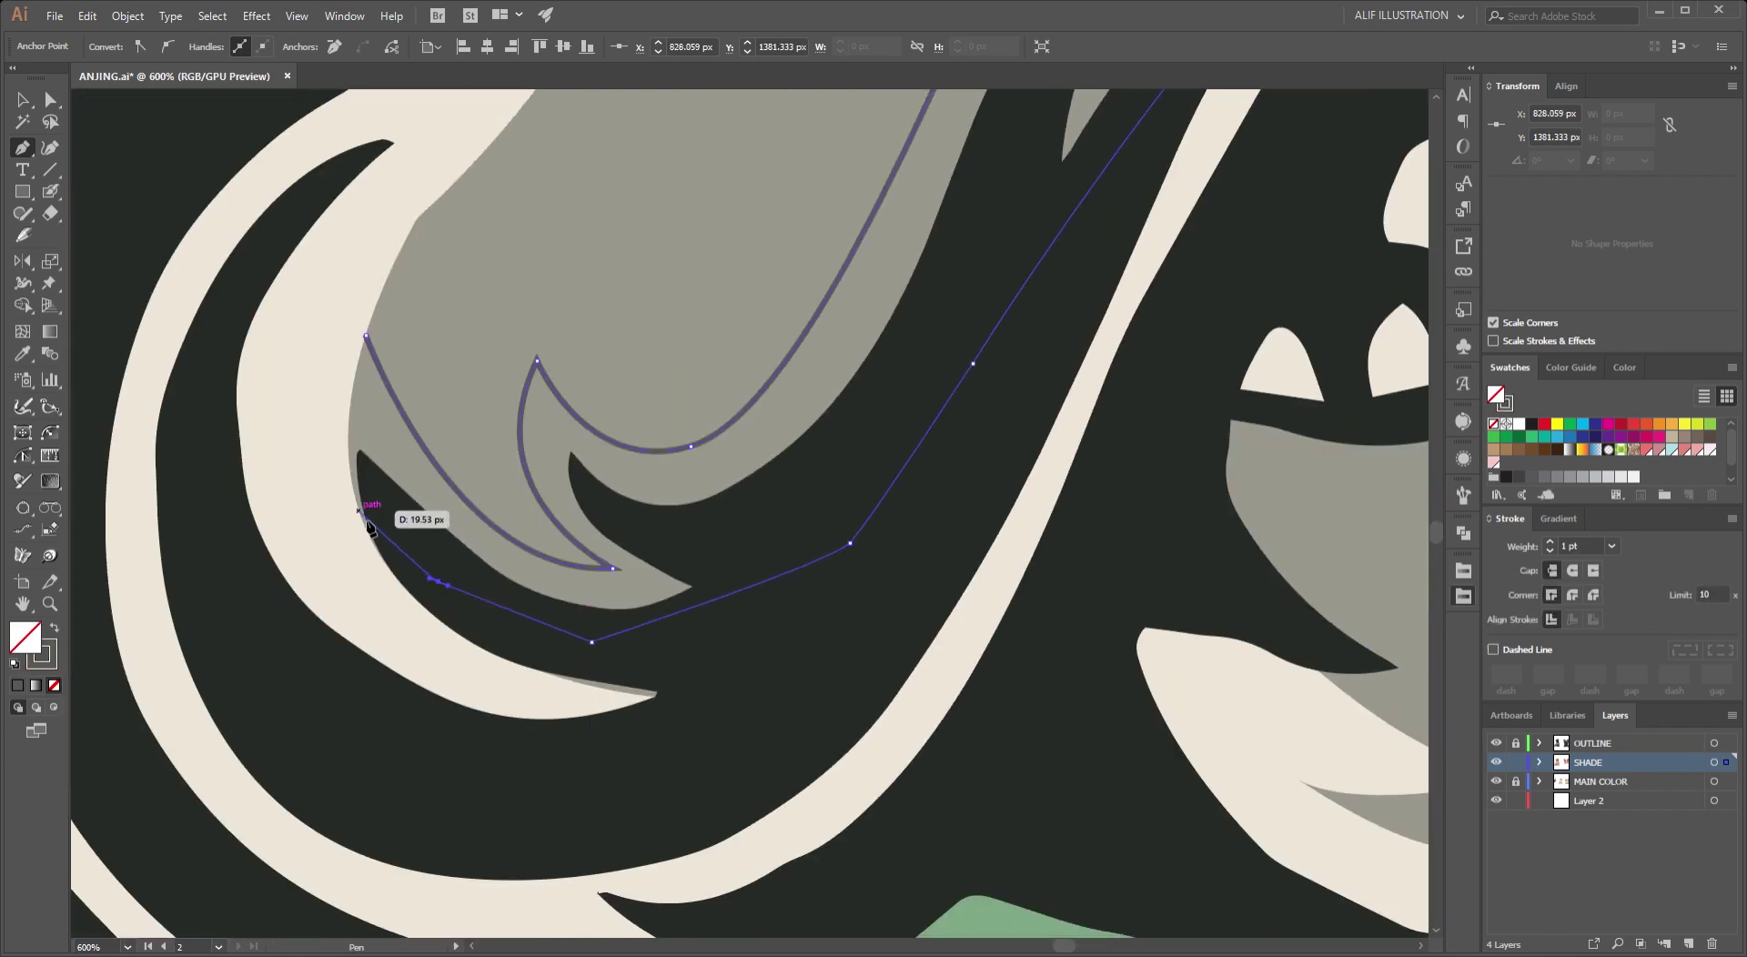
click(394, 580)
click(433, 222)
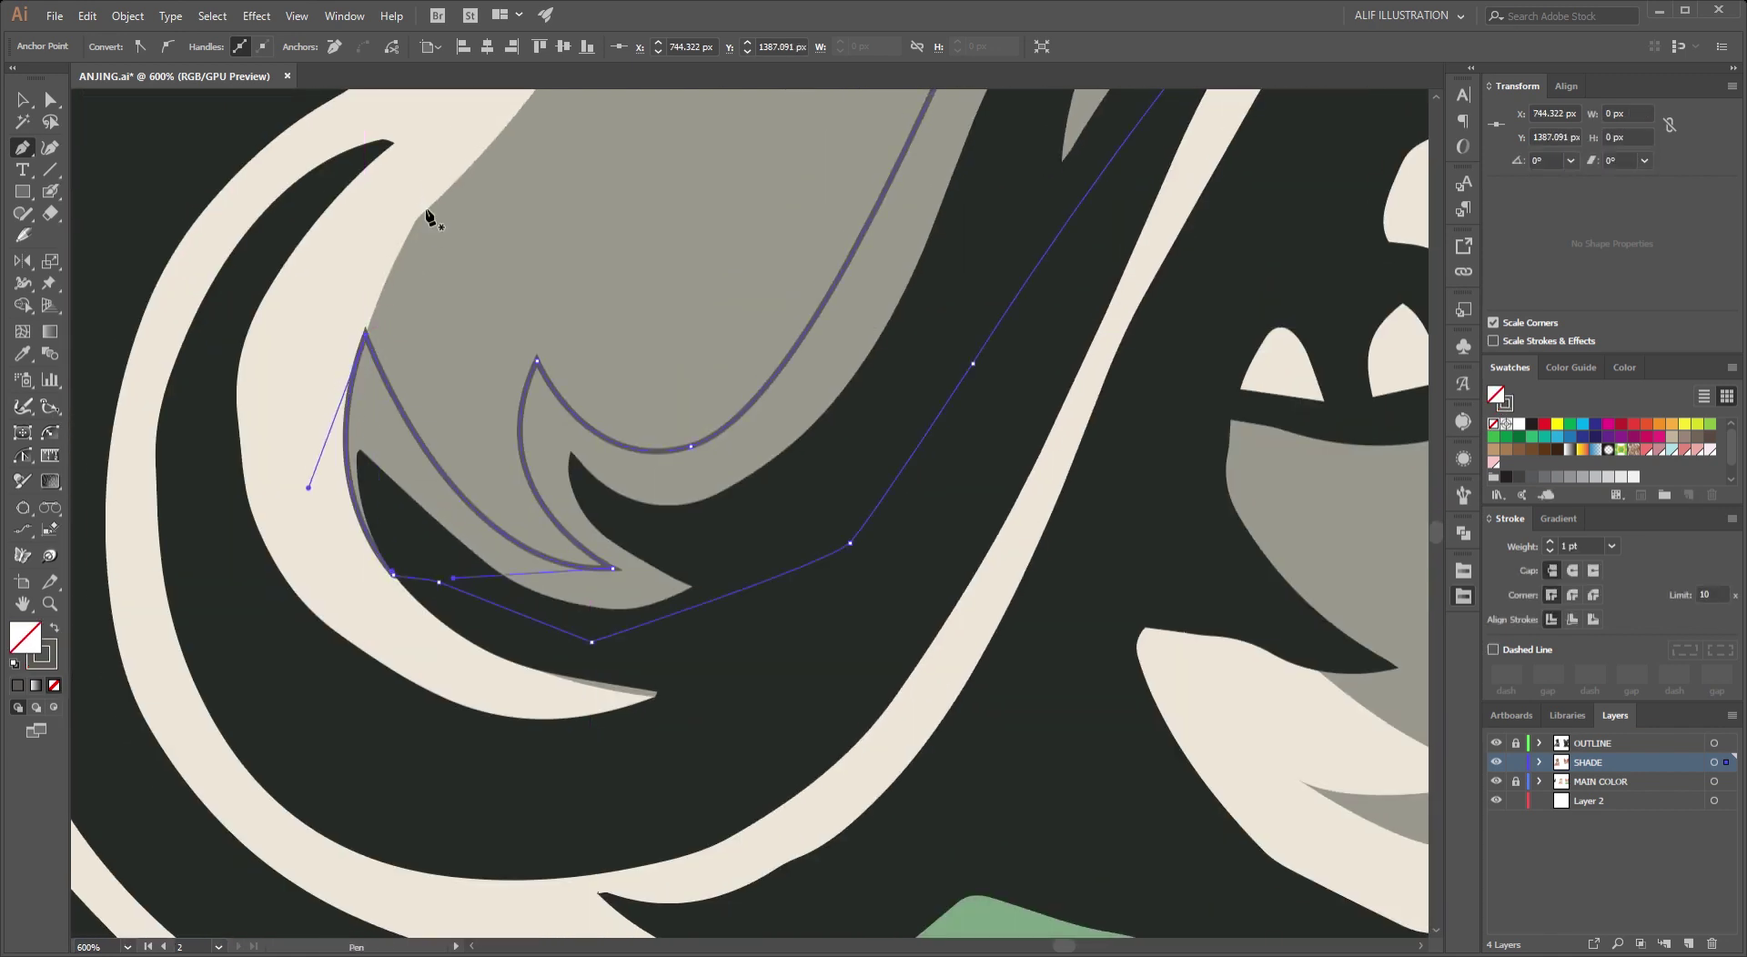
key(shift+x)
ctrl+click(791, 691)
Zoom out to check the muzzle shadow and save the file.
key(ctrl+minus)
key(ctrl+minus)
key(ctrl+minus)
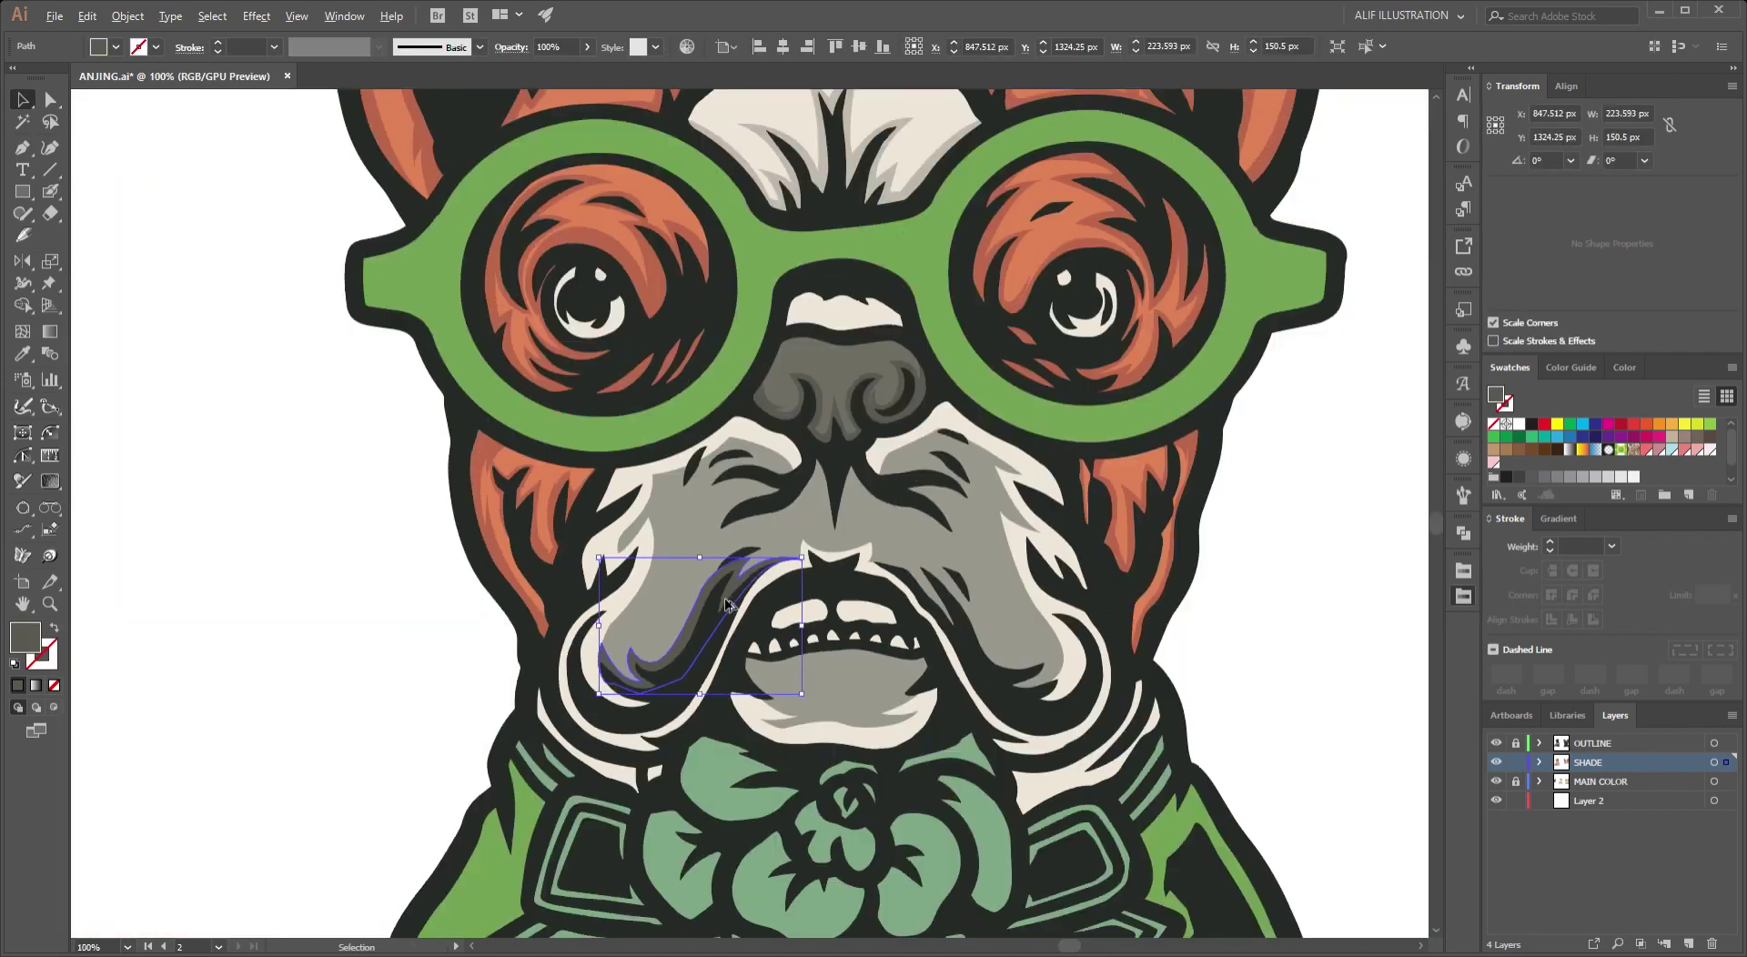
key(ctrl+minus)
key(i)
scroll(677, 752, up, 5)
scroll(678, 751, down, 5)
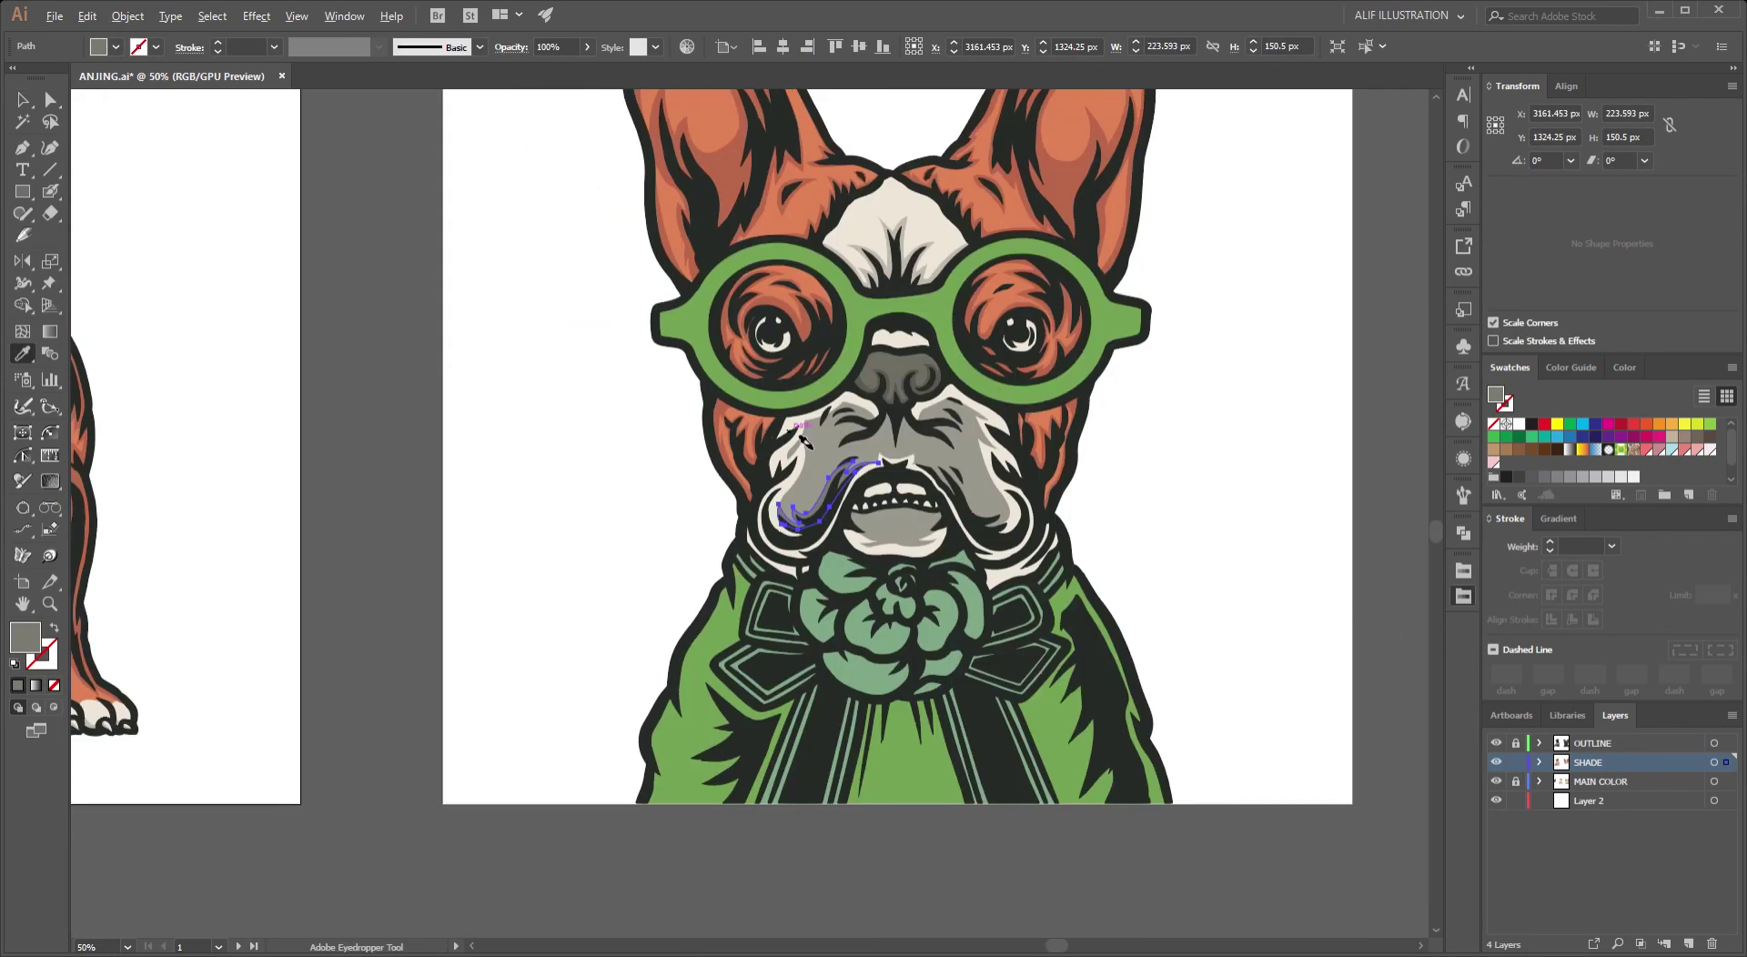
scroll(677, 751, up, 5)
key(v)
key(p)
scroll(753, 580, up, 2)
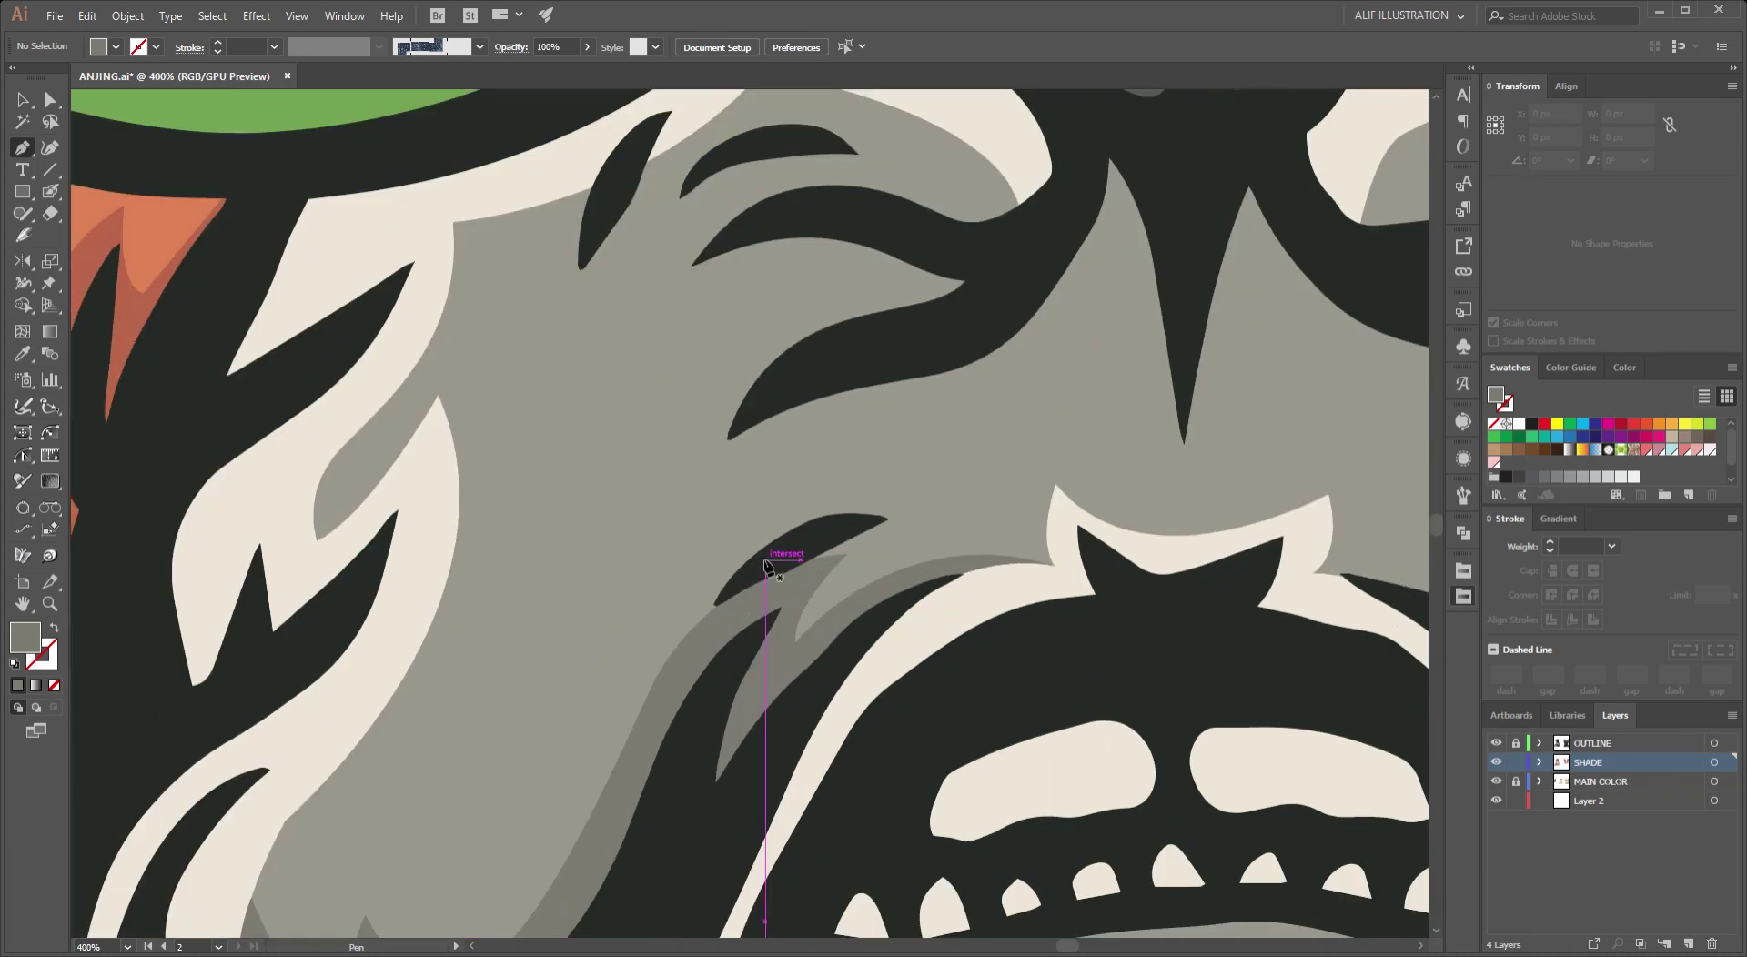
scroll(753, 580, up, 3)
key(ctrl+s)
Draw and close a darker grey shade shape along the muzzle wrinkle, then deselect.
drag(788, 447, 749, 618)
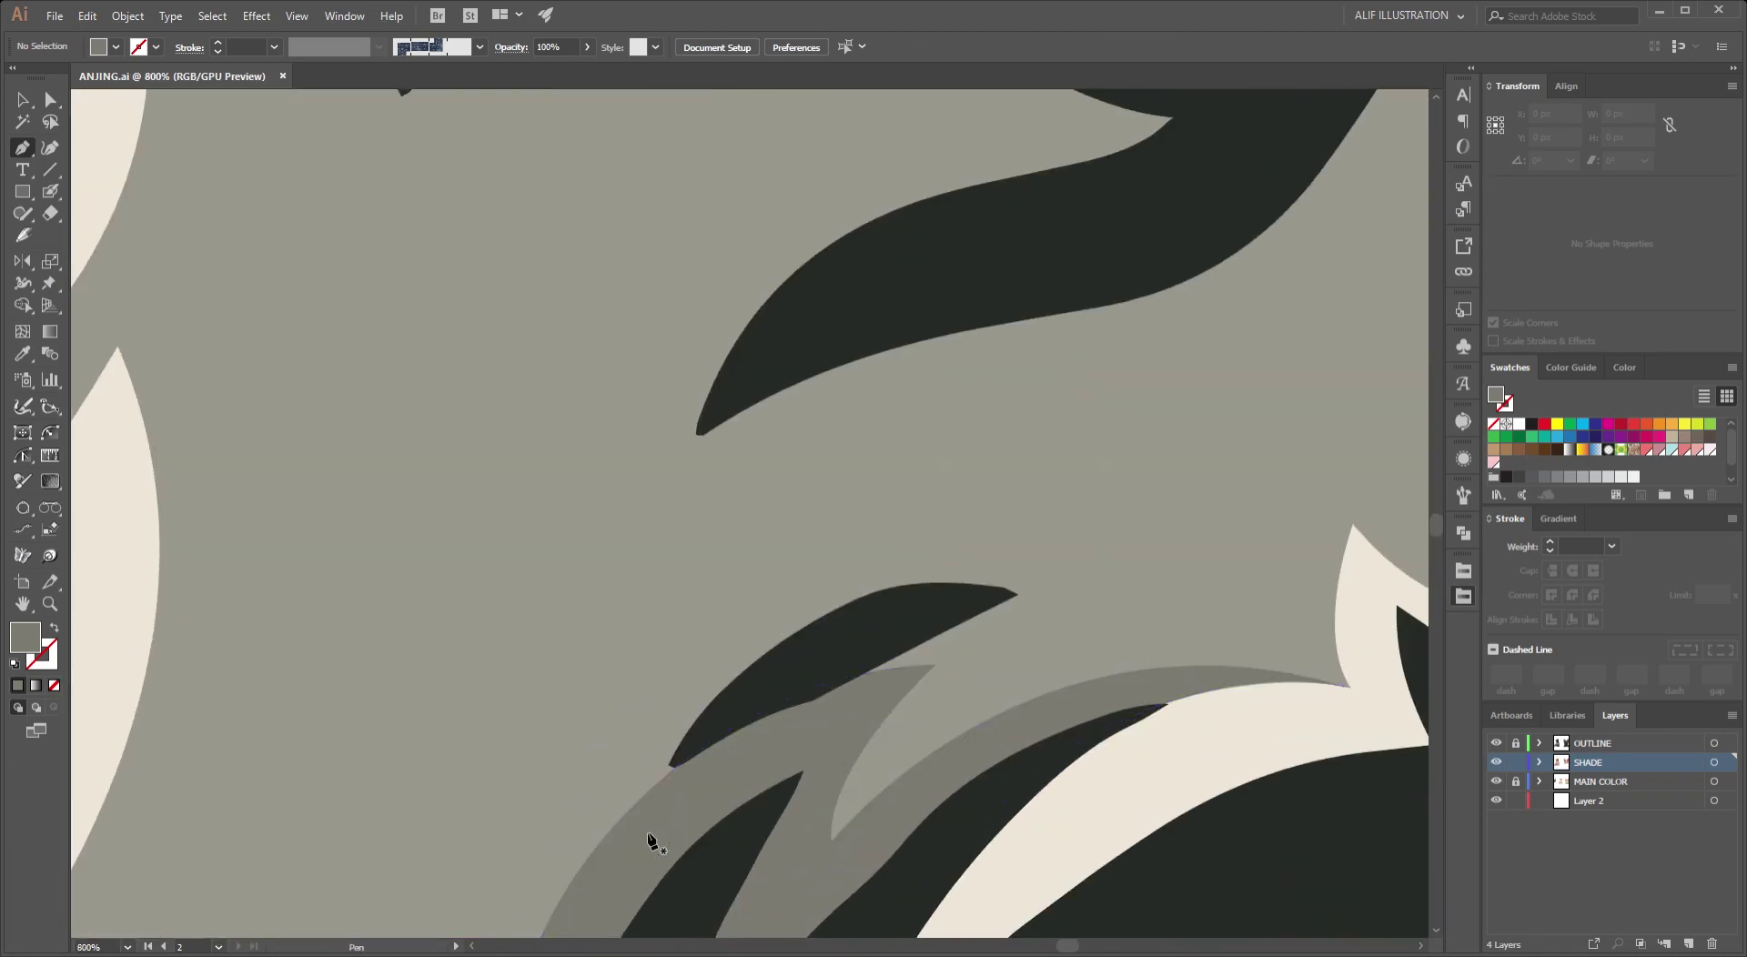
click(634, 803)
drag(710, 700, 476, 667)
drag(957, 545, 908, 552)
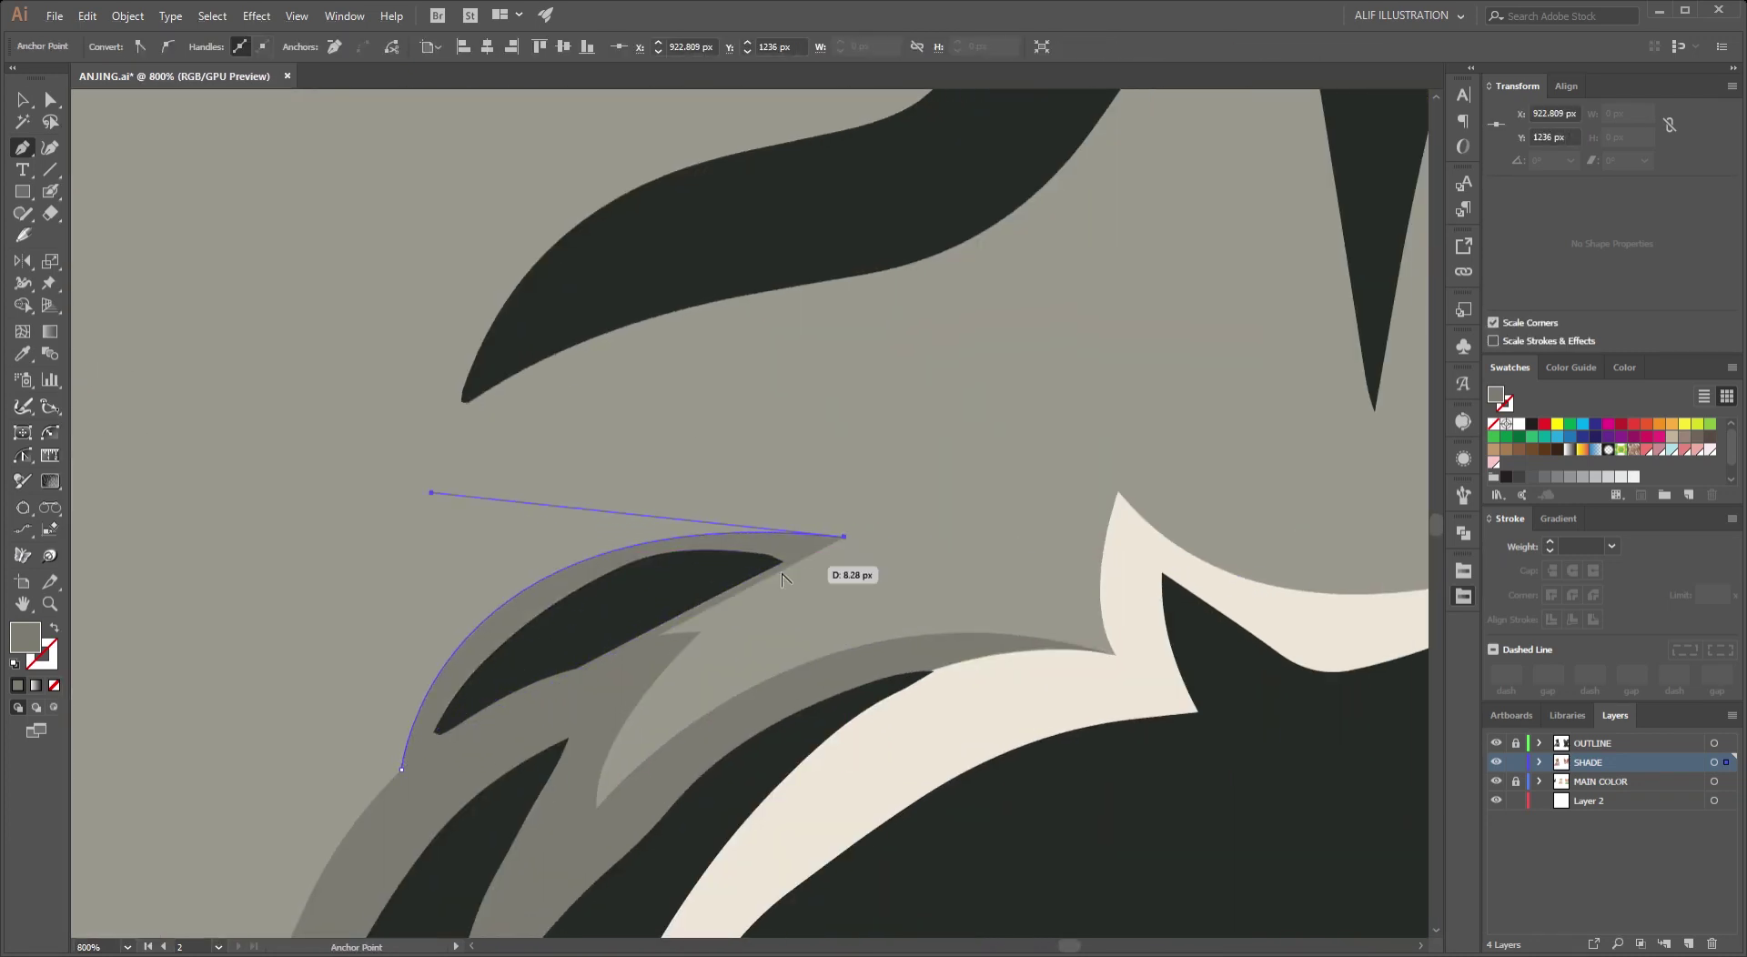
click(401, 769)
key(v)
key(ctrl+shift+a)
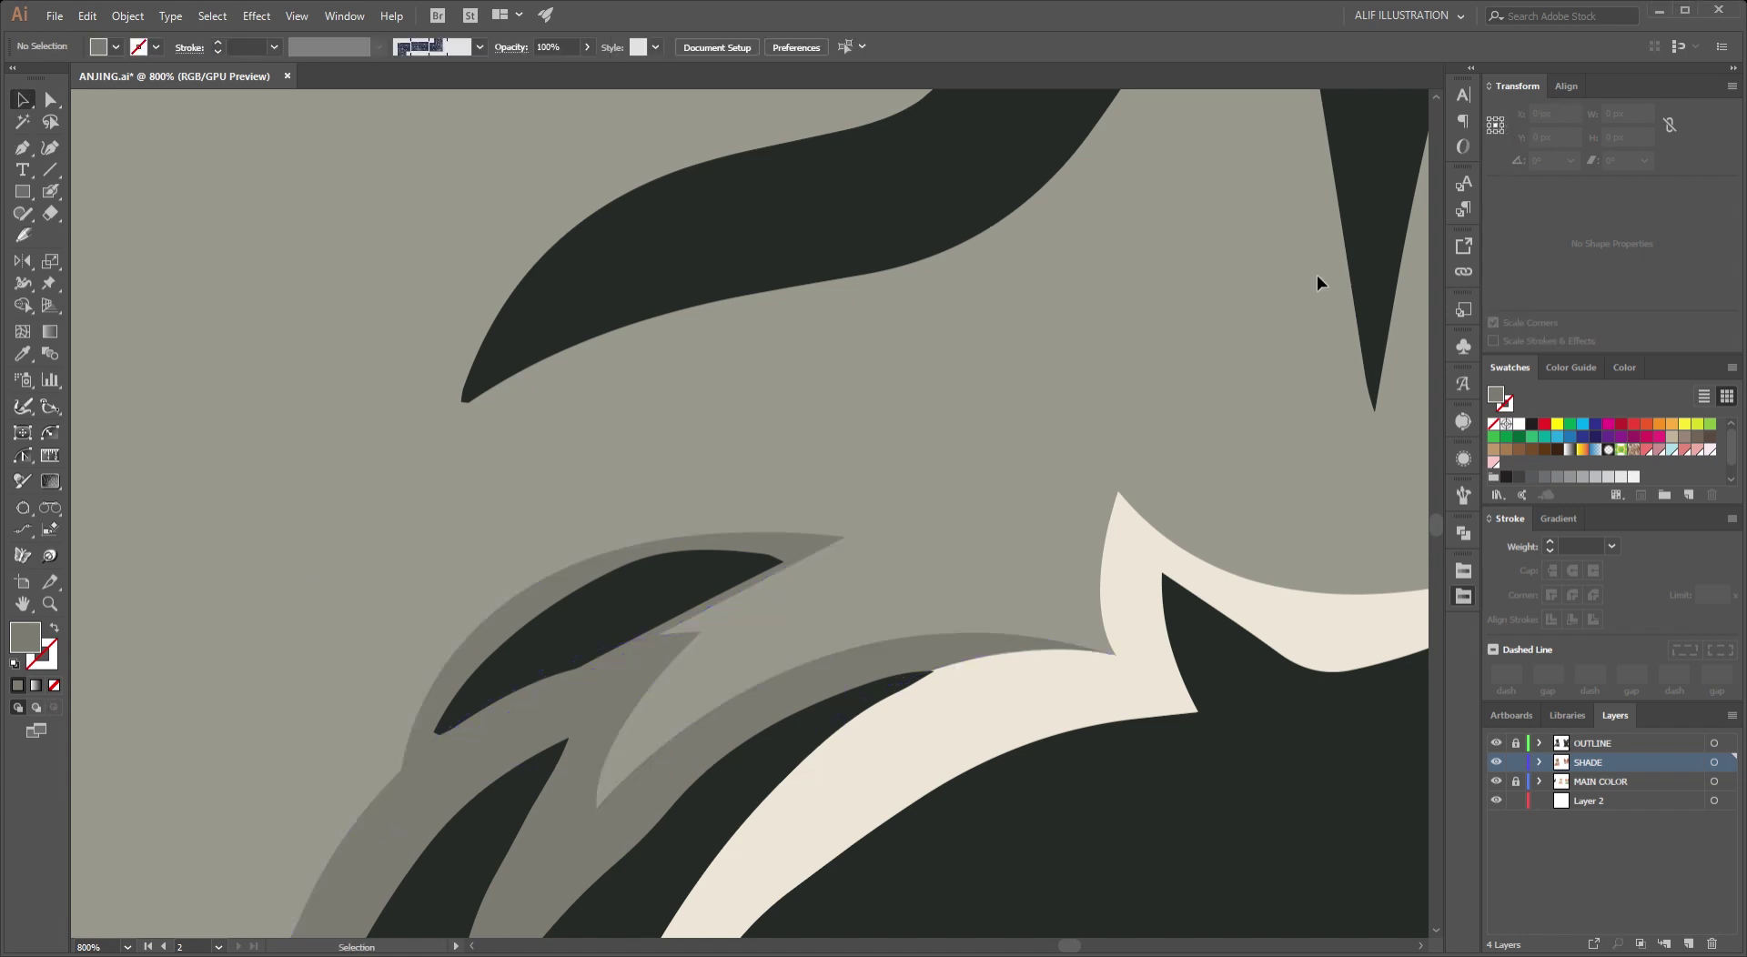
scroll(1068, 519, down, 2)
scroll(1068, 519, down, 2)
Restart a shade path at the wrinkle, adding curved points down-left along its edge.
key(p)
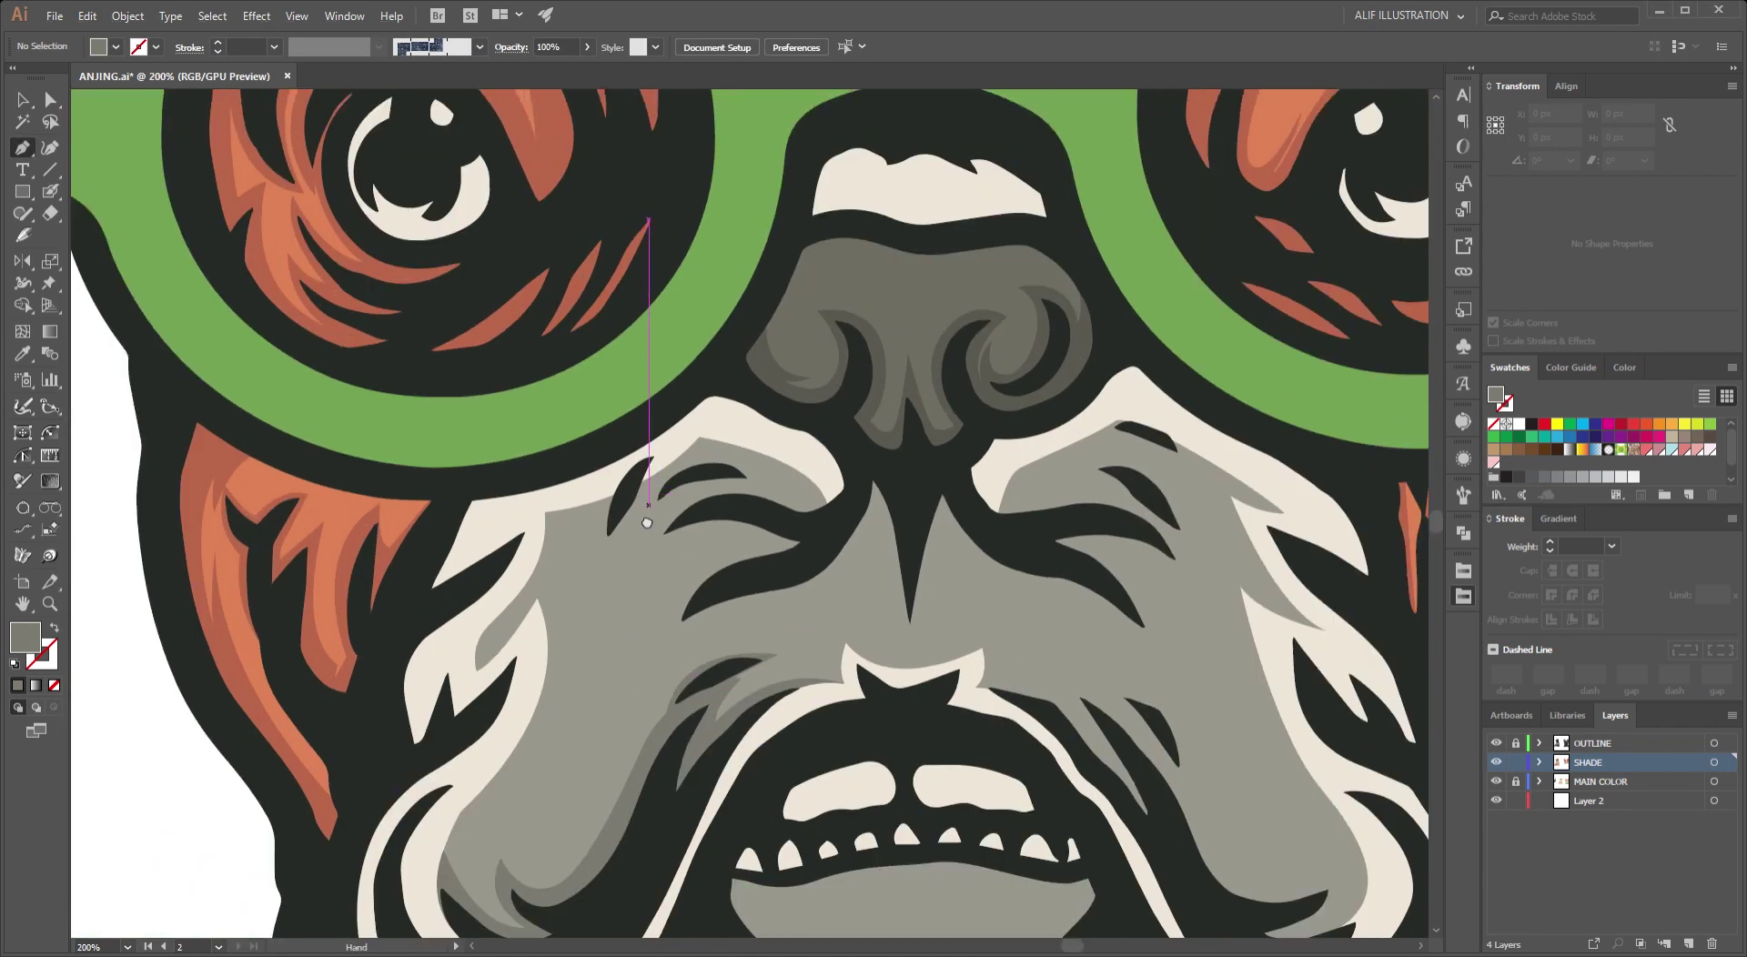
scroll(647, 523, up, 2)
scroll(741, 535, up, 1)
click(736, 410)
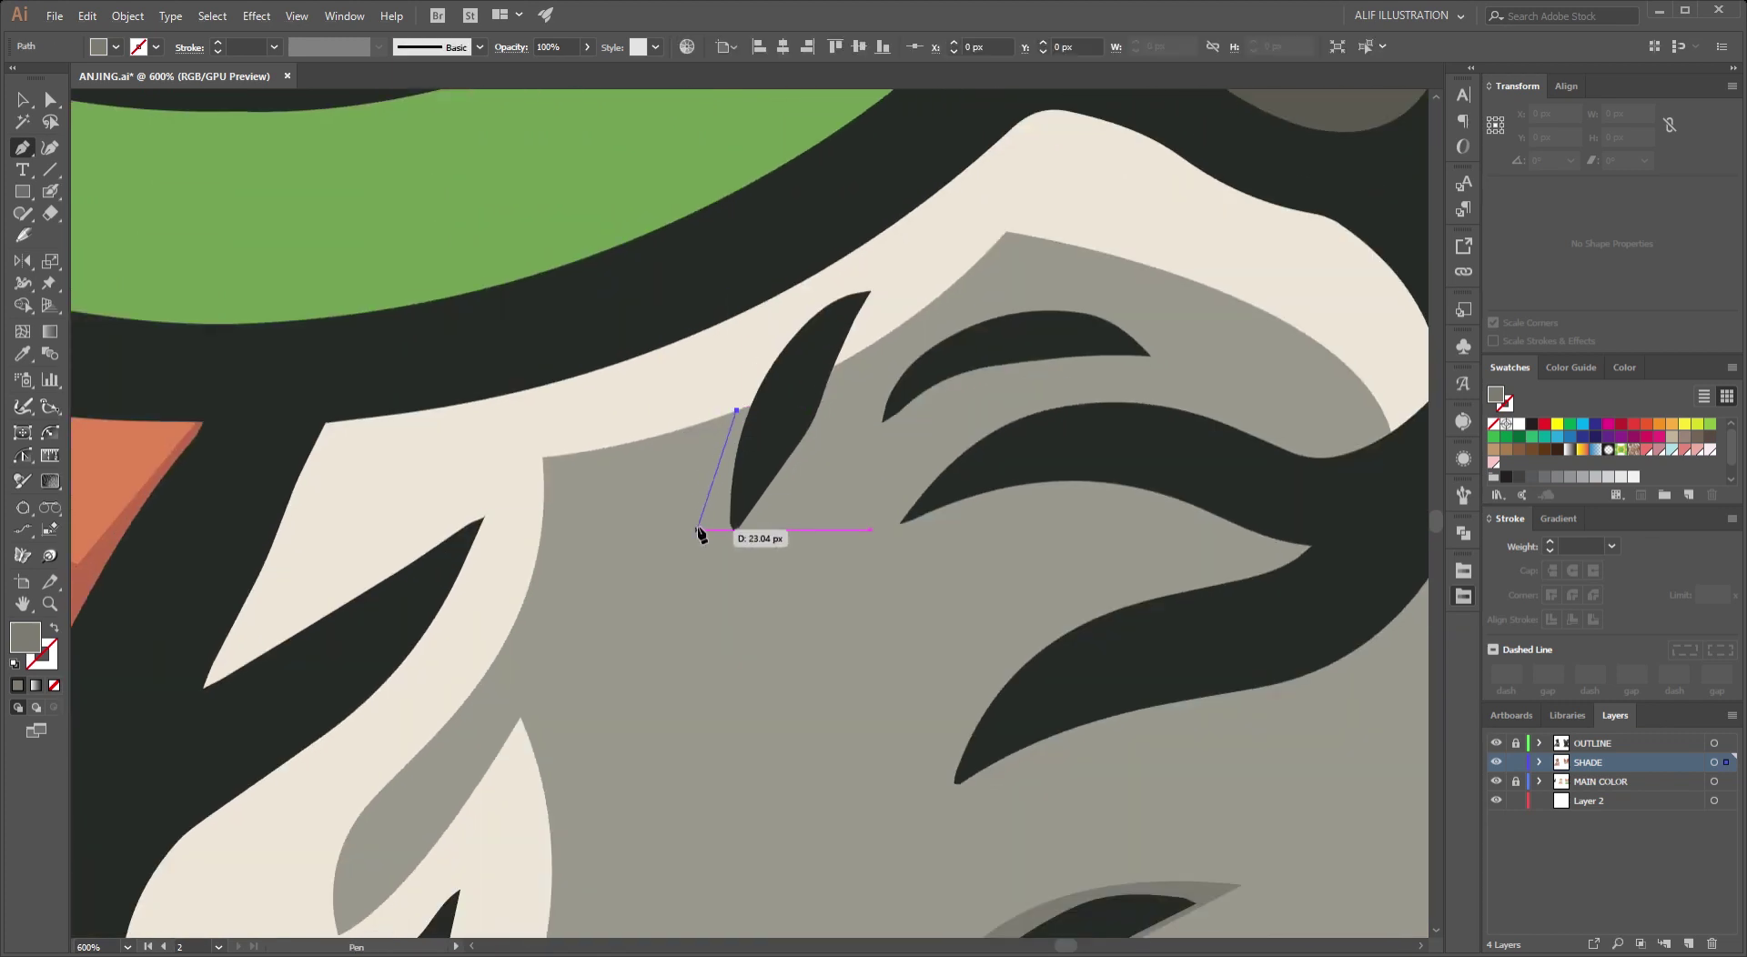
key(ctrl+shift+a)
scroll(818, 573, right, 1)
scroll(978, 421, right, 4)
click(961, 430)
scroll(805, 450, up, 2)
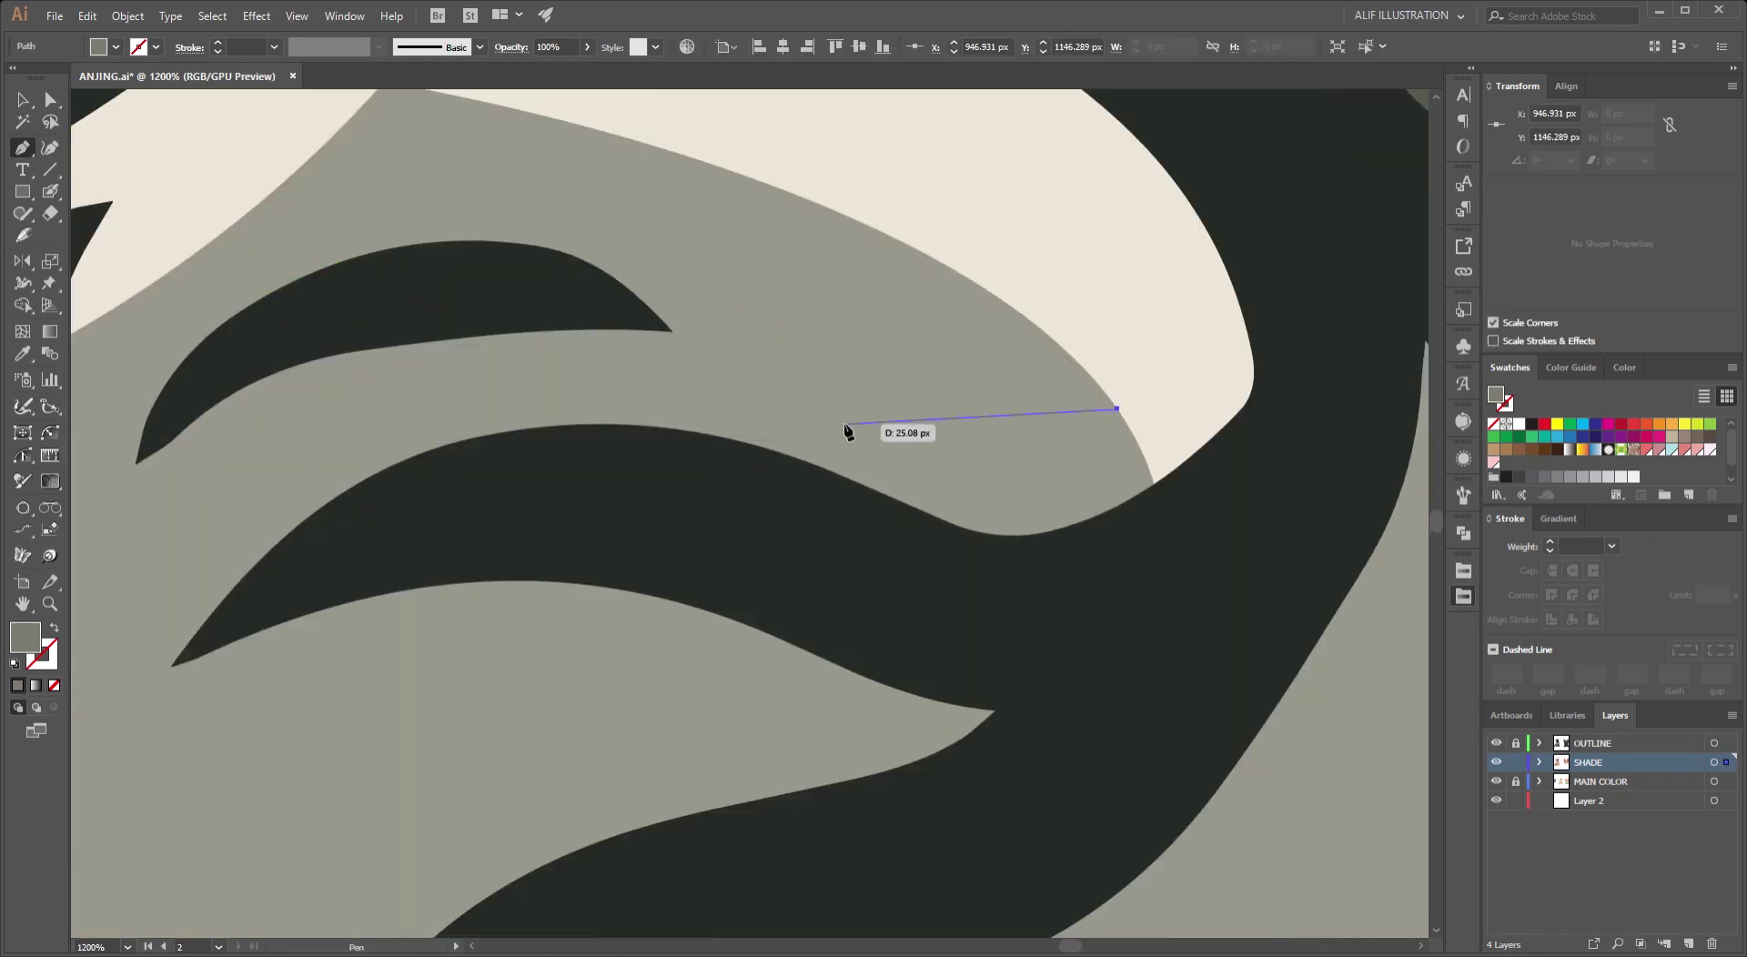
scroll(735, 304, left, 4)
drag(551, 671, 491, 910)
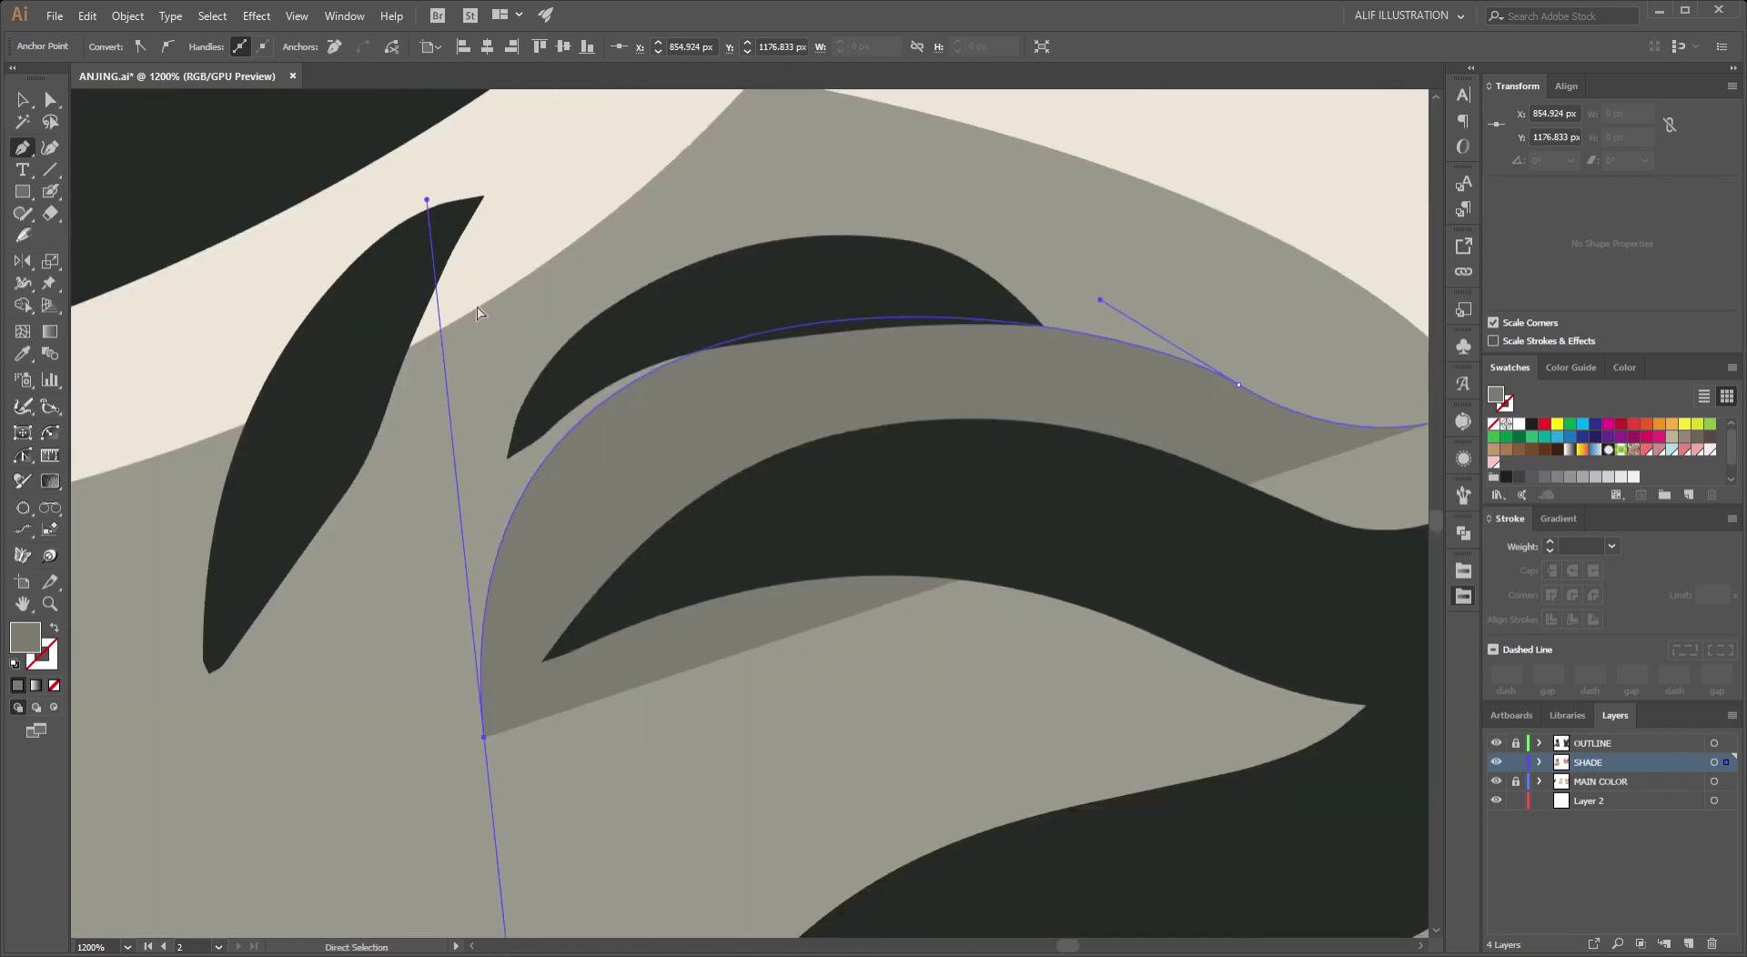
drag(478, 312, 600, 837)
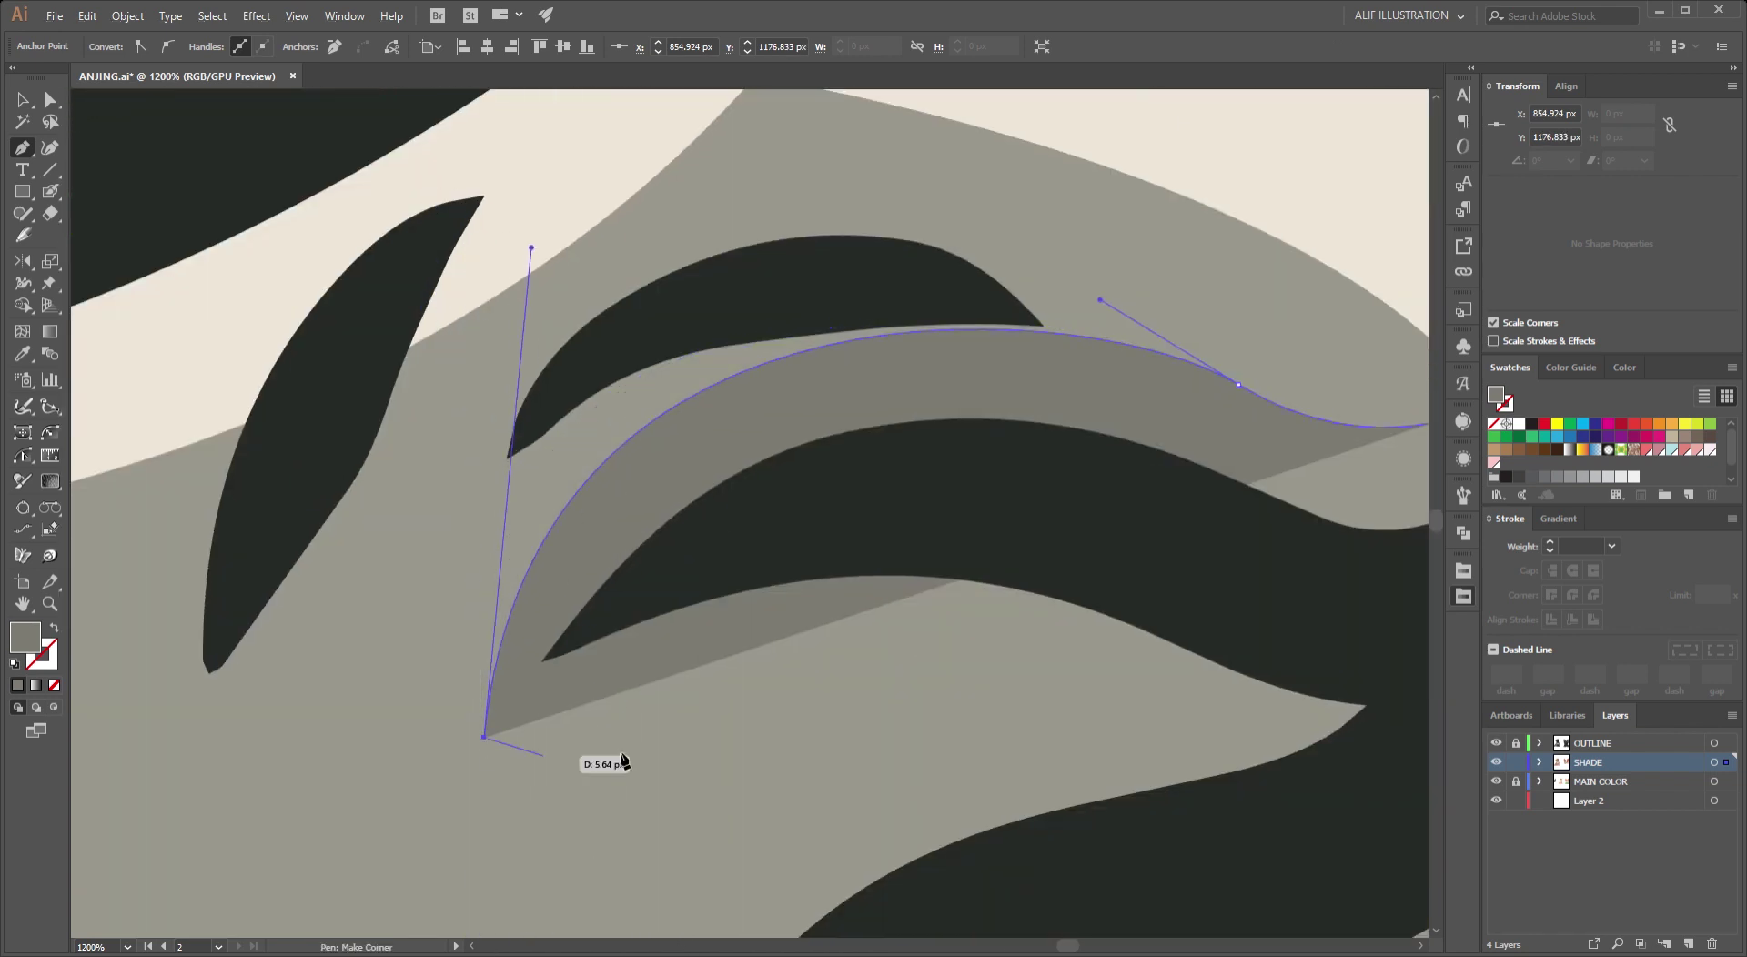
Extend the shade outline with a sharp tip and a V-shaped notch beneath the nose.
scroll(761, 430, down, 3)
scroll(760, 430, right, 2)
drag(807, 363, 933, 412)
scroll(916, 518, down, 3)
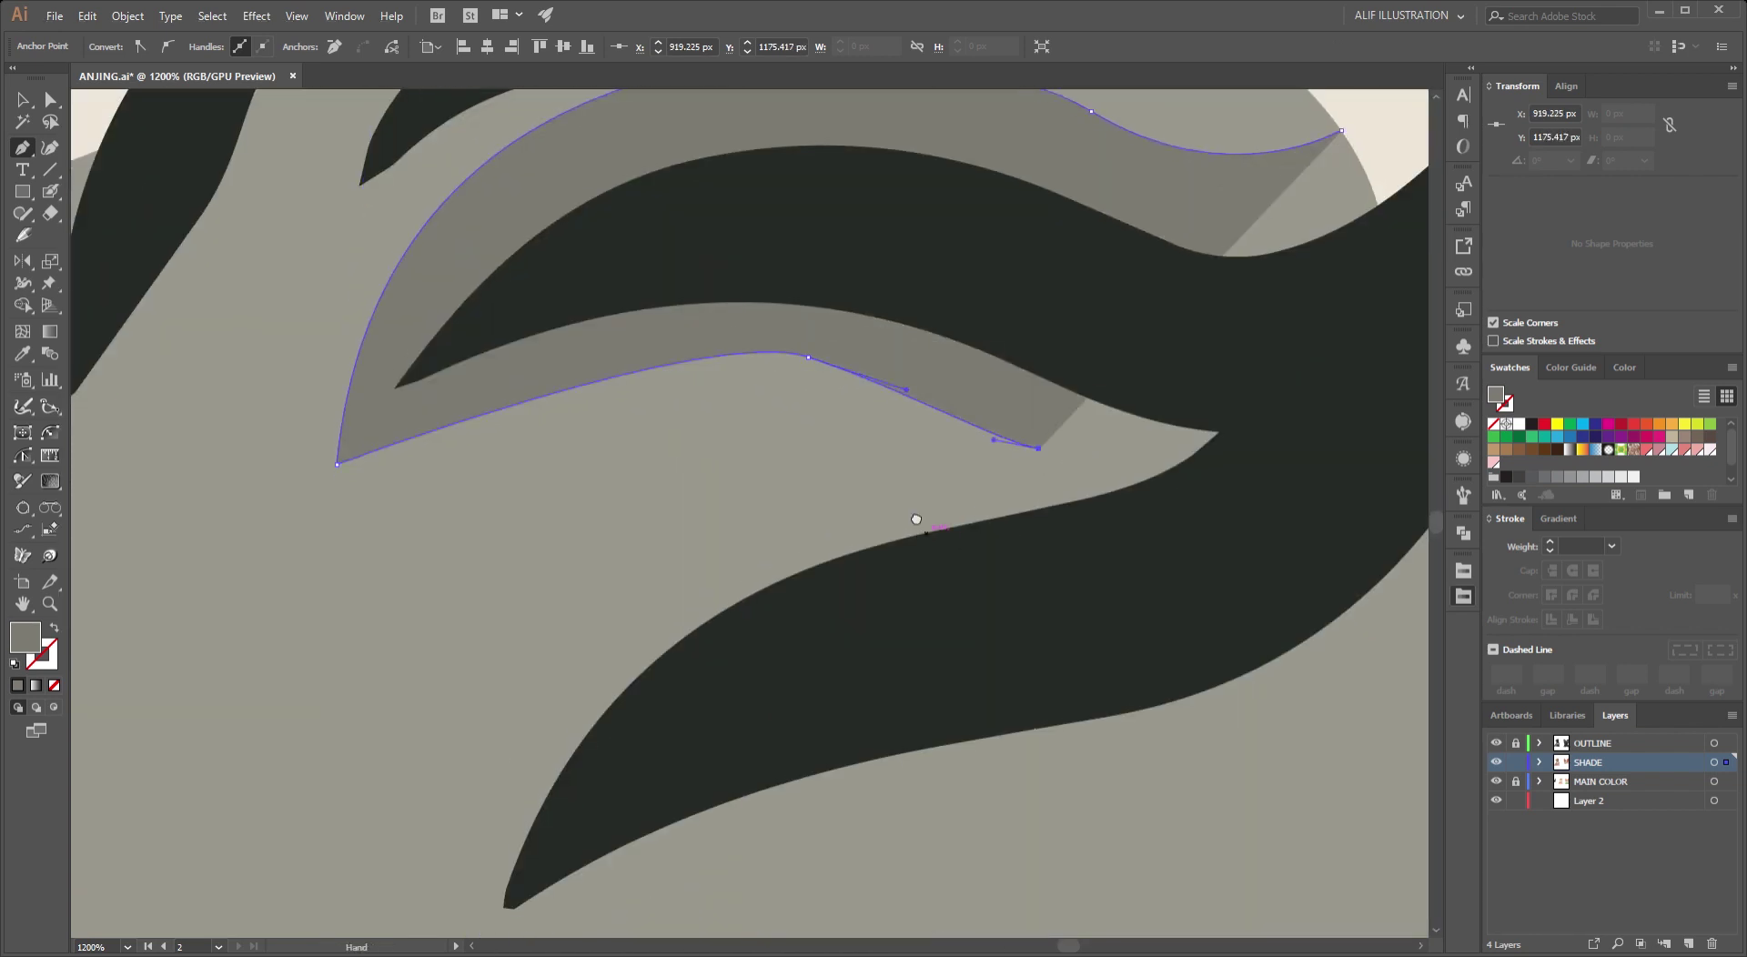
drag(450, 765, 450, 908)
click(451, 767)
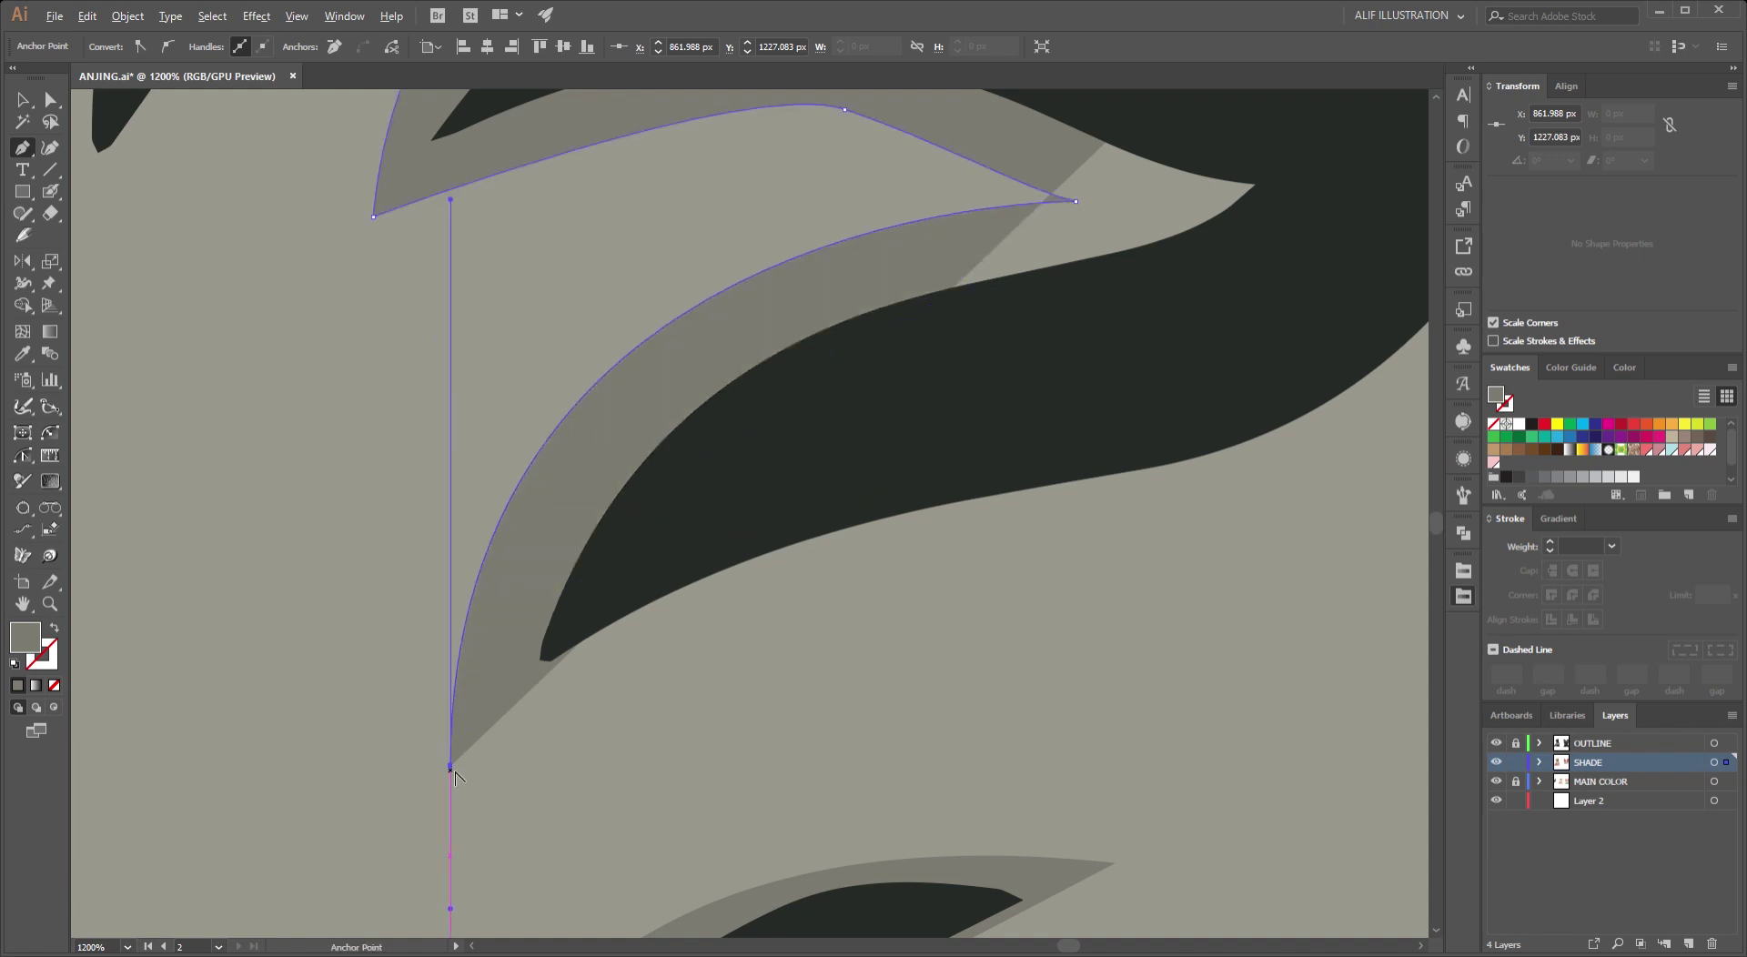
scroll(664, 663, down, 2)
scroll(510, 448, up, 2)
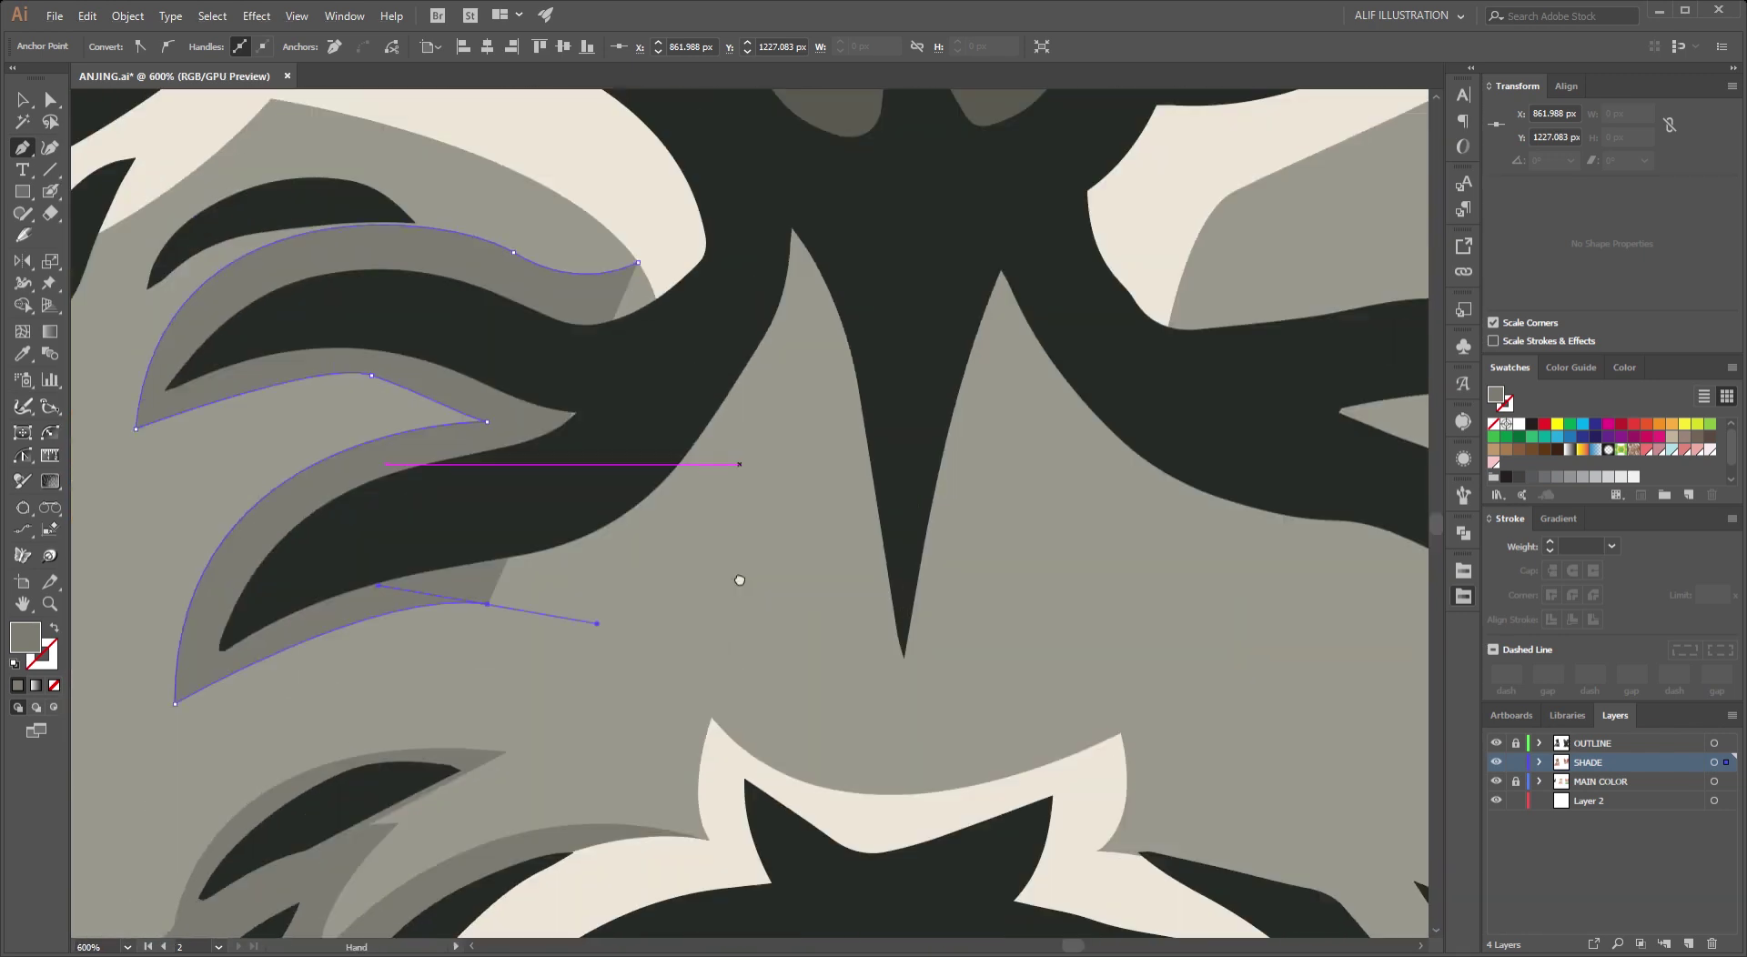
drag(801, 371, 801, 260)
scroll(803, 378, down, 3)
click(800, 655)
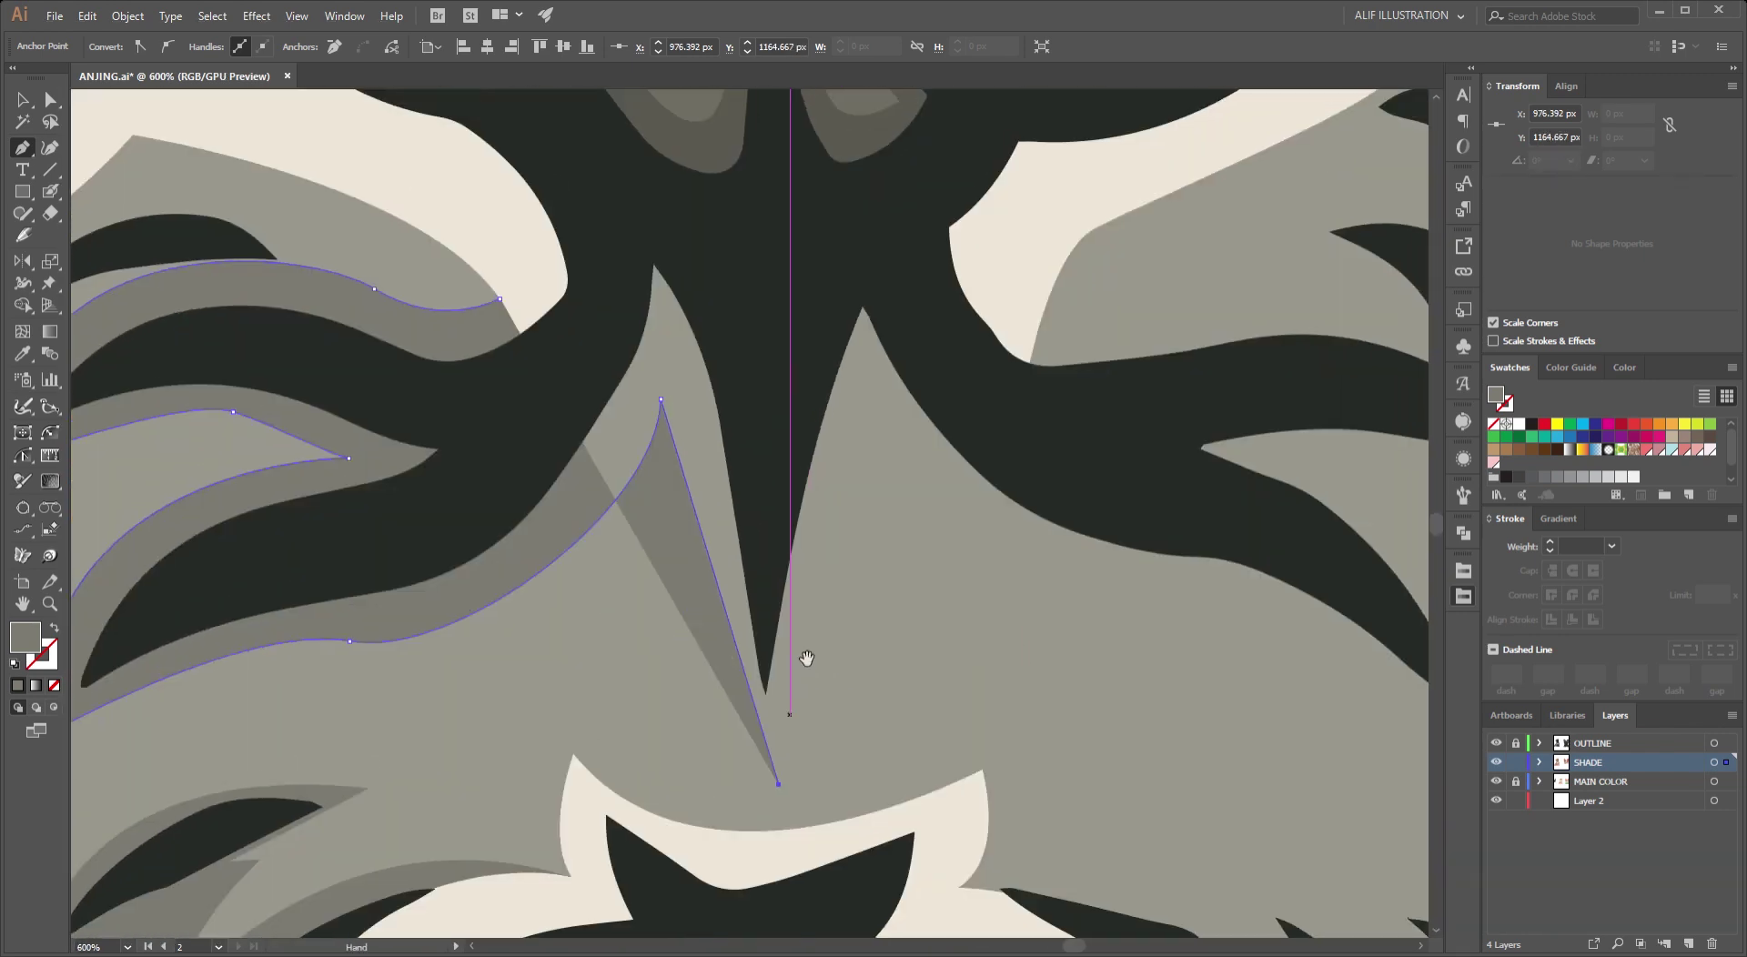
click(868, 374)
Continue the shade outline with smooth points around the next and upper wrinkles.
drag(828, 571, 612, 624)
drag(1238, 855, 982, 491)
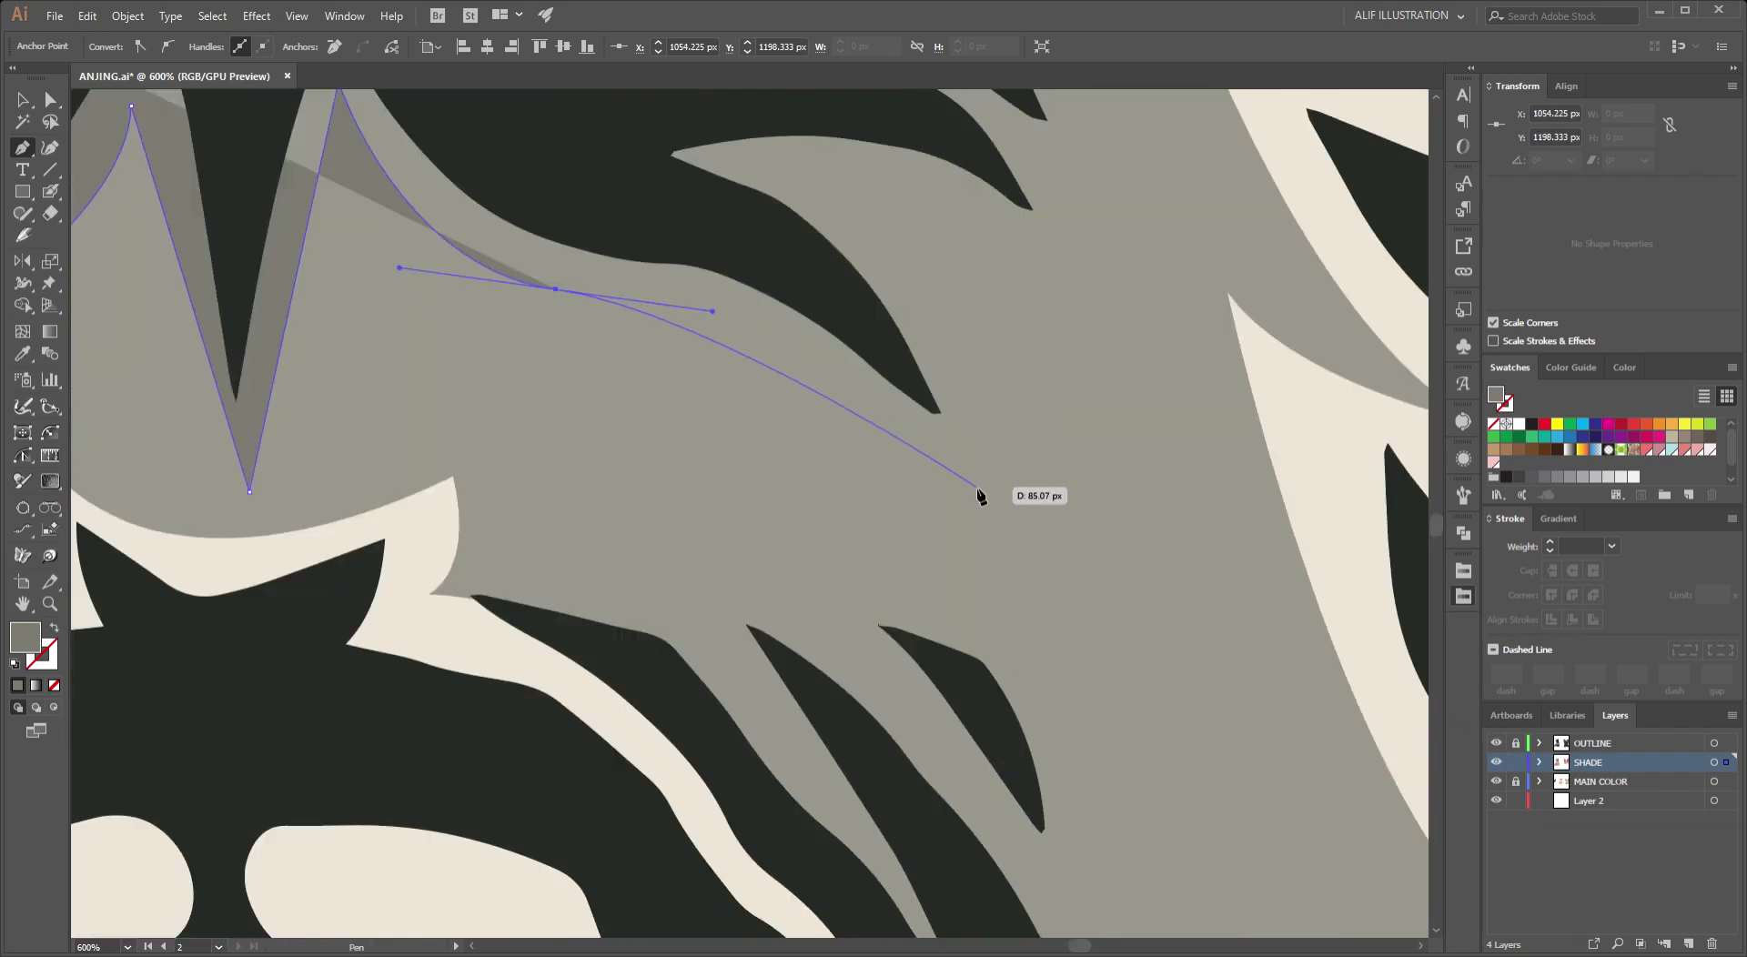
click(1034, 671)
drag(999, 406, 932, 558)
drag(780, 462, 568, 407)
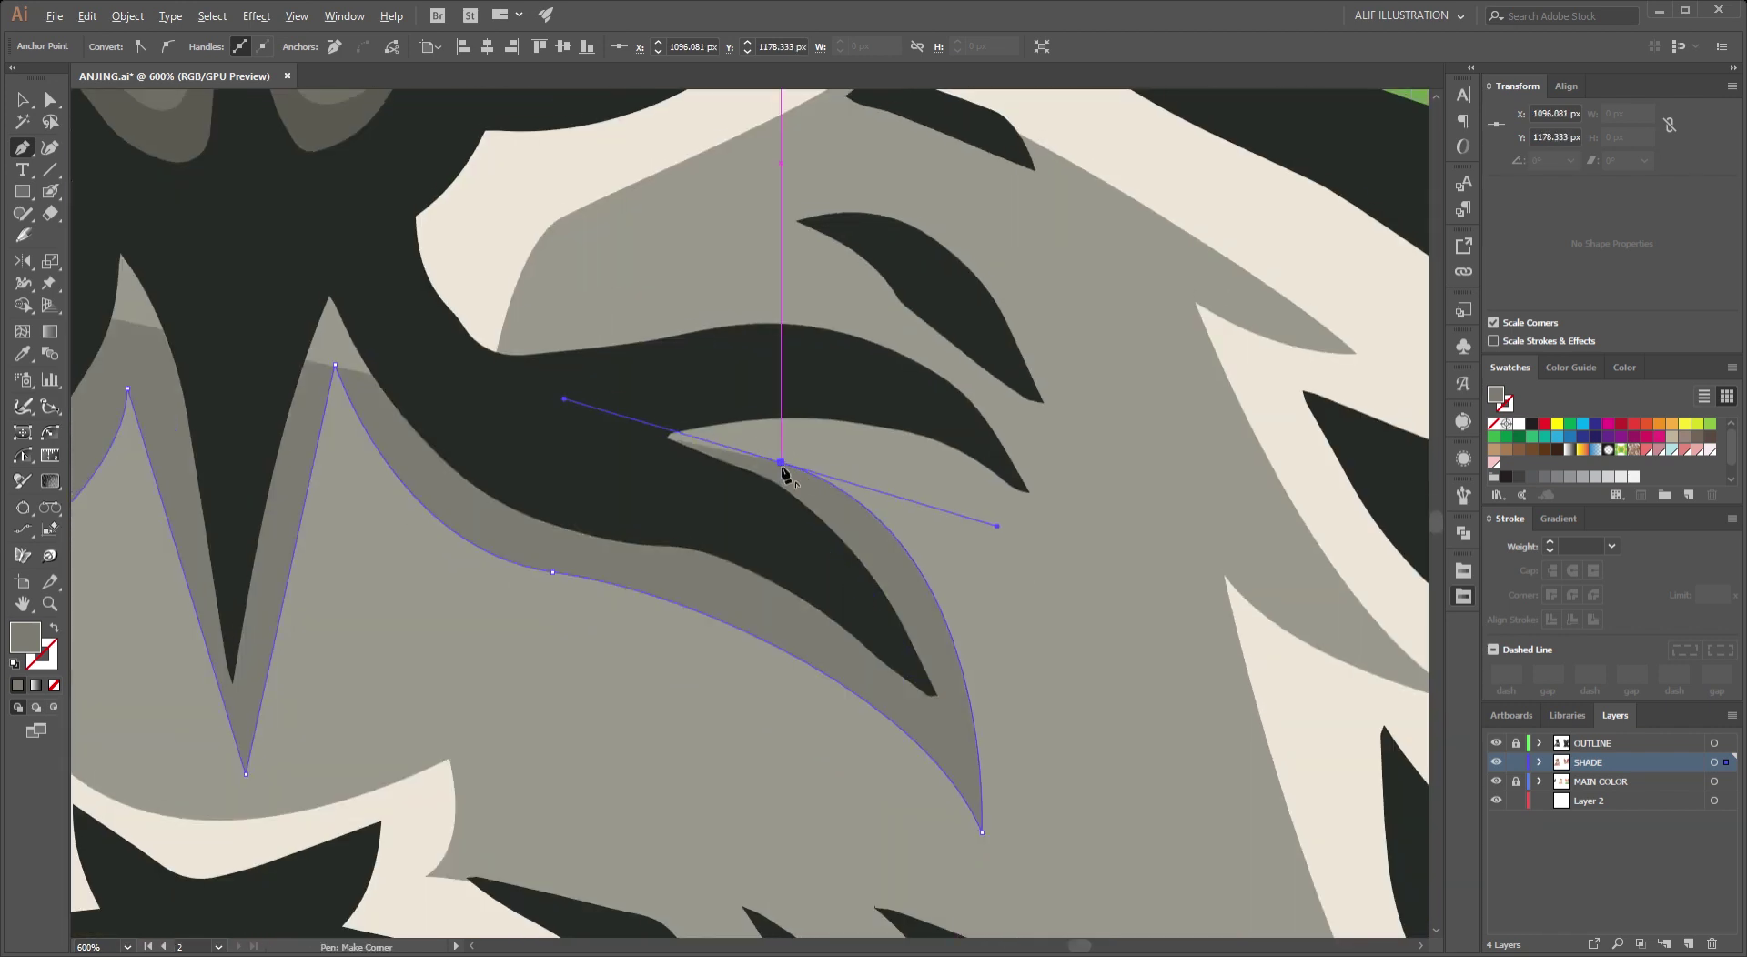
drag(780, 467, 510, 428)
mouse_move(781, 512)
mouse_down()
mouse_move(852, 626)
mouse_move(774, 635)
mouse_up()
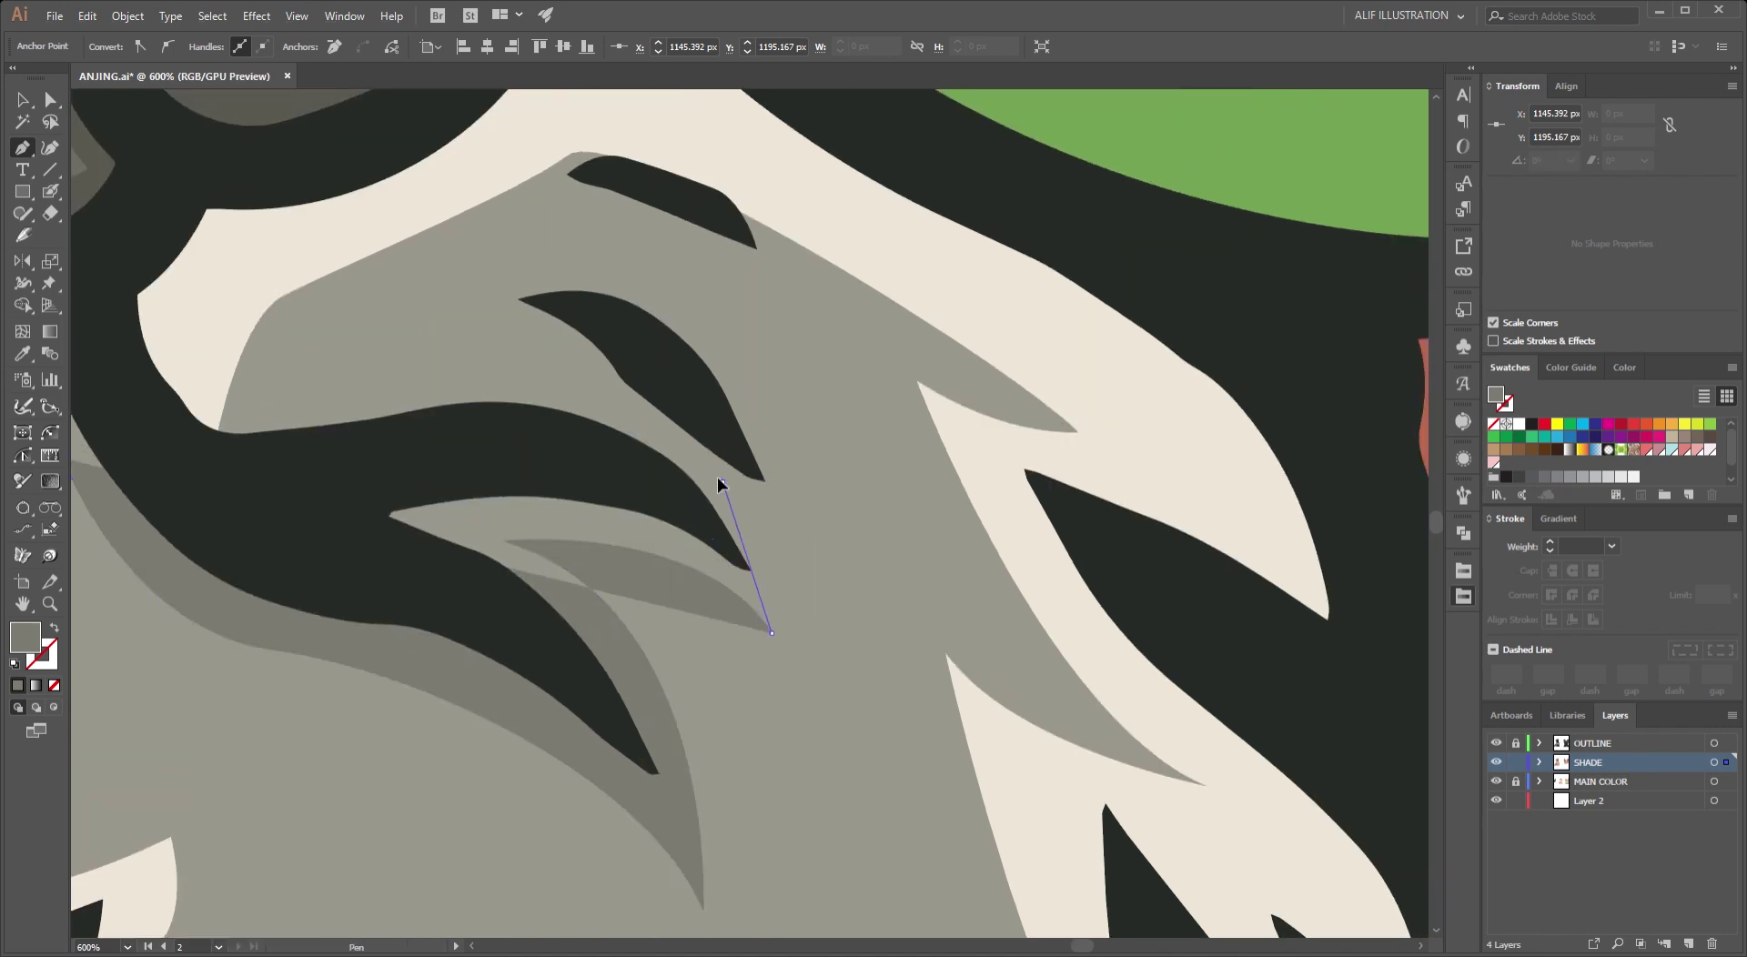
drag(723, 480, 782, 548)
drag(770, 428, 877, 664)
drag(758, 515, 629, 449)
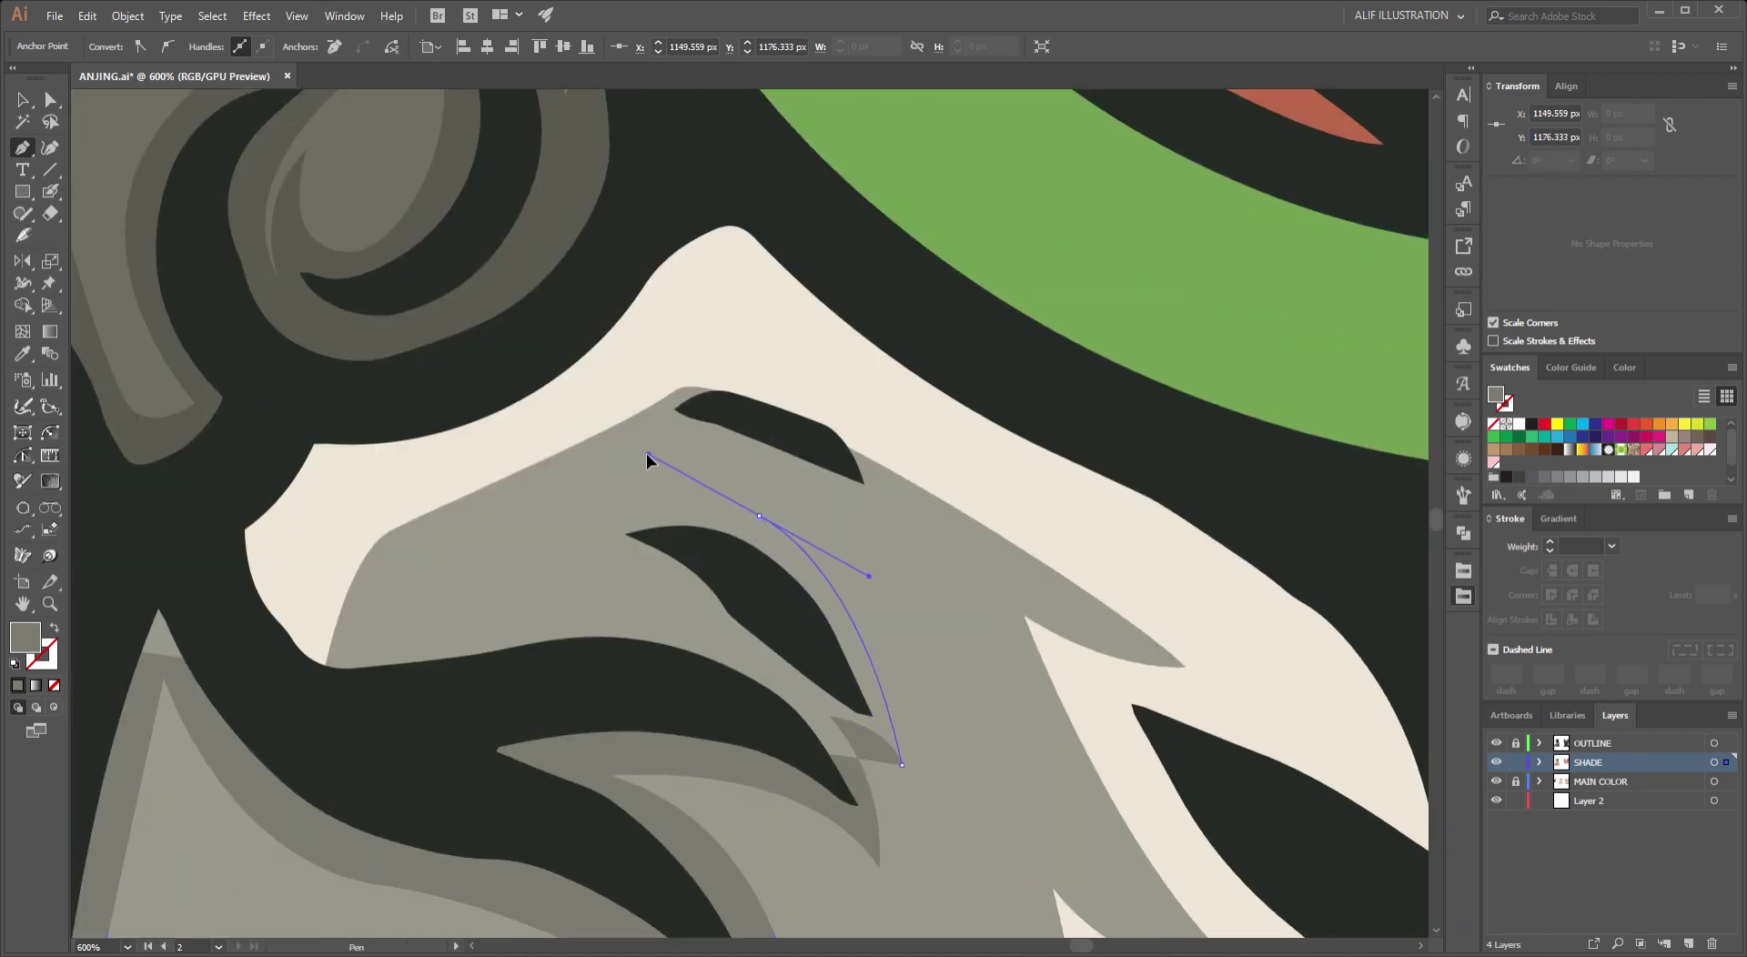
drag(694, 618, 805, 745)
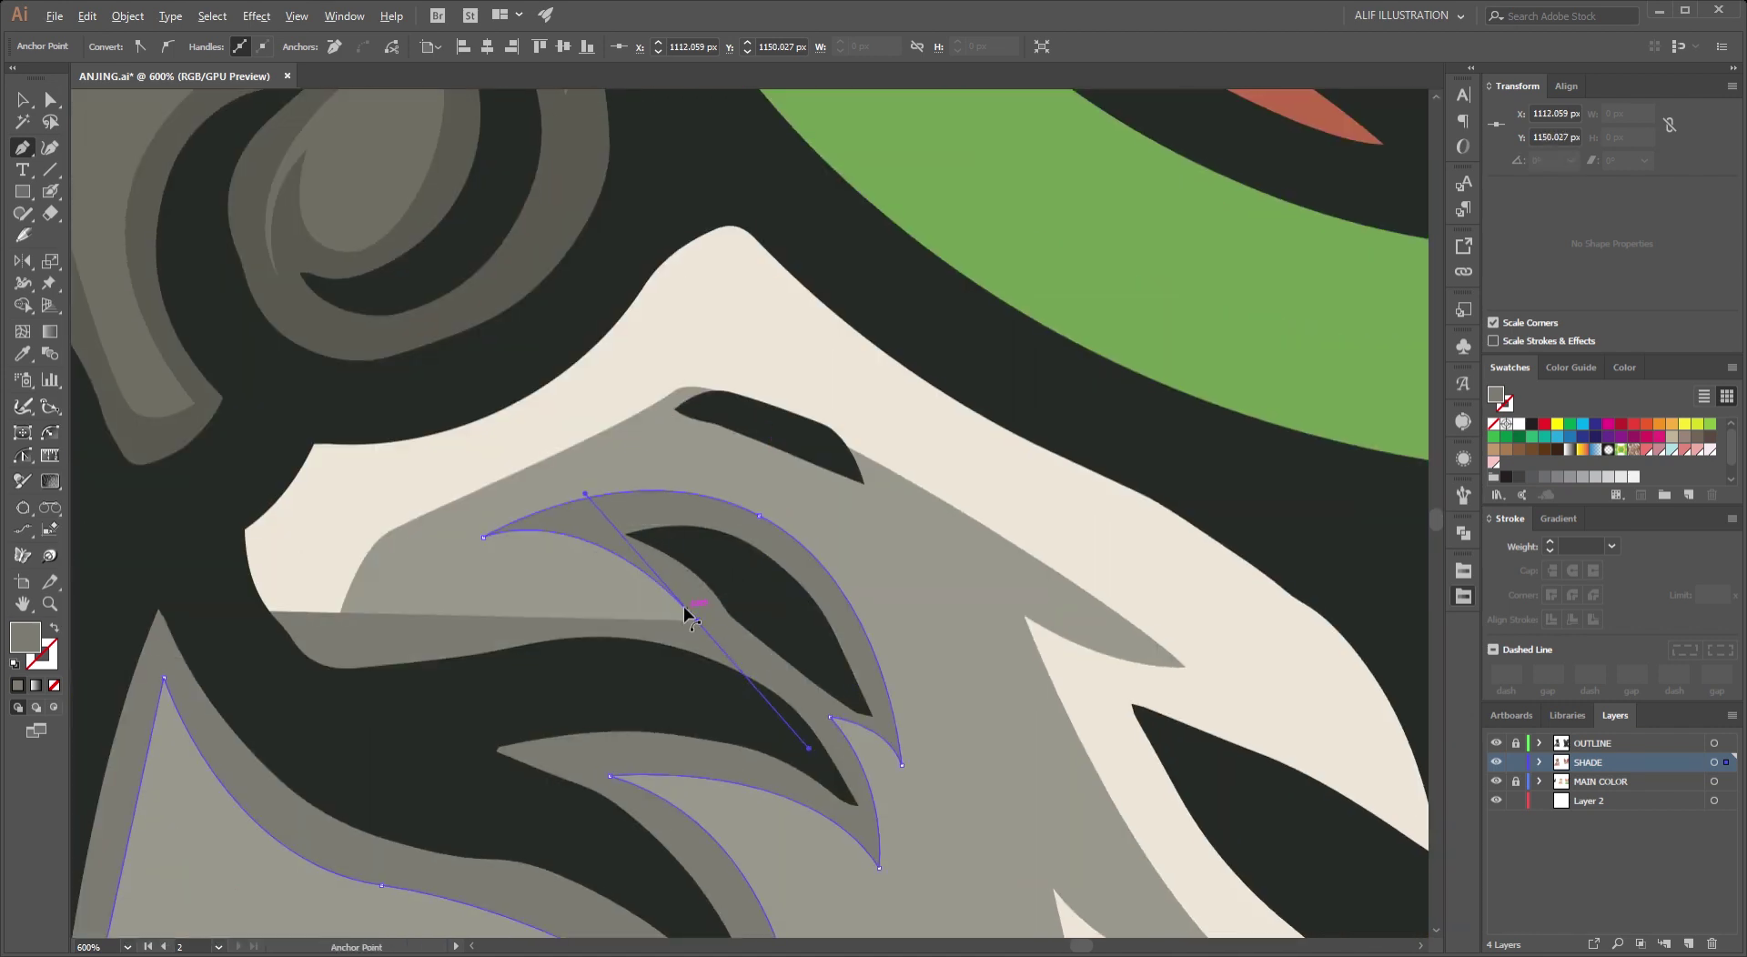
Check the outline by swapping fill and stroke, restore the grey fill, and close the shape.
scroll(354, 650, up, 2)
scroll(614, 617, down, 2)
scroll(591, 604, left, 3)
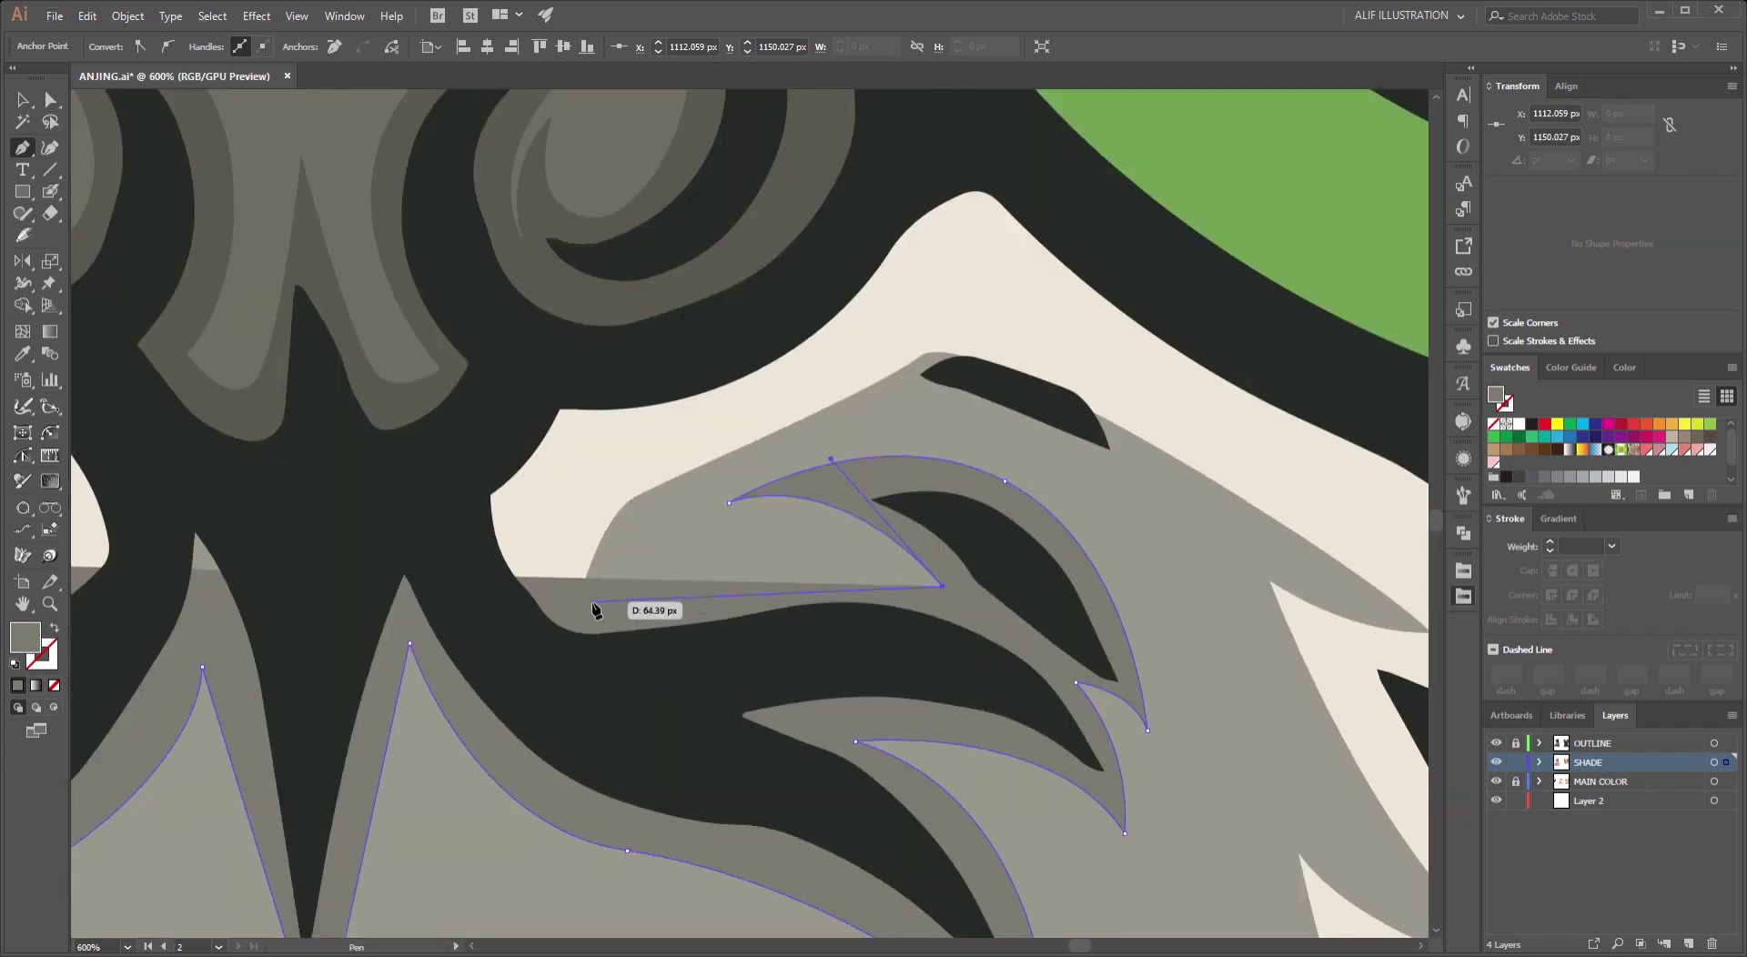
key(shift+x)
scroll(592, 600, down, 2)
scroll(592, 600, up, 1)
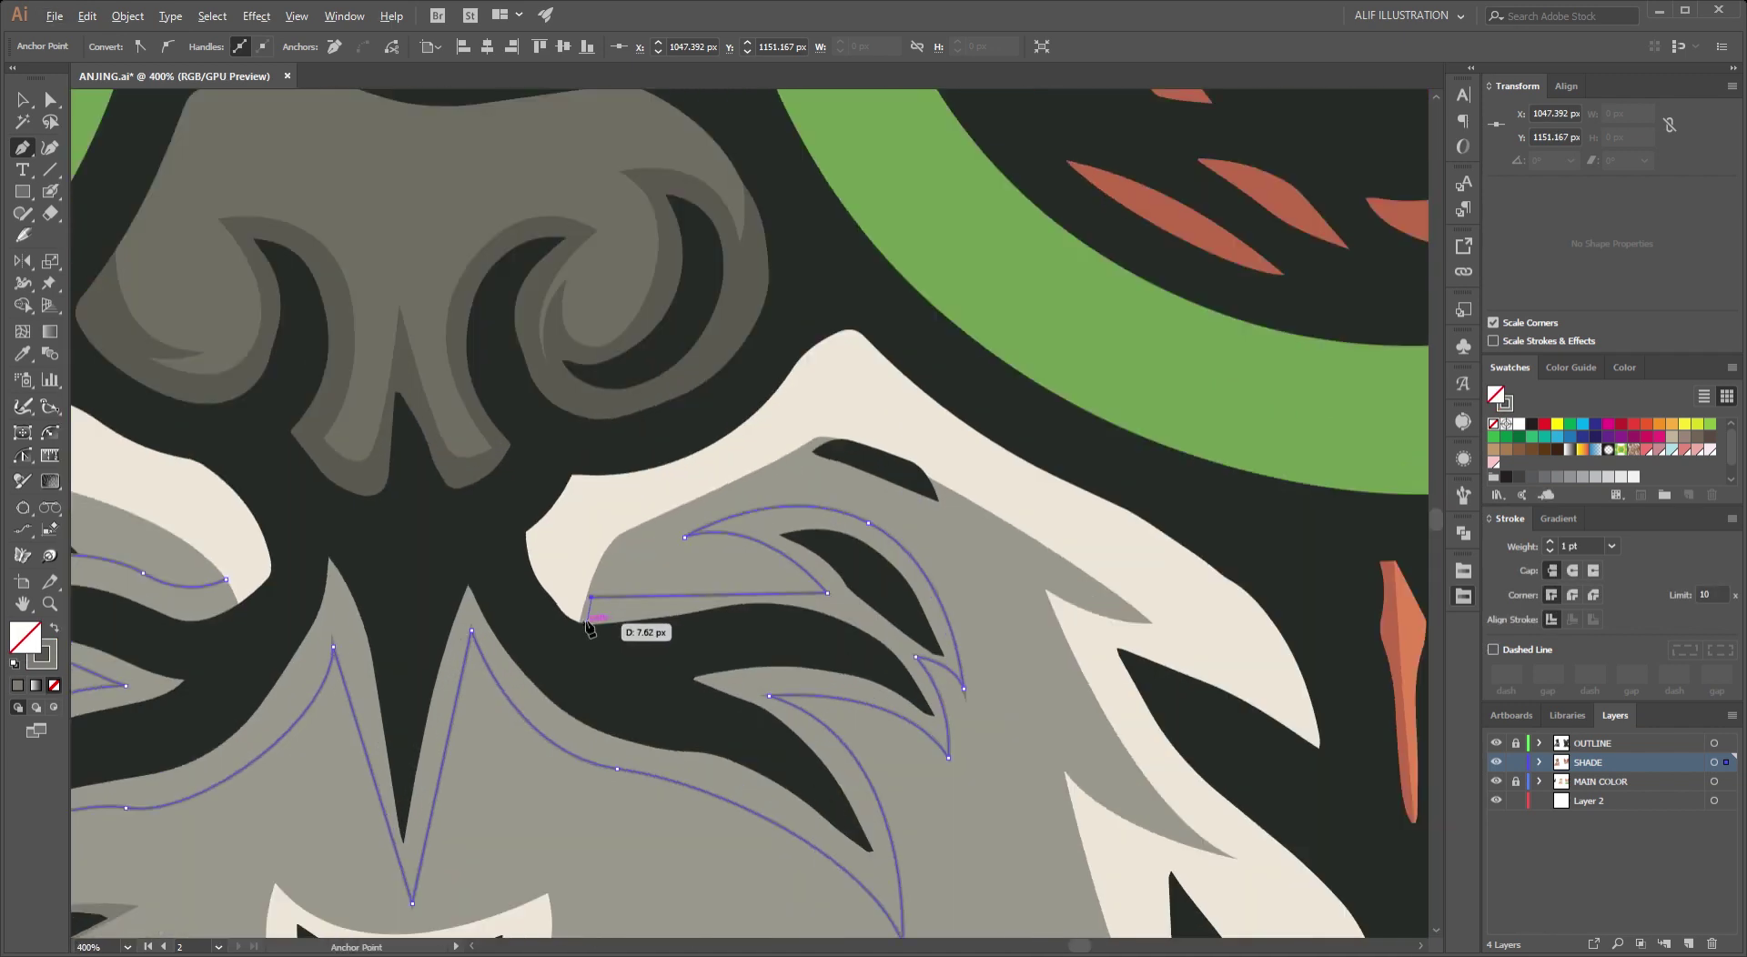
scroll(591, 600, up, 2)
key(shift+x)
click(589, 554)
Draw a small closed shade shape across the dark area between nose and muzzle.
click(557, 687)
click(437, 652)
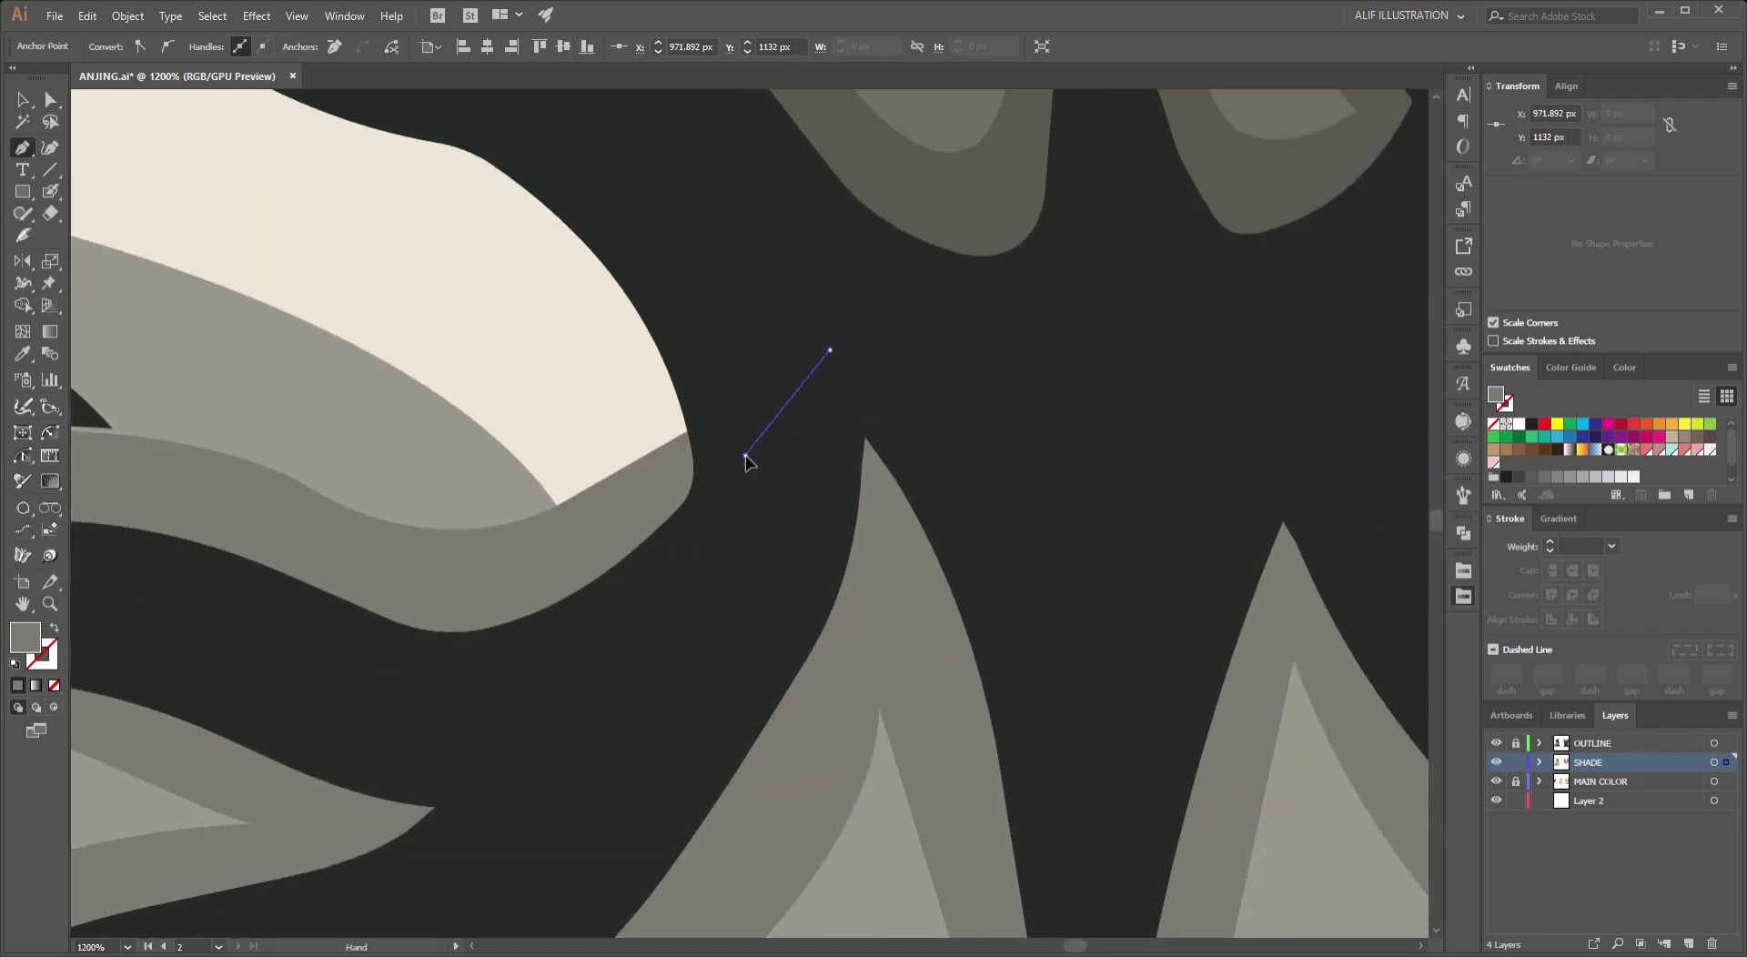
click(609, 630)
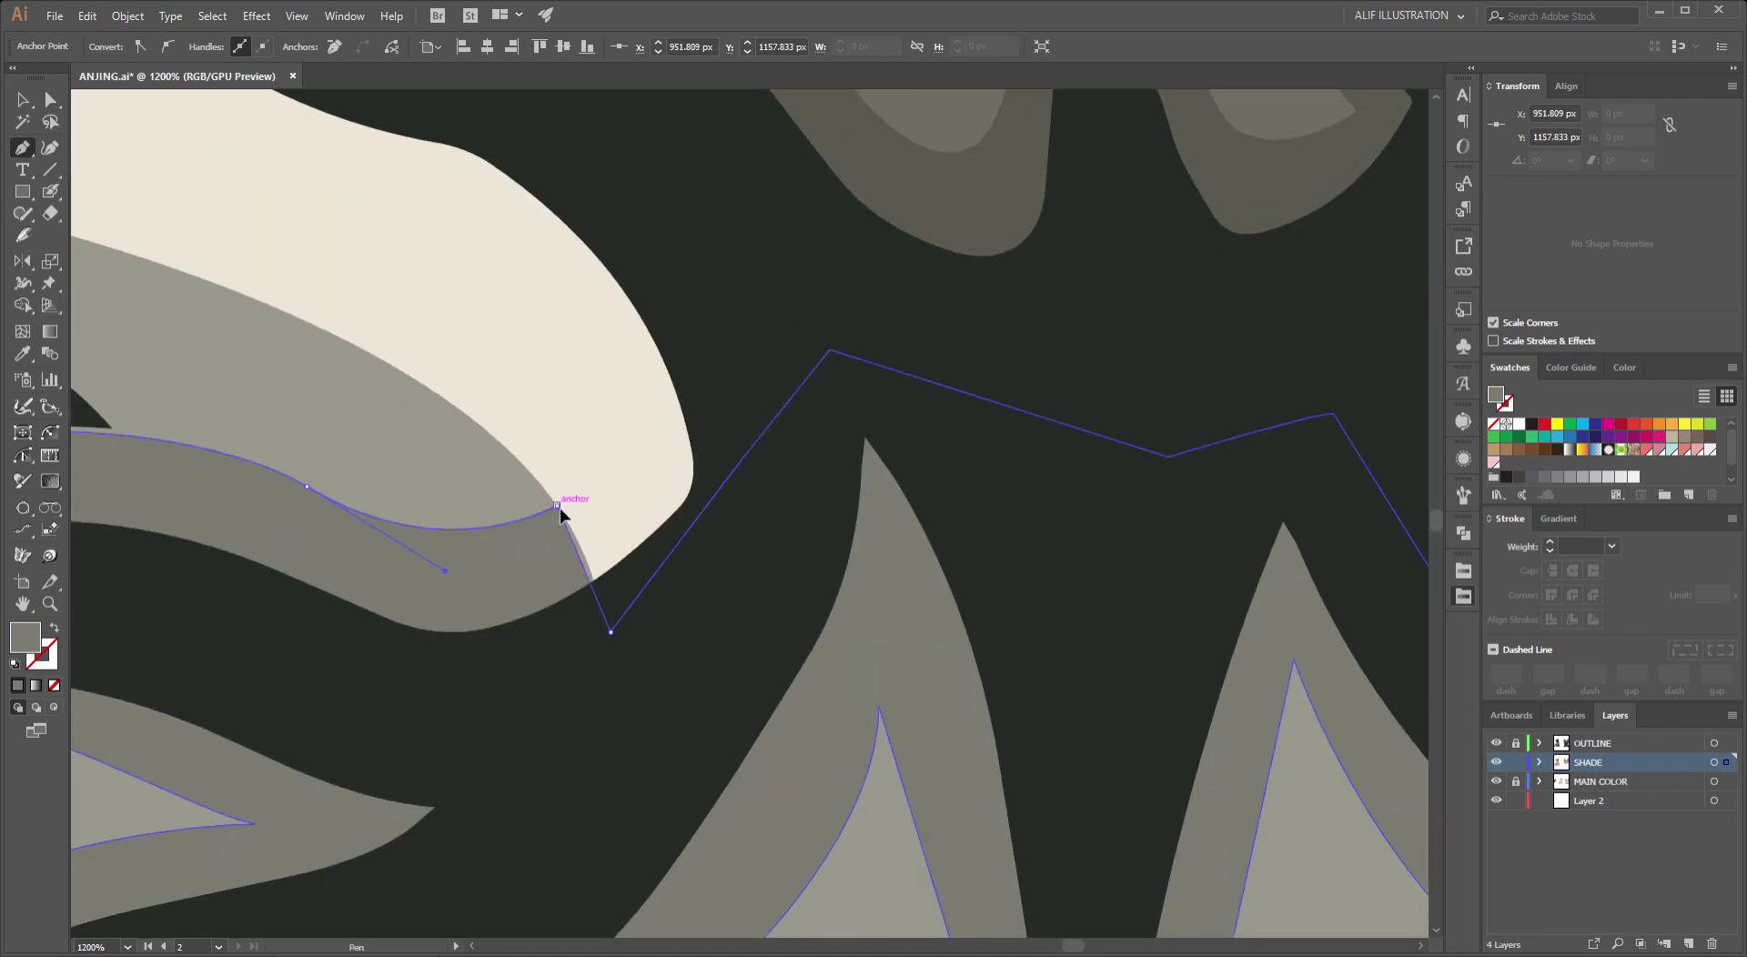
drag(557, 505, 525, 491)
scroll(799, 312, down, 5)
Begin a spiky fur shade path with curved points along the left jowl wrinkle.
scroll(1174, 584, up, 1)
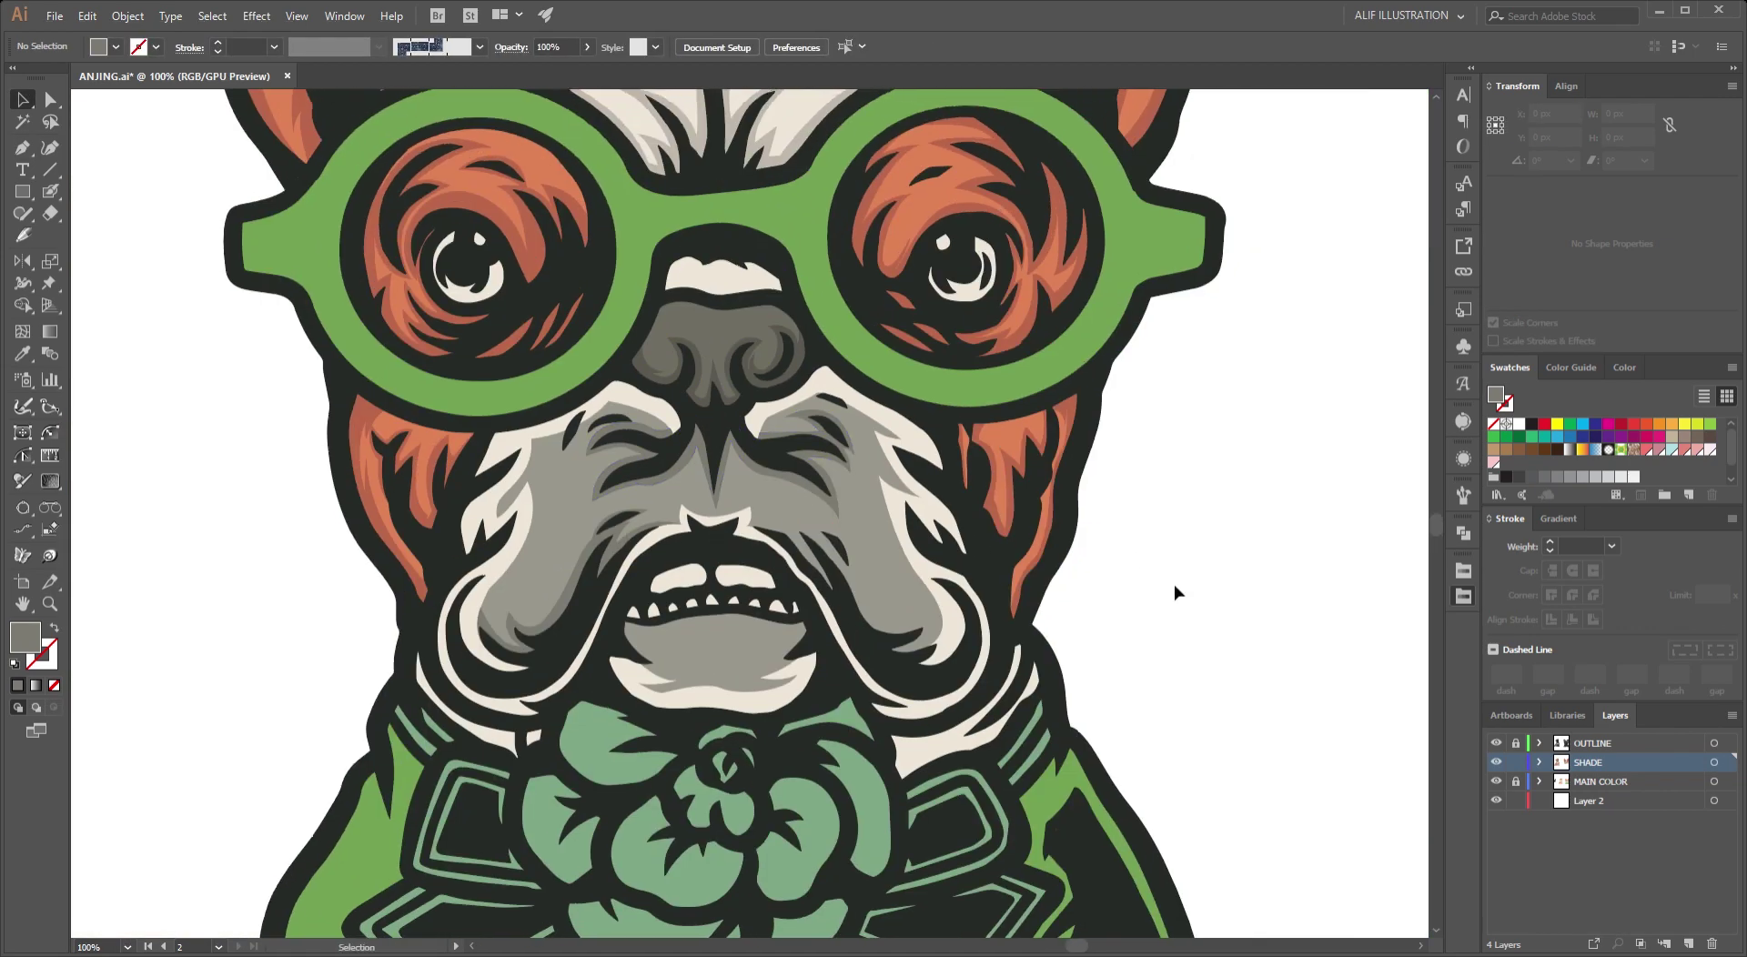
scroll(1173, 584, down, 2)
scroll(835, 519, up, 3)
key(p)
scroll(691, 488, up, 2)
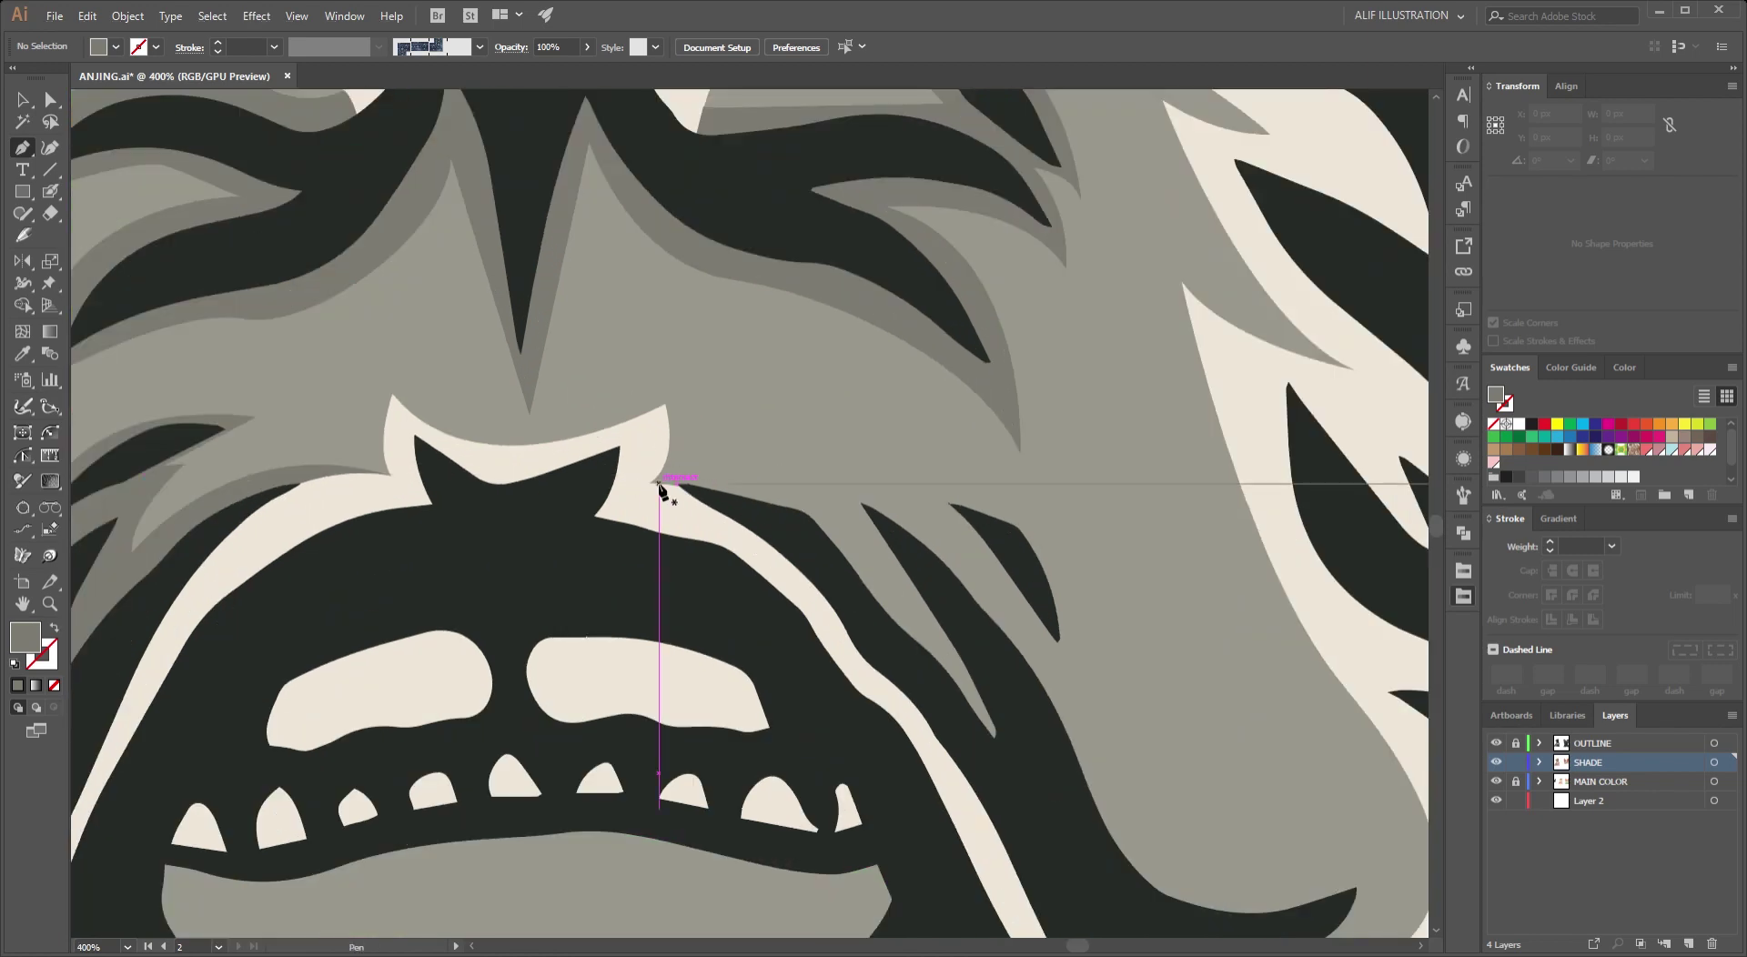
scroll(693, 480, up, 2)
drag(941, 546, 942, 544)
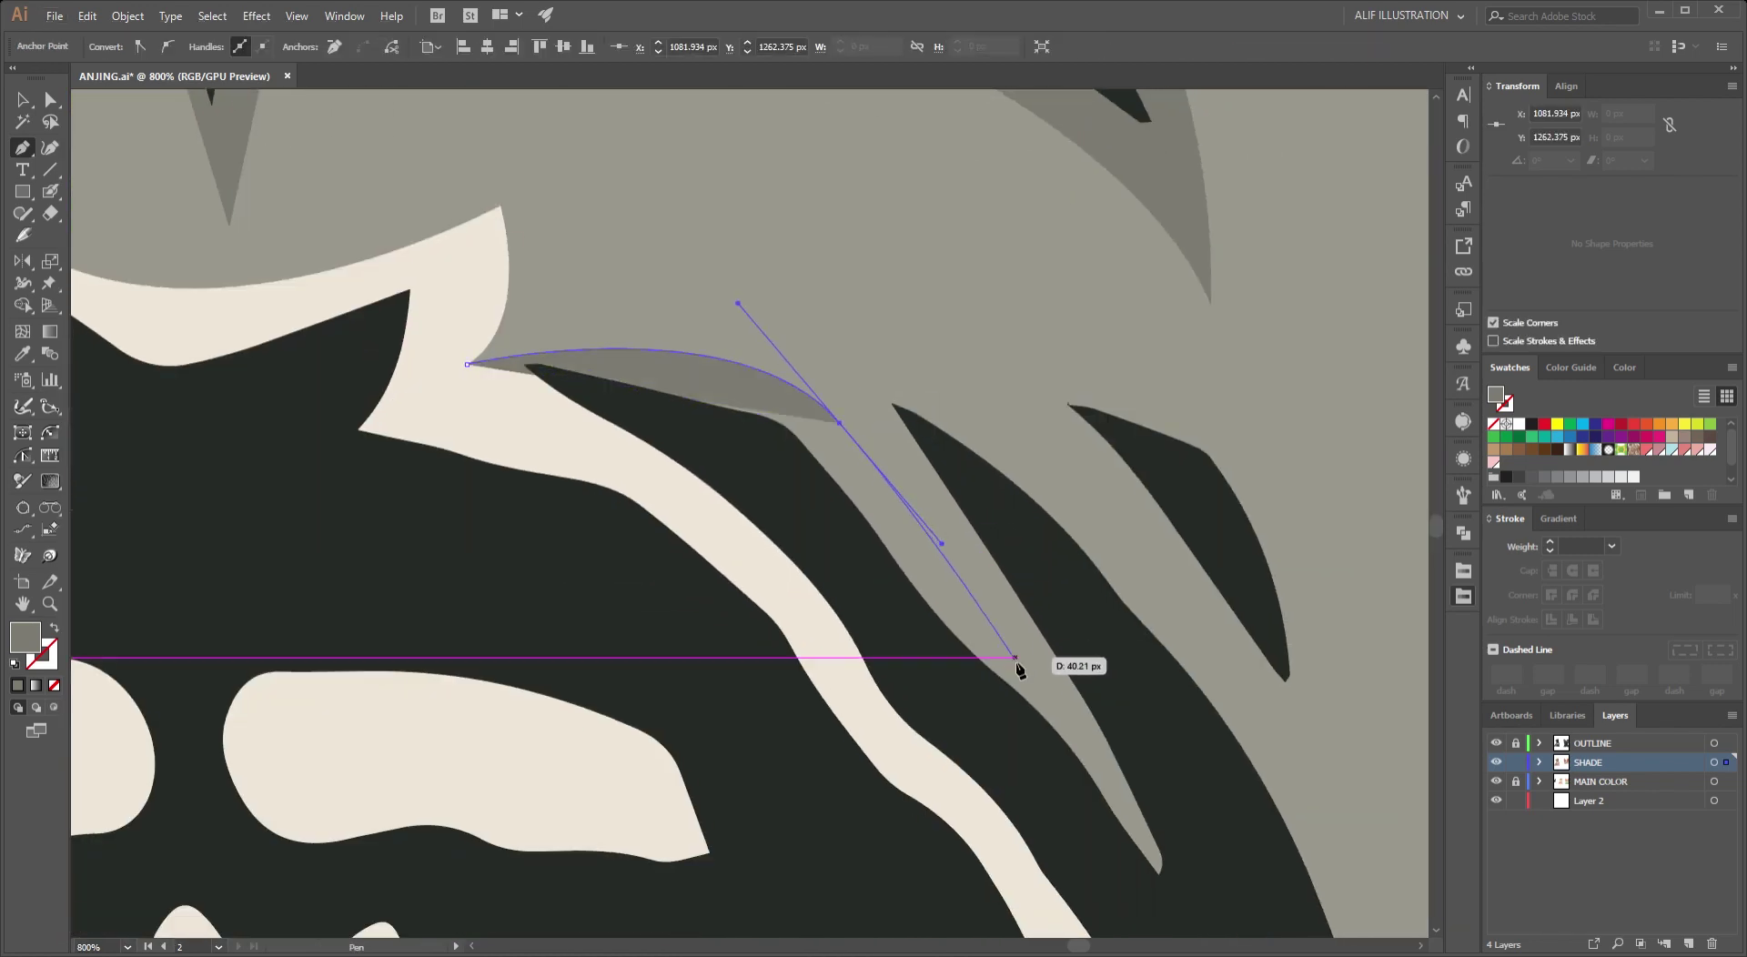
scroll(944, 559, down, 1)
drag(812, 457, 938, 507)
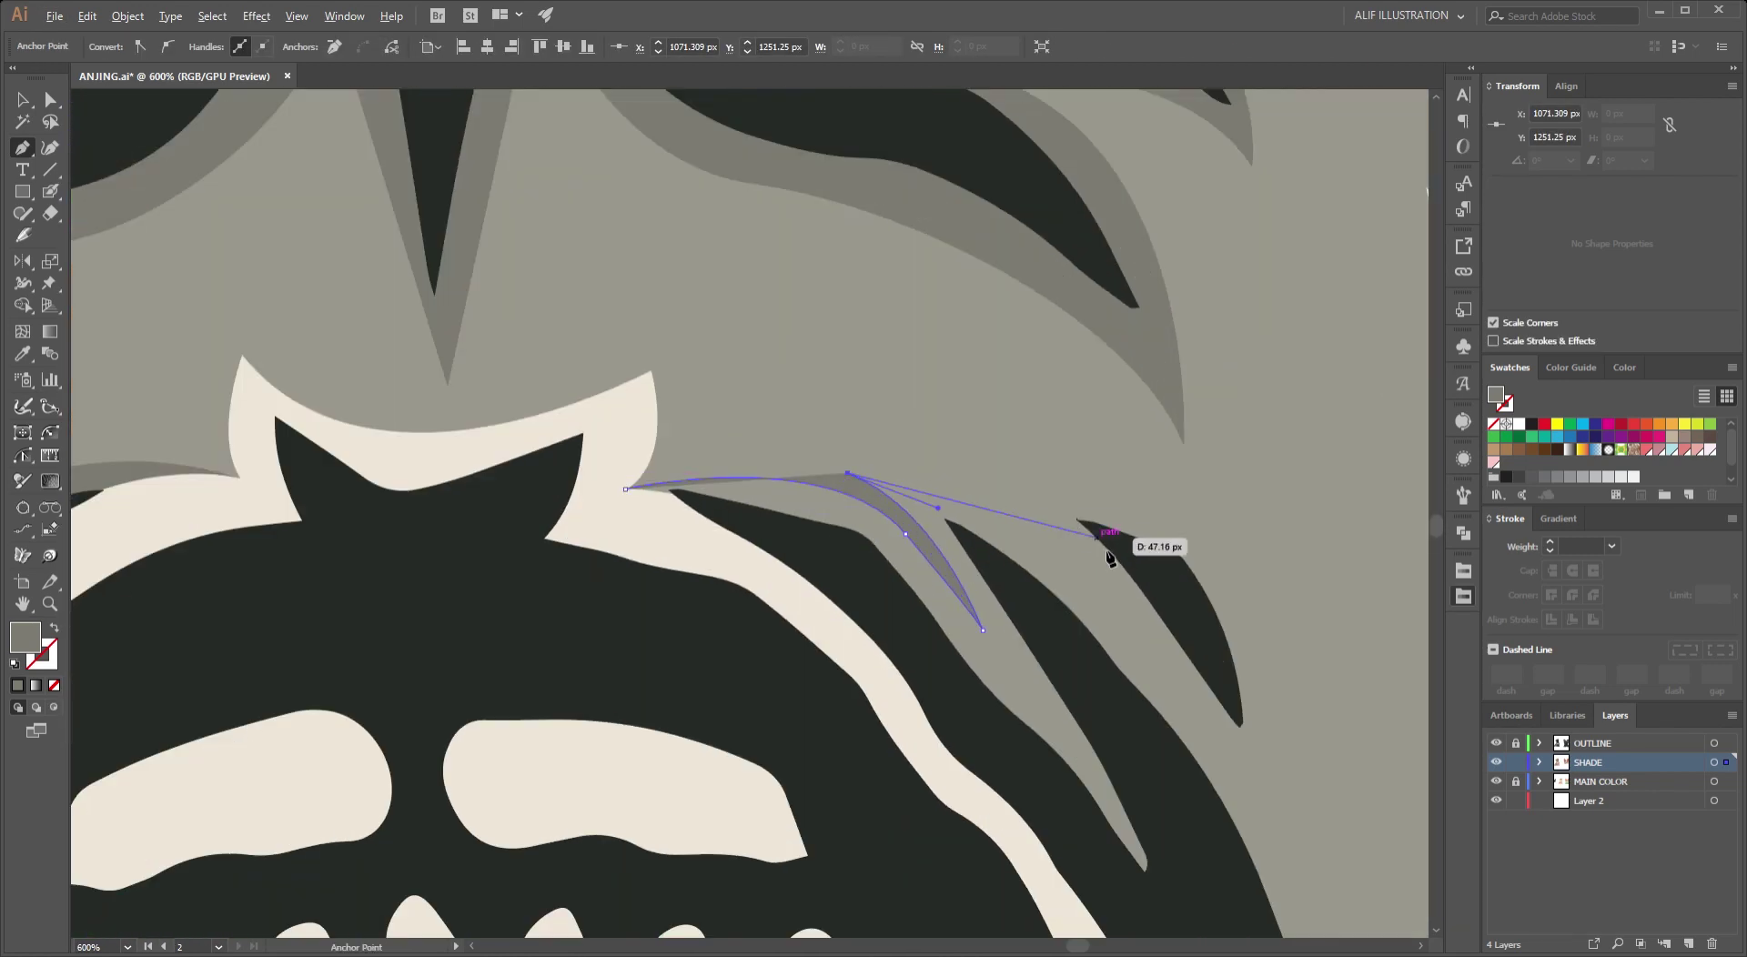
scroll(1108, 556, down, 1)
click(830, 363)
scroll(924, 542, up, 1)
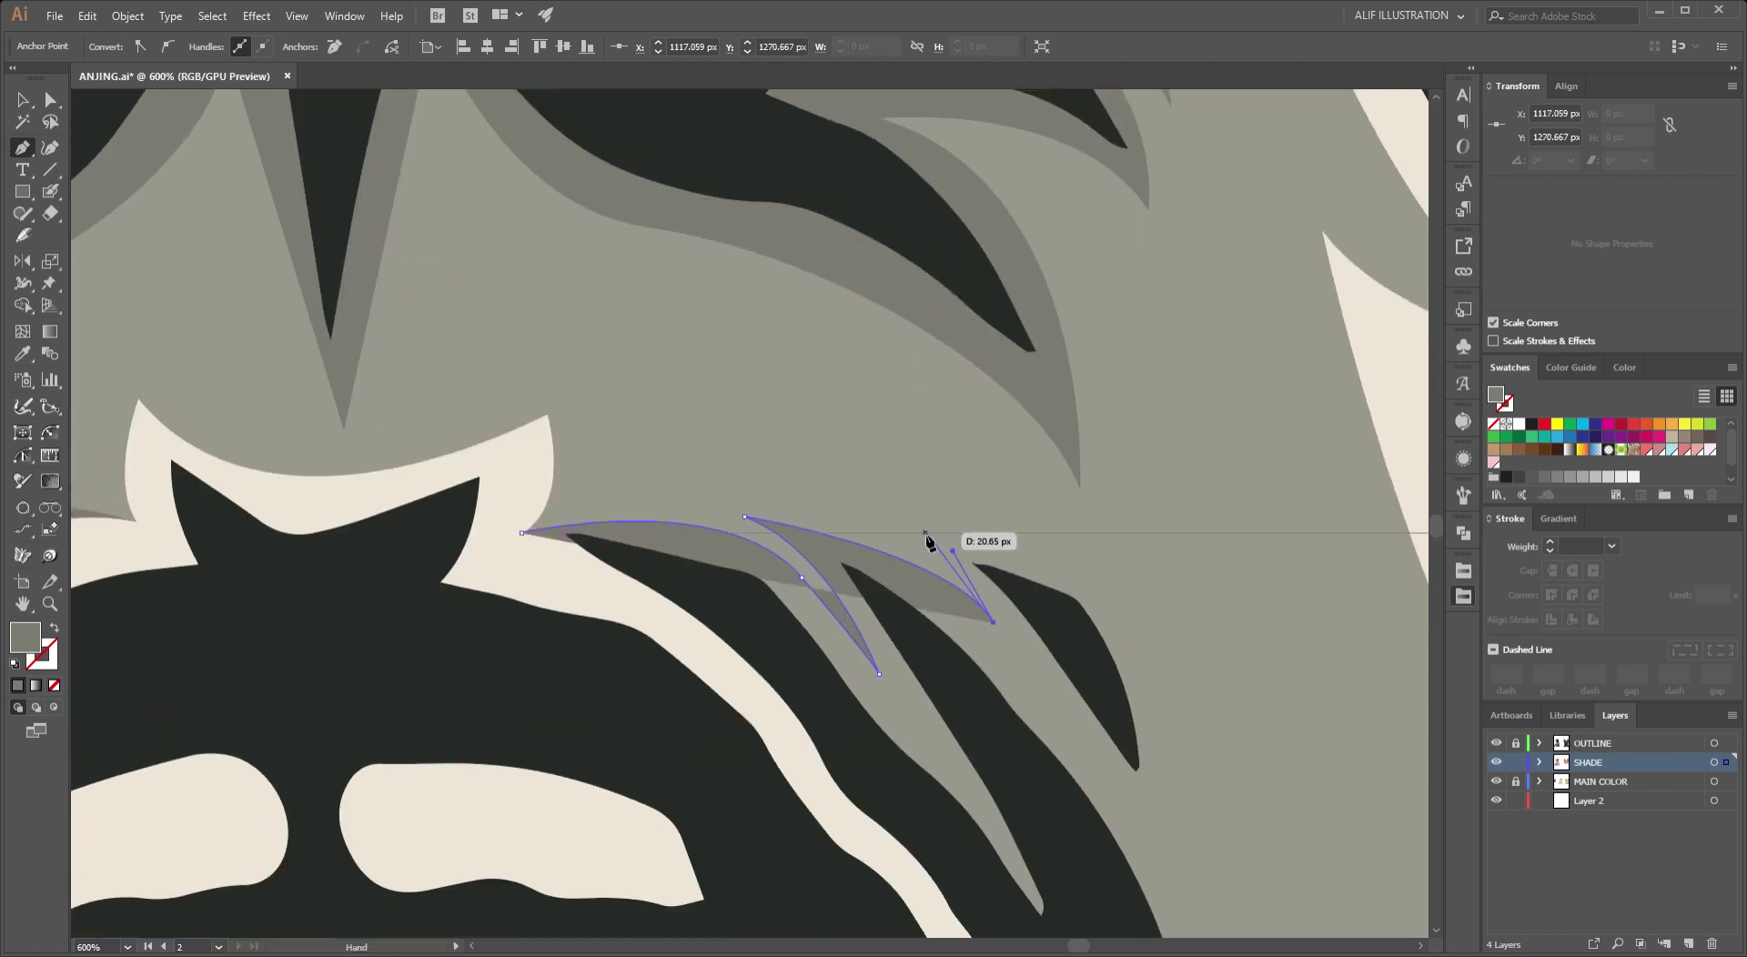
Extend the fur shade outline to the wrinkle's lower tip with curved points.
drag(1096, 569, 827, 397)
scroll(922, 603, down, 1)
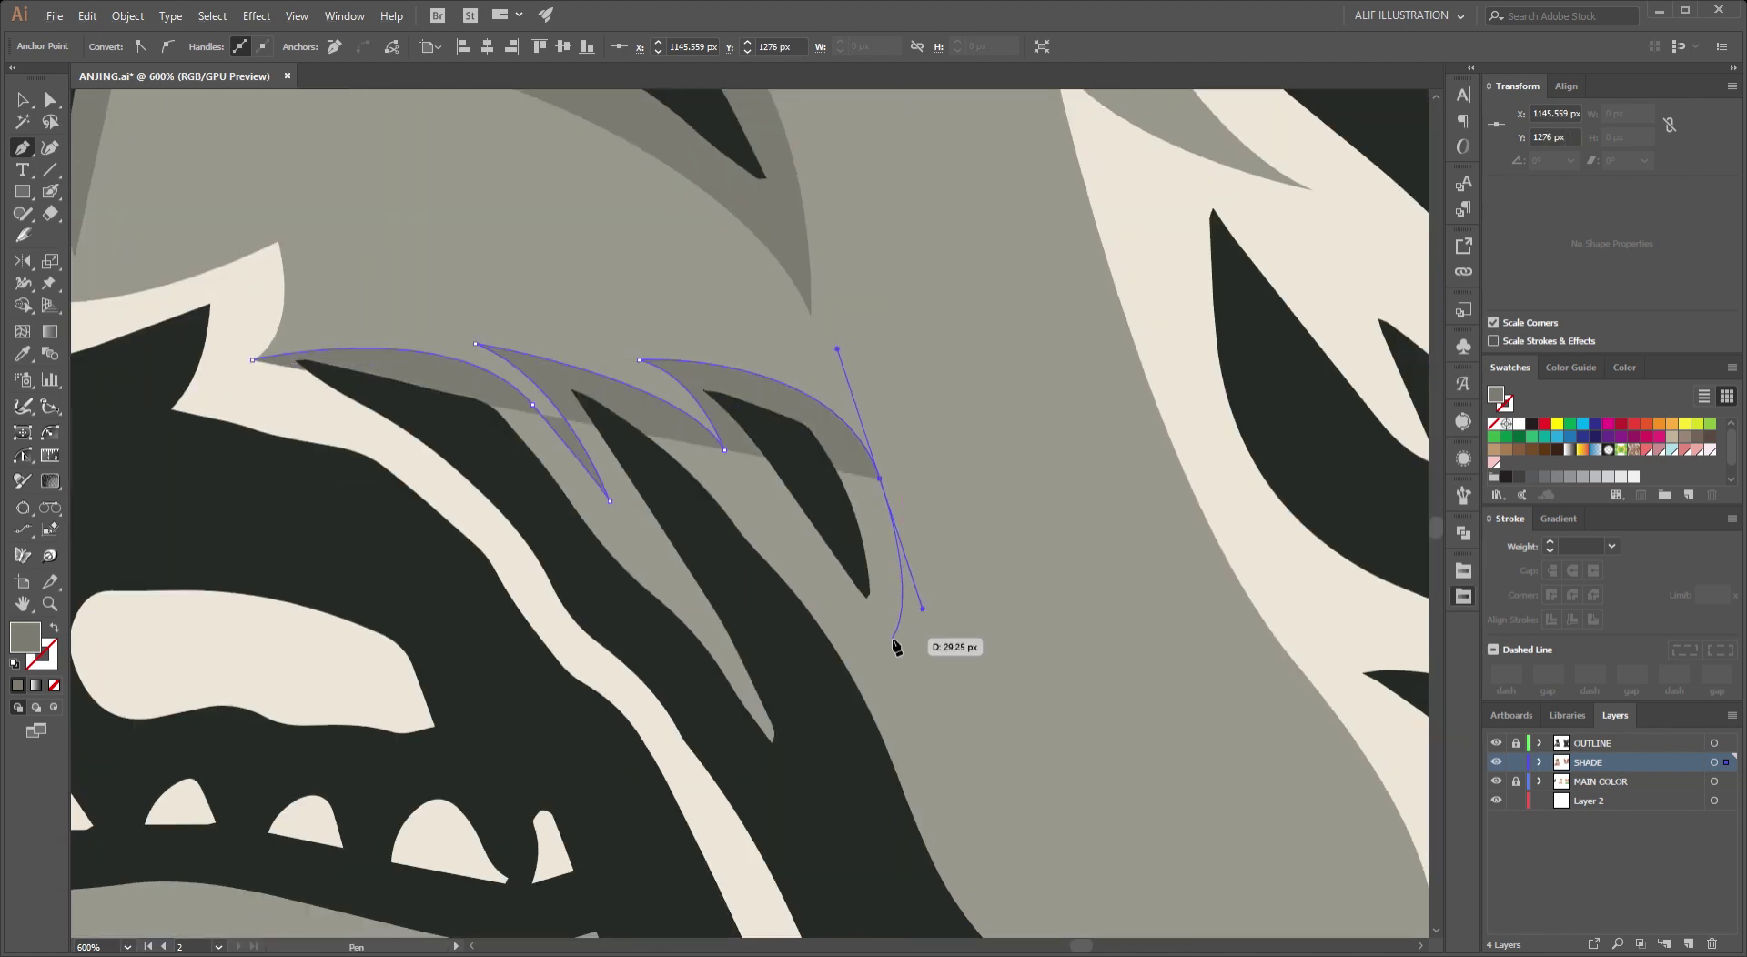
scroll(897, 637, up, 1)
click(905, 656)
scroll(905, 678, down, 1)
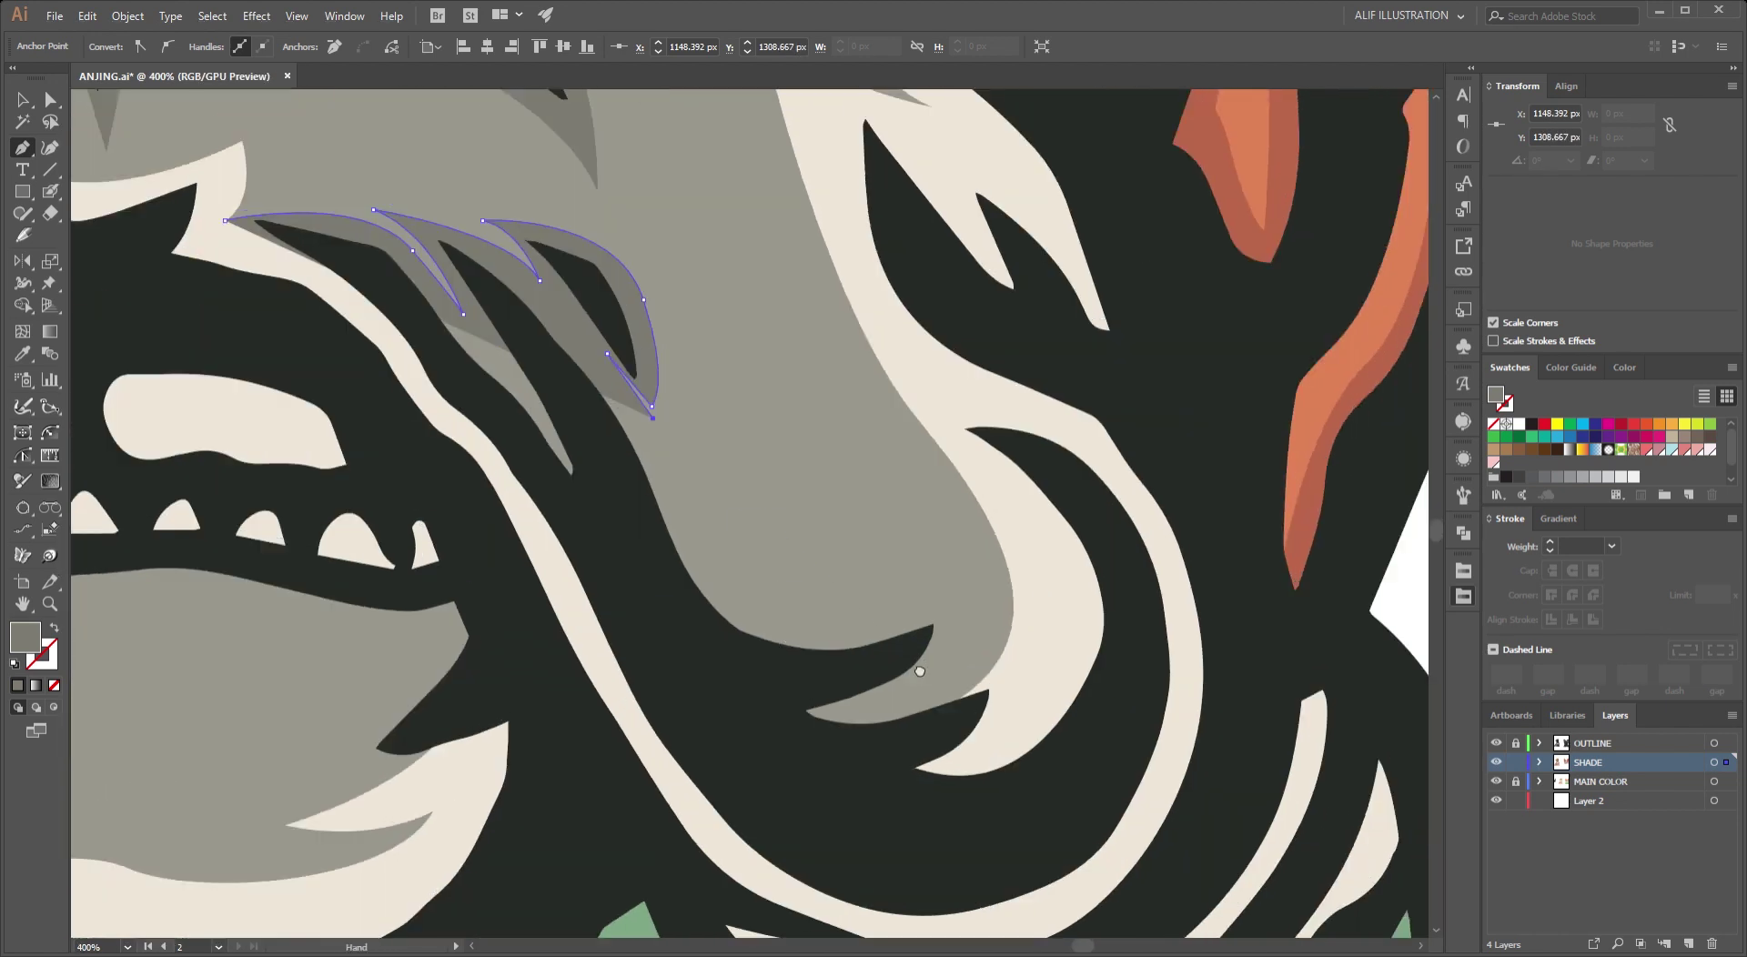
drag(946, 594, 1199, 446)
scroll(965, 596, up, 2)
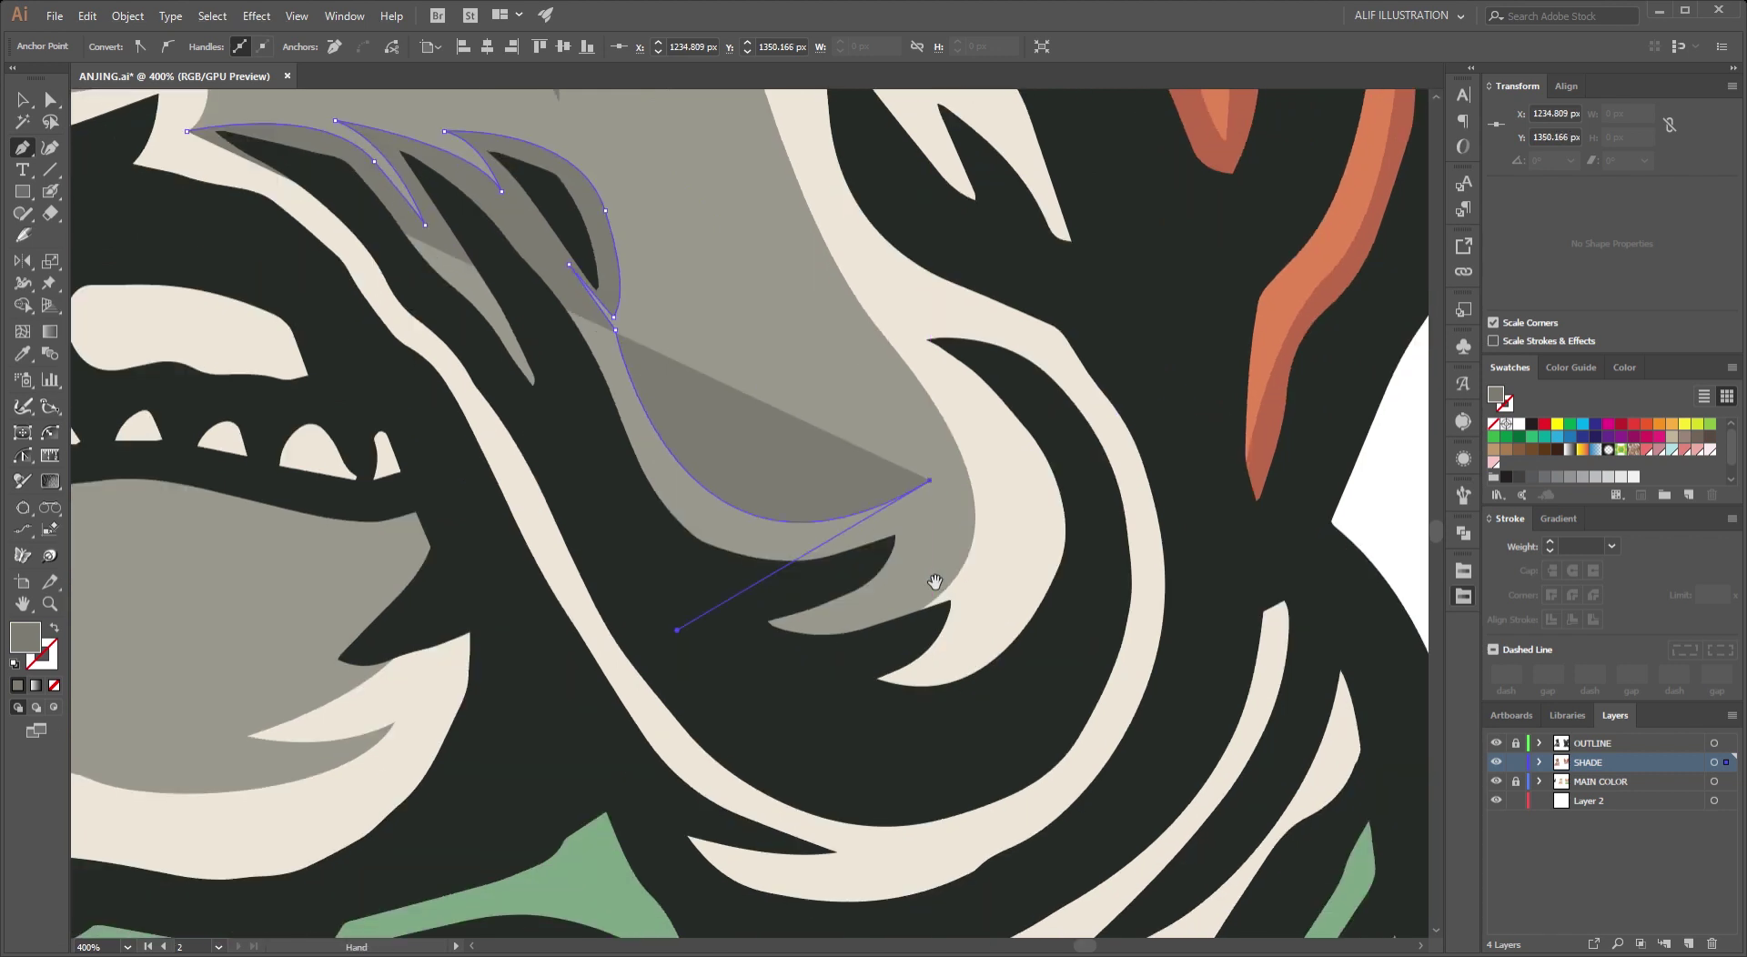
scroll(818, 637, up, 1)
drag(702, 663, 792, 652)
scroll(791, 651, up, 1)
scroll(937, 616, up, 1)
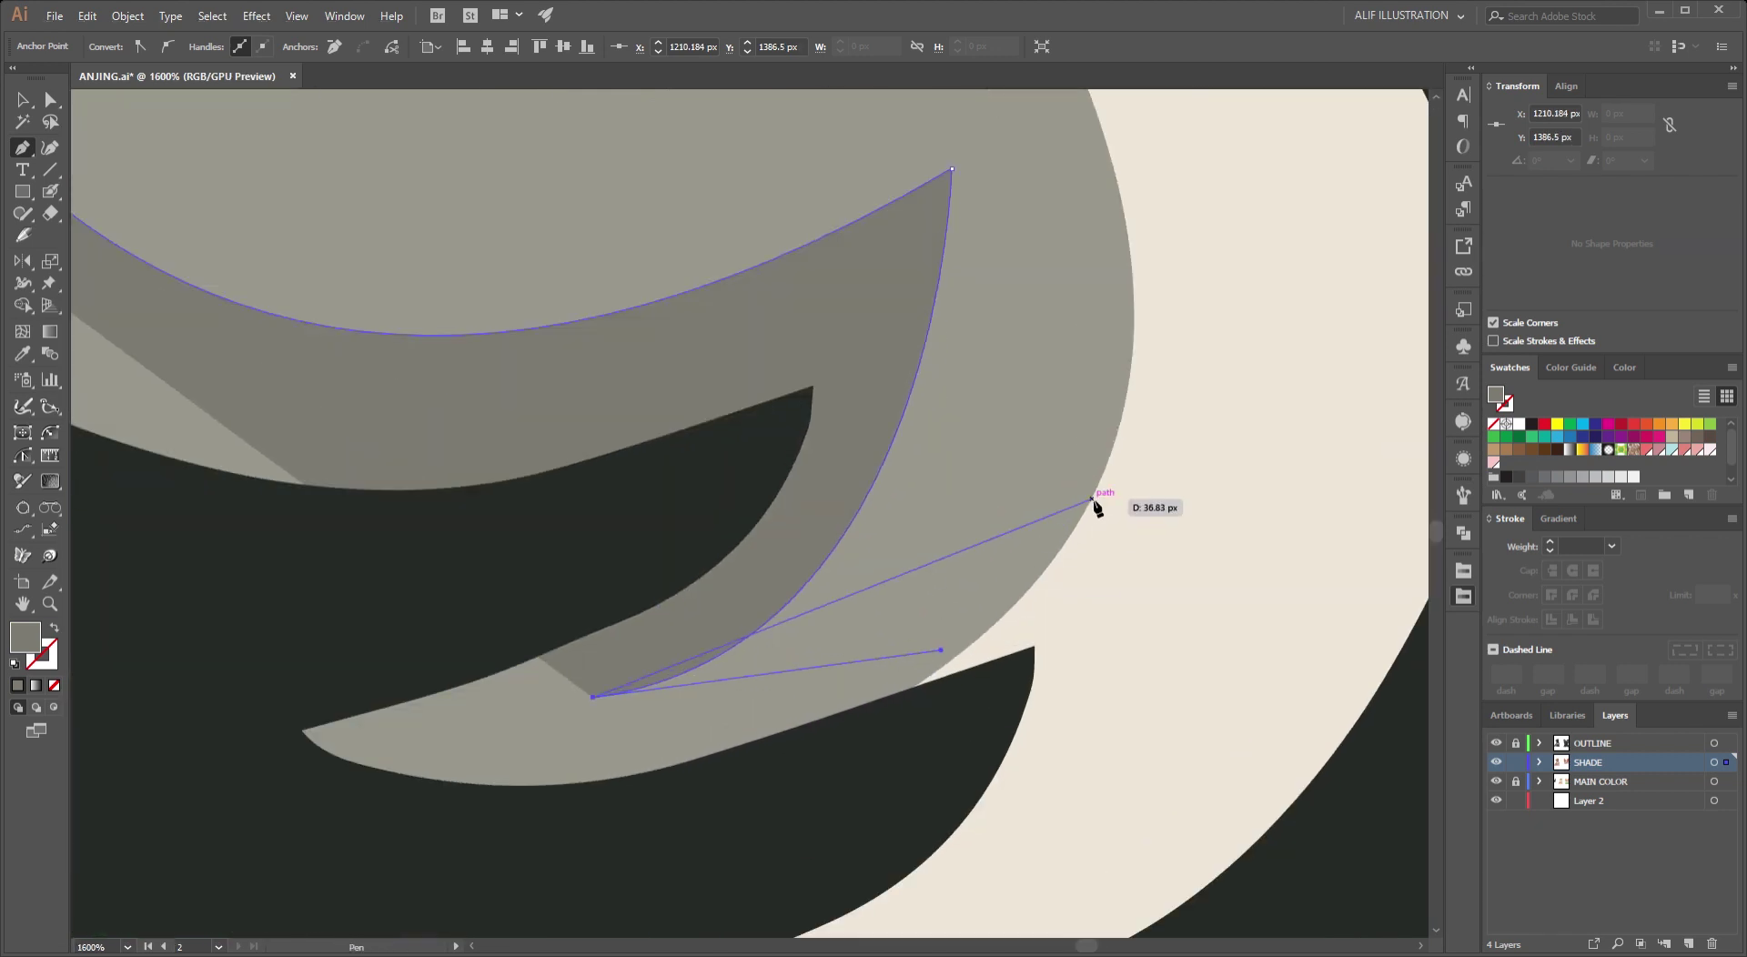
Add the remaining curved points and finish the three-tufted fur shade shape.
drag(1092, 500, 1209, 292)
drag(788, 782, 661, 806)
scroll(661, 806, down, 2)
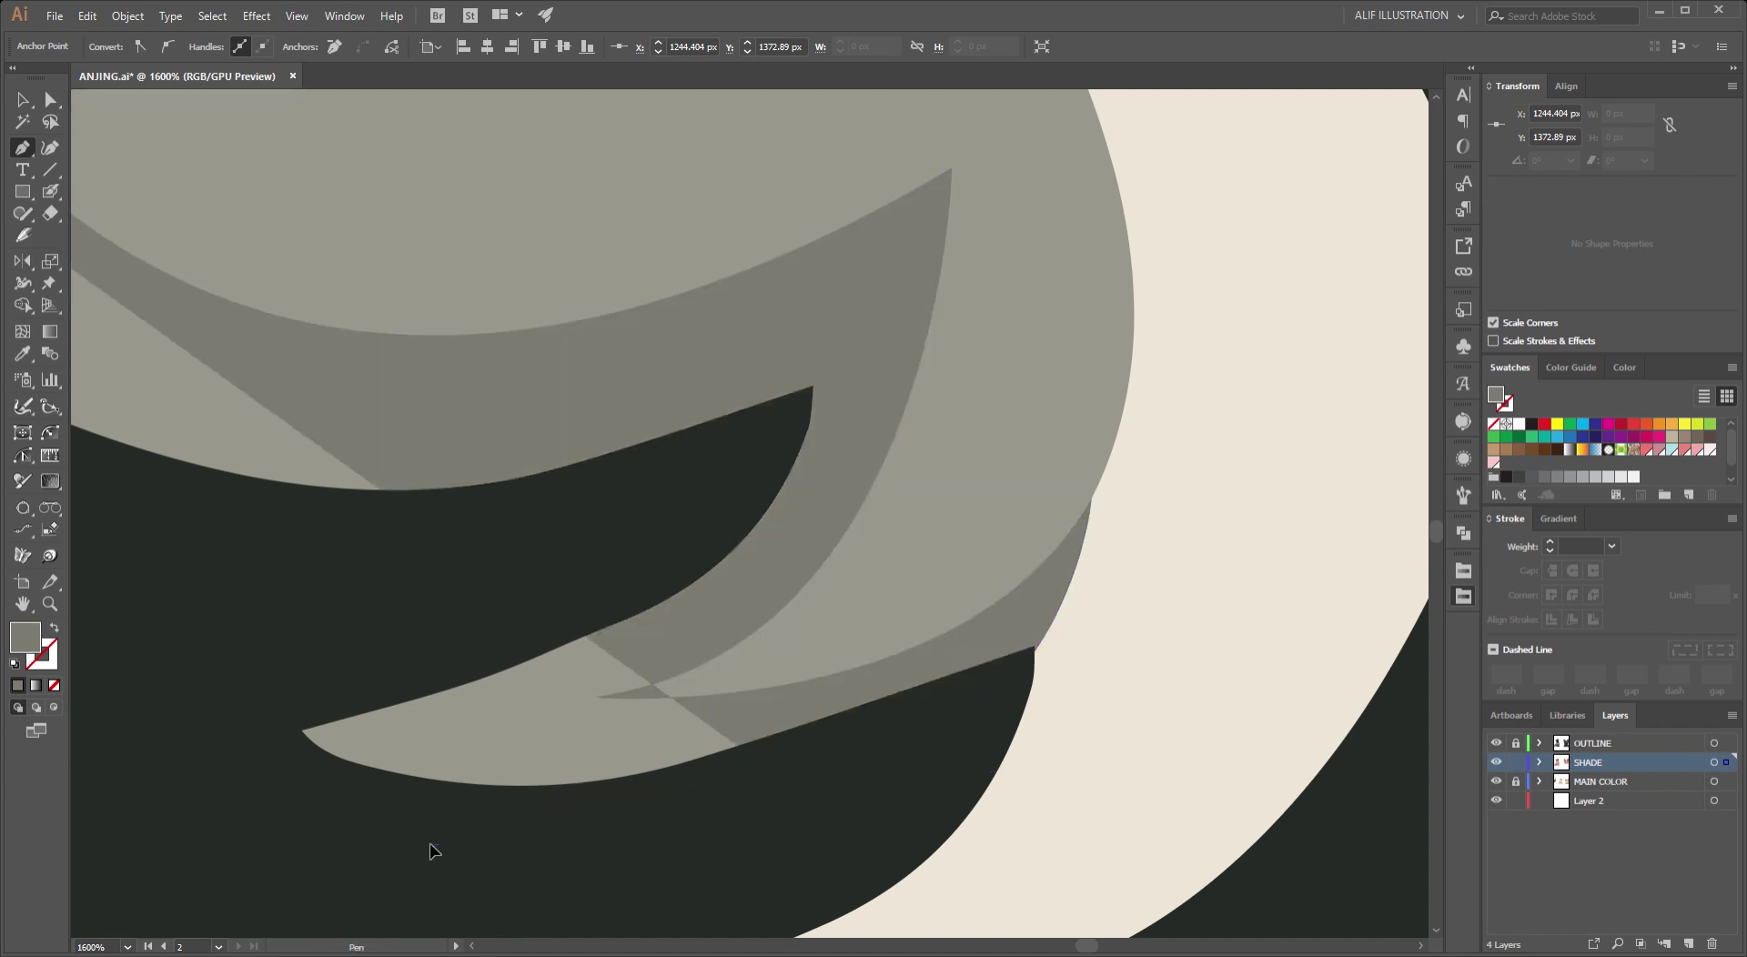
scroll(616, 672, up, 2)
drag(193, 457, 777, 739)
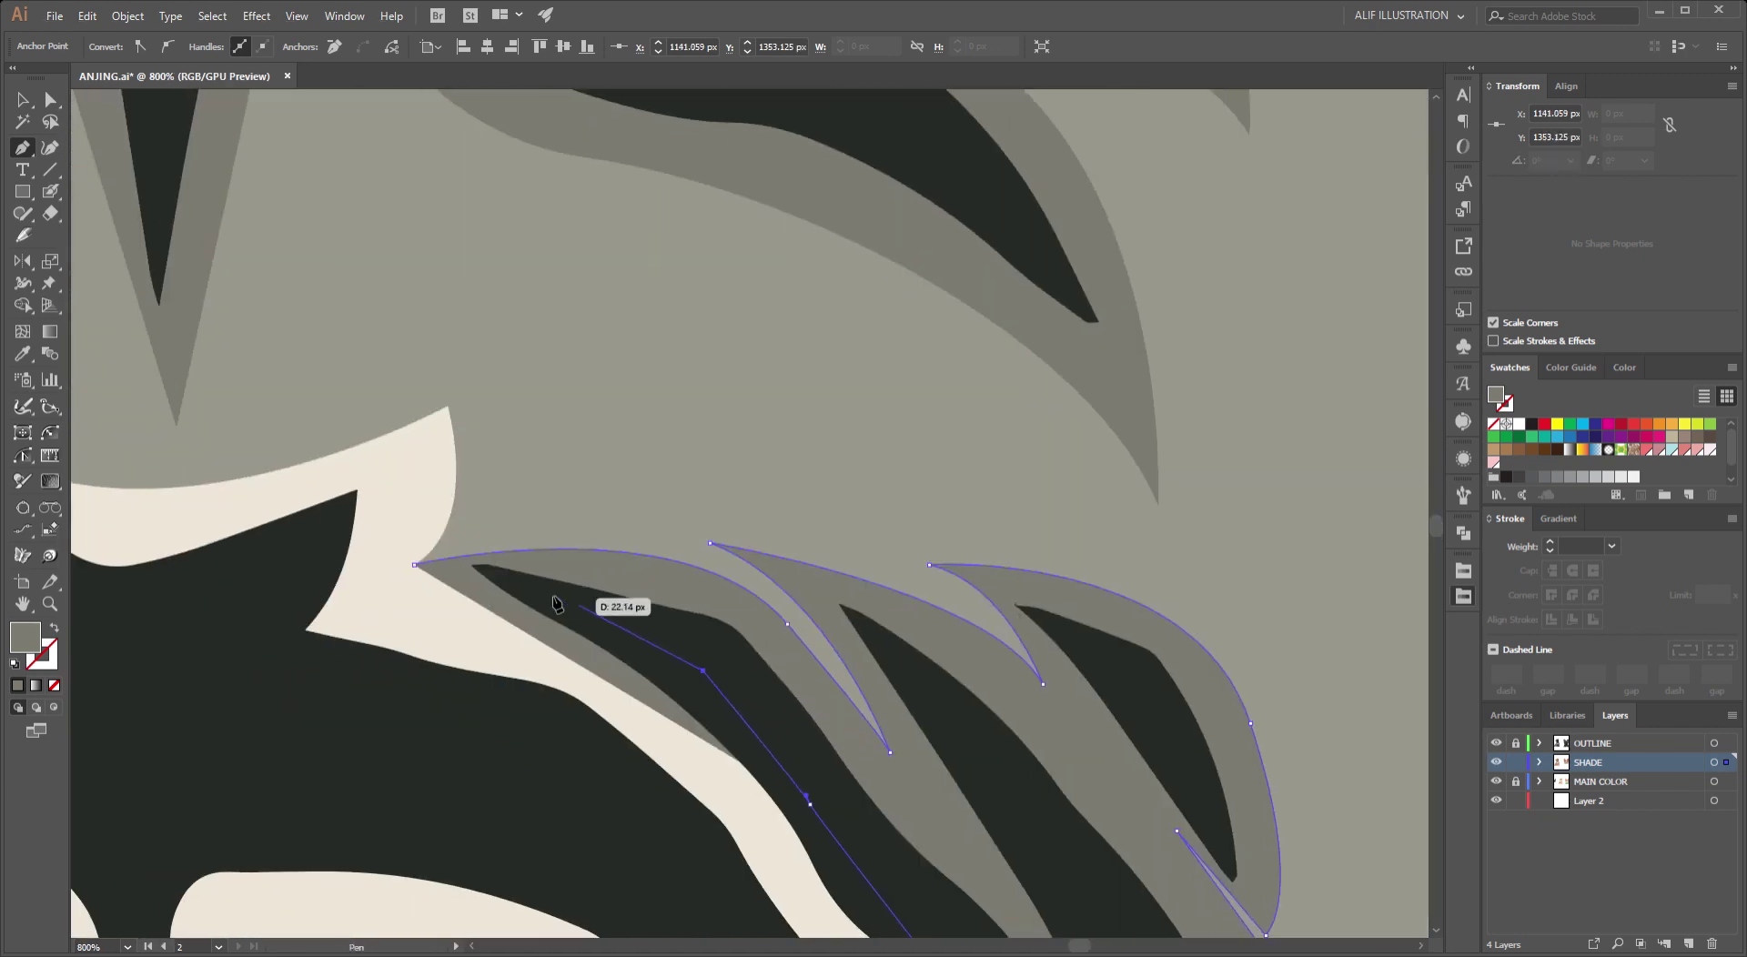
drag(414, 564, 284, 573)
ctrl+click(816, 335)
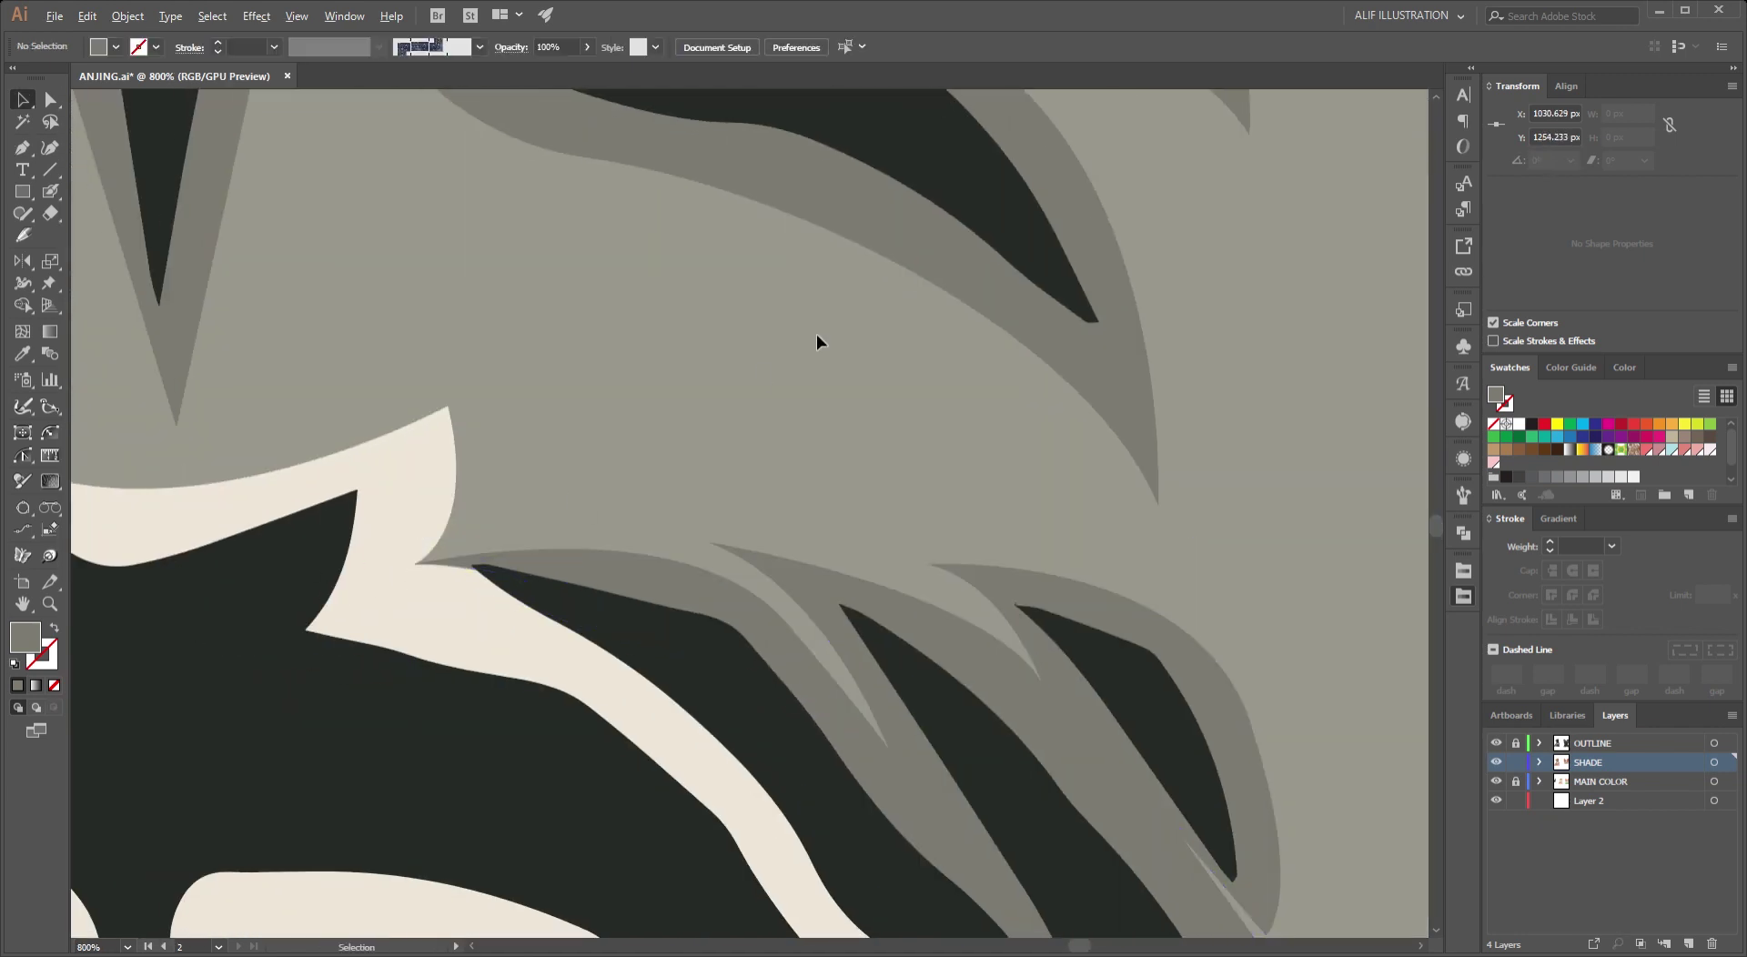
scroll(771, 586, down, 5)
scroll(771, 586, up, 1)
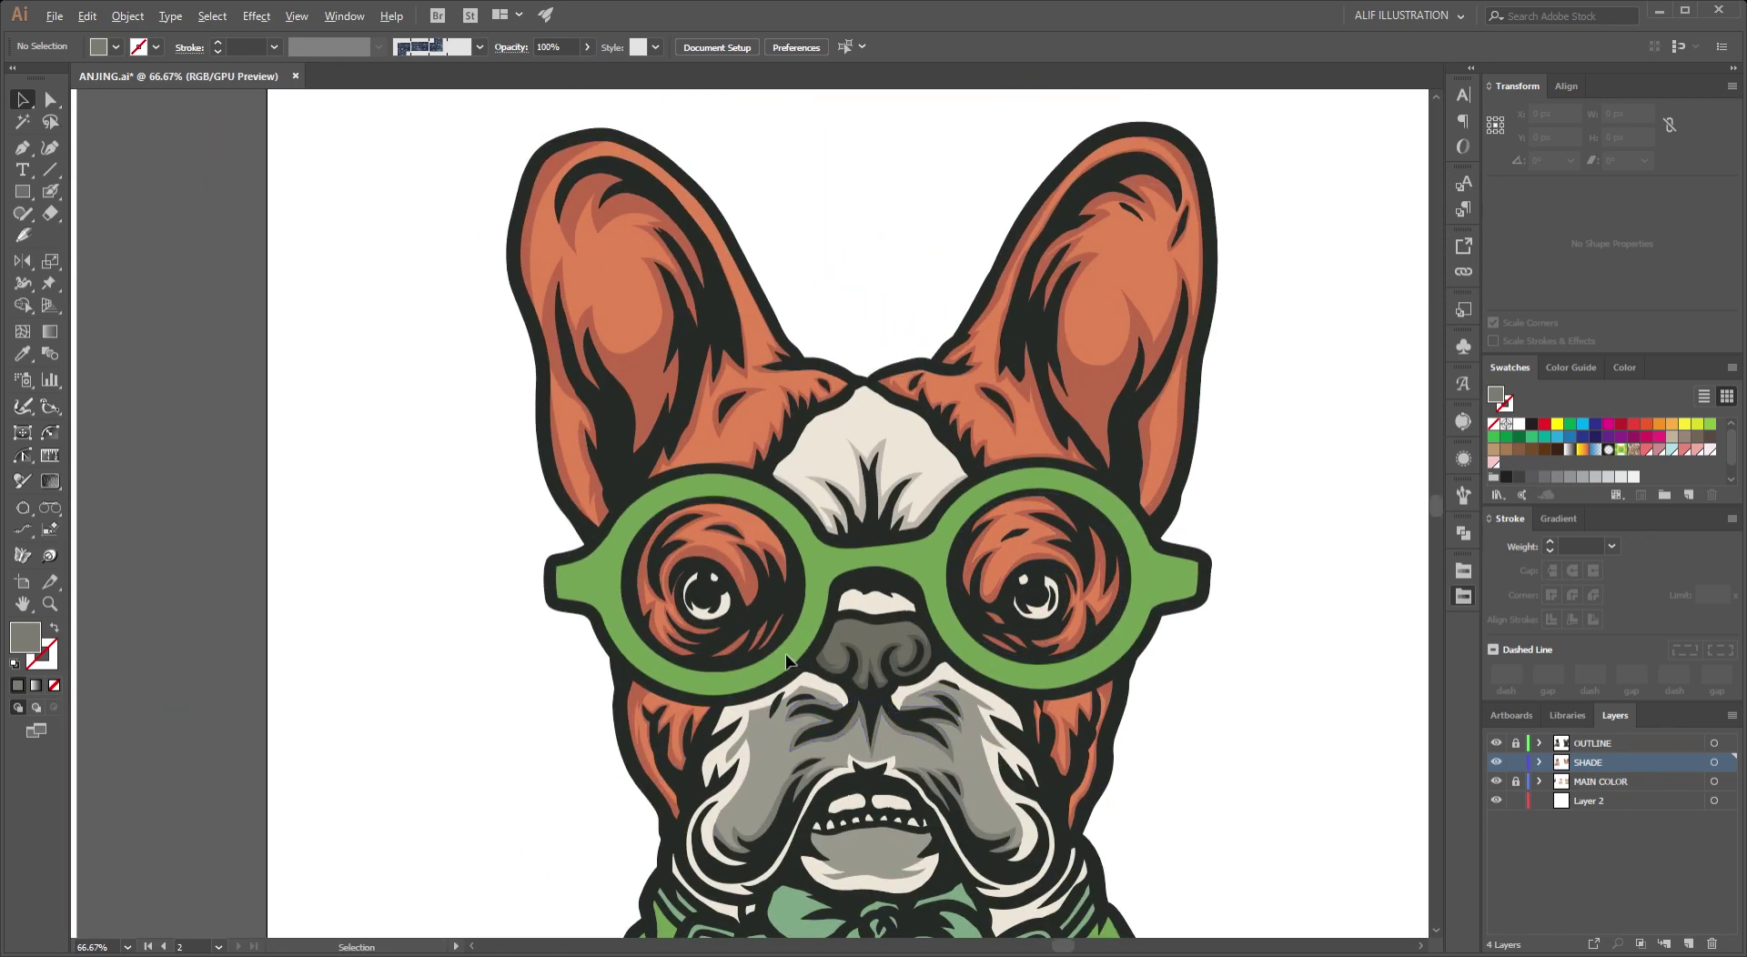
Drag the left jowl shade's end point and curve in toward the nose.
scroll(828, 700, up, 2)
scroll(828, 700, up, 2)
scroll(830, 697, down, 3)
scroll(830, 696, up, 2)
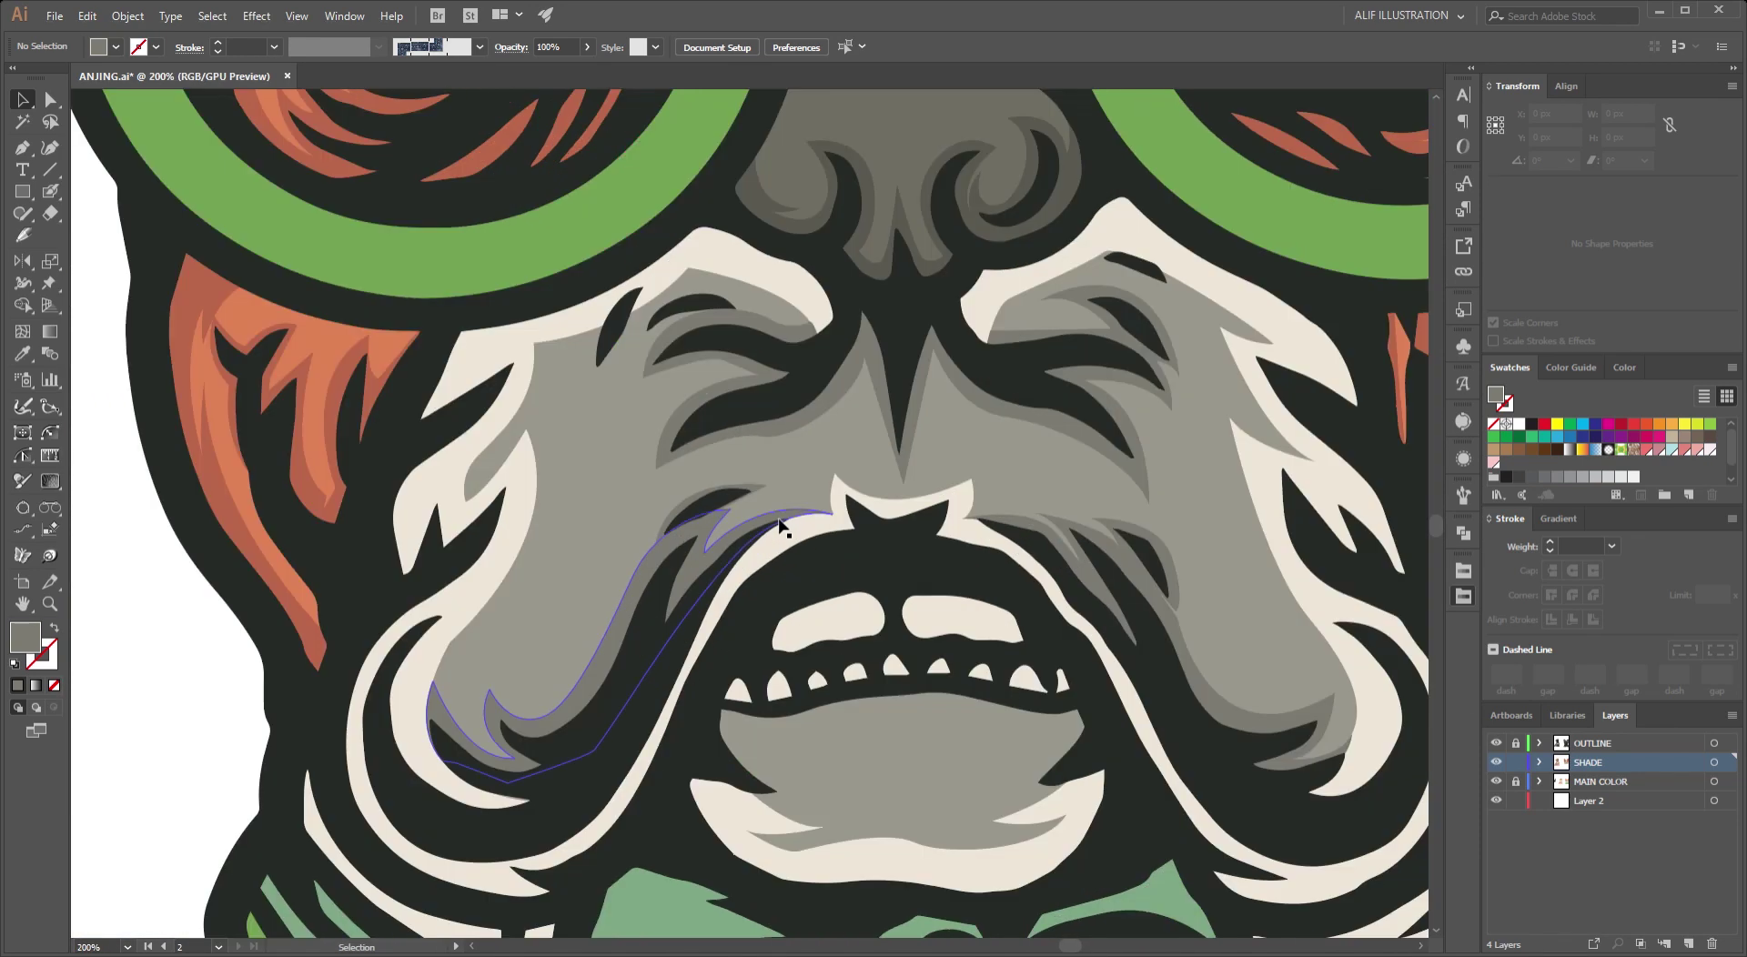
scroll(819, 637, up, 2)
ctrl+click(870, 544)
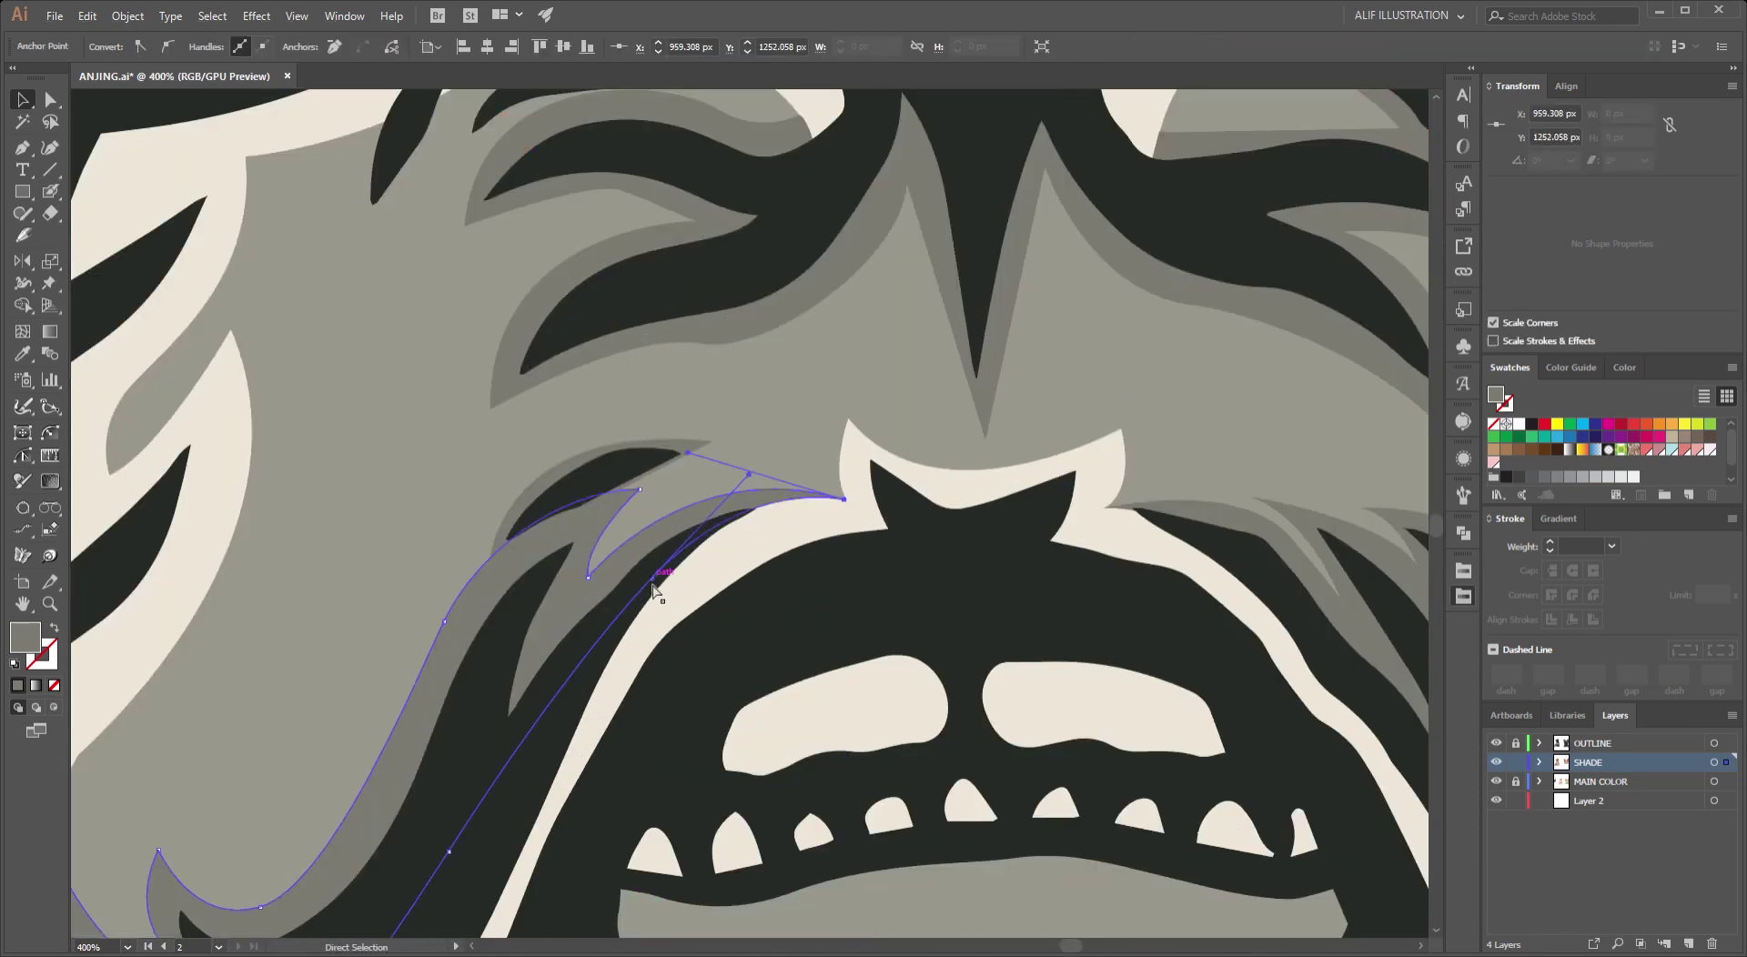
ctrl+click(746, 636)
scroll(909, 598, down, 3)
scroll(875, 403, down, 2)
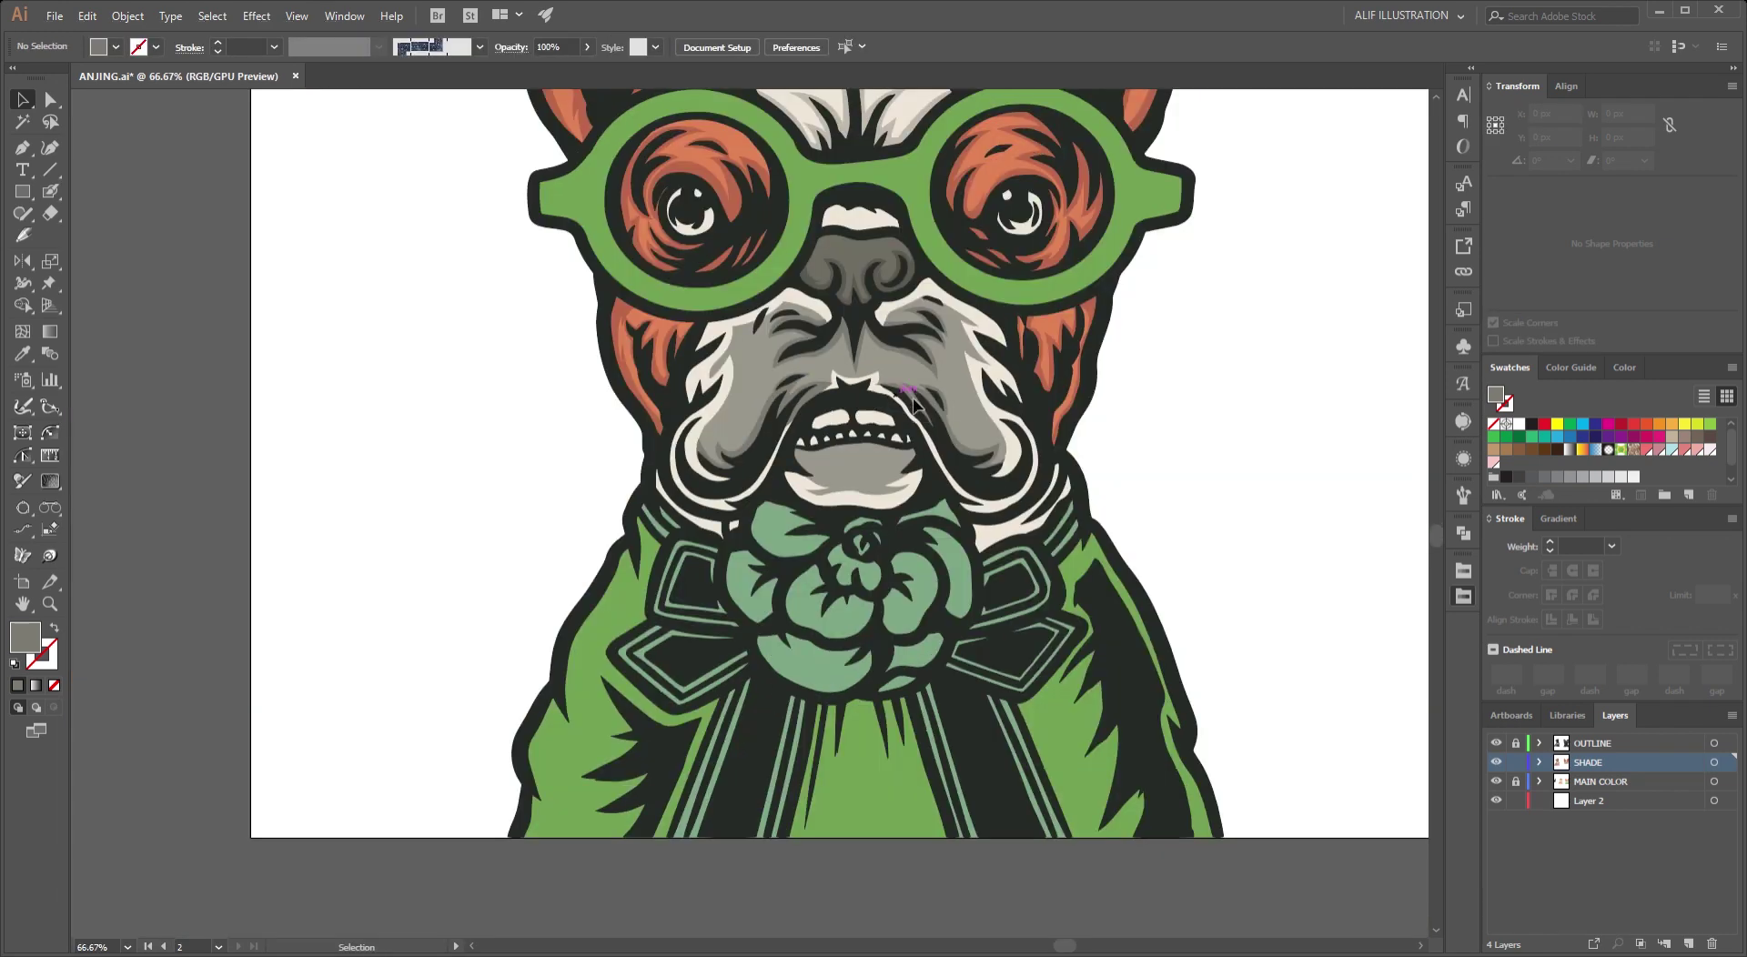
scroll(830, 391, up, 4)
ctrl+click(831, 390)
scroll(831, 390, down, 4)
scroll(848, 382, up, 4)
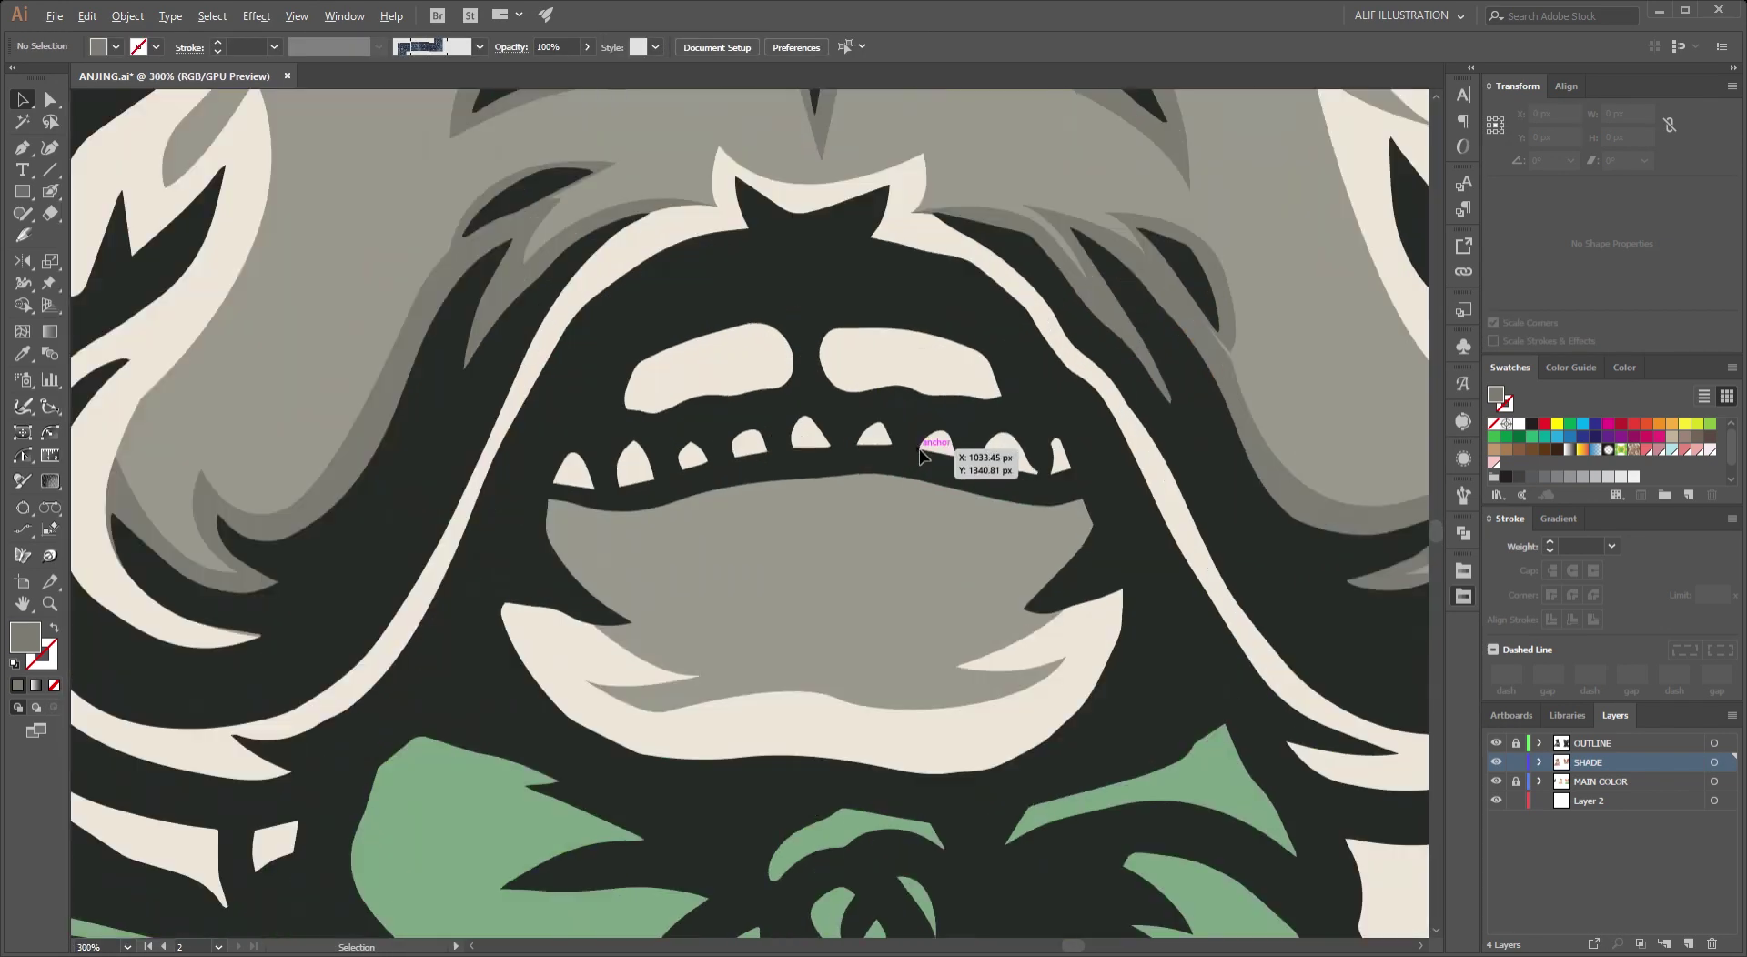
ctrl+click(682, 382)
drag(705, 414, 696, 410)
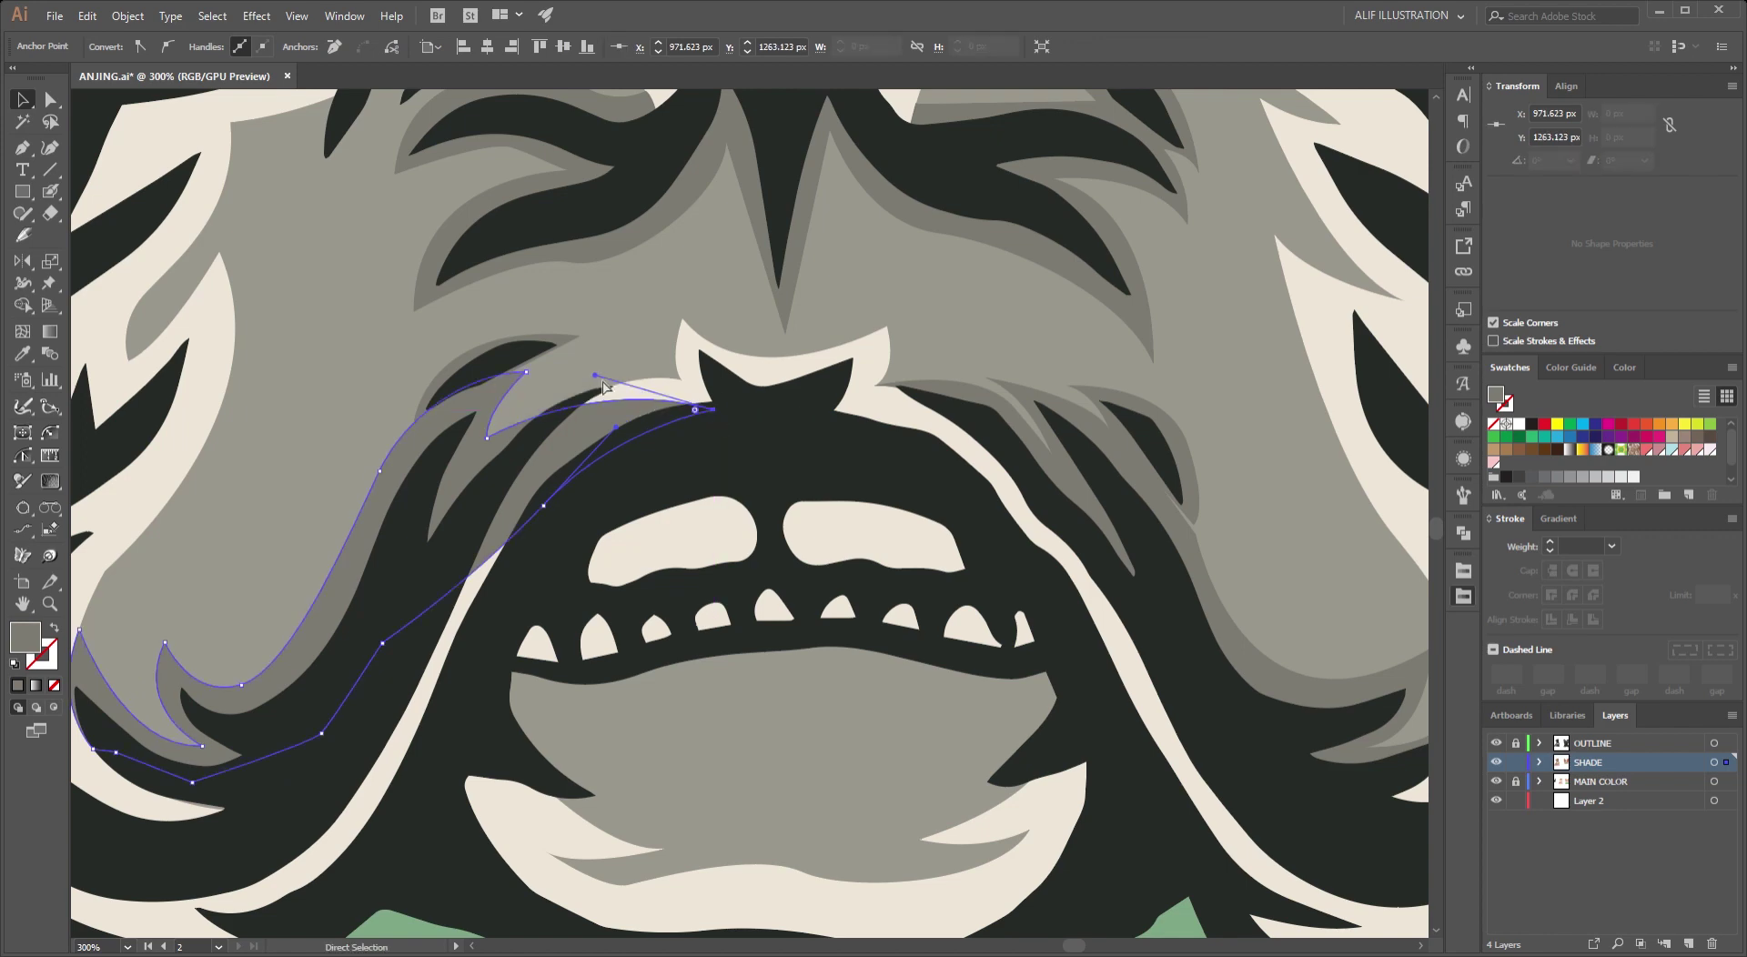
drag(598, 382, 663, 330)
click(791, 460)
Move the right jowl shade's left end under the nose and reshape its lower point.
scroll(788, 447, down, 2)
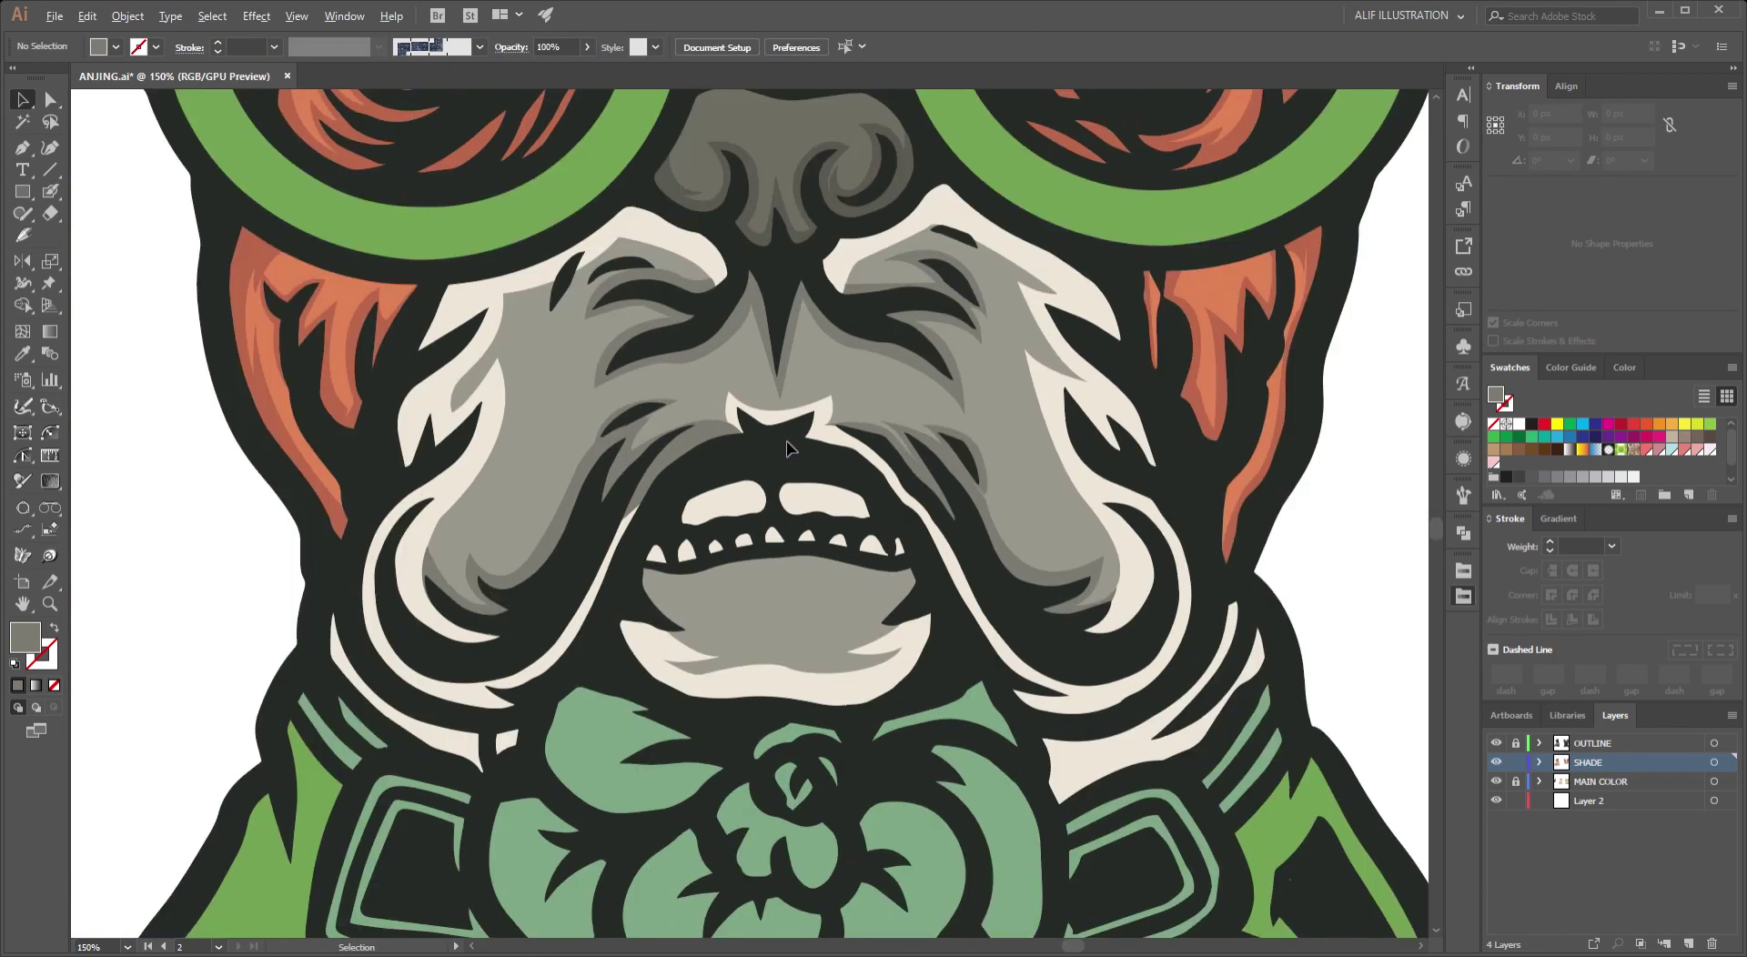
click(826, 424)
scroll(832, 421, up, 3)
drag(819, 452, 744, 476)
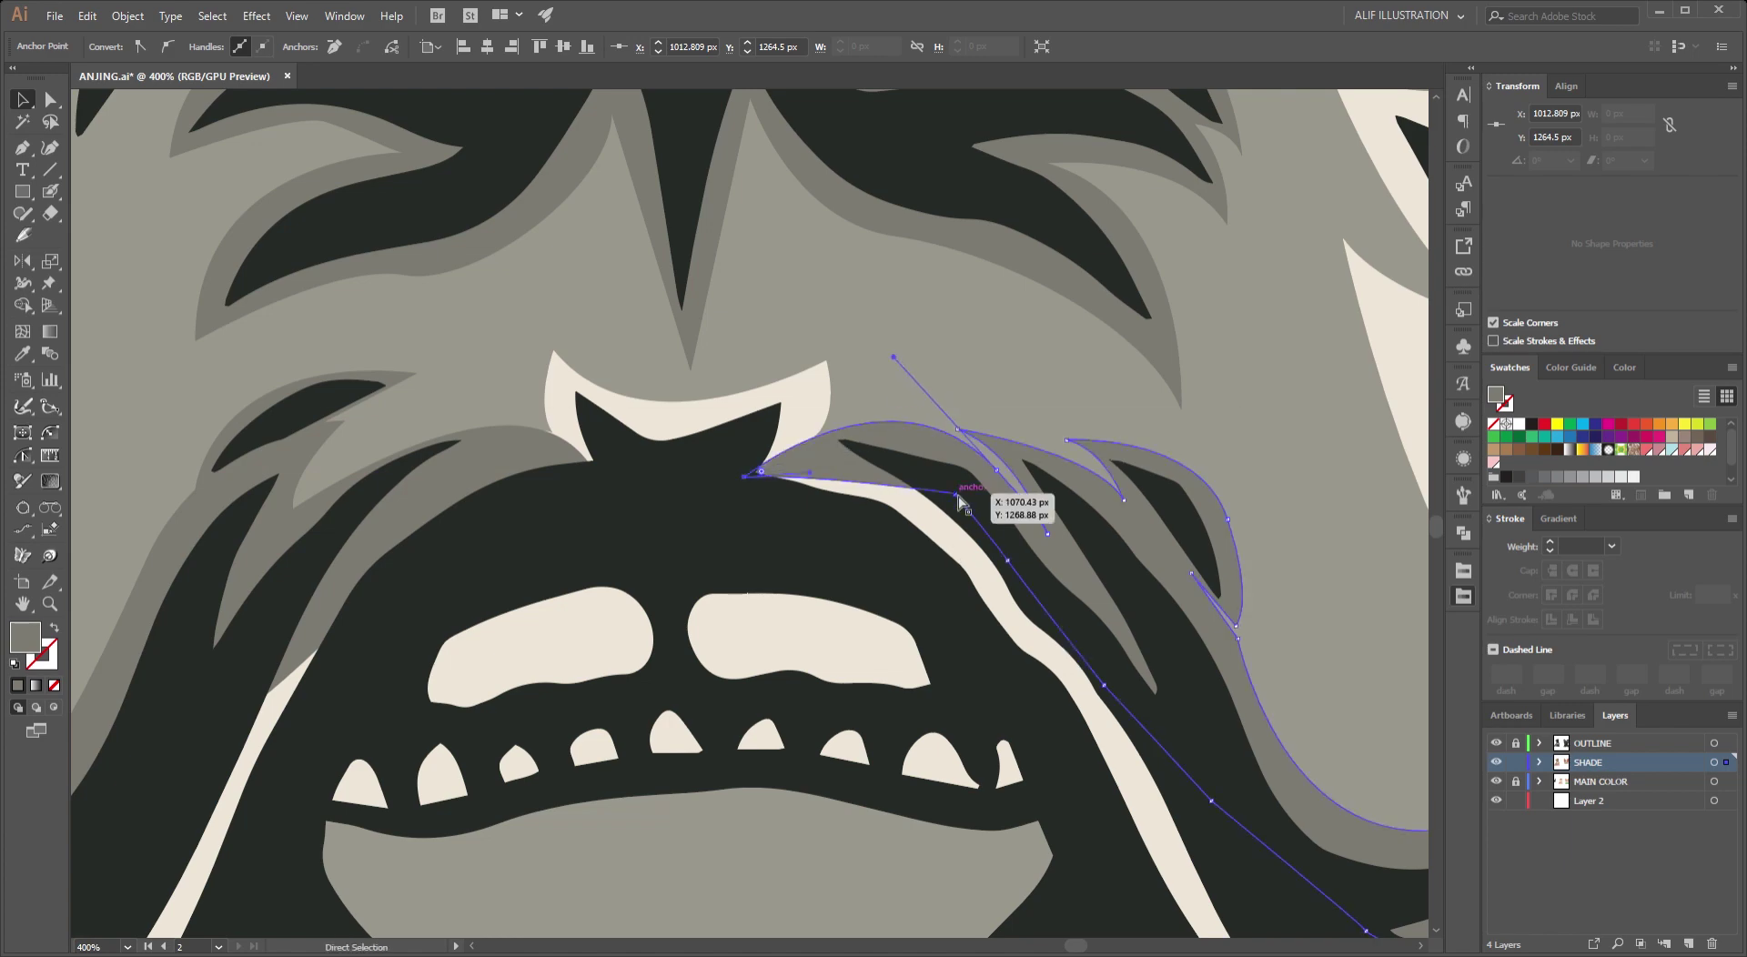
drag(954, 493, 910, 538)
ctrl+click(913, 365)
scroll(914, 366, down, 5)
scroll(950, 377, up, 3)
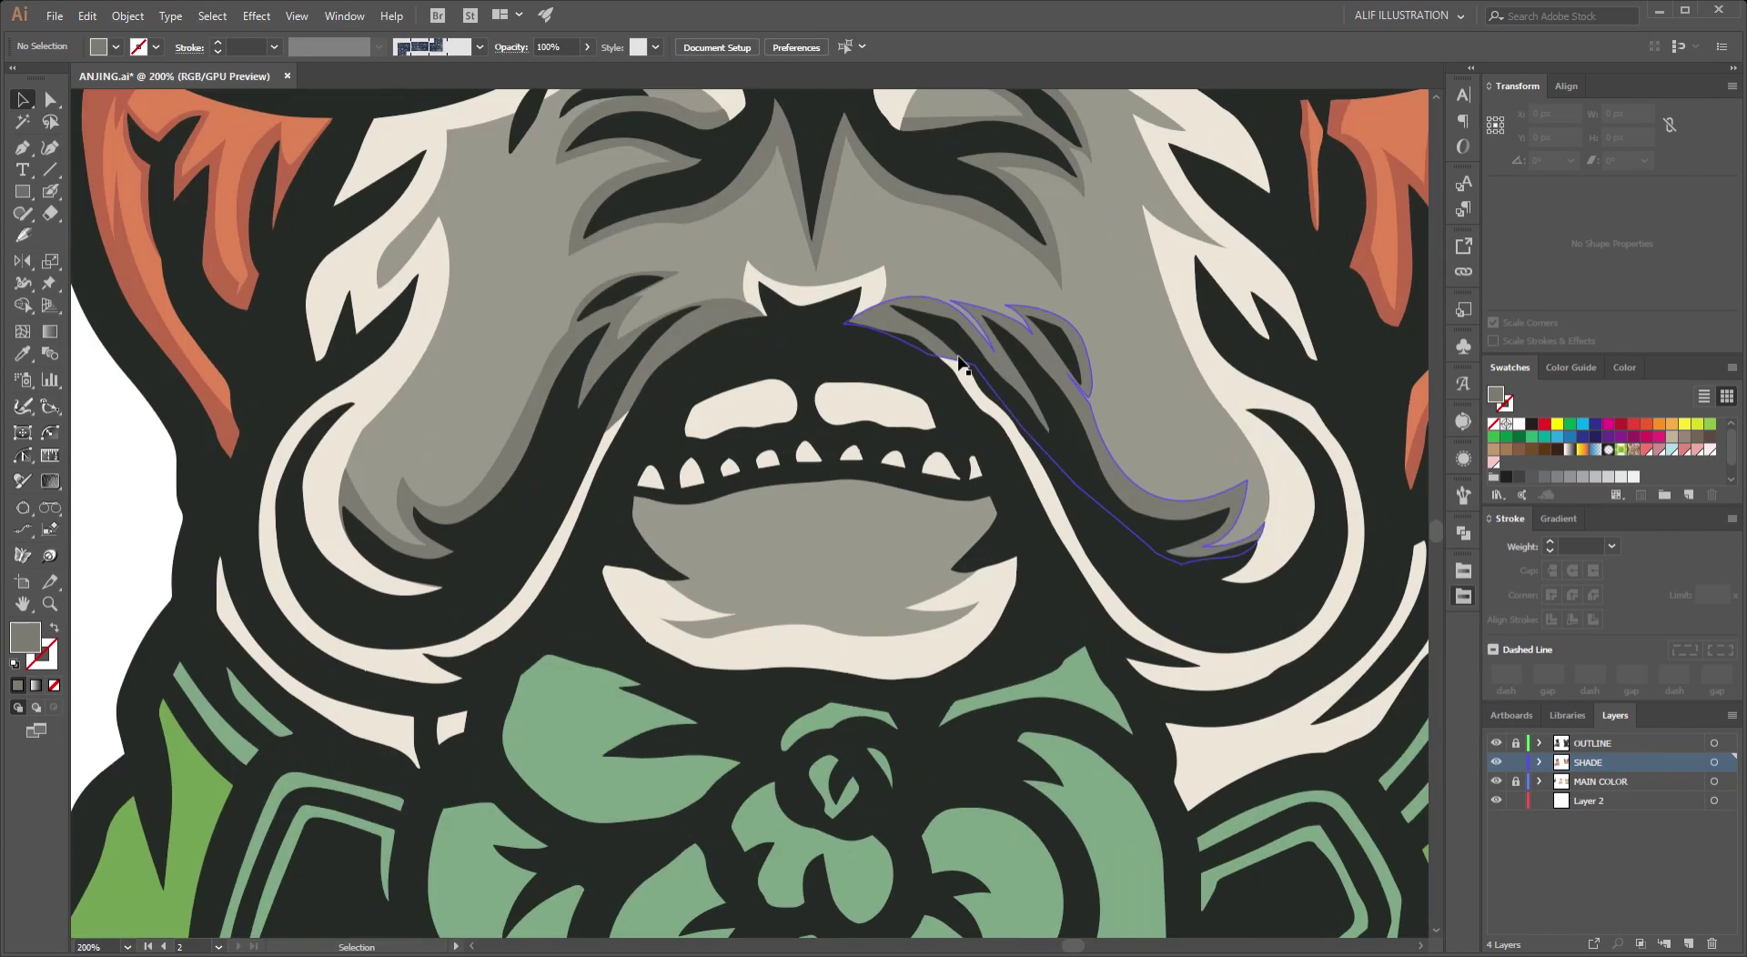
click(951, 382)
ctrl+click(951, 386)
scroll(951, 386, down, 3)
scroll(1201, 750, up, 3)
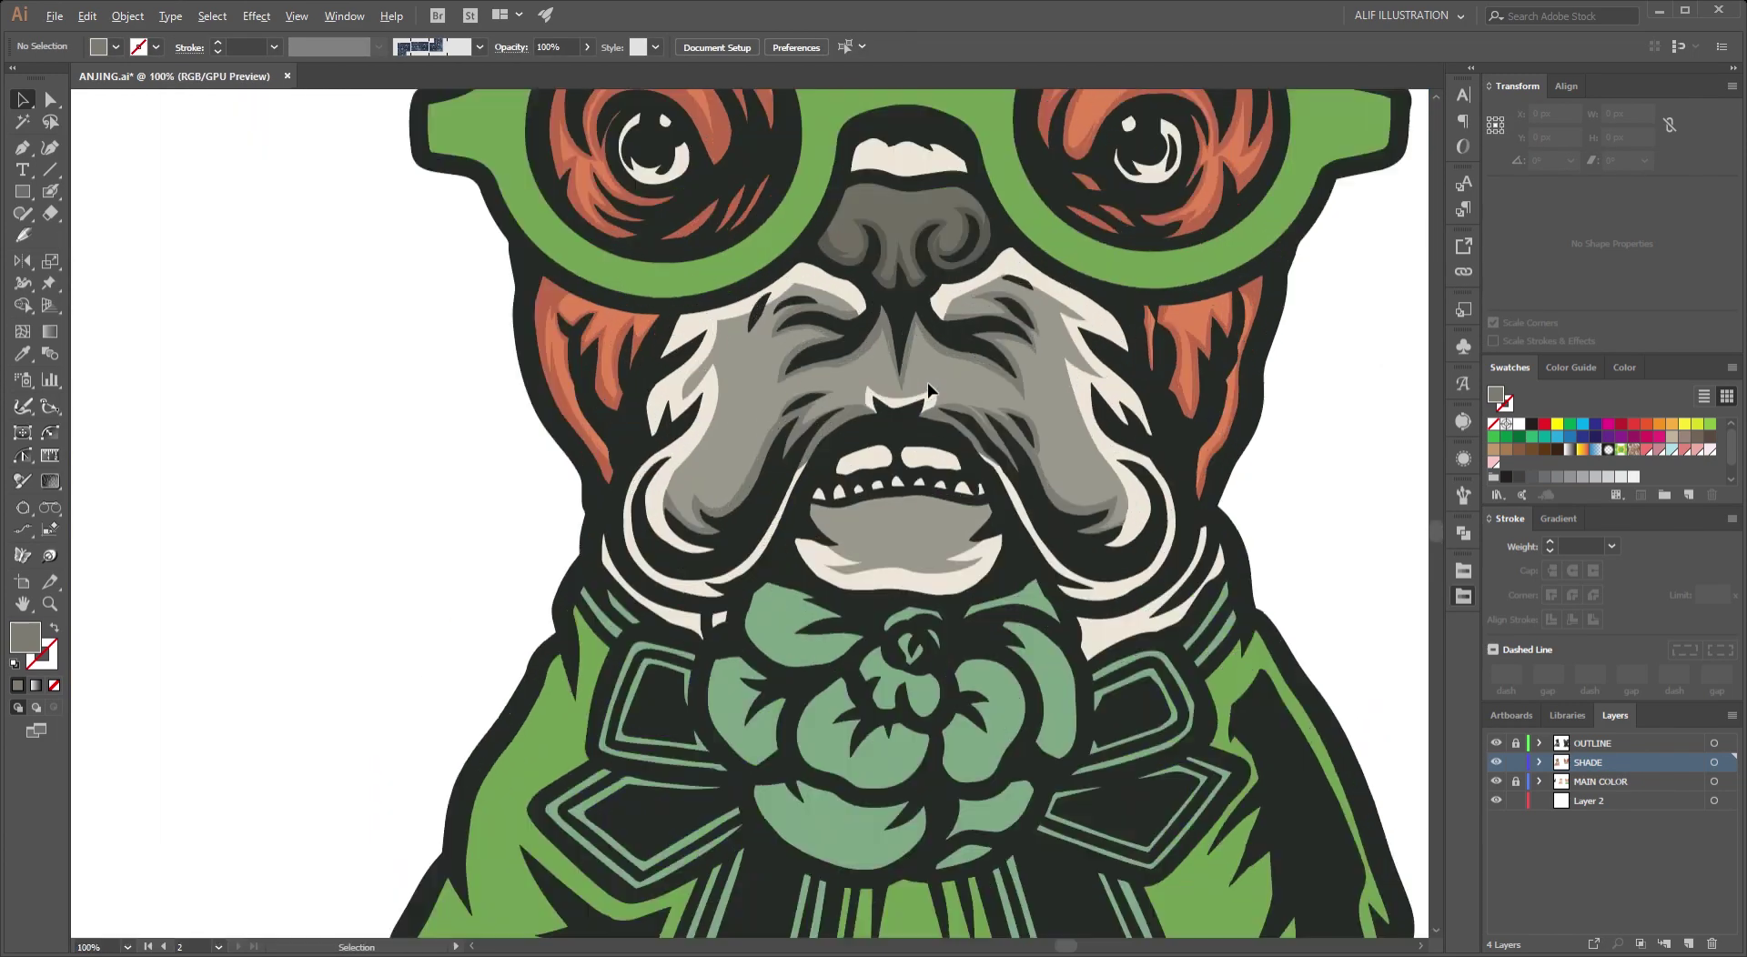
Unlock MAIN COLOR, erase the white highlight under the nose, then relock the layer.
click(1516, 782)
click(1103, 619)
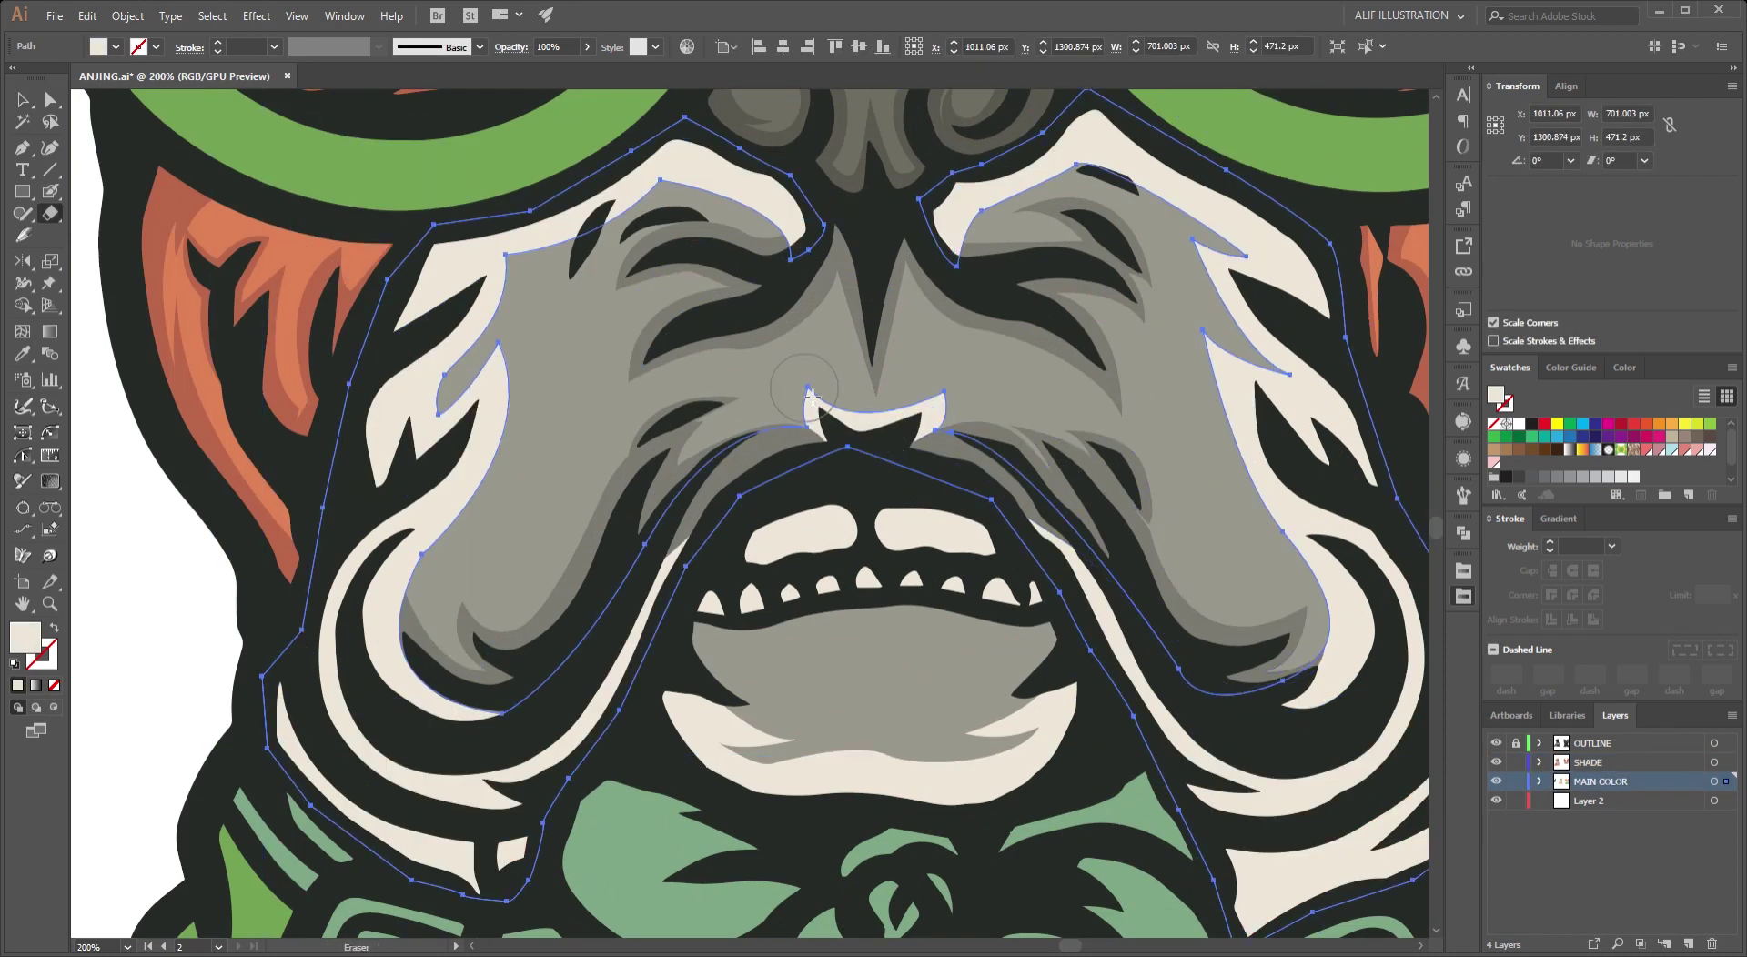
drag(810, 393, 937, 405)
key(v)
click(1515, 781)
Make the SHADE layer active and zoom in under the nose.
click(1588, 763)
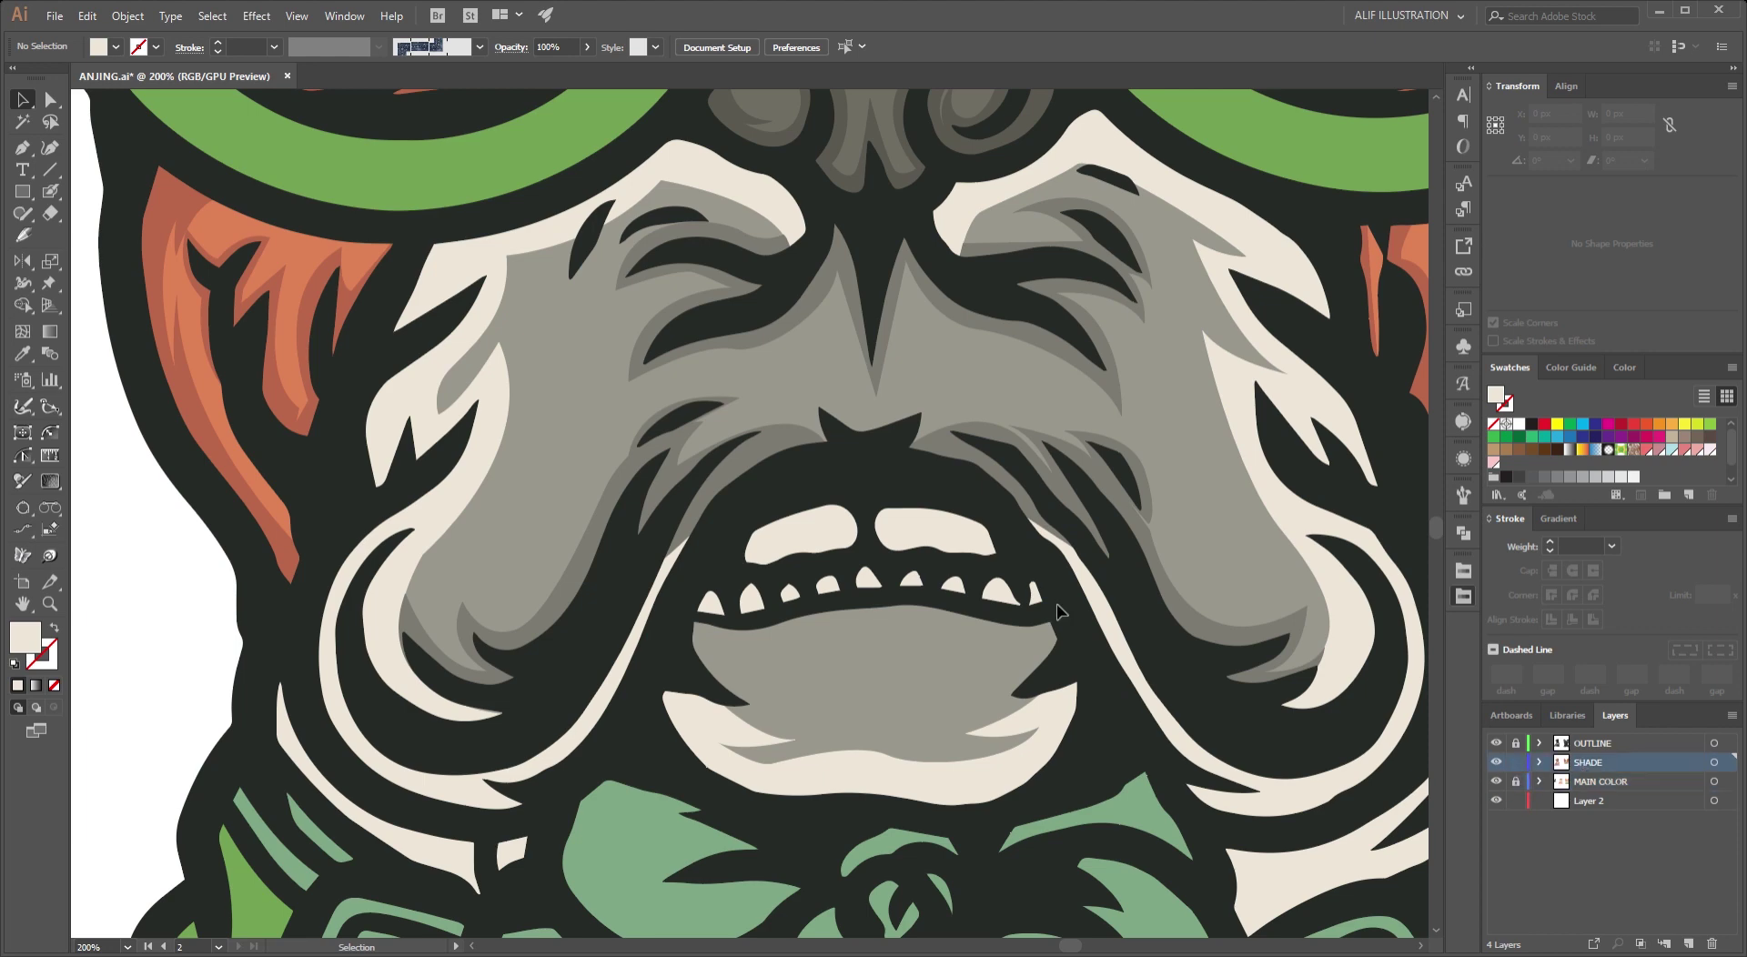
scroll(828, 460, down, 5)
scroll(810, 564, up, 1)
key(p)
scroll(552, 427, up, 5)
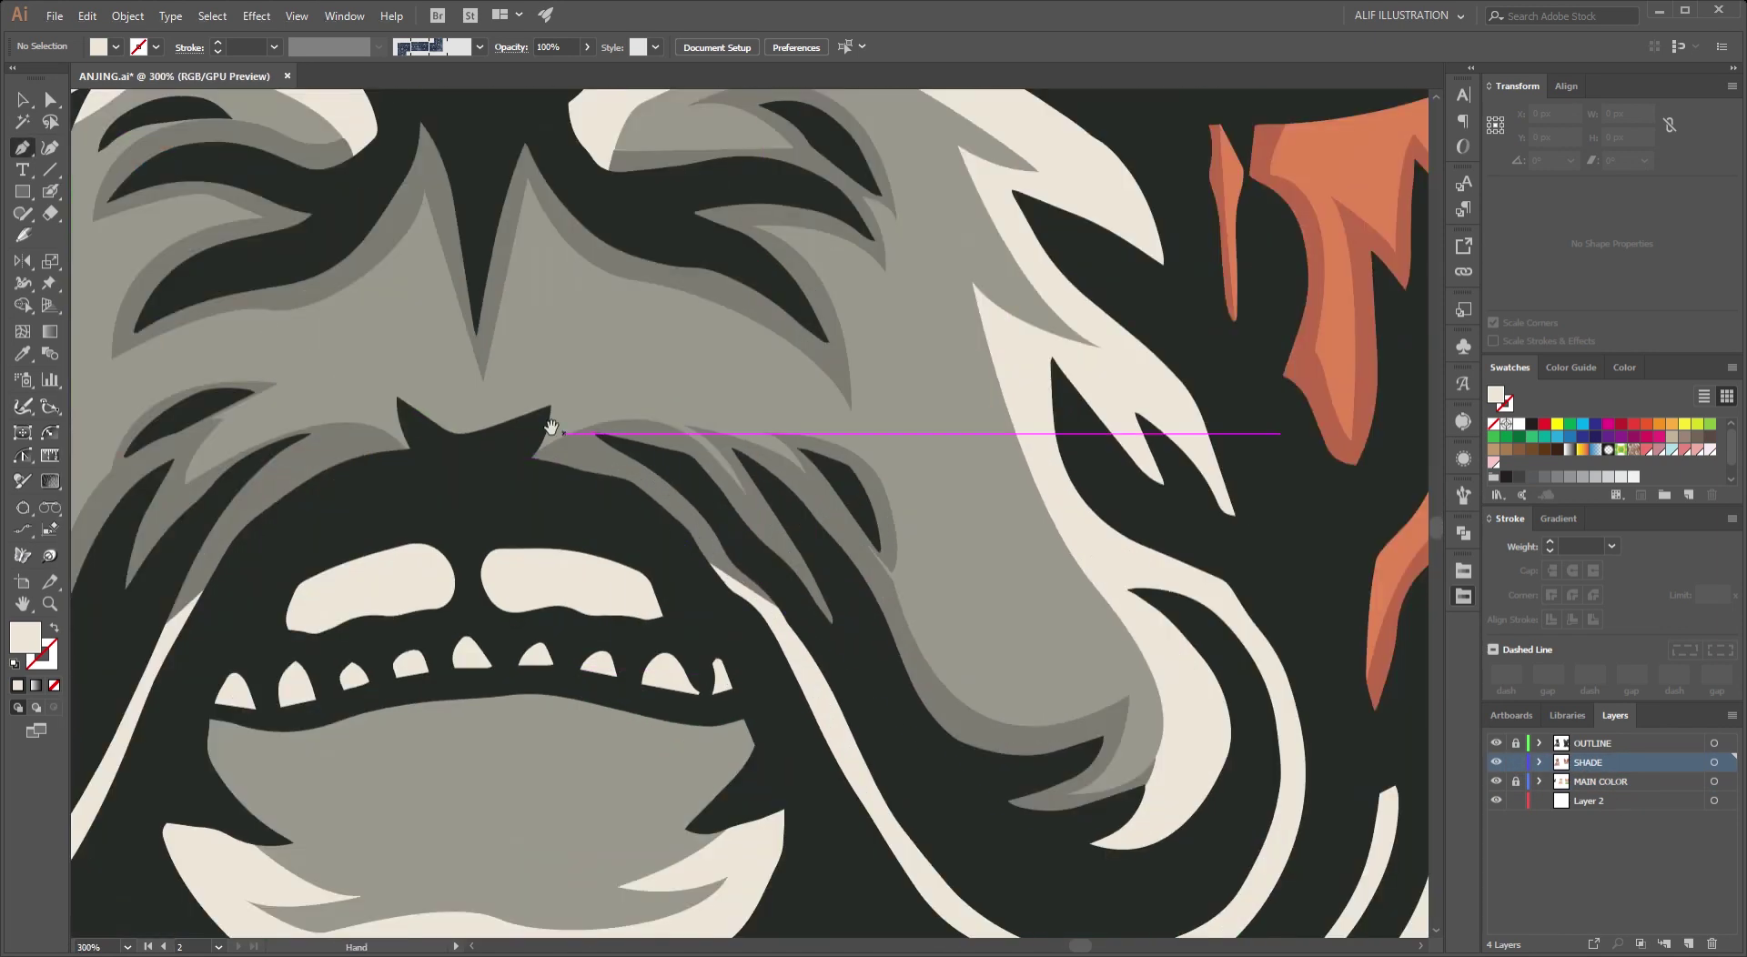
drag(551, 427, 1006, 651)
key(v)
Draw a closed, curved grey shade path around the nose tip with the Pen.
click(838, 664)
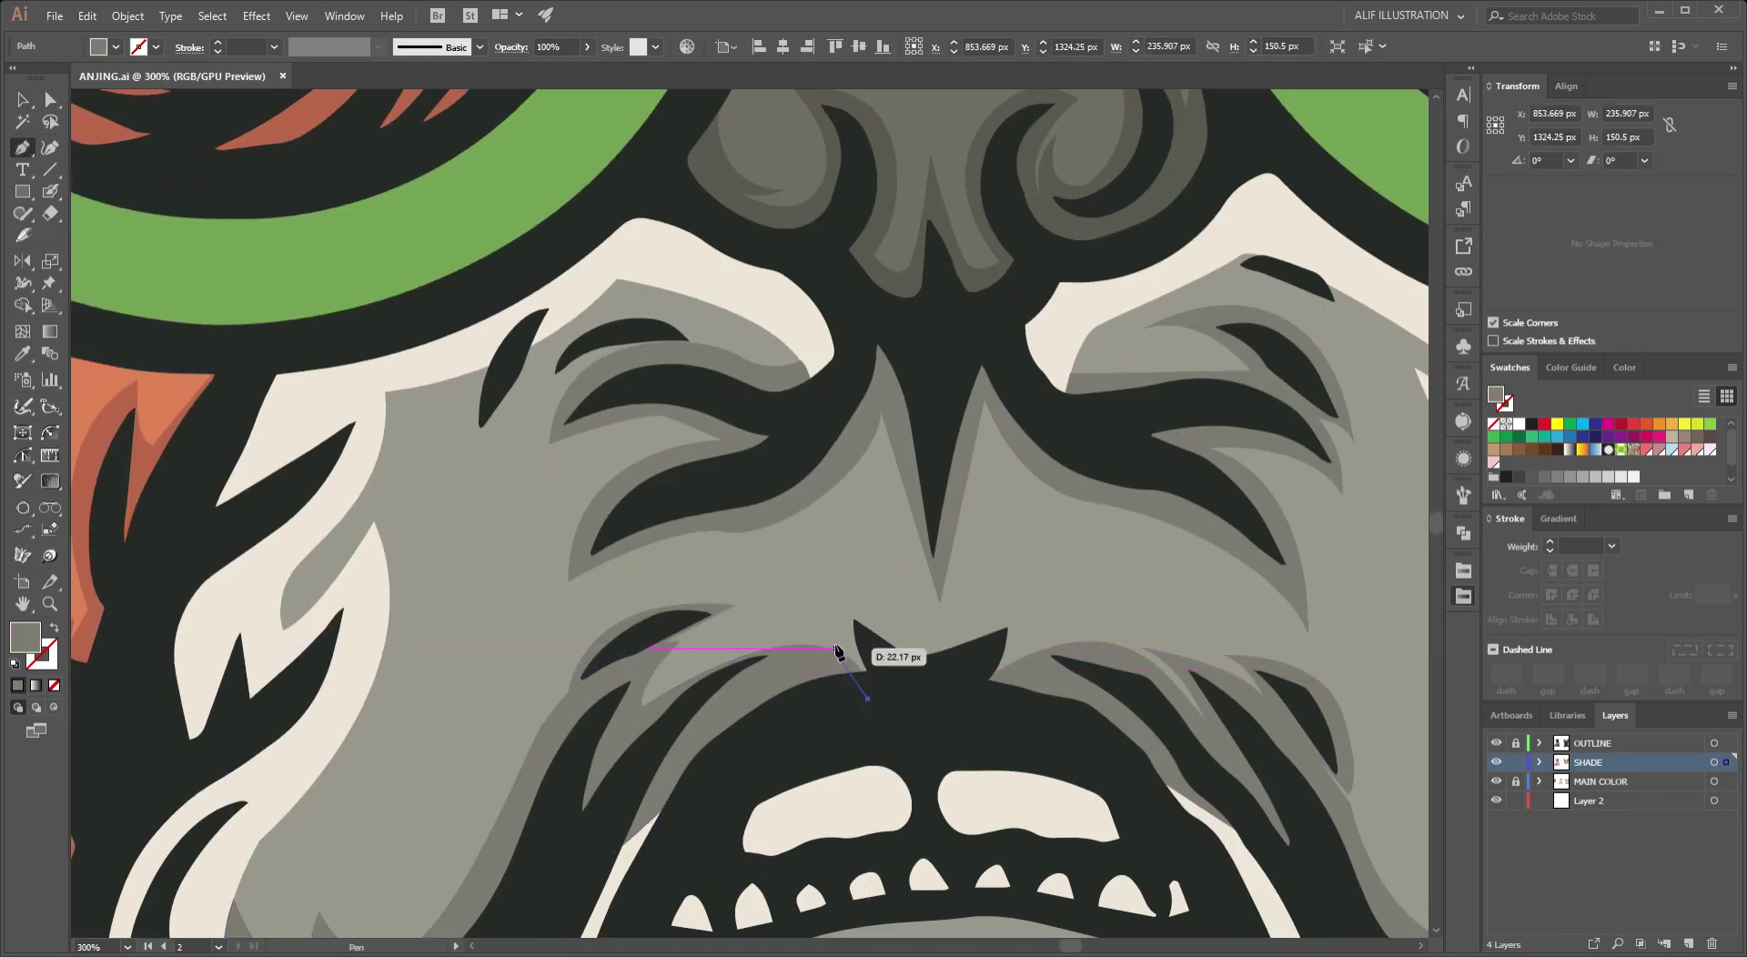
scroll(838, 651, up, 2)
drag(826, 551, 882, 404)
scroll(1011, 637, right, 3)
scroll(1011, 637, up, 1)
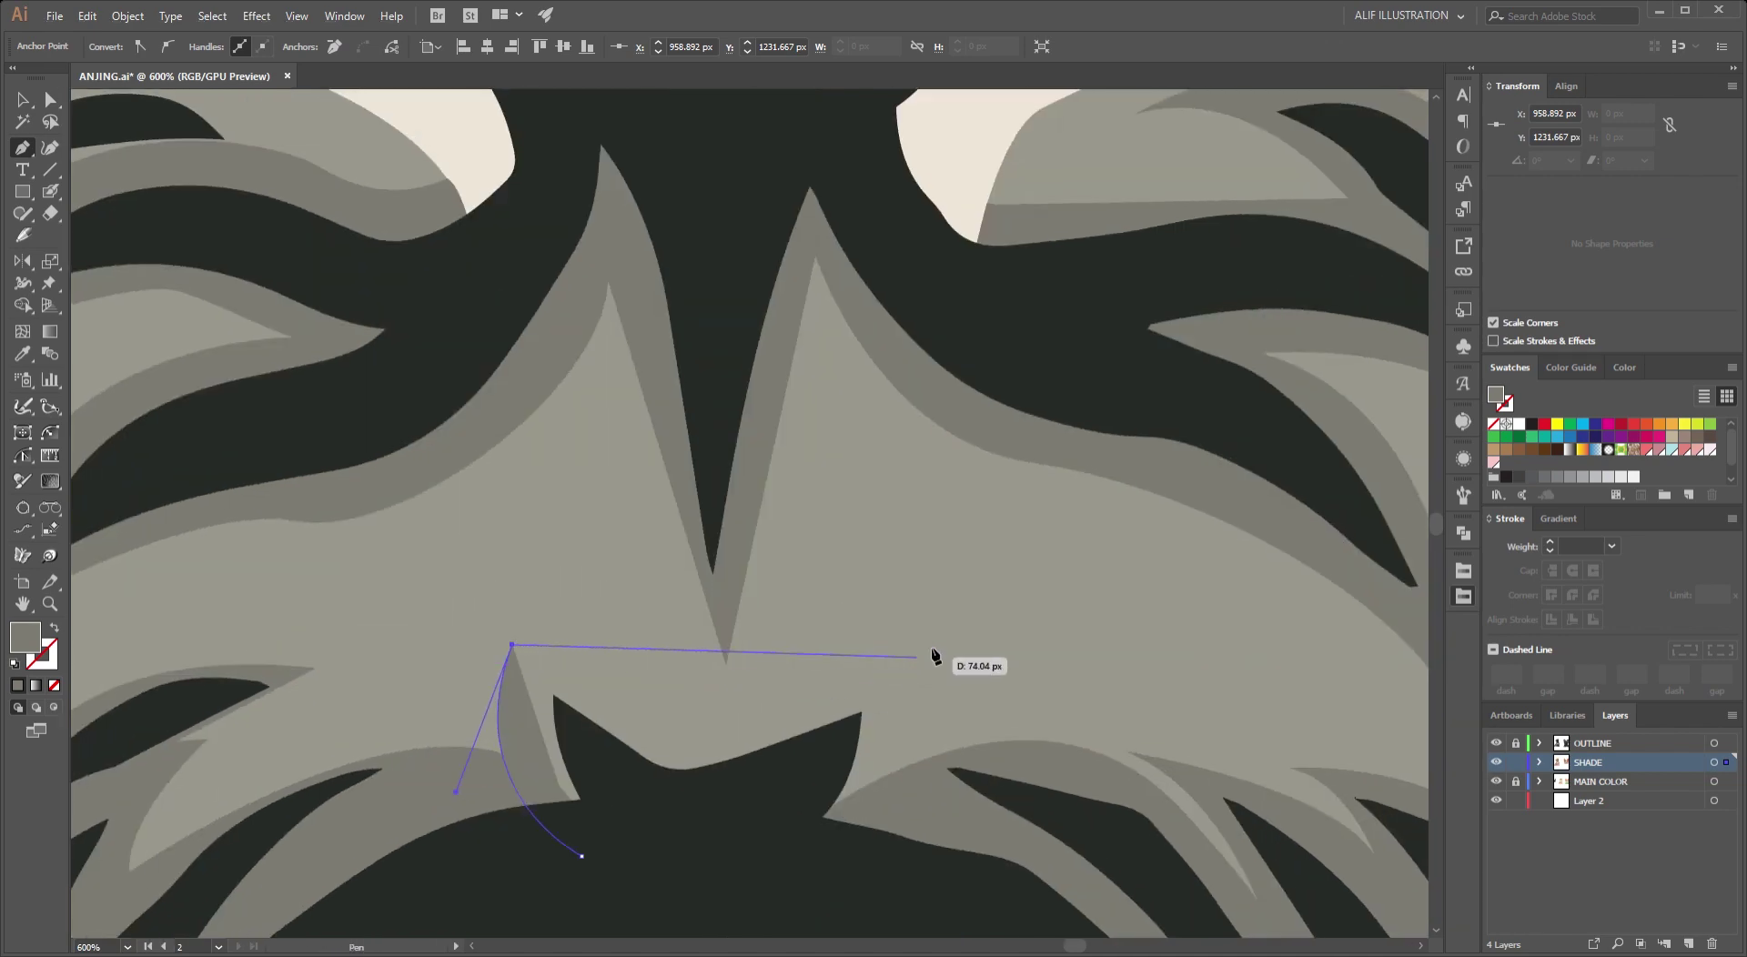
drag(918, 655, 1146, 520)
drag(639, 878, 641, 878)
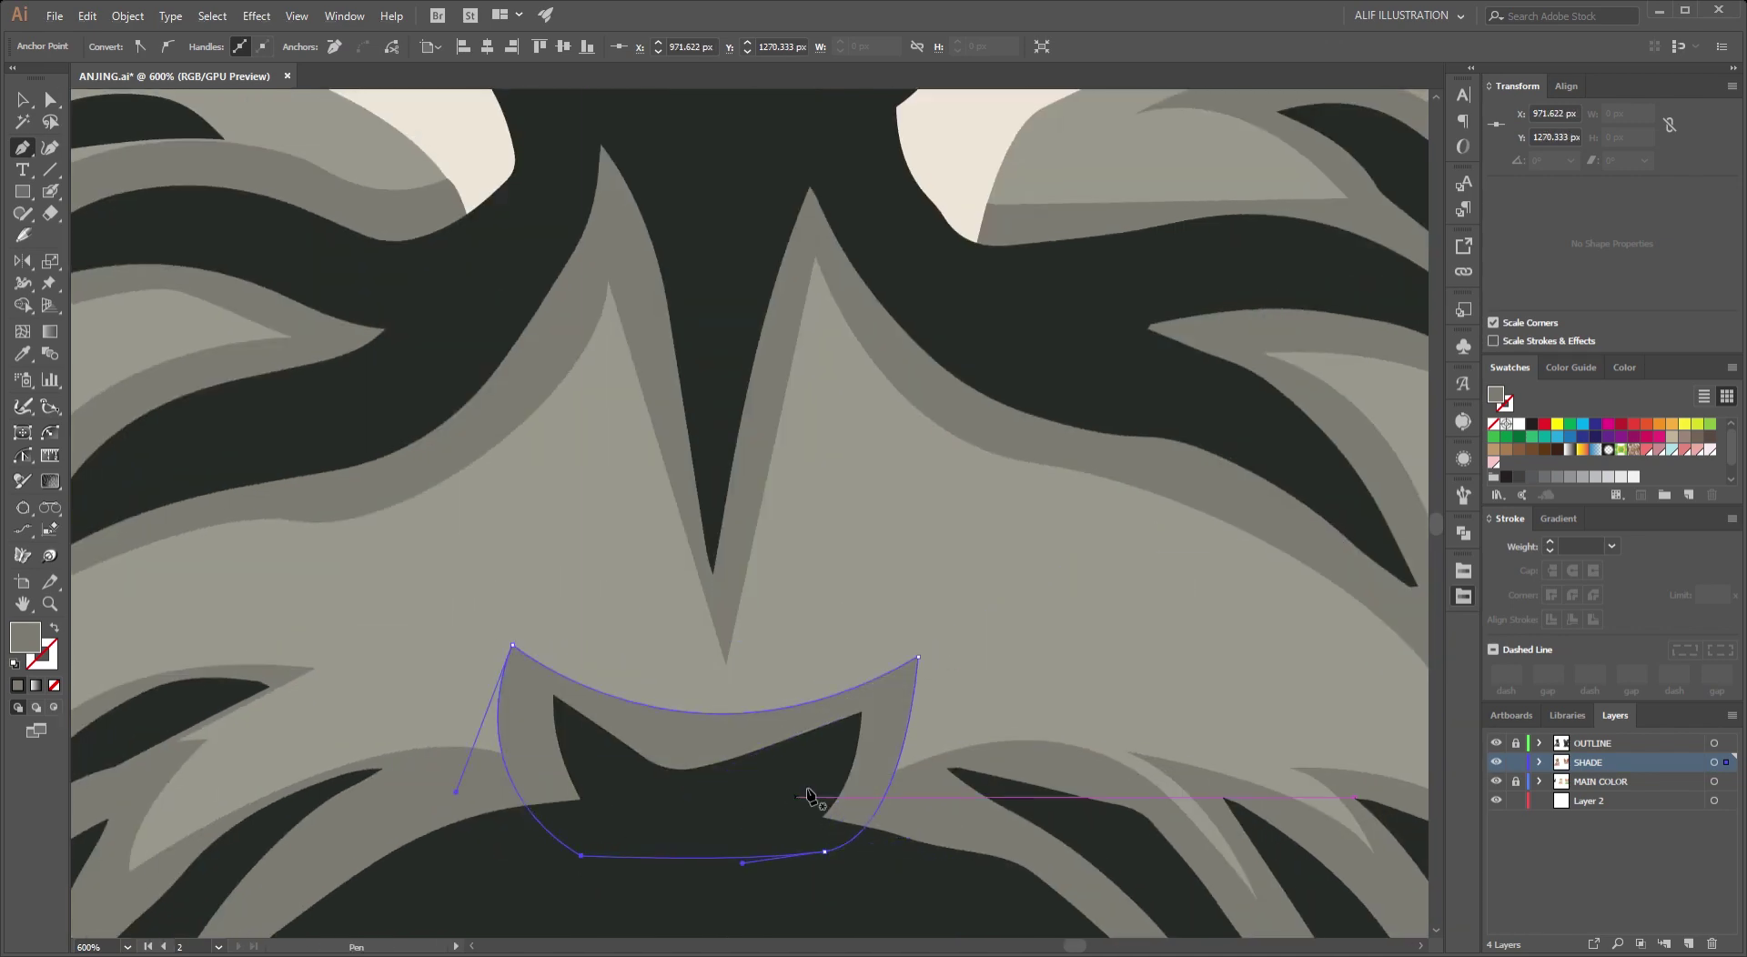
key(v)
key(ctrl+shift+a)
scroll(693, 657, down, 5)
scroll(693, 656, up, 3)
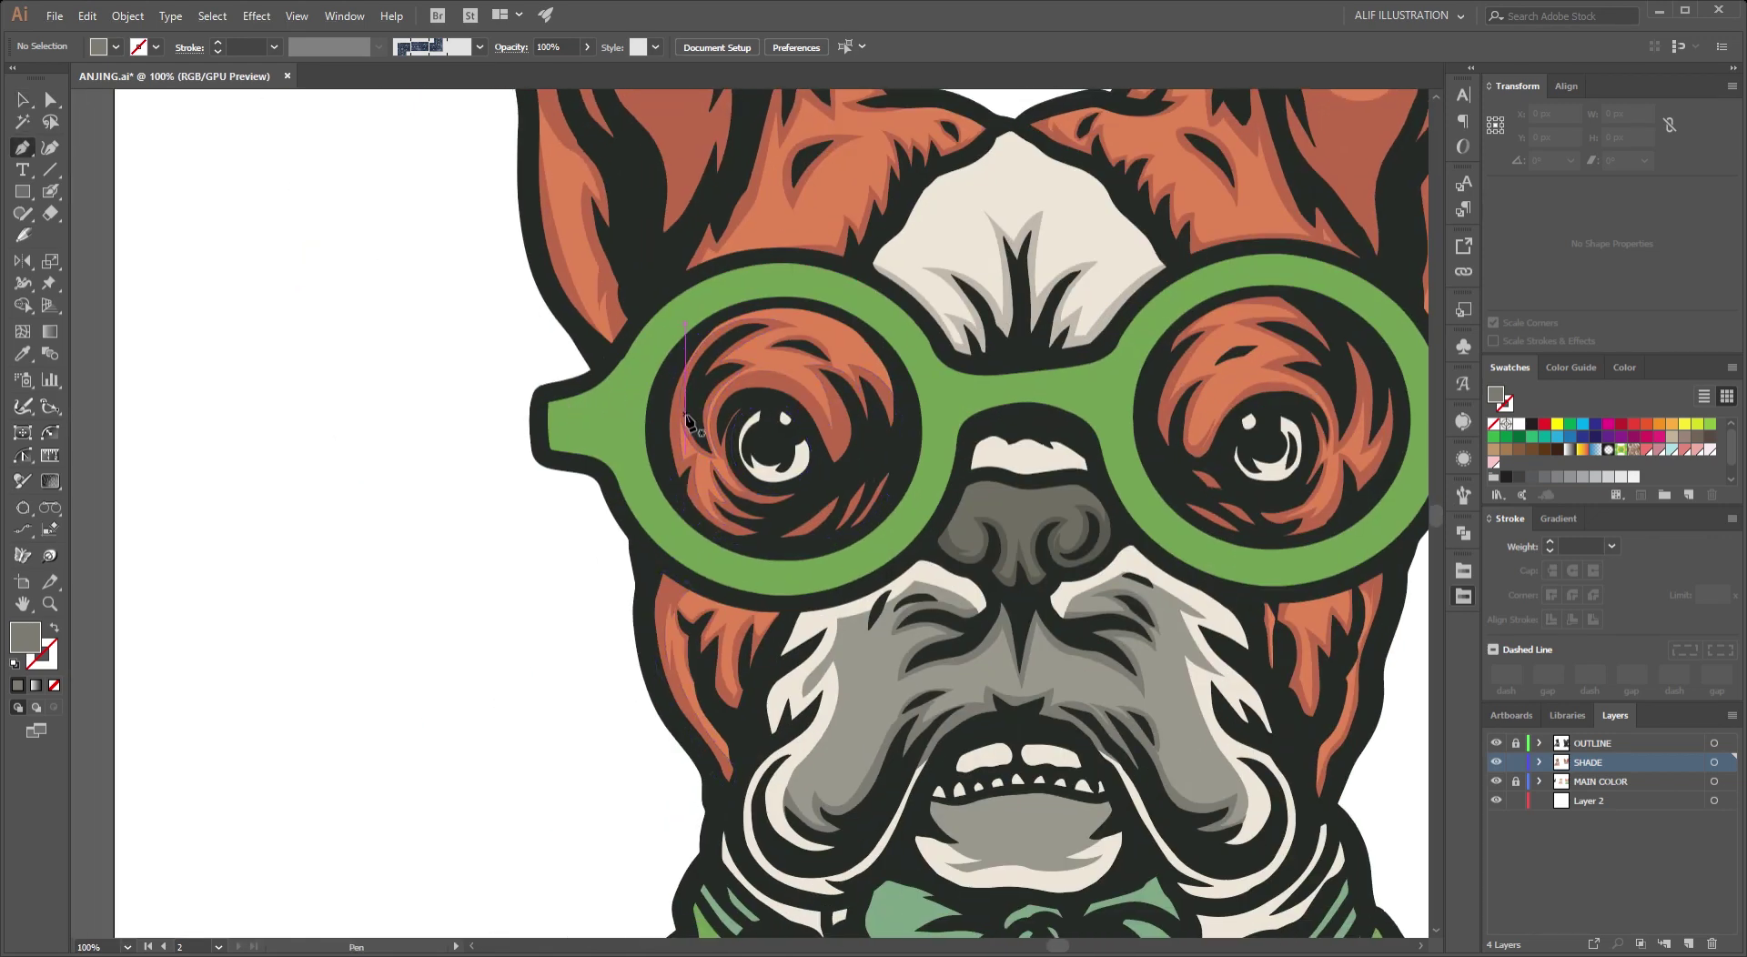
Draw a grey ellipse over the left lens.
scroll(687, 420, up, 2)
scroll(577, 402, down, 3)
scroll(604, 402, up, 2)
scroll(663, 430, up, 1)
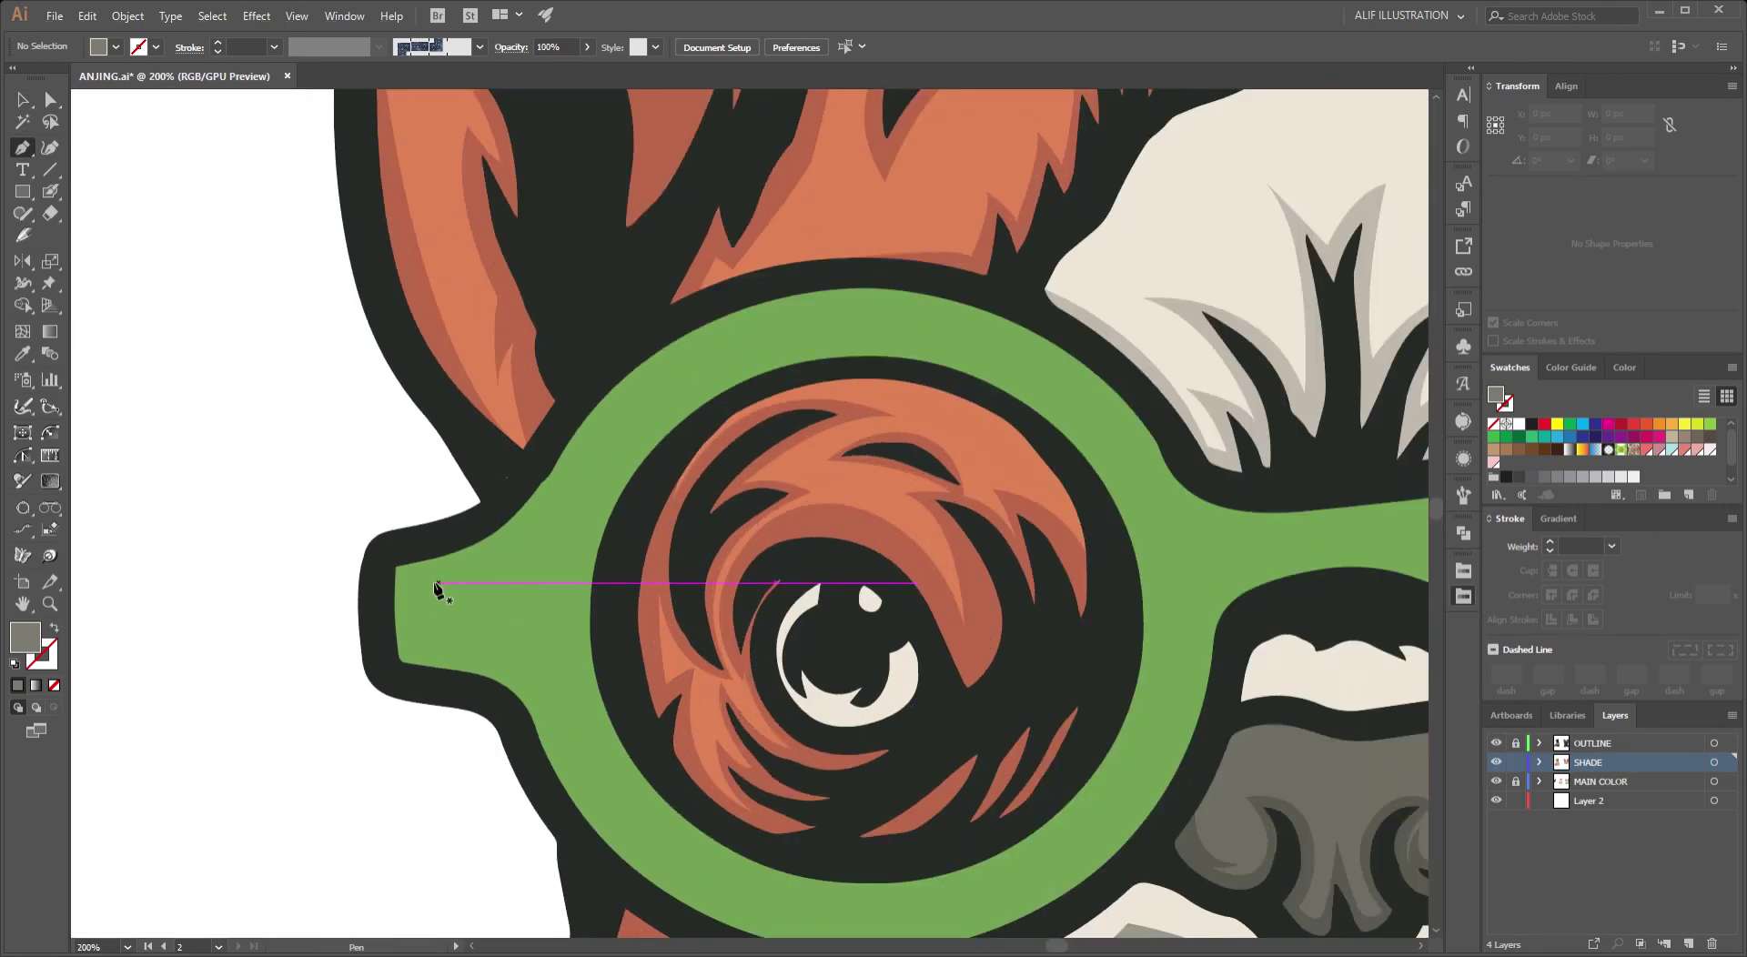
scroll(431, 589, down, 1)
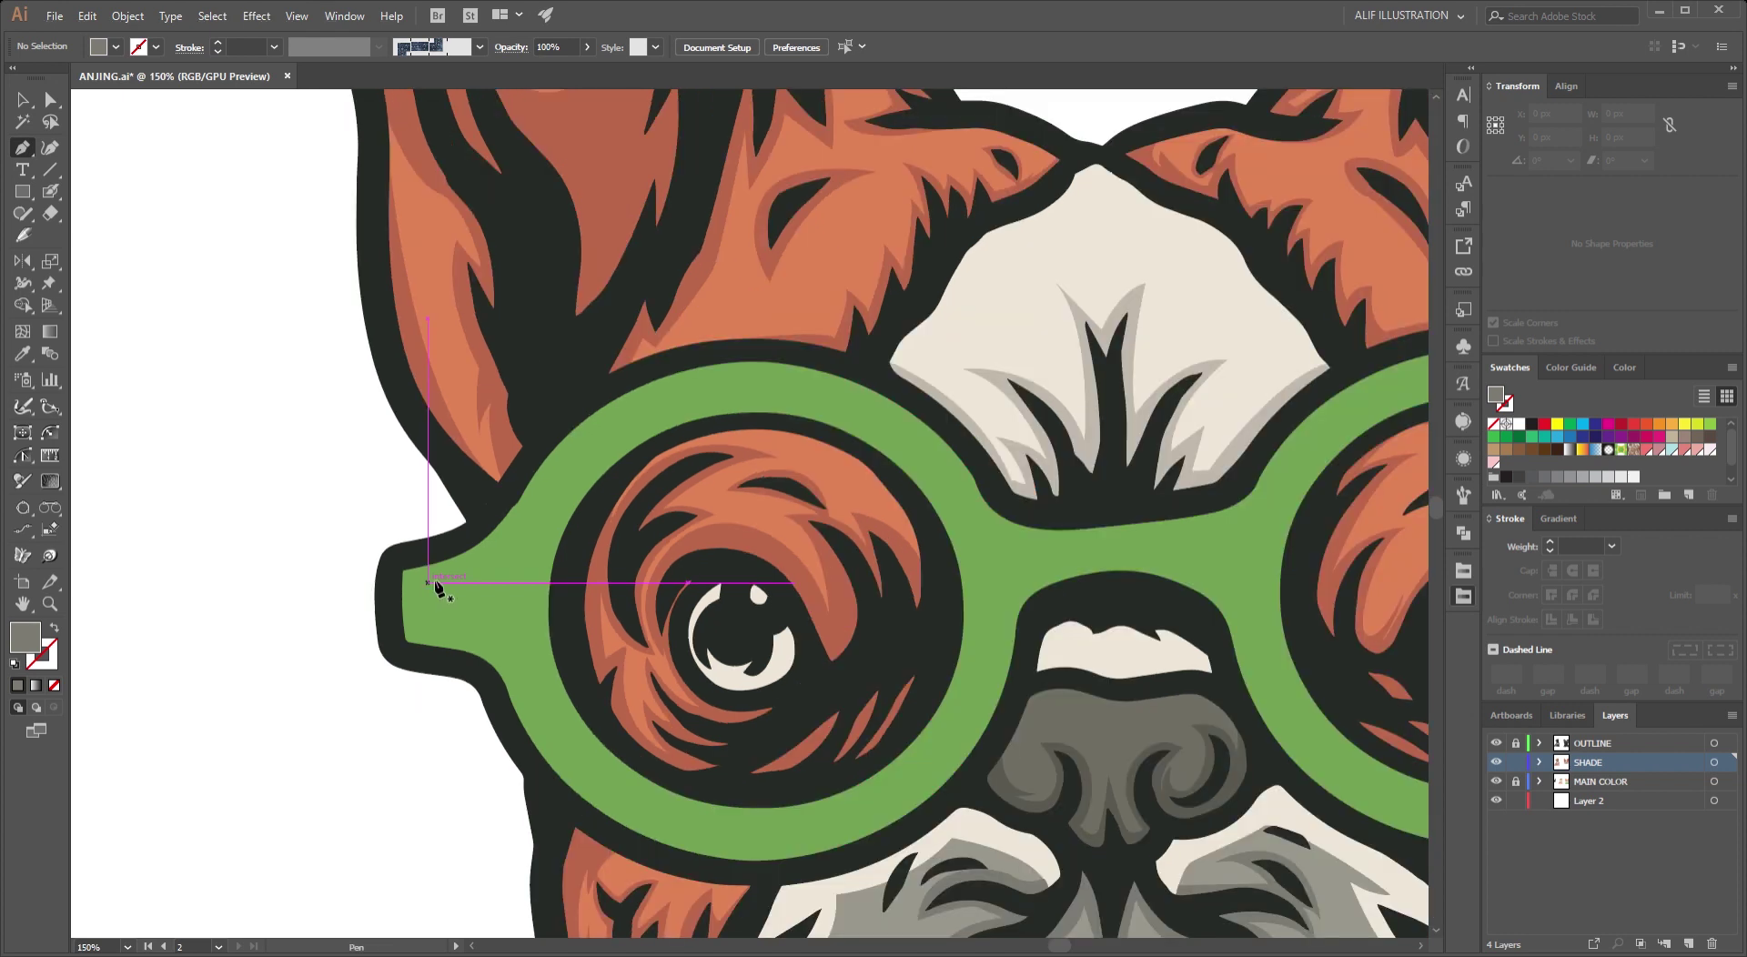
drag(622, 452, 958, 810)
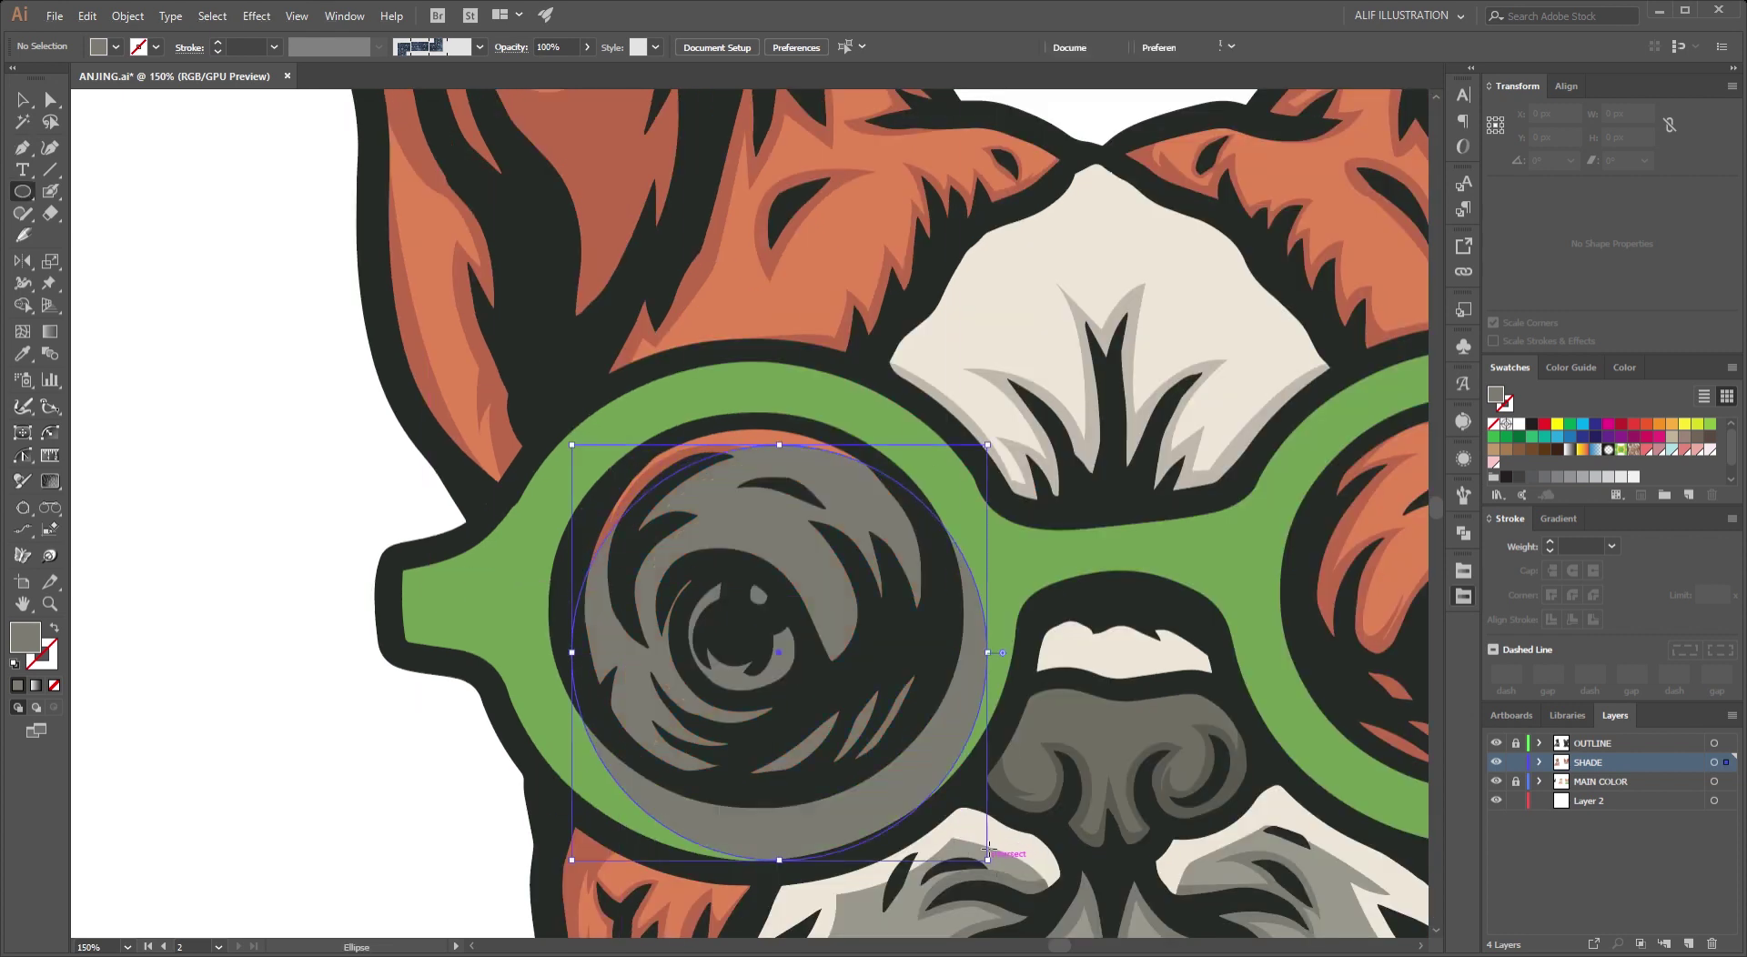
Resize the ellipse's top, bottom and side to fit just inside the green lens ring.
key(v)
drag(973, 611, 966, 637)
drag(759, 834, 759, 818)
drag(765, 390, 767, 406)
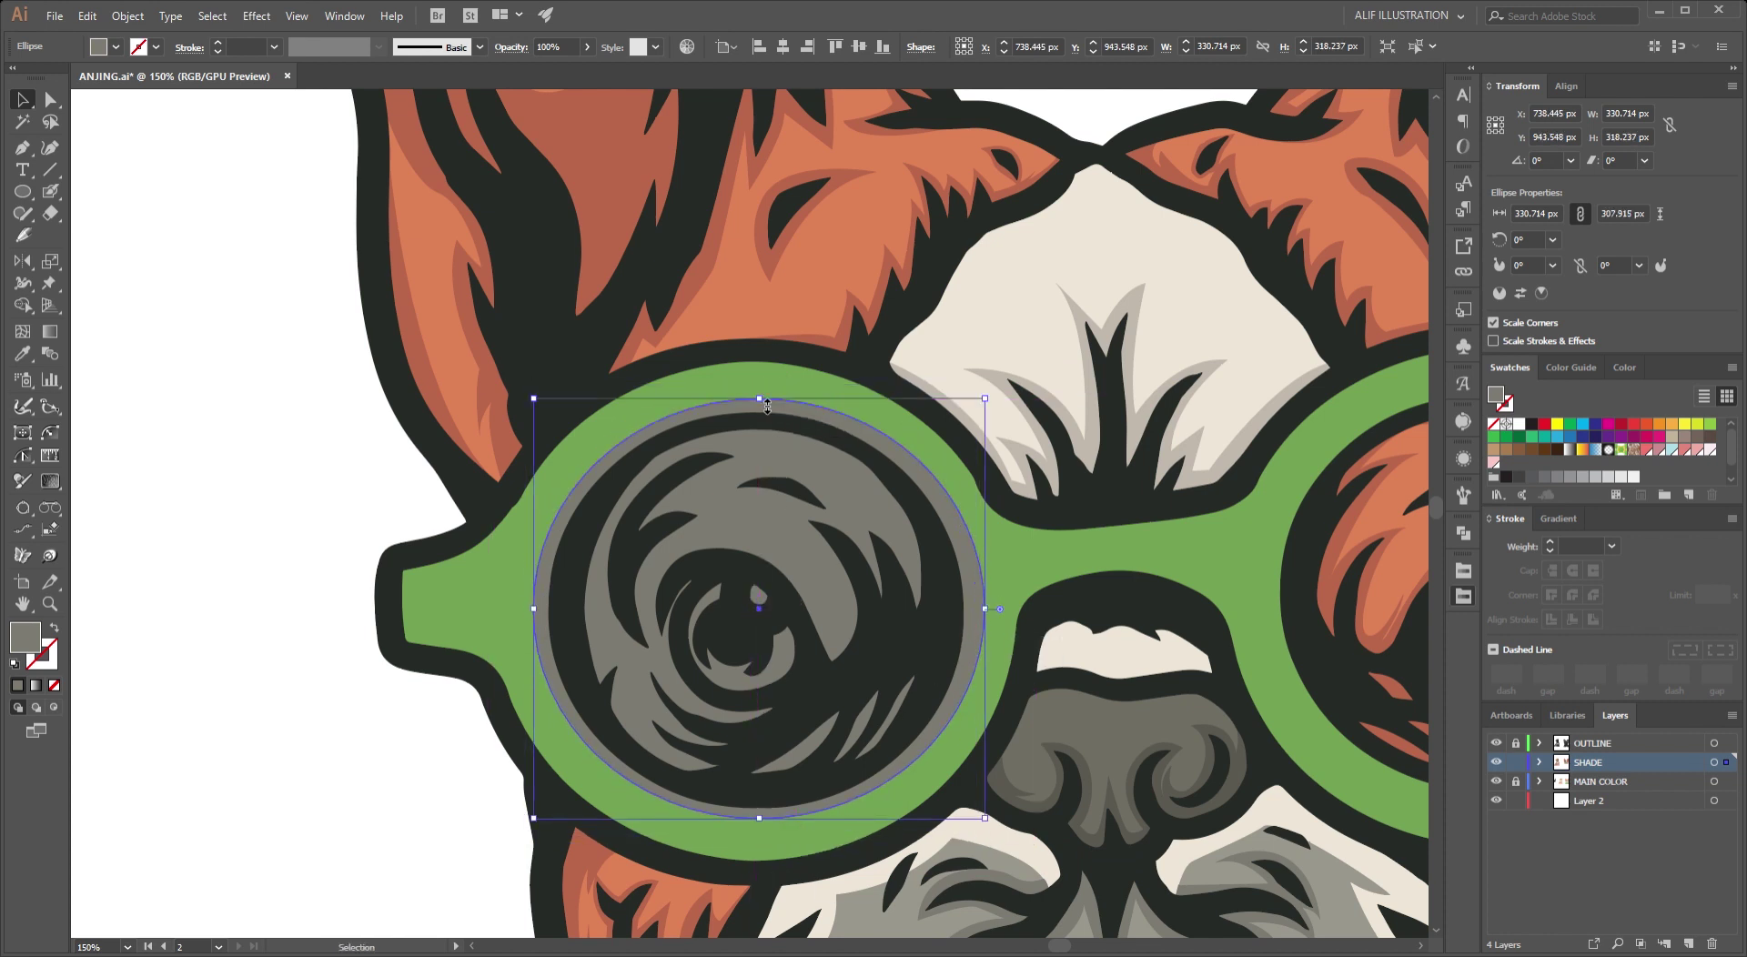
drag(762, 828, 762, 836)
click(355, 757)
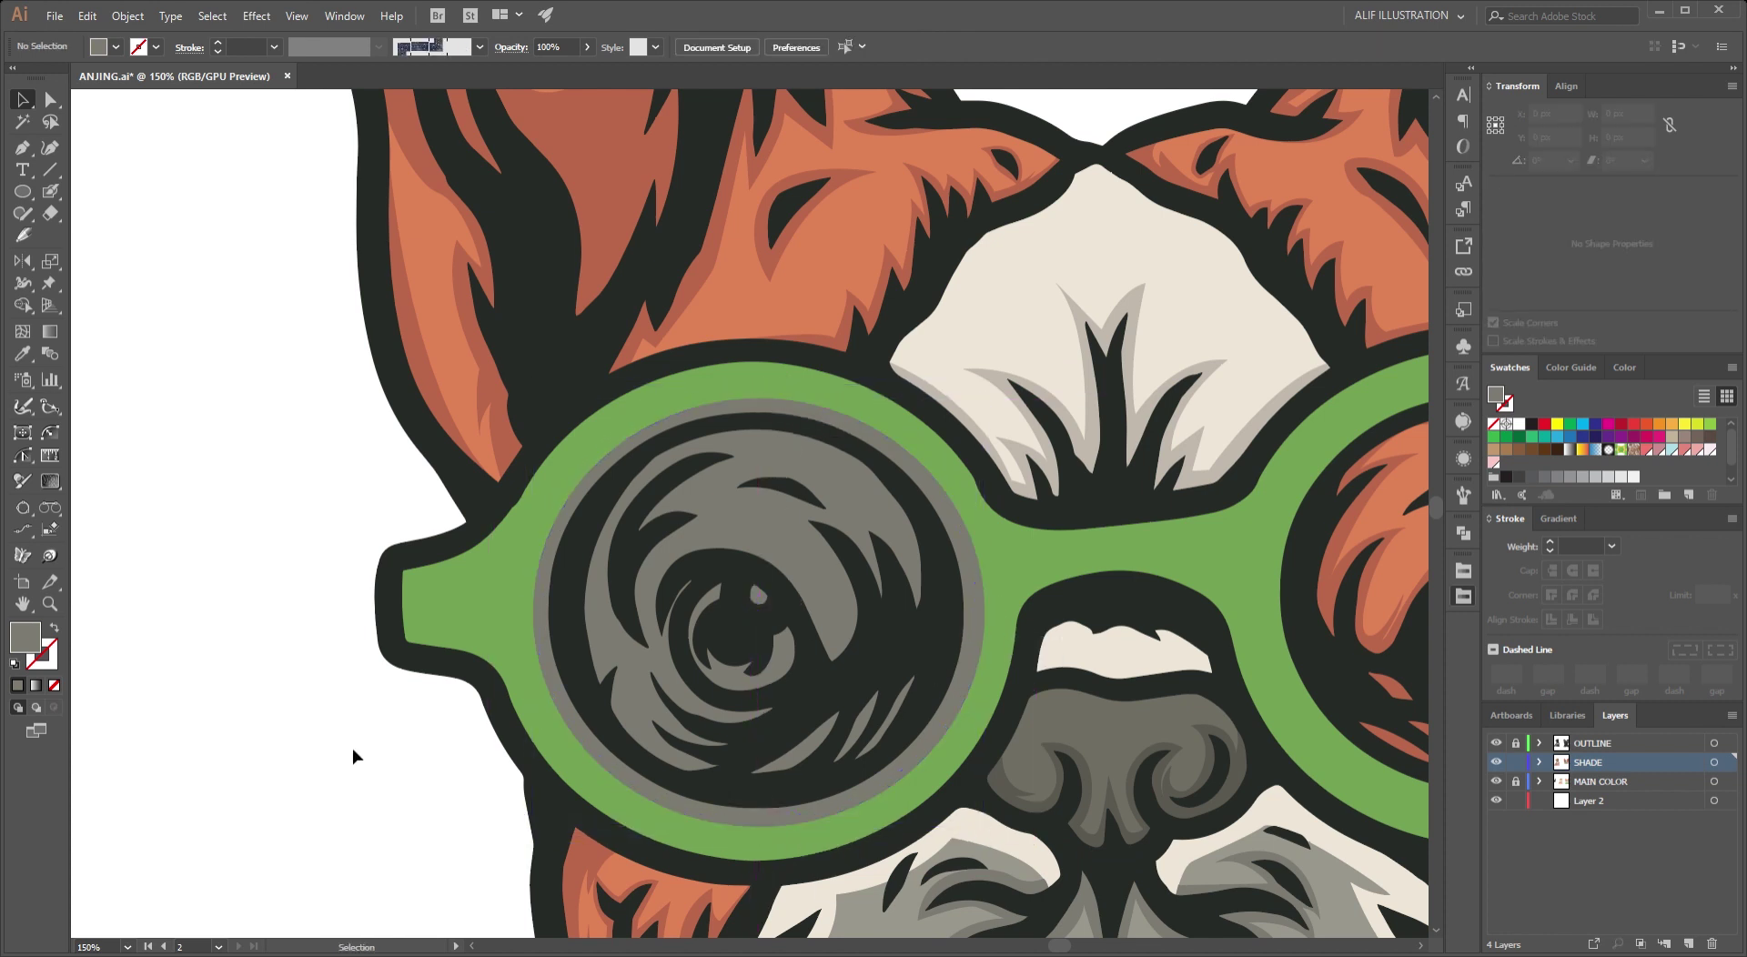
click(899, 675)
key(shift+e)
Erase a round hole in the middle of the lens ellipse, leaving a ring.
scroll(673, 475, up, 1)
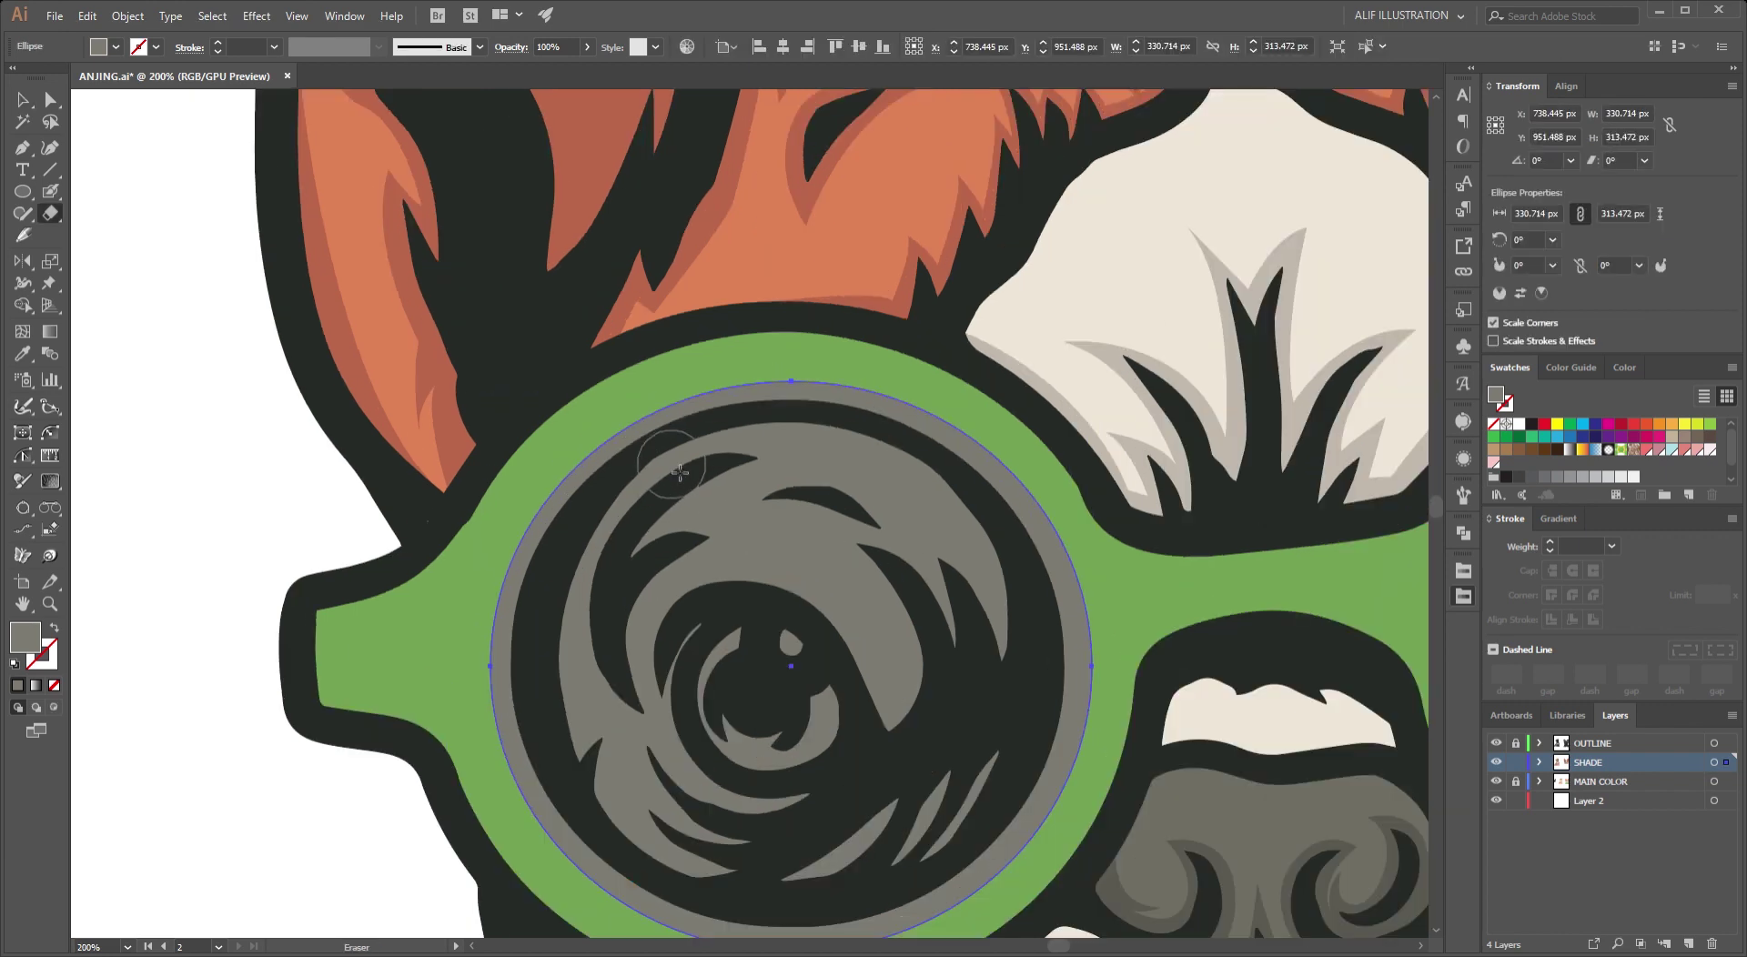
drag(829, 604, 776, 641)
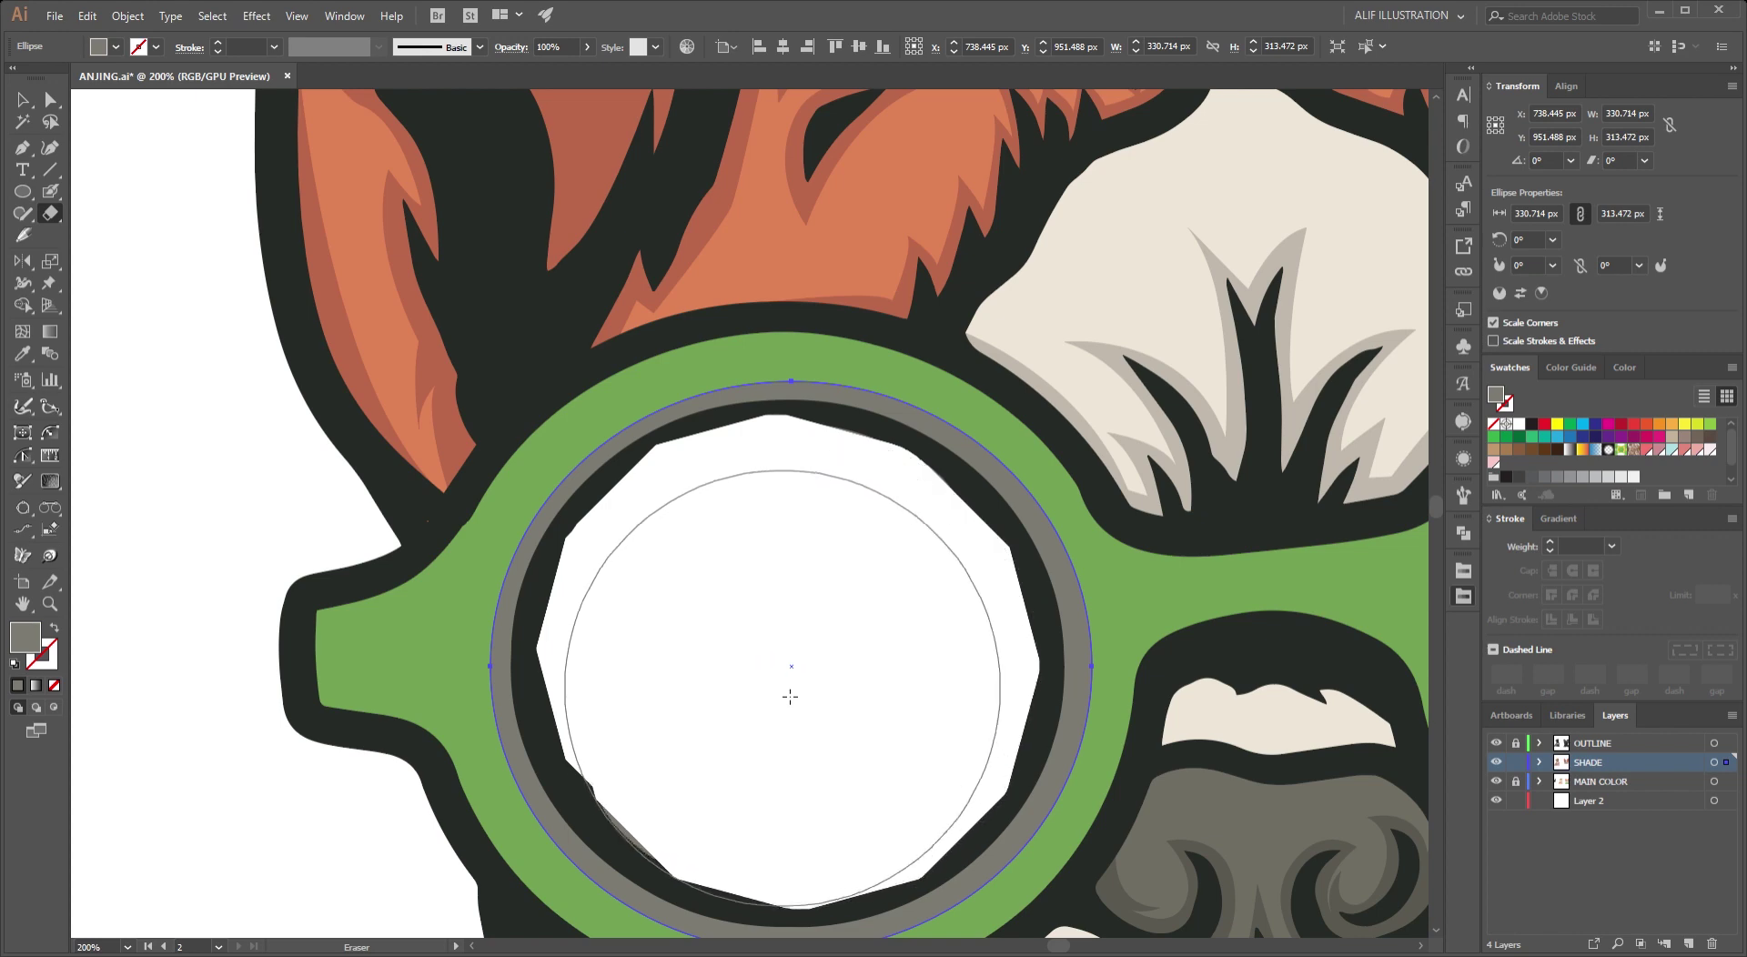
drag(776, 641, 805, 669)
key(v)
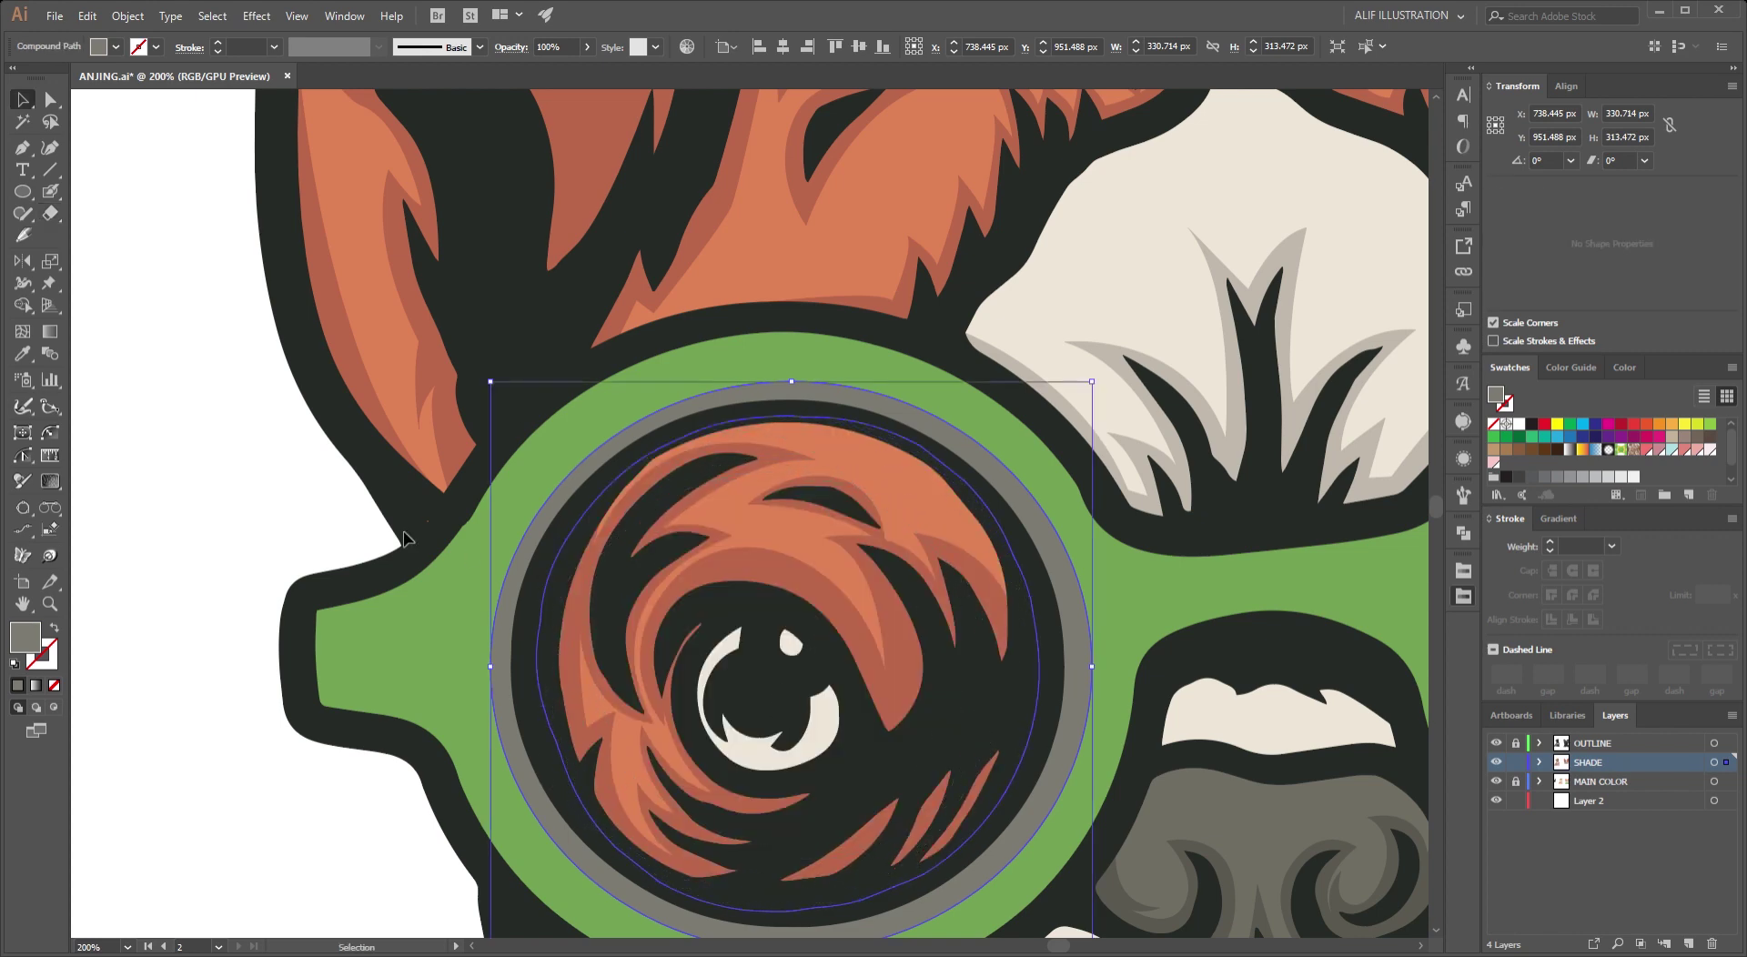
key(ctrl+shift+a)
Recolour the grey lens ring green with the Eyedropper.
key(ctrl+1)
click(693, 671)
key(i)
click(332, 612)
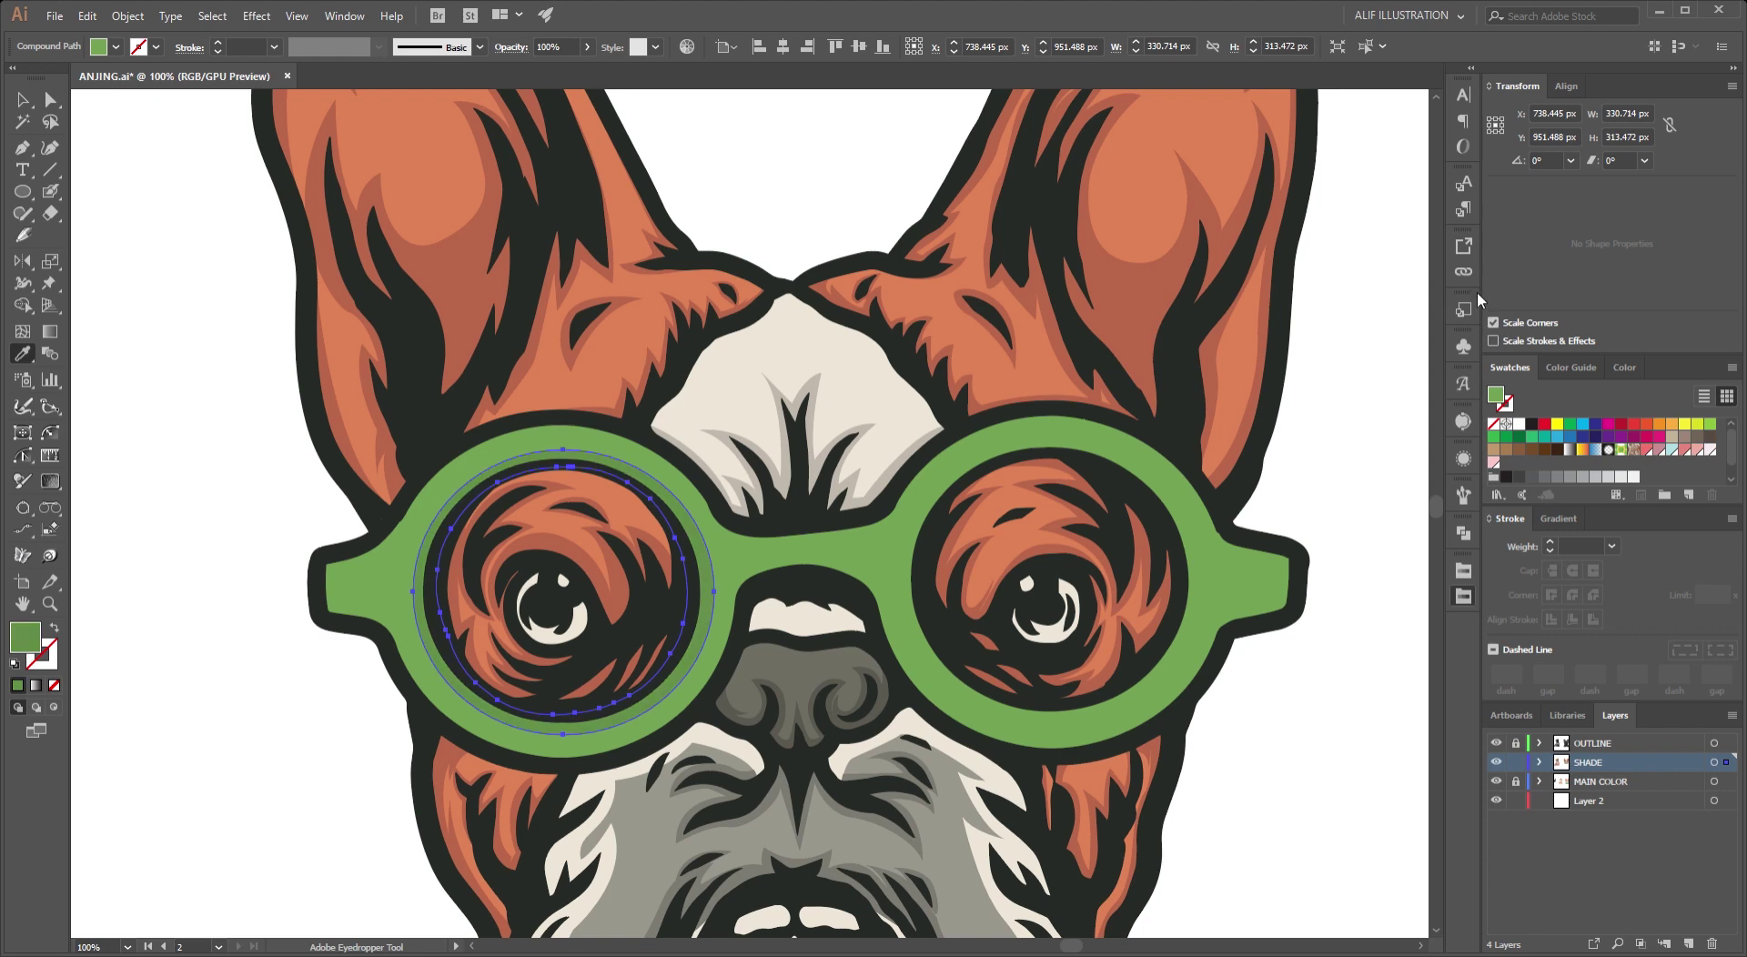
key(v)
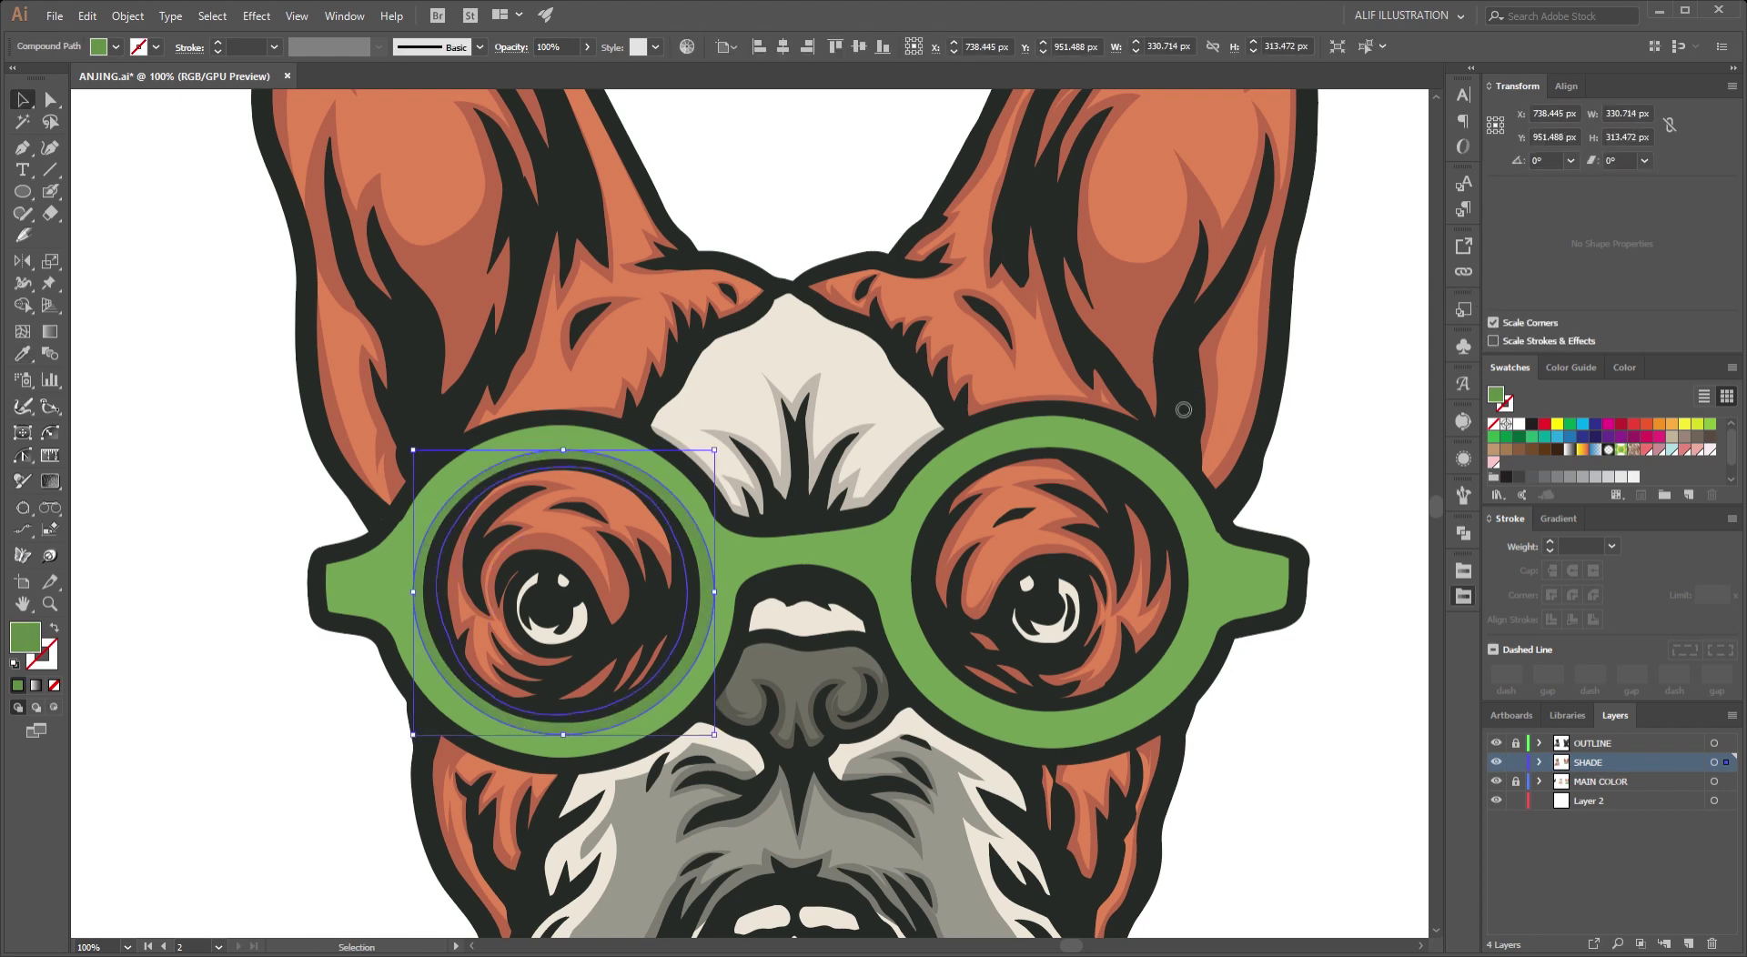
Duplicate the green lens ring over the right eye.
key(ctrl+minus)
key(ctrl+minus)
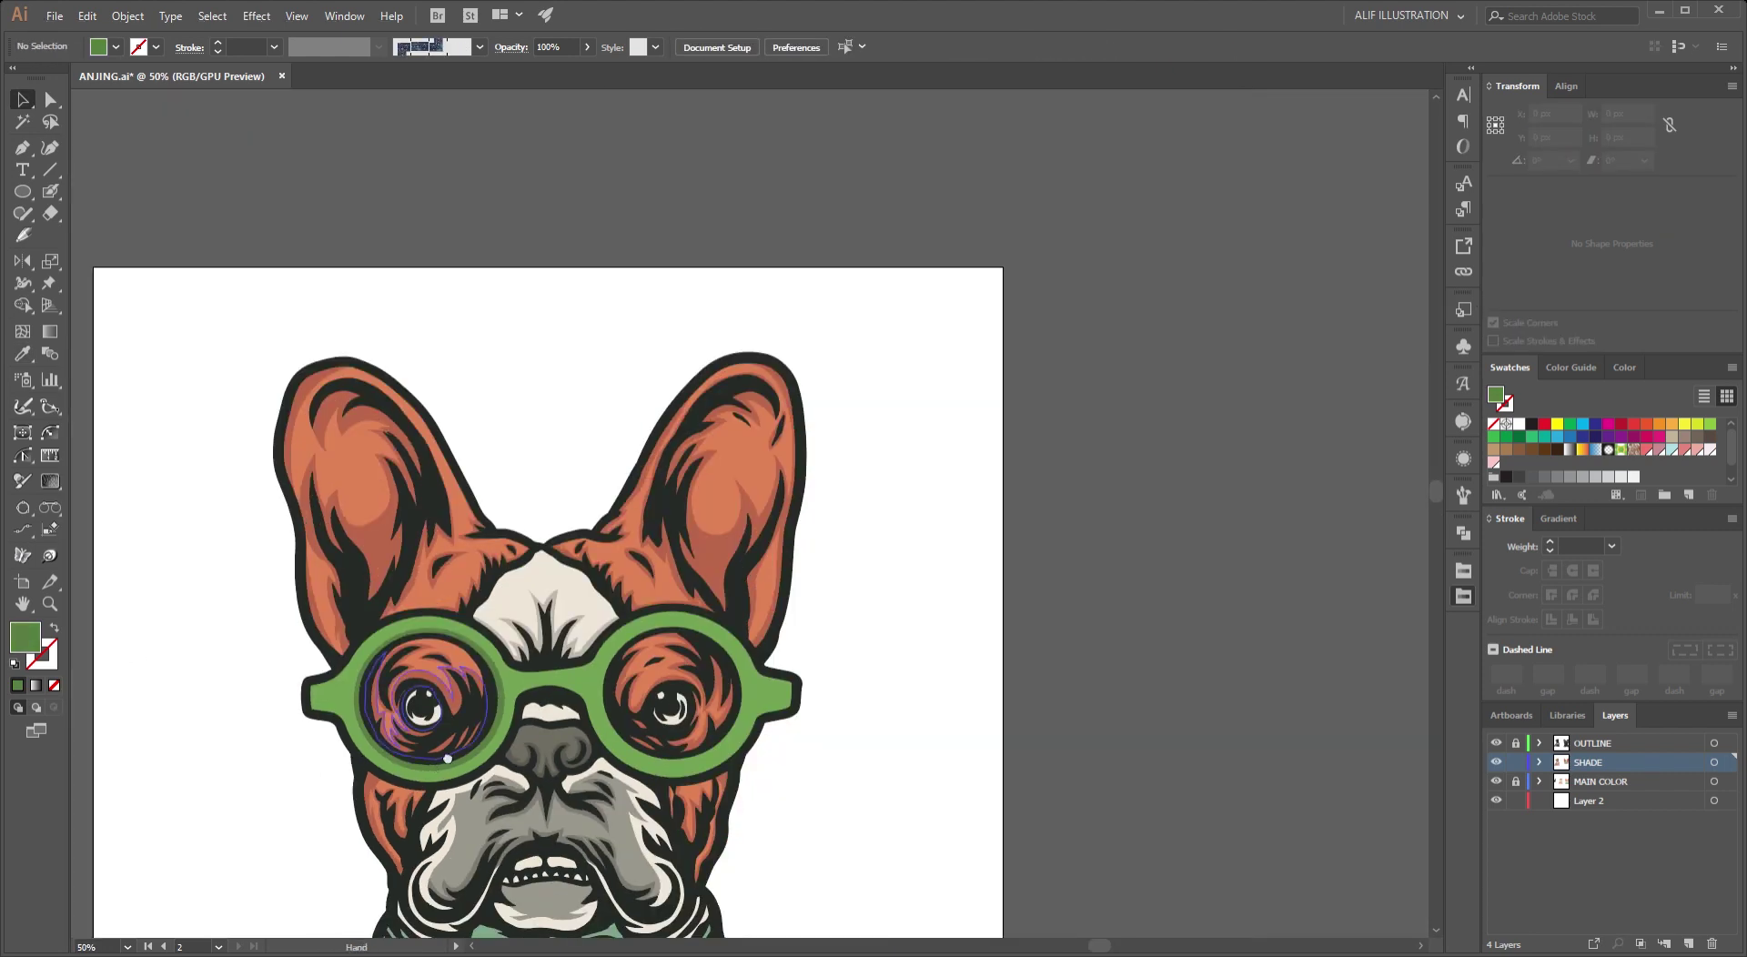
key(ctrl+plus)
mouse_move(669, 546)
mouse_down()
mouse_move(993, 546)
mouse_move(1014, 497)
mouse_up()
key(ctrl+plus)
key(ctrl+plus)
key(ctrl+plus)
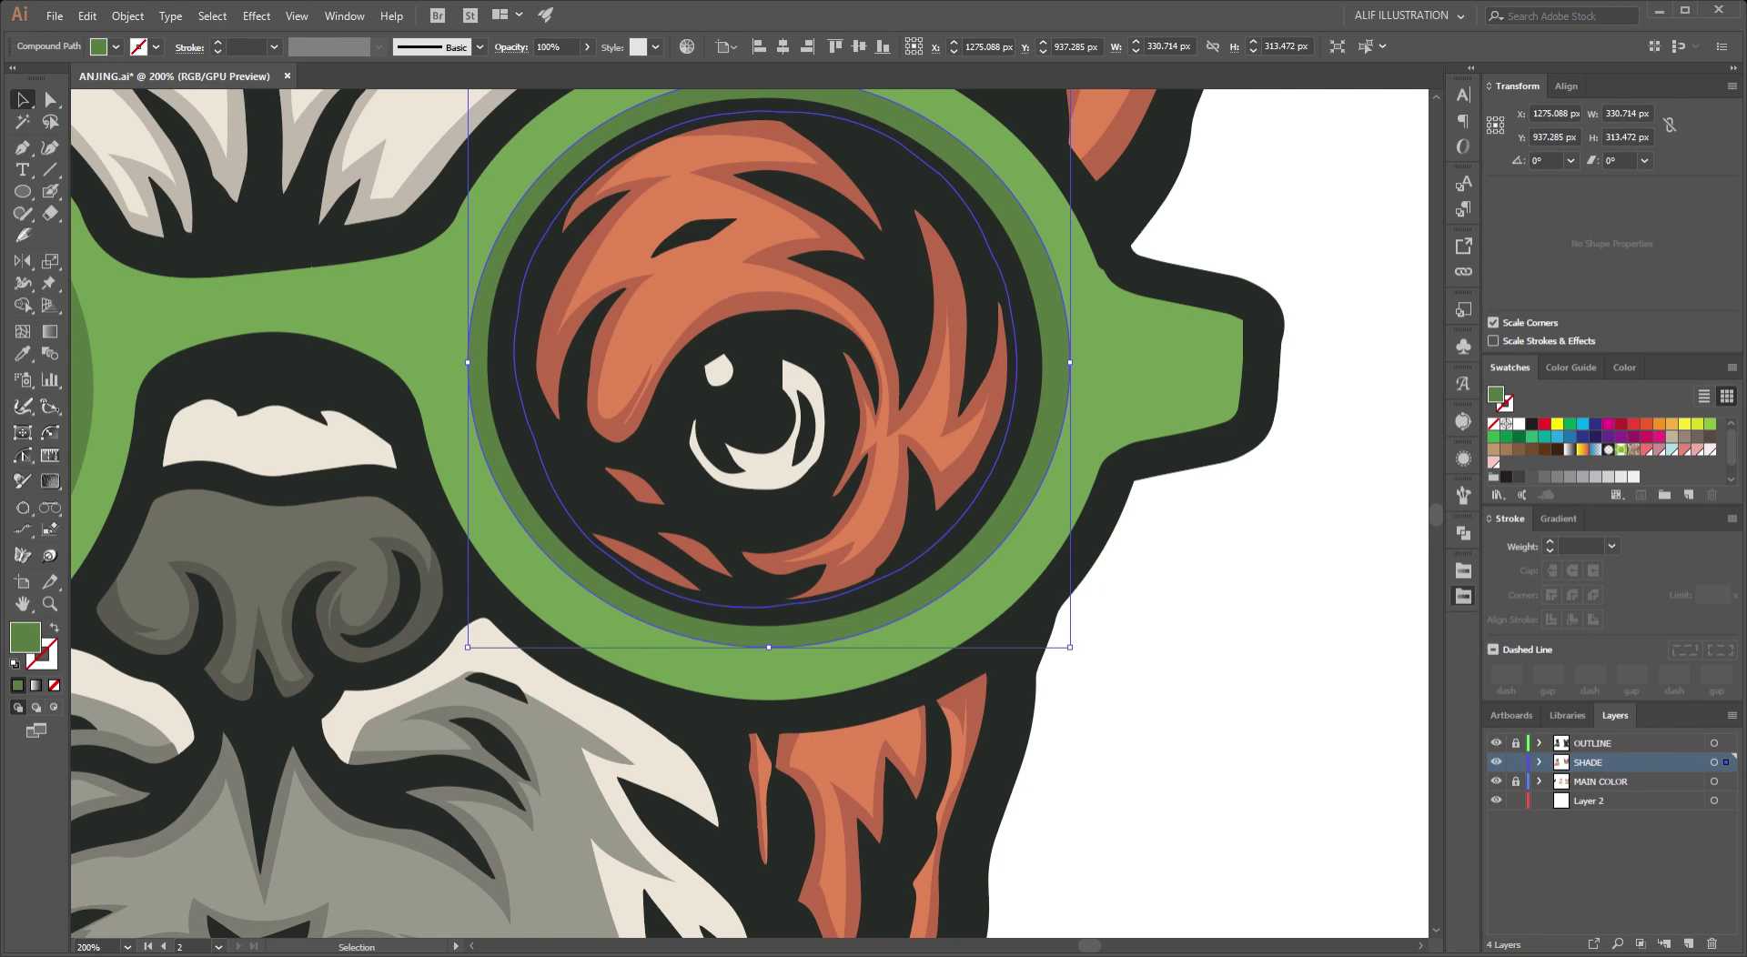
click(1083, 757)
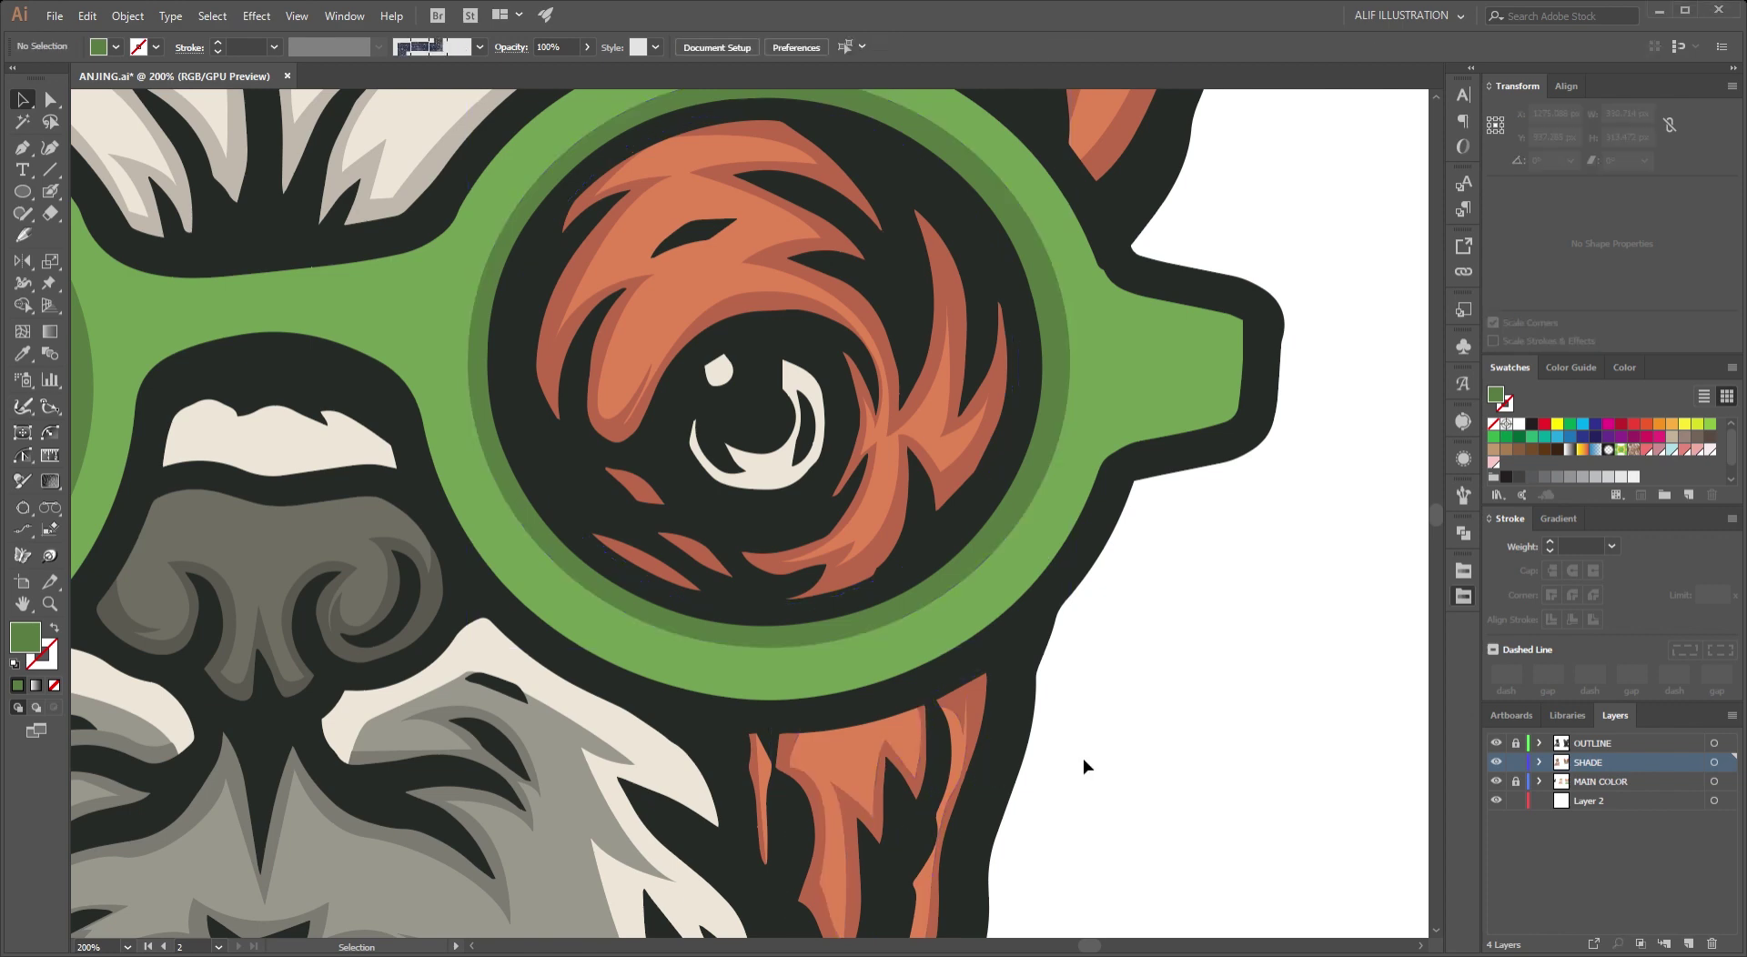
scroll(1083, 757, down, 6)
Zoom into the bow and begin a zigzag shadow shape on the upper-left petal.
scroll(1045, 428, up, 2)
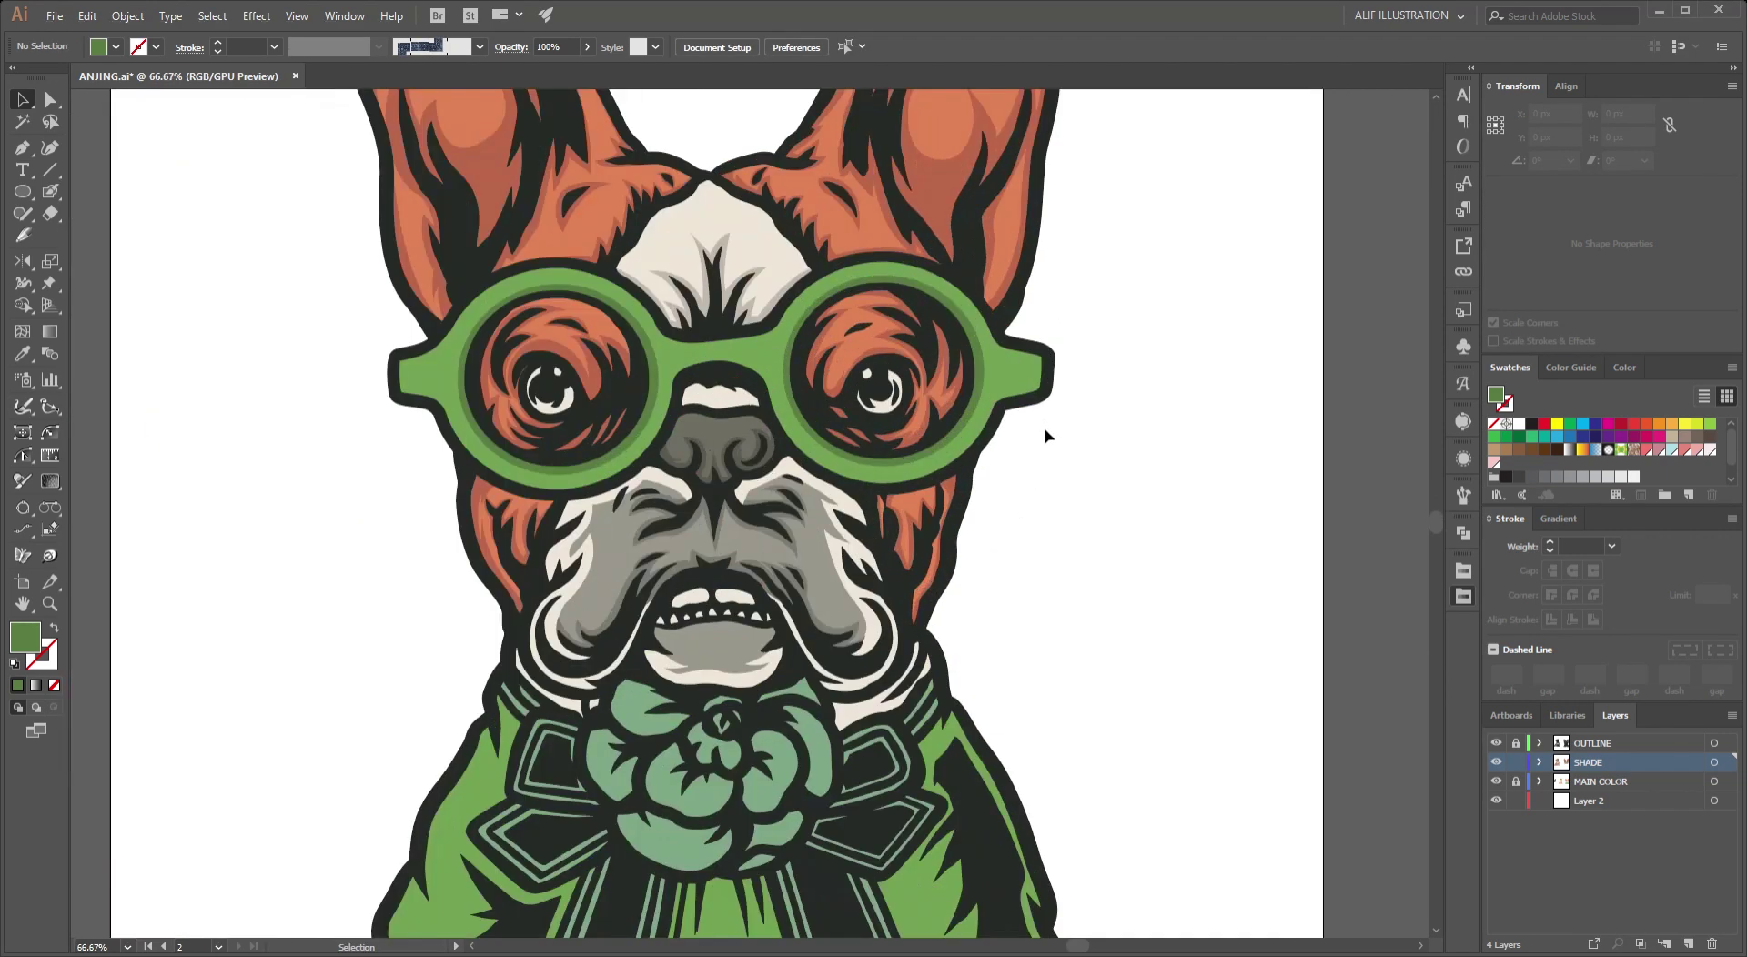
scroll(1044, 428, up, 1)
scroll(1092, 390, down, 1)
scroll(1050, 387, down, 2)
scroll(910, 377, up, 2)
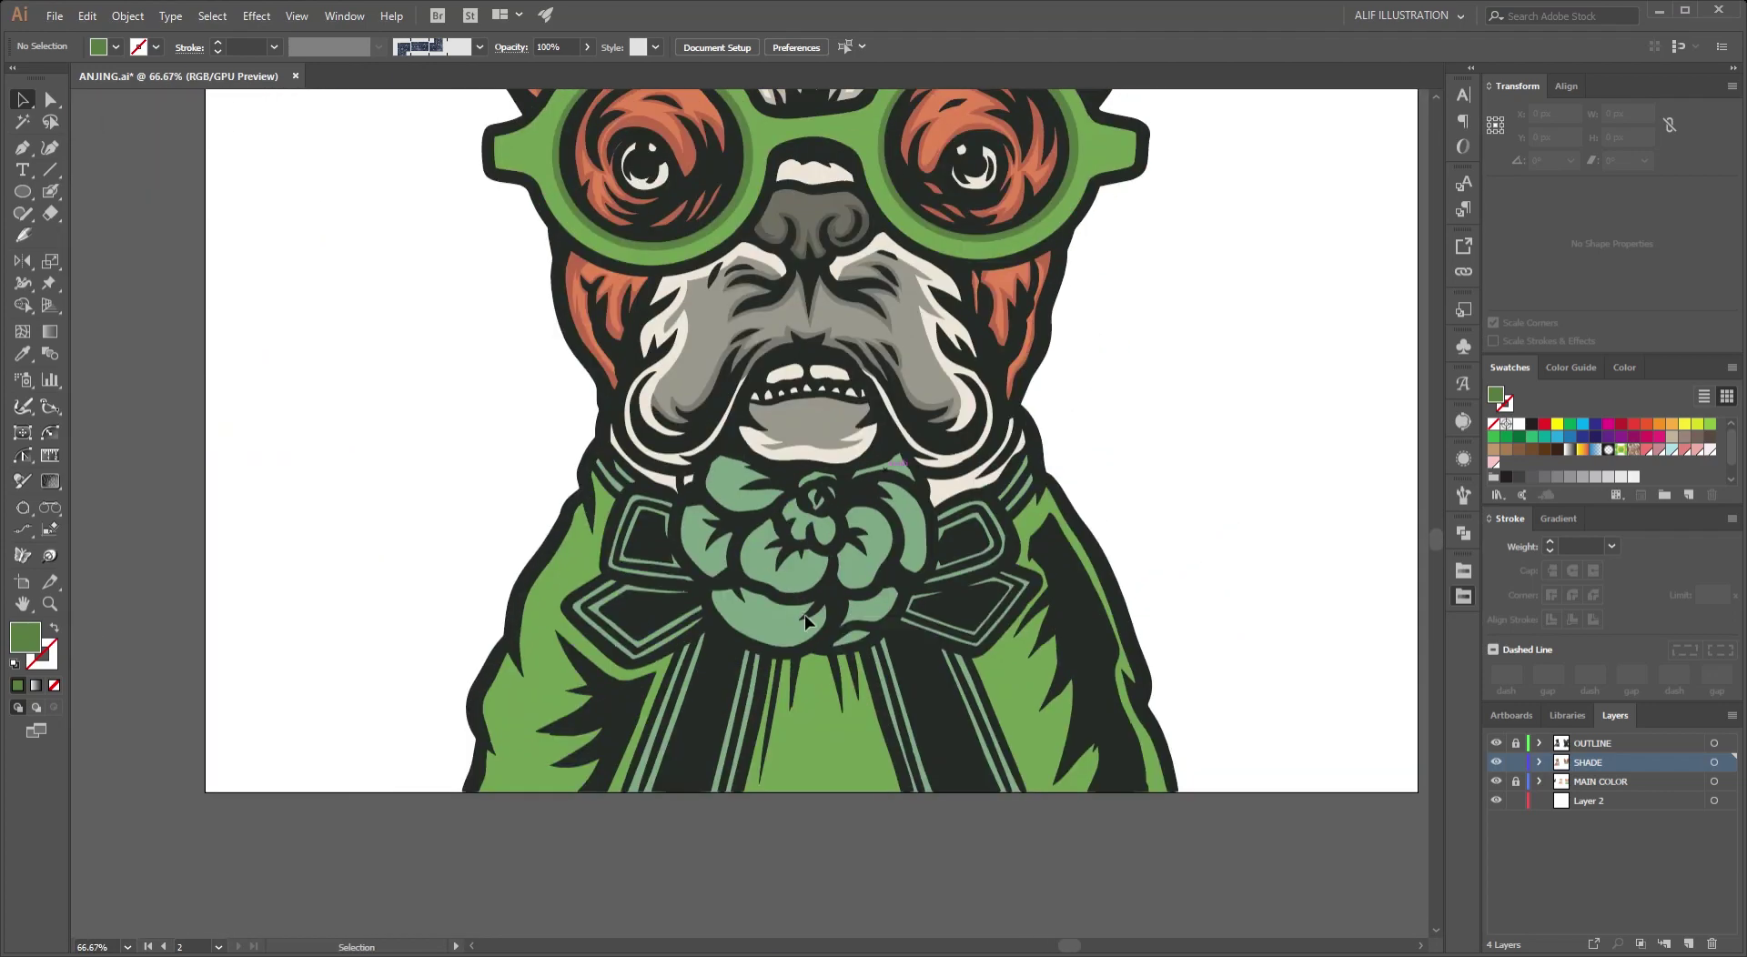
scroll(808, 621, up, 2)
scroll(782, 637, down, 2)
scroll(764, 655, up, 2)
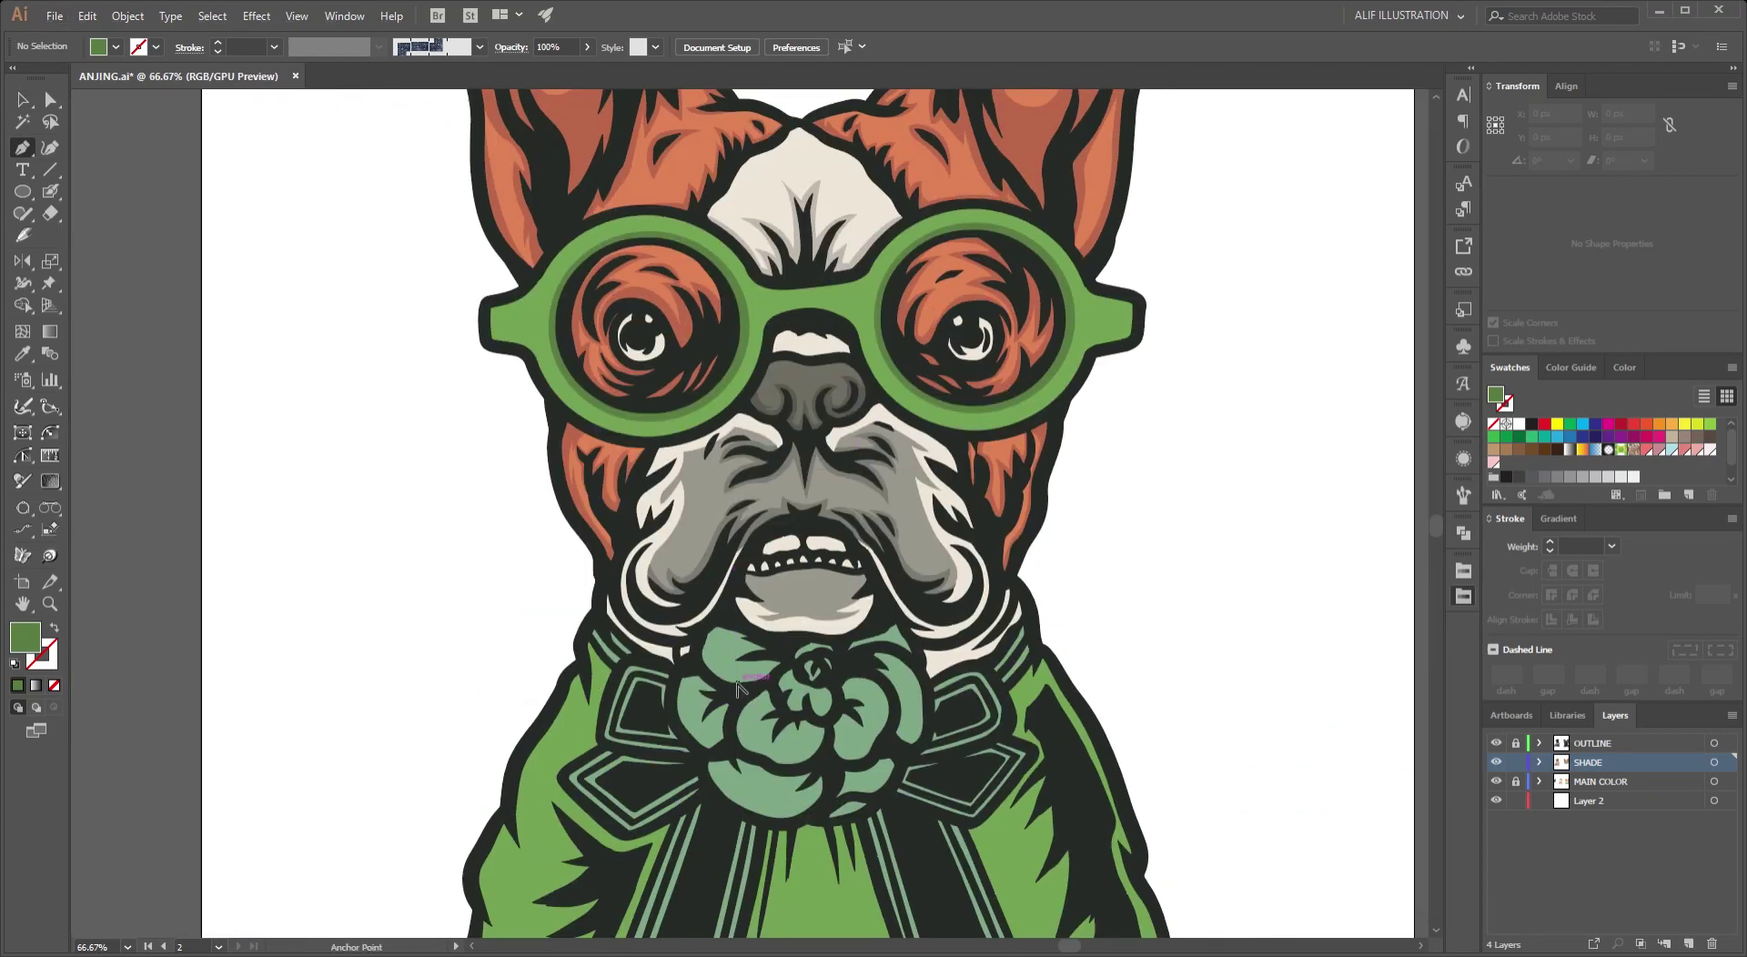
scroll(739, 678, up, 1)
scroll(739, 678, down, 3)
scroll(798, 460, up, 2)
scroll(837, 377, up, 3)
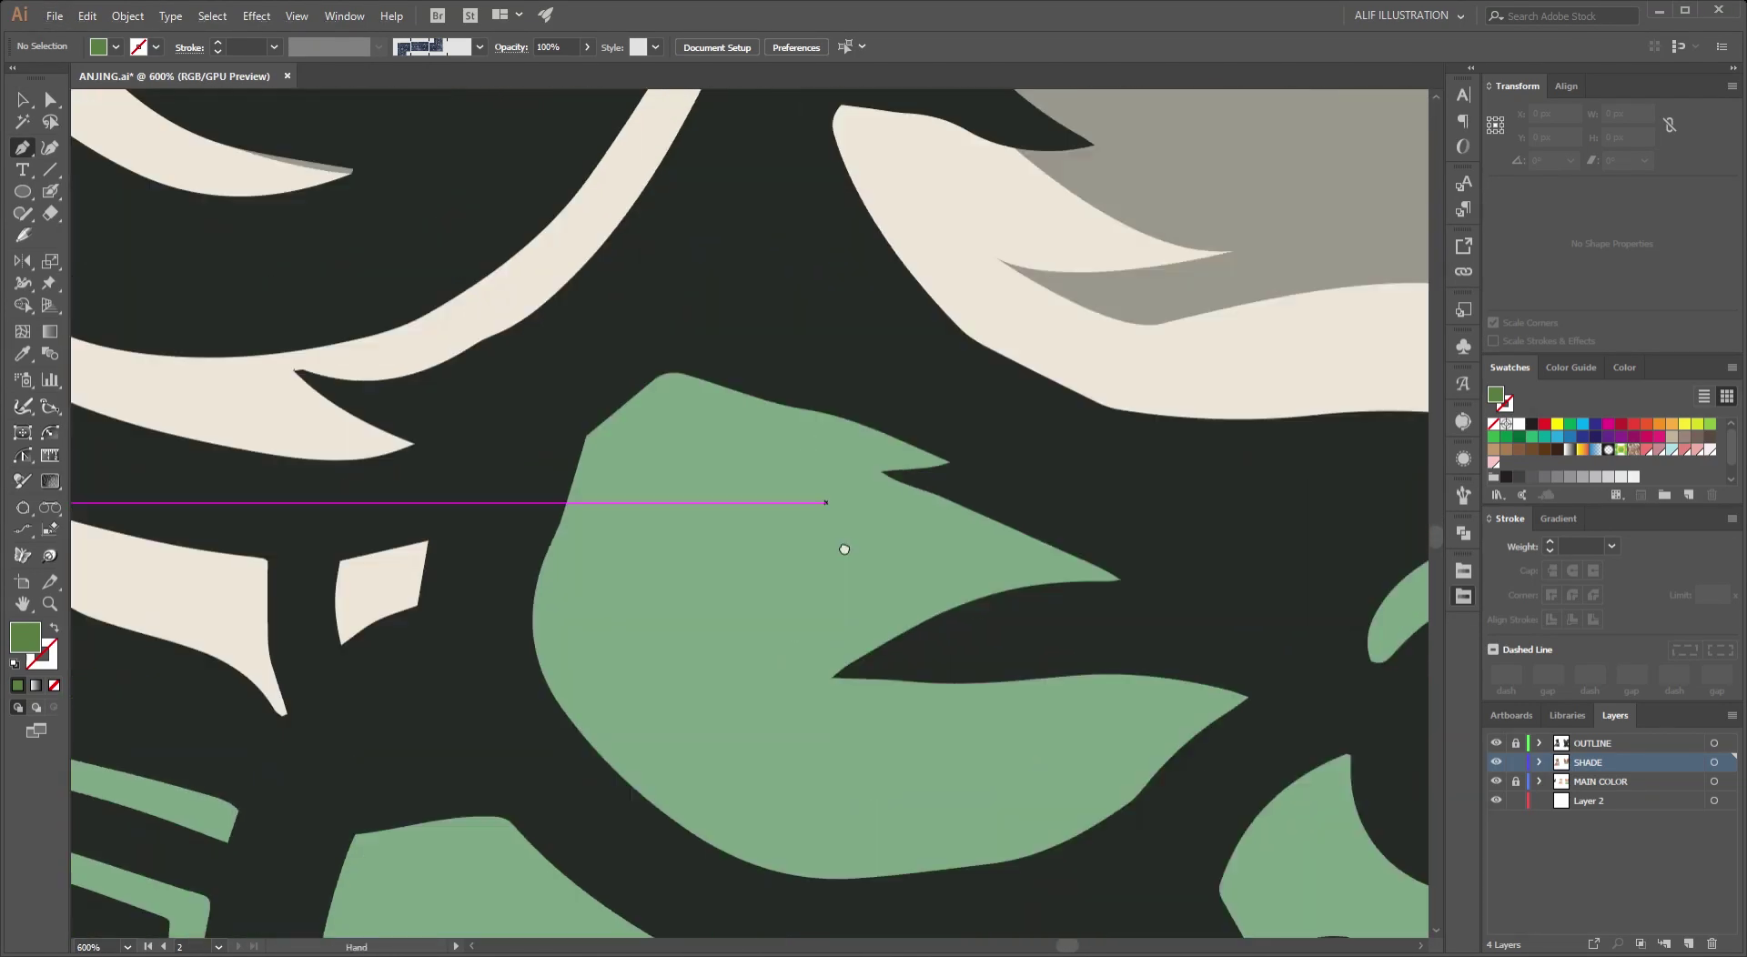
click(689, 500)
click(945, 566)
click(801, 586)
click(1081, 677)
scroll(1001, 655, down, 3)
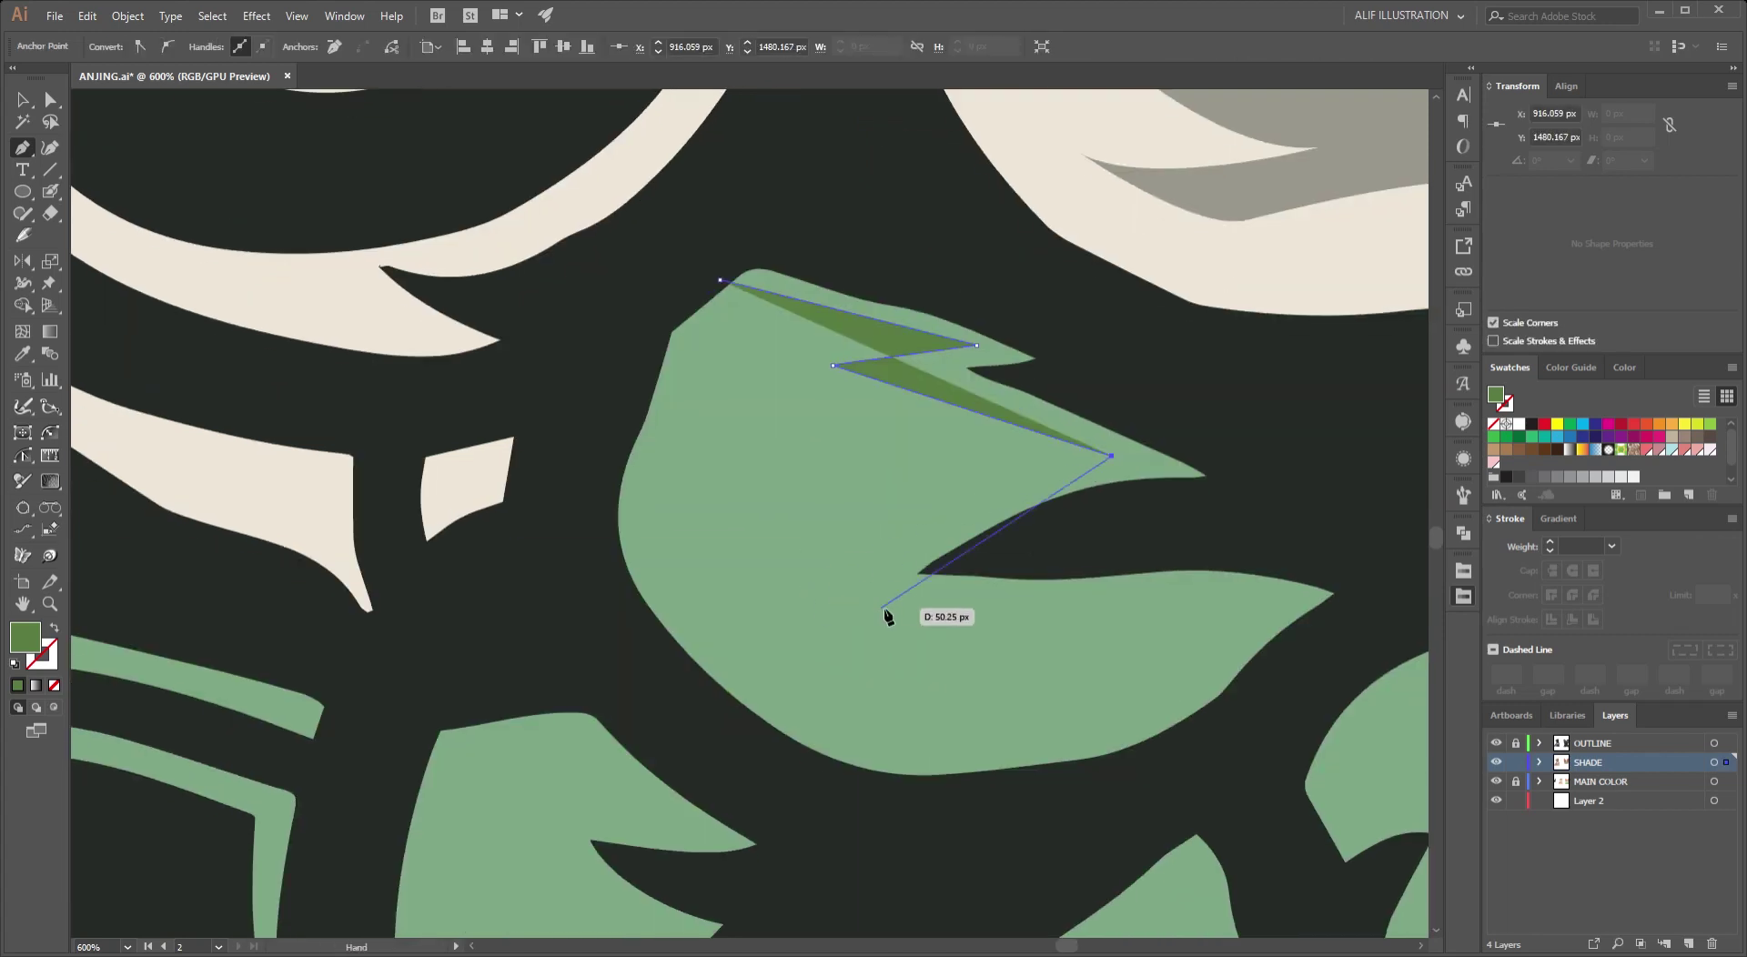
drag(799, 612, 735, 691)
Trace the shadow around the petal's outer edge and close the shape.
scroll(655, 624, right, 3)
scroll(655, 624, right, 1)
click(857, 592)
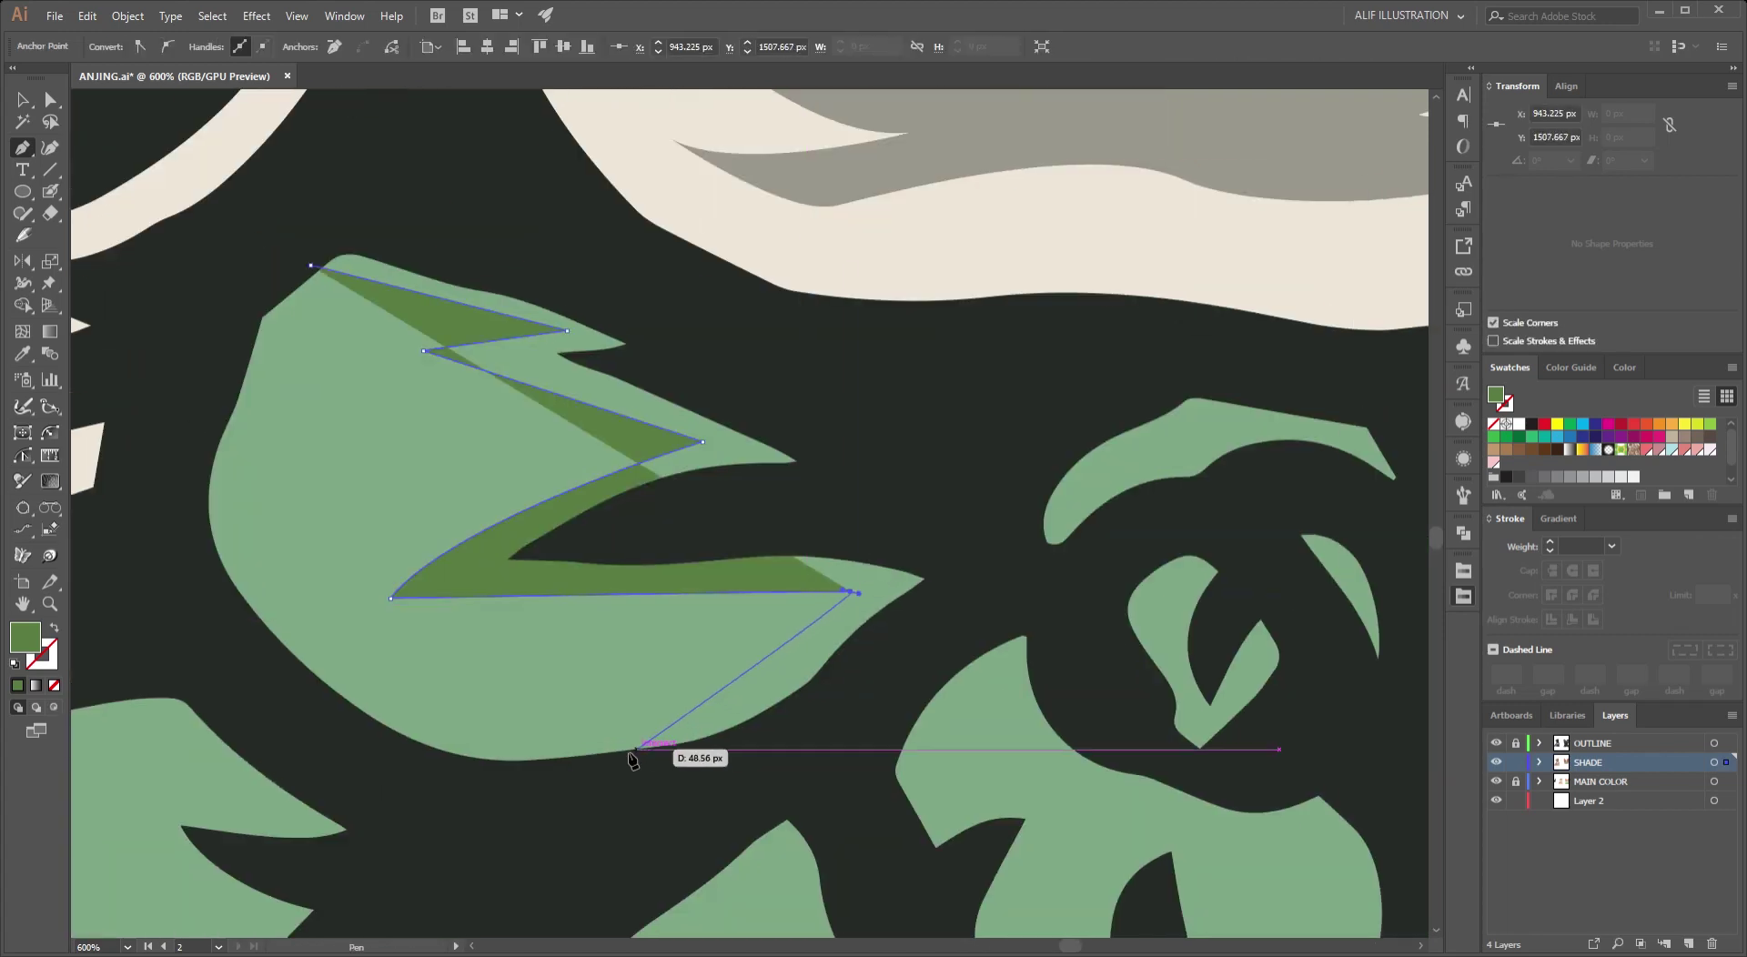
drag(598, 755, 507, 761)
click(665, 770)
click(806, 741)
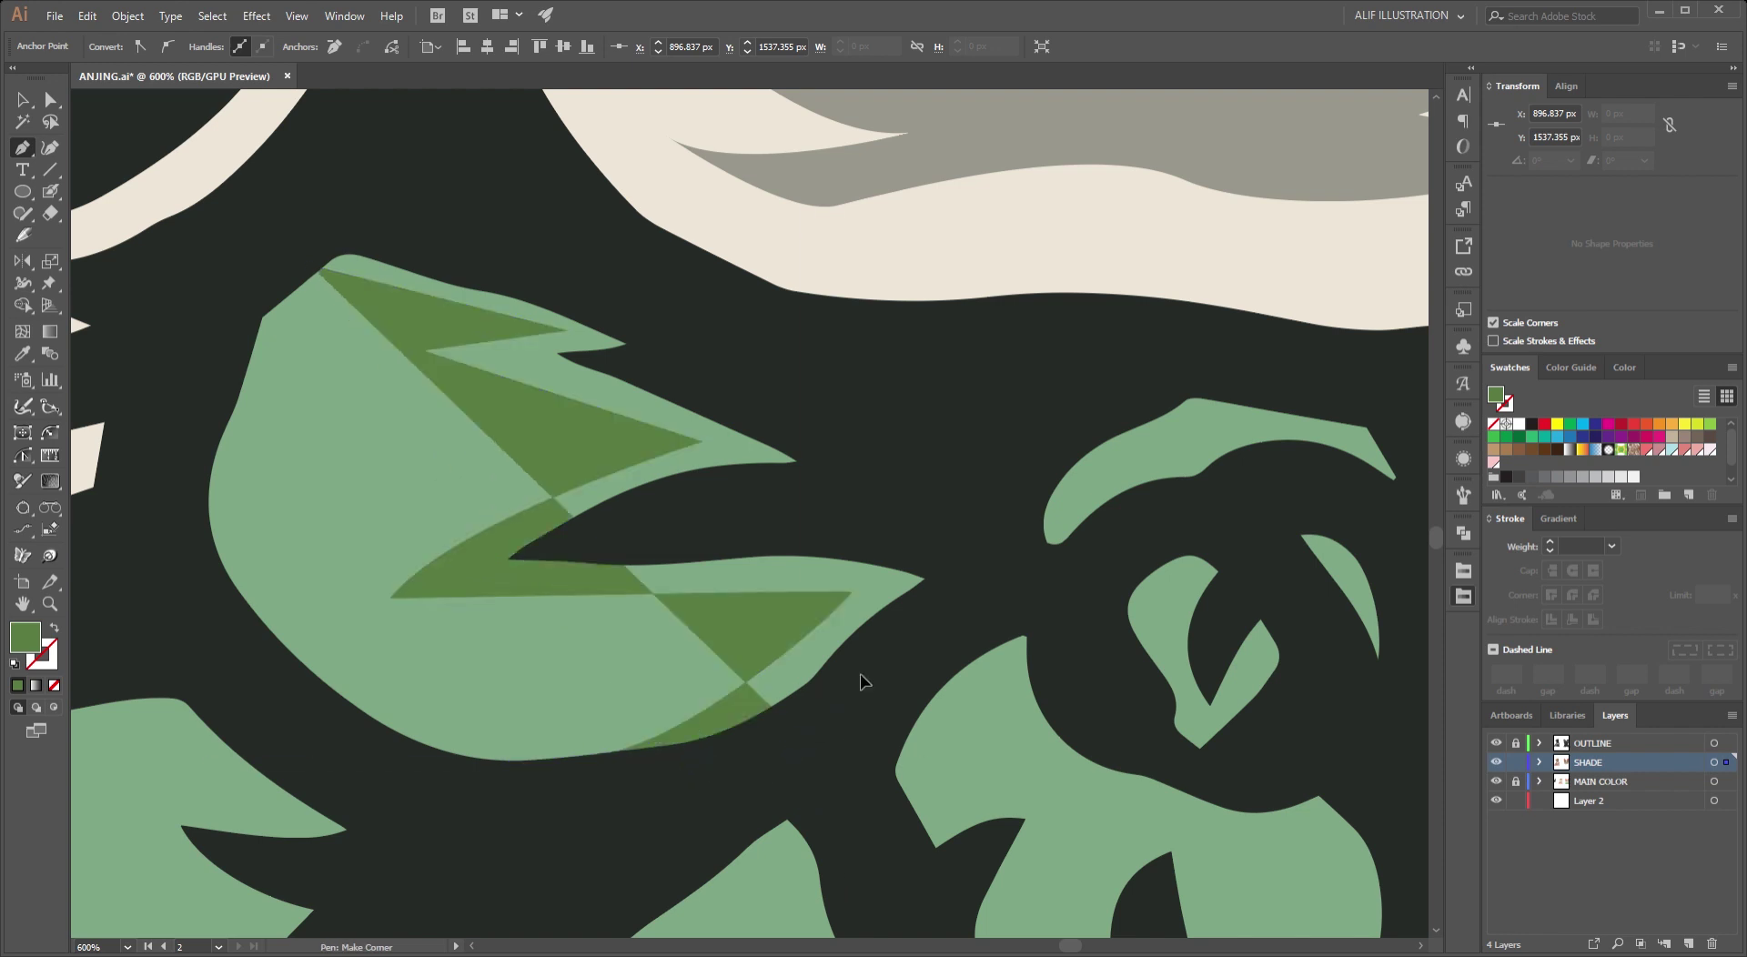
click(845, 680)
click(966, 511)
click(686, 320)
click(359, 212)
Fill the shadow shape with a darker green than the sampled petal colour.
key(i)
click(400, 514)
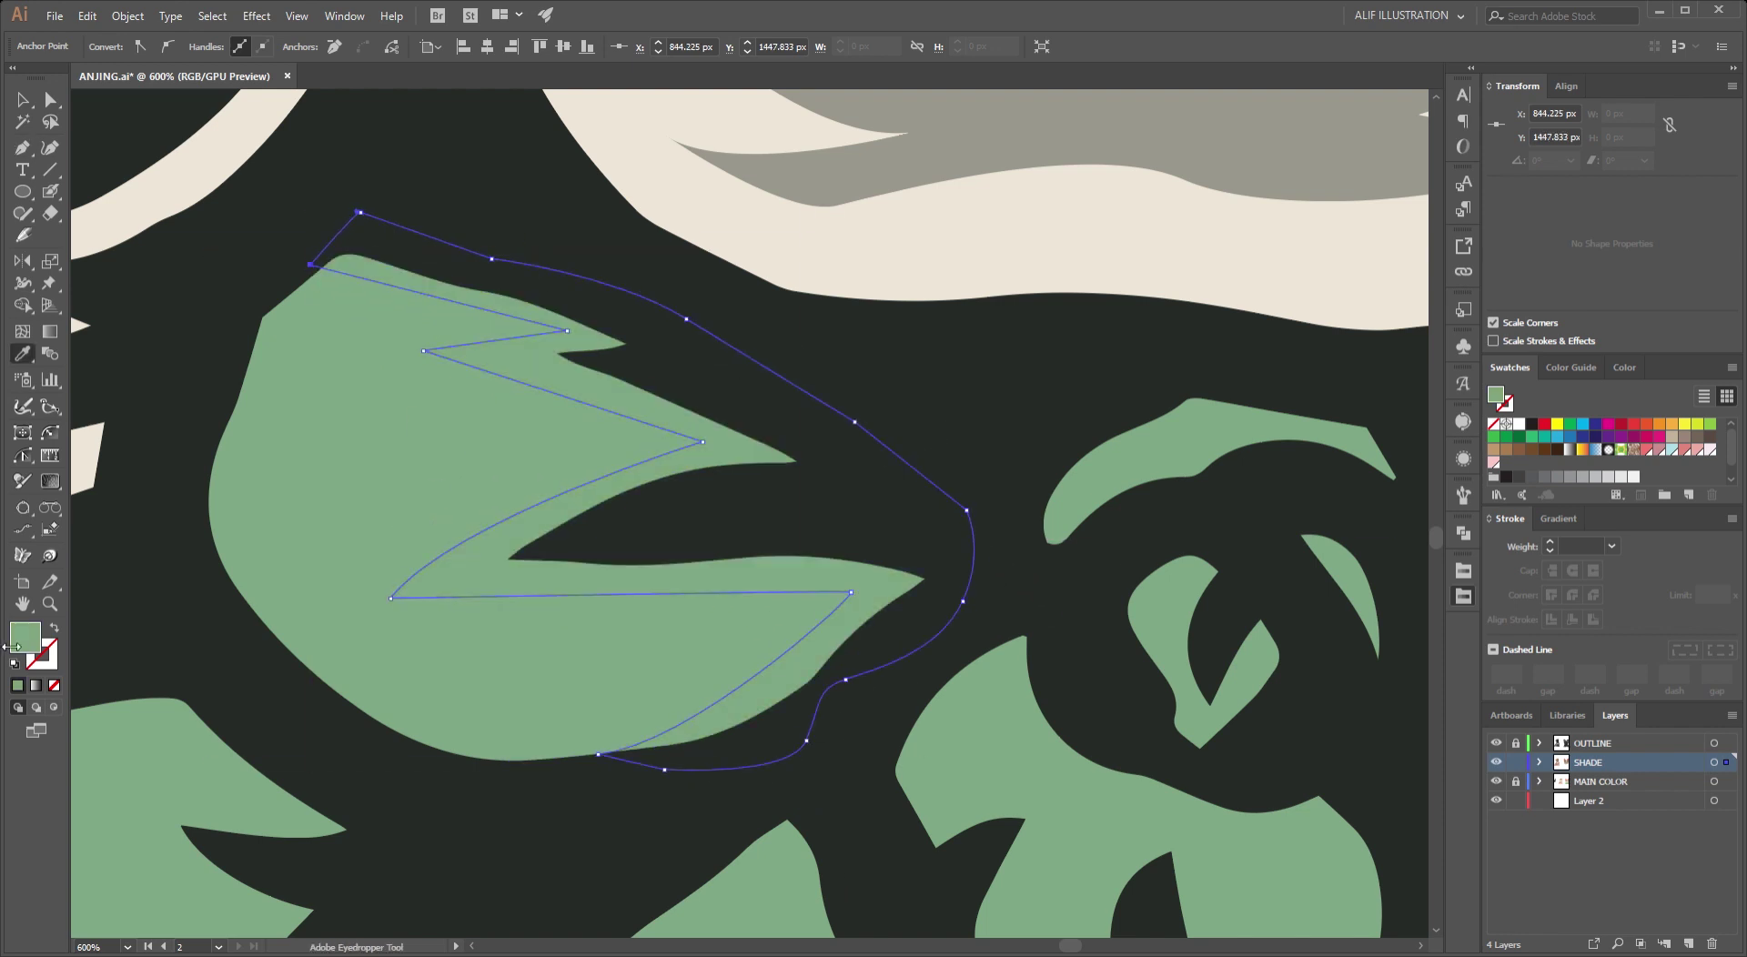
click(1248, 409)
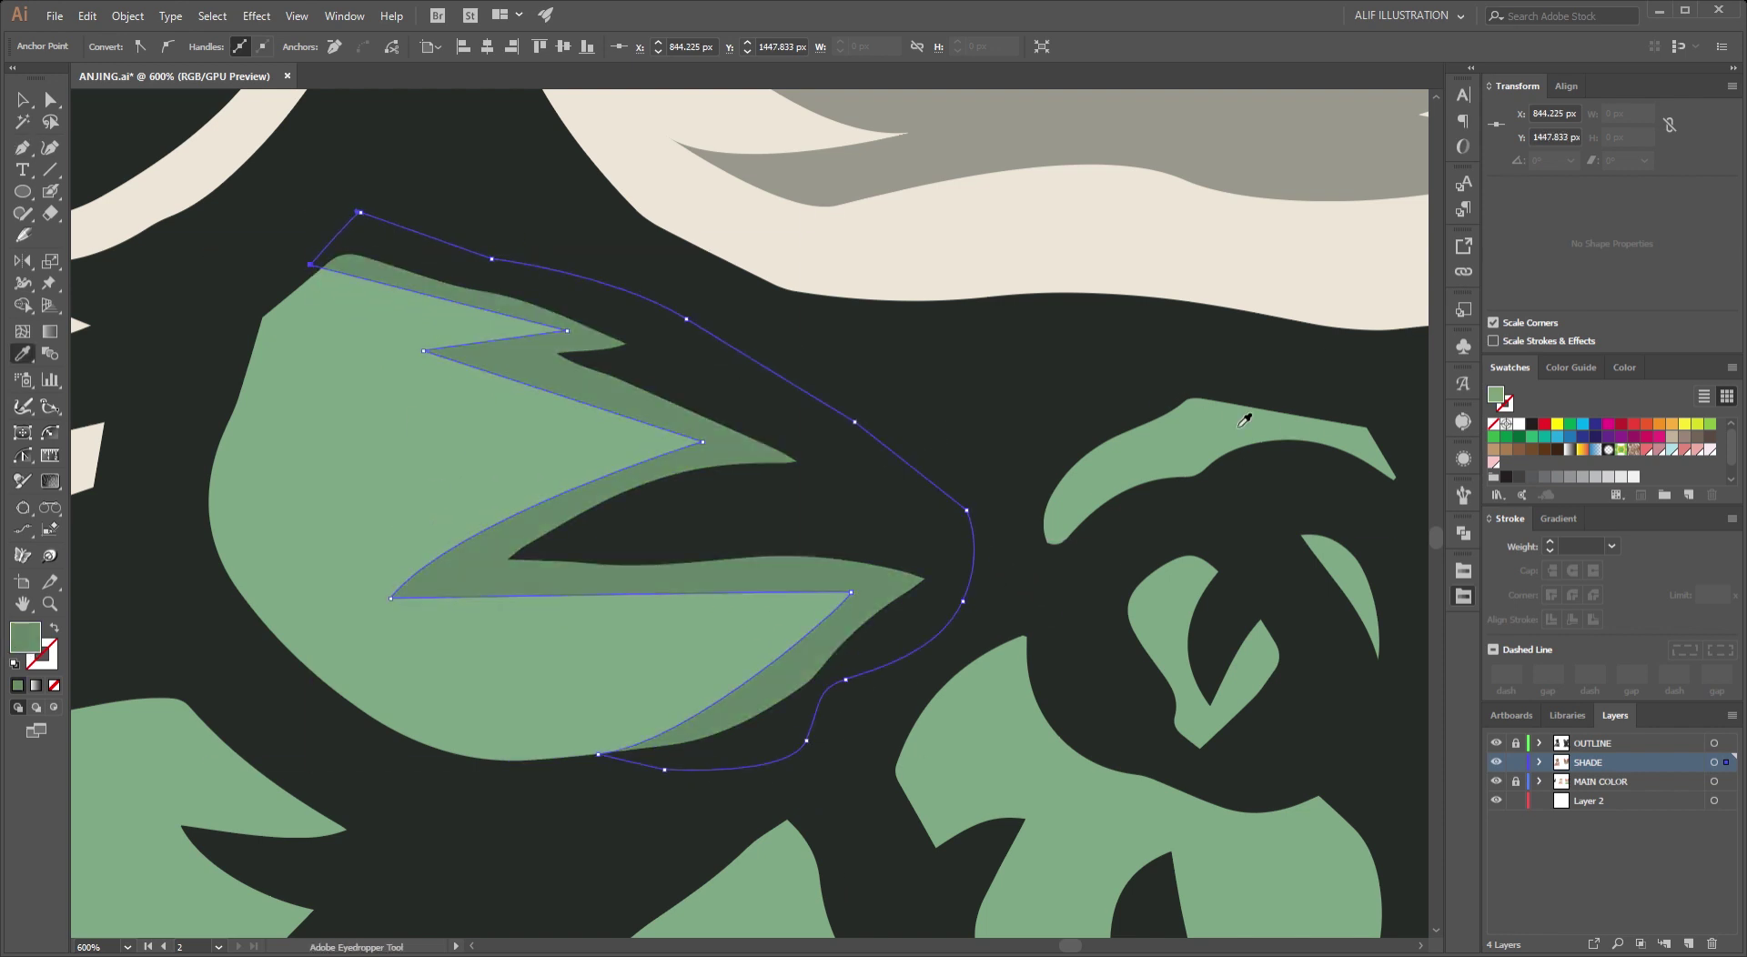
key(ctrl+minus)
key(ctrl+shift+a)
key(ctrl+plus)
Begin a new shadow path on the next petal of the bow.
key(p)
key(ctrl+minus)
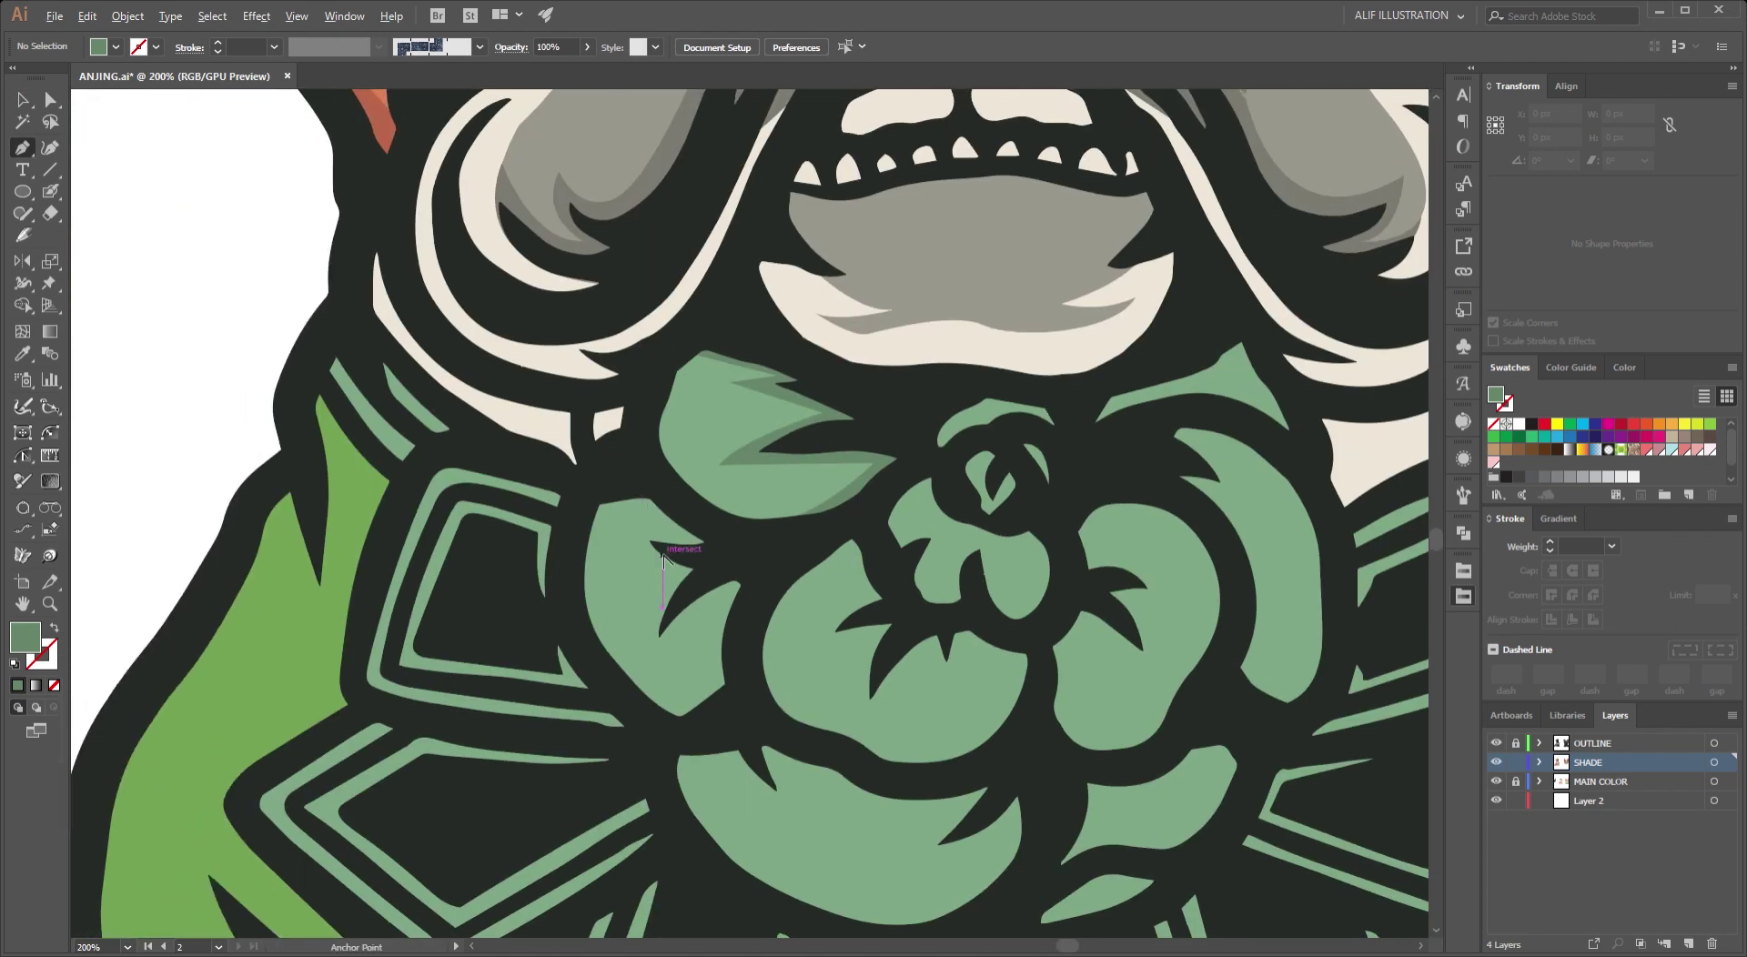
key(ctrl+plus)
key(ctrl+plus)
click(786, 499)
drag(524, 487, 470, 421)
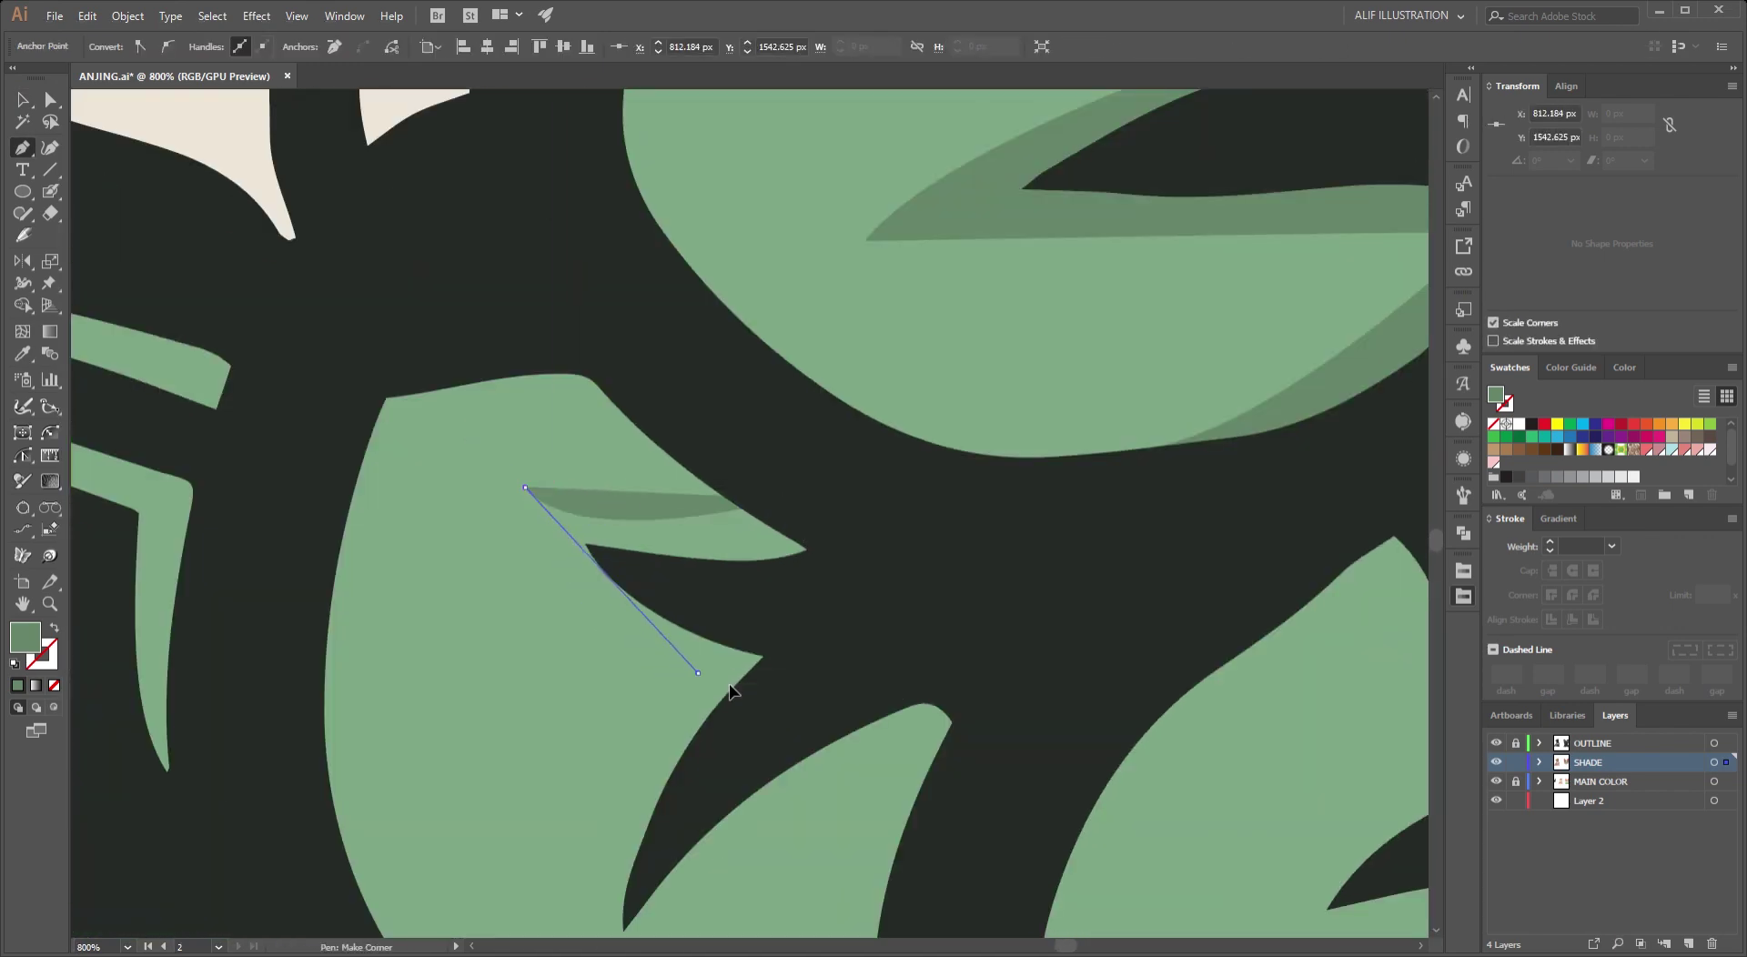
Extend the first petal's dark-green shadow outline with curved points down to the petal tip.
mouse_move(731, 691)
mouse_down()
mouse_move(663, 753)
mouse_move(882, 544)
mouse_move(973, 682)
mouse_up()
scroll(663, 754, down, 5)
click(883, 537)
scroll(884, 536, down, 8)
scroll(927, 649, up, 5)
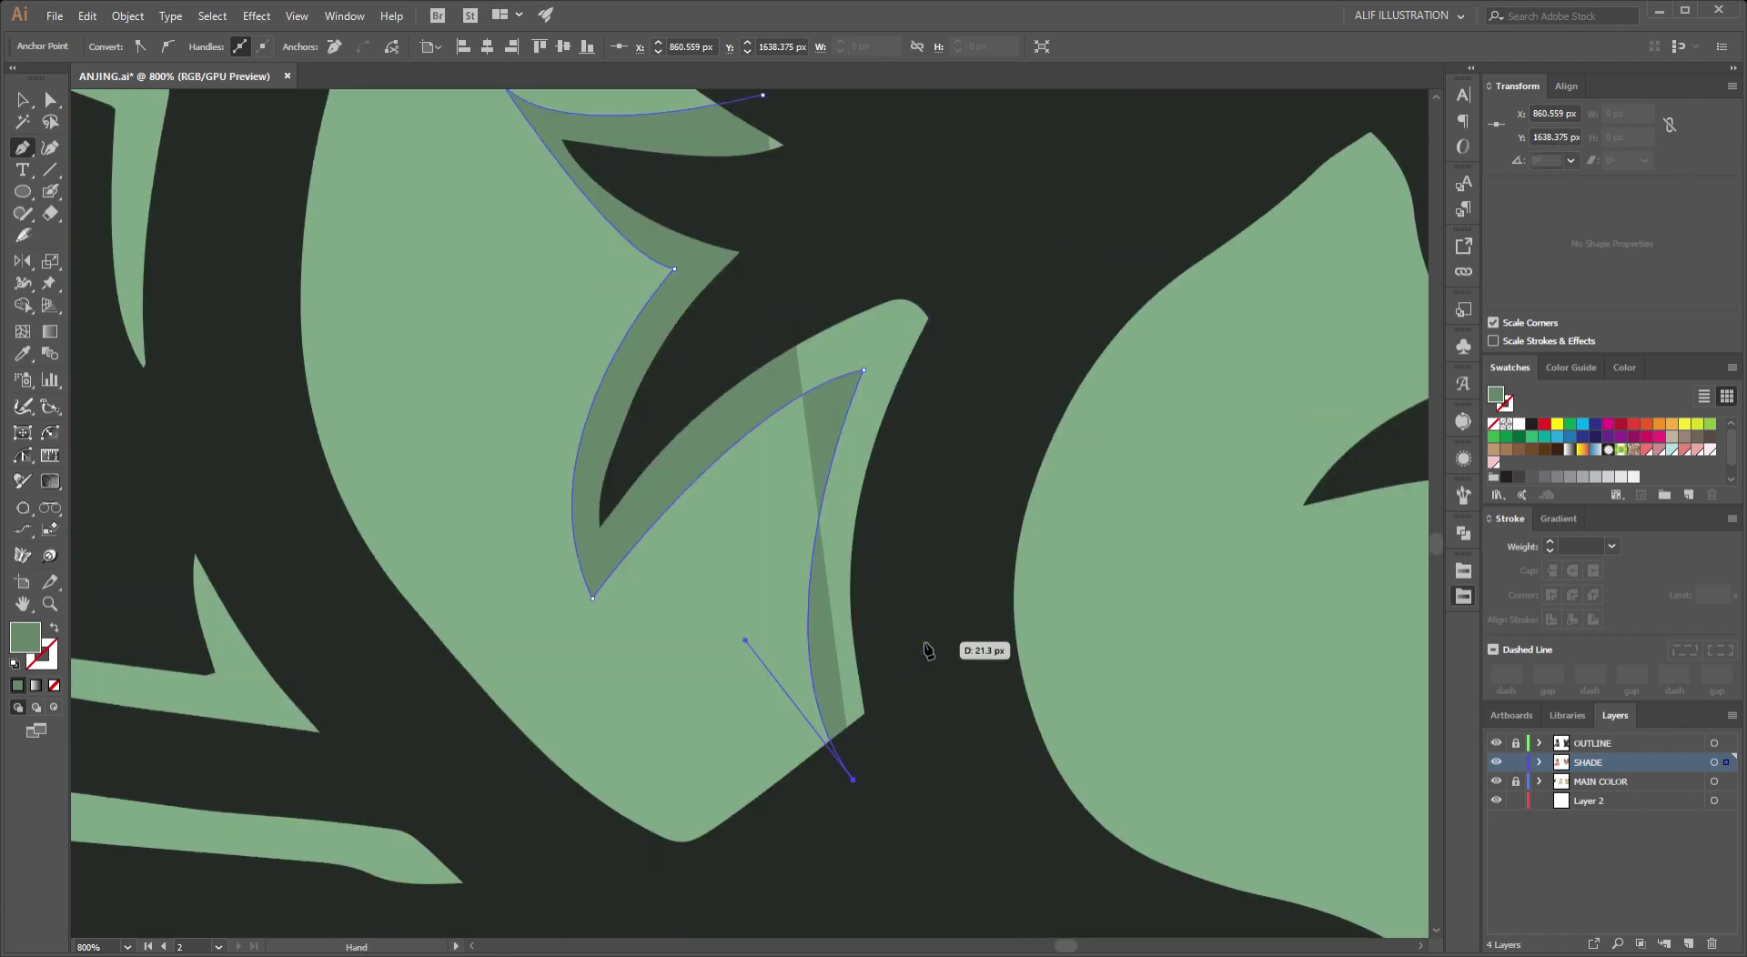
scroll(927, 648, up, 8)
click(1033, 694)
scroll(838, 574, down, 1)
scroll(936, 527, down, 2)
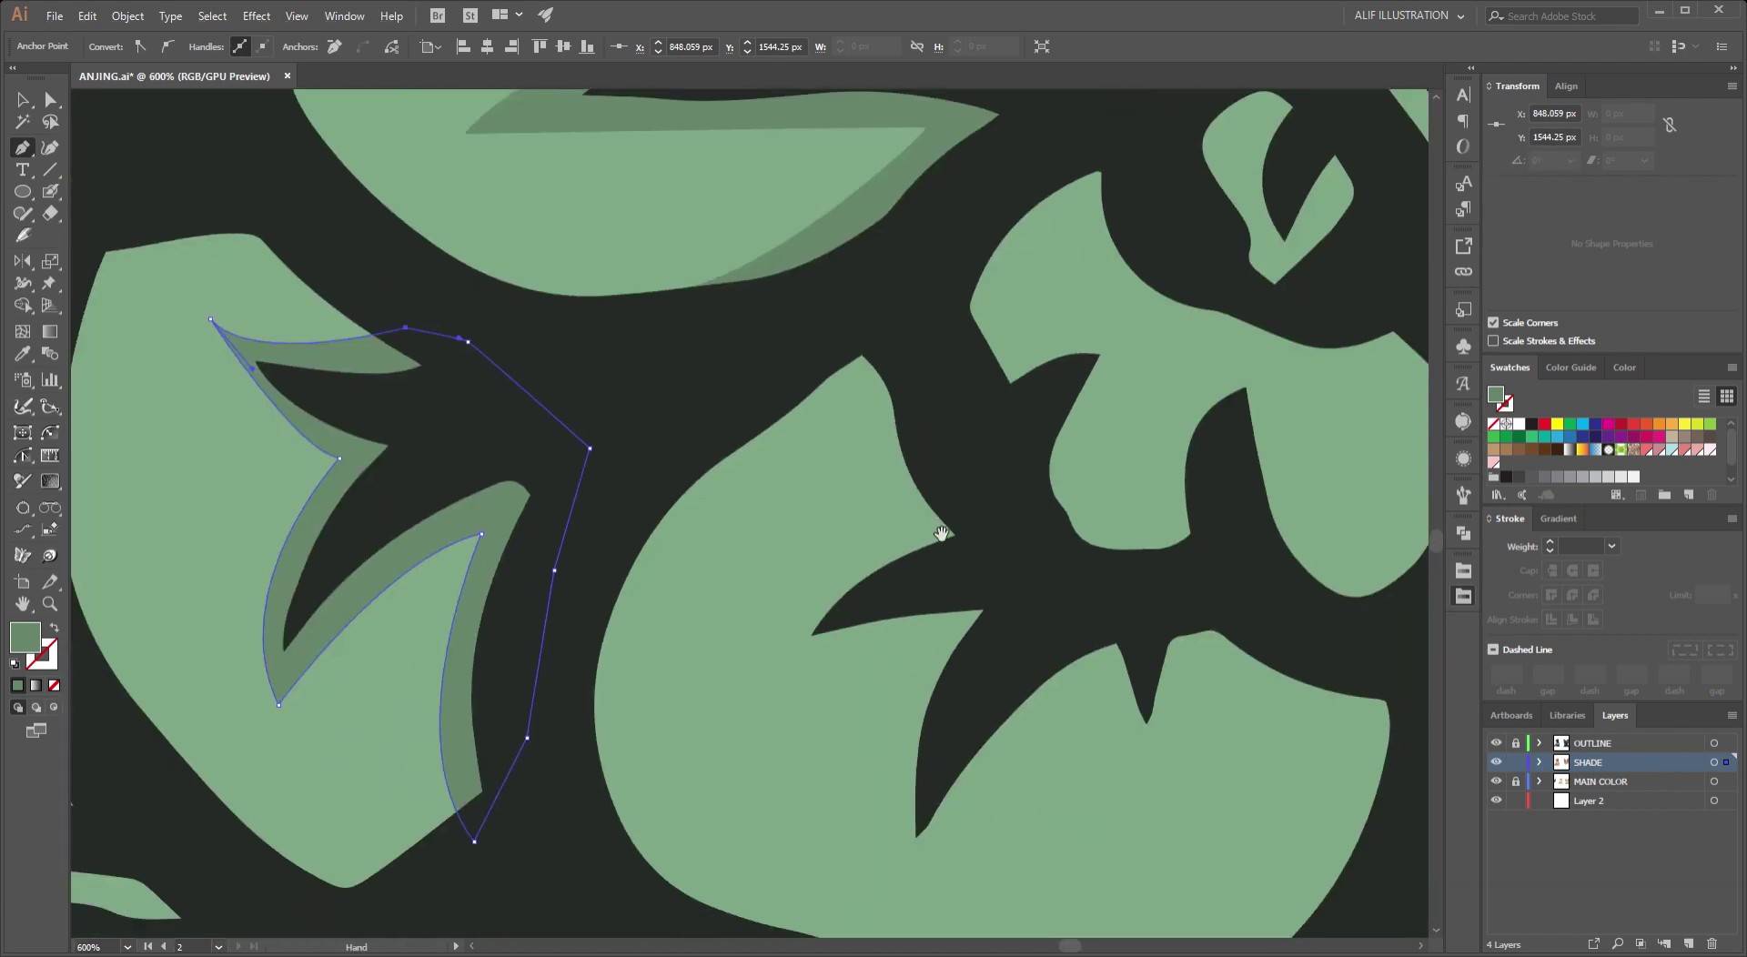
Trace a closed dark-green shadow shape around the neighbouring rose petal.
click(899, 390)
click(914, 513)
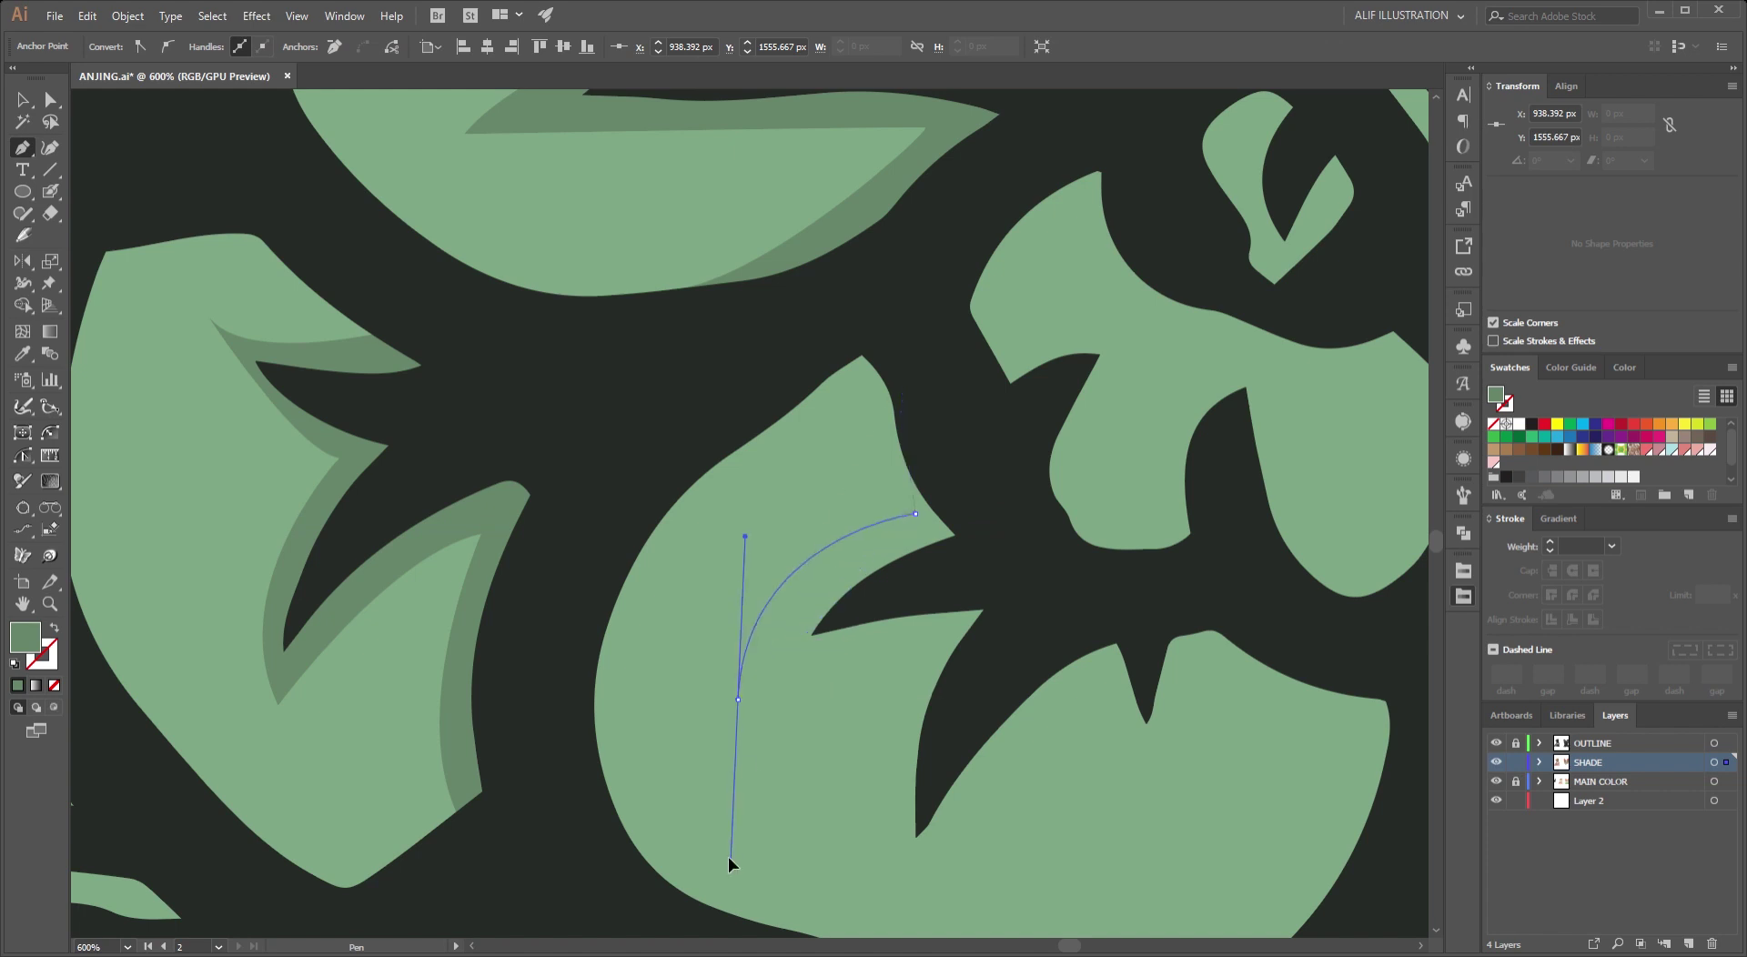
drag(731, 862, 730, 862)
drag(983, 664, 883, 349)
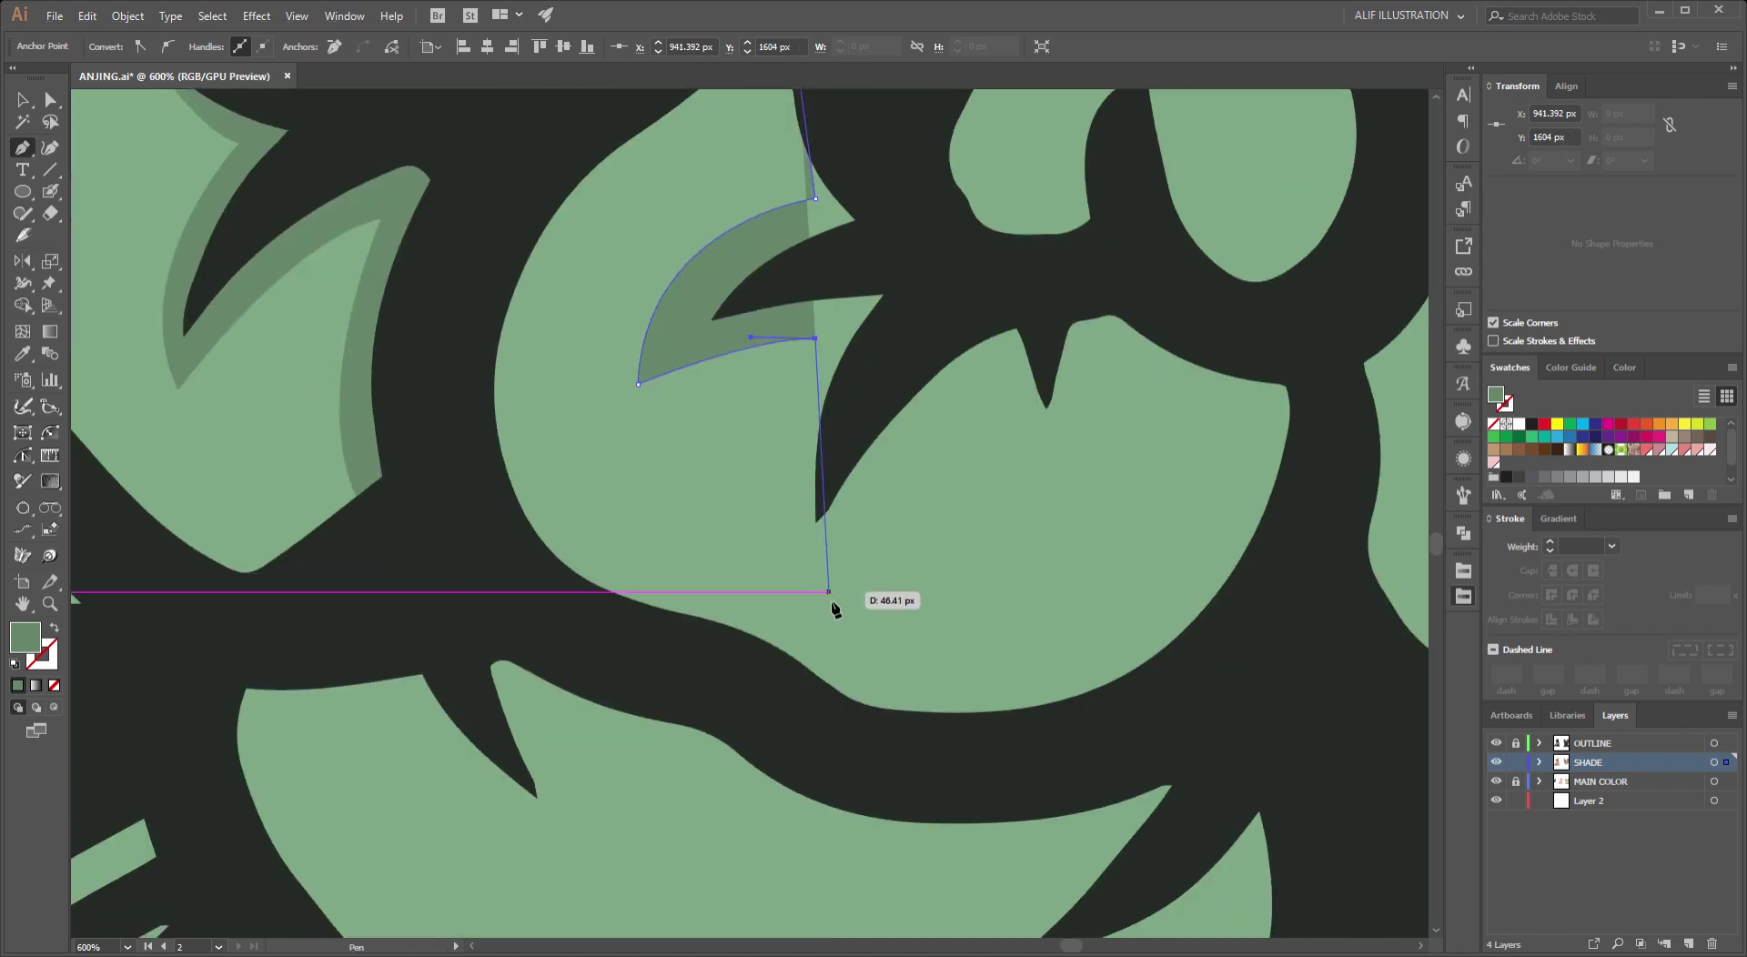
drag(835, 608, 935, 745)
drag(1088, 370, 1124, 352)
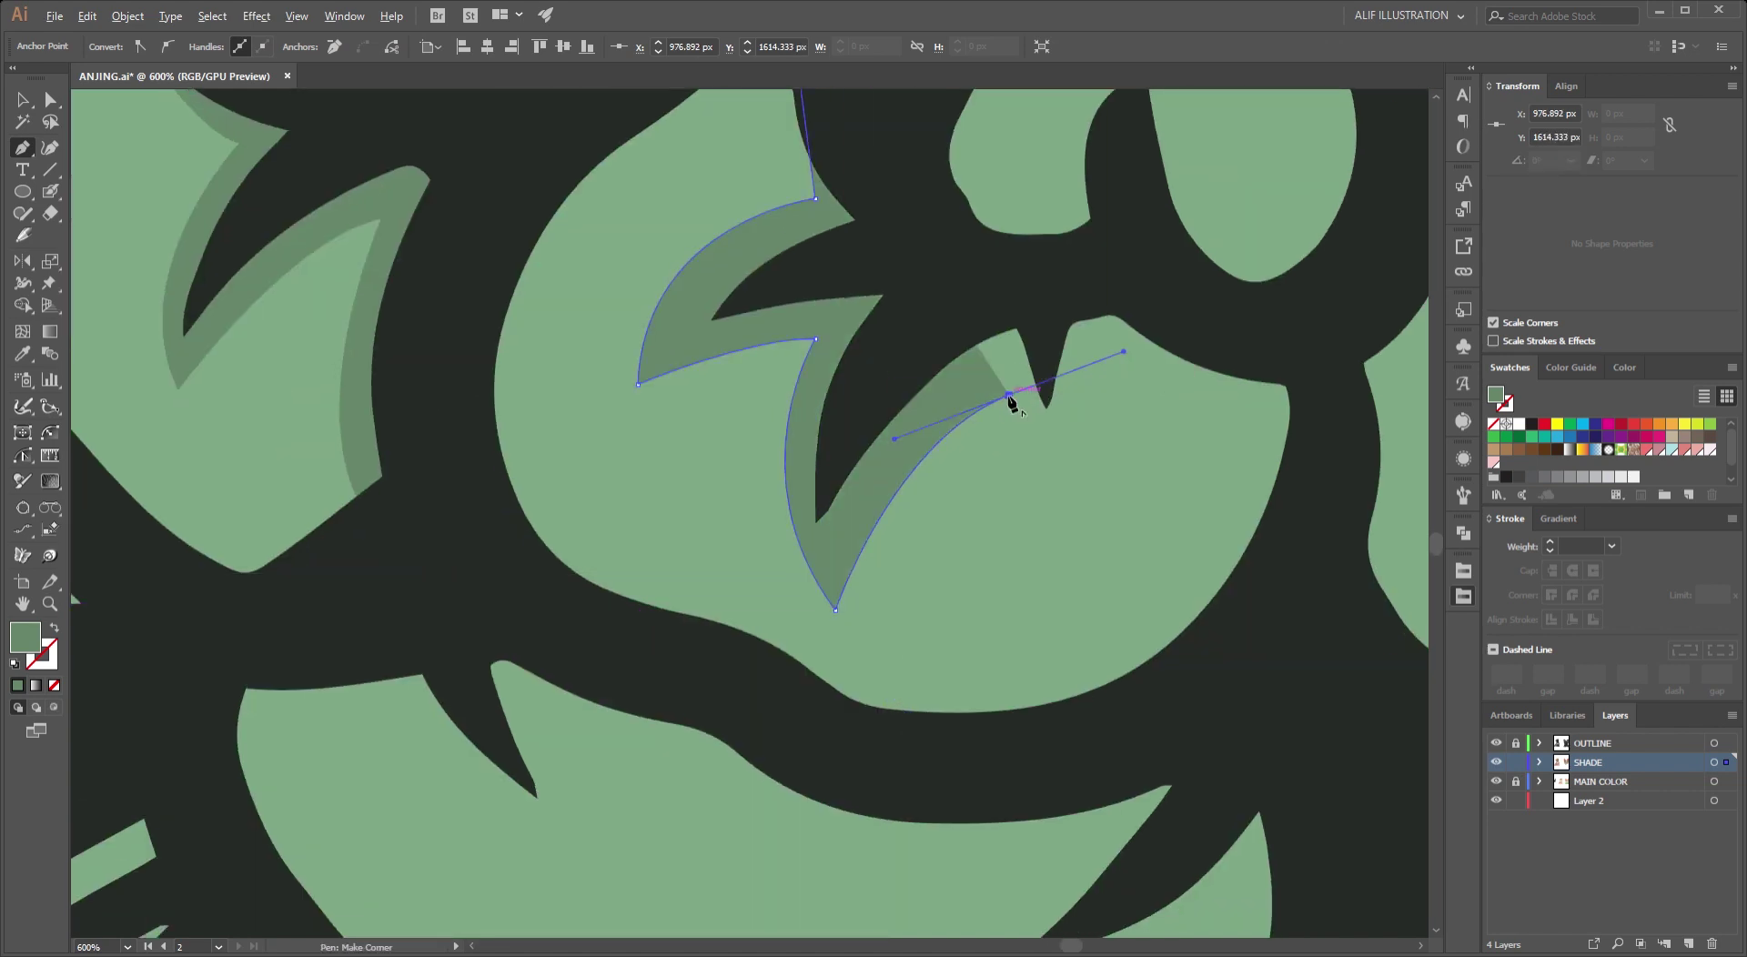
click(938, 532)
click(1041, 517)
click(946, 414)
click(851, 470)
click(752, 390)
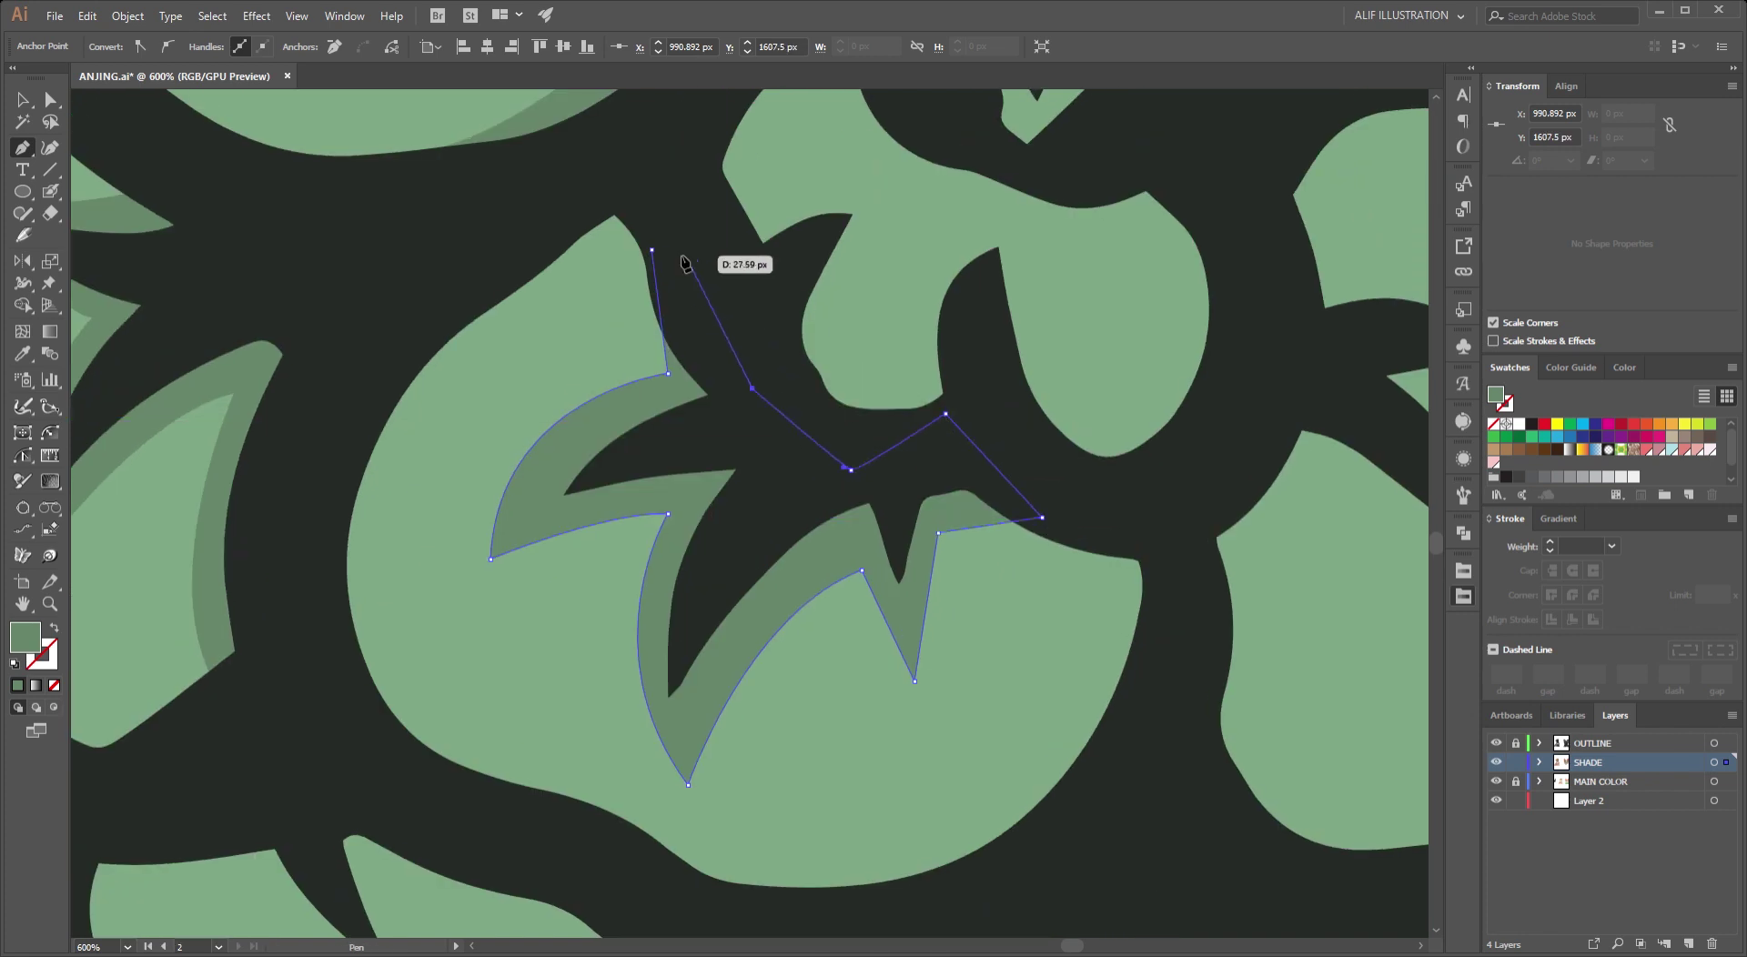
click(652, 250)
Draw a curved shadow shape running down one of the lower rose petals.
drag(740, 315, 752, 603)
click(756, 525)
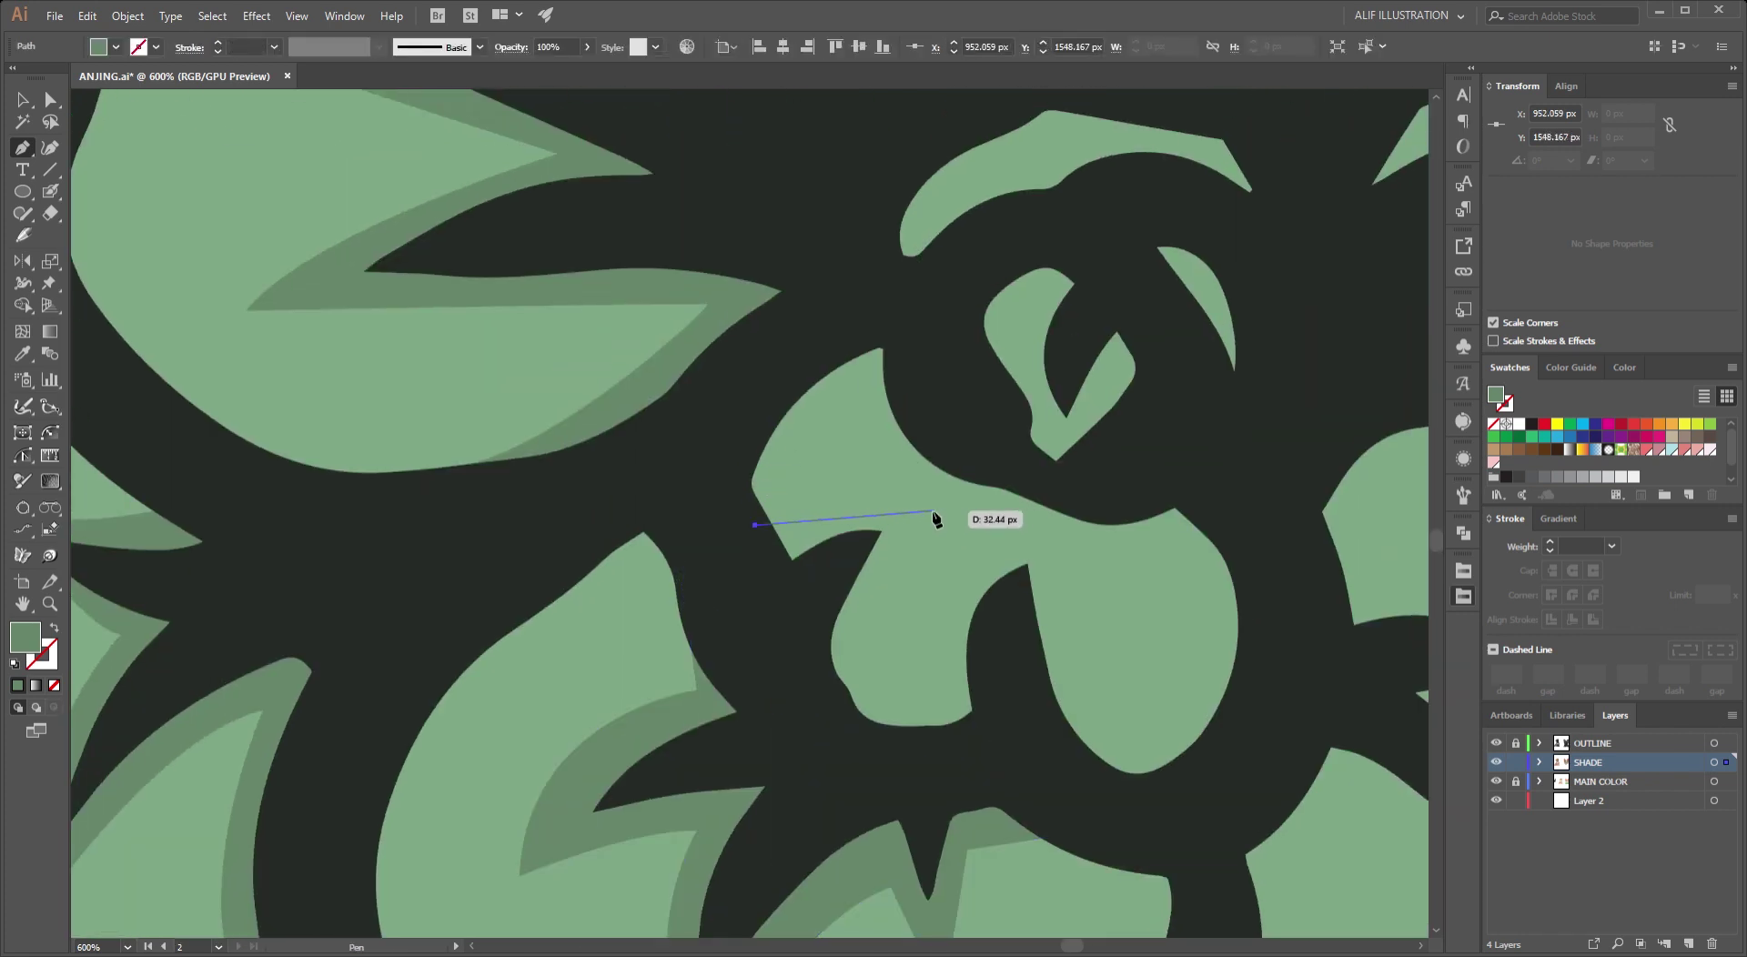
drag(931, 507, 983, 545)
drag(924, 723, 933, 721)
mouse_move(971, 561)
mouse_down()
mouse_move(1031, 534)
mouse_move(723, 503)
mouse_up()
drag(901, 720, 1053, 695)
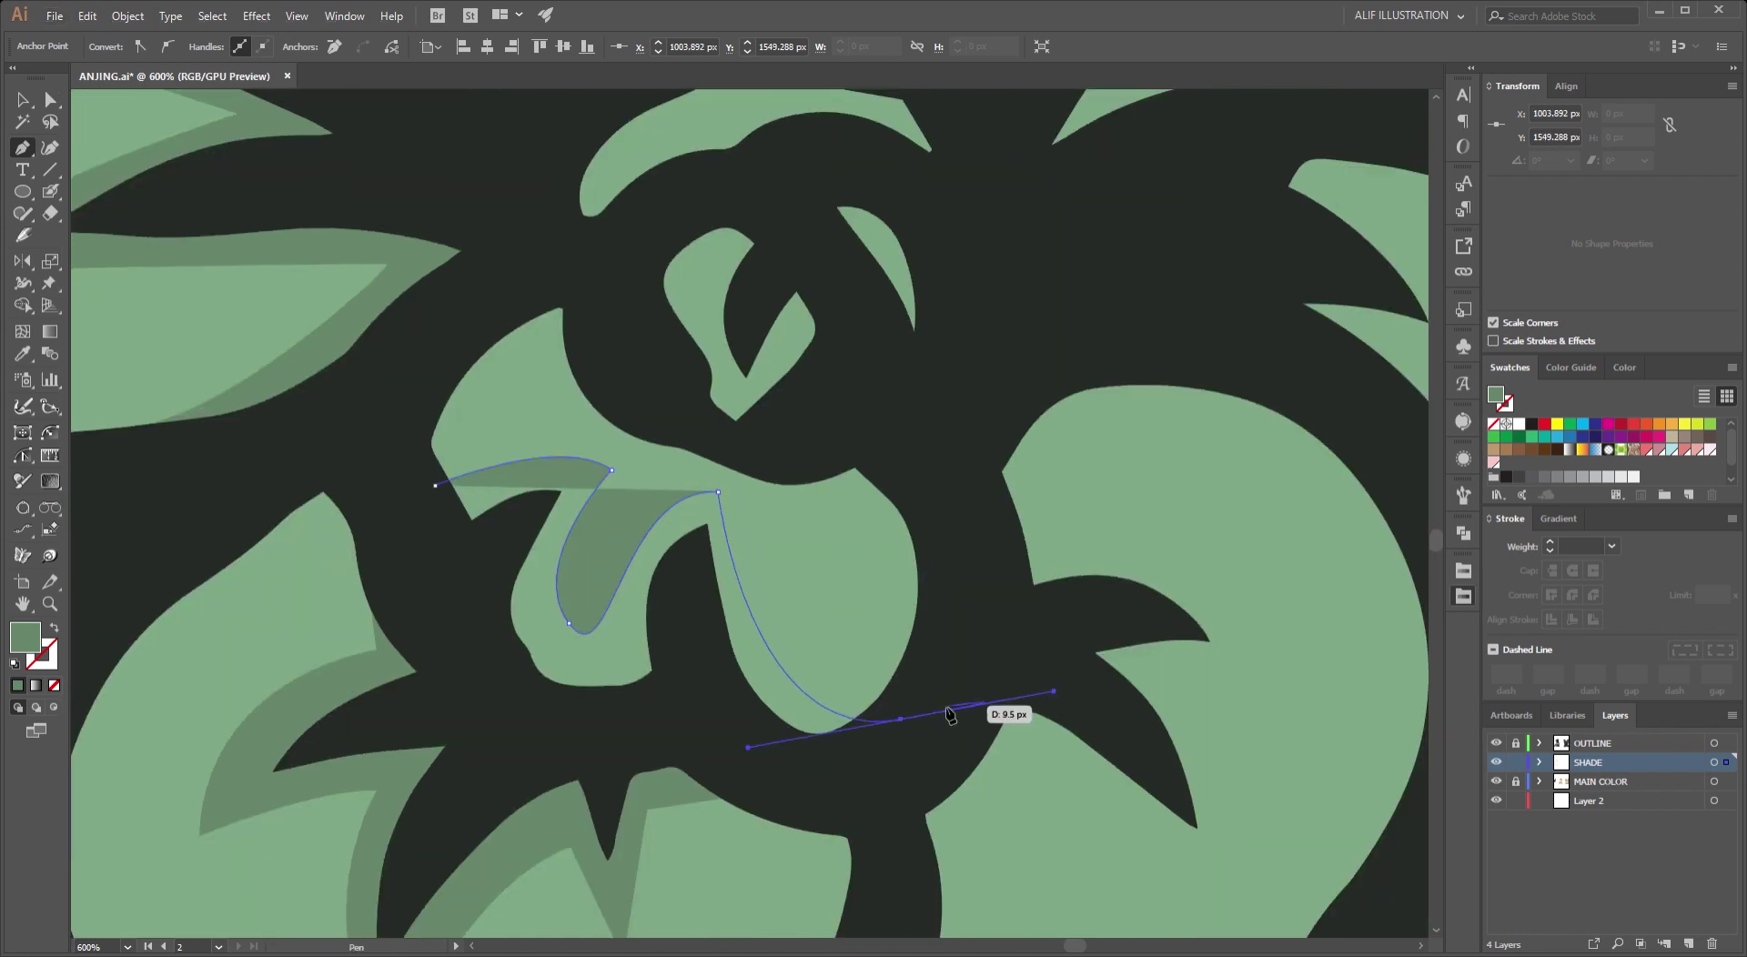
drag(786, 756, 905, 714)
click(514, 708)
drag(448, 639, 439, 607)
key(ctrl+minus)
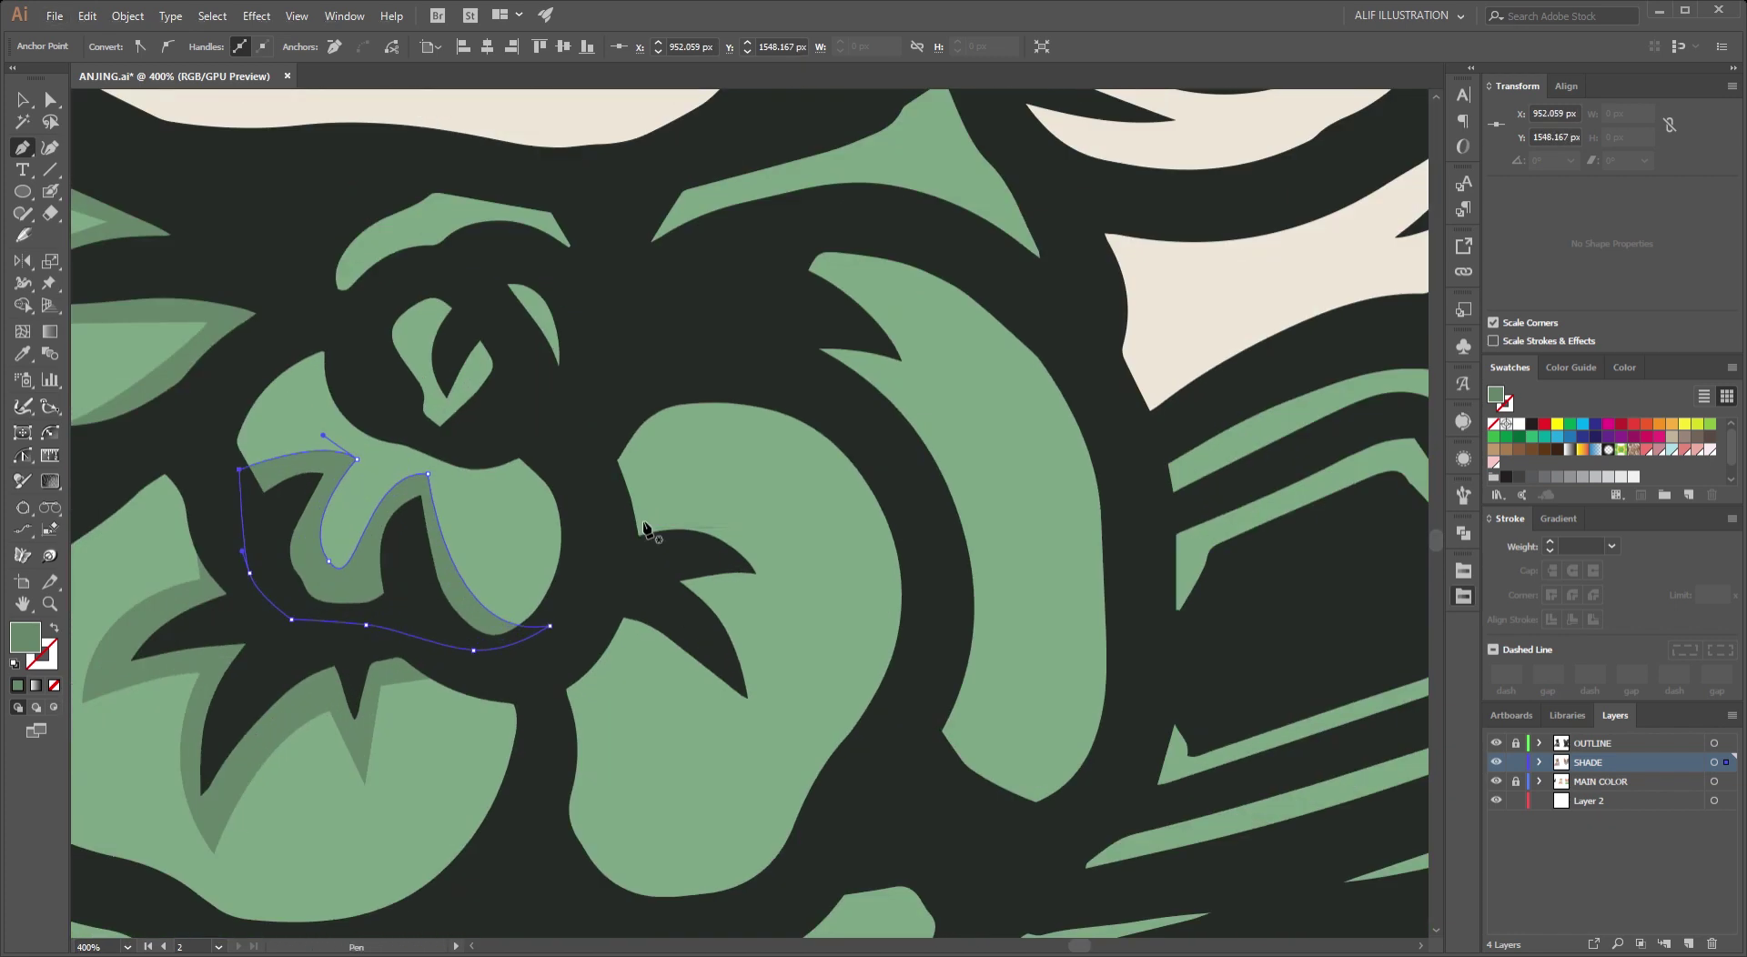
Add a closed shadow shape on the rose centre and deselect it.
click(614, 497)
mouse_move(833, 714)
mouse_down()
mouse_move(855, 595)
mouse_move(733, 674)
mouse_up()
click(815, 470)
click(764, 470)
drag(598, 542, 549, 561)
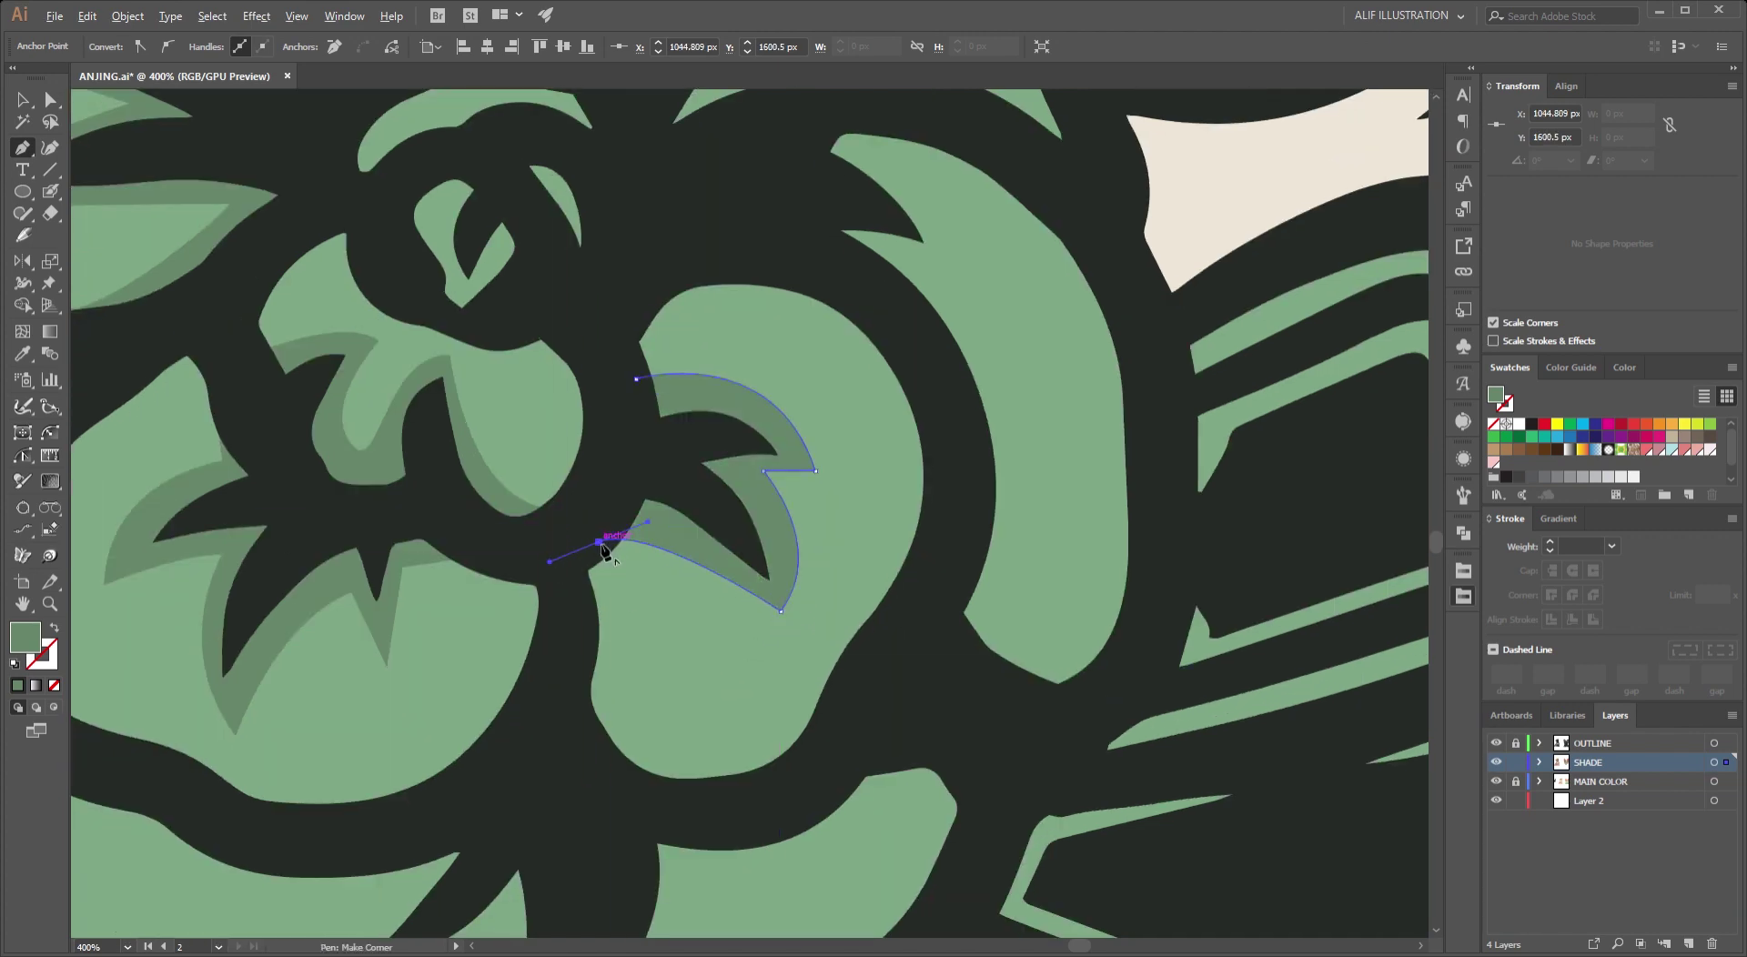
click(634, 379)
key(ctrl+minus)
scroll(924, 429, left, 5)
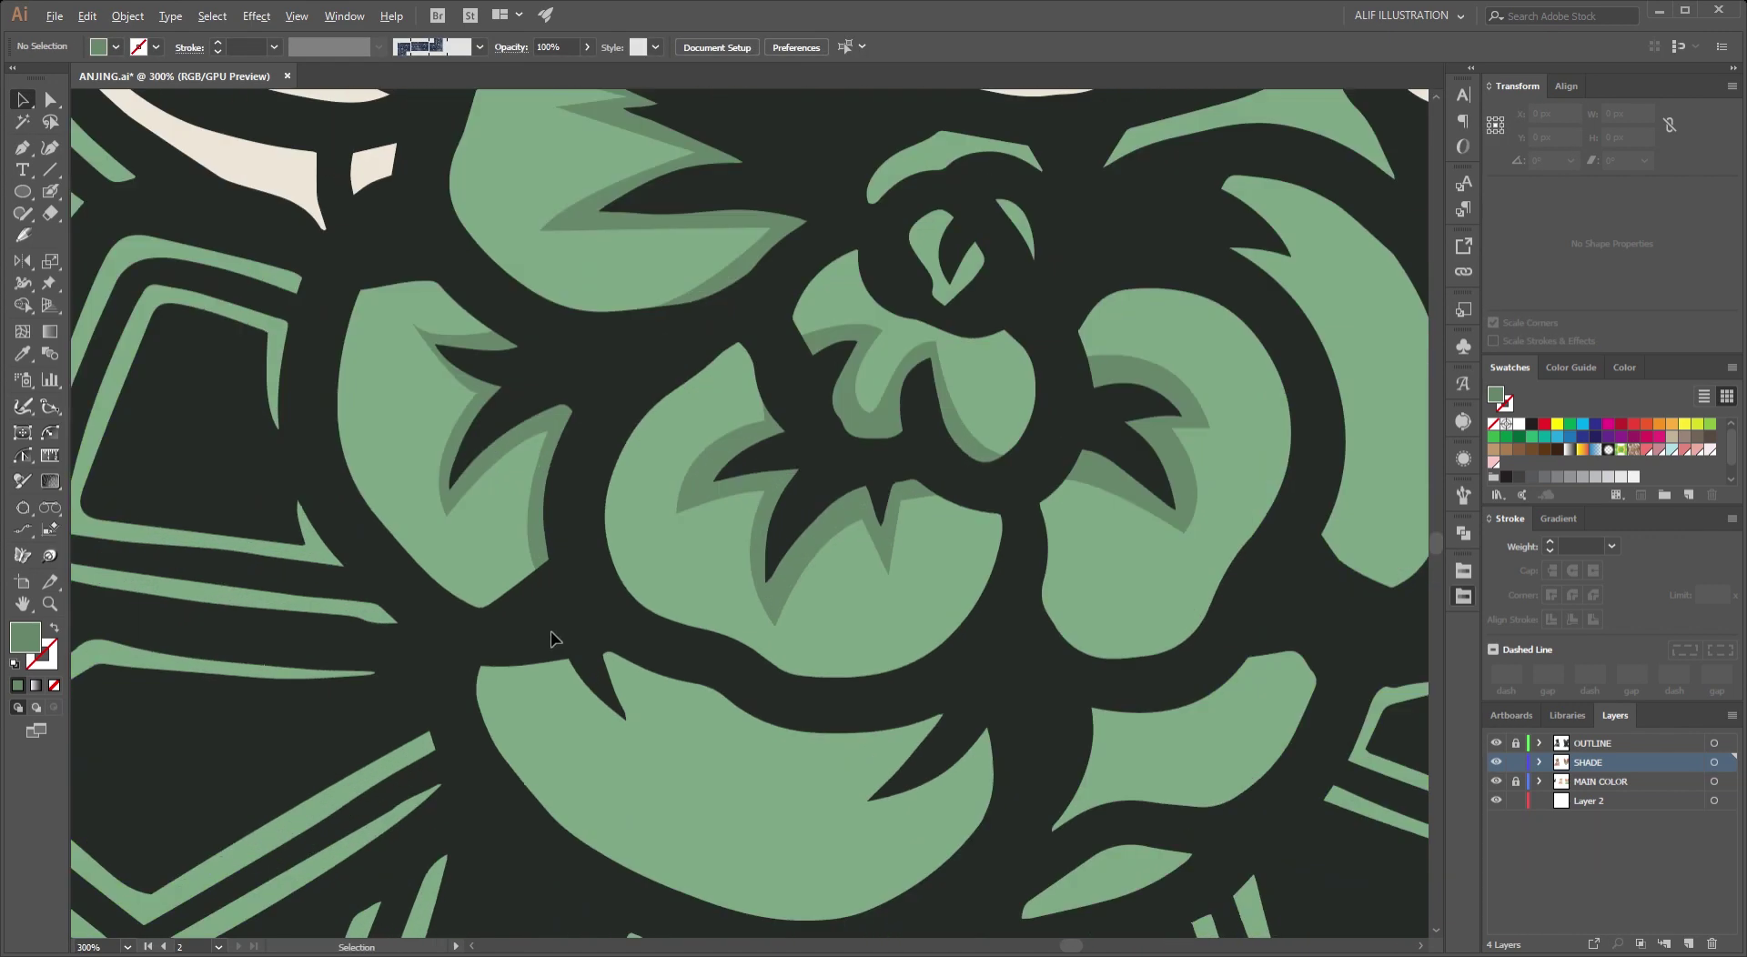
scroll(591, 564, down, 3)
scroll(557, 452, down, 1)
Trace and close a shadow shape along the lower rose petal.
click(552, 446)
key(ctrl+plus)
drag(681, 562, 678, 535)
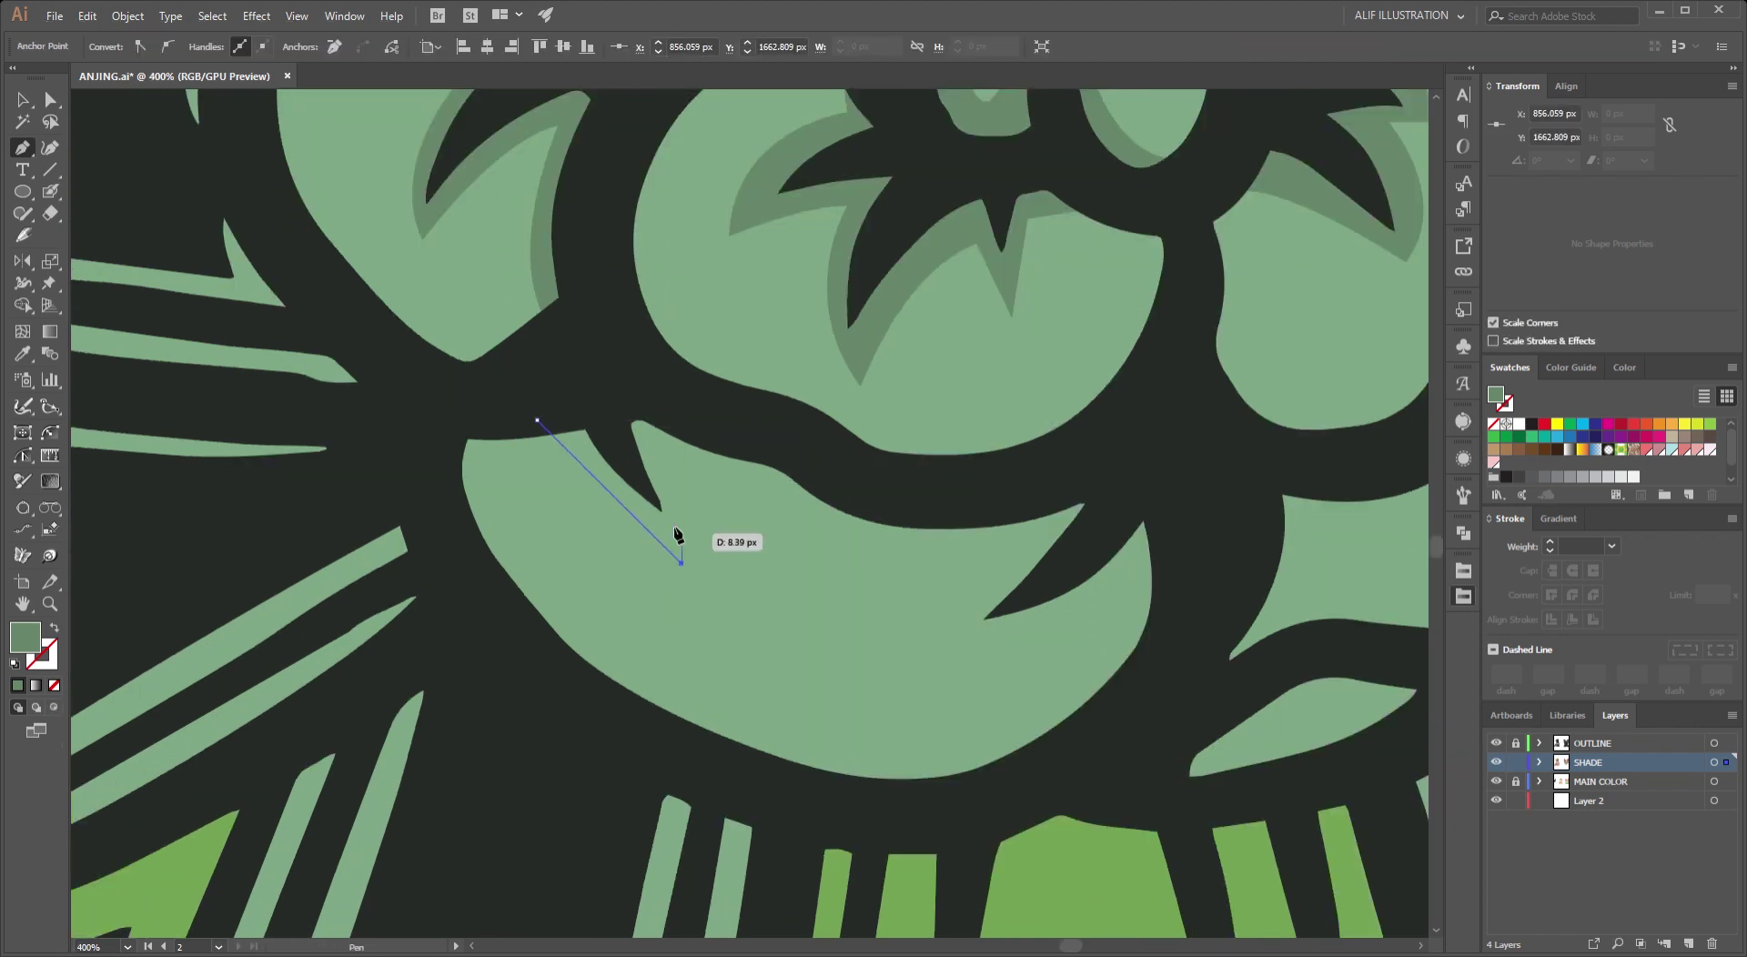
drag(989, 569, 1065, 530)
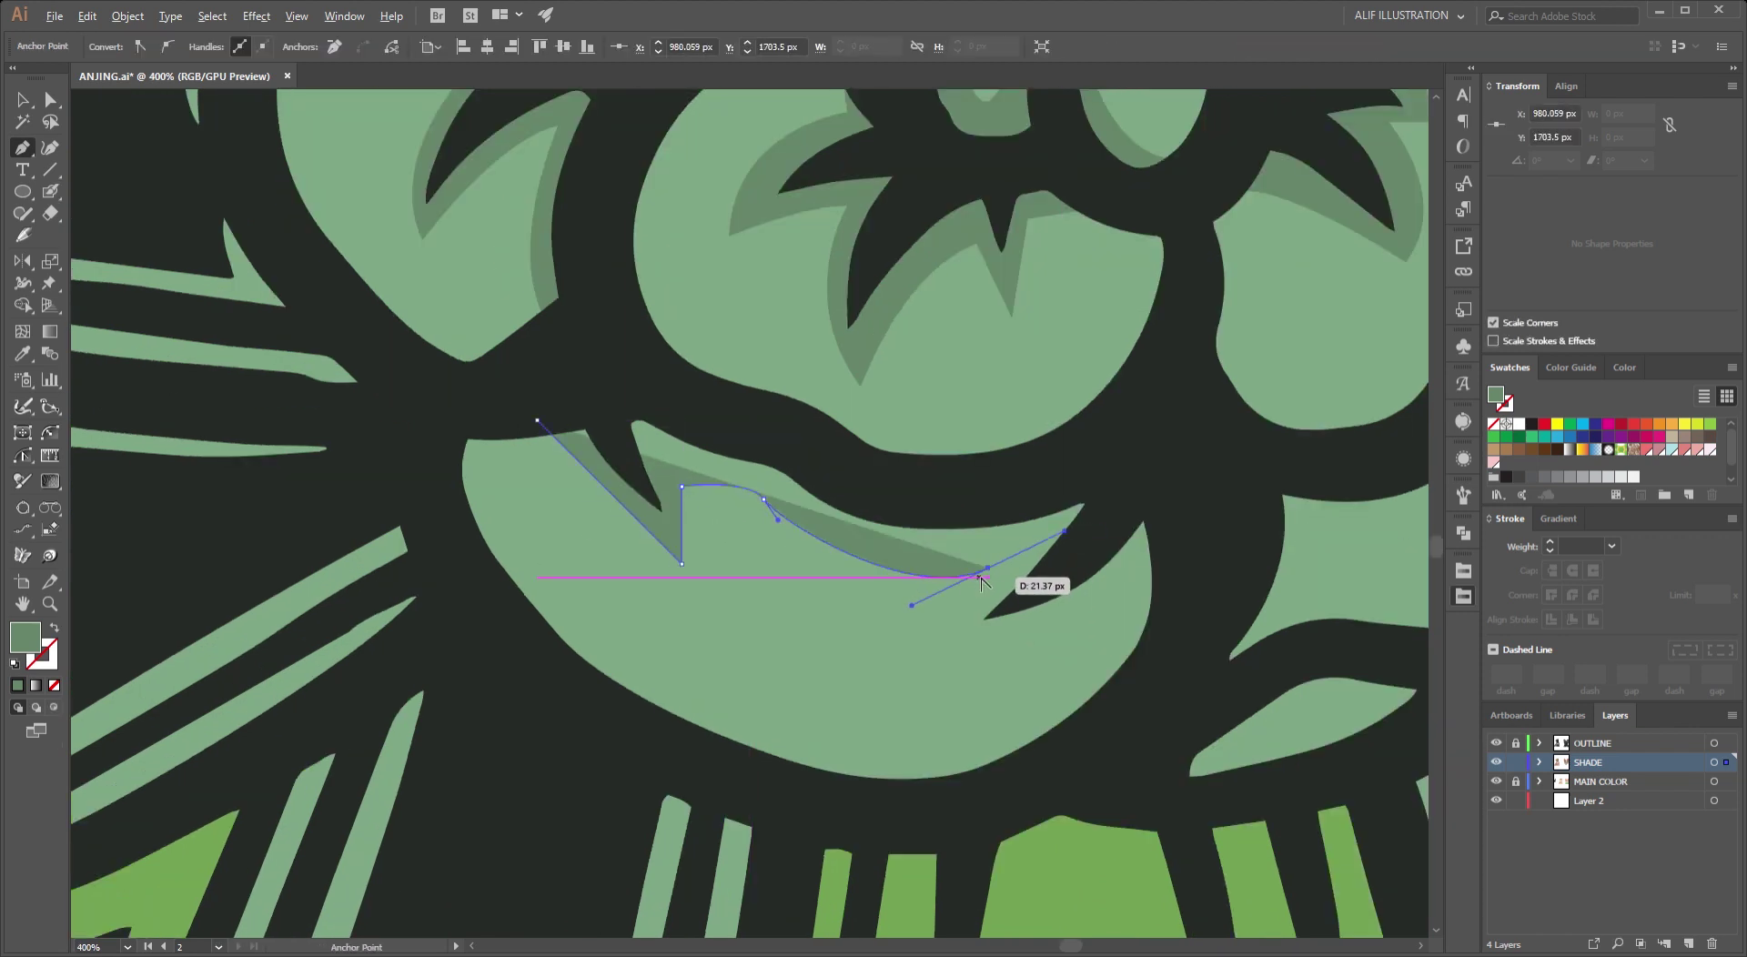
click(936, 636)
click(1173, 544)
click(1142, 471)
click(1047, 478)
click(904, 498)
click(568, 367)
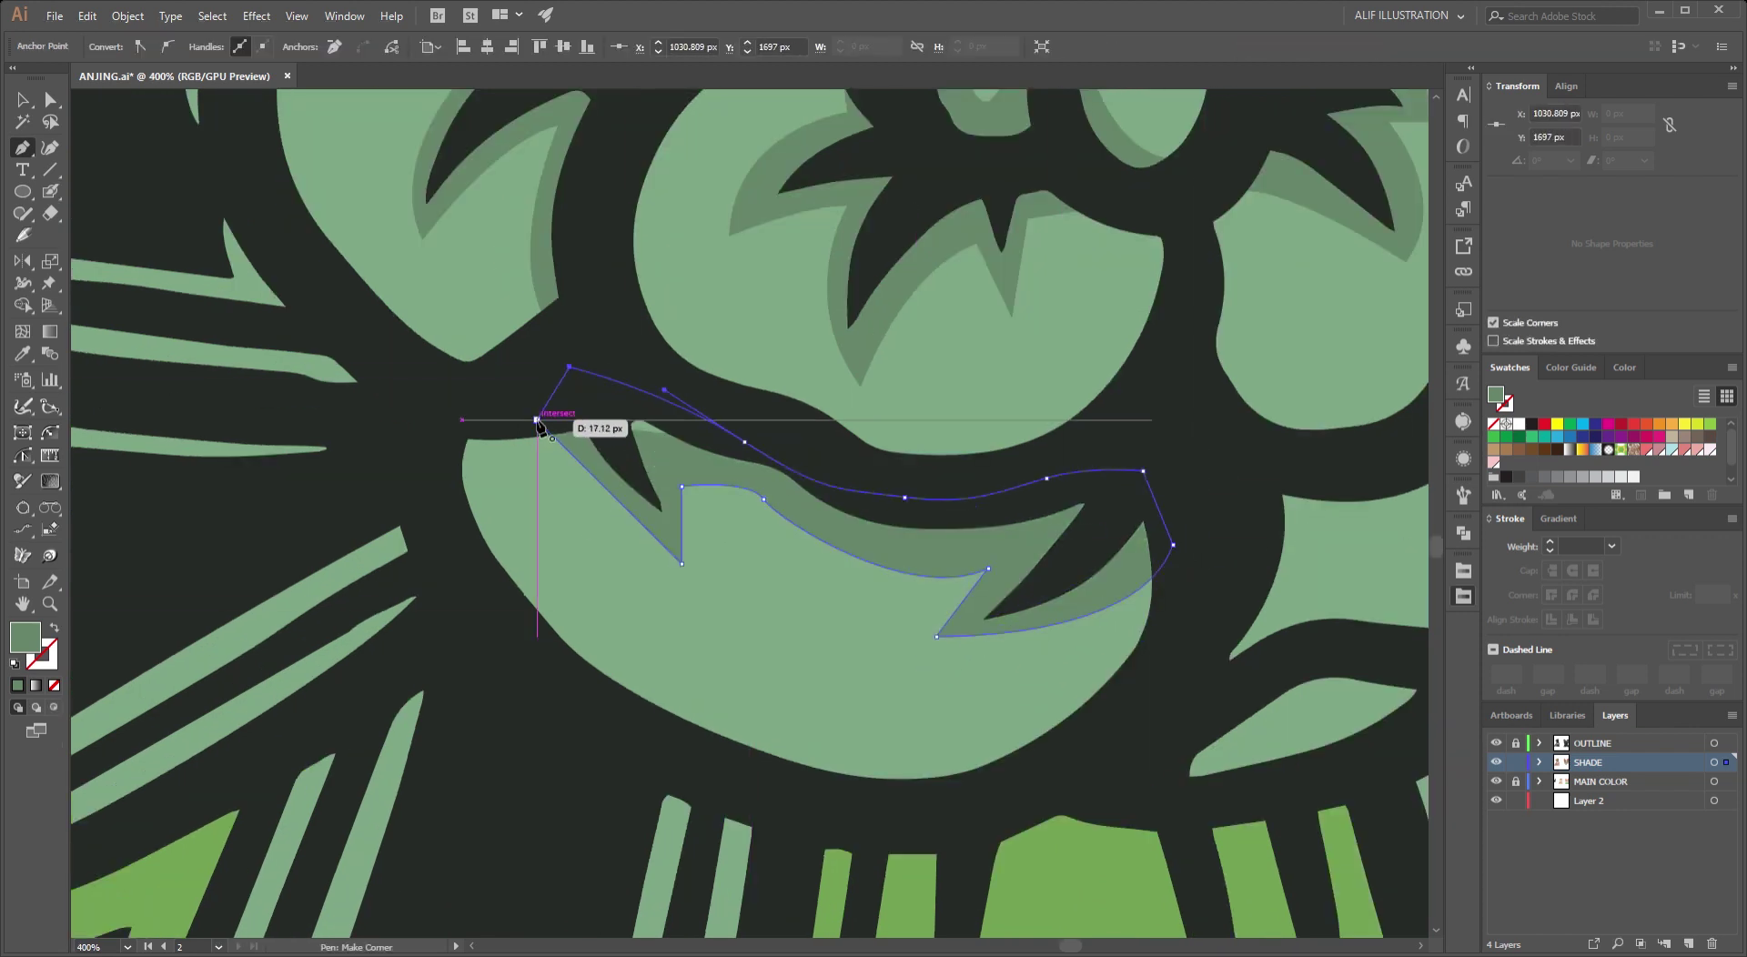
click(538, 420)
Begin the next petal's shadow with a curved edge ending in a sharp corner.
drag(789, 662, 732, 676)
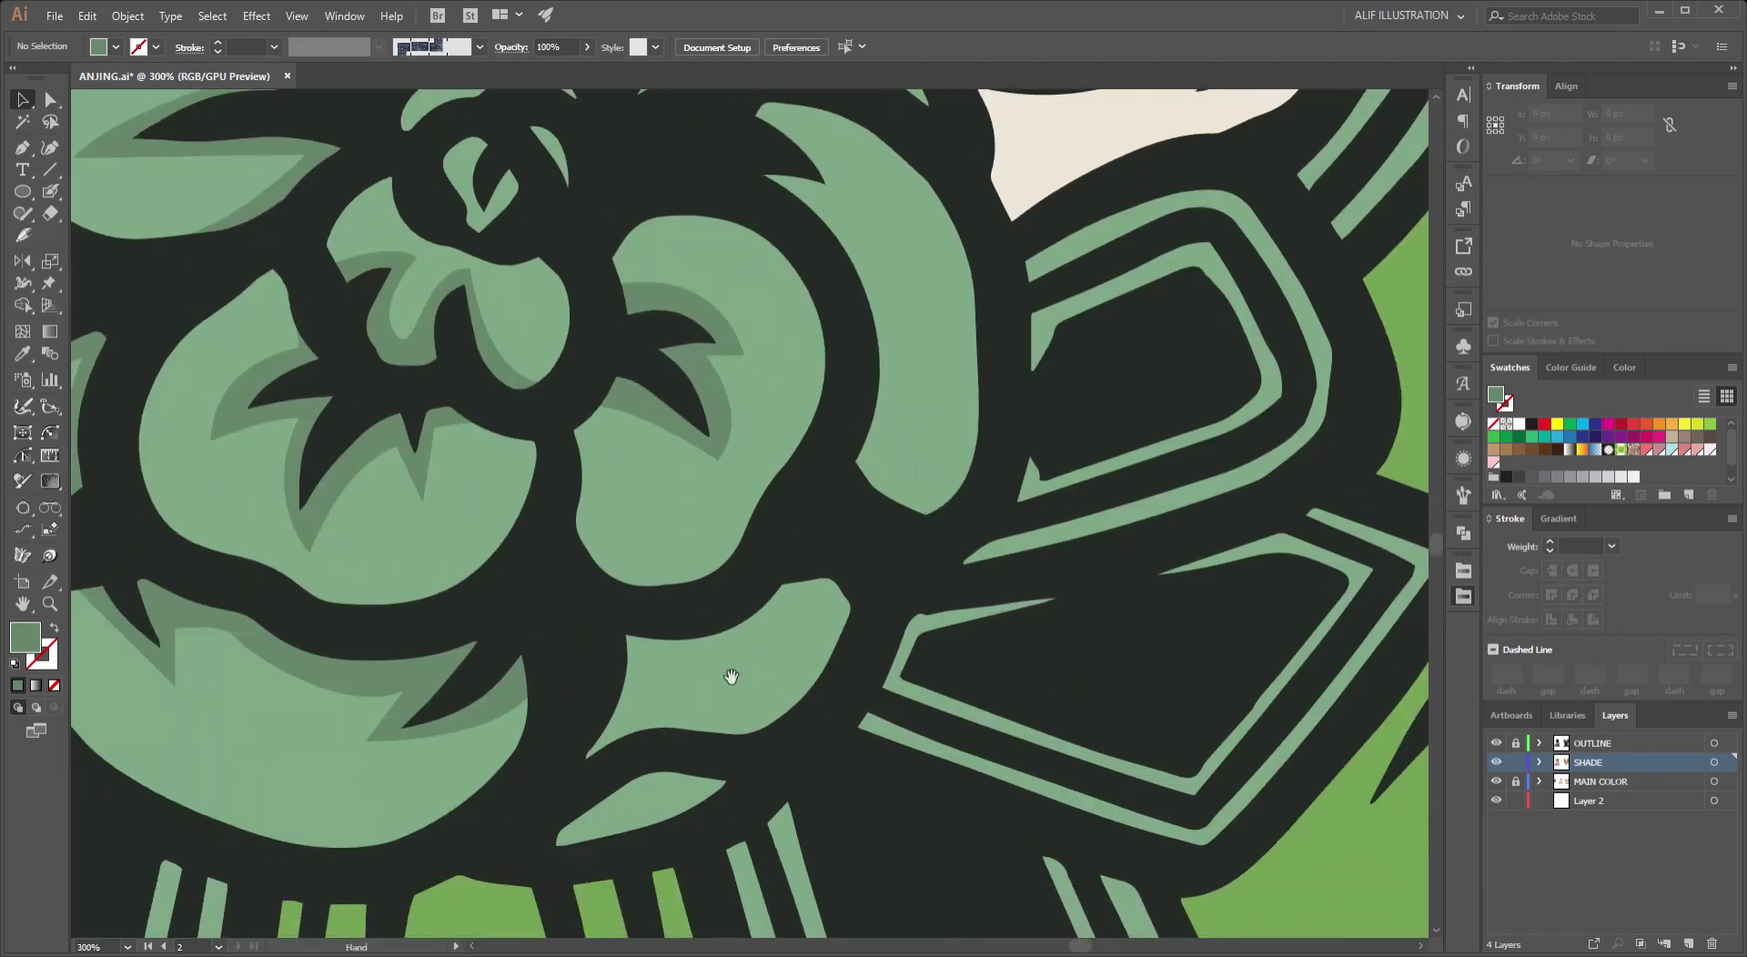
alt+scroll(695, 673, up, 2)
click(563, 676)
drag(936, 489, 955, 305)
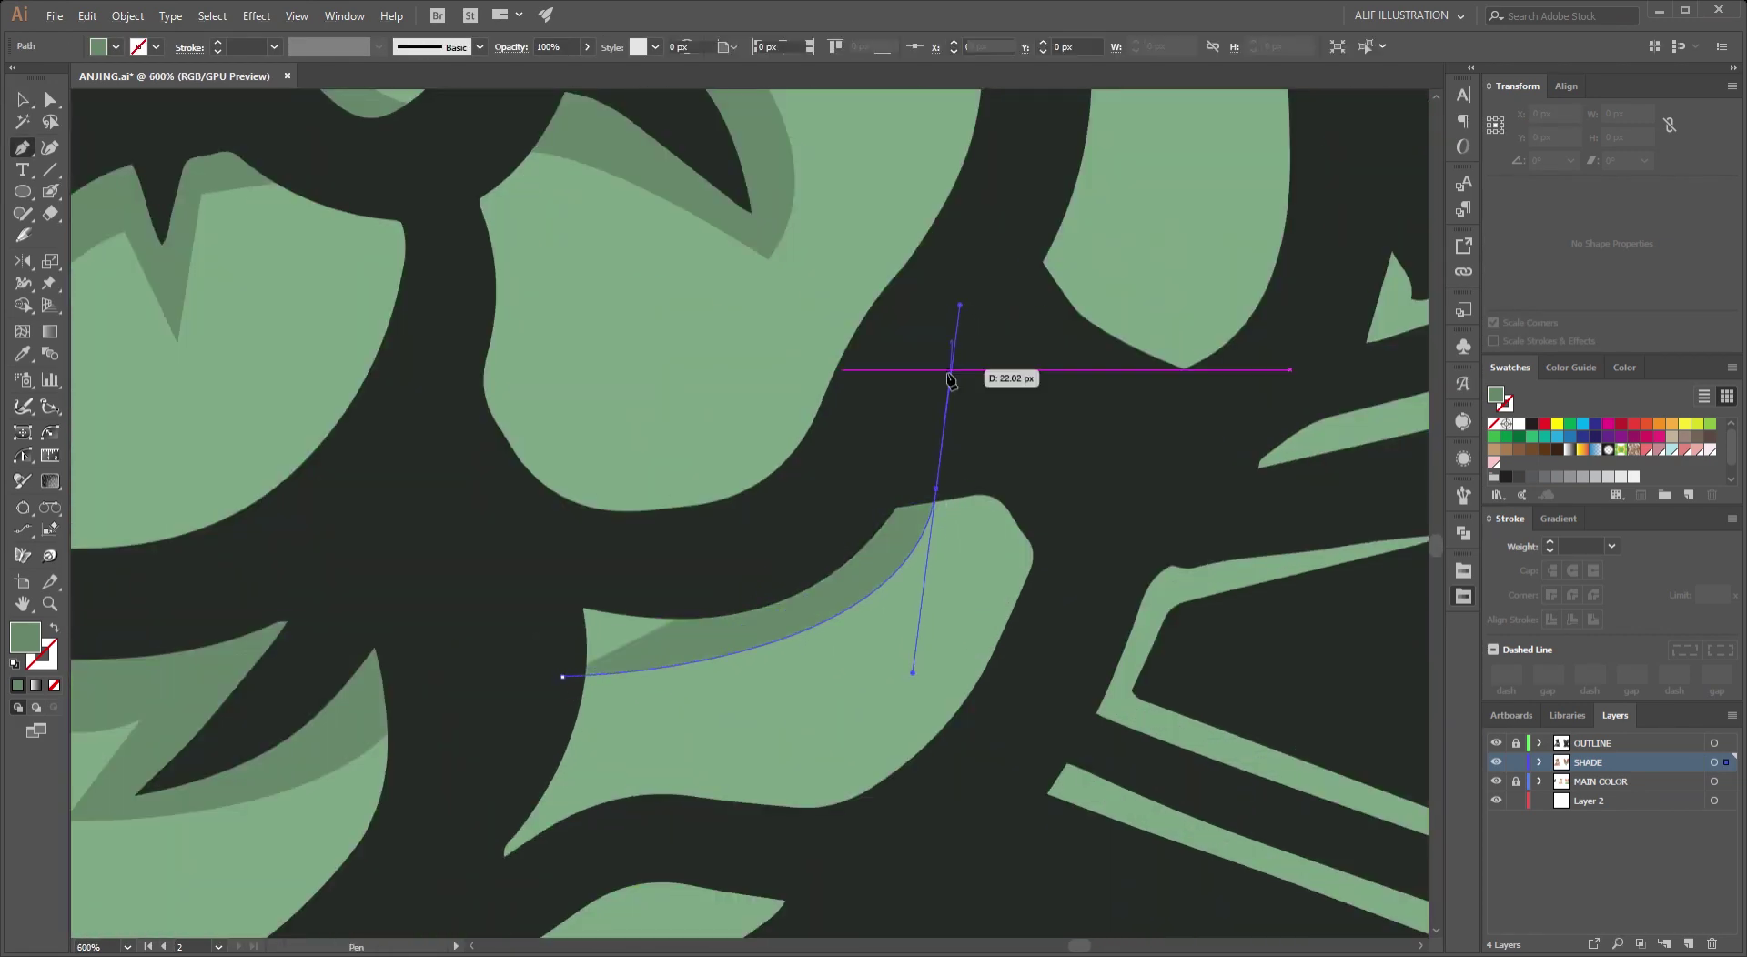
click(936, 489)
Curve the small petal's shadow around its outer edge with a corner point.
alt+scroll(573, 678, down, 2)
scroll(738, 373, up, 3)
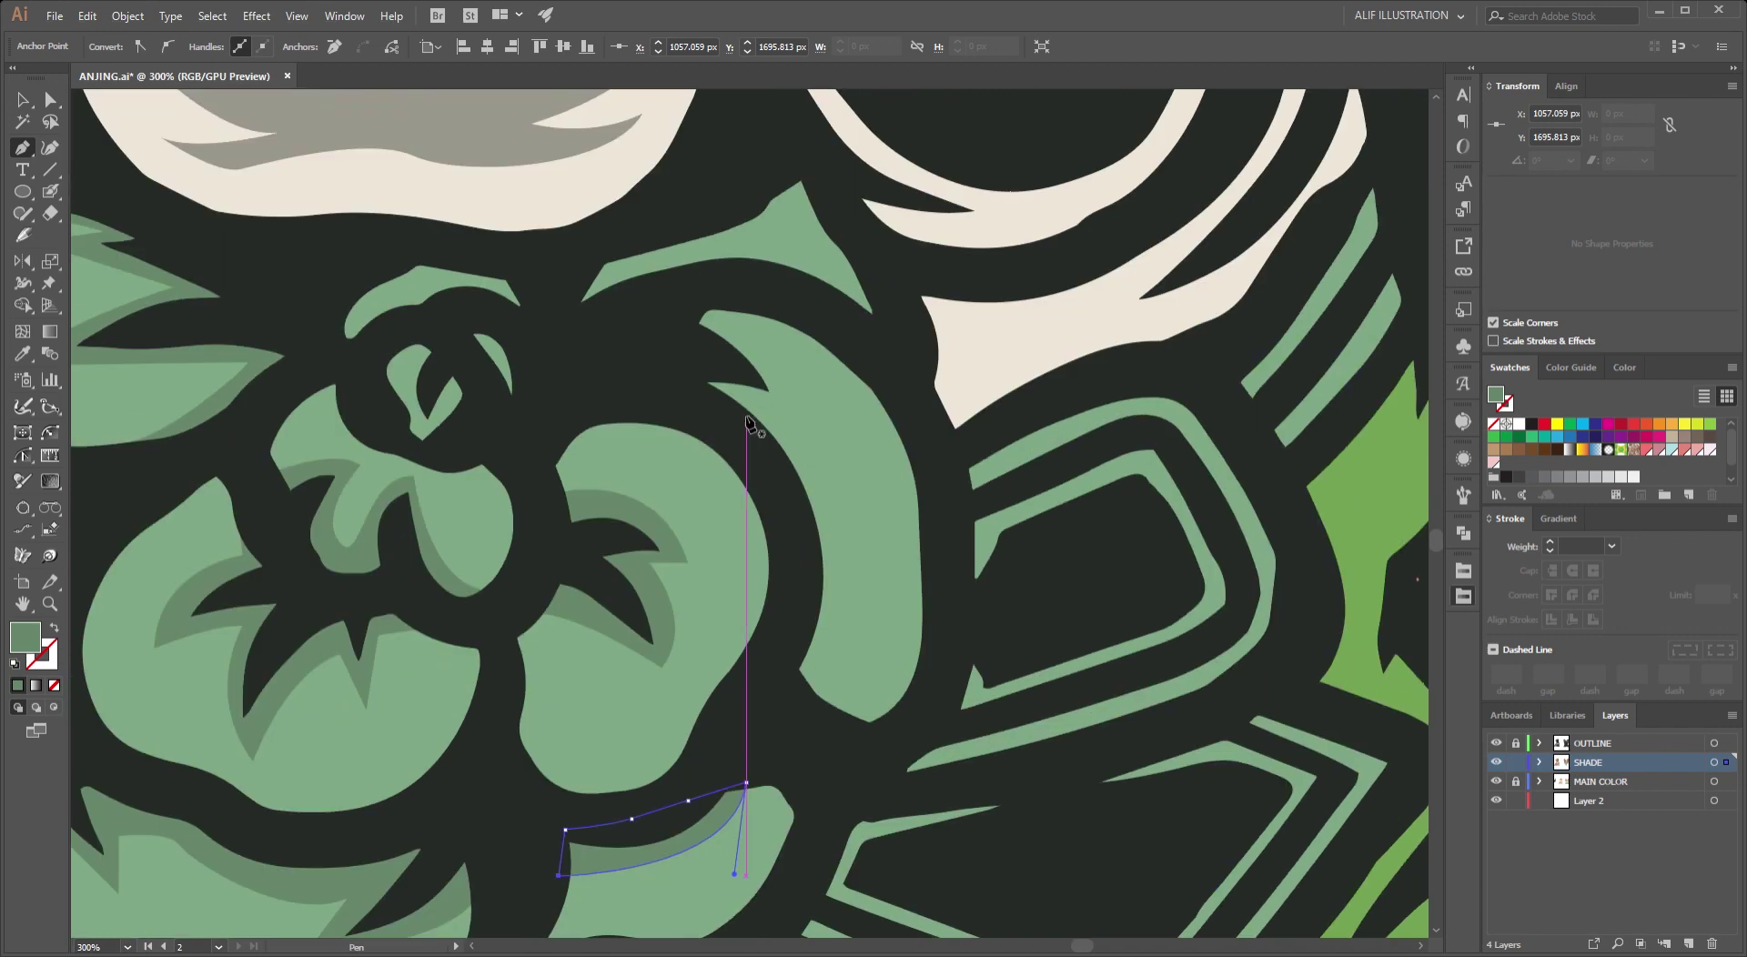
scroll(739, 373, up, 3)
alt+scroll(735, 377, up, 2)
alt+scroll(687, 482, up, 2)
drag(790, 634, 928, 752)
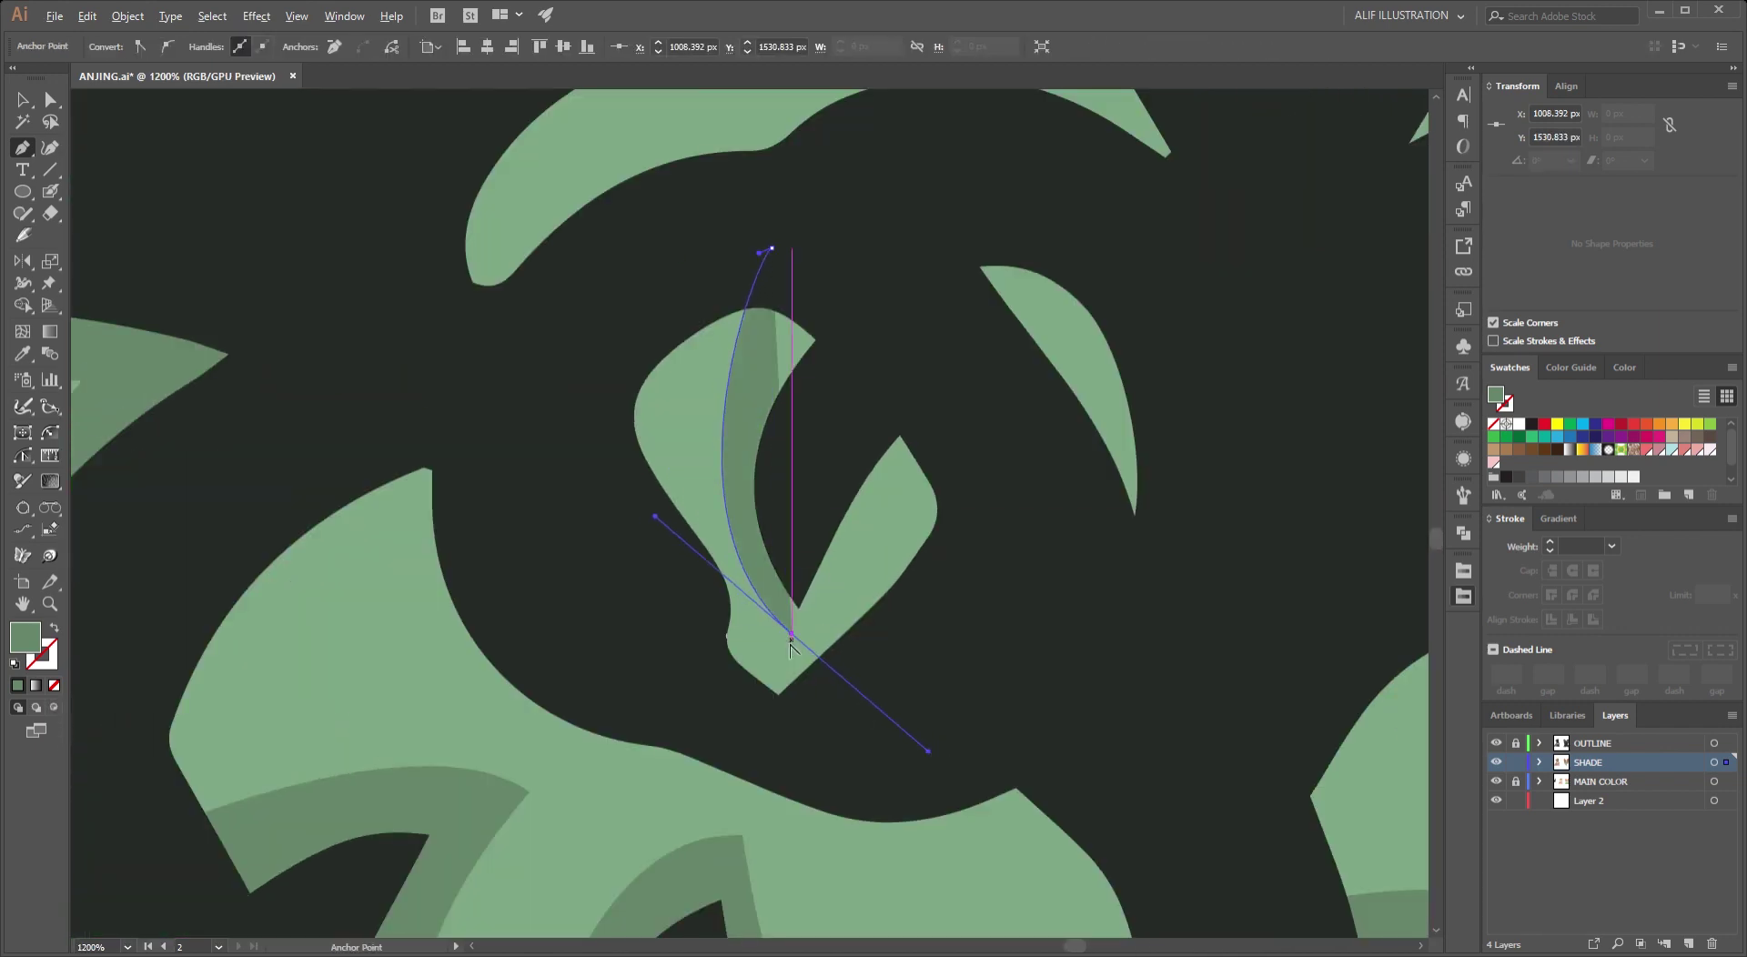
click(792, 635)
drag(1008, 580, 1061, 642)
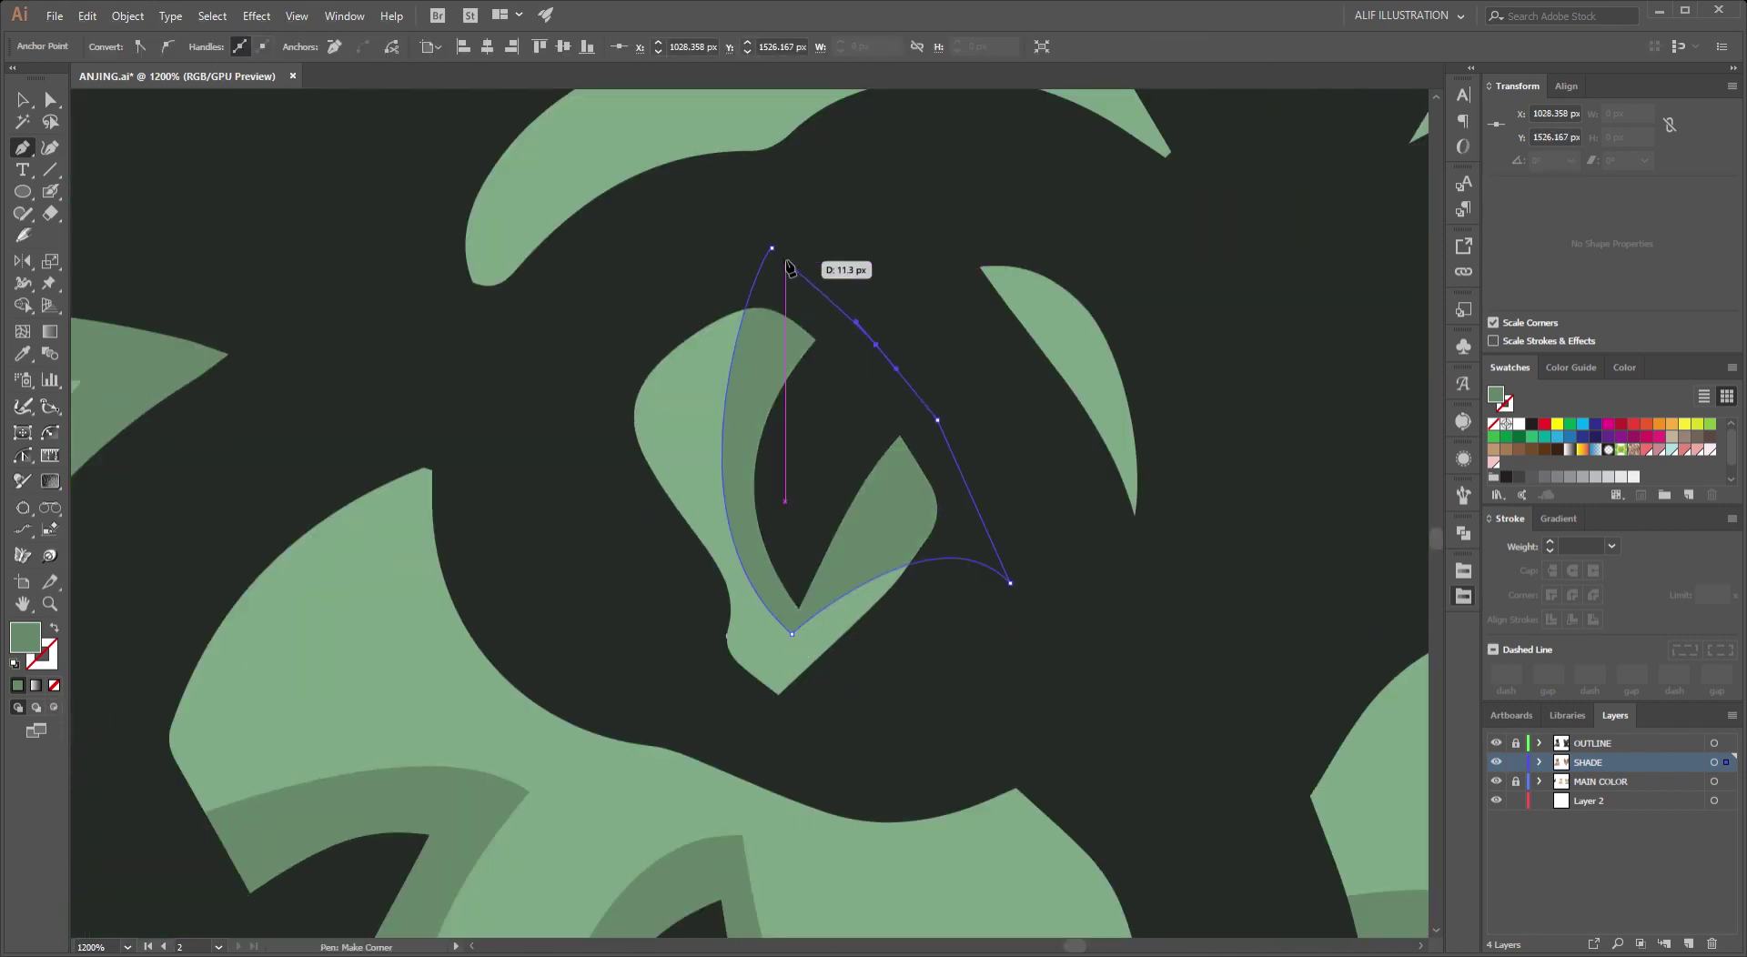
Draw the pointed petal's shadow edge, redoing a misplaced curved point.
alt+scroll(788, 266, down, 3)
alt+scroll(1034, 391, up, 2)
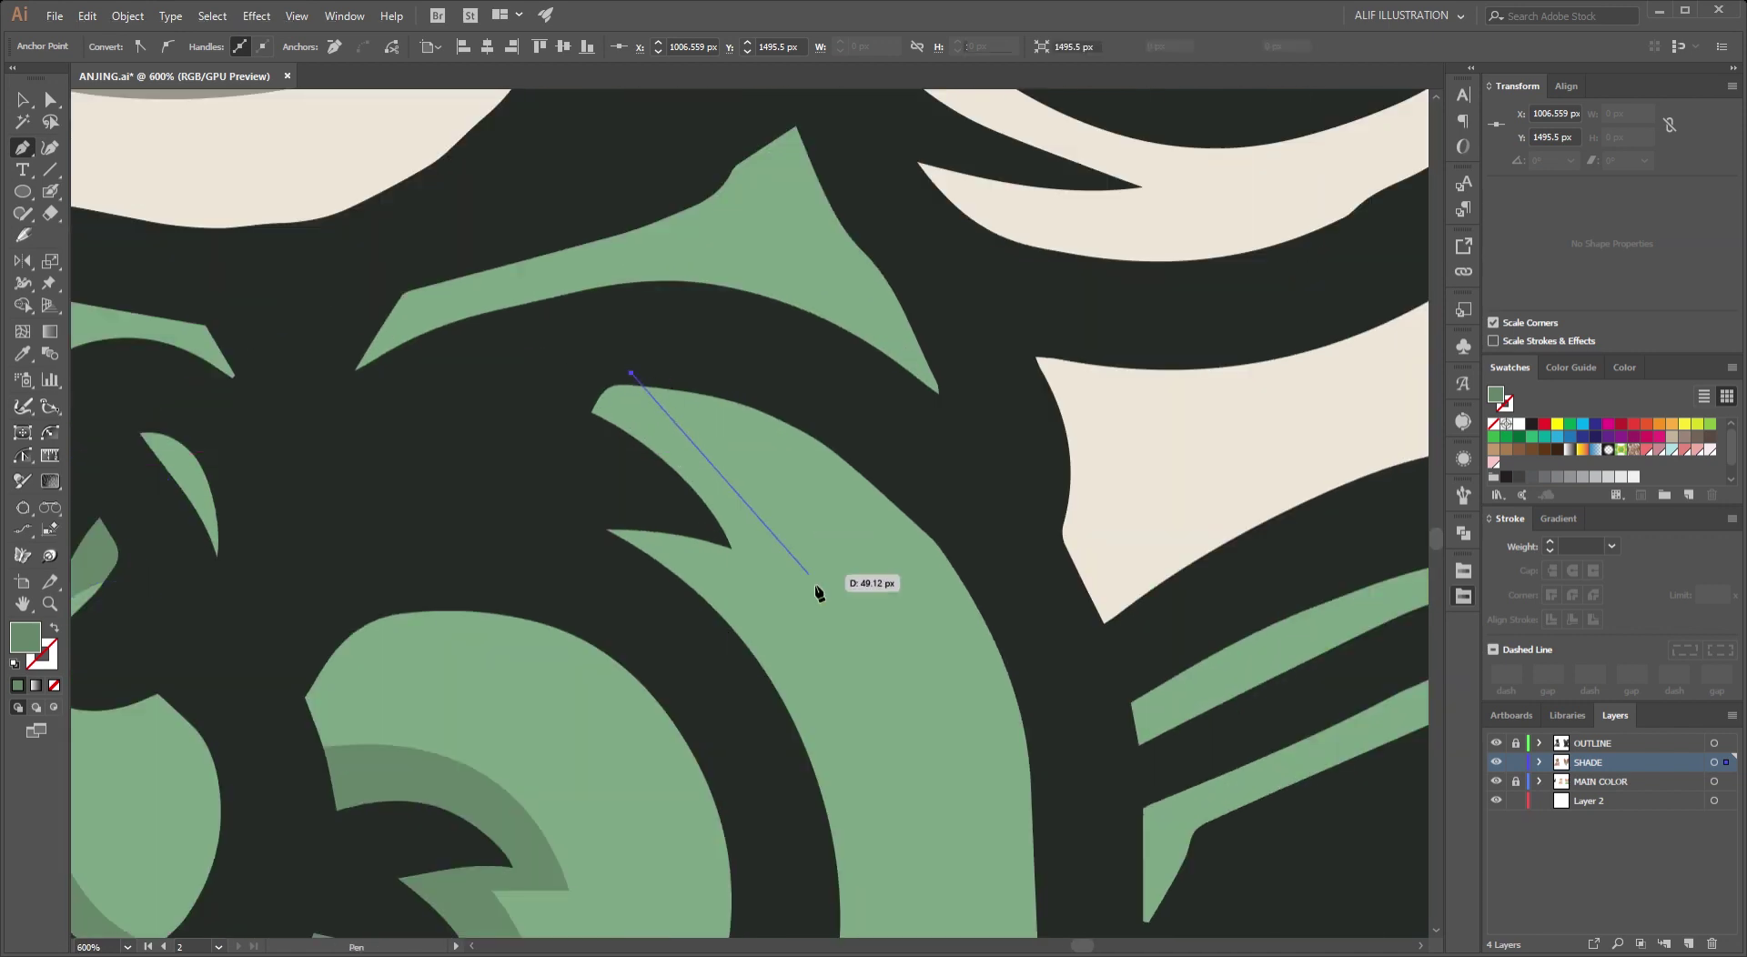
drag(862, 695, 877, 835)
key(ctrl+z)
drag(789, 573, 824, 717)
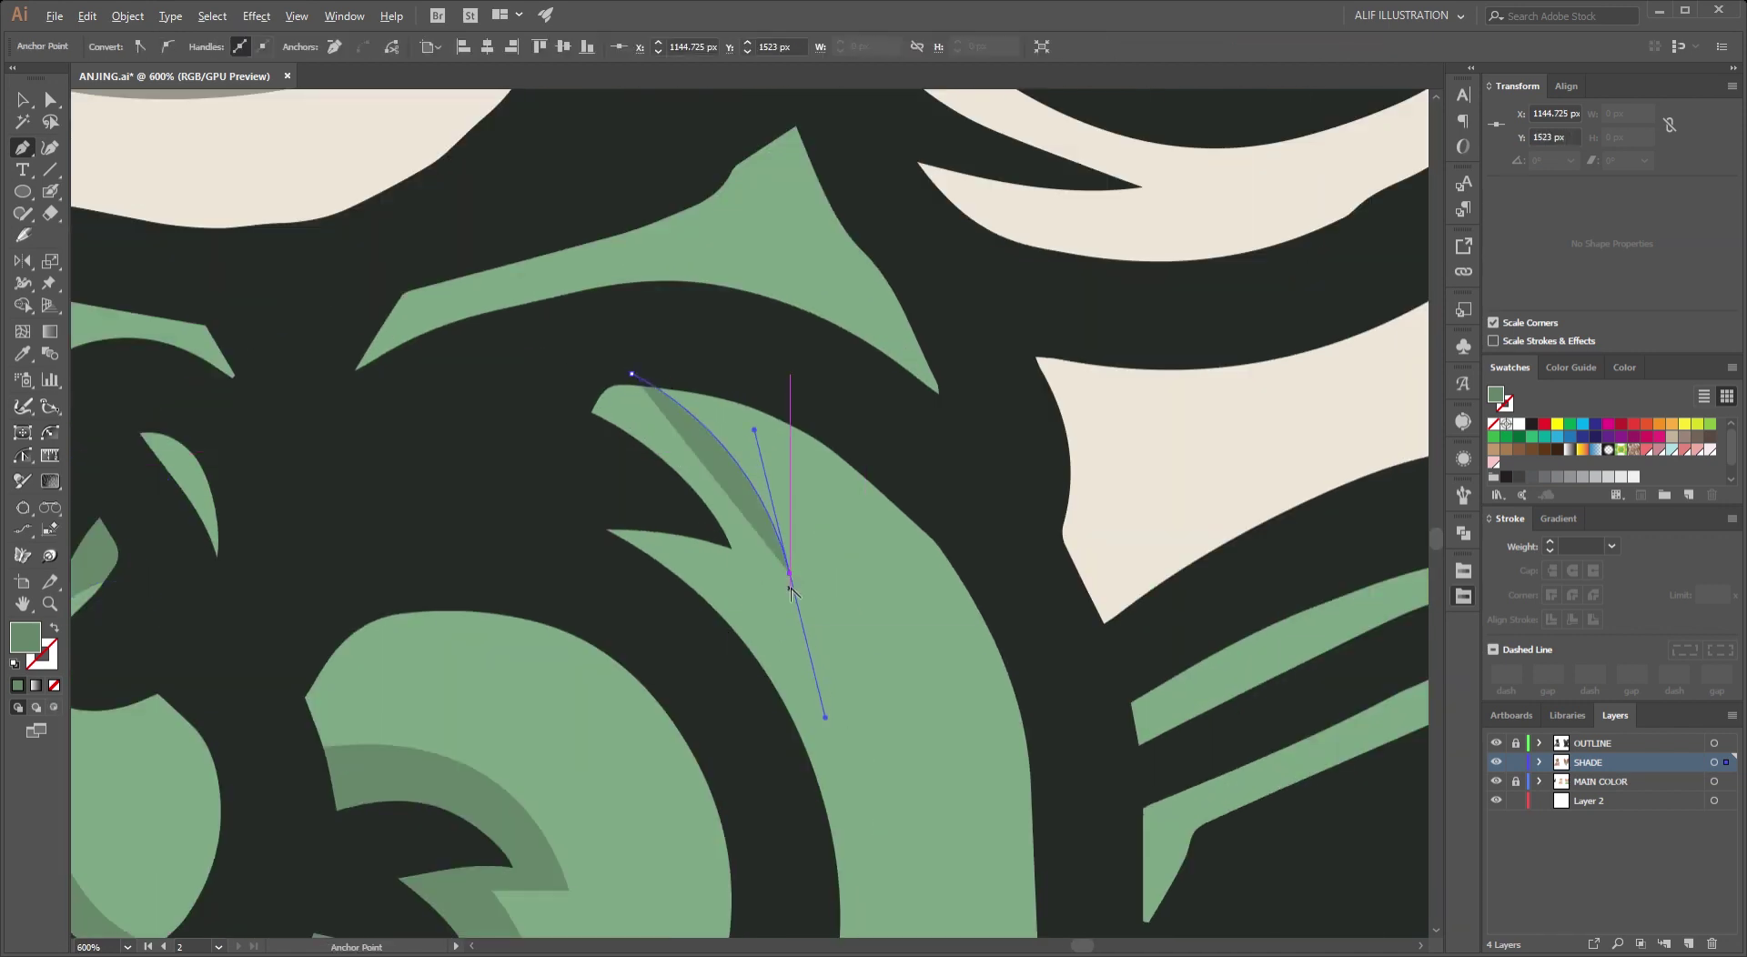
scroll(725, 575, down, 3)
scroll(737, 546, right, 1)
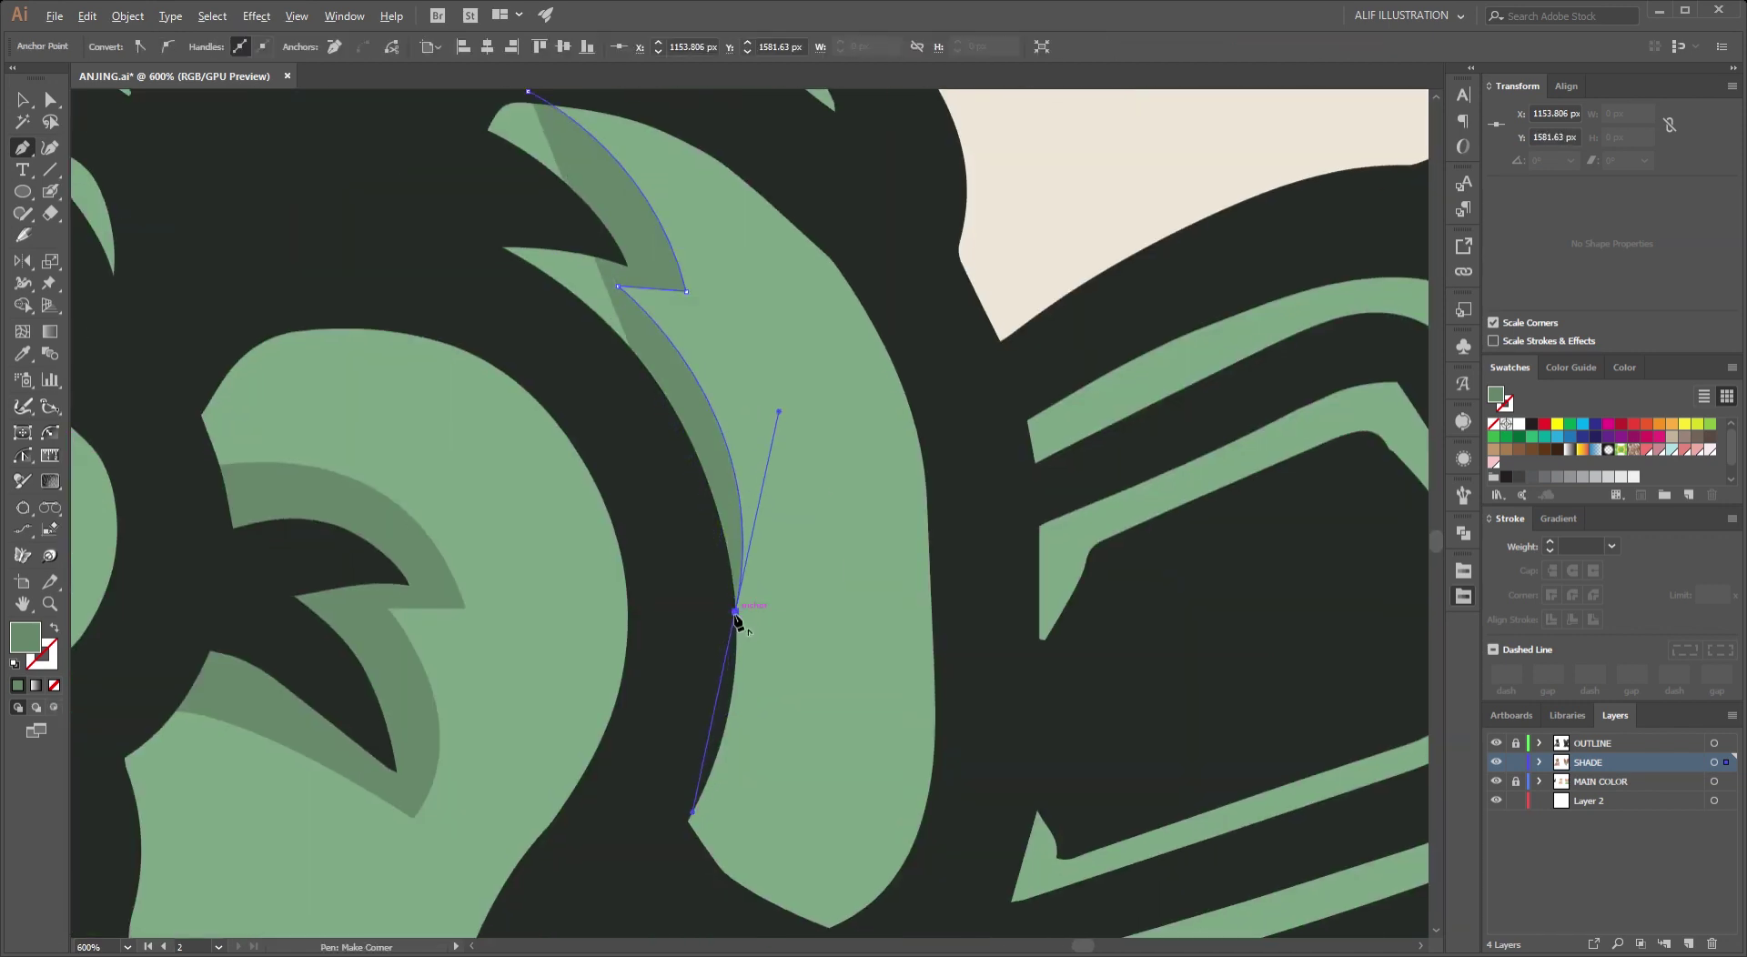
click(378, 203)
scroll(732, 512, up, 3)
scroll(733, 512, left, 2)
Finish the current shadow path, clear the selection and save the document.
key(ctrl+shift+a)
key(v)
scroll(865, 500, down, 5)
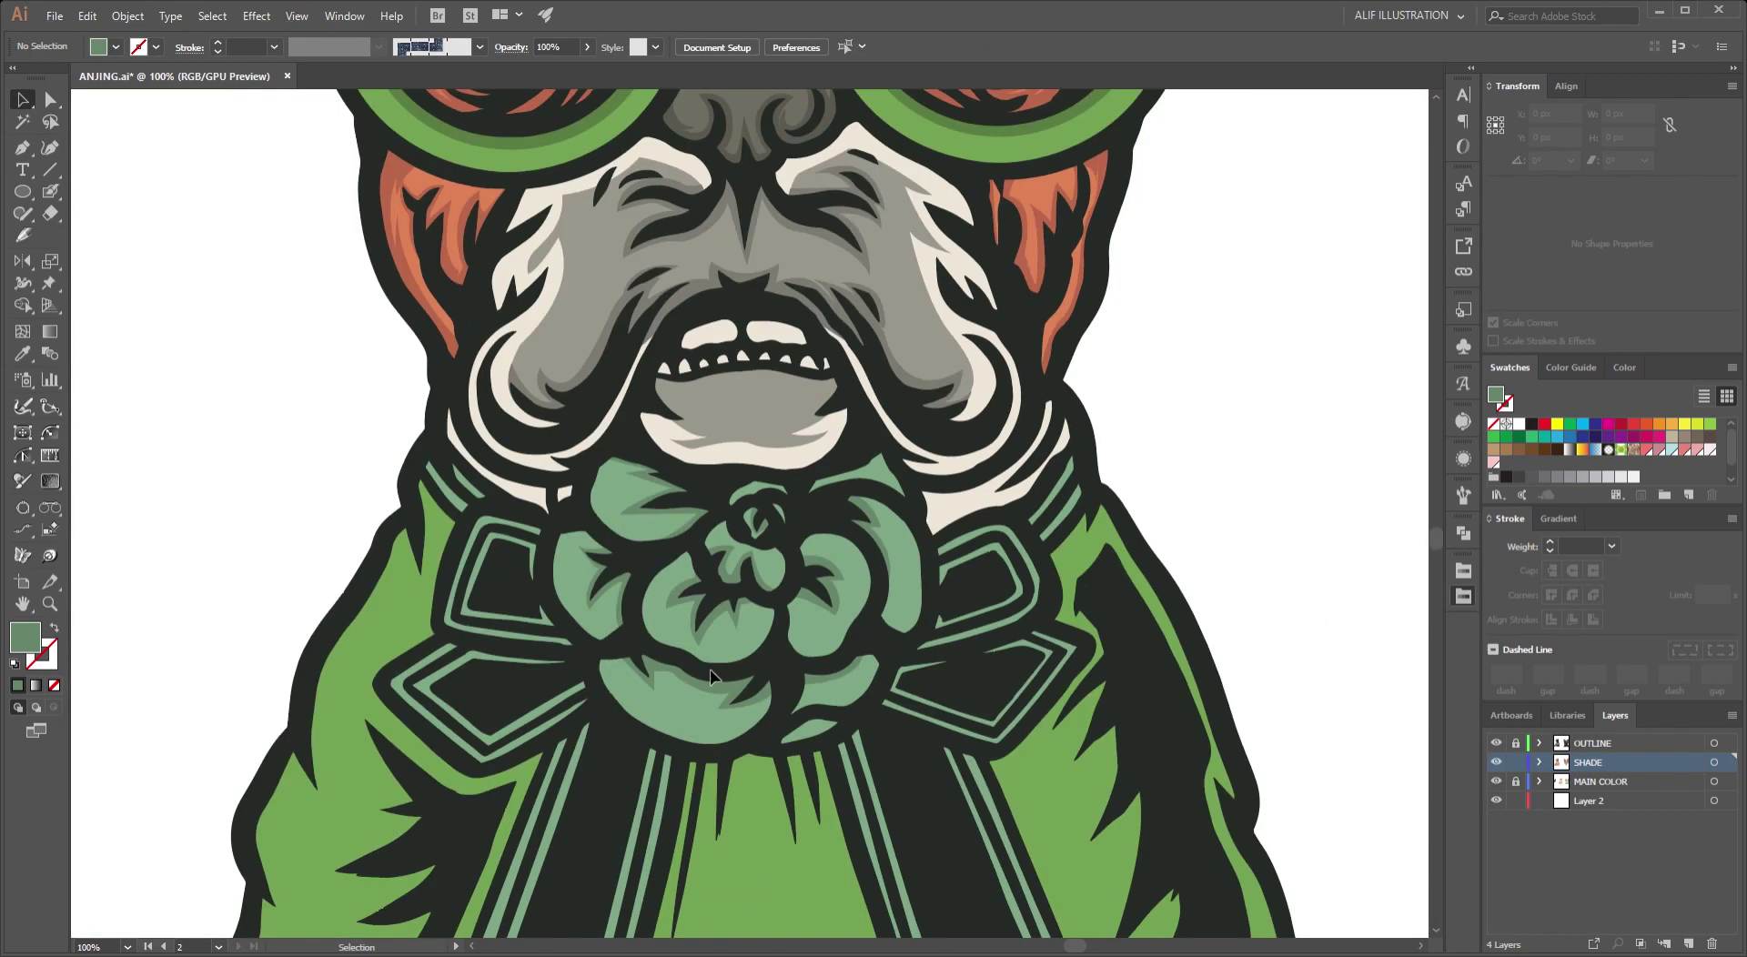
scroll(761, 496, up, 3)
key(ctrl+s)
scroll(728, 528, down, 2)
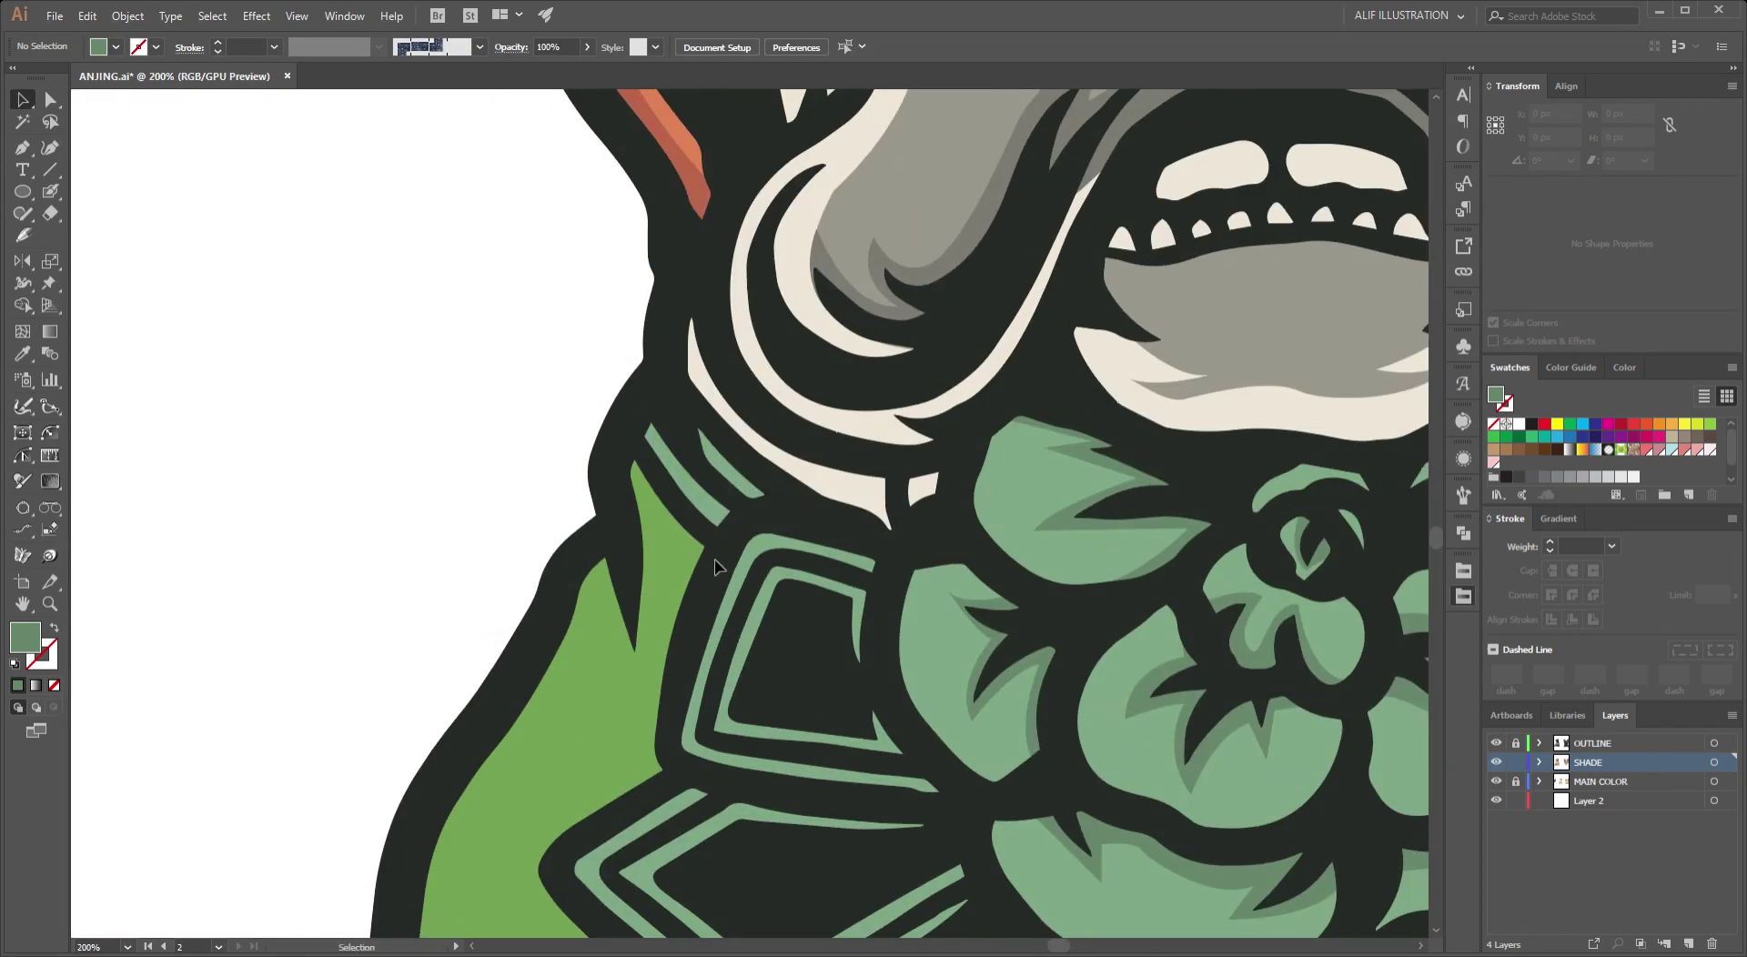
scroll(713, 558, down, 2)
scroll(637, 510, down, 3)
scroll(617, 600, down, 2)
Draw a closed dark green shadow shape along the left strap of the bow.
key(p)
scroll(617, 601, up, 2)
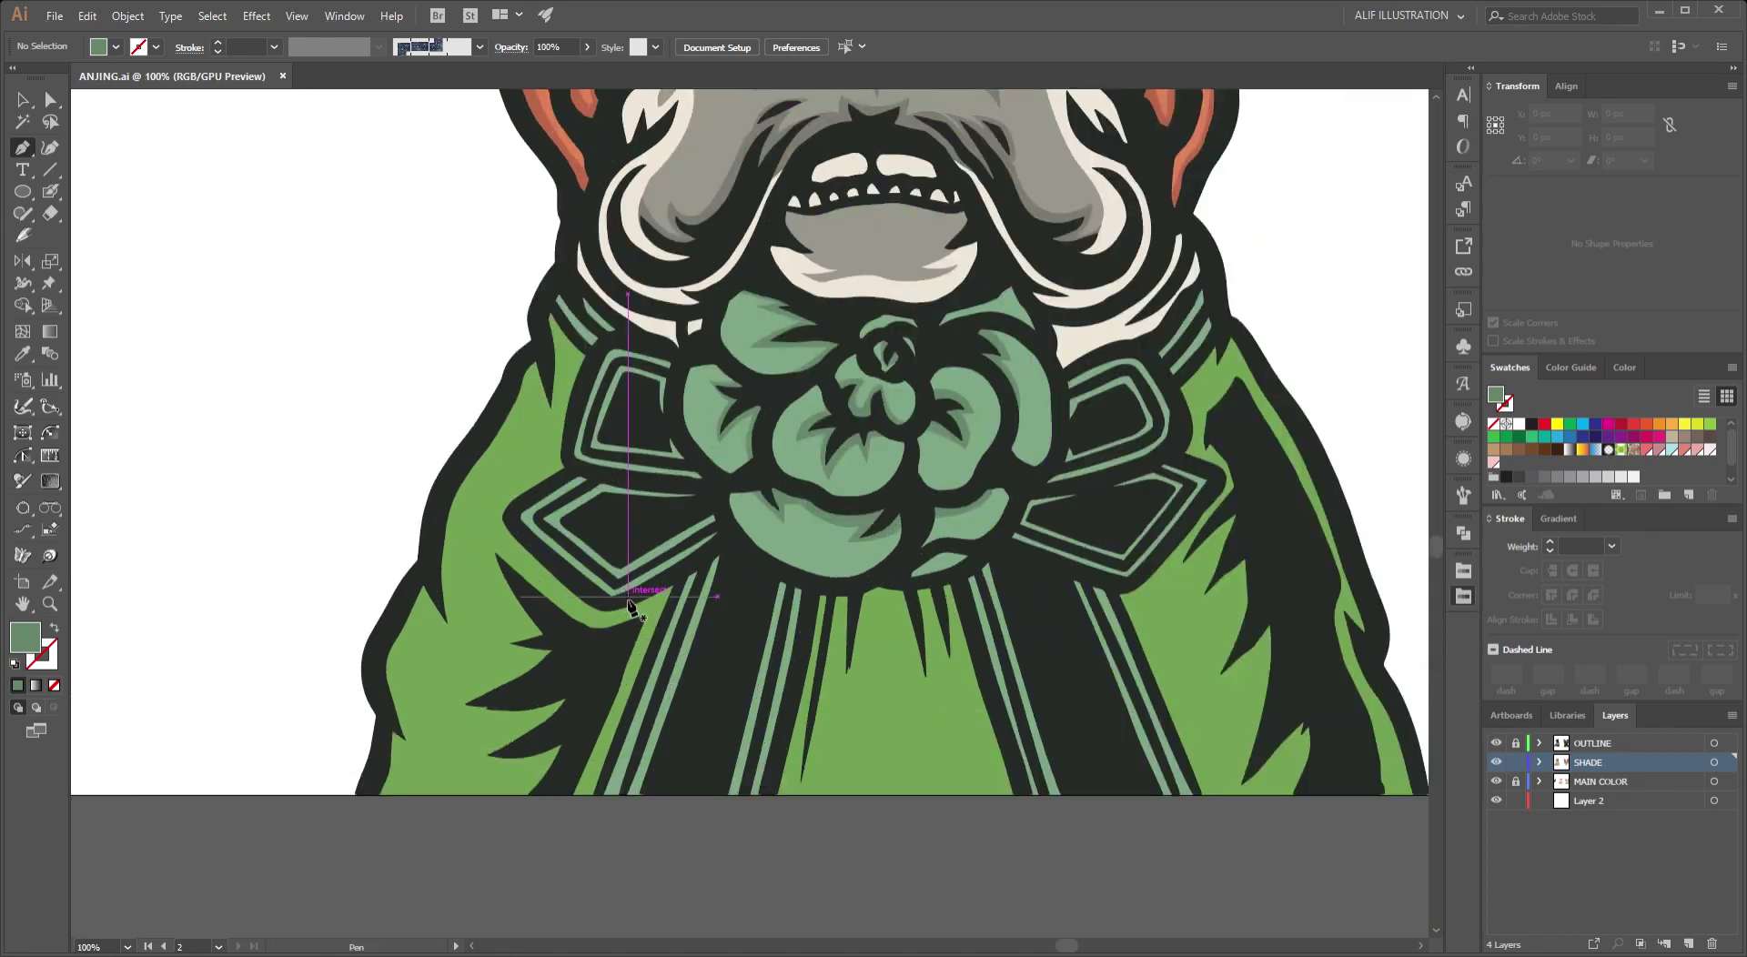
scroll(651, 596, up, 2)
click(670, 775)
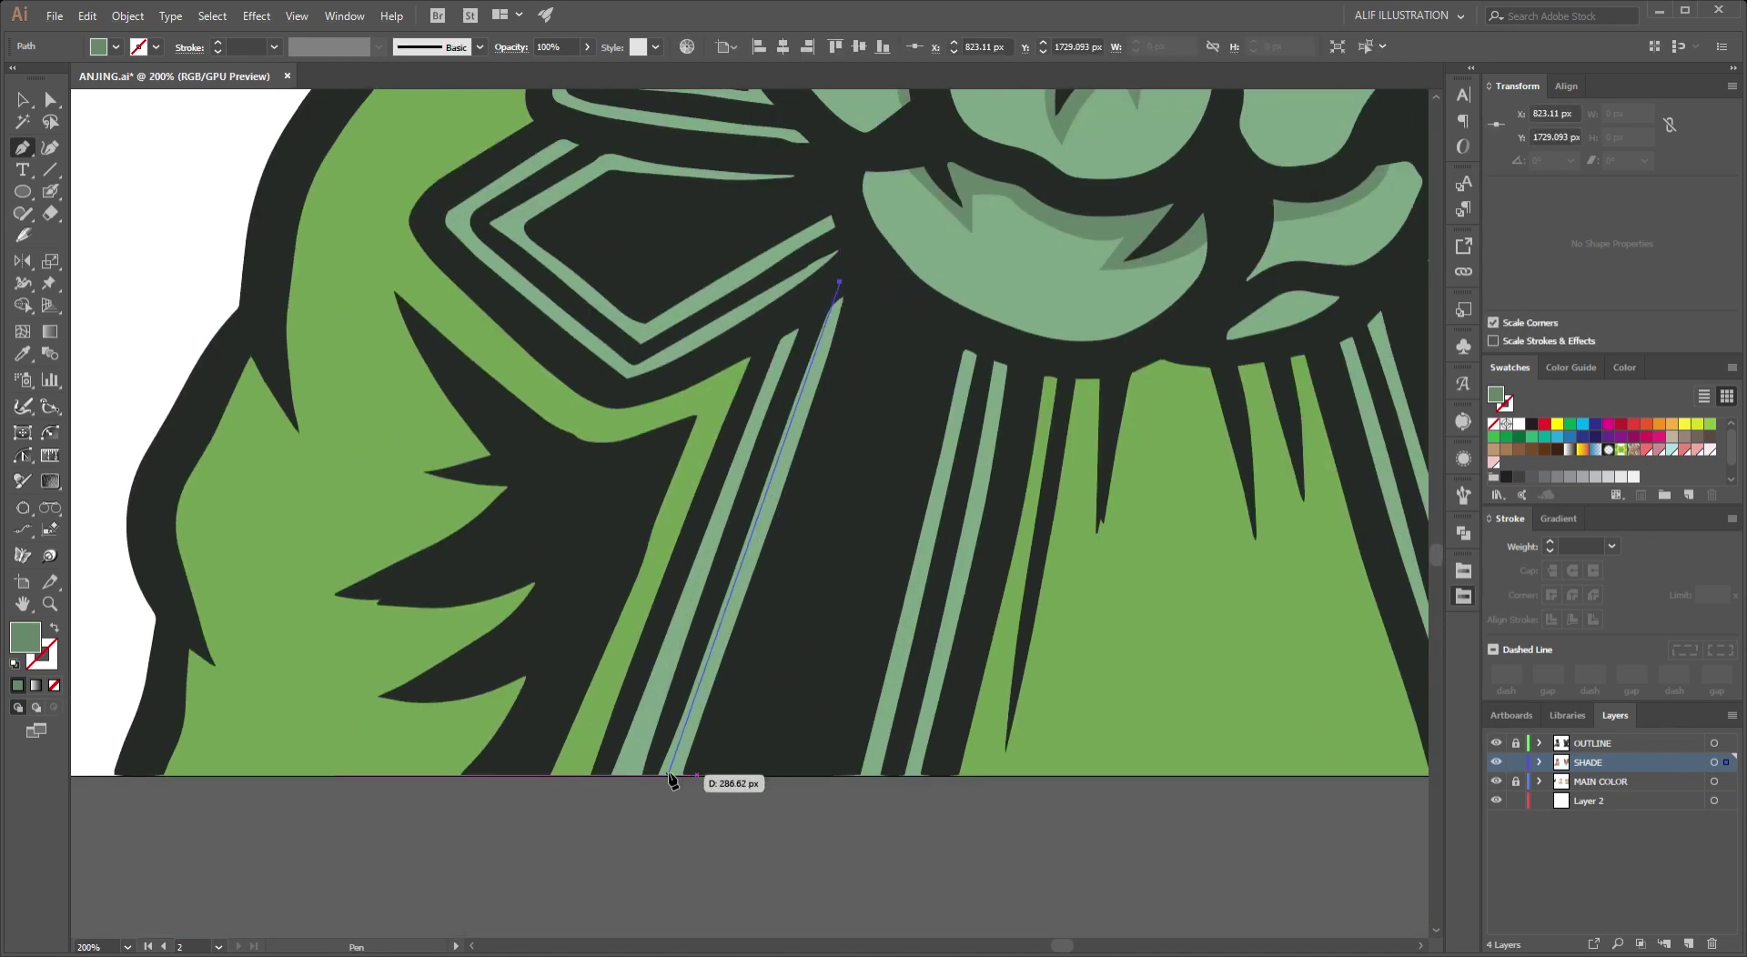
click(868, 775)
click(973, 338)
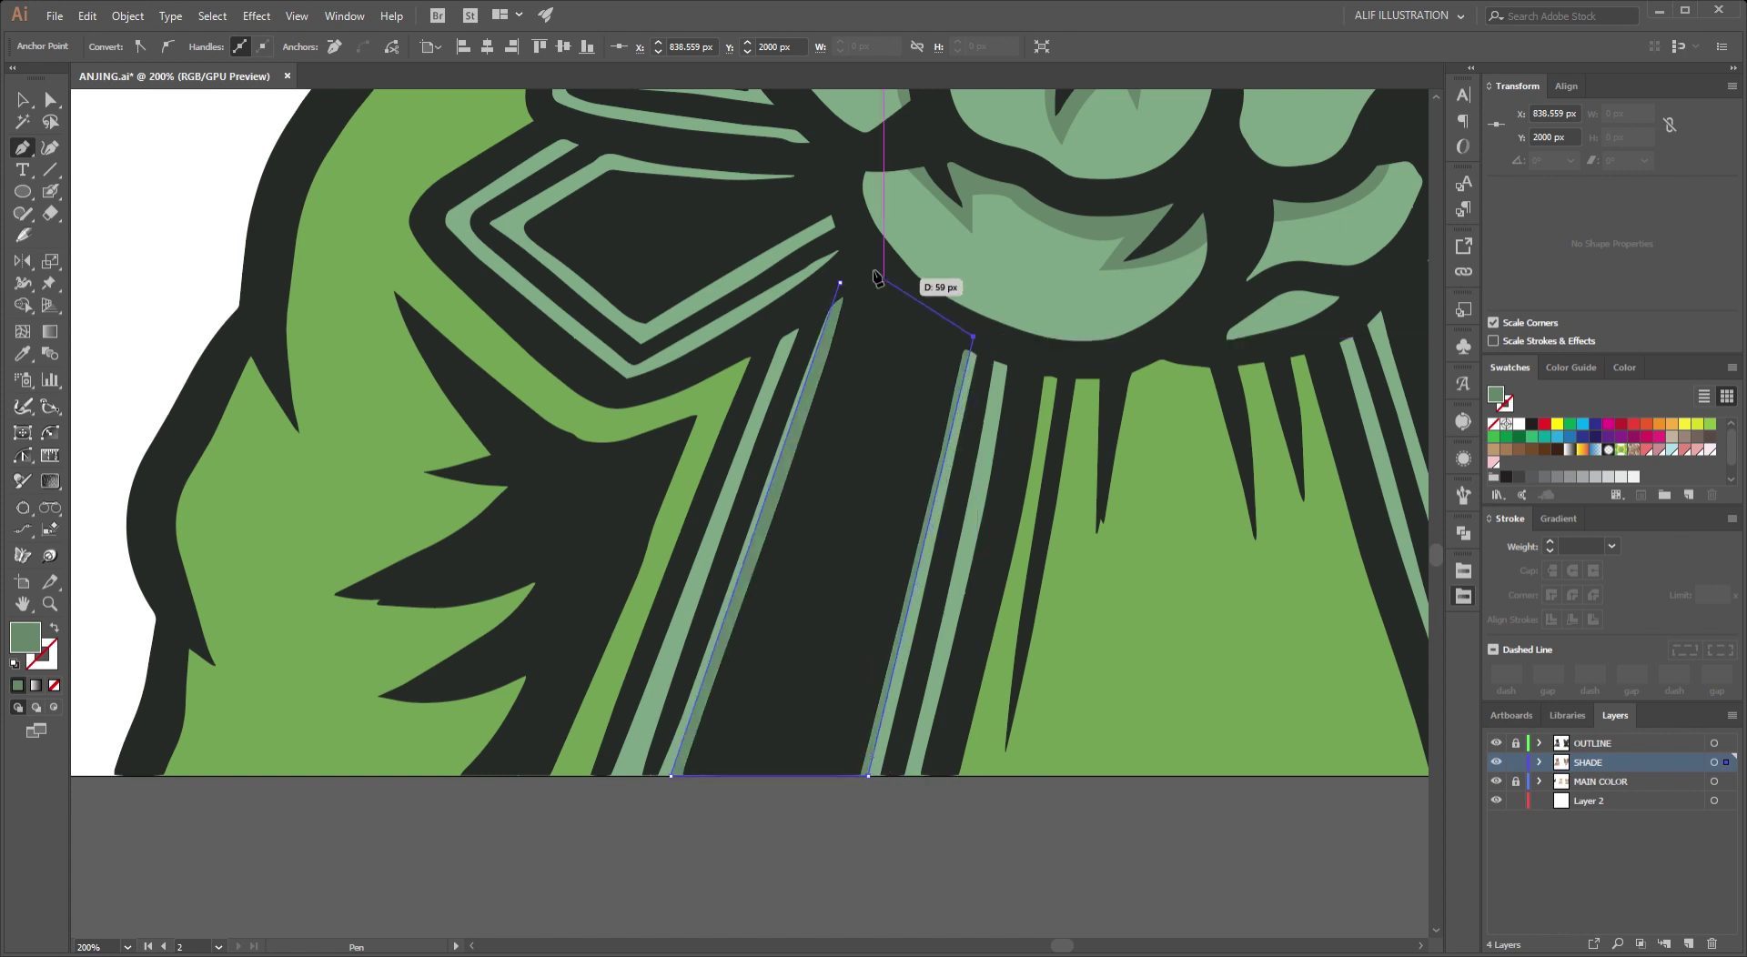
scroll(839, 287, up, 4)
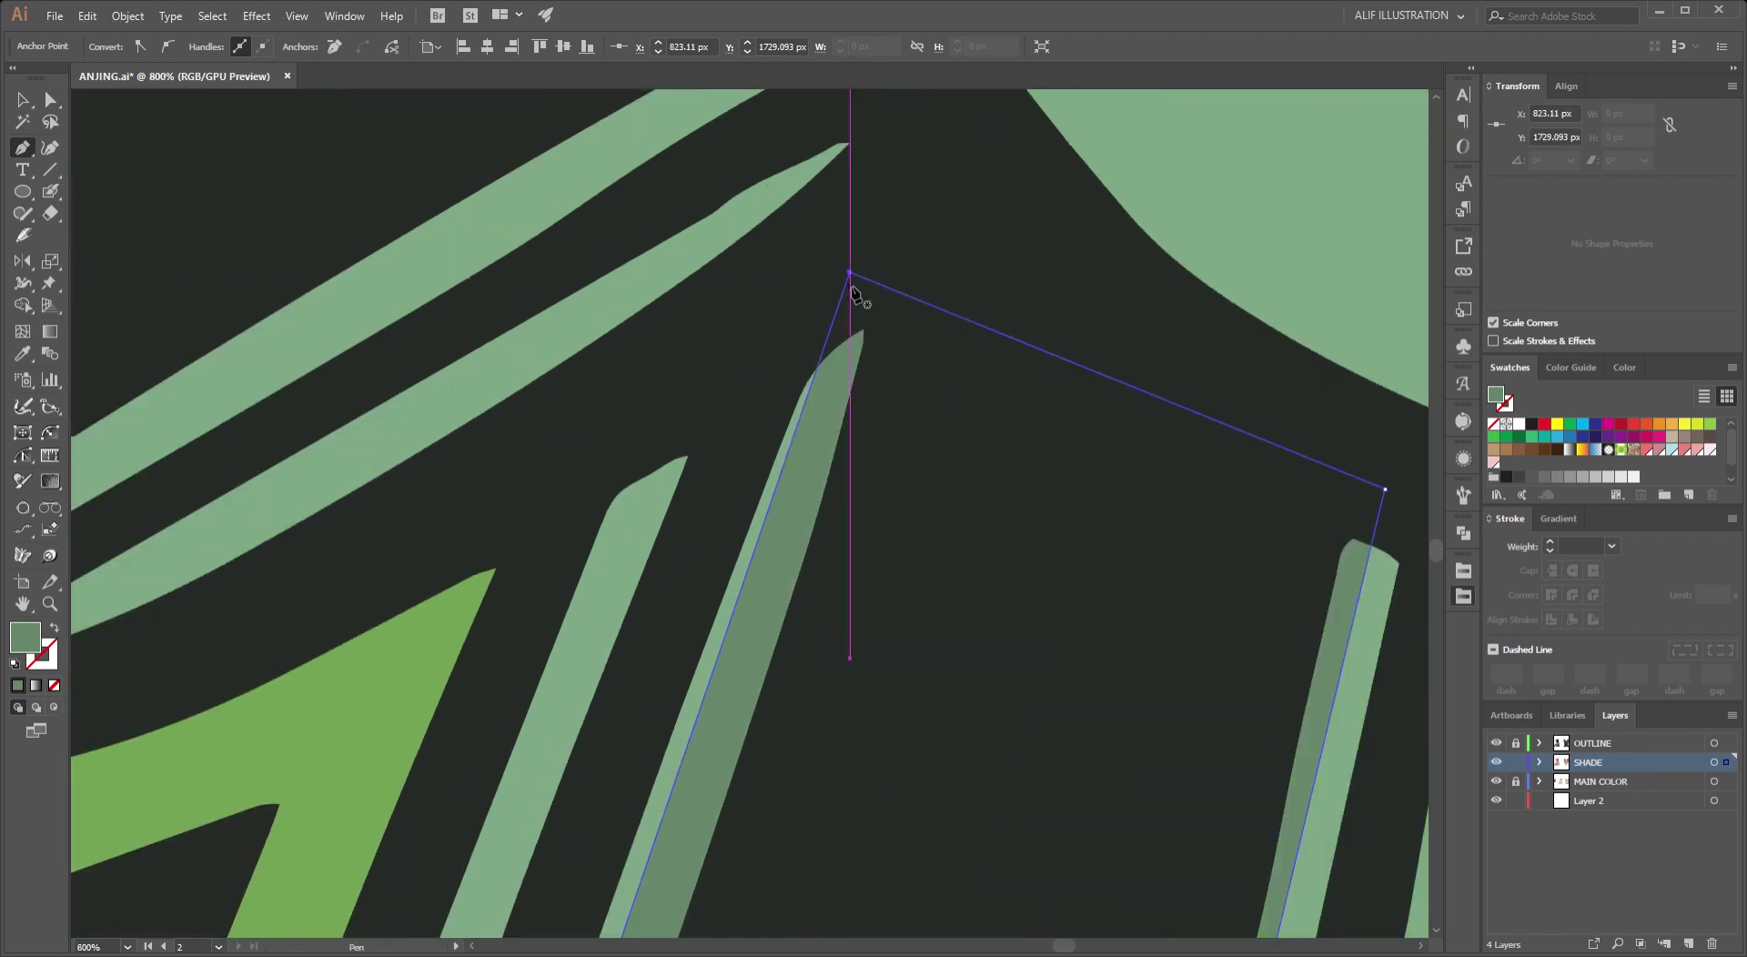
click(853, 278)
scroll(854, 278, down, 3)
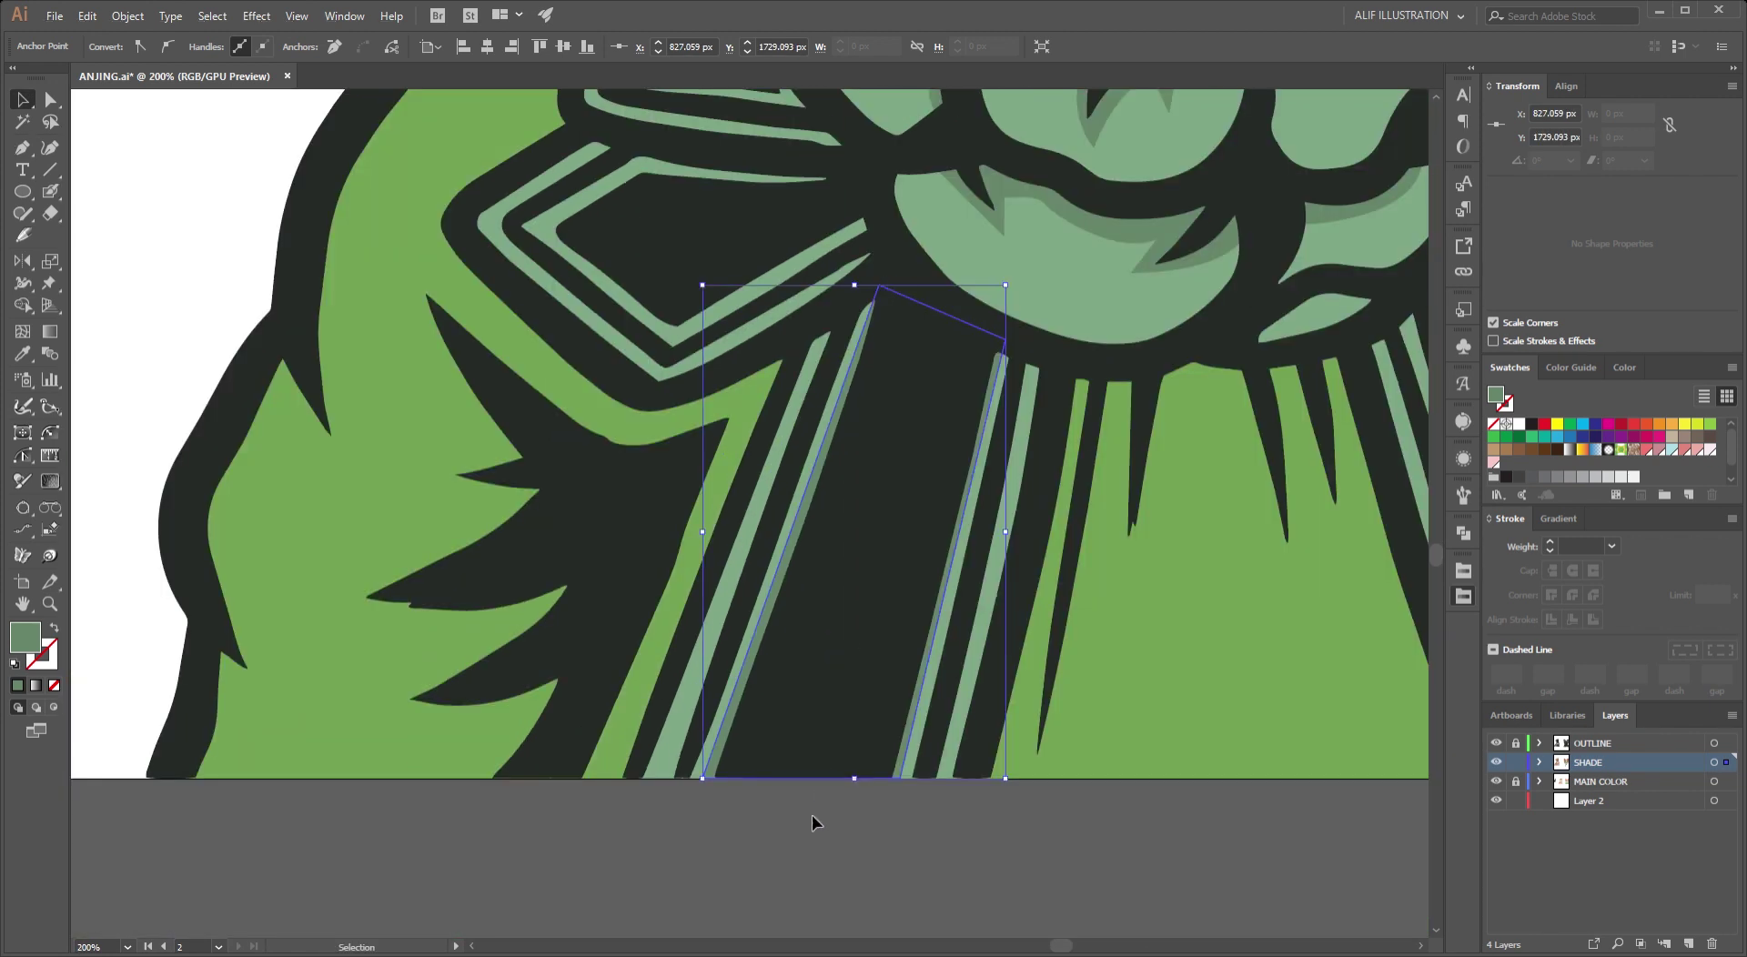
scroll(811, 819, up, 2)
ctrl+click(870, 528)
Trace a closed shadow shape along the inner edge of the left bow loop.
key(p)
drag(923, 264, 1001, 486)
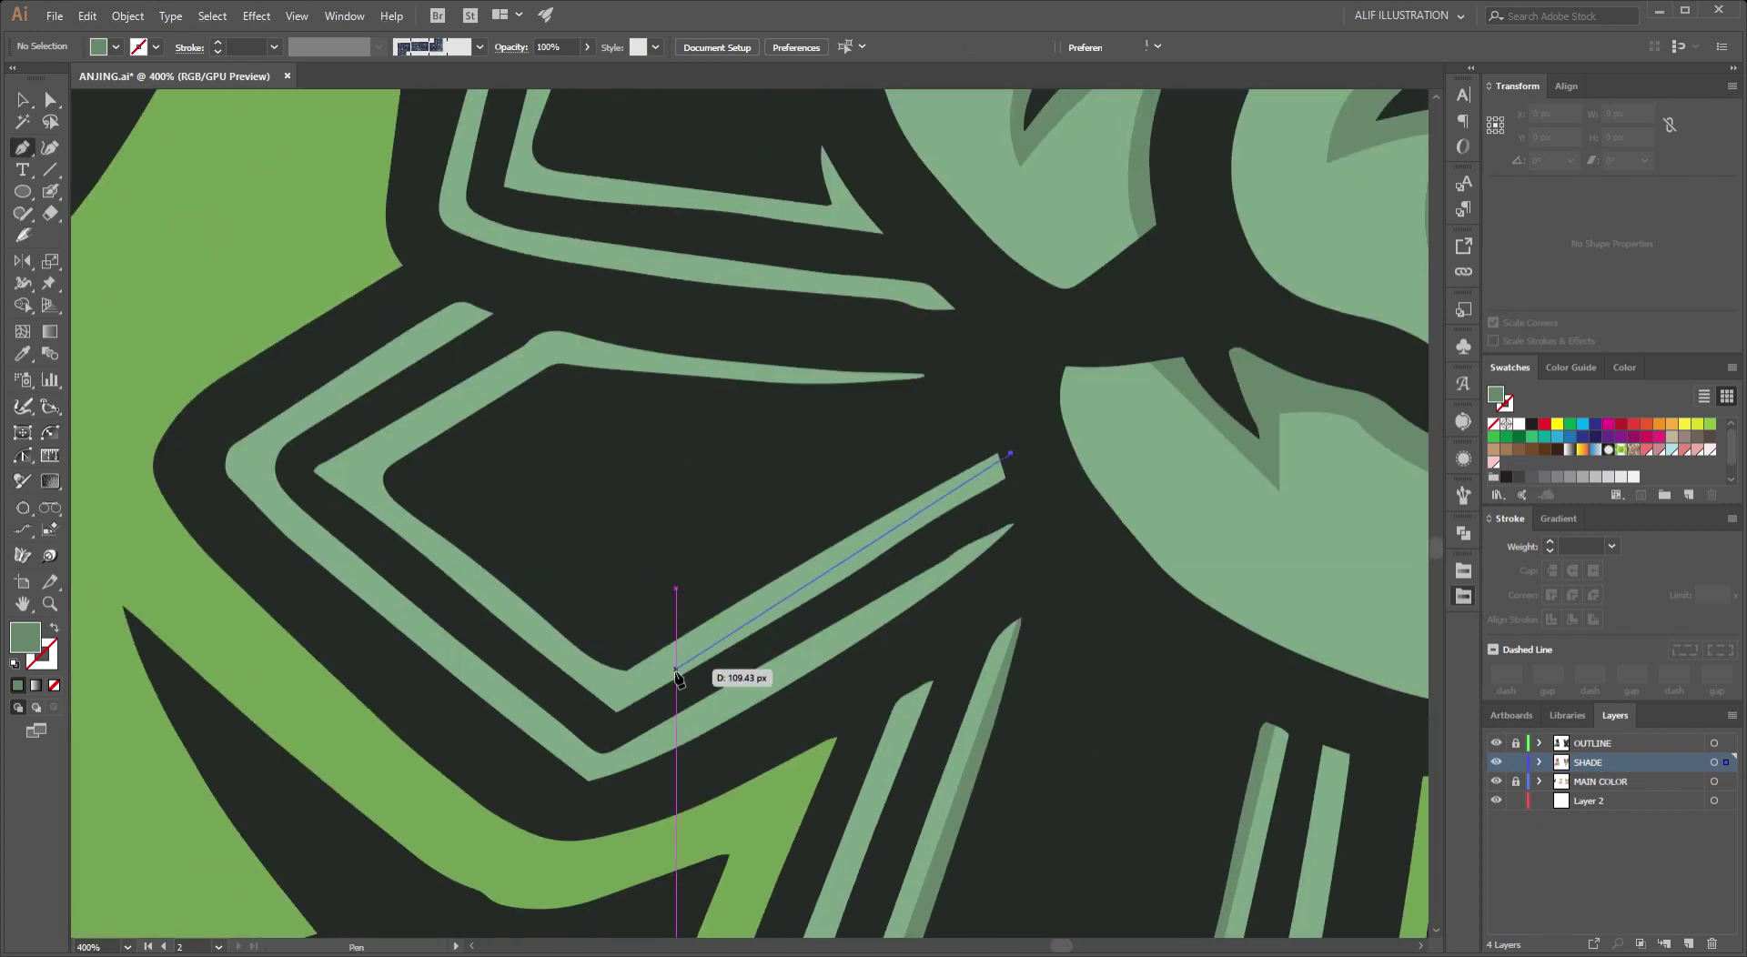
click(626, 686)
click(350, 468)
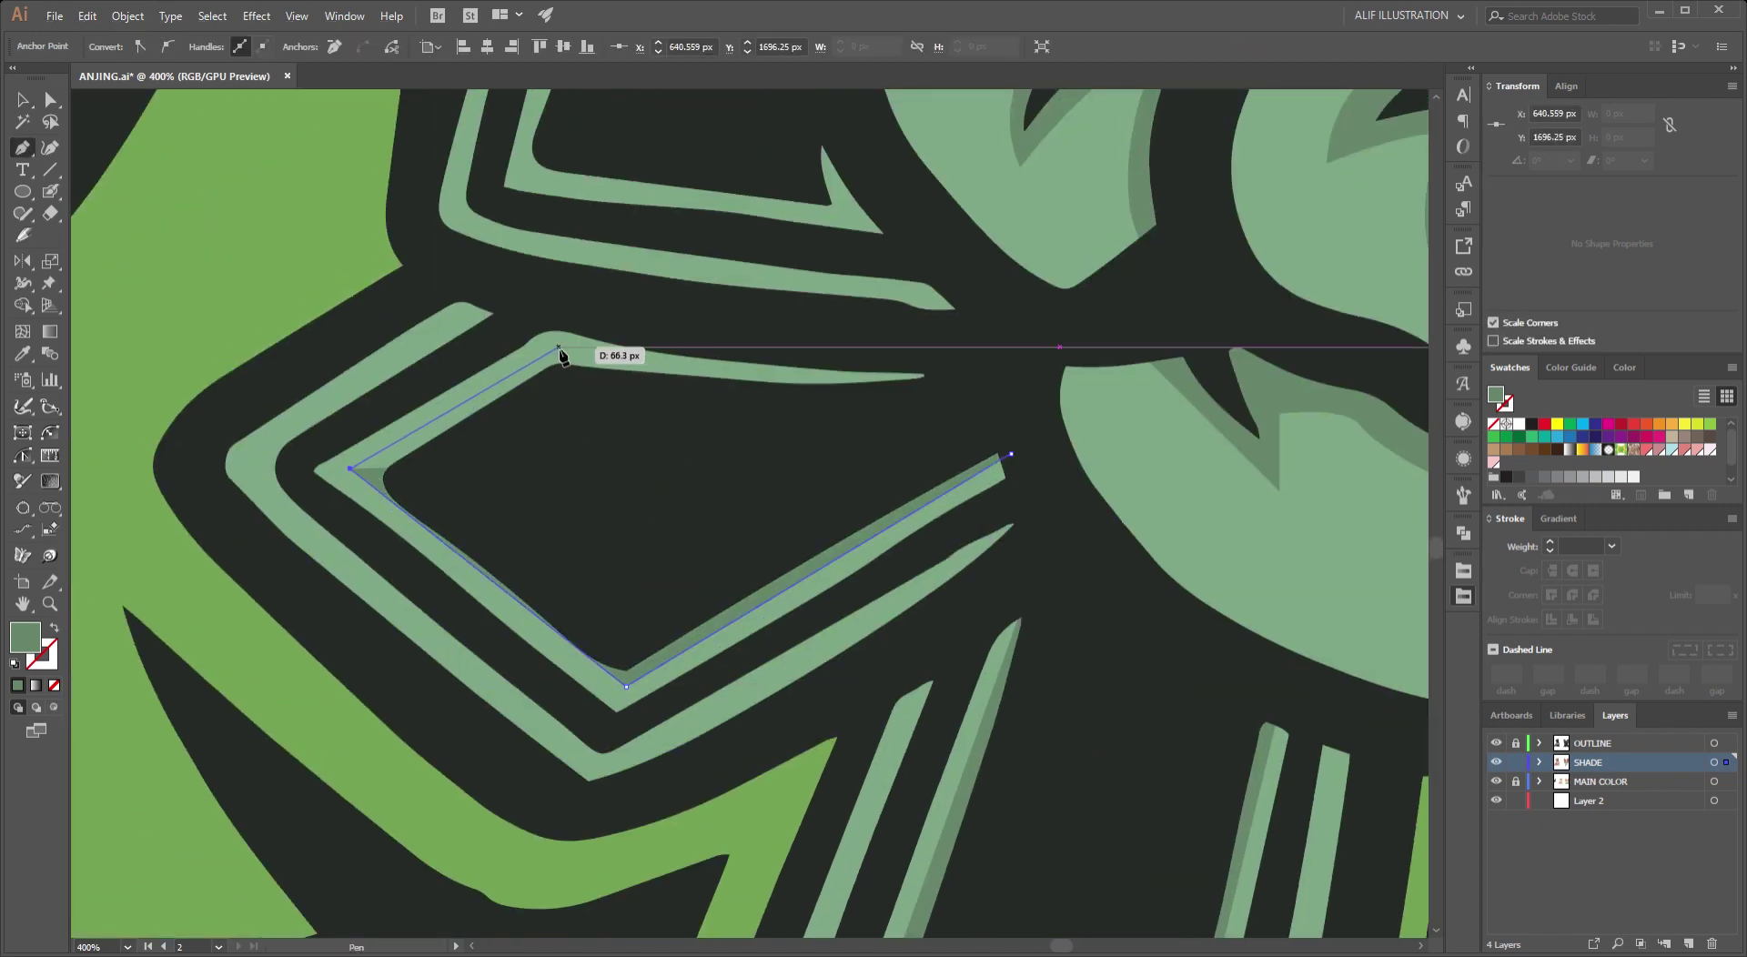
click(559, 347)
click(942, 382)
click(1006, 460)
key(v)
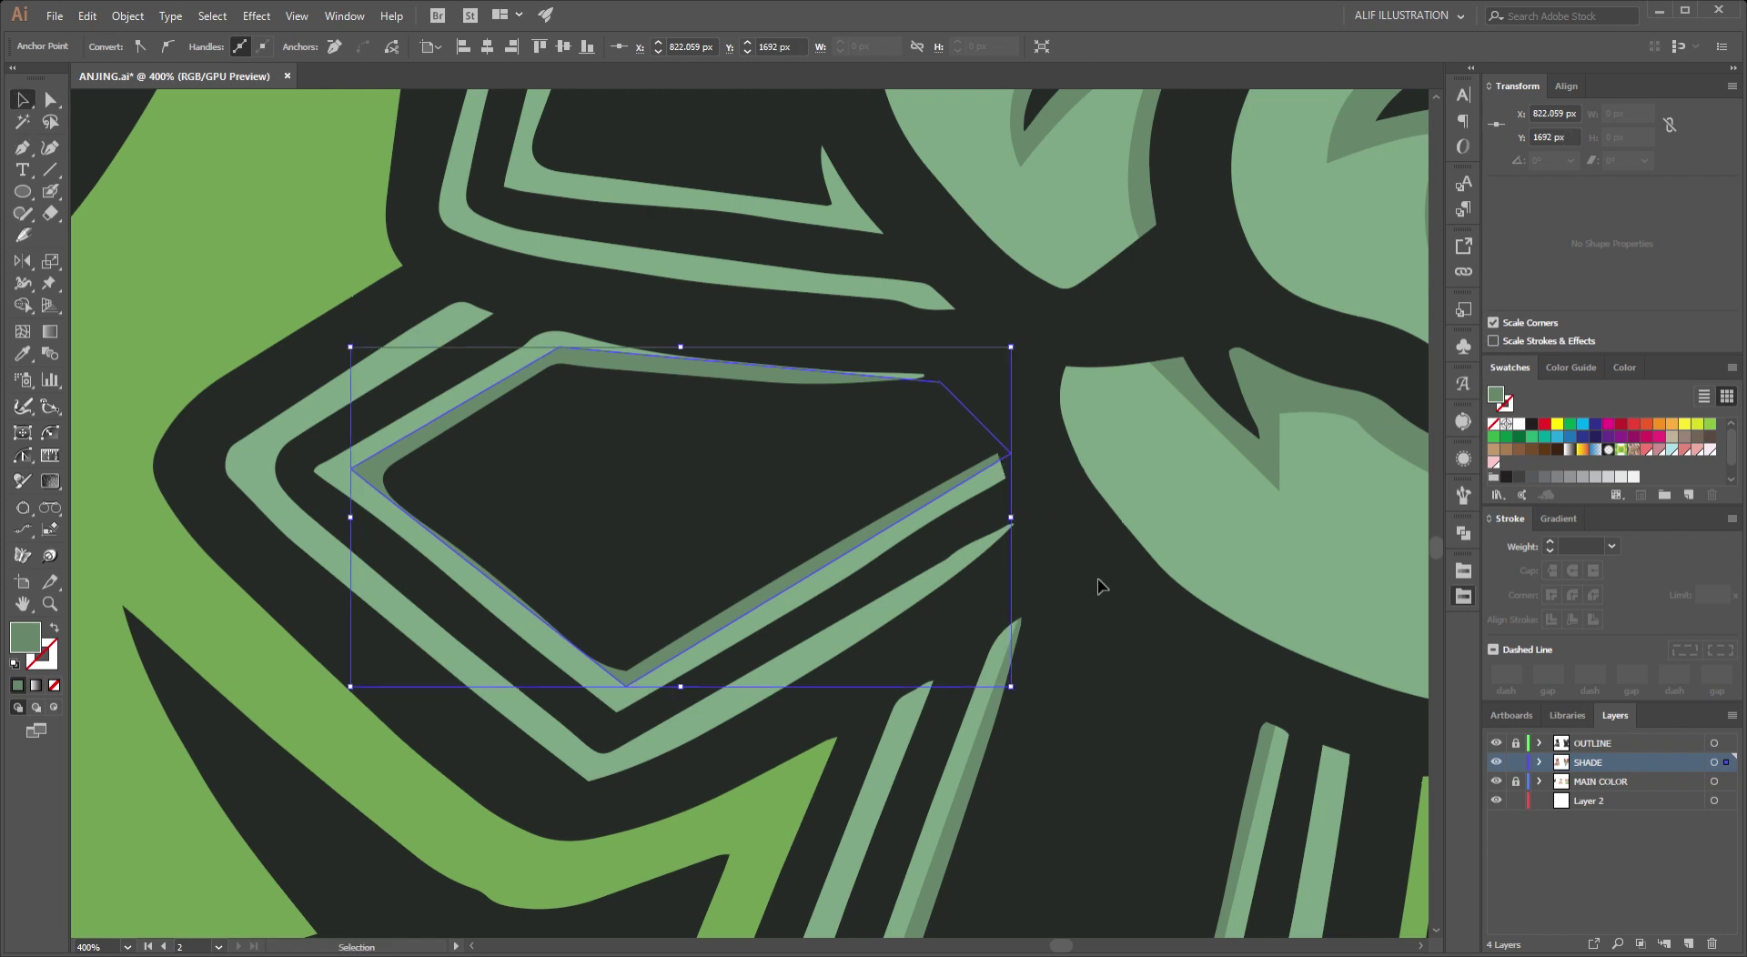
alt+scroll(1100, 585, down, 3)
alt+scroll(845, 575, up, 3)
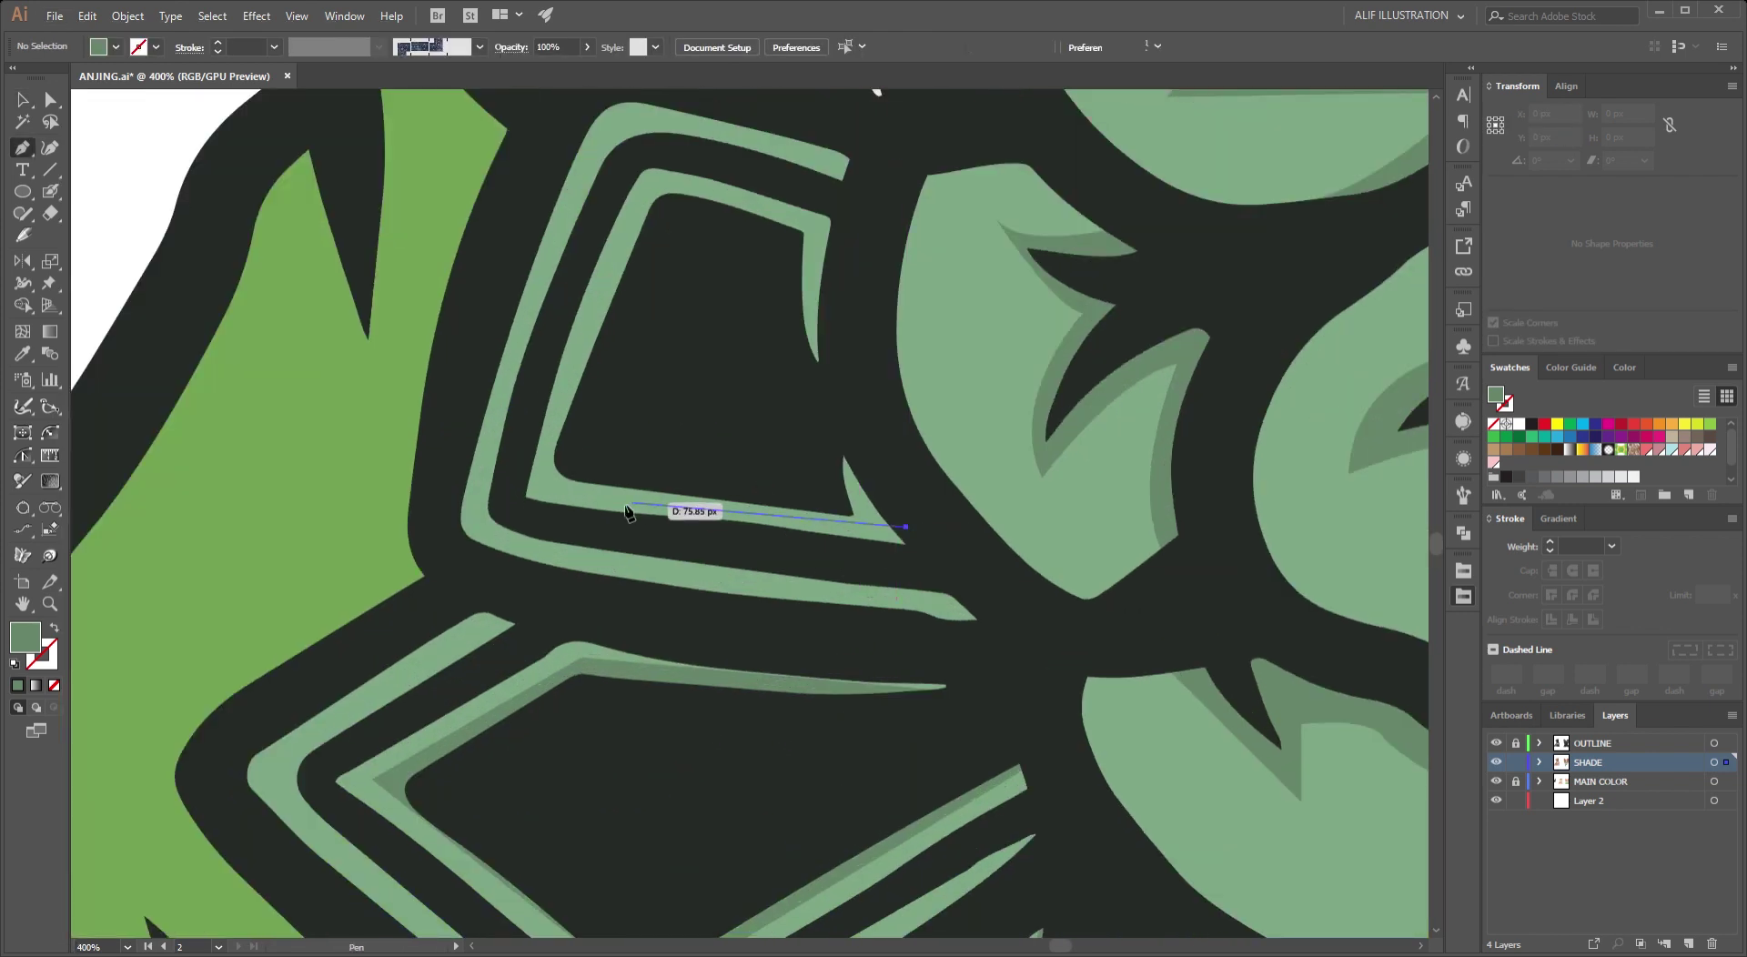
Add a closed shadow shape inside the upper bow loop.
click(543, 485)
click(558, 402)
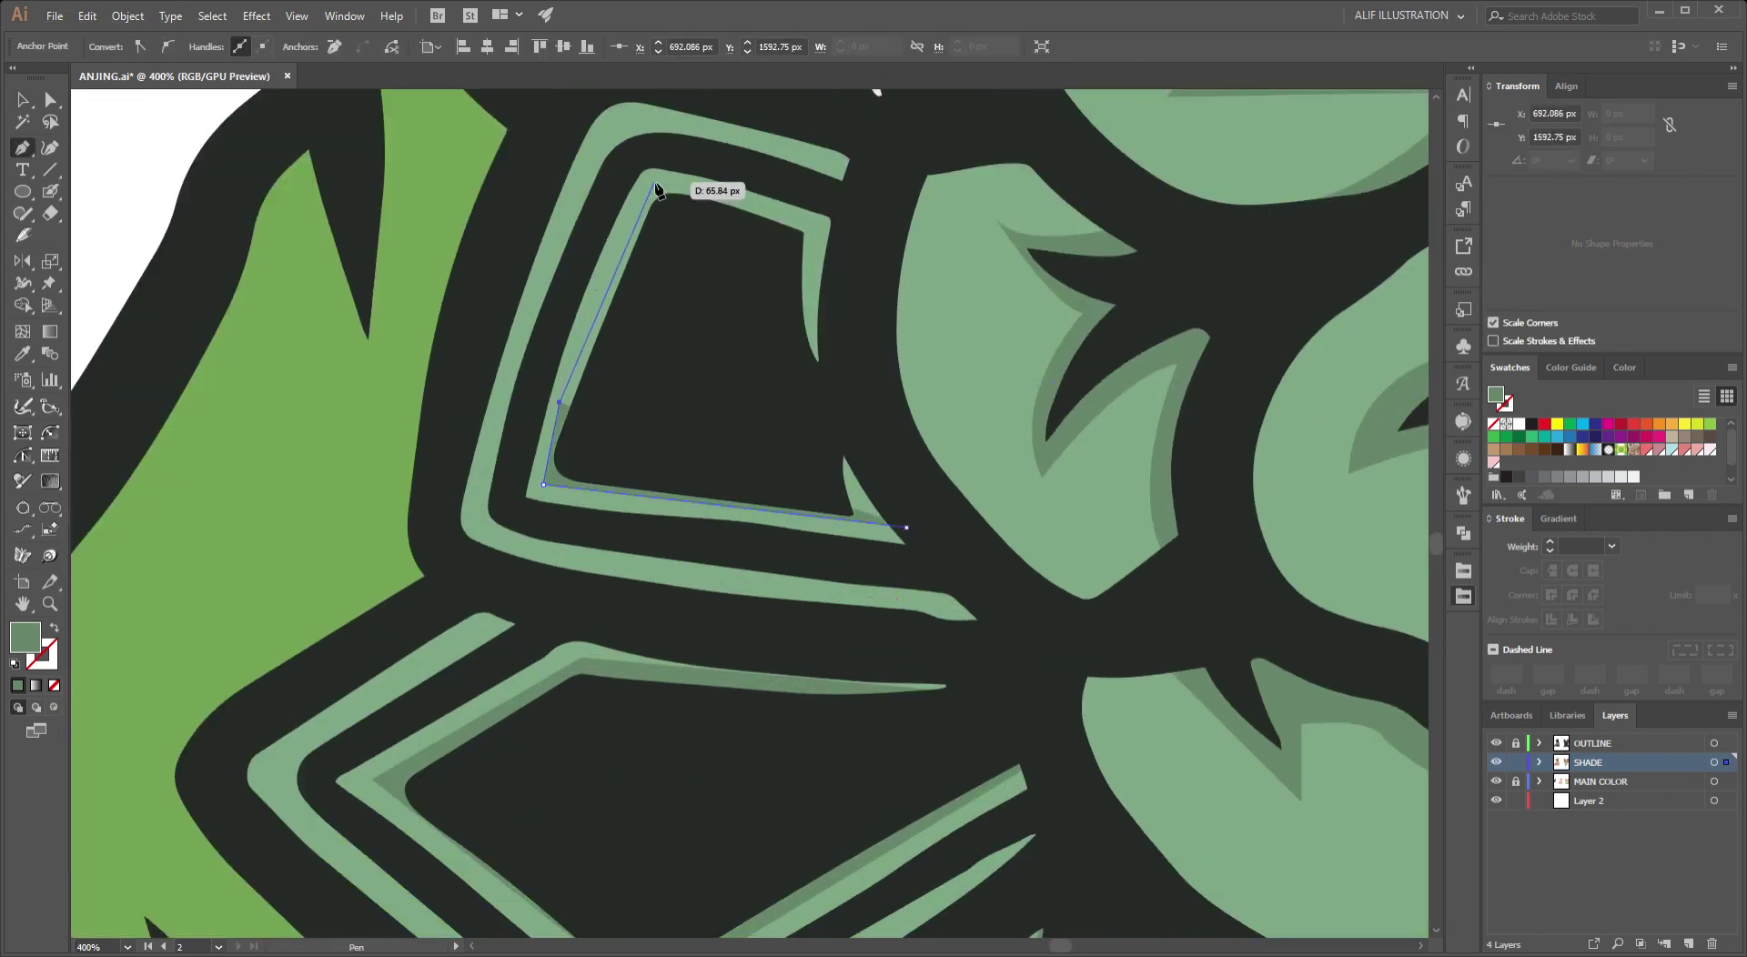
click(817, 225)
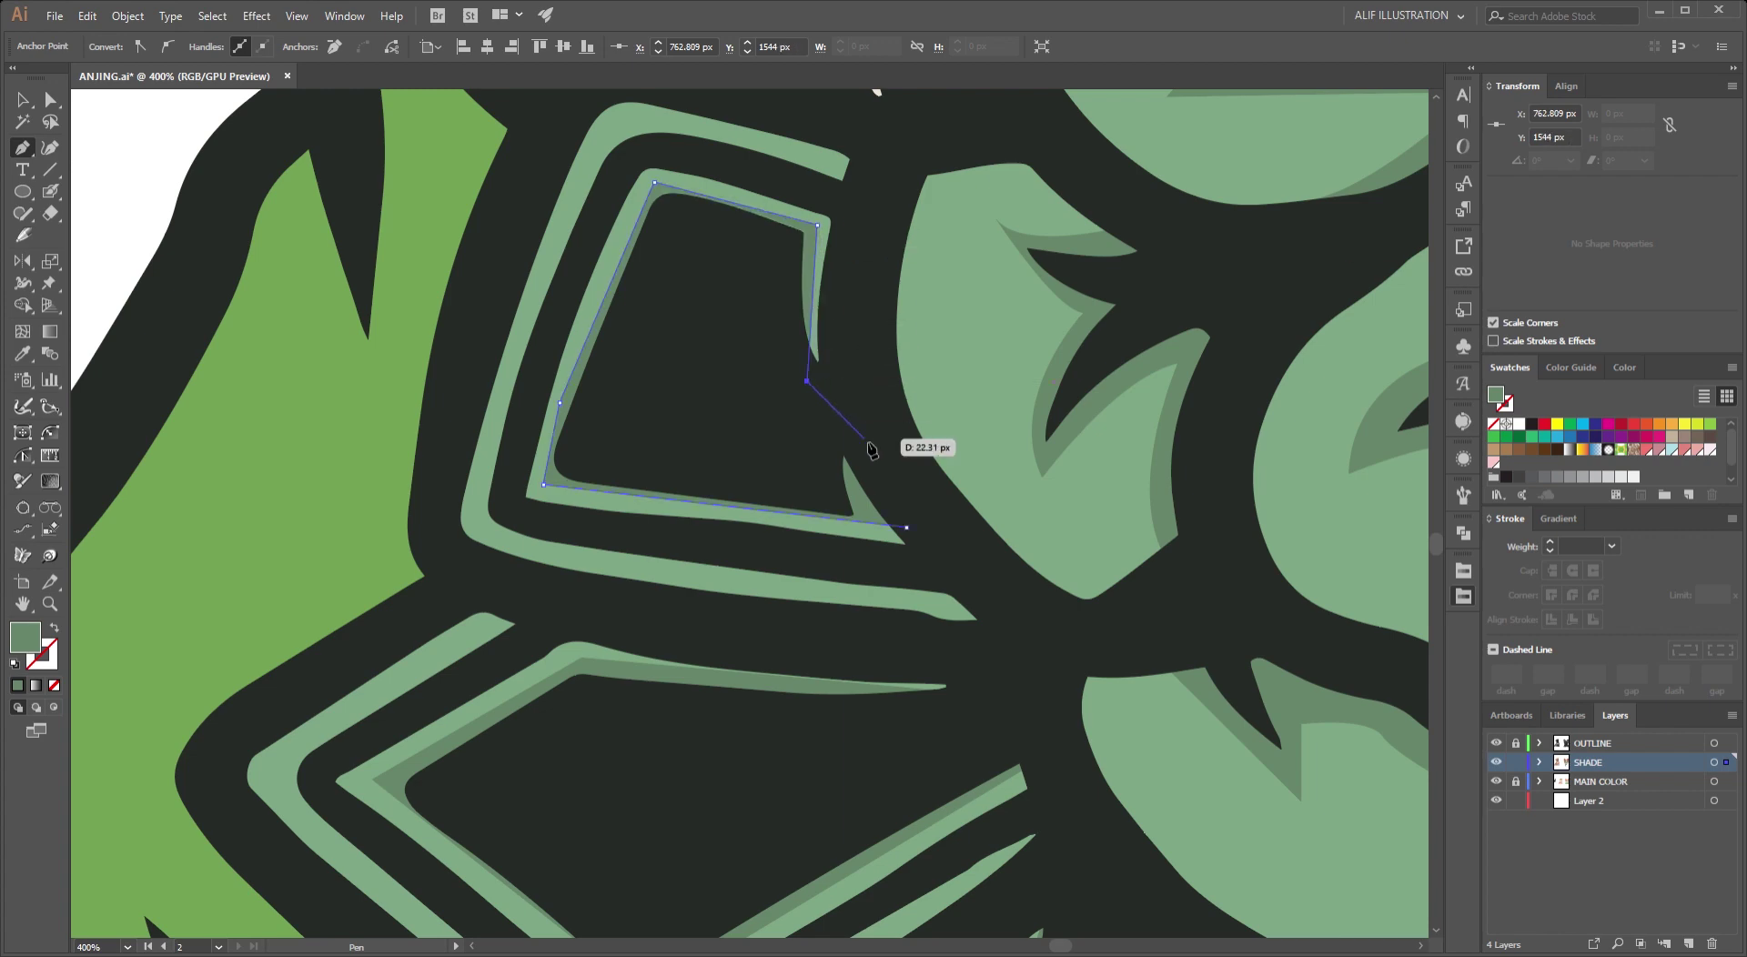
click(907, 527)
alt+scroll(819, 564, down, 3)
scroll(1006, 468, down, 5)
alt+scroll(682, 455, up, 3)
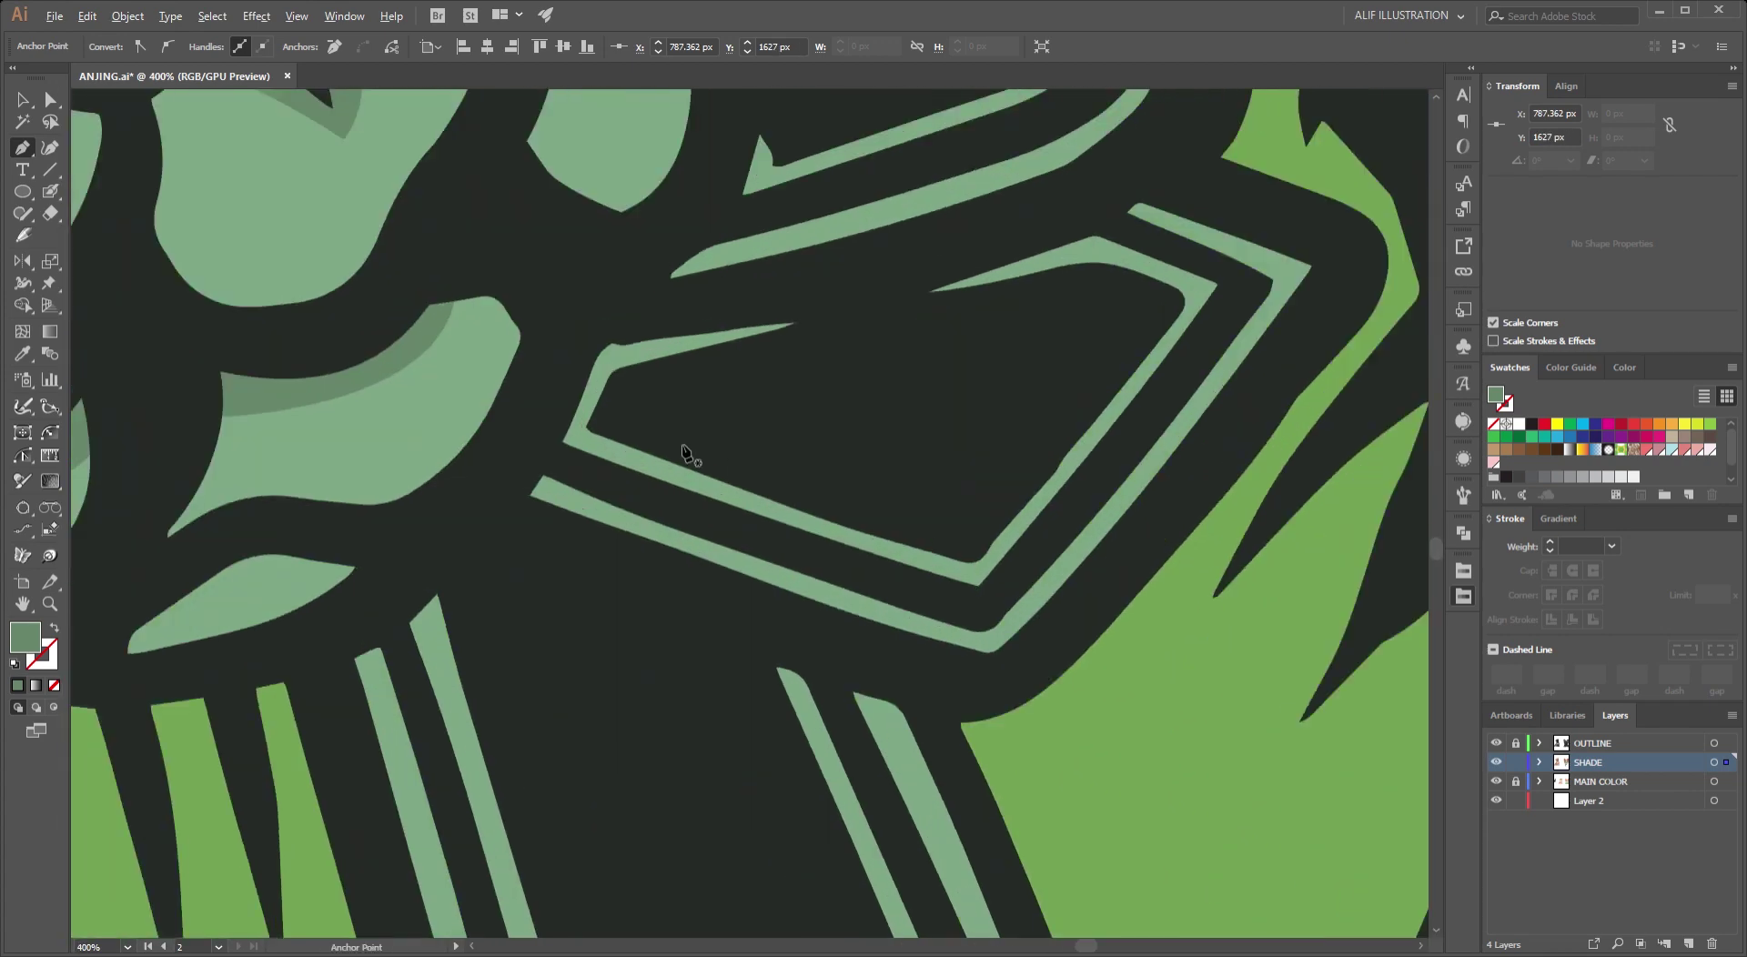
alt+scroll(917, 316, up, 2)
Start the right bow loop's shadow with its tip and lower corners.
click(974, 296)
click(608, 339)
click(542, 511)
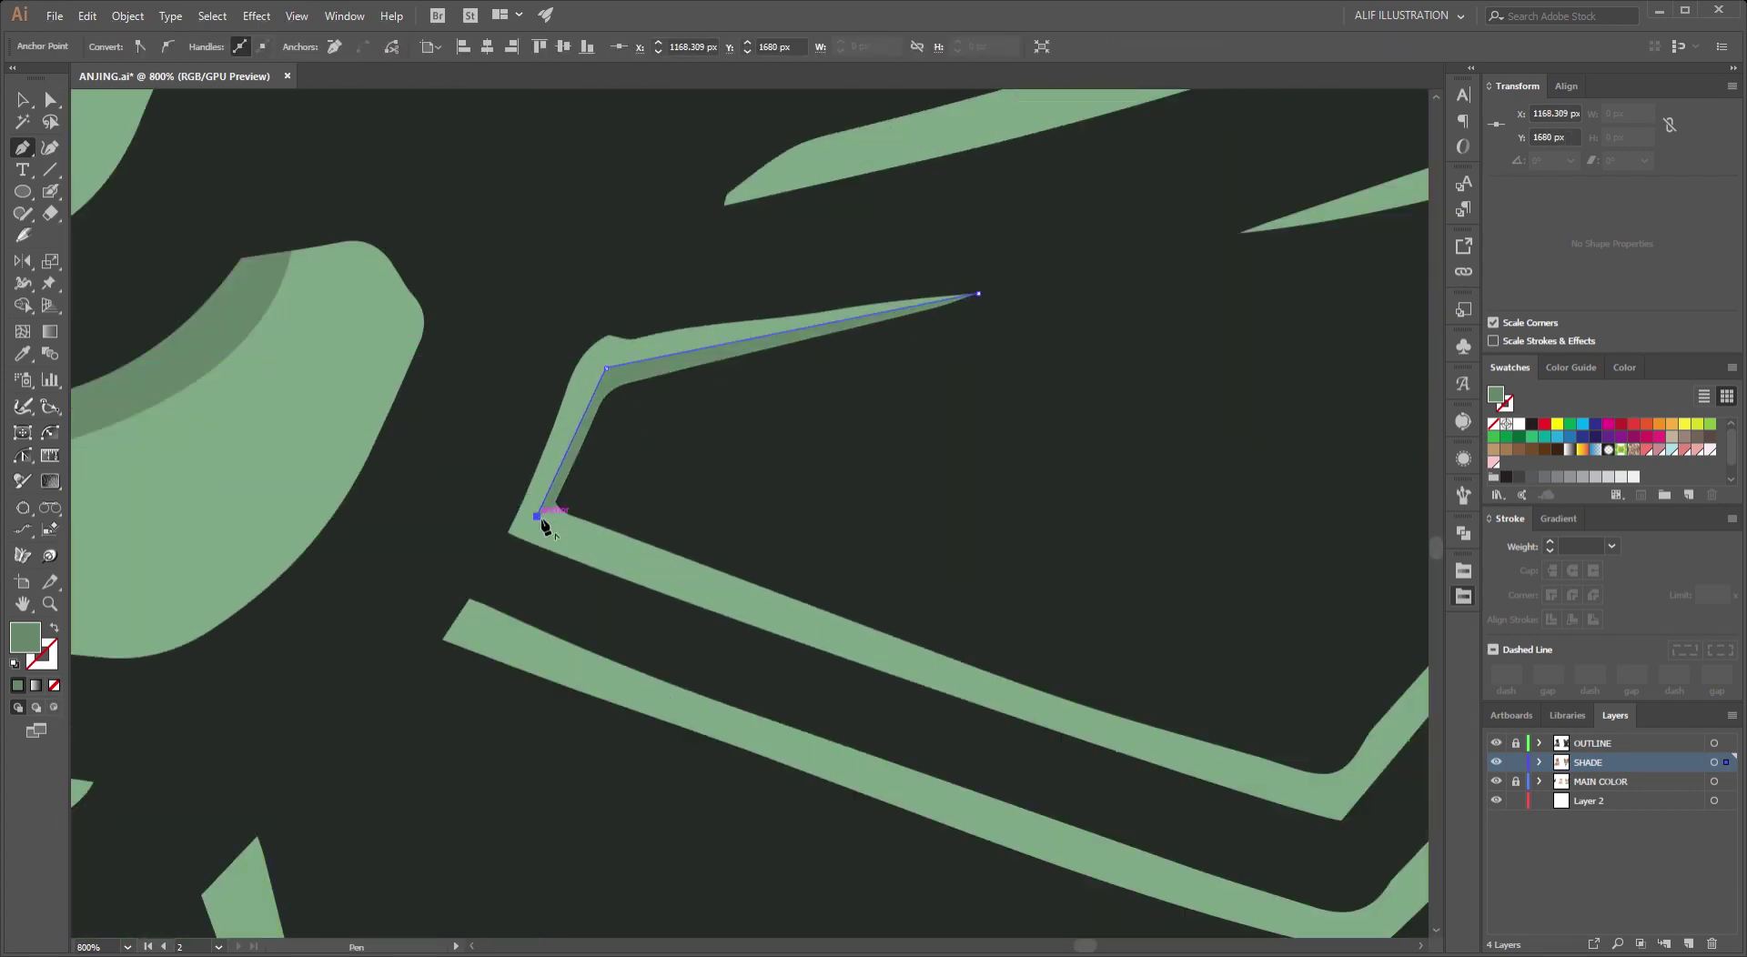
alt+scroll(542, 511, down, 2)
drag(1028, 575, 932, 657)
alt+scroll(604, 670, up, 2)
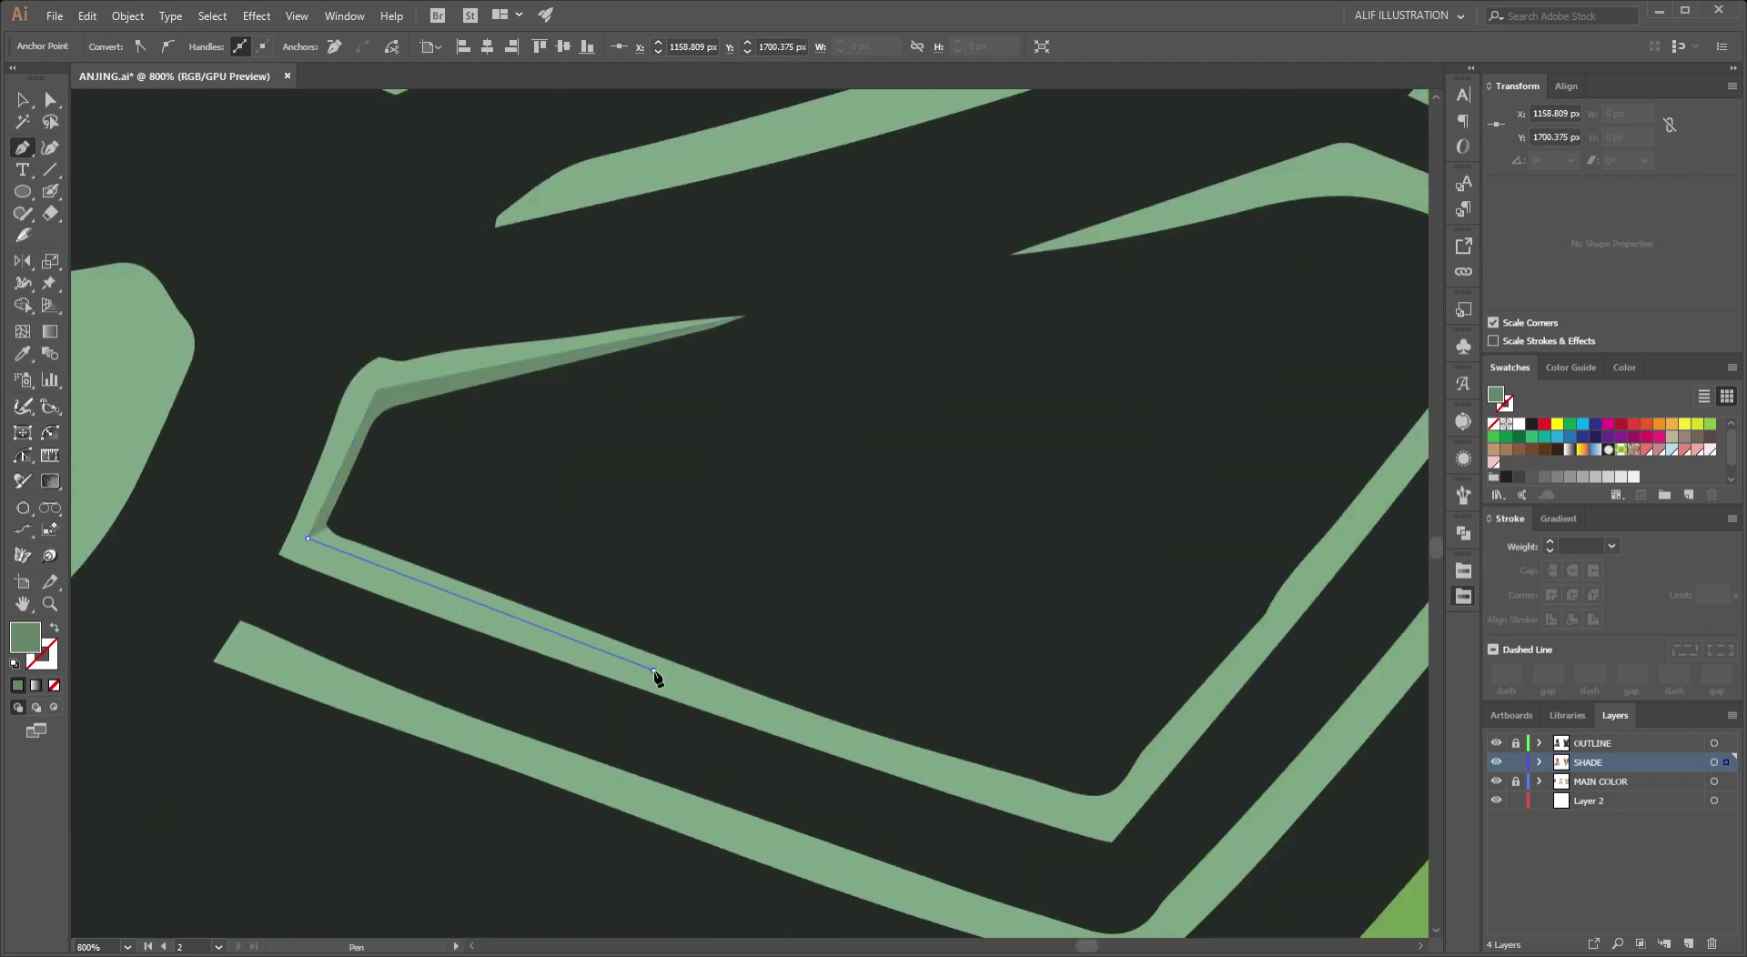
scroll(655, 674, down, 3)
scroll(655, 674, right, 3)
Trace the right loop's inner edge and close its shadow shape.
click(847, 534)
scroll(864, 649, up, 3)
scroll(865, 650, right, 2)
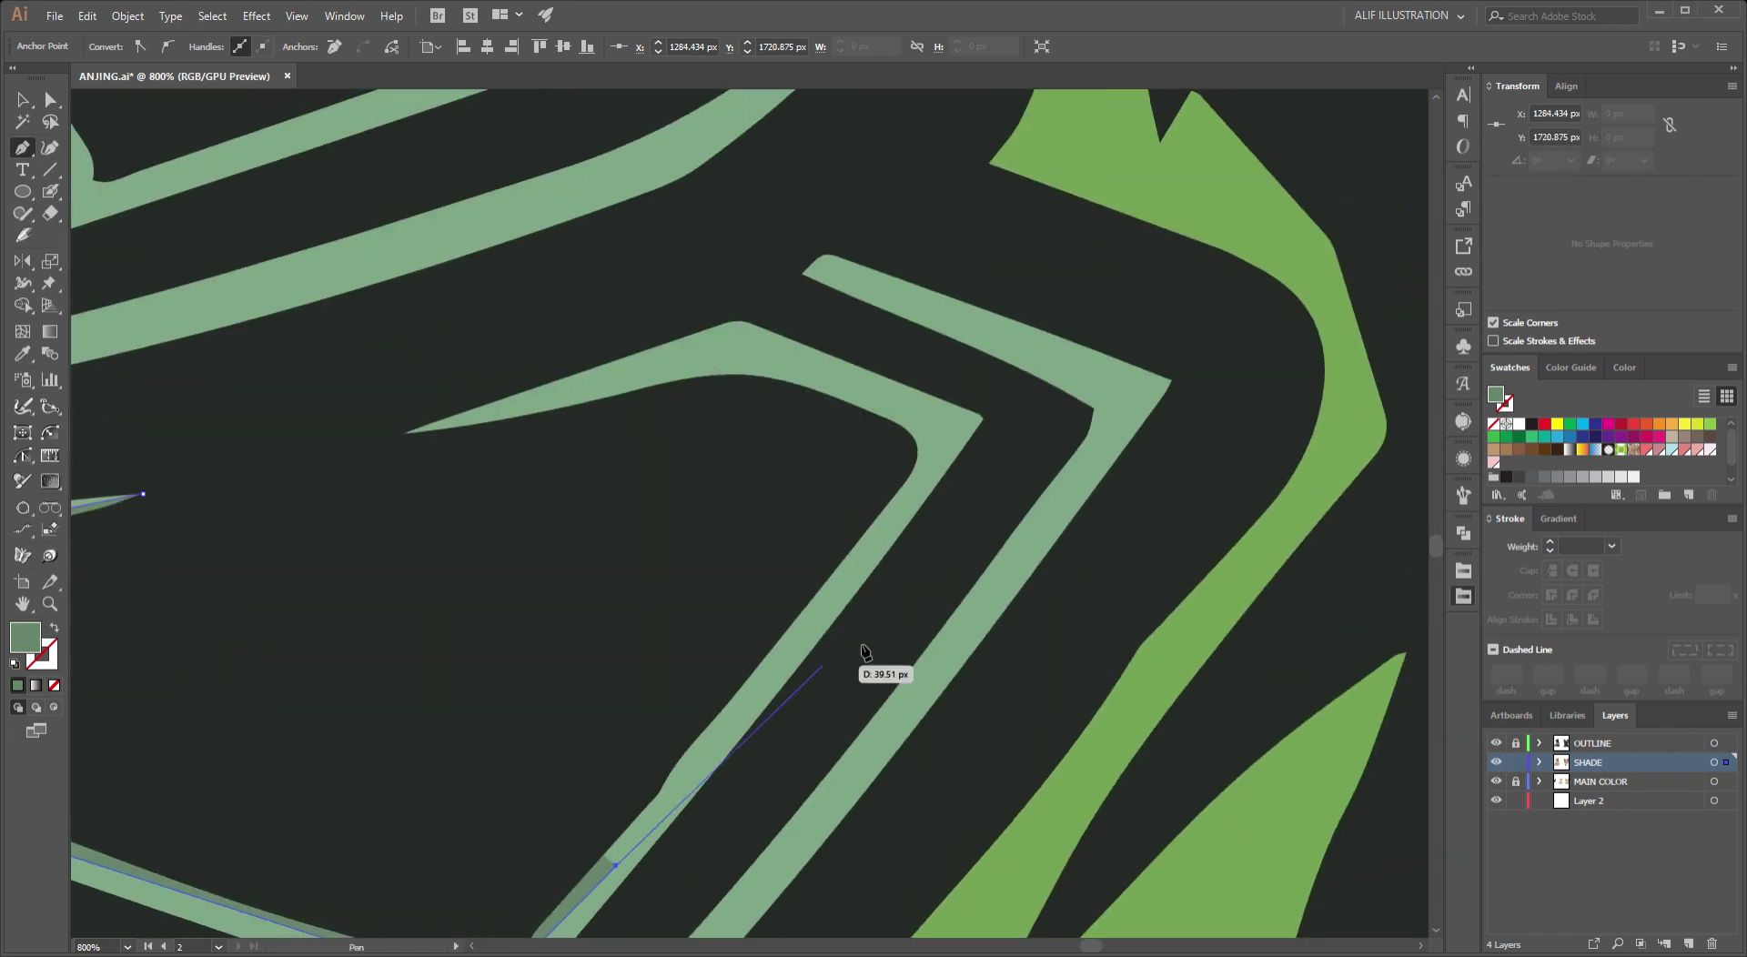
click(939, 449)
click(938, 433)
click(749, 346)
click(344, 448)
scroll(500, 464, left, 5)
scroll(591, 487, left, 1)
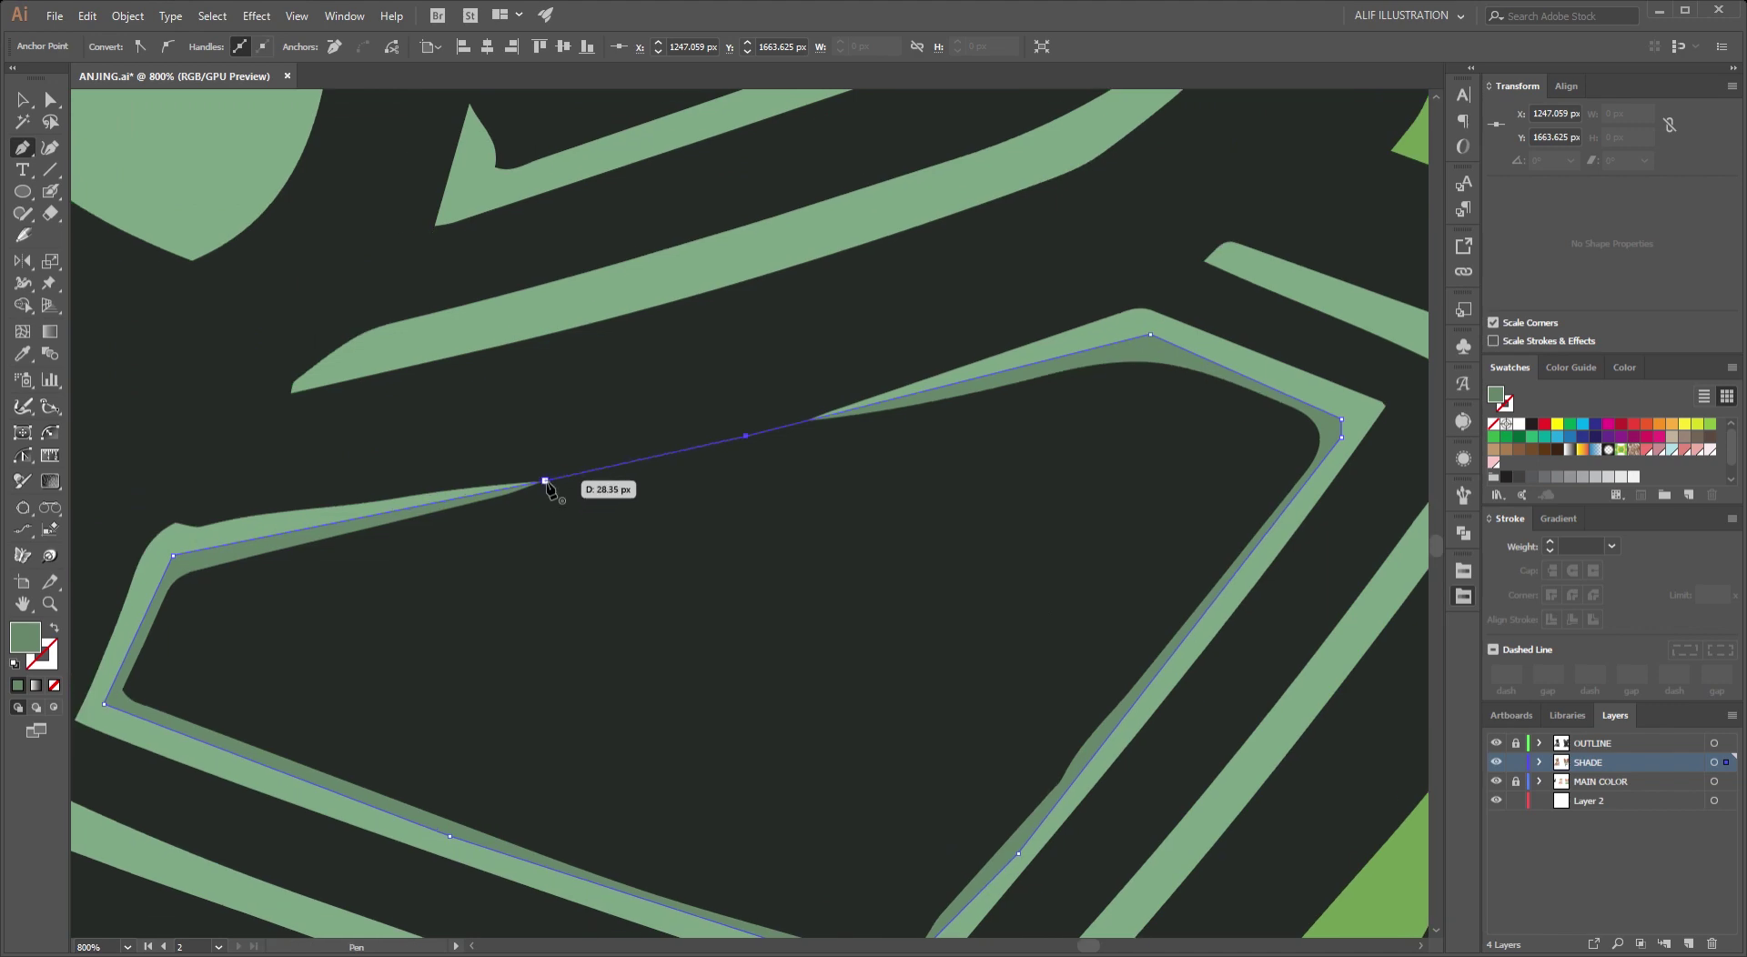
click(545, 481)
alt+scroll(566, 487, down, 4)
alt+scroll(800, 577, down, 2)
alt+scroll(725, 593, up, 6)
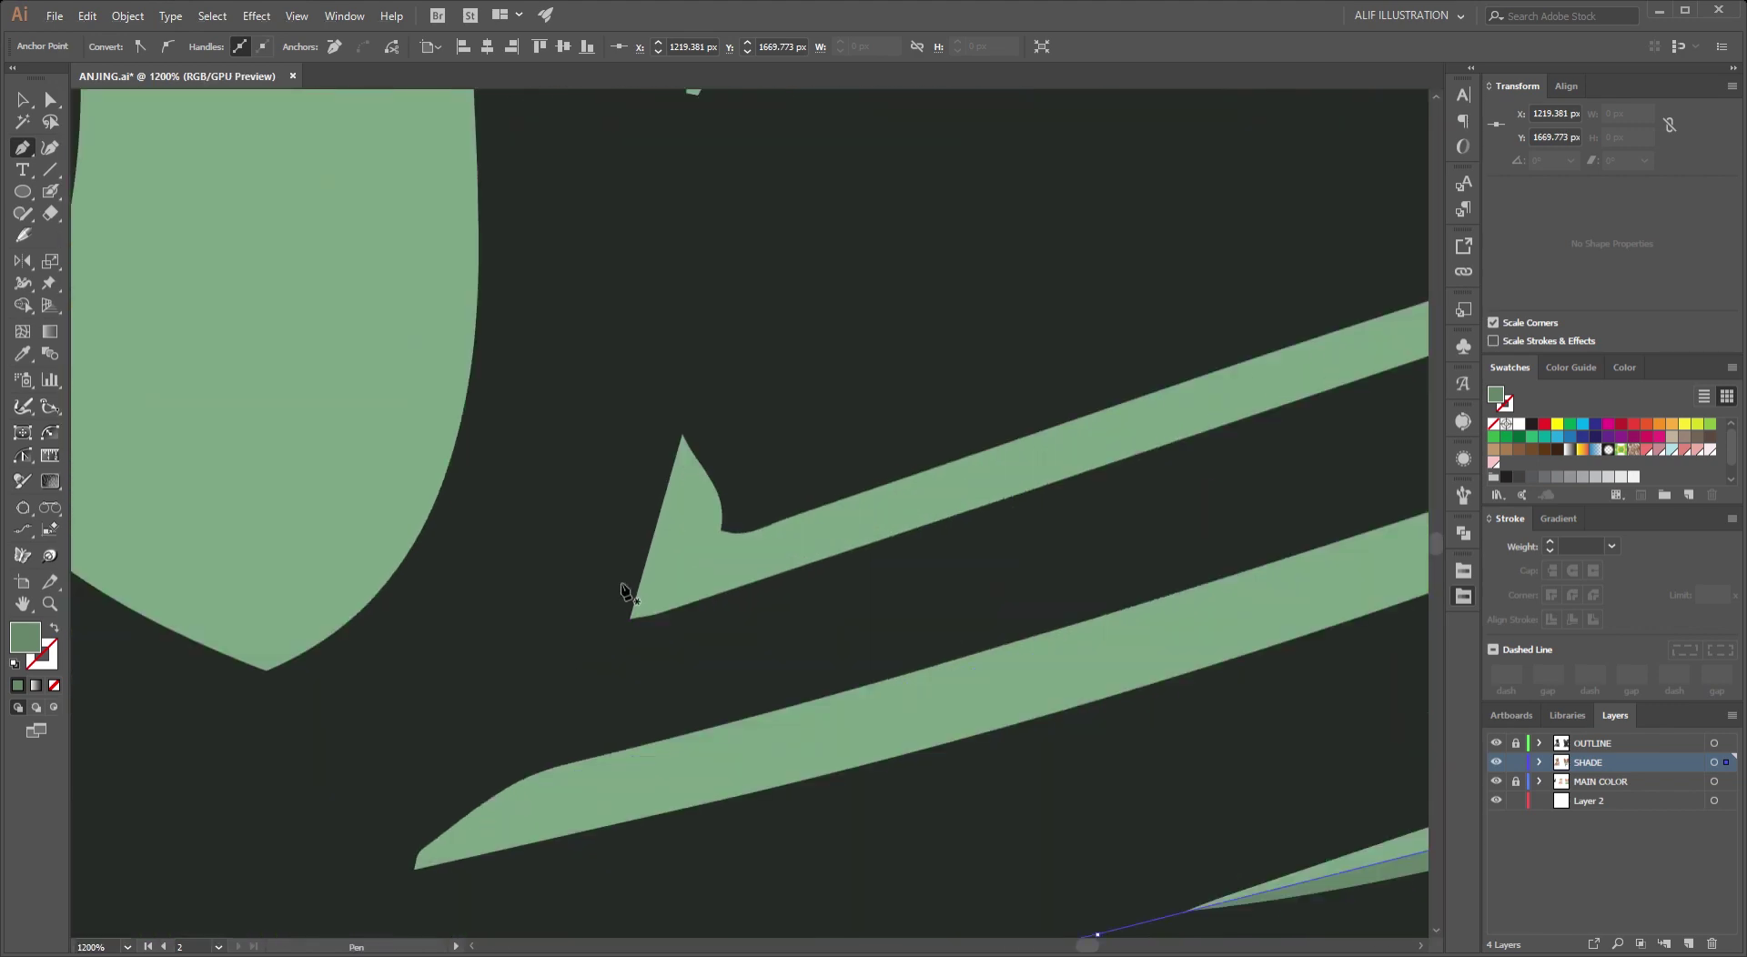
Begin a shadow along the next bow band's inner edge up to its corner.
click(624, 593)
scroll(428, 648, right, 6)
click(849, 434)
click(933, 314)
scroll(719, 341, up, 5)
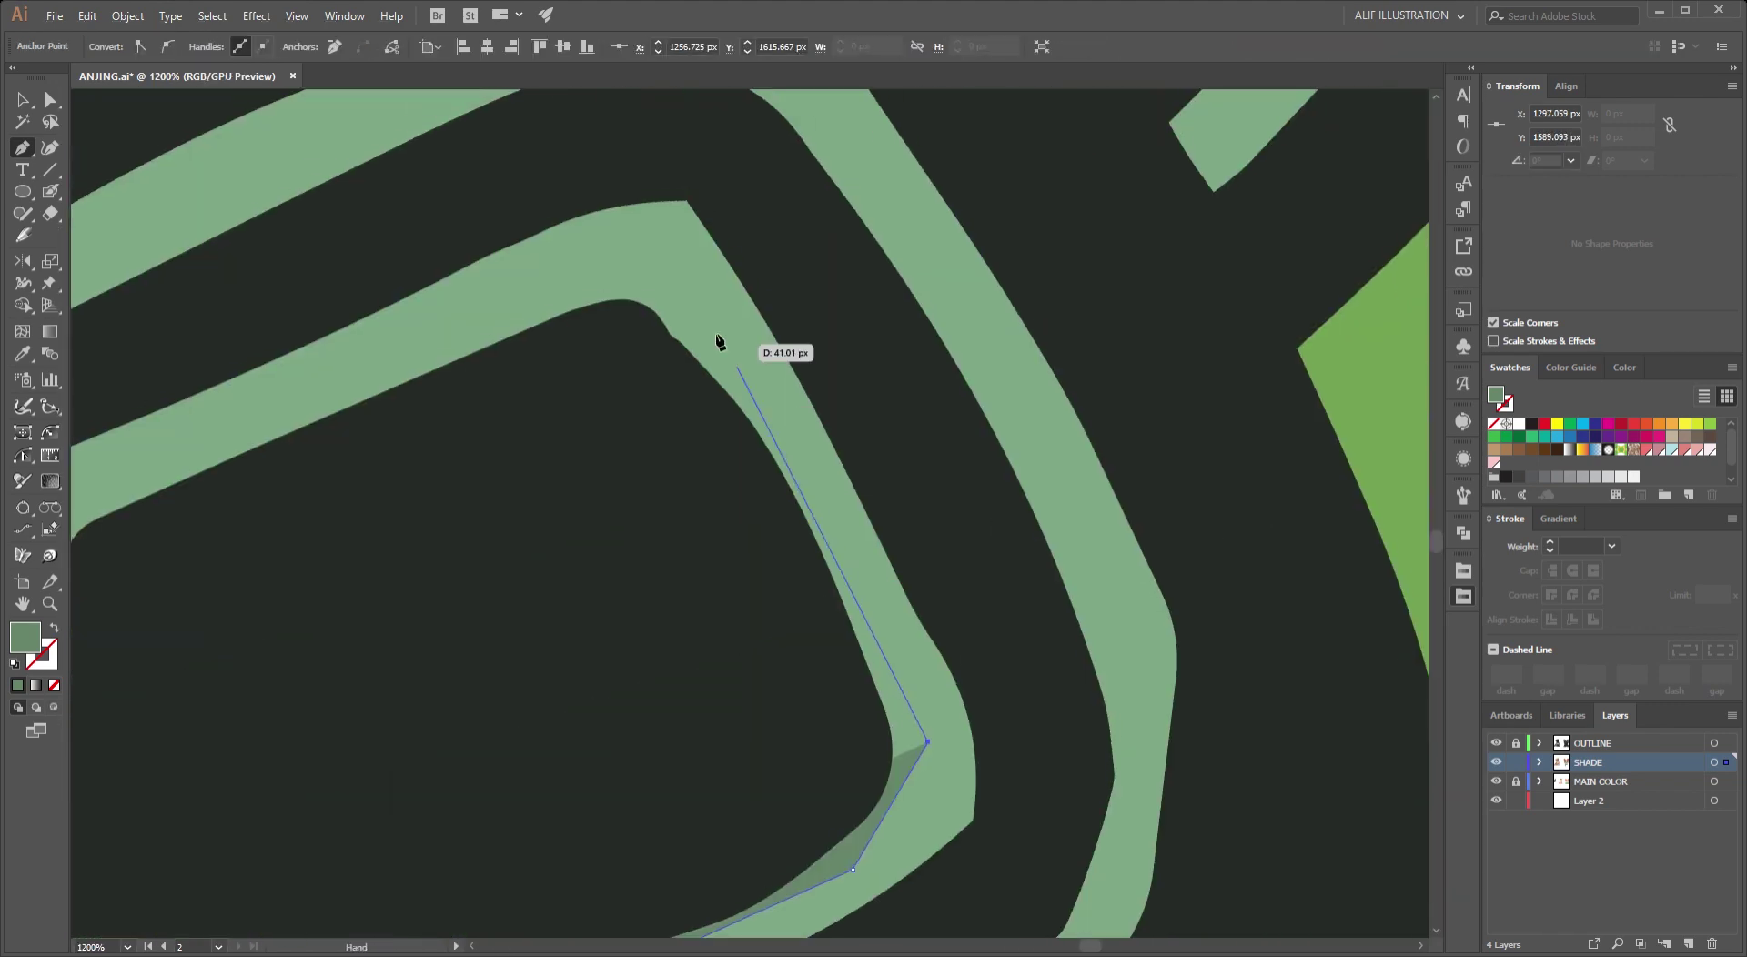
click(737, 358)
scroll(818, 345, left, 4)
click(873, 265)
scroll(838, 336, left, 1)
Complete the band shadow by closing it on its starting point.
click(380, 530)
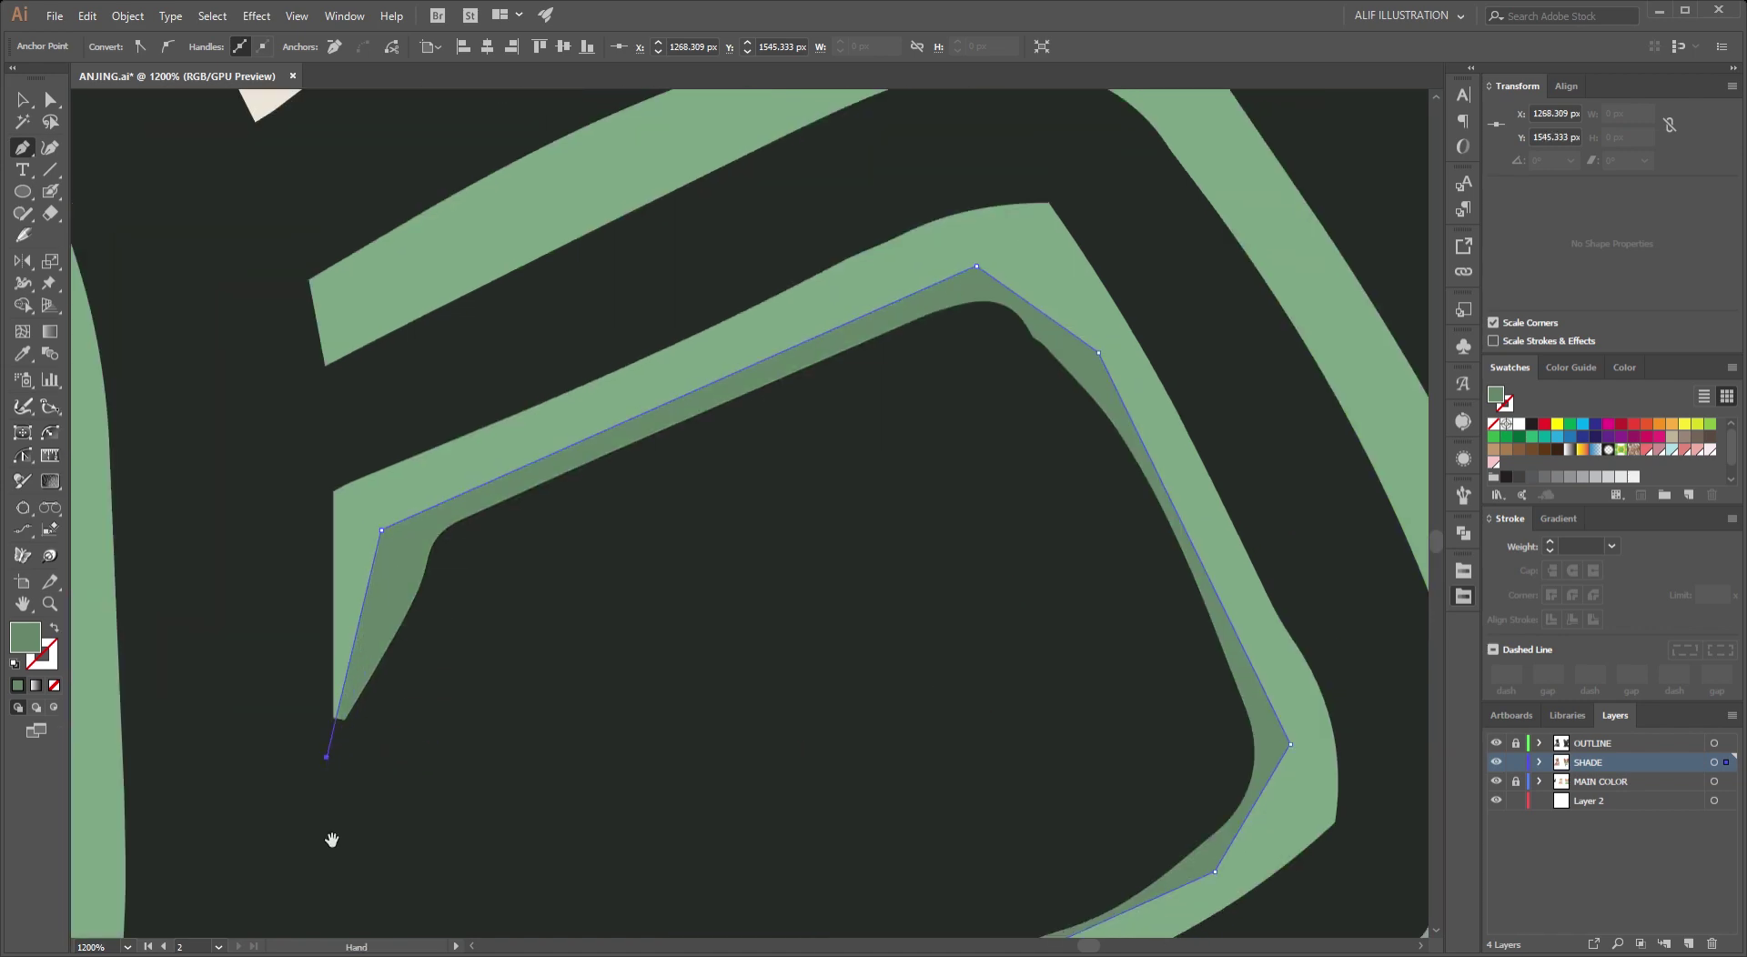
drag(332, 839, 404, 384)
drag(337, 757, 332, 708)
click(336, 757)
scroll(819, 487, down, 10)
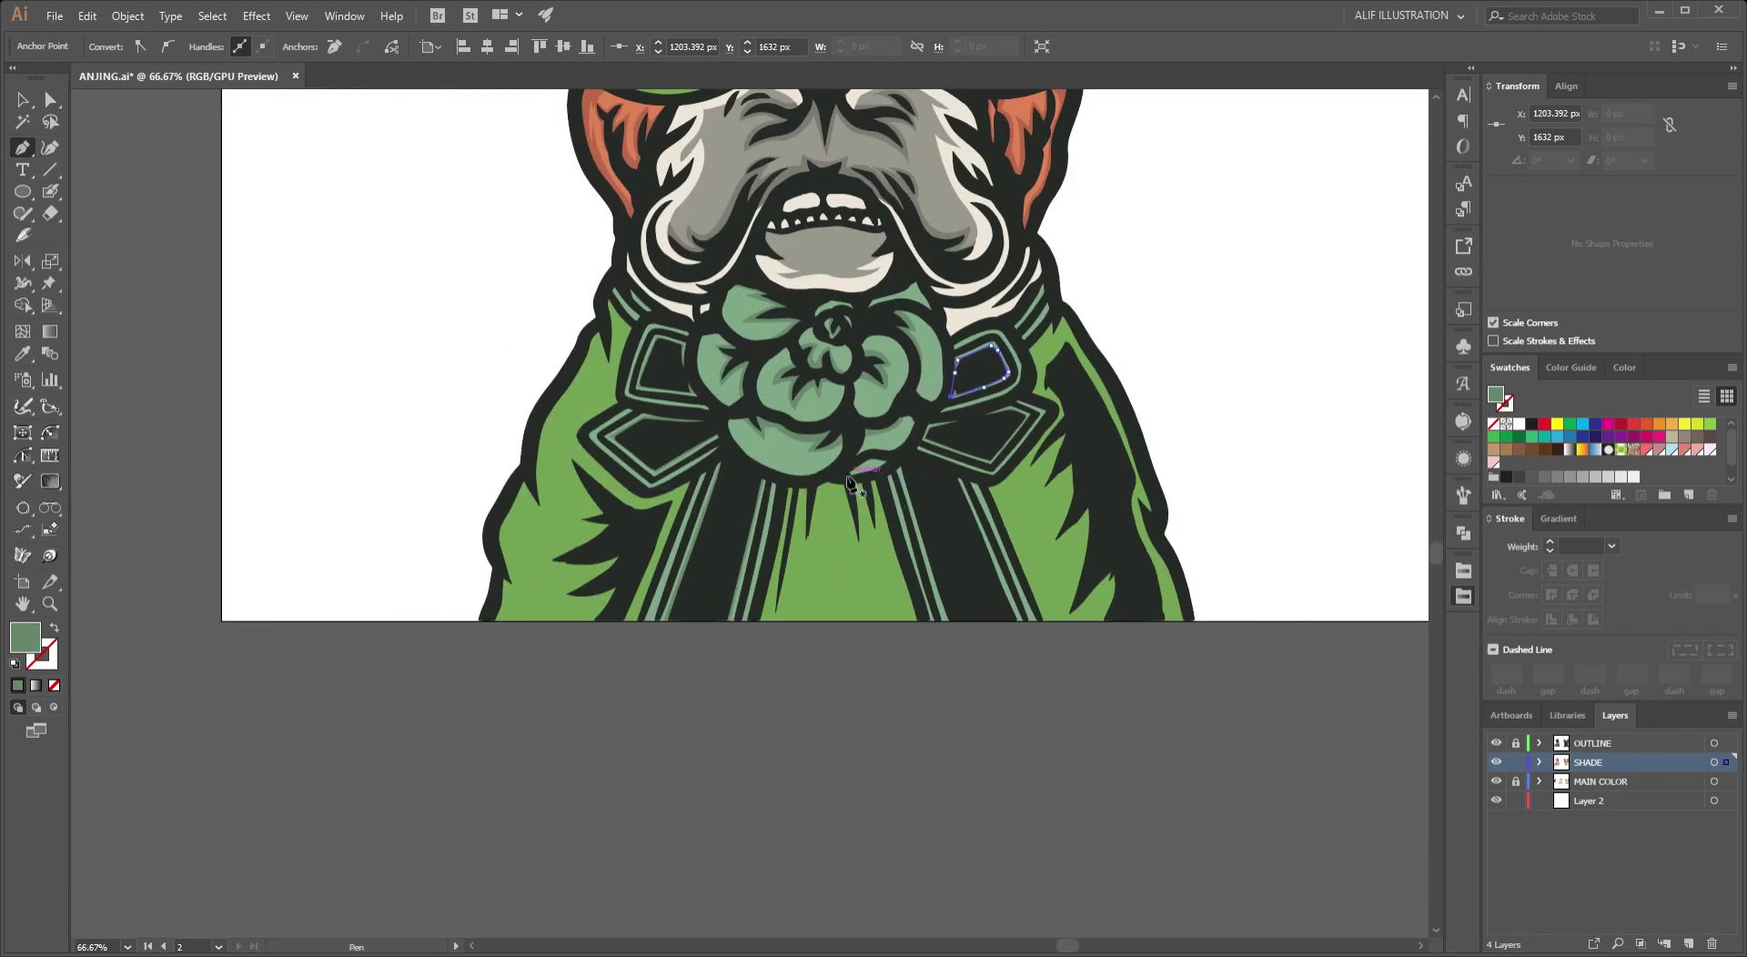
scroll(728, 455, up, 2)
mouse_move(637, 455)
mouse_down()
mouse_move(599, 519)
mouse_move(755, 555)
mouse_move(636, 318)
mouse_move(689, 657)
mouse_up()
scroll(755, 555, down, 2)
scroll(582, 316, up, 5)
Outline a closed shadow shape on the stripe beside the neck.
click(633, 508)
click(648, 485)
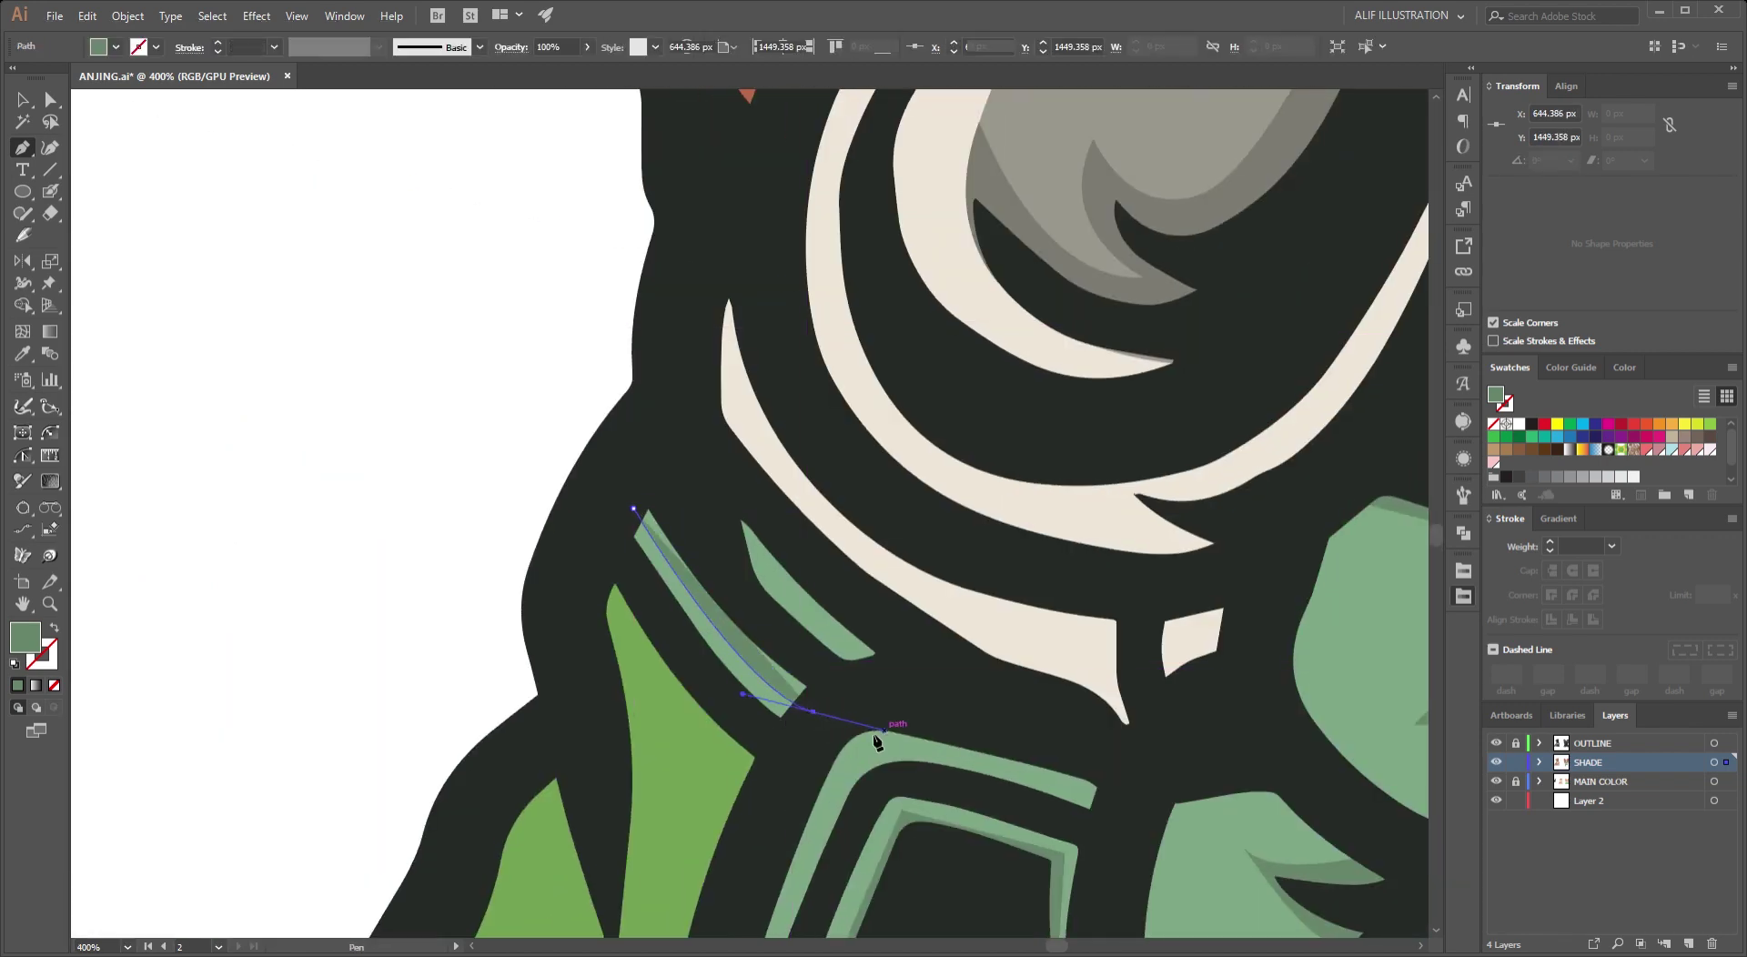
click(825, 670)
click(813, 712)
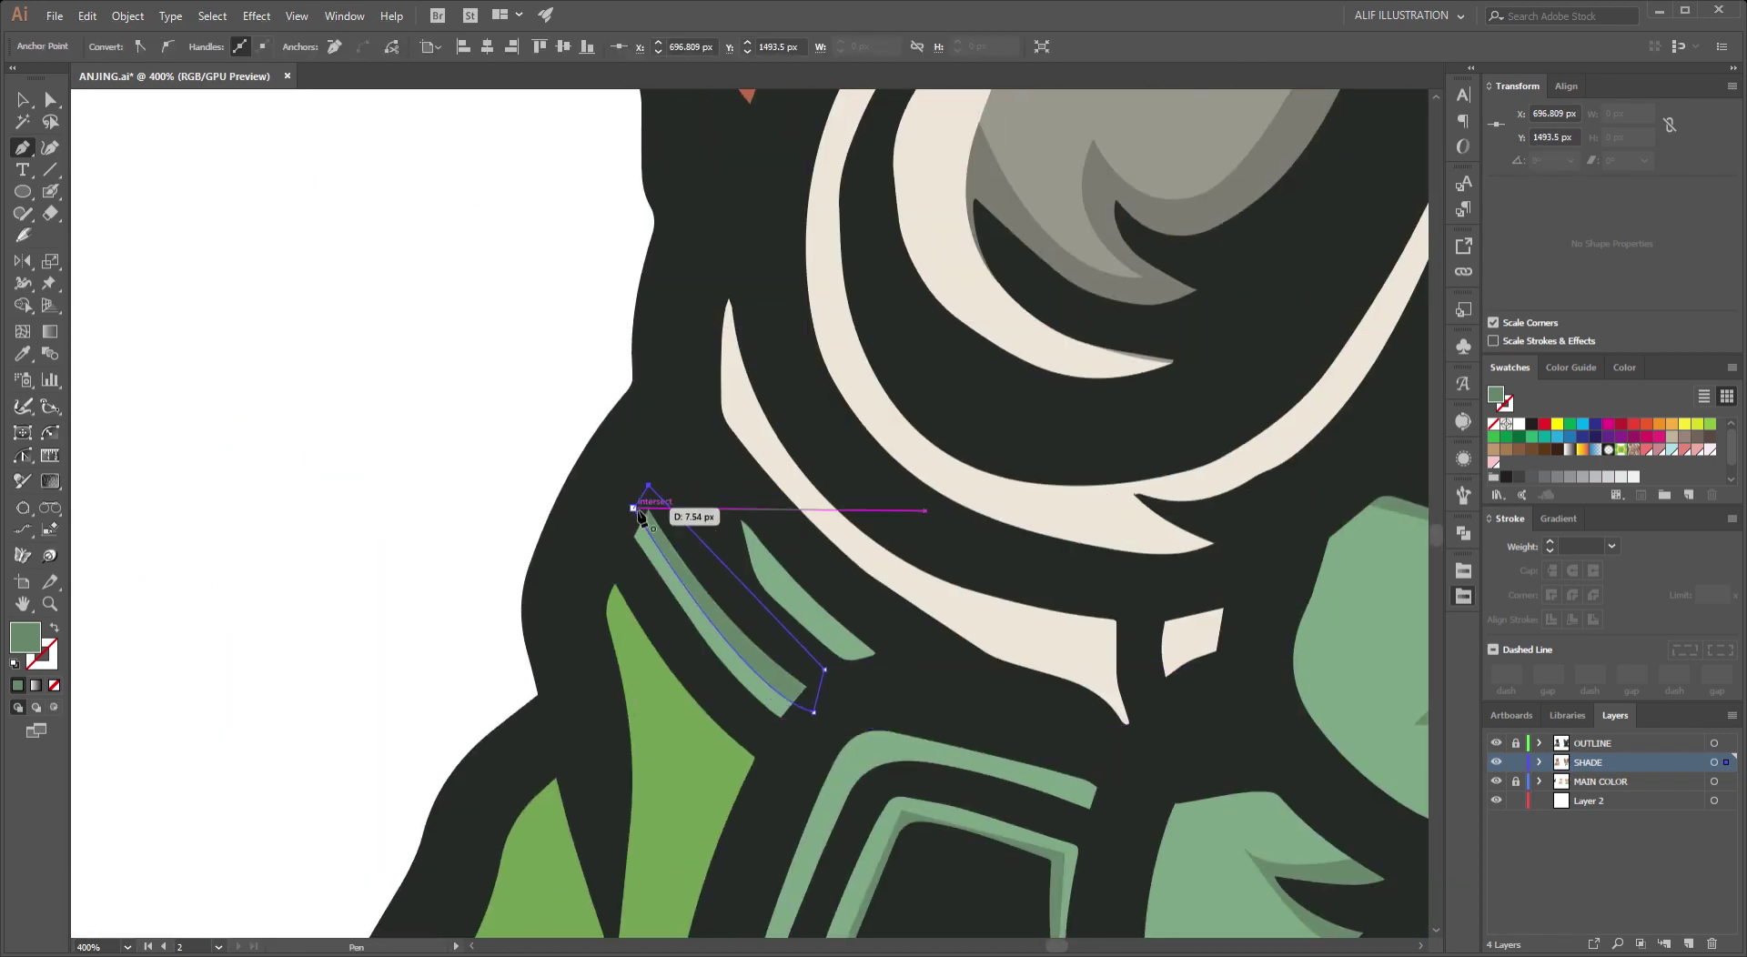
click(894, 663)
scroll(780, 546, down, 2)
scroll(823, 548, right, 5)
scroll(823, 549, up, 1)
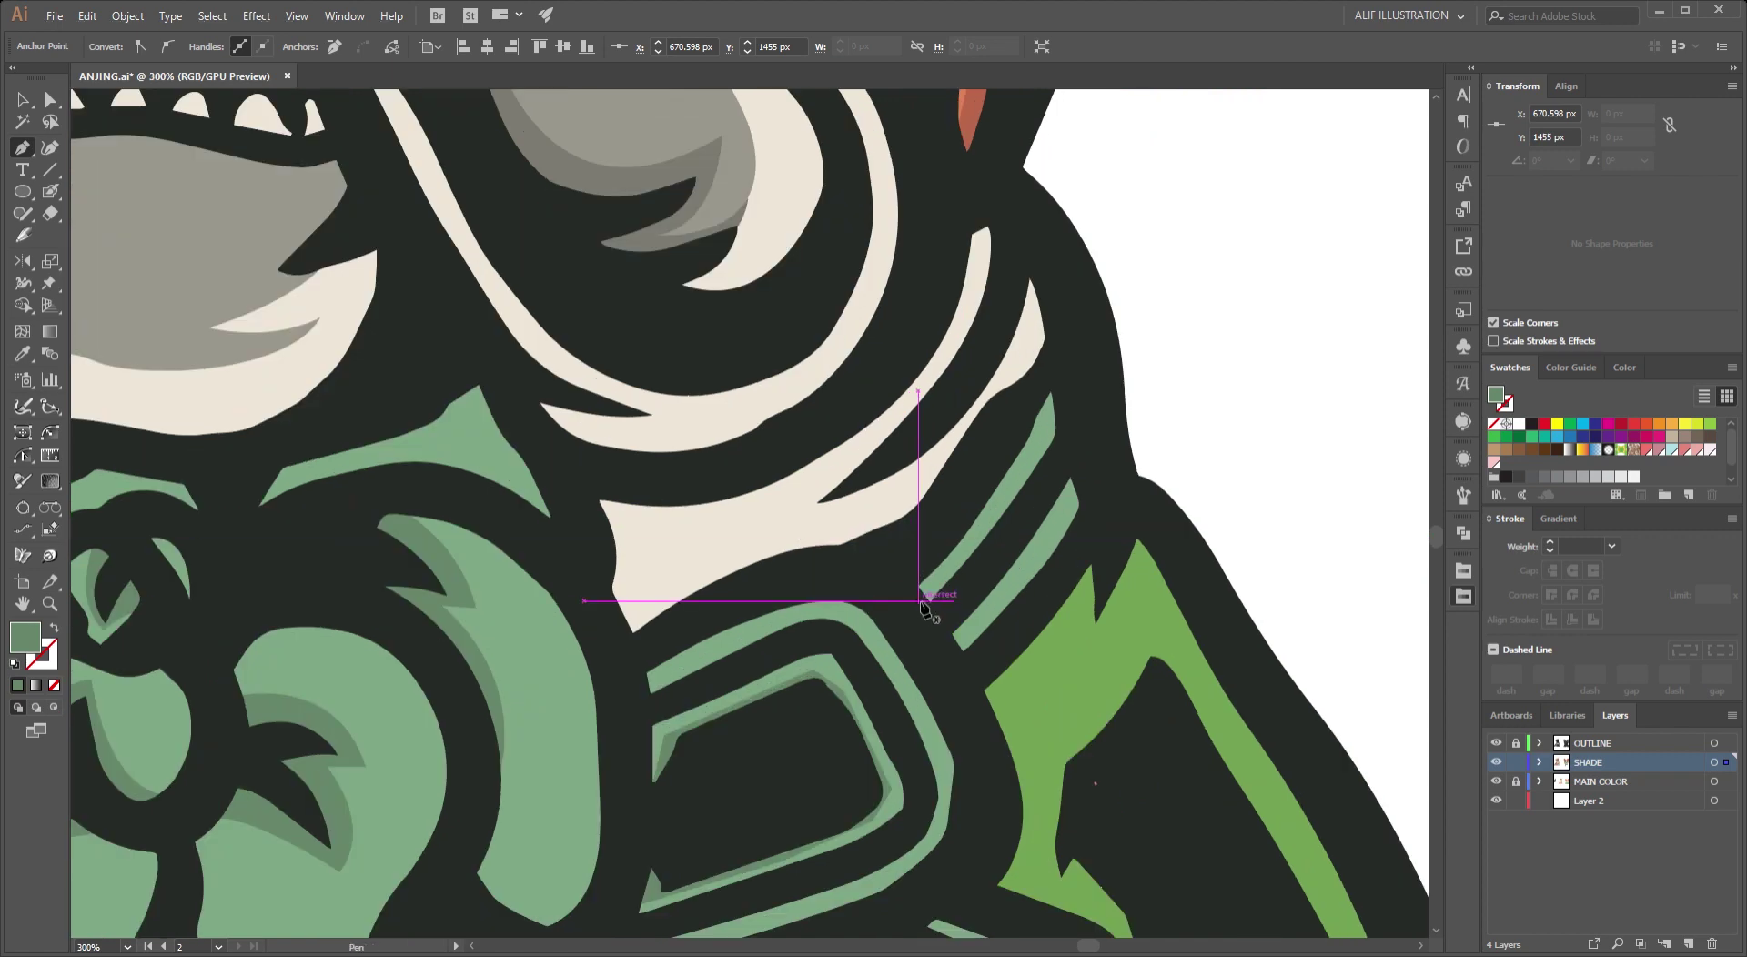
Draw and close a shadow shape on the right-side stripe, then deselect it.
click(997, 506)
click(1068, 396)
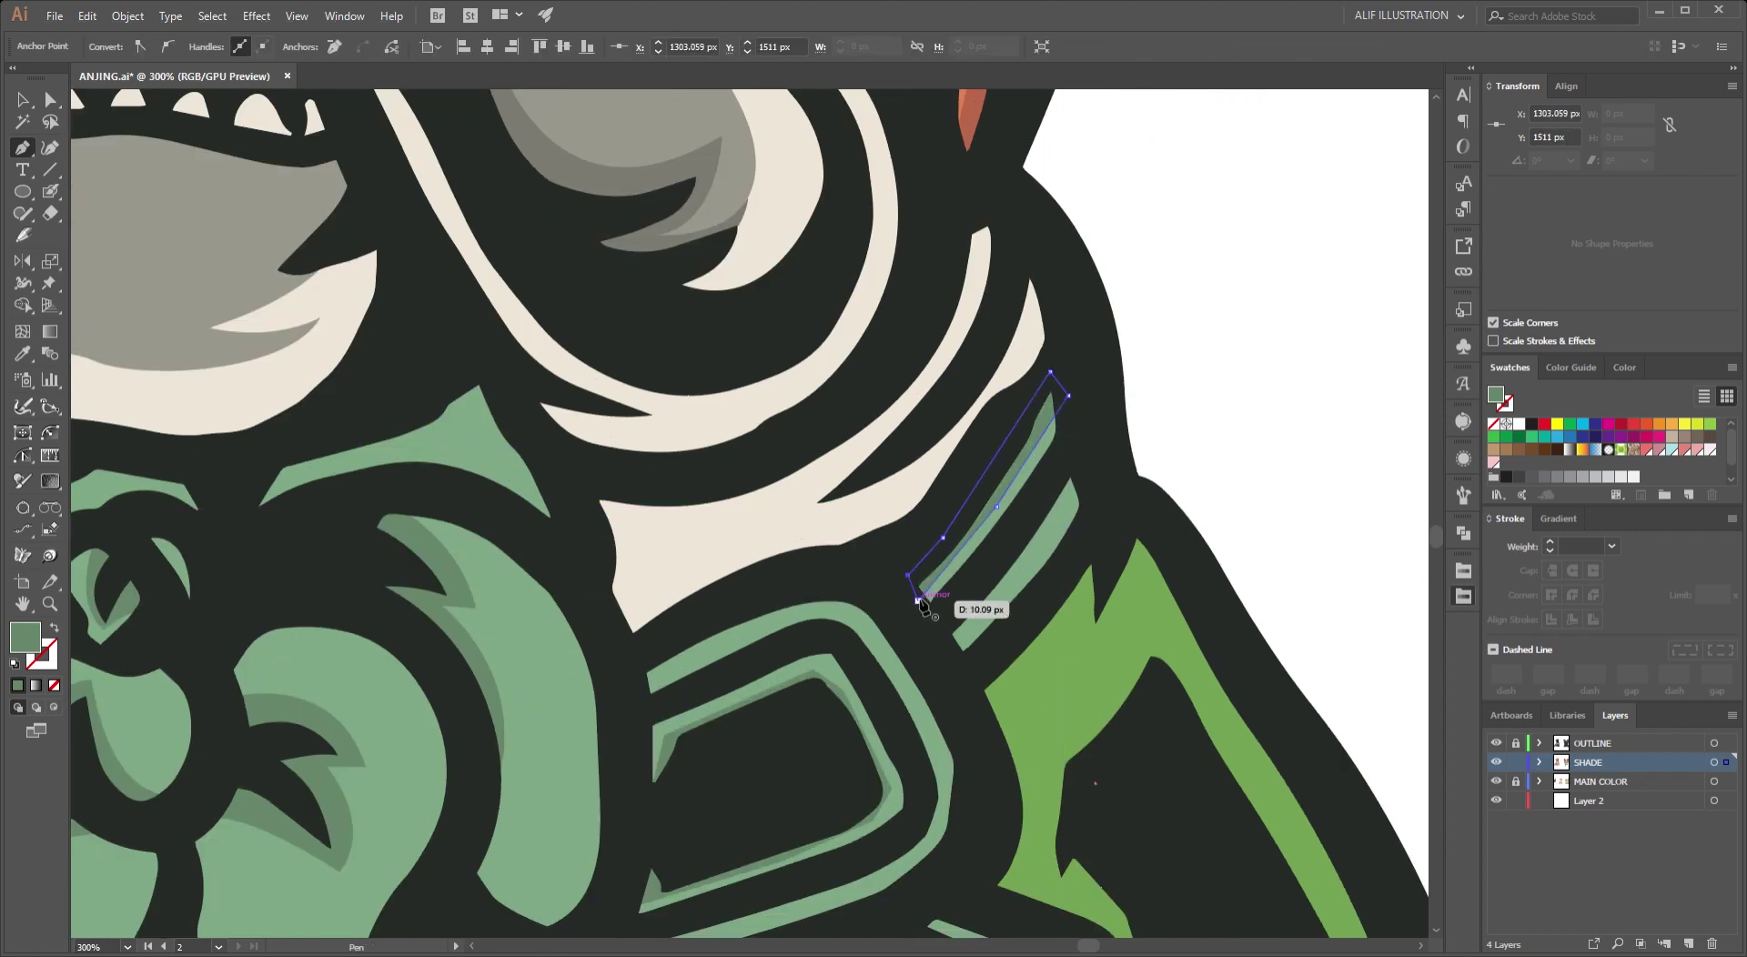
click(917, 600)
click(947, 645)
click(998, 609)
click(1086, 476)
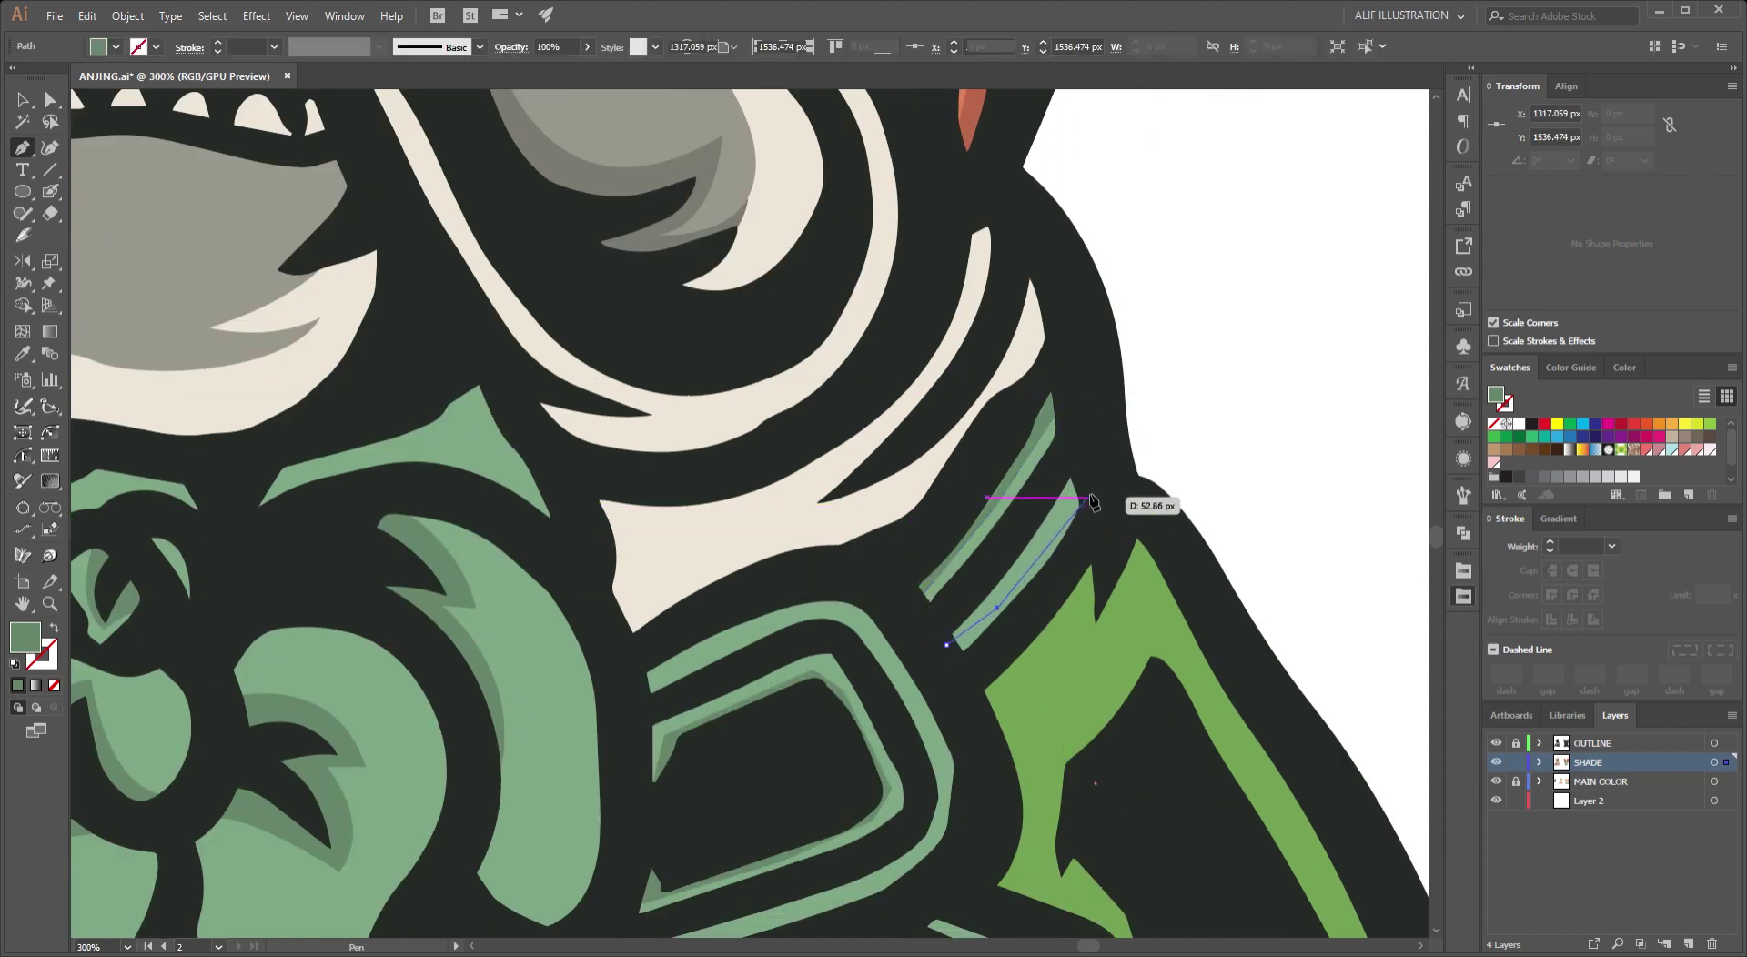
click(947, 645)
scroll(947, 645, down, 2)
key(v)
click(1064, 542)
scroll(737, 564, down, 3)
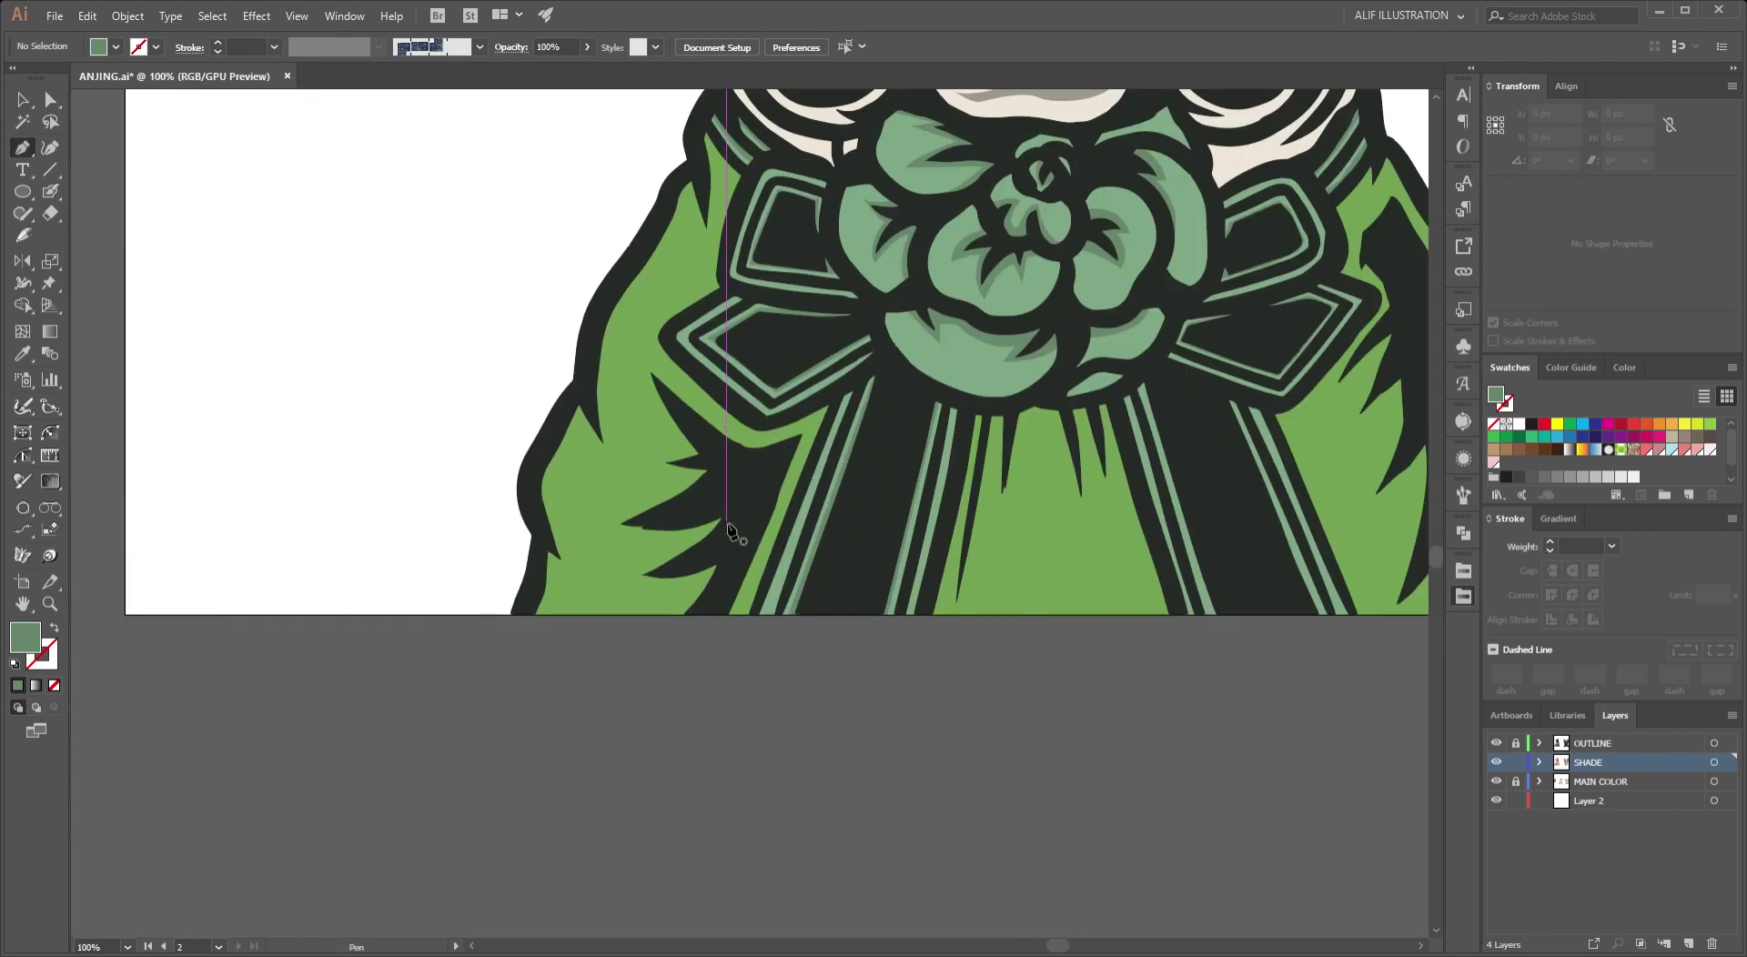
Pen-trace a shadow path along the jagged points of the jacket's left edge.
scroll(731, 531, down, 3)
scroll(753, 623, up, 5)
key(ctrl+plus)
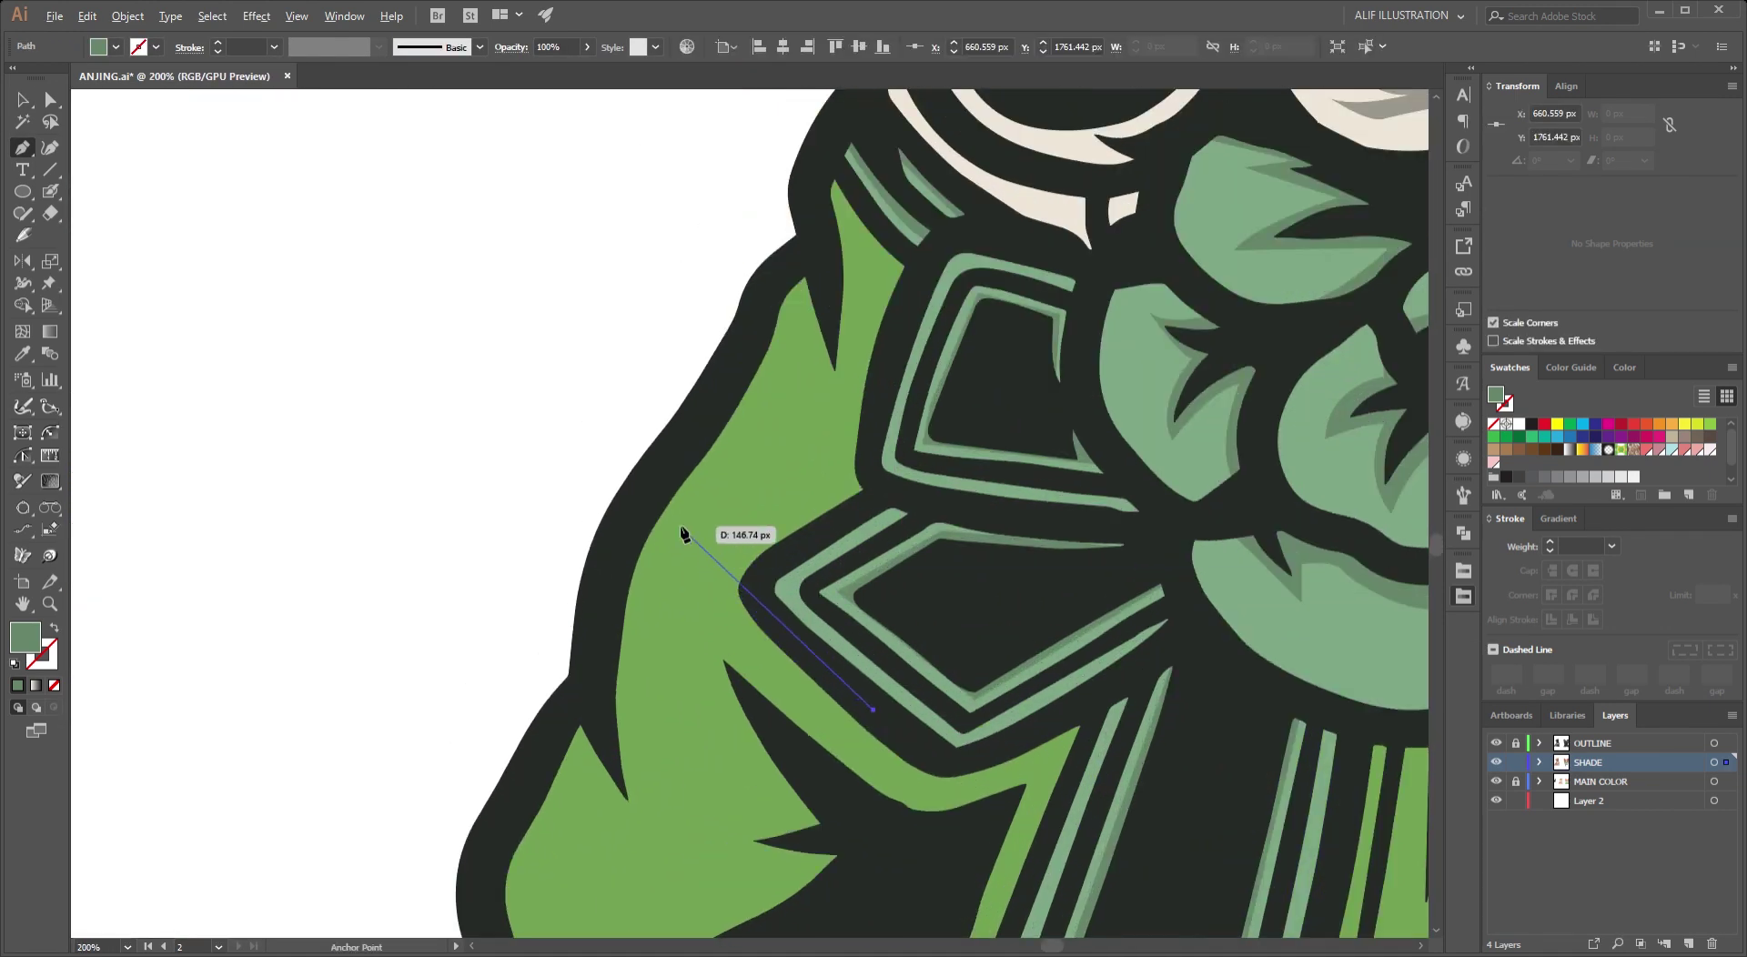
drag(787, 632, 901, 708)
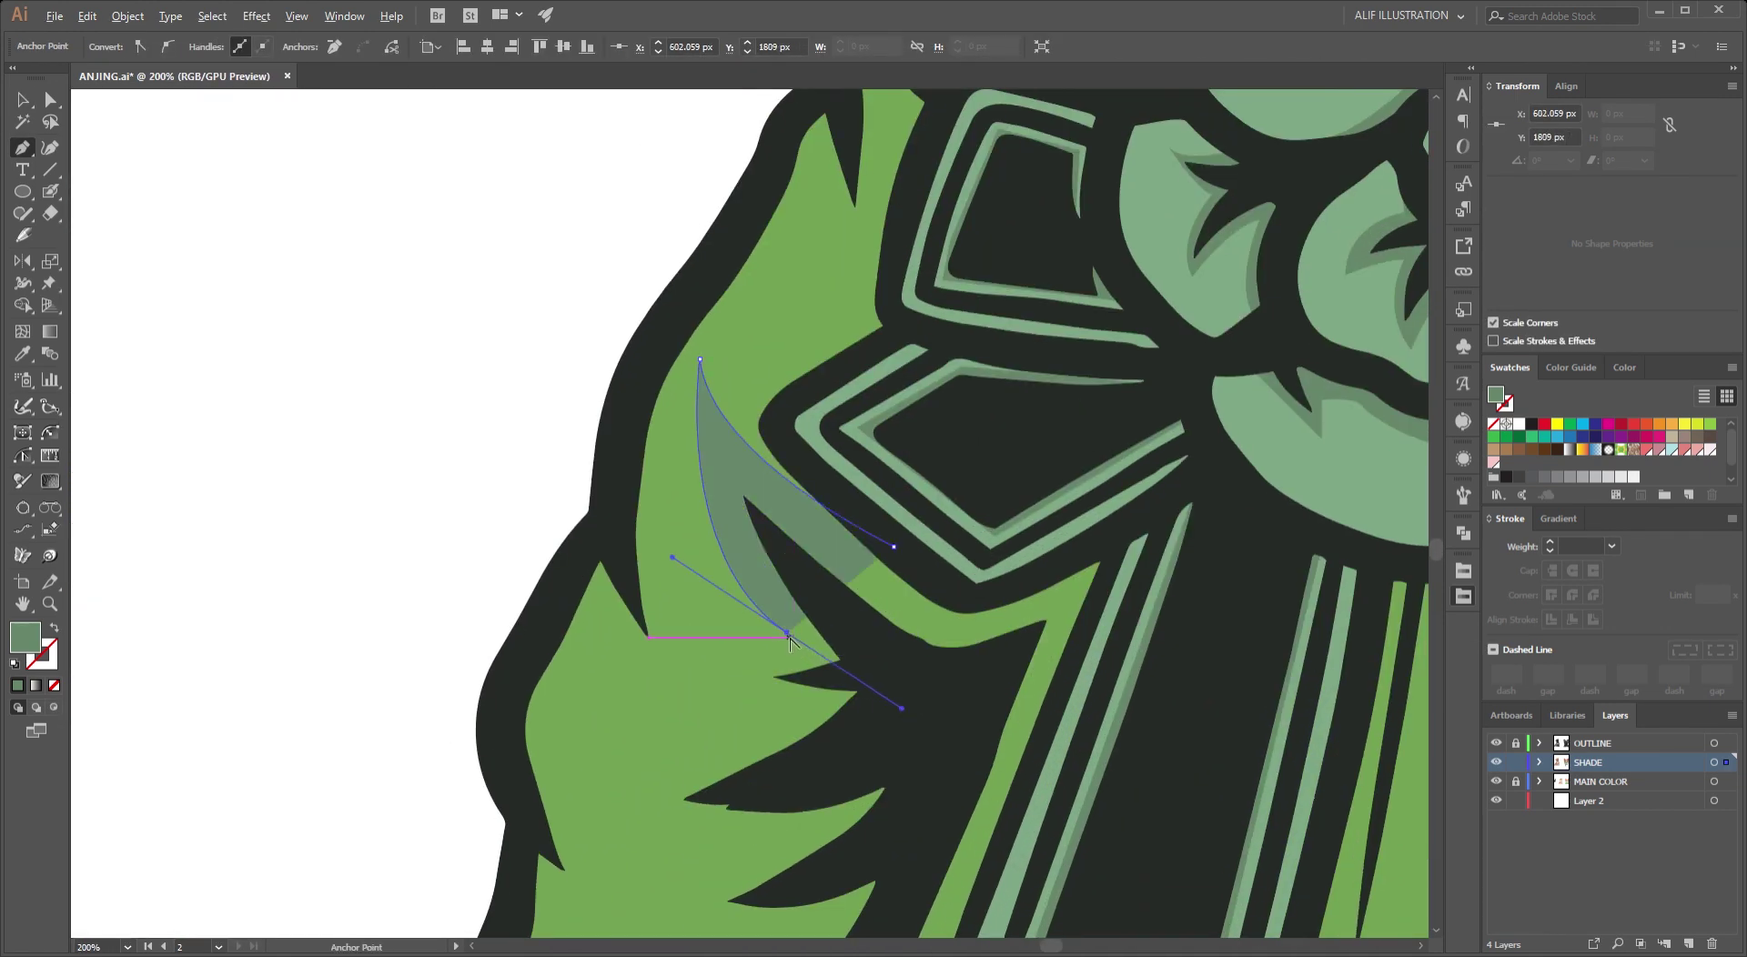
click(787, 633)
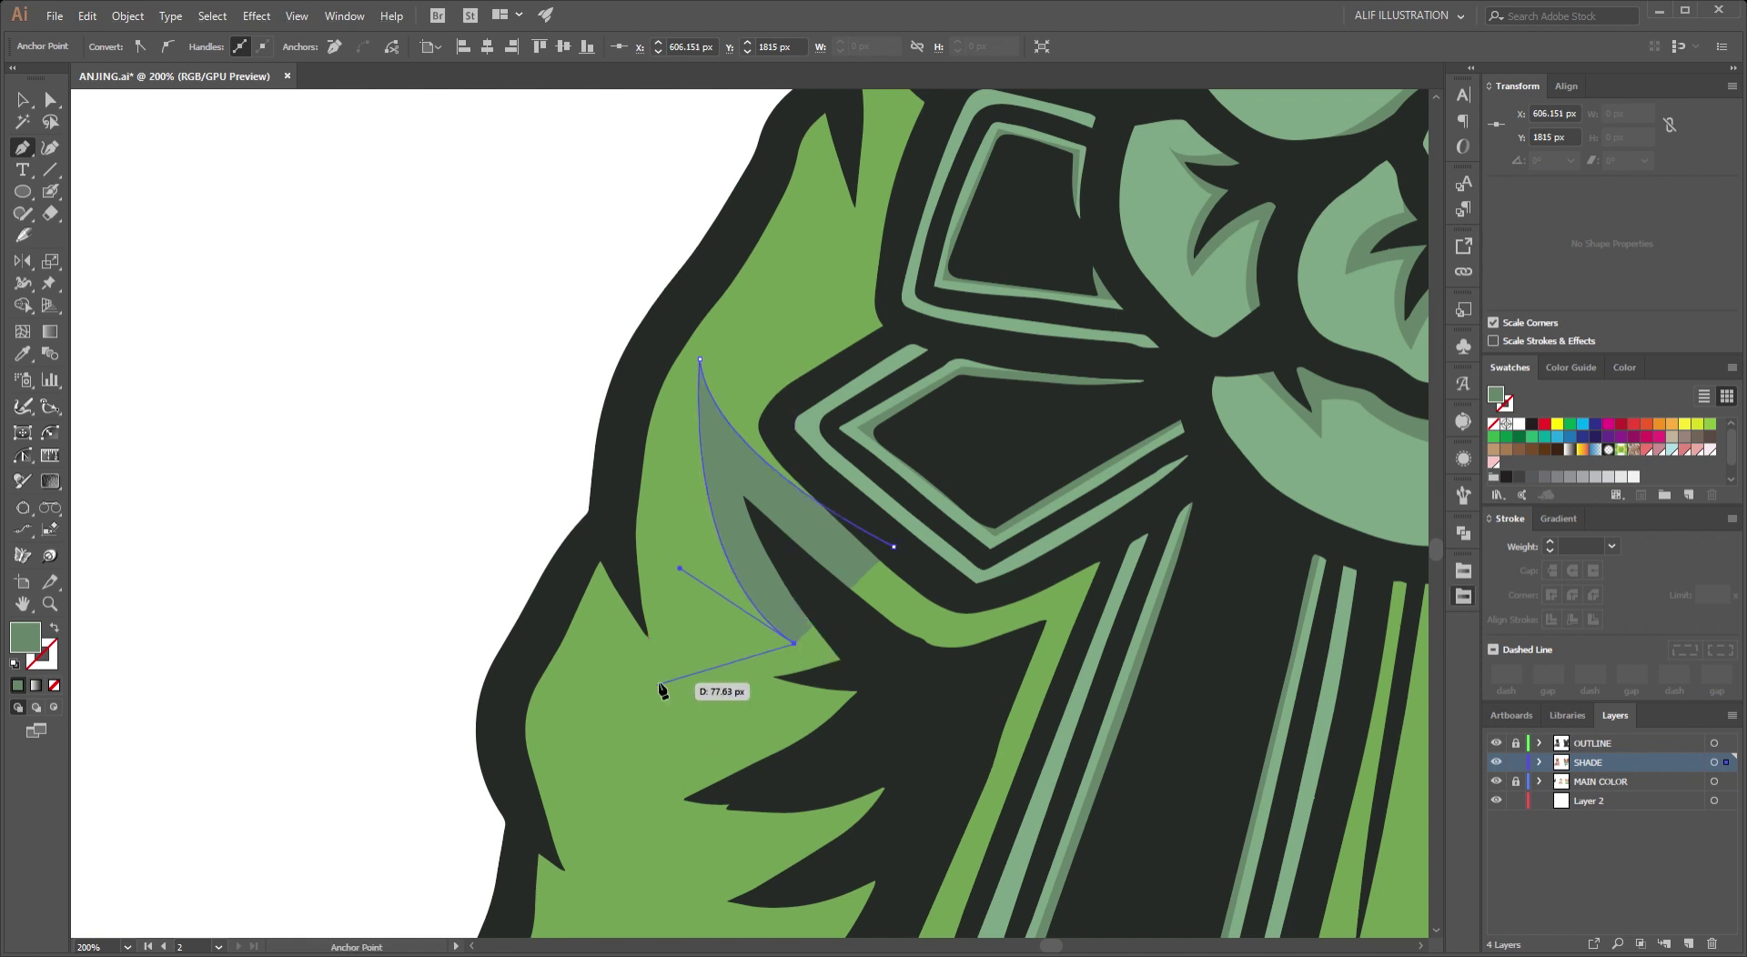
click(660, 667)
click(801, 697)
drag(557, 797, 814, 624)
click(817, 615)
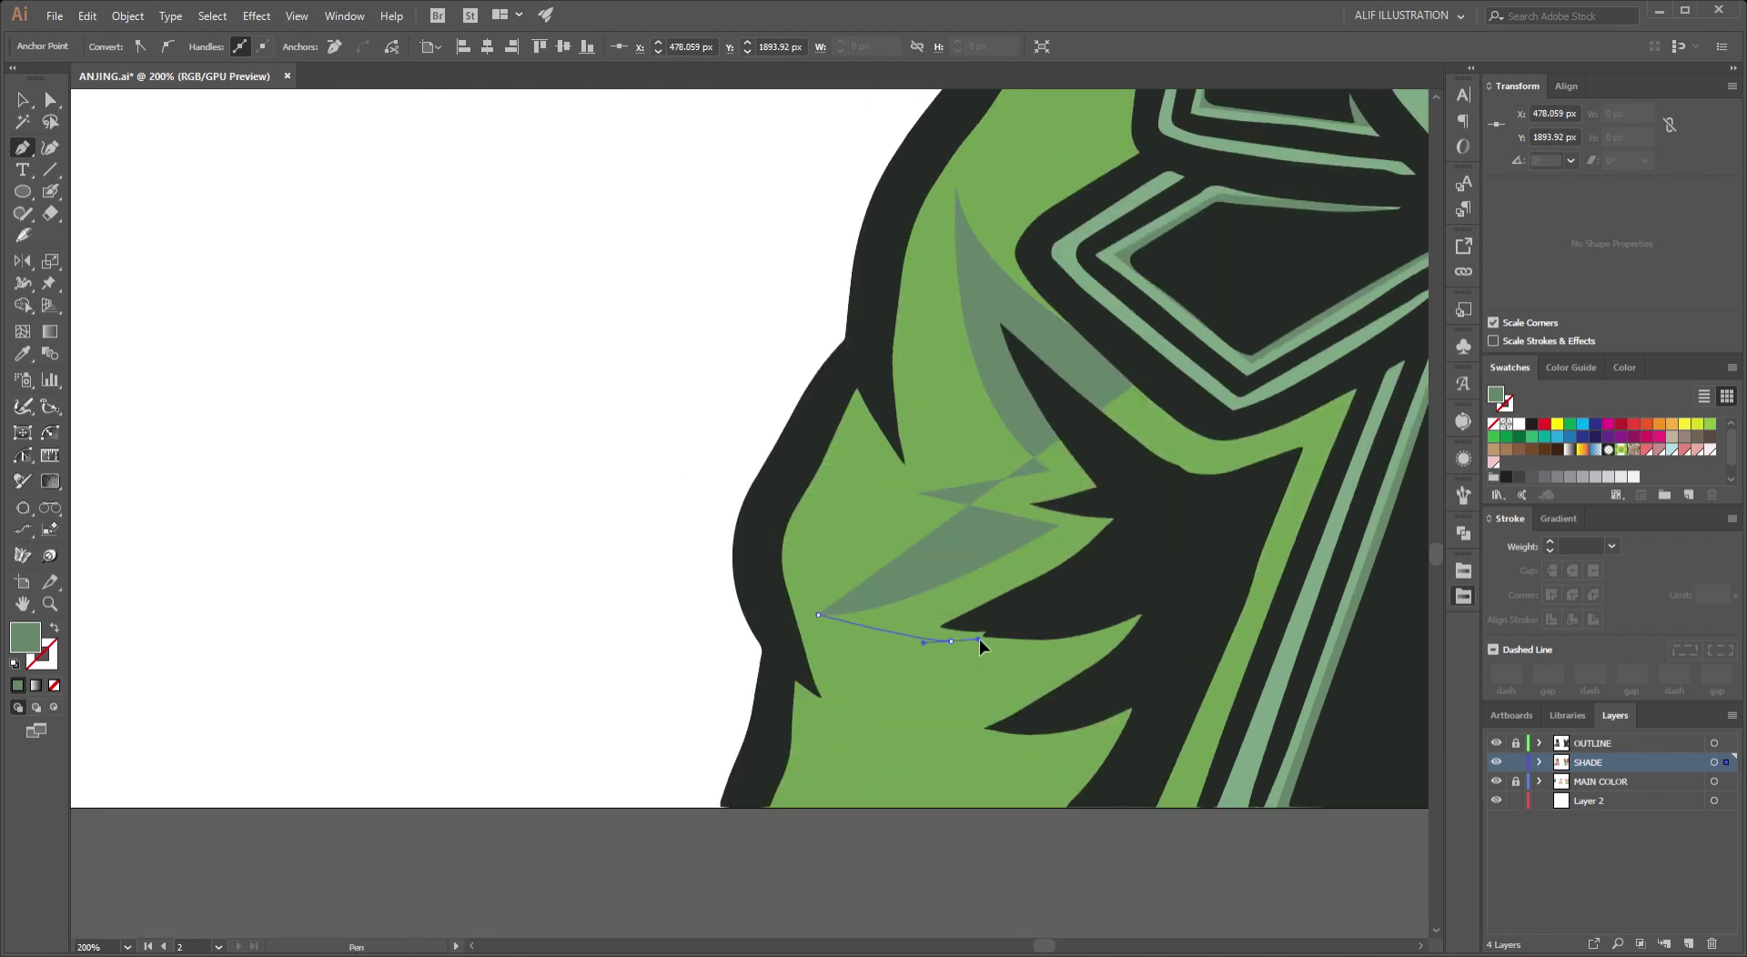
click(951, 642)
click(890, 648)
mouse_move(1063, 659)
mouse_down()
mouse_move(1091, 655)
mouse_move(924, 643)
mouse_up()
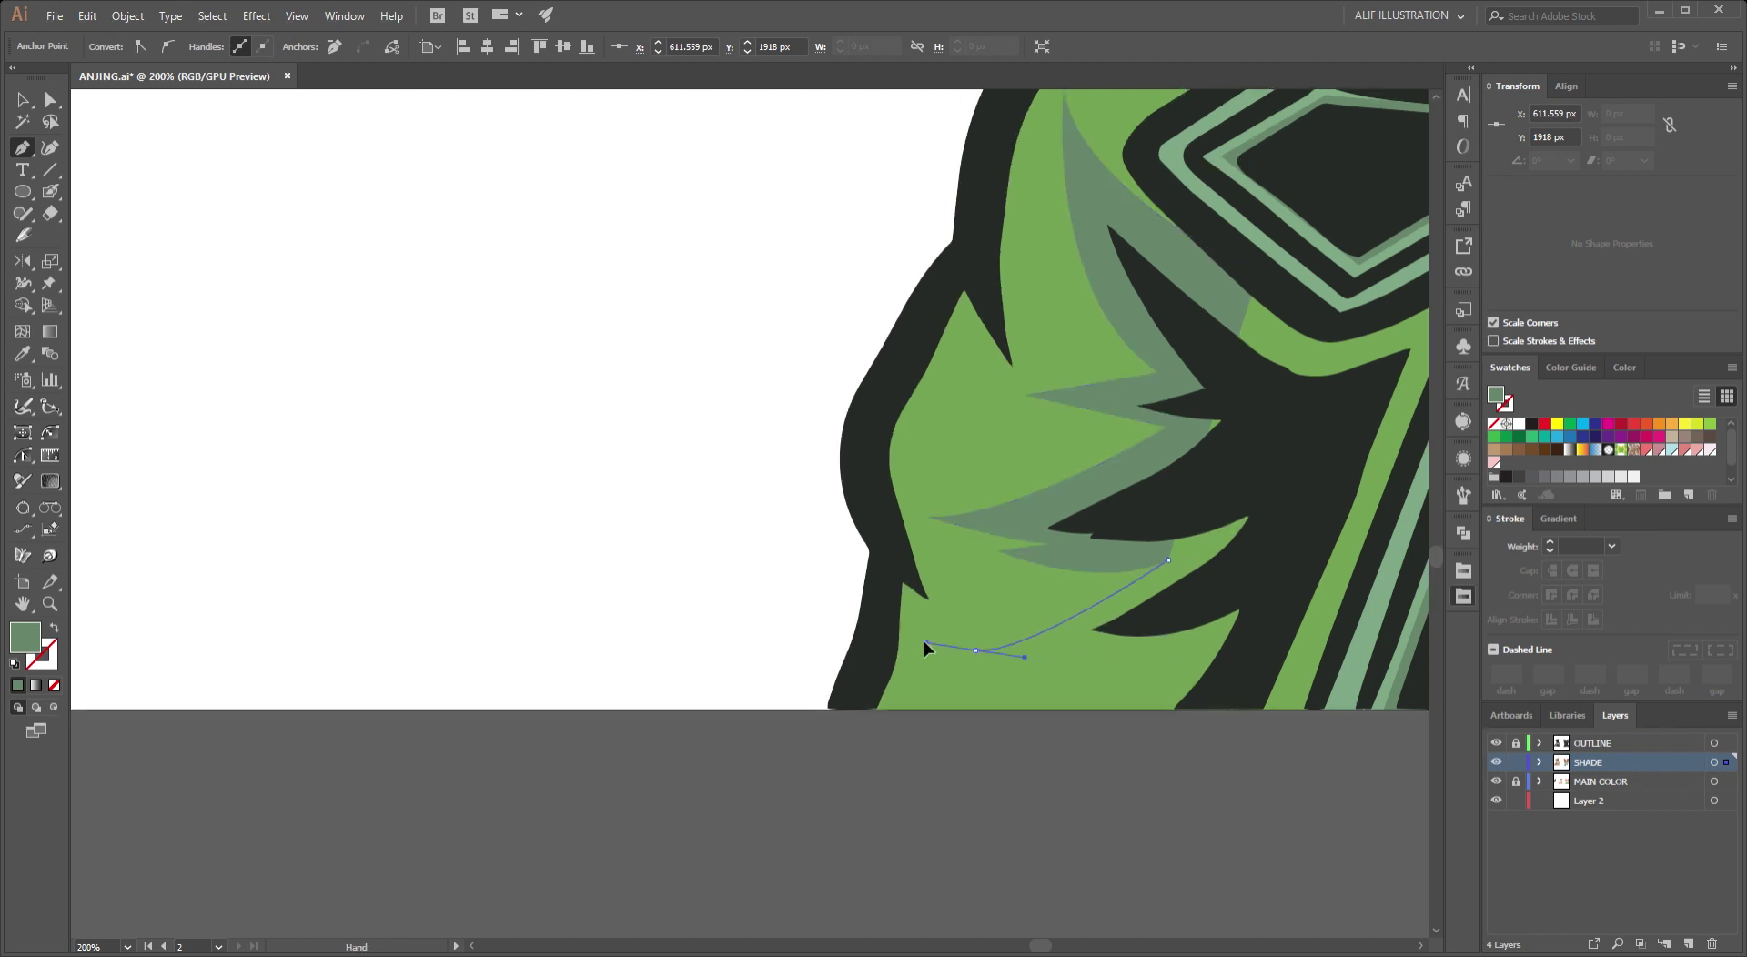
drag(744, 625, 800, 635)
click(944, 629)
Take the shadow to the artboard's bottom edge, then up along the stripe, and close it.
scroll(943, 626, up, 2)
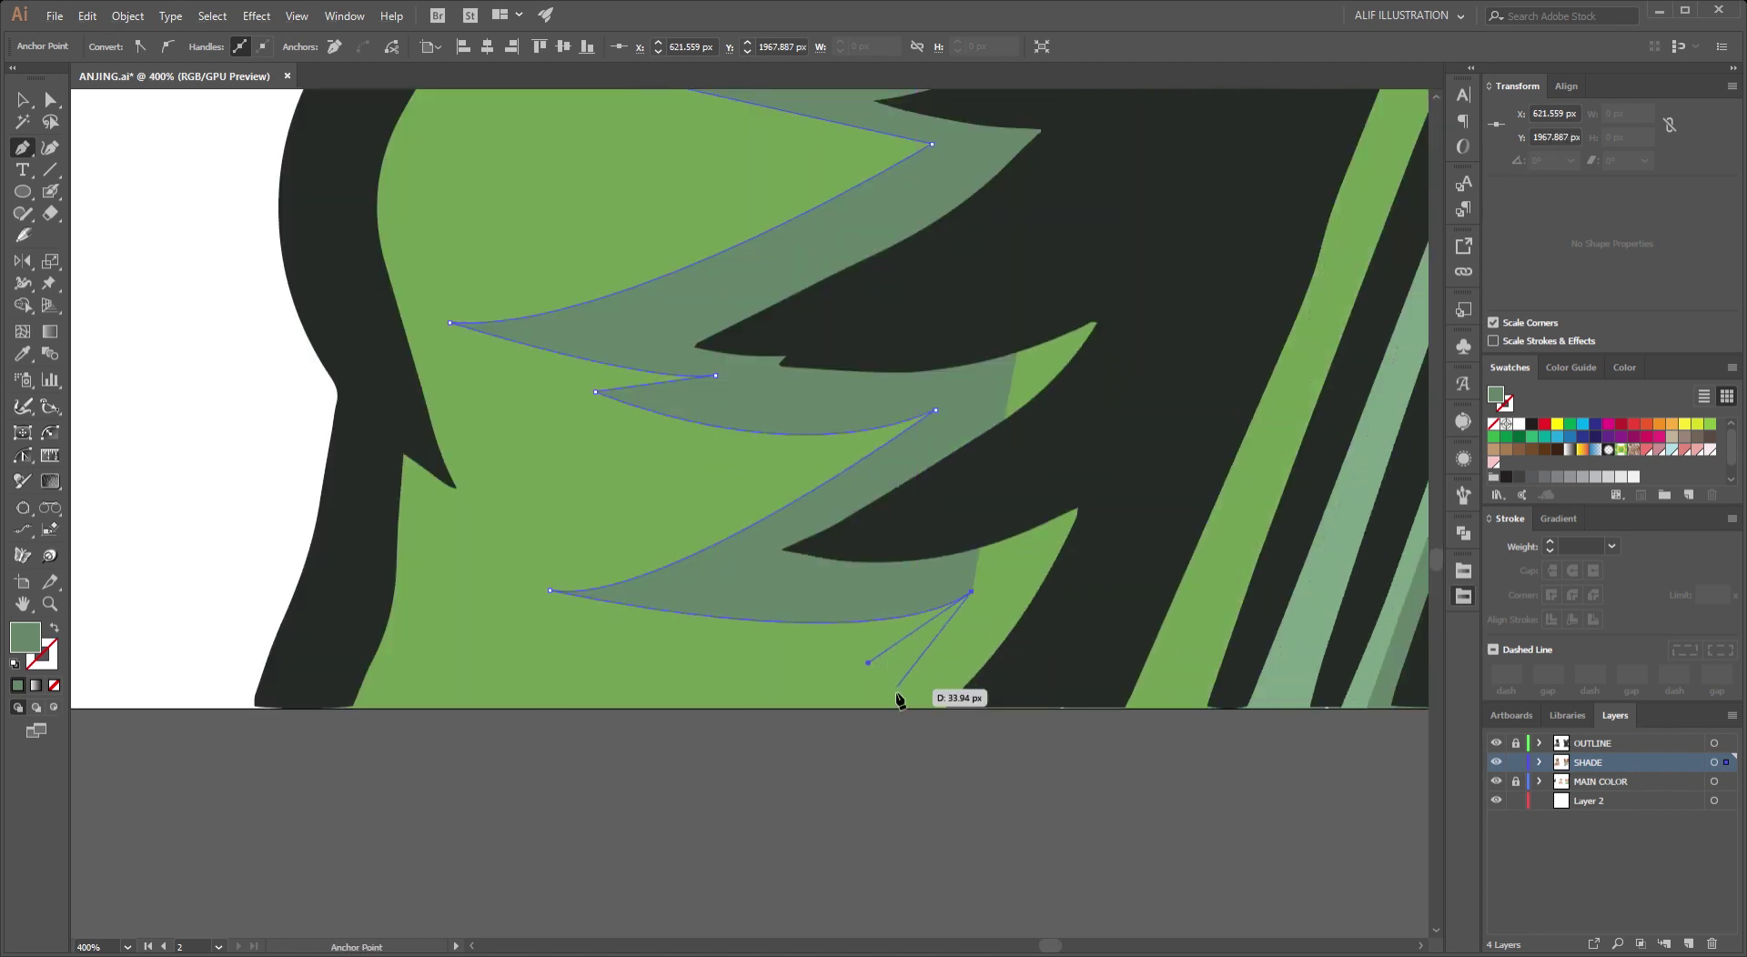
click(889, 709)
drag(1005, 701, 919, 722)
click(917, 714)
scroll(919, 718, up, 1)
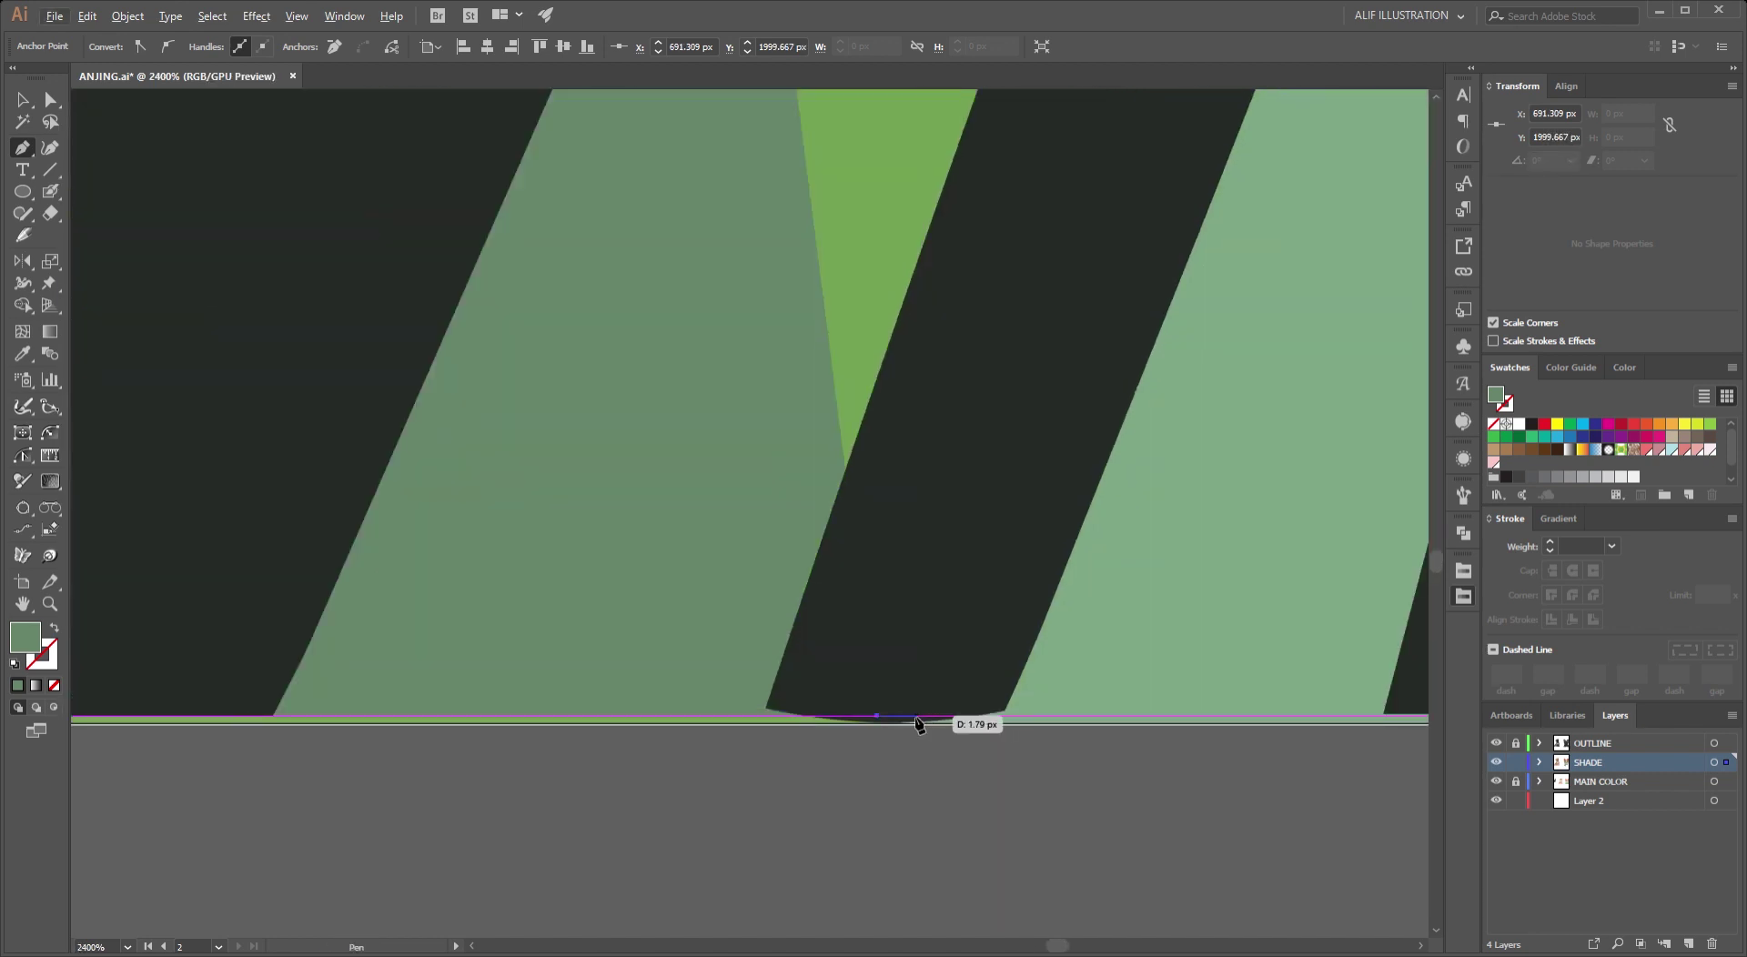
scroll(920, 718, down, 1)
scroll(1000, 532, down, 1)
click(1060, 315)
click(1113, 194)
click(1066, 211)
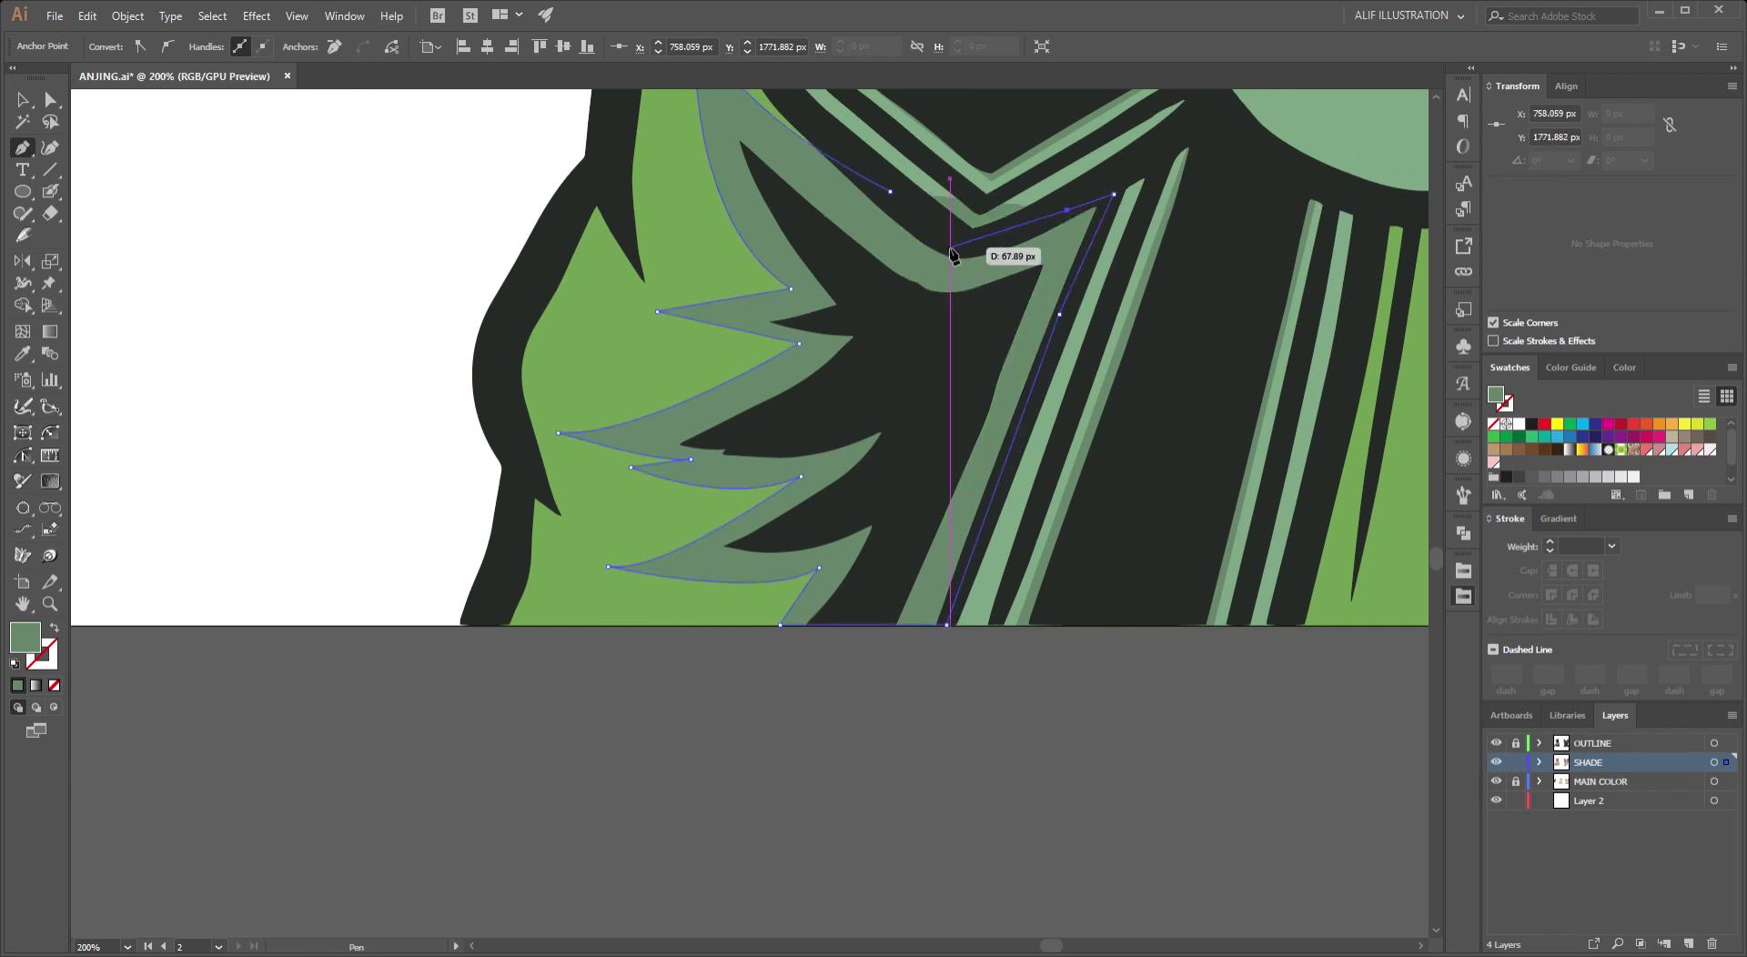
click(949, 249)
click(889, 191)
drag(890, 191, 820, 476)
Fill the jacket shadow with the jacket's green sampled by Eyedropper, then a darker green swatch.
key(i)
click(702, 238)
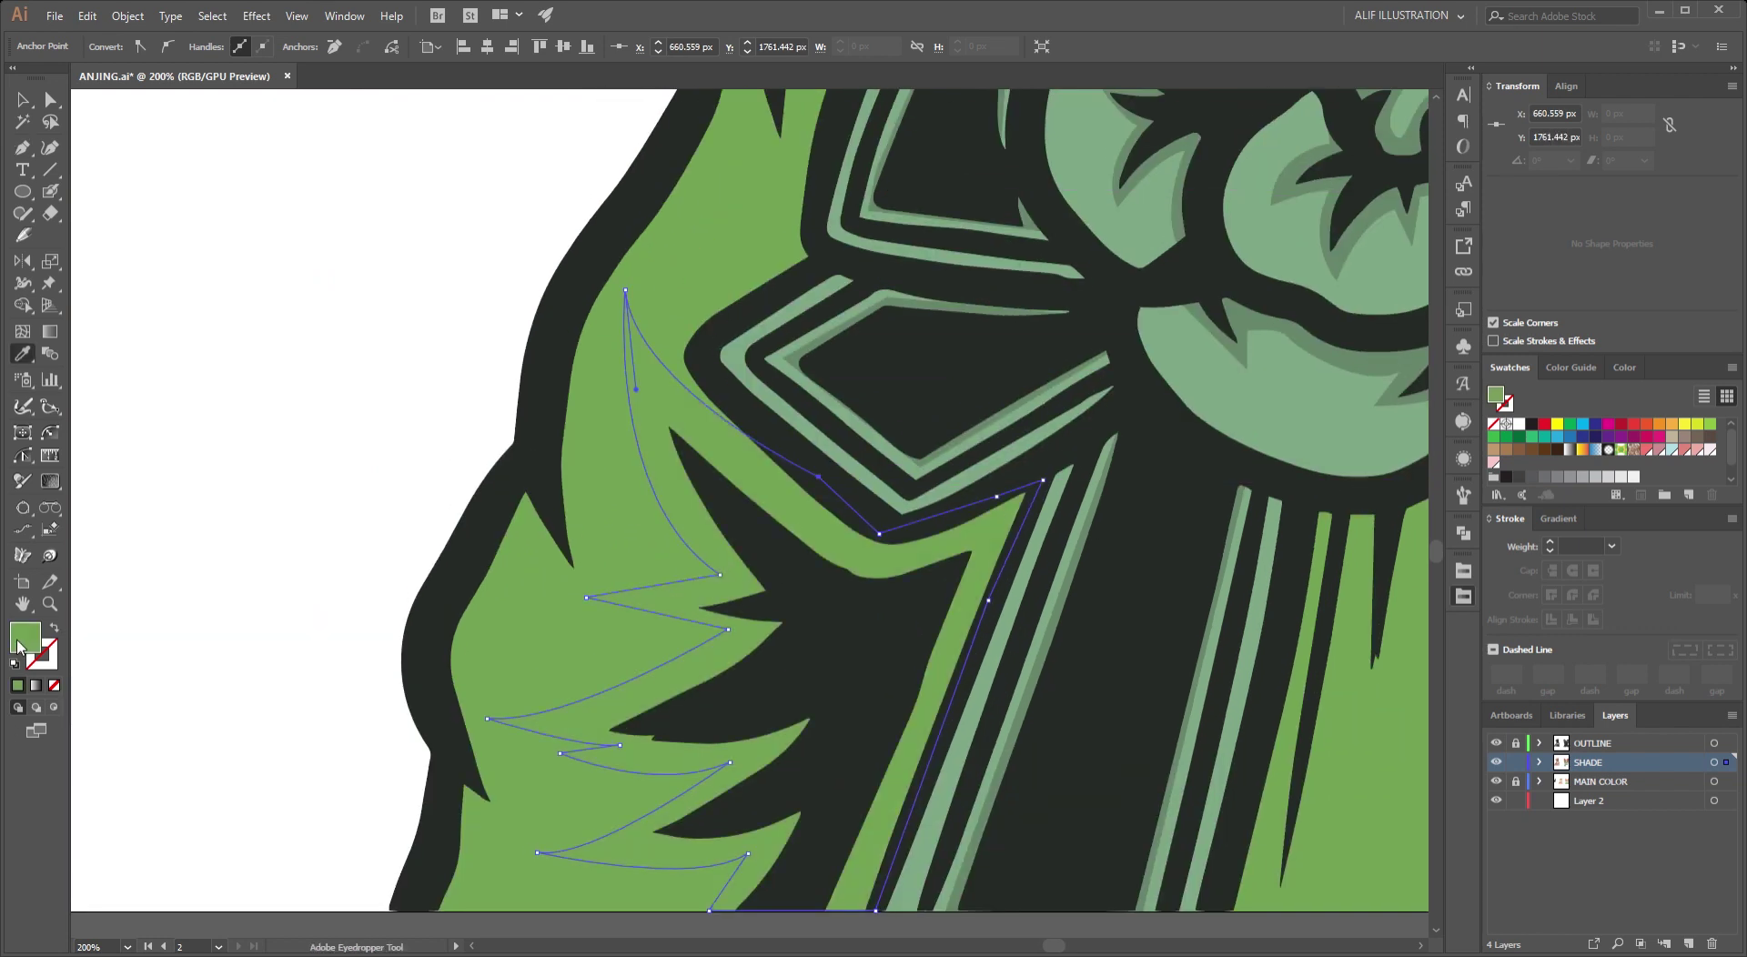
click(386, 324)
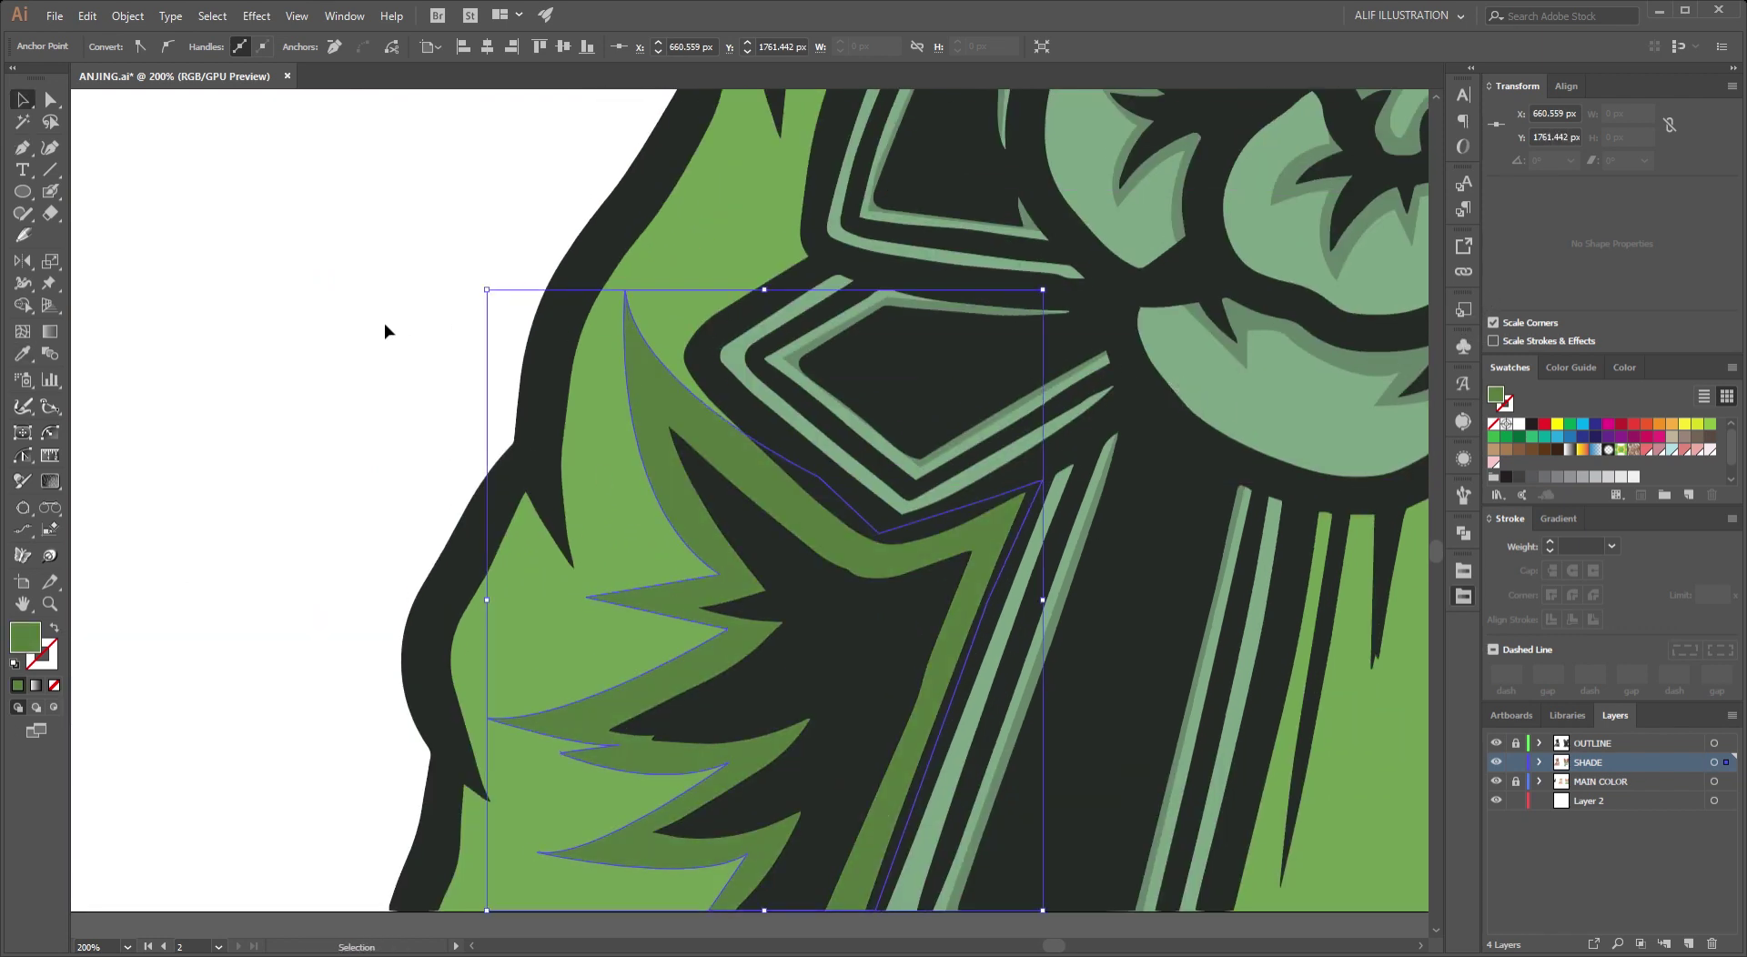
scroll(386, 324, down, 3)
scroll(797, 576, up, 3)
Start a second shadow beside the bow, tracing up its outline toward the neck stripe.
key(v)
click(797, 576)
scroll(741, 546, up, 2)
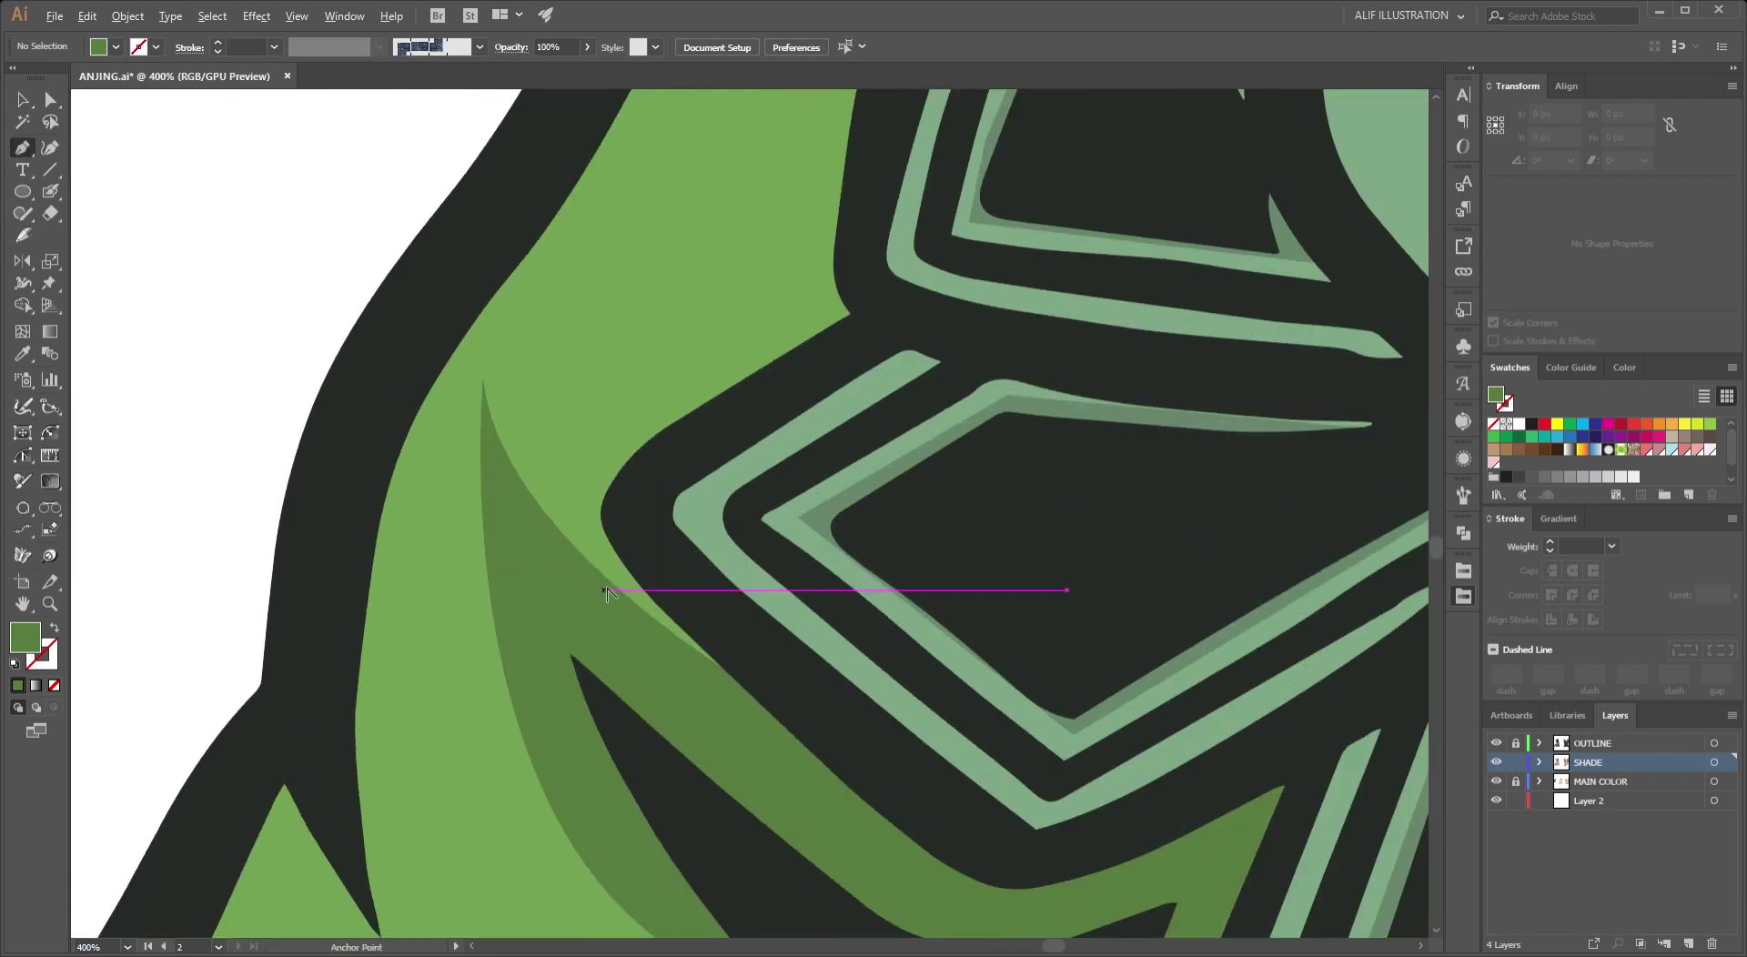
drag(604, 552, 648, 484)
click(845, 403)
scroll(845, 408, up, 5)
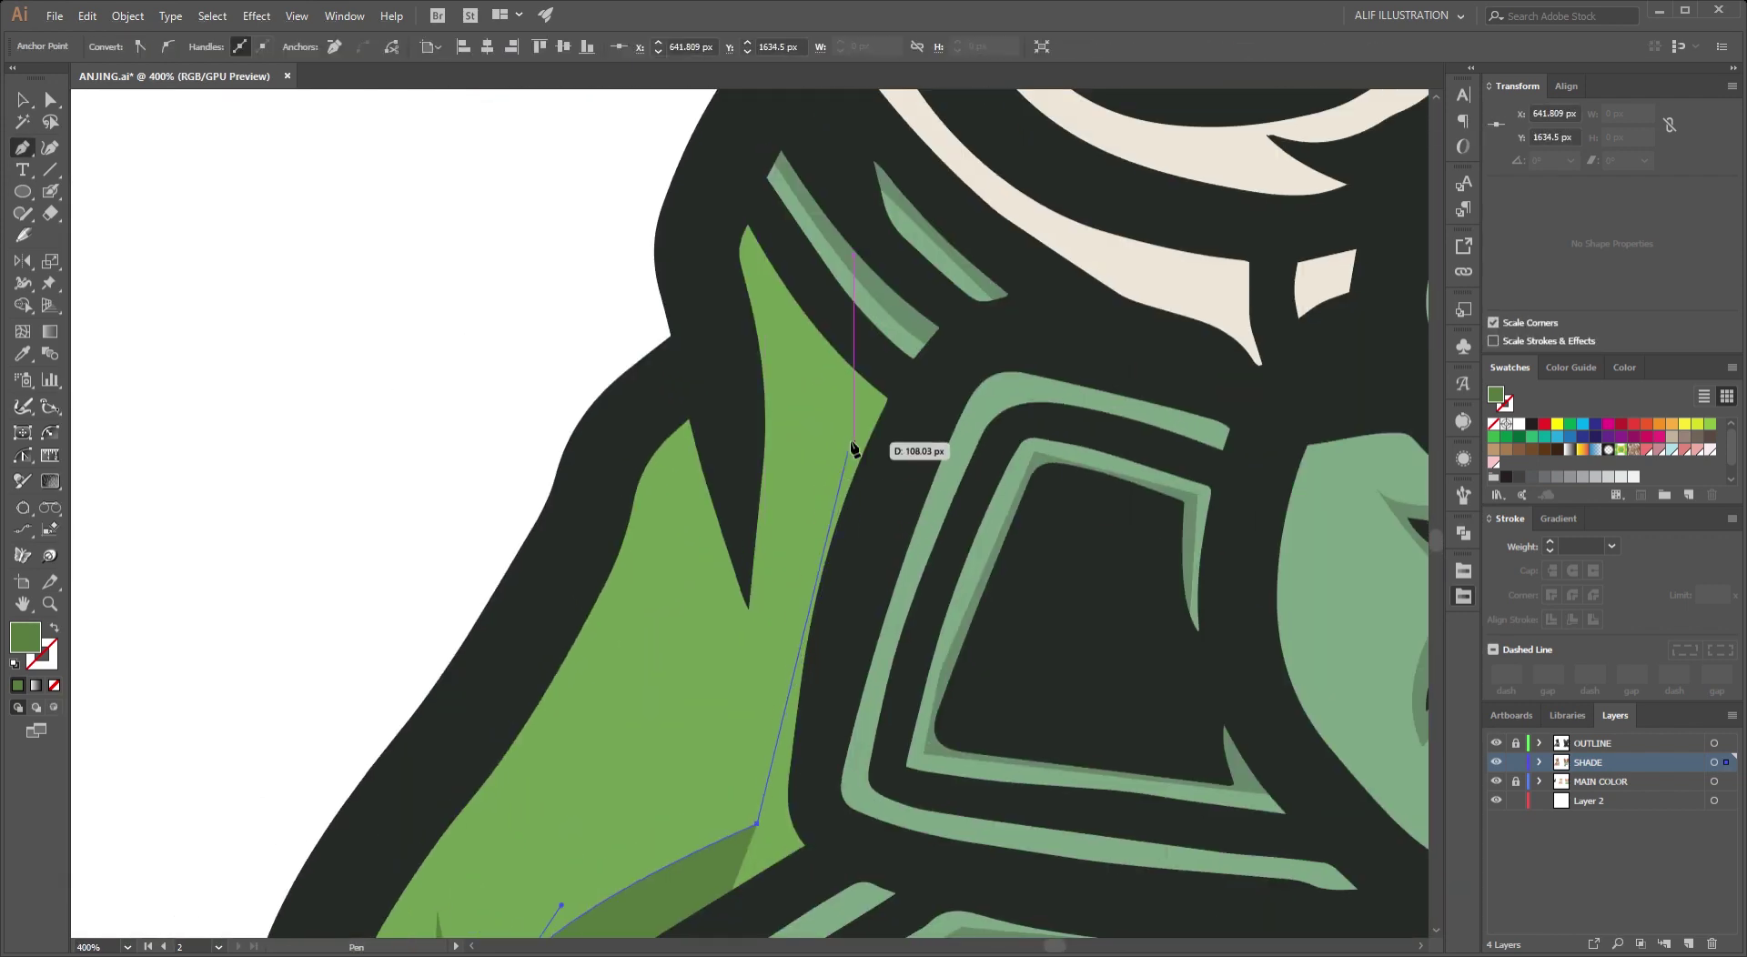
click(853, 421)
click(730, 273)
click(729, 216)
click(747, 207)
Continue the bow-side shadow down the bow's edge and close it at its start.
click(874, 361)
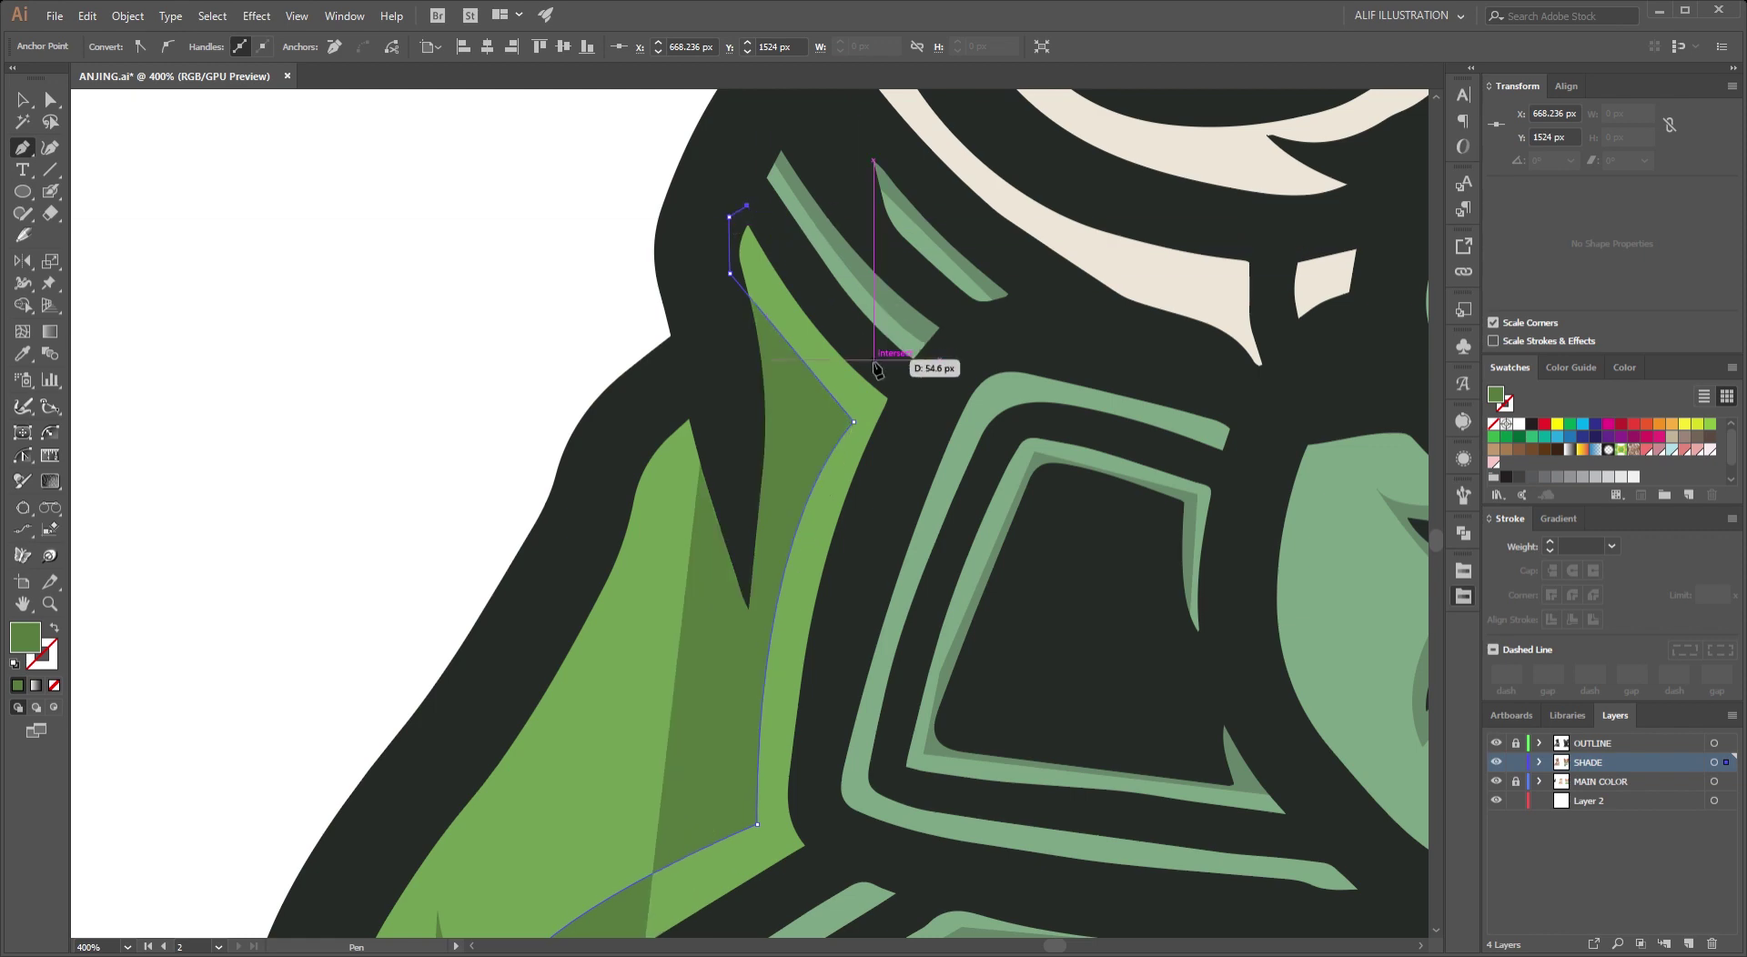
click(904, 395)
click(825, 852)
scroll(824, 728, down, 3)
click(748, 615)
click(584, 747)
scroll(678, 782, down, 3)
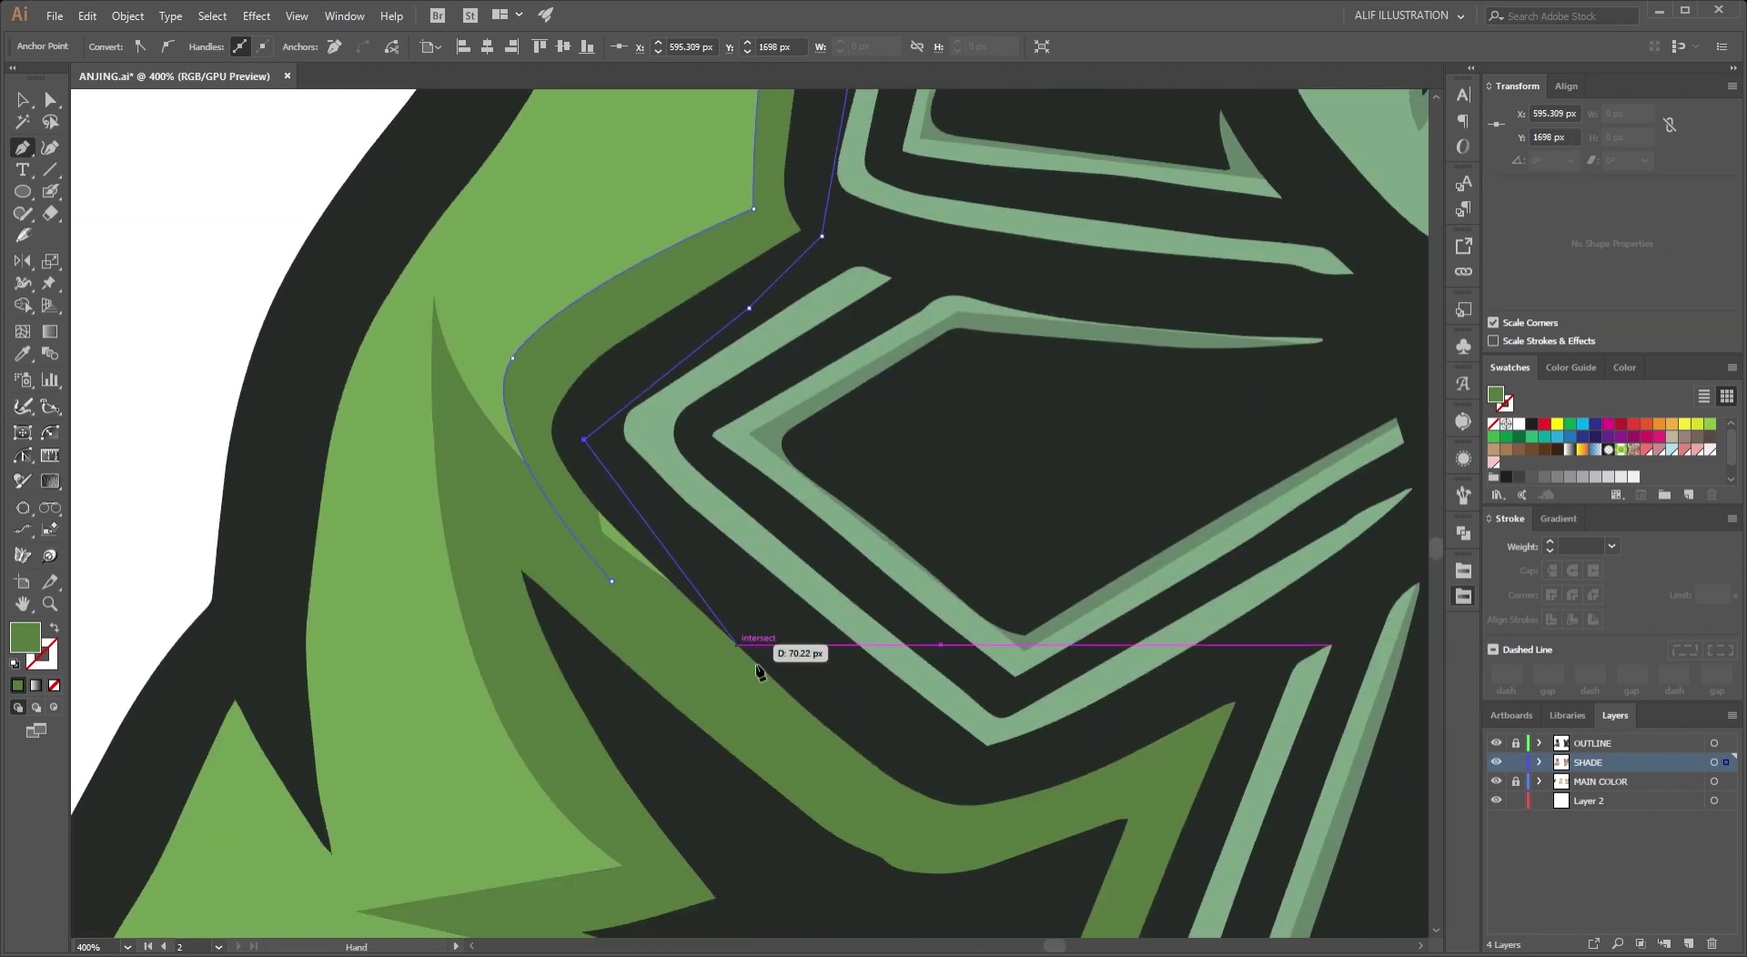
click(775, 671)
click(611, 579)
scroll(605, 584, down, 3)
scroll(605, 584, down, 2)
Begin a zigzag shadow path under the bow, following its spike shapes.
scroll(582, 637, up, 2)
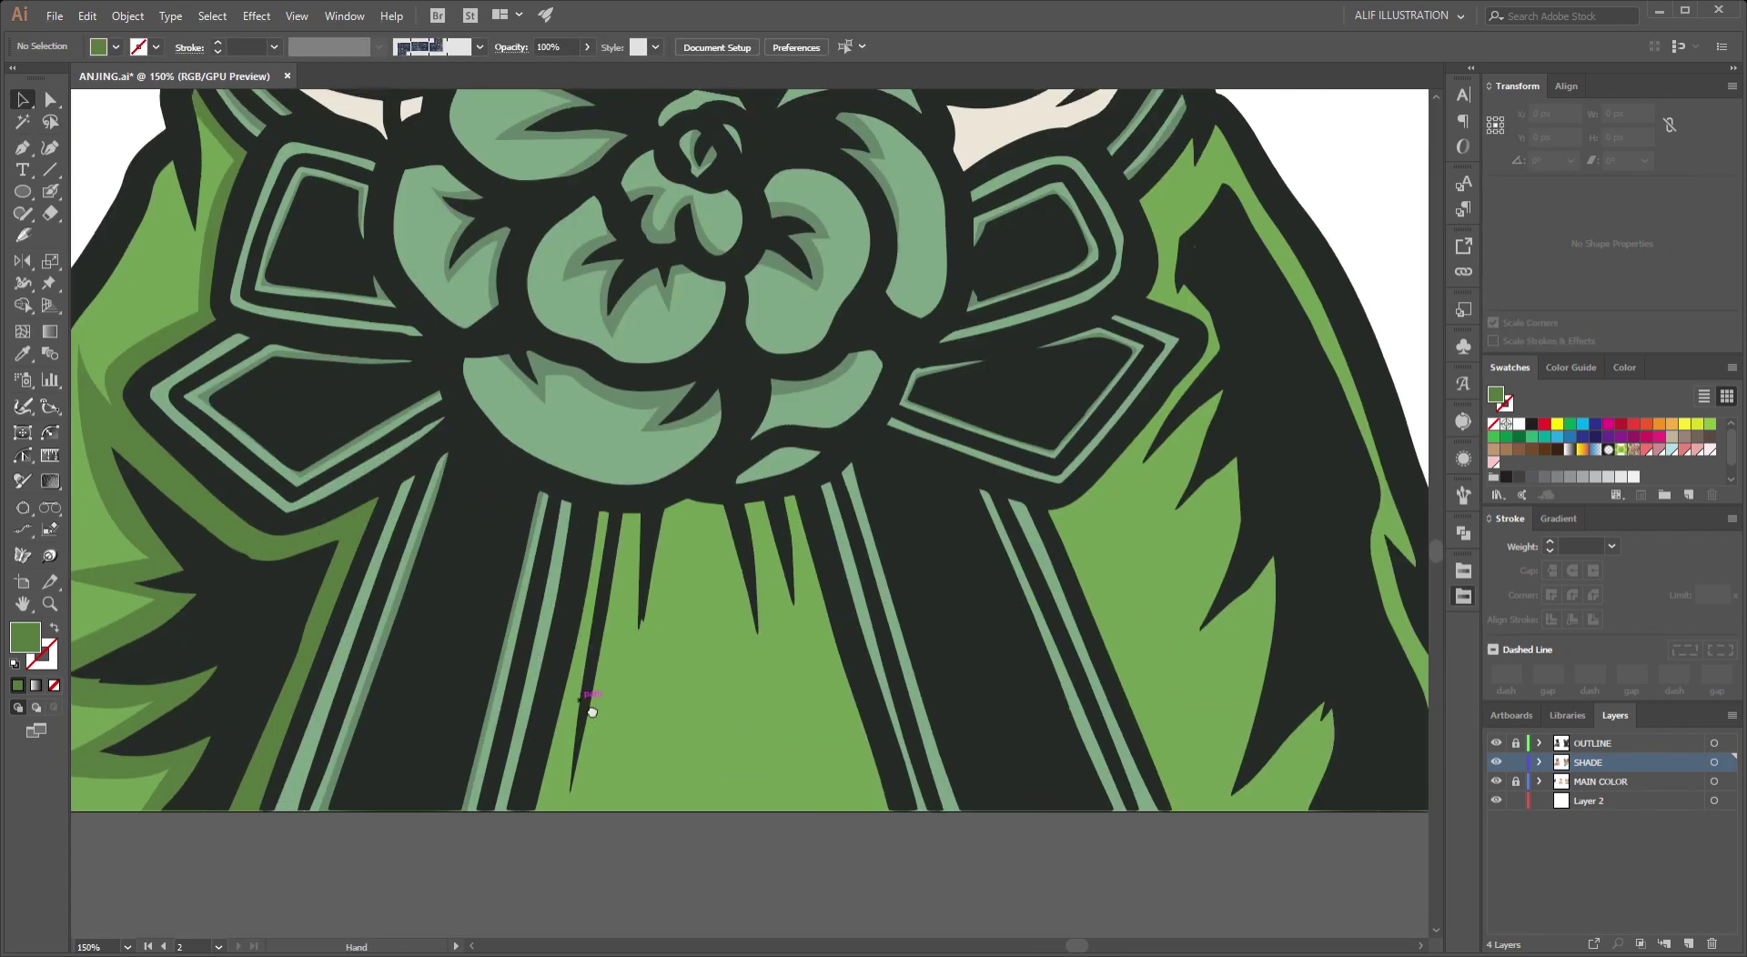
scroll(546, 691, up, 1)
click(555, 559)
scroll(587, 509, up, 2)
scroll(592, 582, down, 3)
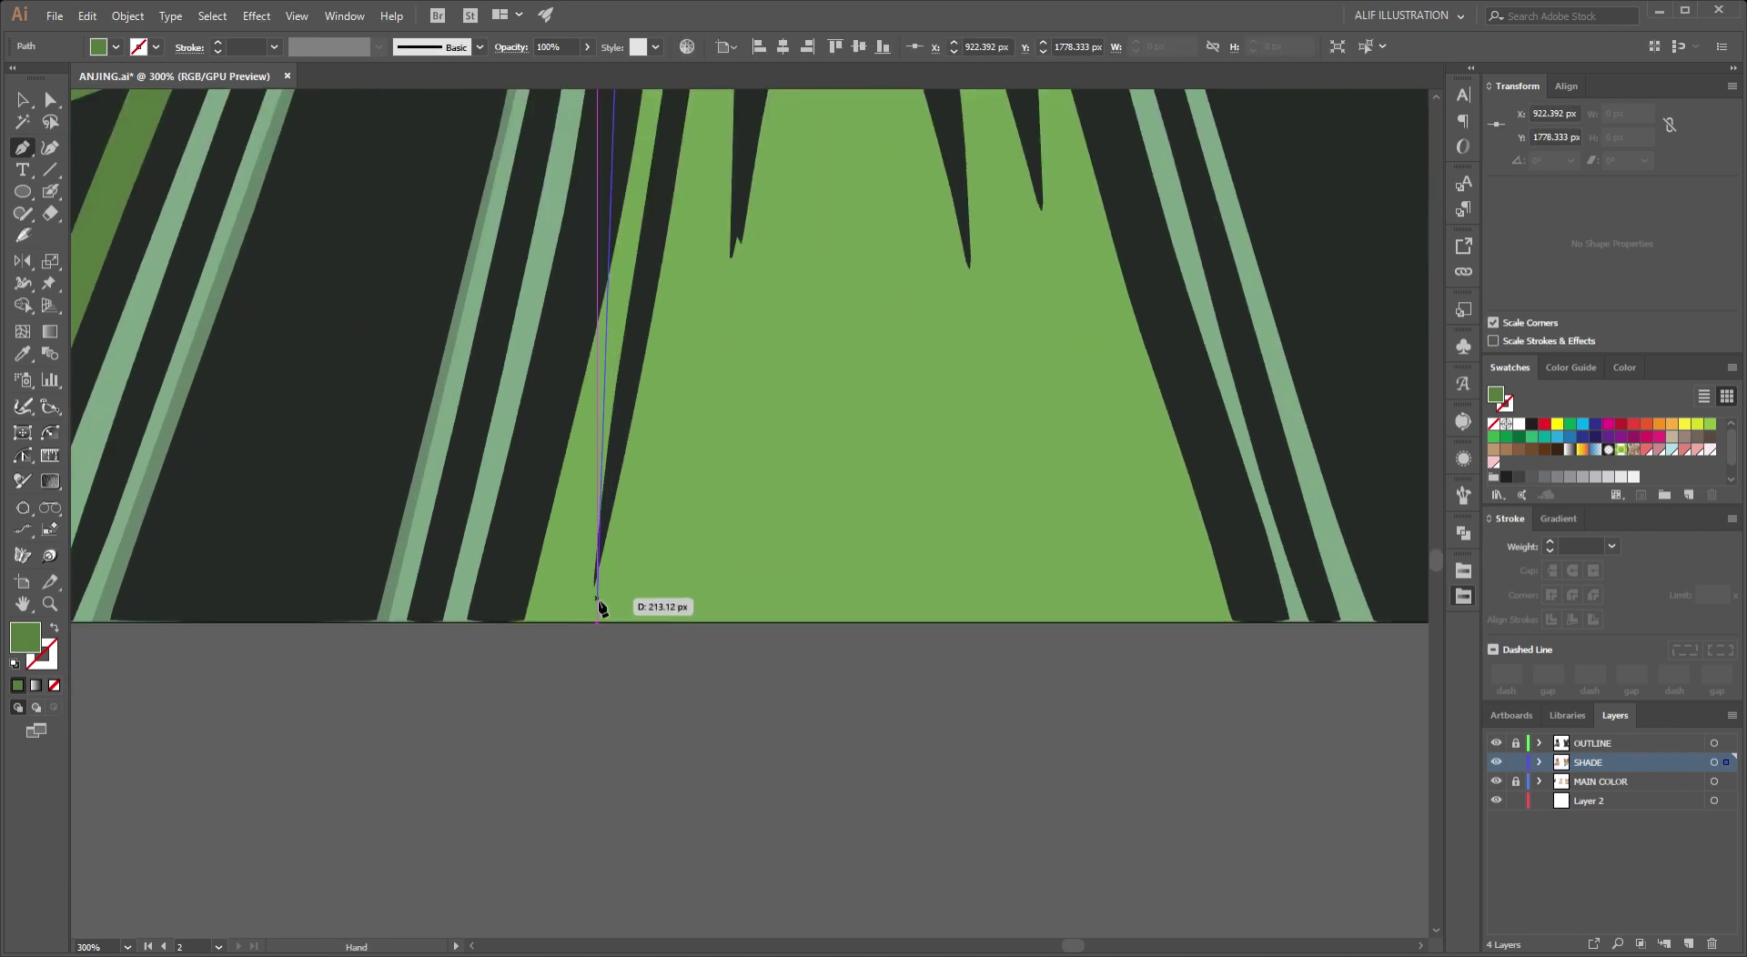
click(584, 614)
scroll(713, 206, up, 2)
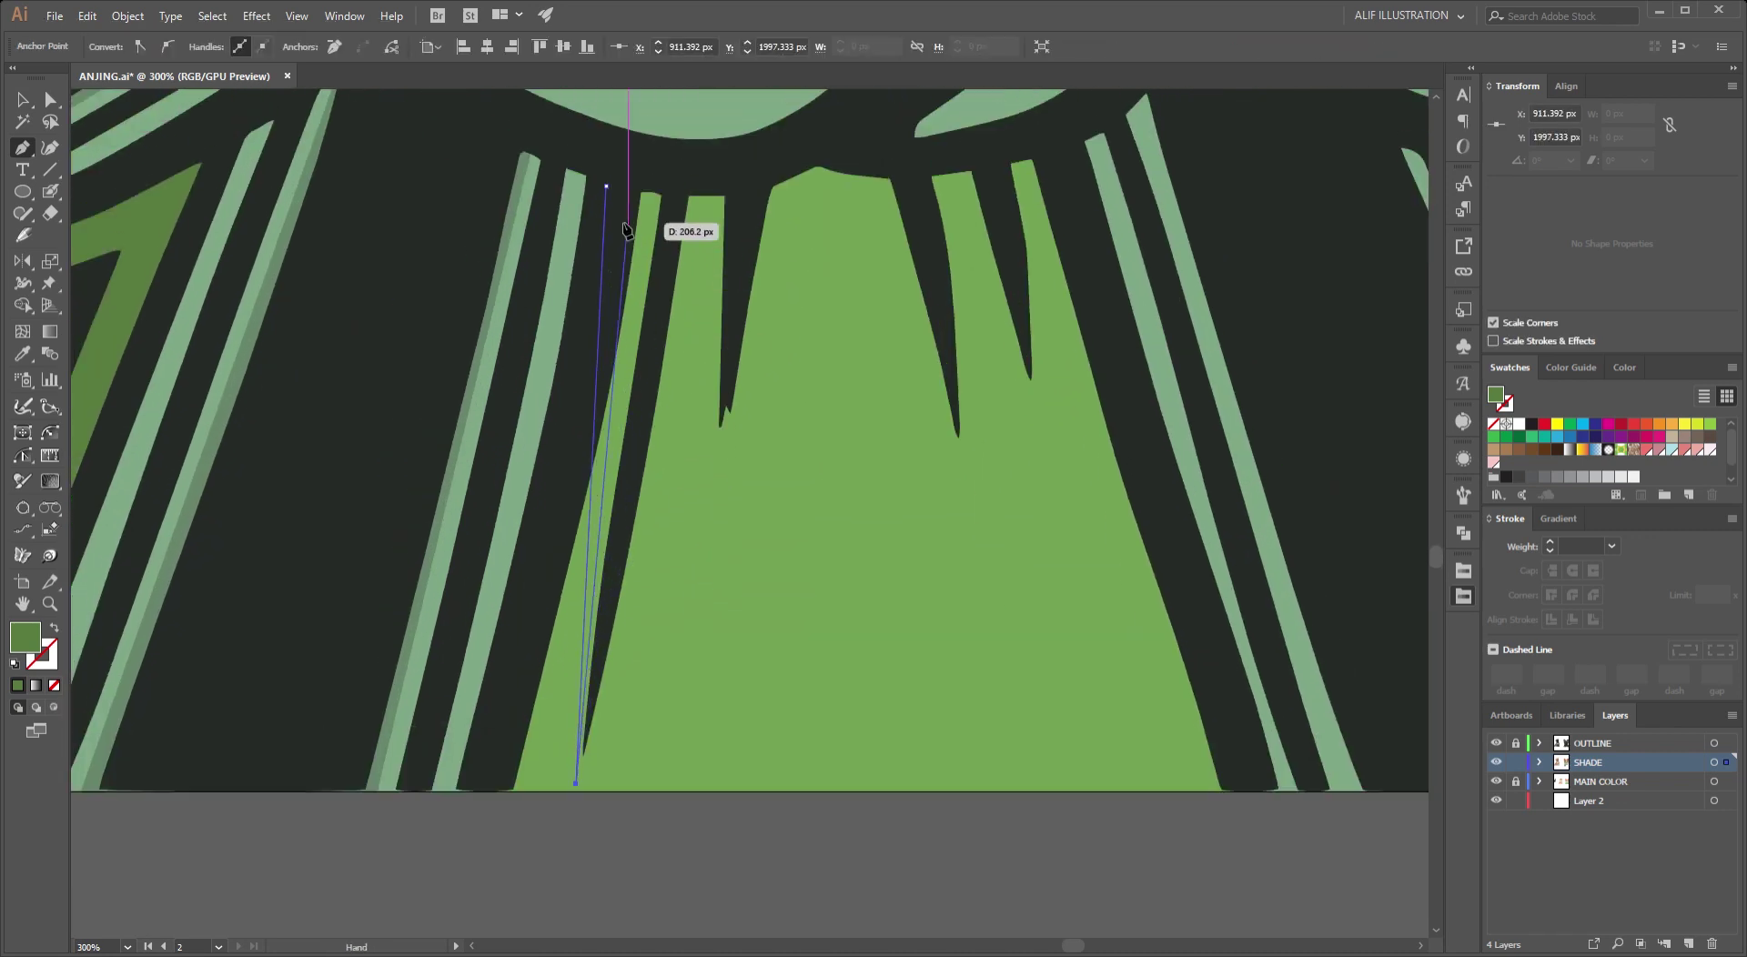
drag(607, 186, 627, 196)
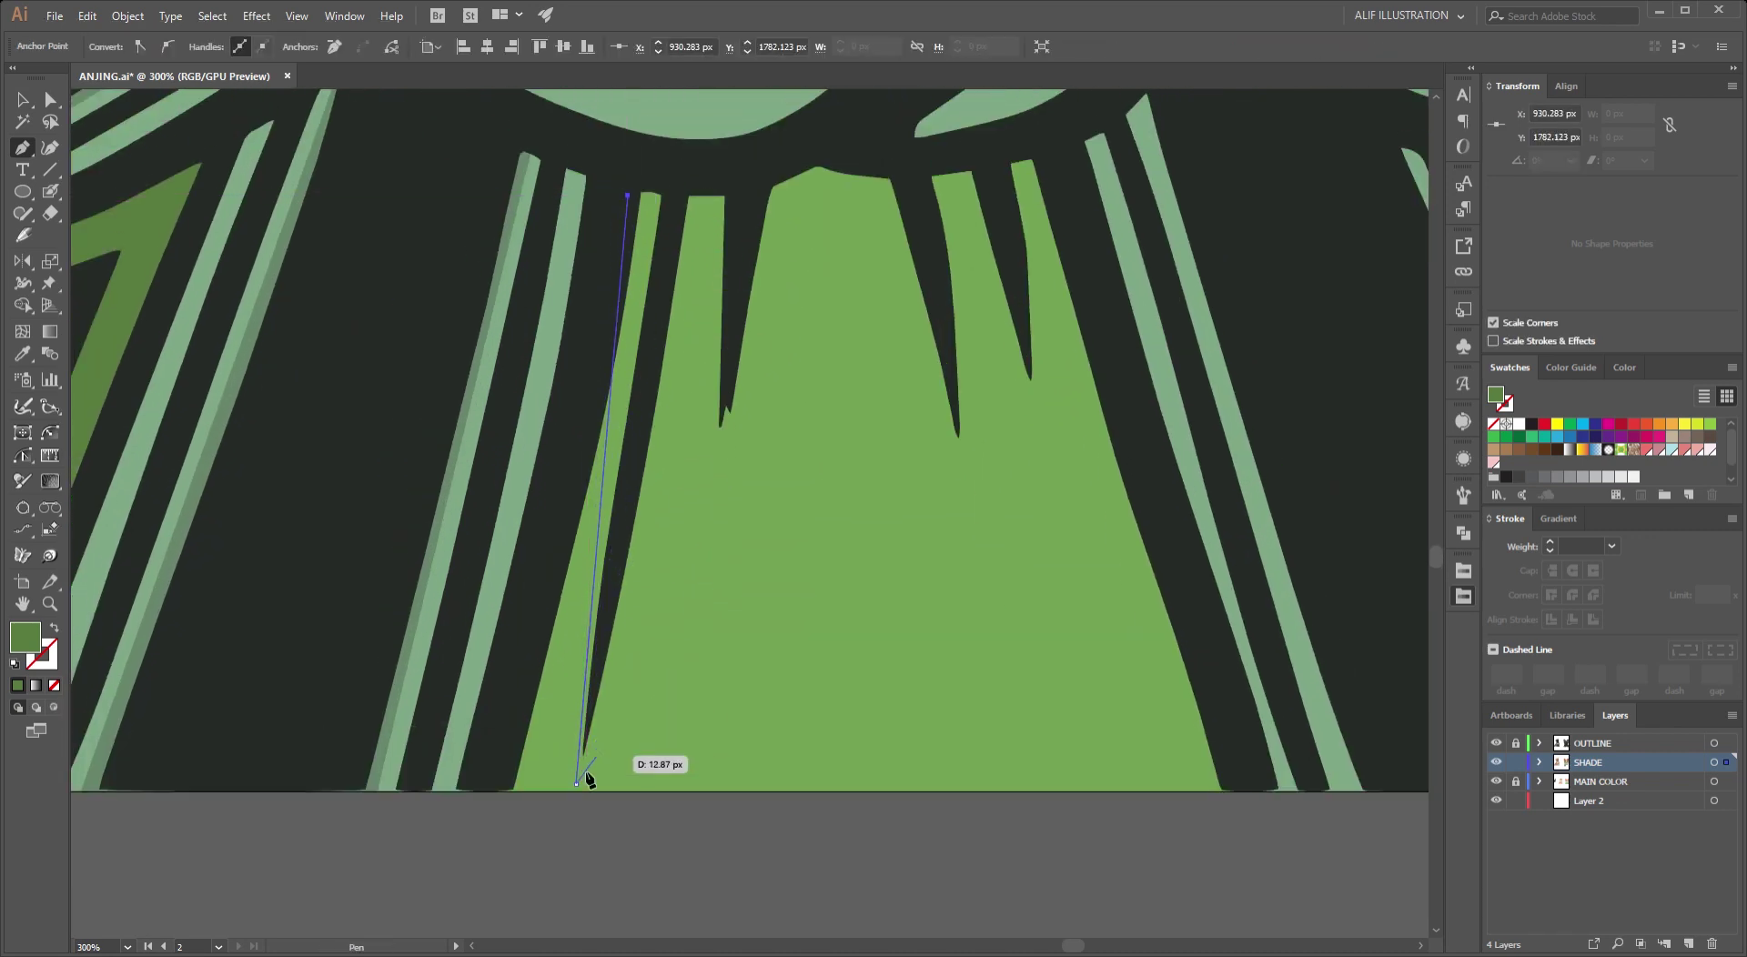
click(657, 523)
click(698, 243)
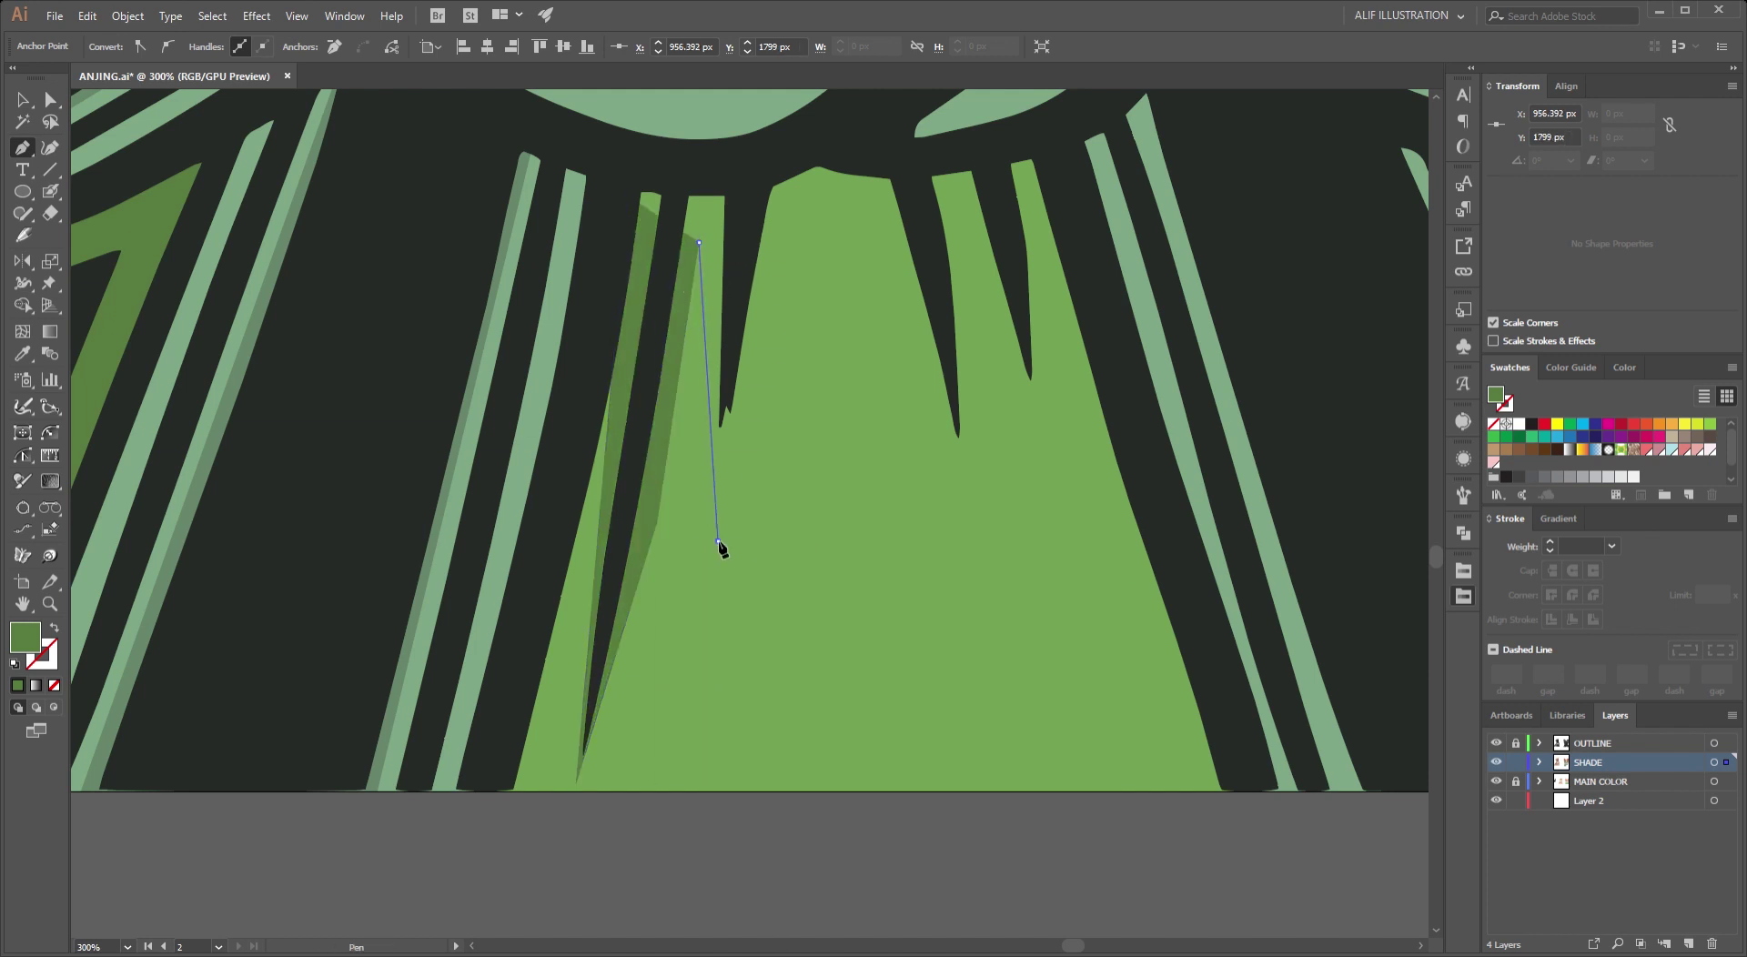
click(717, 540)
click(725, 430)
click(733, 480)
Extend the zigzag shadow with more spike points down to the artwork's bottom edge.
scroll(764, 487, up, 3)
click(785, 435)
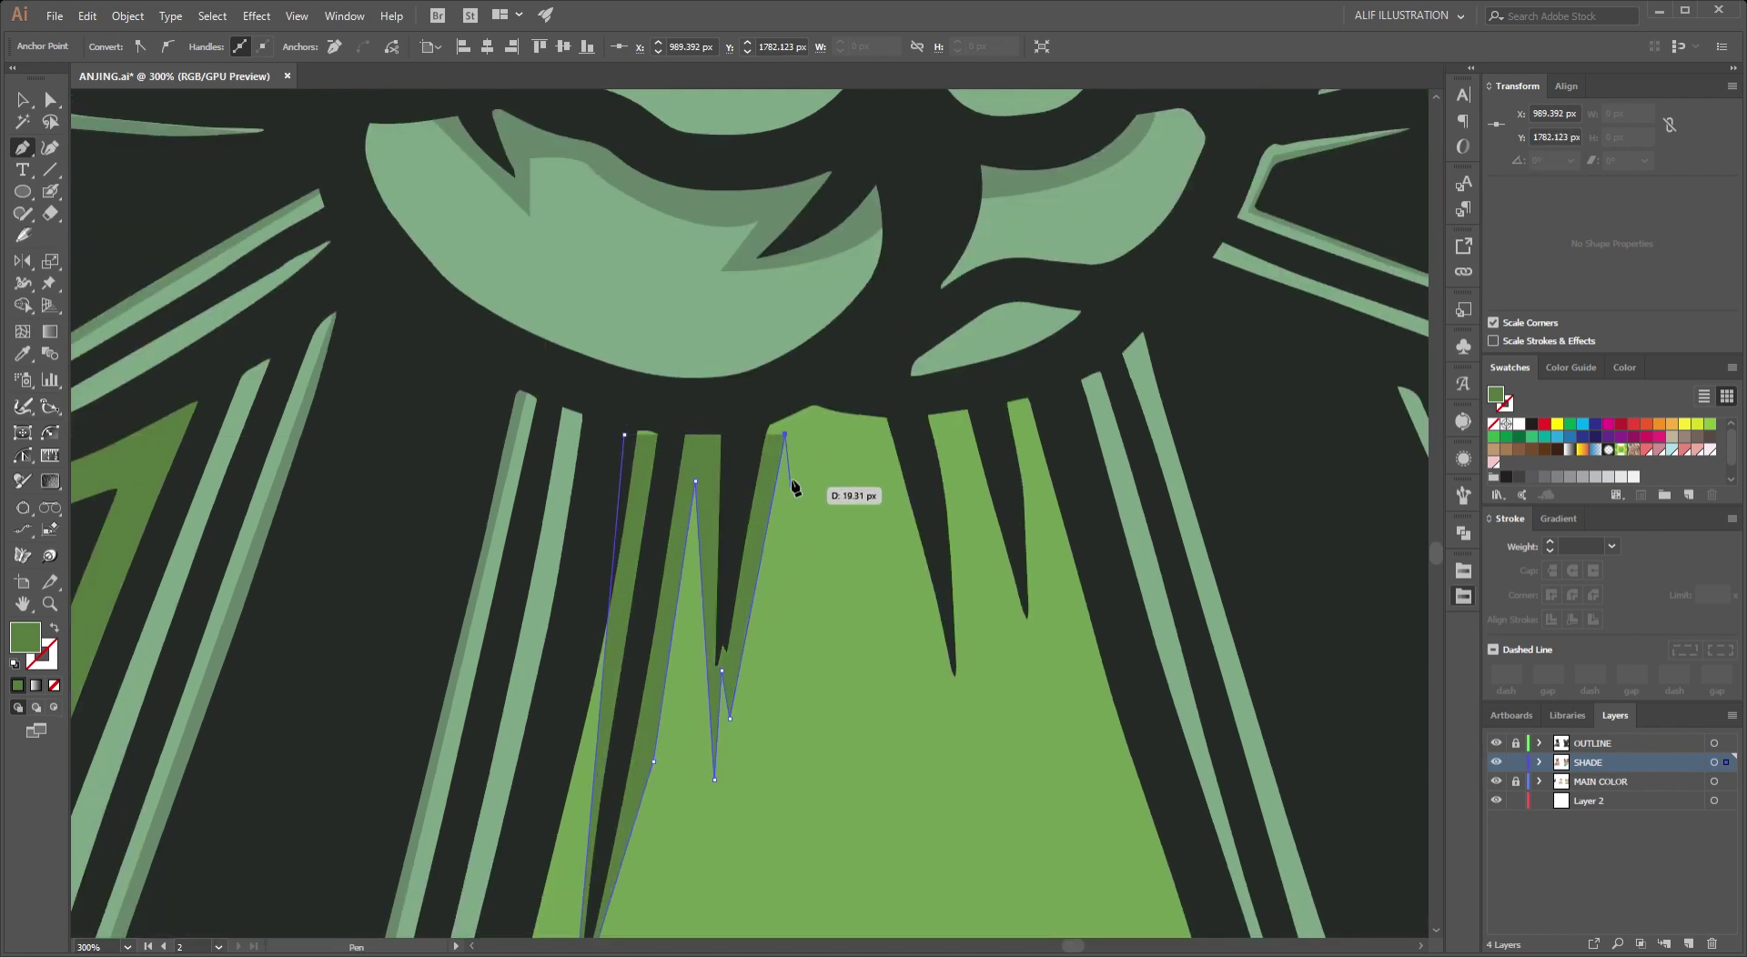
click(794, 509)
click(826, 446)
click(864, 441)
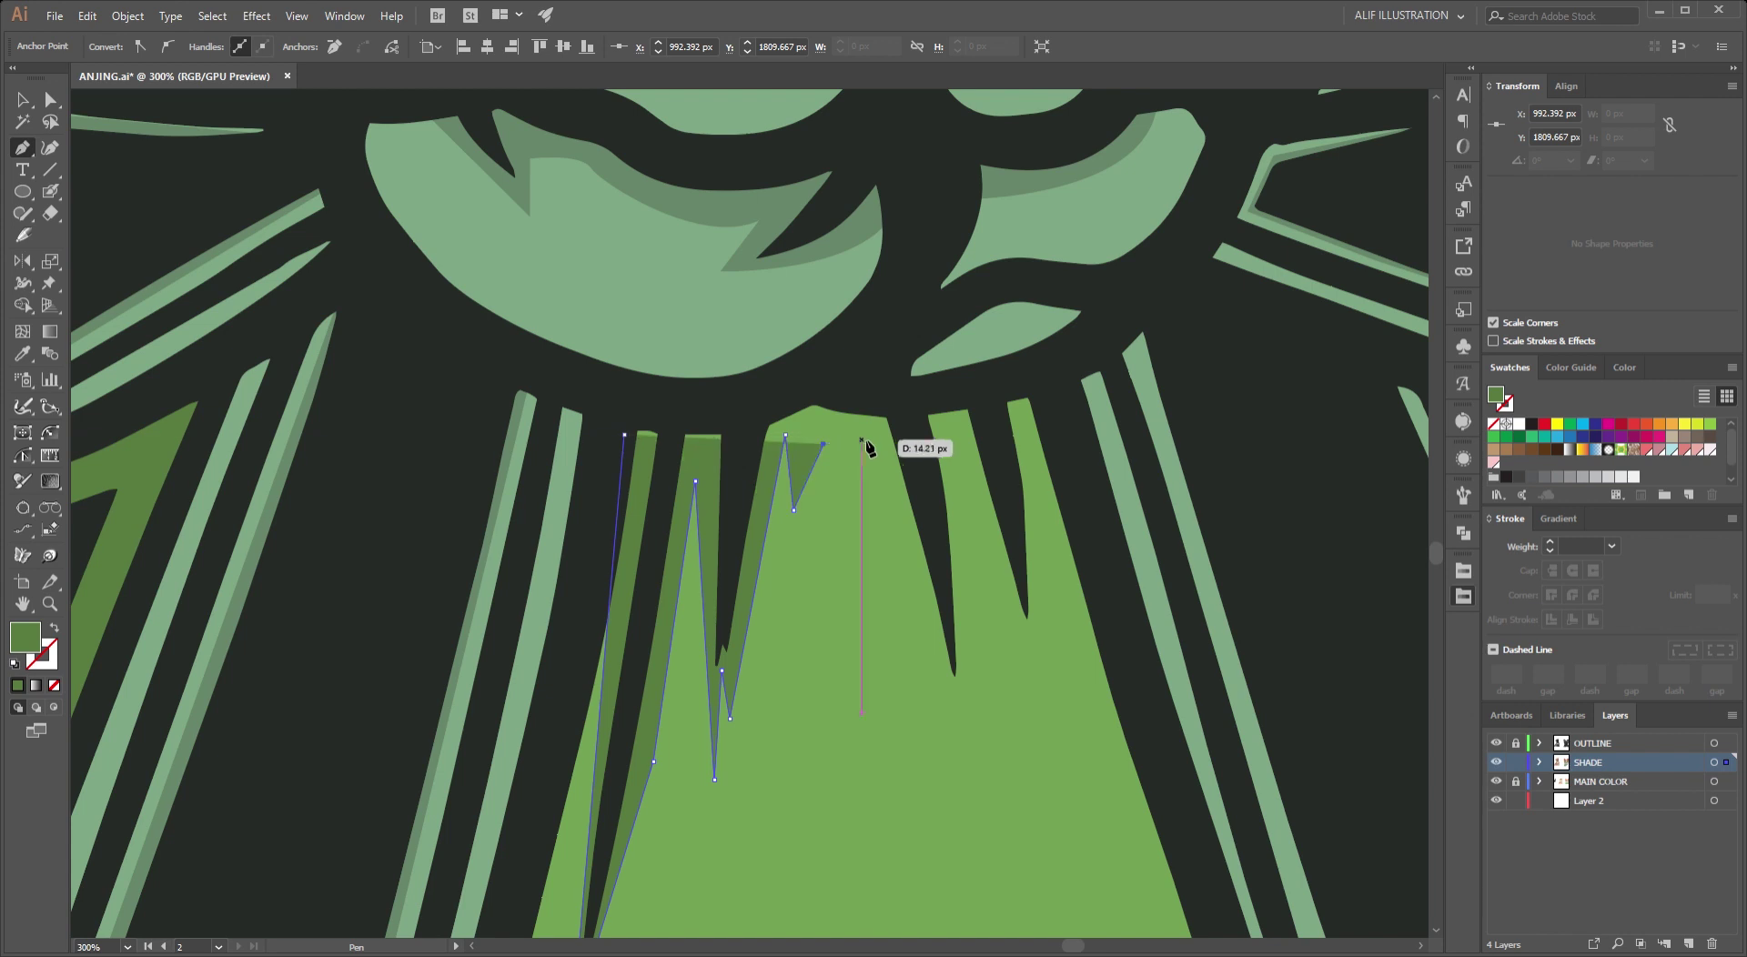
scroll(878, 546, down, 2)
click(905, 690)
scroll(904, 690, up, 3)
click(866, 482)
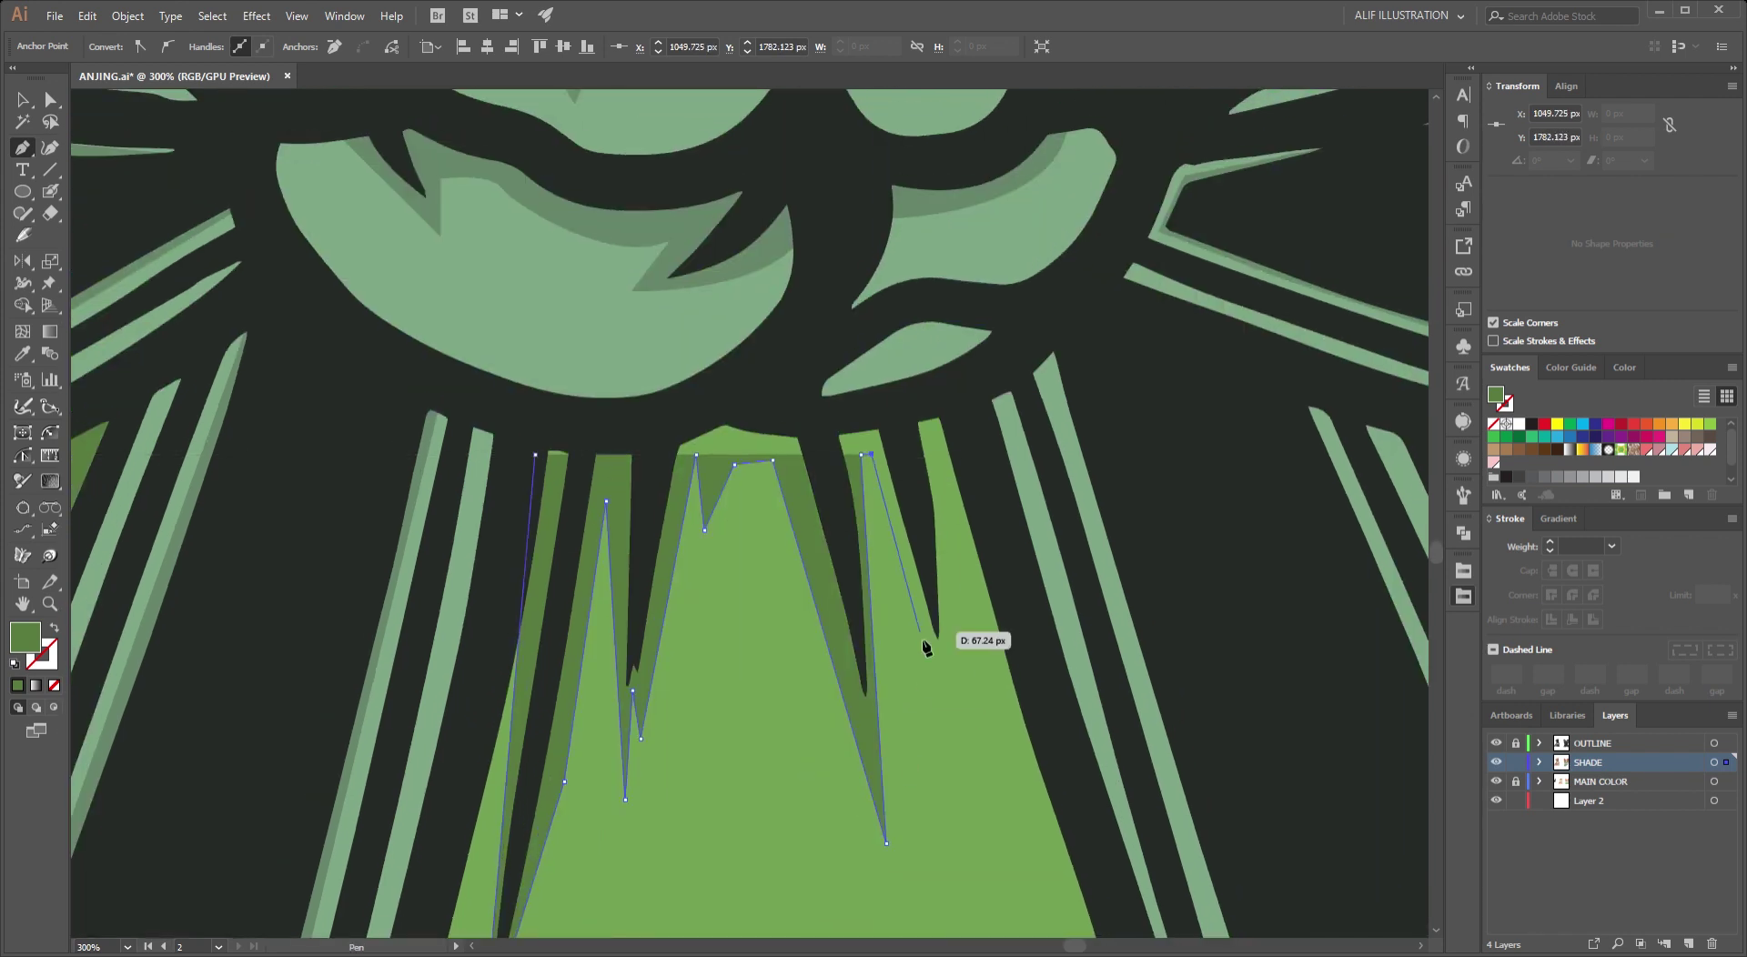
scroll(909, 664, down, 2)
click(898, 687)
scroll(869, 391, down, 5)
click(887, 425)
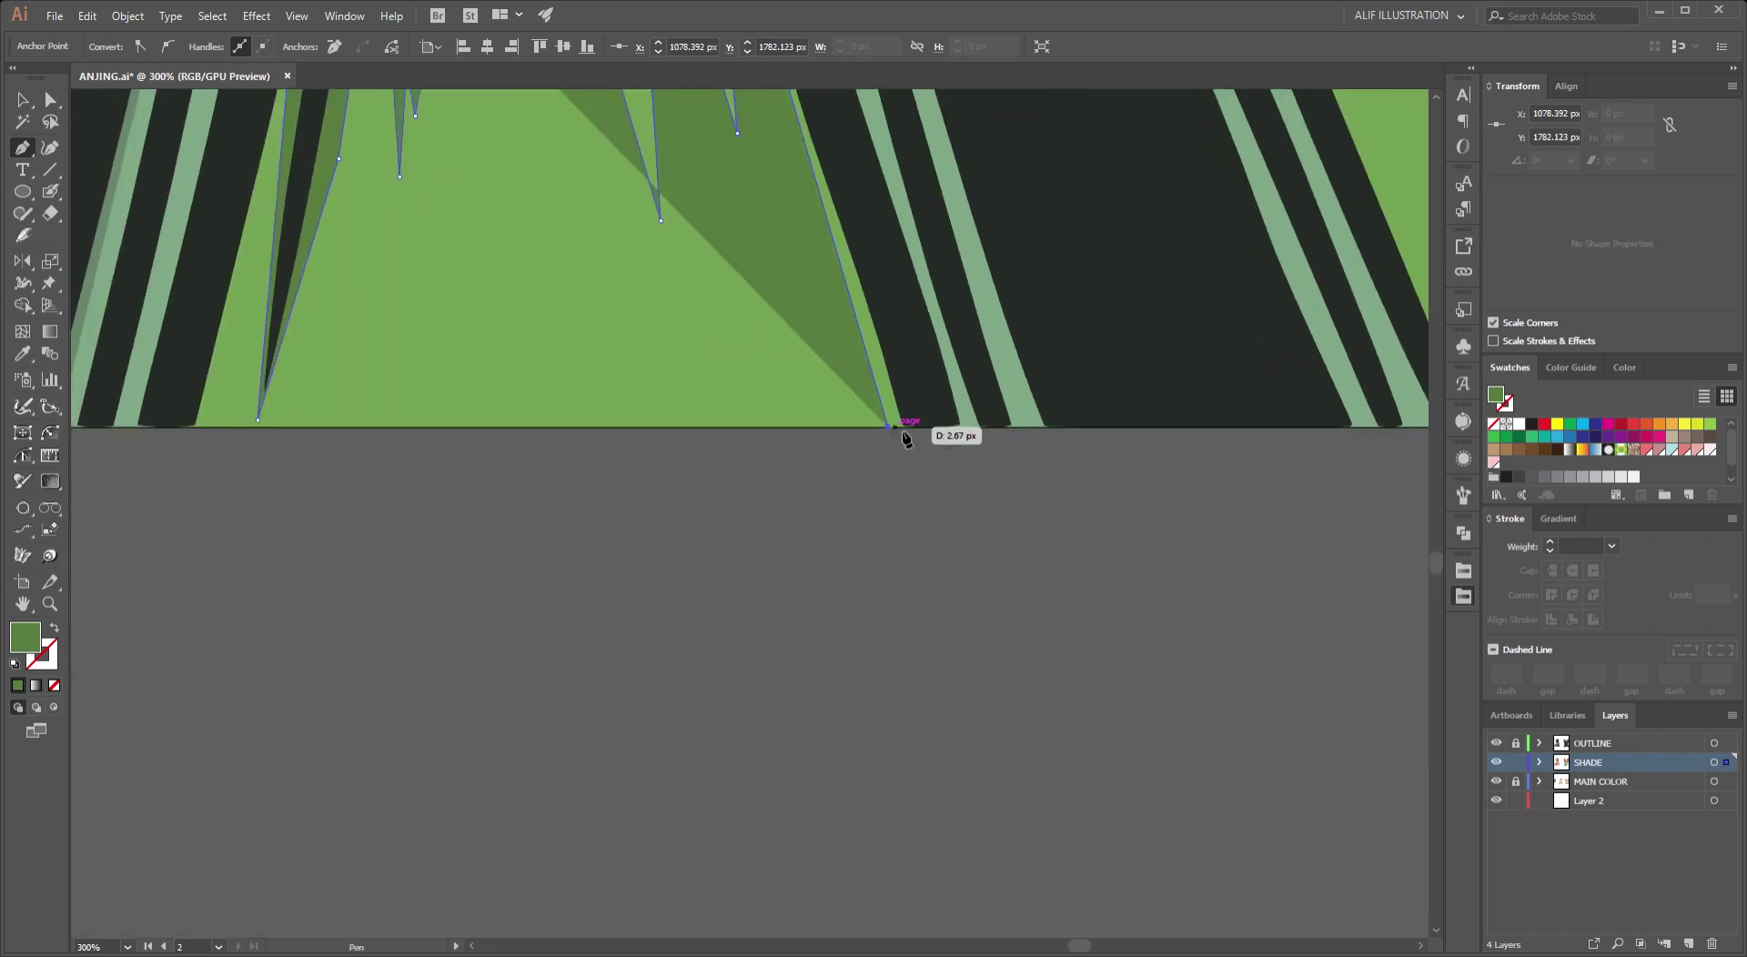
Trace back along the top to close the shadow, then pull one spike point lower.
click(937, 428)
scroll(938, 435, up, 5)
click(789, 188)
click(706, 202)
click(529, 202)
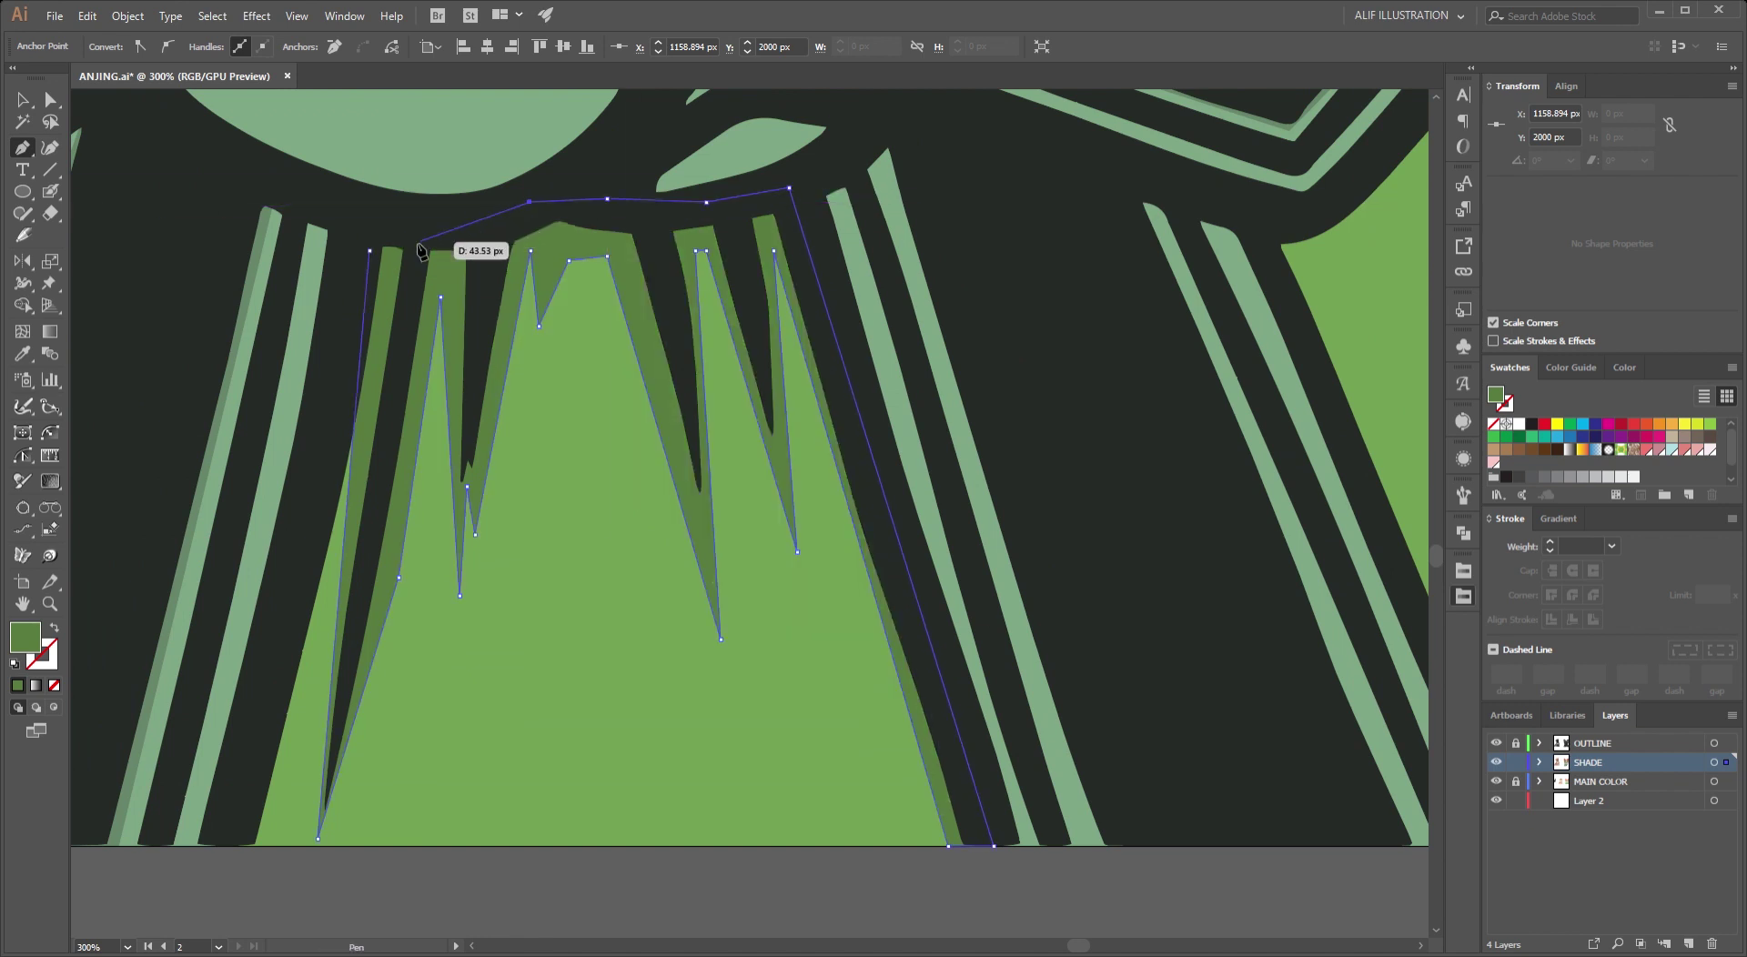
click(384, 234)
key(v)
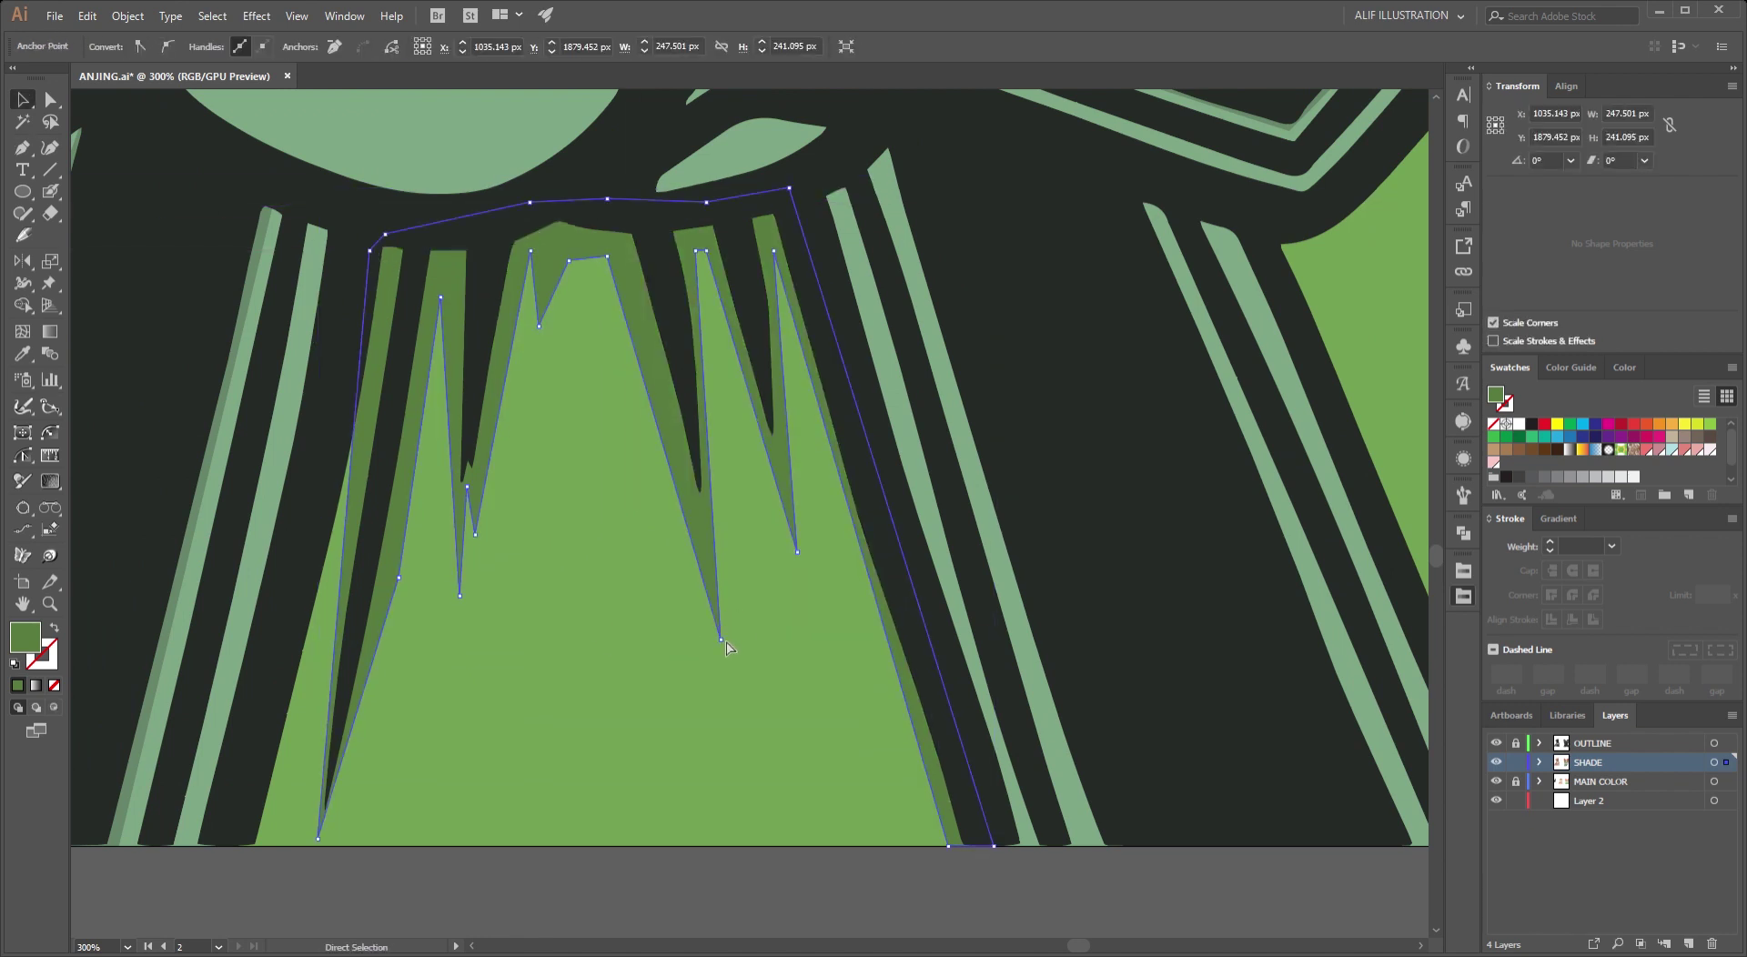
drag(721, 640, 734, 680)
Deselect the finished shadow and zoom in on the jacket's right side with the Pen tool.
key(ctrl+shift+a)
key(ctrl+1)
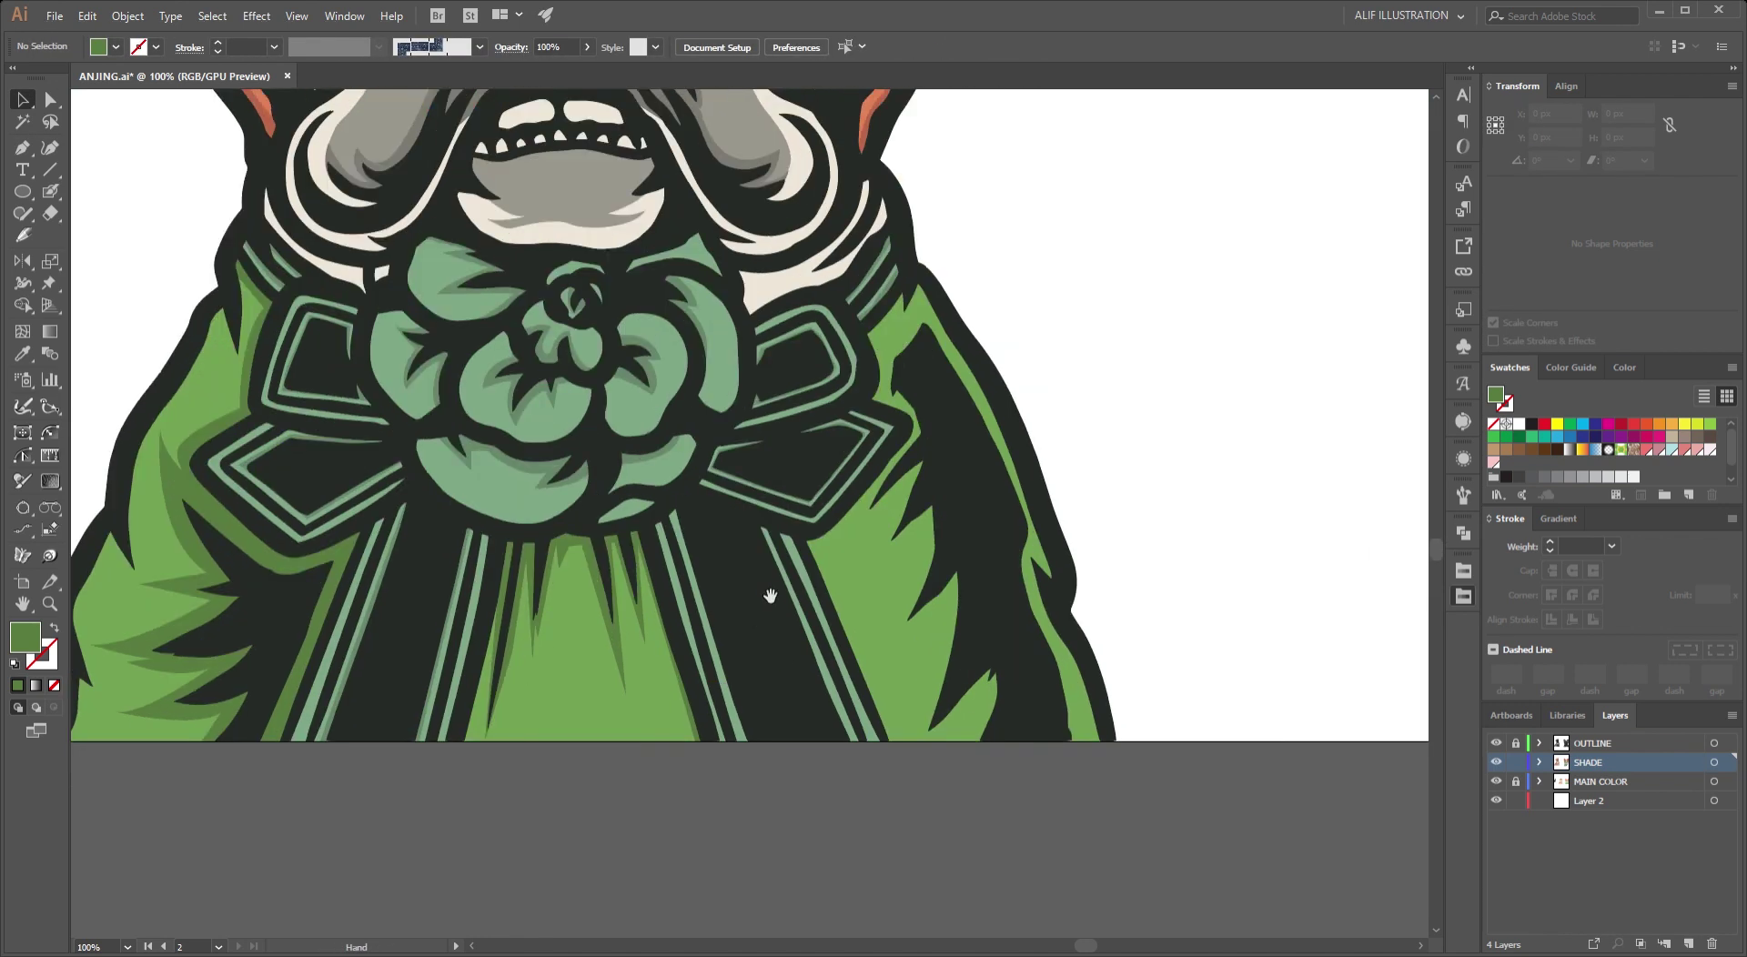
drag(869, 603, 762, 646)
key(p)
key(ctrl+equal)
key(ctrl+equal)
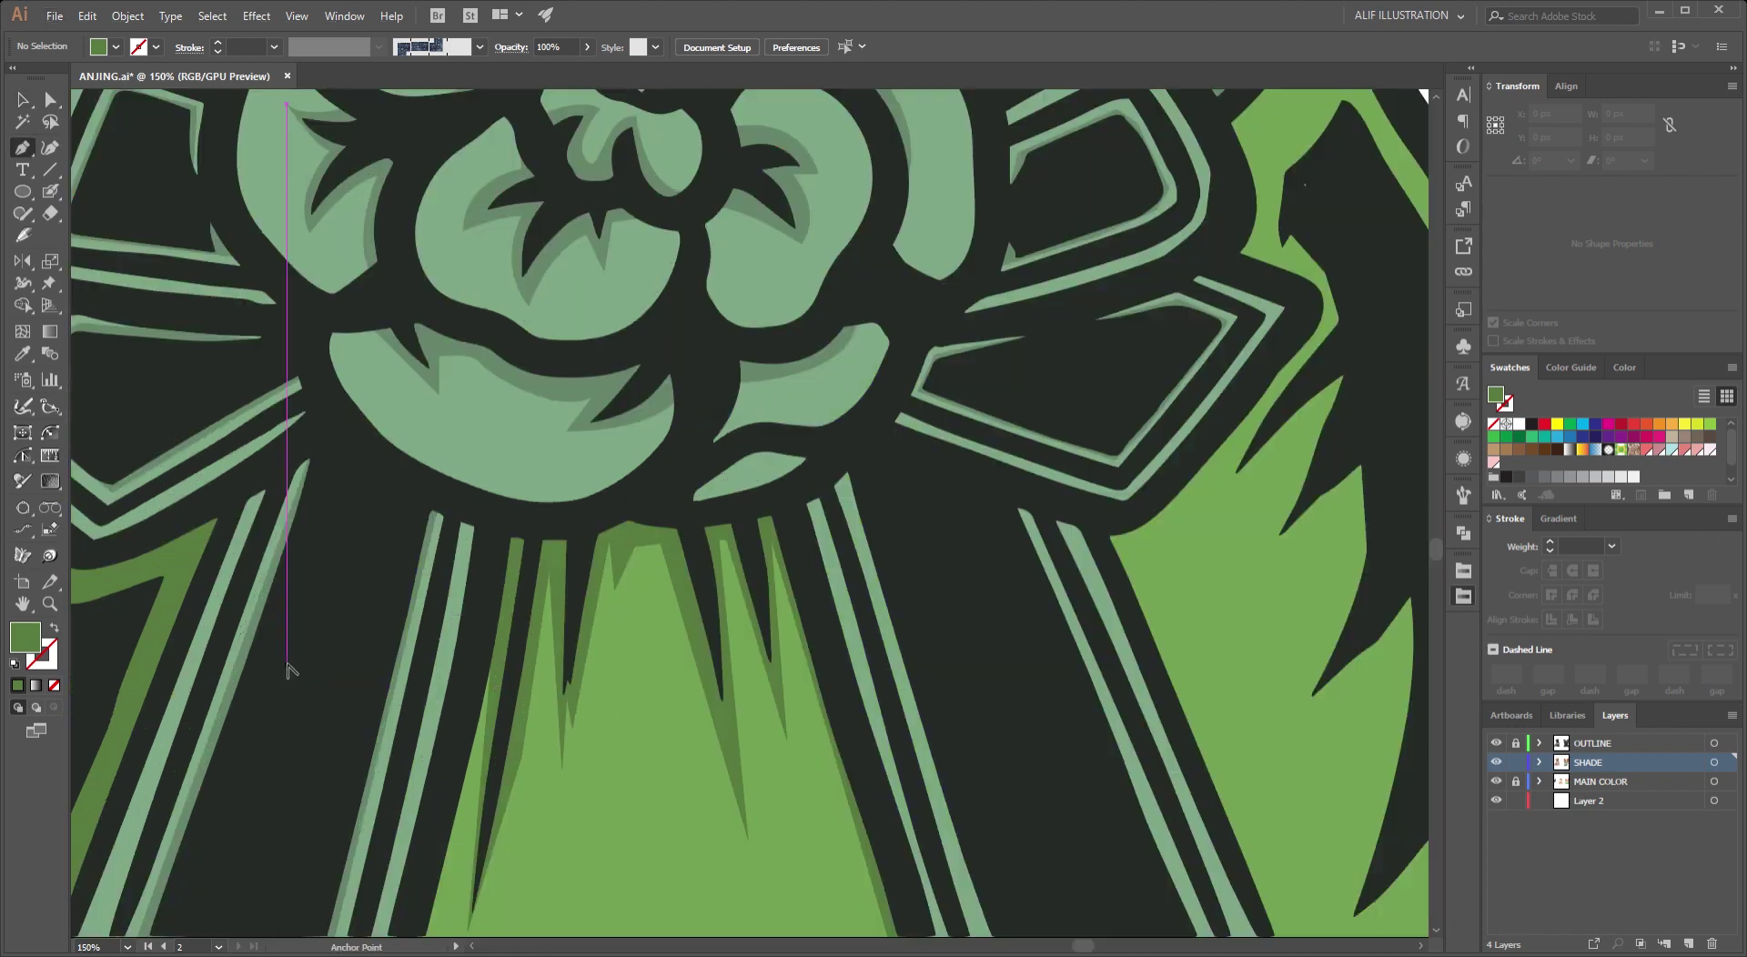
mouse_move(919, 639)
mouse_down()
mouse_move(764, 519)
mouse_move(660, 551)
mouse_up()
key(ctrl+equal)
Start a spiky shadow path on the jacket's right side with curved and spike points.
click(797, 389)
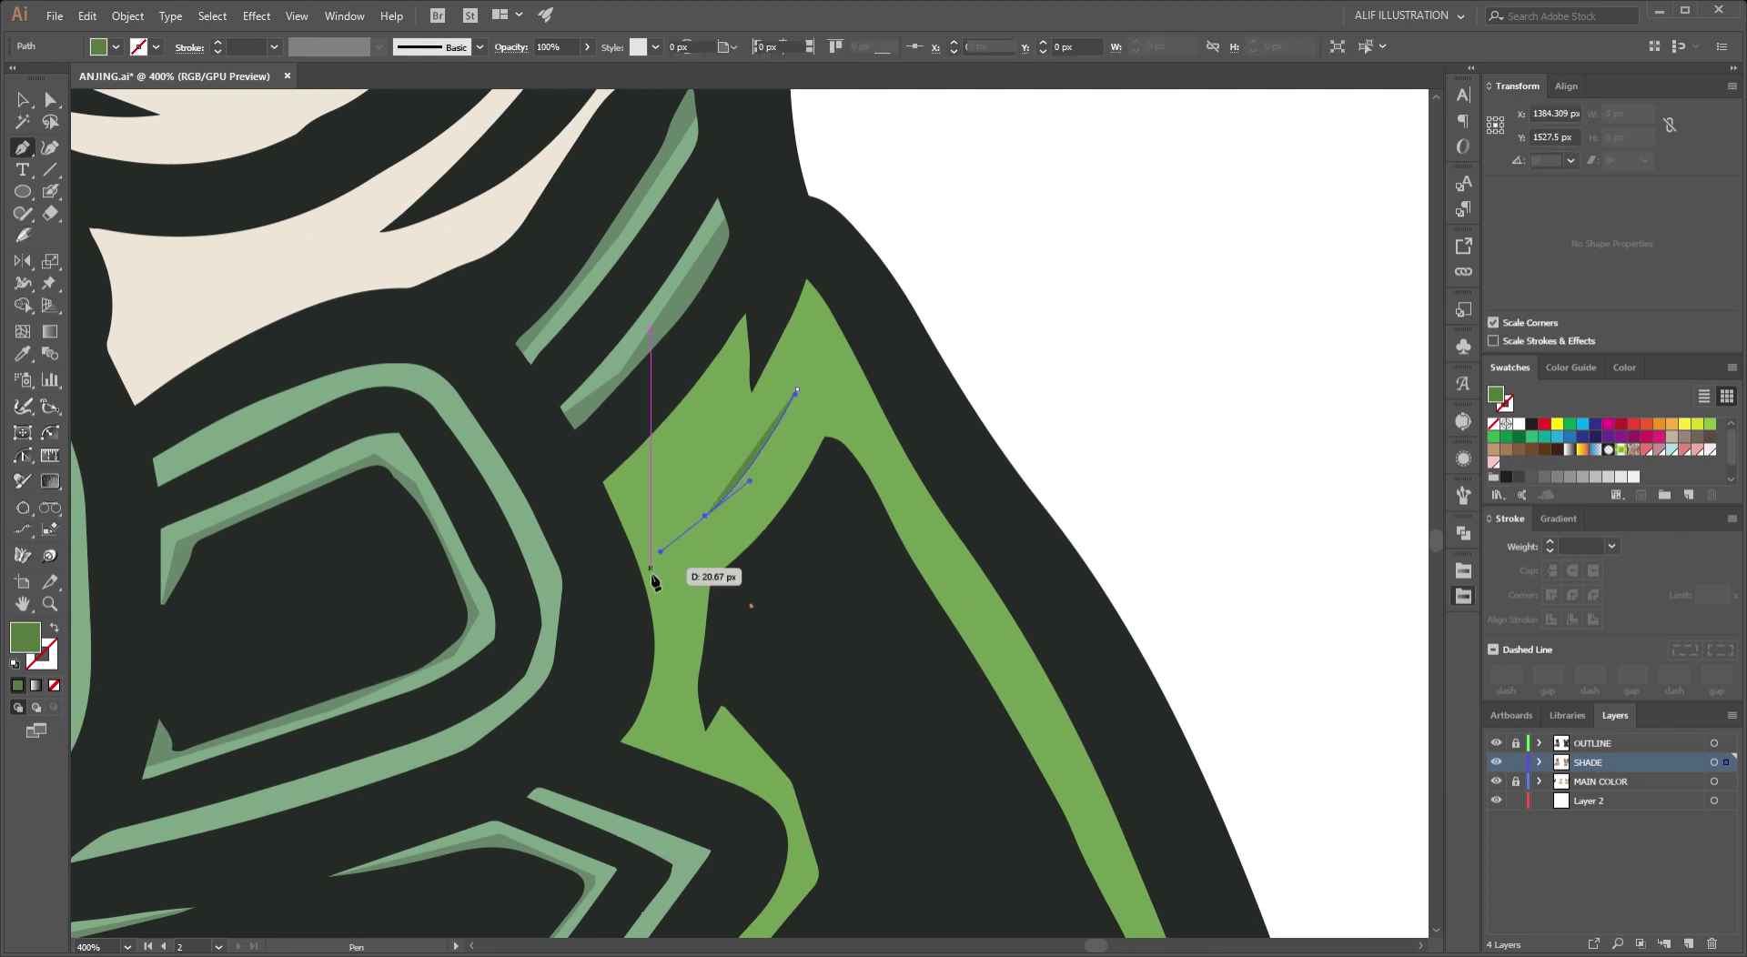
click(666, 595)
click(645, 848)
click(682, 824)
scroll(740, 657, down, 5)
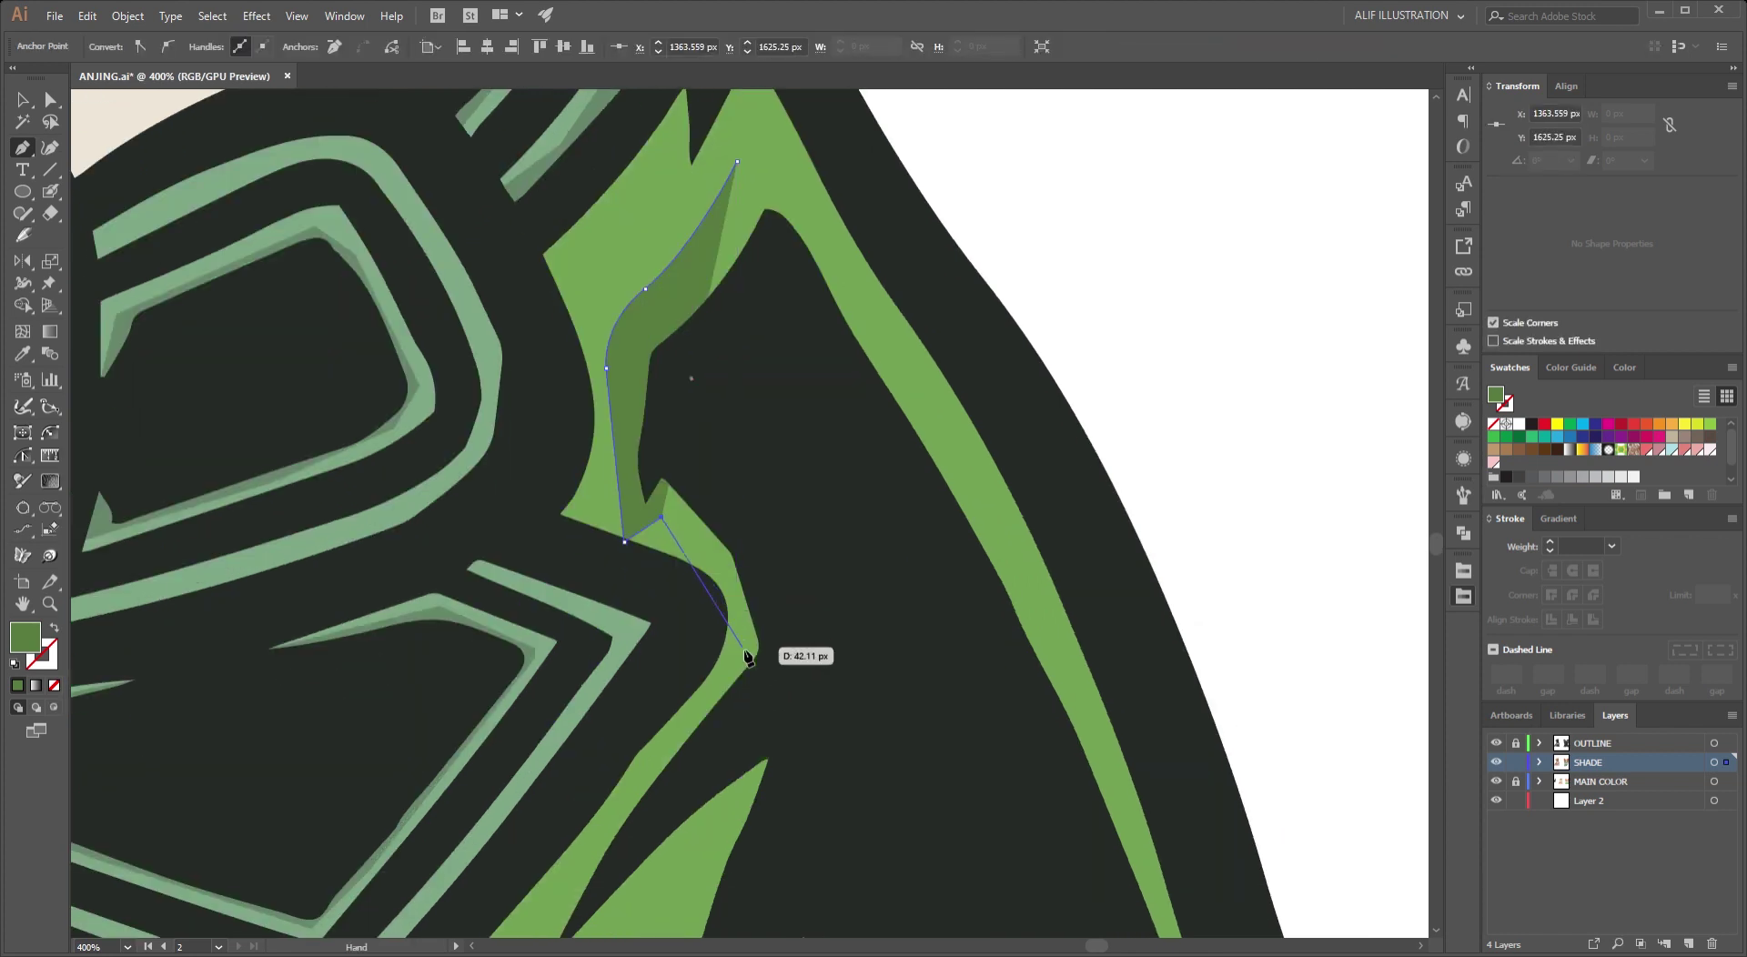
click(823, 609)
scroll(807, 402, down, 5)
click(715, 489)
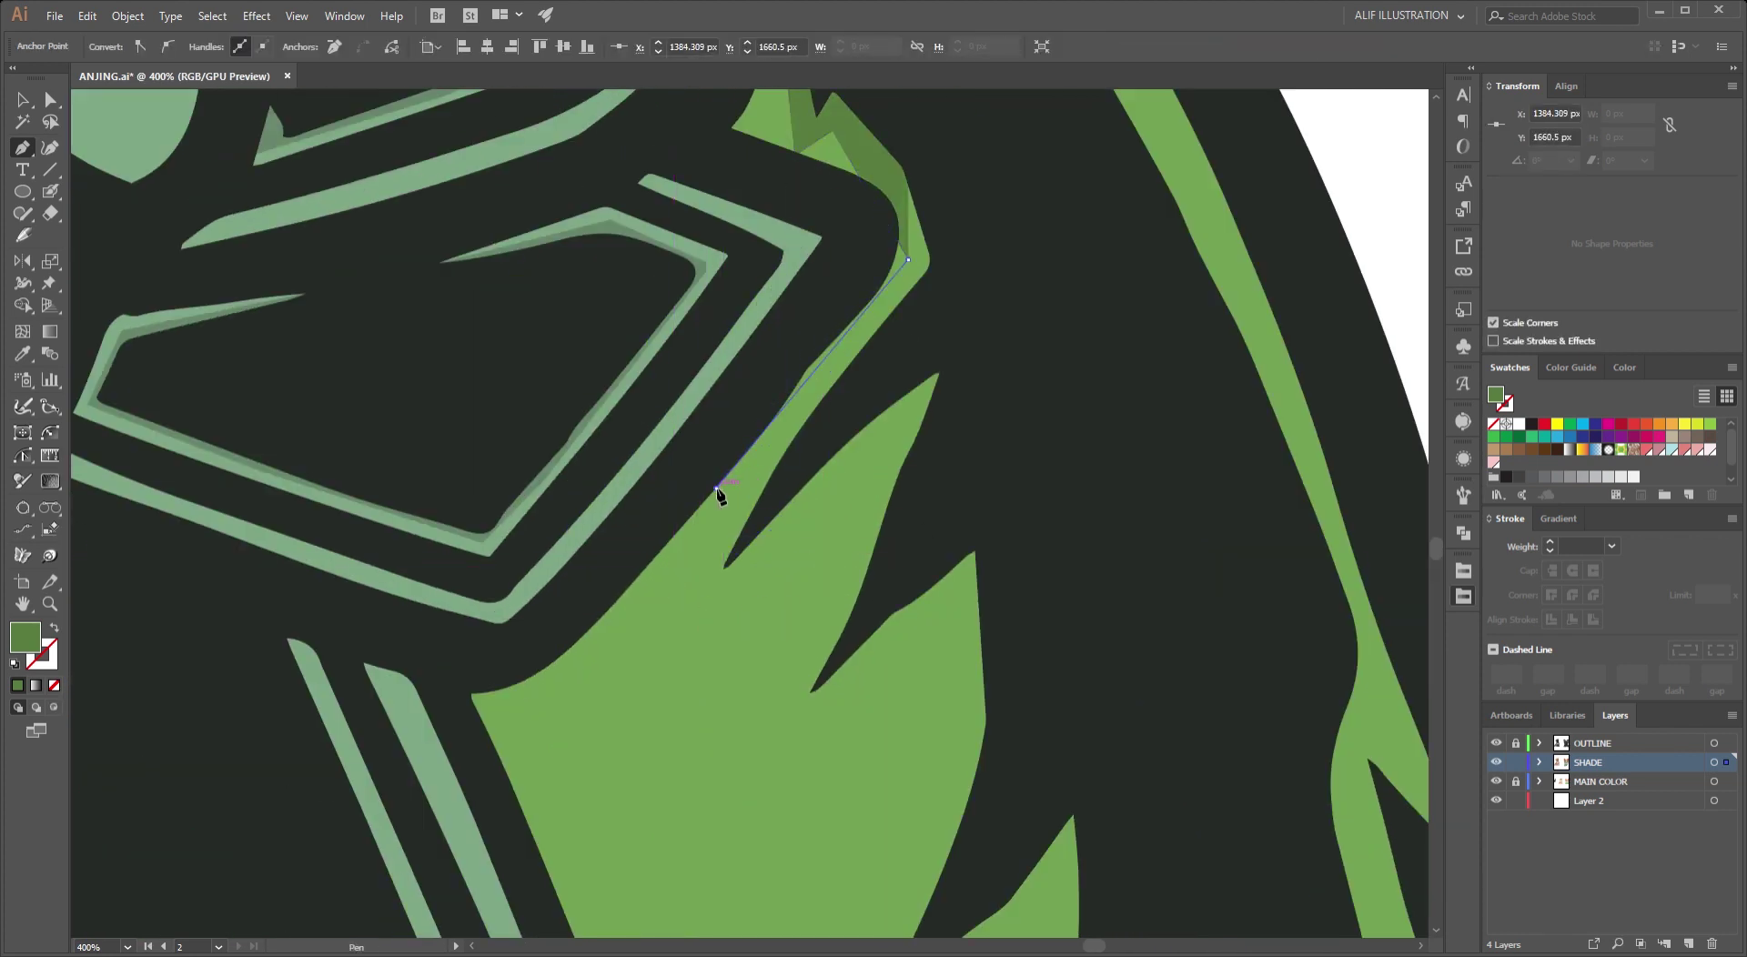
click(636, 662)
click(846, 475)
drag(838, 572, 932, 280)
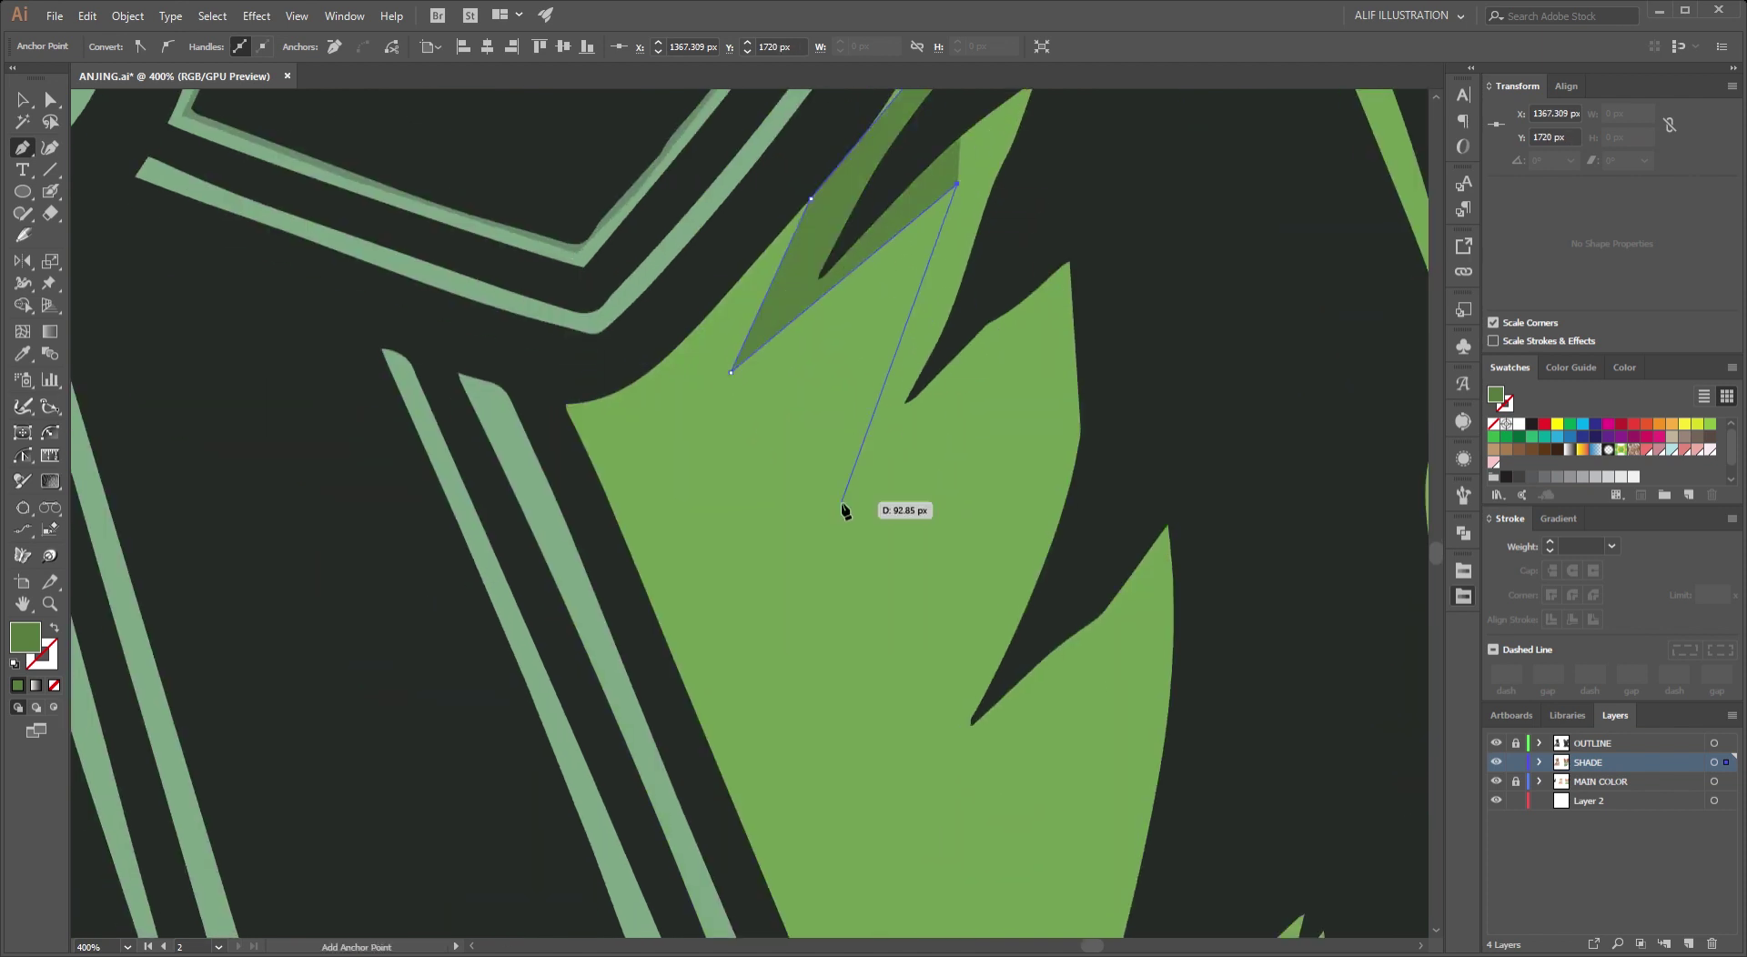
Add further spike points to the right-side shadow down to the jacket bottom.
click(843, 466)
click(1036, 335)
scroll(1005, 585, down, 5)
scroll(921, 545, up, 4)
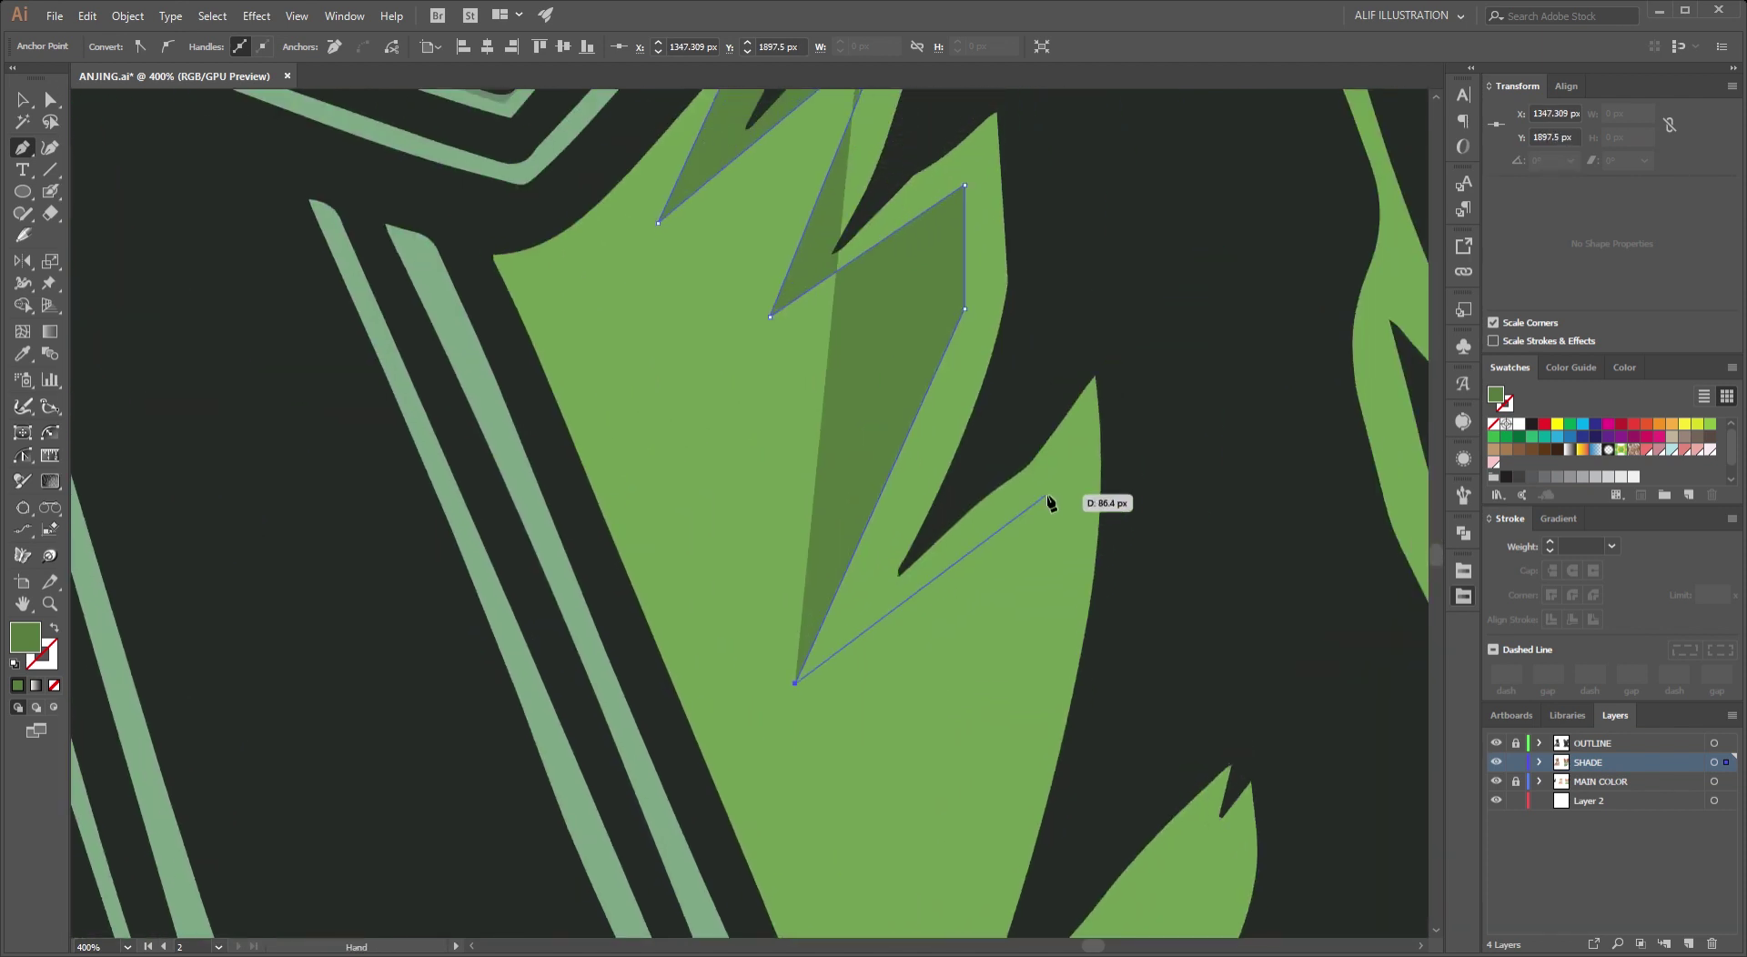
click(1046, 499)
scroll(1046, 491, down, 5)
click(1026, 615)
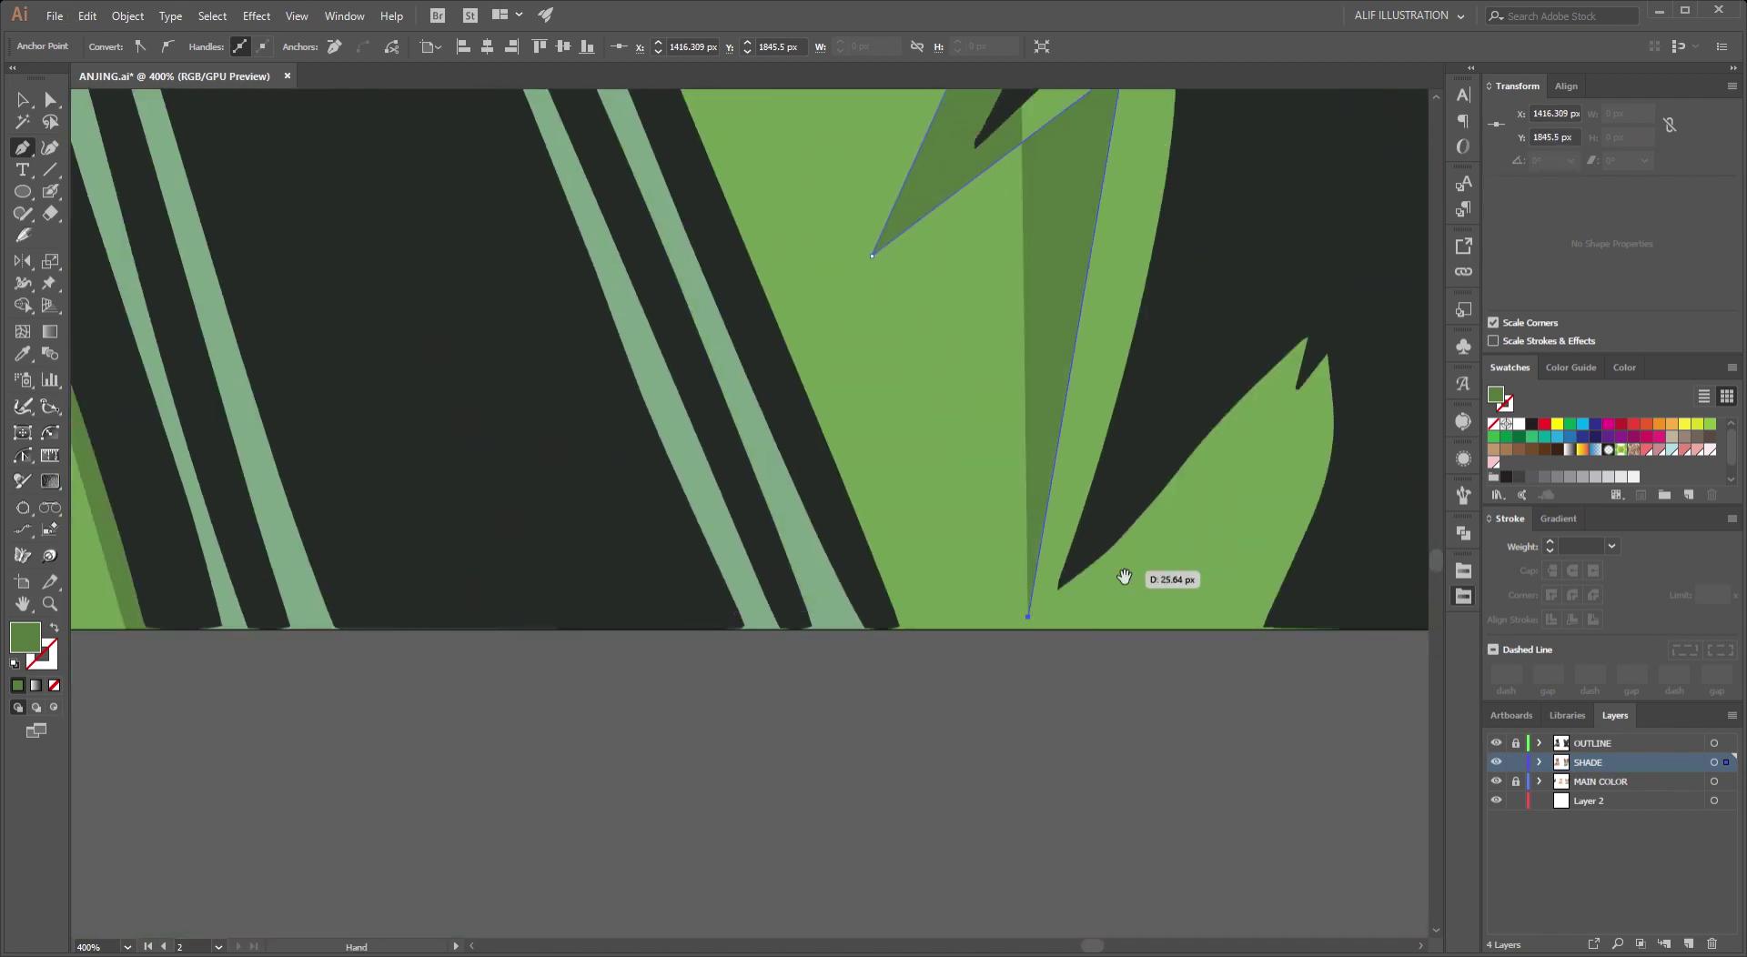
scroll(1123, 576, right, 3)
scroll(1123, 576, up, 1)
Shape a small bottom spike reaching the bottom edge and close the spiky shadow.
click(762, 681)
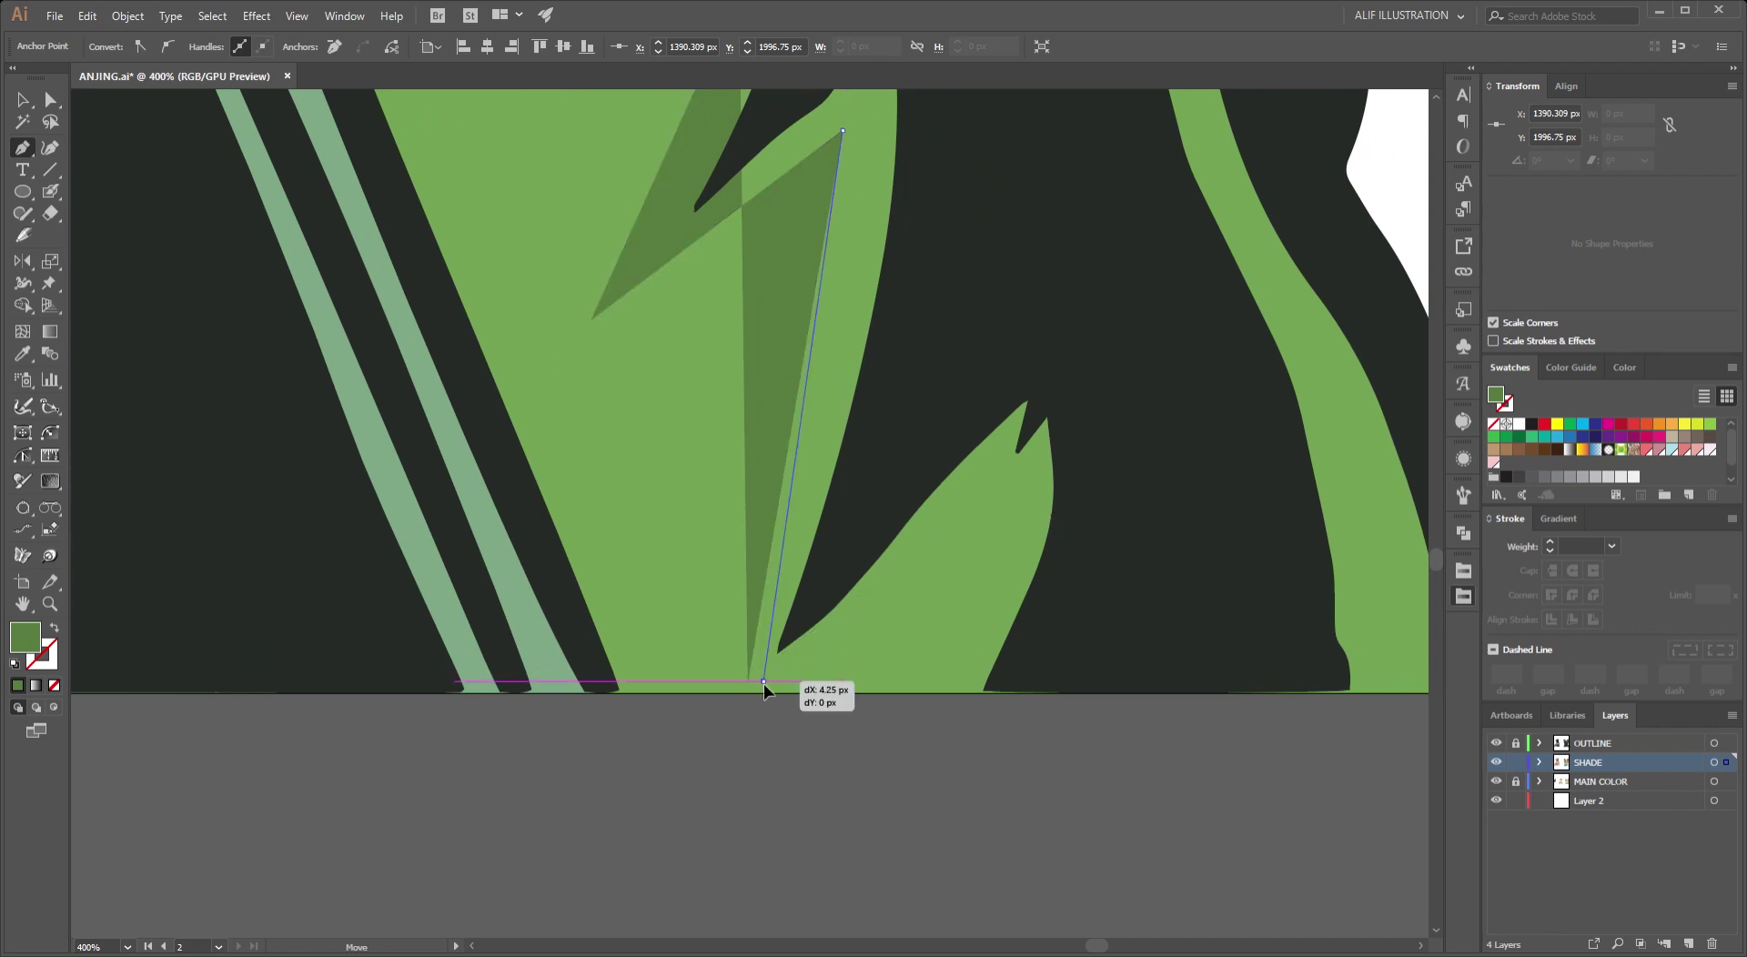
click(985, 470)
click(922, 593)
click(1027, 474)
click(917, 693)
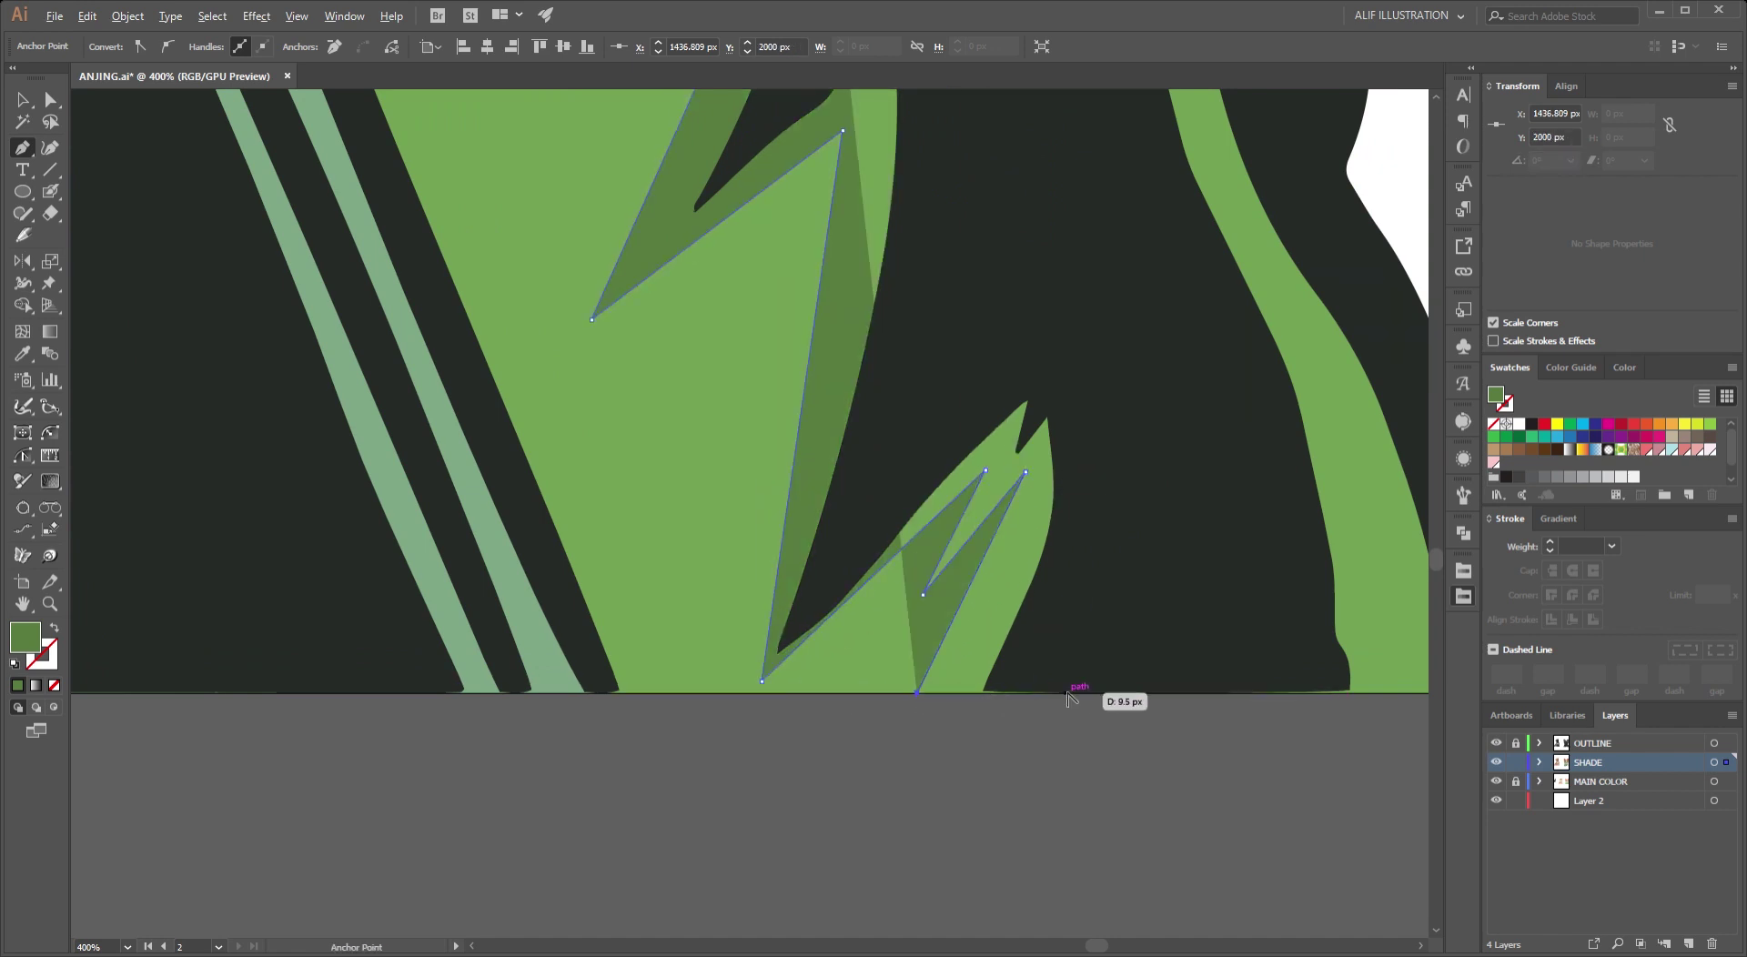
scroll(1076, 695, down, 1)
scroll(956, 678, right, 3)
click(947, 653)
Begin a curved shadow path along the jacket's outer edge.
scroll(942, 628, up, 3)
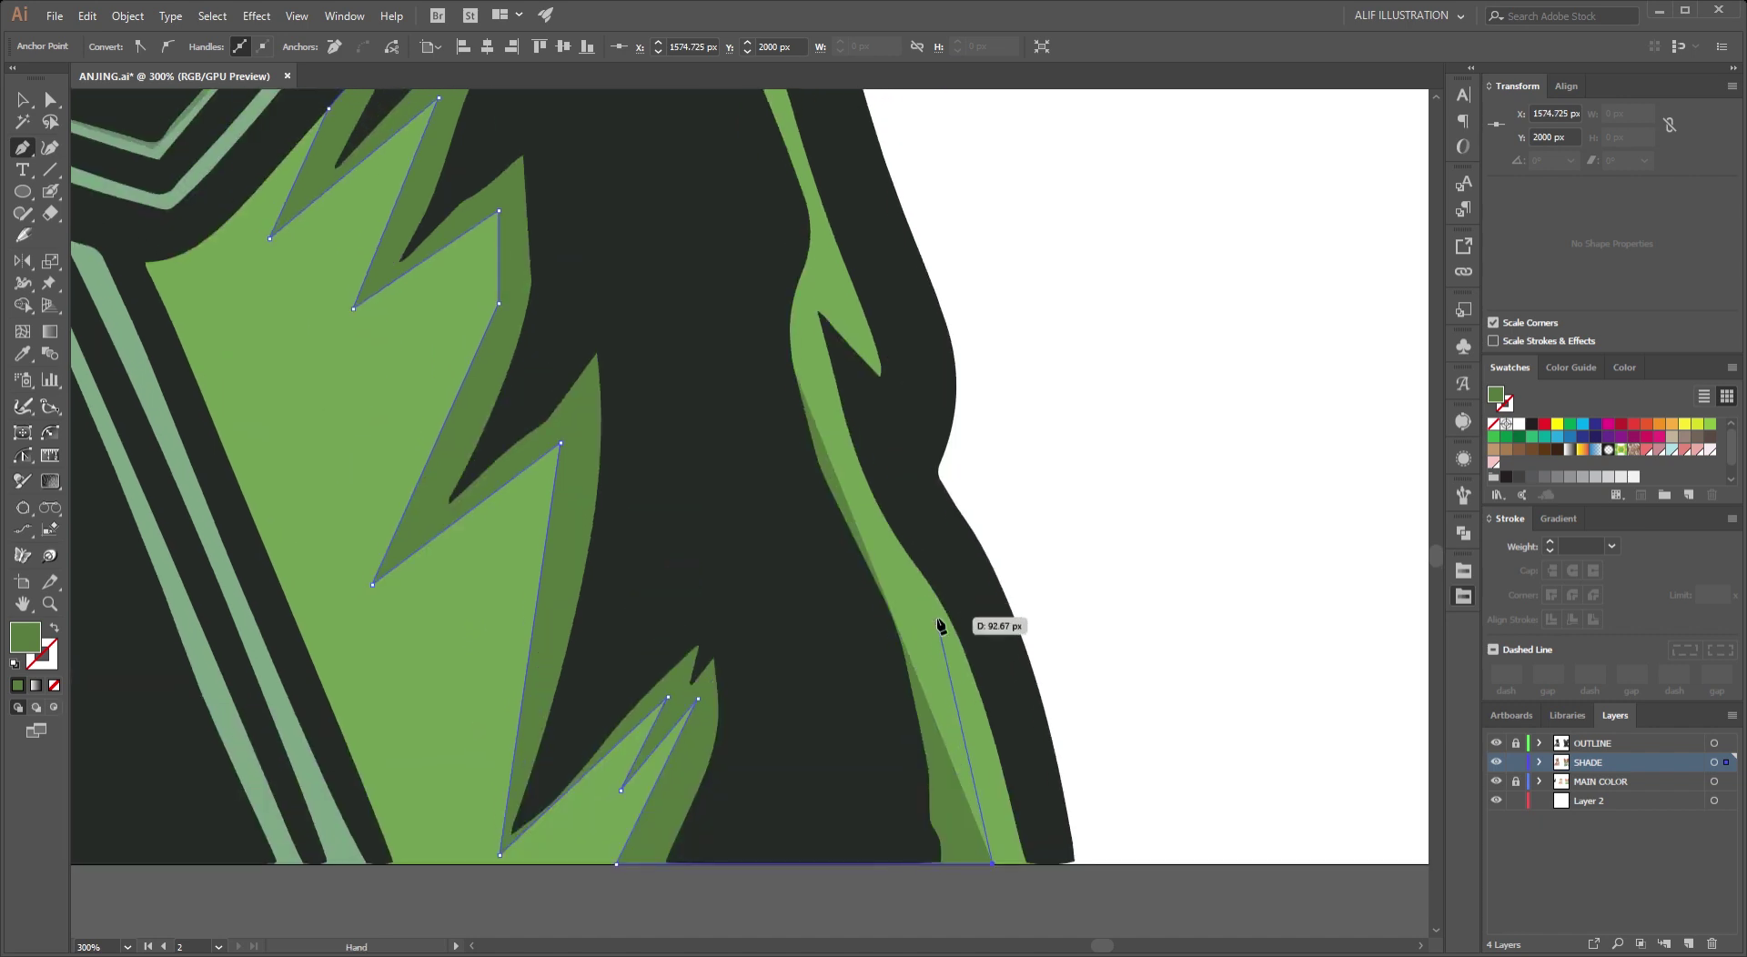
click(829, 438)
drag(813, 273, 826, 256)
scroll(846, 382, up, 3)
scroll(830, 534, up, 3)
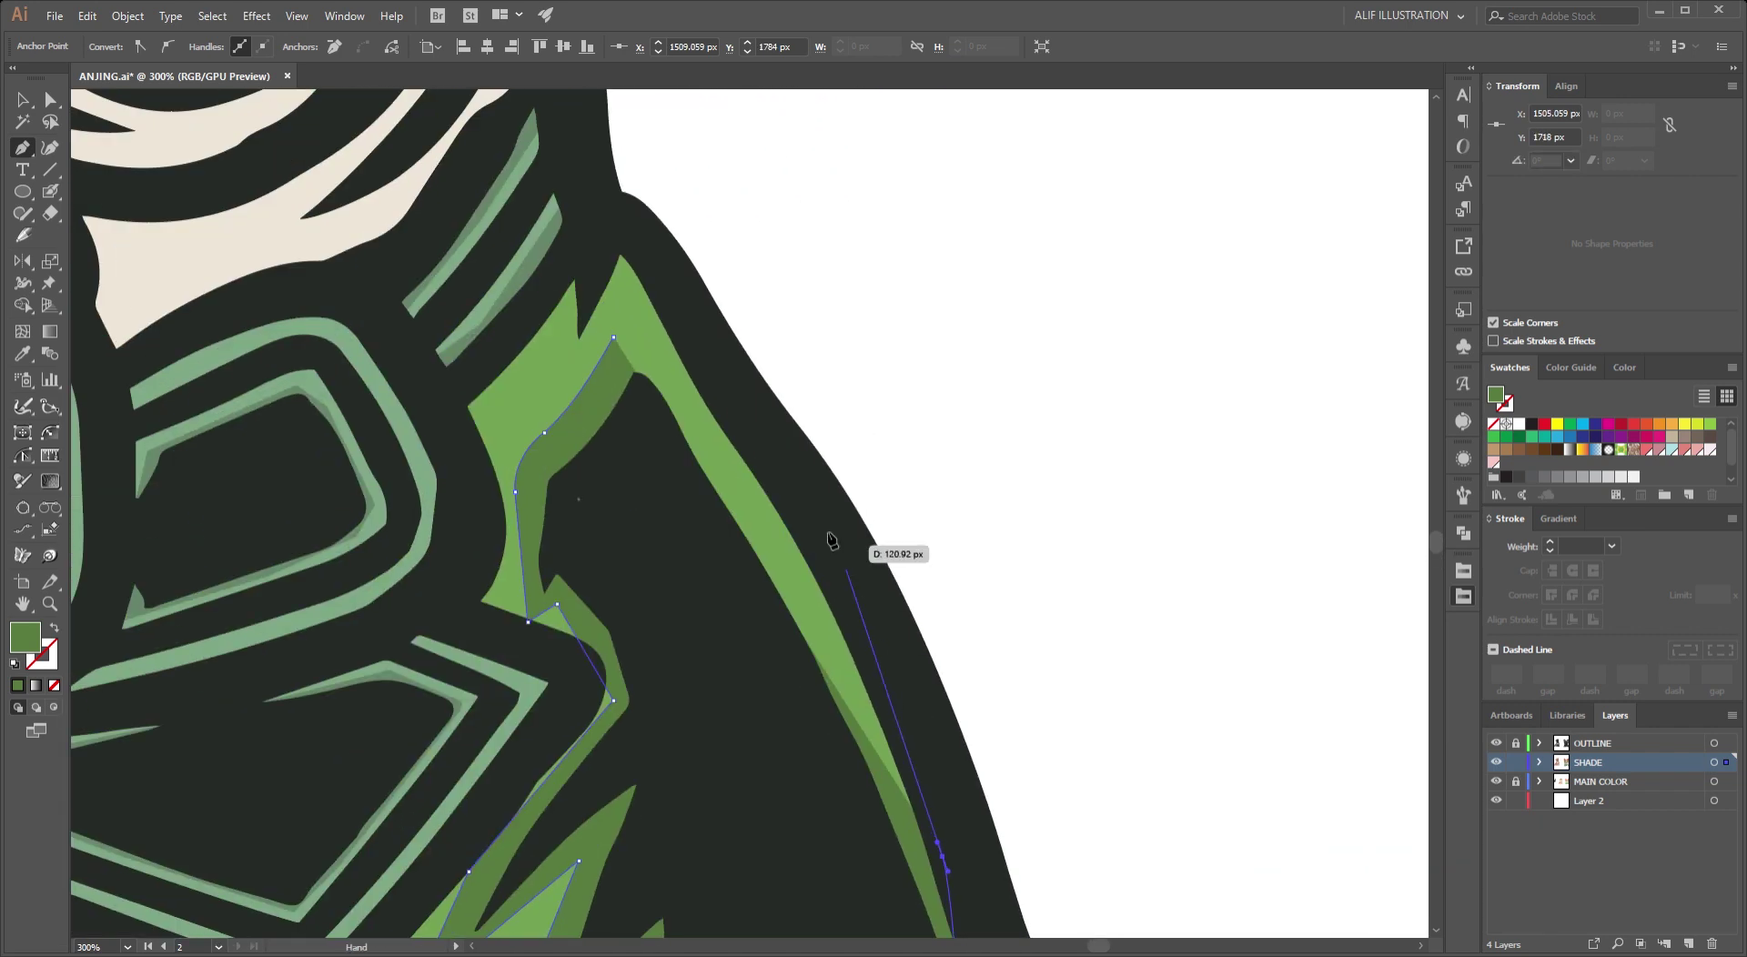
drag(709, 389, 614, 341)
scroll(614, 341, down, 2)
Shift the edge shadow's bottom anchor right and move an upper anchor to start fitting the jacket.
scroll(819, 511, down, 2)
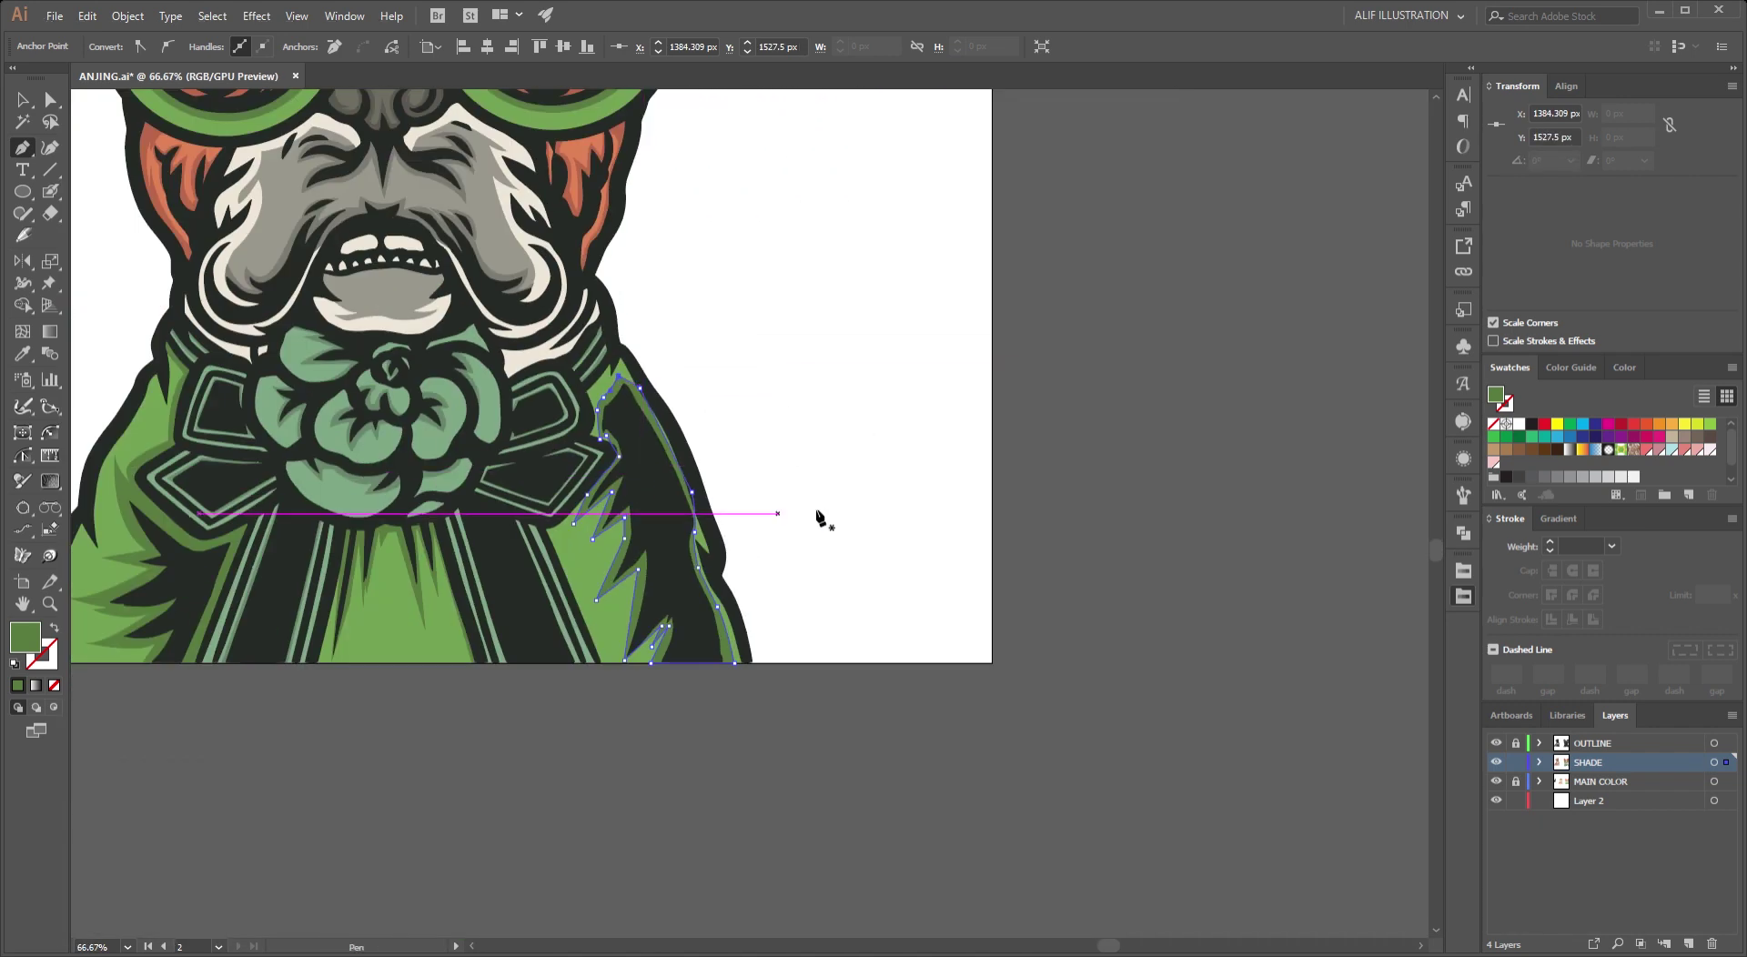
key(v)
scroll(792, 414, up, 3)
scroll(790, 414, down, 3)
scroll(899, 744, up, 3)
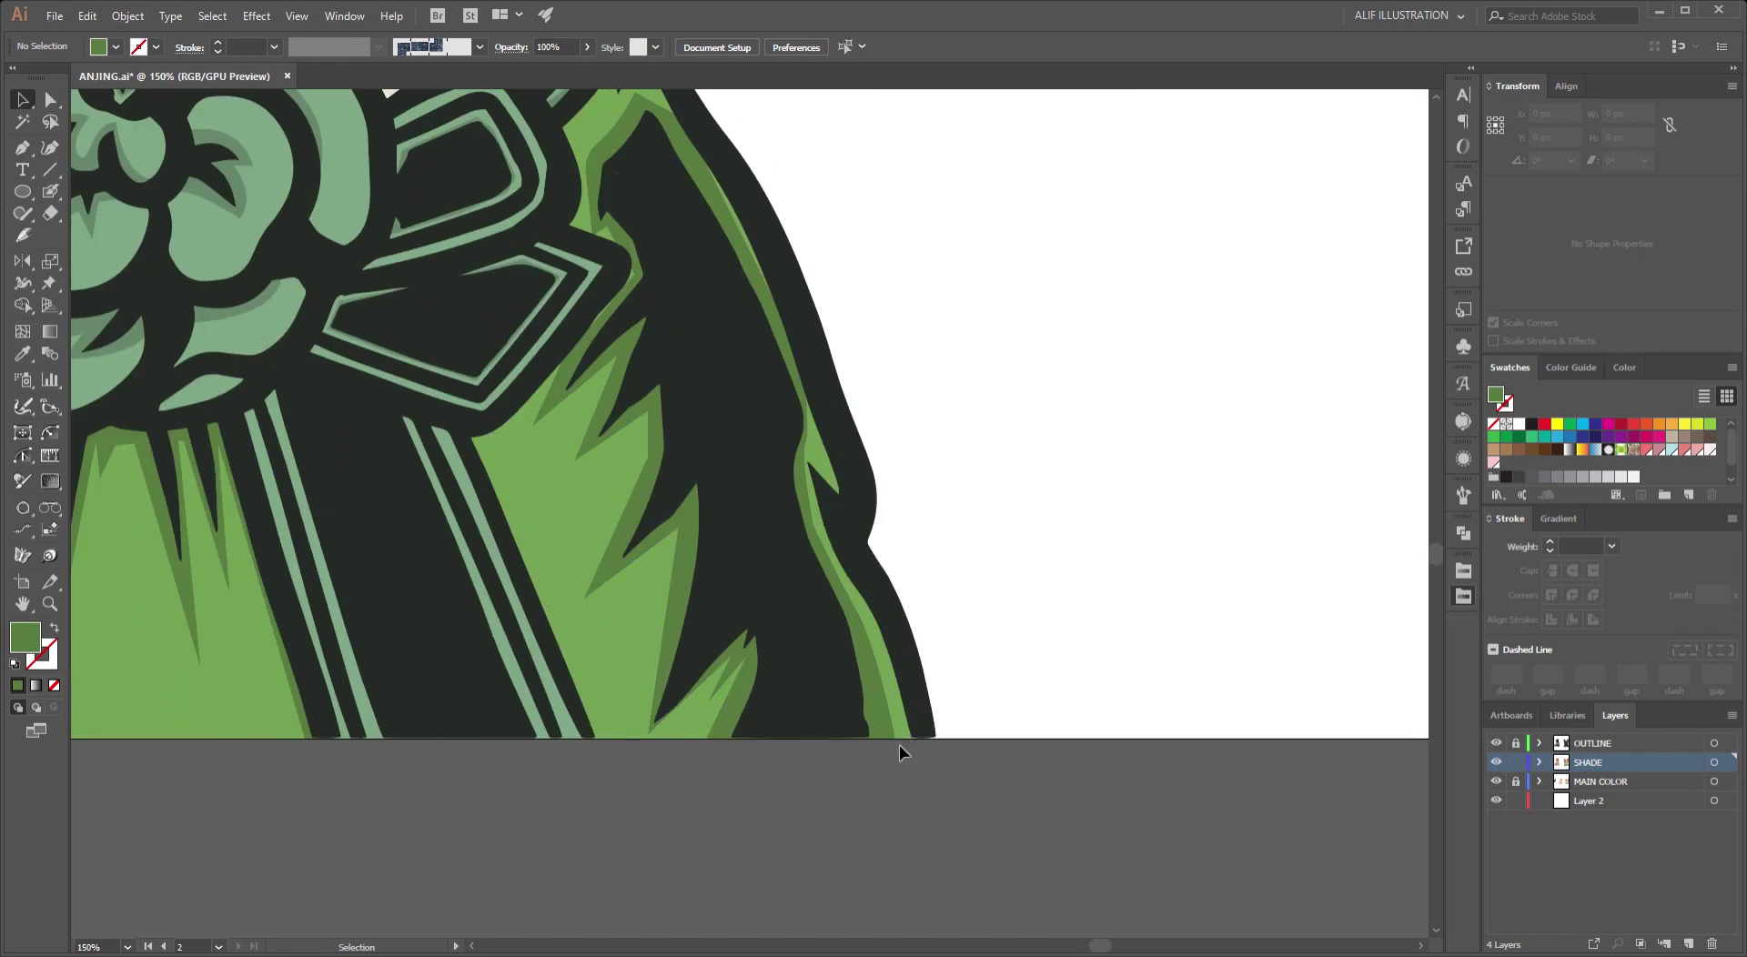
scroll(892, 740, up, 2)
drag(892, 735, 941, 734)
drag(816, 486, 873, 468)
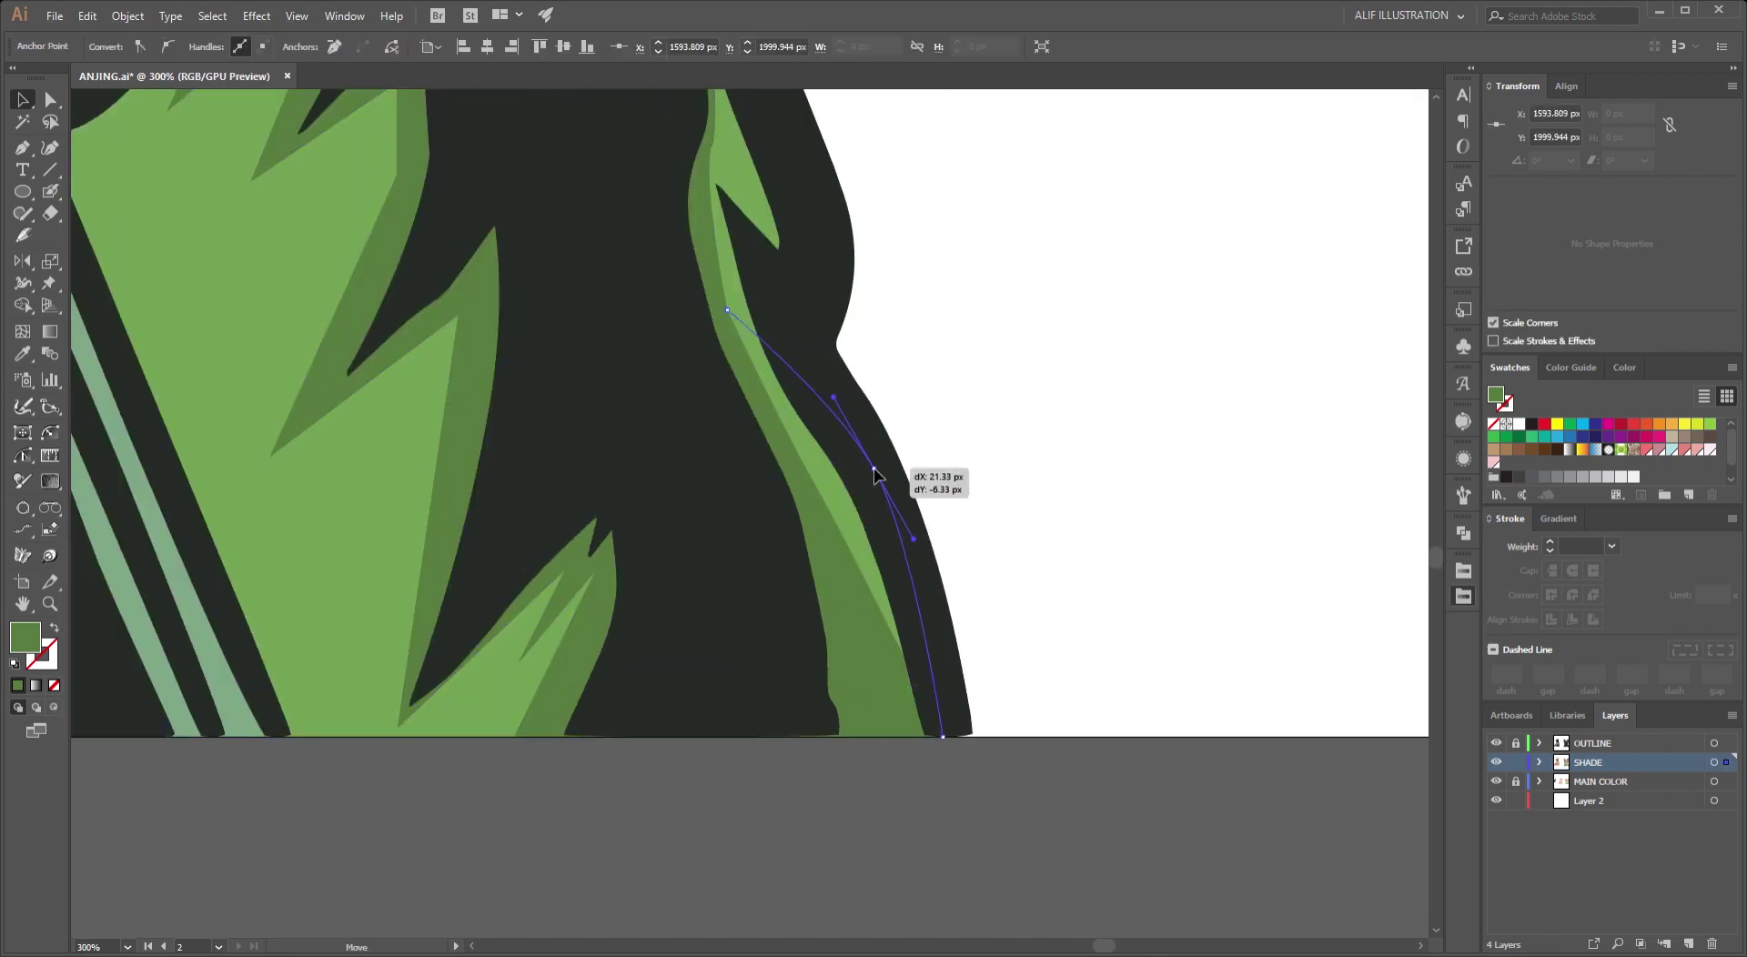
Pull the edge shadow's upper anchors up along the jacket's right outer contour.
scroll(754, 491, up, 2)
drag(755, 494, 805, 330)
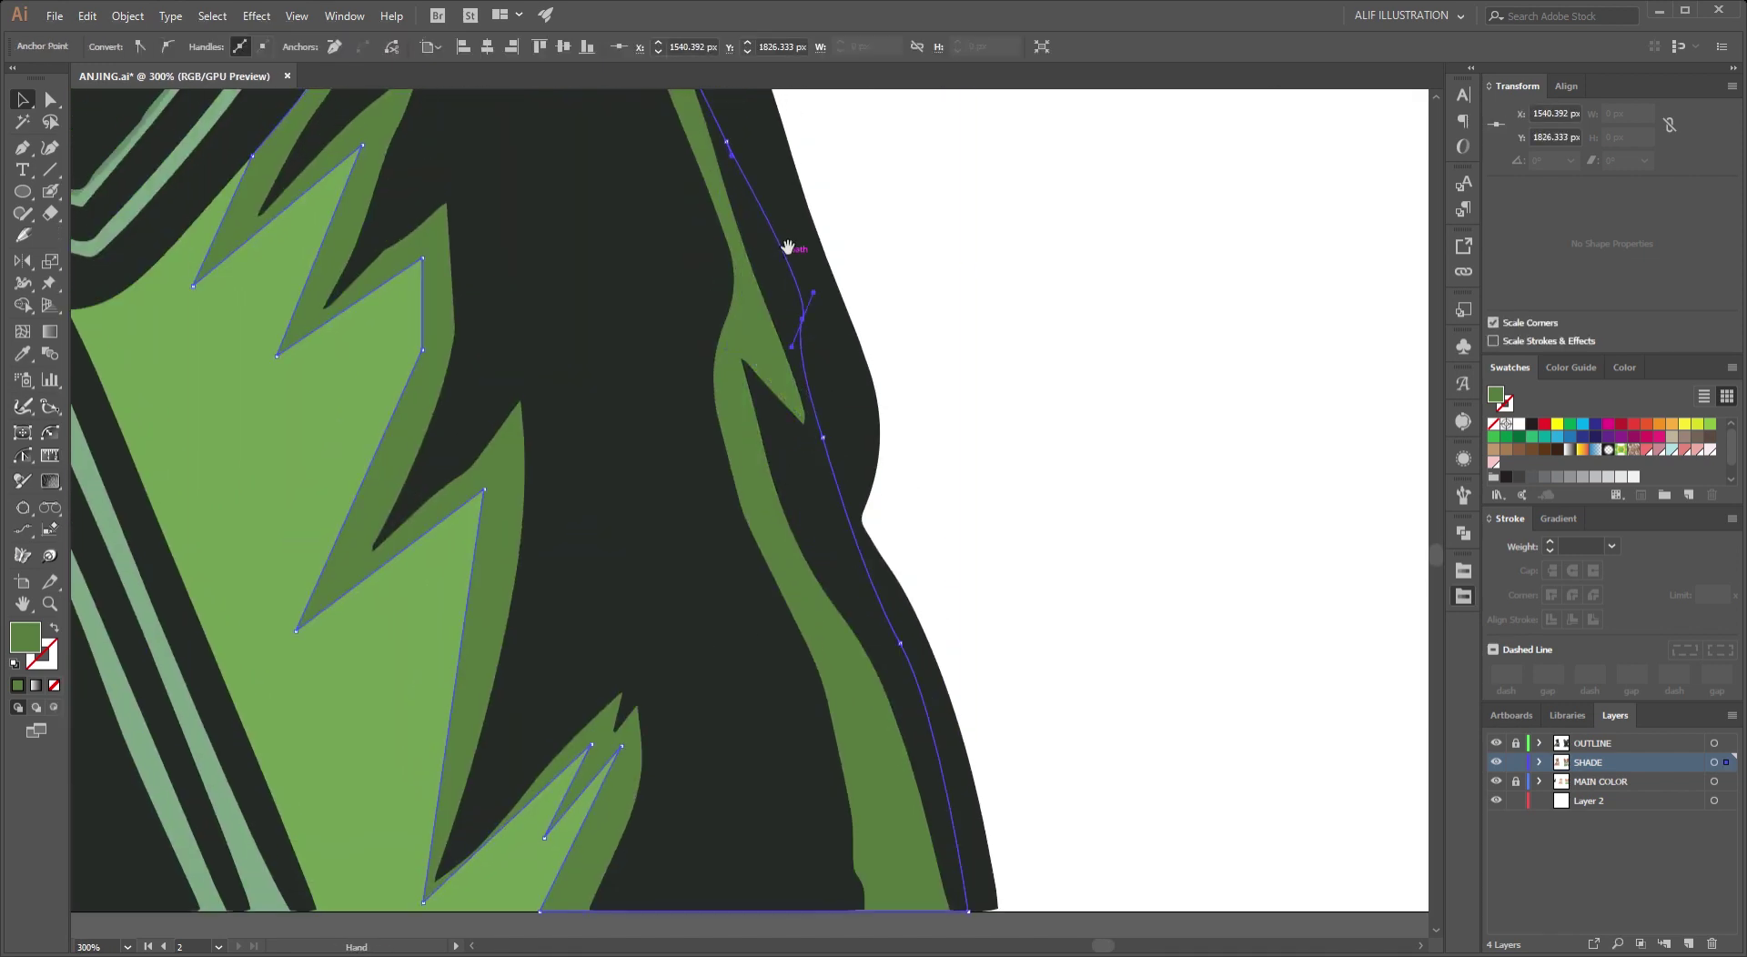
scroll(782, 409, up, 3)
scroll(727, 473, up, 1)
drag(671, 389, 630, 261)
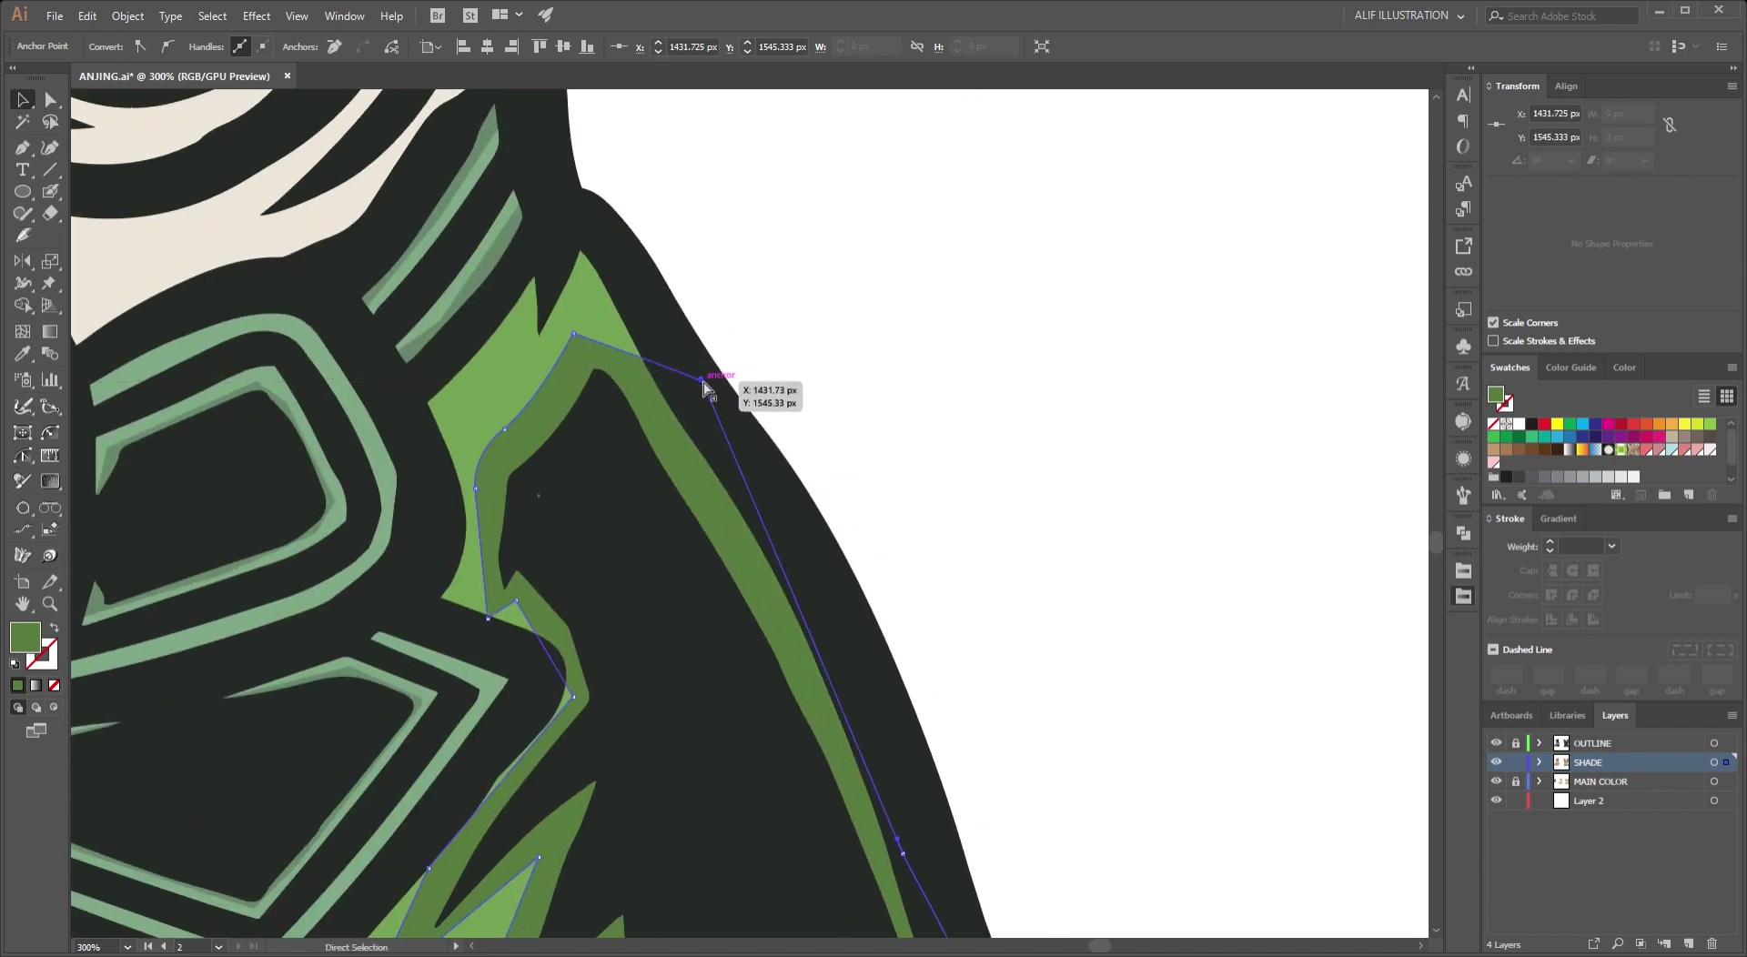
Reshape the edge shadow's lower part and shoulder anchors to hug the jacket outline.
drag(905, 853, 878, 723)
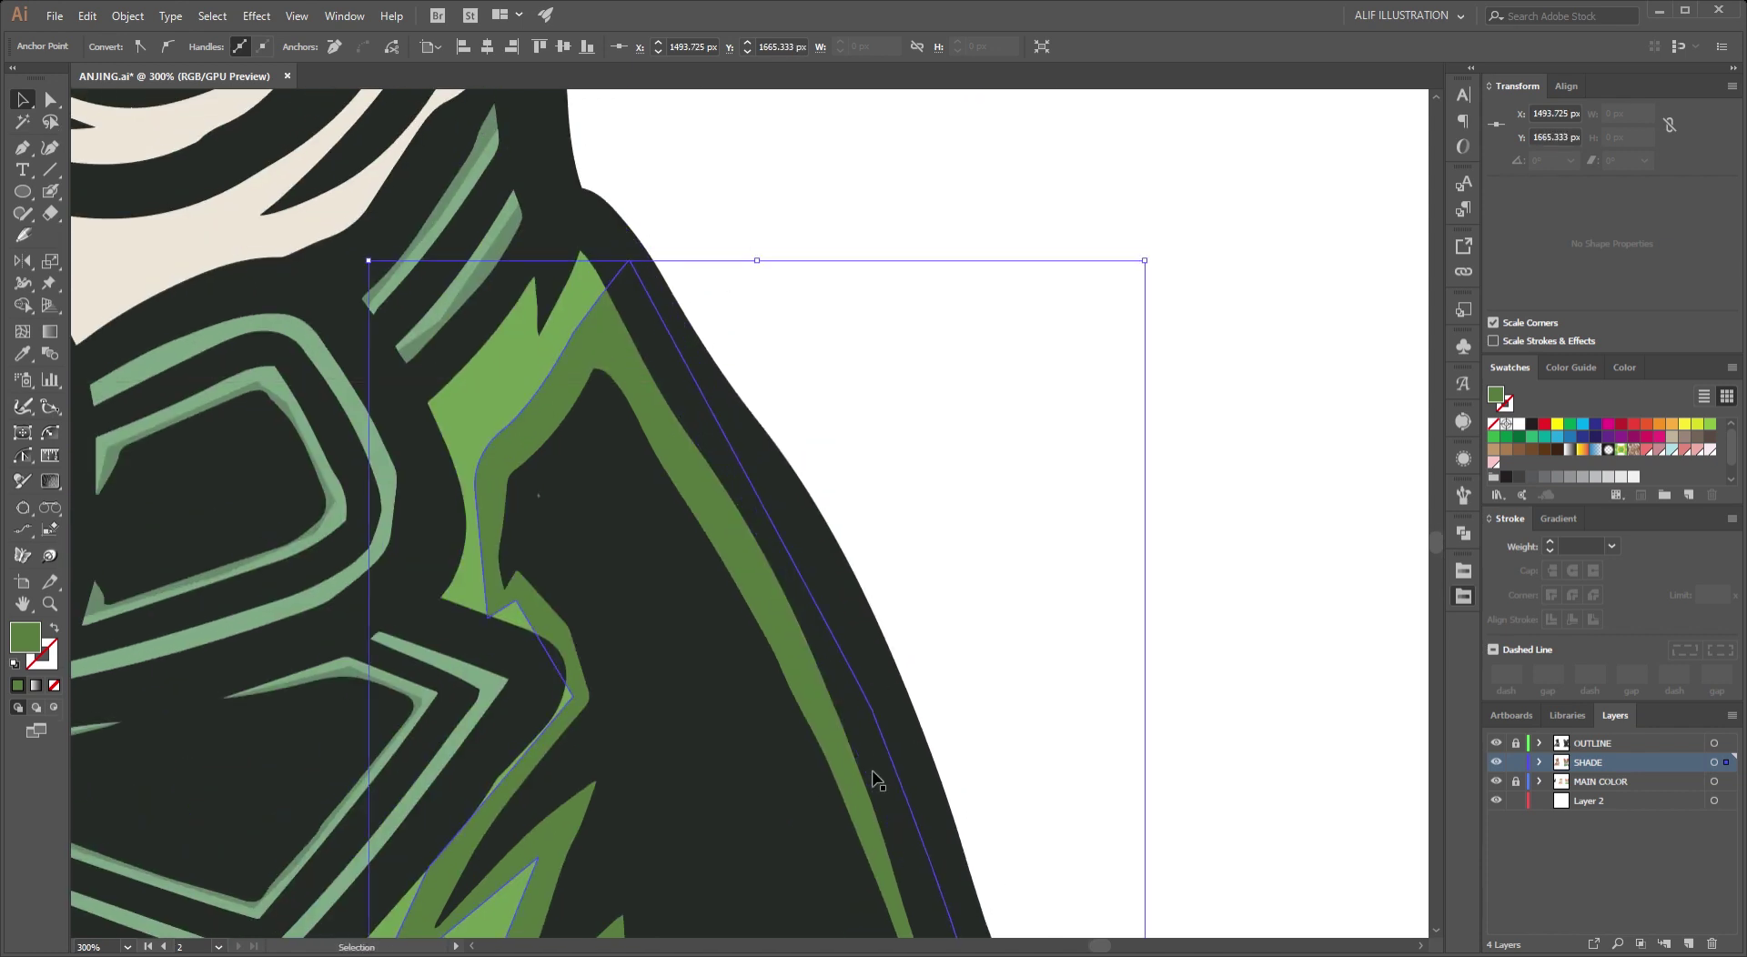
scroll(818, 636, up, 3)
scroll(833, 696, left, 2)
drag(829, 665, 793, 576)
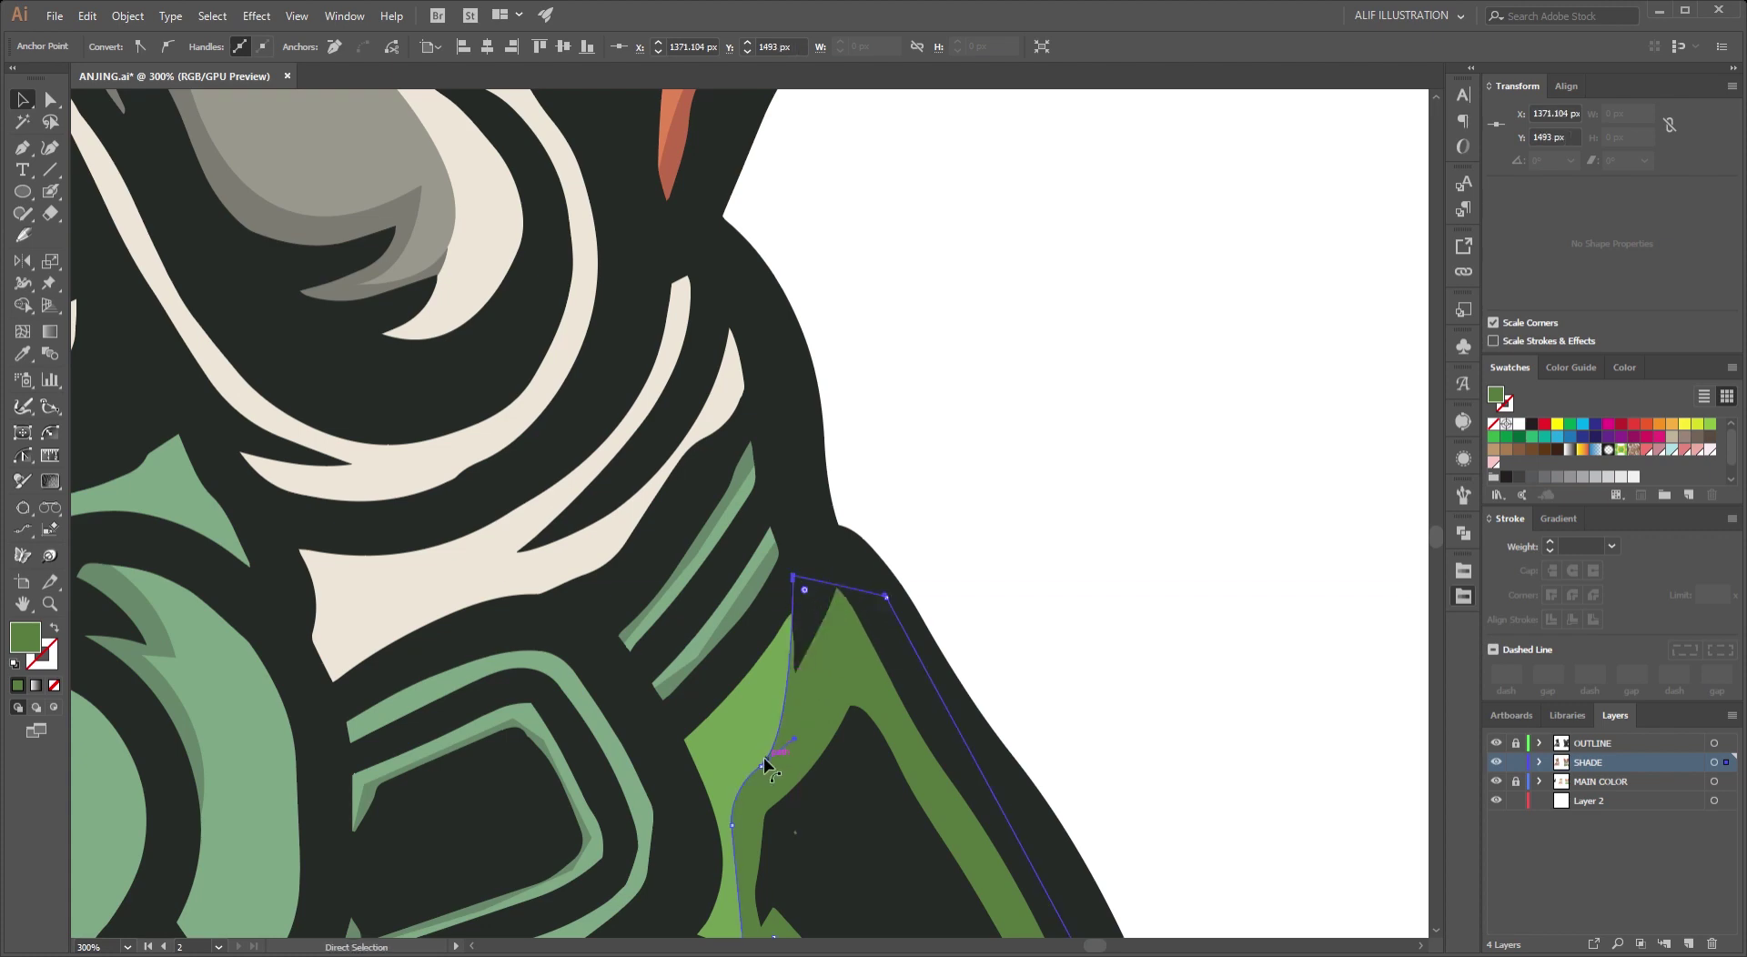
drag(762, 773, 728, 673)
scroll(889, 560, down, 3)
With Direct Selection (A), nudge one right-shoulder shadow corner into place.
scroll(972, 544, down, 3)
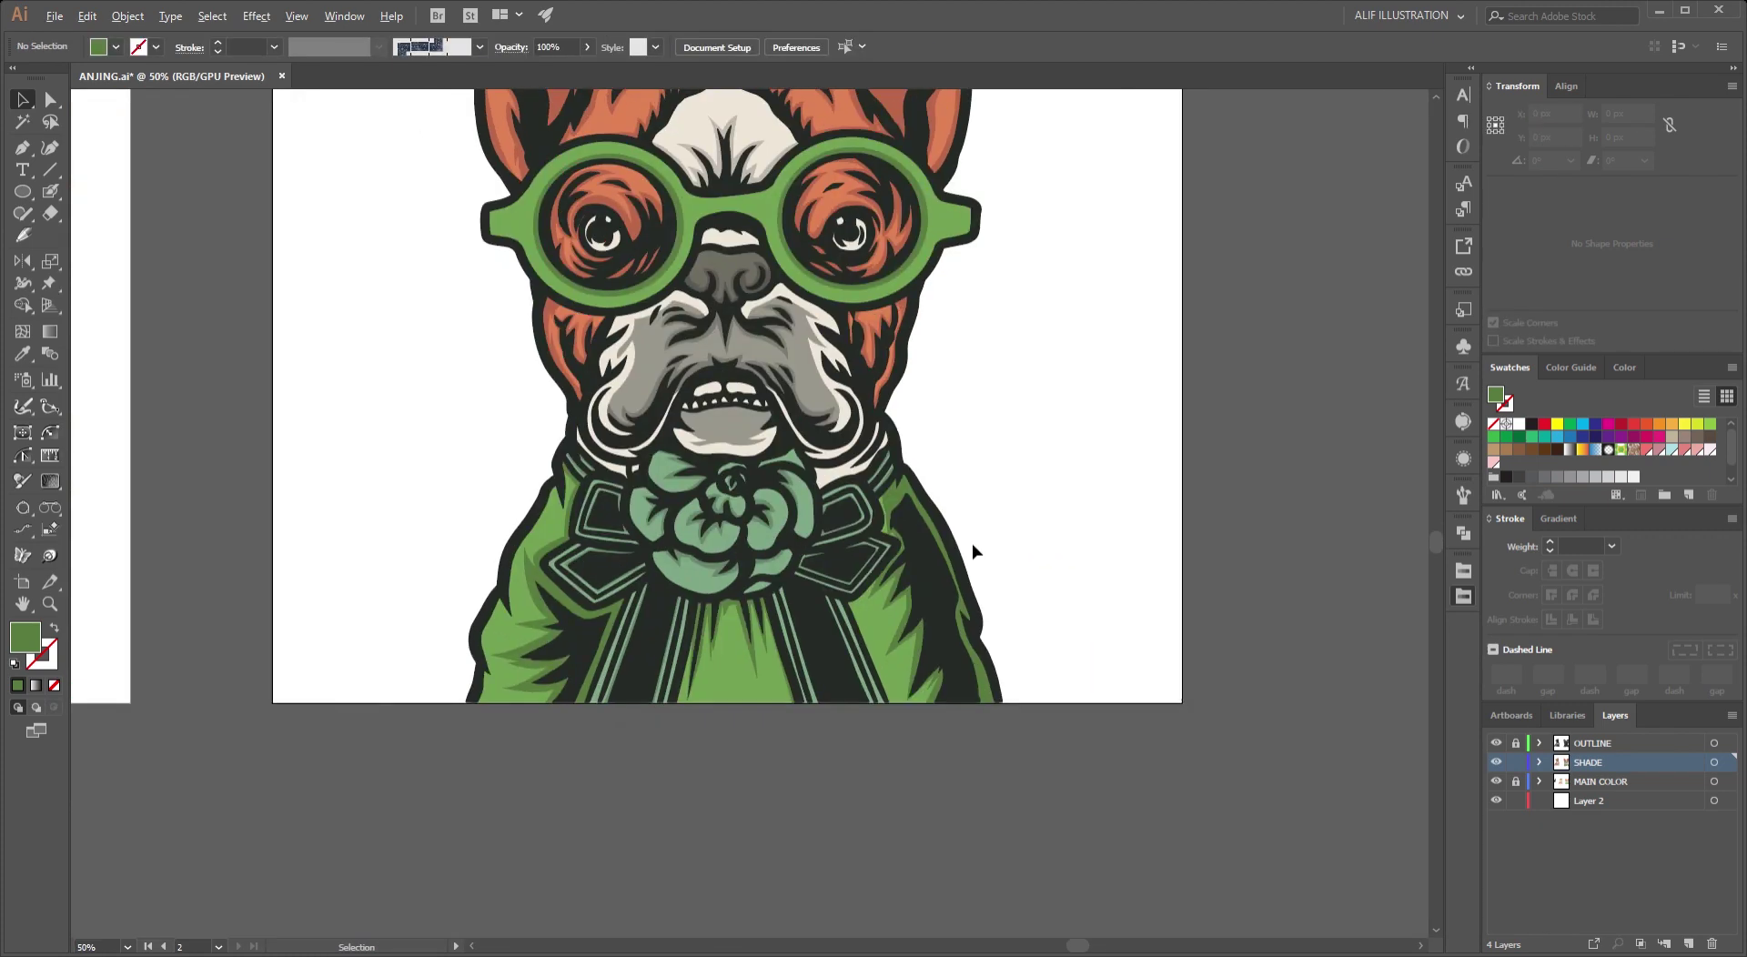
scroll(828, 488, up, 4)
scroll(828, 489, up, 3)
key(a)
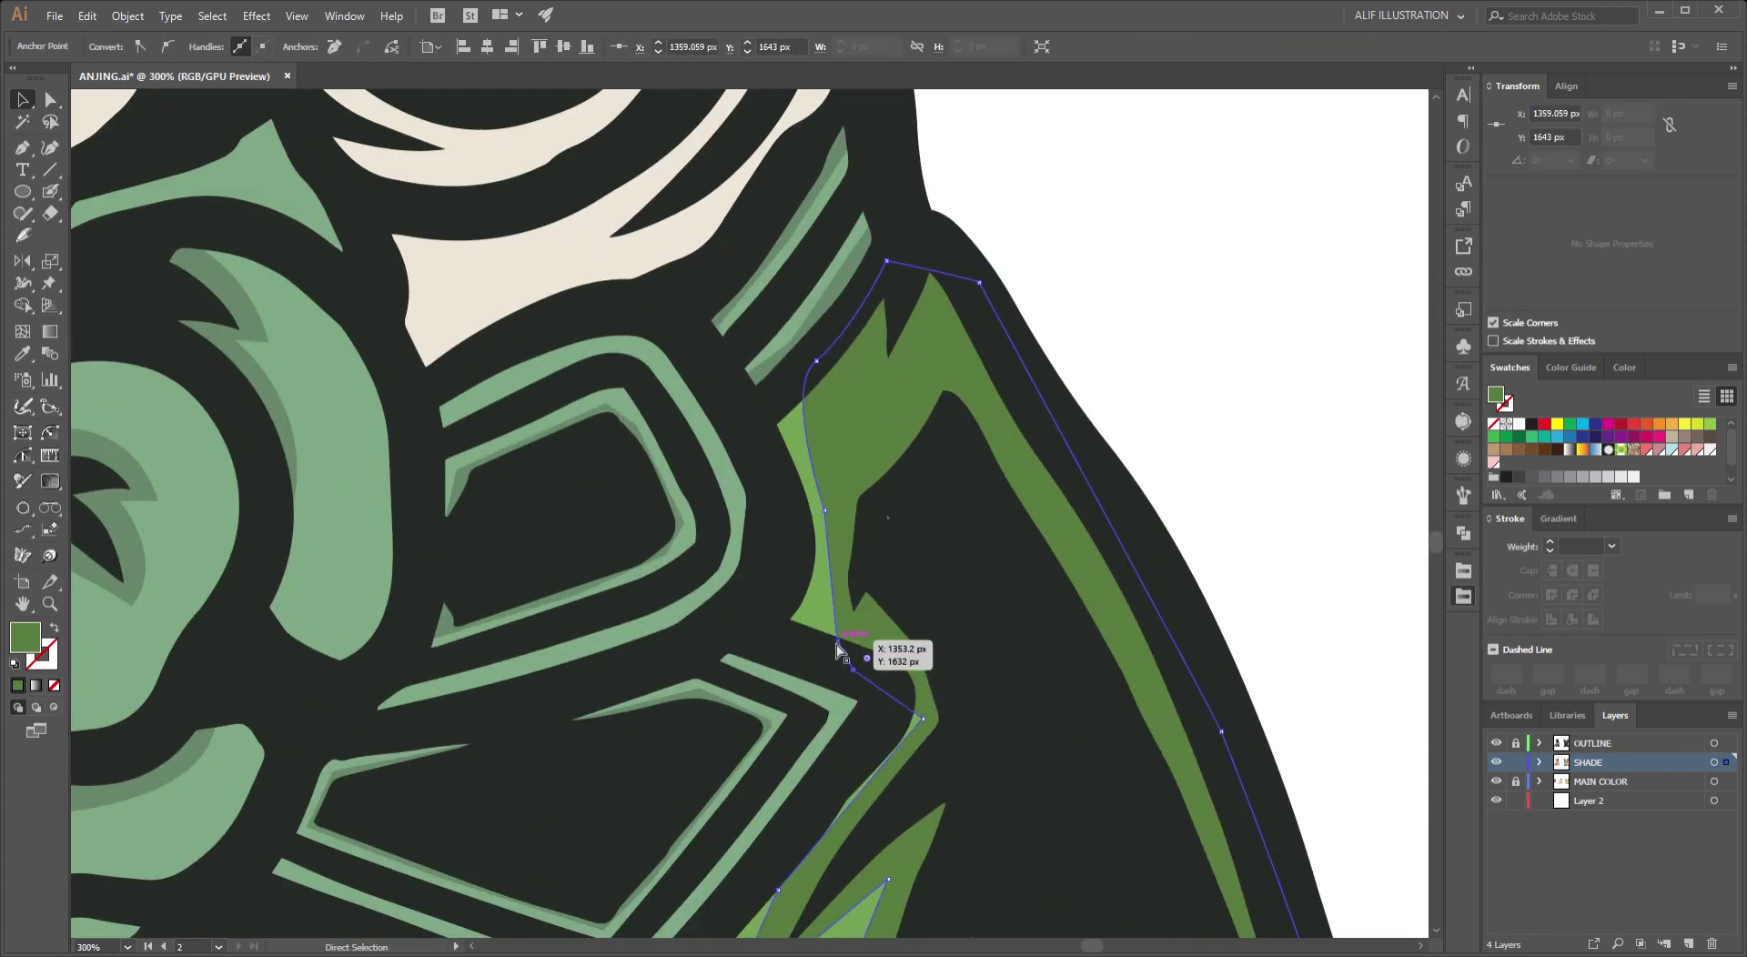
drag(839, 646, 824, 549)
Zoom out and pan to view the whole shaded bulldog illustration.
scroll(827, 515, down, 3)
scroll(910, 564, down, 3)
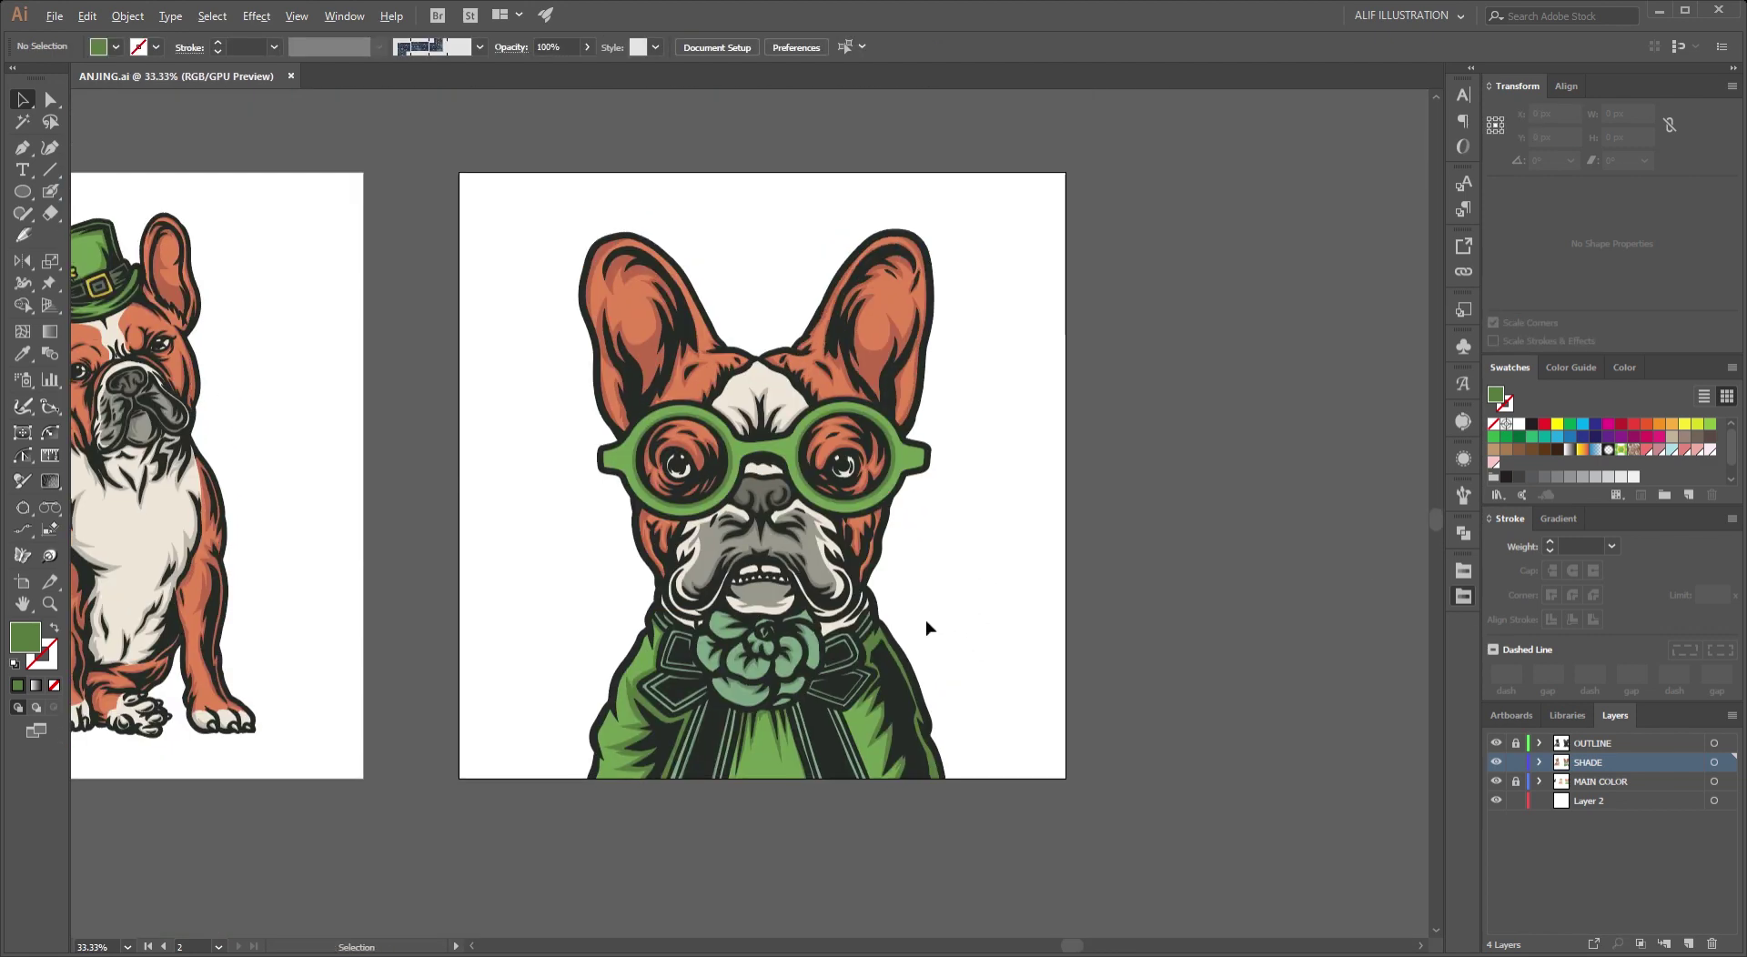
scroll(928, 624, up, 1)
mouse_move(986, 667)
mouse_down()
mouse_move(987, 639)
mouse_move(1025, 640)
mouse_up()
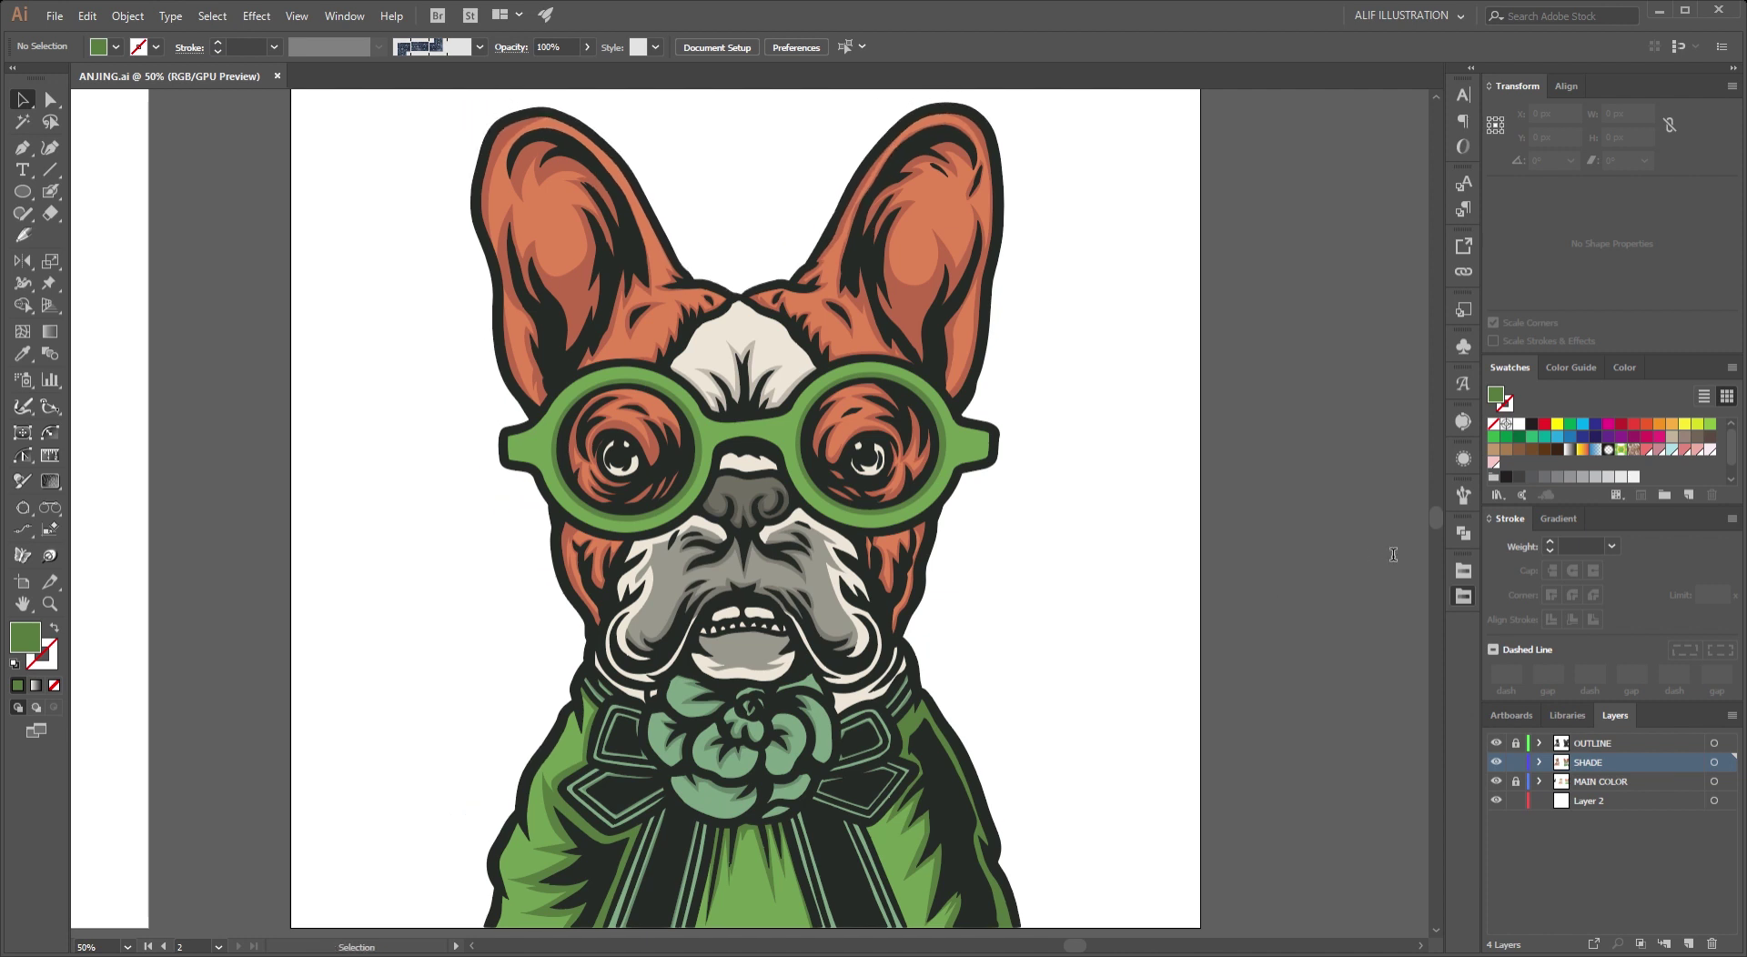